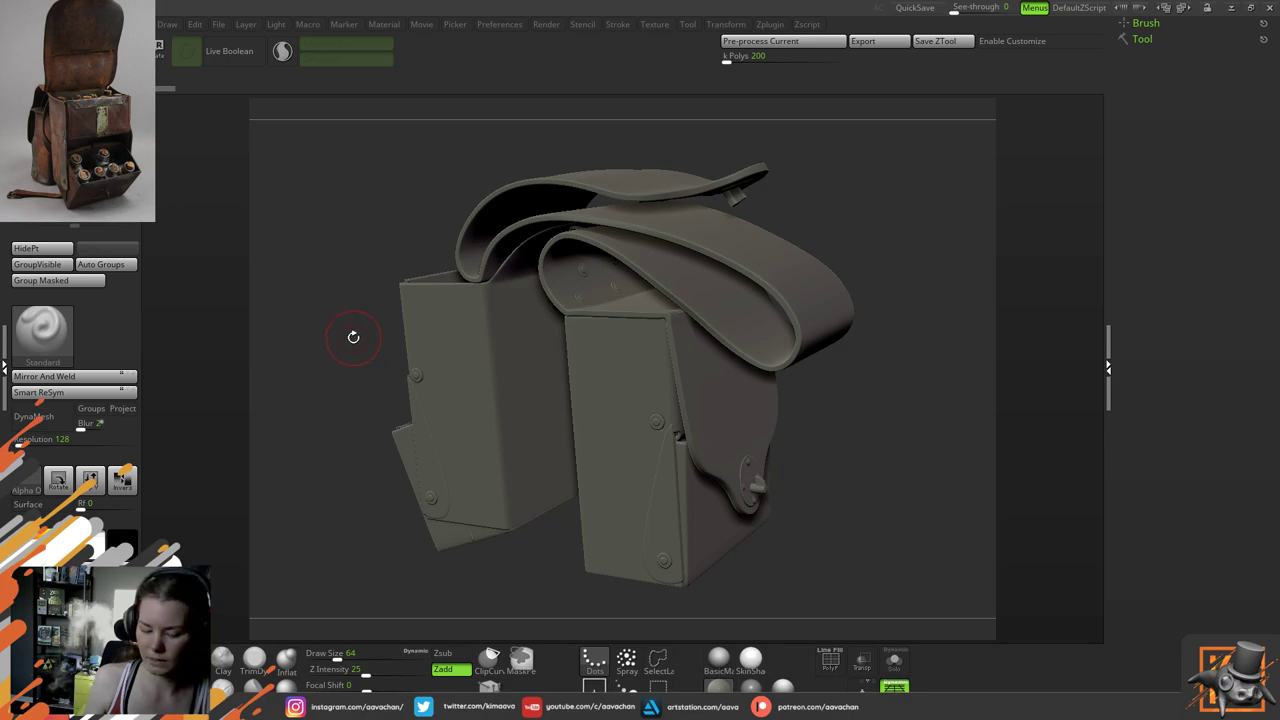
Show the saddlebag tool's subtool list and collapse the ClosedSide folder
left_click_drag(361, 311, 328, 395)
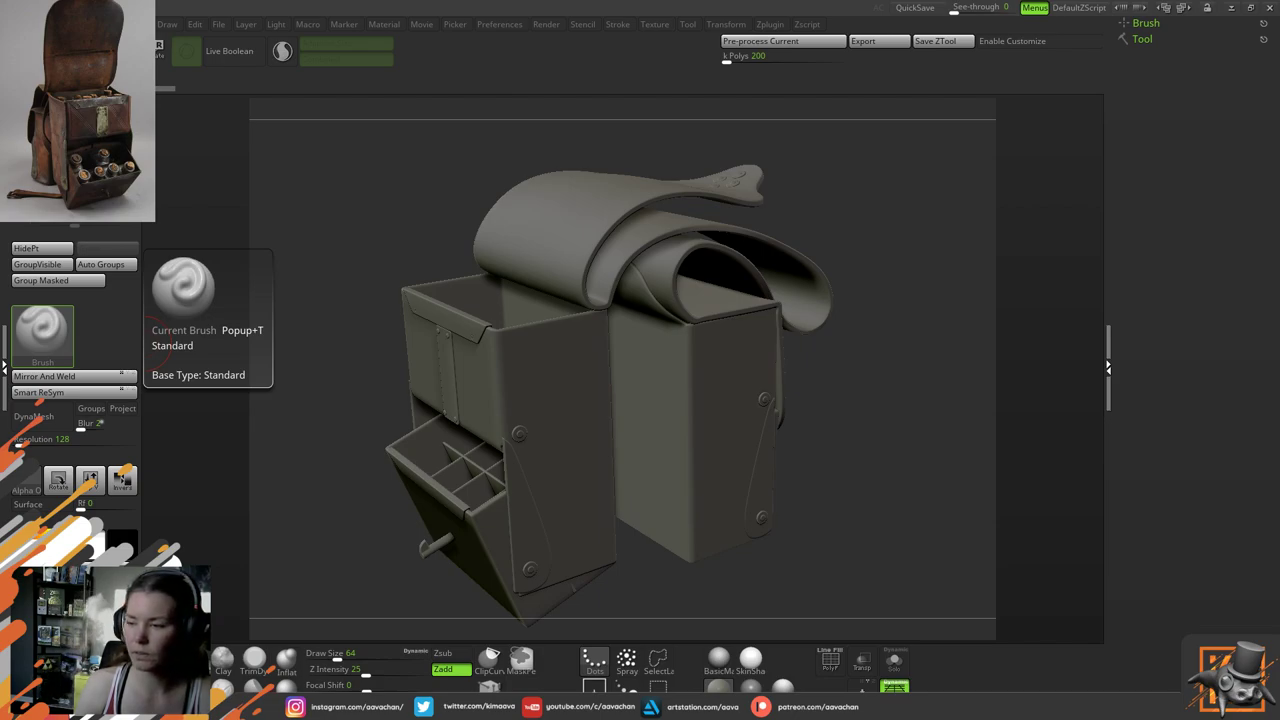
mouse_move(363, 343)
left_mouse_down()
mouse_move(365, 325)
mouse_move(397, 320)
left_mouse_up()
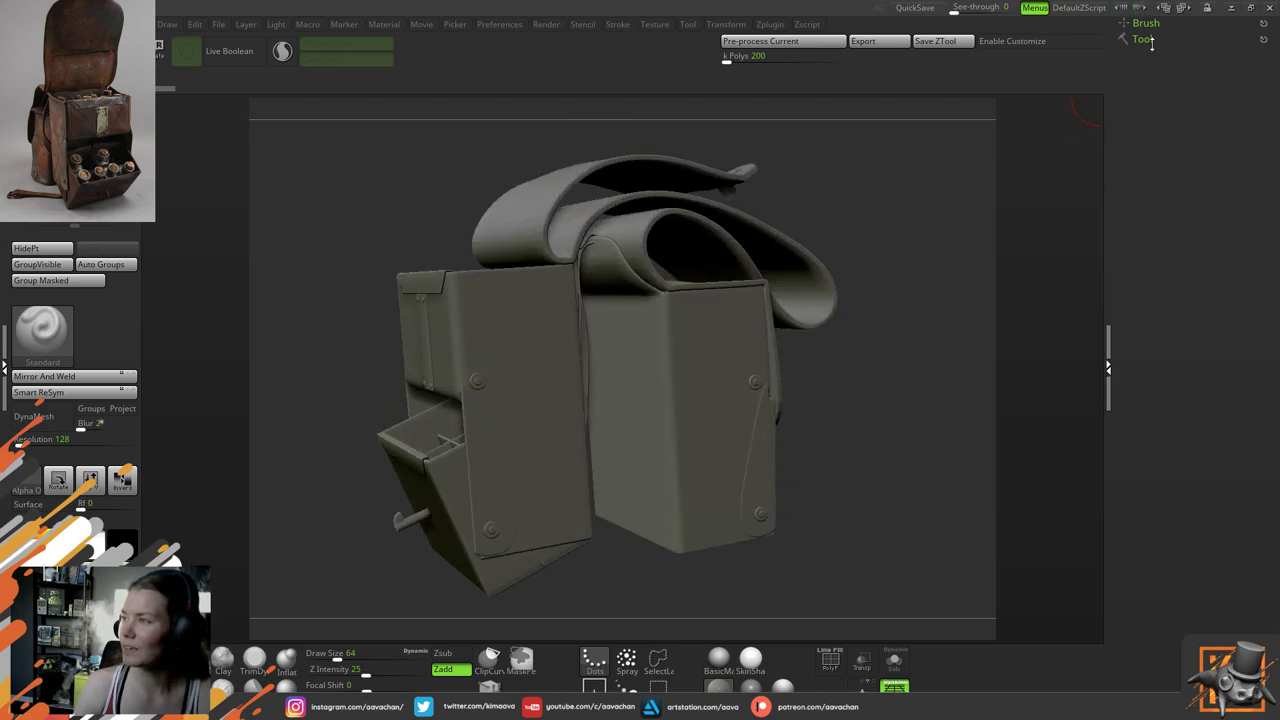
left_click(1143, 40)
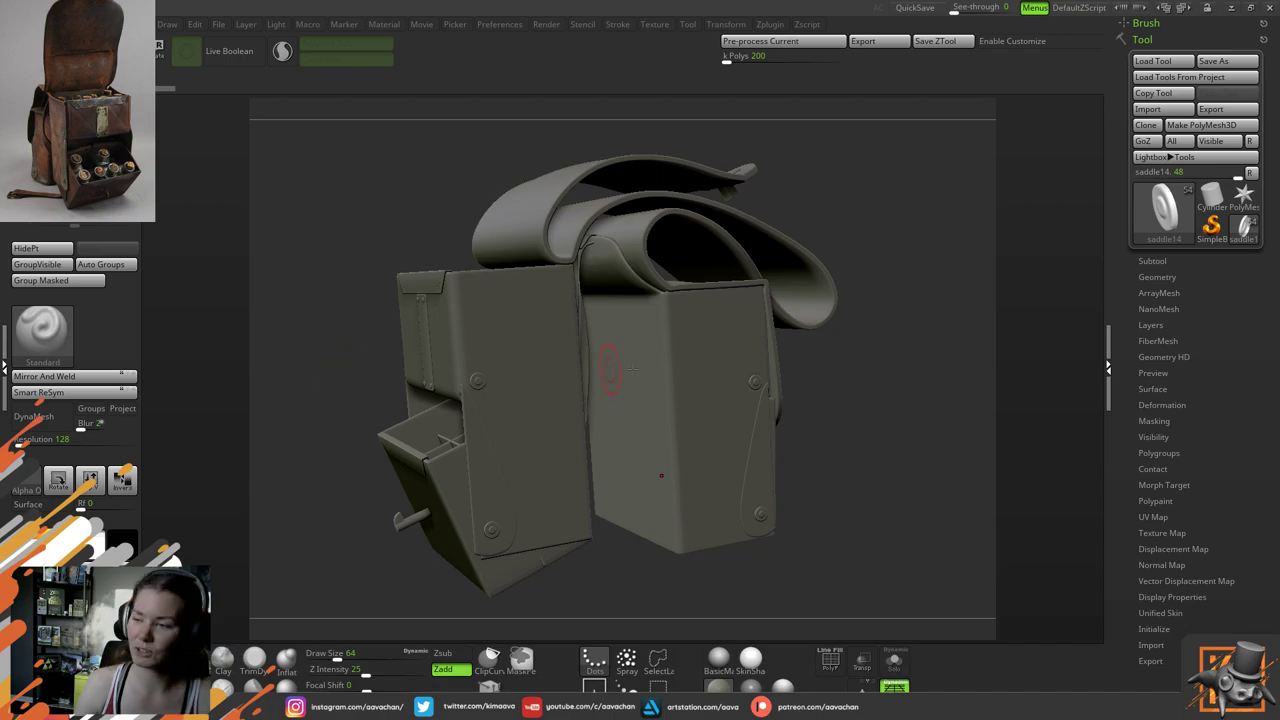
left_click_drag(916, 344, 926, 357)
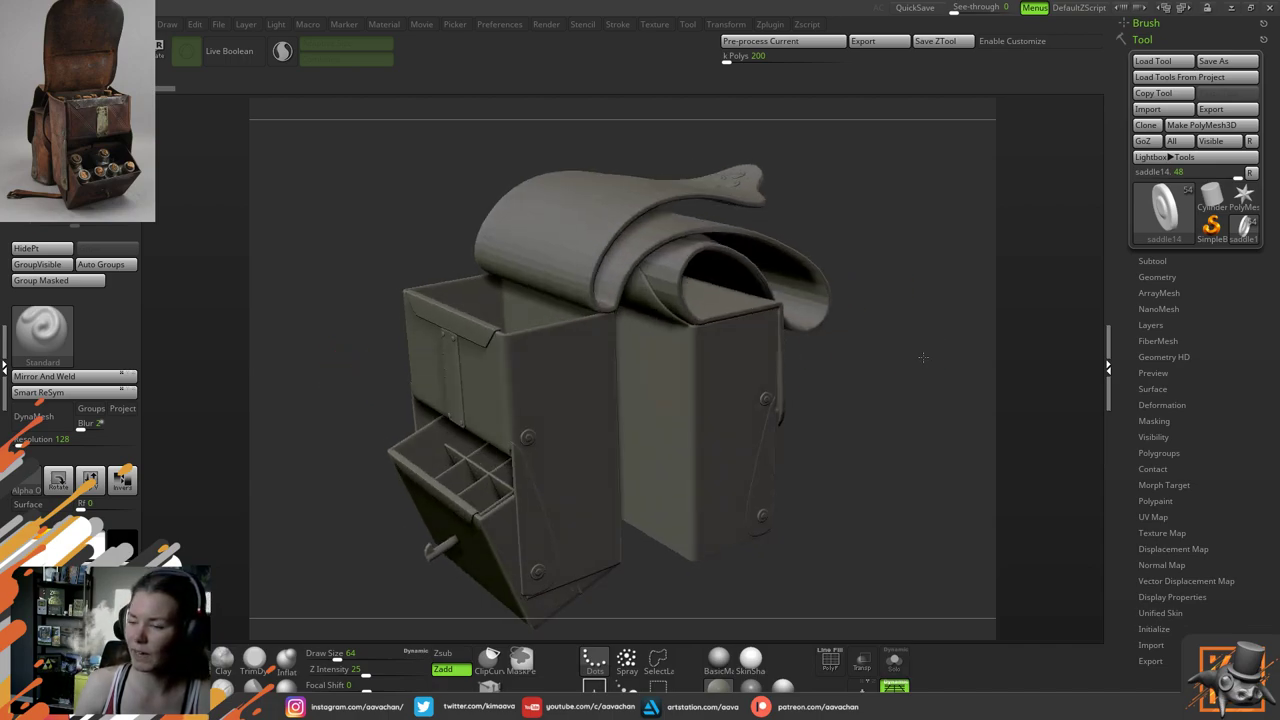
left_click_drag(877, 435, 900, 354)
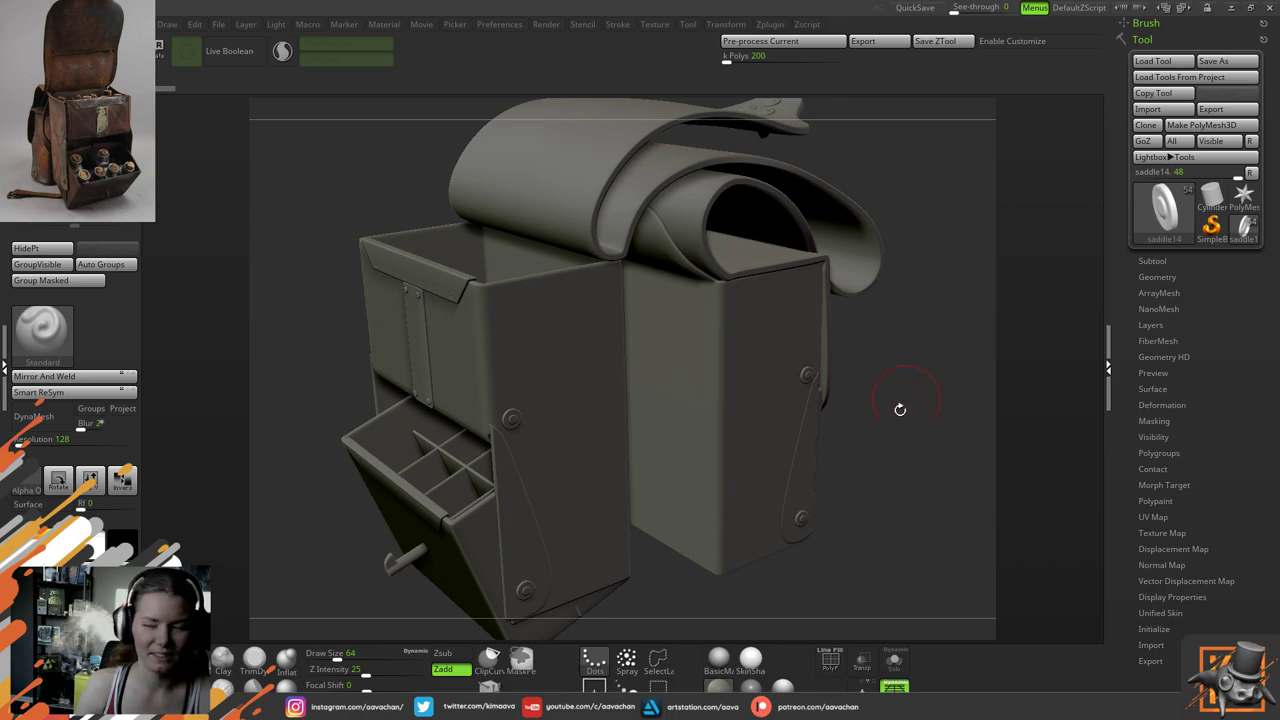
left_click_drag(951, 380, 911, 340)
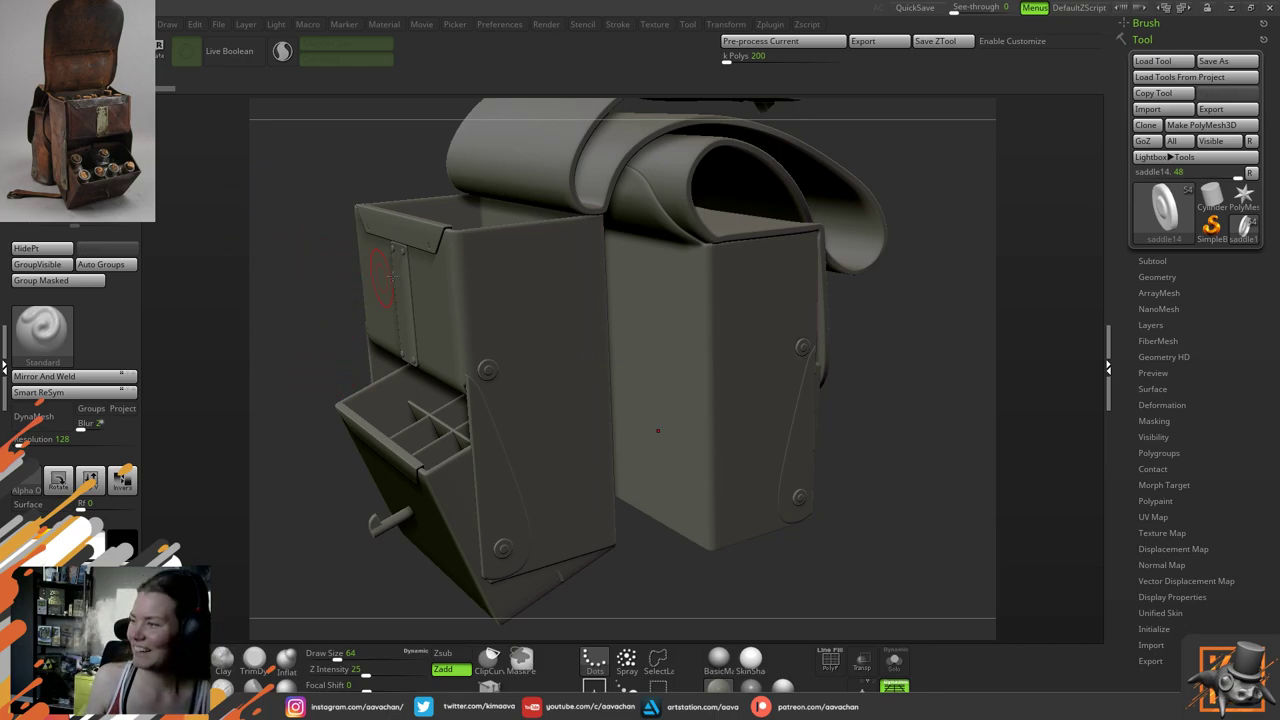
left_click(1152, 260)
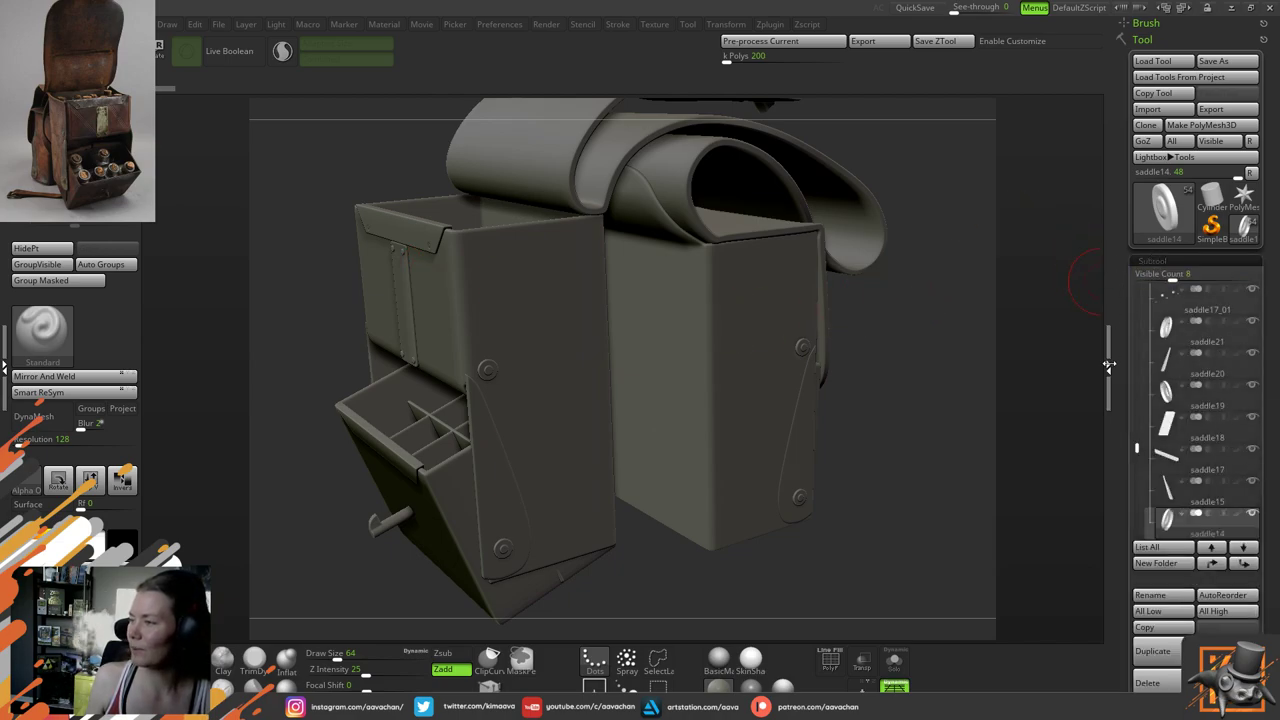
mouse_move(1206, 289)
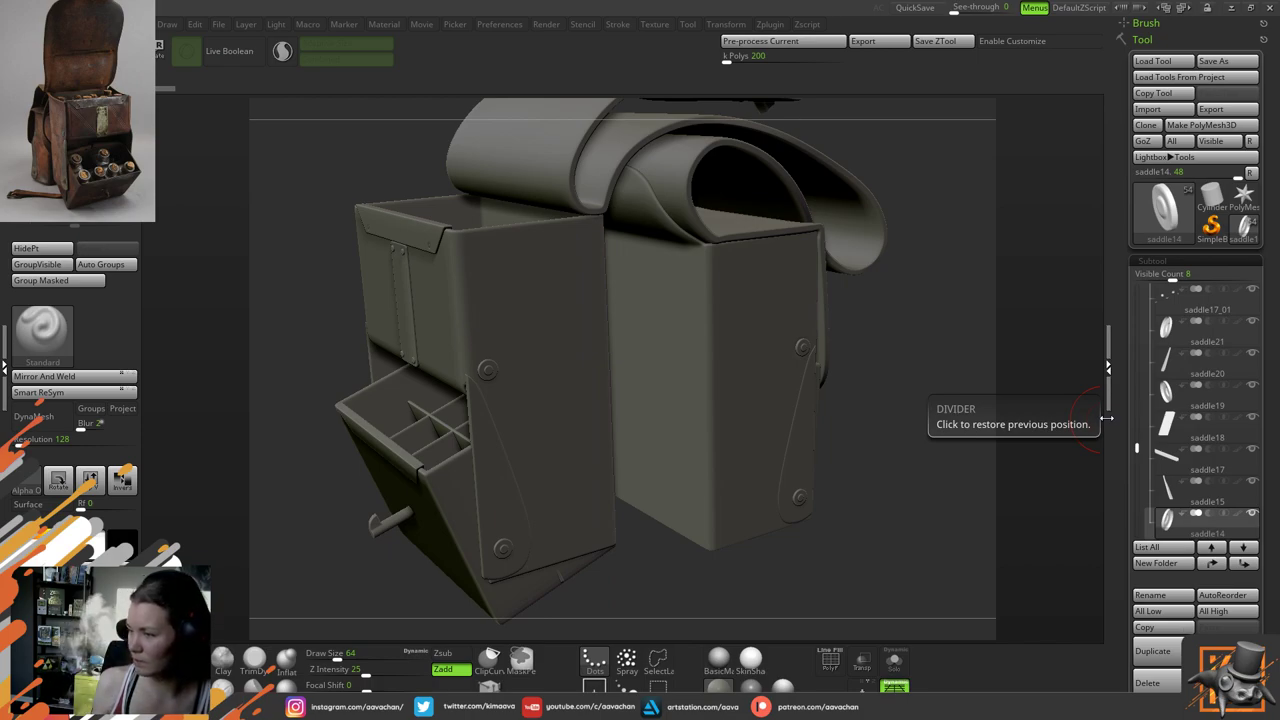
left_click_drag(1137, 446, 1137, 411)
left_click(1157, 425)
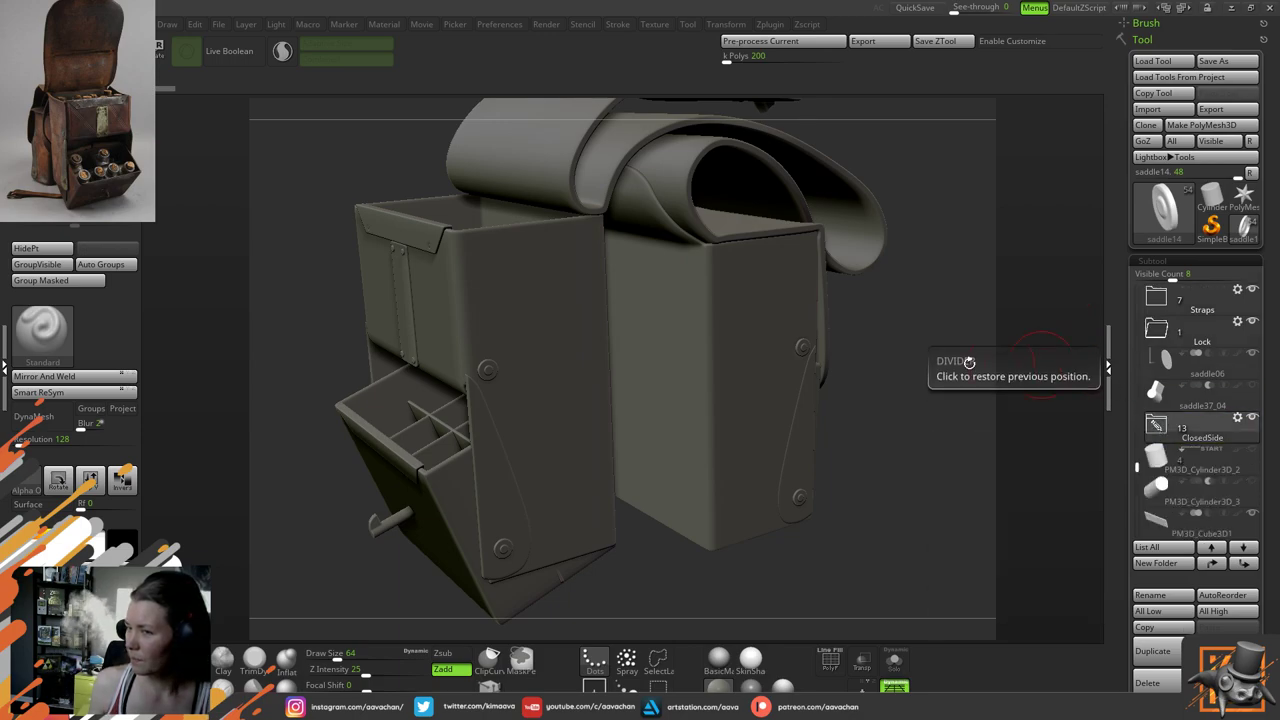
Examine the curved flaps, inner rivets, hanging strap and the gap between the two boxes from several angles
right_click_drag(414, 374, 565, 445, "ctrl")
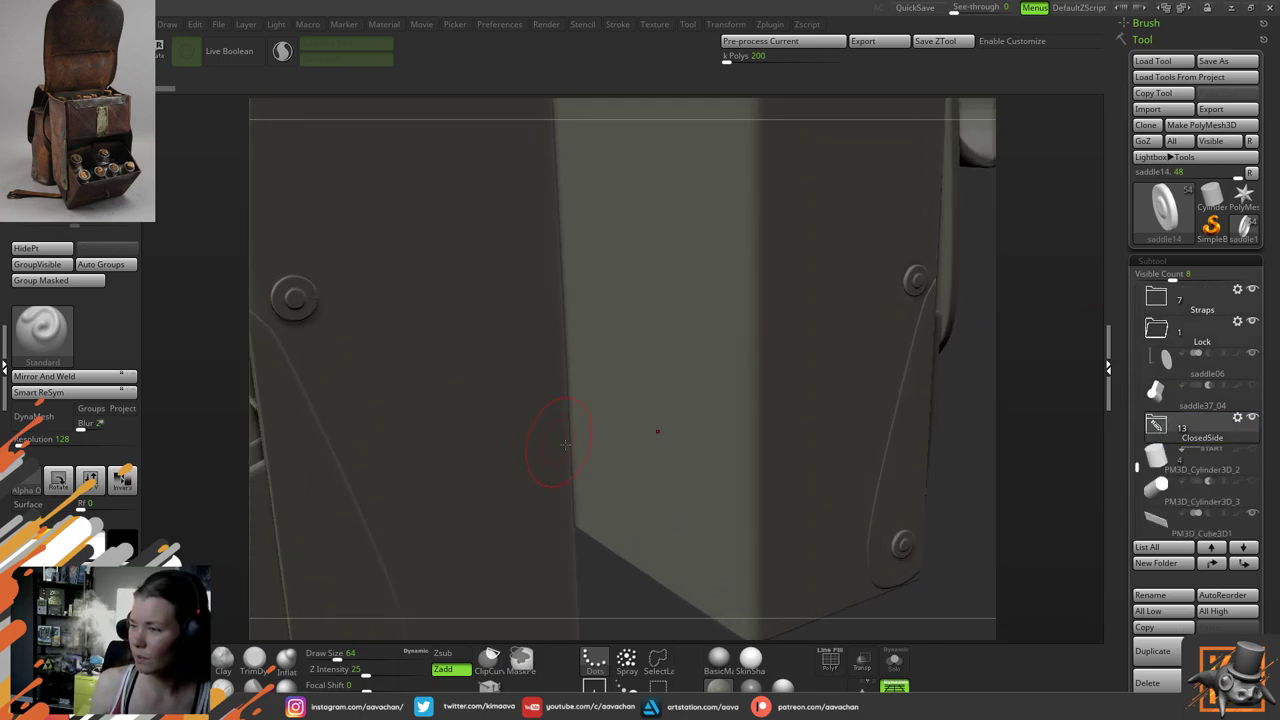
right_click_drag(649, 521, 491, 434, "ctrl")
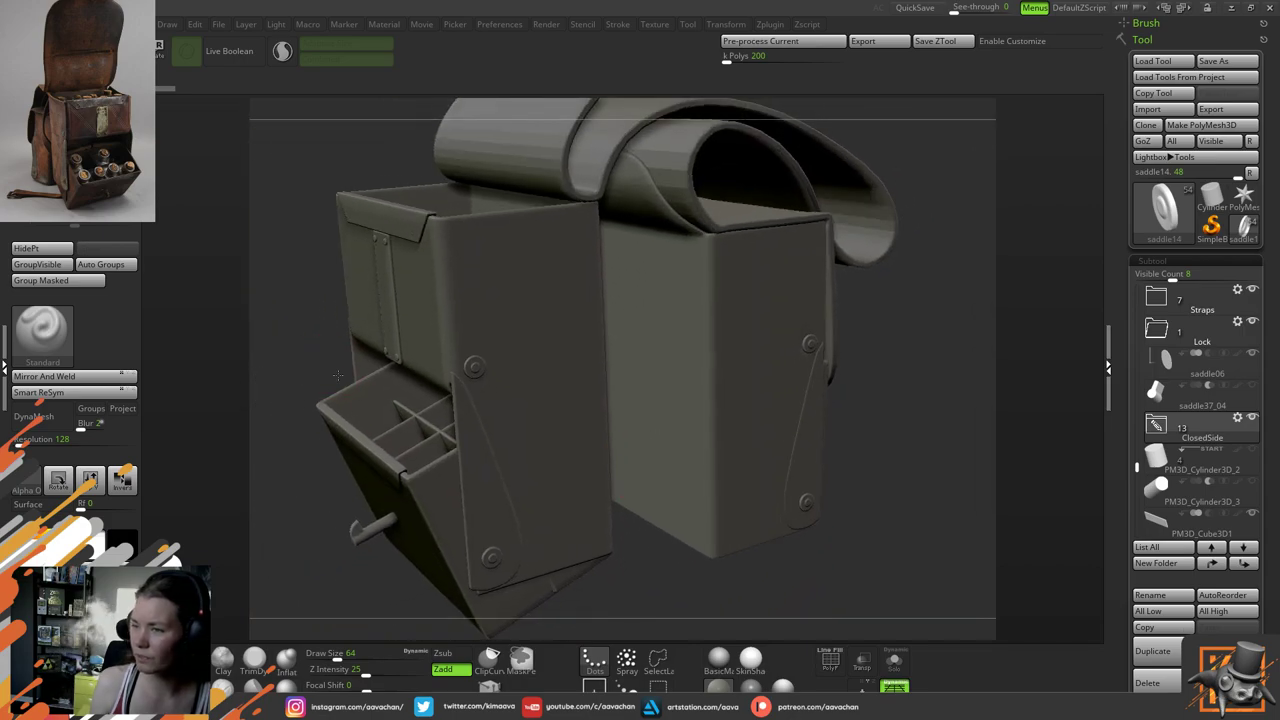
right_click_drag(333, 361, 732, 287)
right_click_drag(758, 228, 838, 256, "alt")
right_click_drag(748, 534, 842, 584, "ctrl")
mouse_move(724, 418)
right_mouse_down()
mouse_move(780, 395)
mouse_move(737, 430)
right_mouse_up()
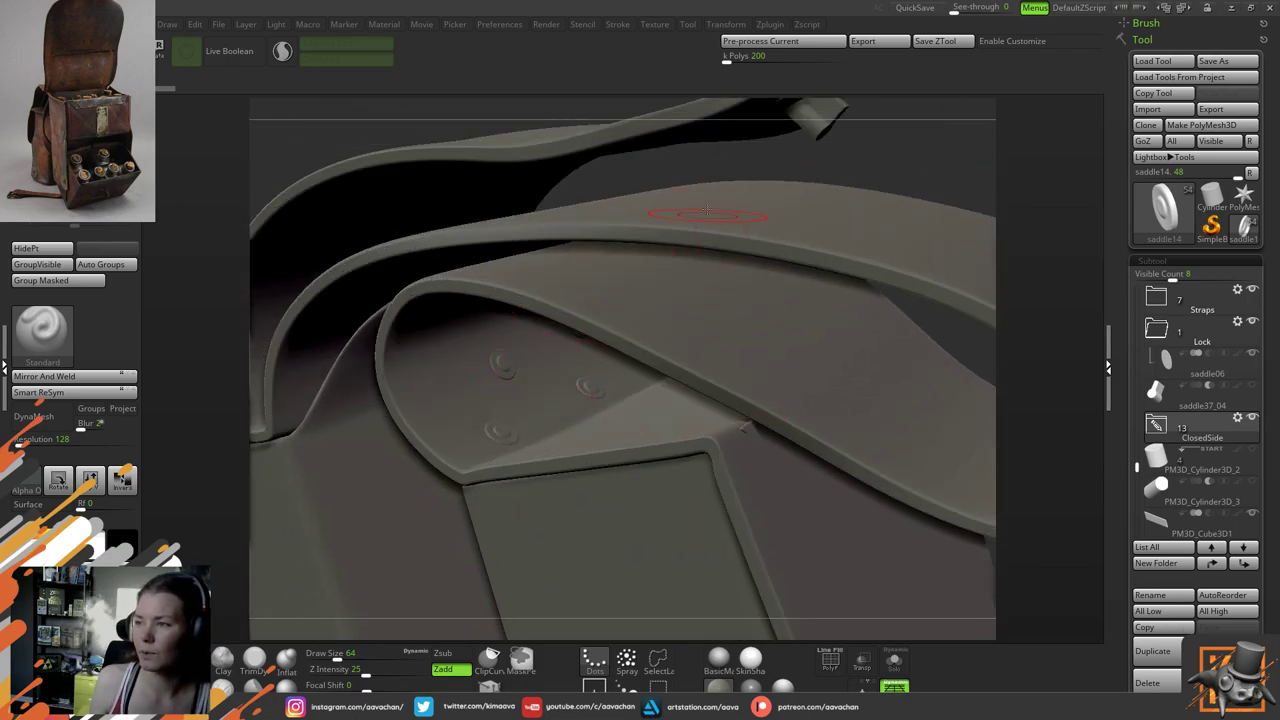
right_click_drag(706, 212, 636, 318)
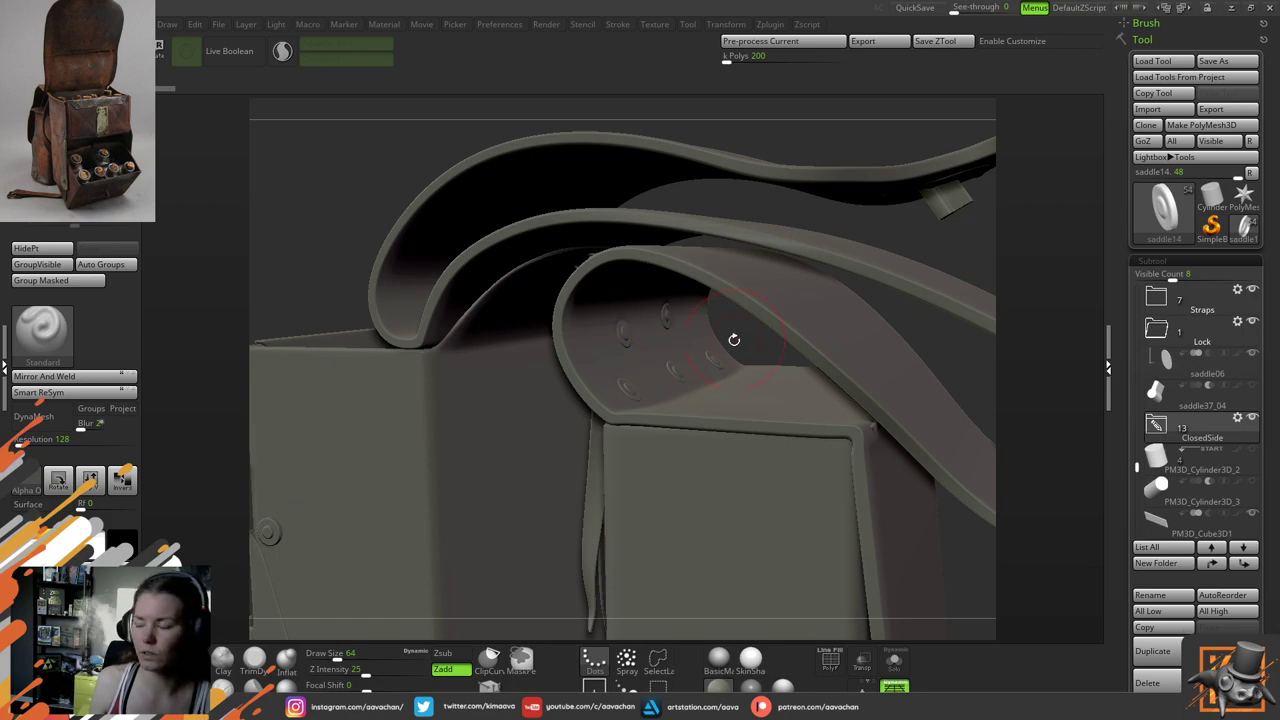
mouse_move(734, 340)
right_mouse_down()
mouse_move(757, 355)
mouse_move(717, 342)
right_mouse_up()
mouse_move(673, 384)
right_mouse_down()
mouse_move(640, 392)
mouse_move(647, 360)
mouse_move(705, 355)
mouse_move(673, 318)
right_mouse_up()
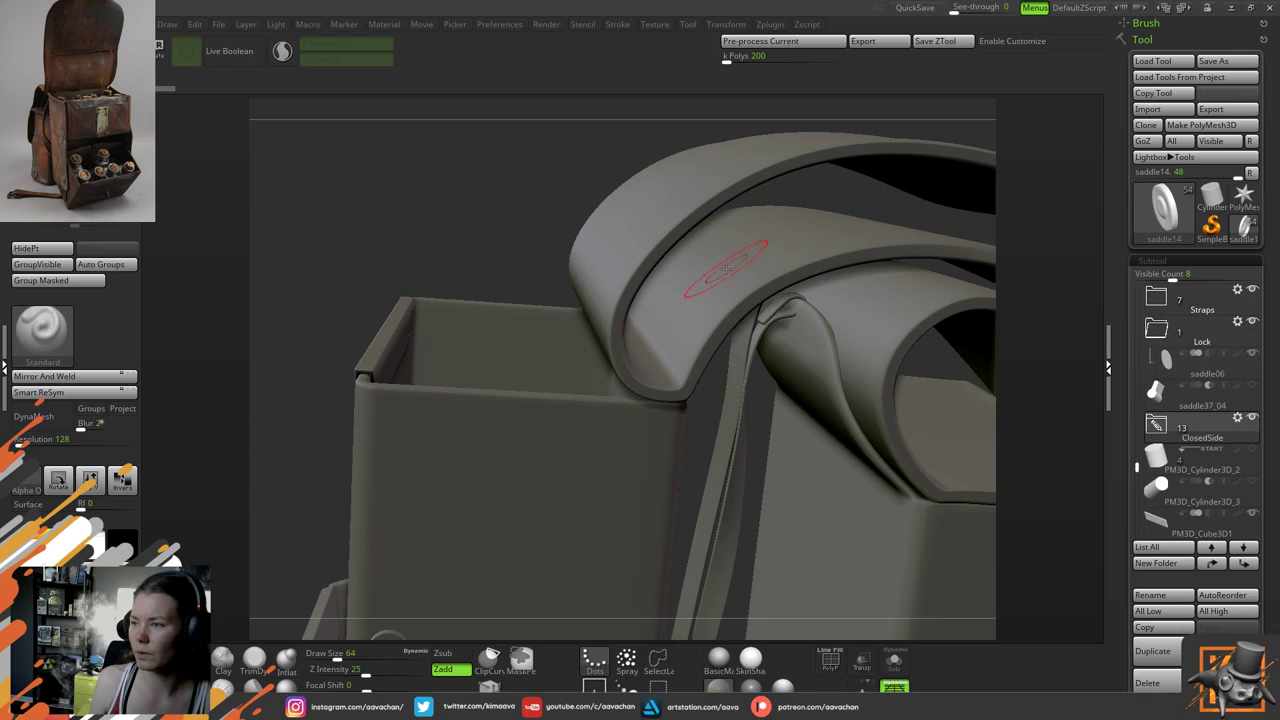
right_click_drag(712, 389, 640, 310)
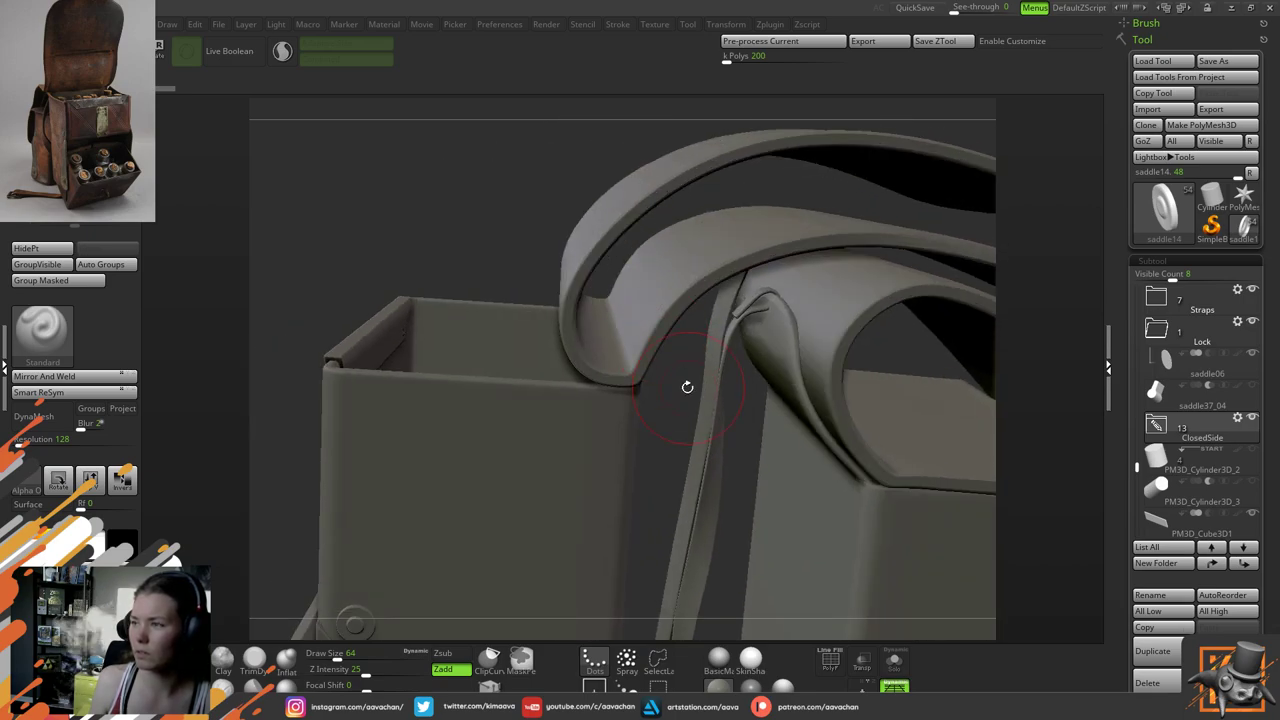
mouse_move(686, 386)
right_mouse_down()
mouse_move(641, 375)
mouse_move(628, 346)
mouse_move(594, 329)
right_mouse_up()
mouse_move(671, 307)
right_mouse_down()
mouse_move(657, 234)
mouse_move(597, 177)
mouse_move(654, 237)
mouse_move(723, 194)
mouse_move(675, 305)
right_mouse_up()
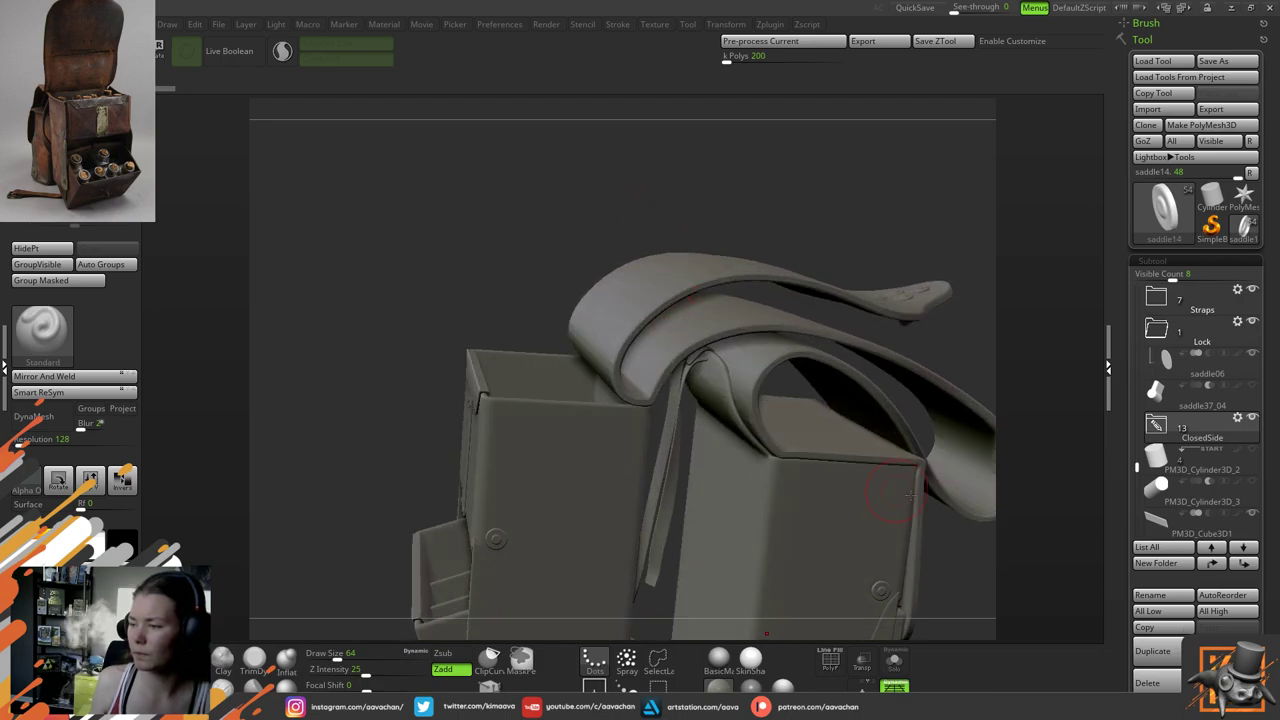
right_click_drag(943, 548, 557, 397)
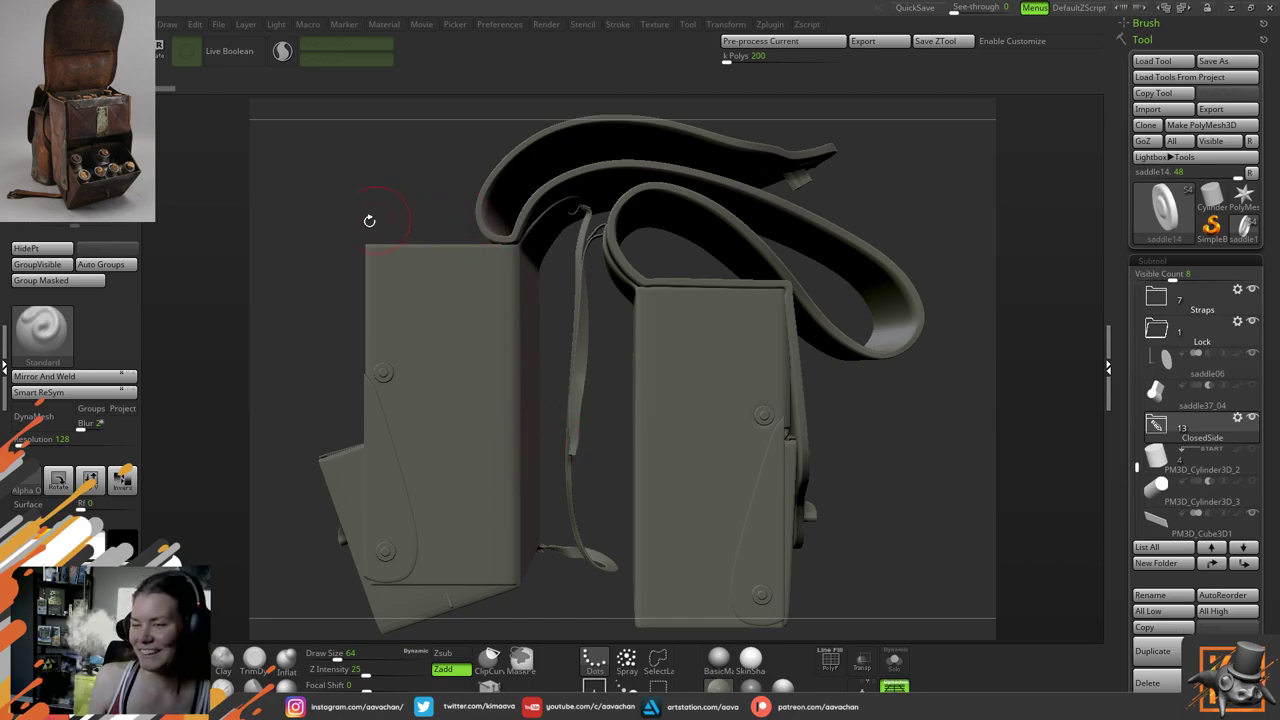
Select the upper rivet on the closed box's side and set the draw size to 20
left_click_drag(333, 245, 414, 296)
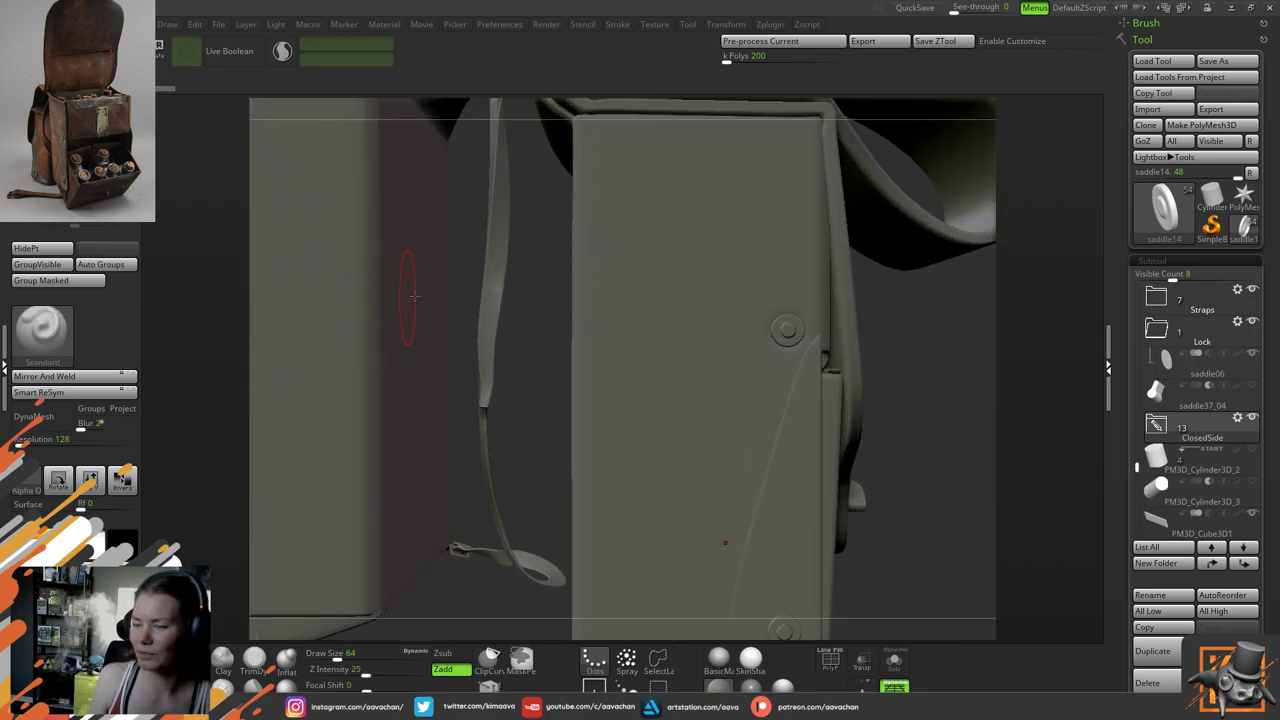
left_click_drag(912, 340, 803, 416, "alt")
left_click(688, 402, "alt")
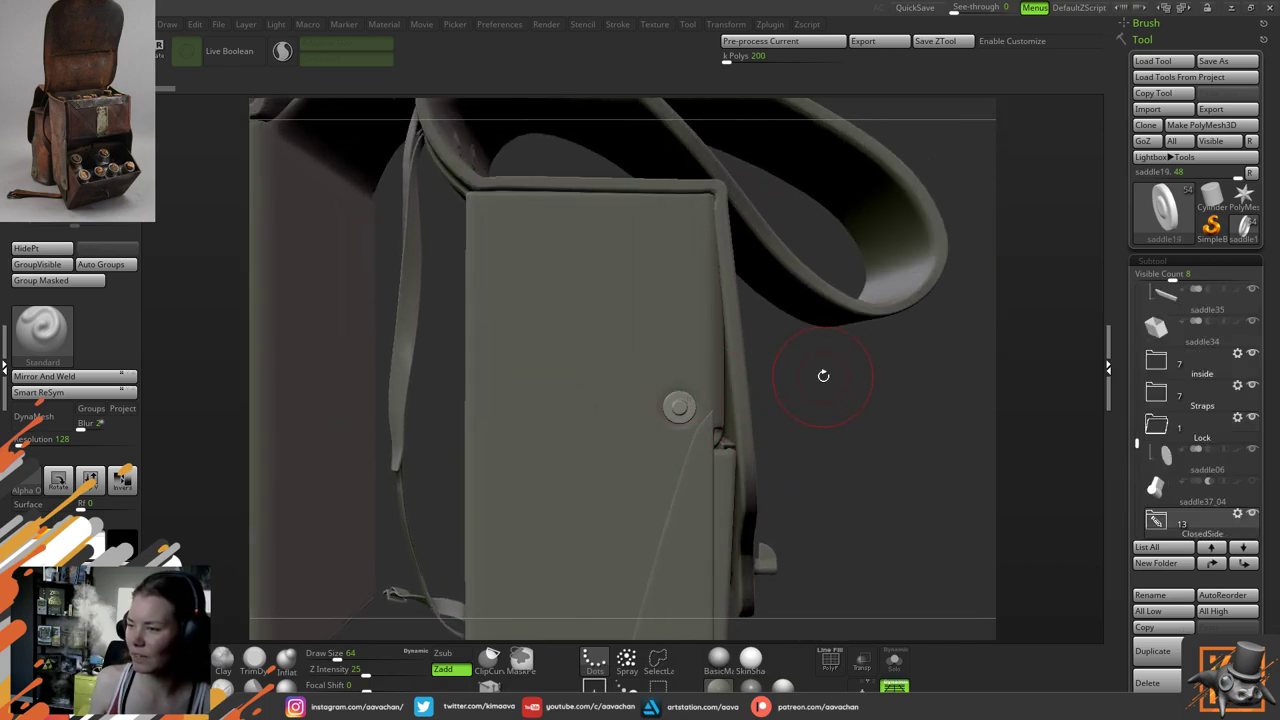
key("space")
mouse_move(809, 381)
left_mouse_down()
mouse_move(796, 380)
mouse_move(832, 298)
mouse_move(876, 261)
mouse_move(879, 361)
mouse_move(858, 404)
left_mouse_up()
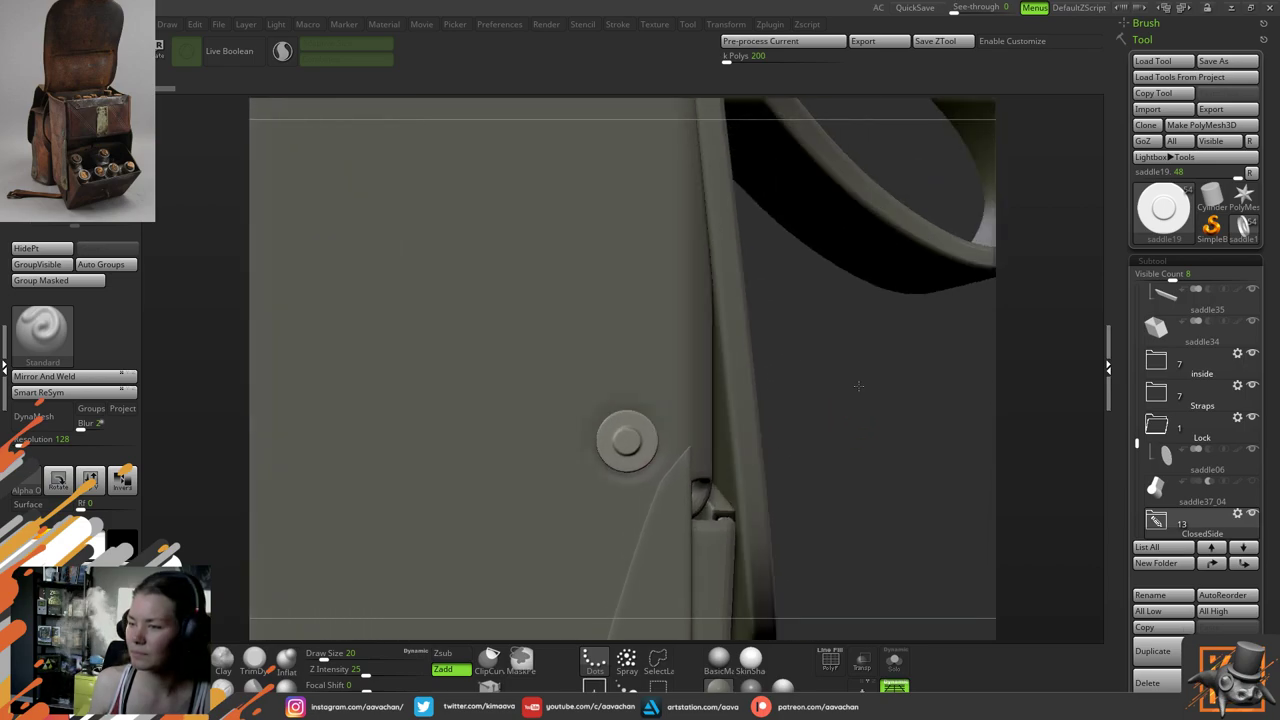
mouse_move(930, 386)
left_mouse_down()
mouse_move(857, 384)
mouse_move(946, 384)
left_mouse_up()
Expand the ClosedSide folder, duplicate the selected rivet and move the copy up the list until it sits outside the folder
left_click(1154, 526)
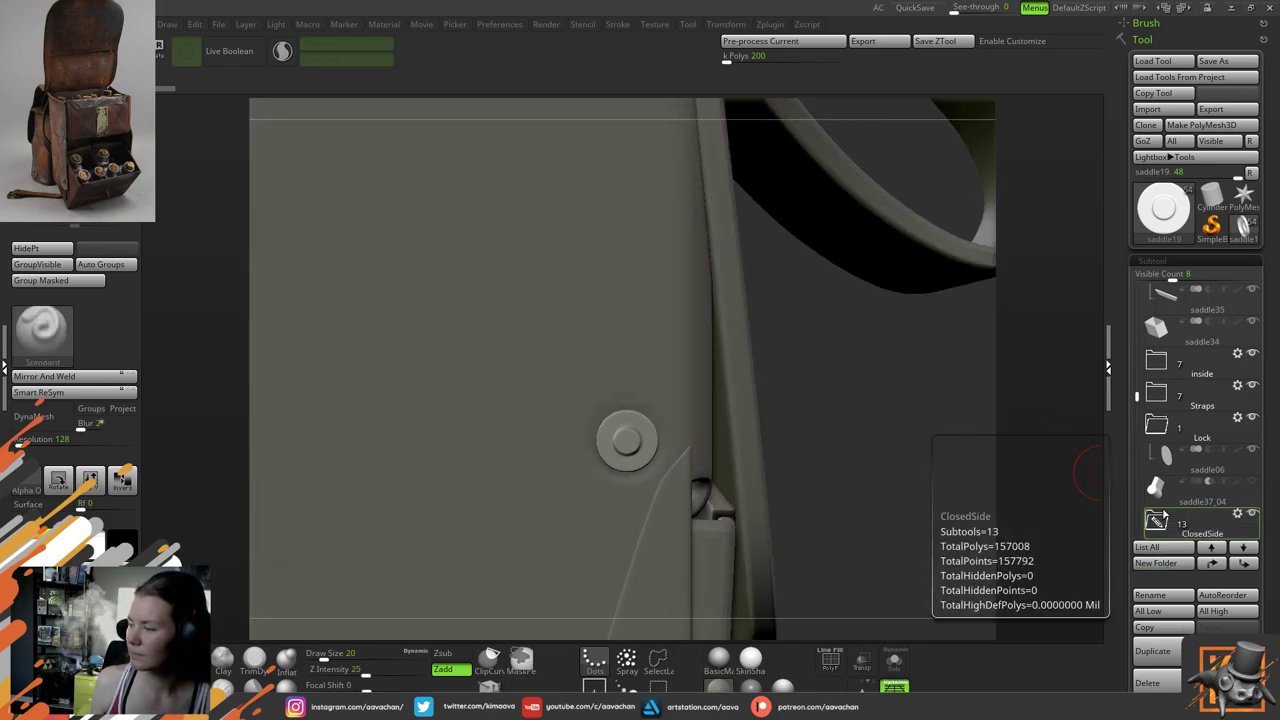
left_click_drag(1136, 400, 1137, 436)
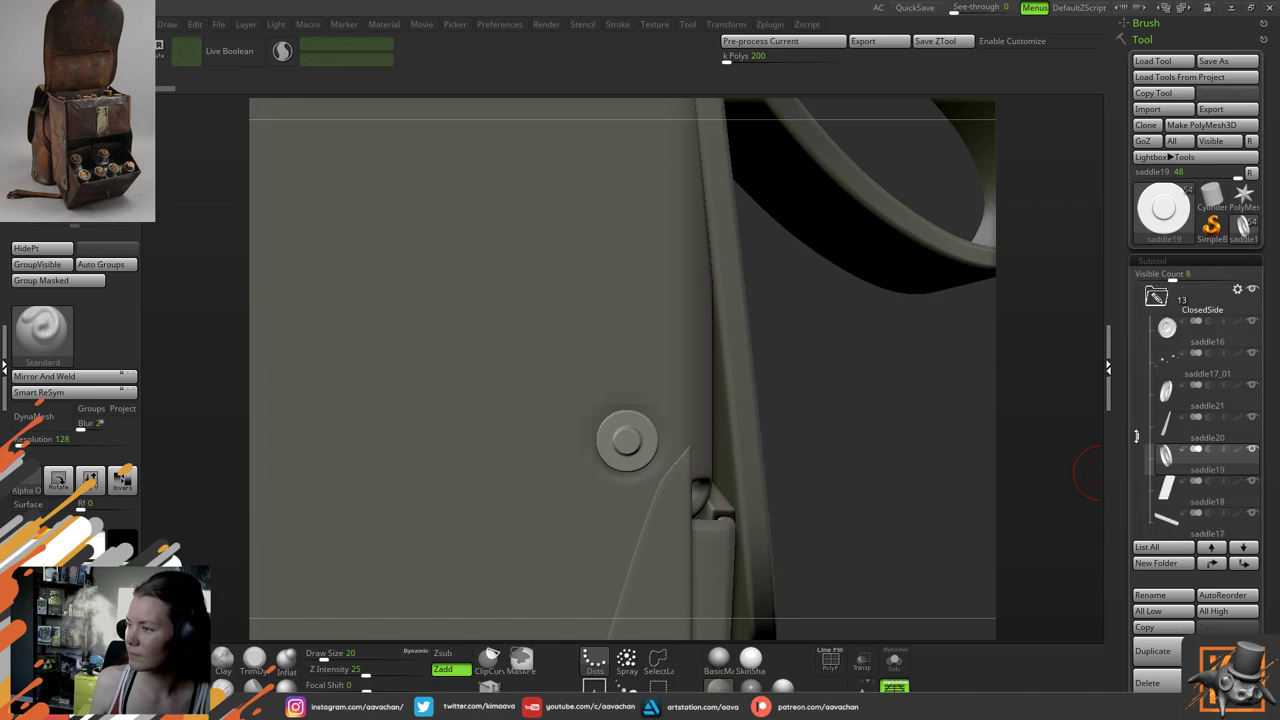
scroll(1136, 436, "down", 2)
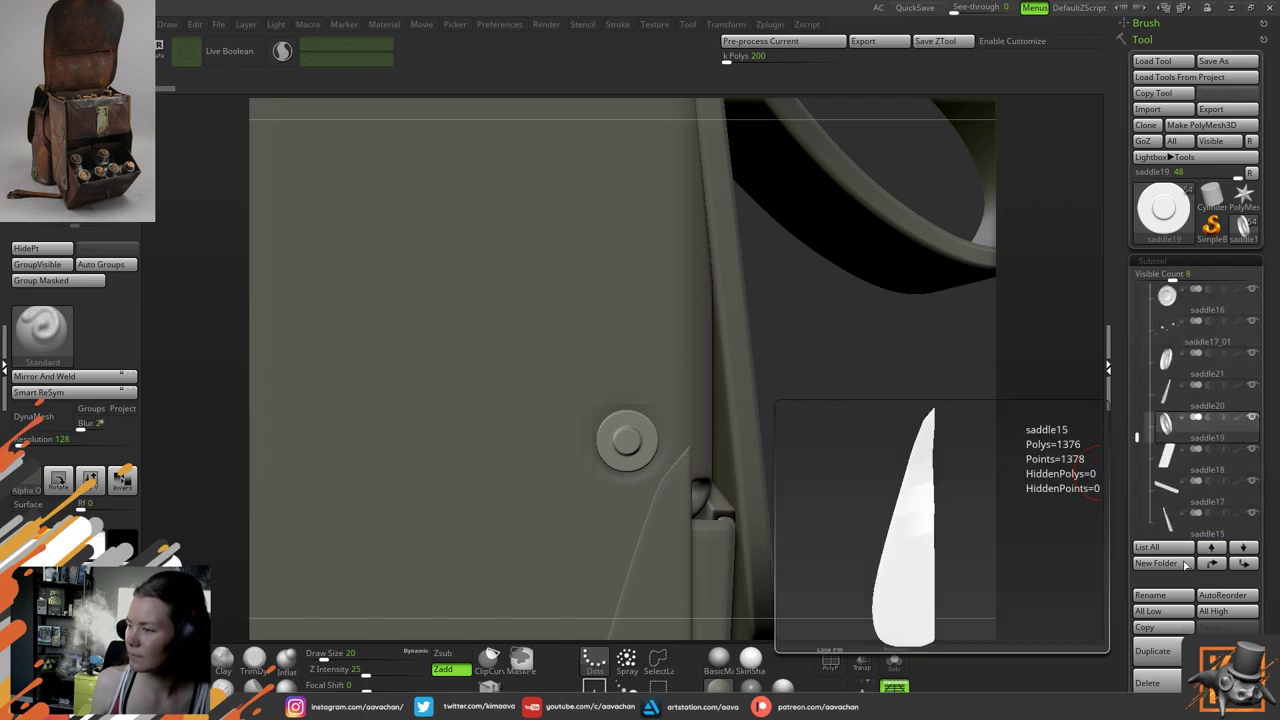
left_click(1175, 655)
left_click(1212, 563)
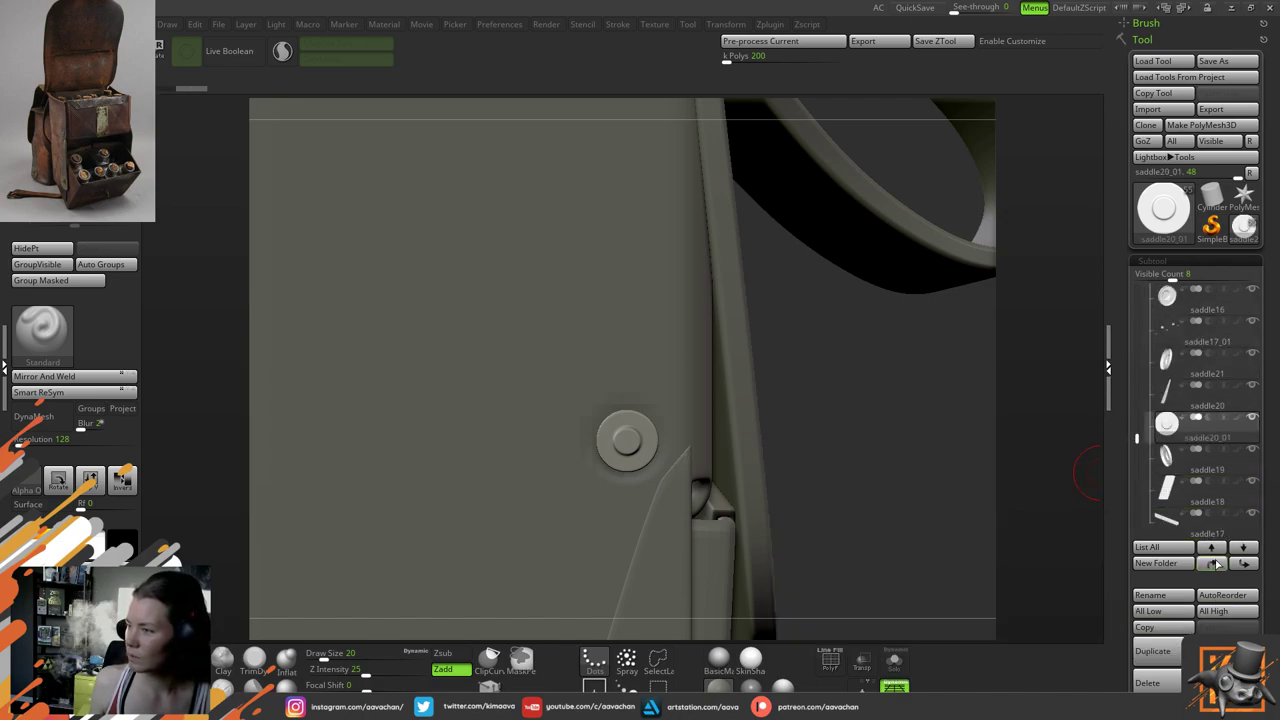
left_click(1212, 563)
left_click(1212, 563)
left_click(1212, 563)
left_click(1212, 563)
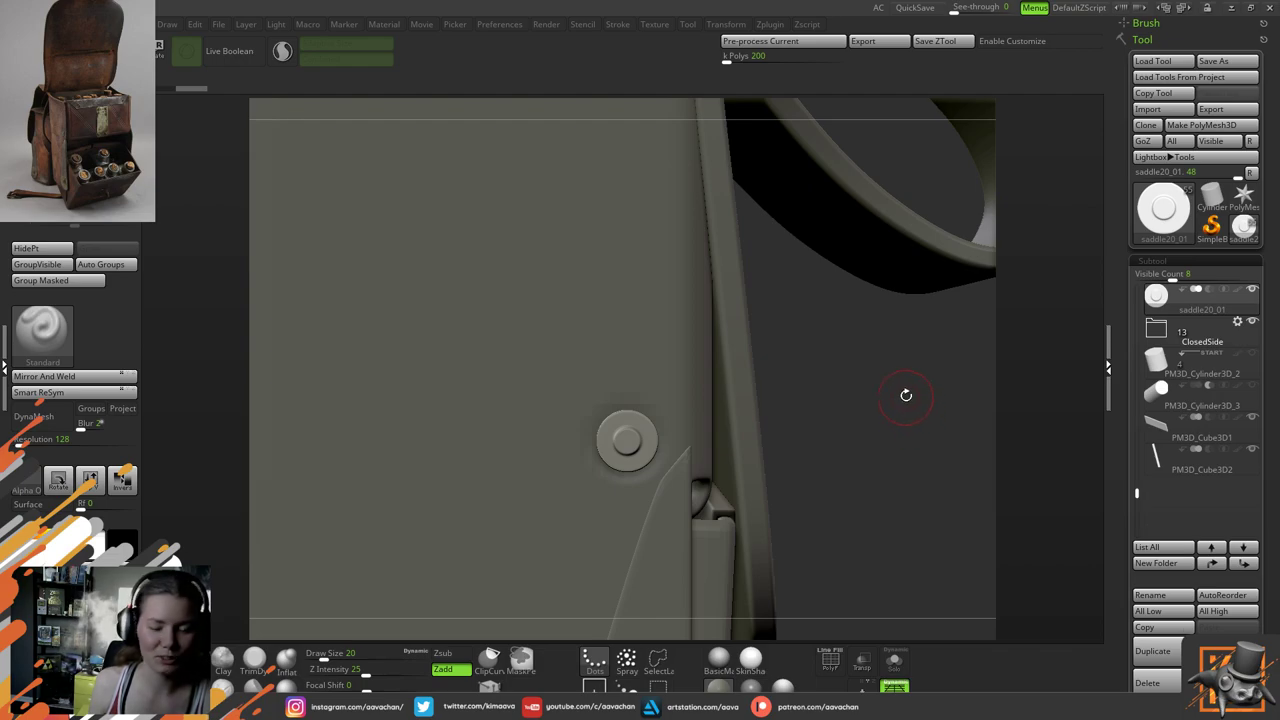
Centre the transform gizmo on the duplicated rivet and move it up and across to the curved flap above the open box
left_click_drag(903, 384, 878, 291, "alt")
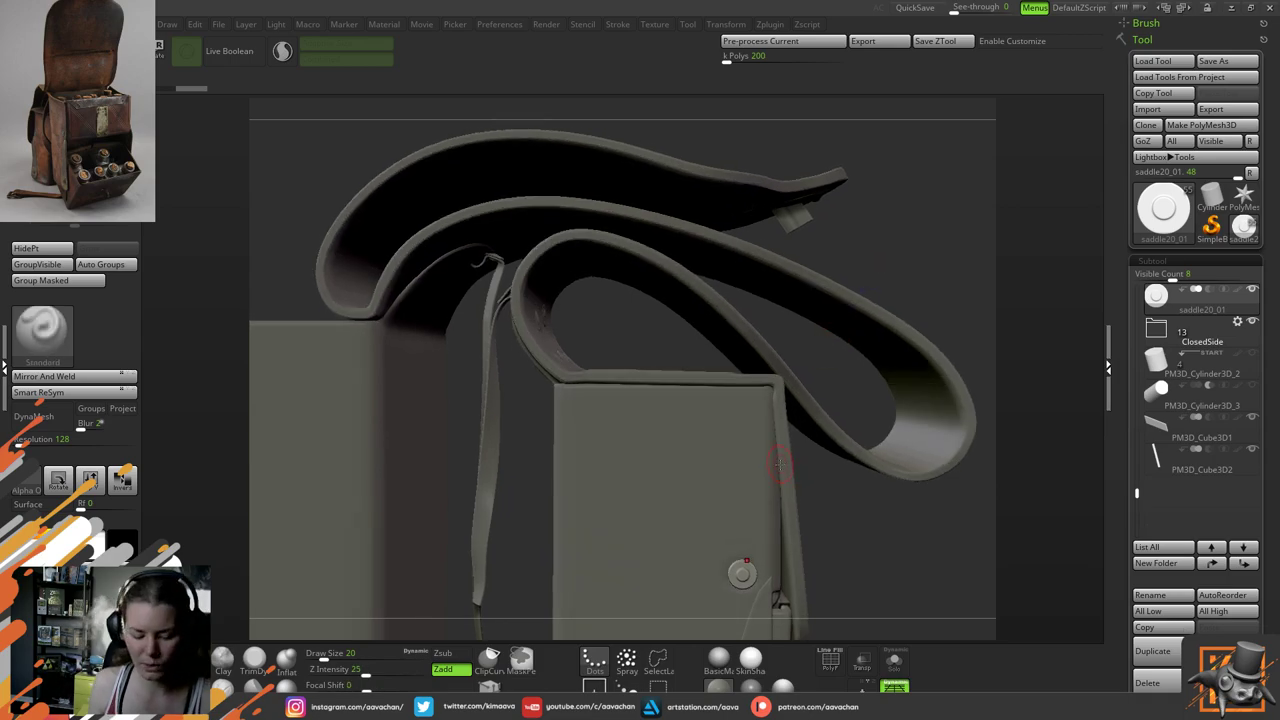
key("w")
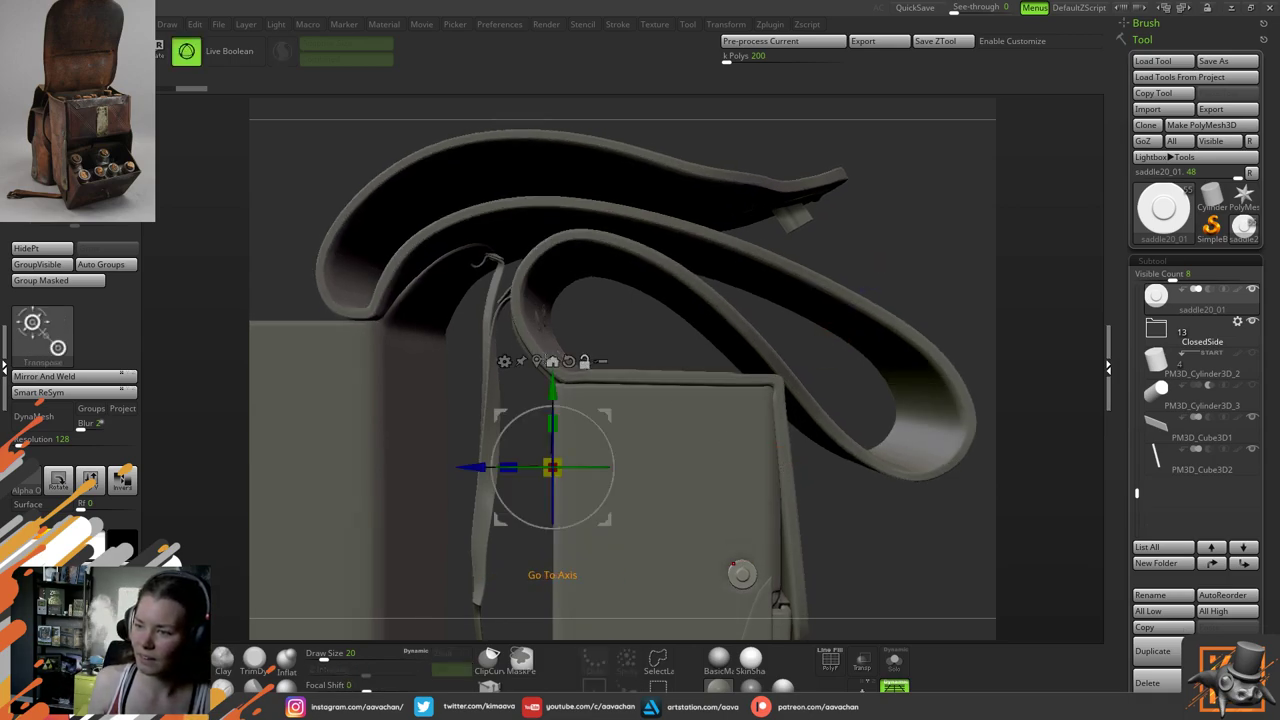
left_click(741, 573)
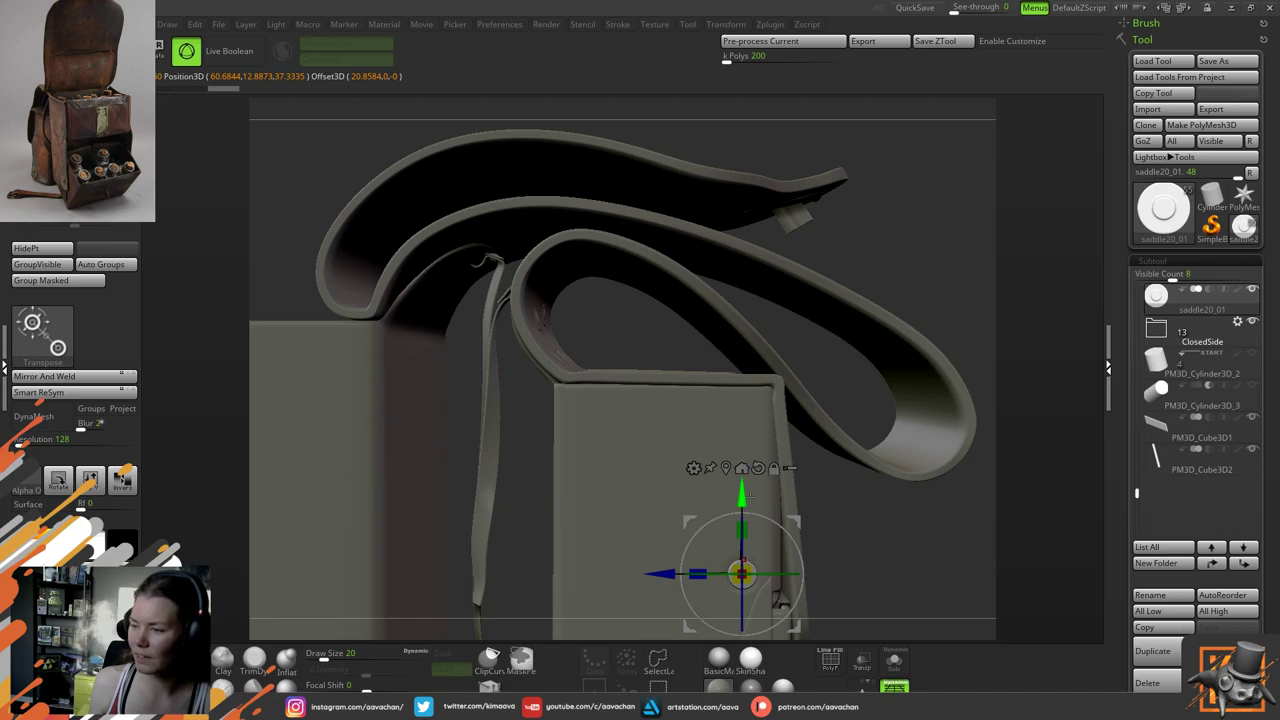
left_click_drag(751, 497, 753, 150, "alt")
left_click_drag(662, 222, 308, 223, "alt")
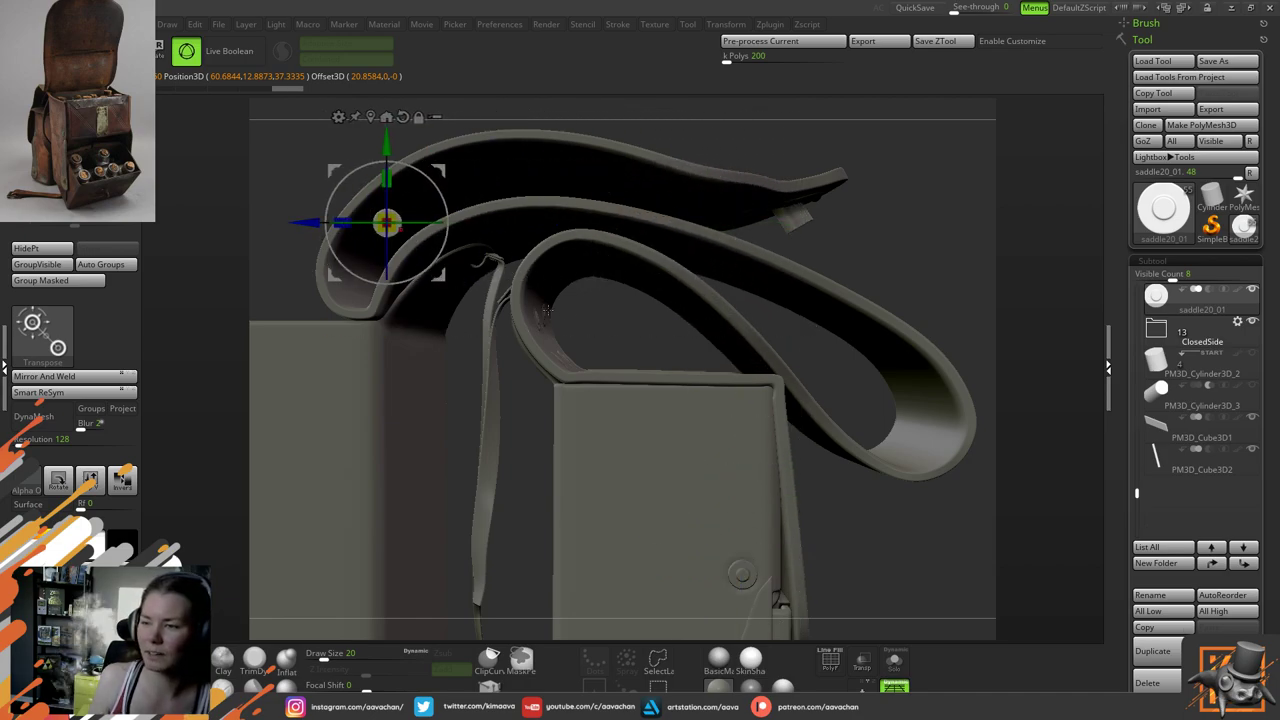
Rotate the duplicated rivet to match the slope of the curved flap above the open box and shift it toward the inner layer
left_click_drag(547, 310, 584, 469)
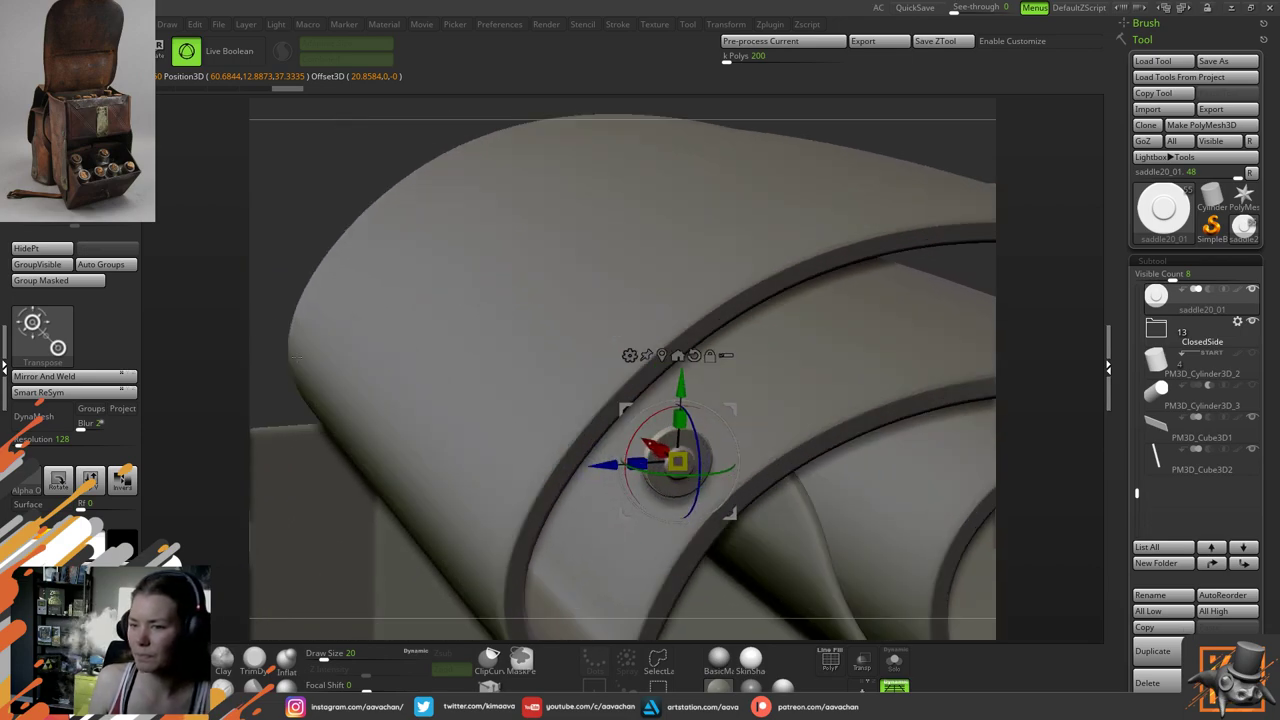
left_click_drag(290, 357, 297, 322)
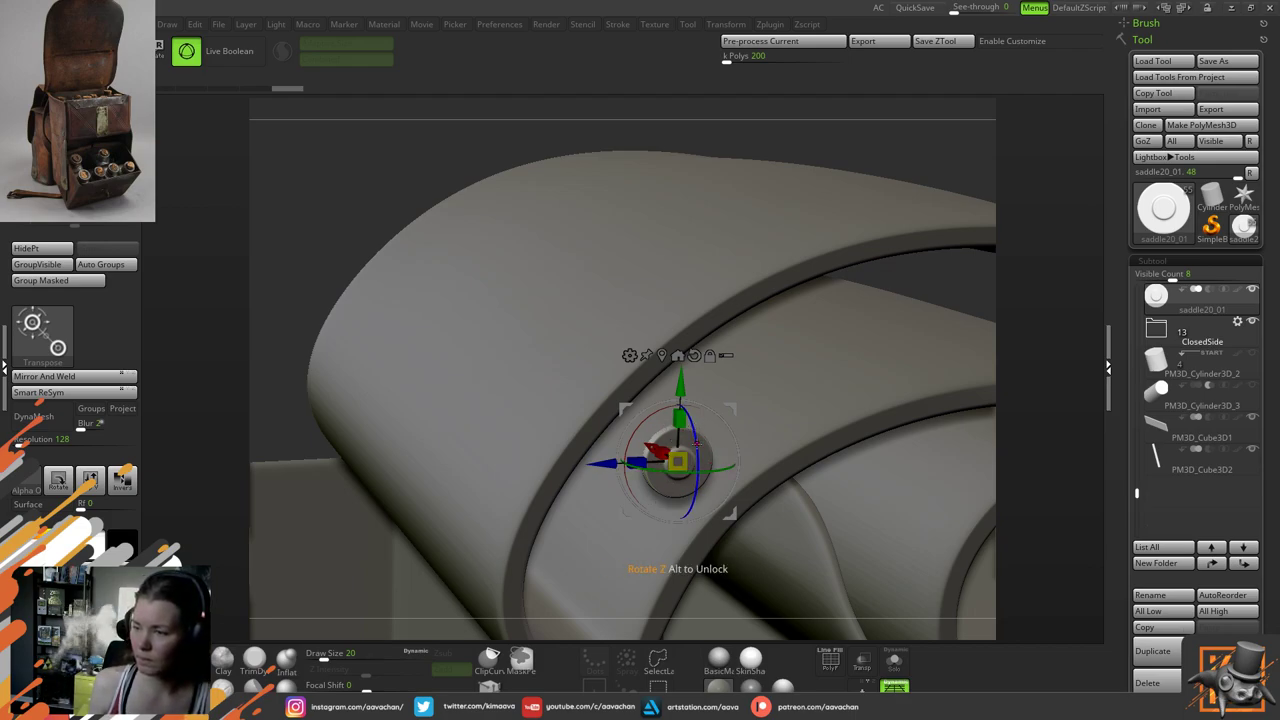
left_click_drag(698, 445, 690, 375)
left_click_drag(700, 490, 706, 496)
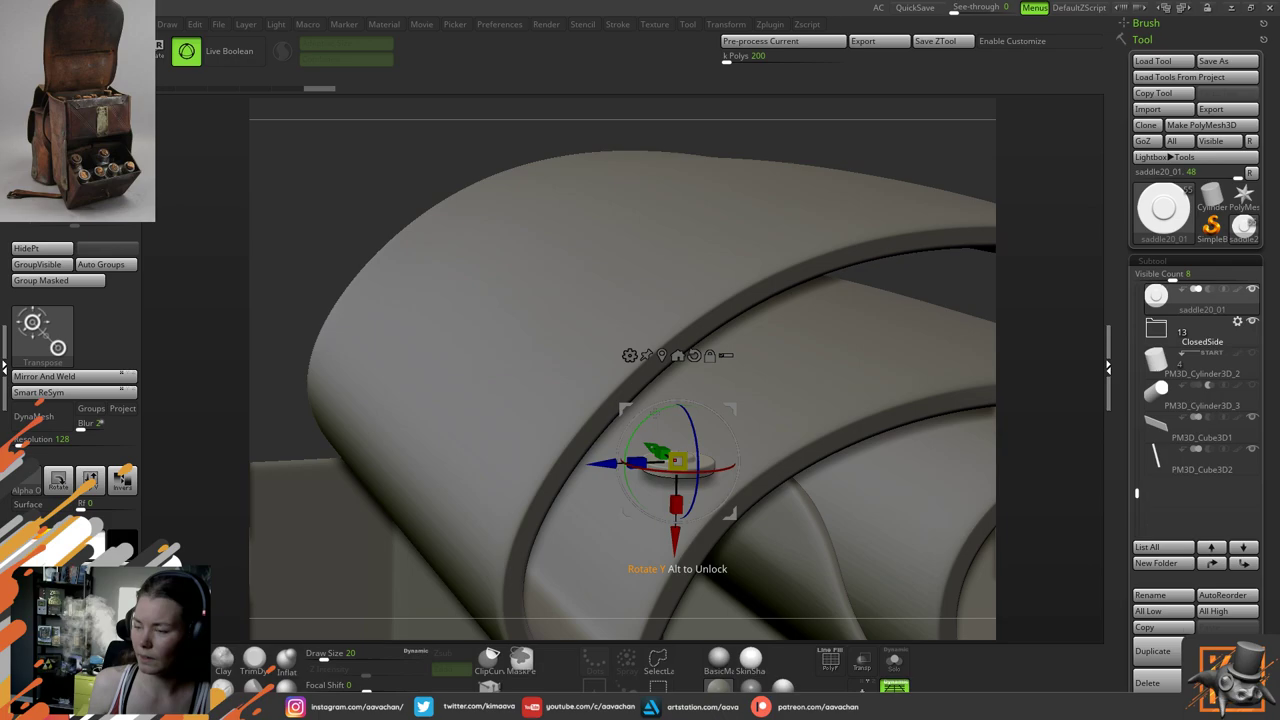
left_click_drag(630, 446, 637, 492)
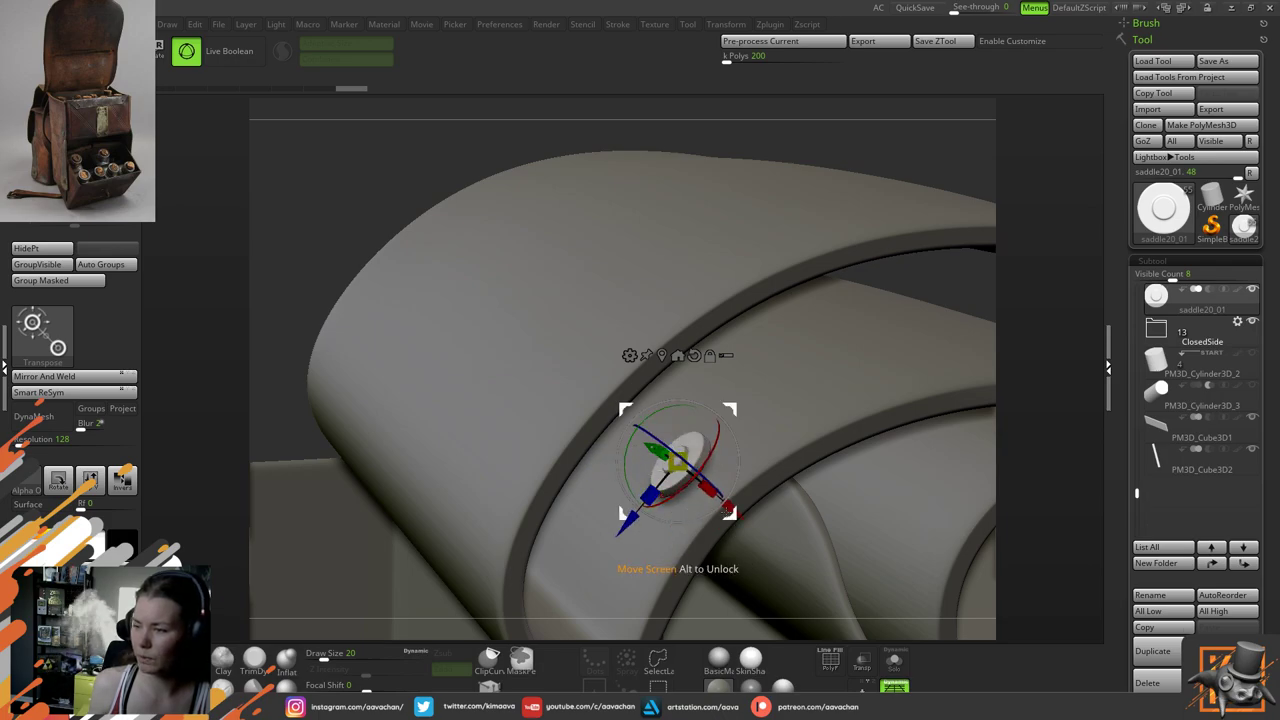
left_click_drag(729, 509, 769, 542)
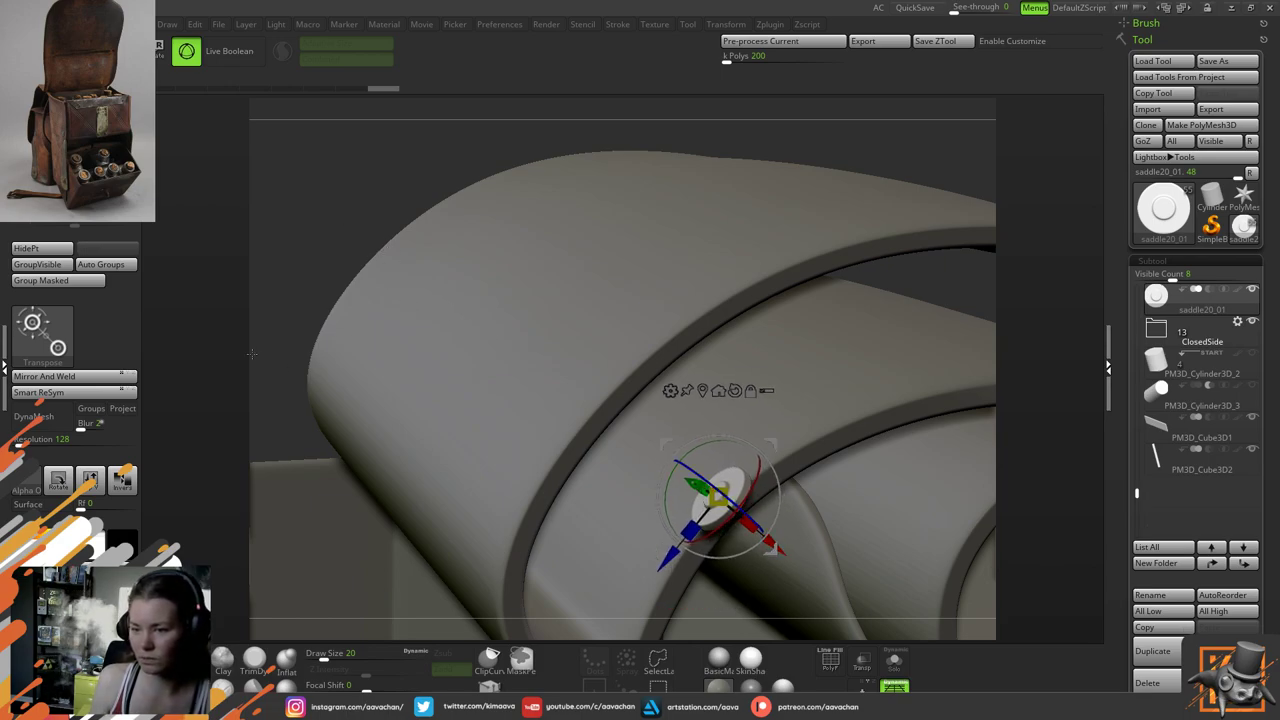
Move the rivet onto the flap's inner layer and down along its slope toward the lower bend
left_click_drag(293, 425, 282, 356)
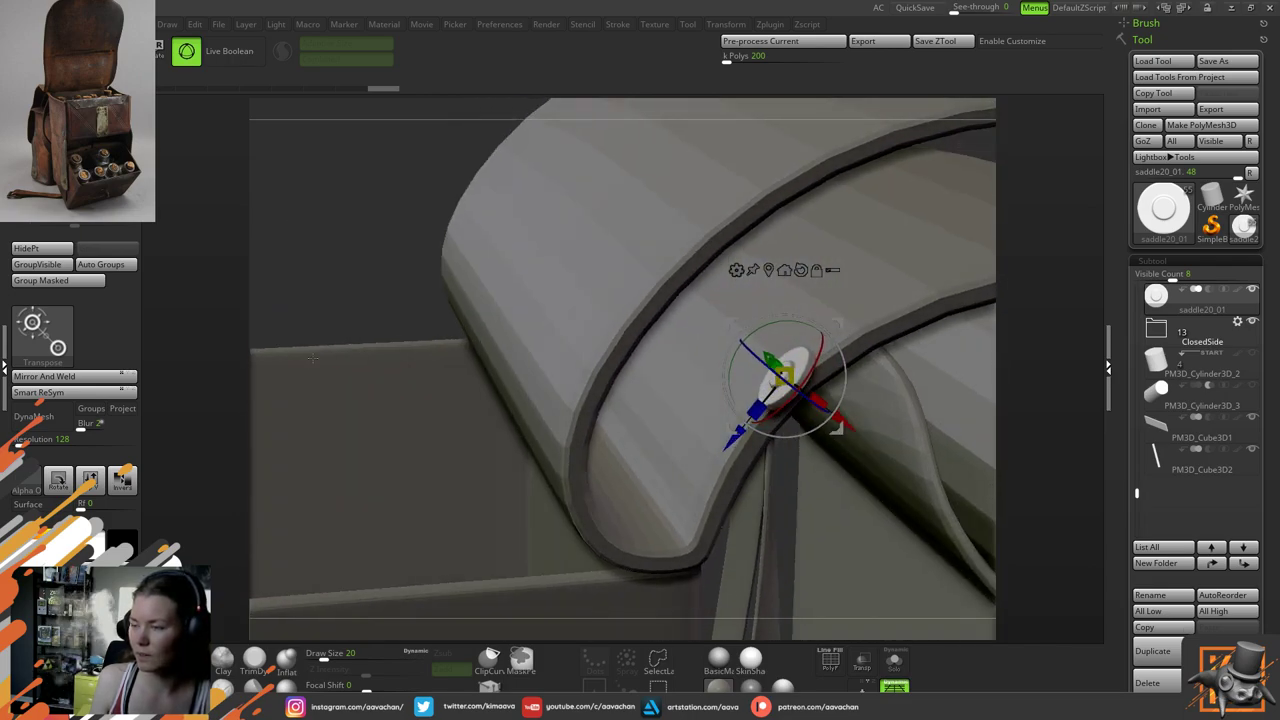
left_click_drag(784, 375, 742, 339)
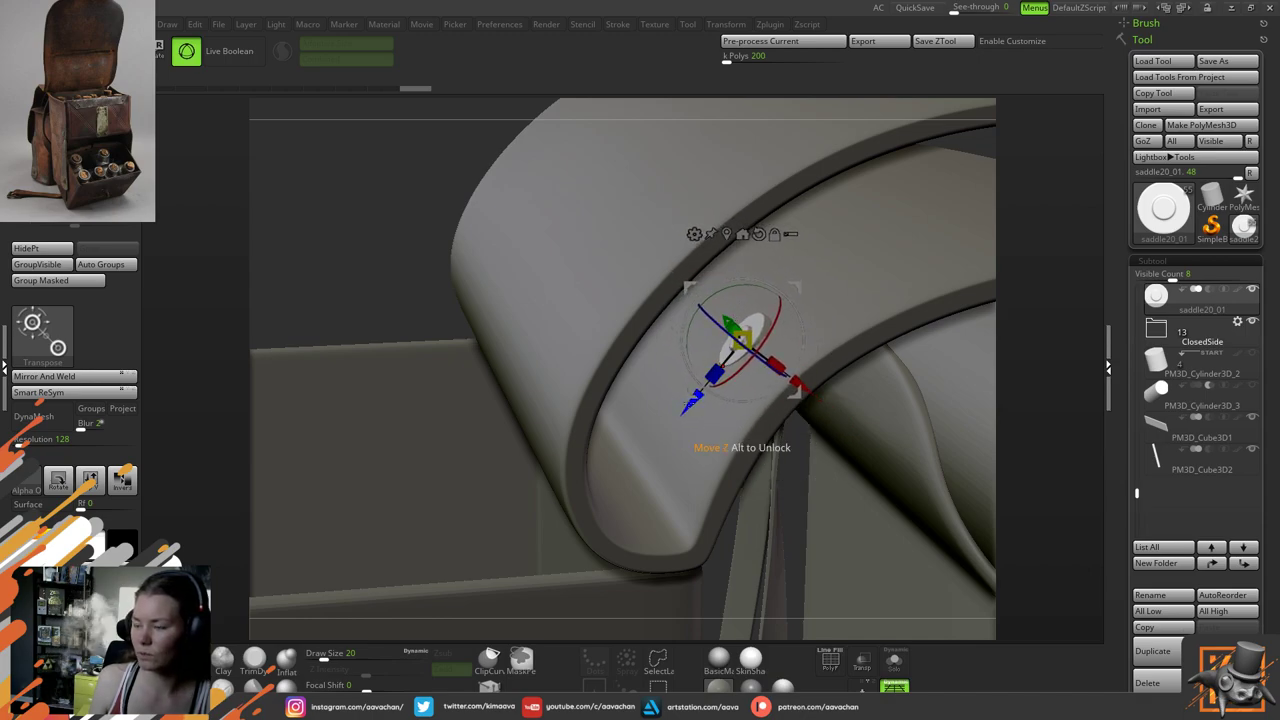
mouse_move(372, 290)
left_mouse_down()
mouse_move(410, 308)
mouse_move(329, 303)
mouse_move(350, 300)
left_mouse_up()
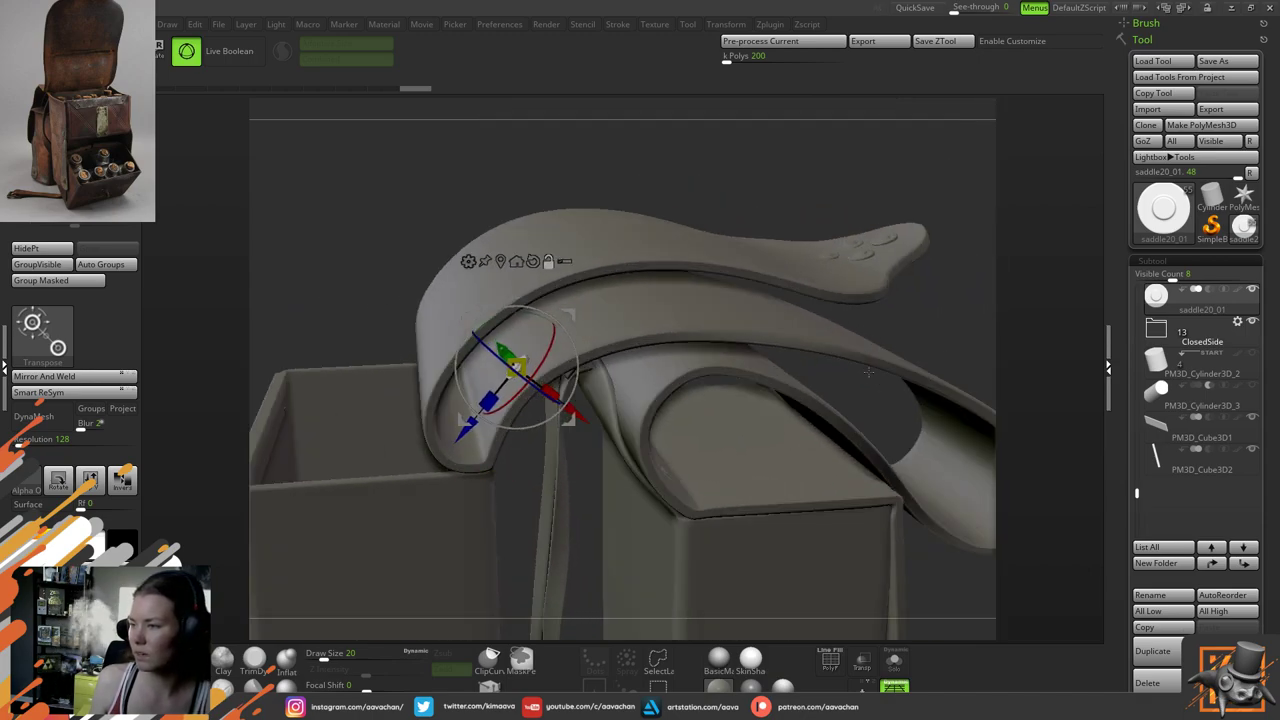
left_click_drag(868, 371, 947, 323)
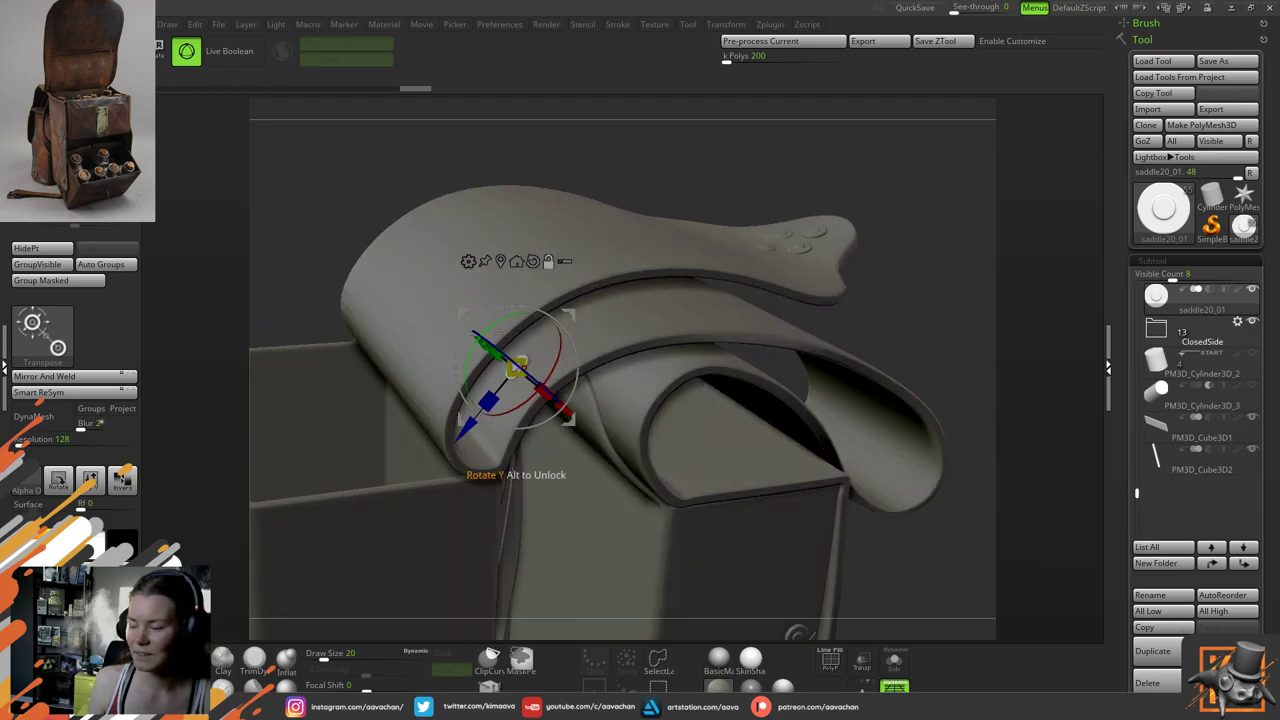
right_click_drag(498, 333, 470, 385, "ctrl")
left_click_drag(462, 428, 419, 481)
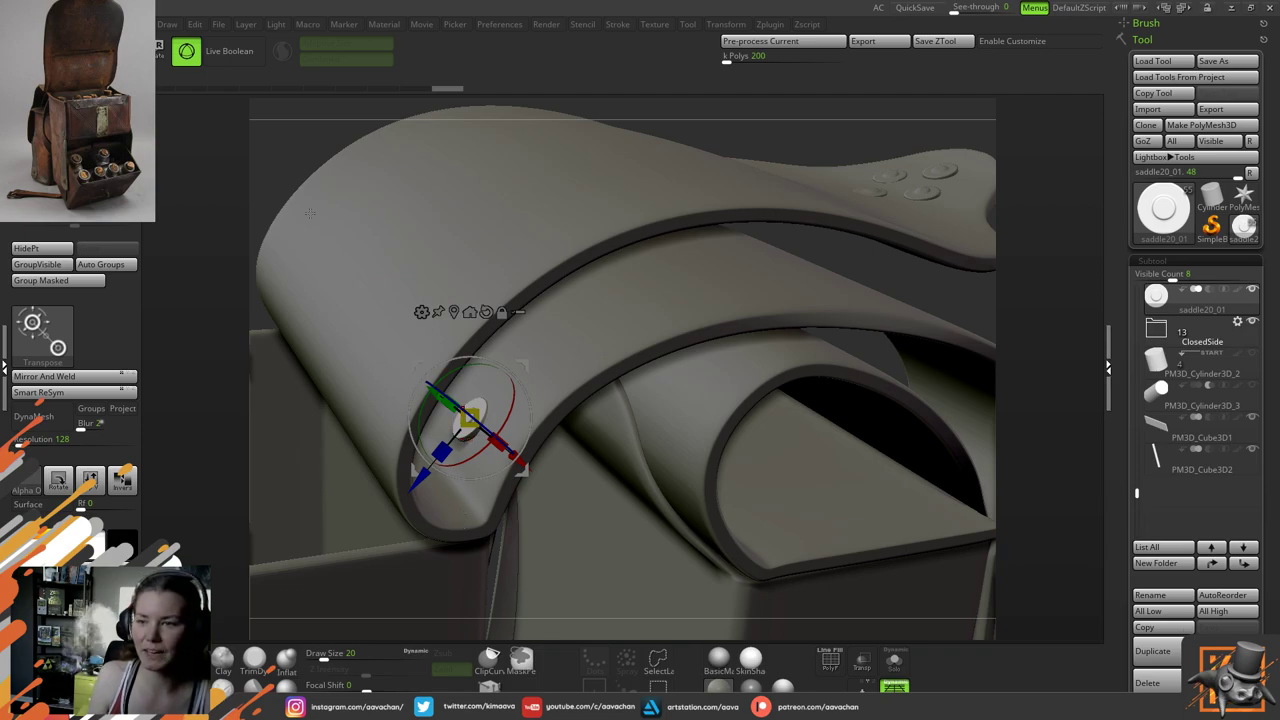
Fine-tune the rivet's tilt and position so it sits flush on the flap's inner layer near the lower bend
left_click_drag(280, 185, 278, 160)
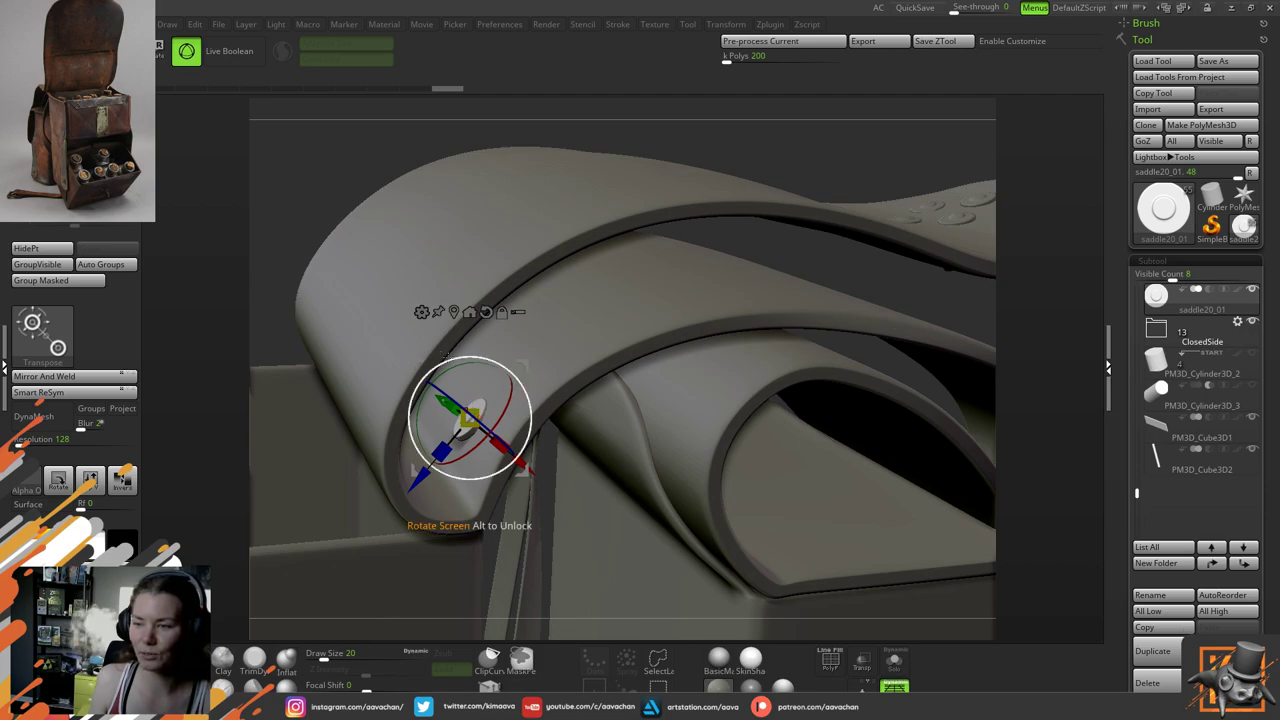
left_click_drag(447, 356, 443, 371)
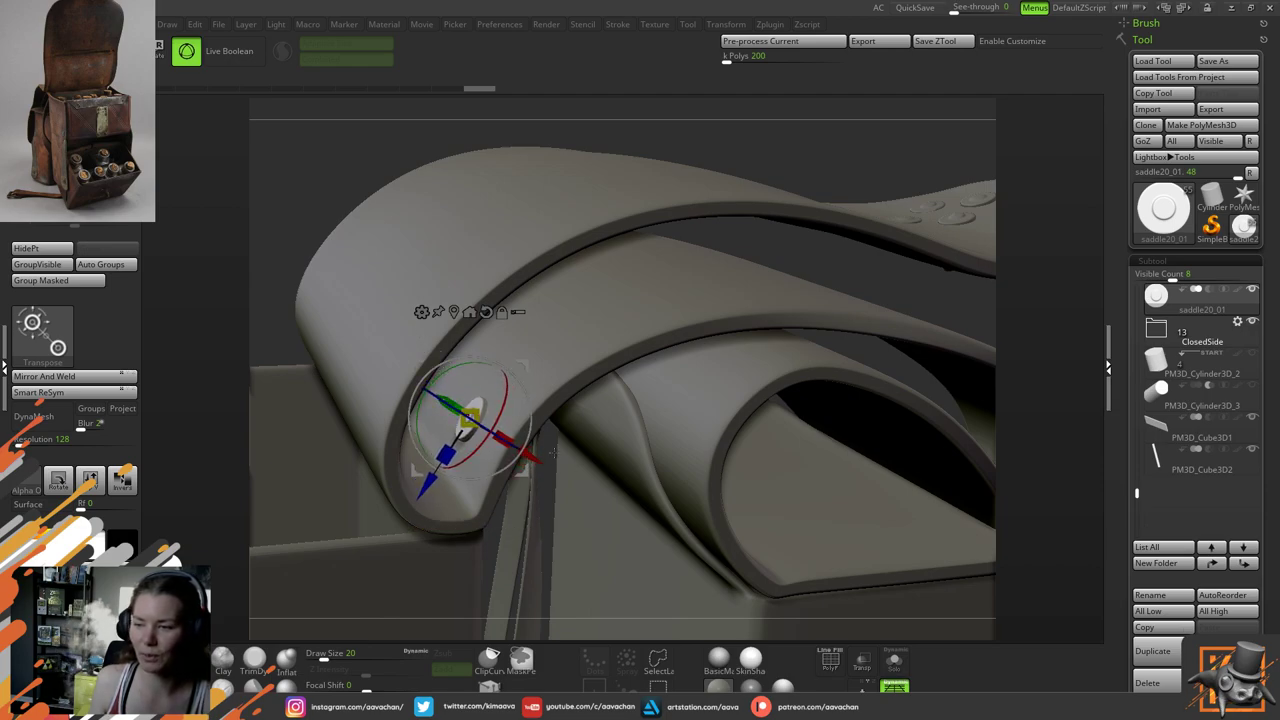
left_click_drag(533, 455, 537, 456)
left_click_drag(437, 376, 449, 371)
right_click_drag(449, 371, 388, 406)
left_click_drag(432, 490, 422, 506)
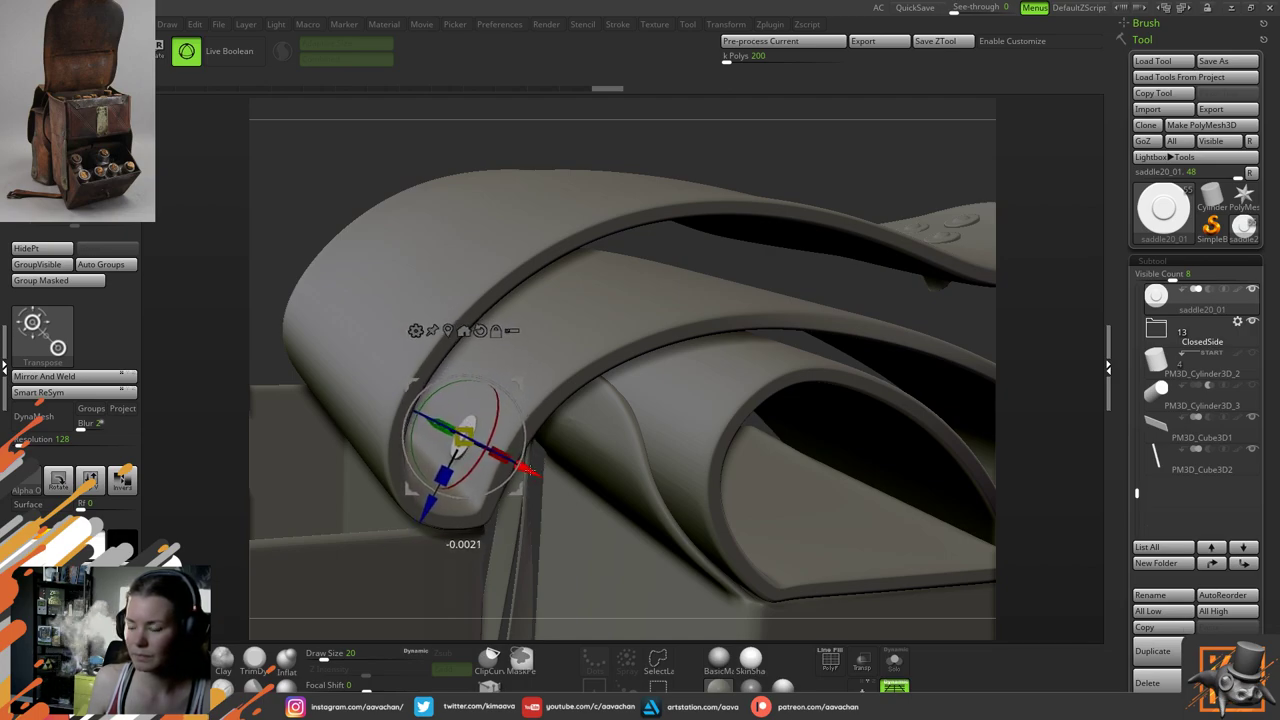
left_click_drag(531, 470, 530, 469)
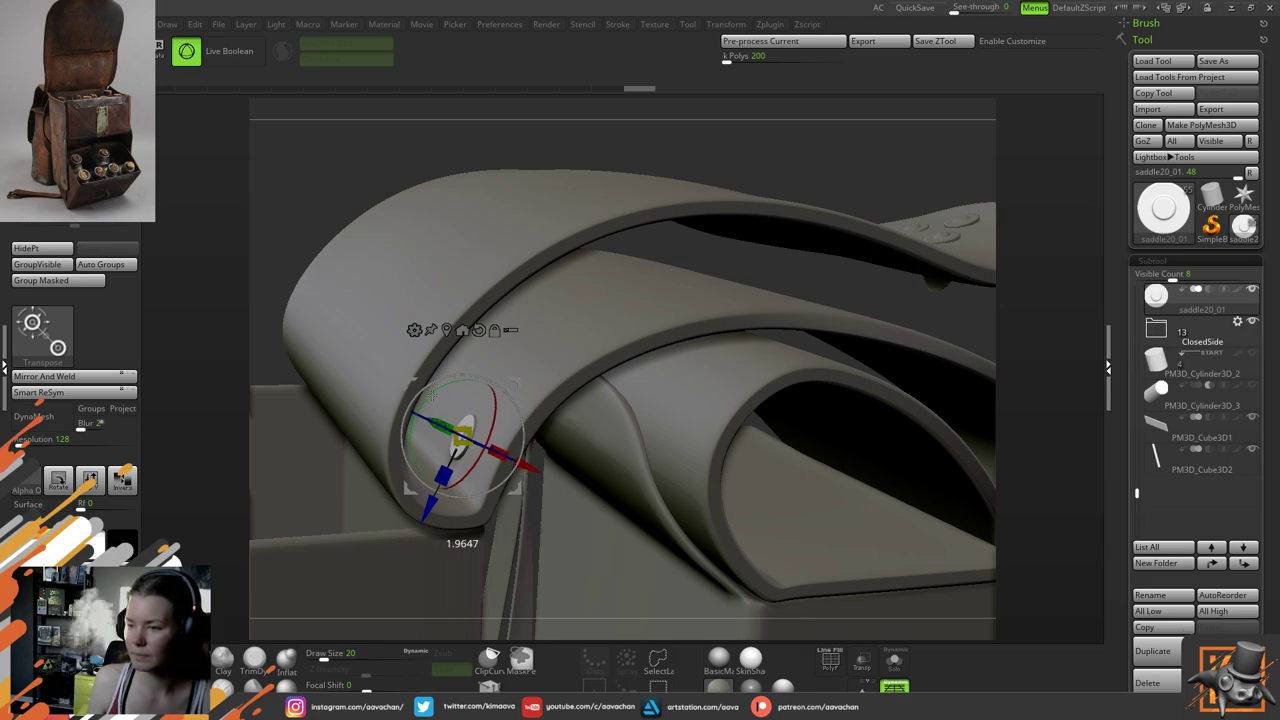
Turn on transparency for the surrounding parts and face the open box straight on to see the rivet through the flap
mouse_move(834, 212)
right_mouse_down()
mouse_move(804, 174)
mouse_move(807, 186)
right_mouse_up()
left_click_drag(806, 186, 775, 484)
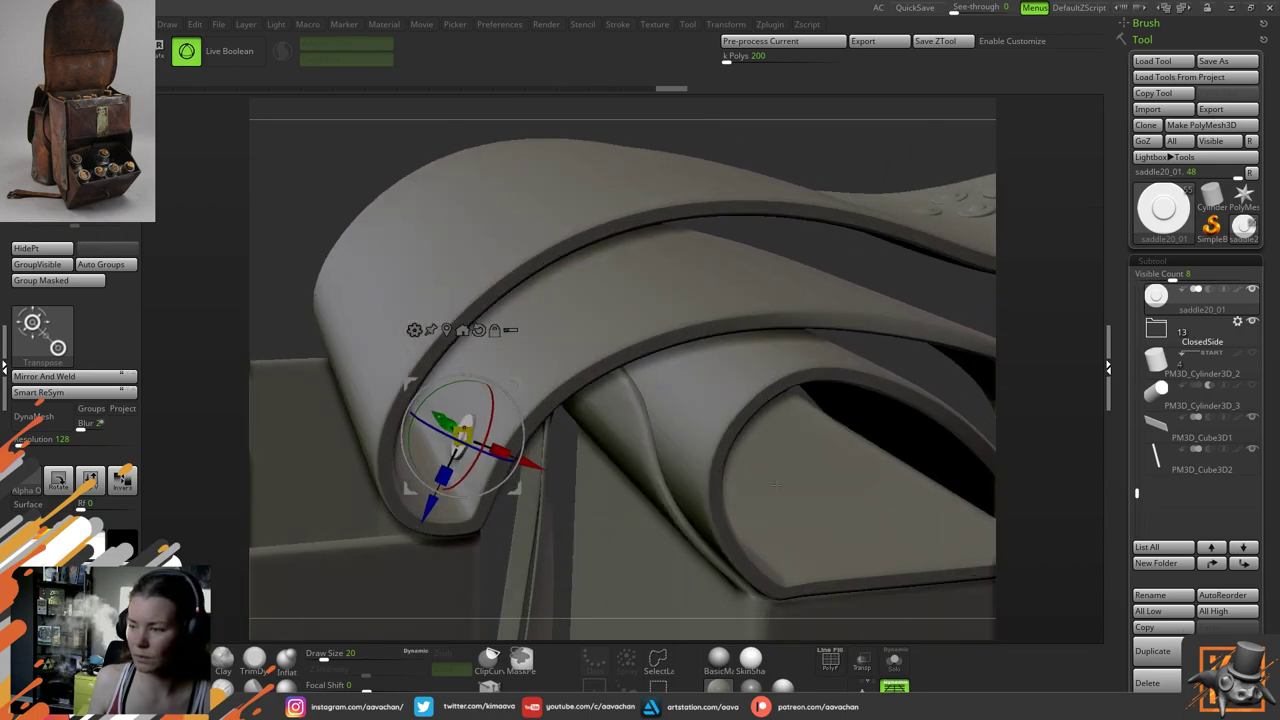
left_click(864, 661)
left_click(864, 667)
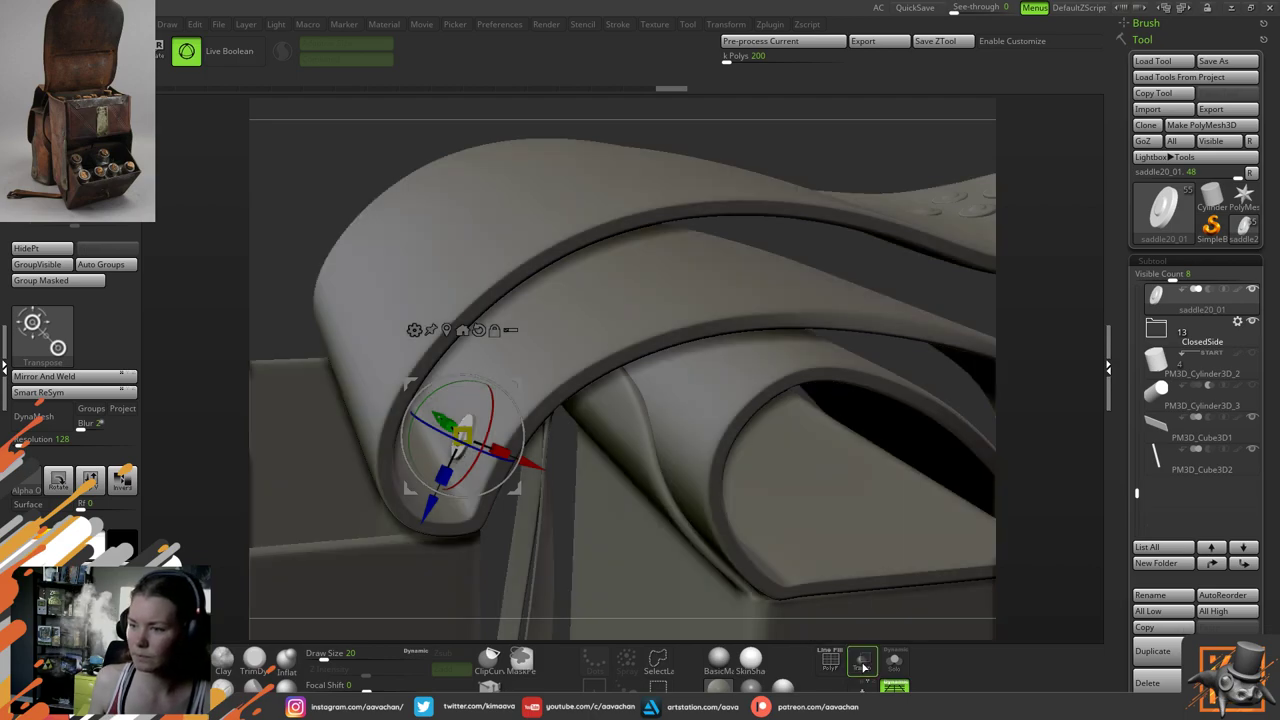
left_click(863, 662)
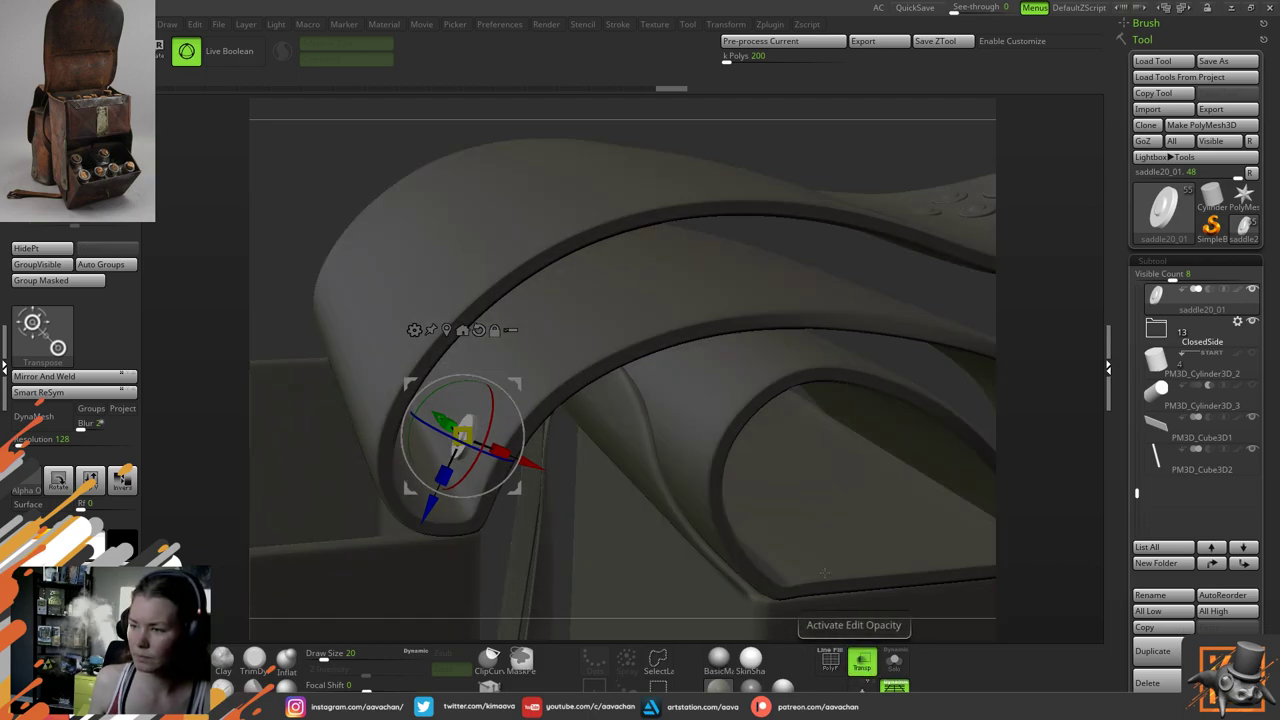
right_click_drag(824, 573, 387, 322, "ctrl")
right_click_drag(398, 321, 747, 311)
left_click_drag(746, 310, 694, 396)
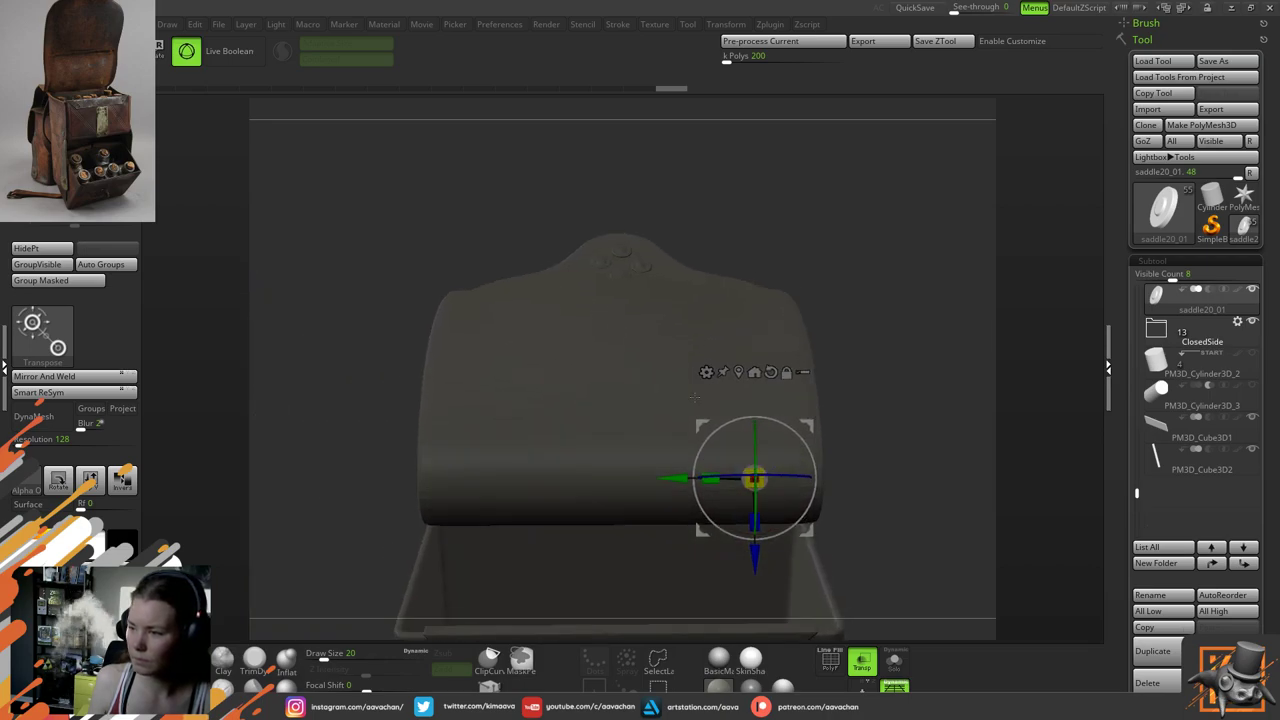
left_click_drag(679, 479, 600, 479, "ctrl")
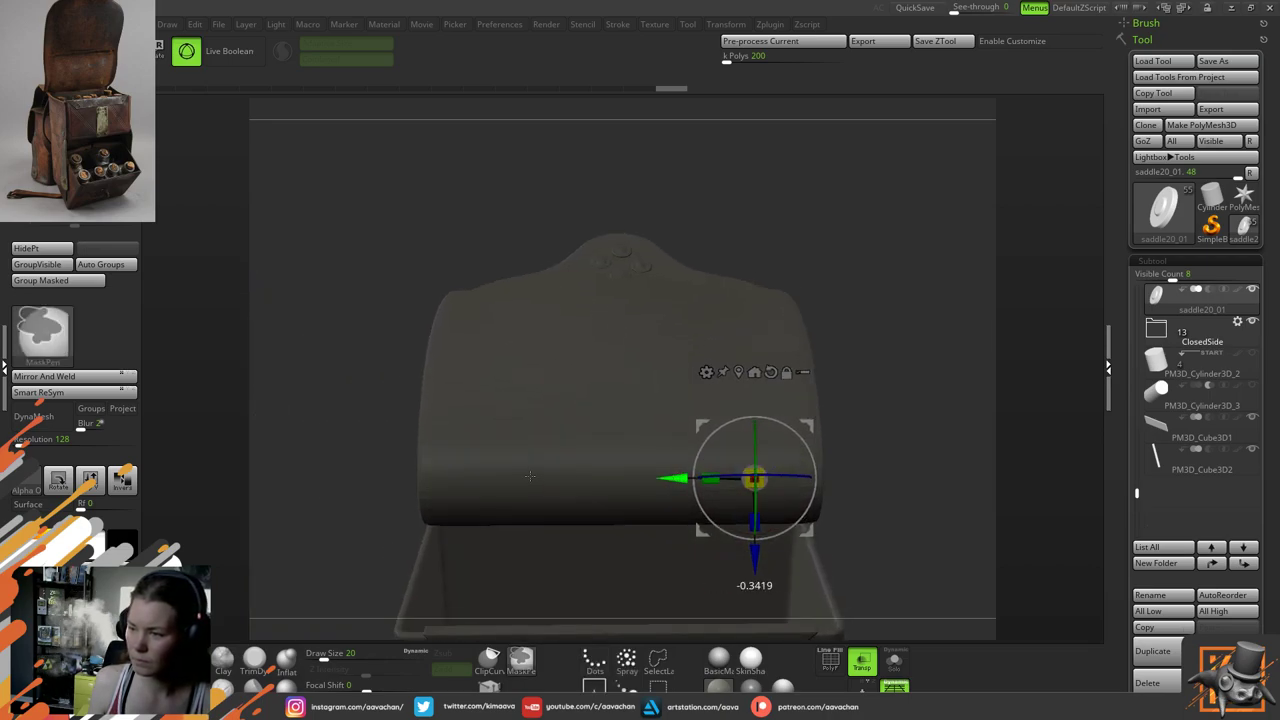
left_click_drag(600, 467, 636, 481, "ctrl")
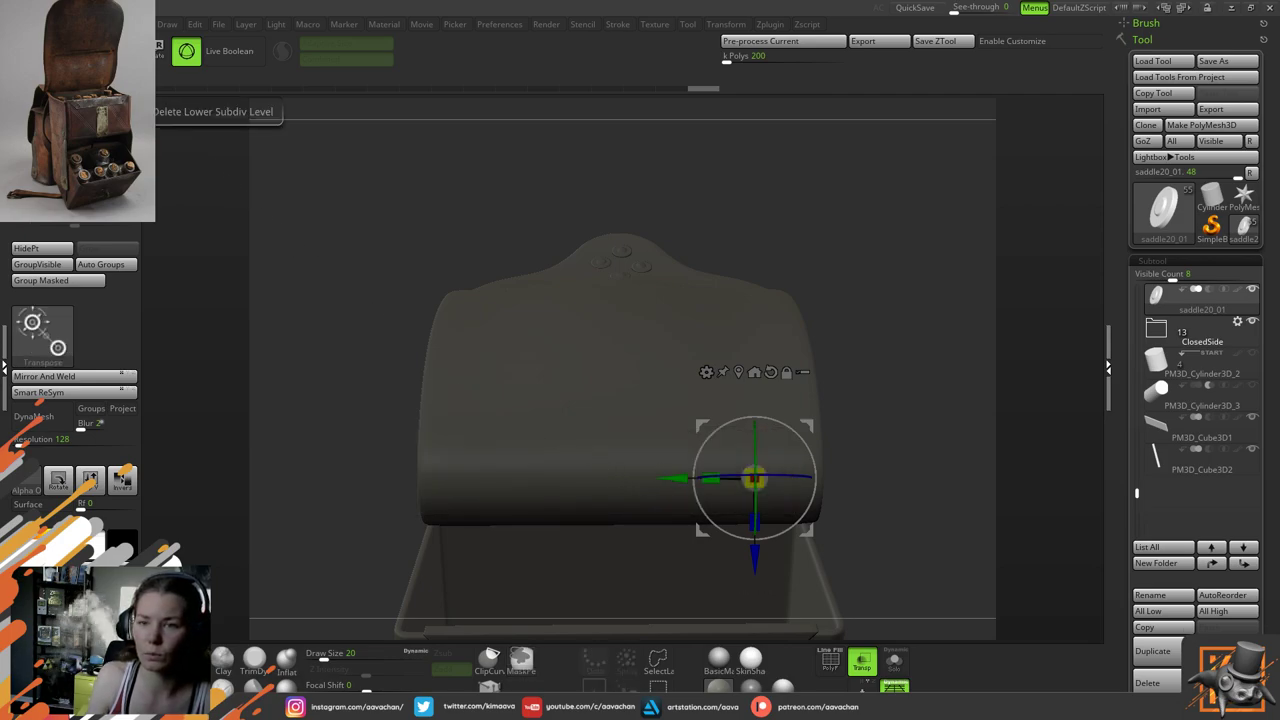
key("ctrl")
left_click_drag(680, 476, 549, 474, "ctrl")
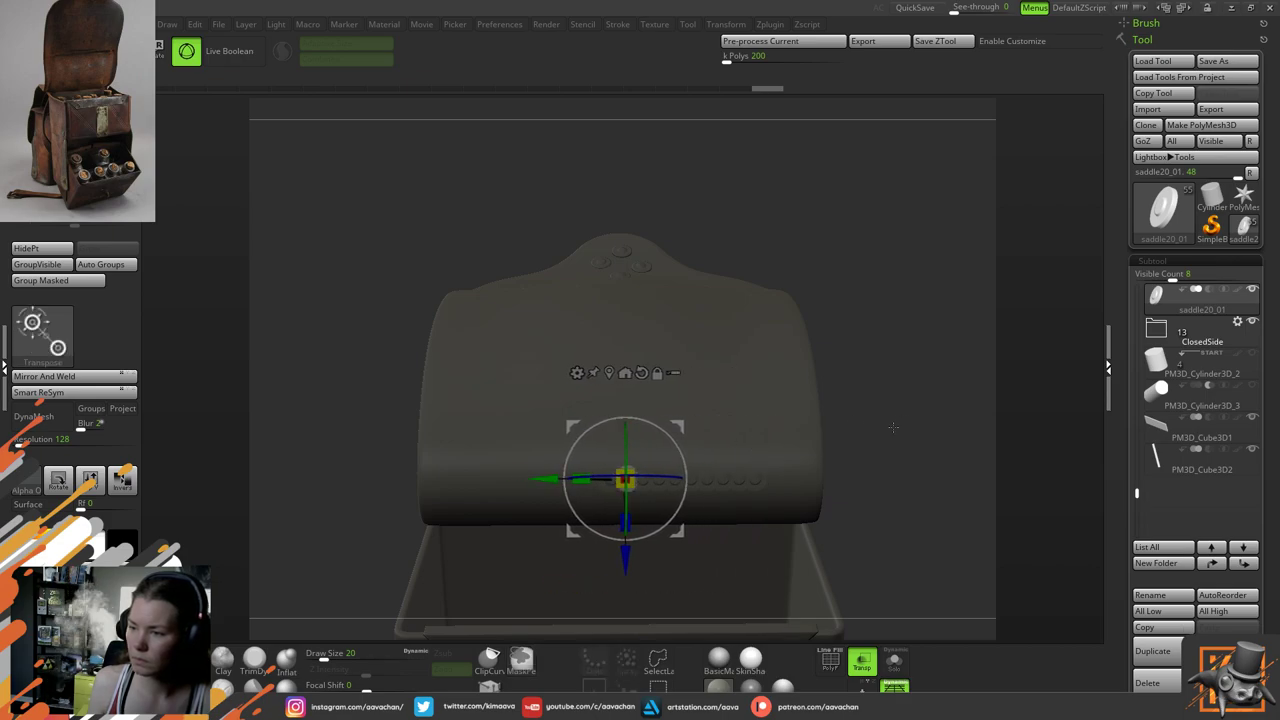
left_click_drag(900, 428, 834, 446)
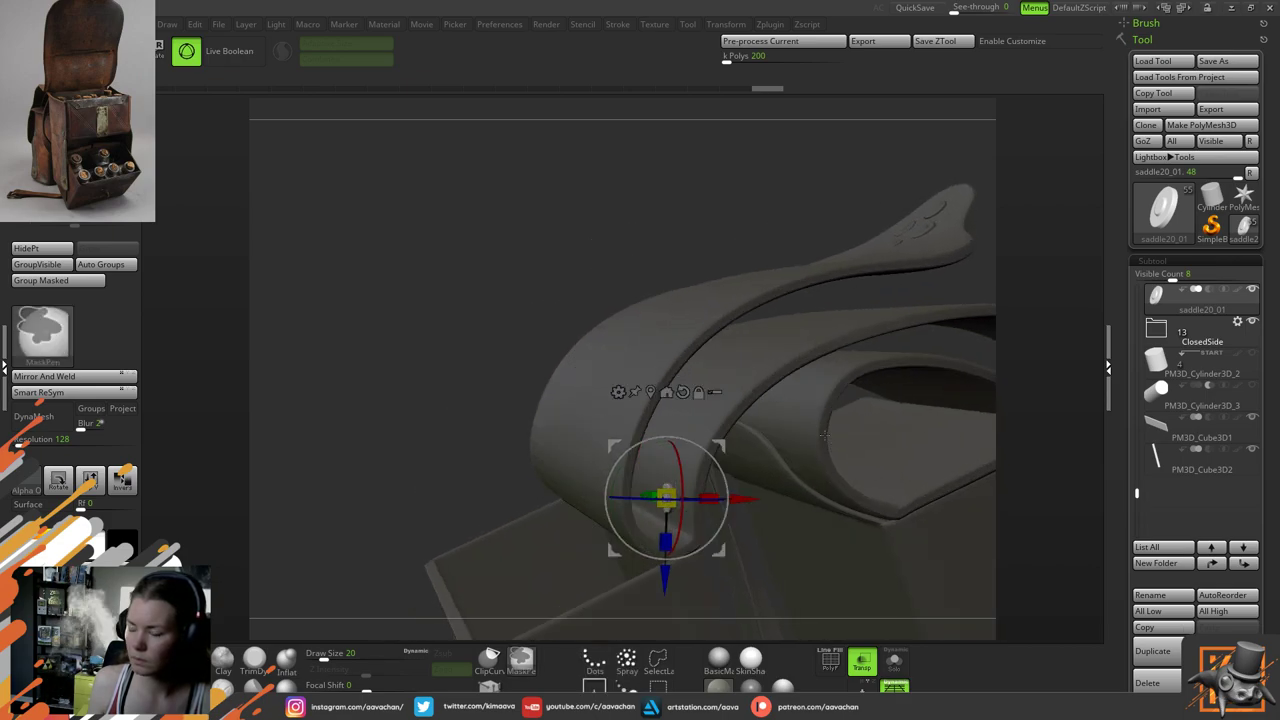
key("ctrl+z")
Duplicate the rivet across the flap's width to form a lower row with one at each end and one in the middle
left_click_drag(471, 366, 535, 372)
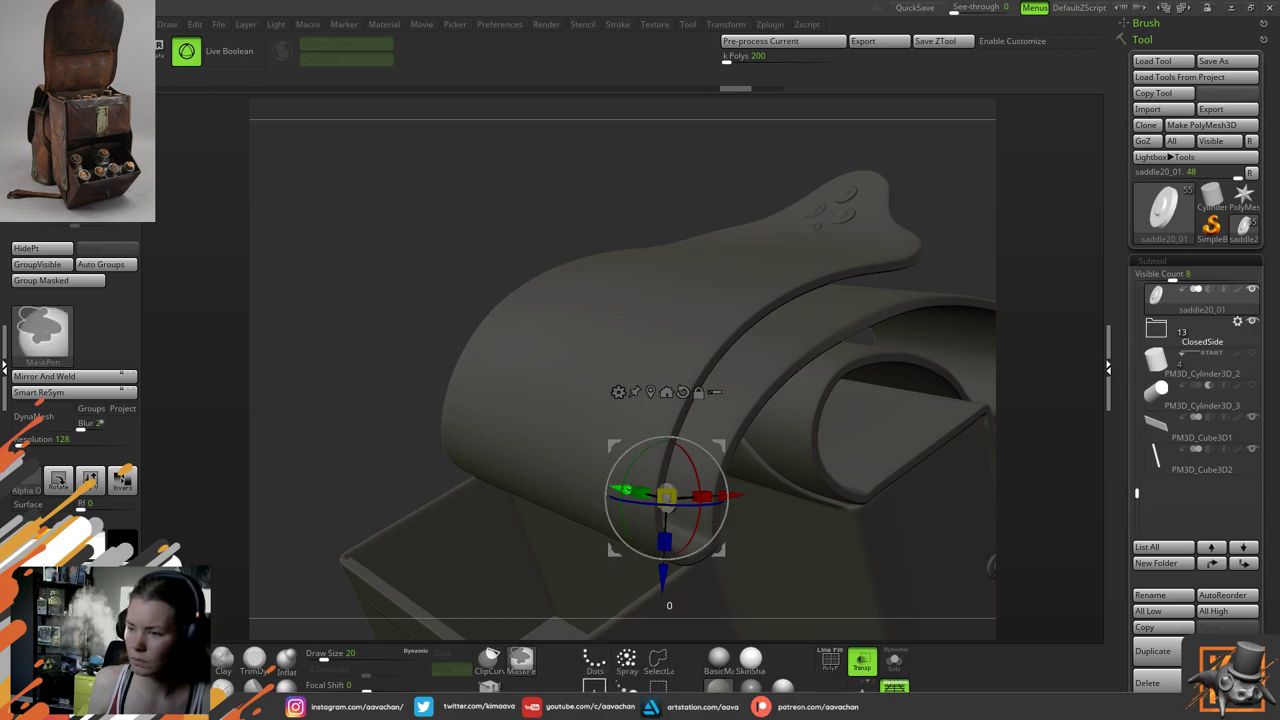
left_click_drag(626, 489, 525, 433, "ctrl")
left_click_drag(563, 540, 561, 540, "ctrl")
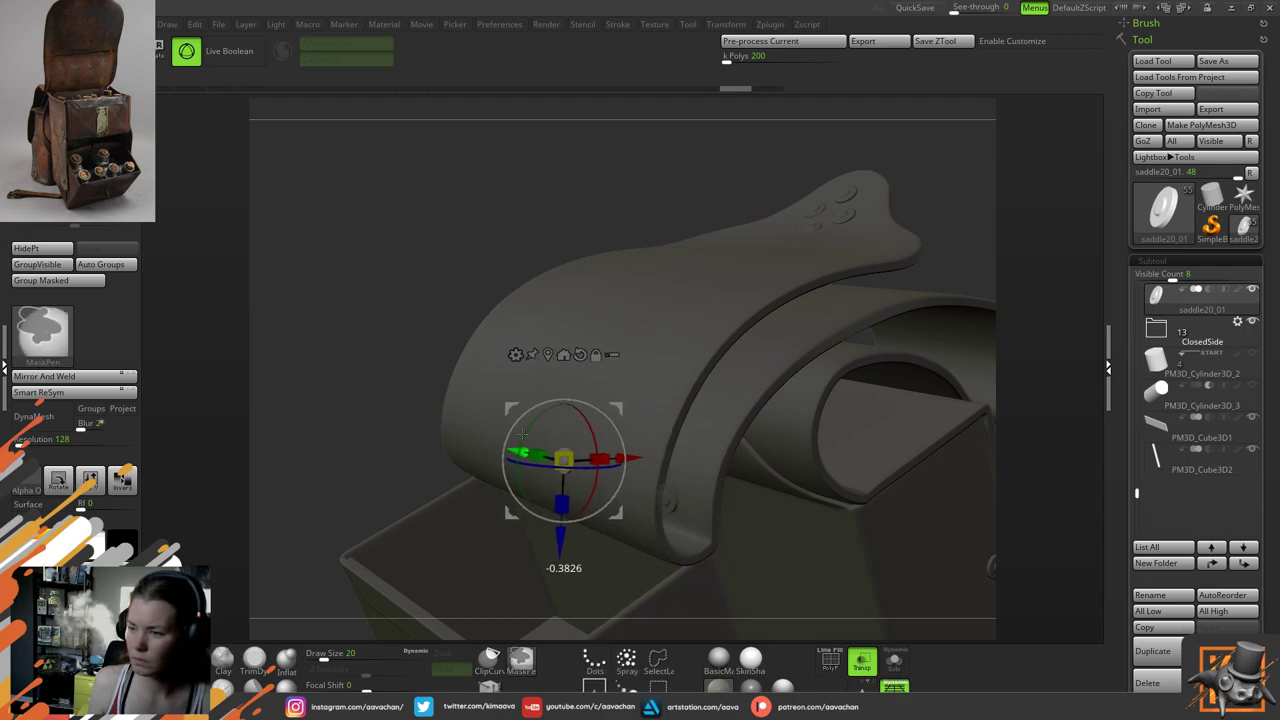
left_click_drag(522, 436, 524, 437, "ctrl")
left_click_drag(310, 430, 394, 405)
mouse_move(565, 461)
left_mouse_down()
mouse_move(591, 461)
mouse_move(363, 470)
mouse_move(376, 470)
mouse_move(376, 504)
mouse_move(524, 510)
mouse_move(325, 518)
mouse_move(367, 525)
mouse_move(325, 514)
mouse_move(425, 508)
mouse_move(408, 522)
left_mouse_up()
left_click_drag(497, 415, 366, 462)
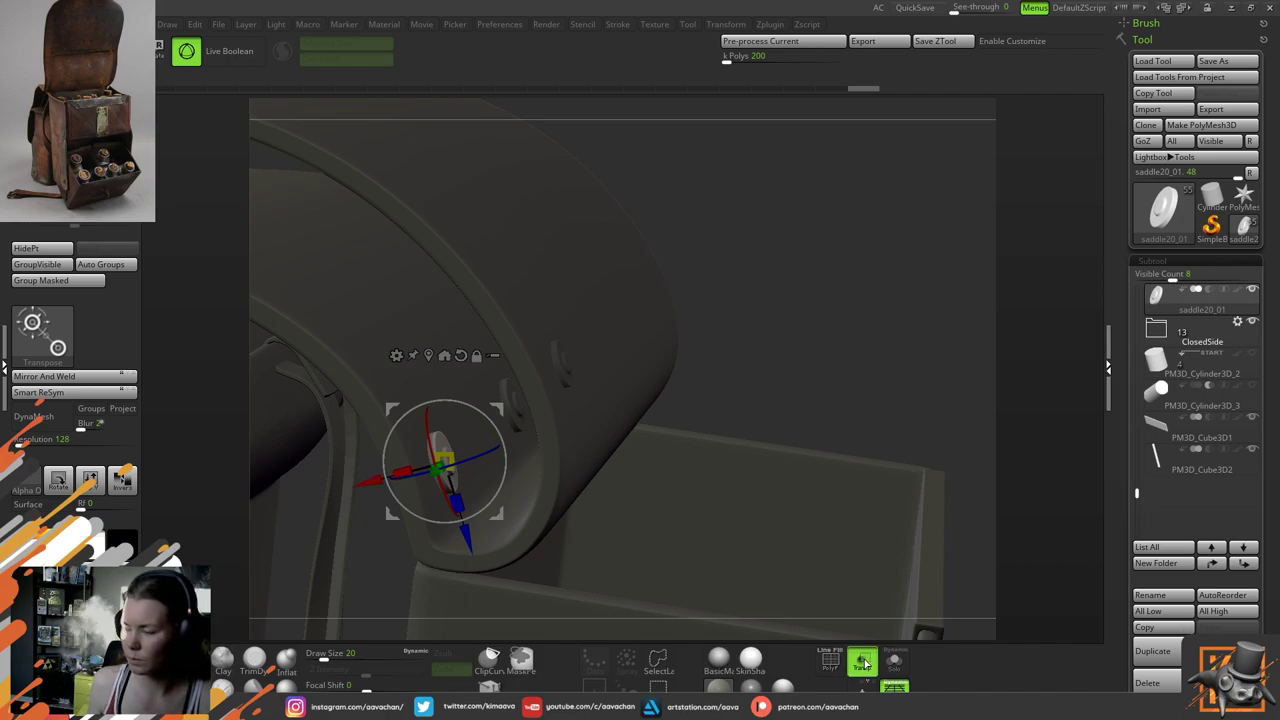
Copy the end rivet above the lower row and place it between the end and middle rivets
left_click_drag(870, 632, 681, 342)
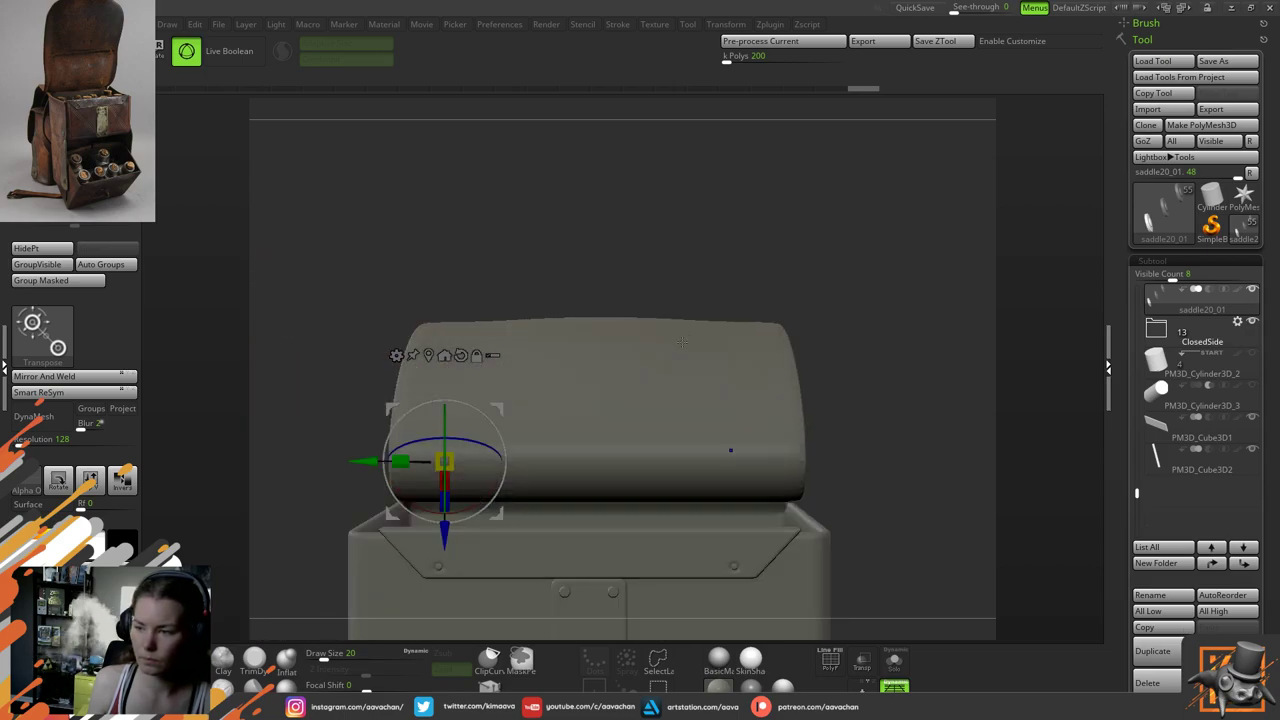
left_click(862, 660)
left_click_drag(713, 262, 700, 300)
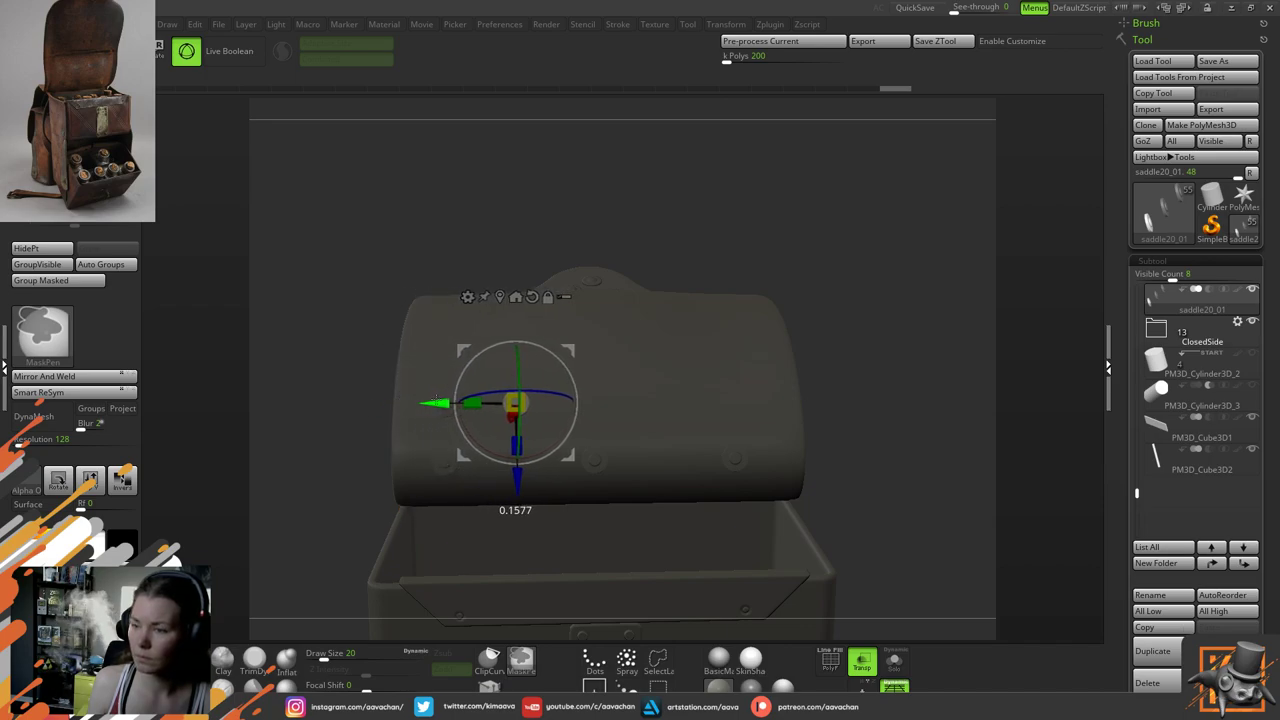
left_click_drag(566, 348, 507, 347)
left_click_drag(456, 421, 446, 463)
key("ctrl+z")
left_click_drag(448, 538, 448, 468)
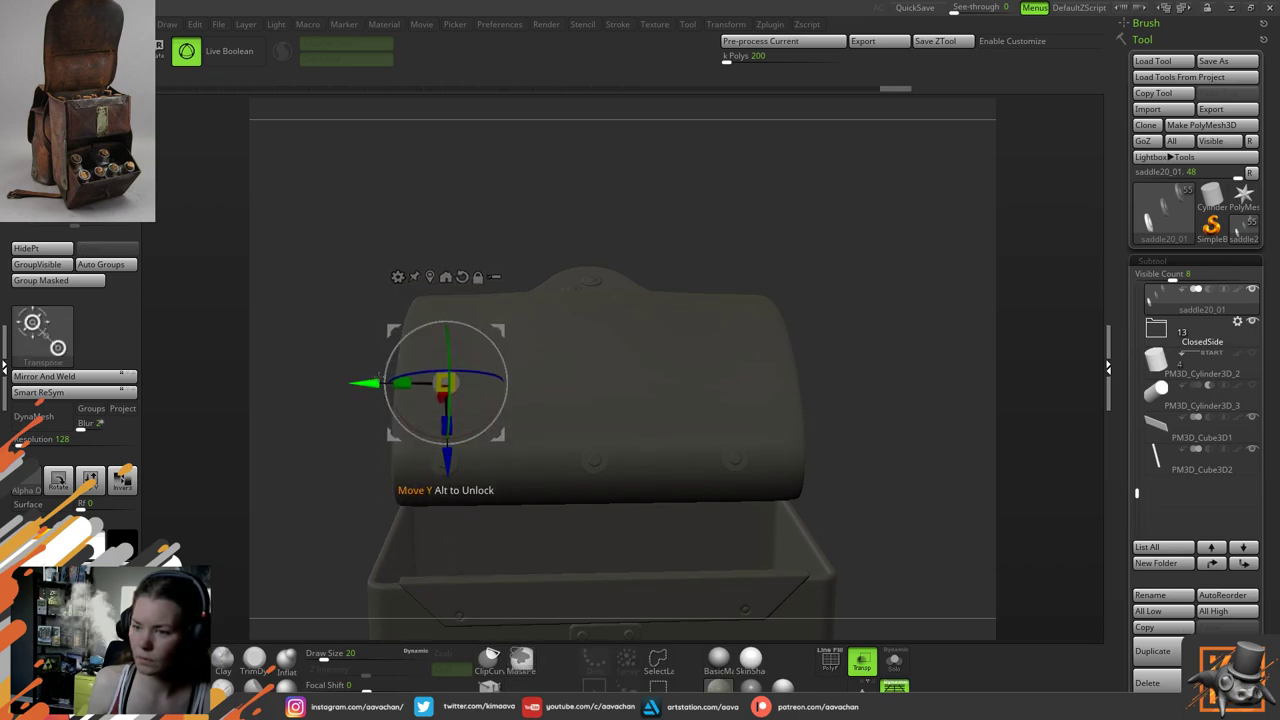
left_click_drag(378, 381, 440, 381)
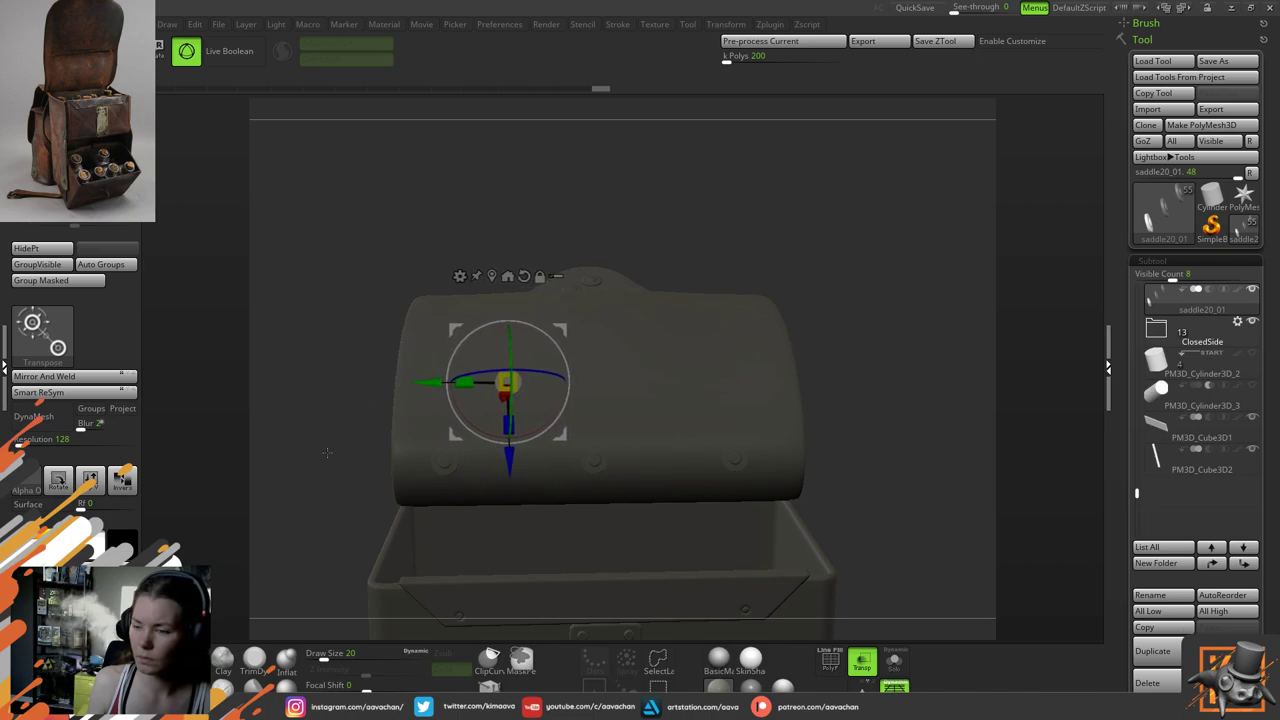
Turn off perspective and adjust the upper rivet against the slope of the flap's inner layer
left_click_drag(326, 453, 542, 340)
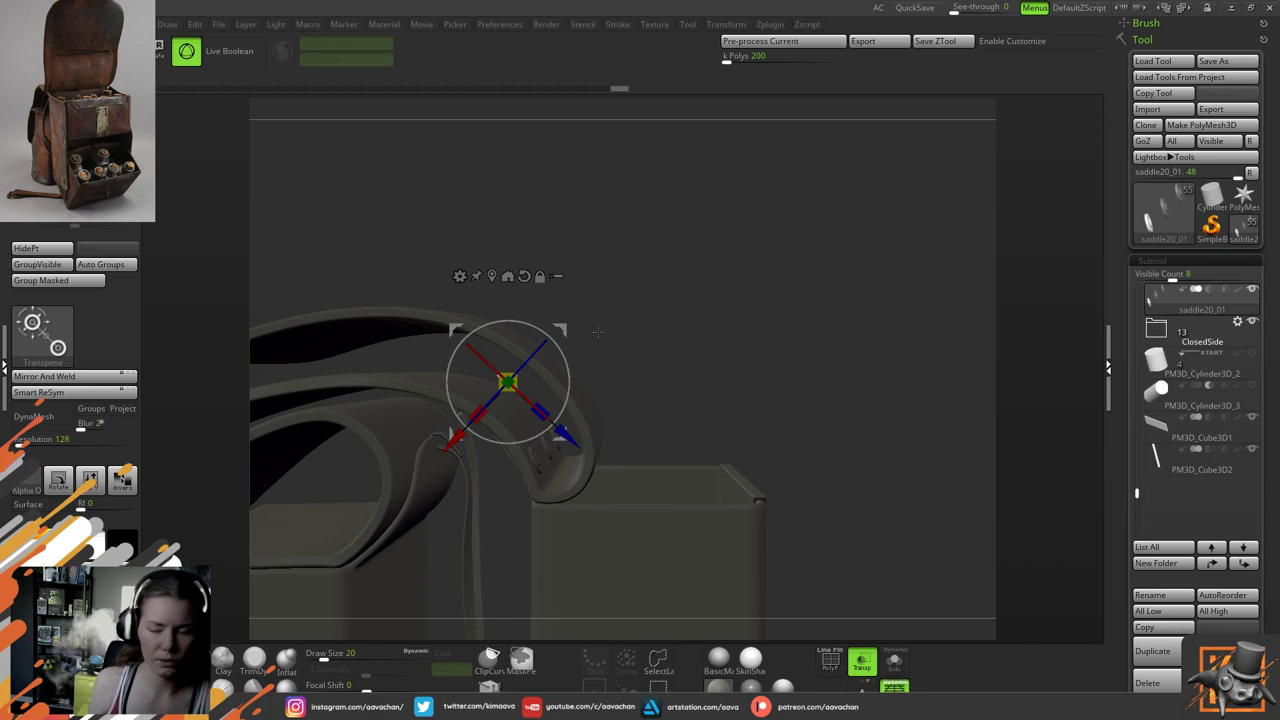
left_click_drag(597, 331, 776, 335)
left_click(894, 685)
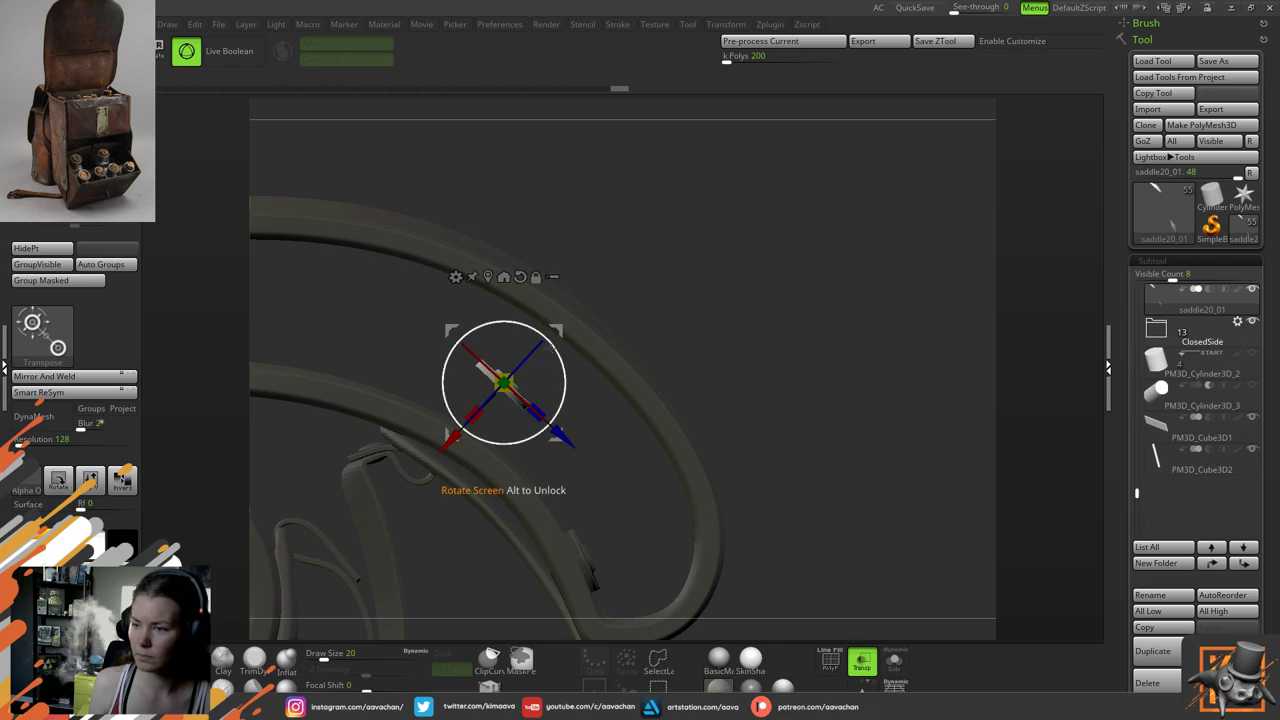
left_click_drag(504, 382, 723, 418)
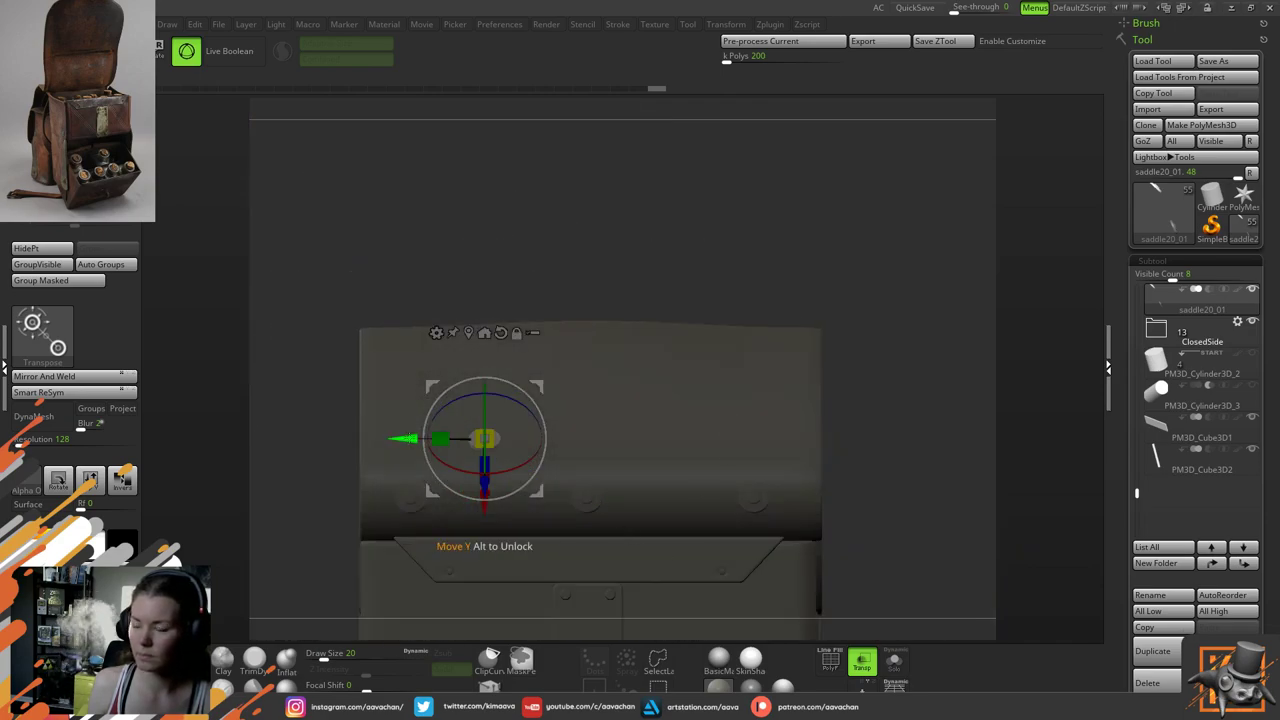
Duplicate the upper rivet across the flap to sit between the middle rivet and the opposite end rivet
left_click_drag(411, 437, 717, 438)
key("ctrl+z")
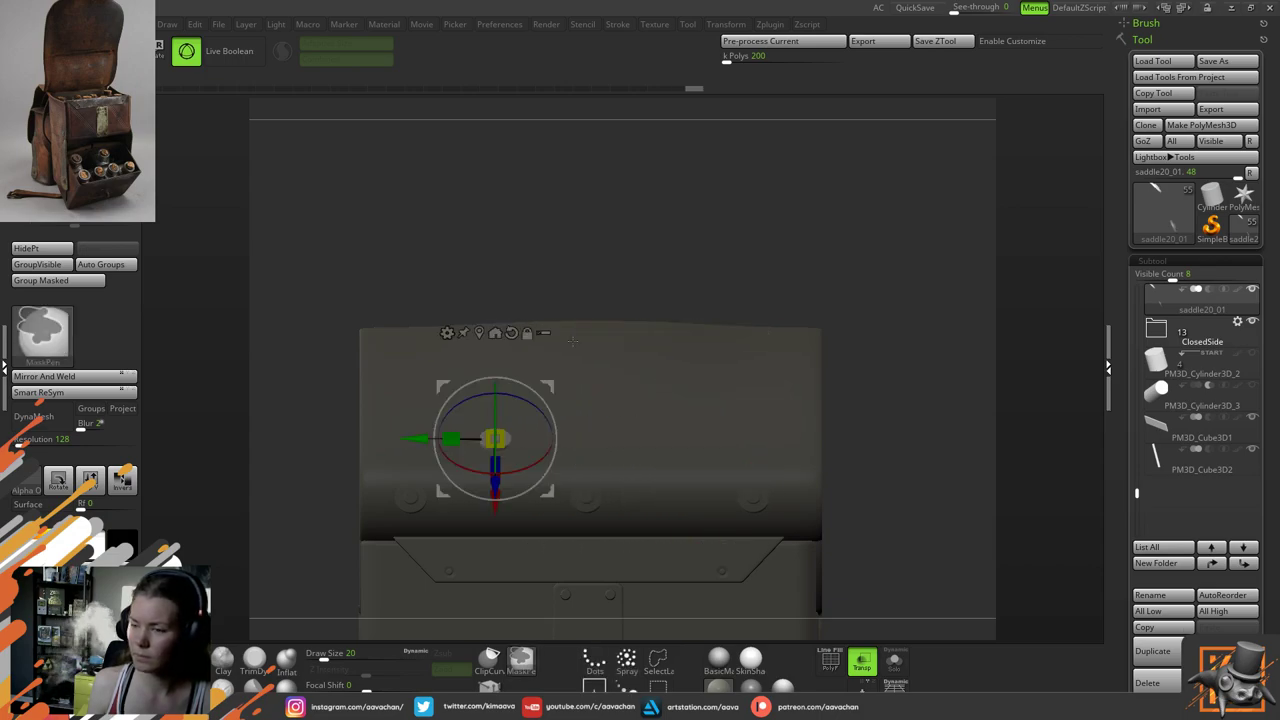
left_click_drag(420, 437, 671, 438)
key("ctrl+z")
key("ctrl+z")
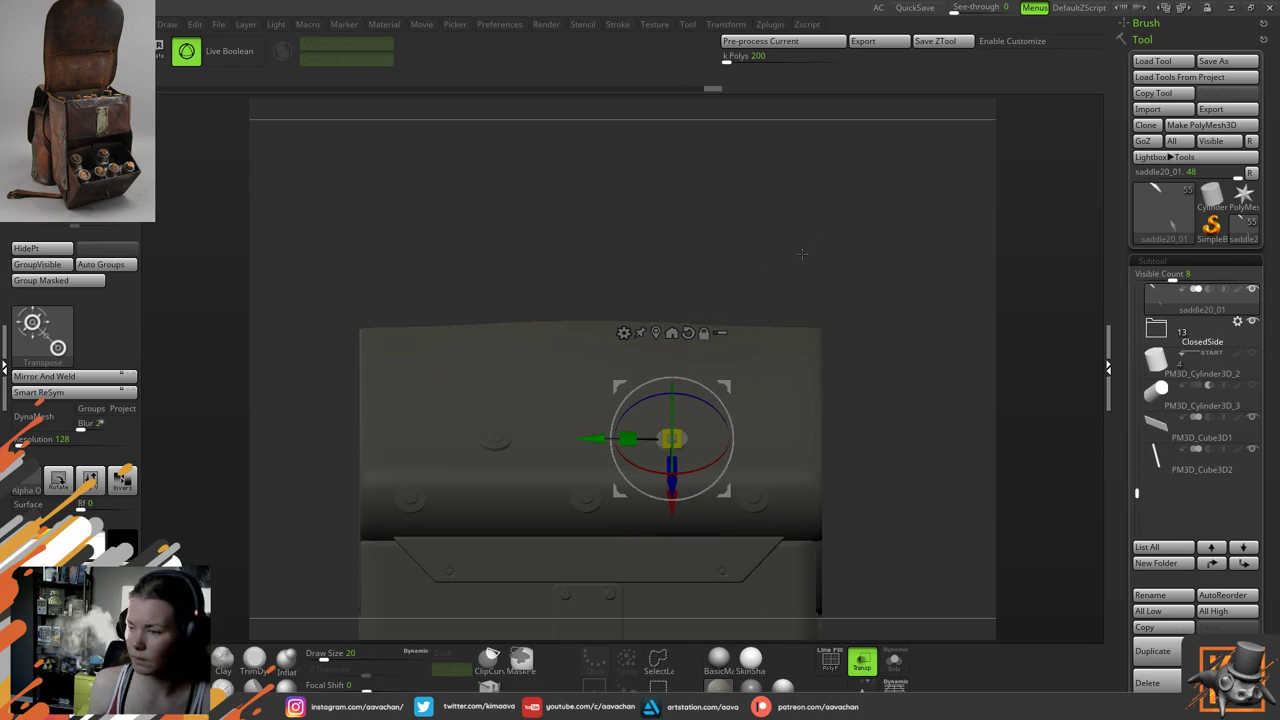
left_click_drag(897, 315, 763, 488)
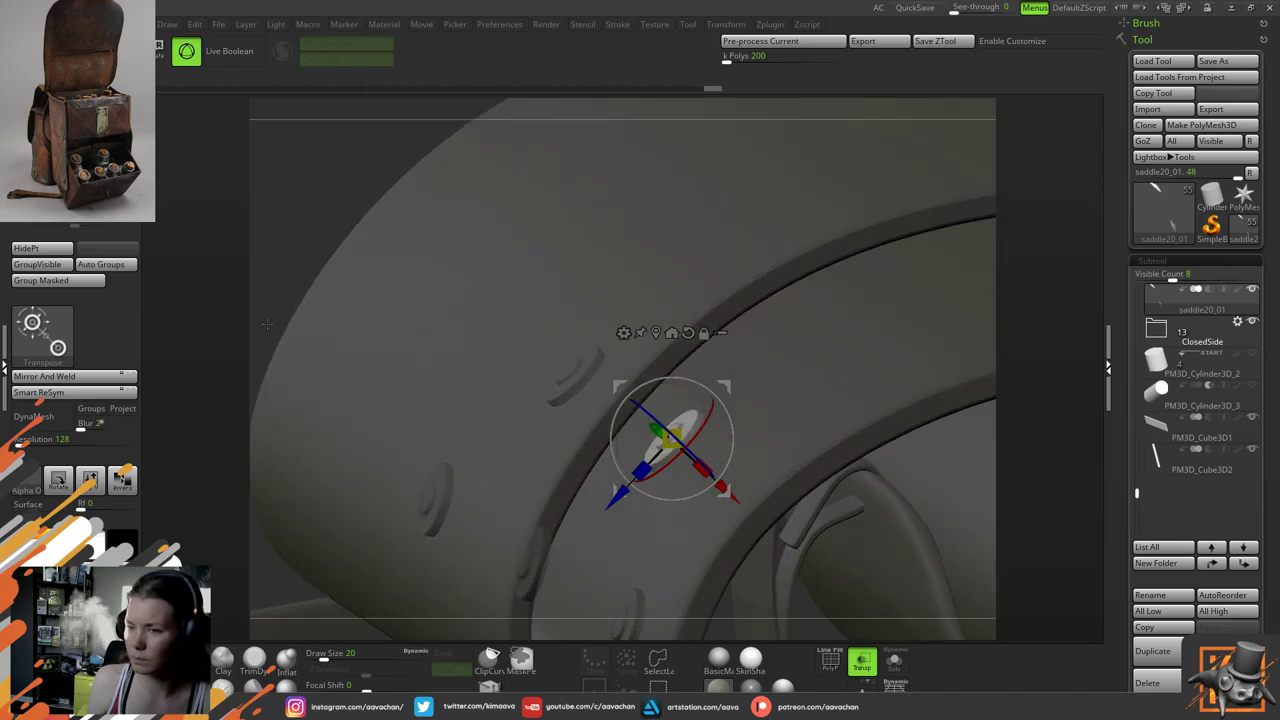
Turn off ghost transparency and check how the rivets sit against the curved flap
left_click_drag(290, 281, 762, 571)
left_click(863, 663)
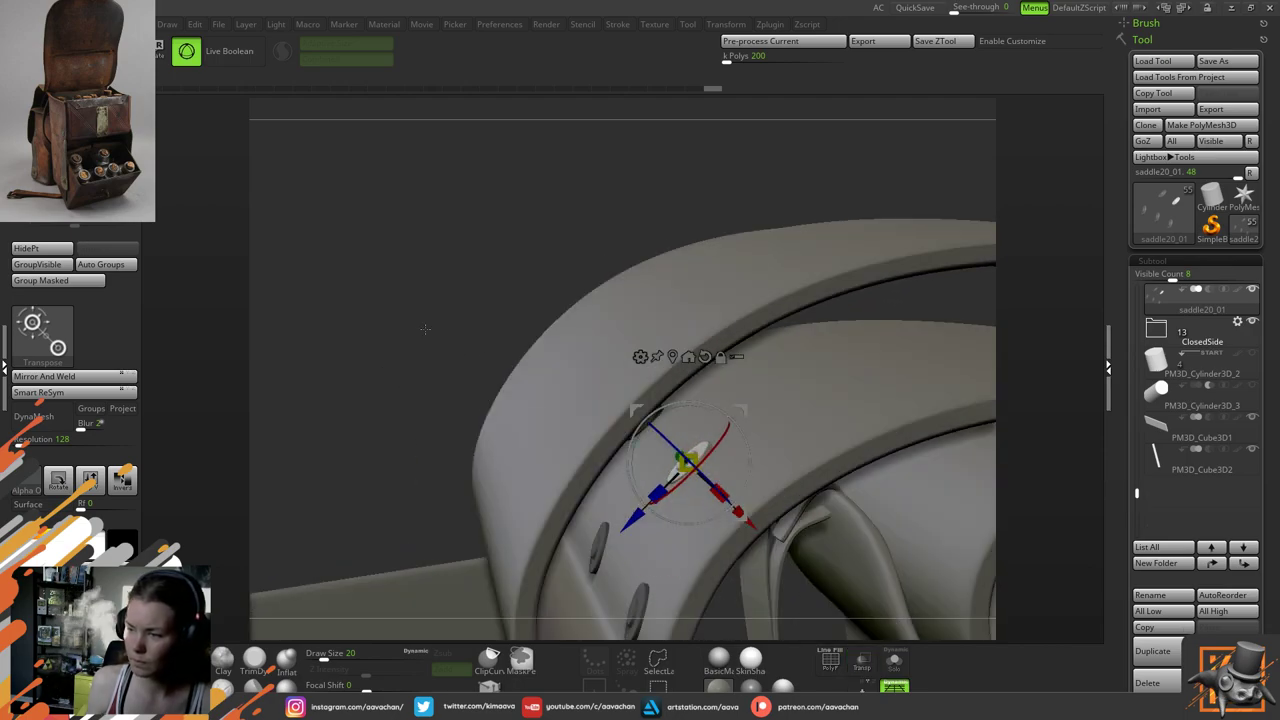
left_click_drag(425, 329, 502, 345)
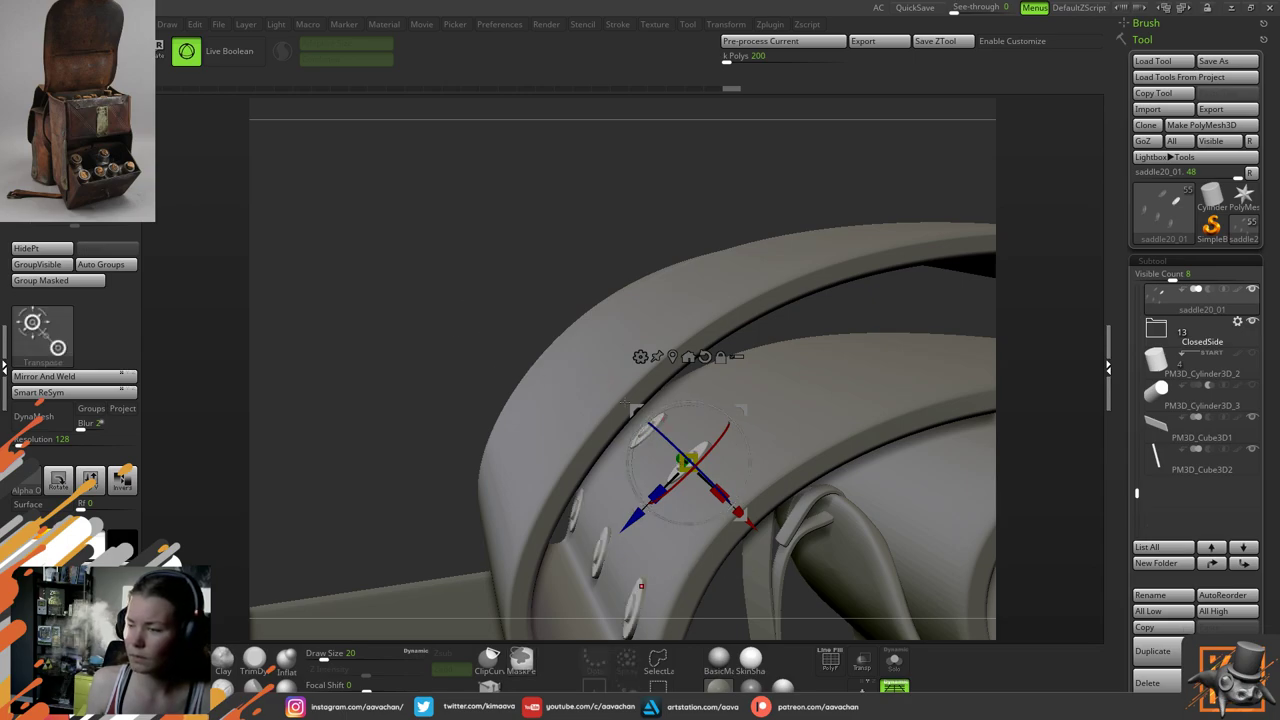
left_click_drag(422, 352, 645, 596)
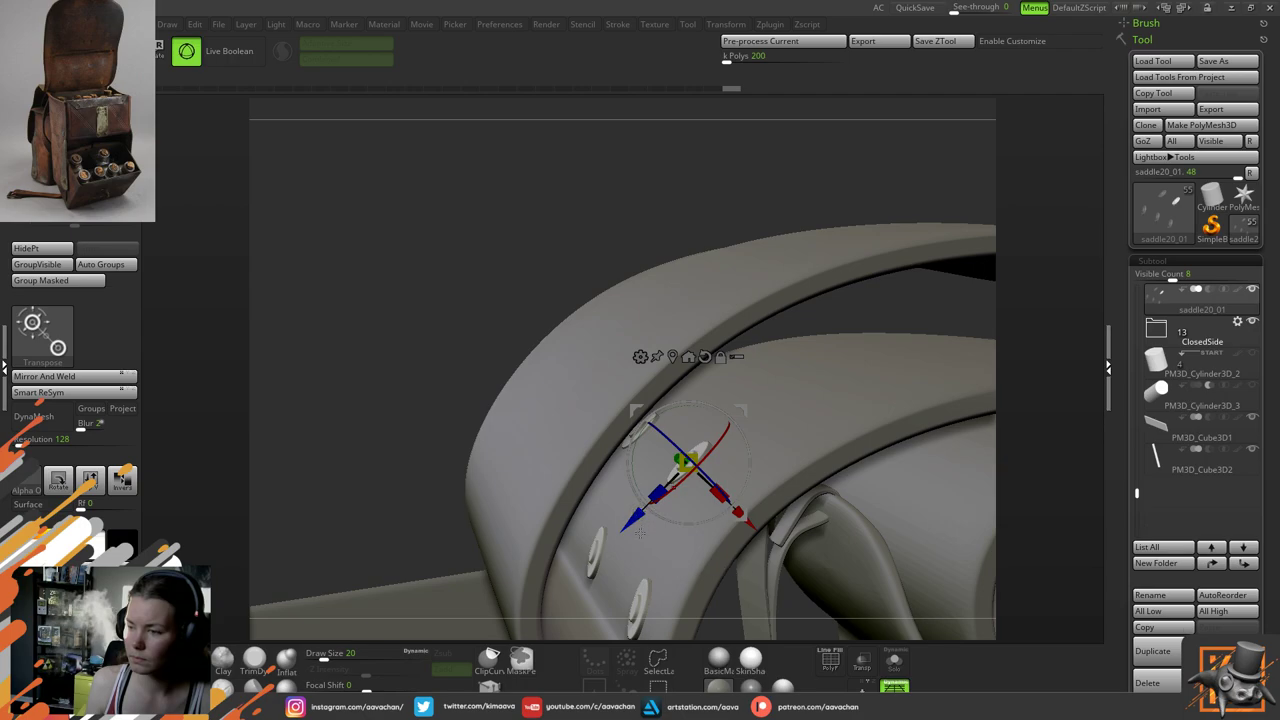
Switch from transforming to sculpting with the Move brush and reduce the draw size to 18 for the rivets
key("q")
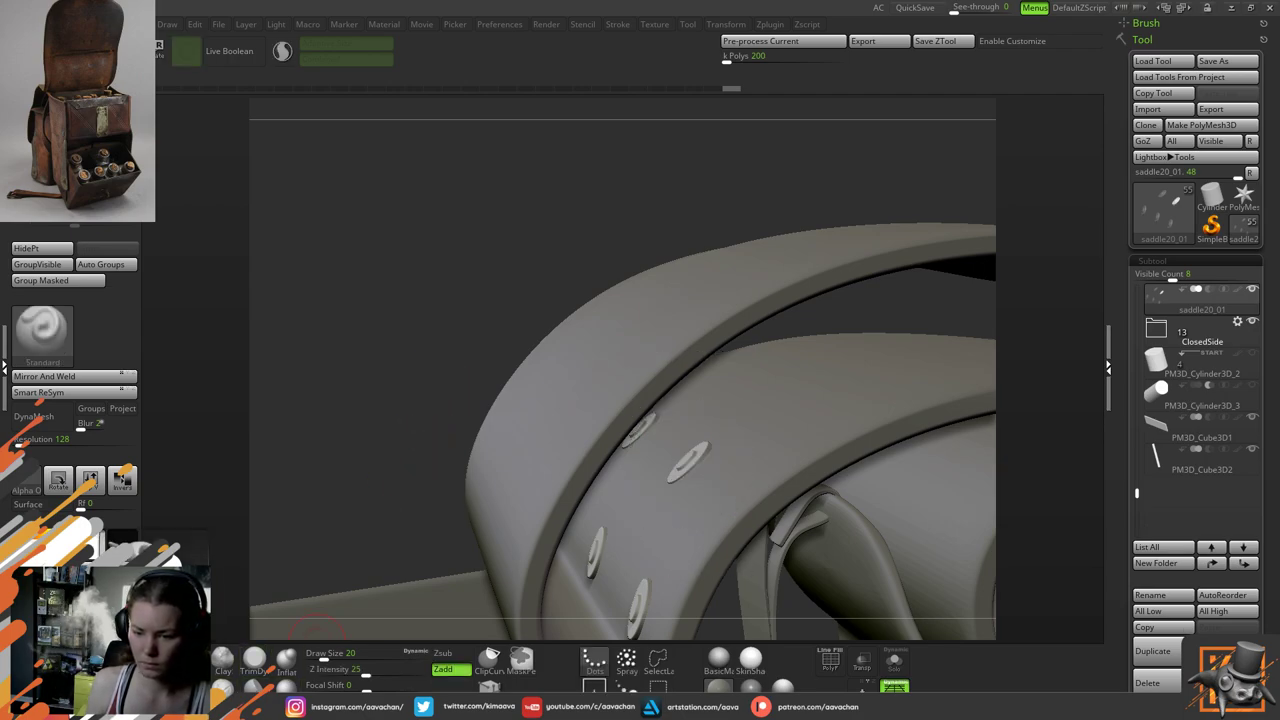
key("b")
key("m")
key("v")
key("space")
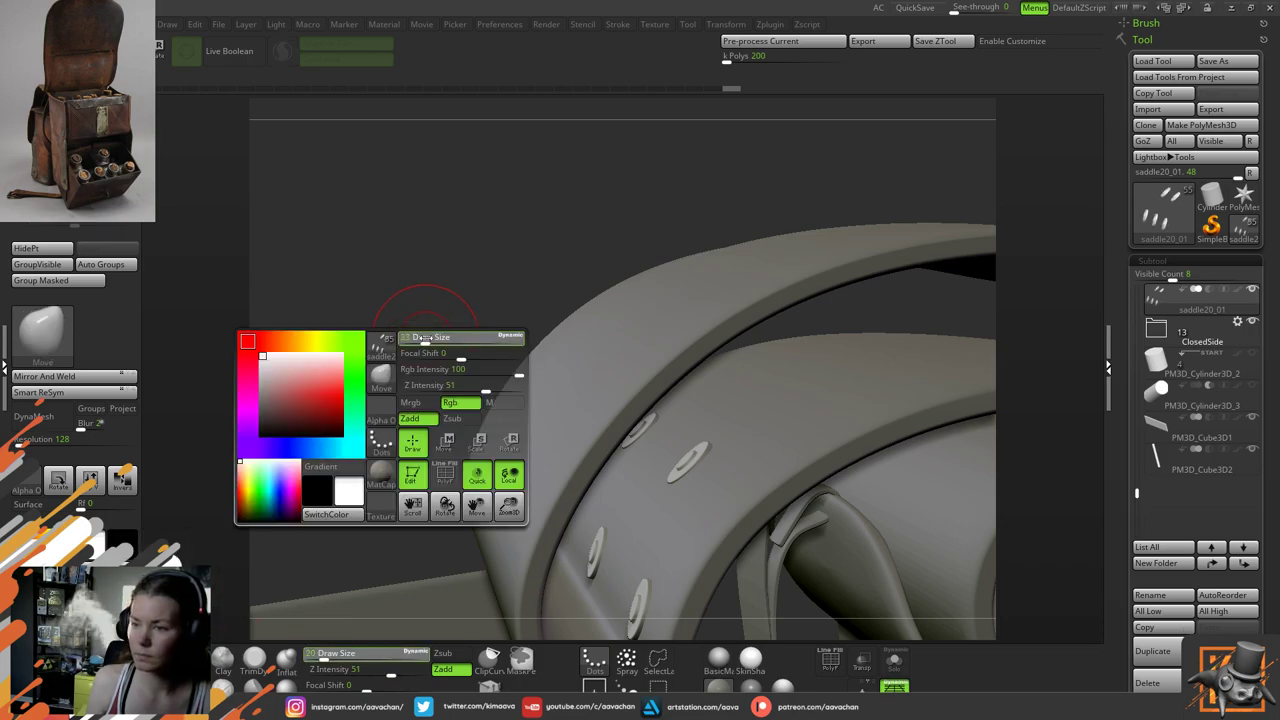
mouse_move(425, 338)
left_mouse_down()
mouse_move(420, 355)
mouse_move(391, 340)
mouse_move(405, 345)
left_mouse_up()
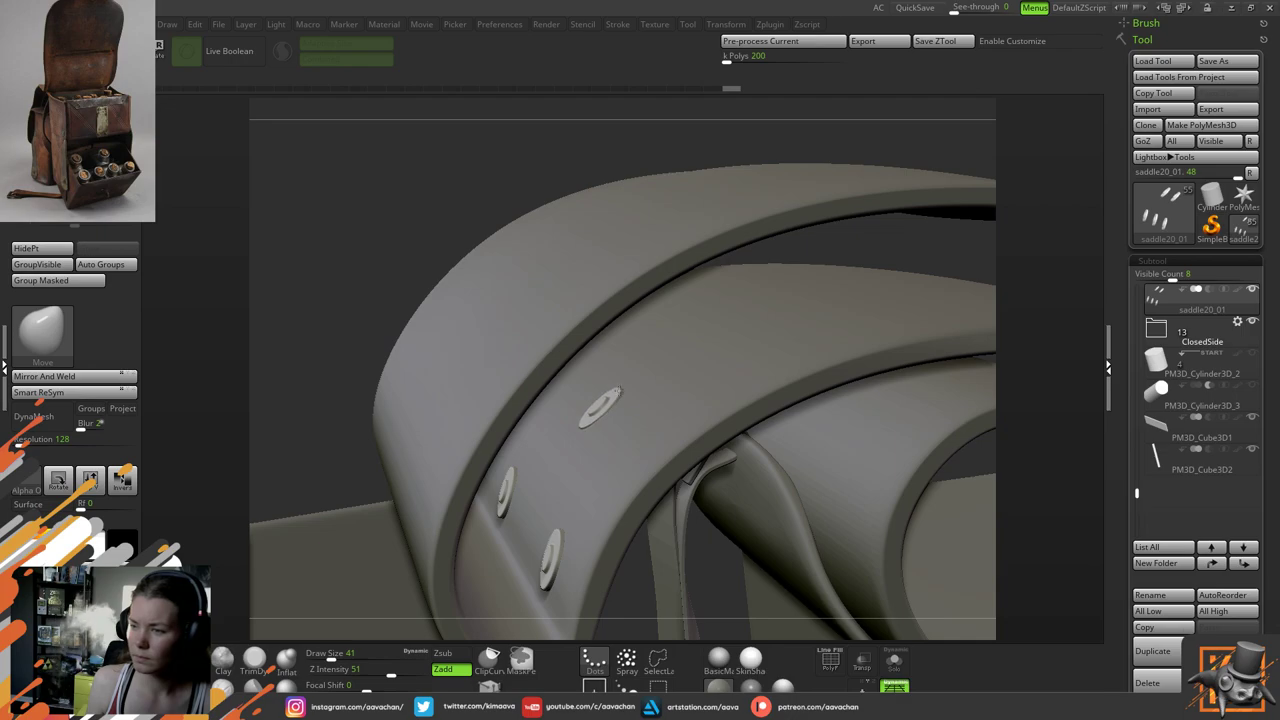
key("space")
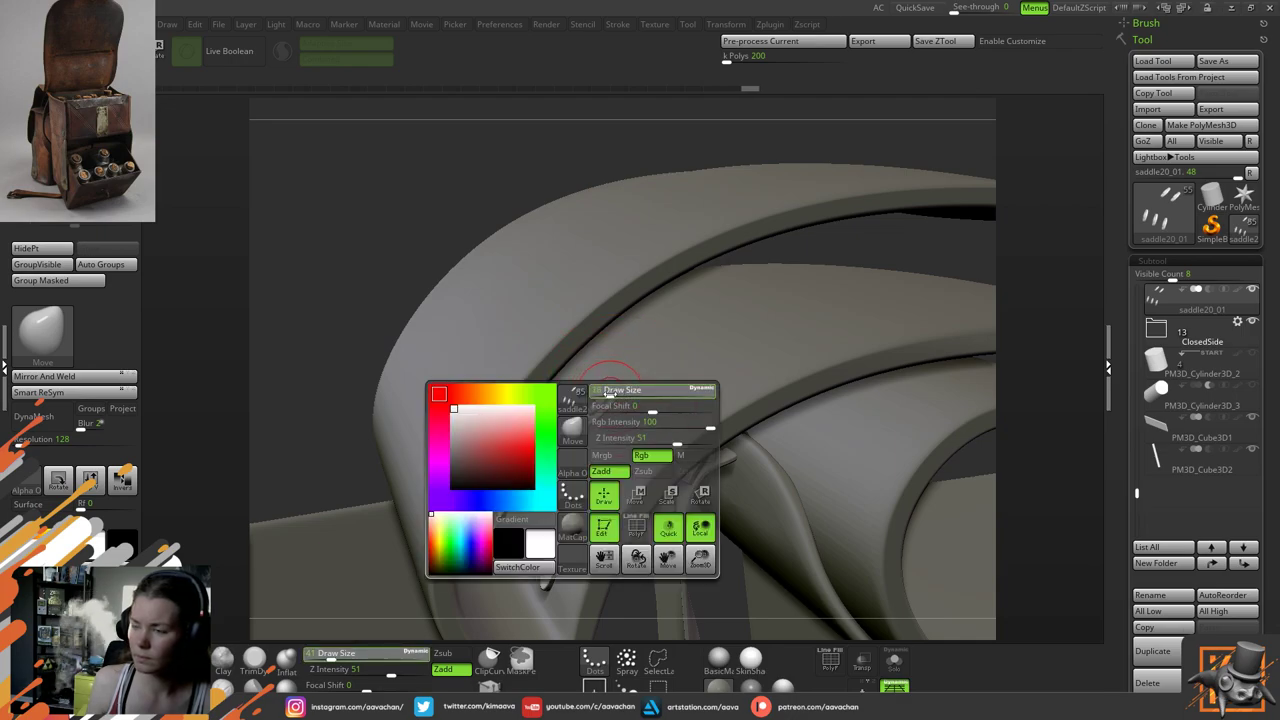
left_click_drag(610, 392, 598, 407)
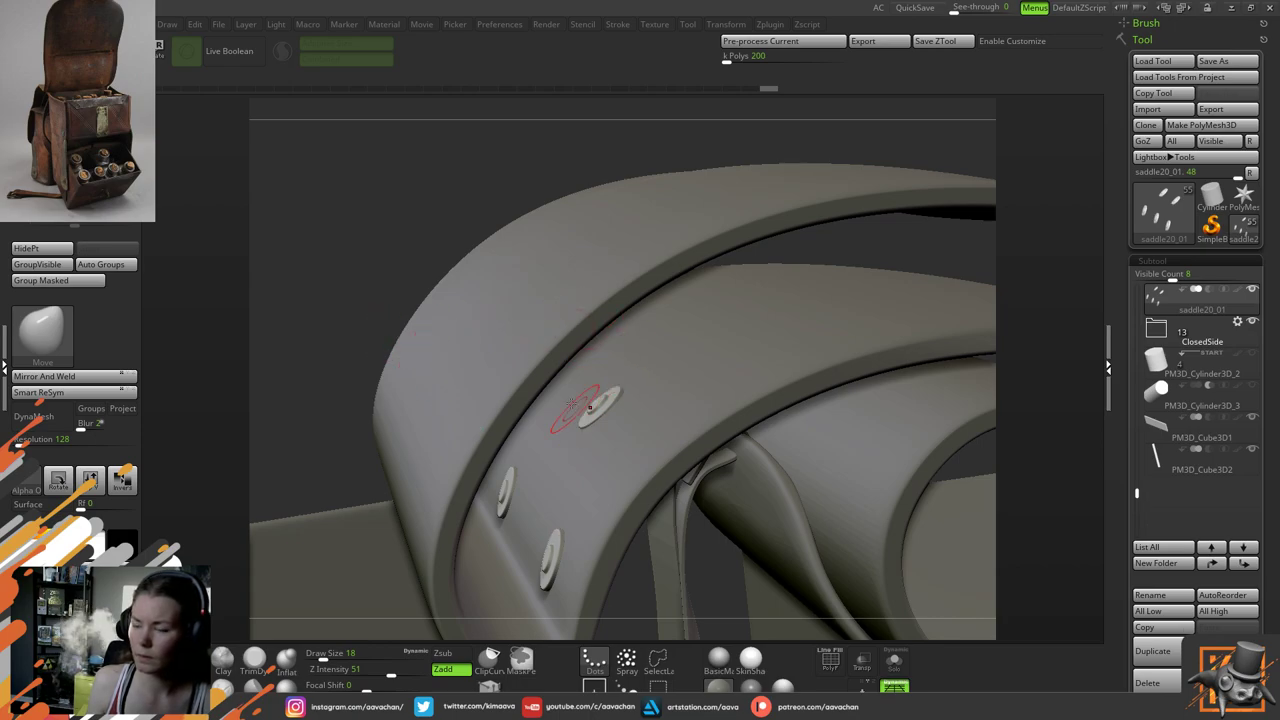
Set the draw size to 29 and nudge the edges of the upper and lower rivets to follow the flap's curve
key("space")
left_click_drag(365, 282, 370, 283)
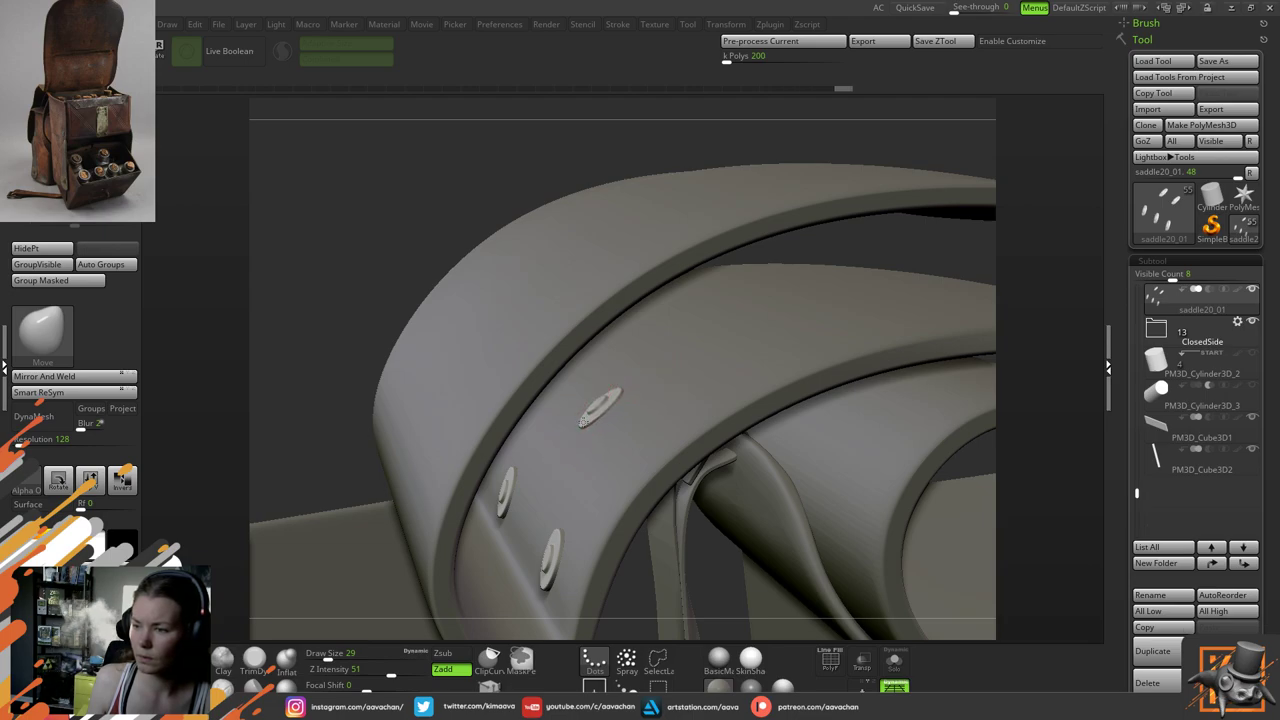
left_click_drag(583, 420, 582, 422)
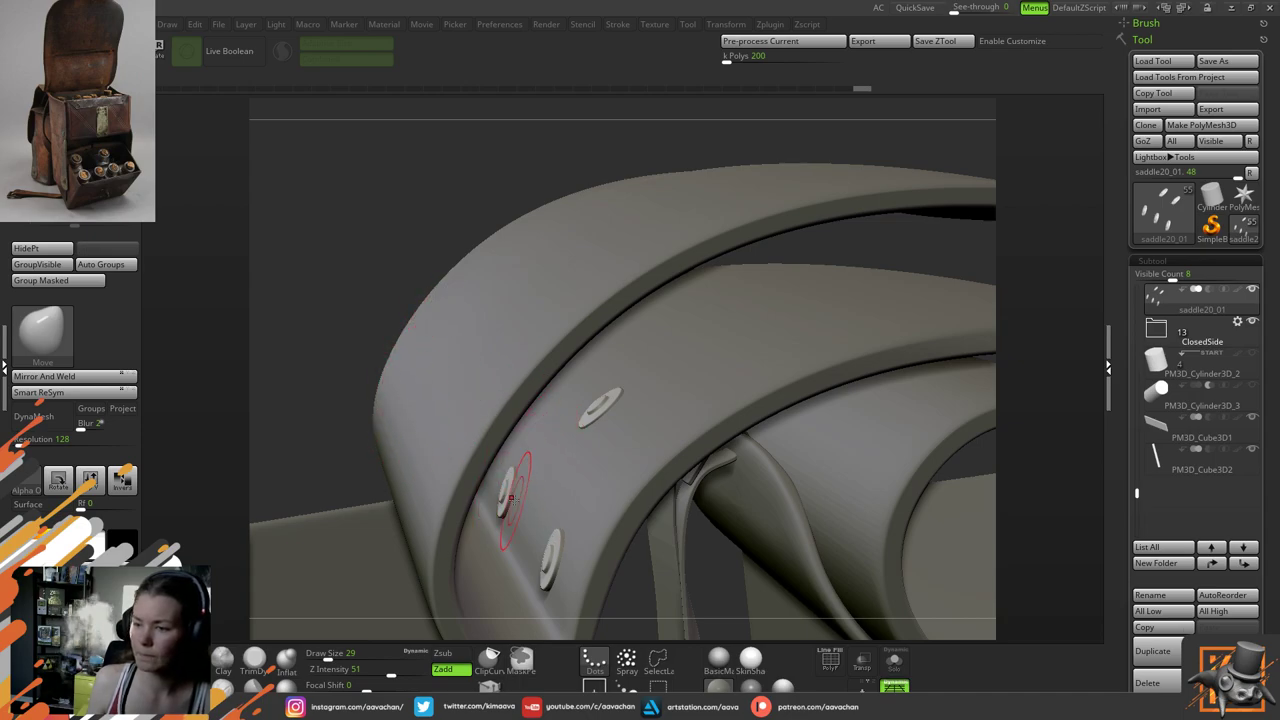
left_click_drag(326, 462, 435, 401)
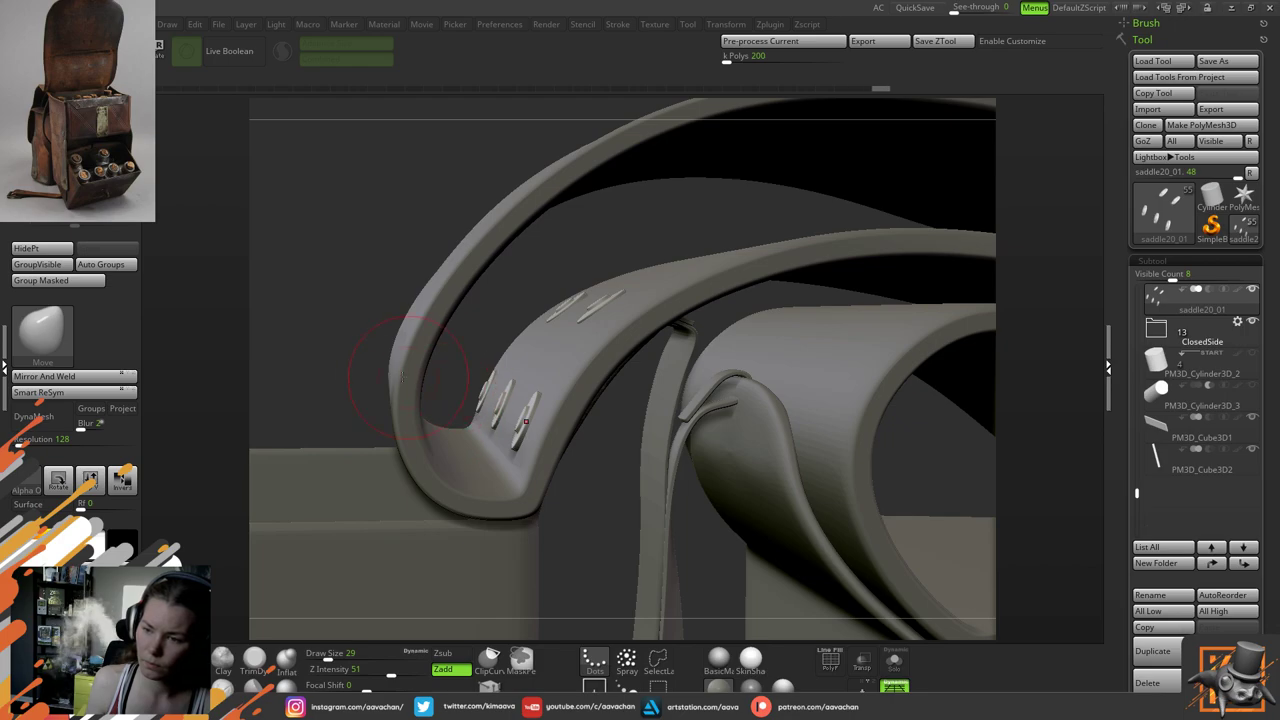
mouse_move(405, 377)
left_mouse_down()
mouse_move(455, 362)
mouse_move(428, 350)
left_mouse_up()
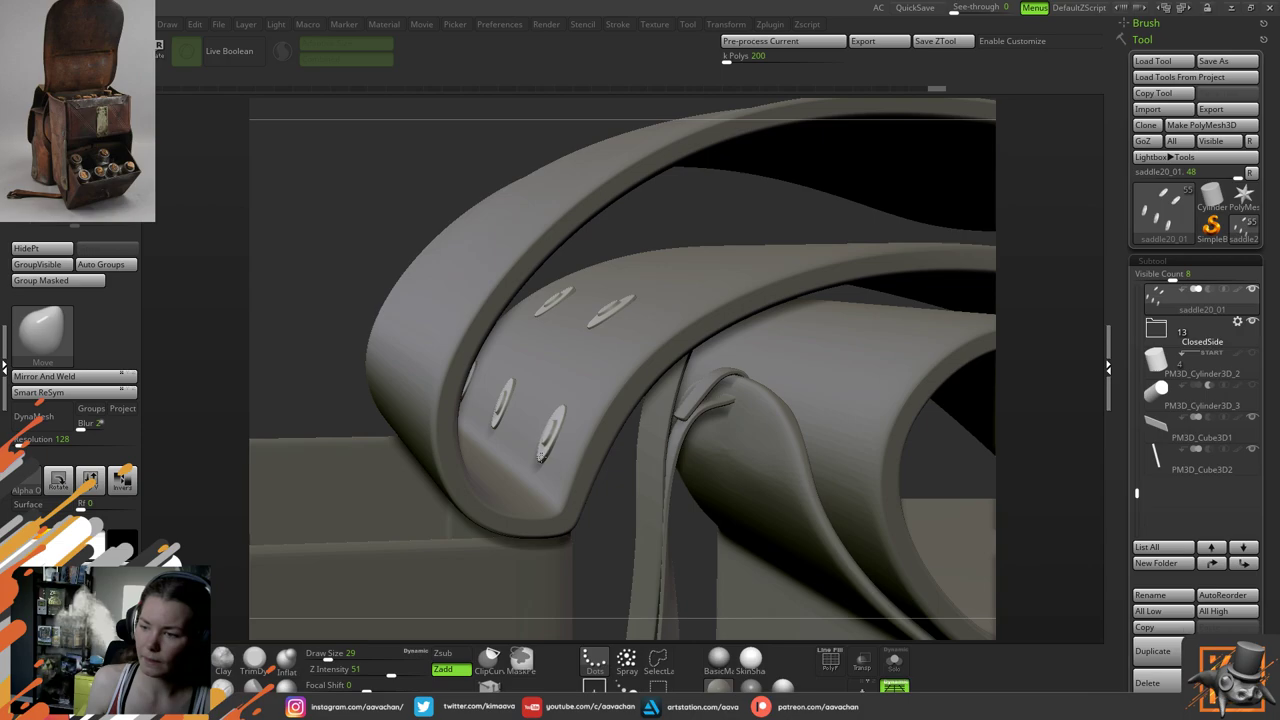
Continue fitting the rivets to the flap from the opposite side, using ghost transparency to check them
mouse_move(385, 418)
left_mouse_down()
mouse_move(346, 460)
mouse_move(366, 438)
mouse_move(355, 449)
mouse_move(491, 442)
mouse_move(766, 300)
mouse_move(737, 392)
mouse_move(780, 356)
left_mouse_up()
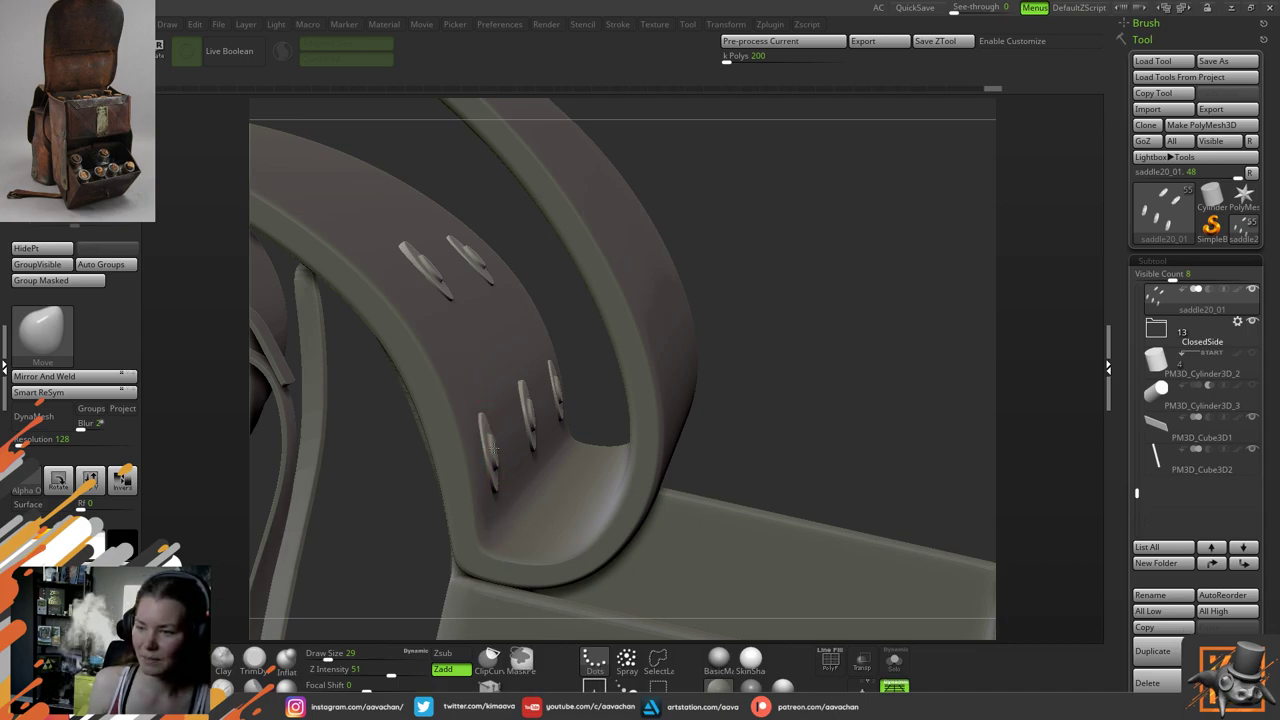
left_click_drag(805, 354, 517, 392)
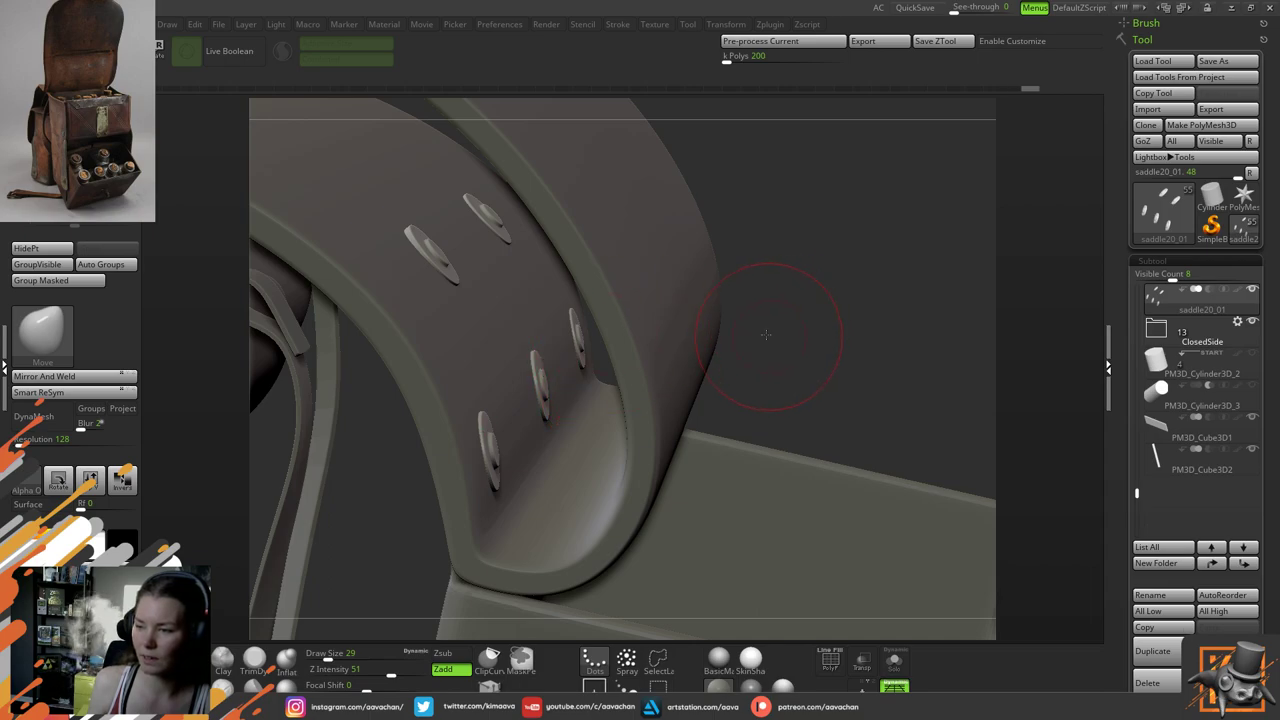
left_click_drag(766, 335, 574, 389)
left_click(862, 661)
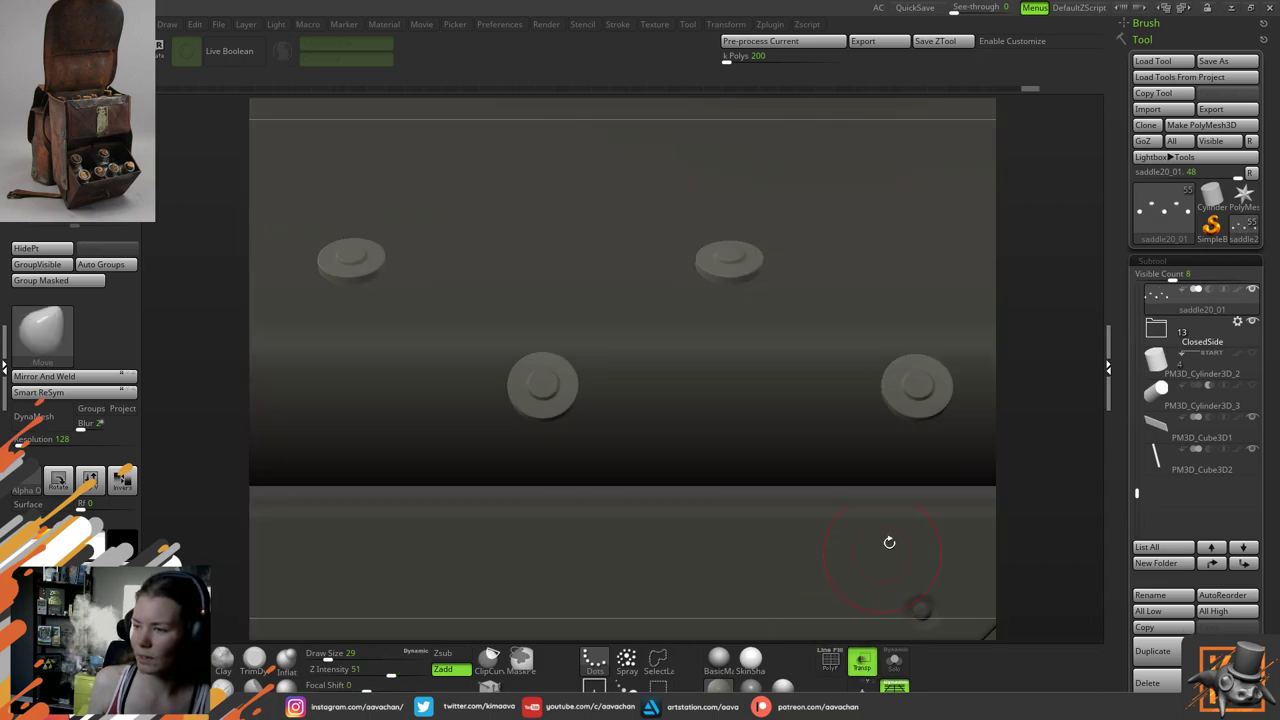
left_click_drag(1024, 348, 906, 596)
left_click_drag(886, 264, 555, 395)
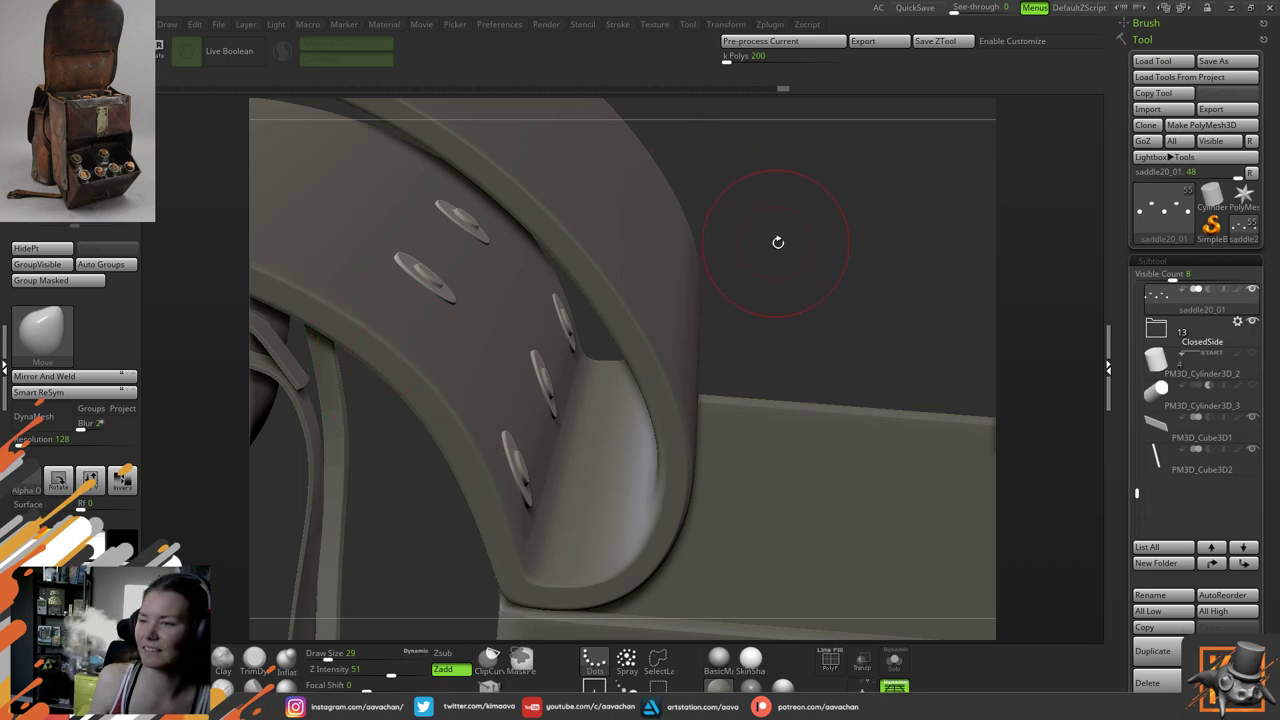
left_click_drag(777, 240, 565, 305)
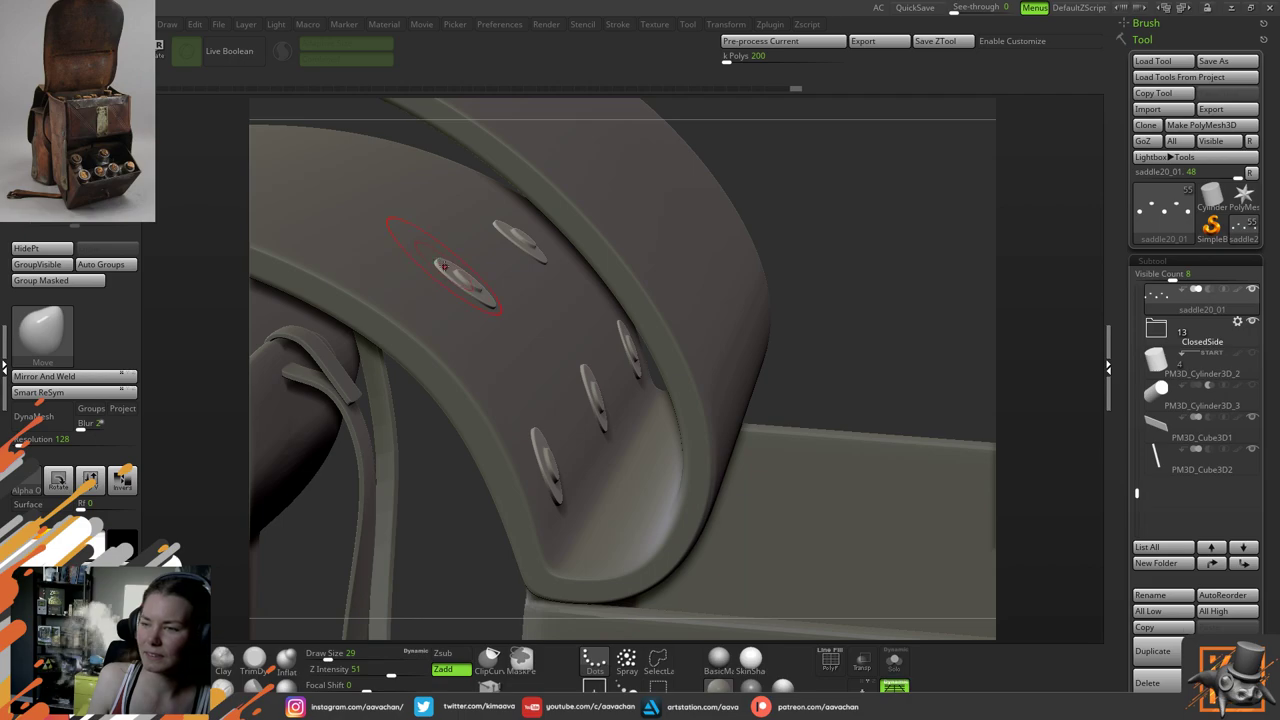
Set the draw size to 20 and adjust the centre of the upper rivet nearest the flap's edge
key("space")
left_click_drag(437, 267, 440, 263)
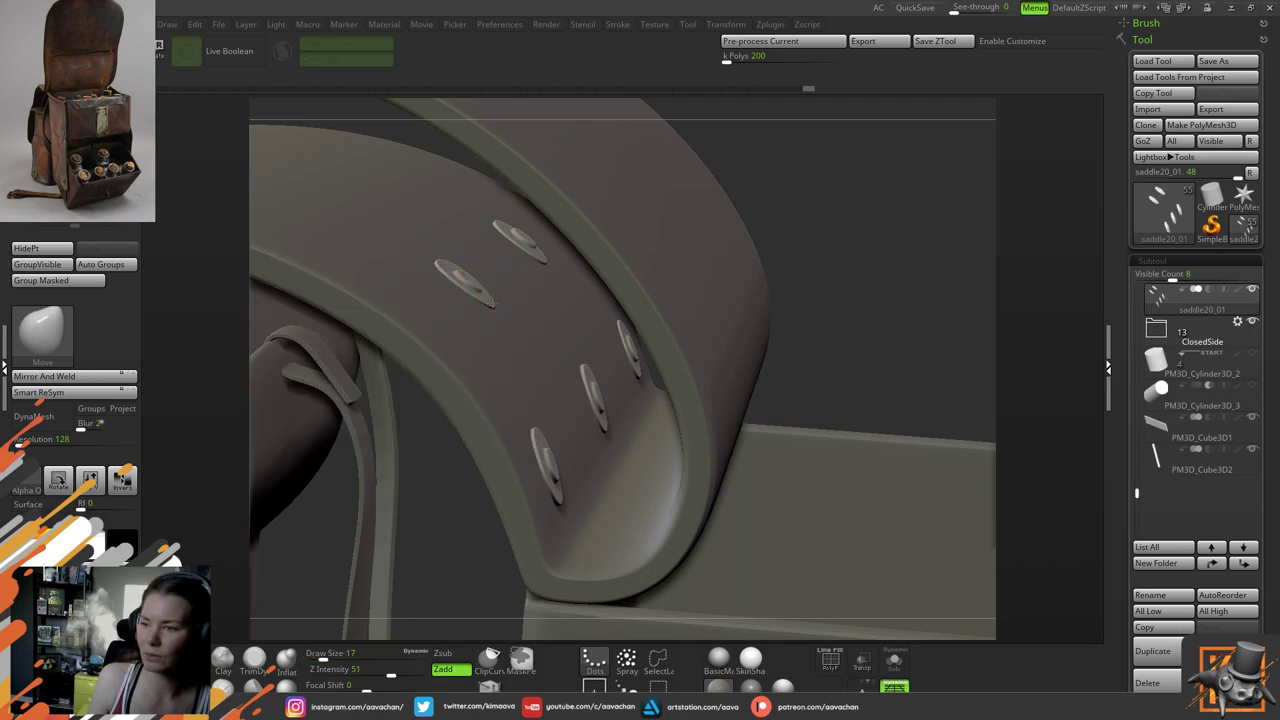
key("space")
left_click_drag(462, 275, 460, 277)
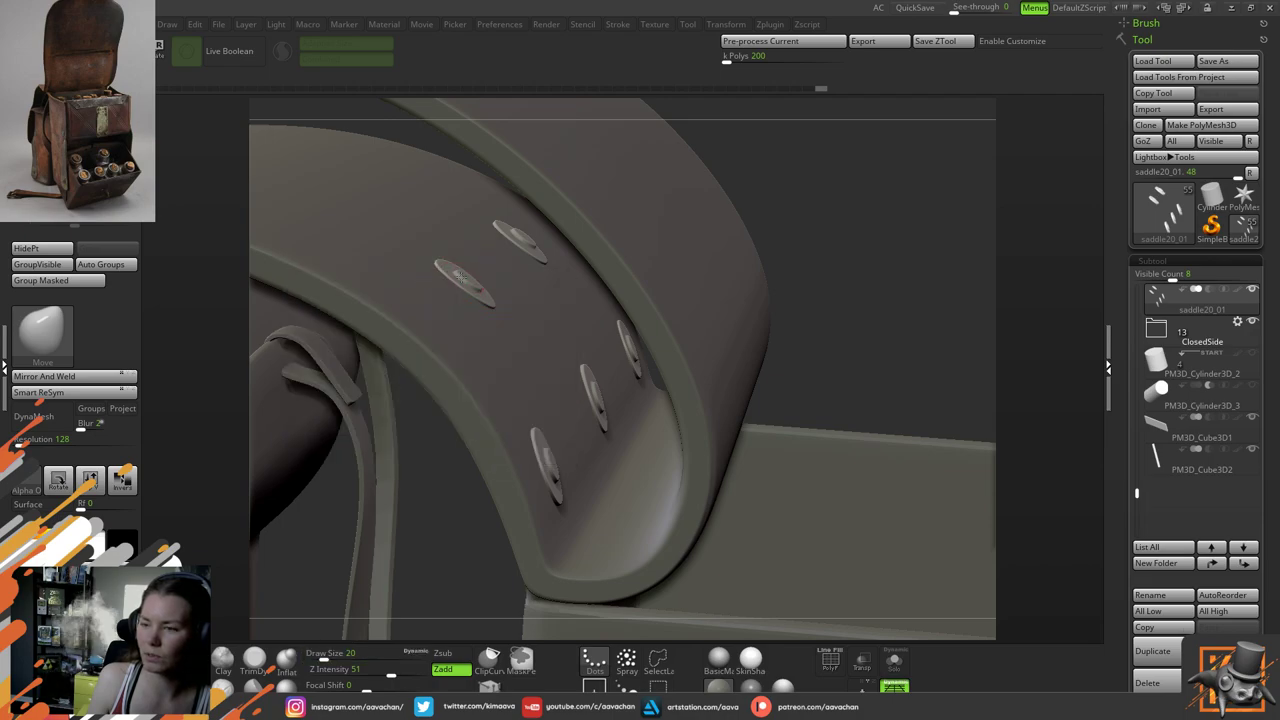
left_click(461, 274)
left_click(463, 273)
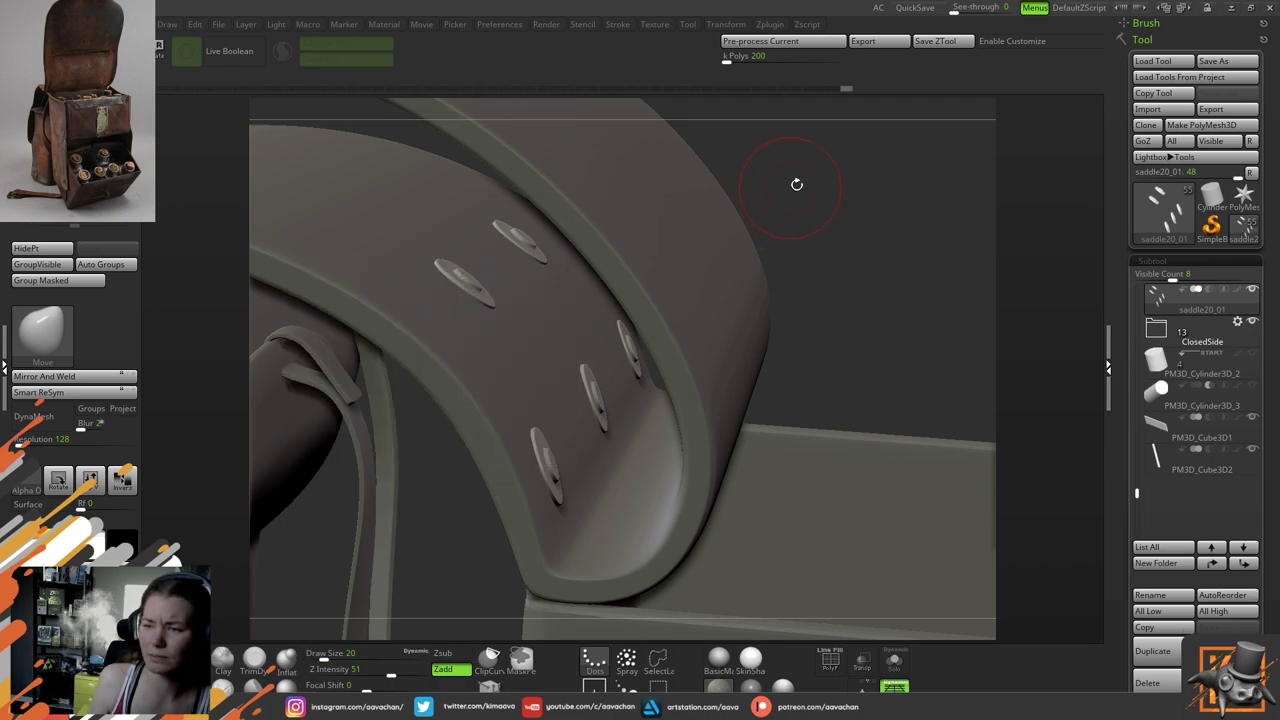
Nudge the lower edge of the end rivet in the lower row toward the flap surface
mouse_move(794, 183)
left_mouse_down()
mouse_move(837, 220)
mouse_move(838, 204)
mouse_move(829, 215)
left_mouse_up()
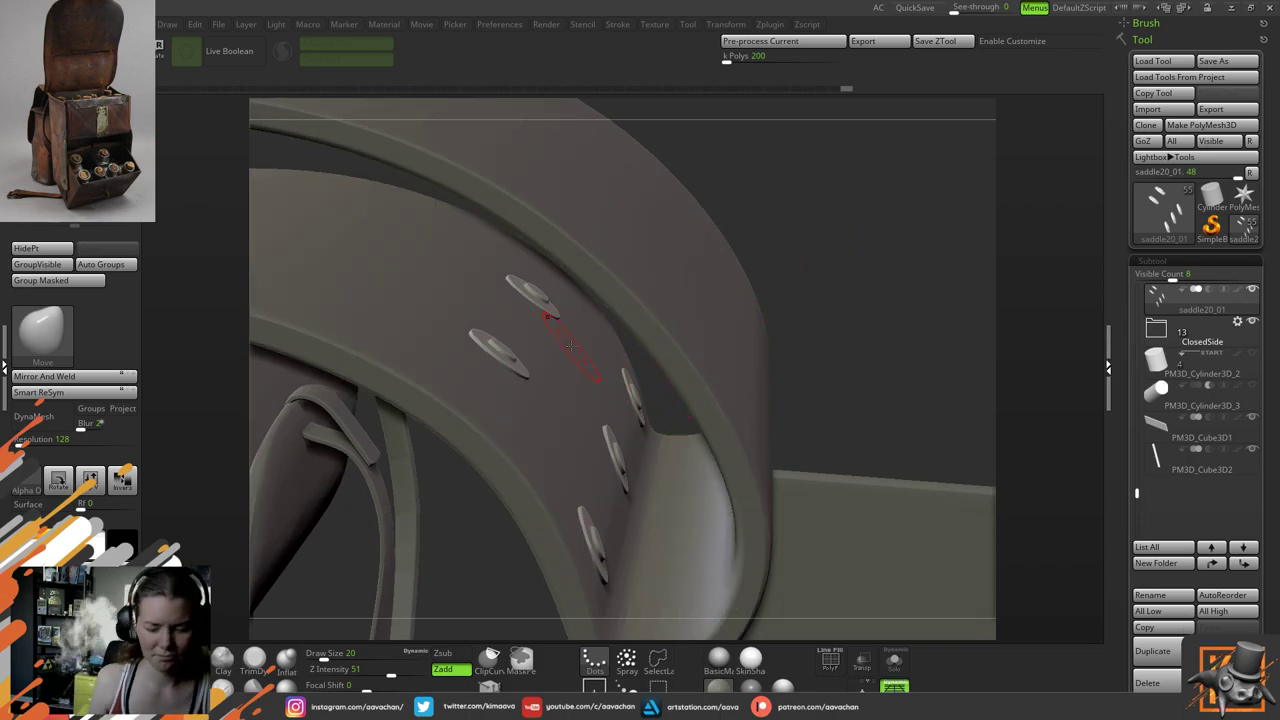
left_click_drag(809, 292, 818, 321)
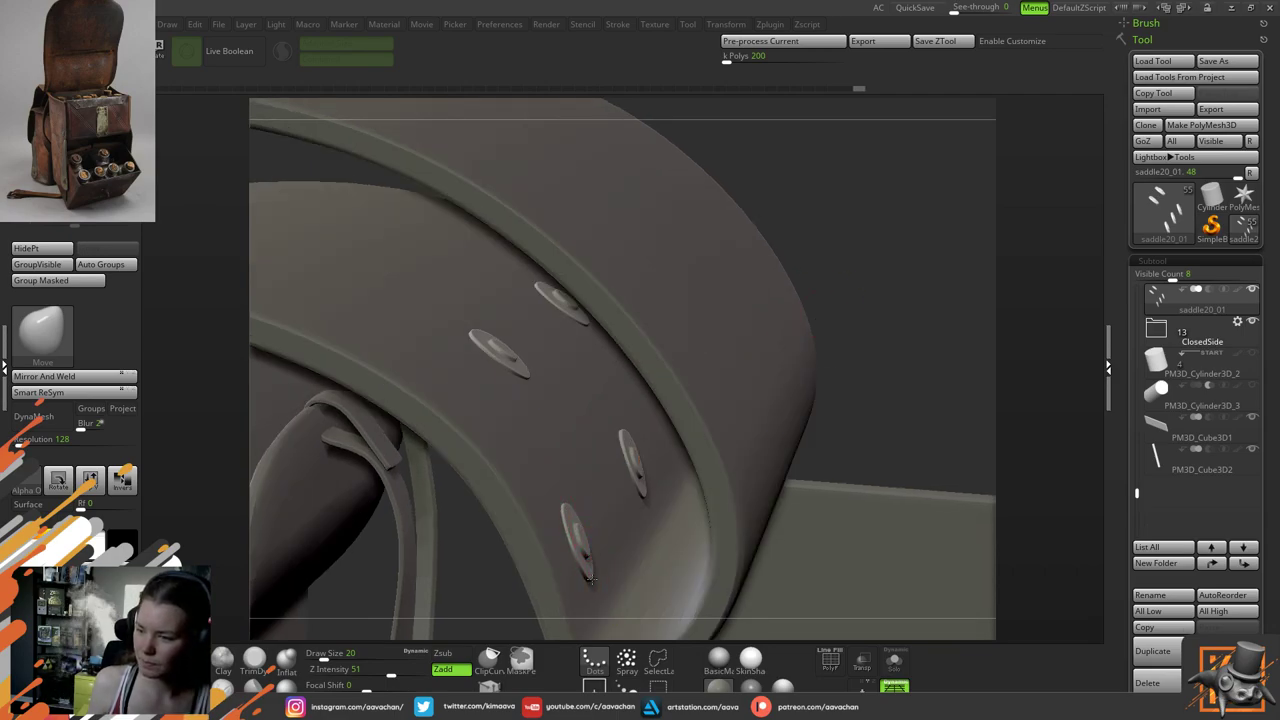
left_click_drag(588, 579, 589, 580)
left_click_drag(758, 295, 758, 240, "alt")
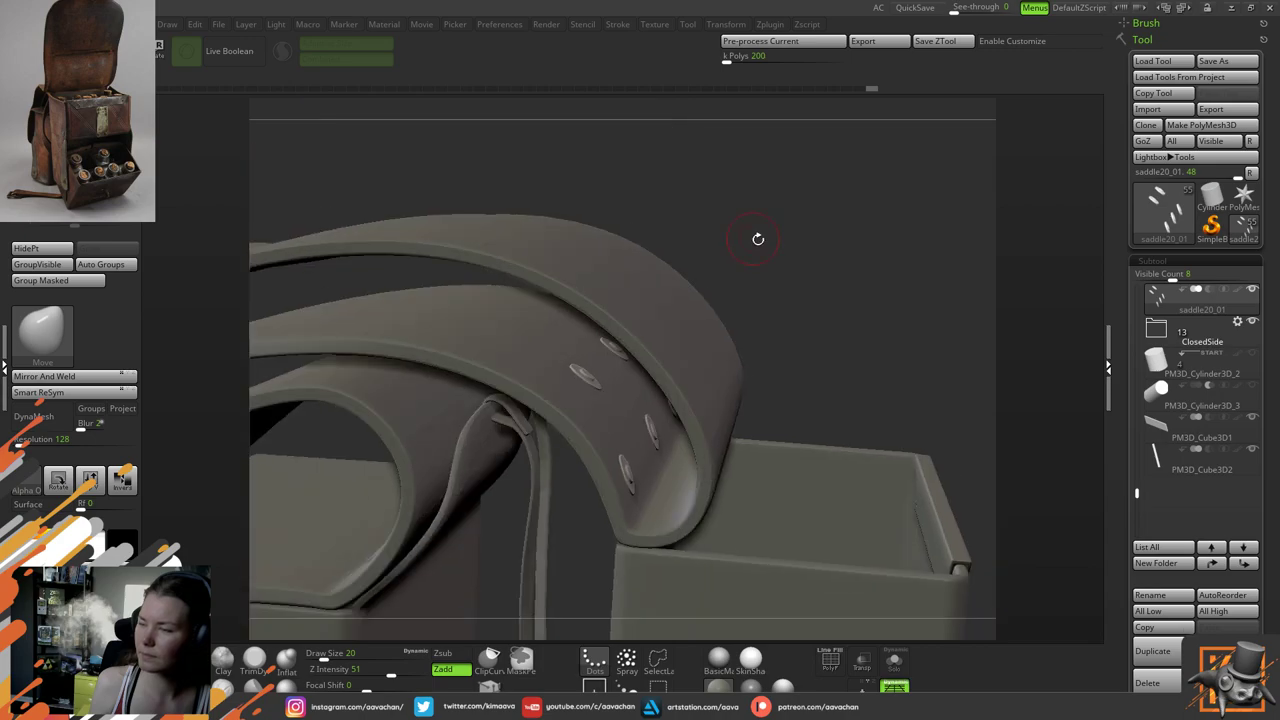
left_click_drag(857, 327, 672, 268)
left_click_drag(564, 260, 568, 468)
Select the flap mesh, check its wireframe, and reshape its surface around the lower end rivet
left_click(540, 474, "alt")
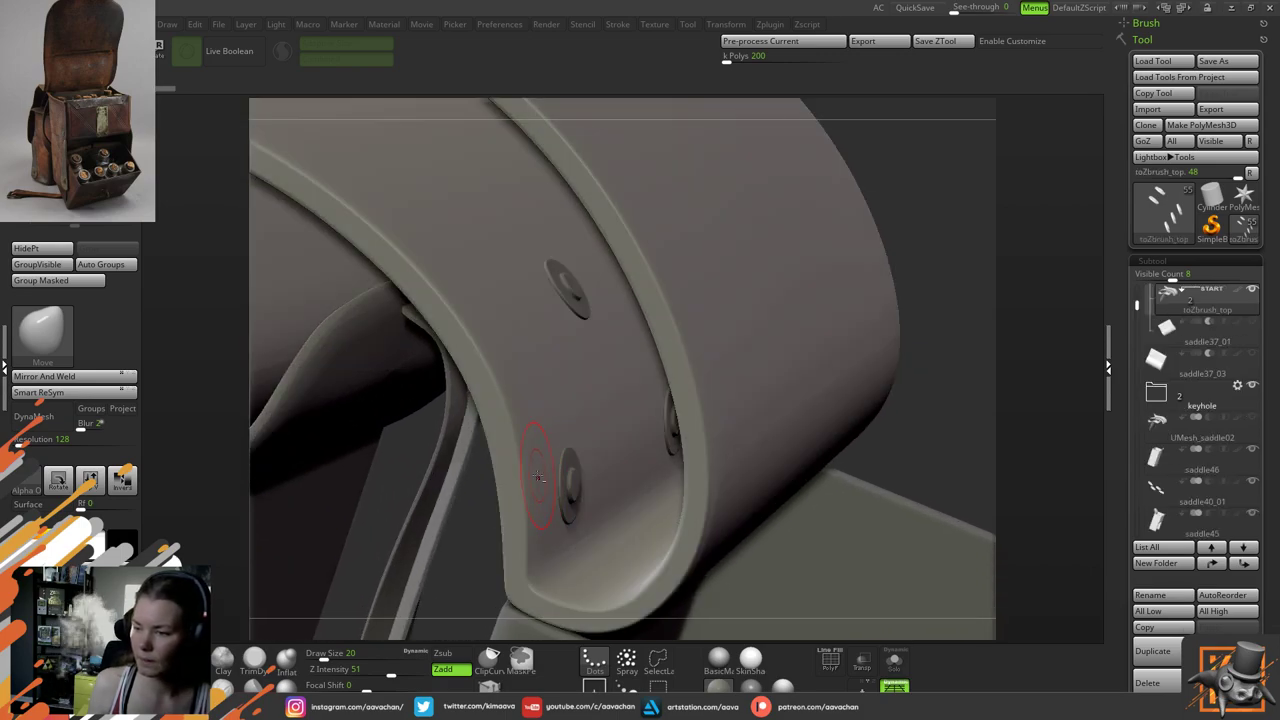
left_click(834, 664)
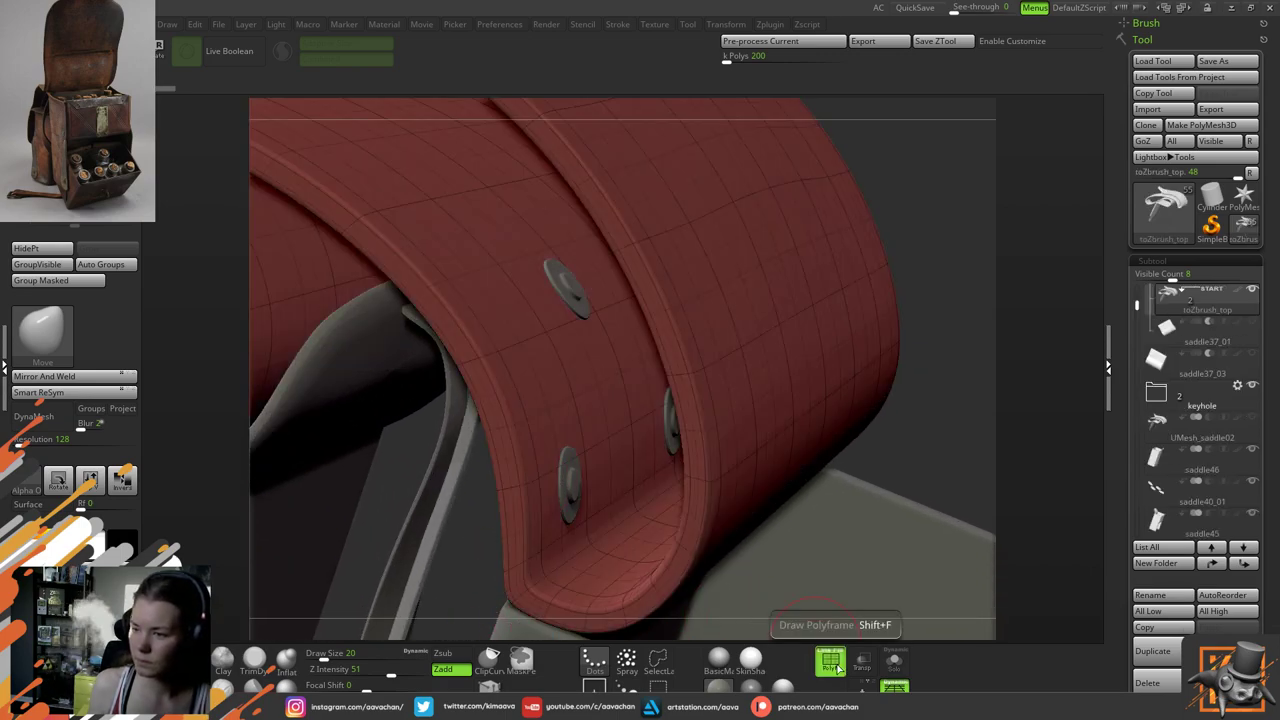
left_click(835, 664)
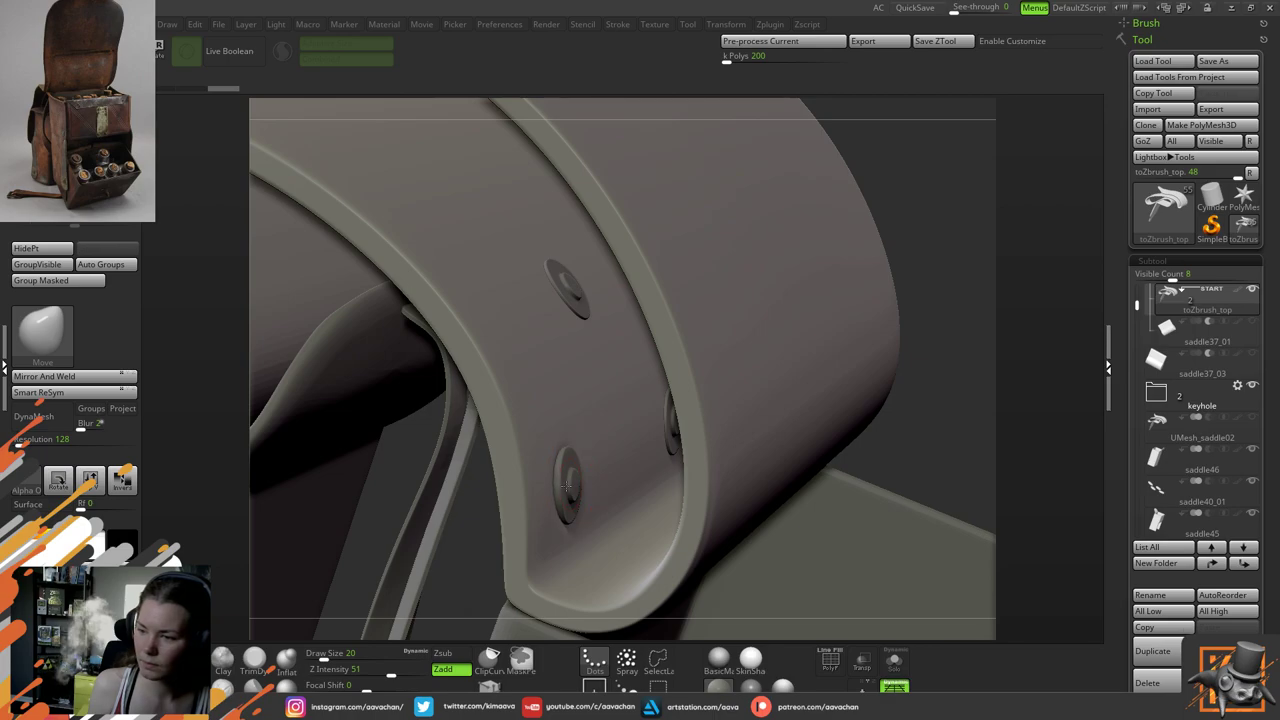
left_click_drag(946, 360, 922, 358)
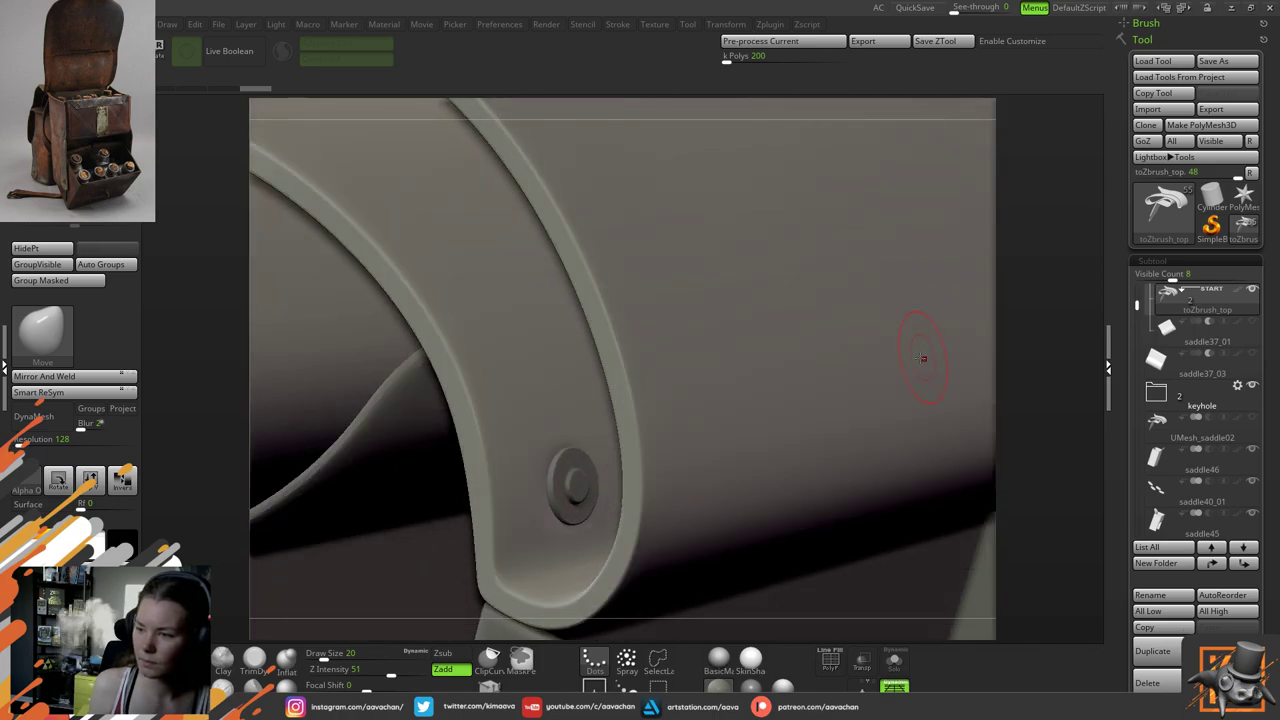
left_click_drag(1045, 307, 982, 328)
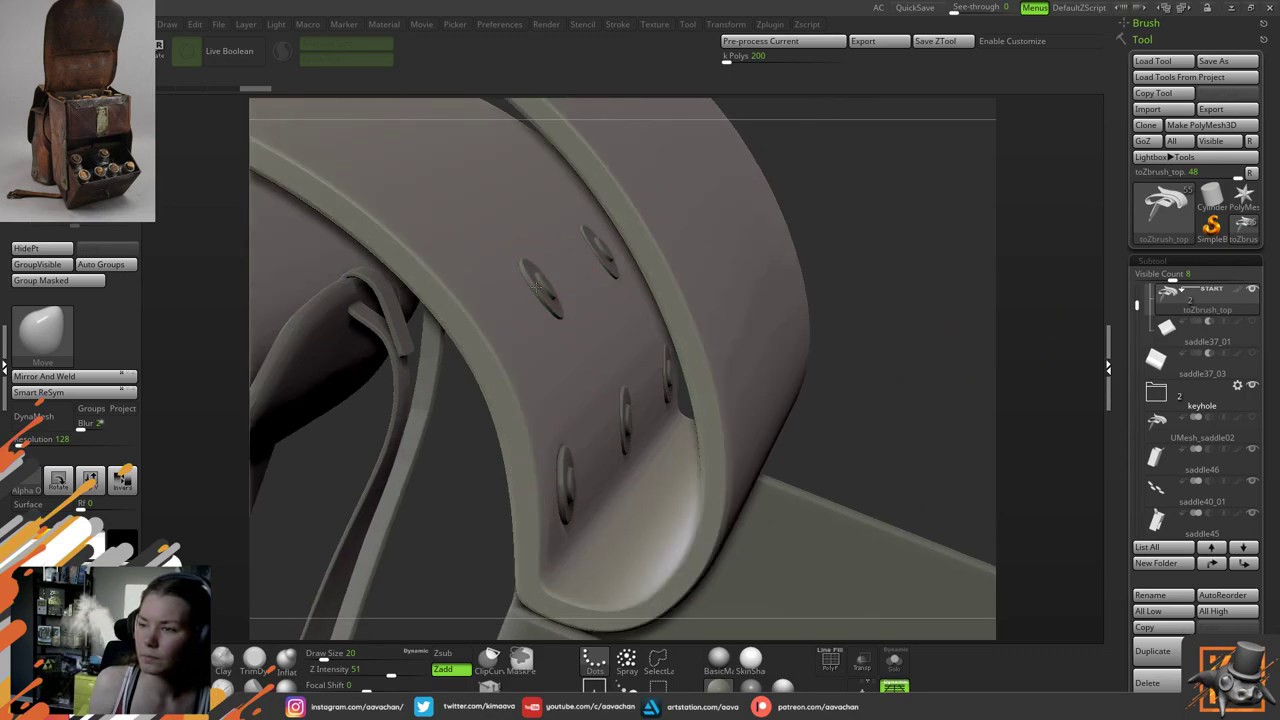
left_click_drag(900, 212, 815, 225)
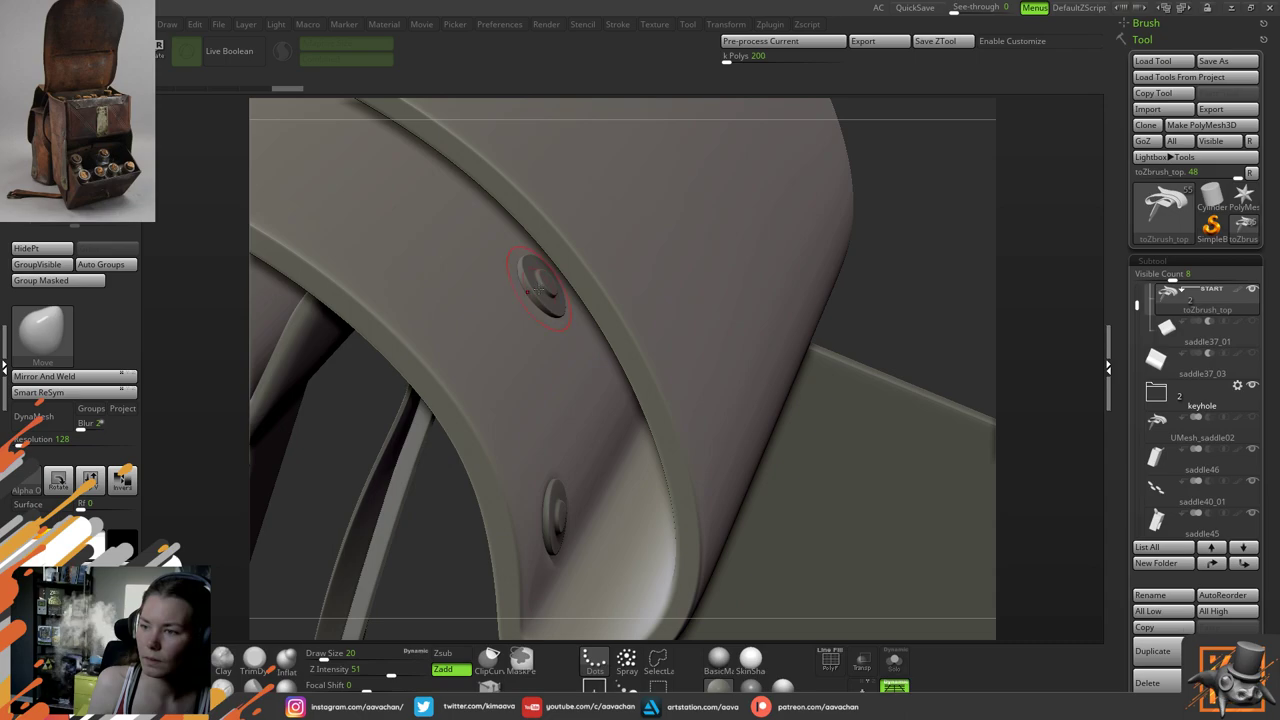
Set the draw size to 13 and reshape the flap surface around the upper rivet so its rim sits flush
key("space")
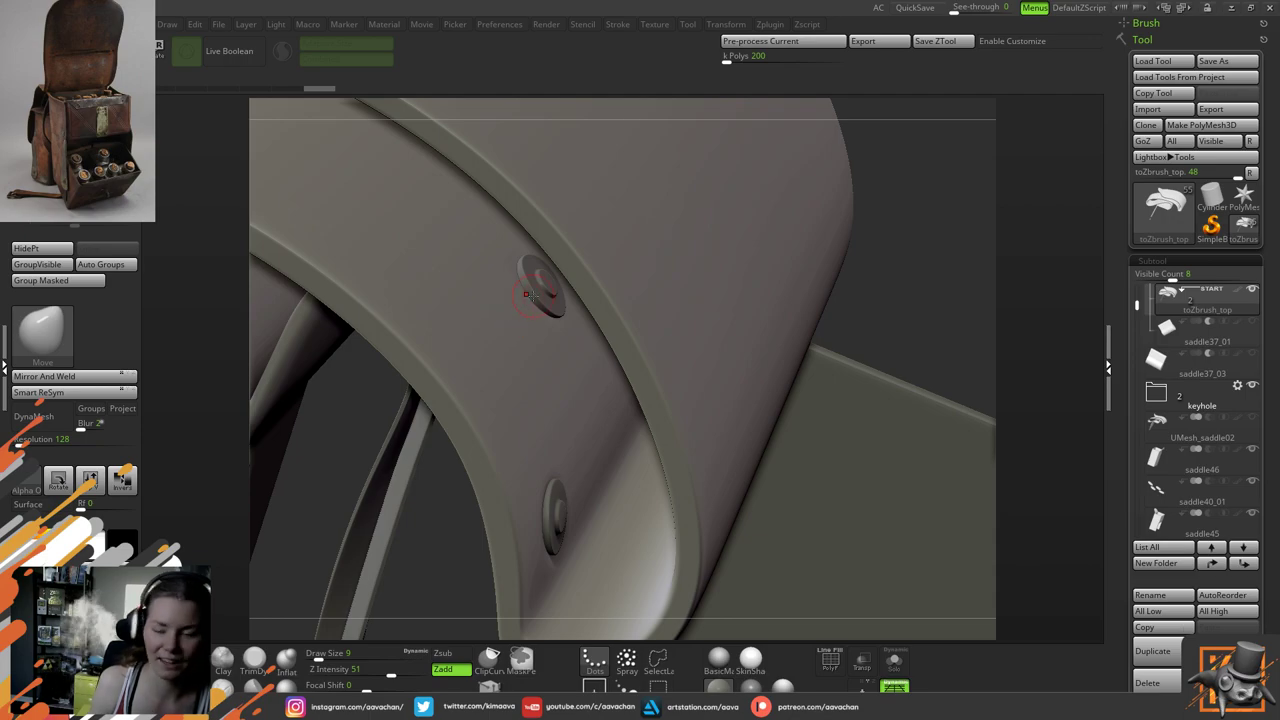
key("space")
left_click(537, 289)
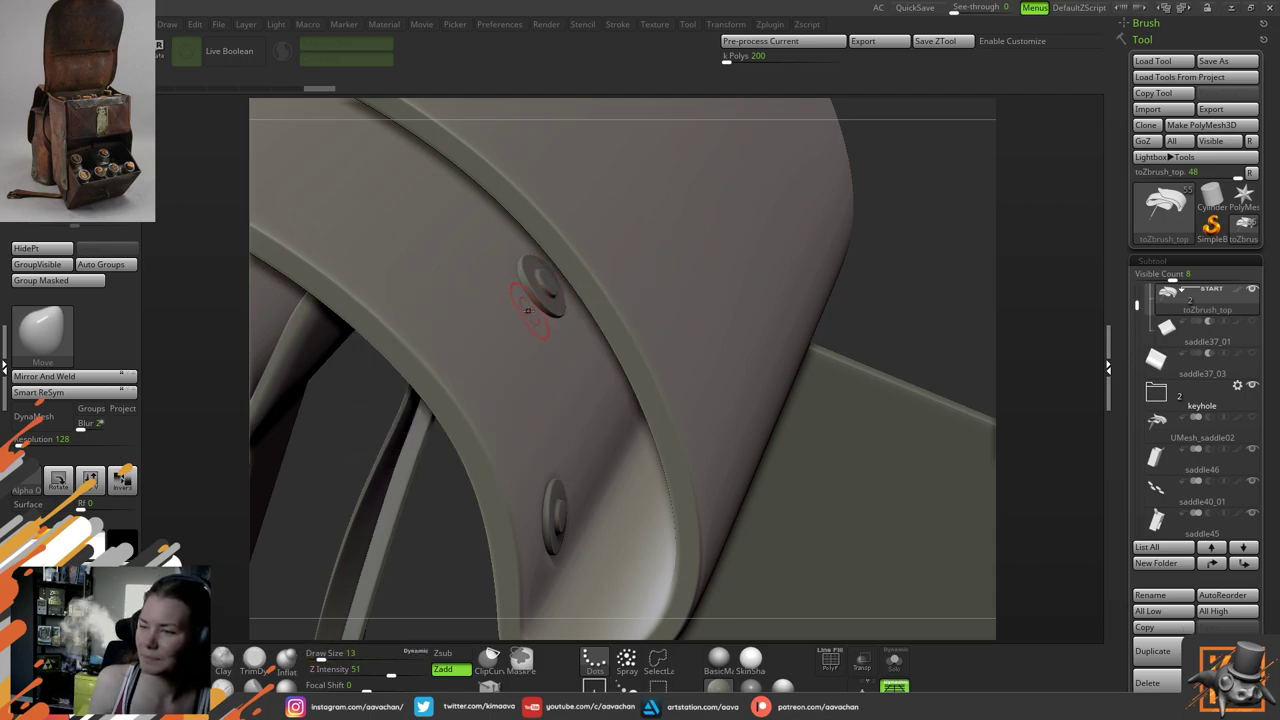
left_click_drag(523, 284, 523, 254)
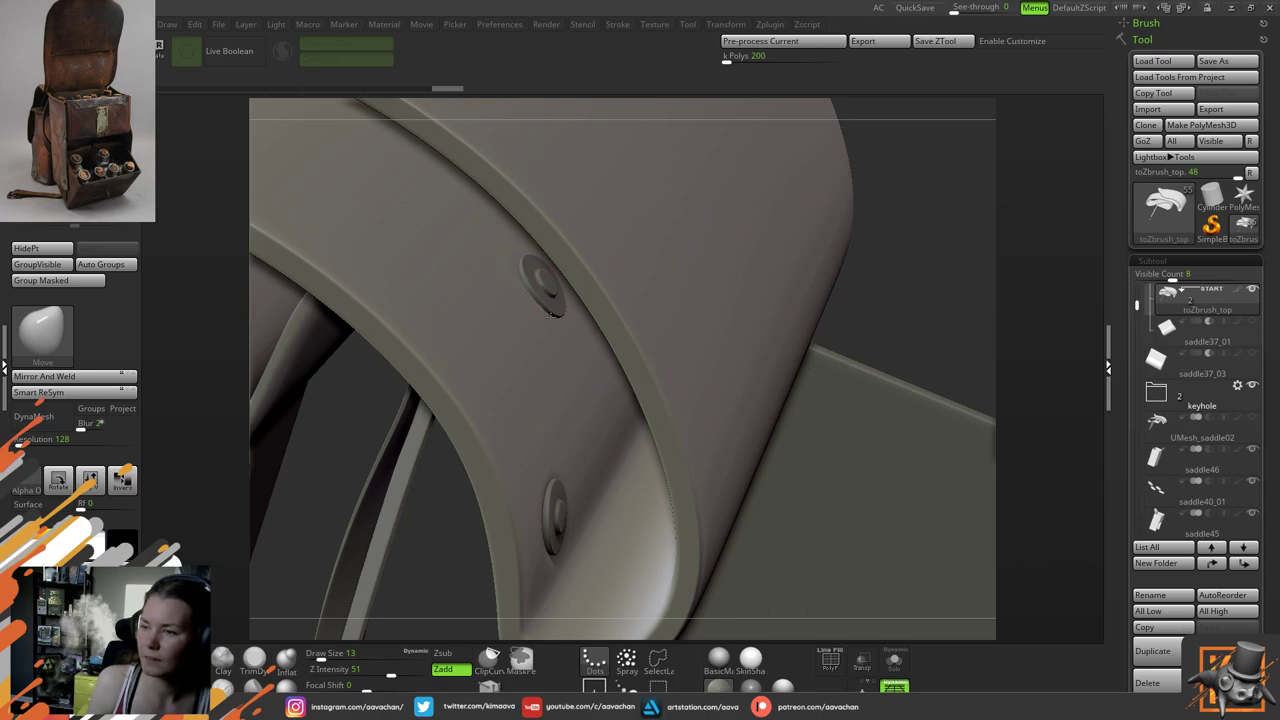
left_click_drag(548, 314, 556, 318)
mouse_move(903, 274)
left_mouse_down()
mouse_move(911, 254)
mouse_move(896, 242)
left_mouse_up()
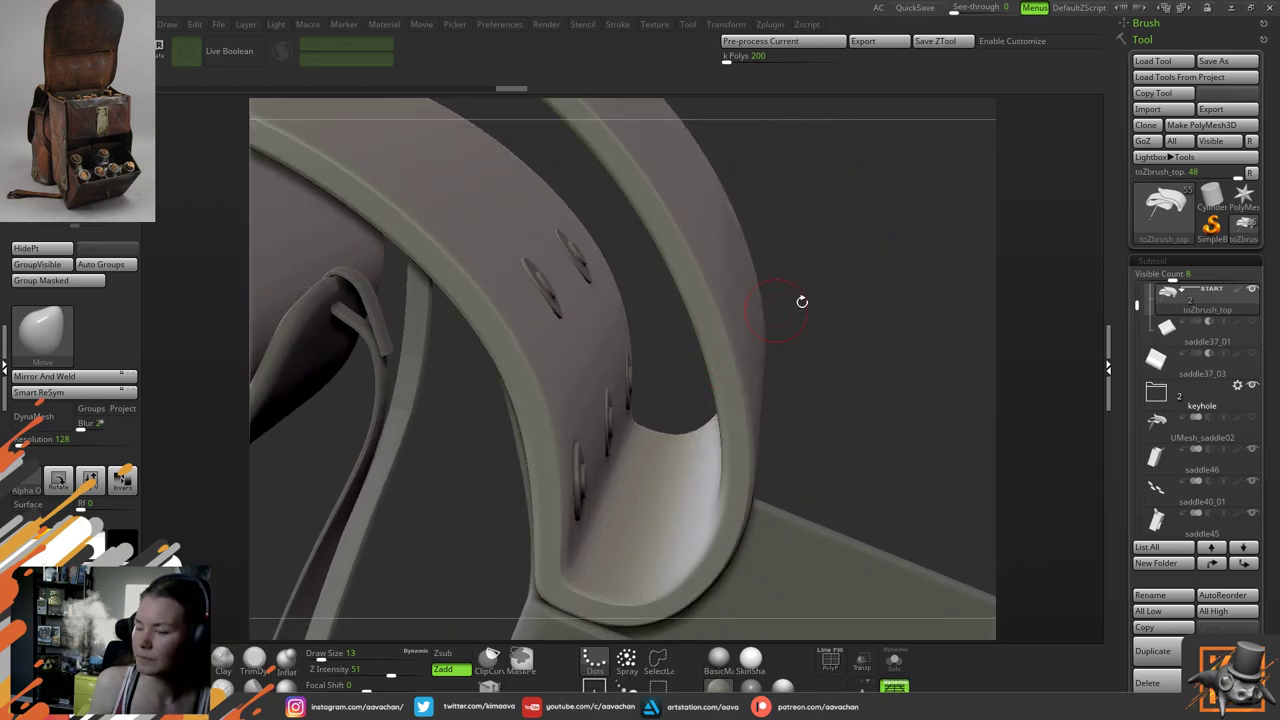
Reshape the flap surface around the middle rivet of the lower row
left_click_drag(802, 301, 783, 280)
left_click_drag(837, 314, 846, 322)
left_click_drag(720, 360, 765, 340)
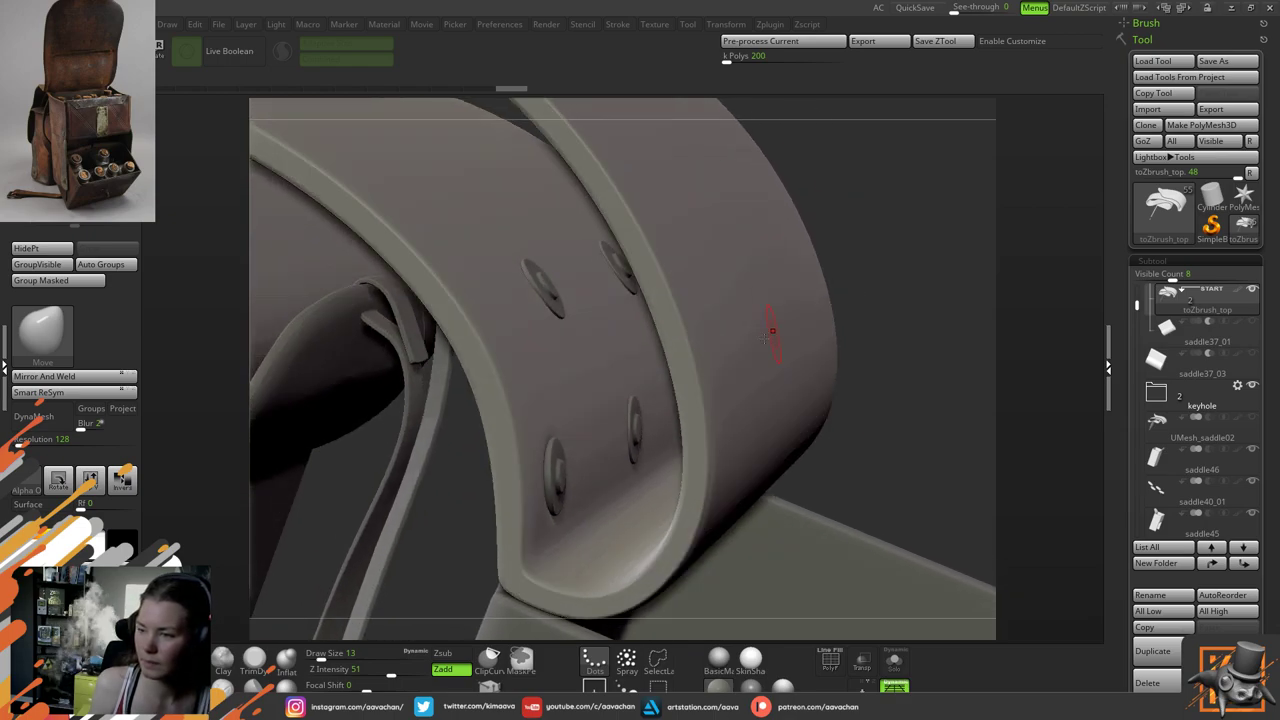
left_click(631, 428)
mouse_move(629, 428)
left_mouse_down()
mouse_move(631, 408)
mouse_move(634, 454)
left_mouse_up()
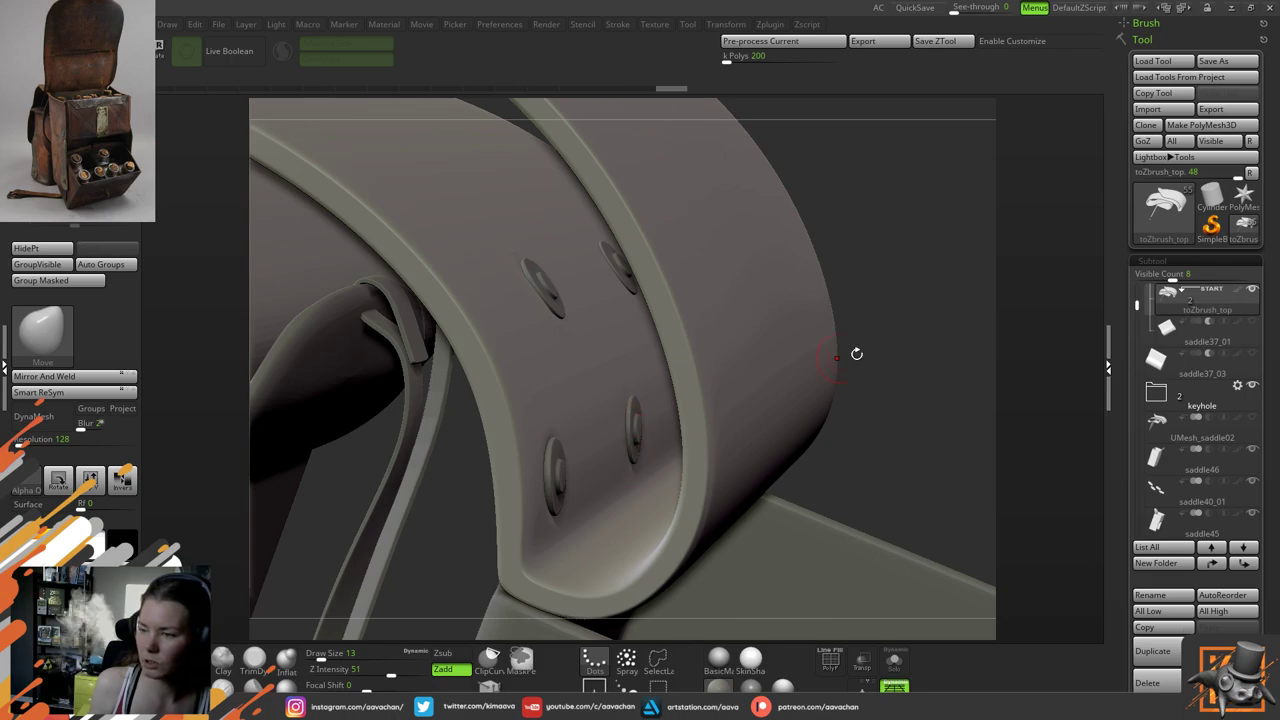
Reshape the flap surface around the lower rivet nearest the front curved edge, working from the opposite side
left_click_drag(902, 368, 714, 395)
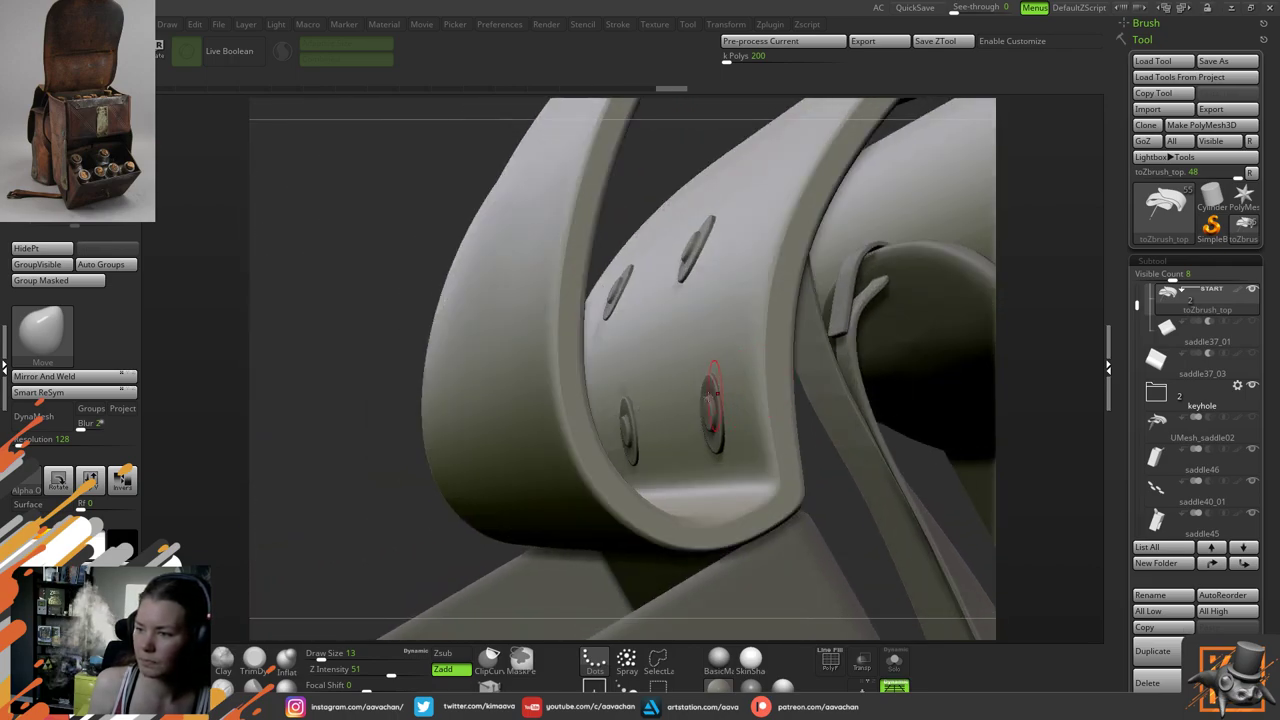
left_click_drag(371, 427, 440, 462)
left_click_drag(458, 506, 400, 512)
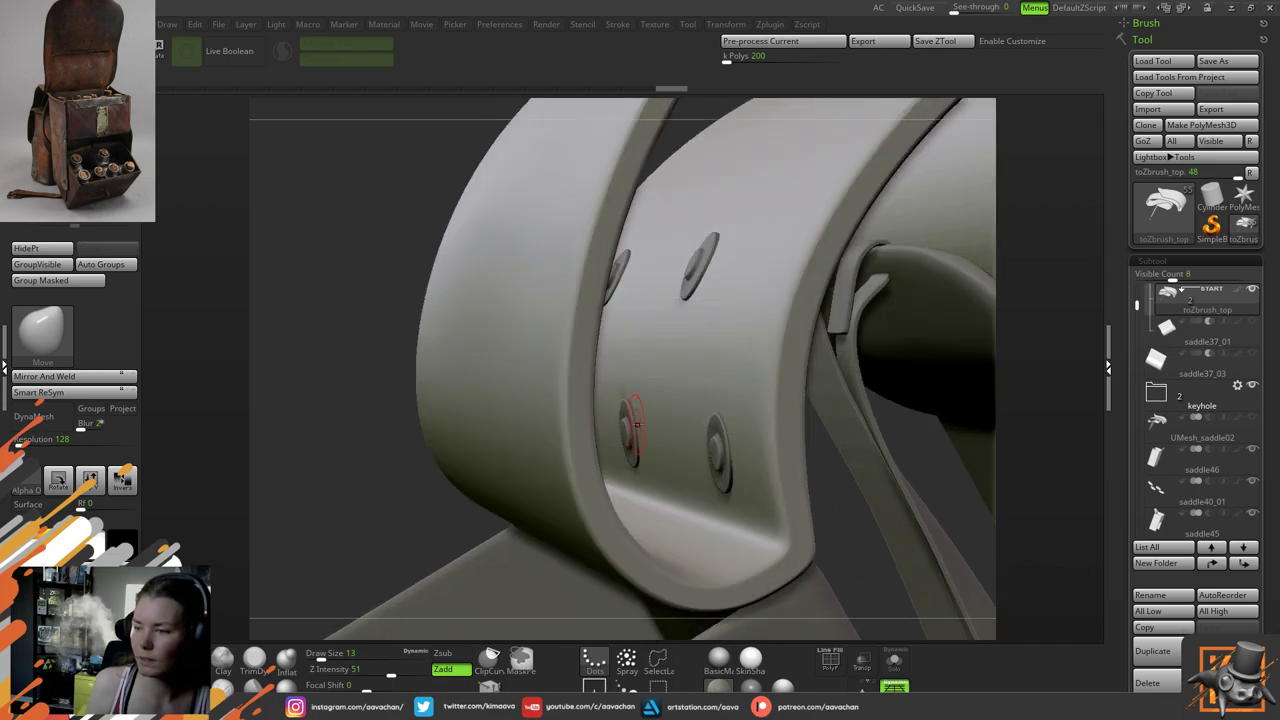
left_click(630, 430)
left_click(627, 410)
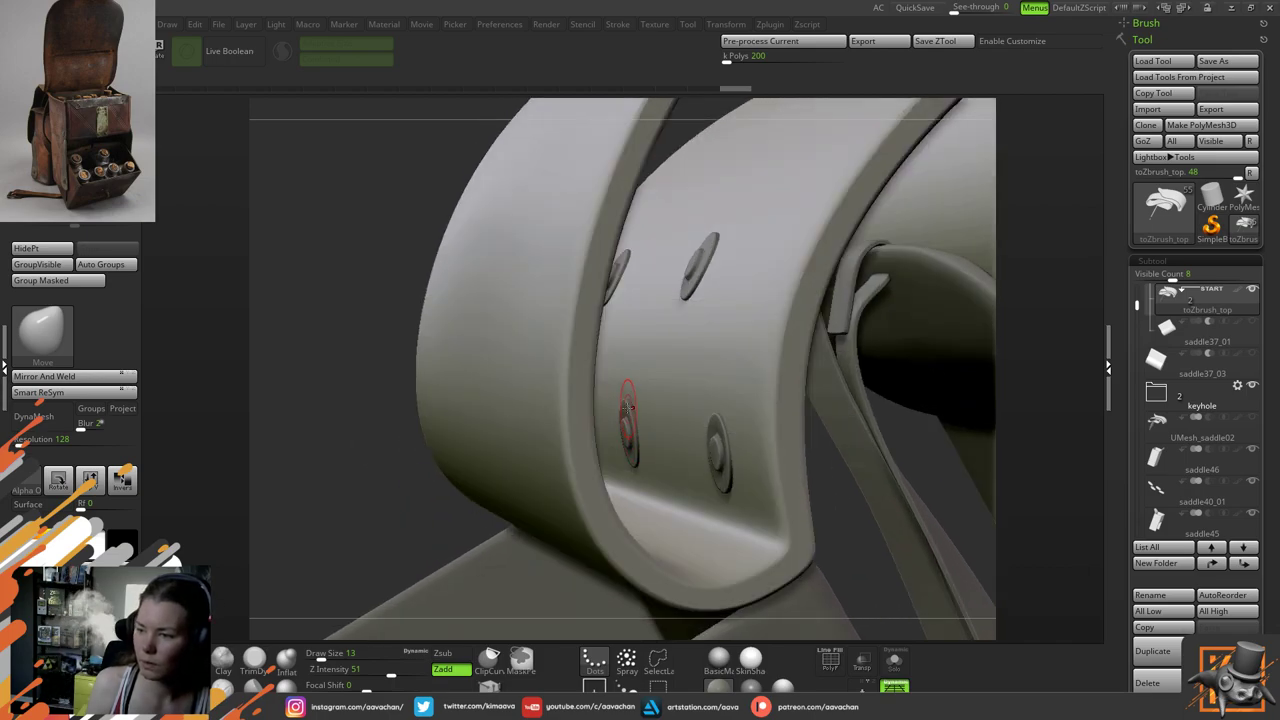
left_click_drag(628, 403, 634, 418)
Set the draw size to 18 and pull the flap surface flush around and above that same lower rivet
key("space")
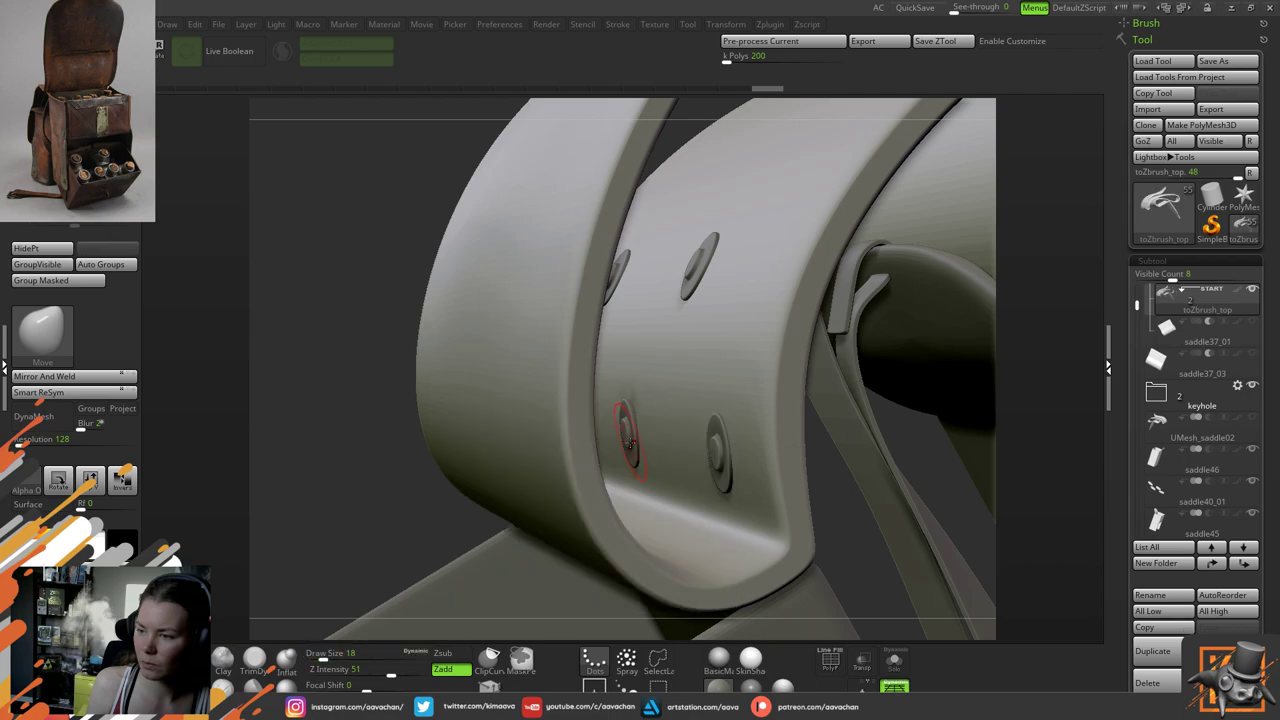
left_click(631, 432)
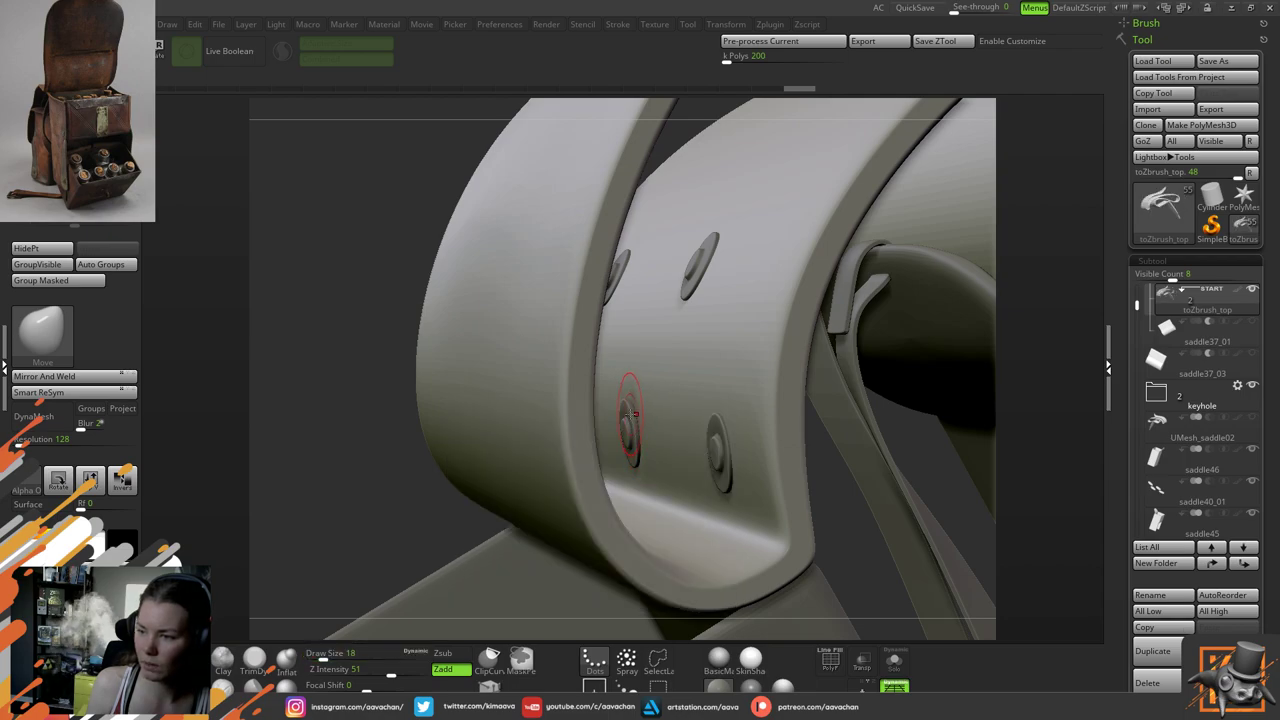
left_click(630, 412)
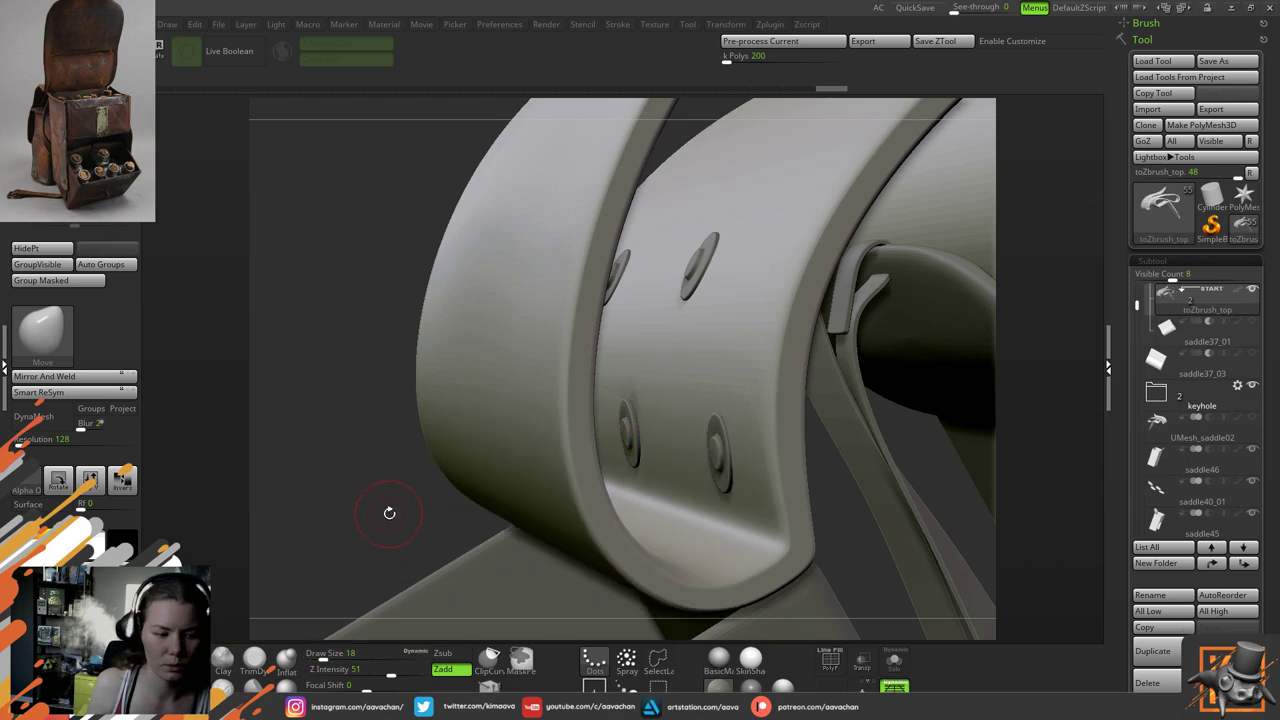
left_click_drag(395, 486, 396, 496)
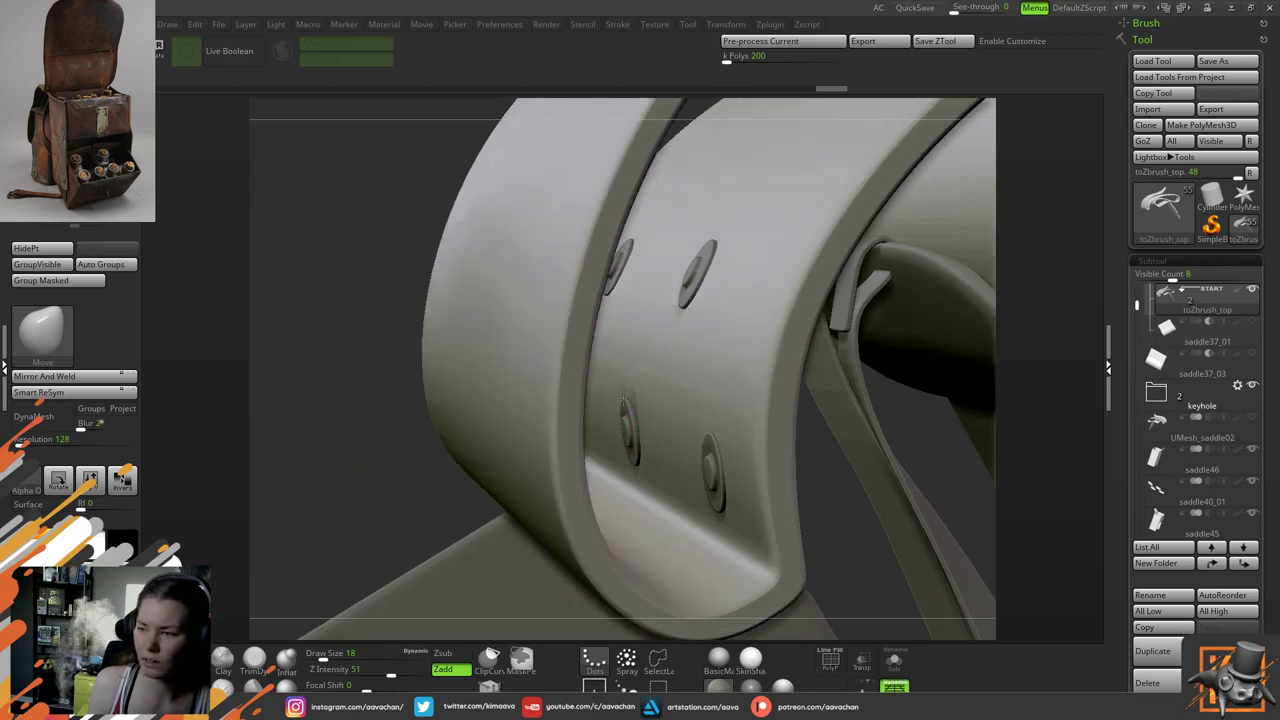
left_click(628, 366)
left_click(631, 400)
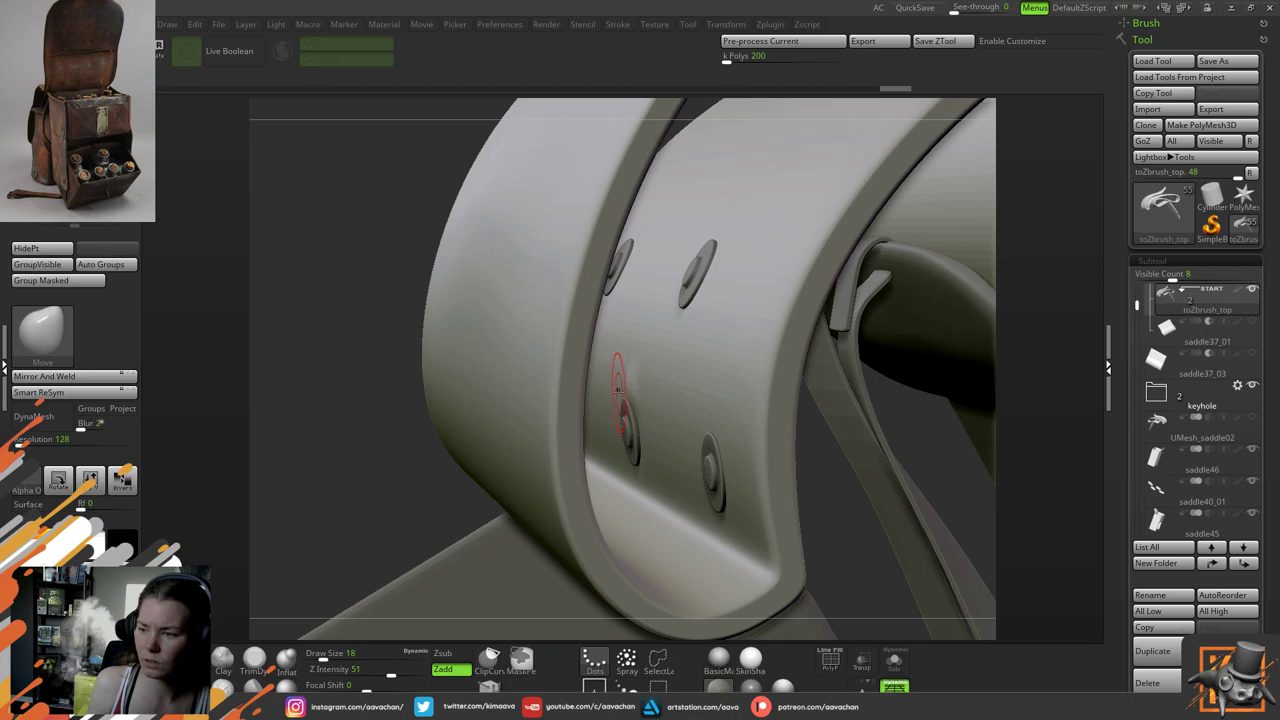
left_click_drag(618, 390, 629, 378)
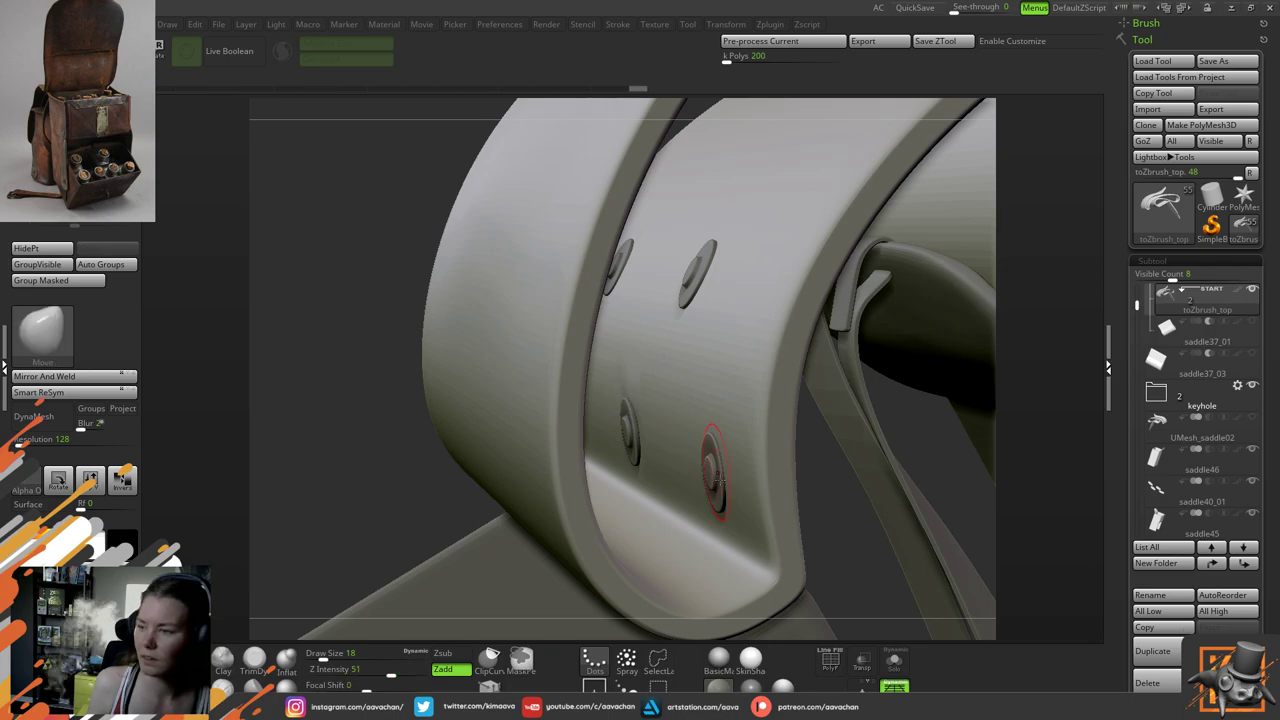
Reshape the flap surface around the other lower rivet, nearer the open side of the flap
left_click_drag(710, 468, 719, 493)
key("ctrl+shift+z")
left_click_drag(557, 547, 420, 513)
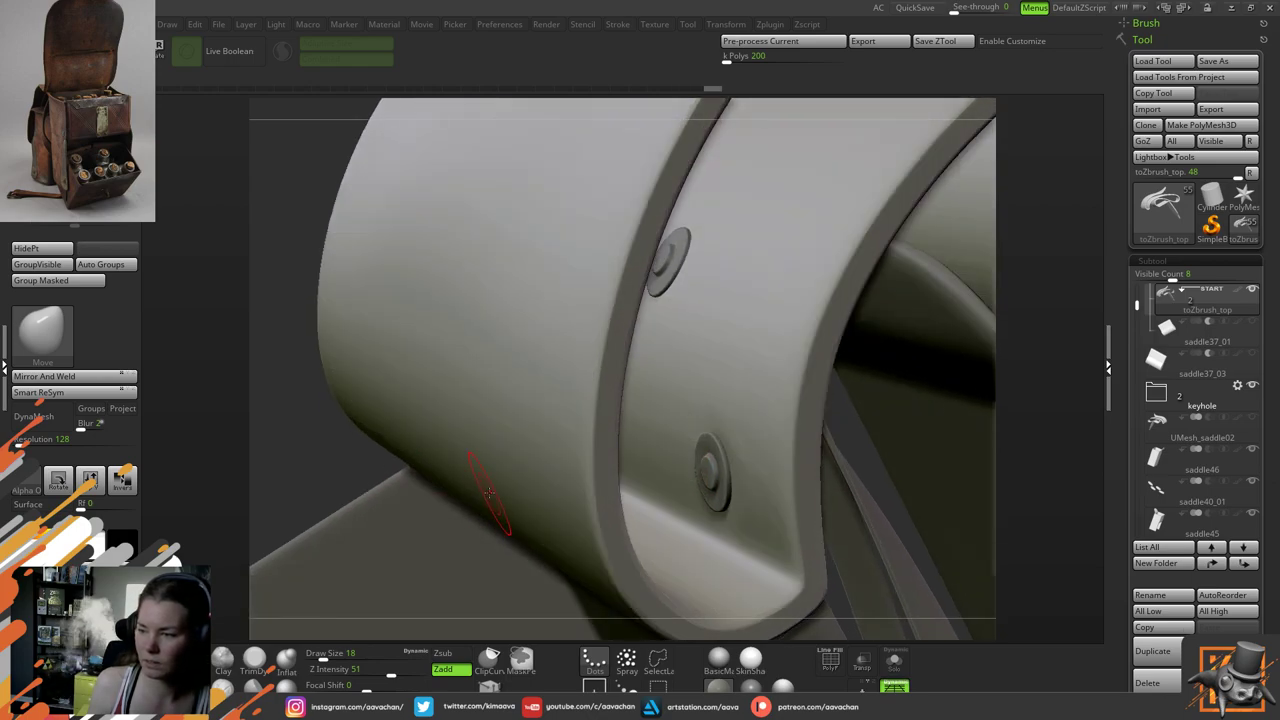
right_click_drag(373, 495, 553, 471)
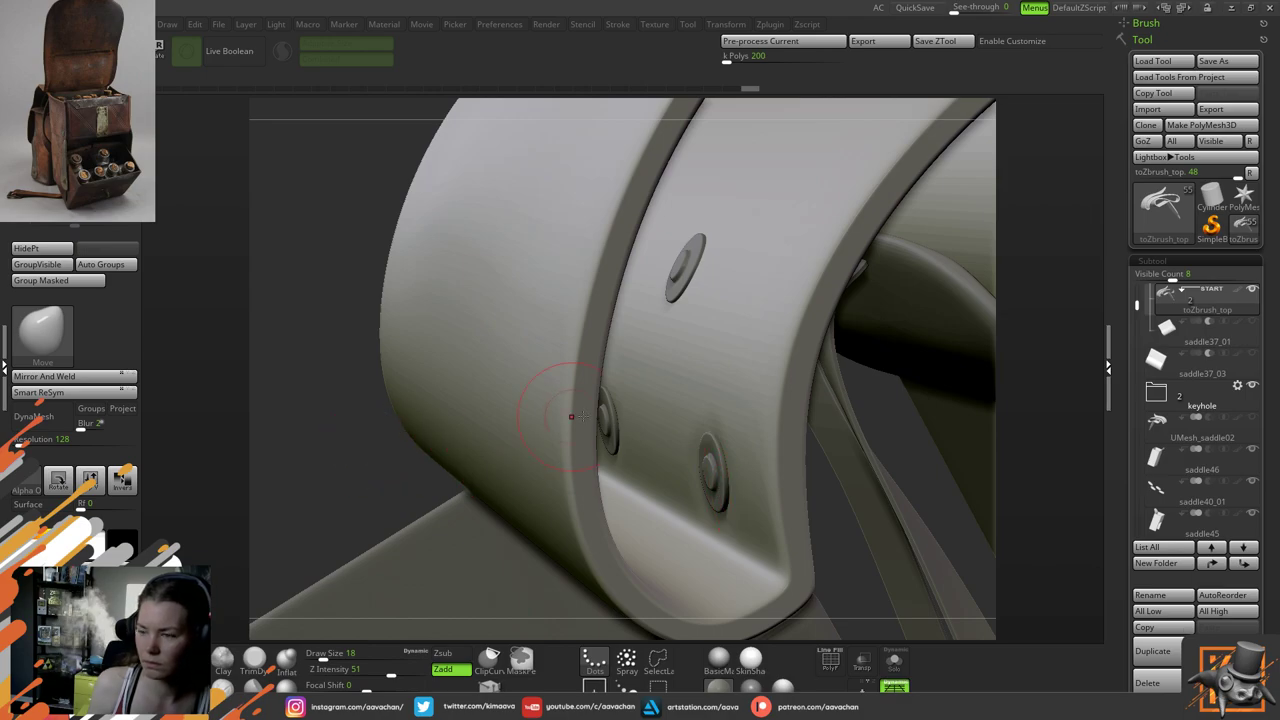
left_click_drag(408, 466, 480, 458)
right_click_drag(397, 478, 462, 489)
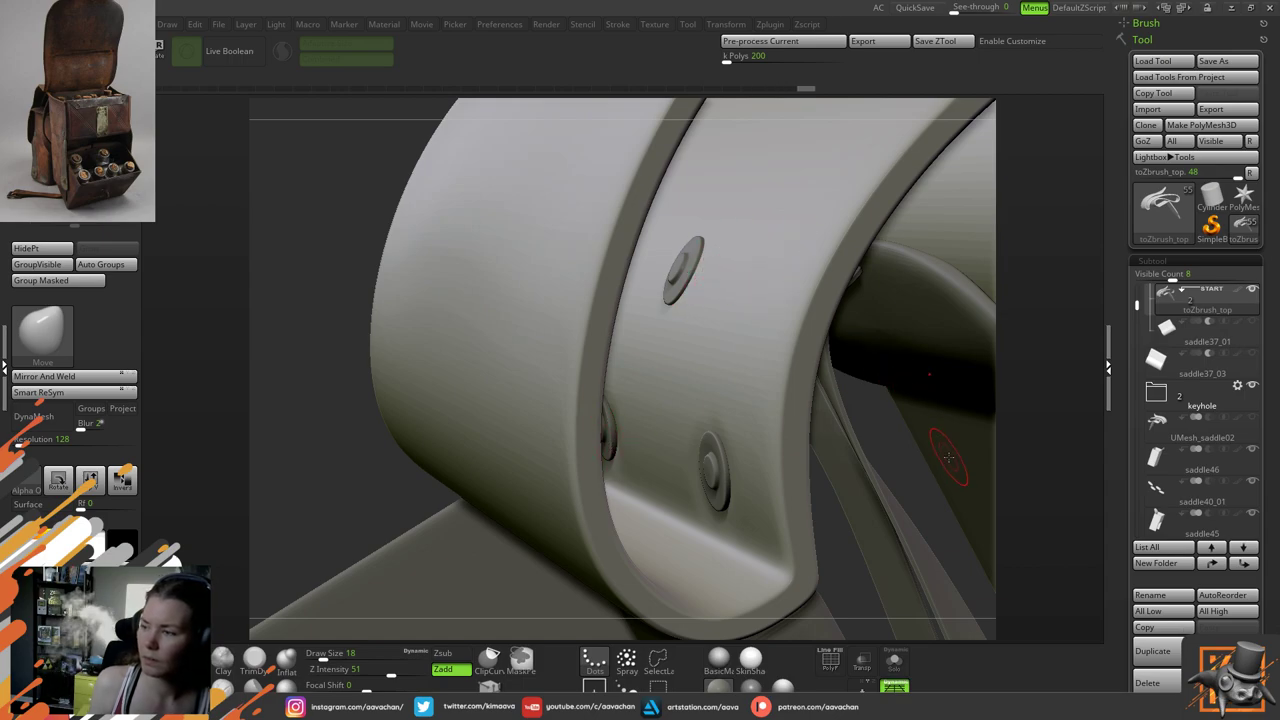
Reshape the flap surface around the upper rivets so their rims meet it
right_click_drag(334, 294, 474, 293)
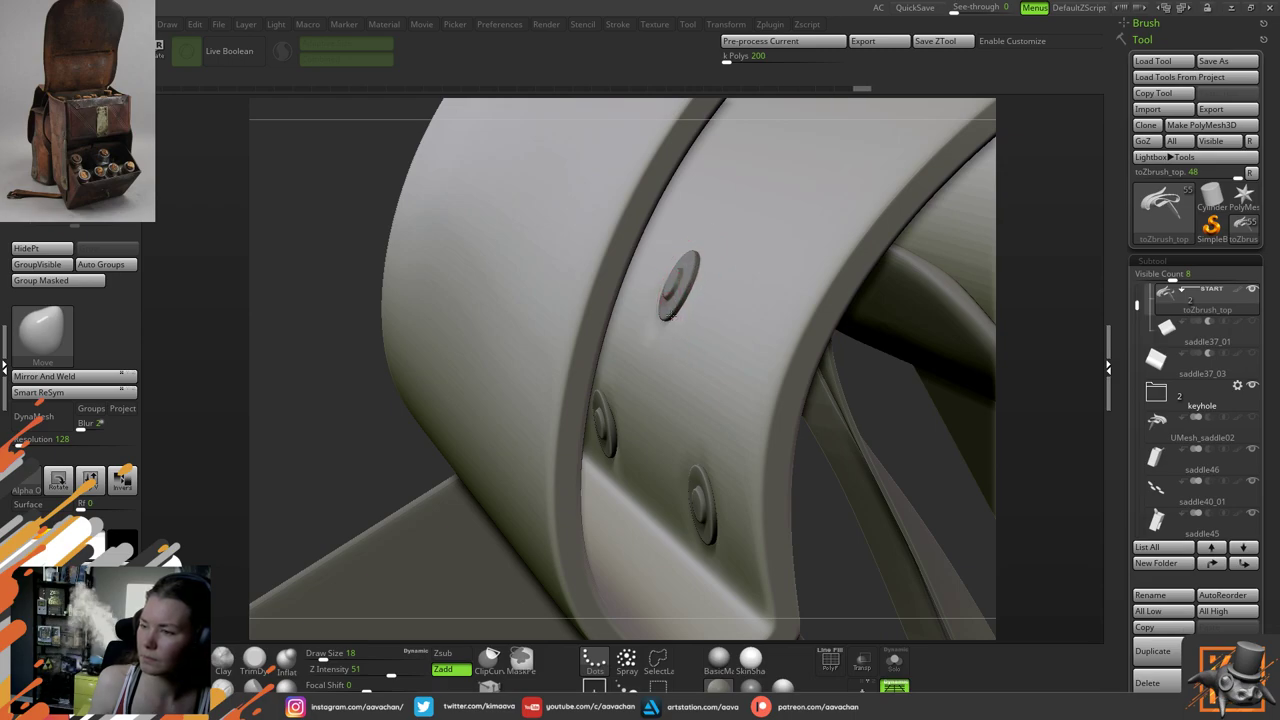
right_click_drag(371, 366, 444, 354)
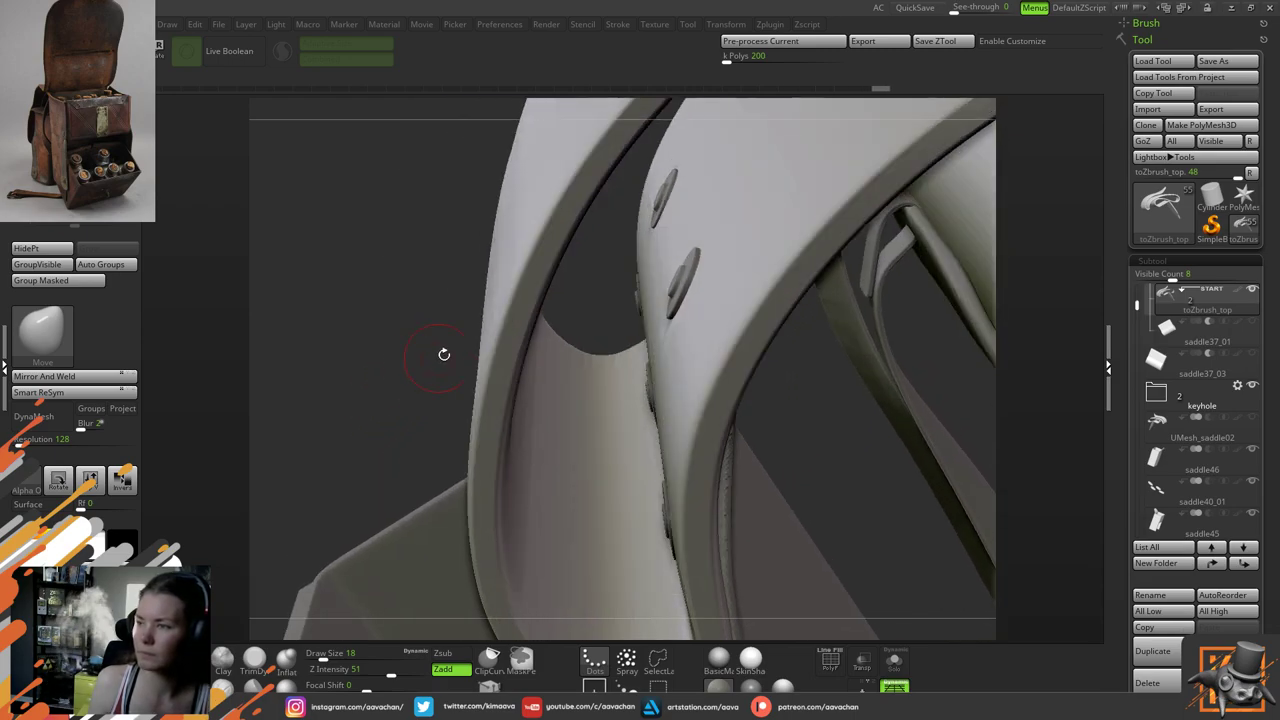
left_click_drag(660, 195, 671, 199)
mouse_move(623, 229)
right_mouse_down()
mouse_move(546, 374)
mouse_move(510, 365)
mouse_move(571, 371)
mouse_move(861, 221)
mouse_move(894, 277)
mouse_move(918, 253)
mouse_move(610, 460)
right_mouse_up()
right_click_drag(988, 343, 931, 365)
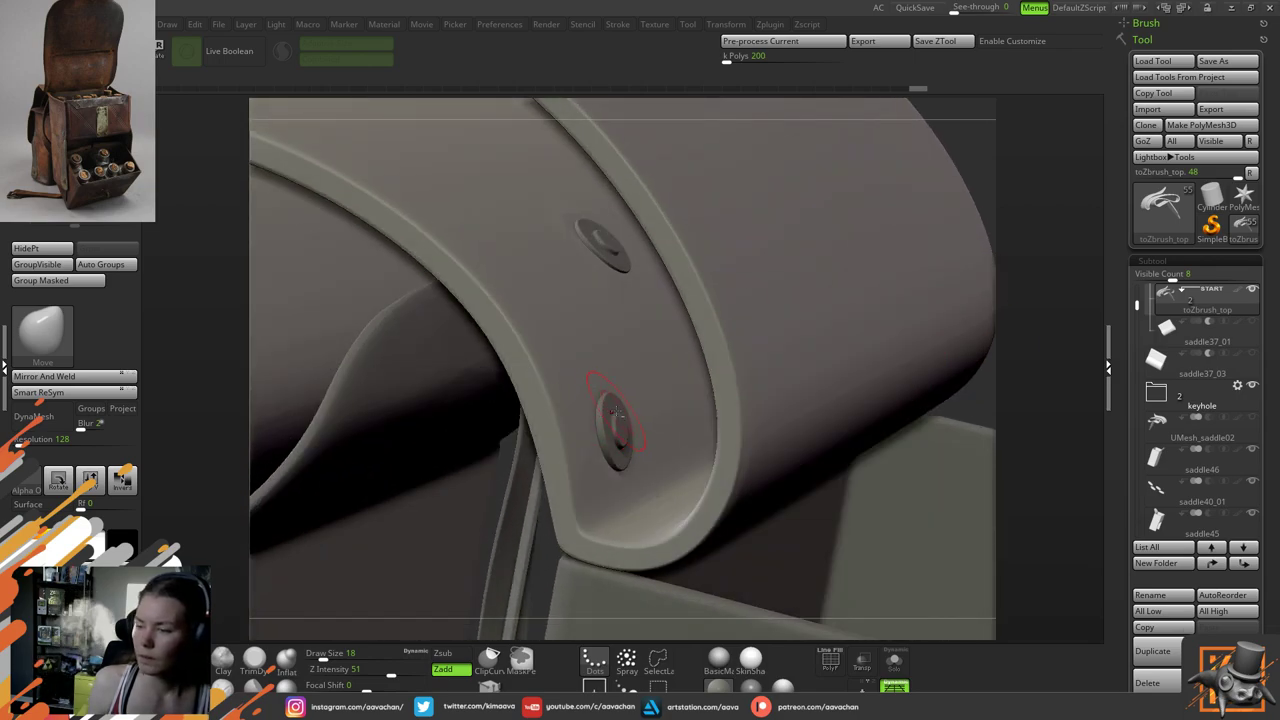
Select the rivets mesh, isolate it in Solo mode, and switch to the TrimDynamic brush at draw size 9
left_click(620, 428, "alt")
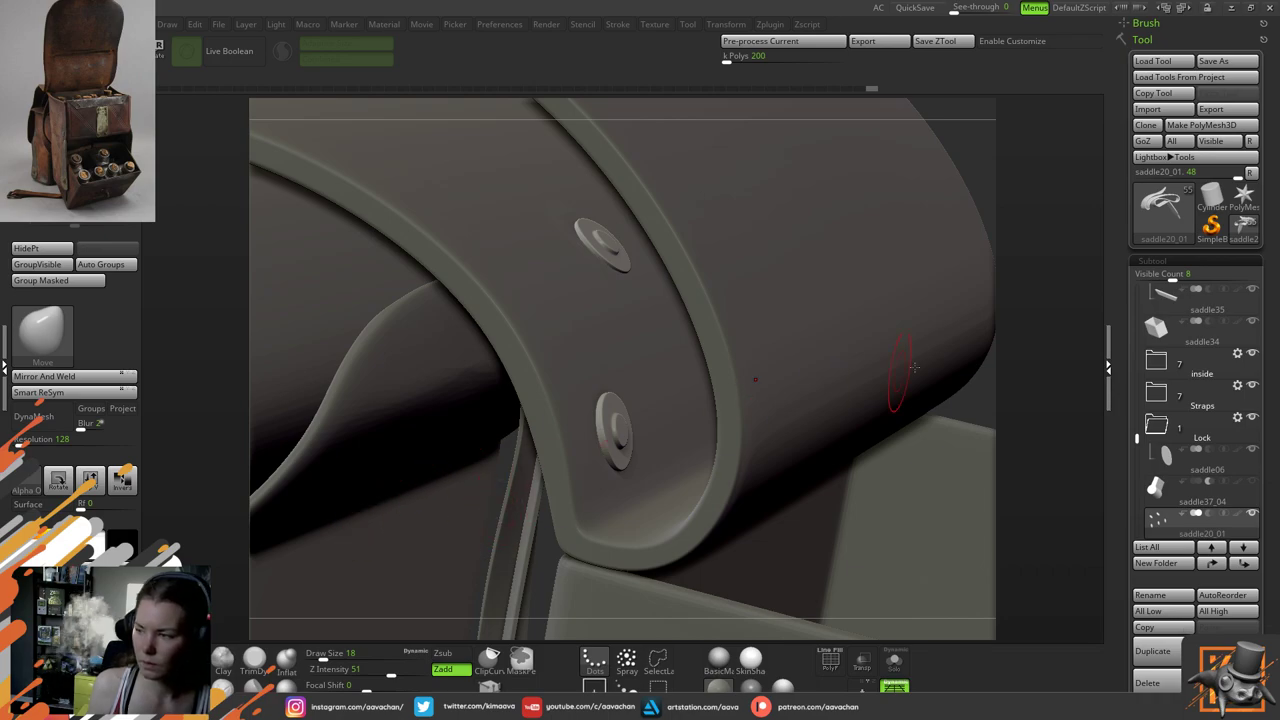
right_click_drag(970, 368, 940, 386)
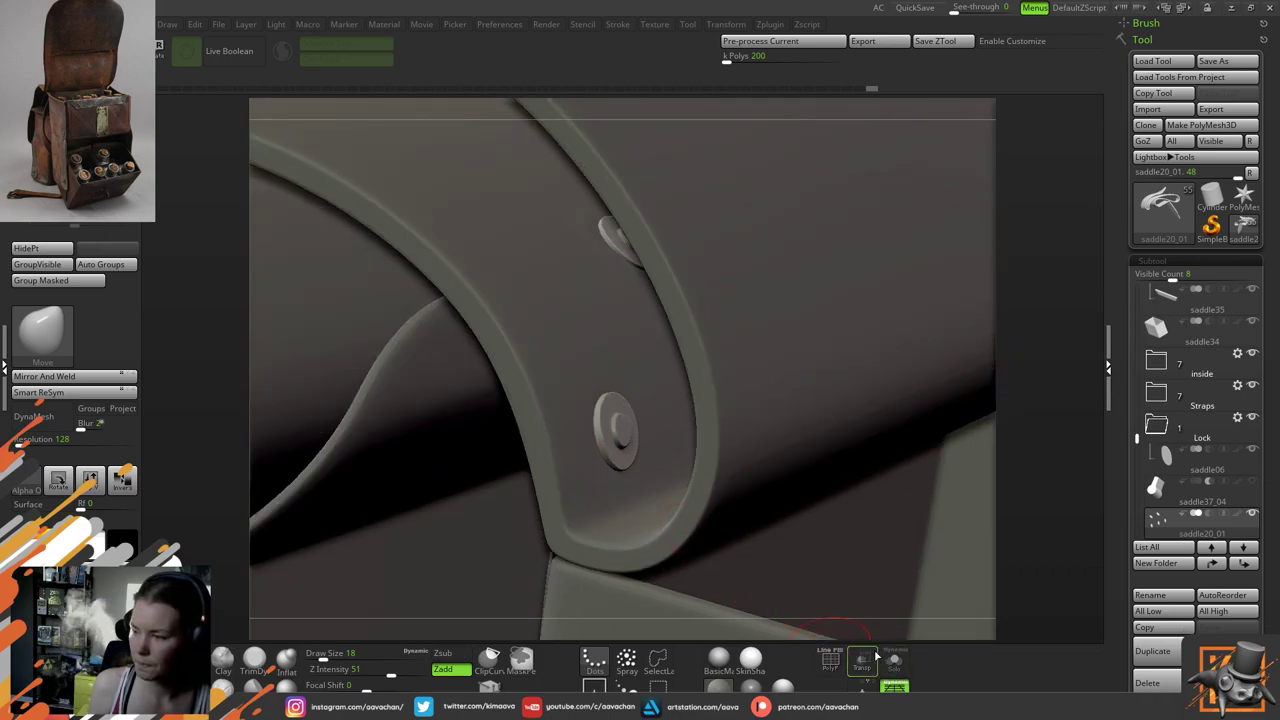
left_click(894, 660)
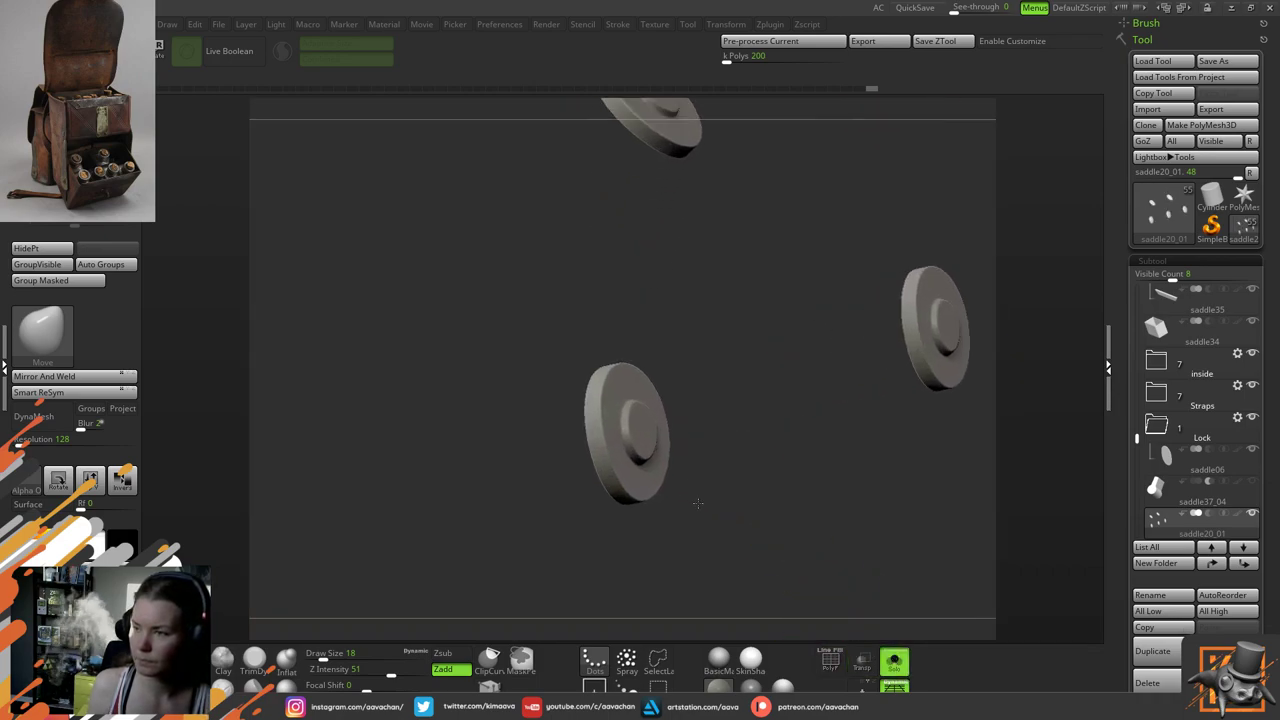
right_click_drag(697, 503, 685, 447)
key("space")
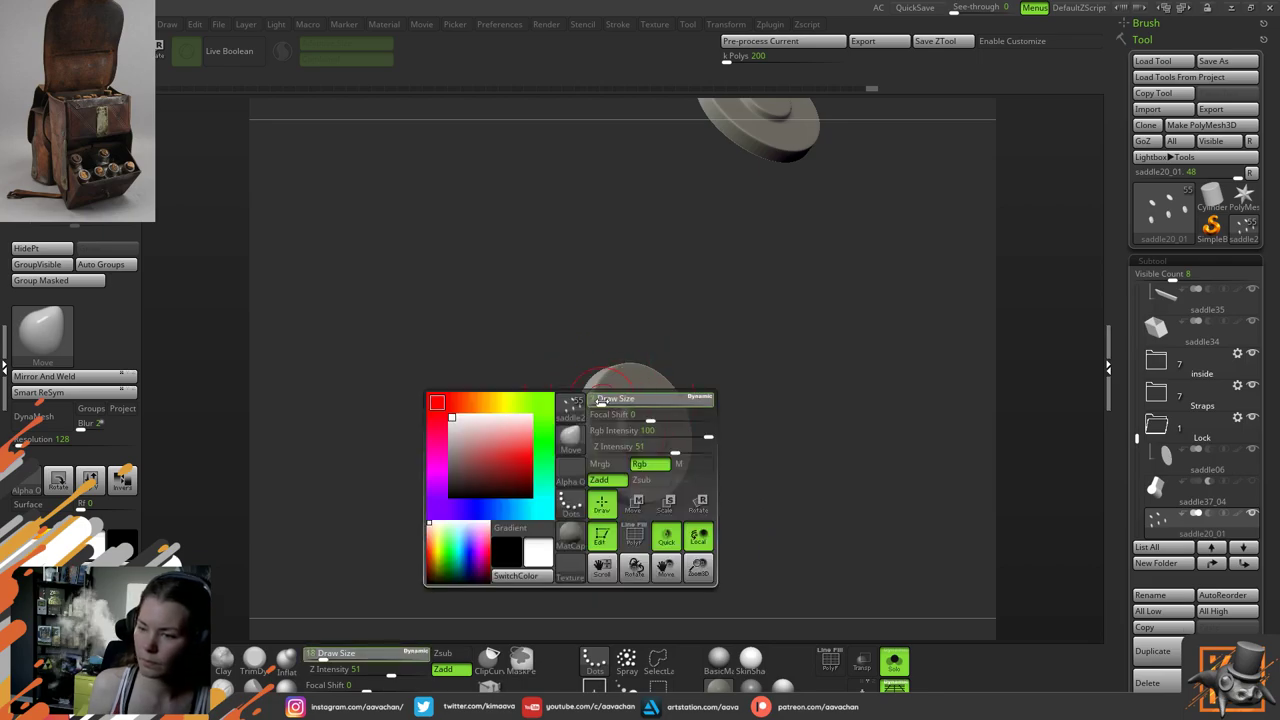
left_click_drag(602, 400, 600, 401)
left_click_drag(492, 339, 468, 427)
left_click(257, 660)
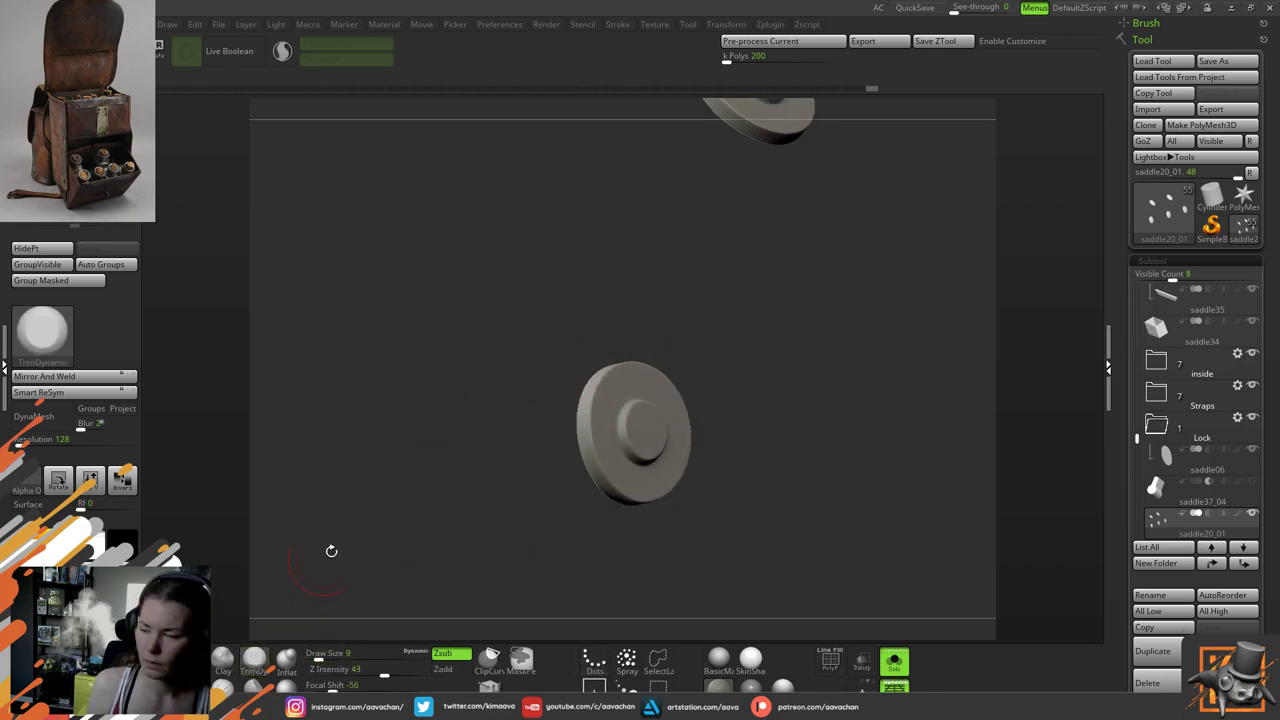
Reduce the TrimDynamic draw size to 4 and trim uneven wear into one side of the rivet's outer rim
right_click_drag(331, 551, 484, 387)
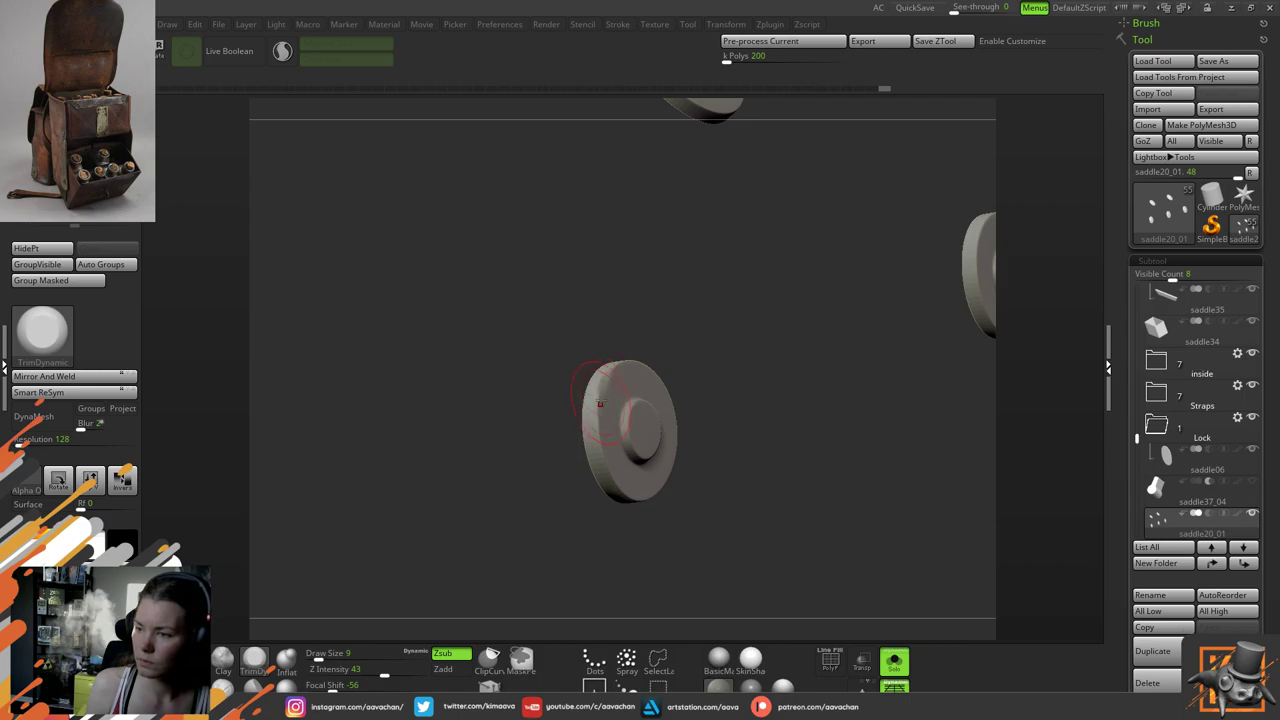
left_click_drag(600, 403, 598, 395)
key("space")
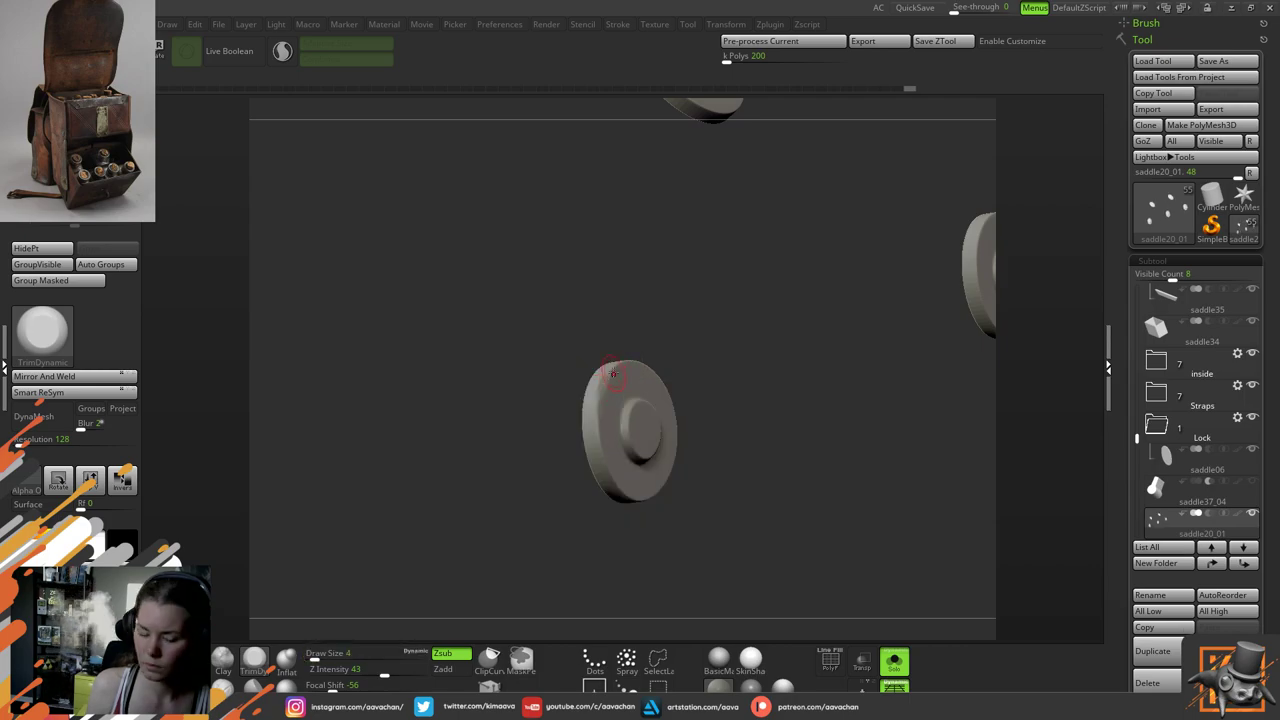
key("ctrl")
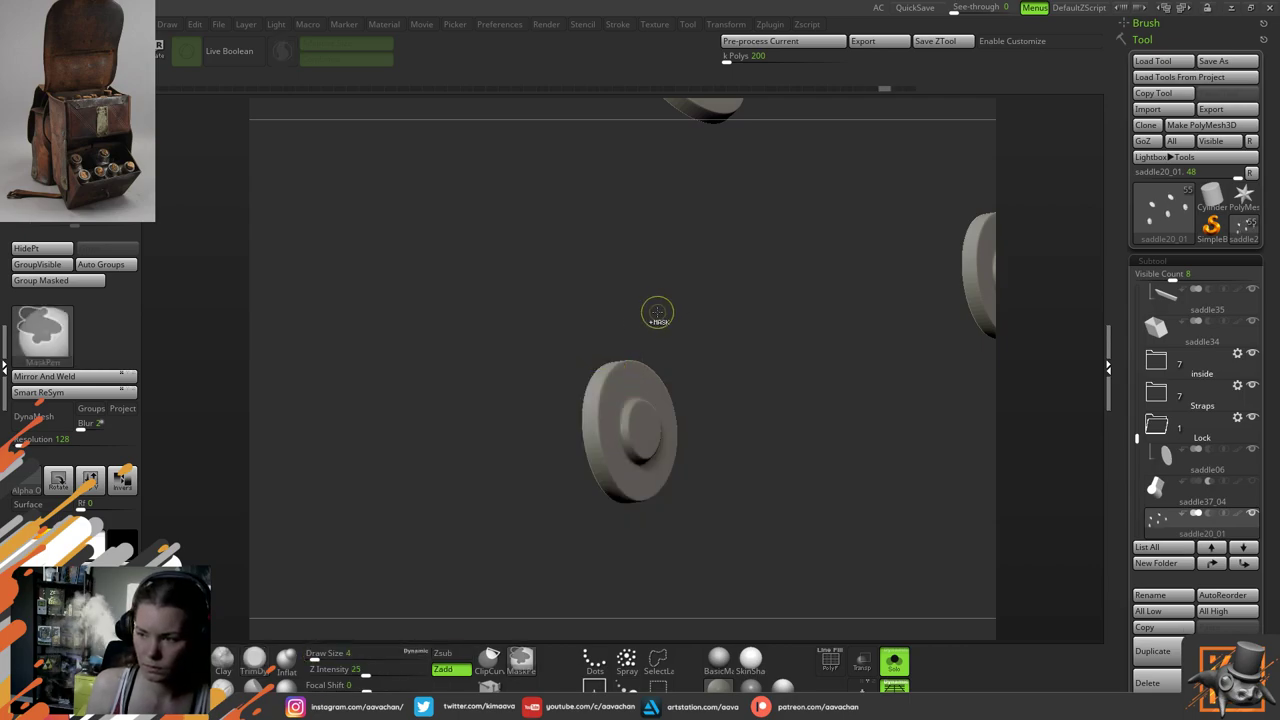
left_click(629, 402, "alt")
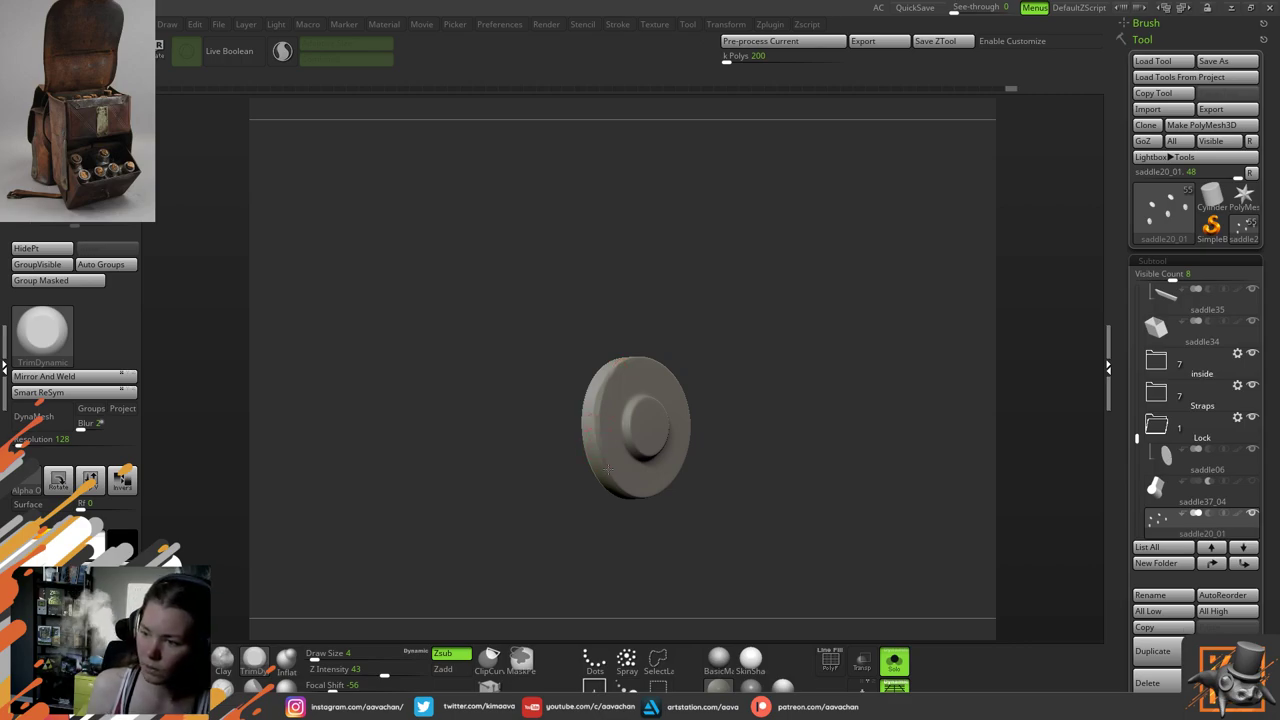
left_click_drag(609, 470, 624, 490)
mouse_move(744, 289)
left_mouse_down()
mouse_move(734, 323)
mouse_move(690, 328)
left_mouse_up()
left_click_drag(634, 360, 612, 376)
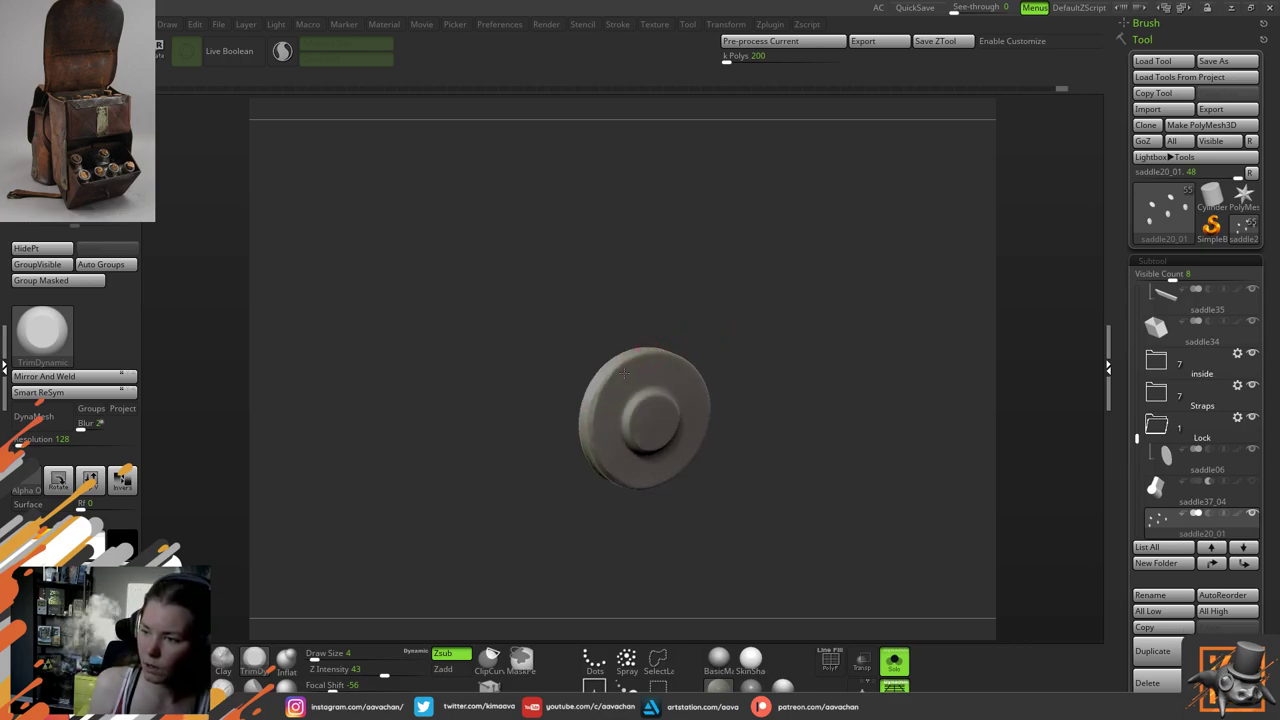
left_click_drag(743, 337, 663, 354)
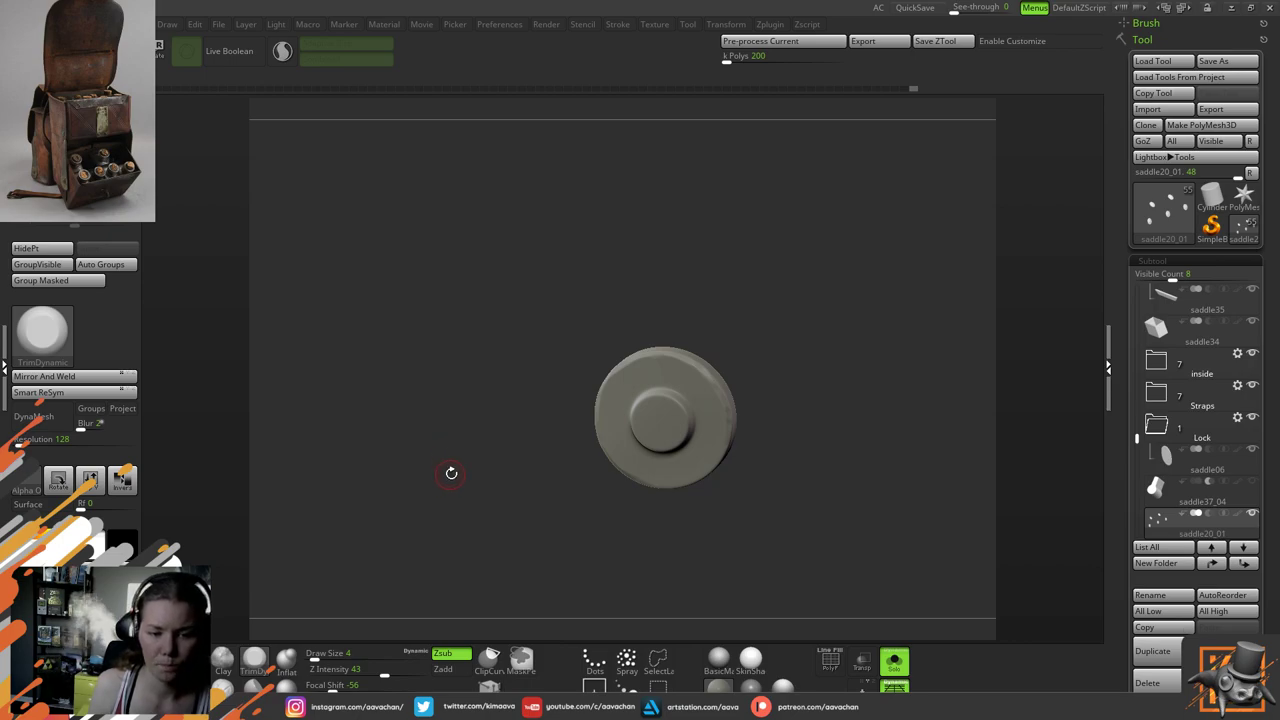
Trim the remaining outer rim of the rivet with TrimDynamic, working around its opposite and lower edges
mouse_move(504, 520)
left_mouse_down()
mouse_move(514, 490)
mouse_move(533, 499)
left_mouse_up()
left_click_drag(798, 355, 790, 361)
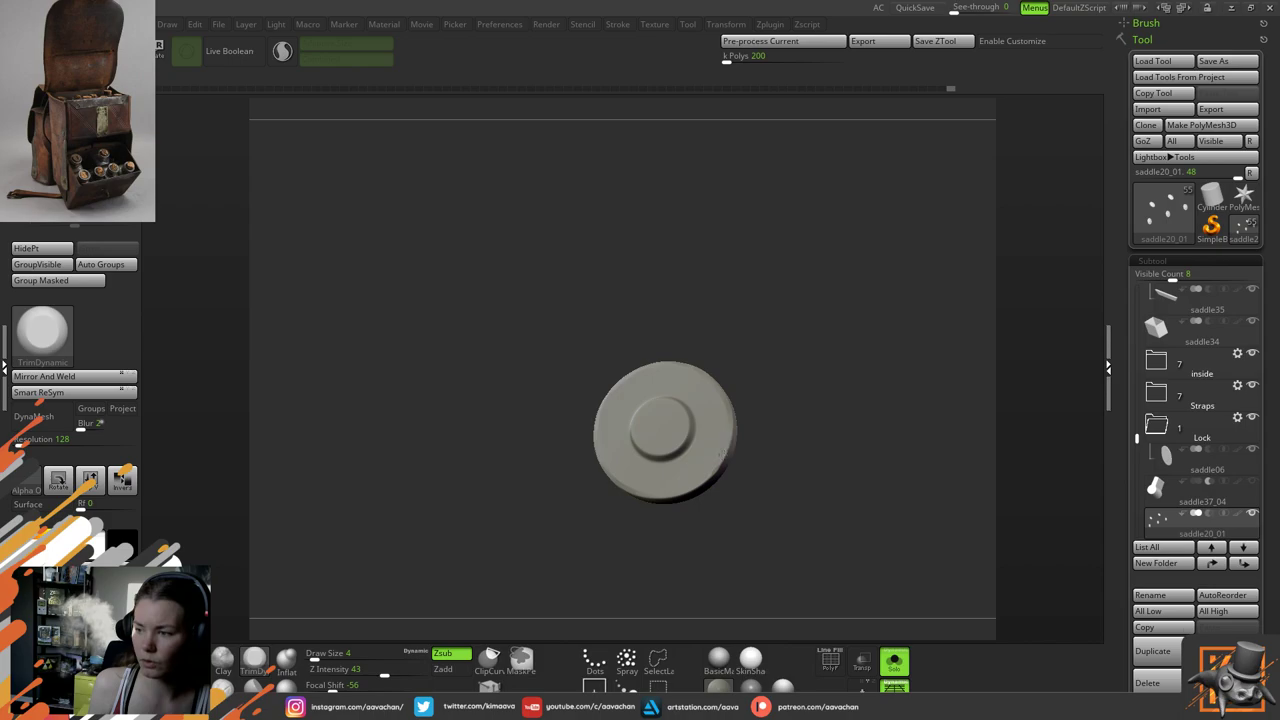
left_click_drag(729, 429, 760, 406)
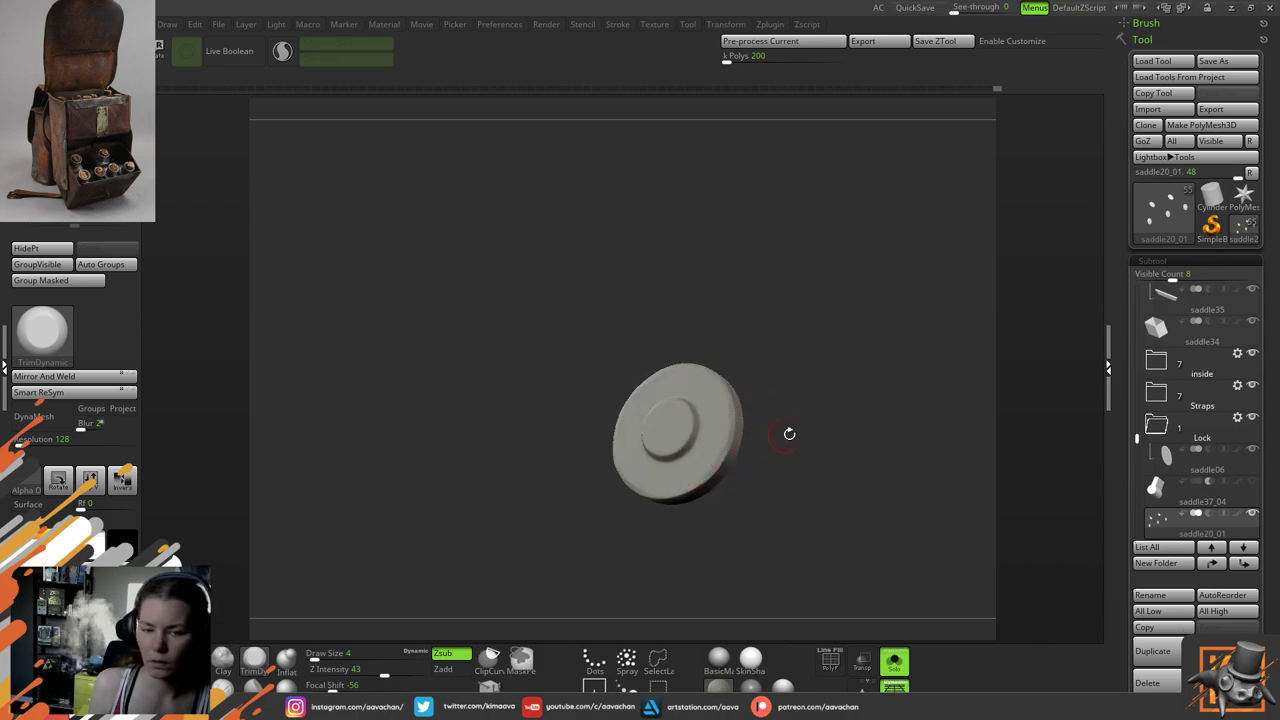
left_click_drag(789, 433, 810, 428)
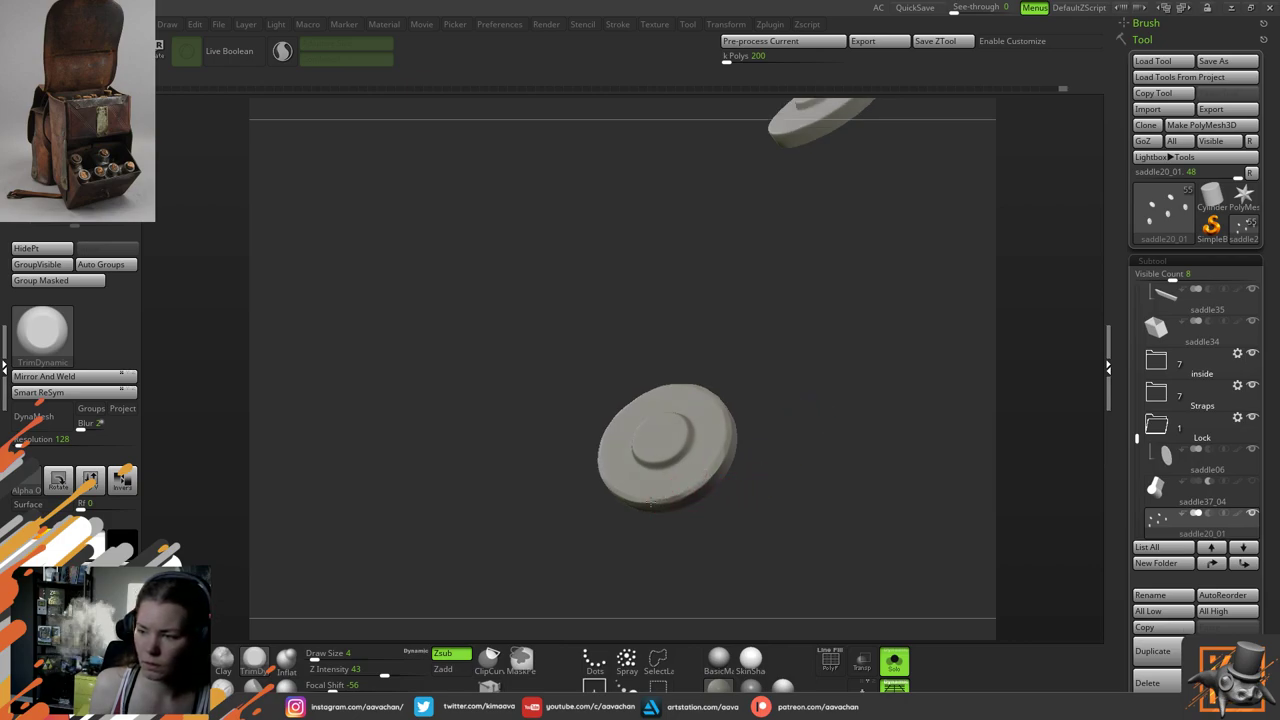
left_click_drag(750, 335, 766, 374)
left_click_drag(685, 235, 691, 309)
left_click_drag(655, 410, 635, 380)
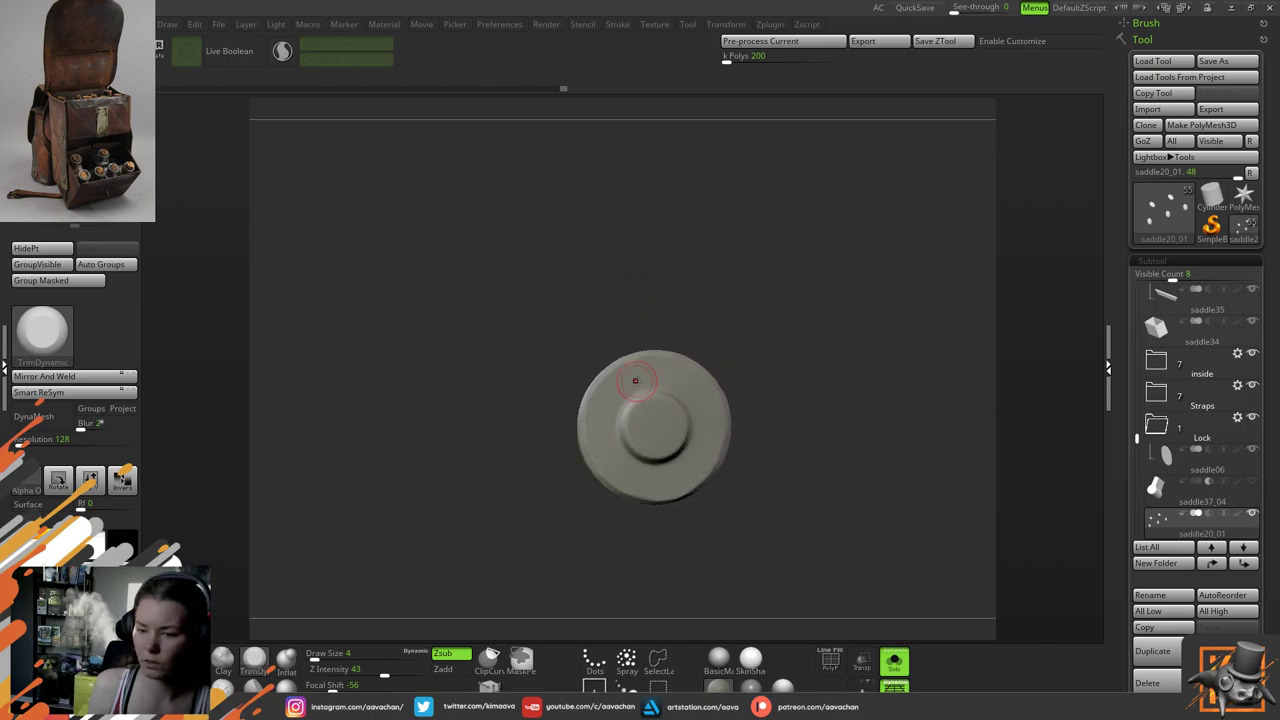
Switch to the Move brush at draw size 9 and push the rivet's raised centre into a slightly irregular shape
key("b")
key("m")
key("v")
key("space")
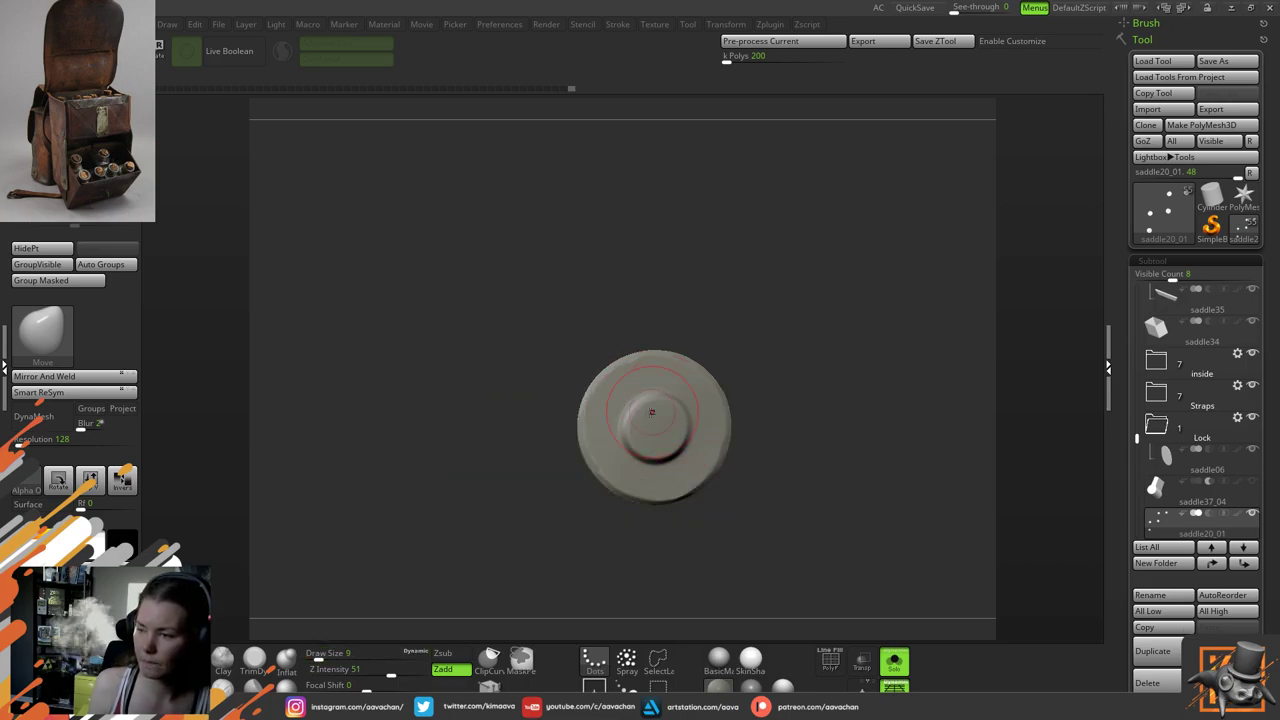
left_click_drag(639, 419, 660, 456)
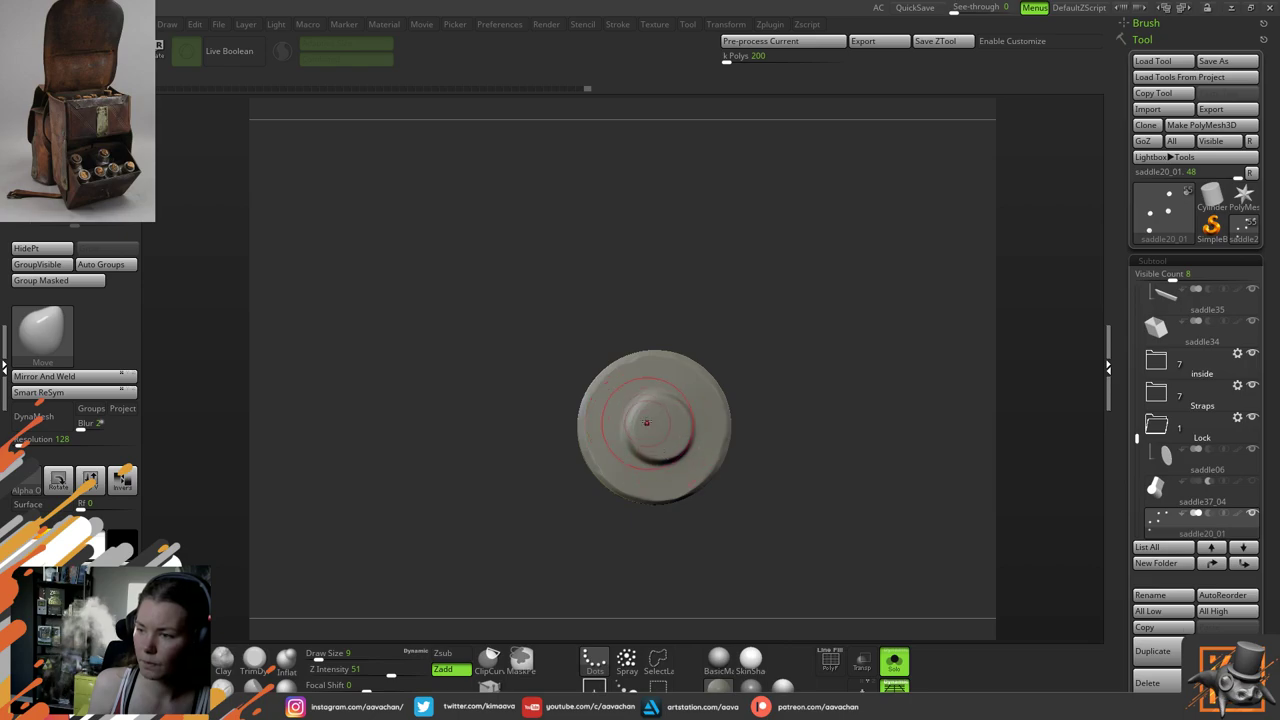
left_click_drag(645, 412, 638, 420)
left_click_drag(815, 360, 811, 360)
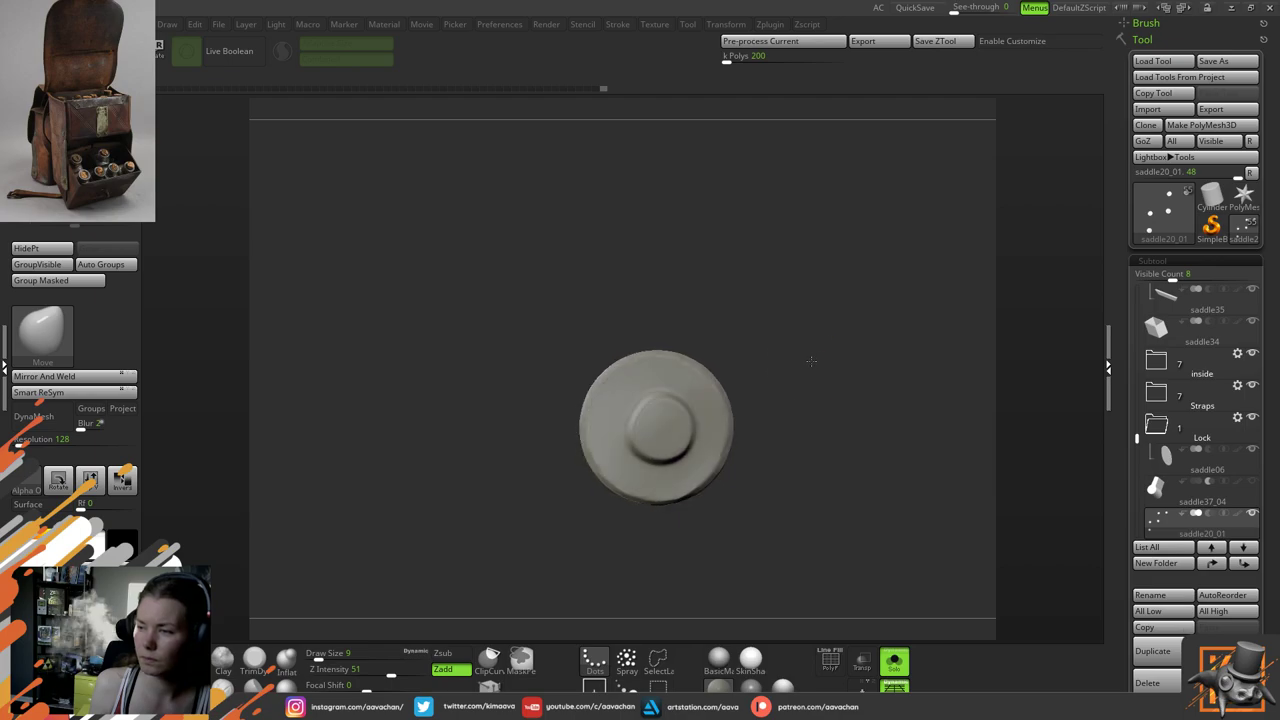
Return to TrimDynamic at draw size 4 and trim irregular wear into the rivet's raised centre and the adjacent outer rim
key("space")
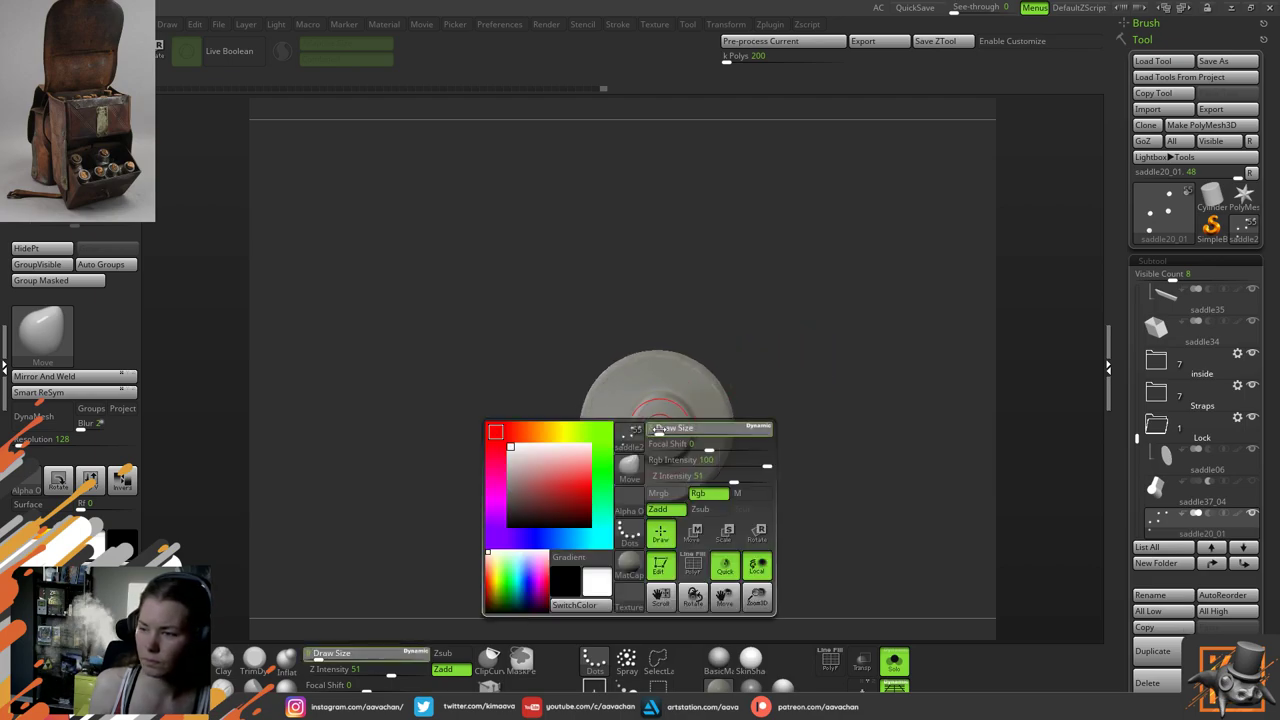
left_click(254, 658)
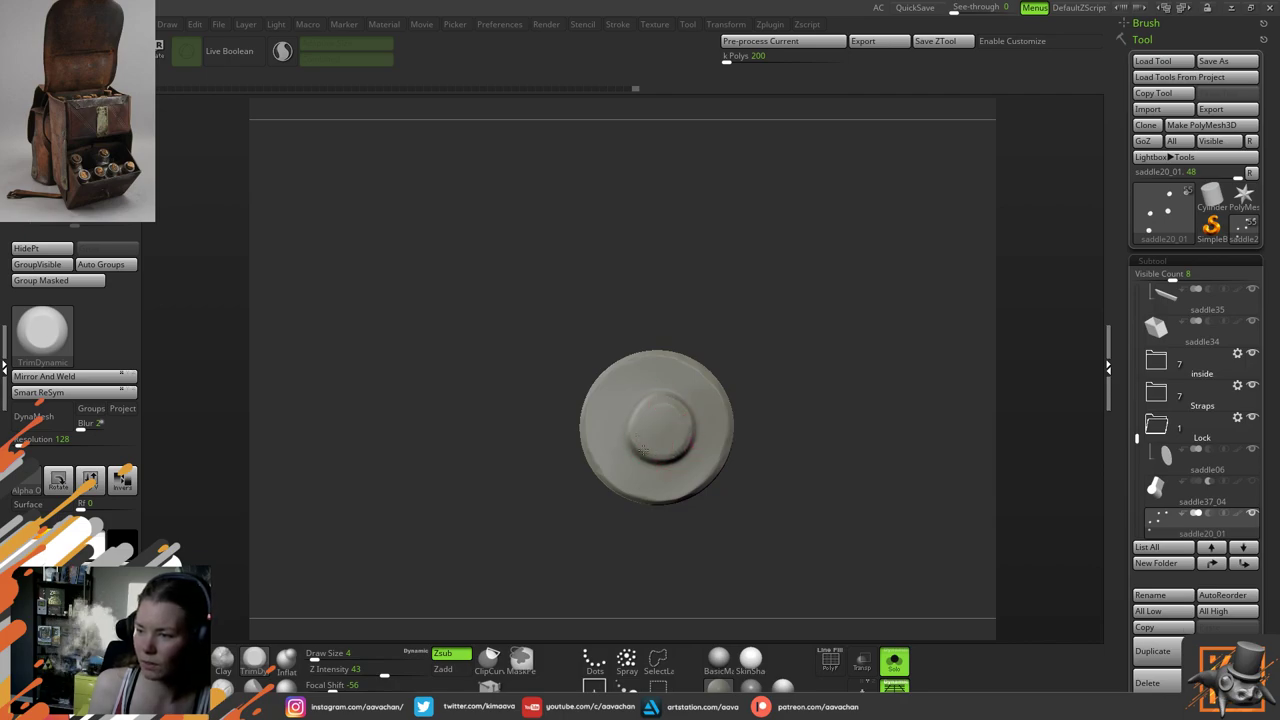
mouse_move(643, 450)
left_mouse_down()
mouse_move(630, 416)
mouse_move(632, 440)
left_mouse_up()
left_click_drag(760, 320, 725, 347)
left_click_drag(641, 414, 627, 424)
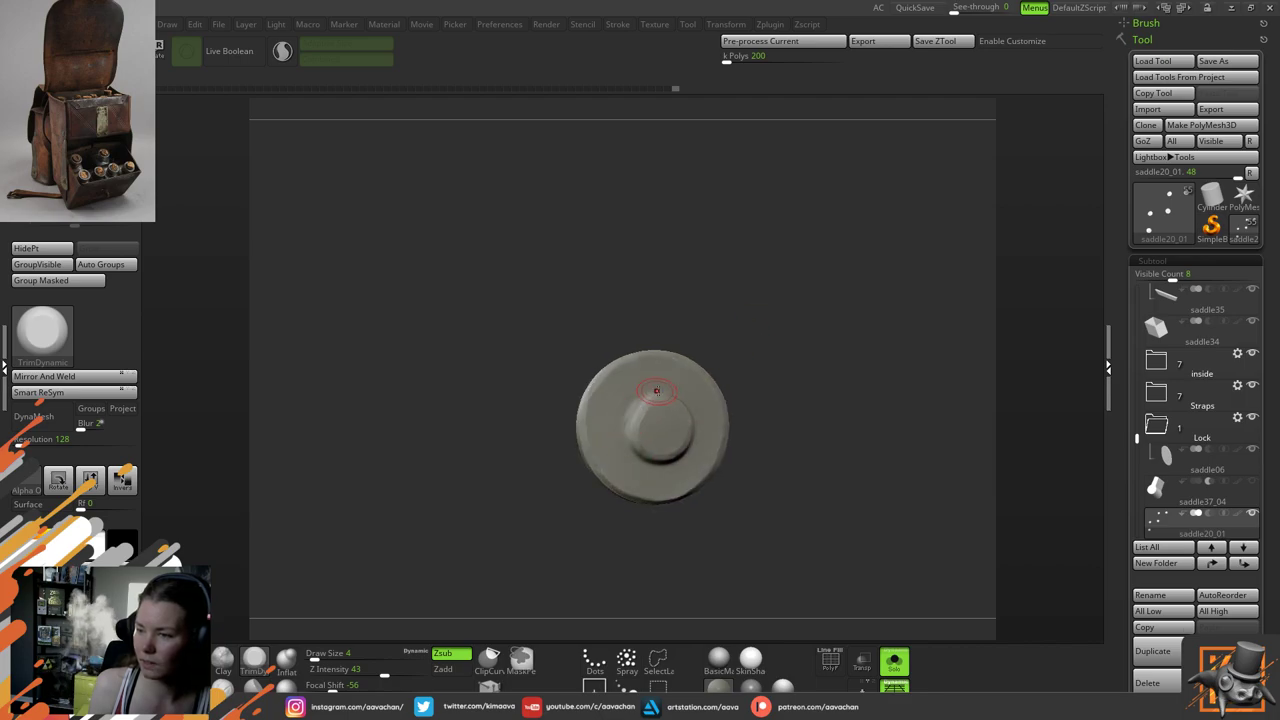
left_click_drag(724, 331, 734, 323)
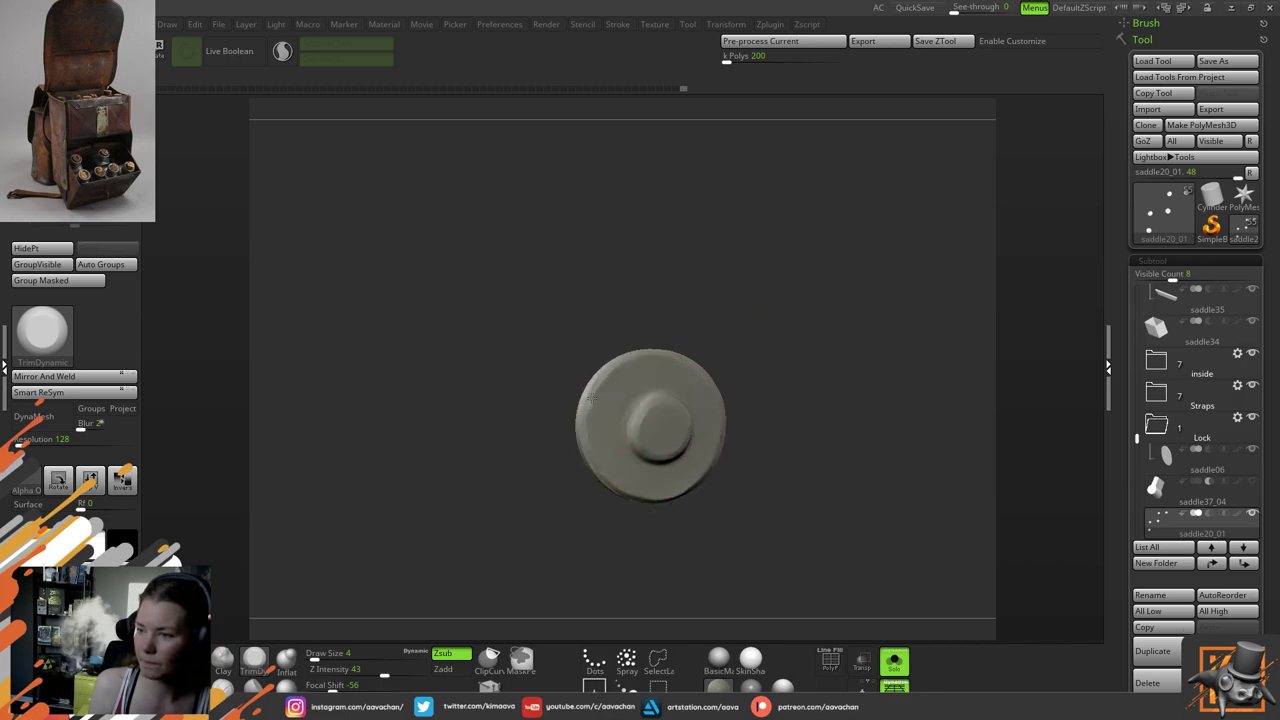
left_click_drag(600, 380, 581, 428)
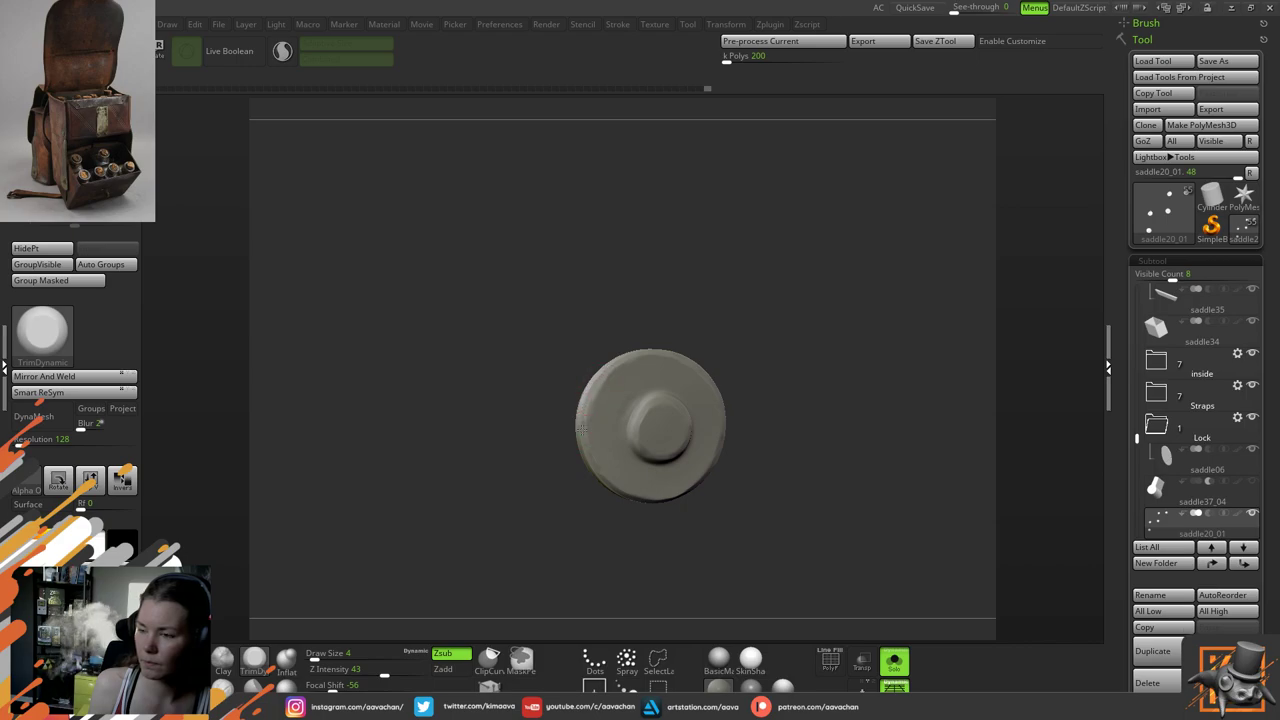
left_click_drag(599, 472, 620, 477)
Leave Solo mode and trim the exposed side of the same rivet's rim where it sits on the strap
left_click(894, 660)
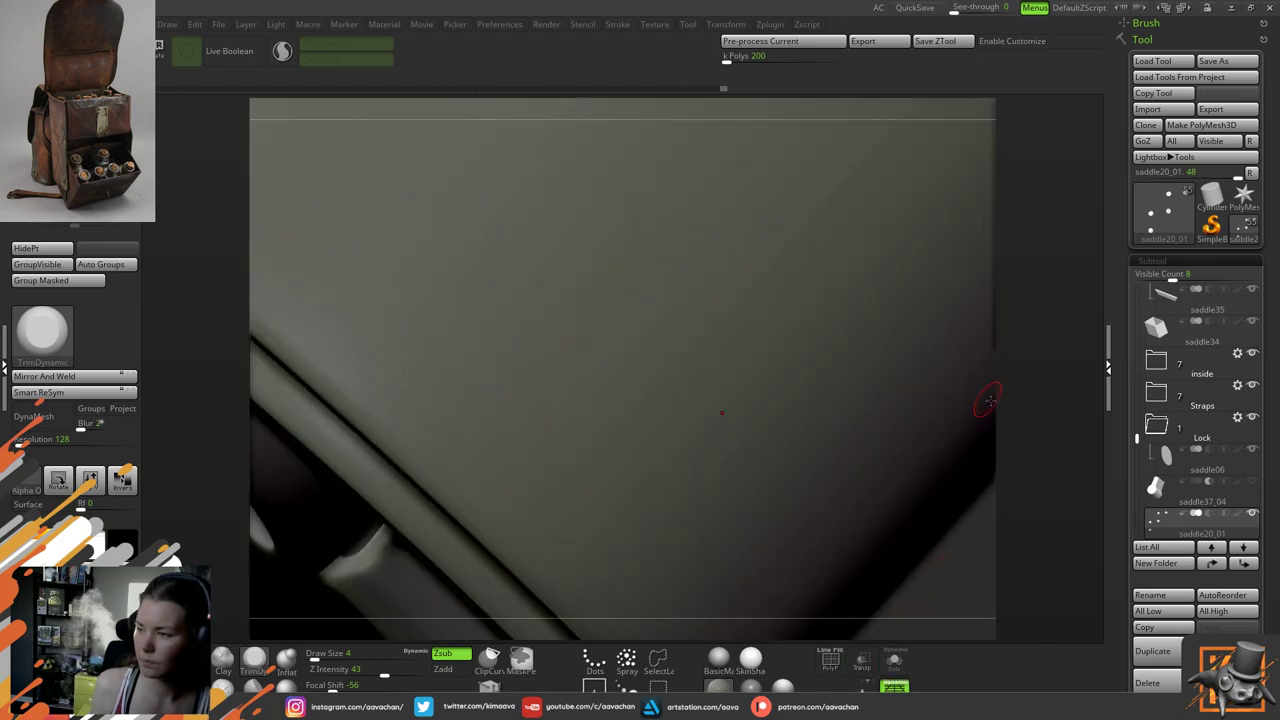
left_click_drag(1058, 430, 1075, 392)
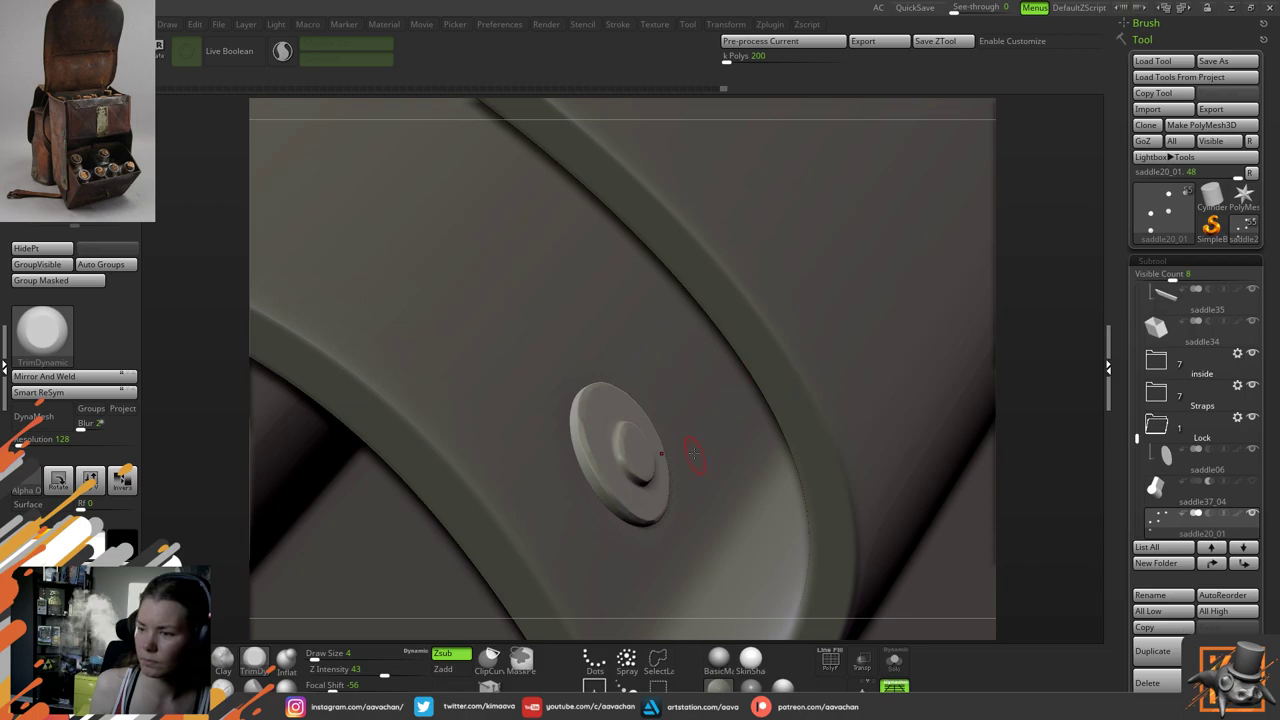
left_click_drag(1005, 421, 962, 425)
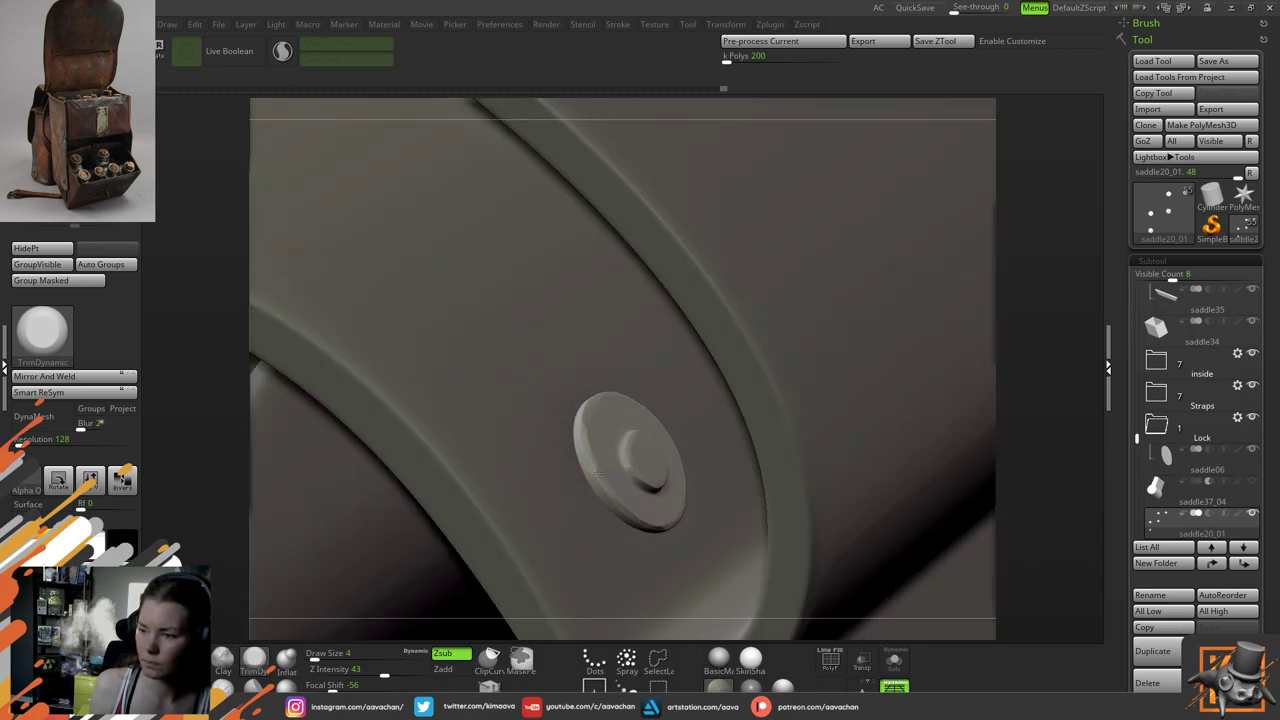
left_click_drag(596, 472, 588, 458)
left_click_drag(582, 404, 590, 452)
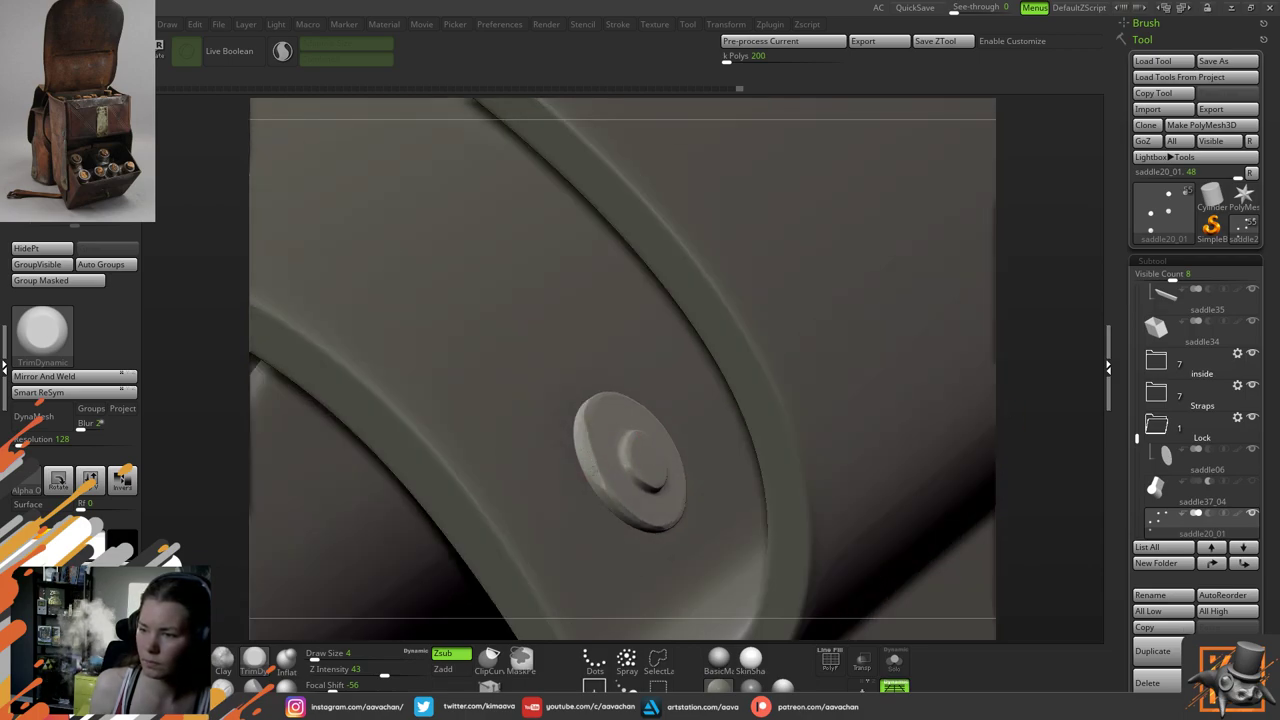
Switch to the Move brush at draw size 11 and push the rivet's rim into a less regular outline
key("b")
key("m")
key("v")
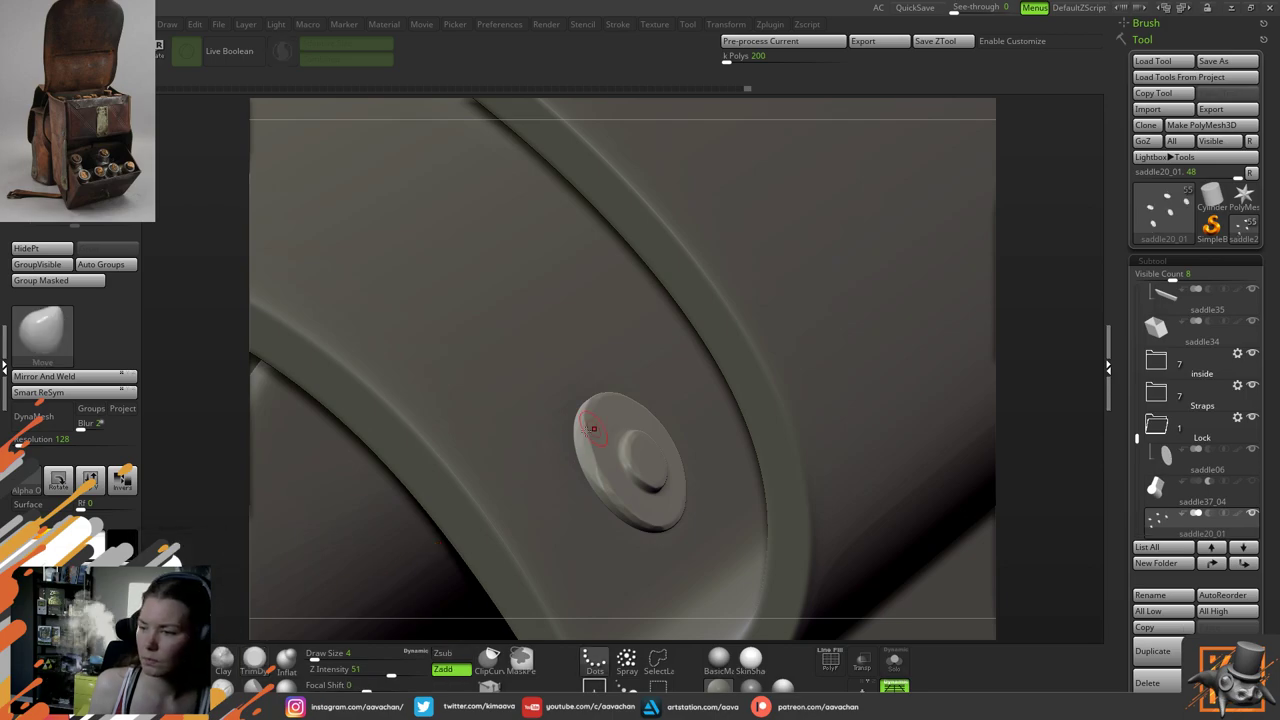
key("space")
left_click_drag(580, 433, 605, 491)
mouse_move(1032, 444)
left_mouse_down()
mouse_move(1056, 416)
mouse_move(727, 488)
left_mouse_up()
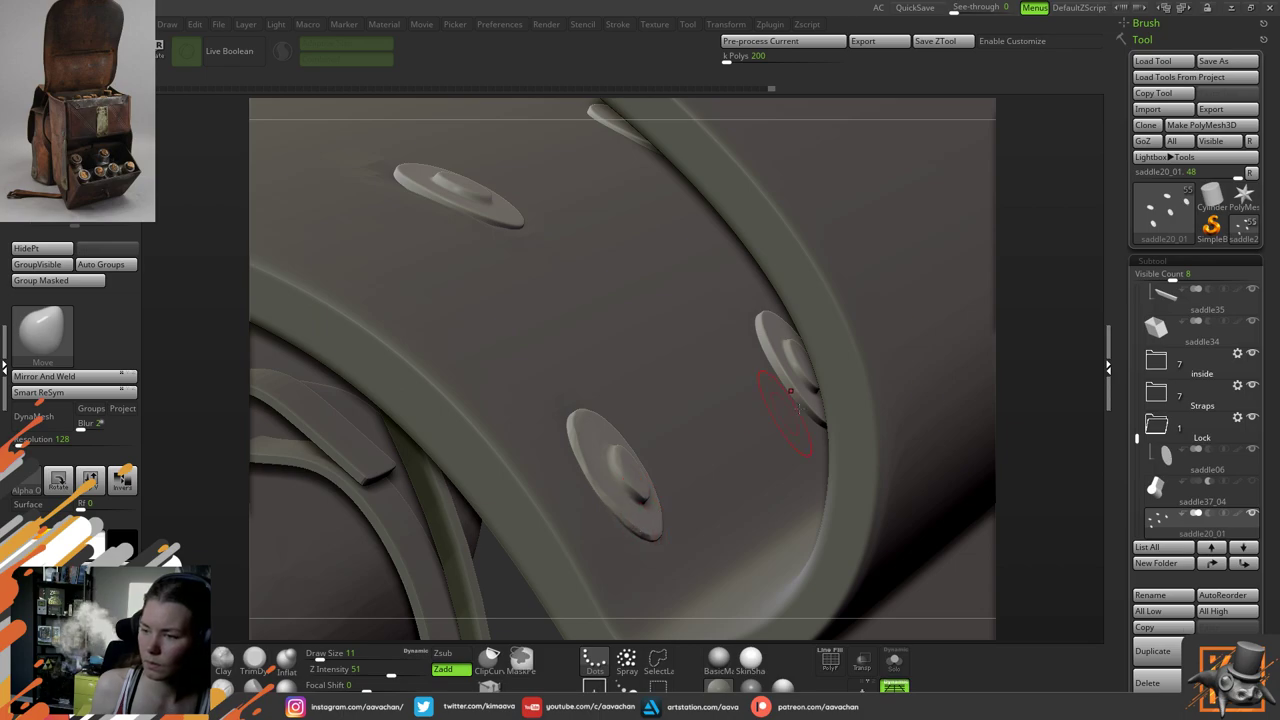
Switch to TrimDynamic at draw size 6 and trim wear into the reshaped rivet's raised centre and rim
left_click(254, 656)
left_click_drag(1018, 394, 937, 410)
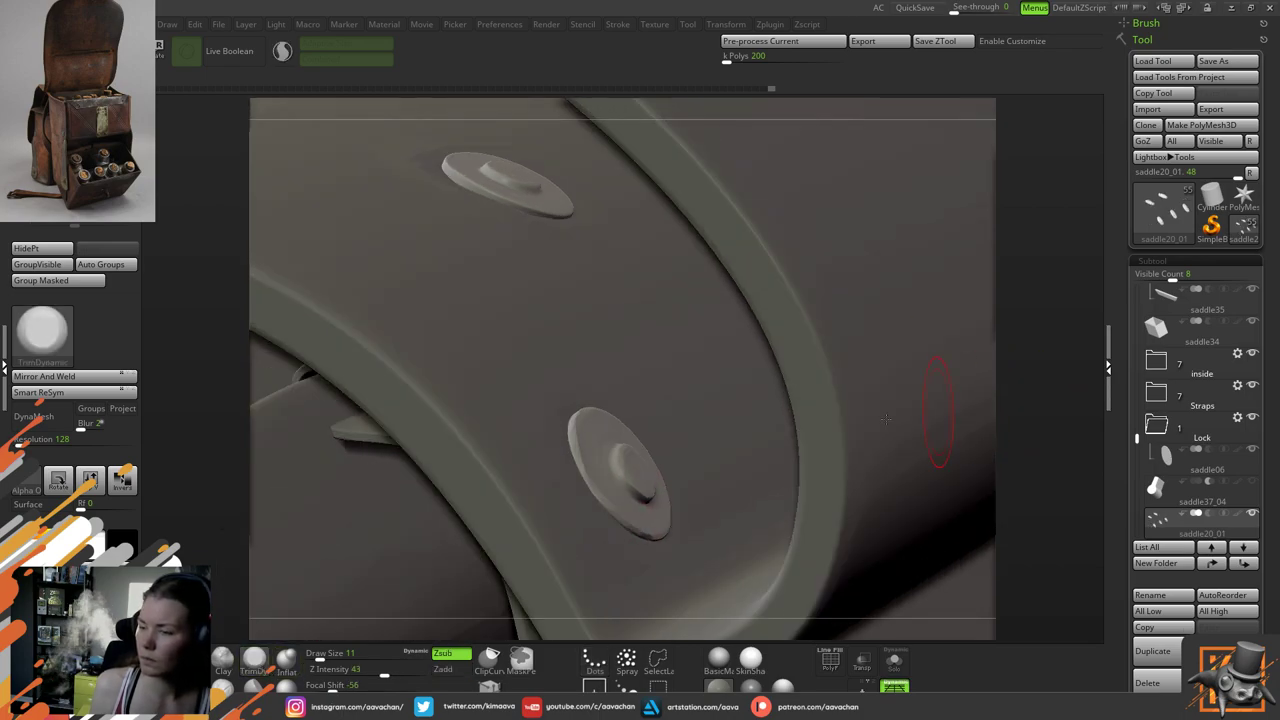
key("space")
left_click_drag(624, 458, 635, 483)
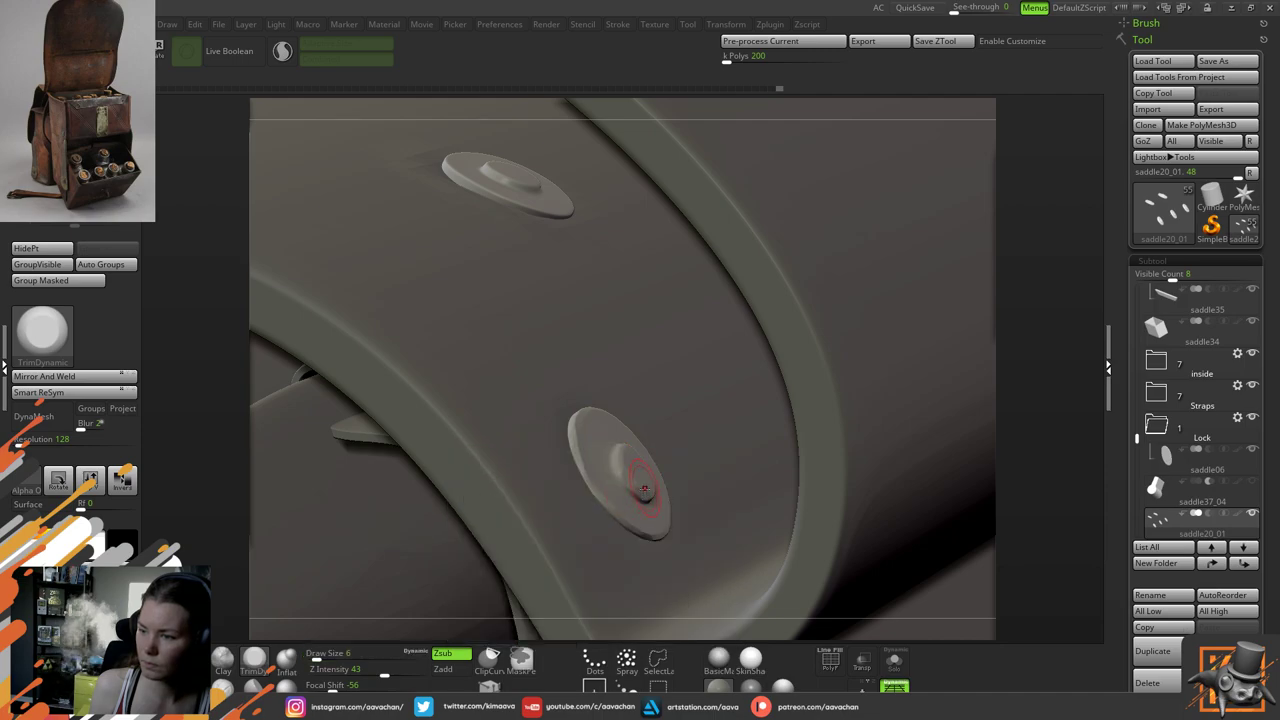
mouse_move(631, 490)
left_mouse_down()
mouse_move(645, 497)
mouse_move(588, 434)
left_mouse_up()
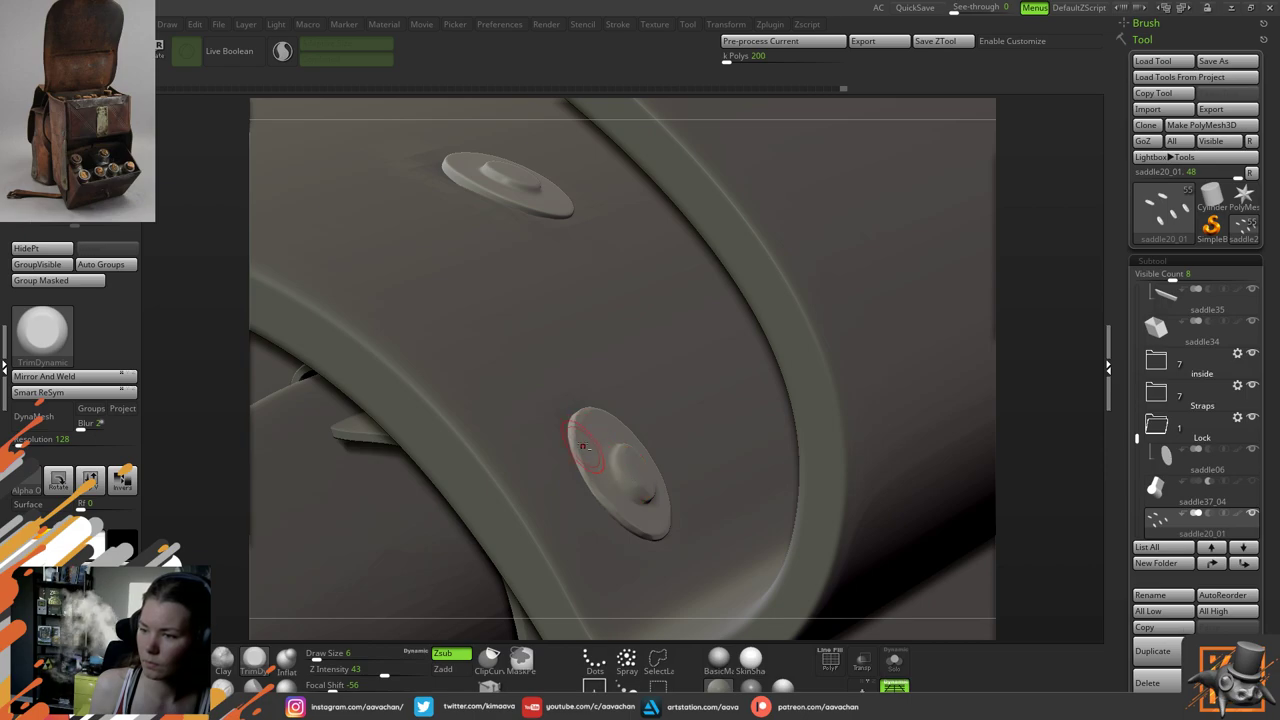
Trim the near edge and raised centre of the next rivet up the strap with TrimDynamic
left_click_drag(1006, 229, 1046, 290)
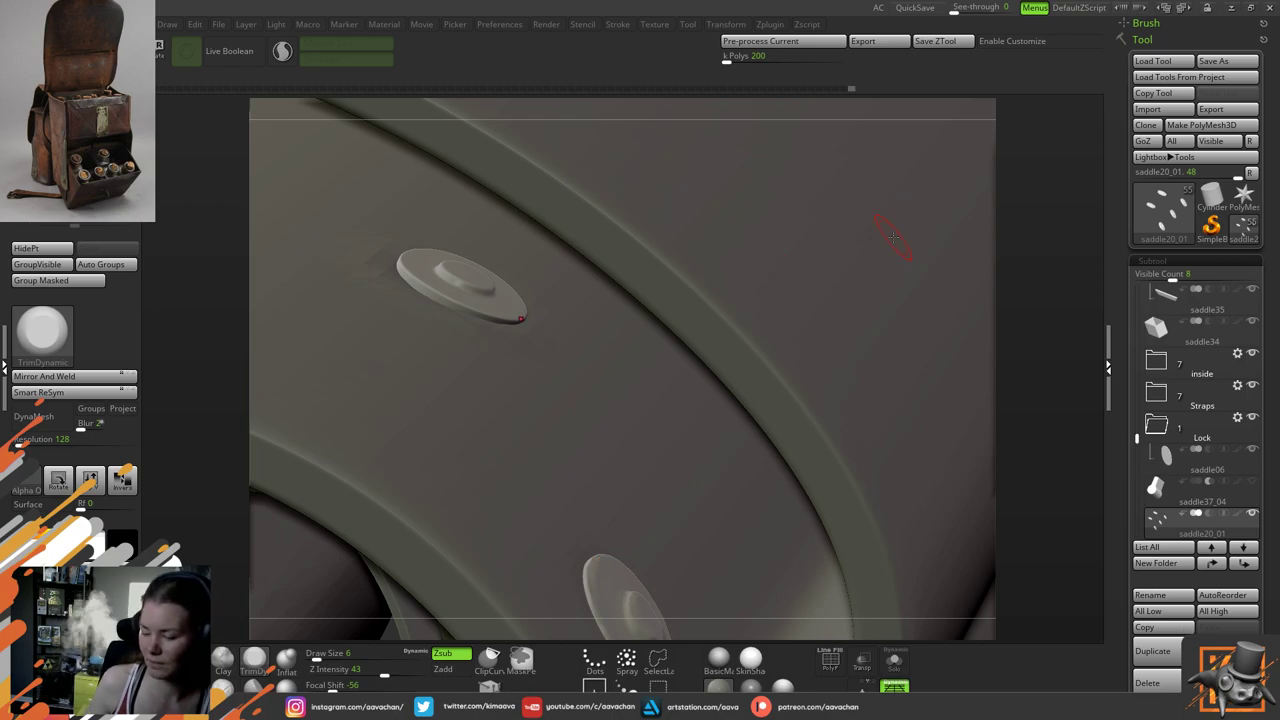
left_click_drag(1006, 202, 995, 285)
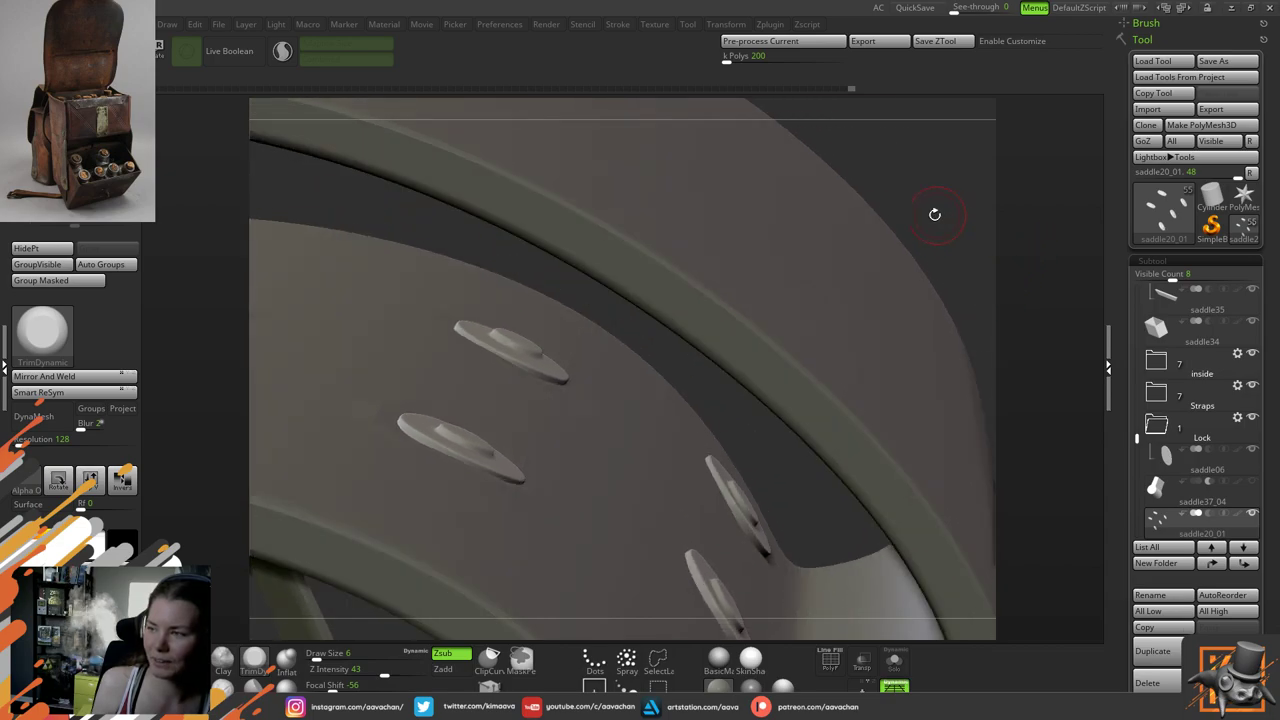
left_click_drag(920, 194, 957, 164)
left_click_drag(620, 381, 603, 386)
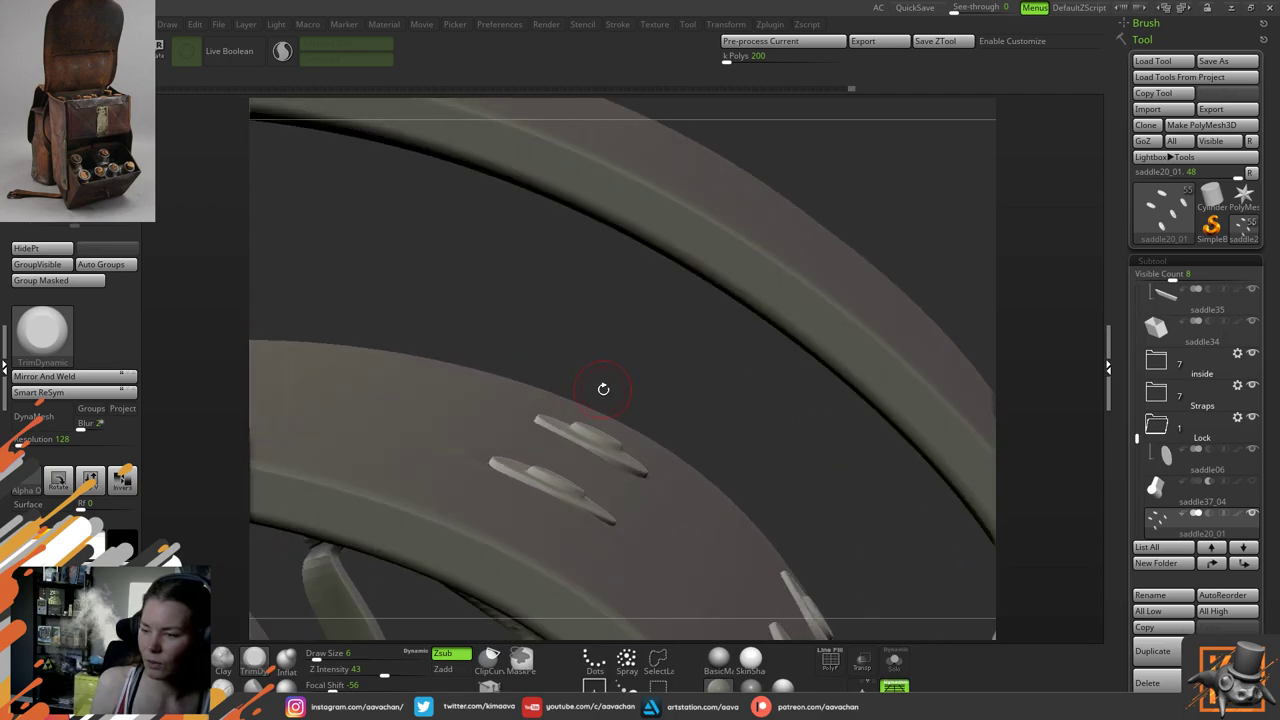
mouse_move(690, 323)
left_mouse_down()
mouse_move(663, 346)
mouse_move(651, 320)
mouse_move(645, 340)
left_mouse_up()
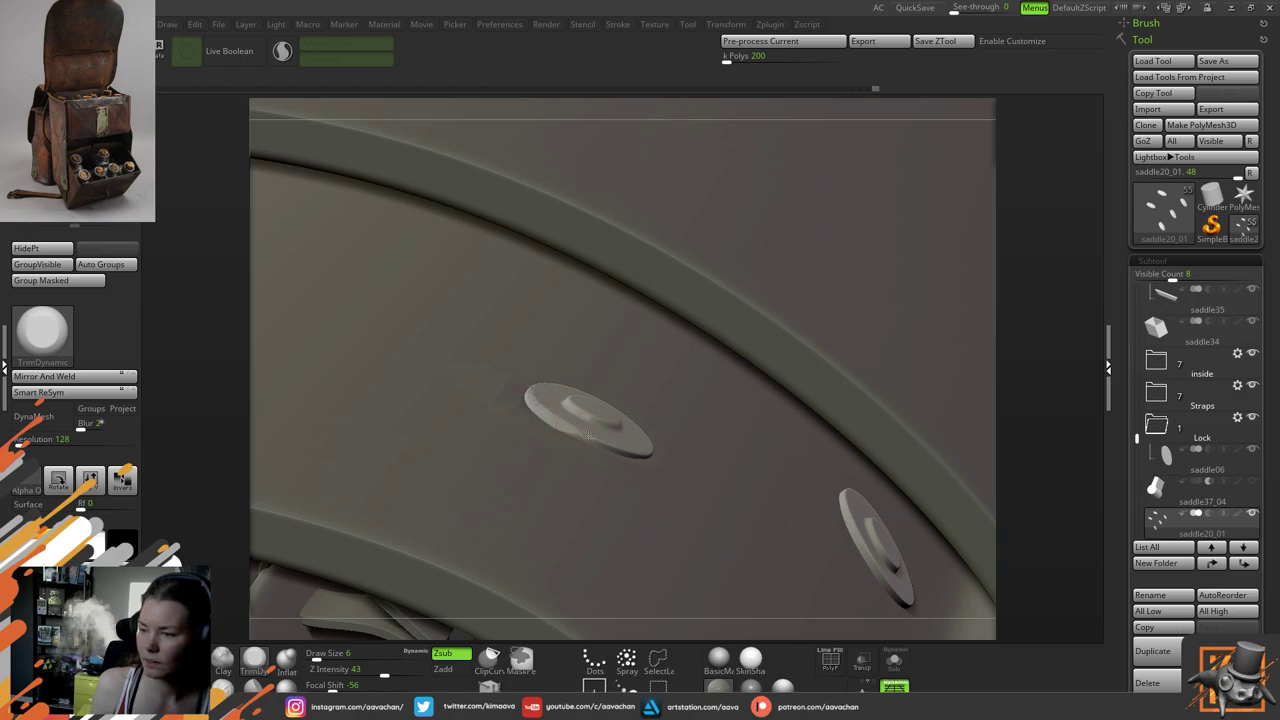
left_click_drag(1049, 315, 639, 435)
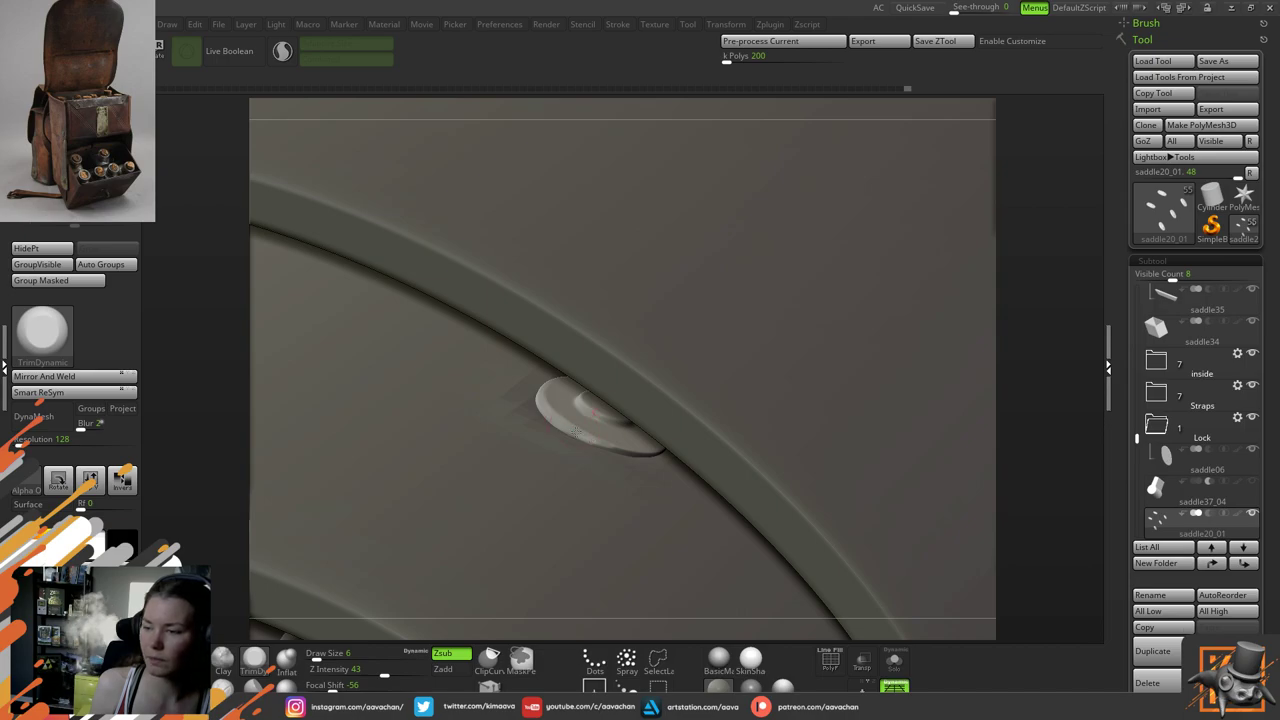
Isolate the rivets in Solo mode and trim uneven facets around the second rivet's outer rim
left_click(894, 662)
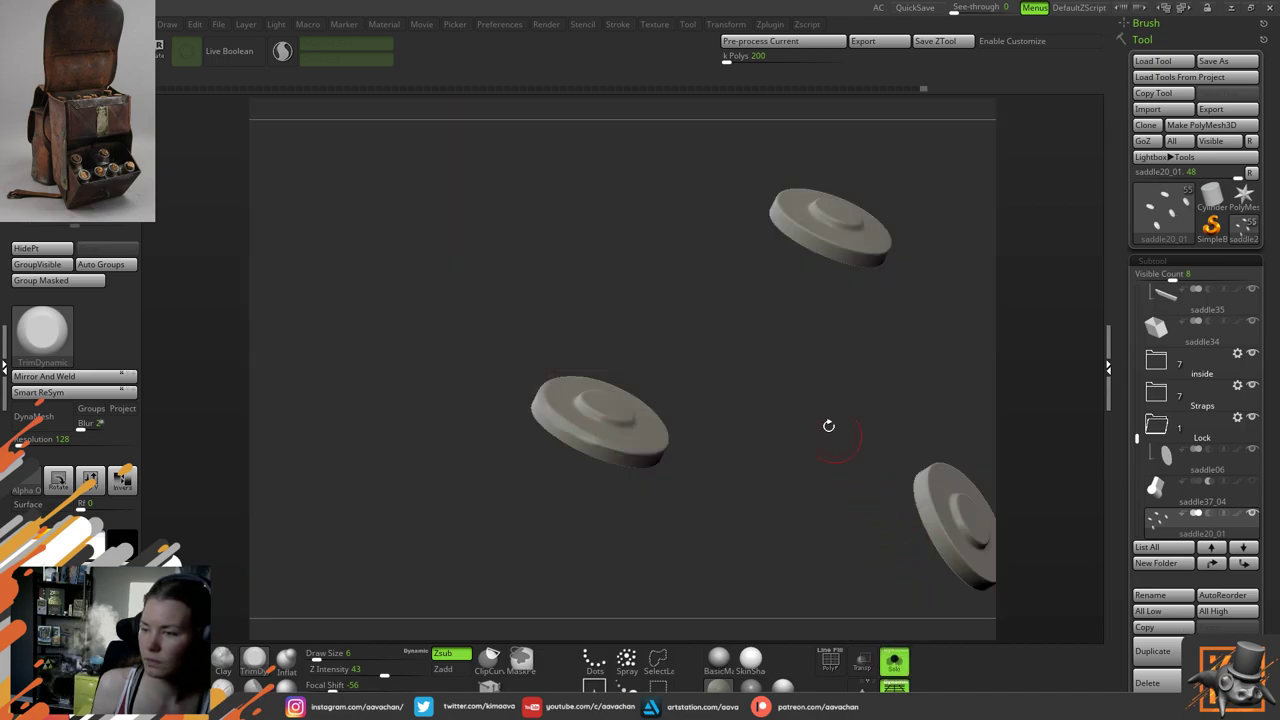
left_click_drag(829, 426, 673, 421)
left_click_drag(735, 319, 692, 380)
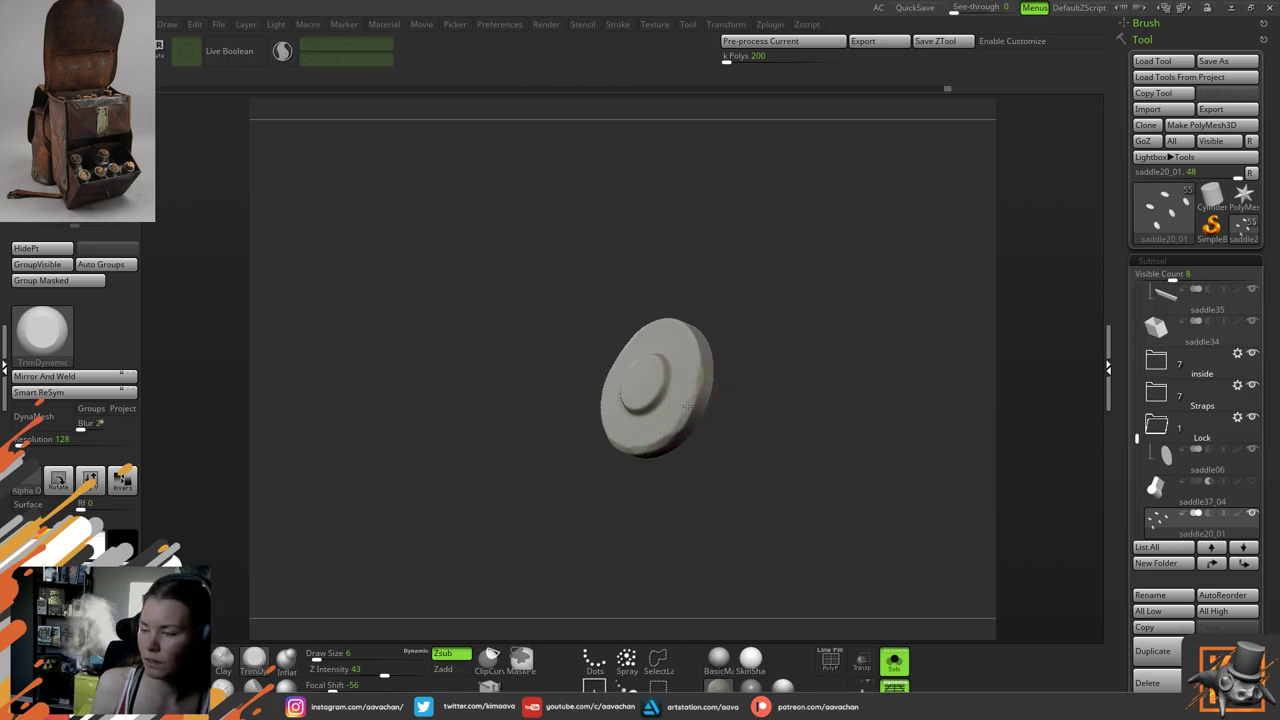
left_click_drag(726, 303, 764, 269)
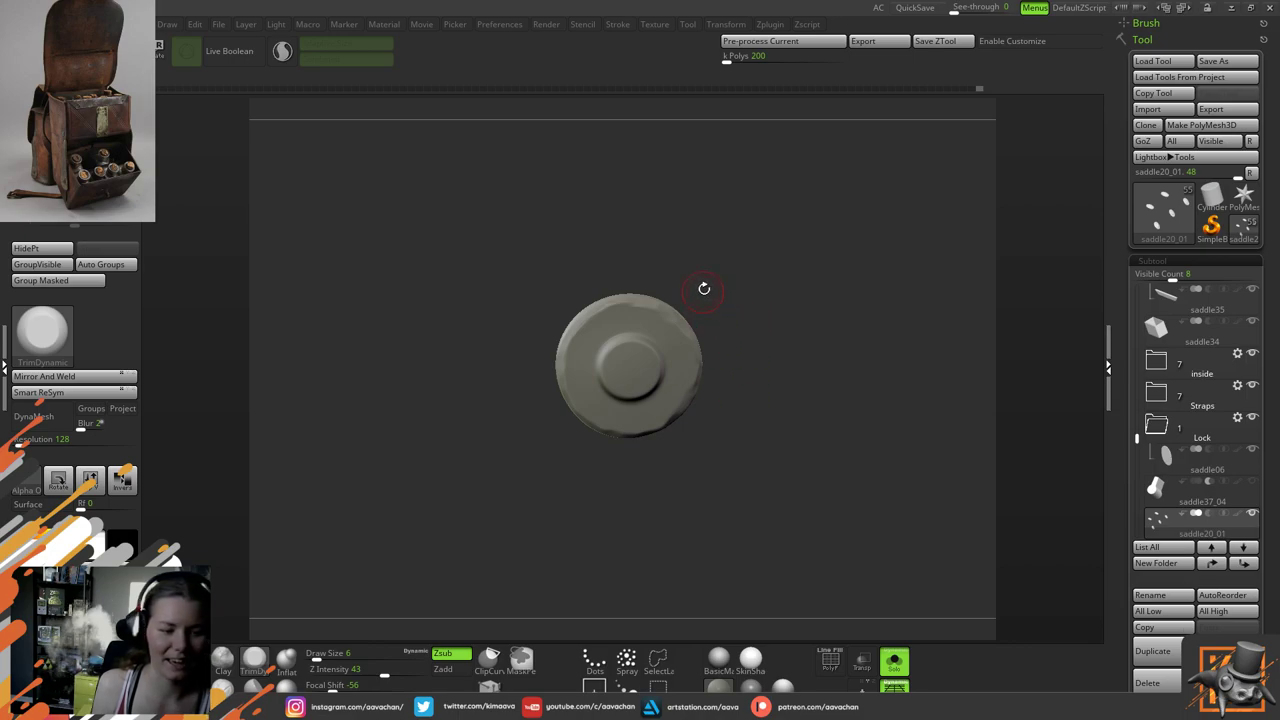
mouse_move(745, 255)
left_mouse_down()
mouse_move(794, 314)
mouse_move(768, 298)
left_mouse_up()
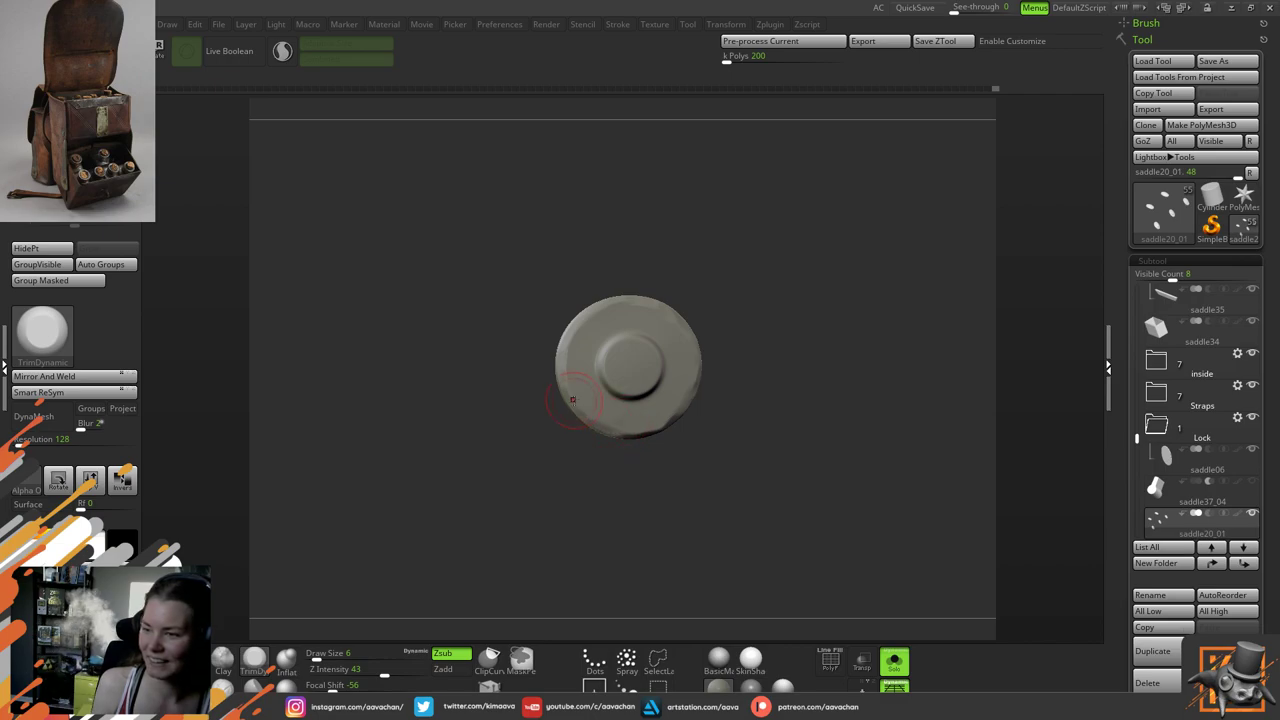
left_click_drag(573, 400, 567, 343)
left_click_drag(707, 337, 714, 320)
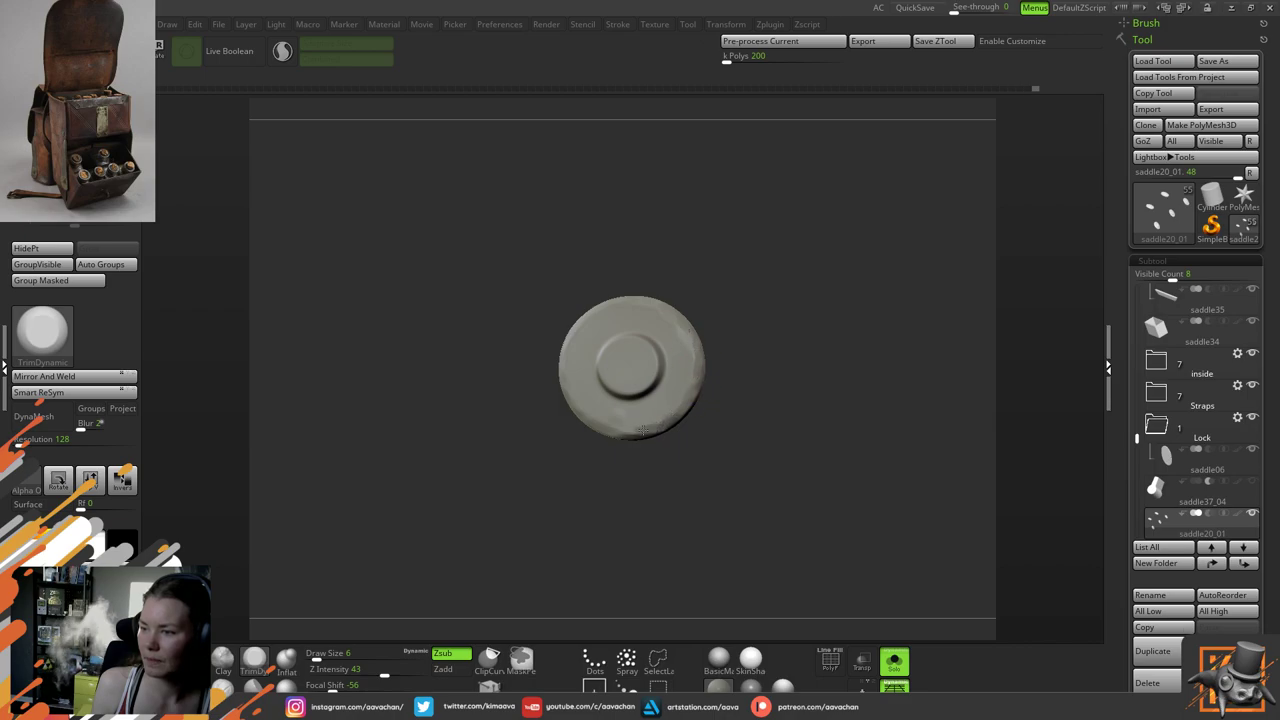
Soften the edges of the second rivet's raised centre with TrimDynamic and touch up its upper rim
left_click_drag(791, 280, 610, 373)
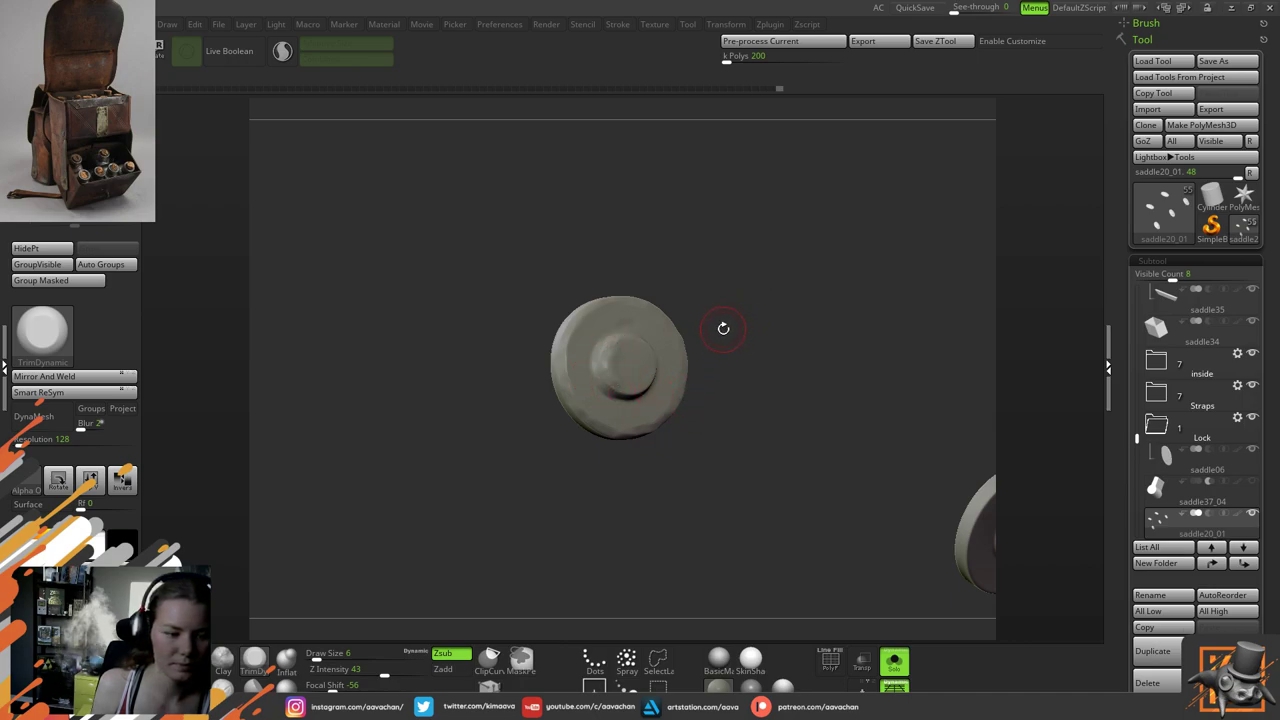
left_click_drag(737, 314, 663, 271)
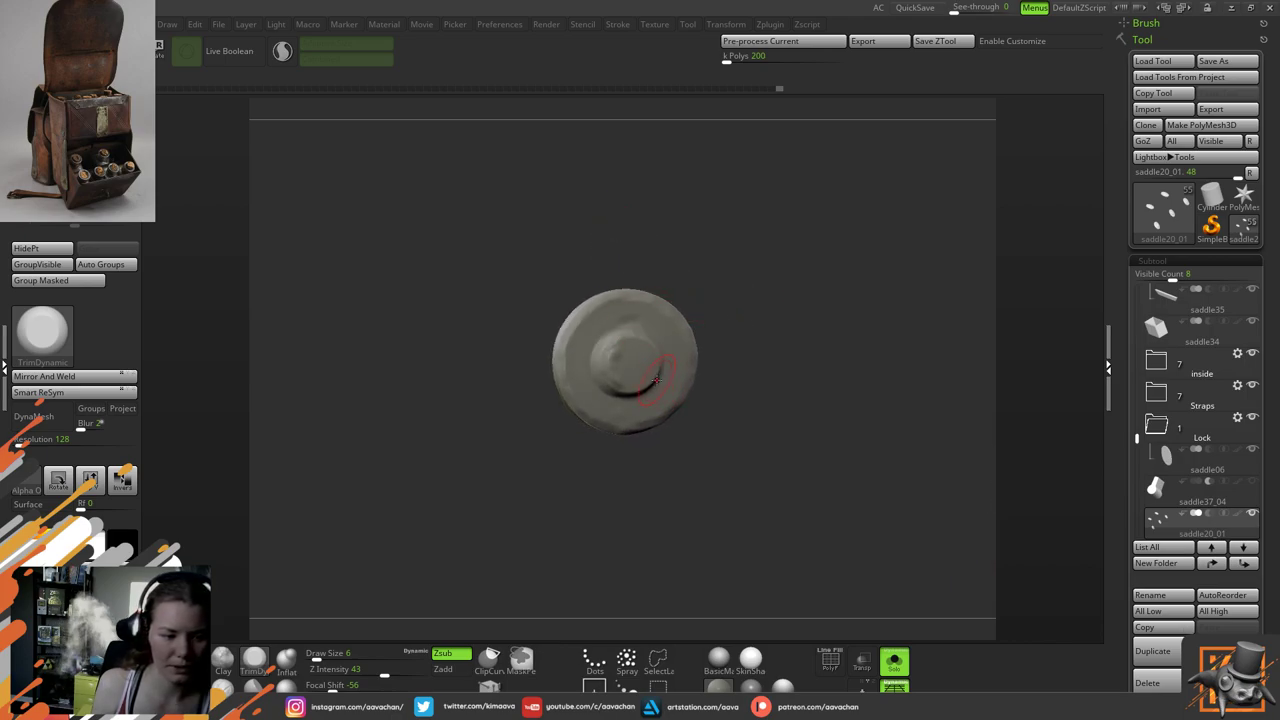
left_click_drag(718, 323, 725, 325)
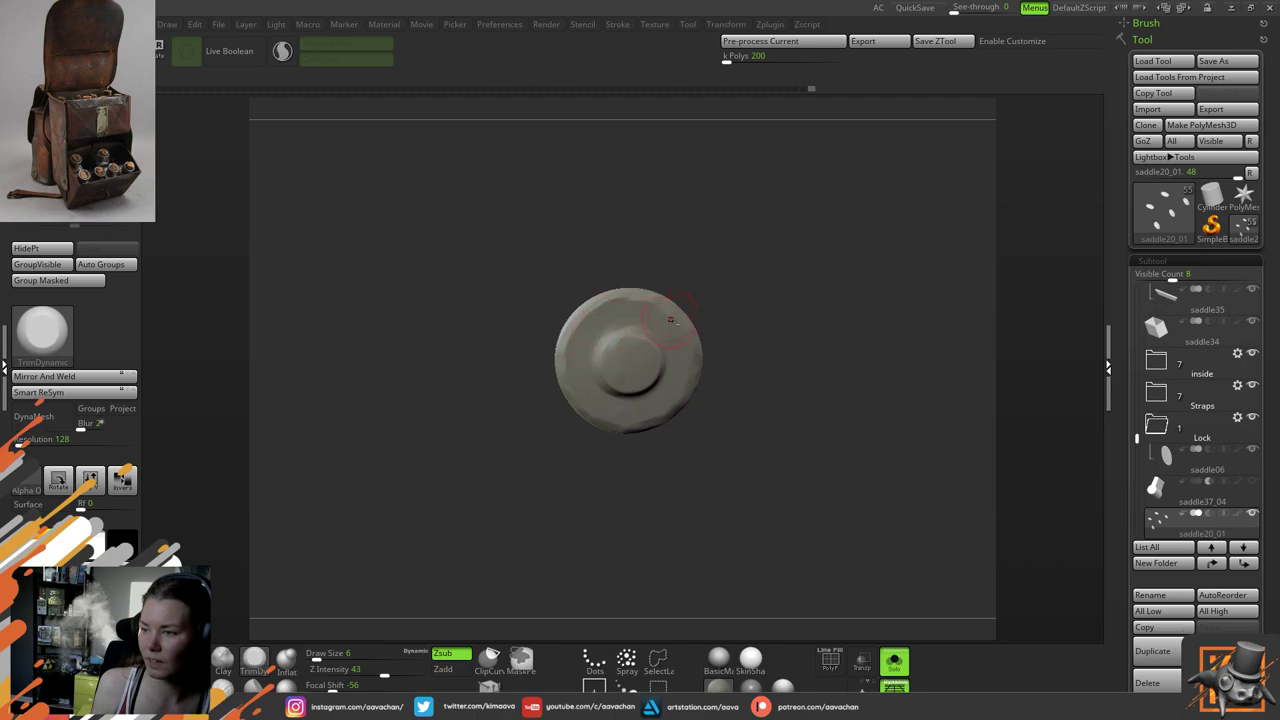
left_click_drag(748, 281, 714, 286)
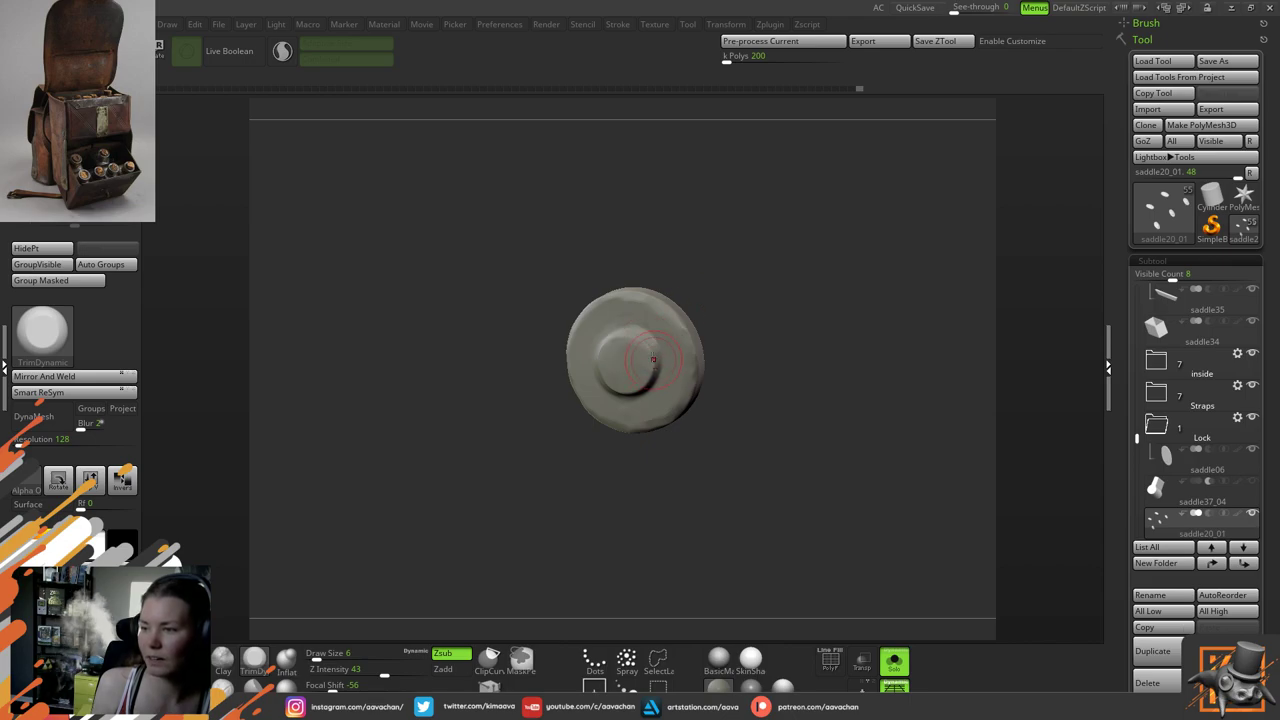
right_click_drag(653, 358, 635, 315)
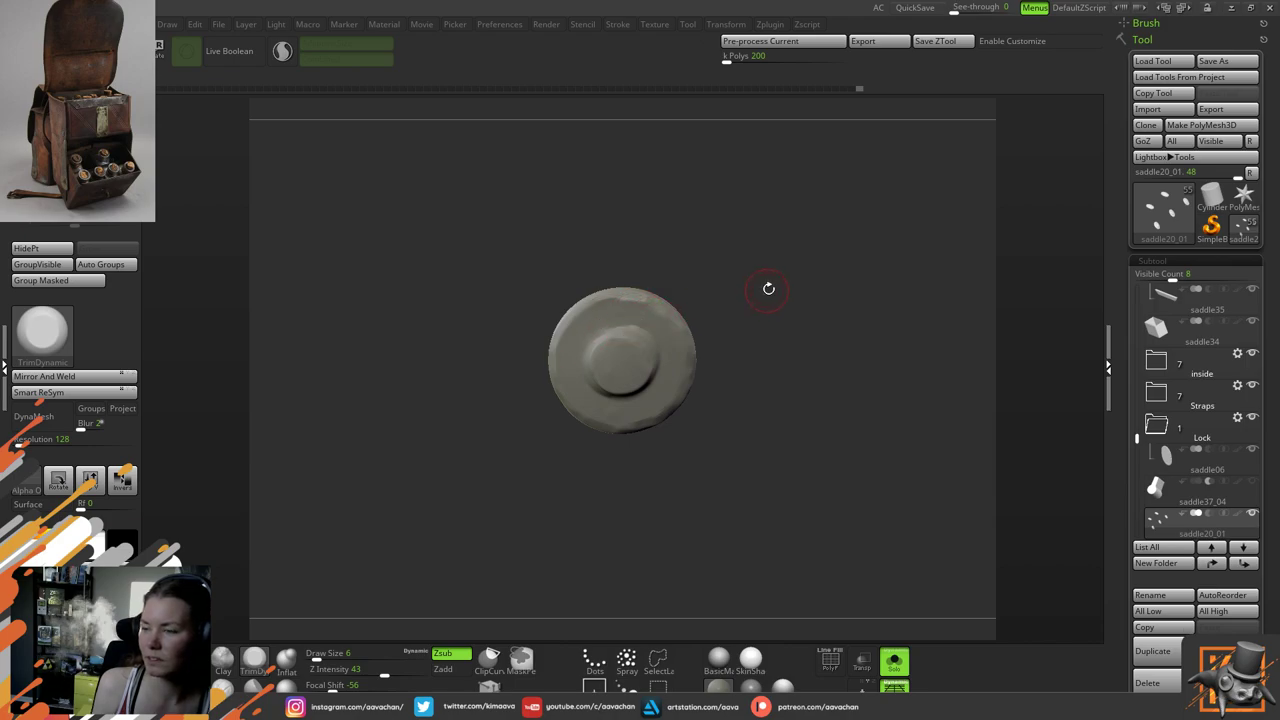
Trim the lower edge of the second rivet's raised centre and the disc face just beneath it
right_click_drag(768, 288, 602, 395)
left_click_drag(639, 386, 634, 394)
left_click_drag(775, 332, 788, 356)
left_click_drag(614, 407, 630, 399)
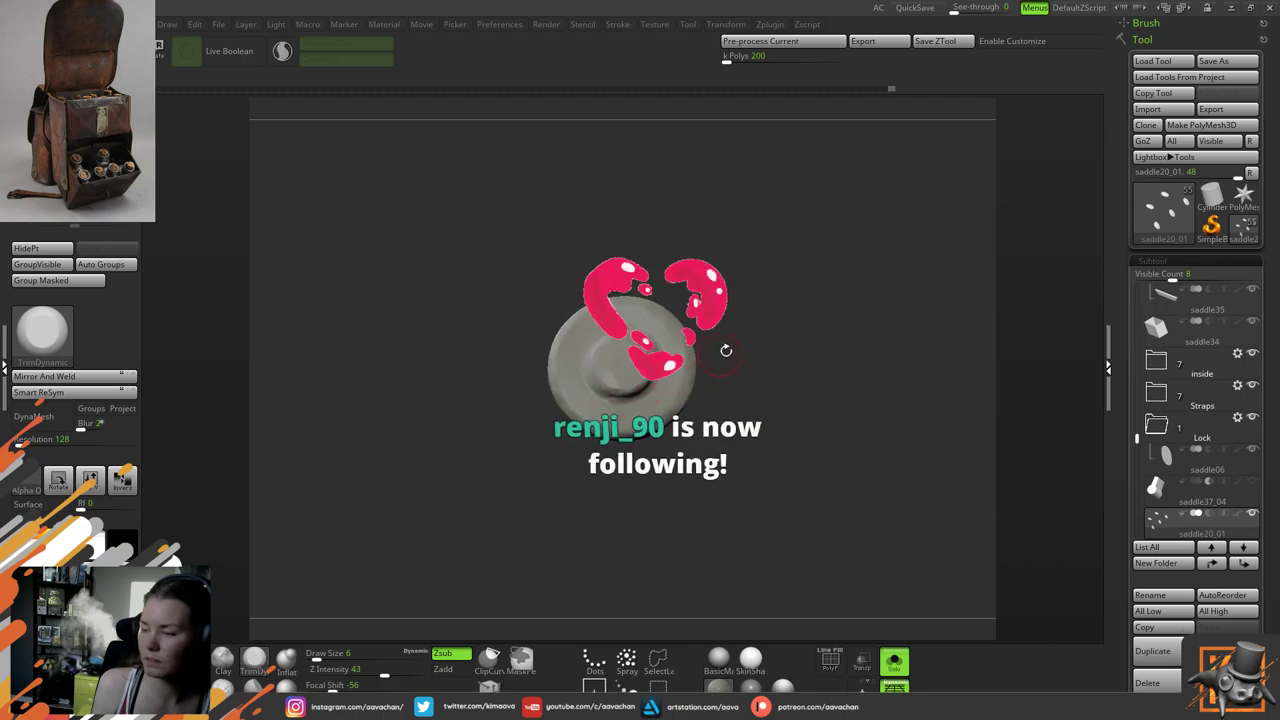
left_click_drag(726, 349, 733, 397)
Leave Solo mode and examine the worn rivets in place on the strap from several angles
left_click(894, 661)
mouse_move(1068, 312)
left_mouse_down()
mouse_move(1054, 352)
mouse_move(1080, 290)
left_mouse_up()
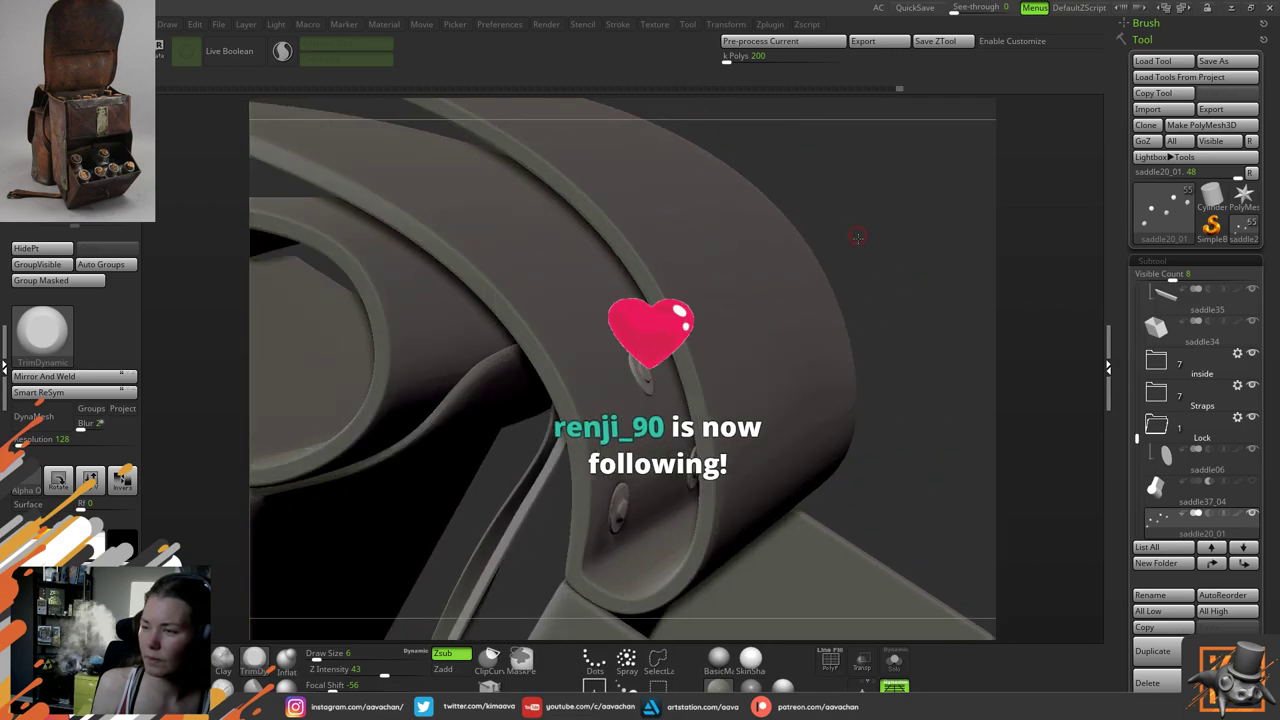
left_click_drag(857, 237, 932, 310, "alt")
right_click_drag(1037, 309, 1004, 248)
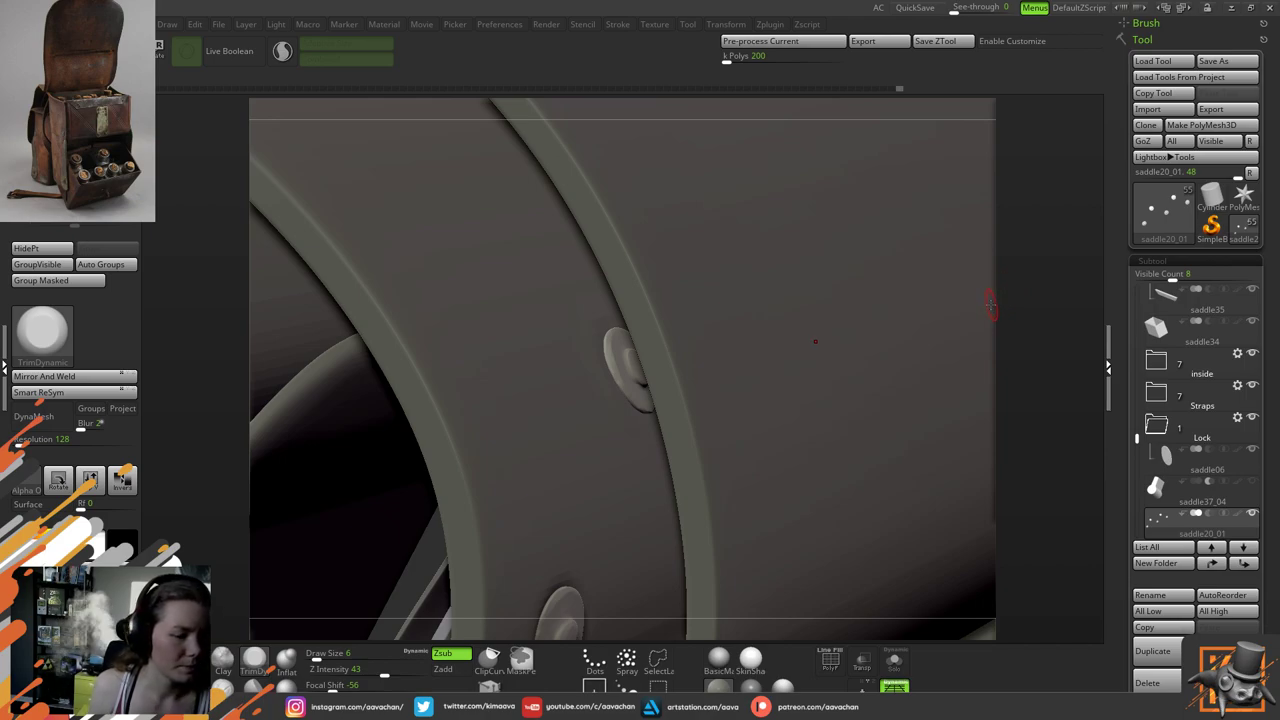
right_click_drag(990, 320, 623, 498)
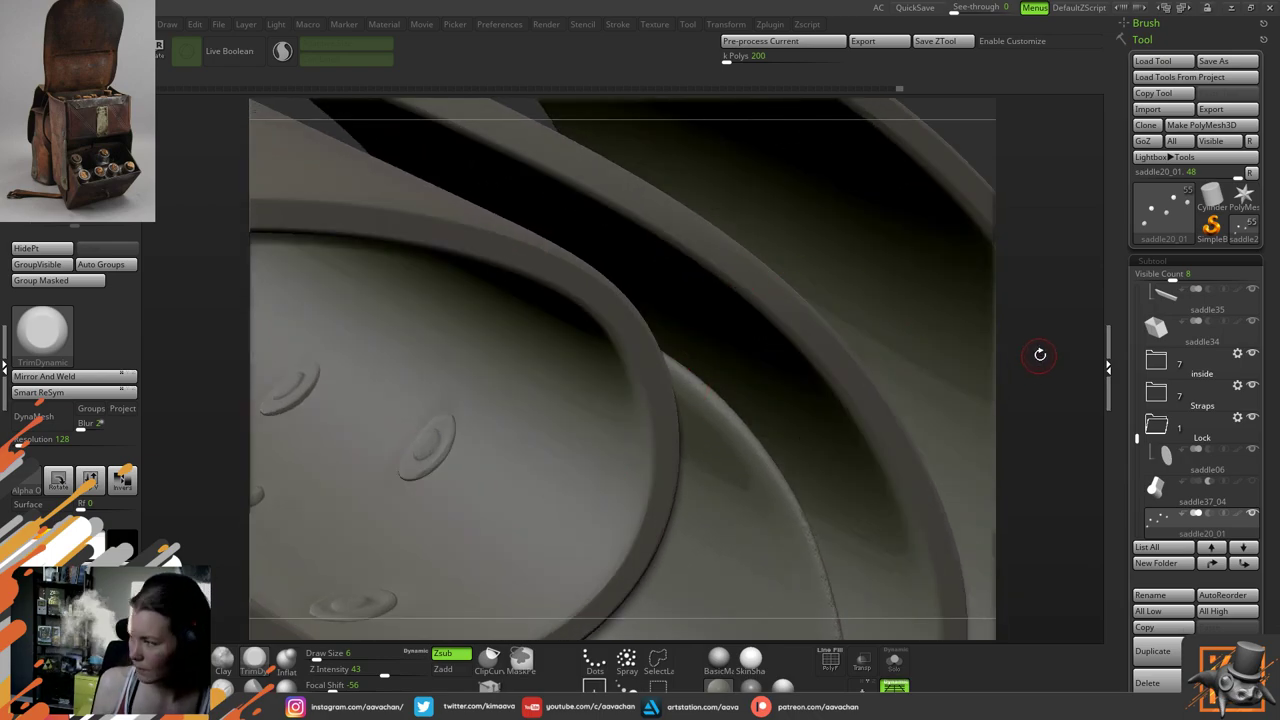
mouse_move(1049, 346)
right_mouse_down()
mouse_move(1063, 343)
mouse_move(1060, 354)
mouse_move(1015, 349)
mouse_move(1037, 342)
right_mouse_up()
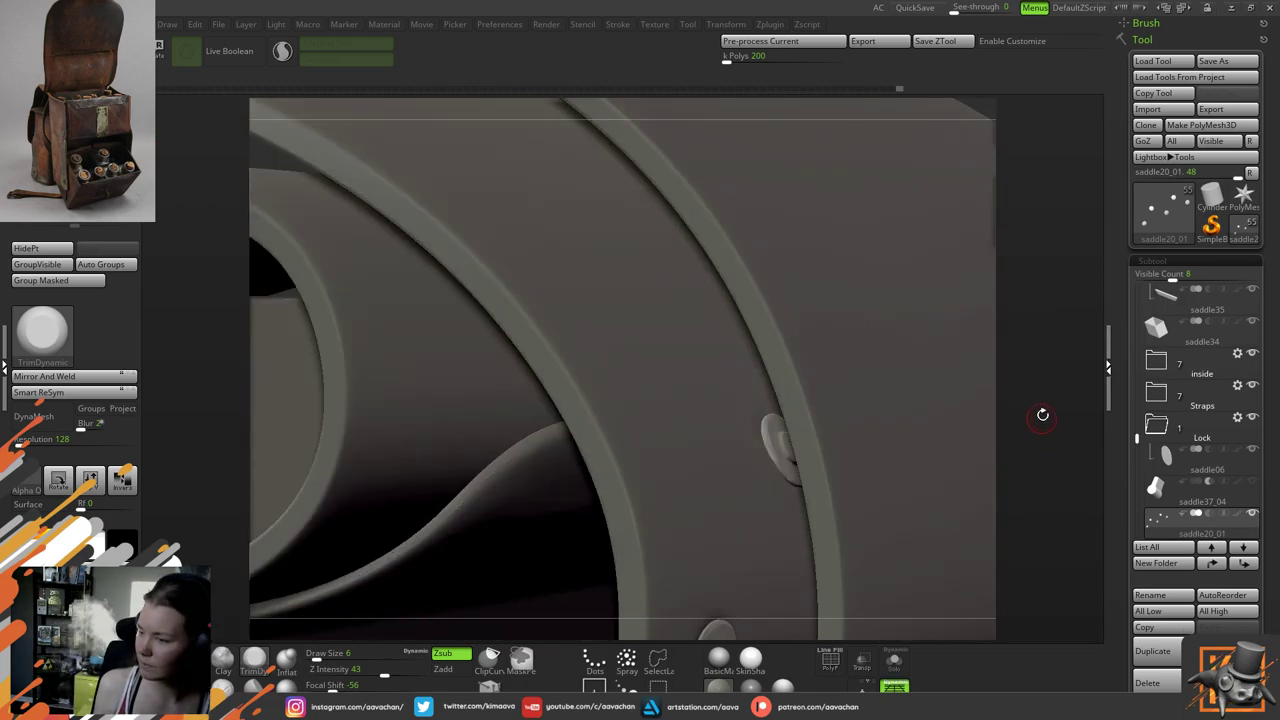
mouse_move(1040, 417)
right_mouse_down()
mouse_move(1011, 331)
mouse_move(1024, 338)
mouse_move(743, 310)
right_mouse_up()
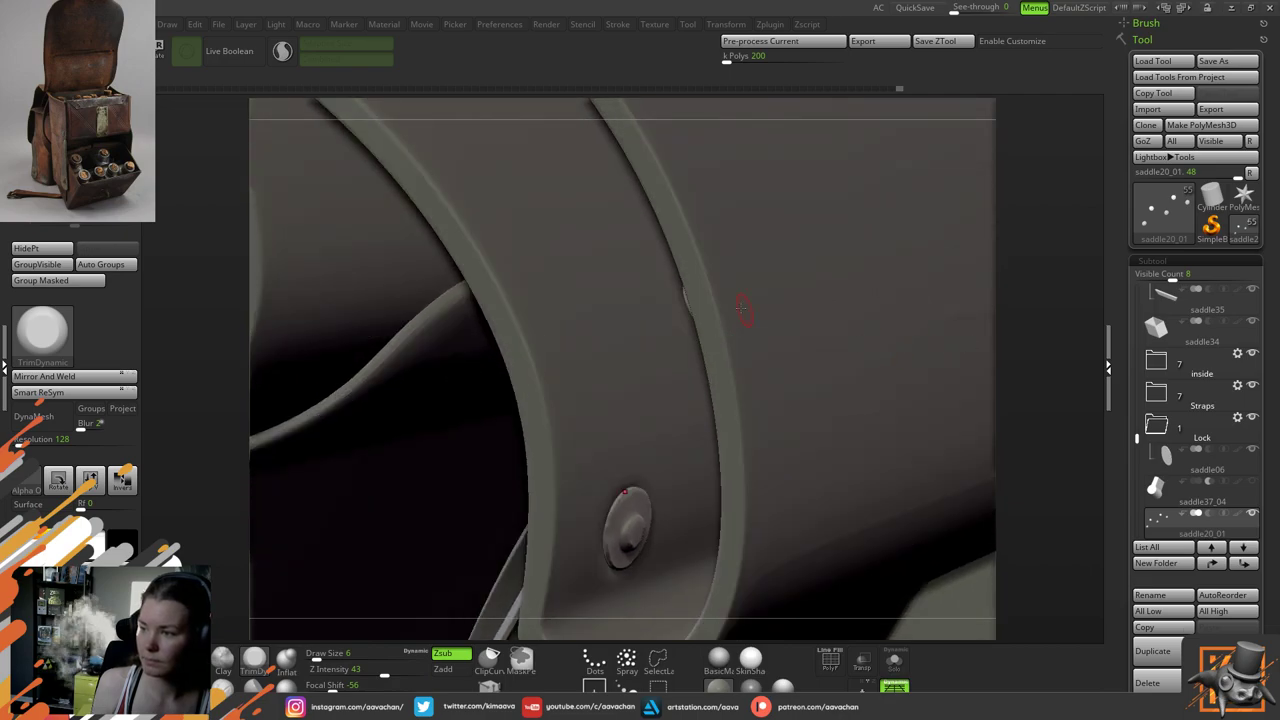
Isolate the rivets in Solo mode and build uneven clay around a worn rivet's raised centre with the Clay brush at size 4
right_click_drag(942, 304, 975, 309)
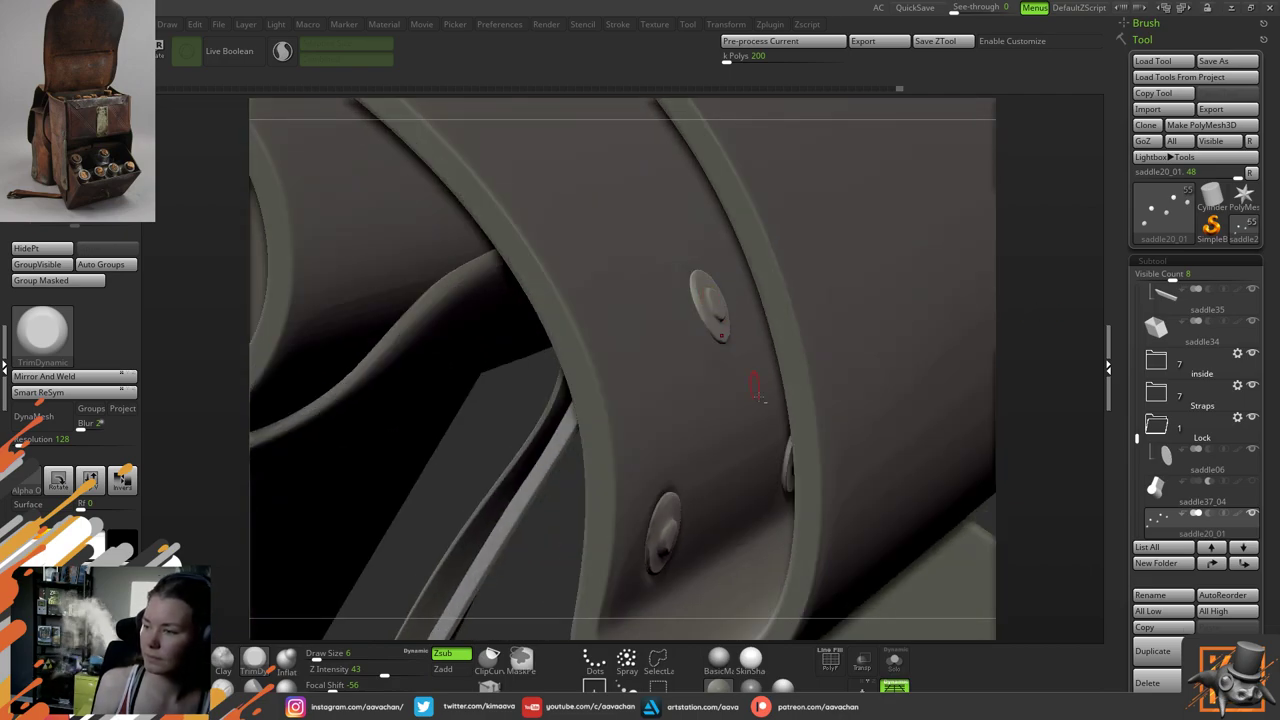
left_click(894, 660)
right_click_drag(917, 414, 687, 531)
right_click_drag(363, 505, 400, 510)
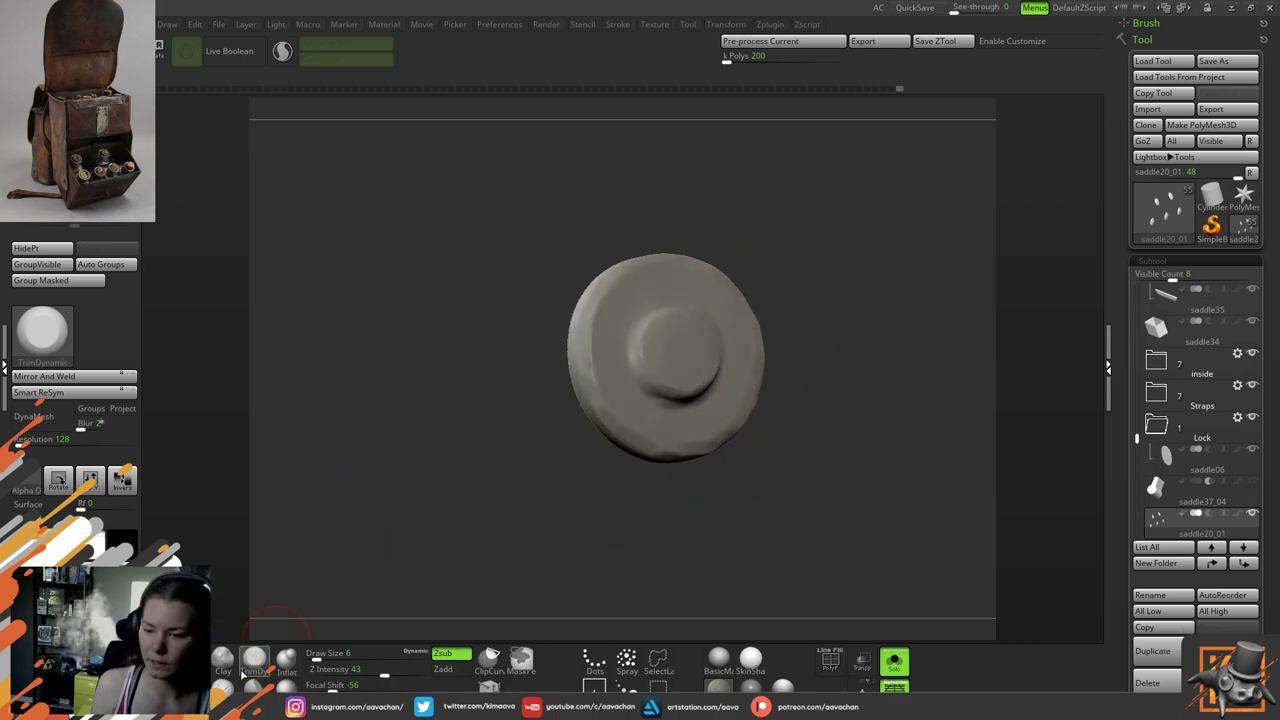
left_click(226, 662)
key("space")
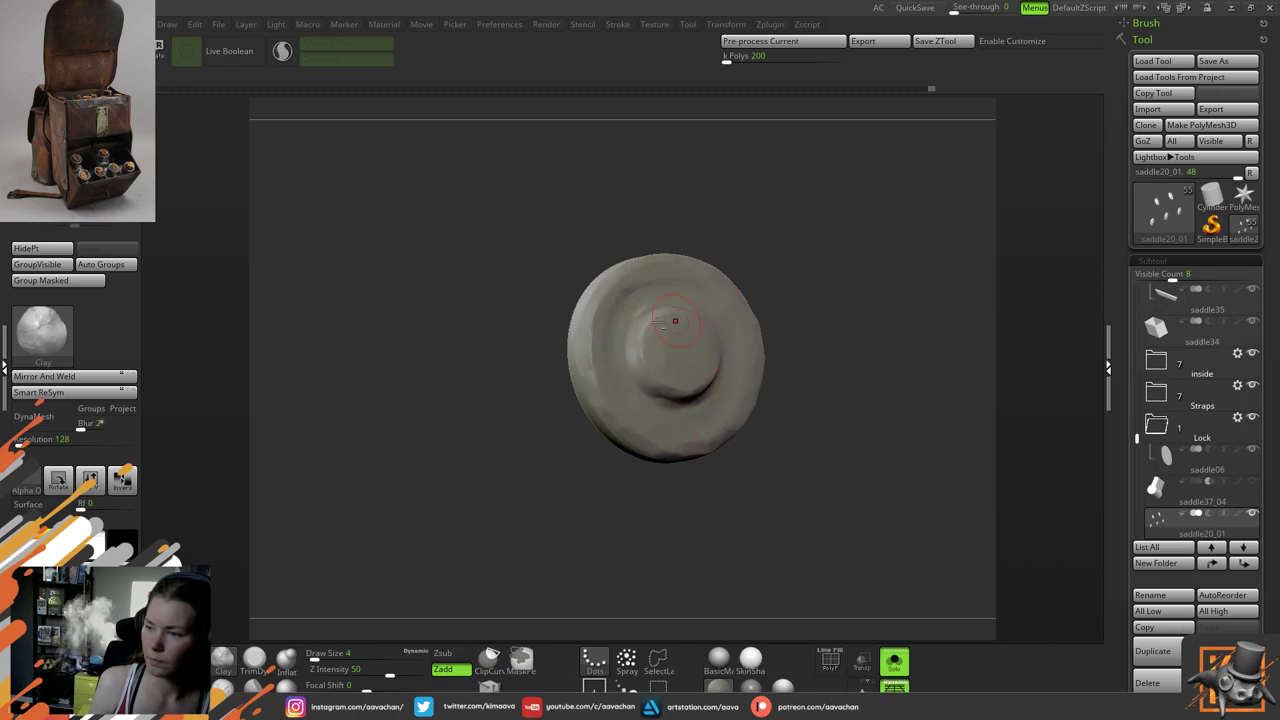
mouse_move(610, 330)
left_mouse_down("shift")
mouse_move(680, 281)
mouse_move(621, 360)
mouse_move(744, 354)
left_mouse_up("shift")
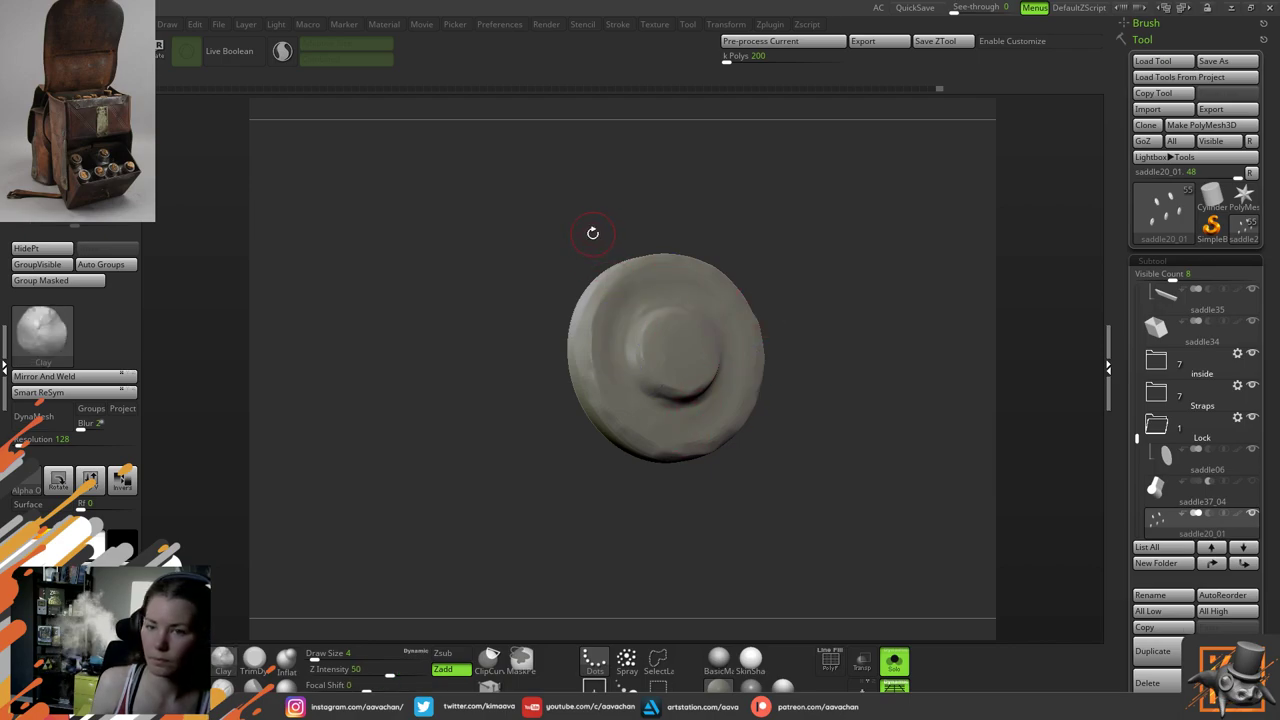
Smooth the clay on the rivet's disc face and undo the last stroke across its raised centre
left_click_drag(777, 226, 690, 283)
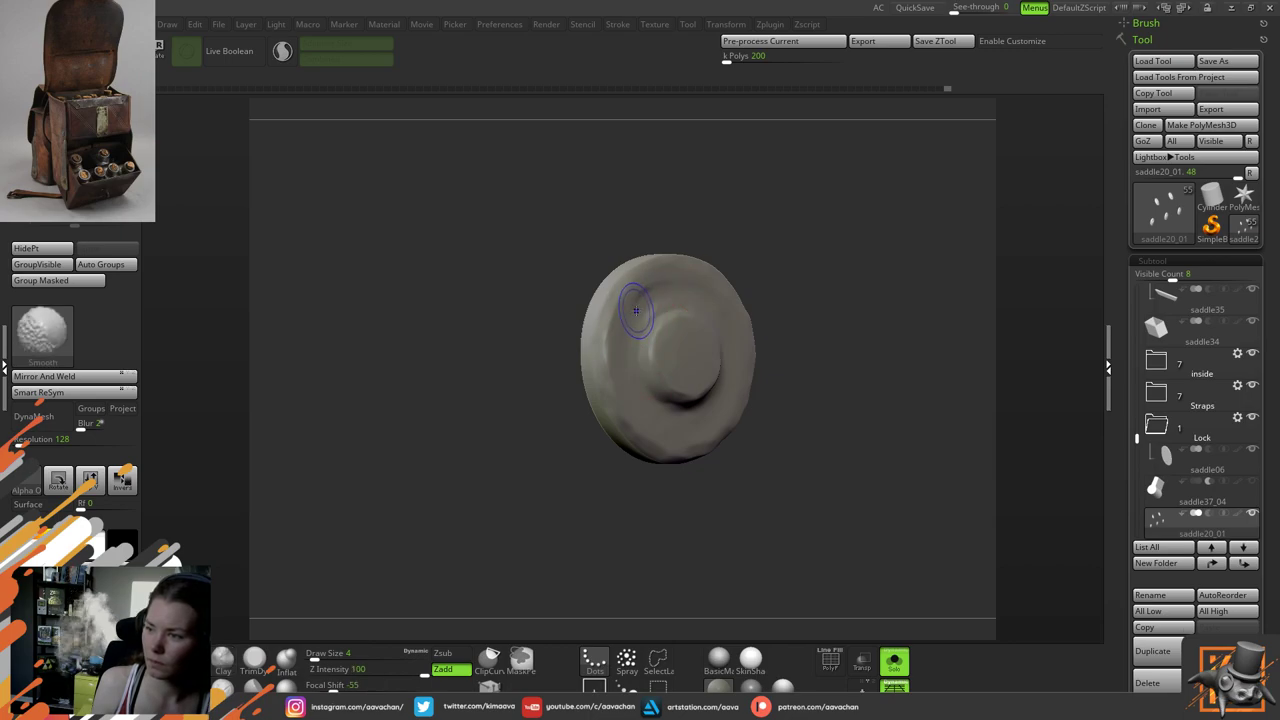
left_click_drag(644, 308, 634, 304, "shift")
left_click_drag(795, 271, 685, 296)
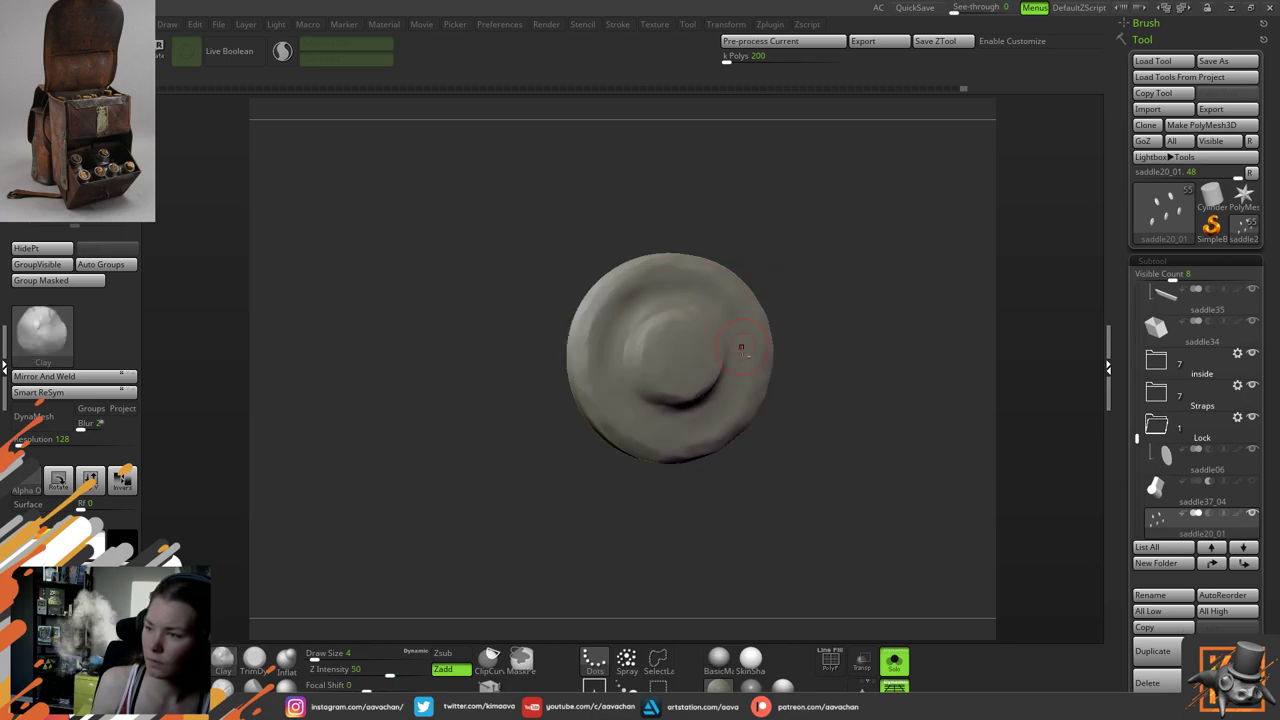
left_click_drag(738, 360, 700, 291, "shift")
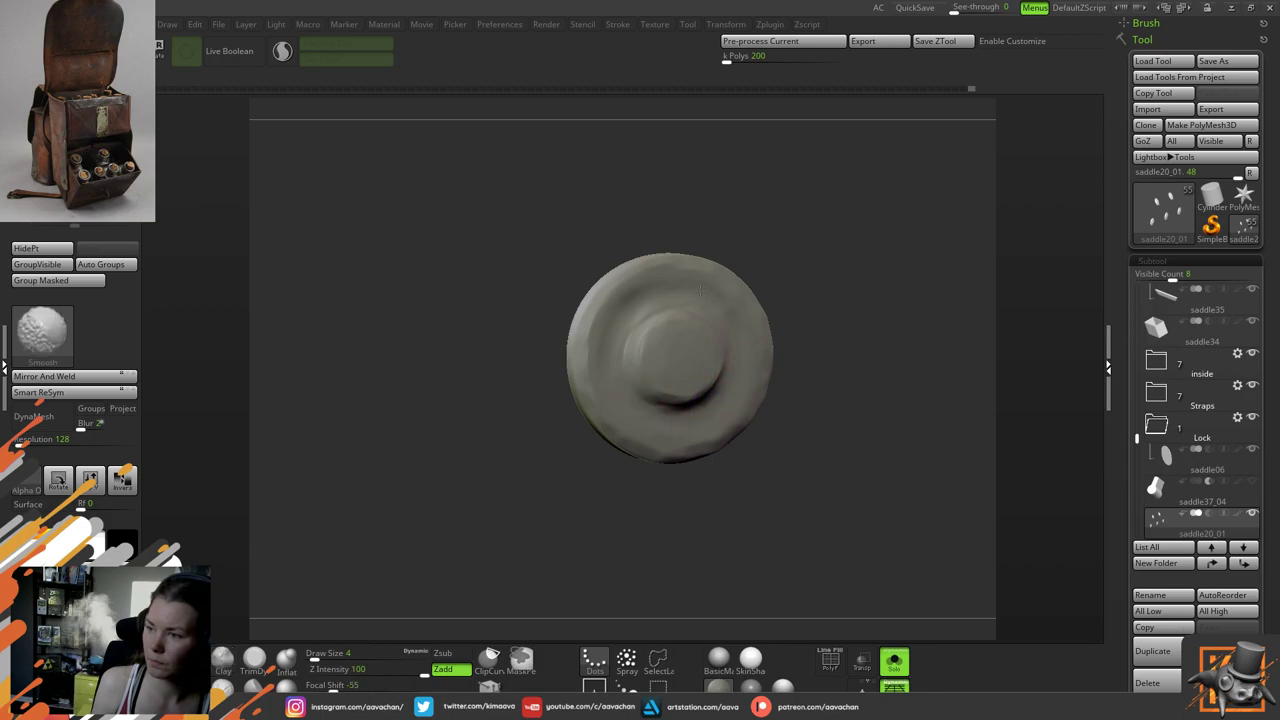
mouse_move(611, 343)
left_mouse_down("shift")
mouse_move(723, 341)
mouse_move(650, 338)
left_mouse_up("shift")
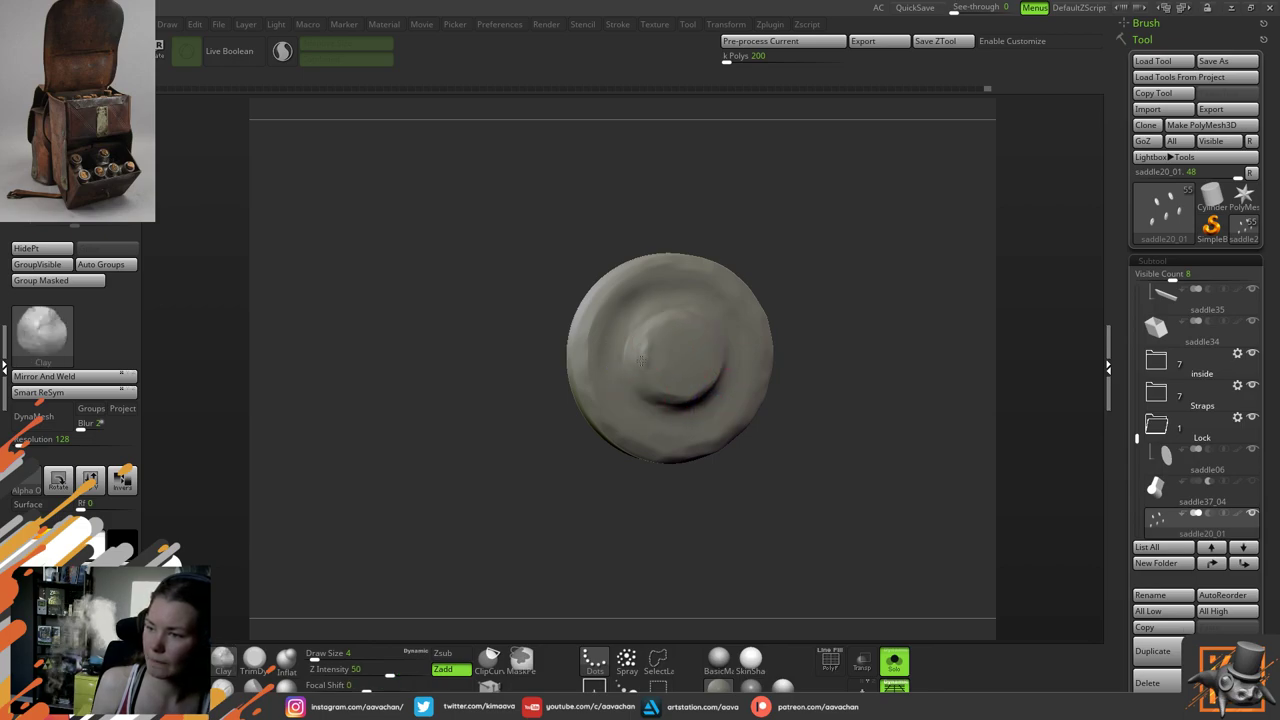
key("ctrl+z")
Sculpt uneven dents into the other worn rivet's disc face with the Clay brush at size 5 and smooth them
mouse_move(722, 328)
right_mouse_down("ctrl")
mouse_move(677, 263)
mouse_move(569, 213)
right_mouse_up("ctrl")
right_click_drag(803, 523, 676, 613)
right_click_drag(676, 613, 710, 310)
right_click_drag(672, 384, 624, 351)
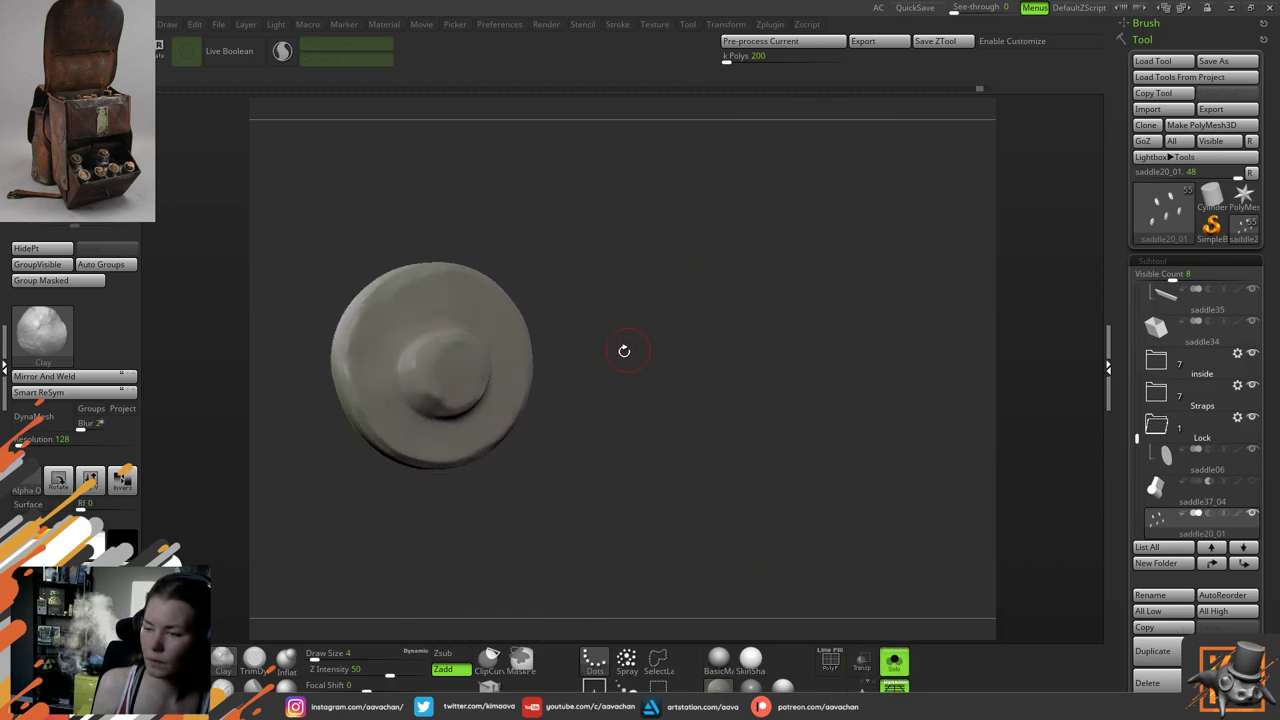
mouse_move(407, 322)
left_mouse_down()
mouse_move(414, 341)
mouse_move(410, 320)
left_mouse_up()
key("space")
key("space")
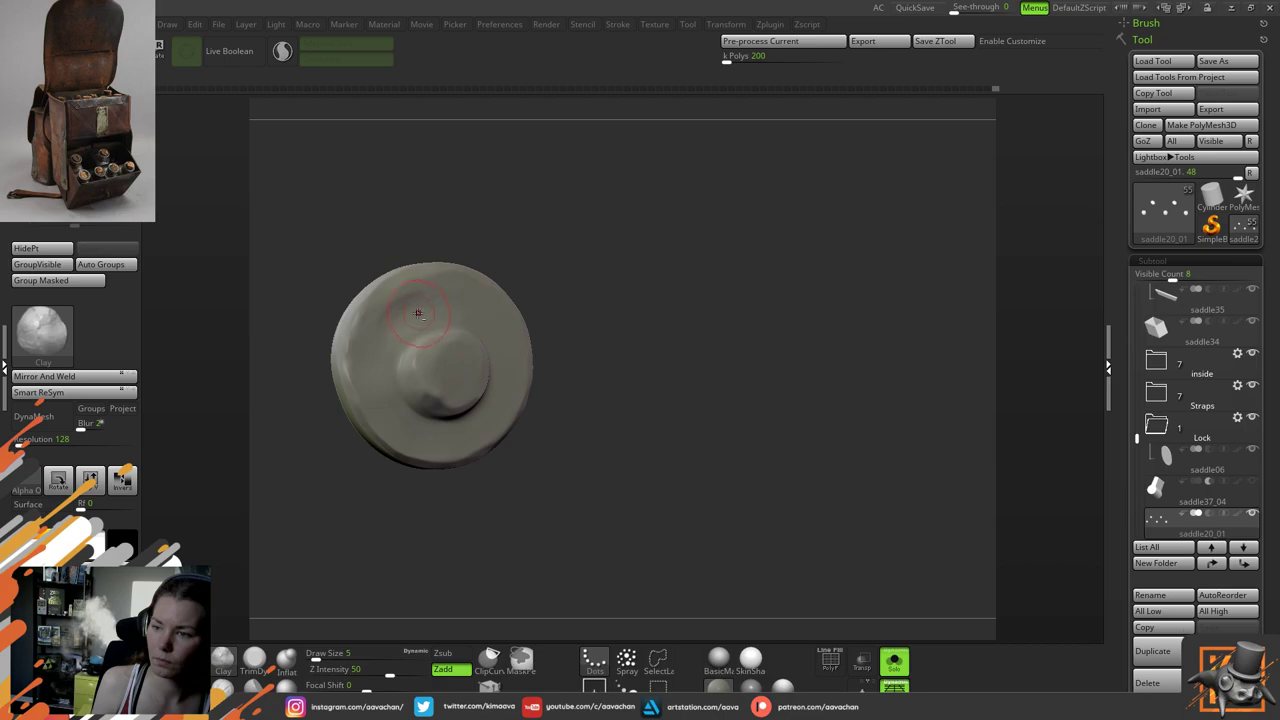
left_click_drag(451, 293, 503, 315, "shift")
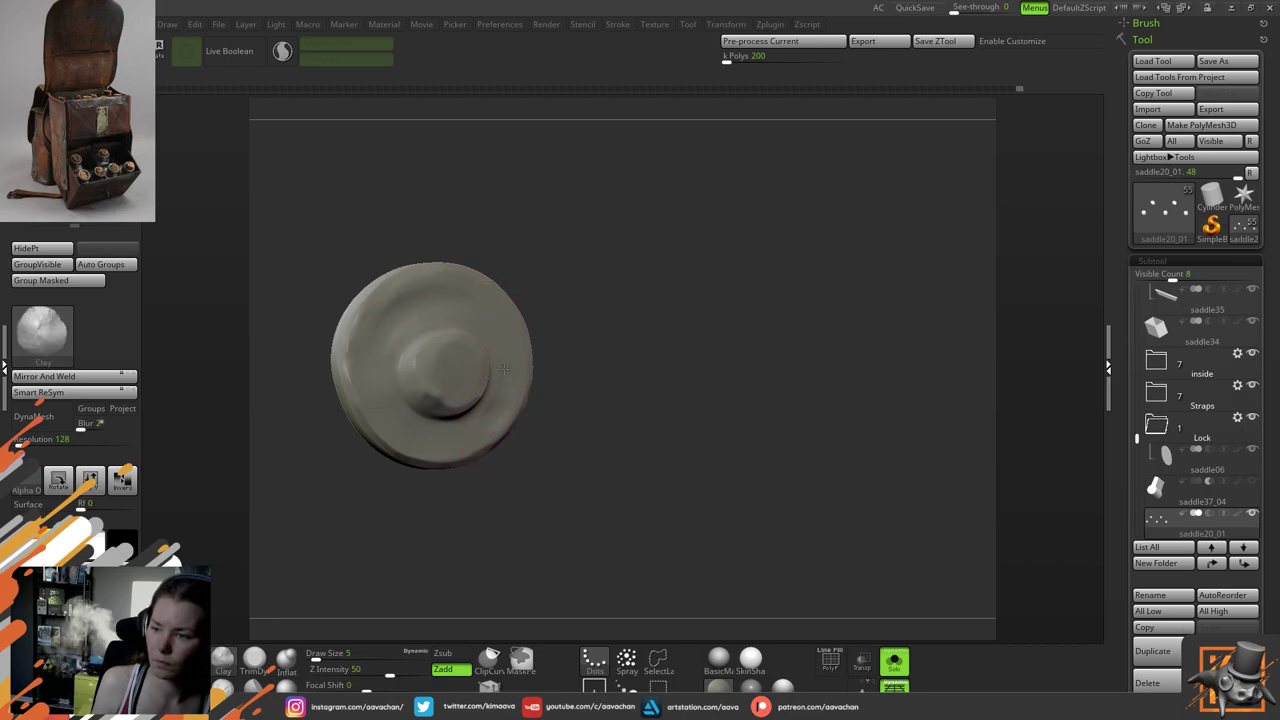
left_click_drag(489, 408, 502, 376, "alt")
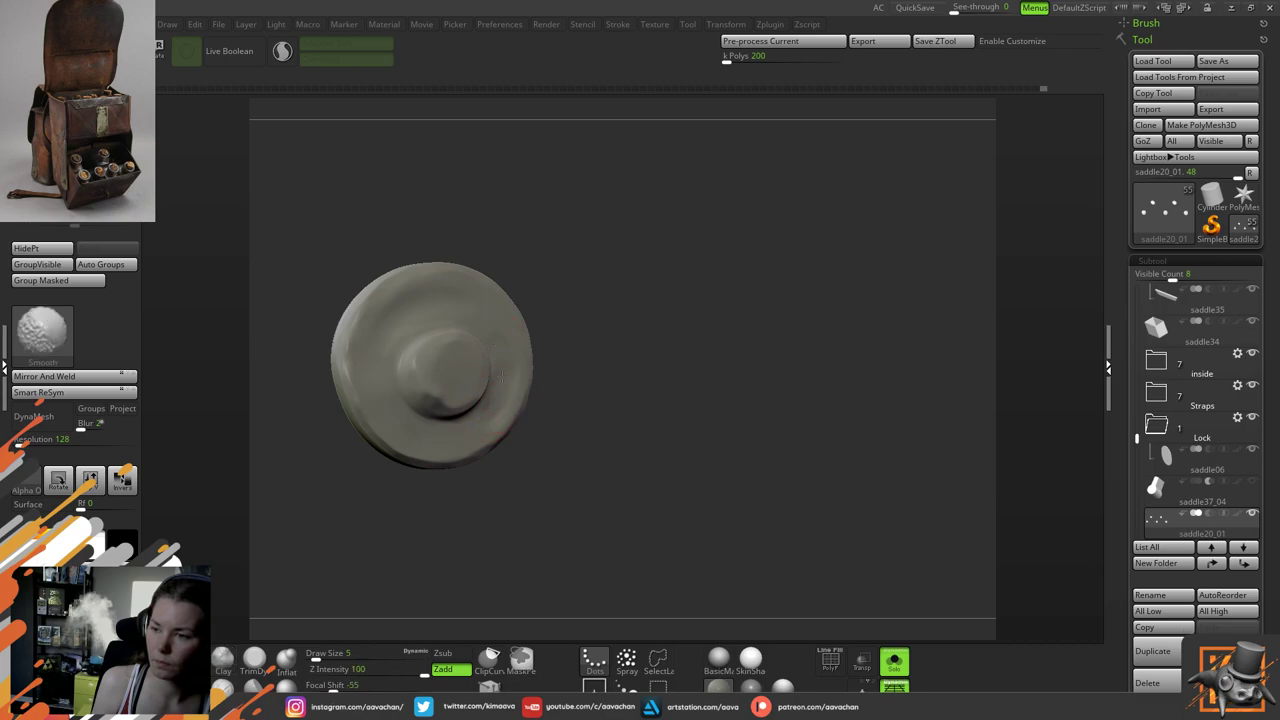
left_click_drag(437, 430, 493, 385, "shift")
Leave Solo mode and examine the dented disc faces of the rivets in place on the strap
left_click(894, 660)
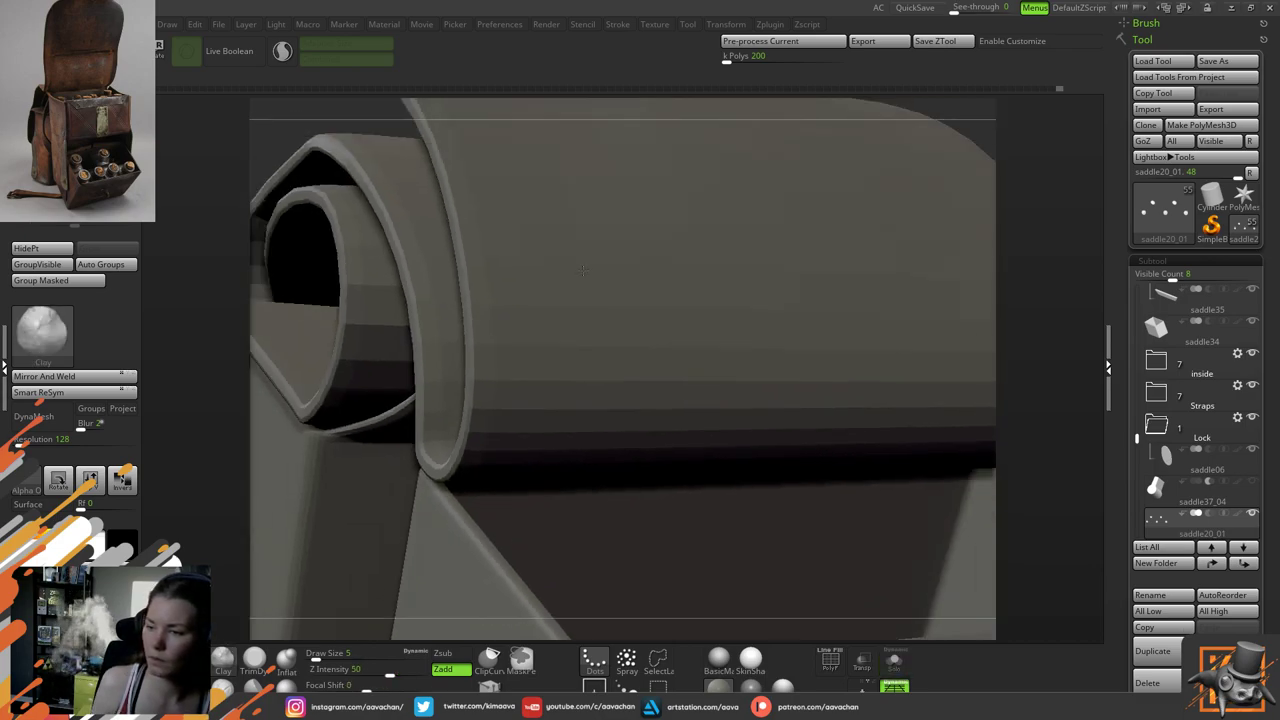
left_click_drag(780, 307, 821, 318)
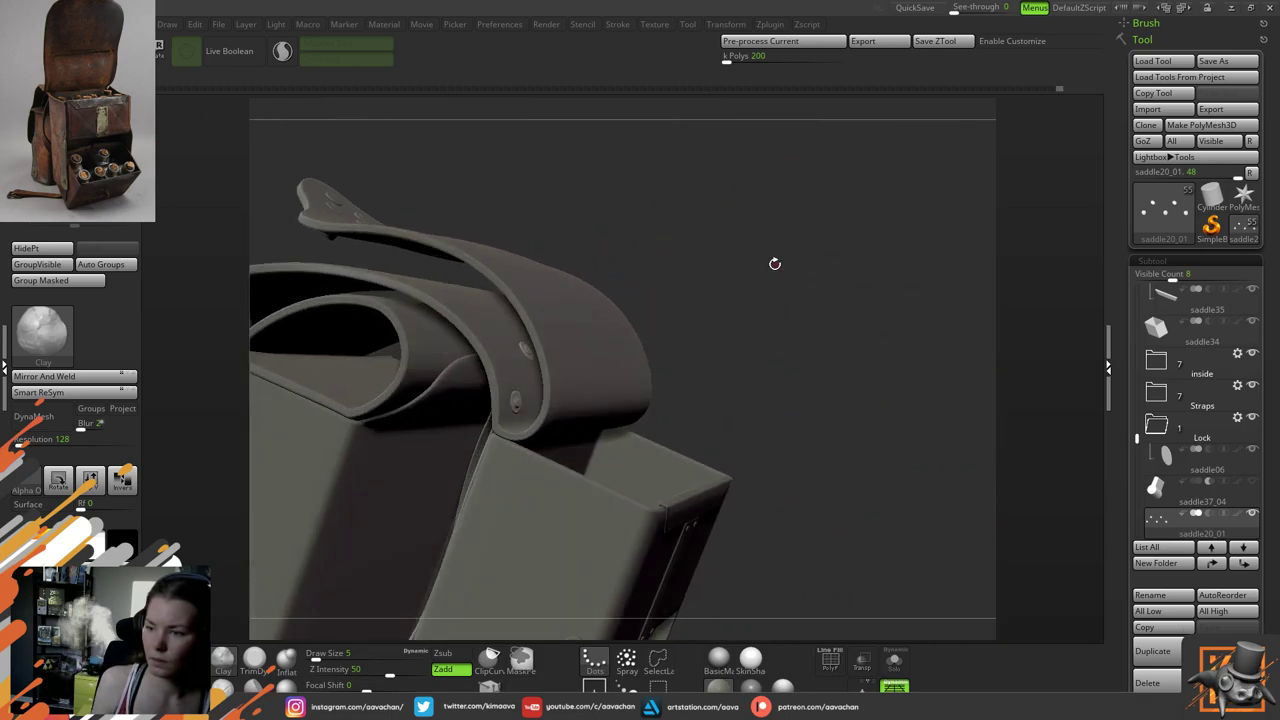
left_click_drag(774, 277, 823, 486, "alt")
left_click_drag(895, 256, 1017, 405)
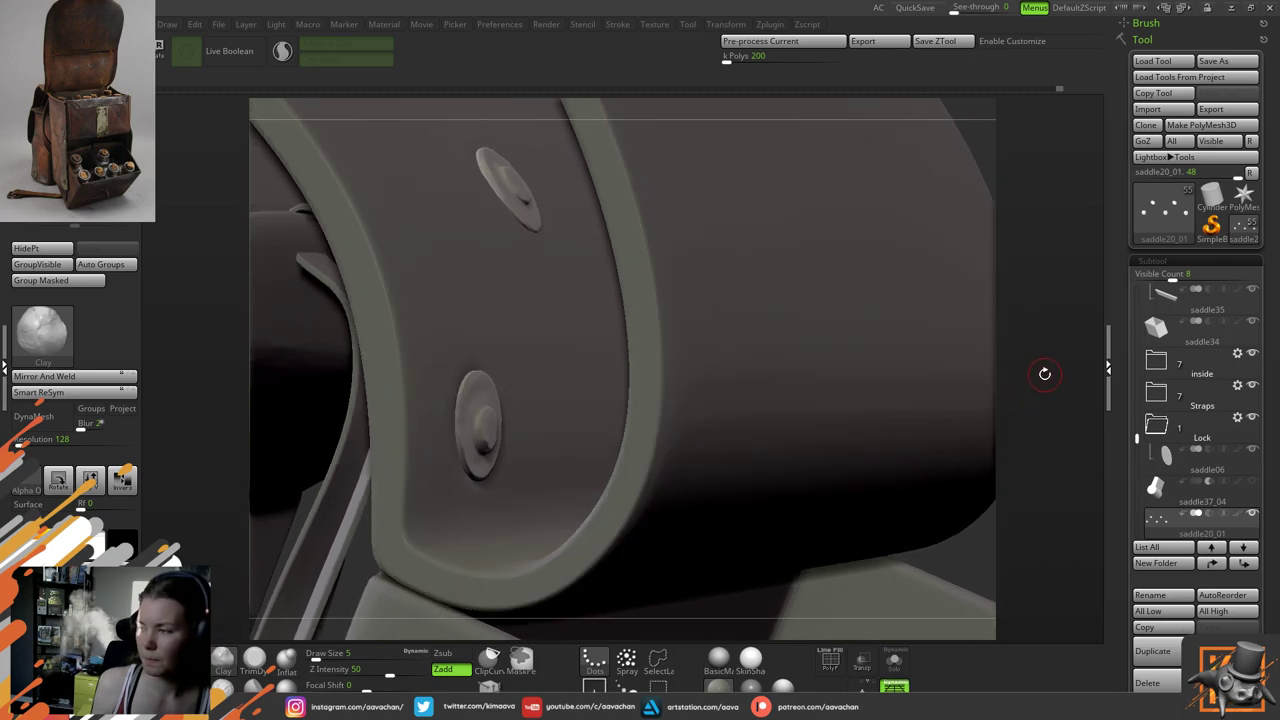
left_click_drag(1057, 349, 1034, 357)
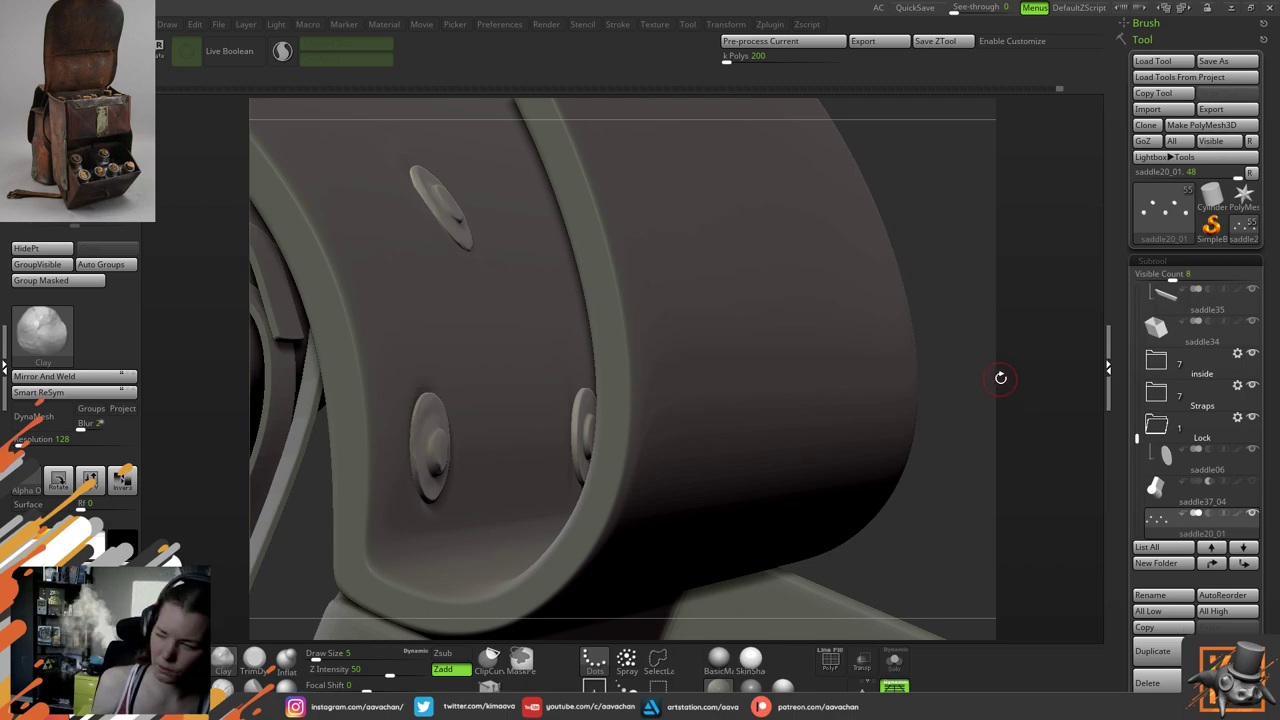
left_click_drag(1026, 360, 950, 340)
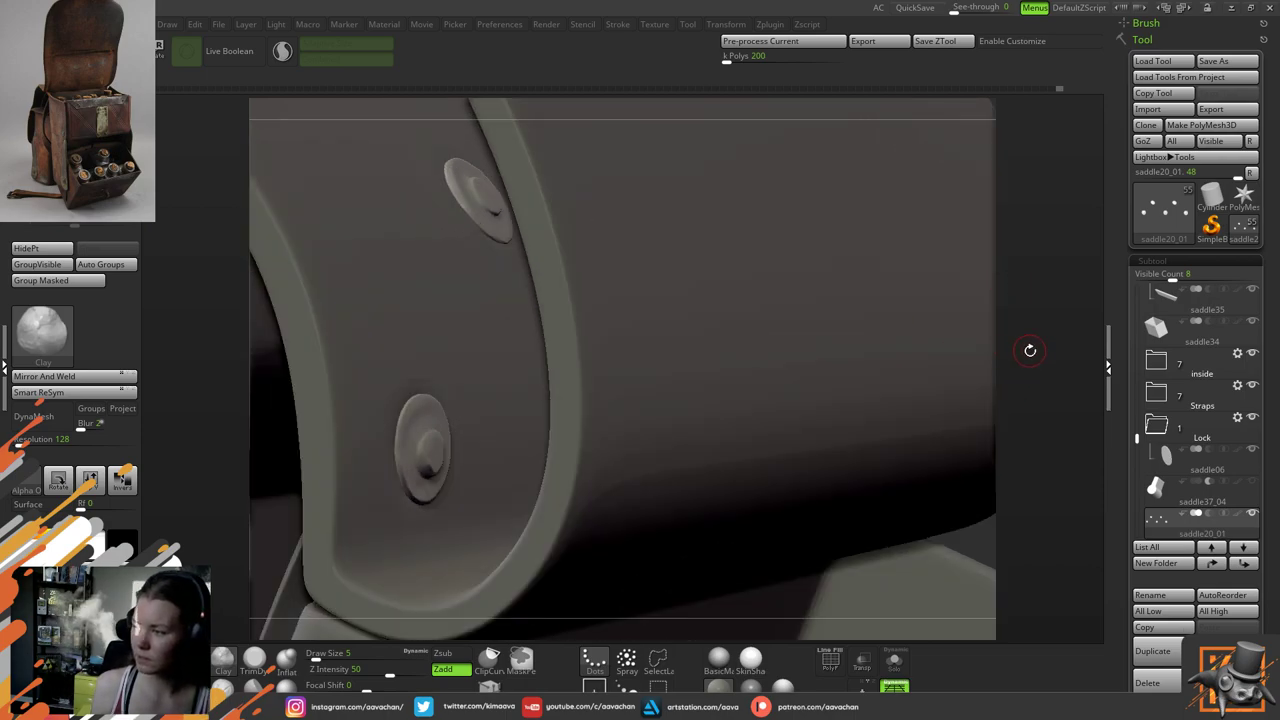
left_click_drag(1030, 350, 633, 511)
Isolate the rivets again and trim irregular facets into an untouched rivet's outer rim with TrimDynamic at size 5
left_click(894, 661)
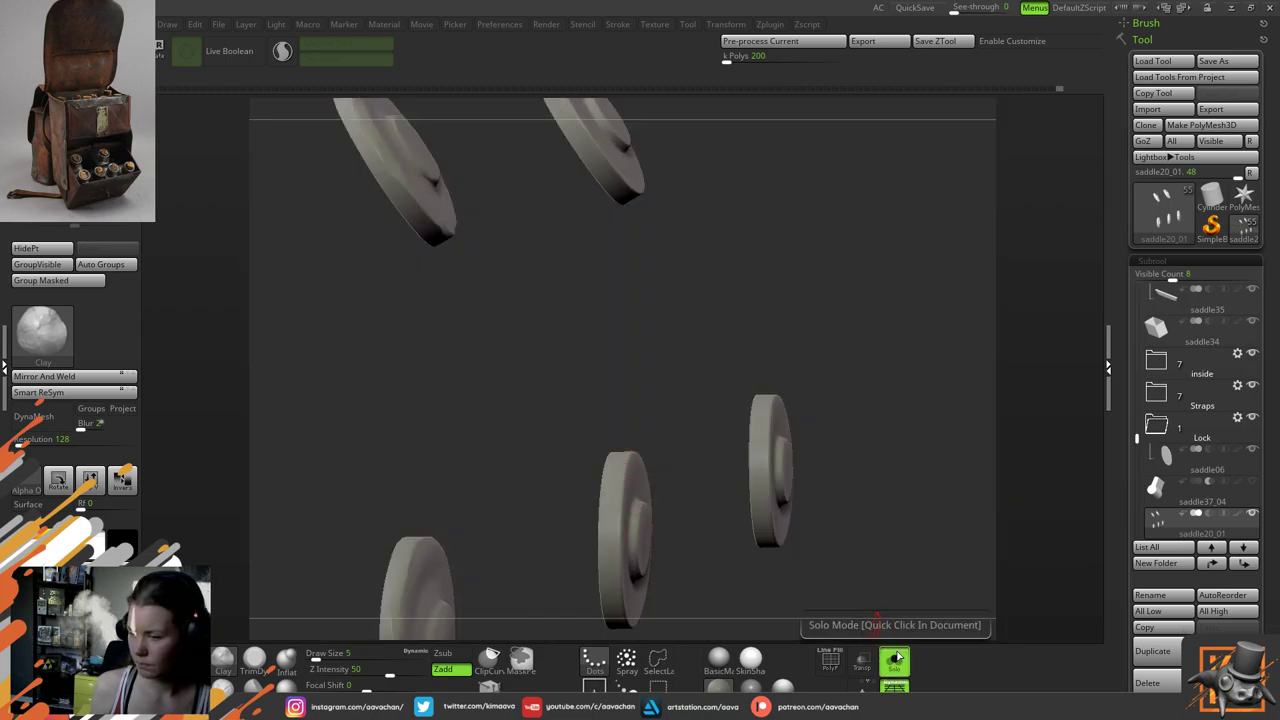
left_click_drag(890, 495, 891, 384, "alt")
left_click_drag(873, 432, 844, 437)
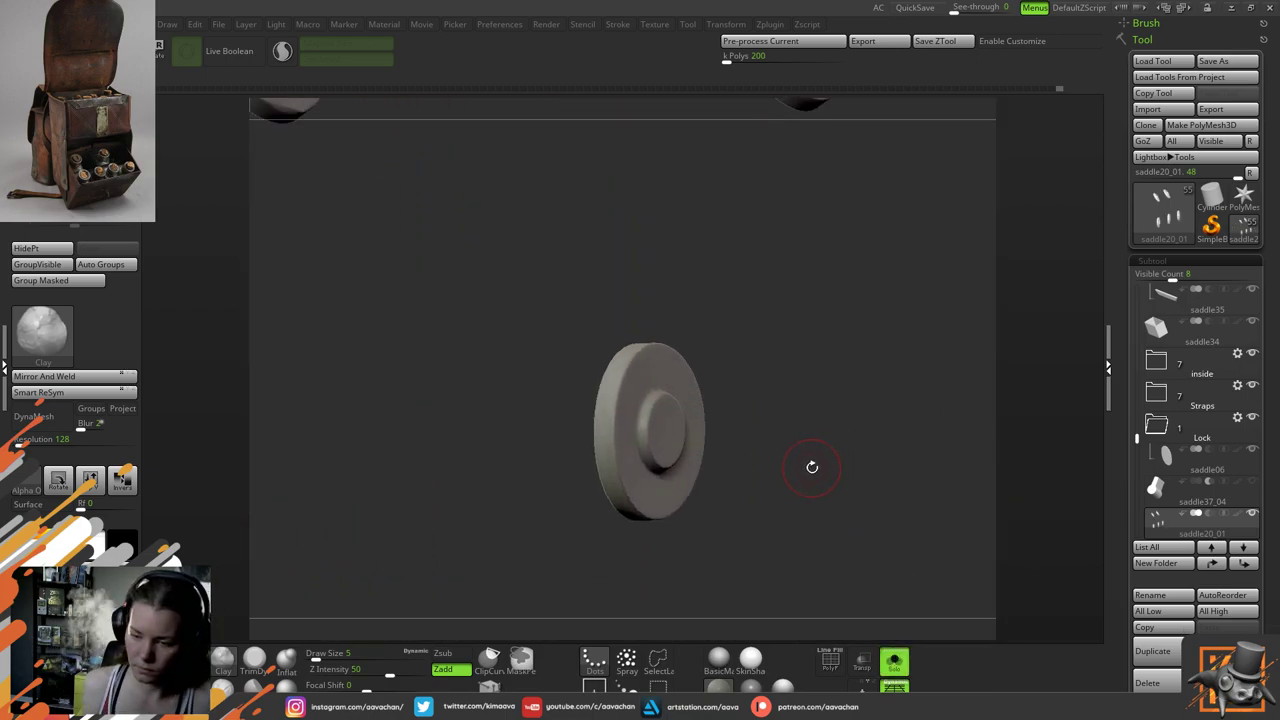
left_click(254, 657)
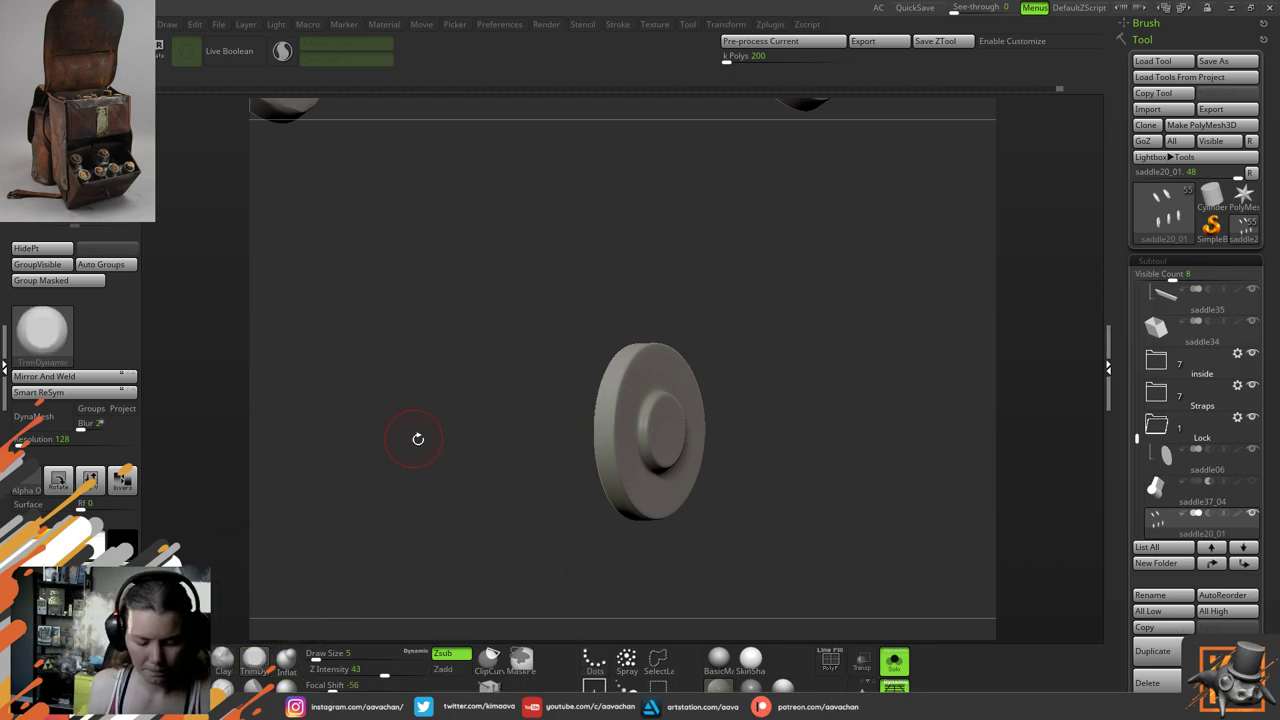
left_click_drag(684, 354, 702, 396, "alt")
left_click_drag(797, 387, 809, 358, "alt")
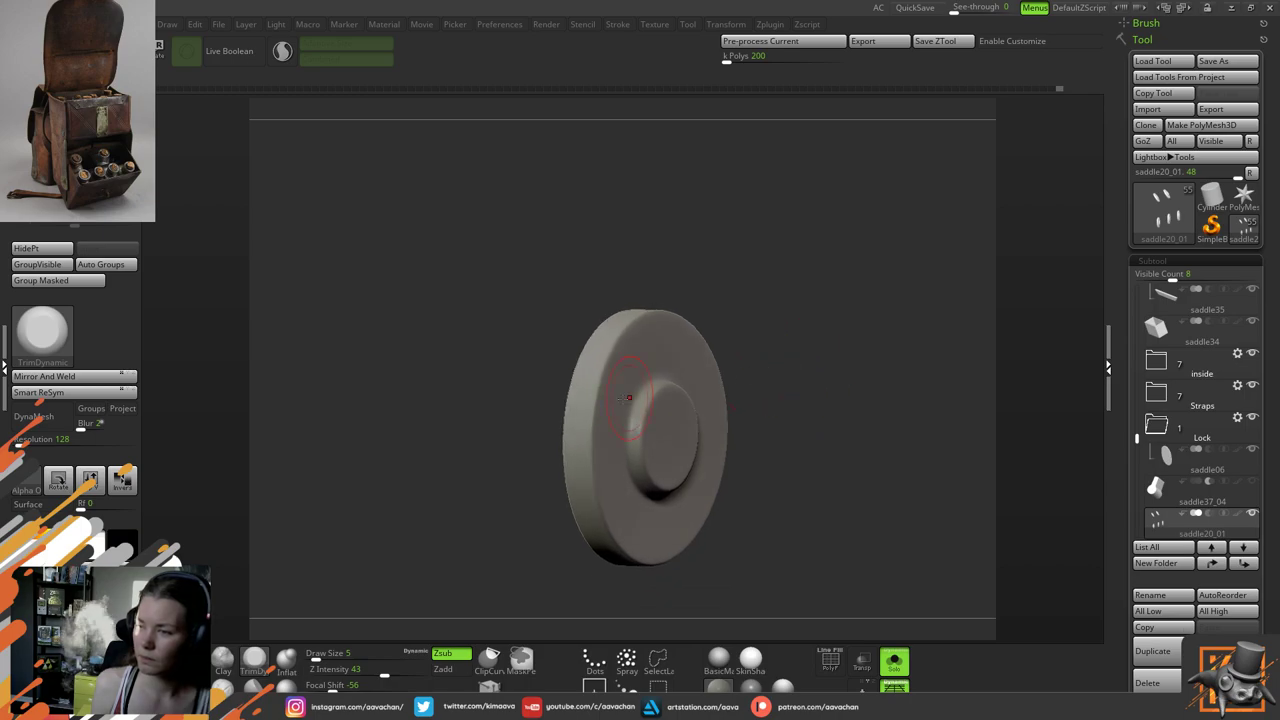
left_click_drag(597, 450, 602, 392)
key("ctrl+z")
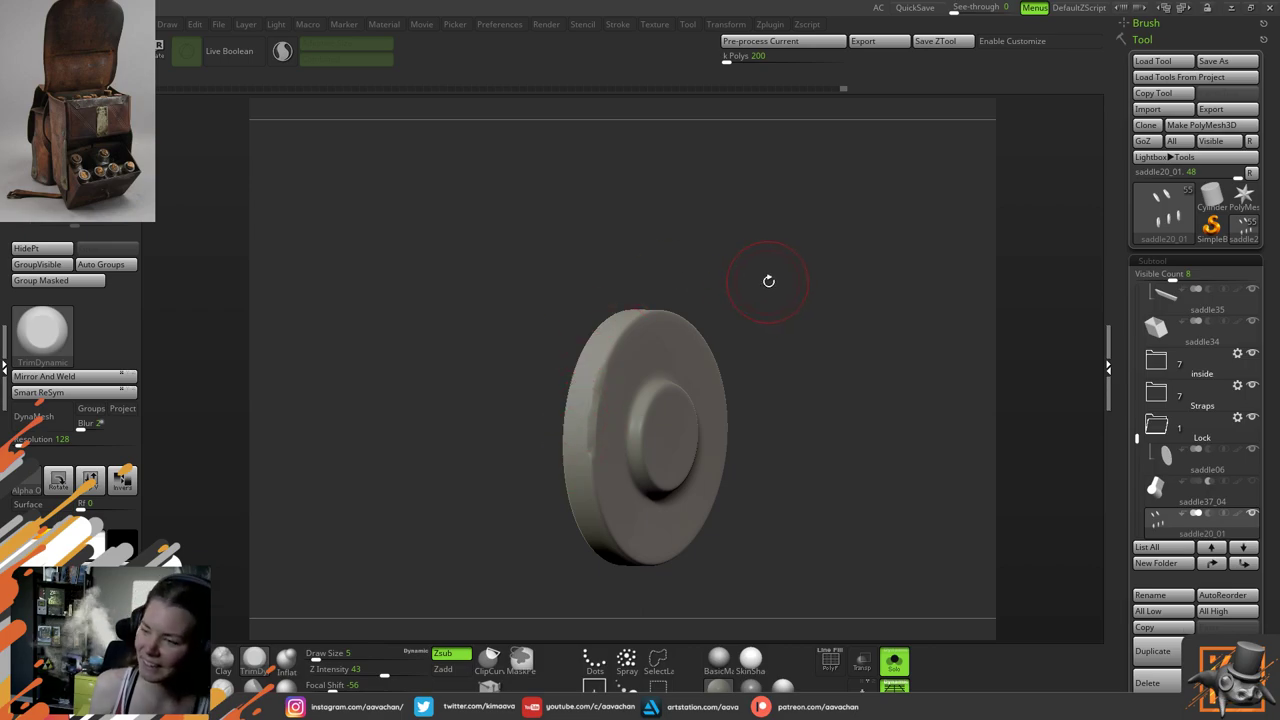
mouse_move(768, 281)
left_mouse_down()
mouse_move(615, 340)
mouse_move(597, 412)
left_mouse_up()
mouse_move(603, 366)
left_mouse_down()
mouse_move(590, 432)
mouse_move(598, 486)
left_mouse_up()
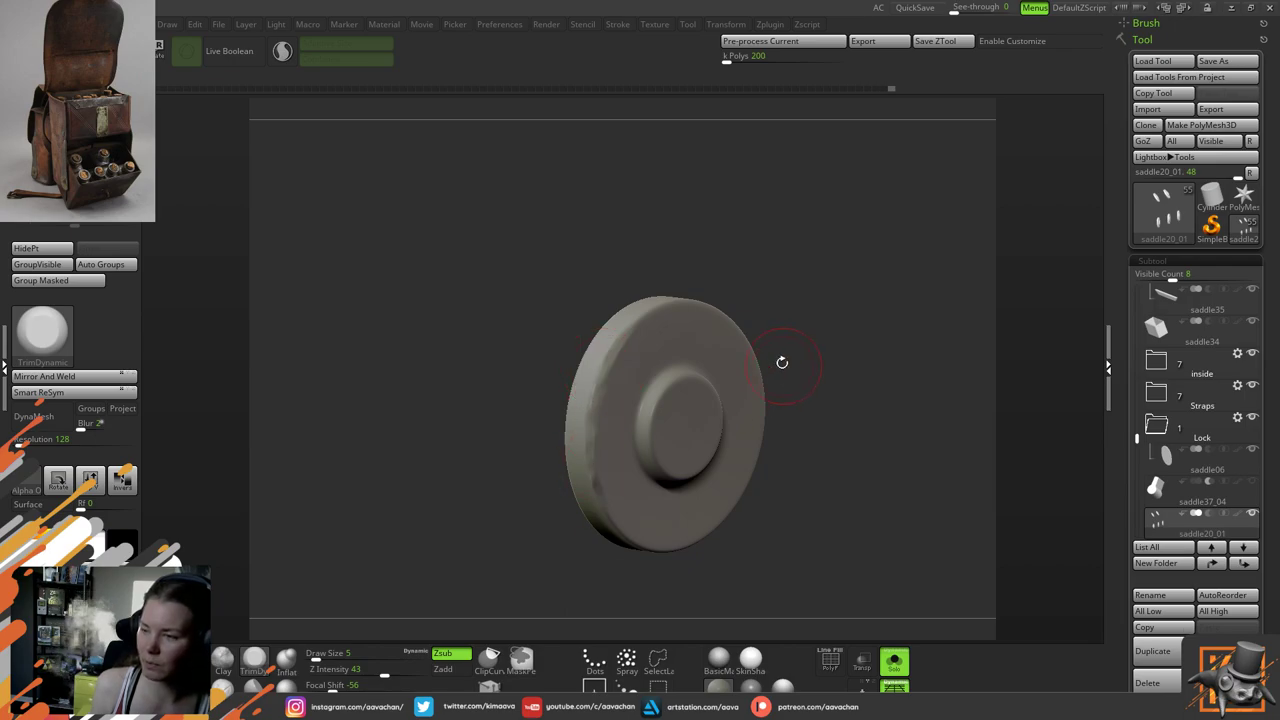
Reduce TrimDynamic to size 4 and continue wearing down the same rivet's outer rim from several angles
key("space")
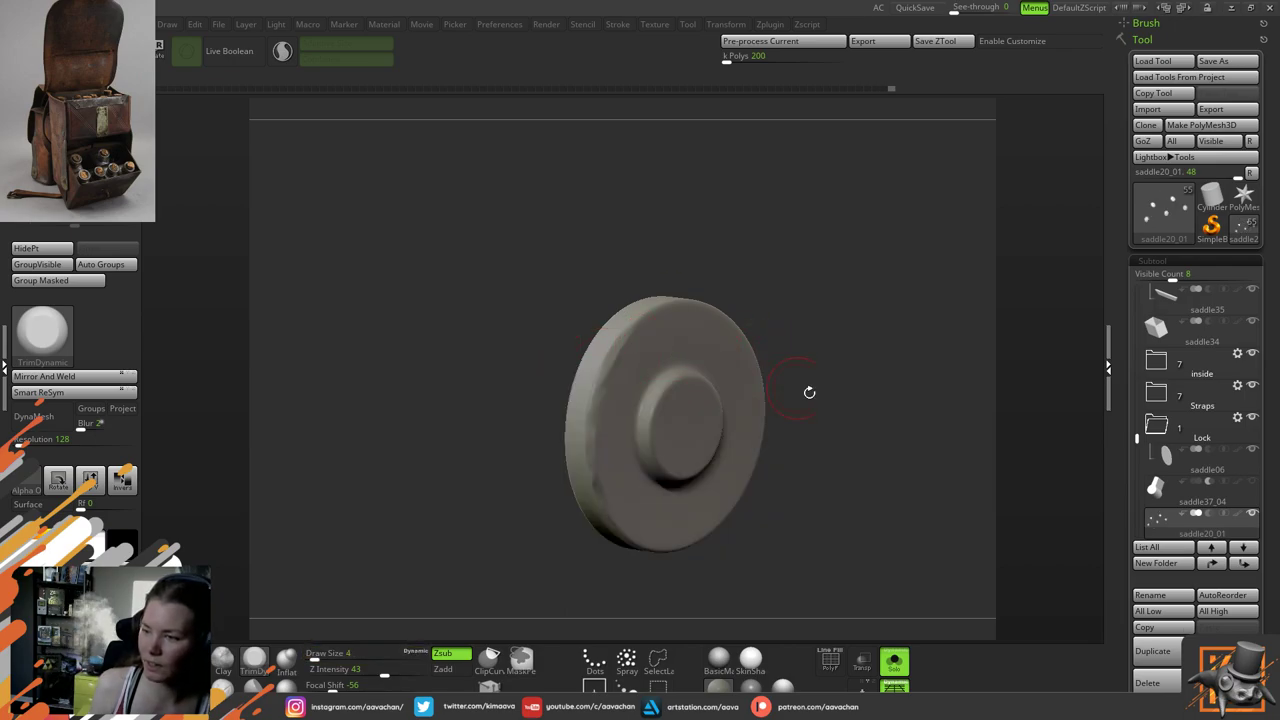
left_click_drag(808, 389, 601, 494)
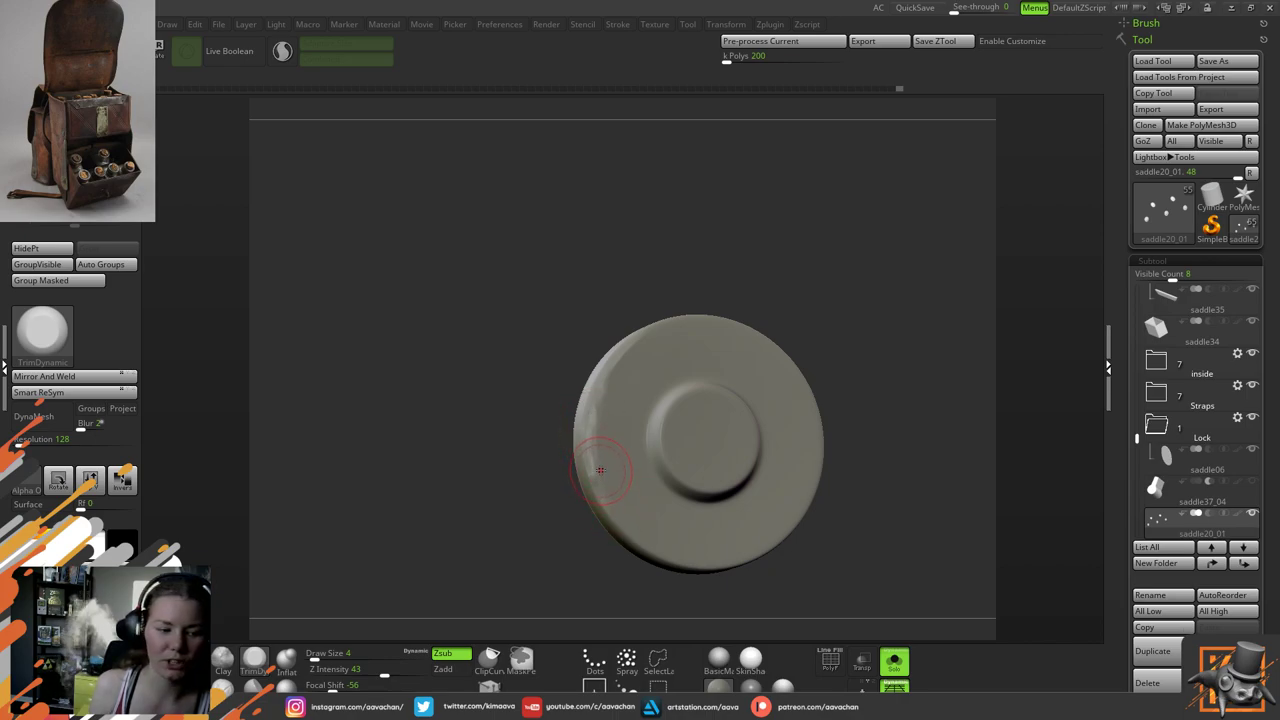
mouse_move(514, 505)
left_mouse_down()
mouse_move(457, 491)
mouse_move(449, 475)
mouse_move(518, 431)
mouse_move(488, 395)
left_mouse_up()
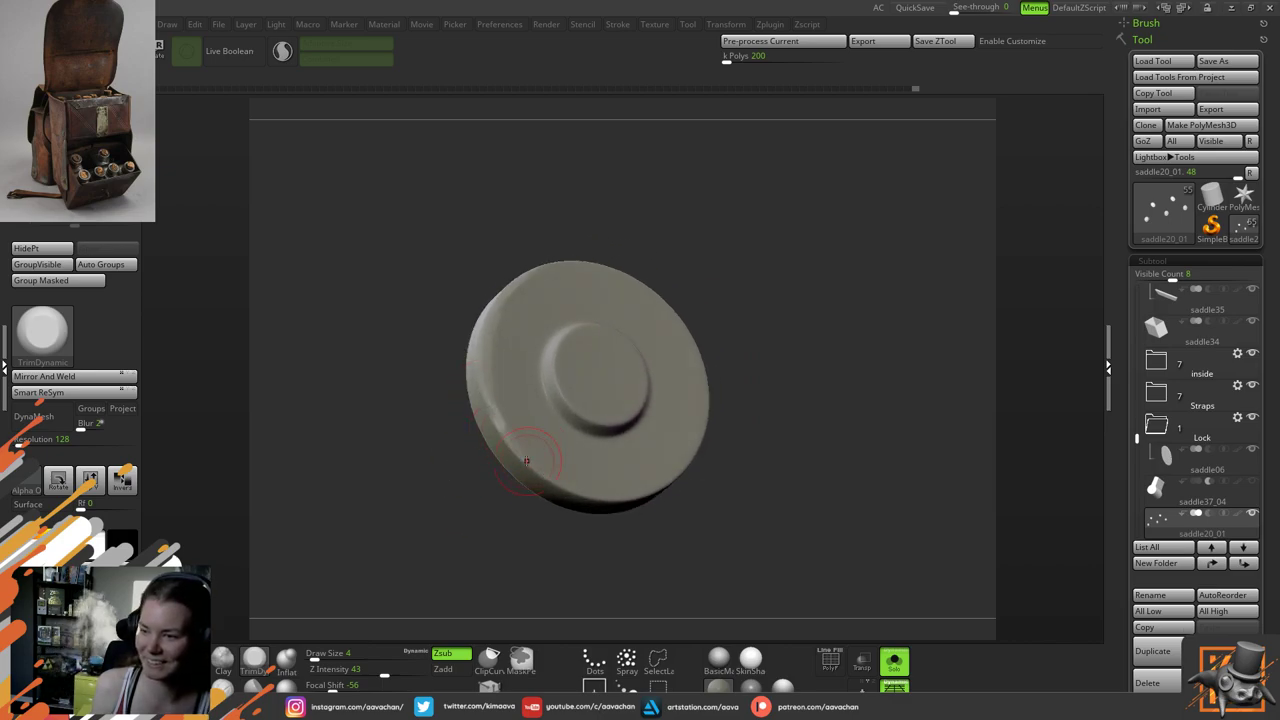
left_click_drag(777, 299, 769, 337, "alt")
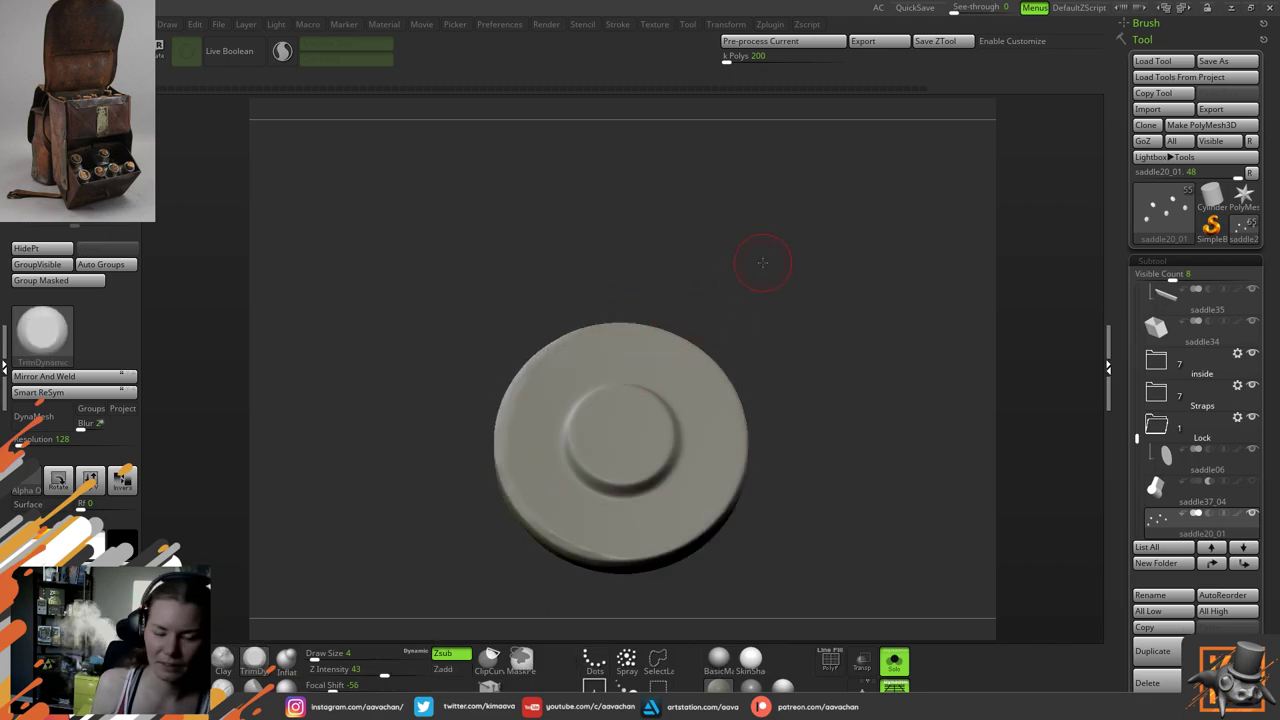
mouse_move(757, 274)
left_mouse_down()
mouse_move(640, 416)
mouse_move(730, 319)
left_mouse_up()
Push the rivet's raised centre into a slightly irregular circle with the Move brush at size 8
key("space")
left_click(224, 687)
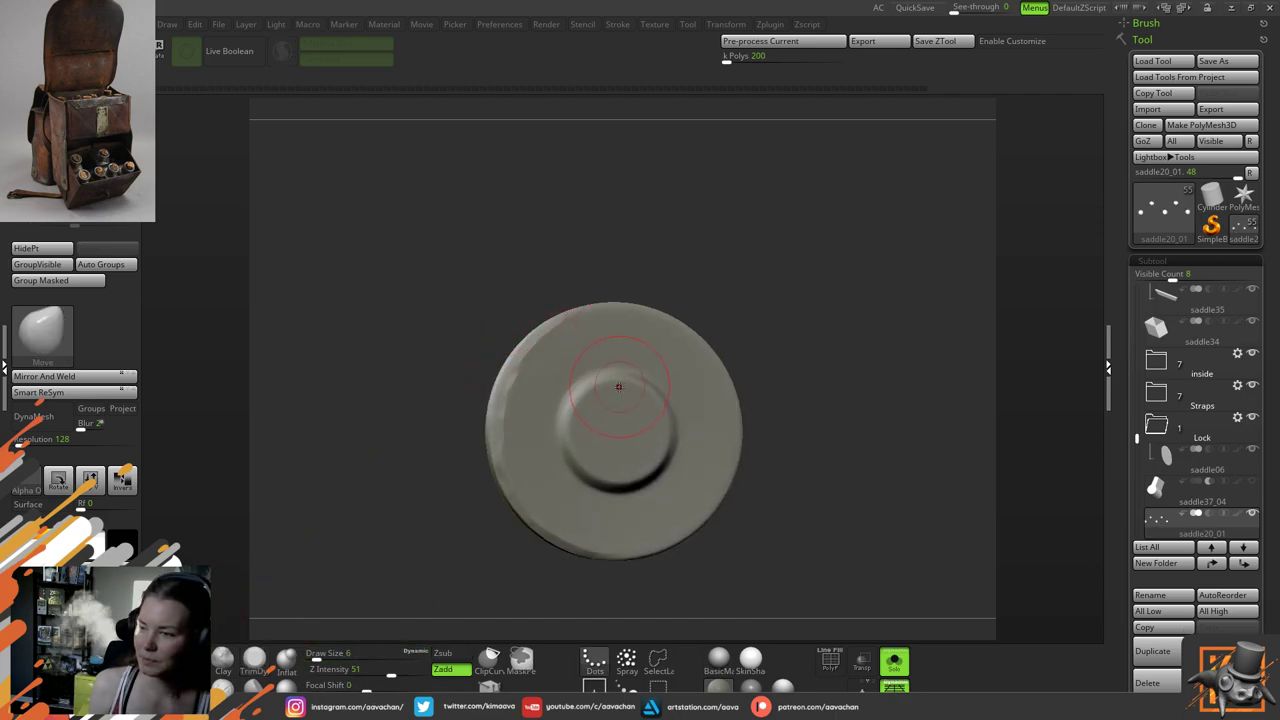
key("space")
left_click_drag(619, 387, 577, 412)
left_click_drag(604, 482, 606, 473)
left_click_drag(579, 420, 586, 414)
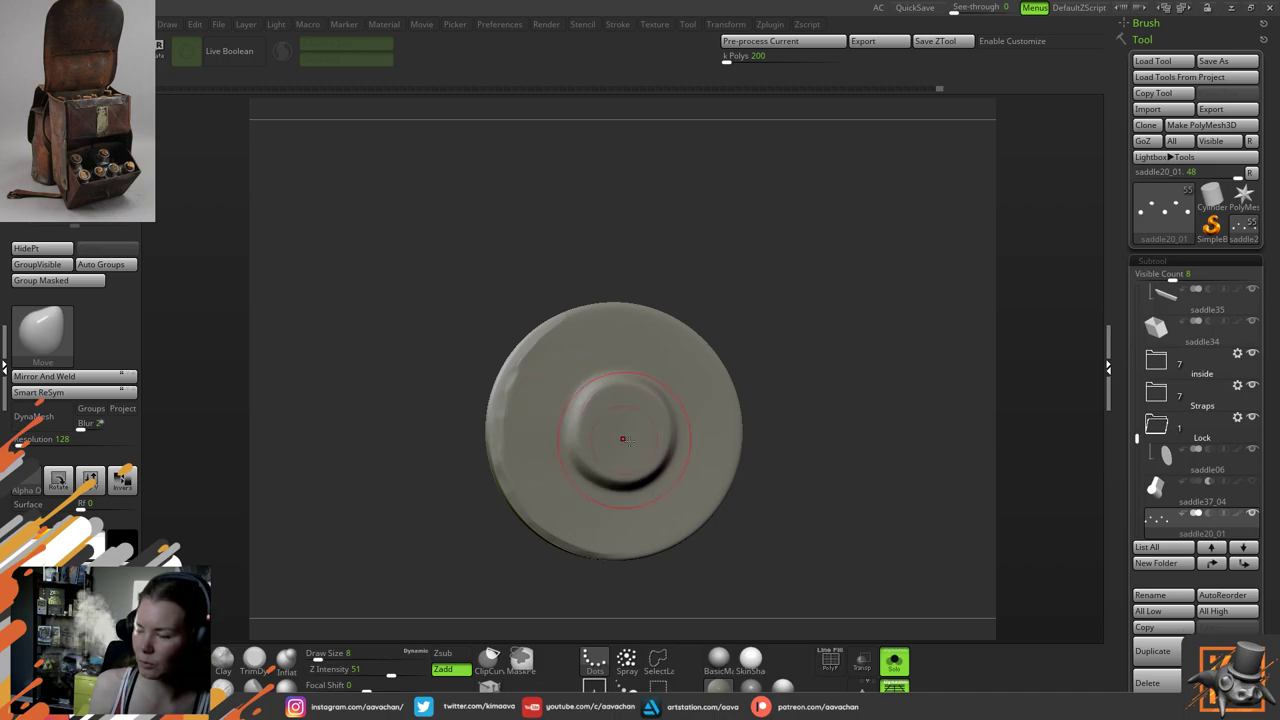
mouse_move(660, 438)
left_mouse_down()
mouse_move(674, 456)
mouse_move(624, 483)
left_mouse_up()
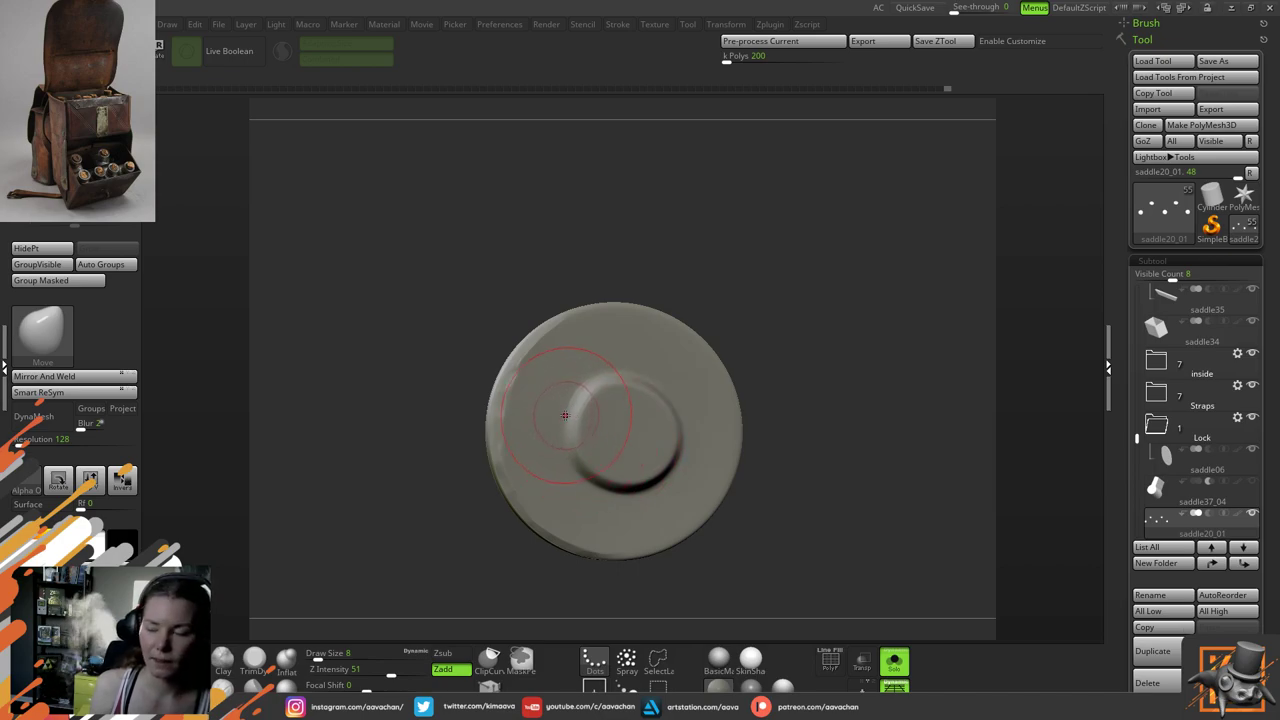
Trim the edges of the rivet's raised centre unevenly all around with TrimDynamic at size 3
left_click(254, 657)
key("space")
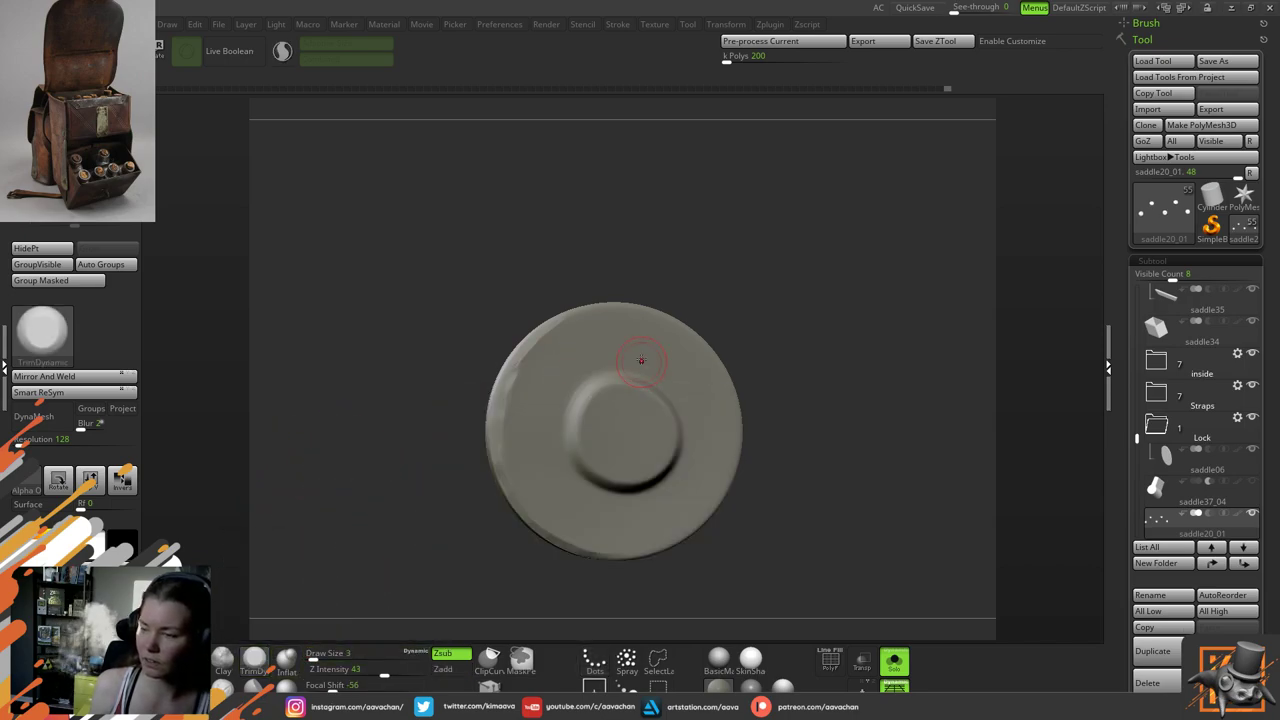
left_click_drag(429, 410, 440, 409)
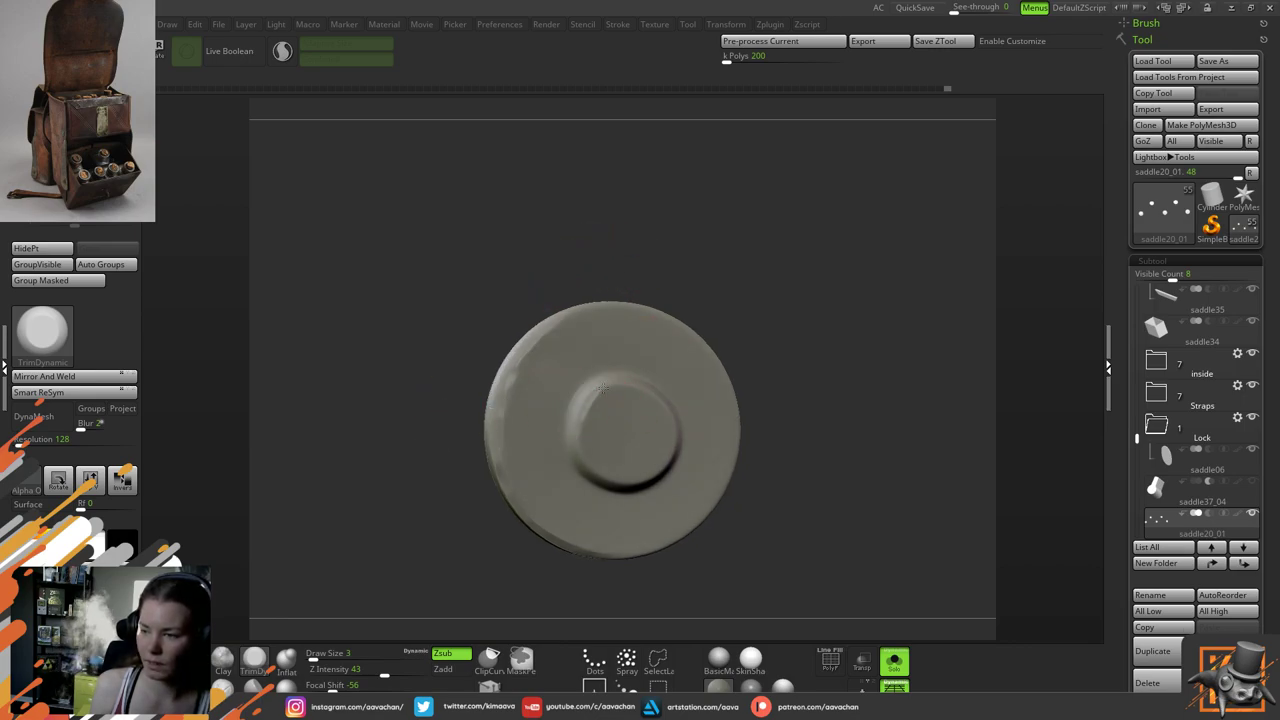
left_click_drag(752, 304, 586, 371)
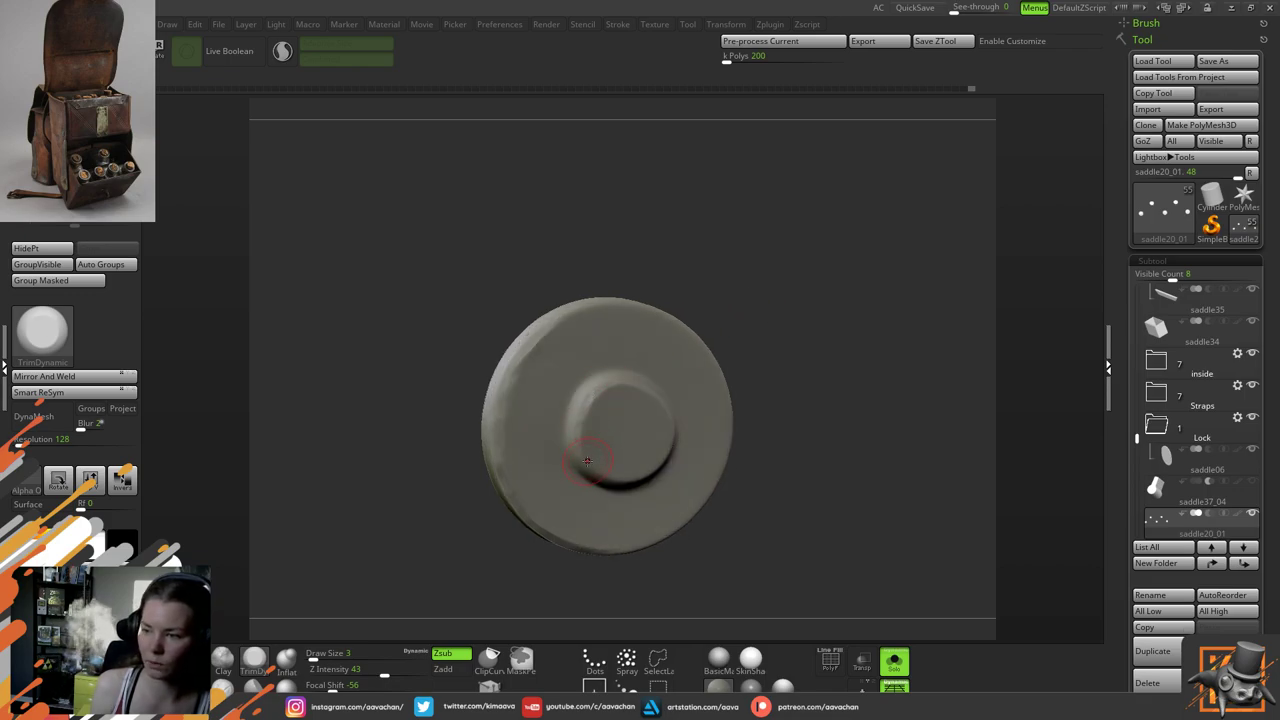
left_click_drag(798, 361, 664, 385)
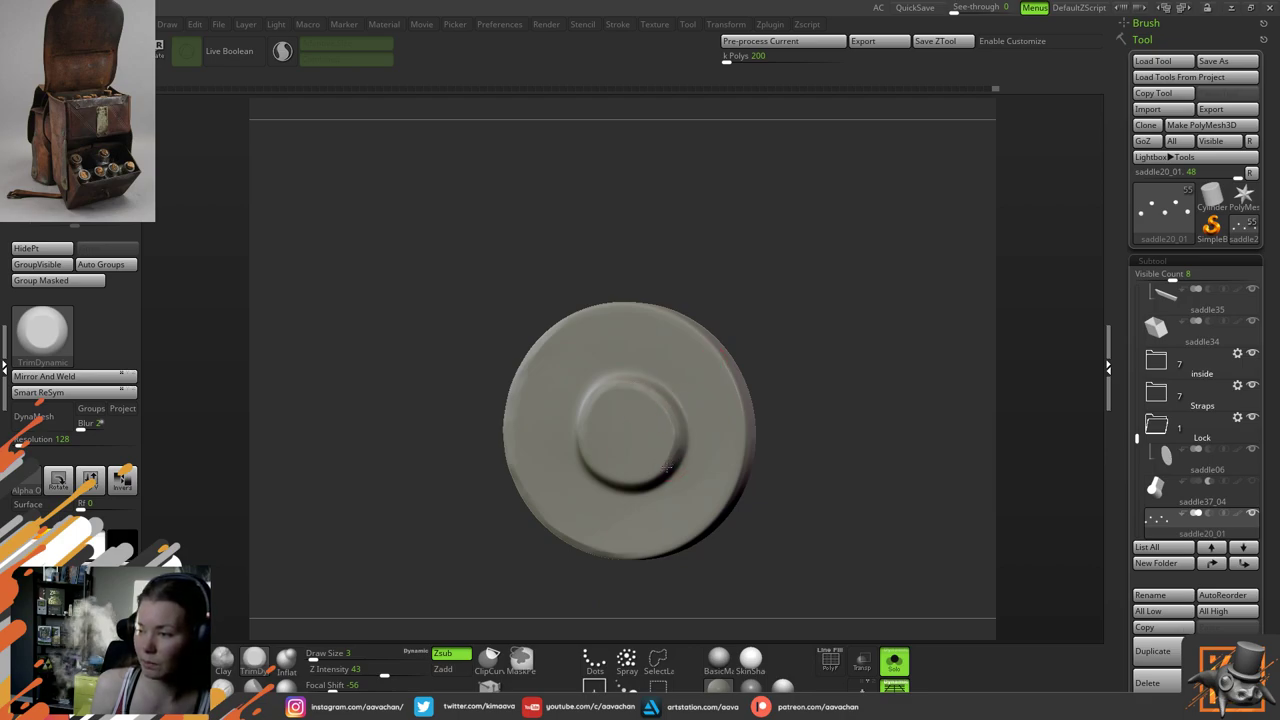
right_click_drag(817, 363, 608, 471)
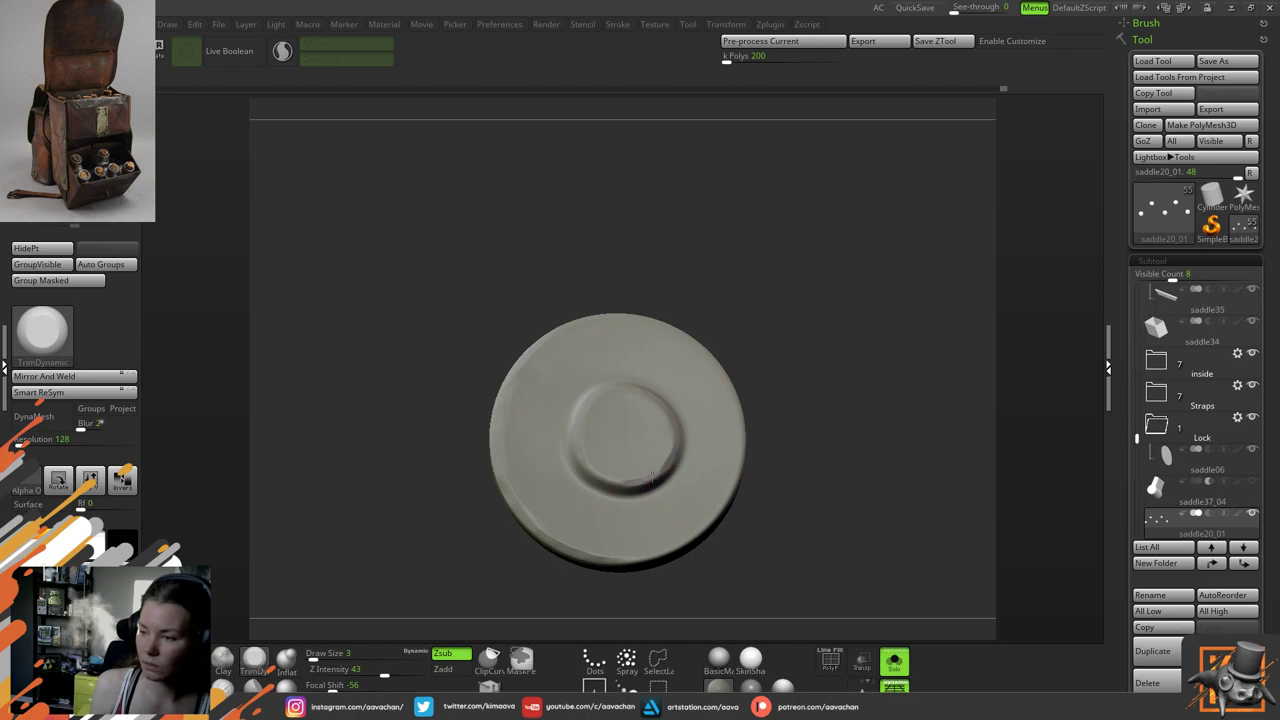
Continue trimming the lower edge of the rivet's raised centre unevenly with TrimDynamic at size 3
left_click_drag(652, 478, 662, 471)
mouse_move(585, 460)
left_mouse_down()
mouse_move(627, 482)
mouse_move(664, 468)
left_mouse_up()
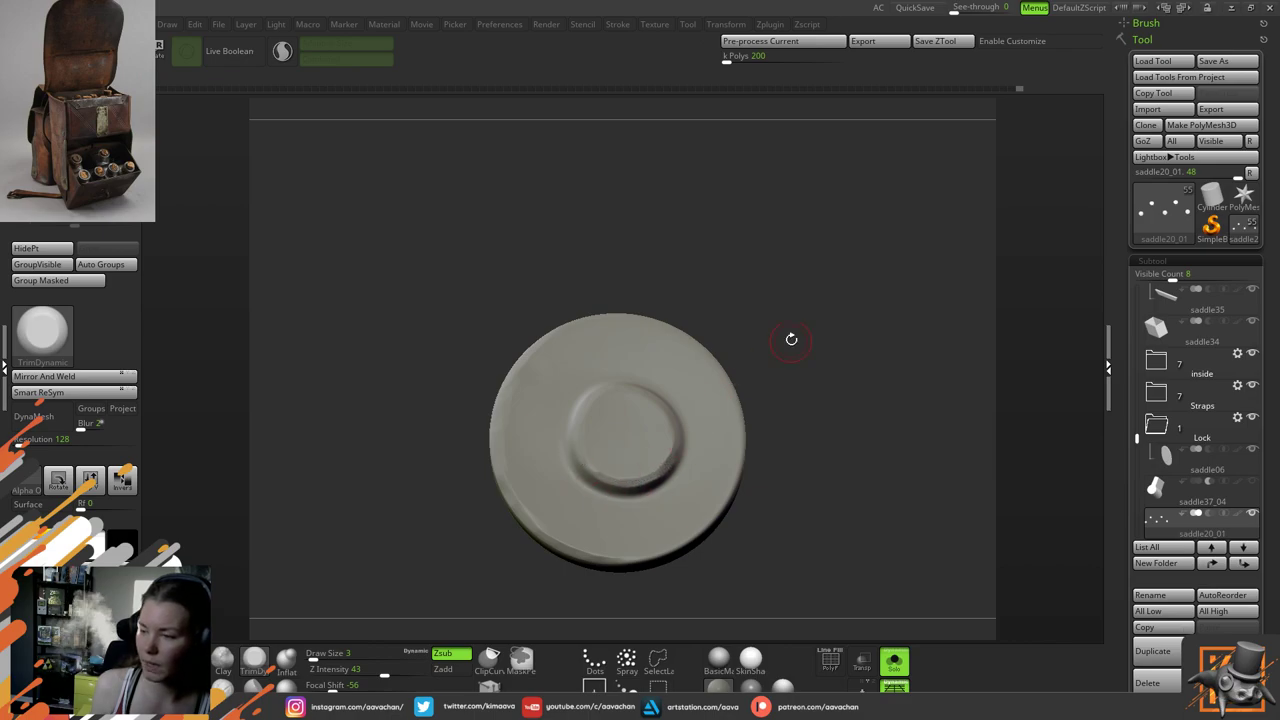
left_click_drag(791, 340, 801, 347)
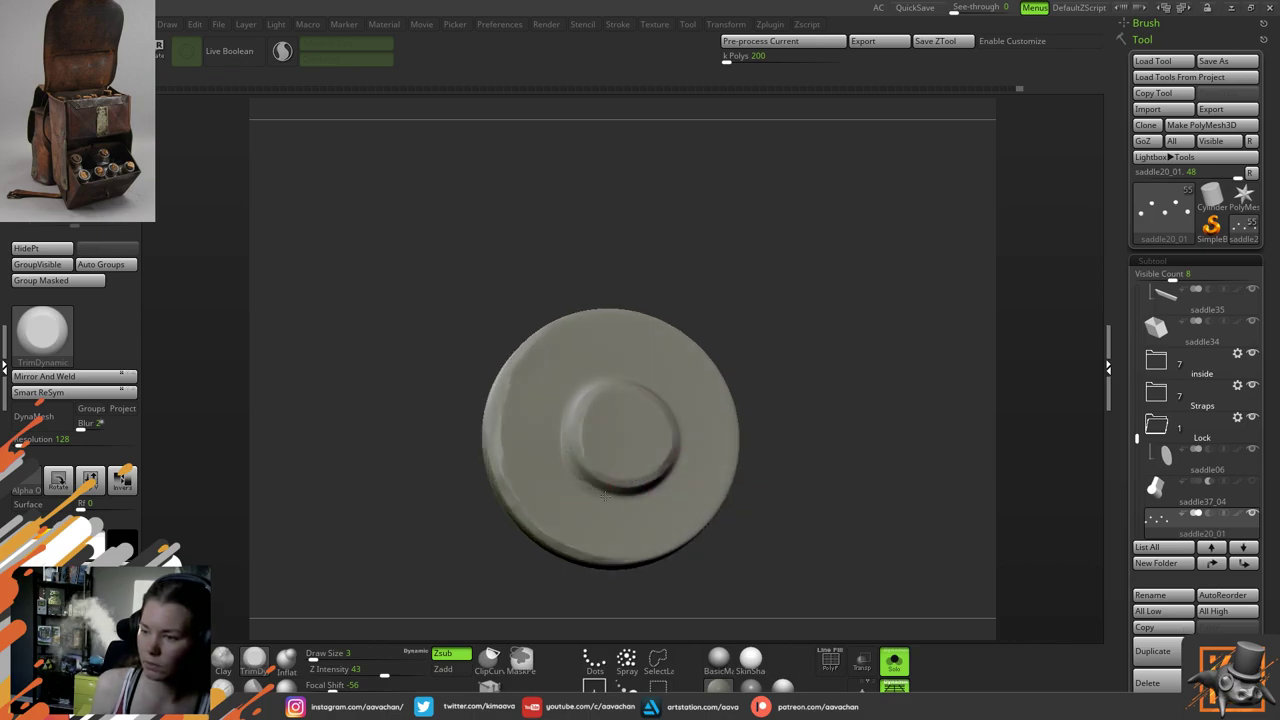
mouse_move(578, 470)
left_mouse_down()
mouse_move(596, 488)
mouse_move(648, 490)
mouse_move(679, 463)
left_mouse_up()
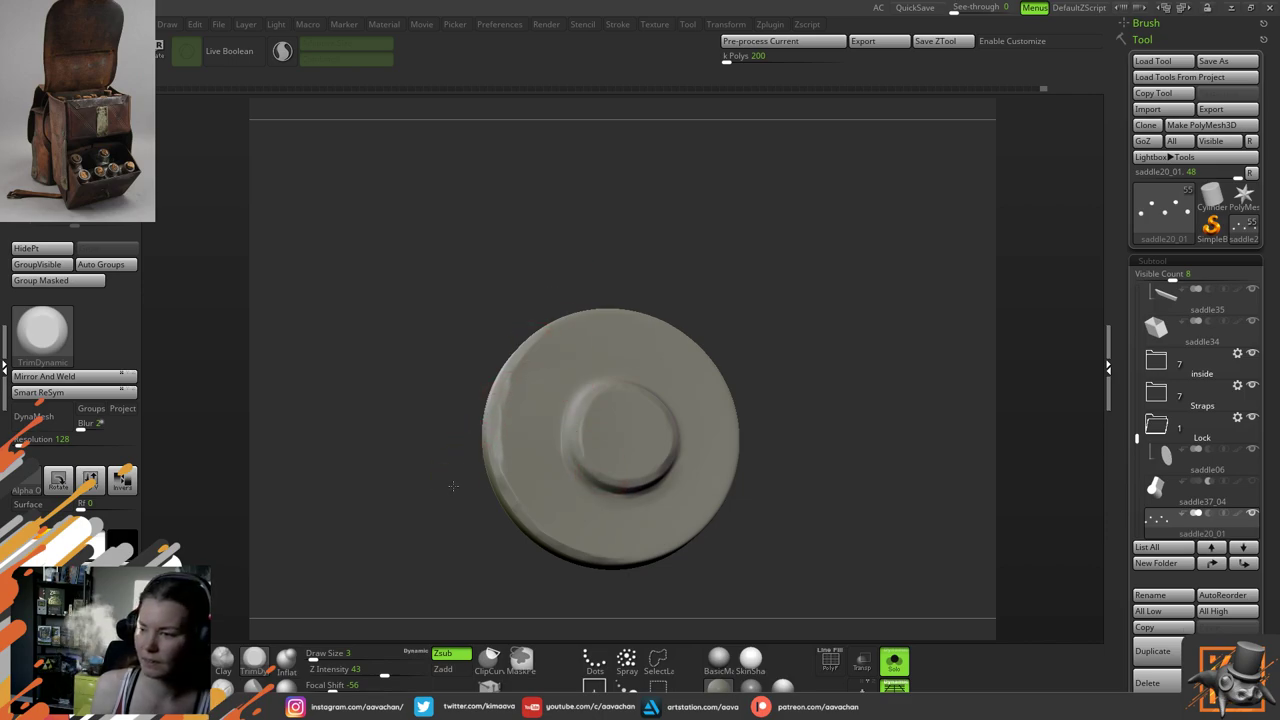
Wear down the upper-right edge of the rivet's raised centre with short TrimDynamic strokes from a turned angle
mouse_move(478, 475)
left_mouse_down()
mouse_move(822, 321)
mouse_move(834, 339)
left_mouse_up()
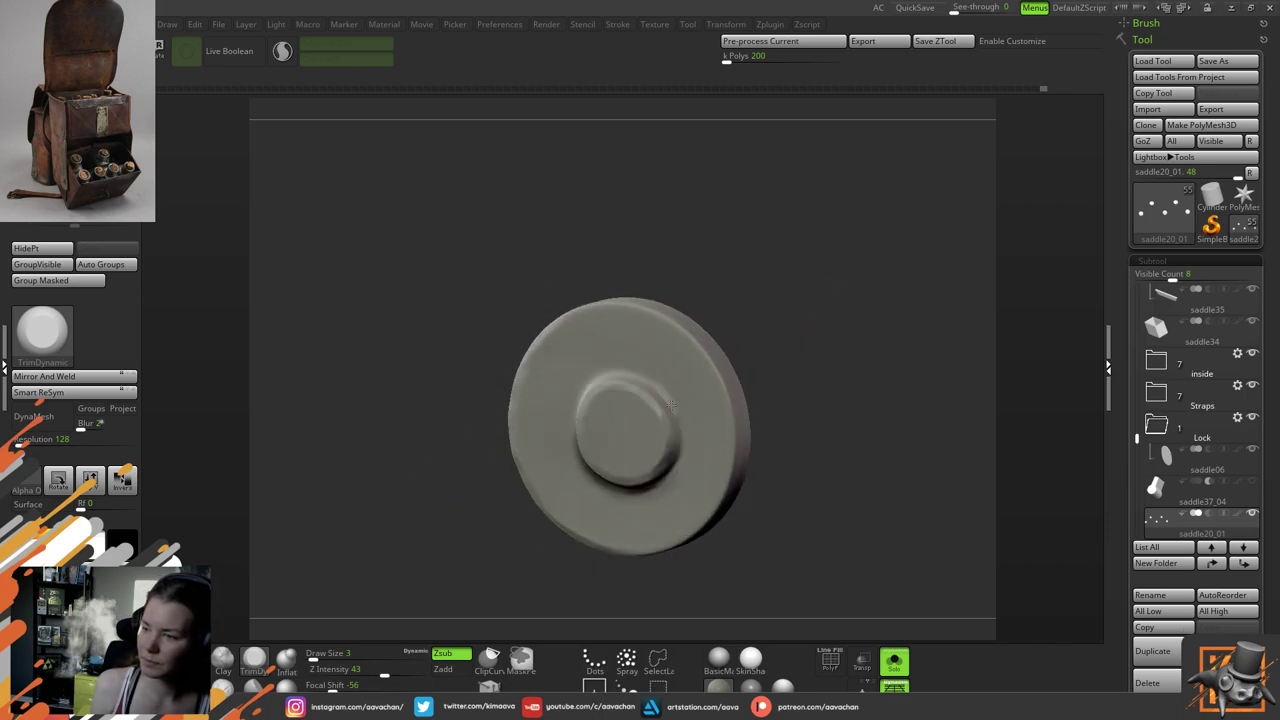
left_click_drag(671, 405, 669, 400)
left_click_drag(678, 462, 671, 403)
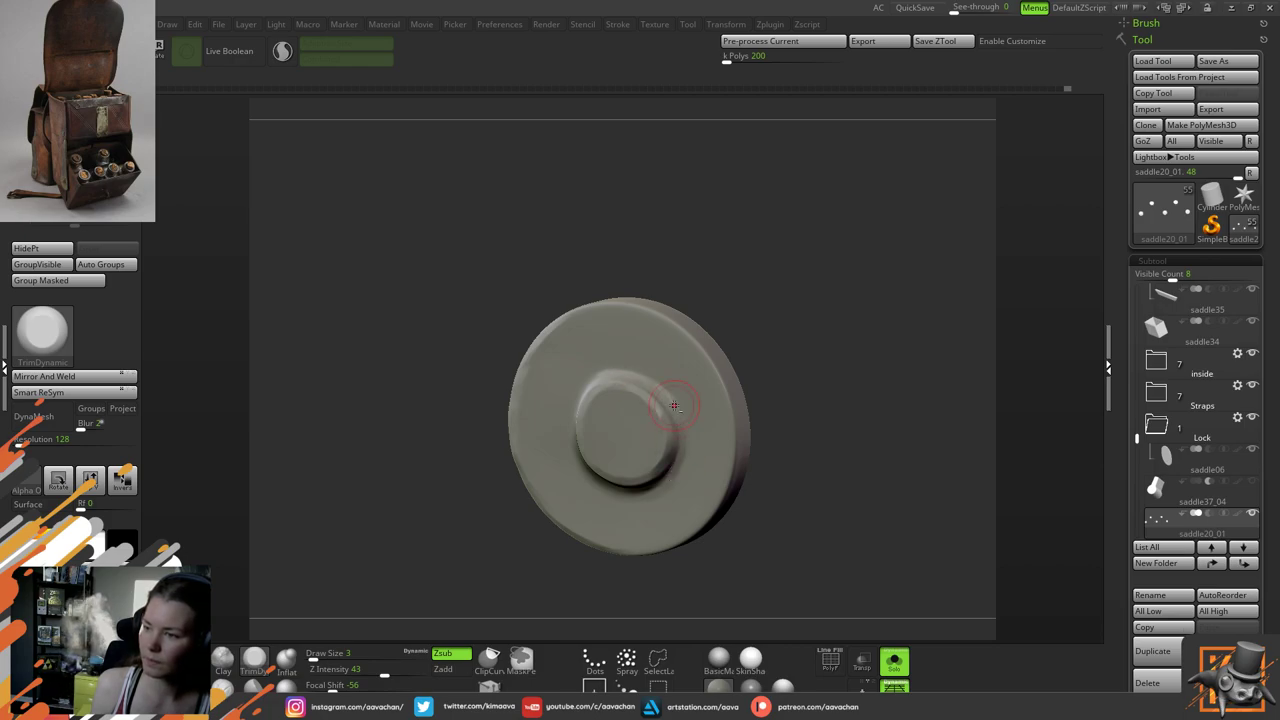
left_click(664, 400)
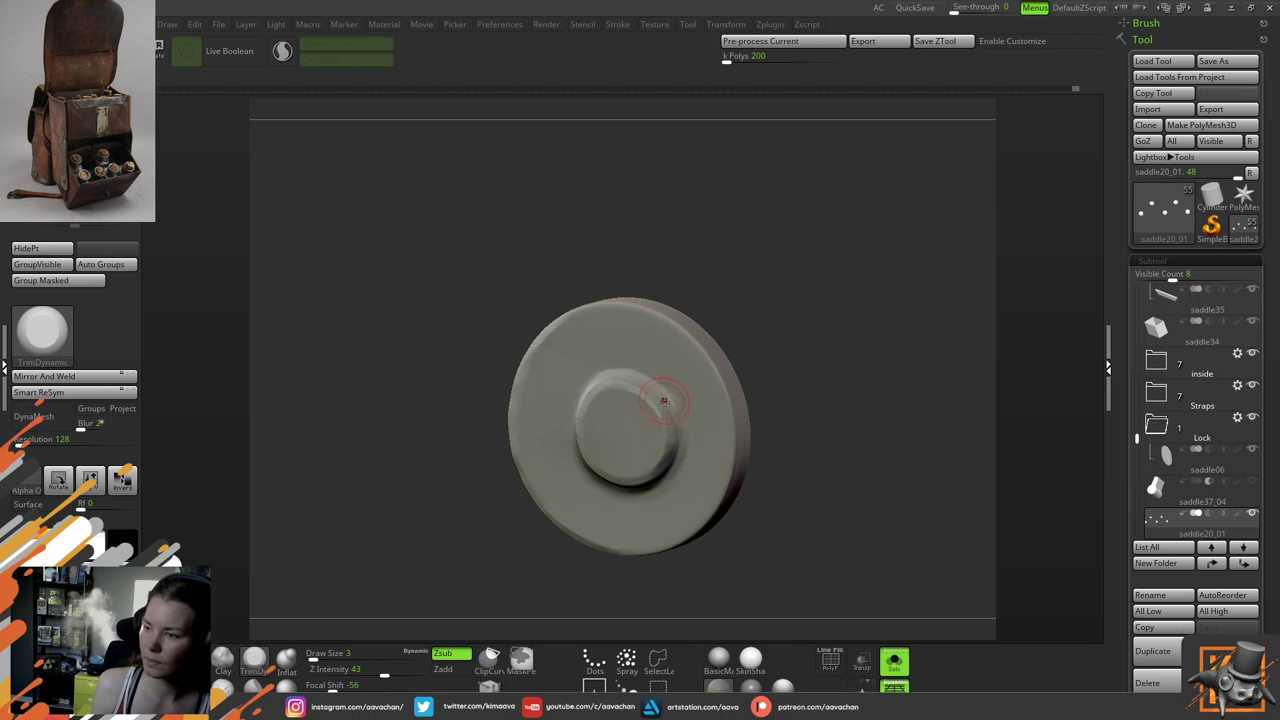
left_click_drag(673, 421, 678, 433)
Trim small irregular facets into the upper part of the same rivet's outer rim with TrimDynamic at size 3
mouse_move(790, 352)
left_mouse_down()
mouse_move(825, 341)
mouse_move(818, 362)
mouse_move(751, 341)
left_mouse_up()
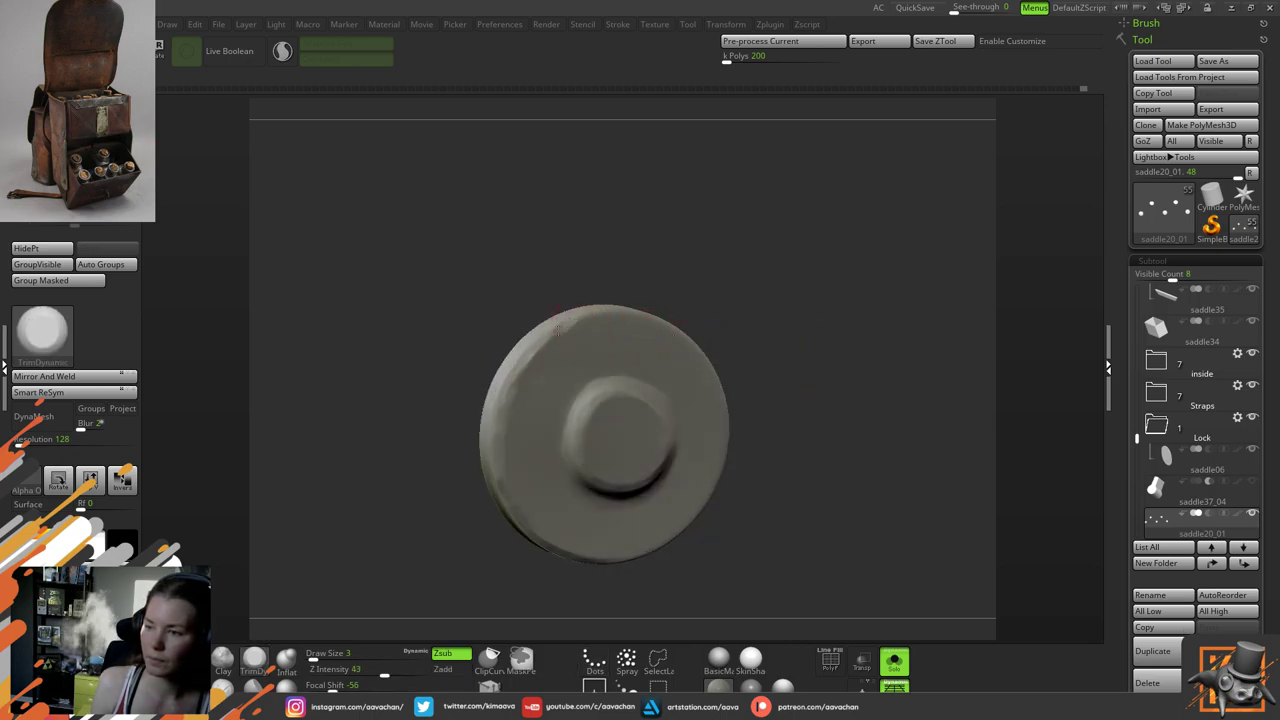
left_click_drag(632, 339, 626, 366)
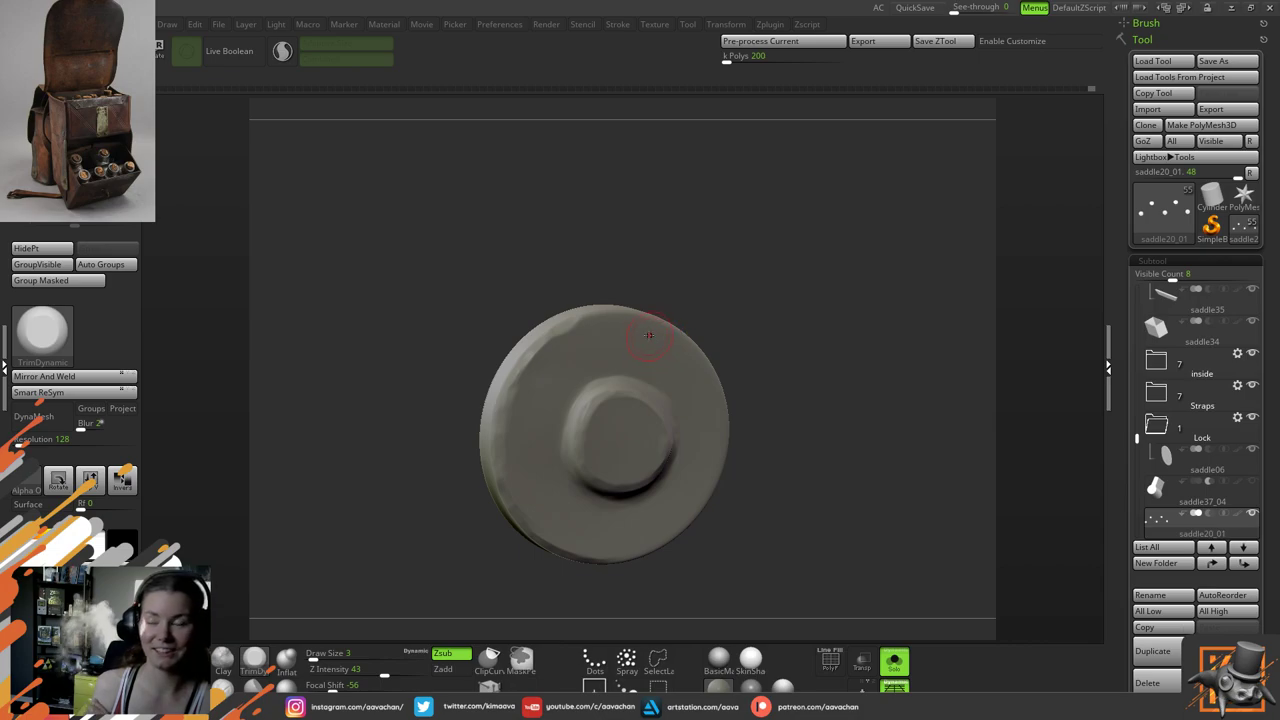
left_click_drag(750, 270, 763, 277)
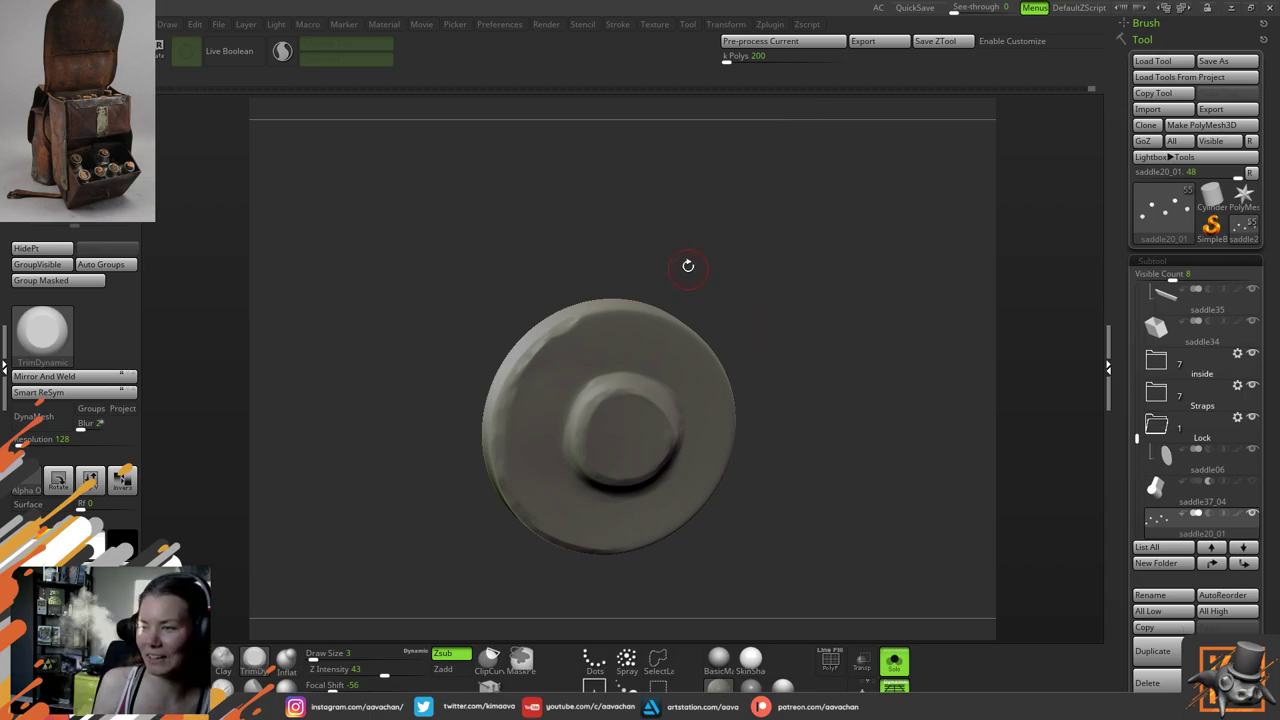
left_click_drag(713, 254, 707, 271)
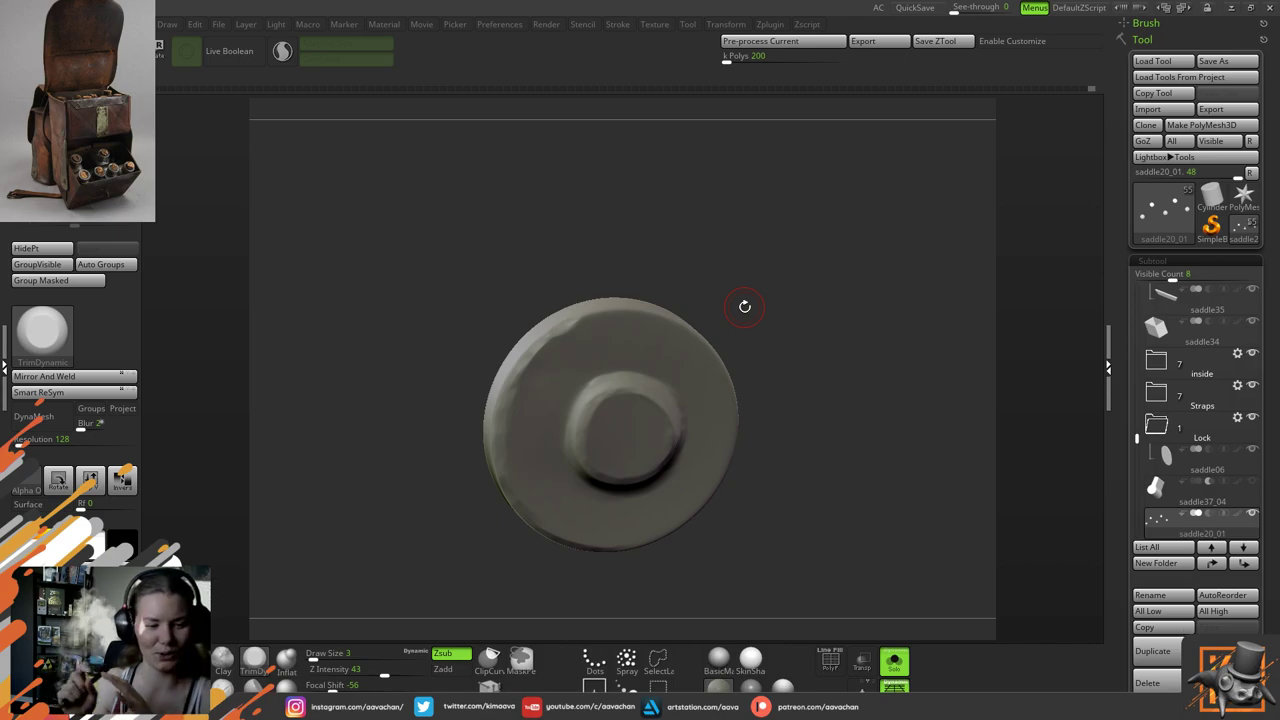
mouse_move(751, 297)
left_mouse_down()
mouse_move(790, 310)
mouse_move(748, 313)
left_mouse_up()
mouse_move(580, 321)
left_mouse_down()
mouse_move(640, 307)
mouse_move(567, 323)
left_mouse_up()
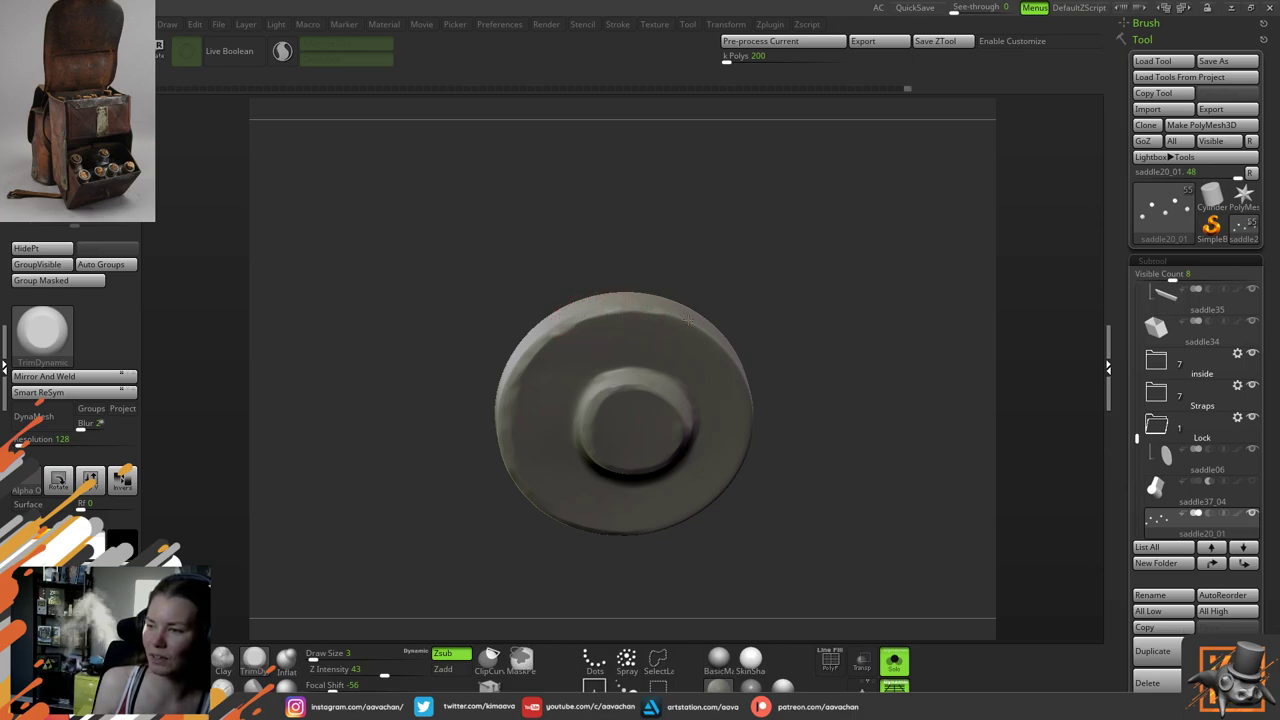
Wear down the upper-right and lower-right stretches of the rivet's outer rim with TrimDynamic from two angles
left_click_drag(688, 320, 702, 332)
mouse_move(826, 423)
left_mouse_down()
mouse_move(833, 382)
mouse_move(729, 358)
mouse_move(752, 273)
mouse_move(718, 308)
mouse_move(715, 394)
mouse_move(719, 312)
left_mouse_up()
mouse_move(702, 252)
left_mouse_down()
mouse_move(721, 325)
mouse_move(696, 424)
left_mouse_up()
left_click_drag(608, 510, 645, 480)
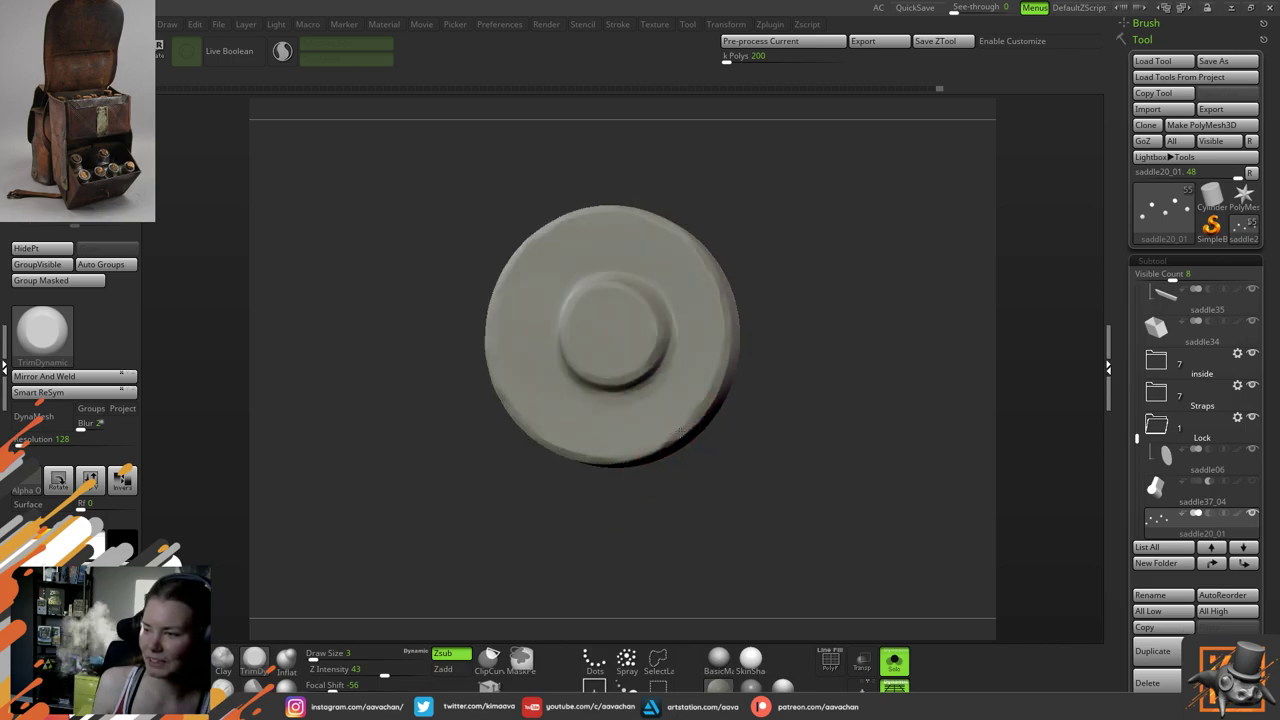
left_click_drag(680, 433, 639, 454)
left_click_drag(640, 453, 662, 443)
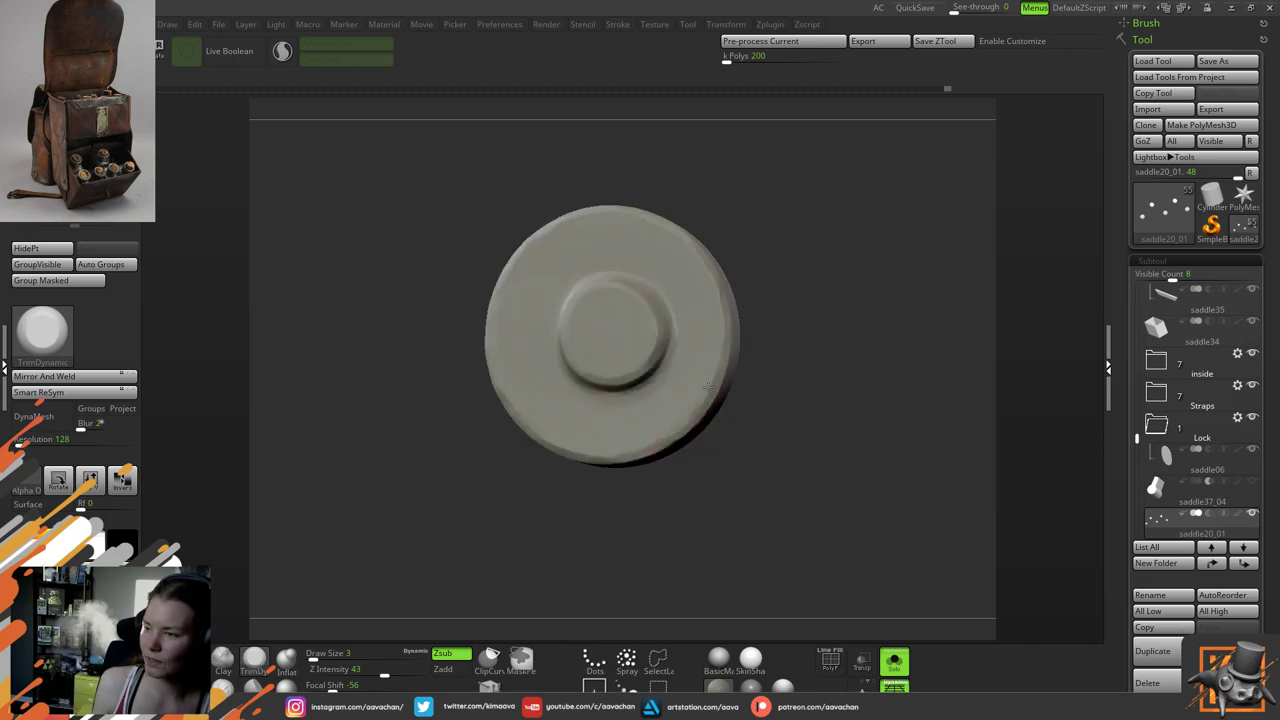
left_click_drag(732, 348, 728, 372)
Show the surrounding saddlebag parts again and examine how the worn rivet sits on the strap
left_click_drag(815, 545, 877, 580)
left_click(894, 658)
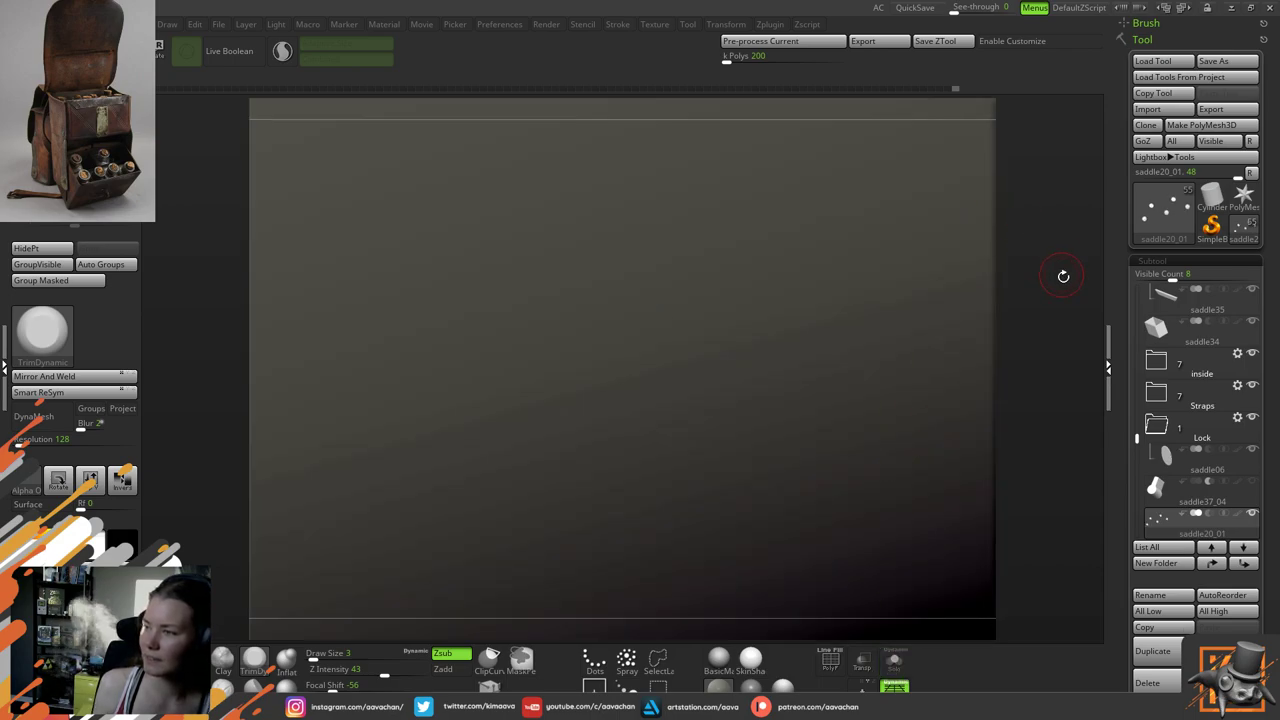
mouse_move(1063, 277)
left_mouse_down()
mouse_move(1085, 283)
mouse_move(1033, 267)
left_mouse_up()
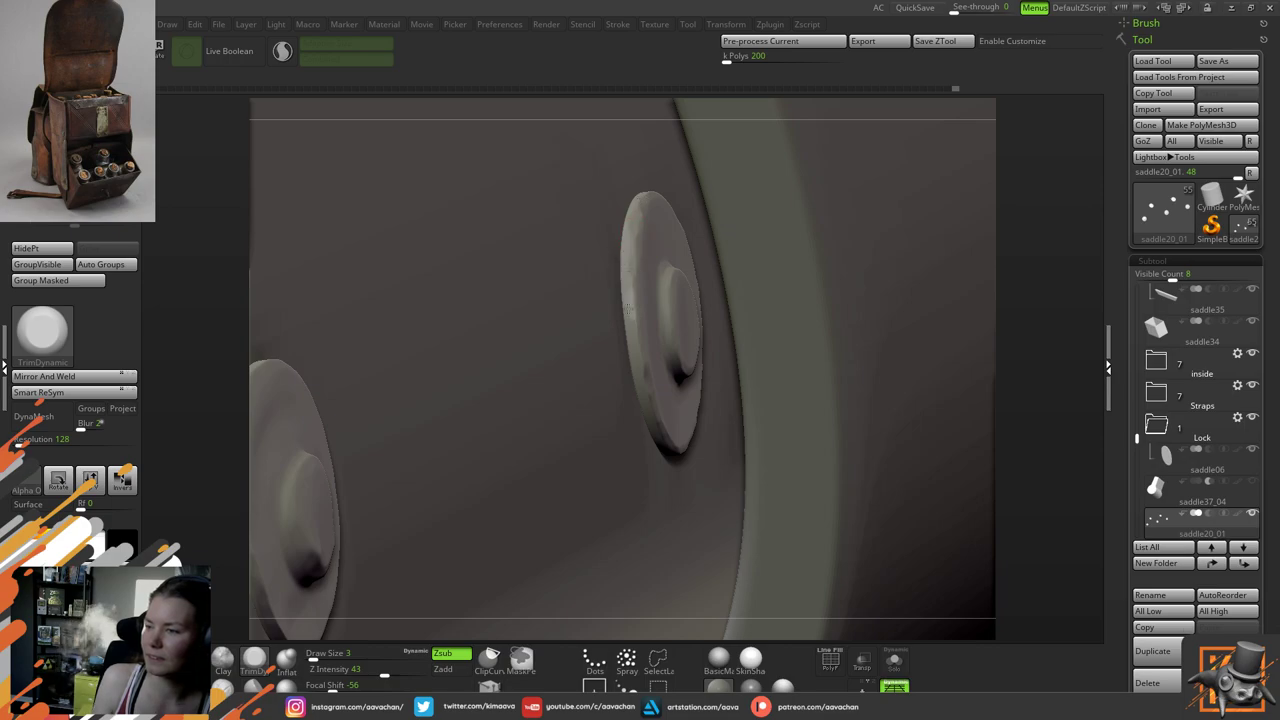
left_click_drag(1048, 390, 1057, 394)
Isolate the rivets and adjust the worn rivet with the Move brush, enlarging it from size 9 to 14
key("b")
key("m")
key("v")
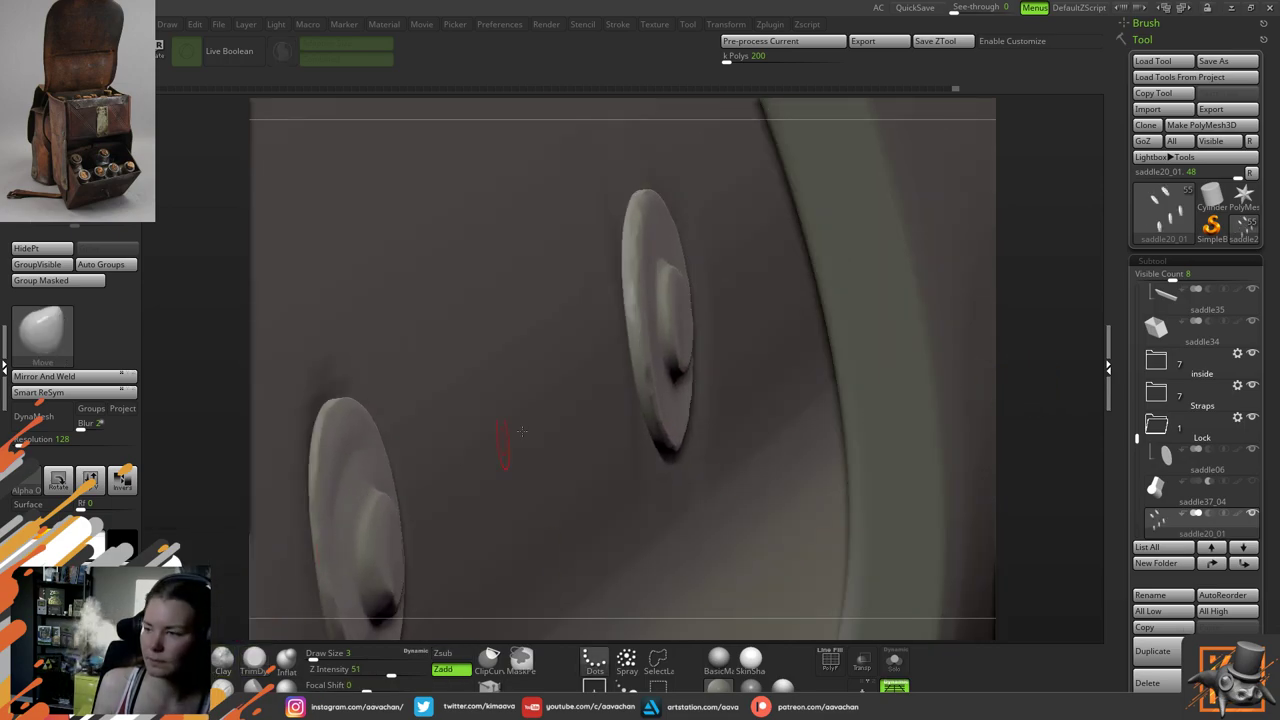
key("space")
left_click(678, 332)
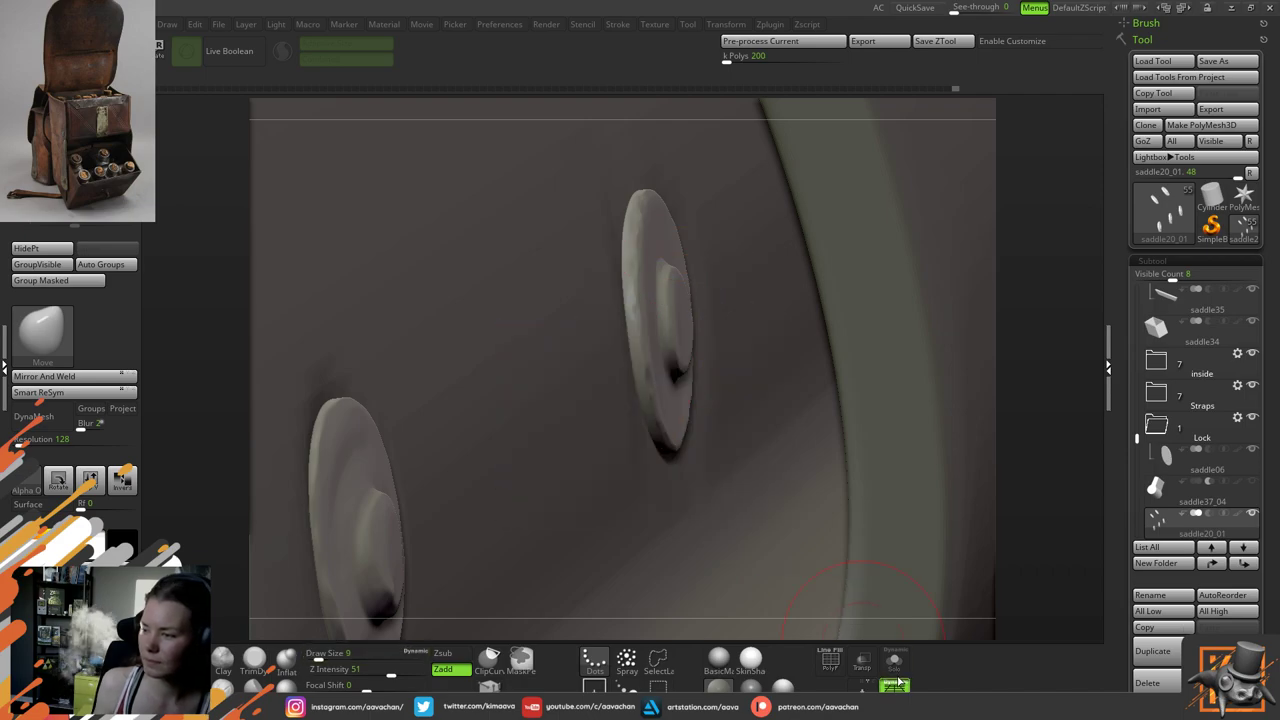
left_click(895, 660)
left_click_drag(902, 454, 862, 448)
mouse_move(785, 291)
left_mouse_down()
mouse_move(692, 309)
mouse_move(710, 348)
mouse_move(694, 296)
left_mouse_up()
key("space")
left_click(713, 313)
Bring back the other saddlebag parts and inspect the rivets against the curved strap
left_click(894, 660)
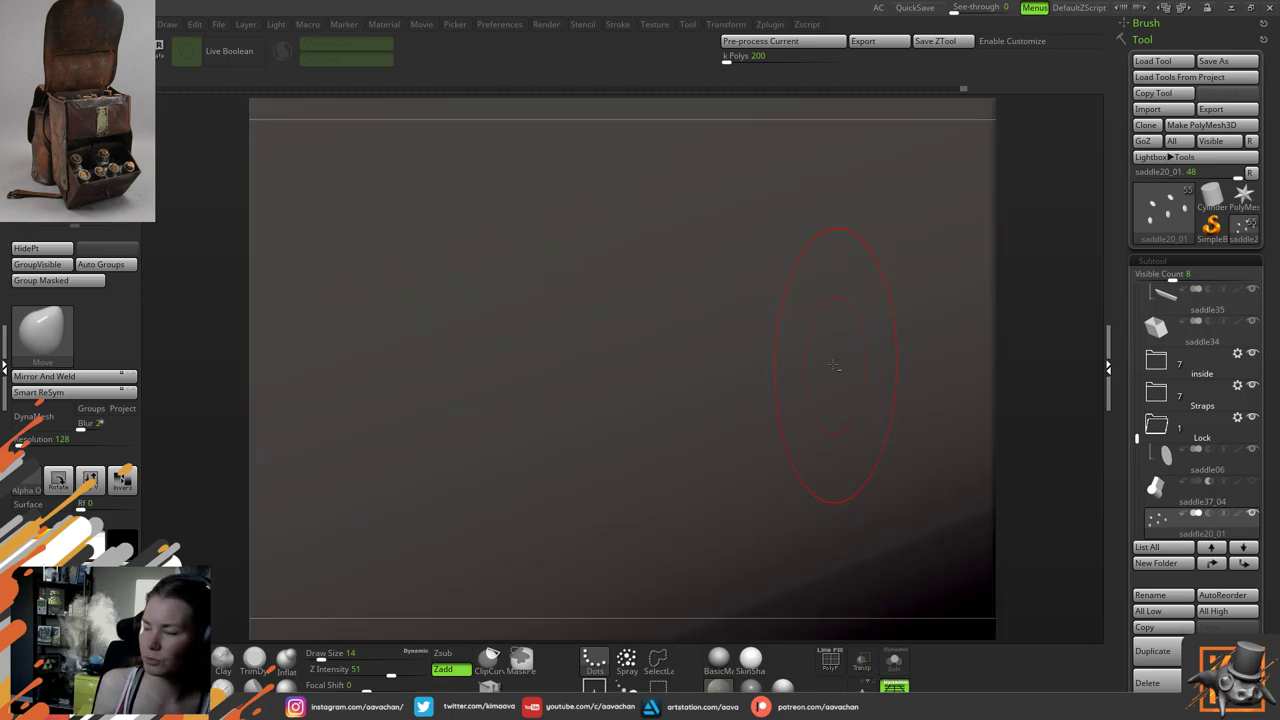
left_click_drag(769, 366, 1095, 358, "alt")
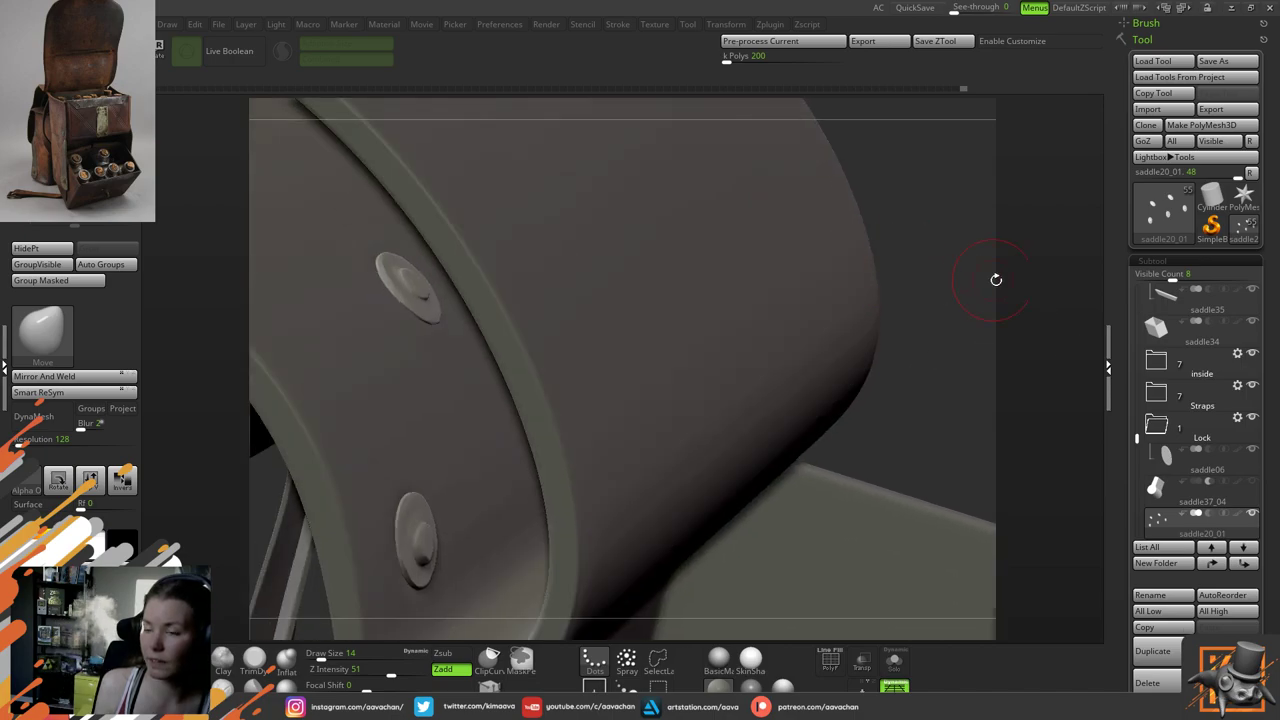
mouse_move(970, 260)
left_mouse_down()
mouse_move(1085, 335)
mouse_move(951, 254)
left_mouse_up()
left_click_drag(960, 321, 823, 351)
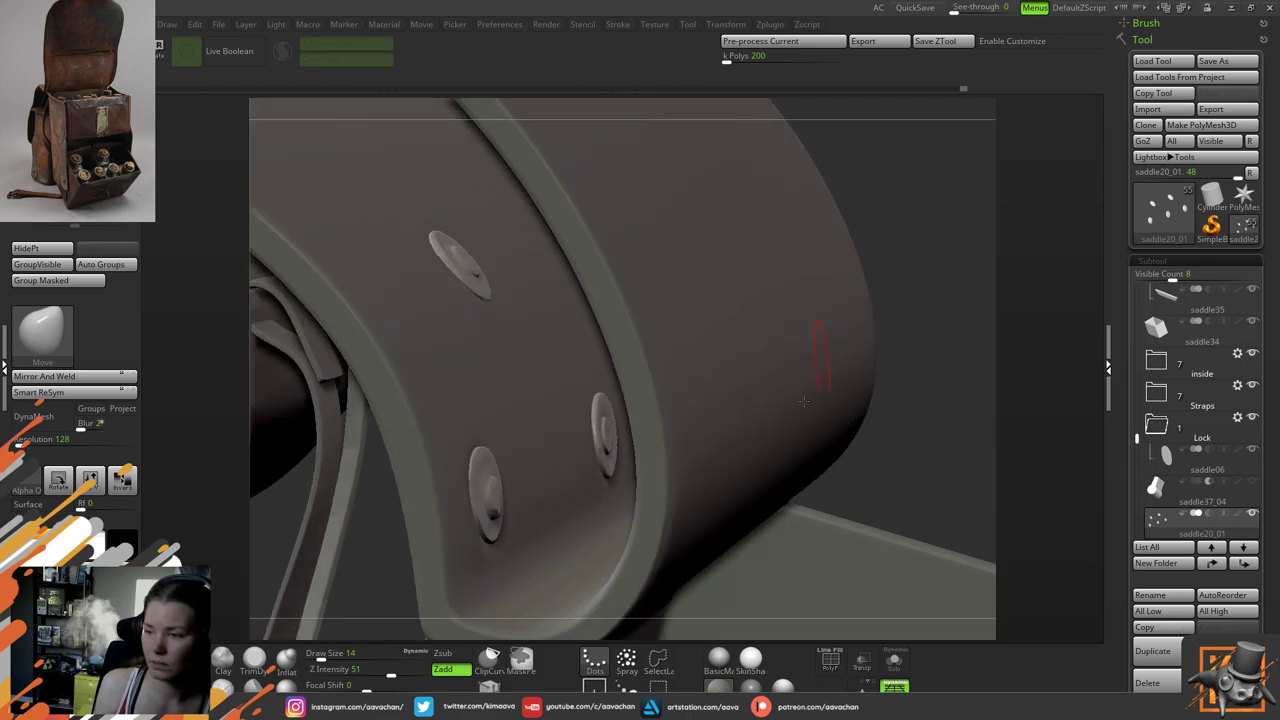
Isolate the rivets again and trim the face of another worn rivet's raised centre with TrimDynamic at size 6
left_click(896, 663)
left_click_drag(831, 494, 597, 477)
left_click_drag(684, 416, 254, 574, "alt")
key("space")
left_click_drag(555, 438, 551, 438)
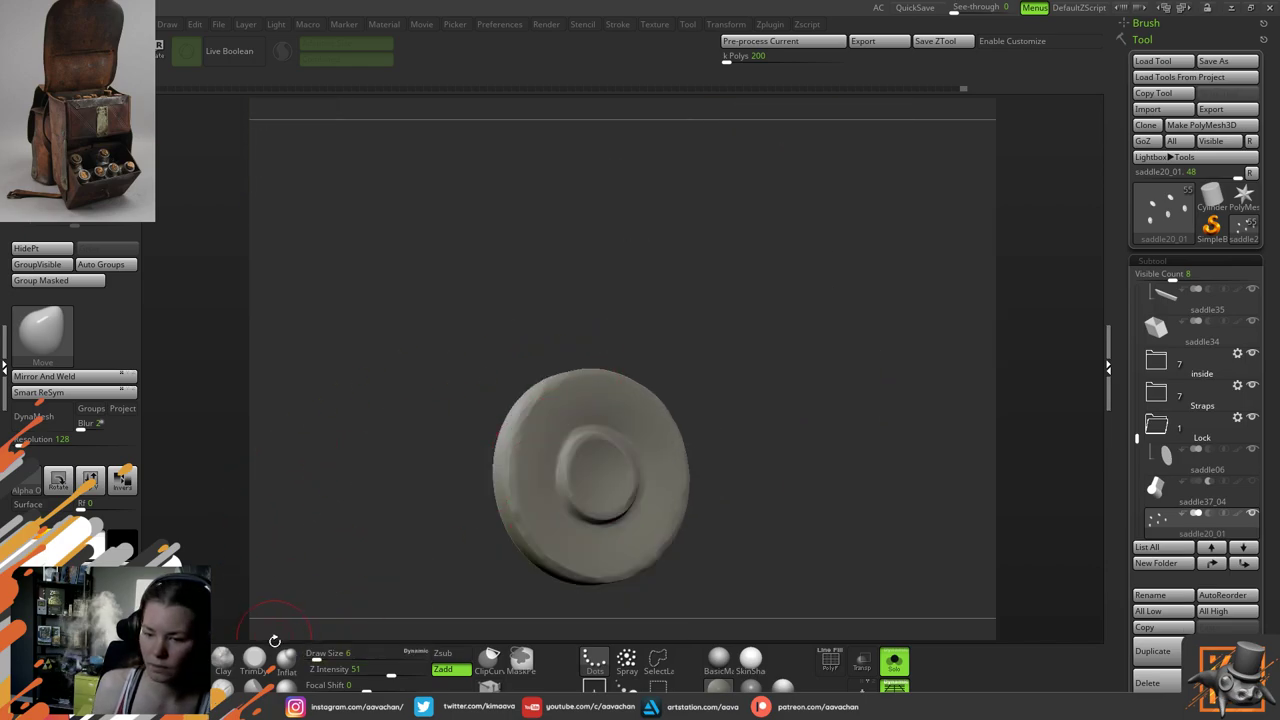
left_click(255, 662)
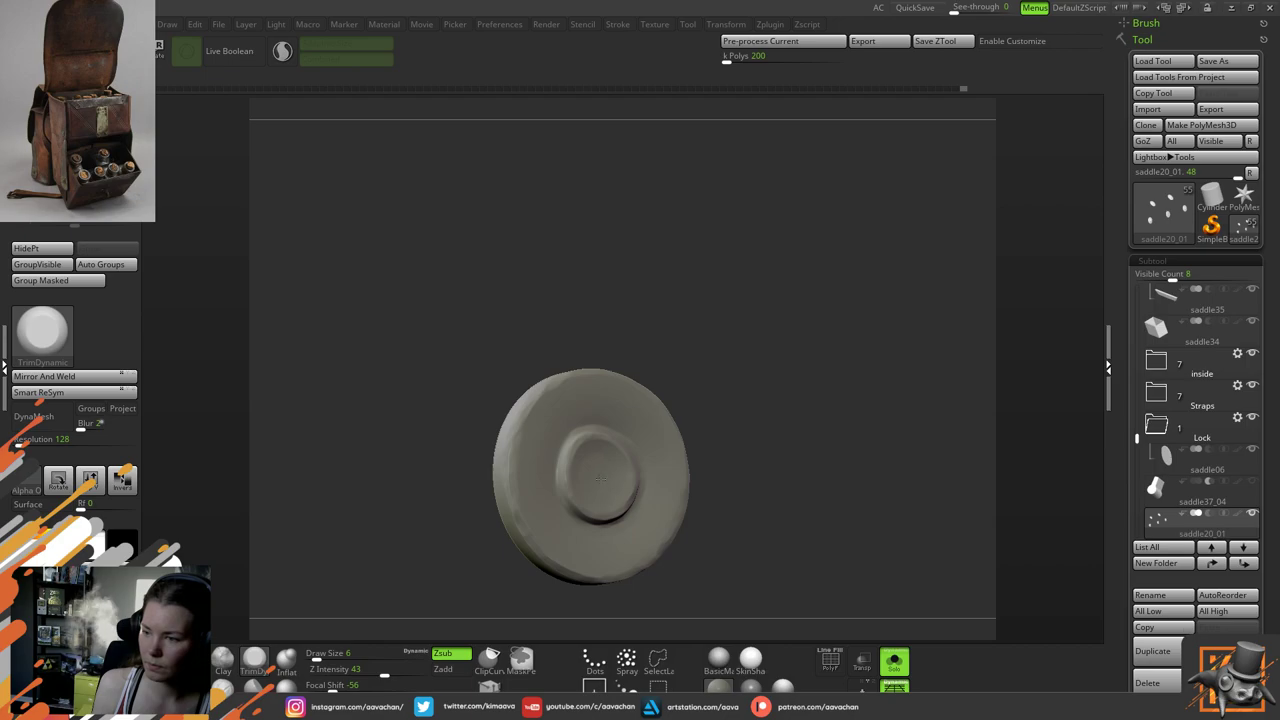
left_click_drag(598, 449, 633, 500)
mouse_move(651, 446)
left_mouse_down()
mouse_move(609, 457)
mouse_move(606, 475)
left_mouse_up()
Dent the raised centre's face with Clay at size 4, and soften its surface and edges with TrimDynamic
key("space")
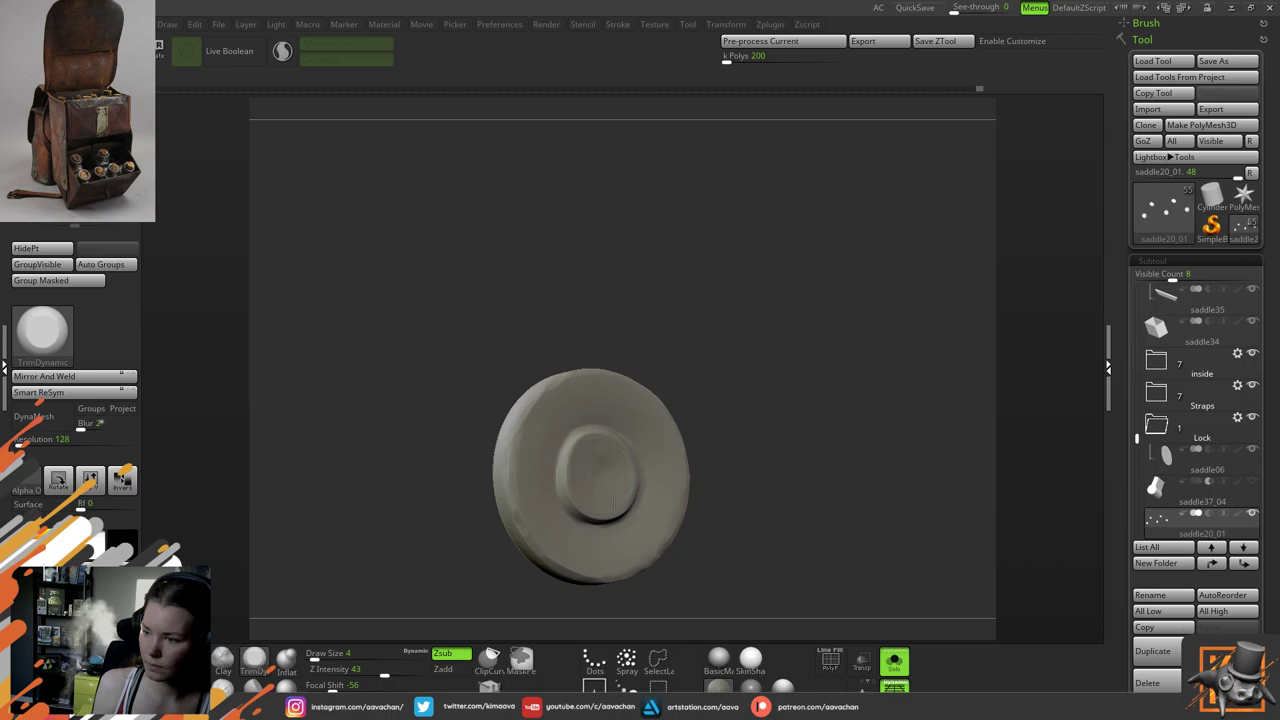
left_click(222, 658)
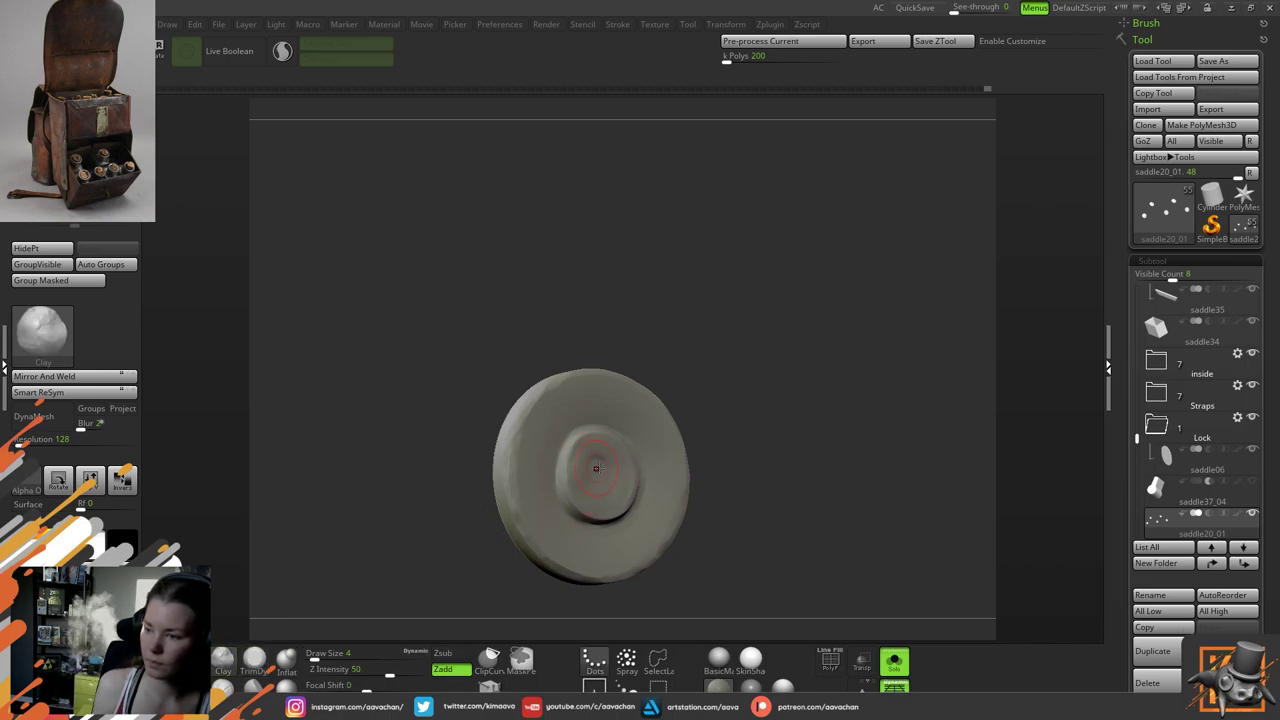
left_click(254, 658)
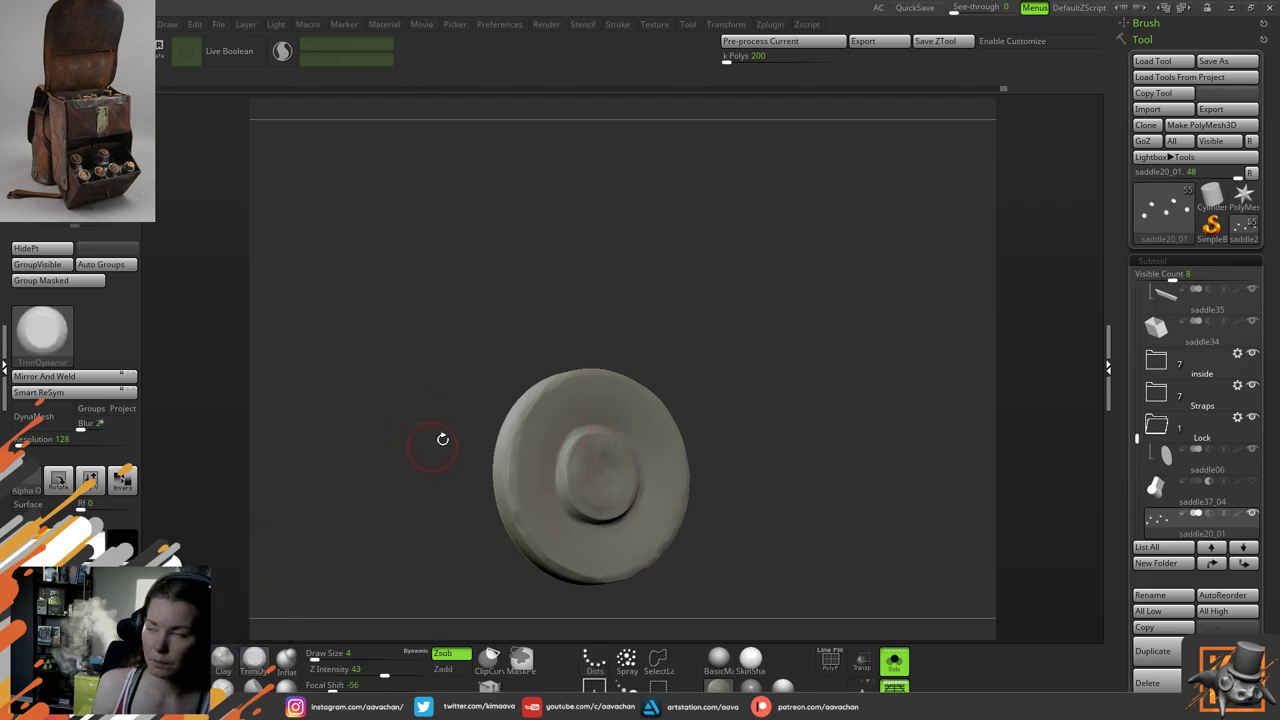
left_click_drag(373, 472, 380, 472)
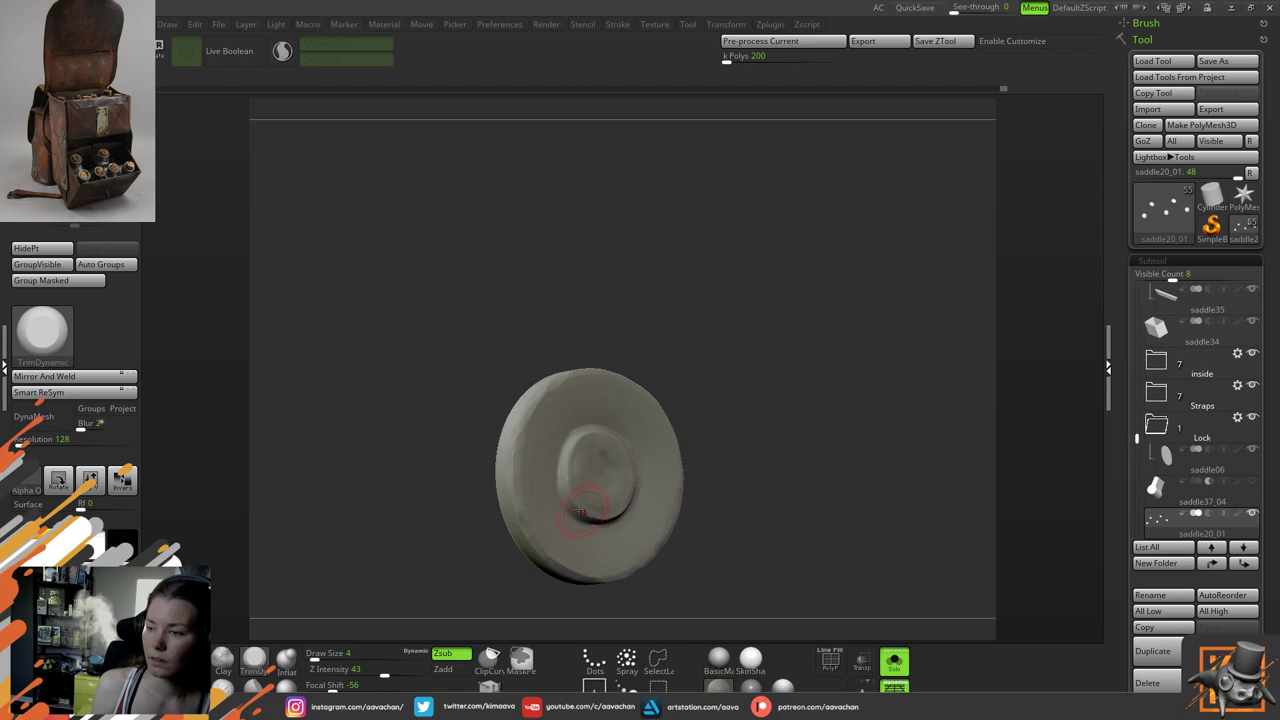
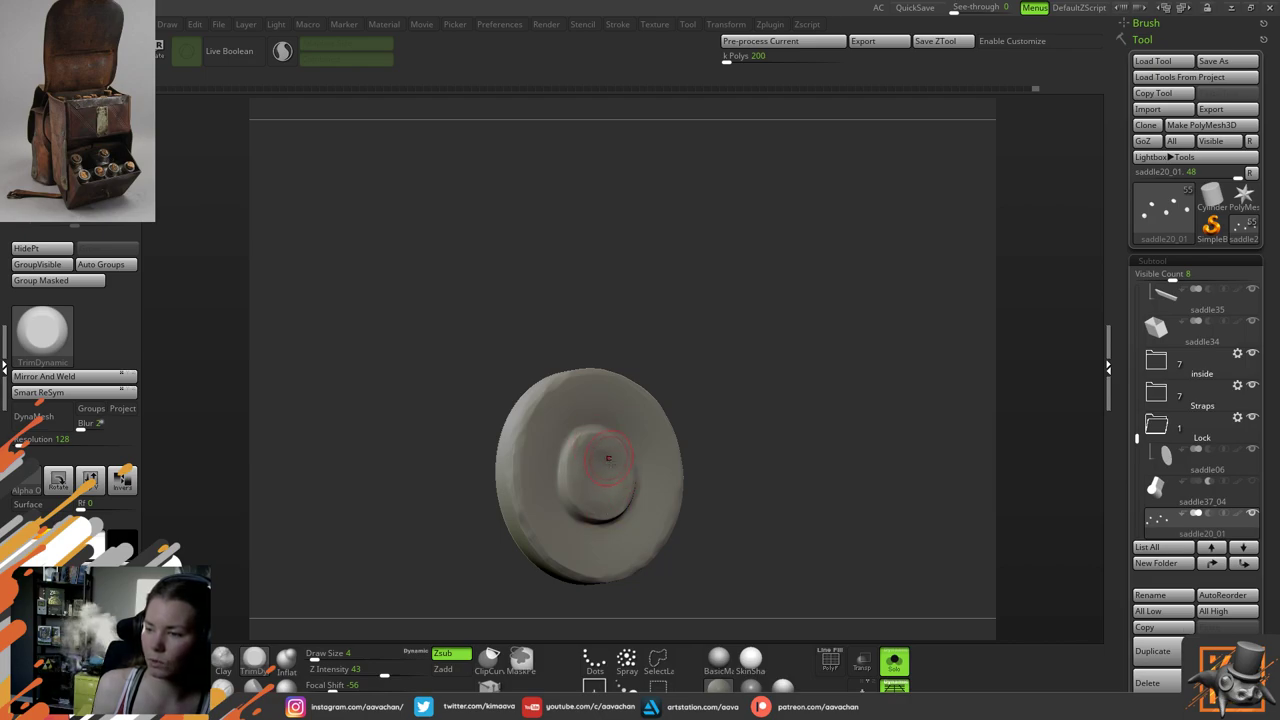
Check the rivets on the strap, isolate them and frame an untouched rivet with TrimDynamic at size 8
left_click(894, 660)
left_click_drag(860, 350, 628, 391)
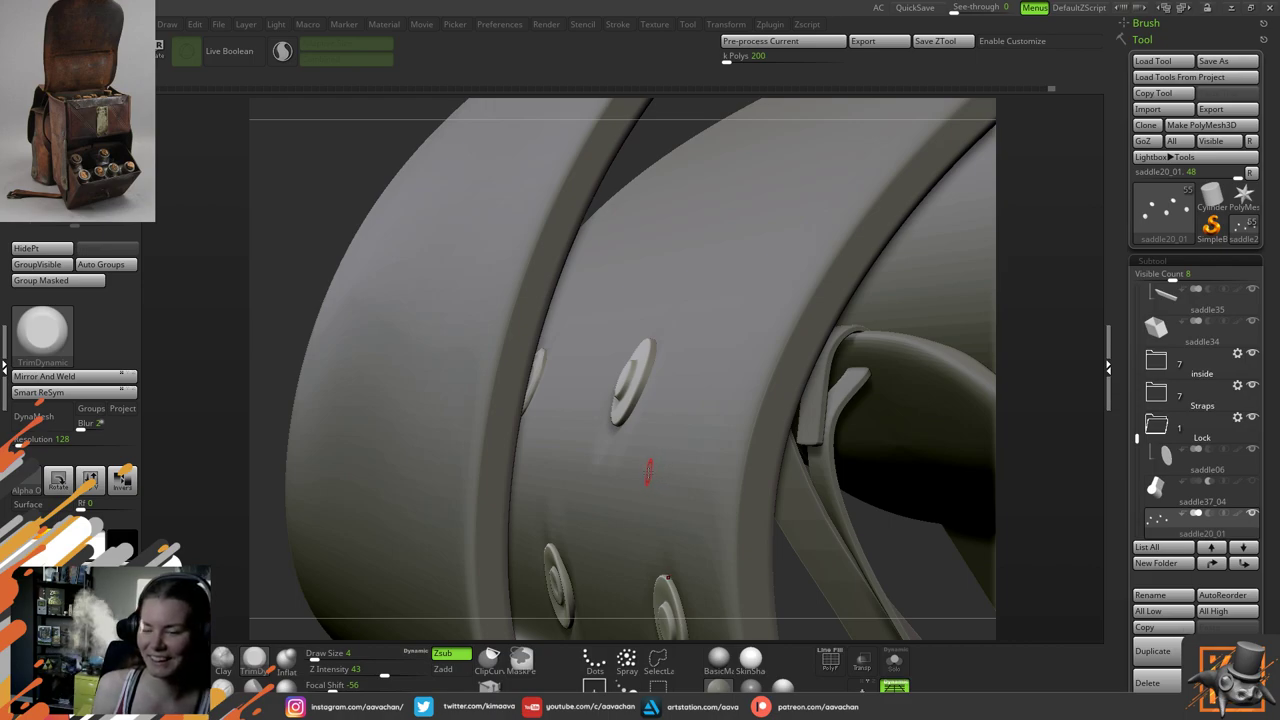
left_click(894, 660)
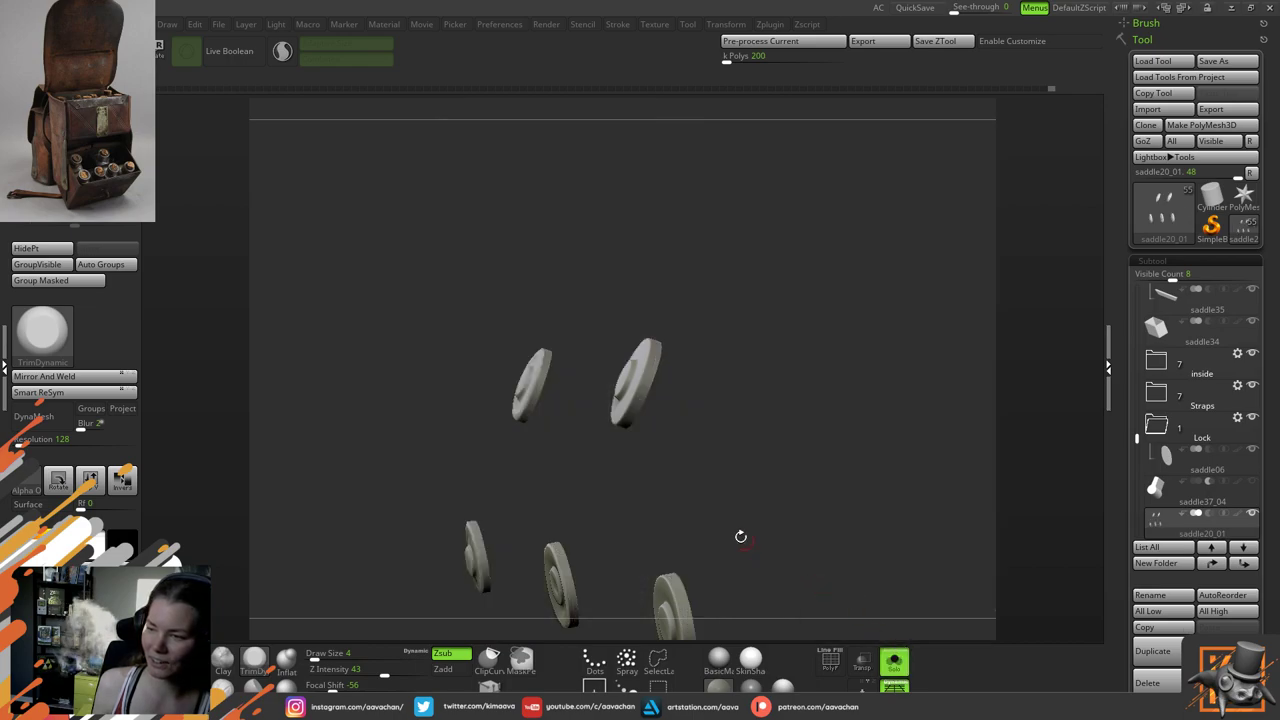
left_click_drag(738, 449, 680, 467)
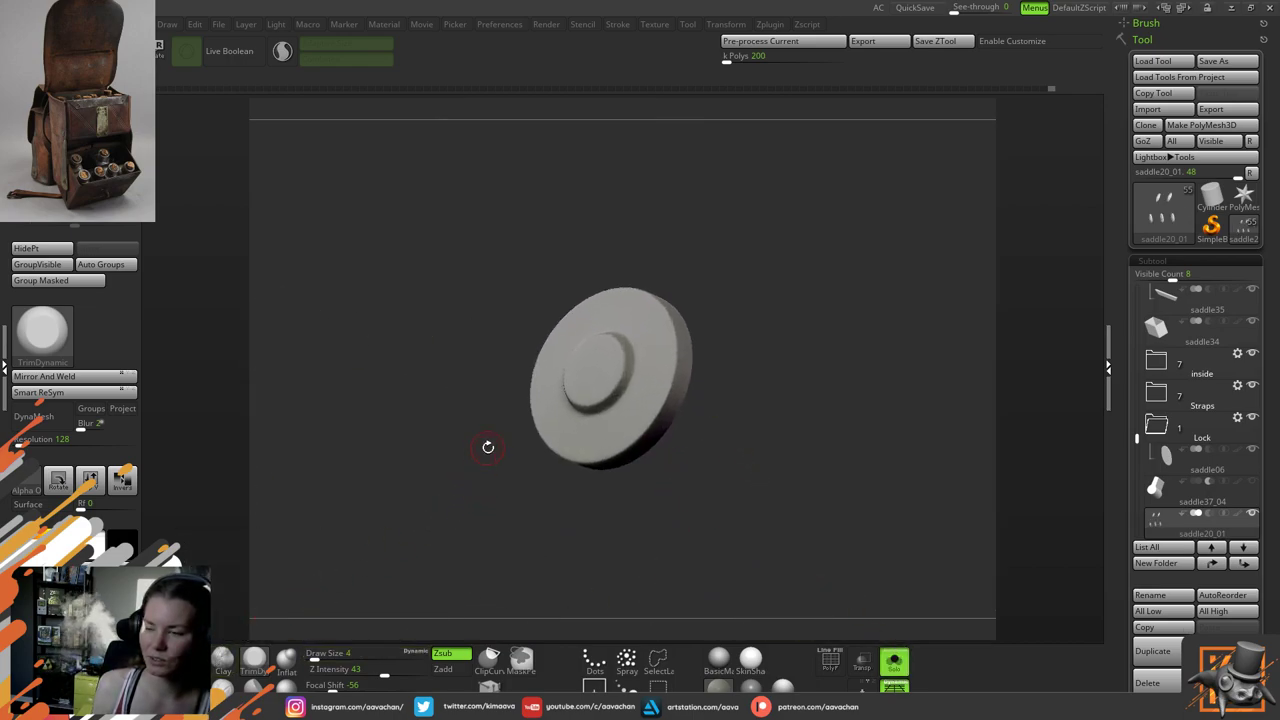
left_click_drag(488, 447, 486, 511, "alt")
key("space")
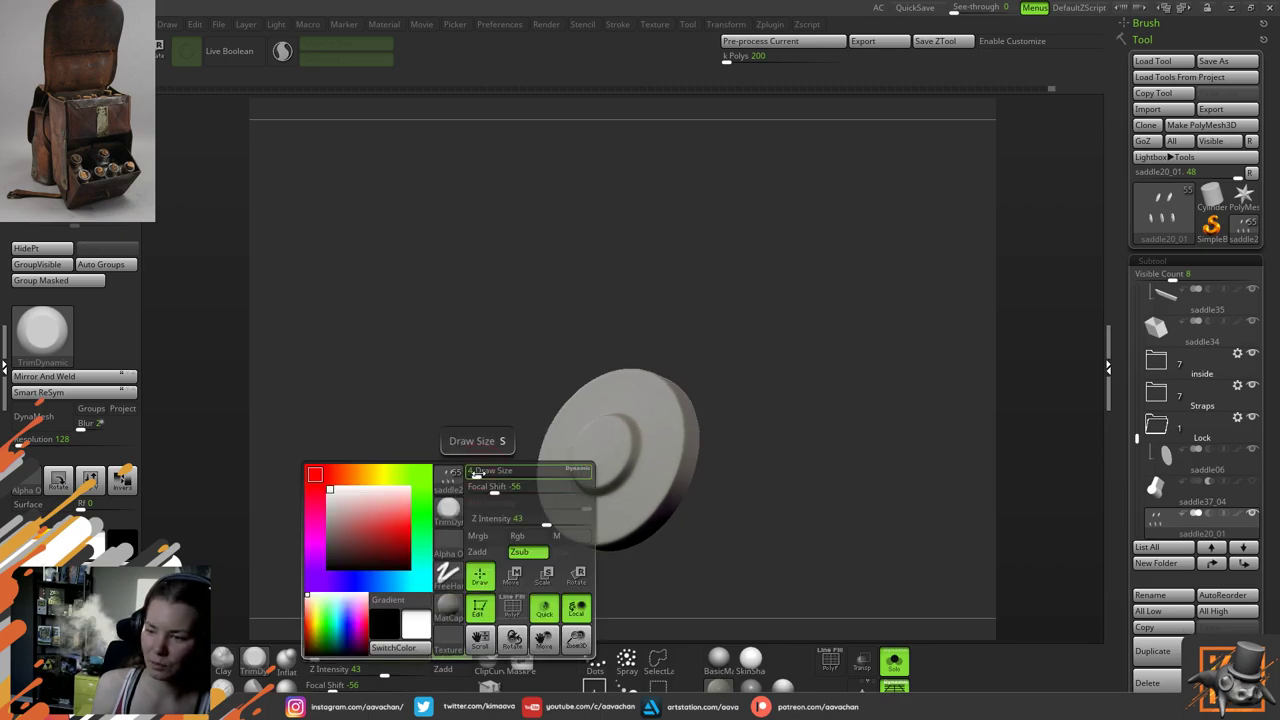
left_click_drag(449, 471, 509, 515)
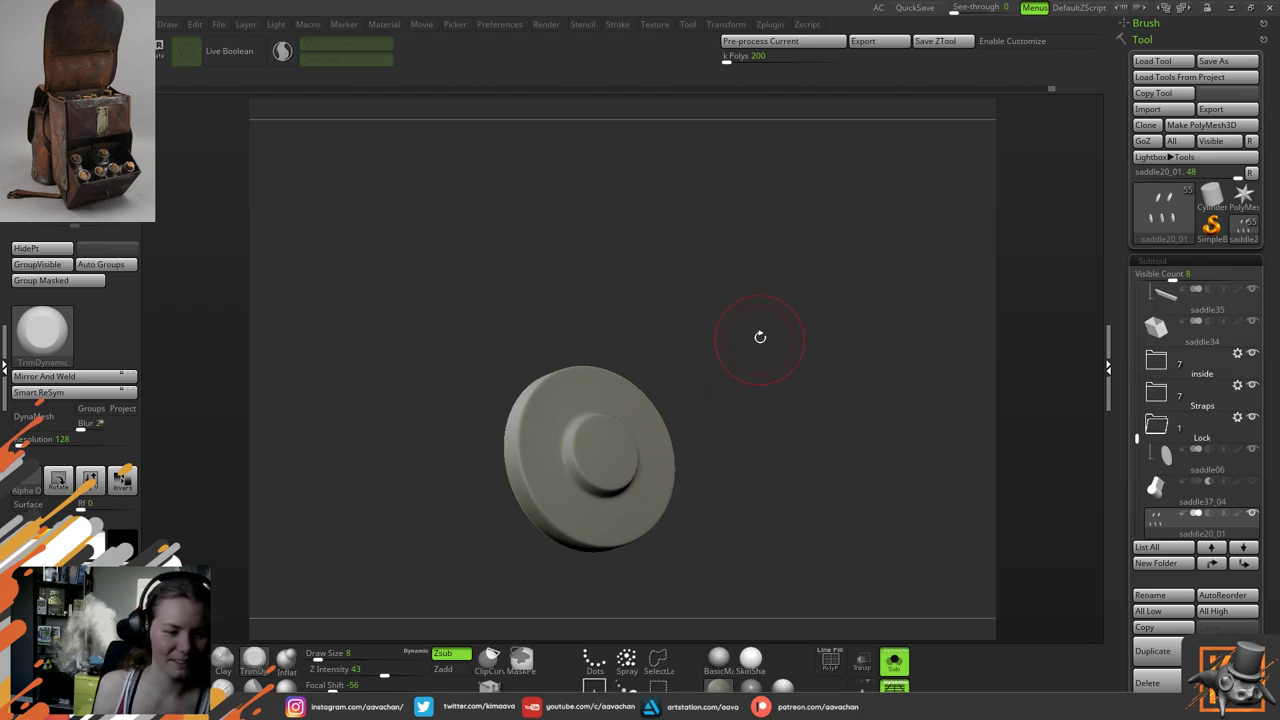
Trim uneven wear into one side of the rivet's outer rim with TrimDynamic, reducing the brush to size 5 and then 4
left_click_drag(760, 337, 760, 360)
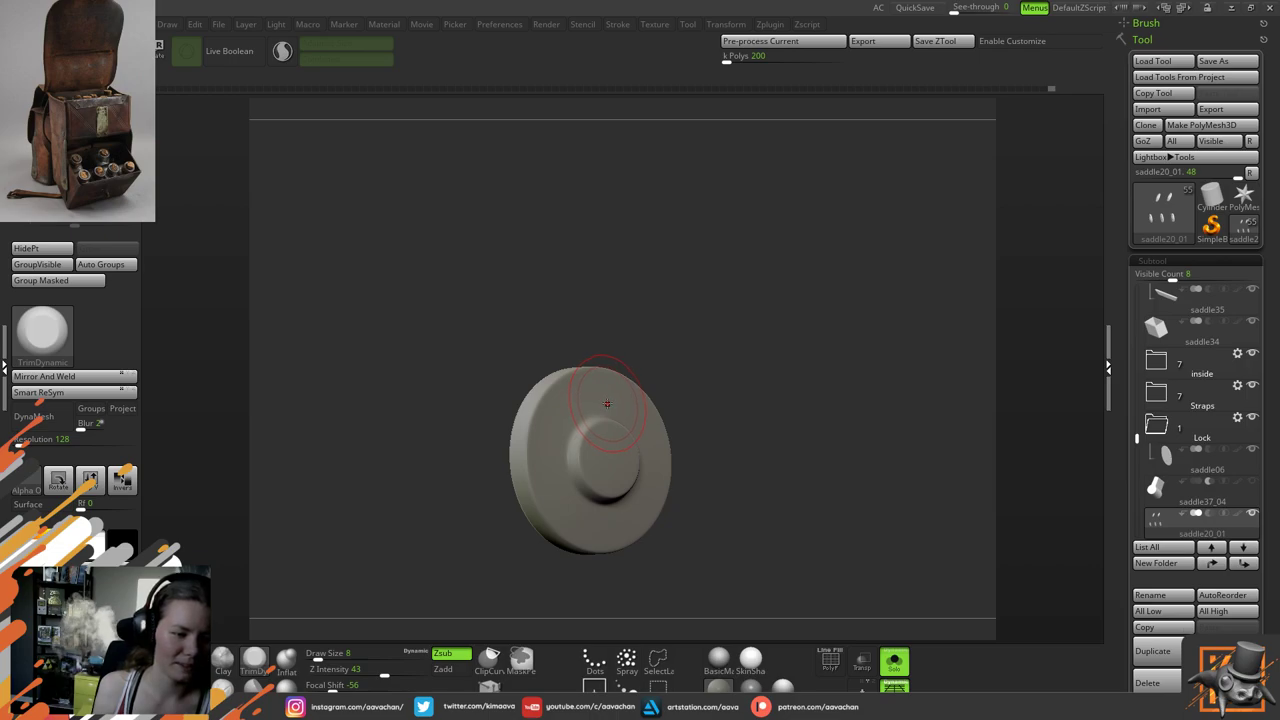
right_click_drag(637, 385, 624, 402, "ctrl")
key("space")
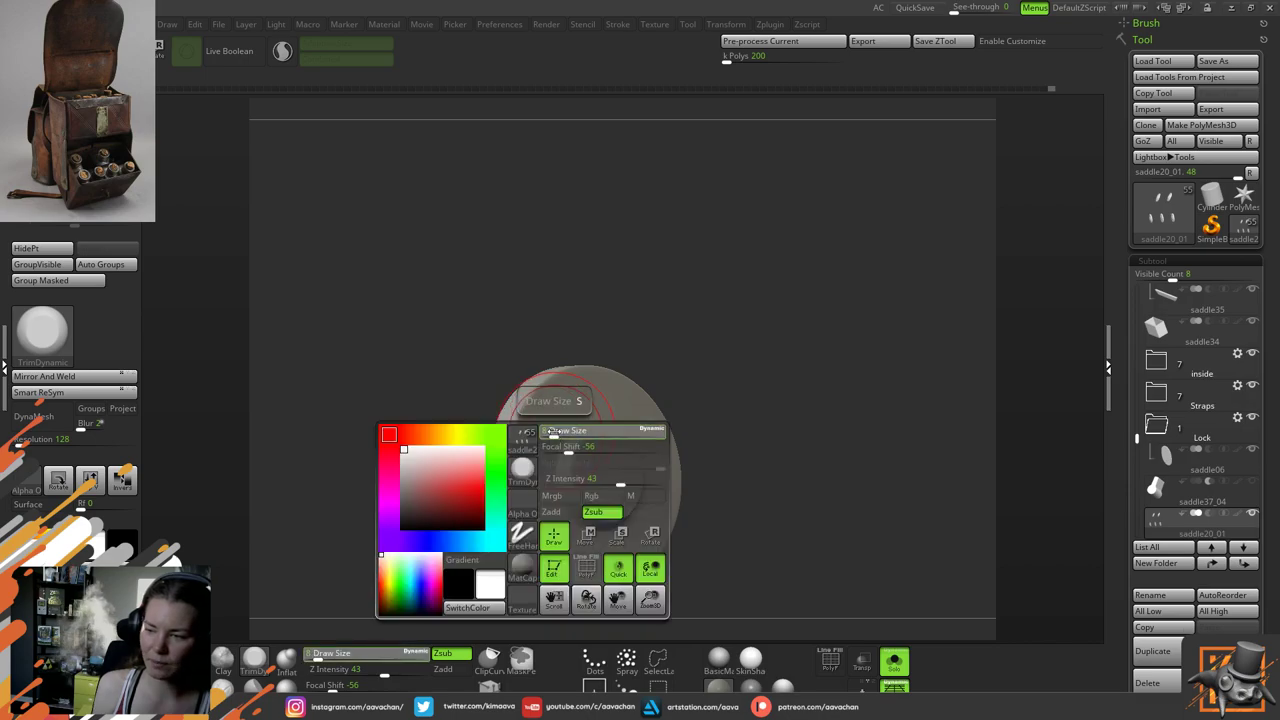
left_click_drag(557, 431, 549, 432)
mouse_move(367, 435)
left_mouse_down("alt")
mouse_move(359, 371)
mouse_move(366, 424)
left_mouse_up("alt")
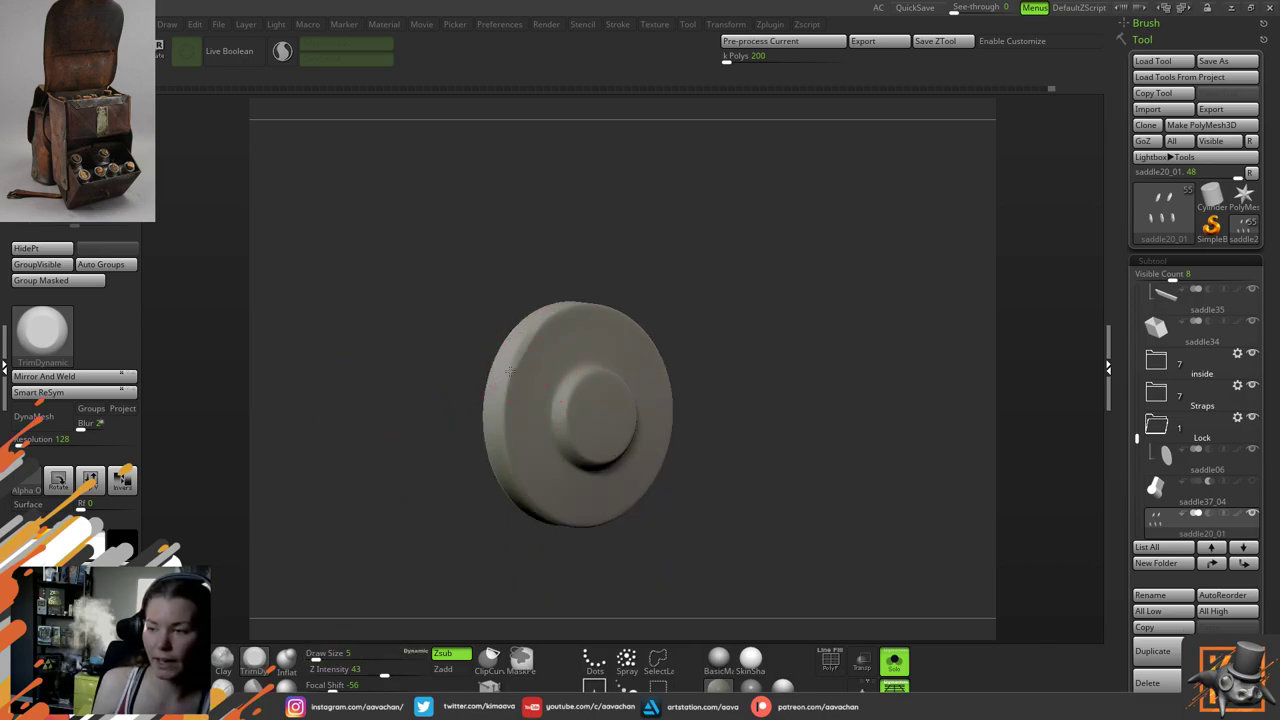
key("space")
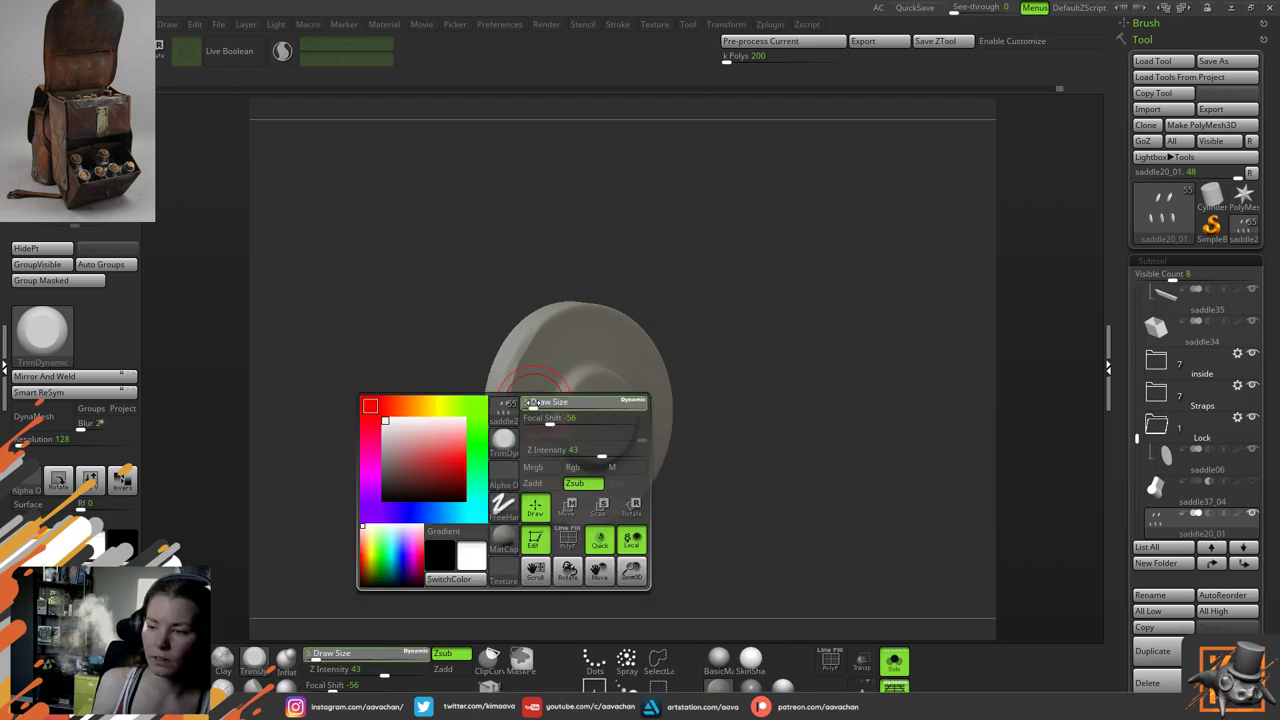
key("space")
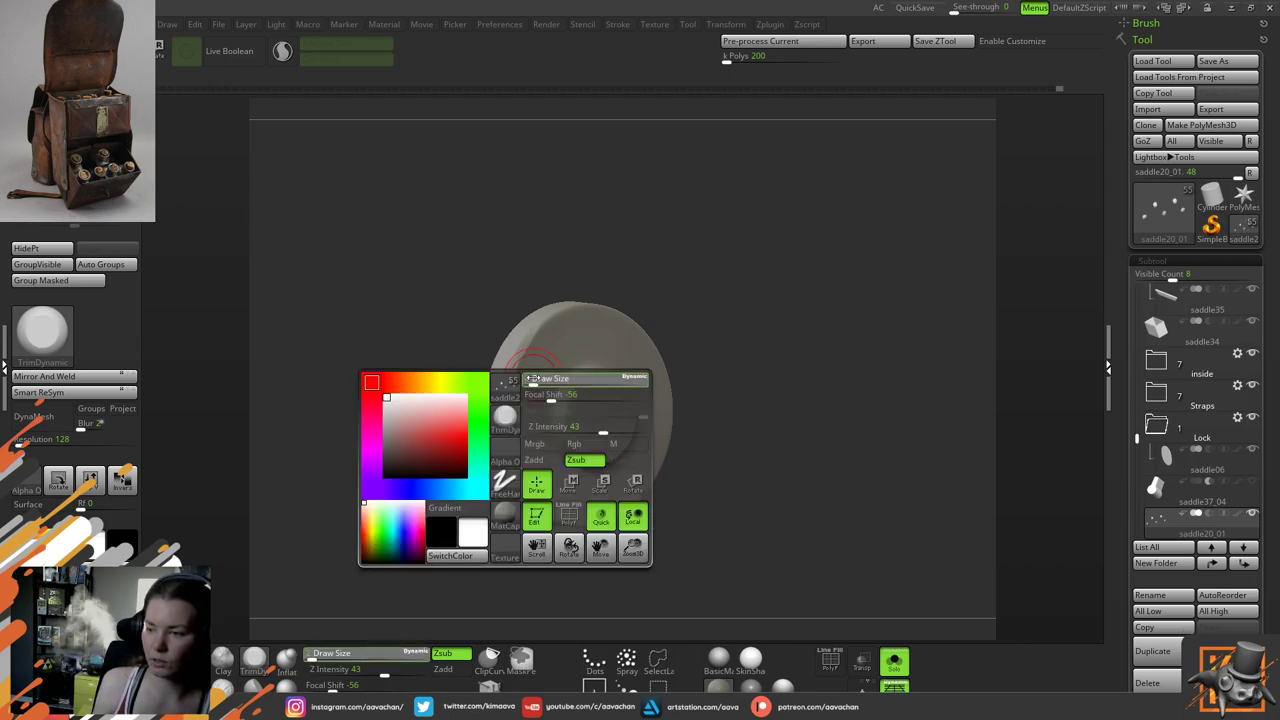
left_click_drag(531, 378, 529, 379)
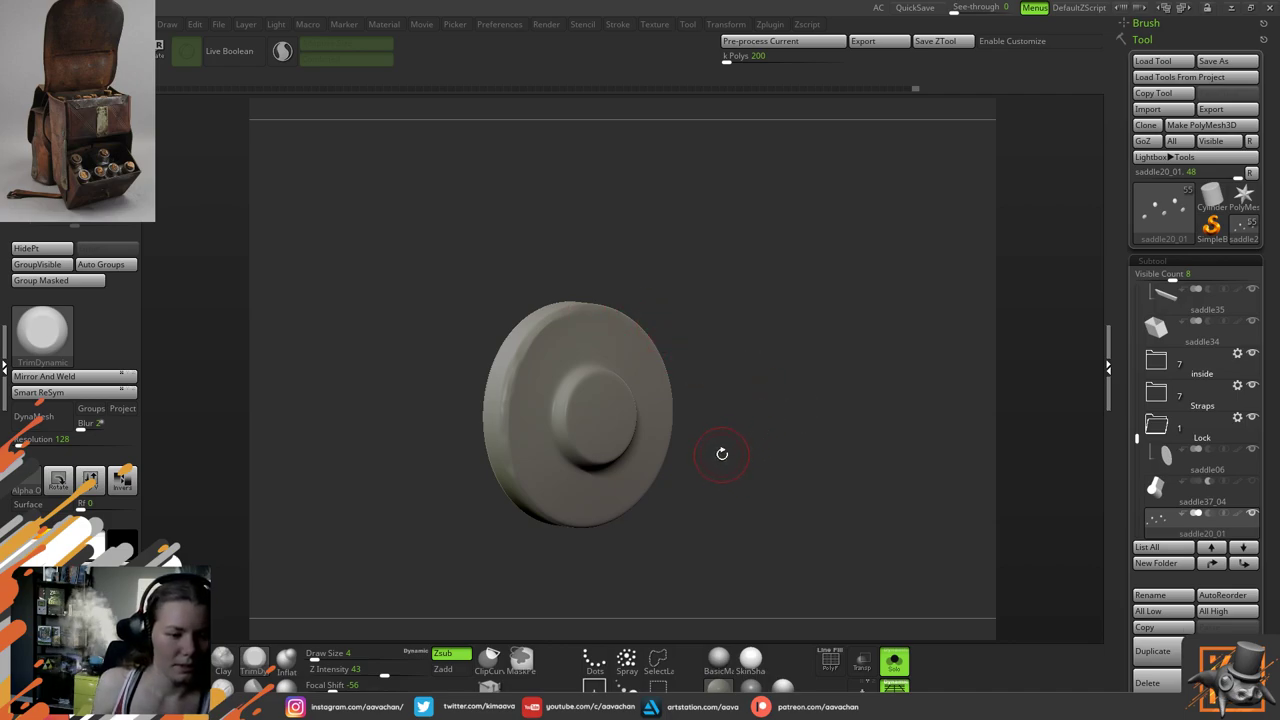
Wear down the opposite side of the rivet's outer rim with TrimDynamic at size 4
mouse_move(723, 279)
left_mouse_down()
mouse_move(770, 350)
mouse_move(751, 356)
mouse_move(766, 264)
mouse_move(607, 398)
left_mouse_up()
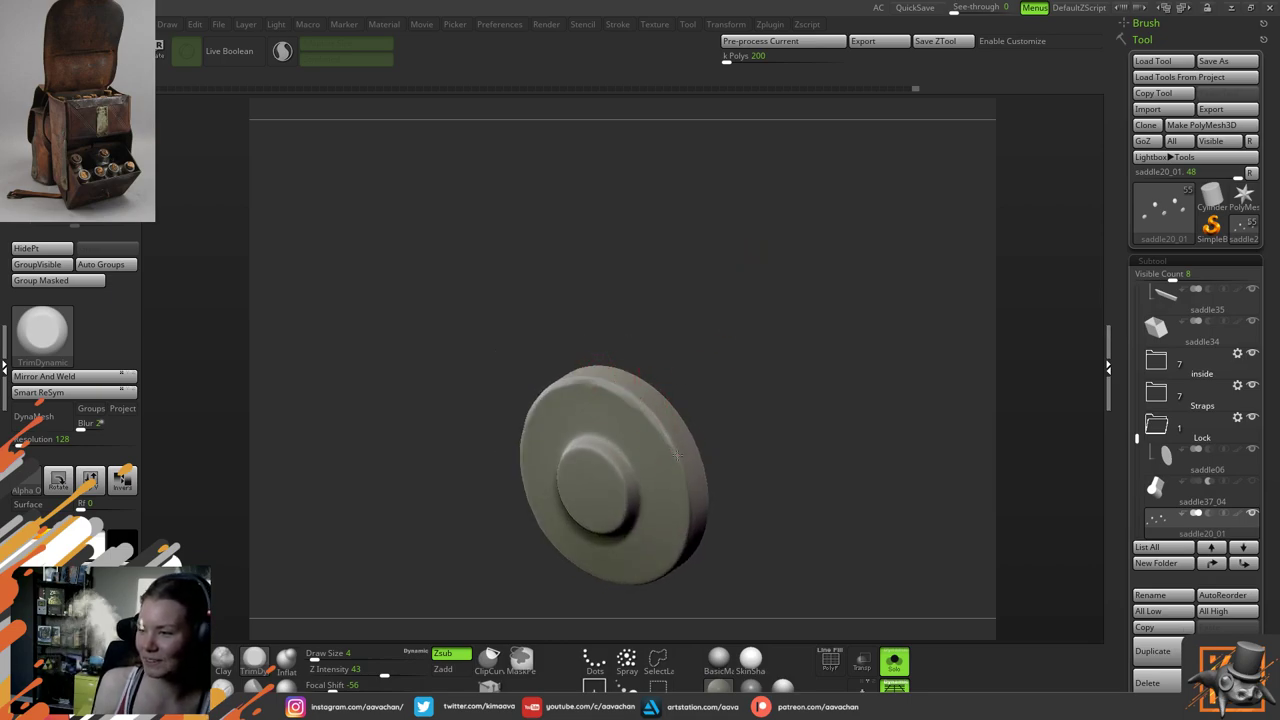
left_click_drag(677, 455, 669, 436)
left_click_drag(809, 493, 791, 344, "alt")
left_click_drag(762, 432, 774, 398)
left_click_drag(668, 308, 676, 328)
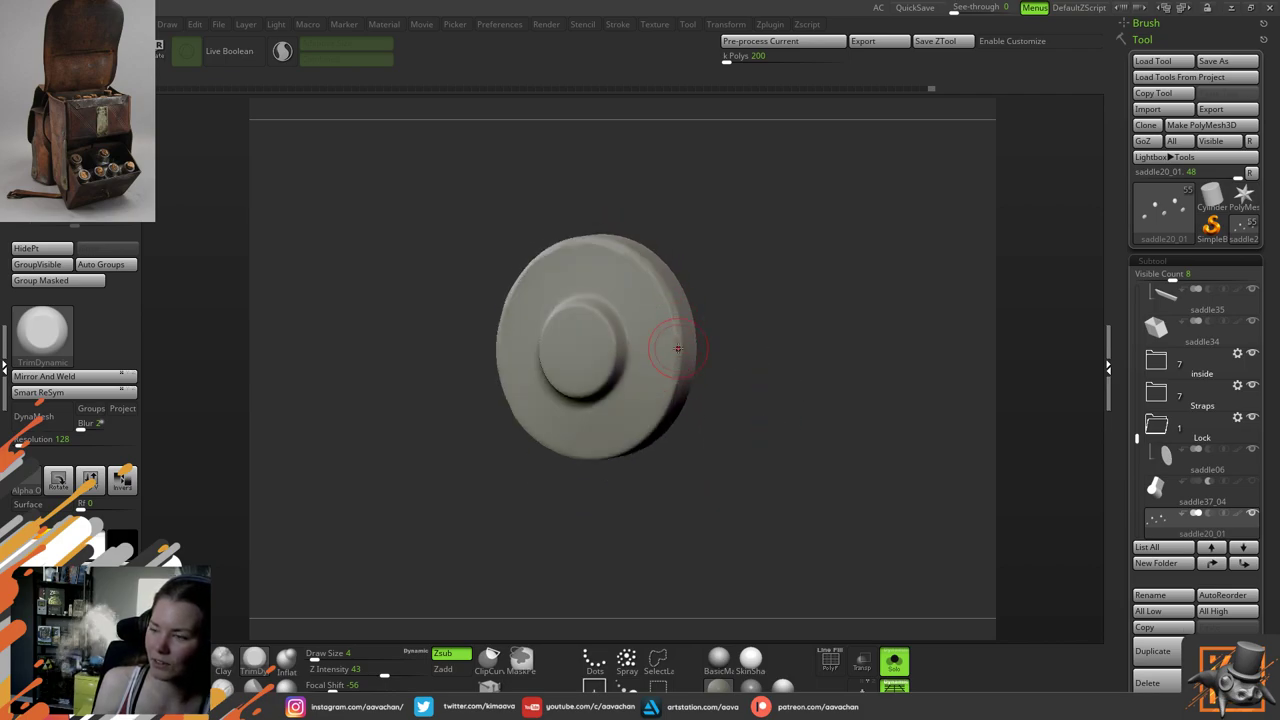
left_click_drag(673, 405, 641, 446)
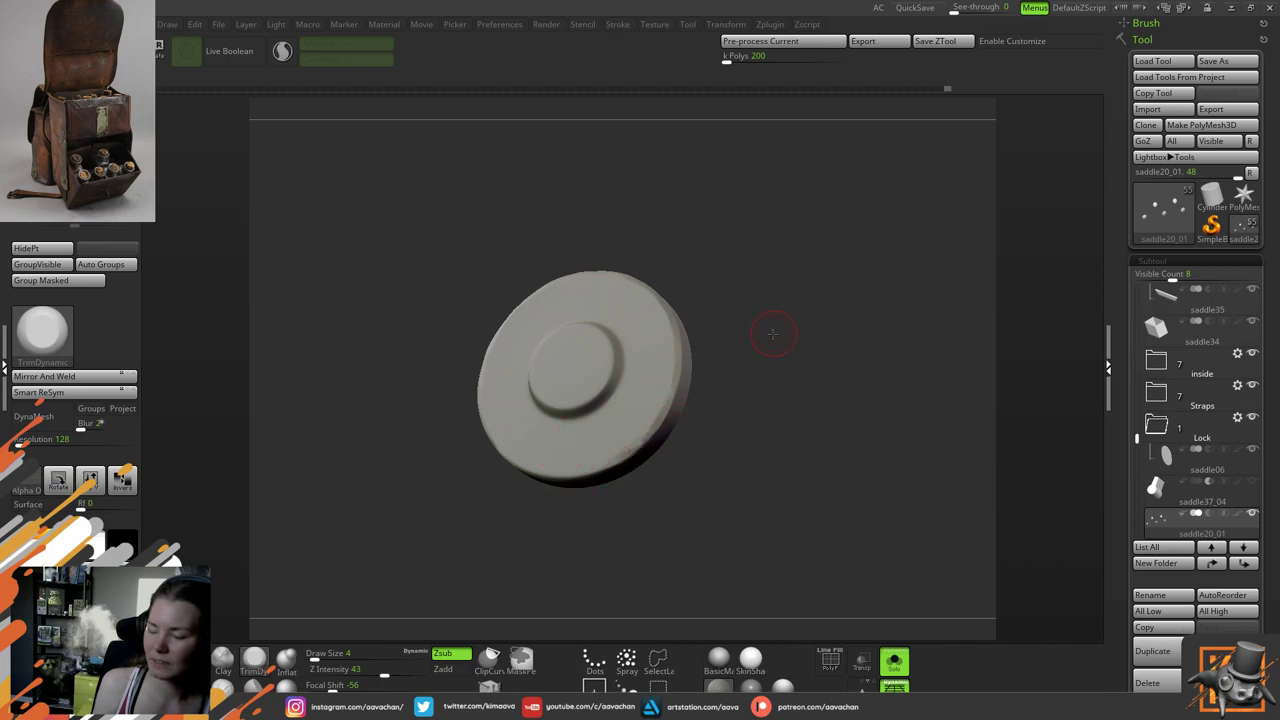
Sculpt shallow dents into the flat ring around the raised centre with Clay at size 4
left_click_drag(771, 329, 226, 620)
left_click(223, 660)
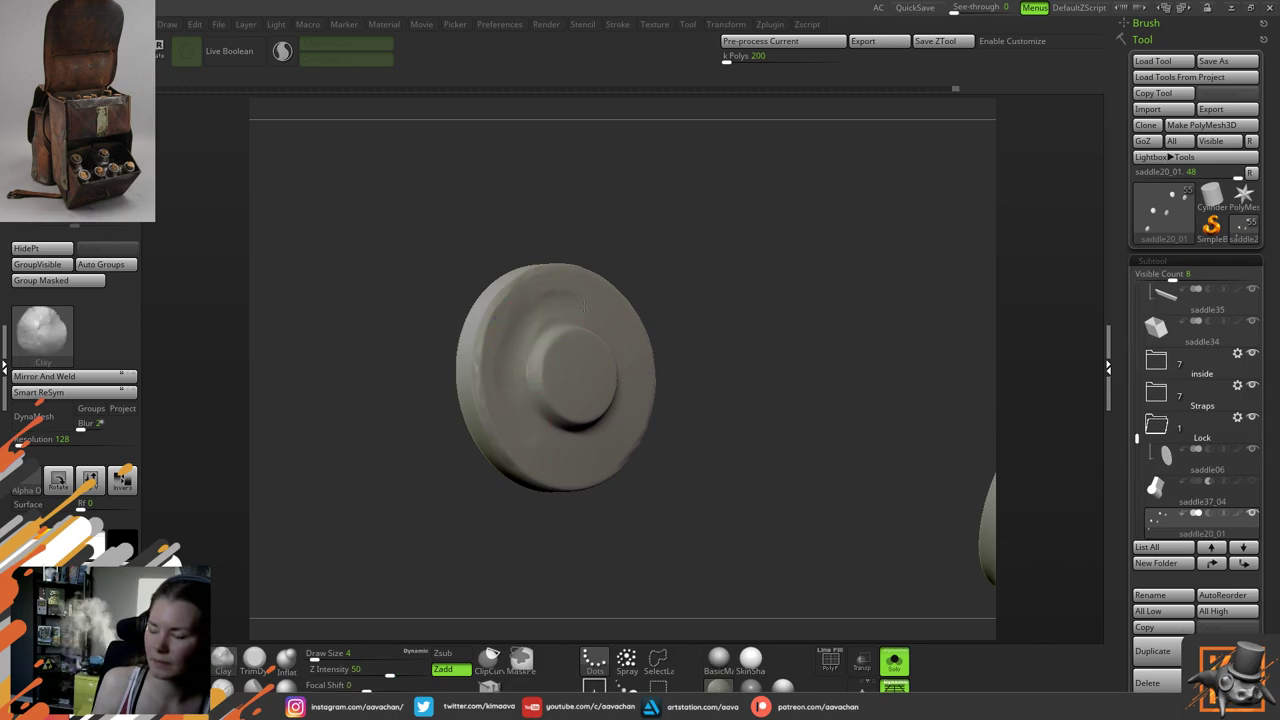
left_click_drag(545, 345, 570, 325)
left_click_drag(700, 264, 655, 270)
mouse_move(600, 306)
left_mouse_down()
mouse_move(563, 303)
mouse_move(642, 356)
mouse_move(579, 437)
left_mouse_up()
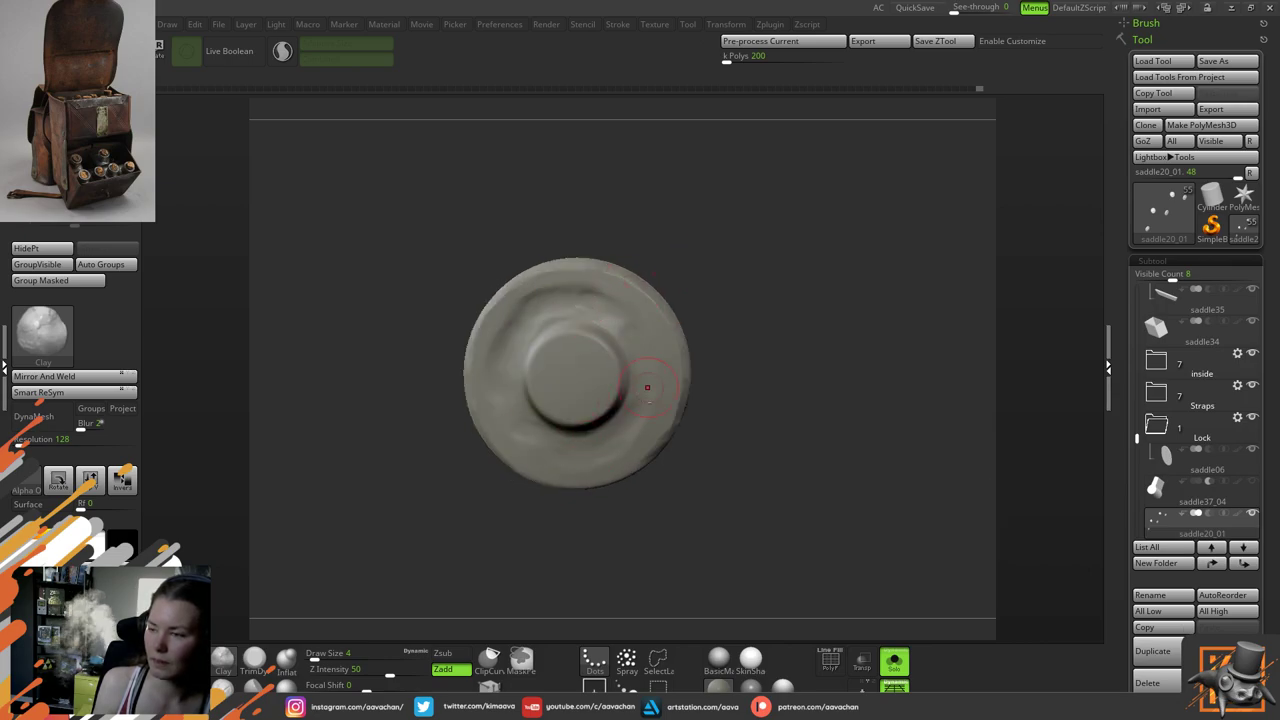
Smooth the Clay marks on the ring around the raised centre
key("shift")
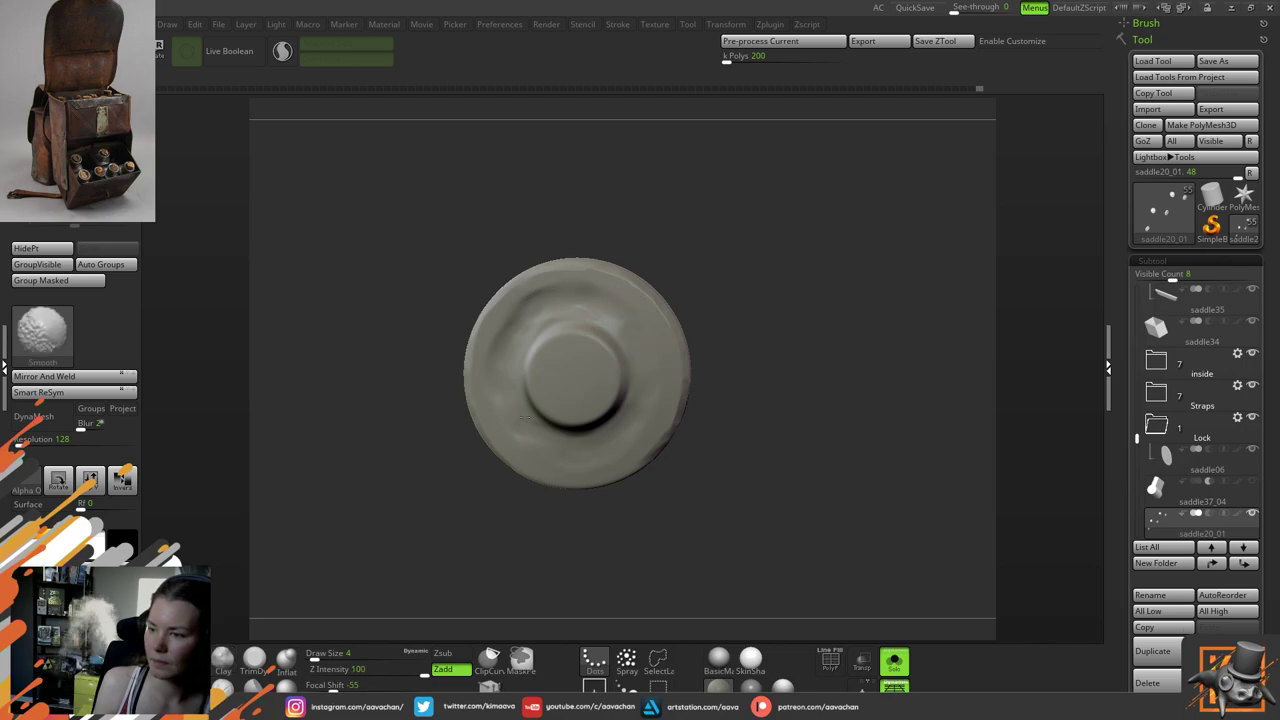
mouse_move(612, 420)
left_mouse_down("shift")
mouse_move(520, 400)
mouse_move(508, 438)
left_mouse_up("shift")
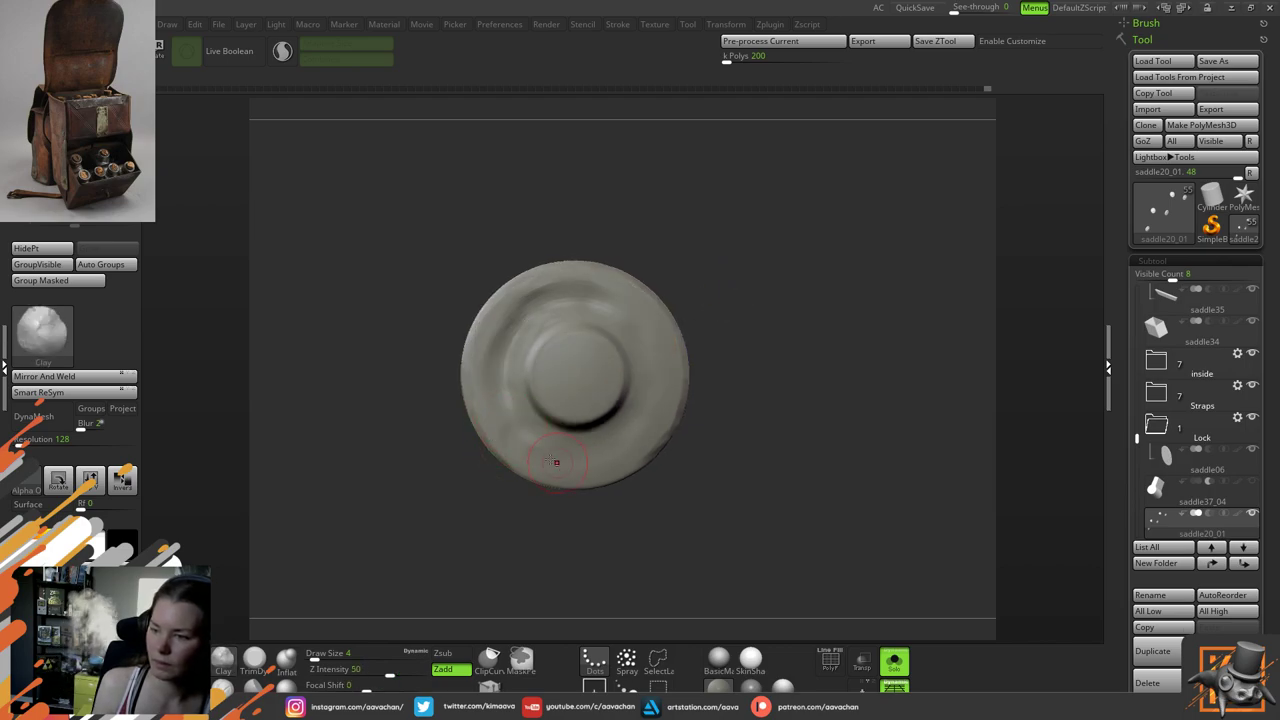
key("shift")
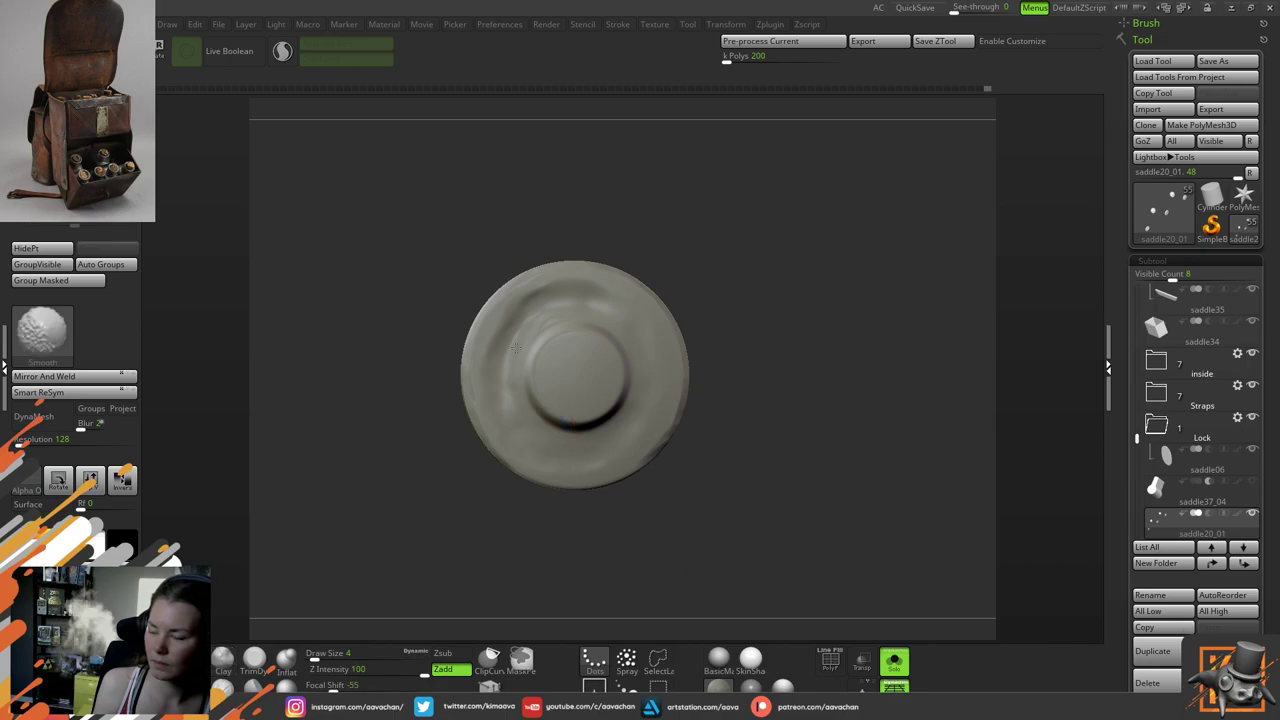
mouse_move(700, 295)
left_mouse_down()
mouse_move(743, 277)
mouse_move(646, 280)
left_mouse_up()
Trim the ring around the raised centre with TrimDynamic at size 4, and smooth the crease at the centre's base
left_click(254, 657)
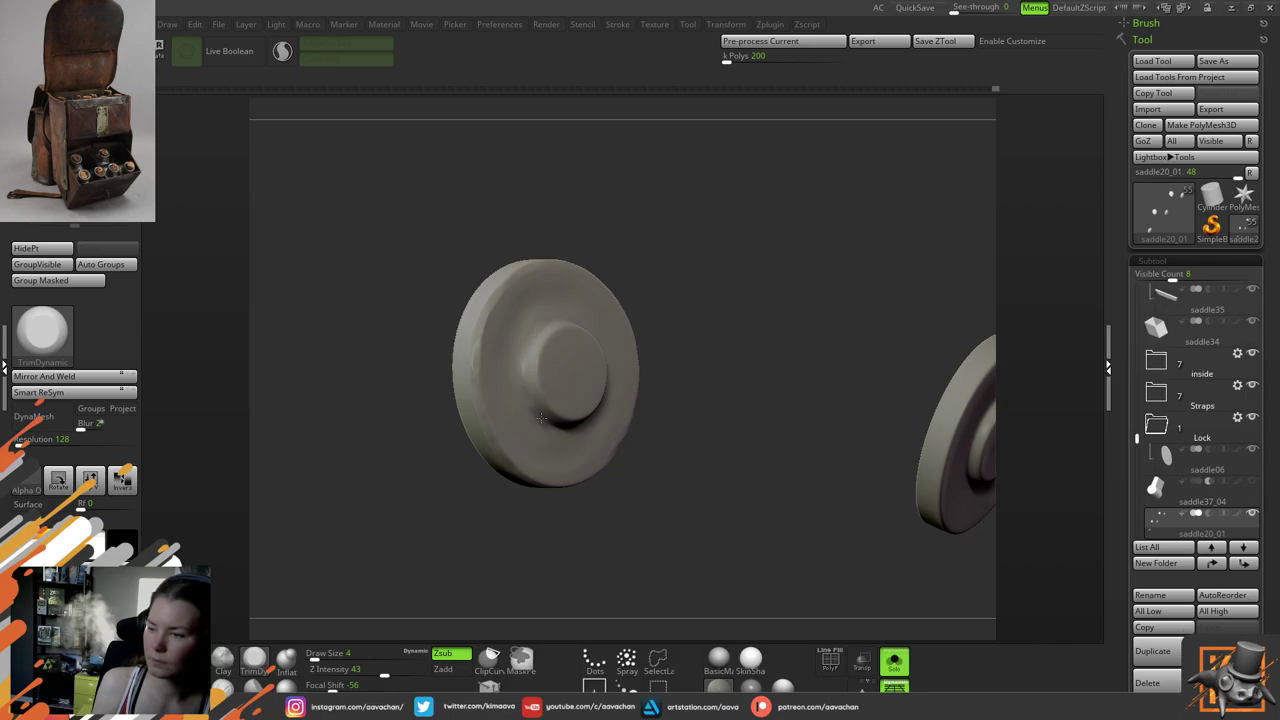
left_click_drag(710, 309, 631, 315)
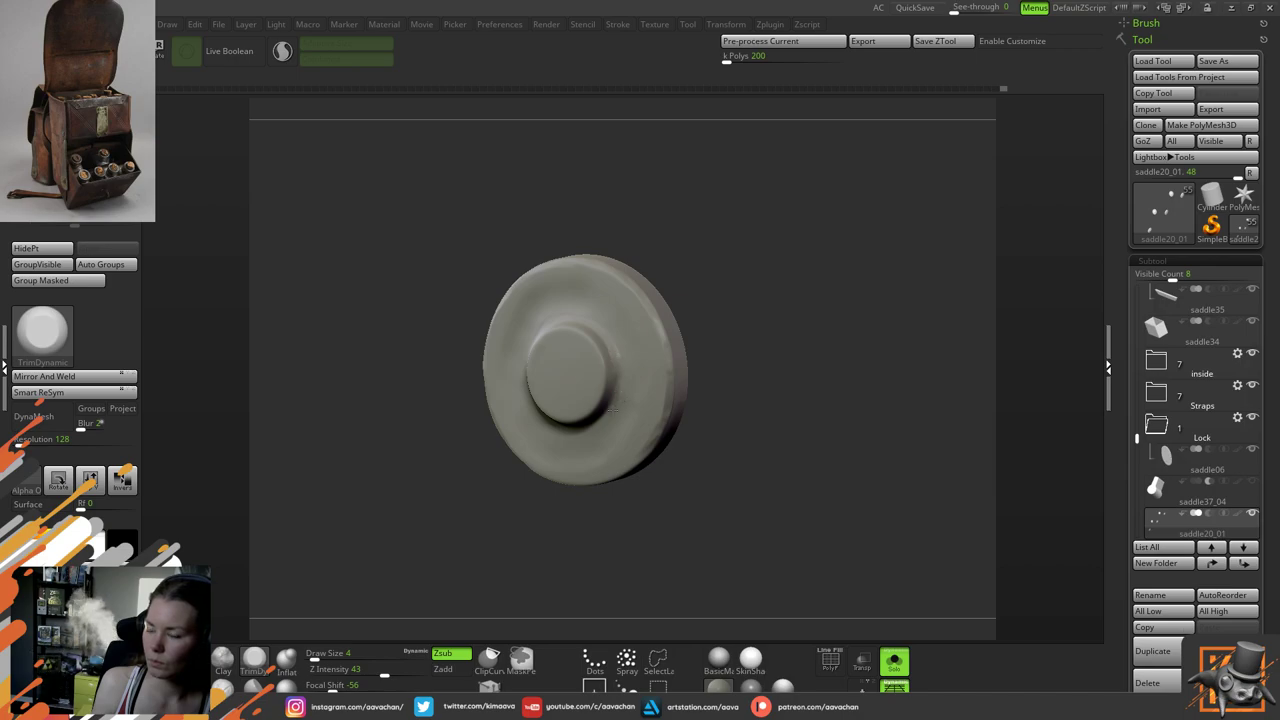
left_click_drag(615, 347, 617, 356)
left_click_drag(737, 335, 779, 281)
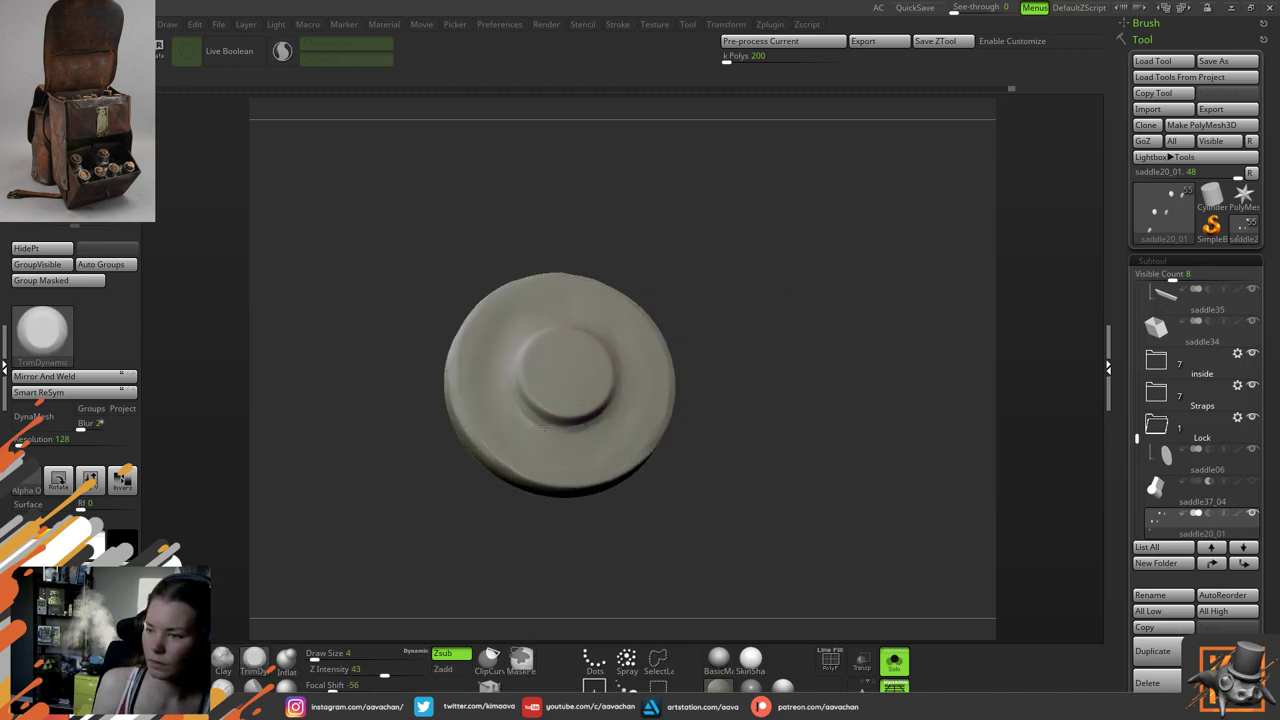
mouse_move(740, 306)
left_mouse_down()
mouse_move(749, 329)
mouse_move(646, 368)
left_mouse_up()
key("shift")
left_click_drag(577, 412, 586, 428, "shift")
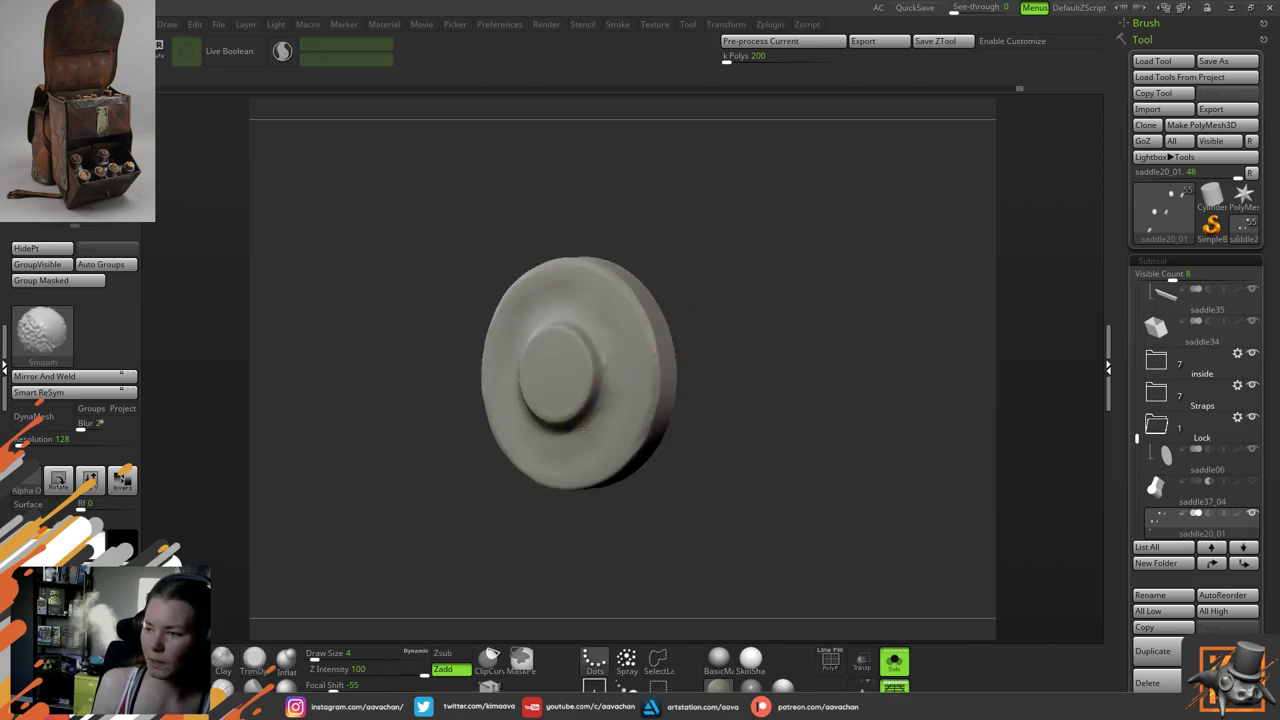
Wear down the raised centre's edge and the ring surface around it with TrimDynamic at size 4
mouse_move(714, 297)
left_mouse_down()
mouse_move(688, 311)
mouse_move(717, 291)
left_mouse_up()
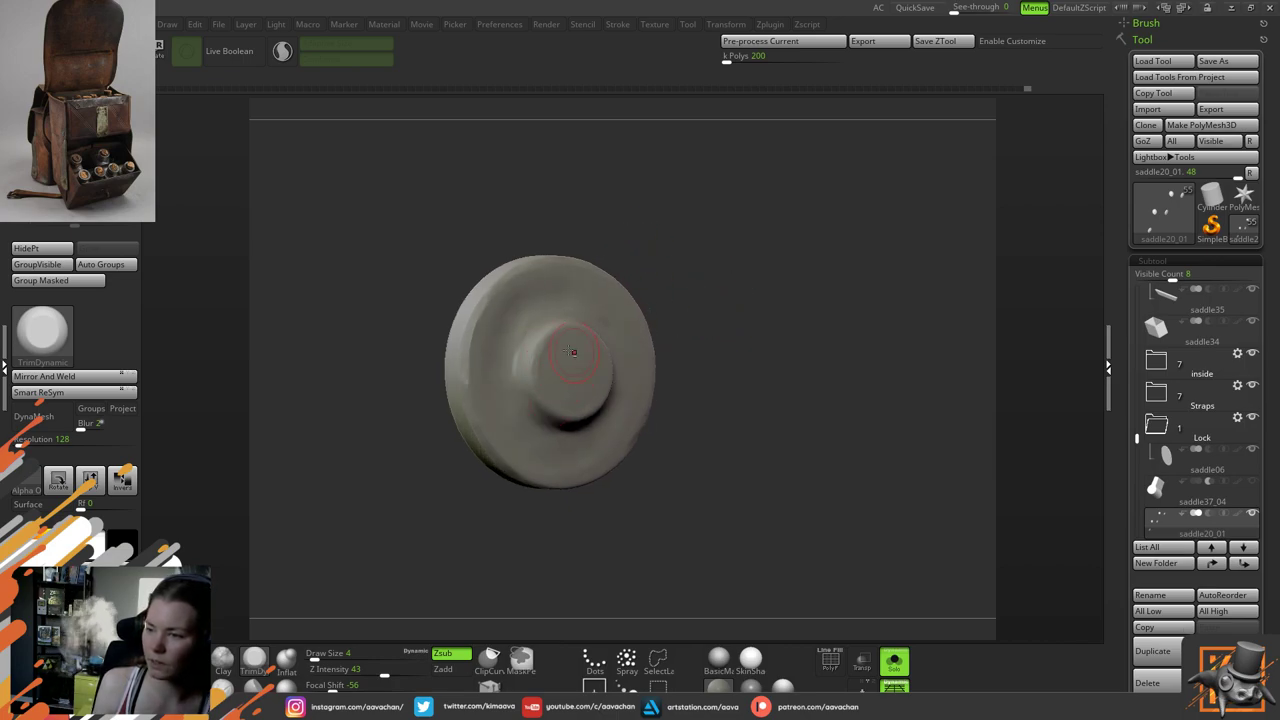
mouse_move(566, 344)
left_mouse_down()
mouse_move(540, 353)
mouse_move(533, 381)
left_mouse_up()
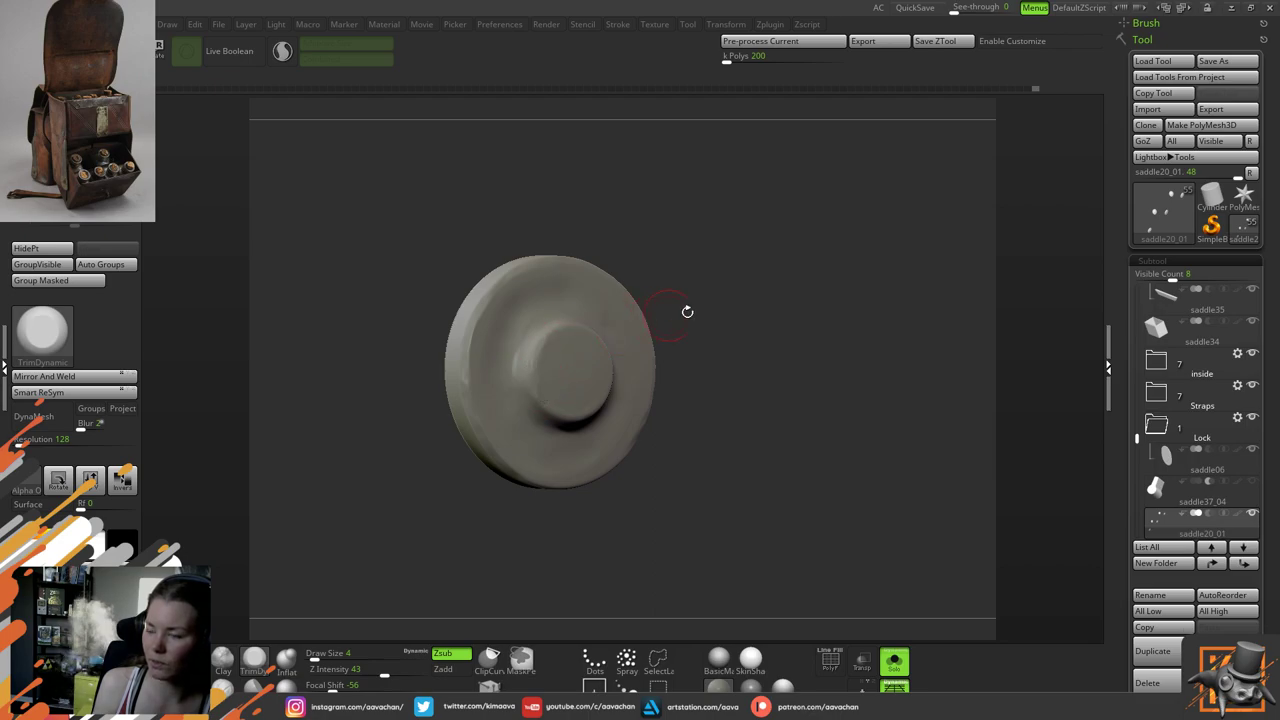
left_click_drag(687, 312, 737, 291)
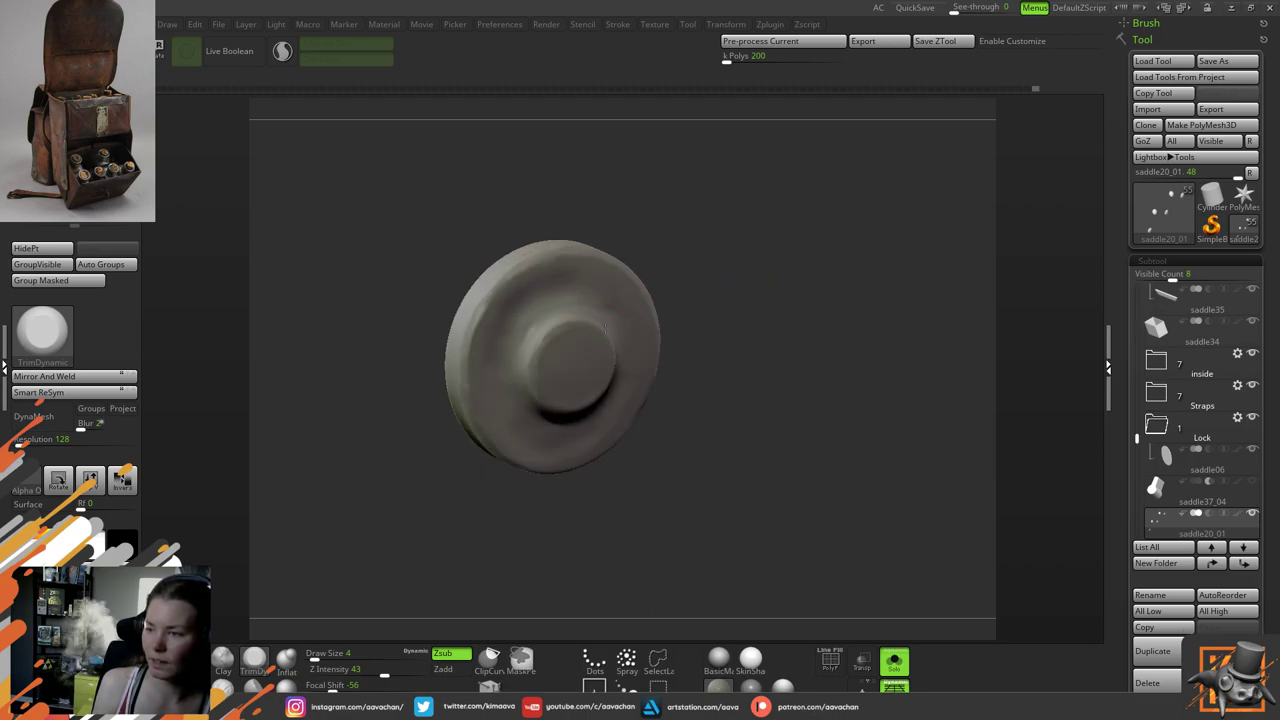
left_click_drag(659, 377, 666, 354)
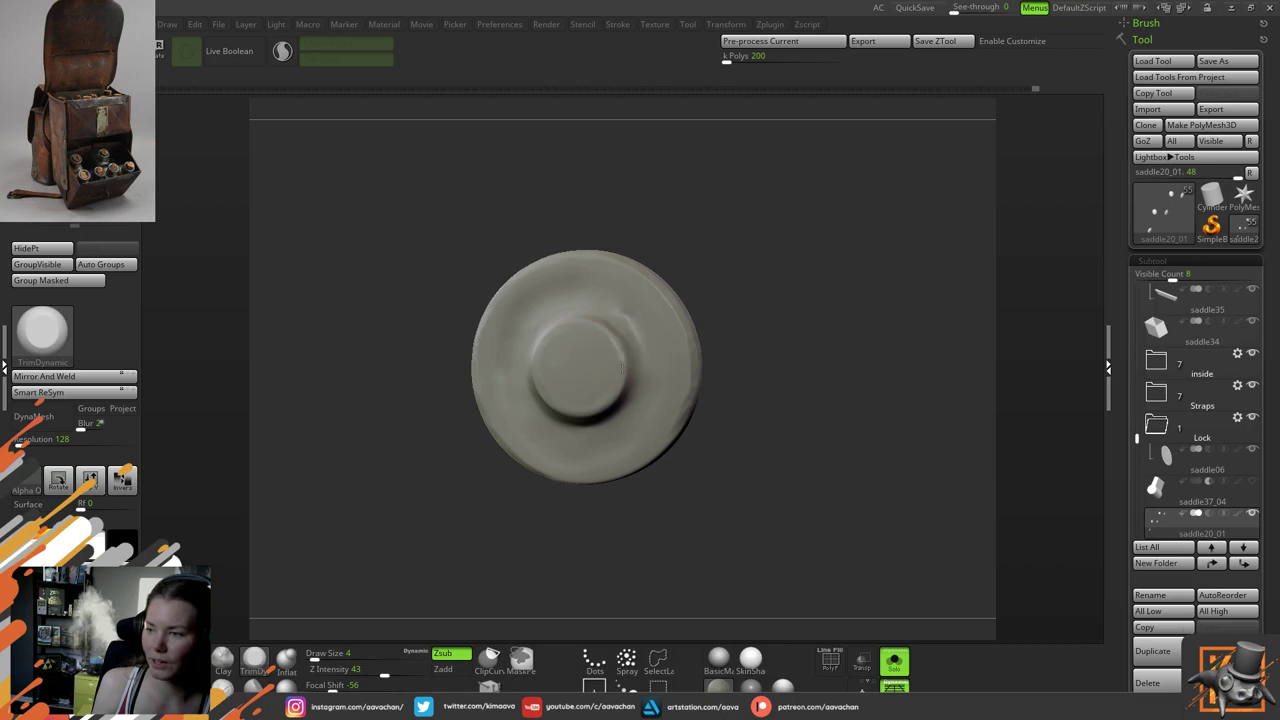
left_click_drag(435, 481, 471, 437)
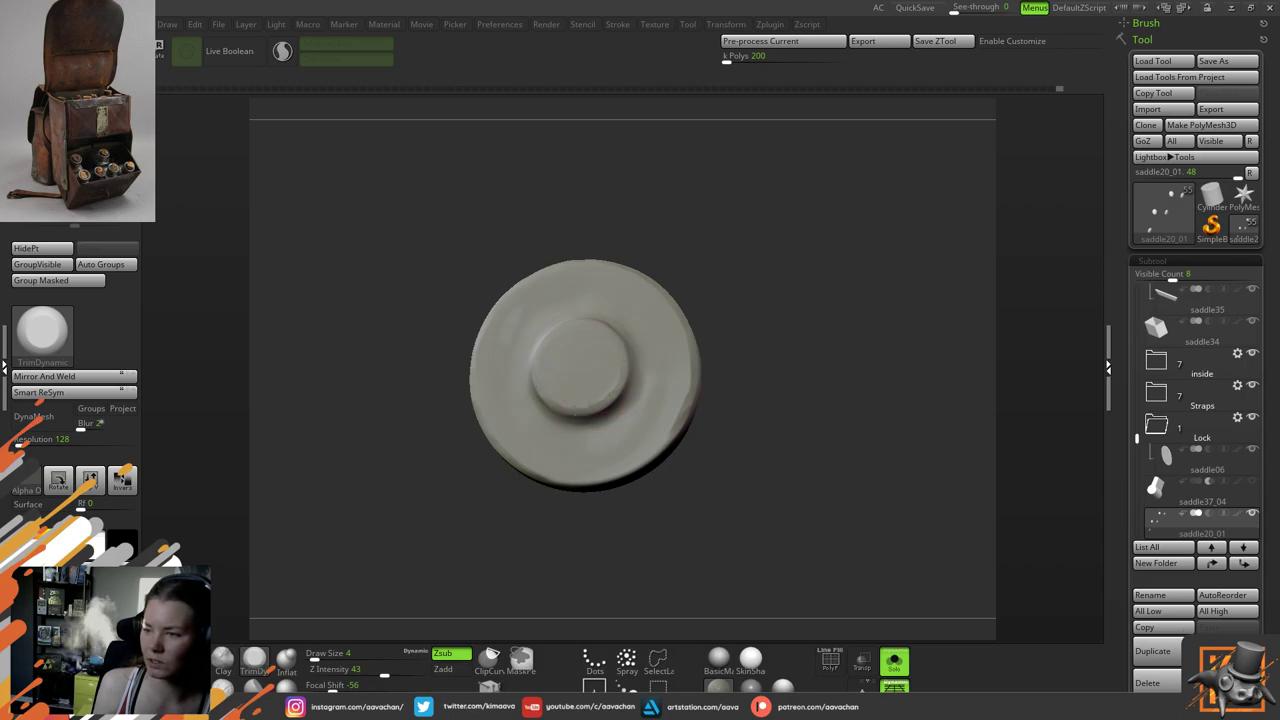
left_click_drag(769, 275, 731, 305)
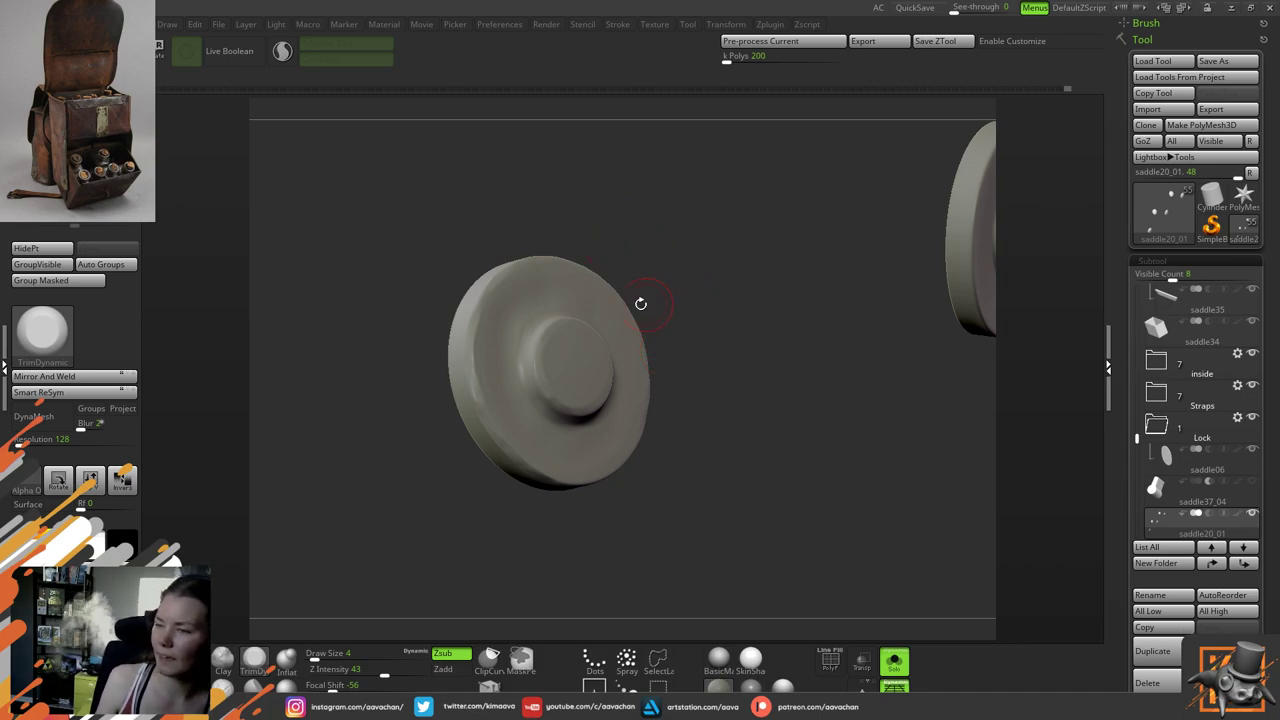
mouse_move(734, 279)
left_mouse_down()
mouse_move(700, 300)
mouse_move(707, 292)
mouse_move(734, 319)
left_mouse_up()
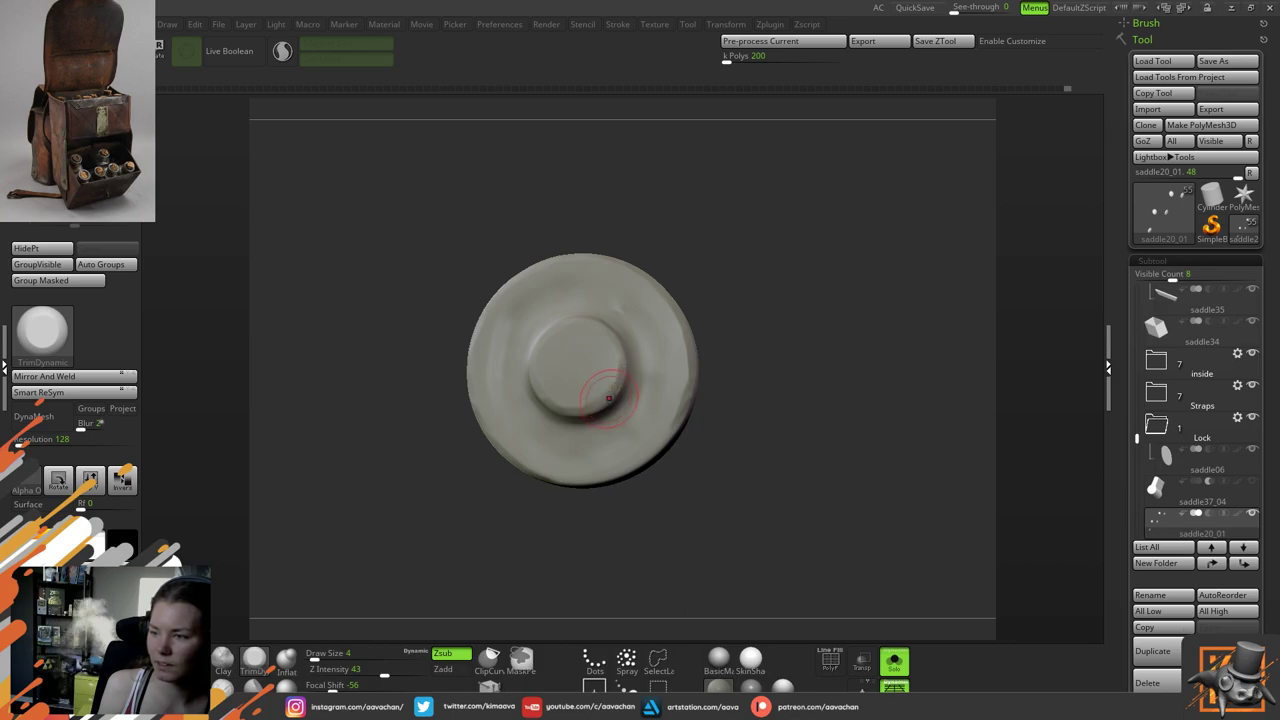
left_click_drag(714, 334, 734, 337)
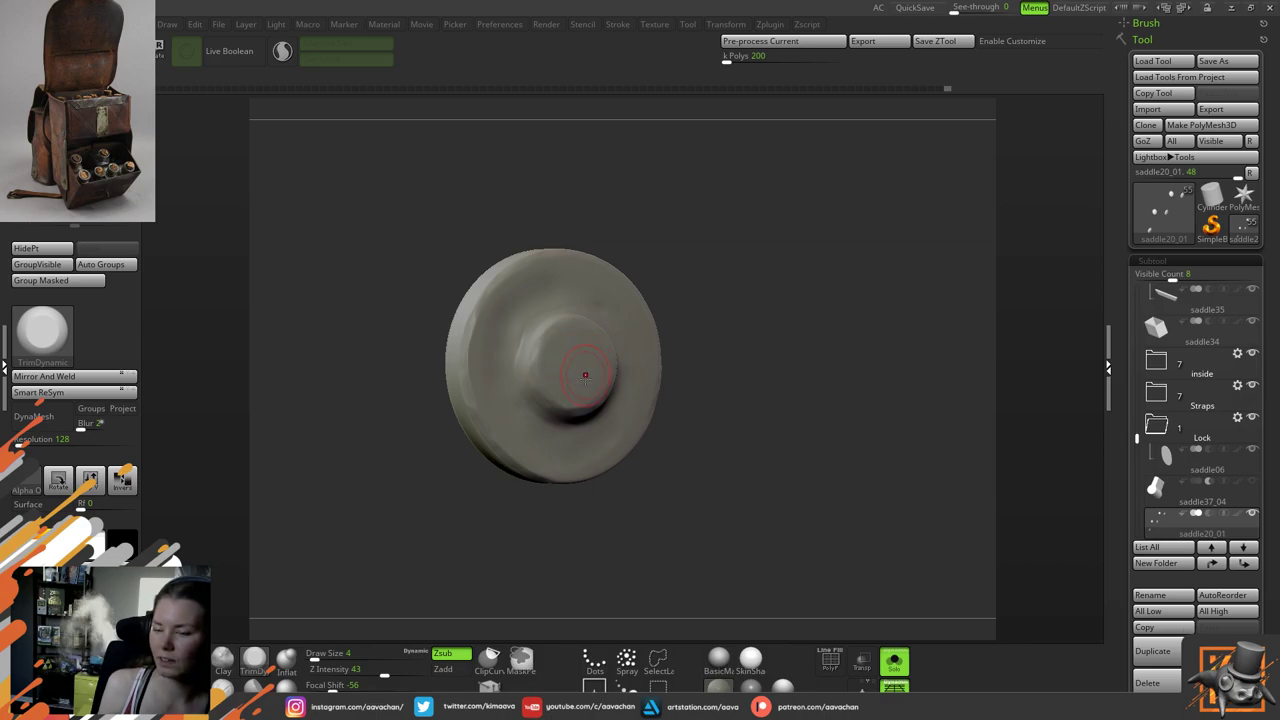
left_click(190, 660)
left_click_drag(739, 334, 758, 345)
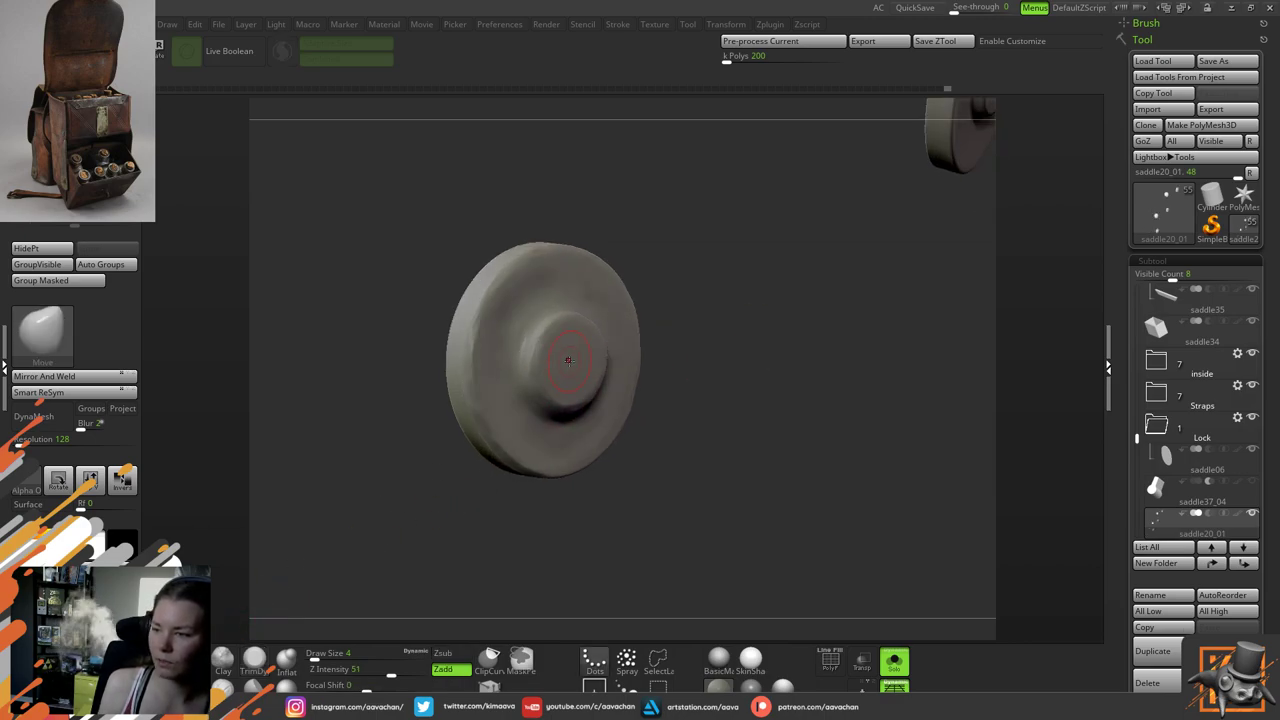
key("space")
left_click_drag(573, 362, 572, 365)
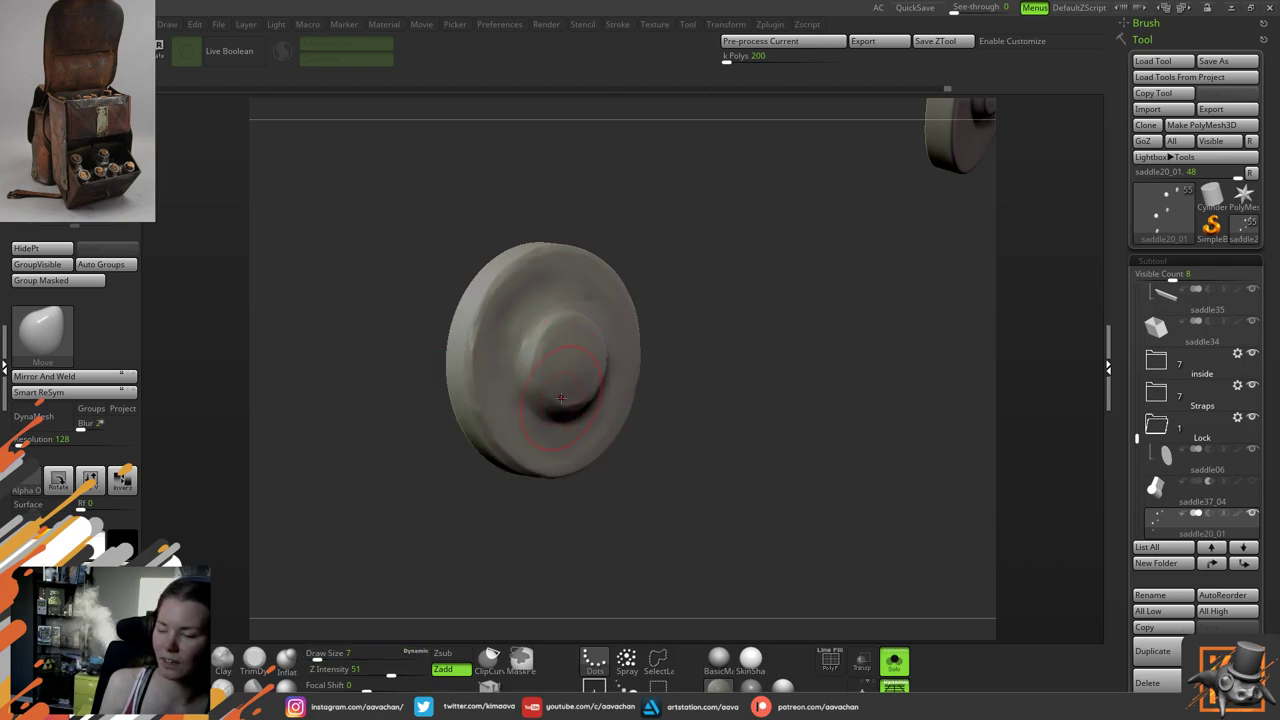
Swell the edge of the raised centre with the Inflat brush at size 4
left_click(286, 657)
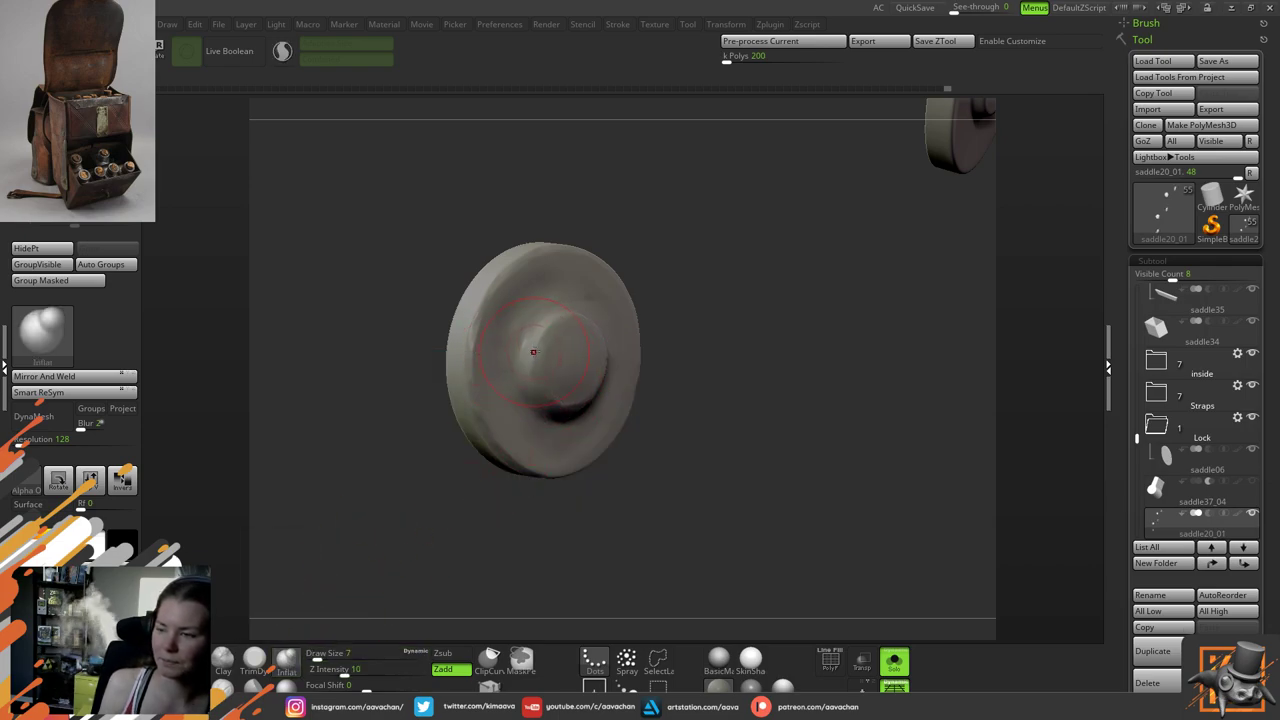
key("space")
left_click_drag(558, 324, 549, 323)
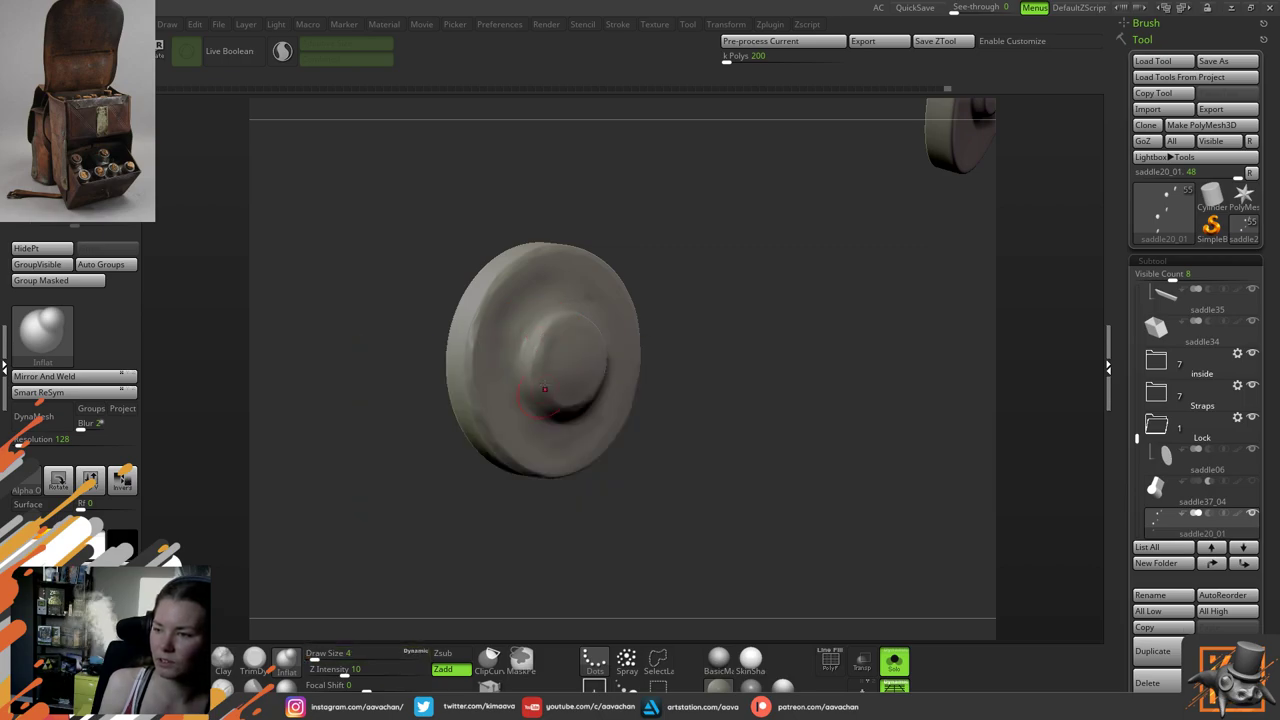
left_click_drag(721, 263, 643, 292)
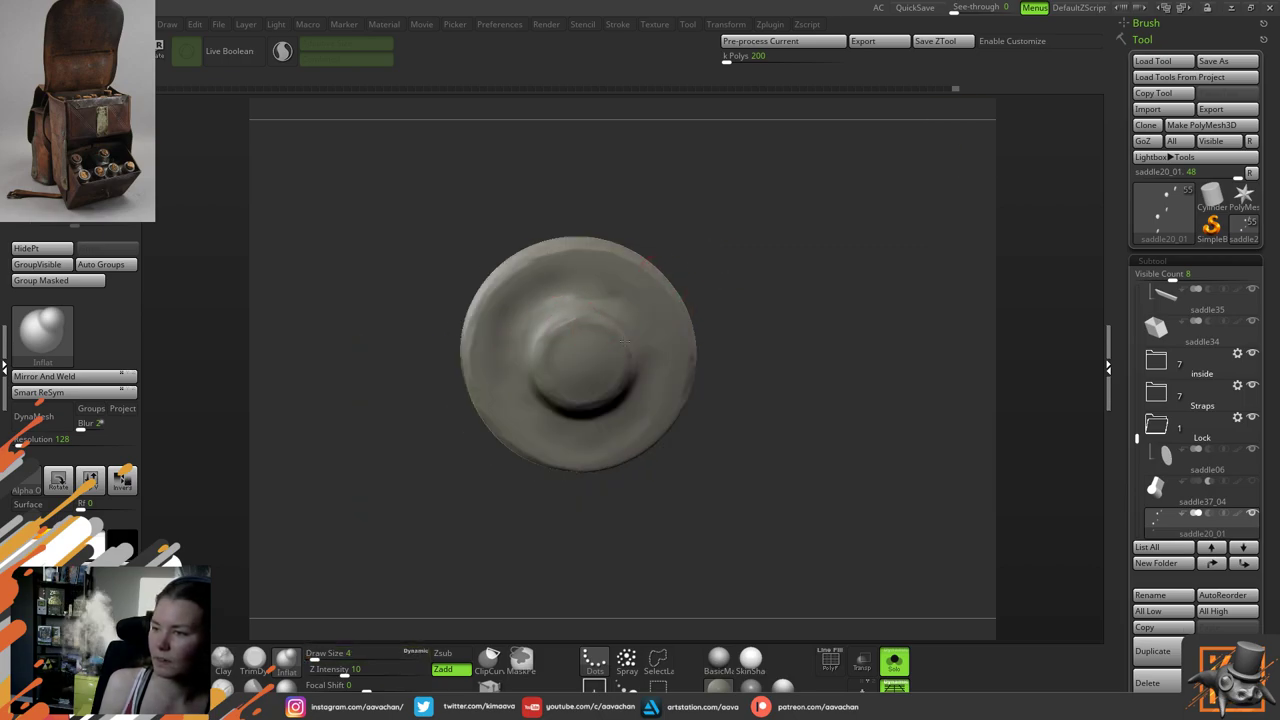
Flatten irregular patches on the swollen raised centre with TrimDynamic at size 4
left_click(254, 657)
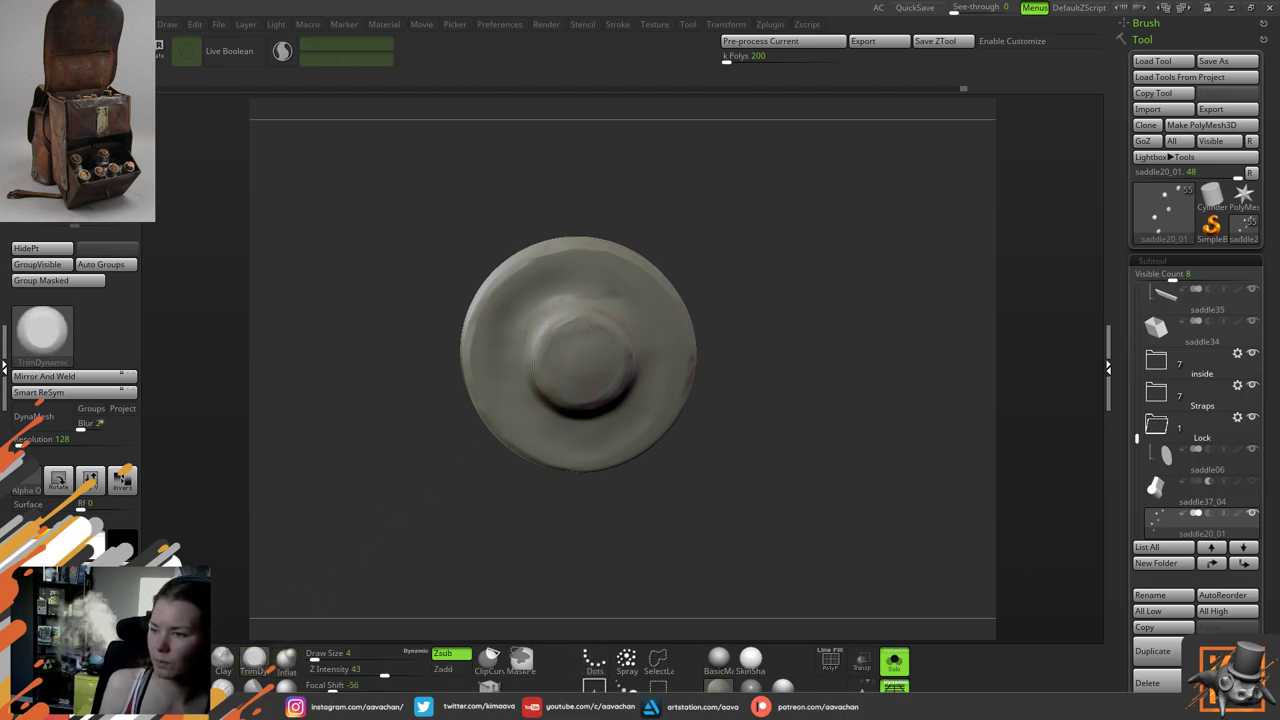
left_click_drag(559, 326, 604, 329)
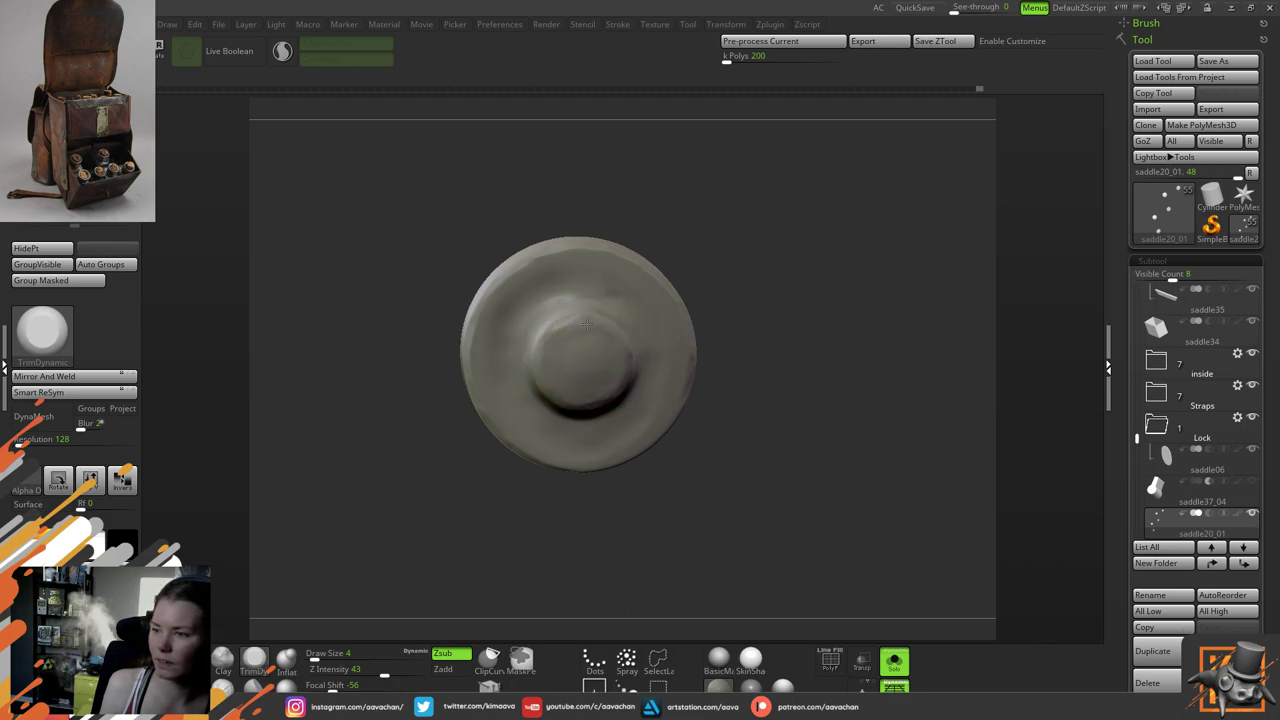
left_click(605, 389)
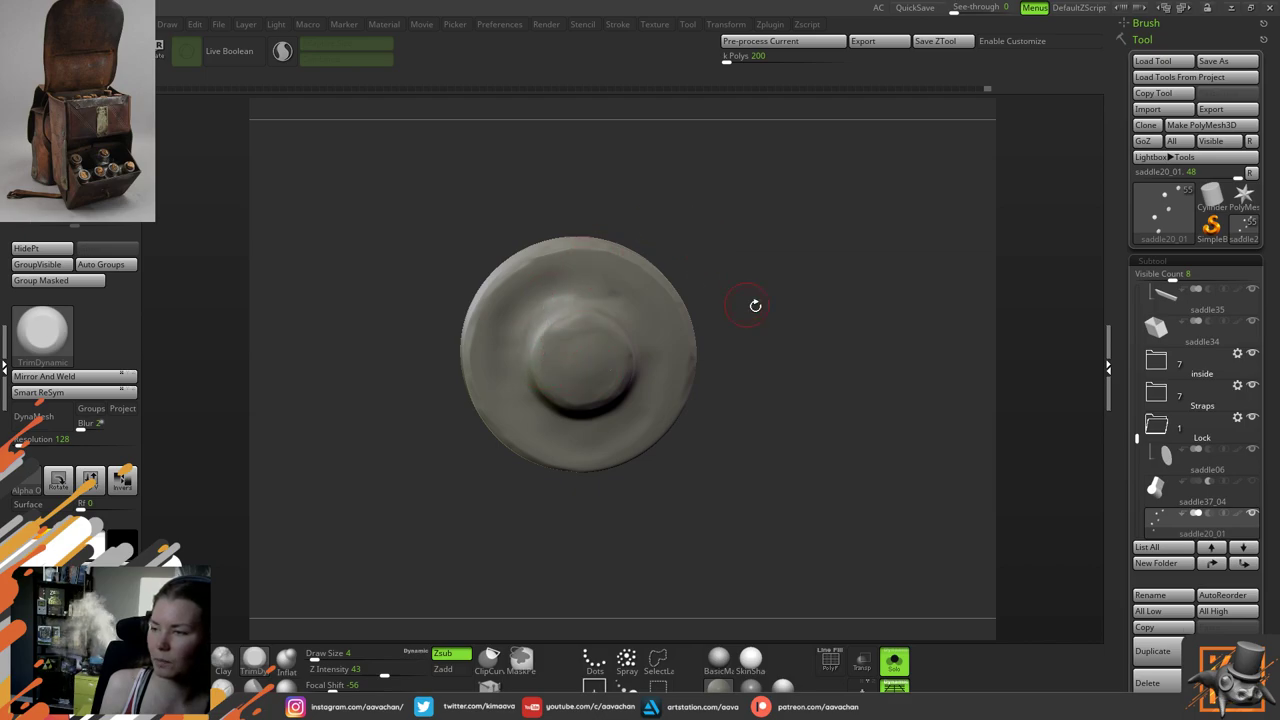
mouse_move(754, 306)
left_mouse_down()
mouse_move(777, 300)
mouse_move(768, 294)
left_mouse_up()
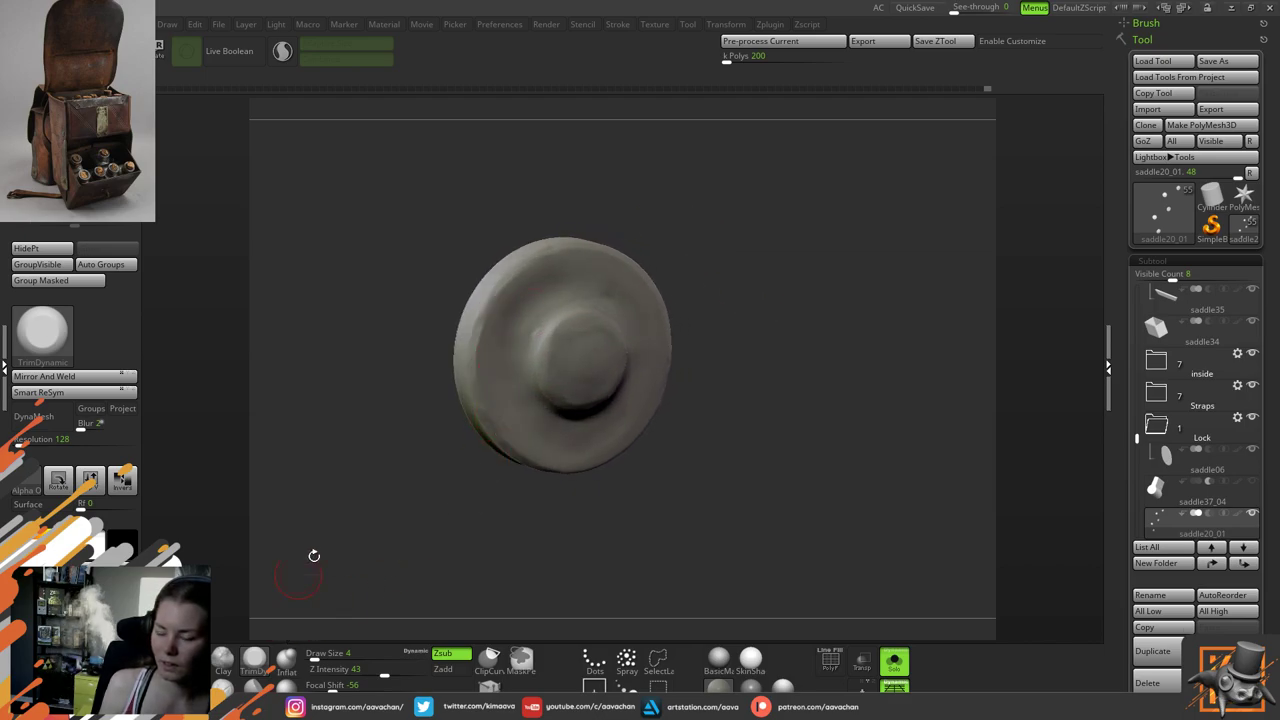
Show the whole model again and check how the worn rivets sit on the curved strap
left_click(894, 660)
right_click_drag(732, 425, 745, 270, "ctrl")
left_click_drag(888, 234, 728, 345)
mouse_move(303, 253)
left_mouse_down()
mouse_move(311, 245)
mouse_move(297, 253)
left_mouse_up()
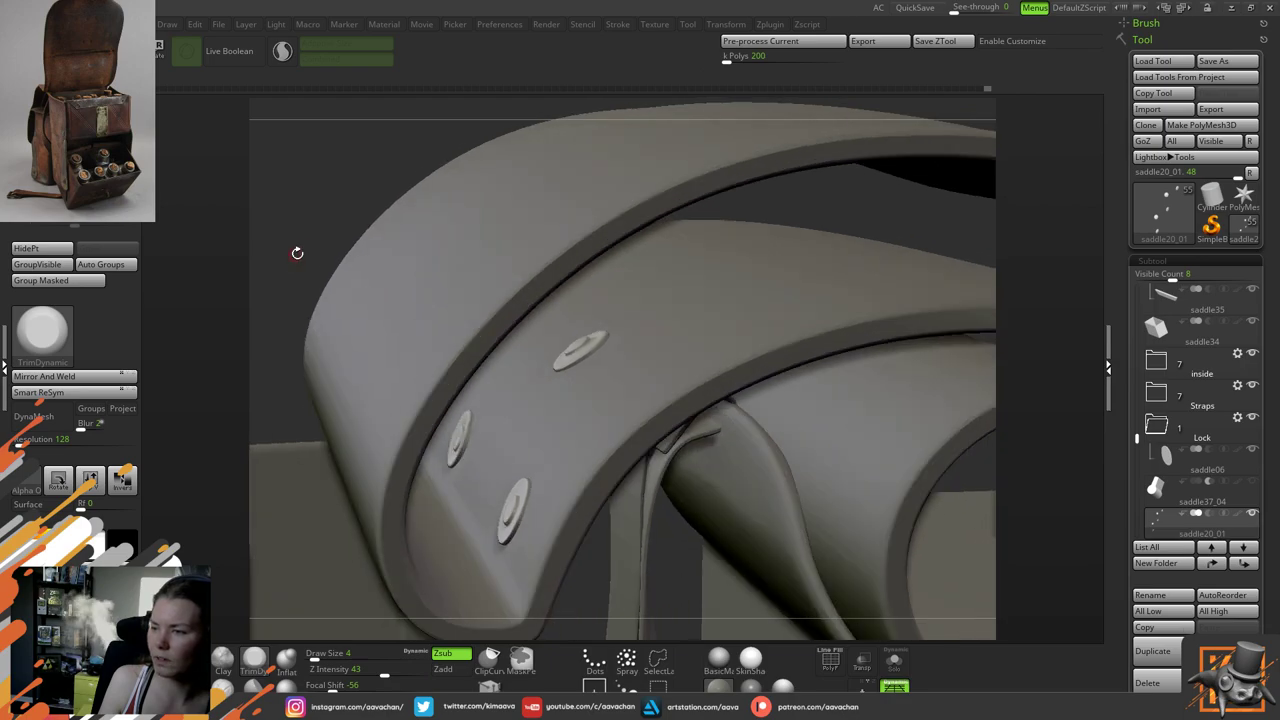
right_click_drag(540, 391, 532, 465, "ctrl")
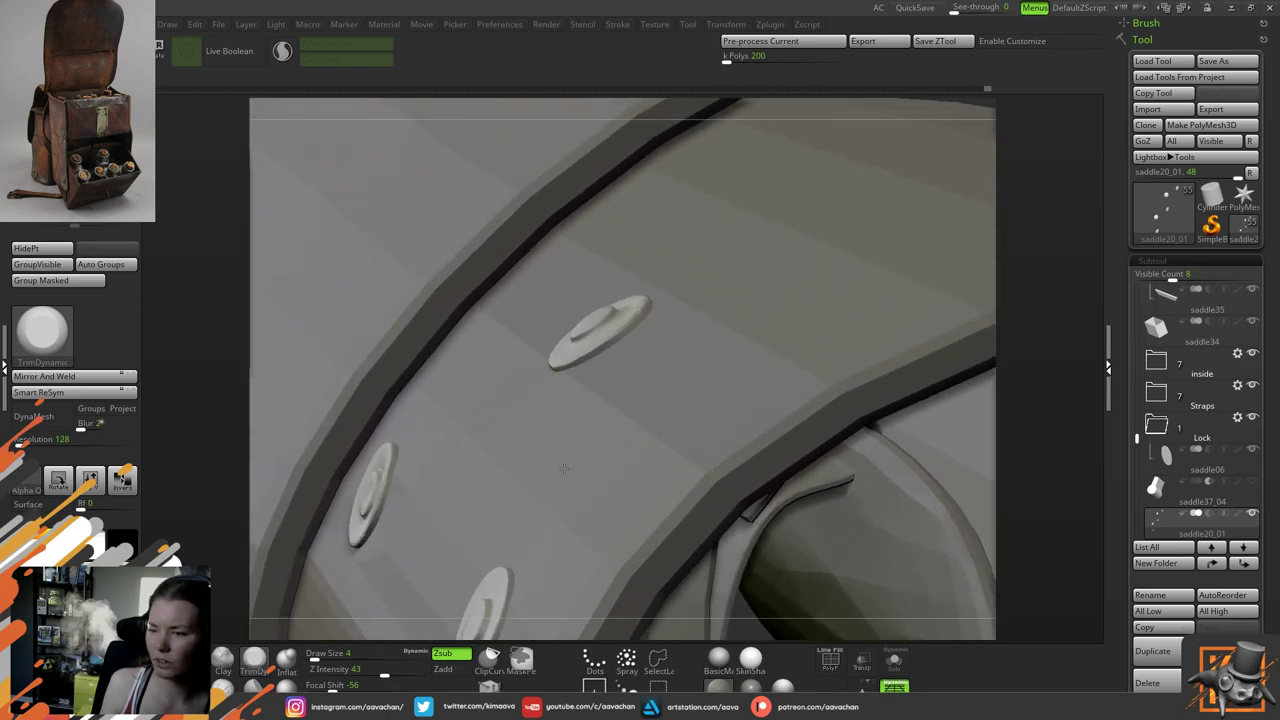
left_click_drag(1040, 441, 1056, 380)
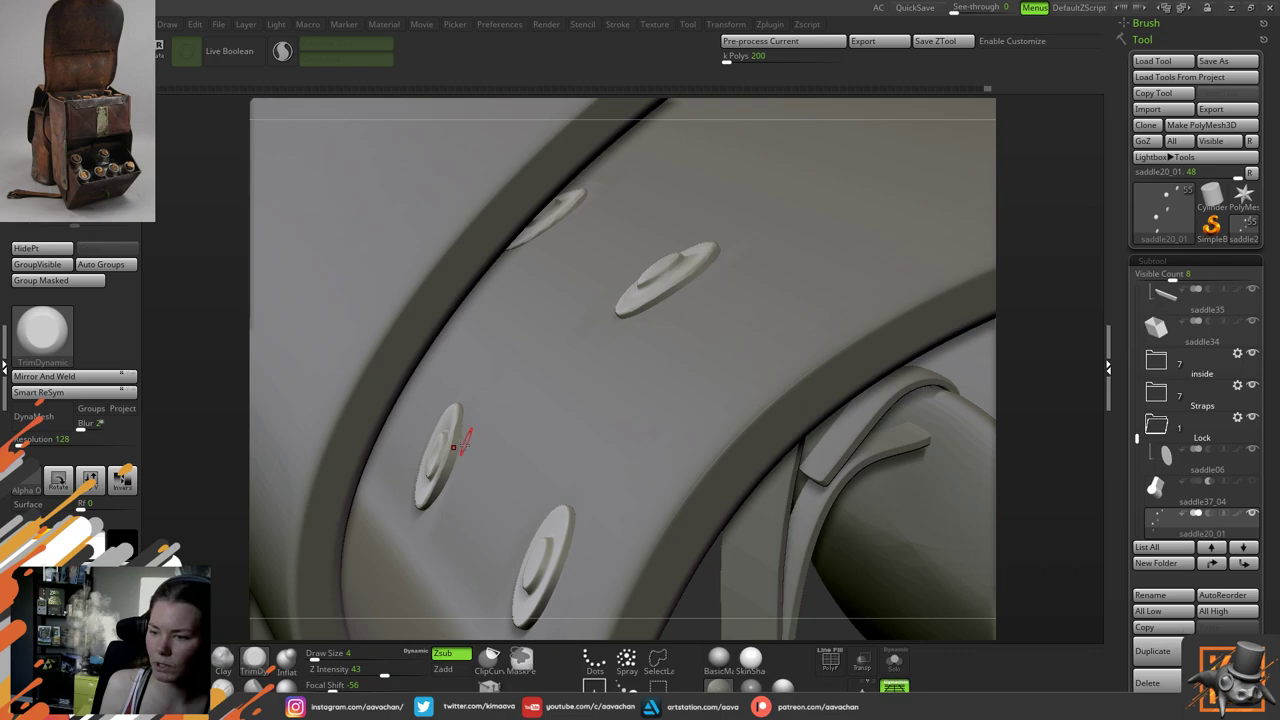
Isolate the rivets and wear down the edges of the neighbouring rivets with TrimDynamic at size 4
left_click(894, 660)
left_click_drag(783, 554, 428, 463)
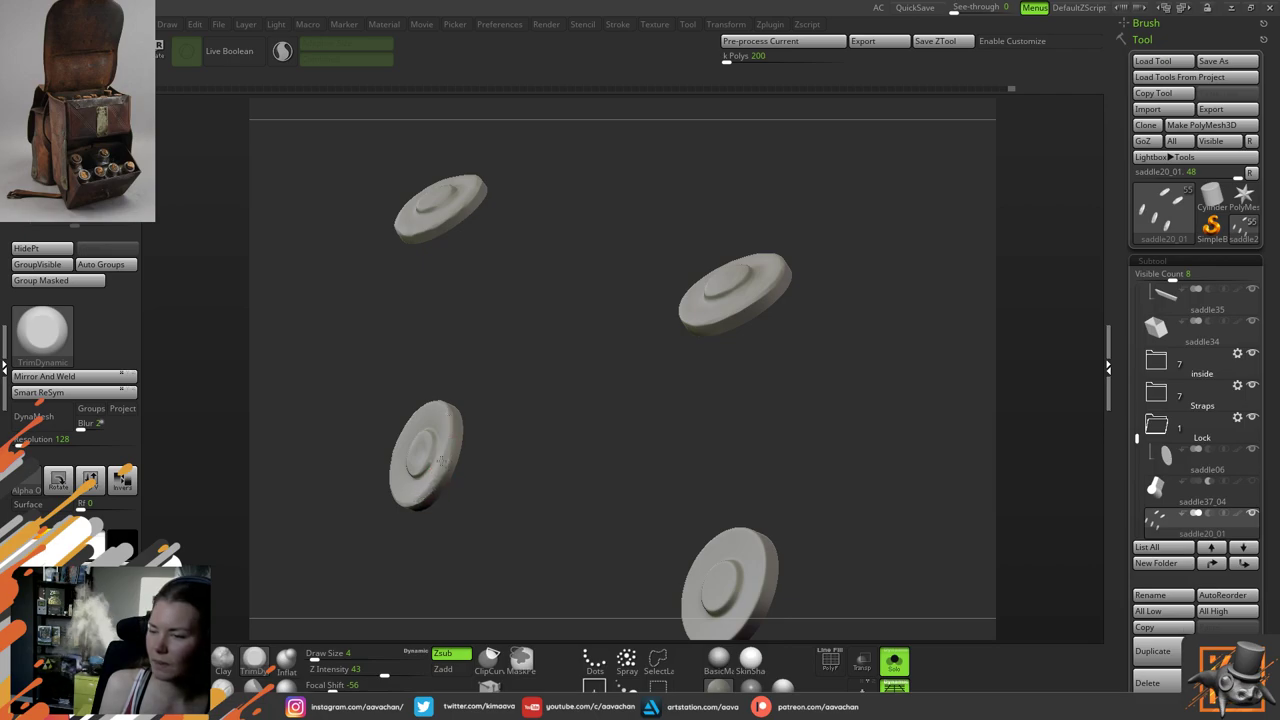
left_click_drag(801, 333, 624, 393)
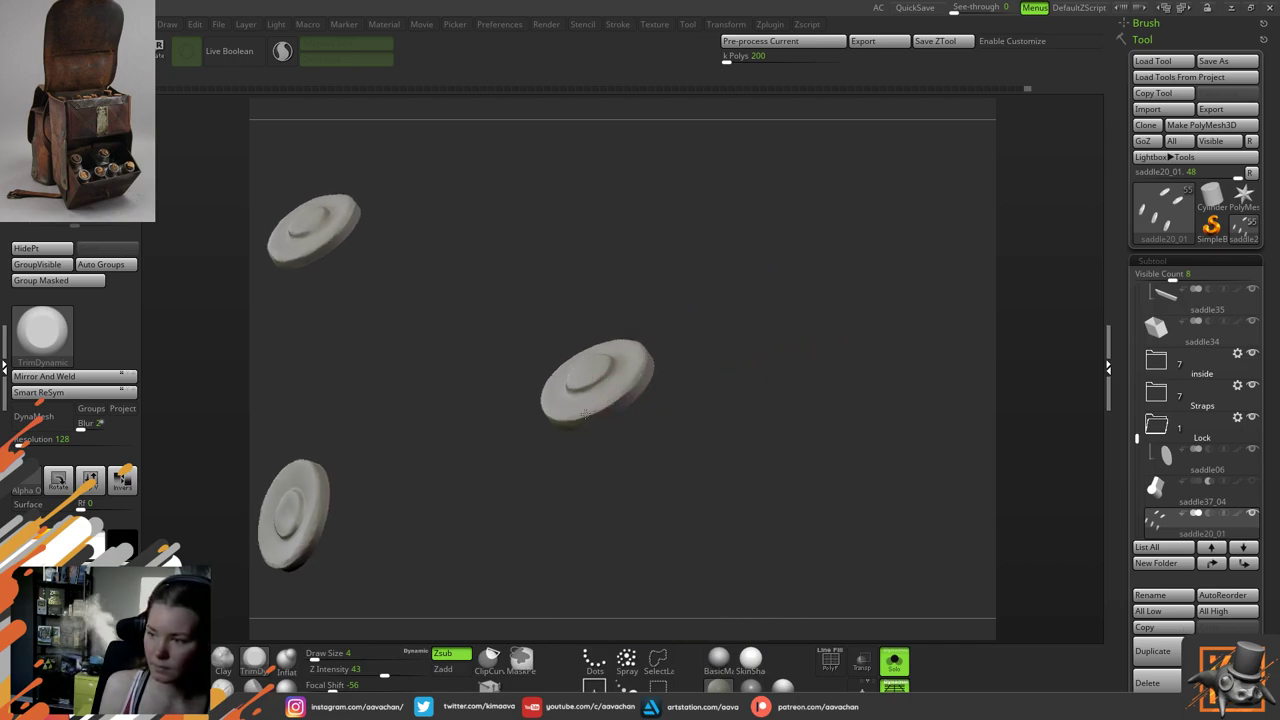
left_click_drag(743, 357, 662, 540)
left_click_drag(662, 540, 643, 403)
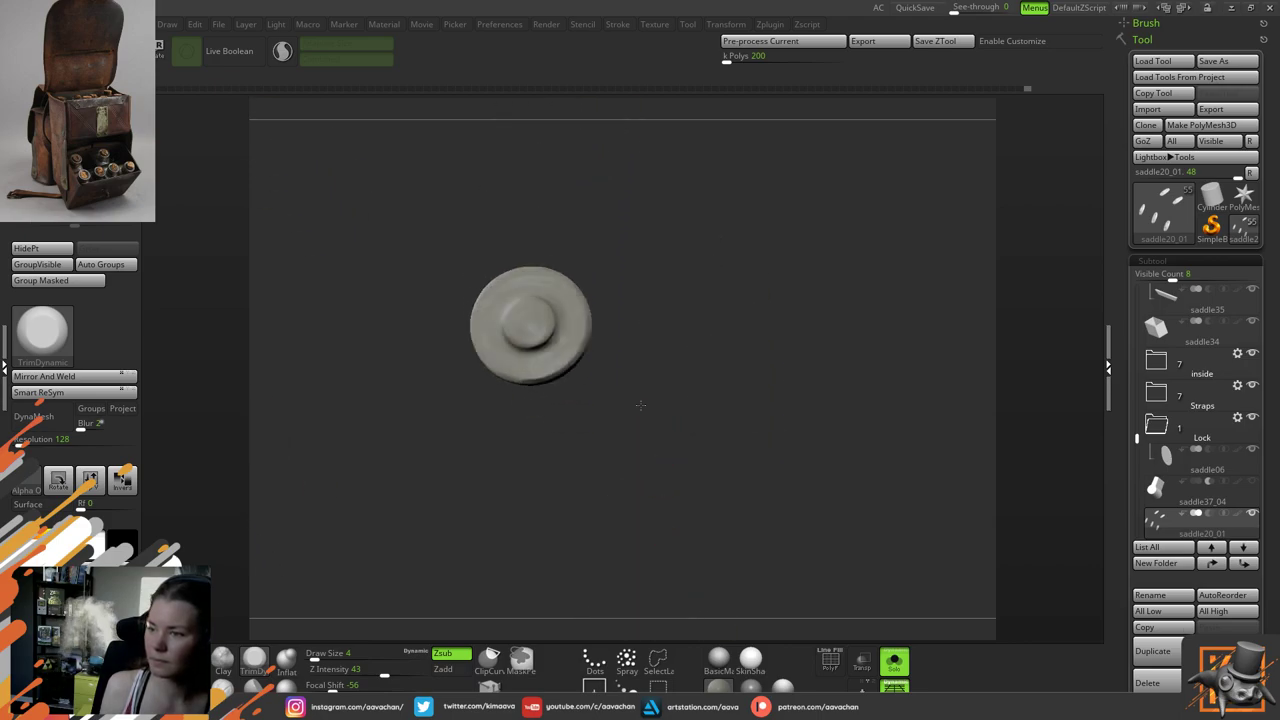
left_click_drag(822, 468, 792, 448)
Show the whole model and nudge both ends of the upper rivet's rim toward the strap with the Move brush at size 12
left_click(895, 661)
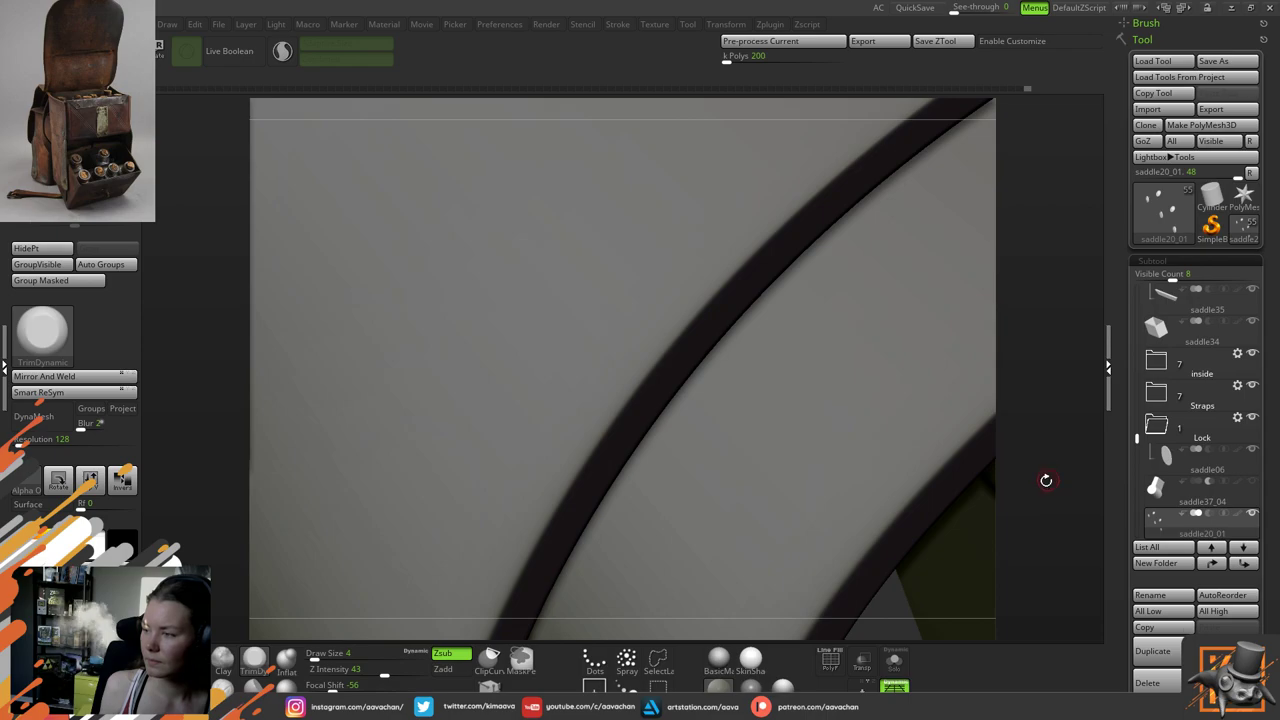
left_click_drag(1045, 481, 990, 380)
key("b")
key("m")
key("v")
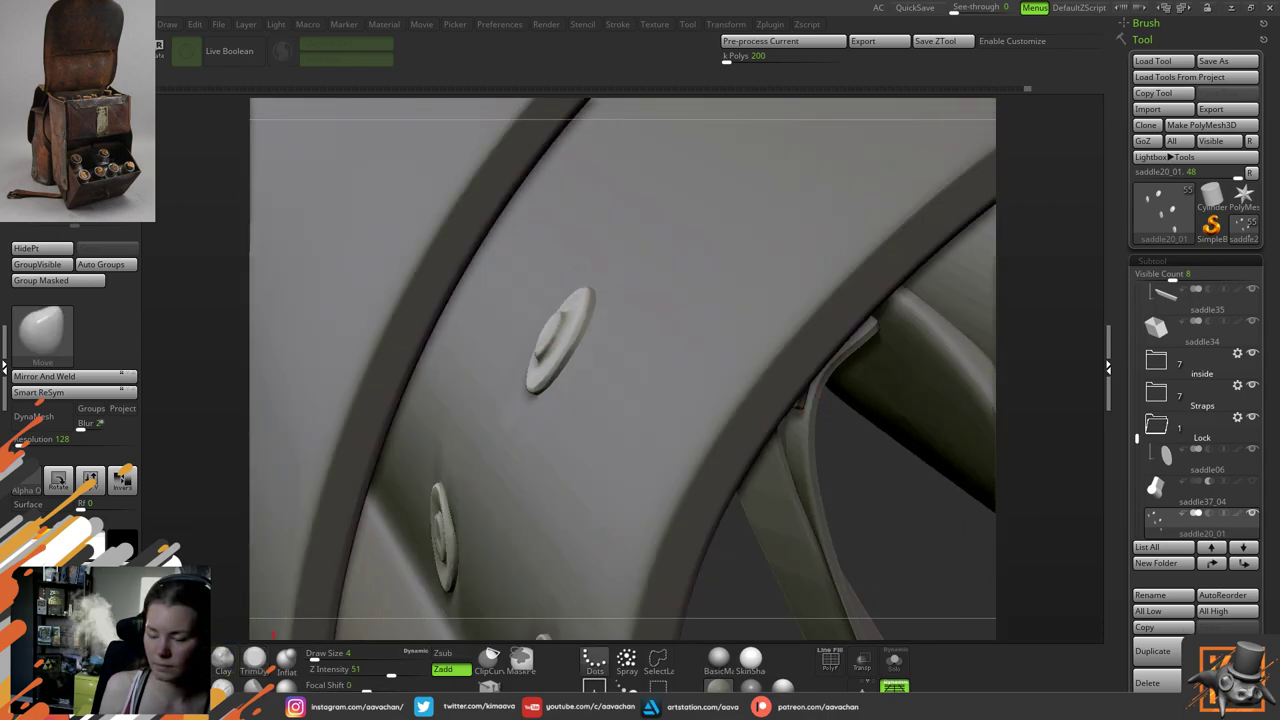
key("space")
left_click_drag(586, 321, 592, 321)
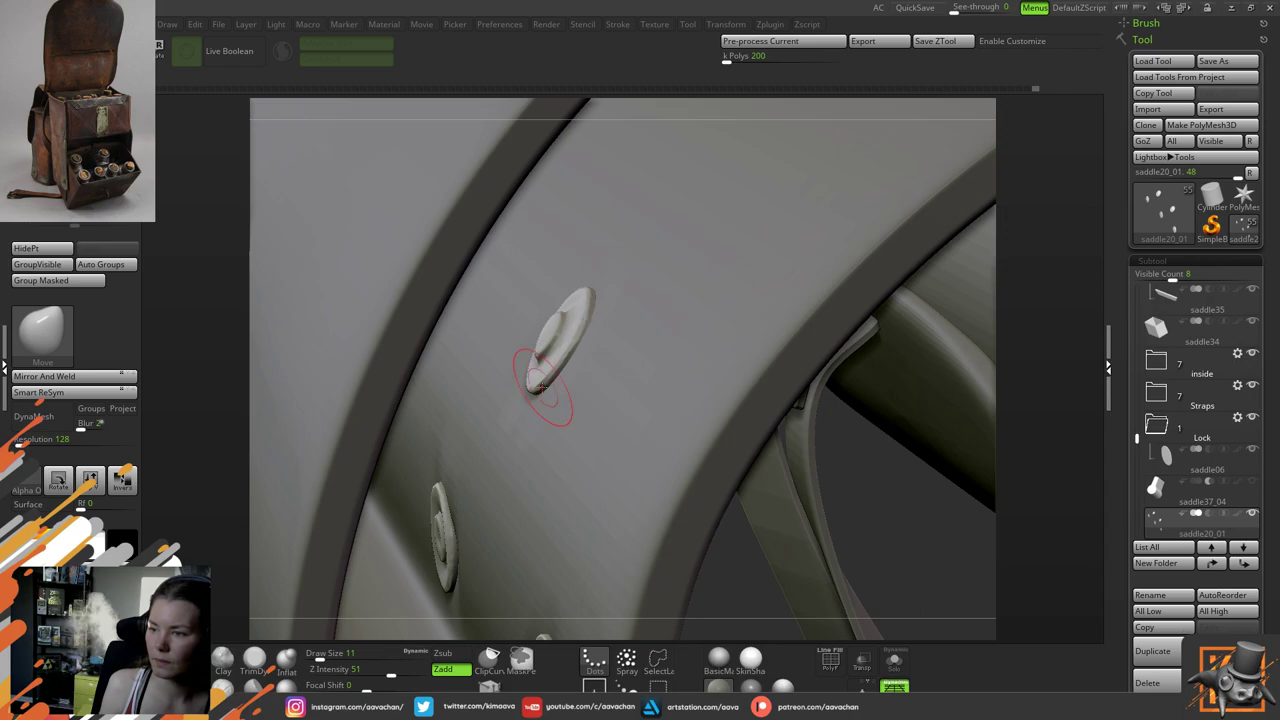
mouse_move(531, 387)
left_mouse_down()
mouse_move(571, 352)
mouse_move(549, 336)
left_mouse_up()
key("space")
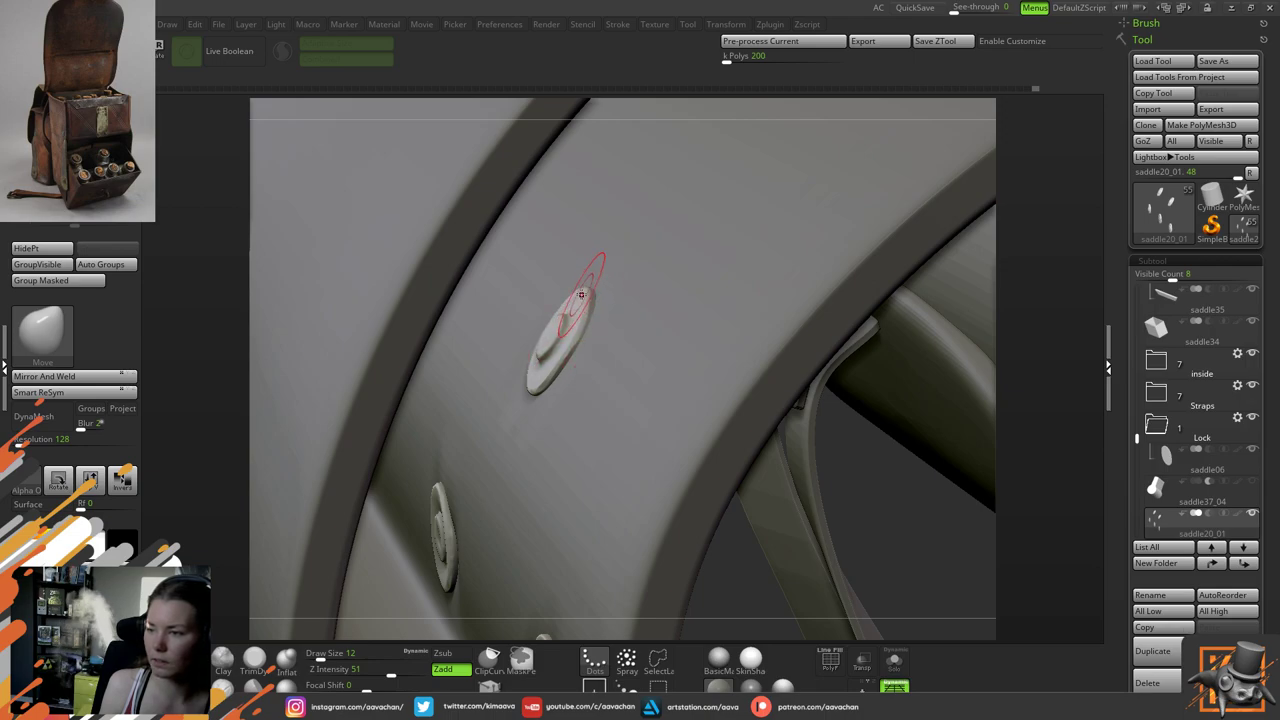
left_click_drag(584, 289, 587, 293)
left_click_drag(540, 389, 541, 386)
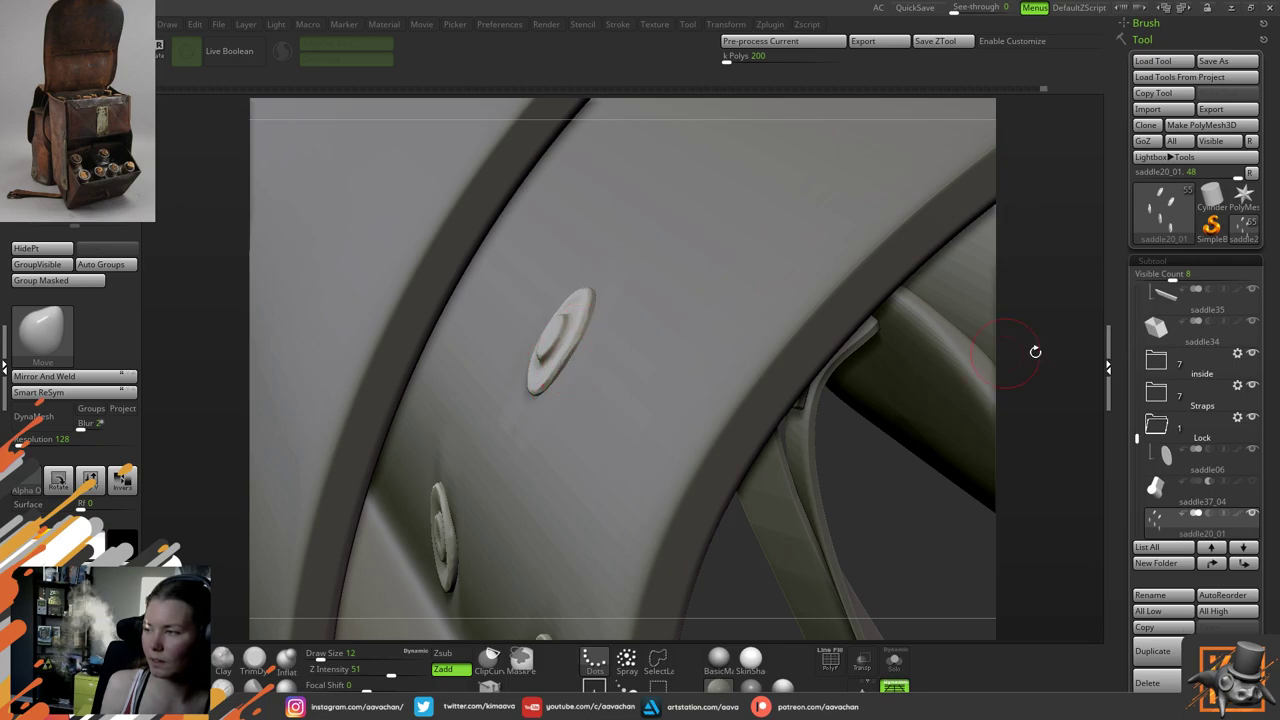
Isolate the rivets and wear down the rim of the lower middle rivet with TrimDynamic at size 6
mouse_move(1034, 349)
left_mouse_down()
mouse_move(1036, 372)
mouse_move(981, 400)
left_mouse_up()
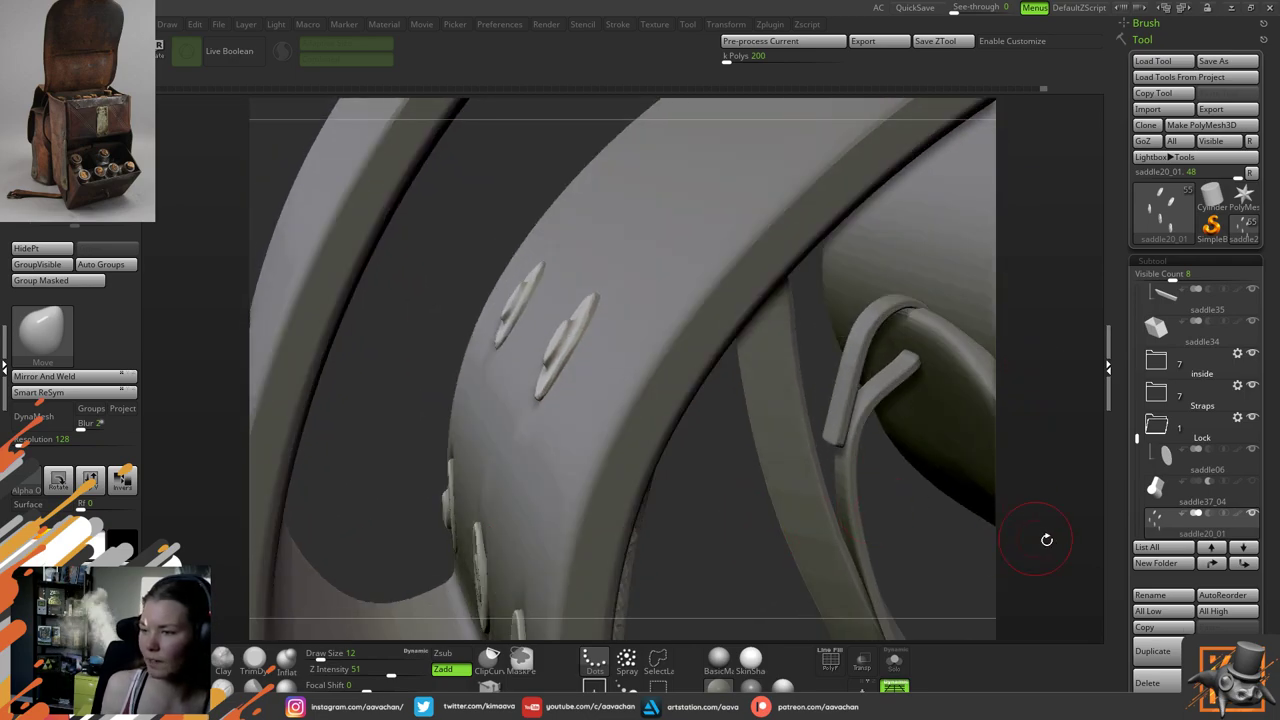
left_click_drag(1046, 537, 734, 369)
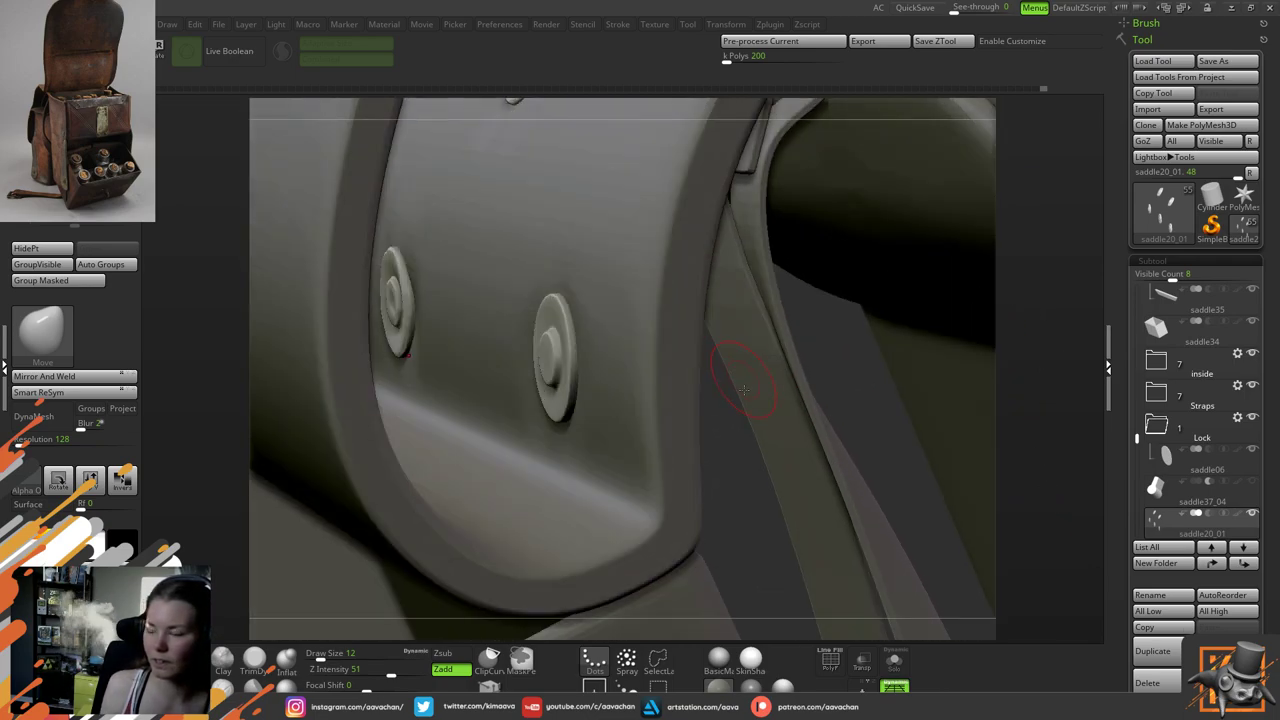
mouse_move(730, 419)
left_mouse_down()
mouse_move(717, 394)
mouse_move(725, 432)
left_mouse_up()
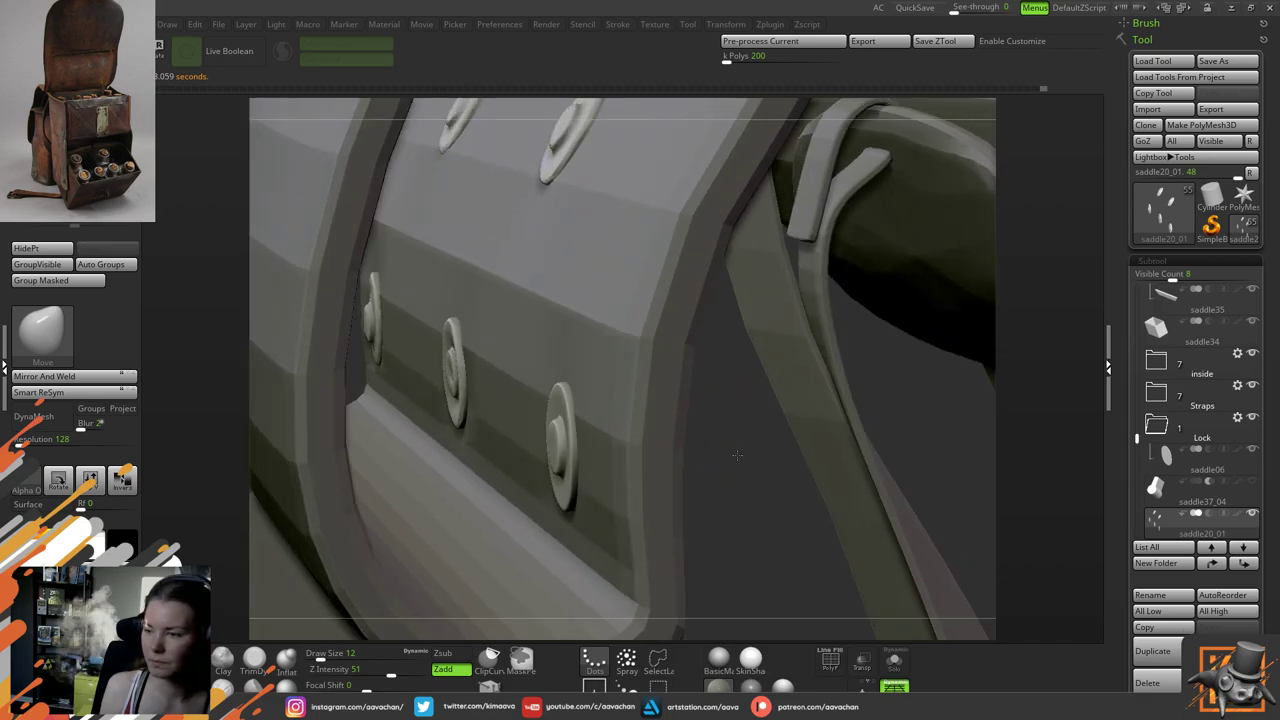
left_click(893, 660)
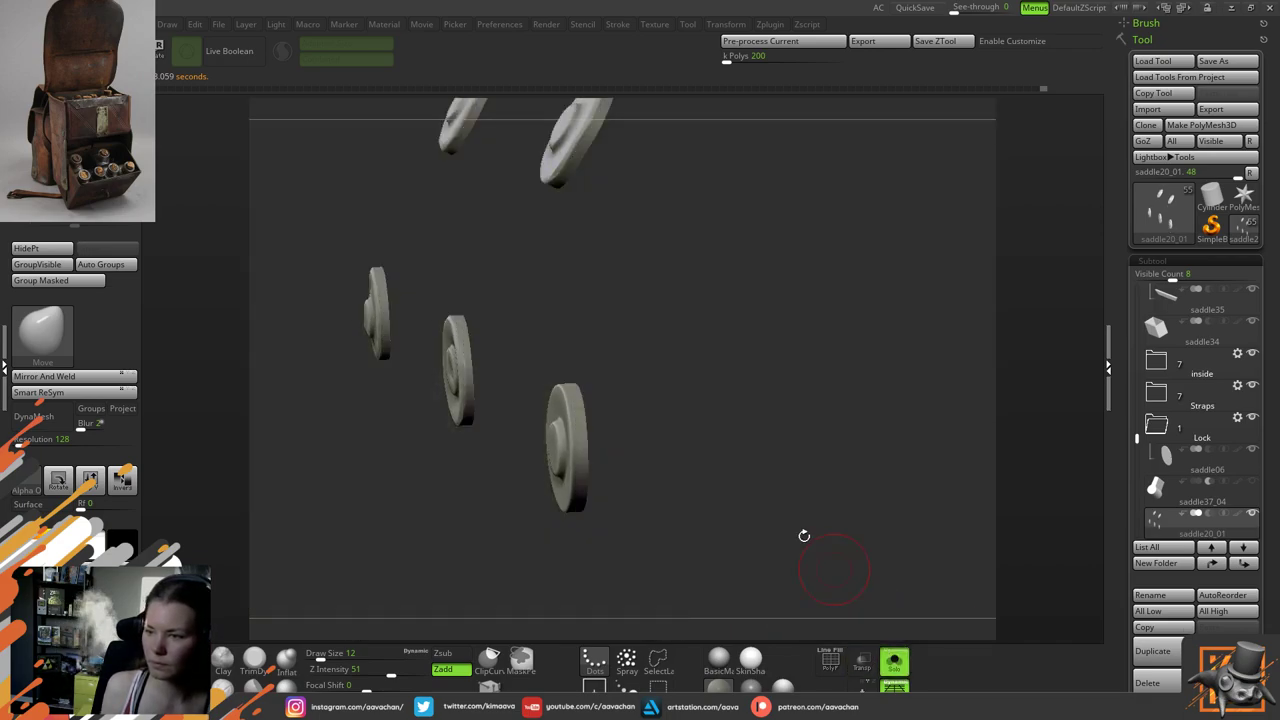
left_click_drag(806, 534, 547, 371)
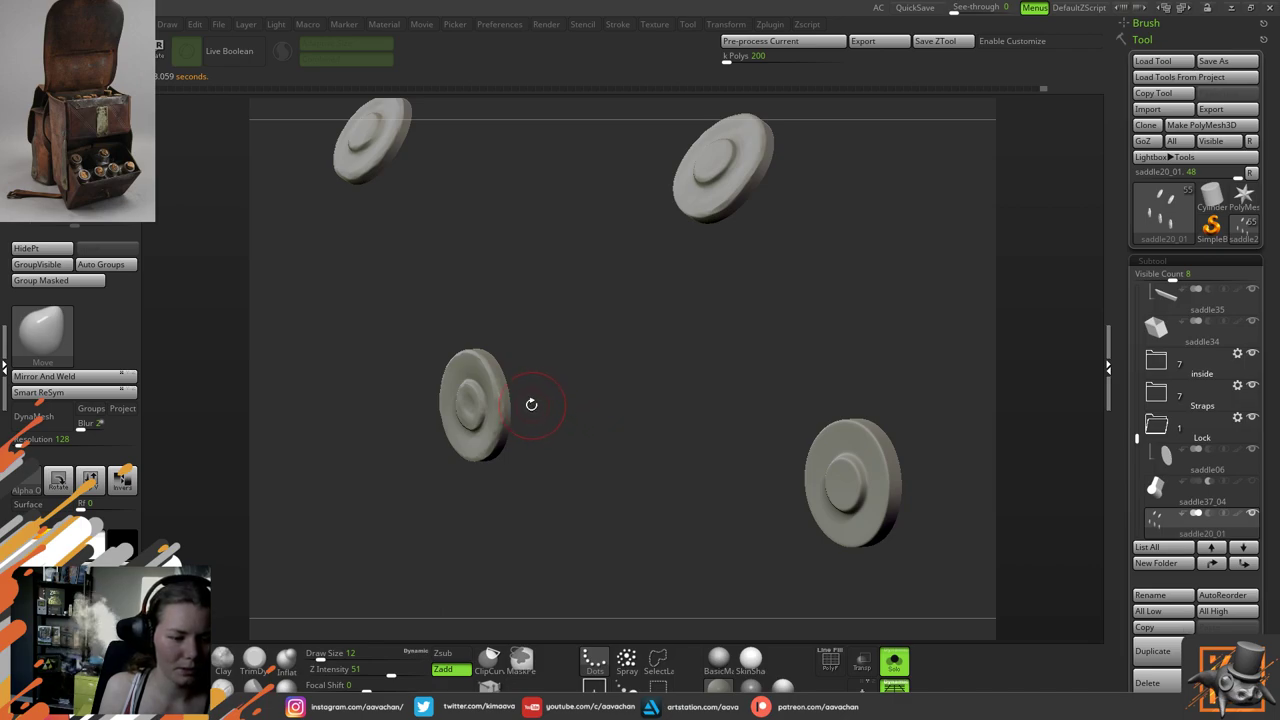
left_click_drag(548, 364, 550, 422, "alt")
left_click(266, 654)
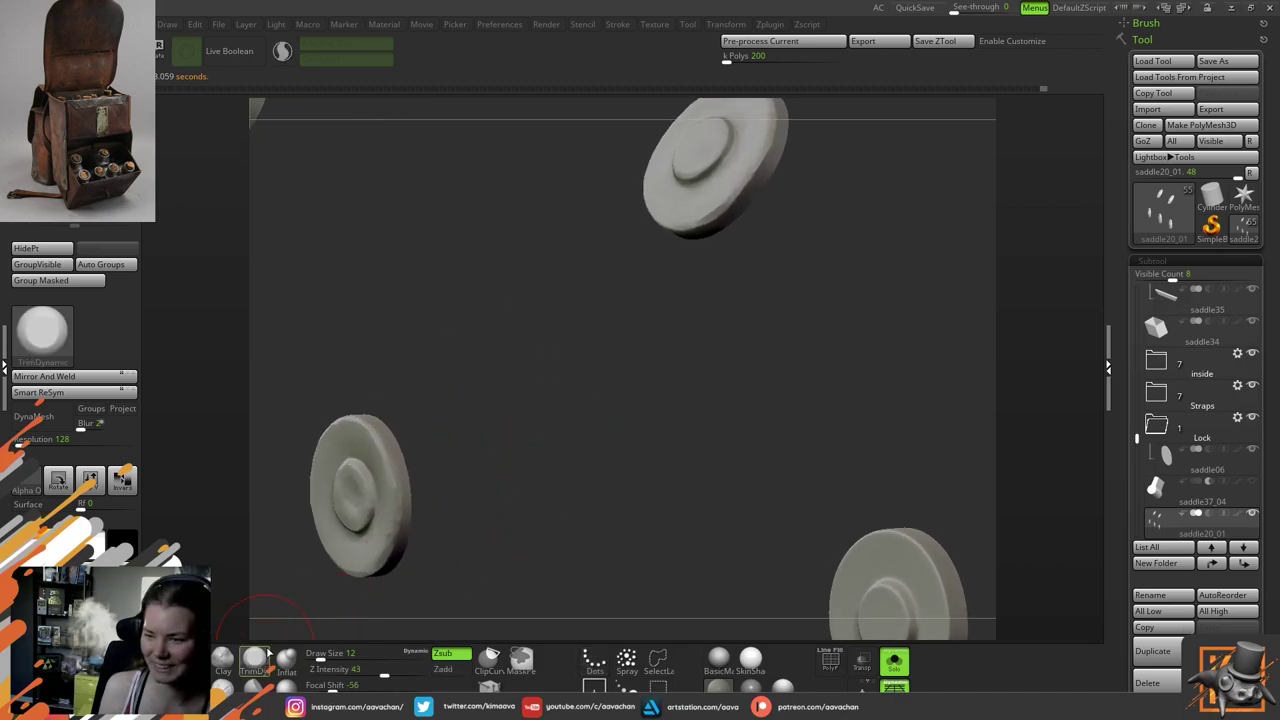
key("space")
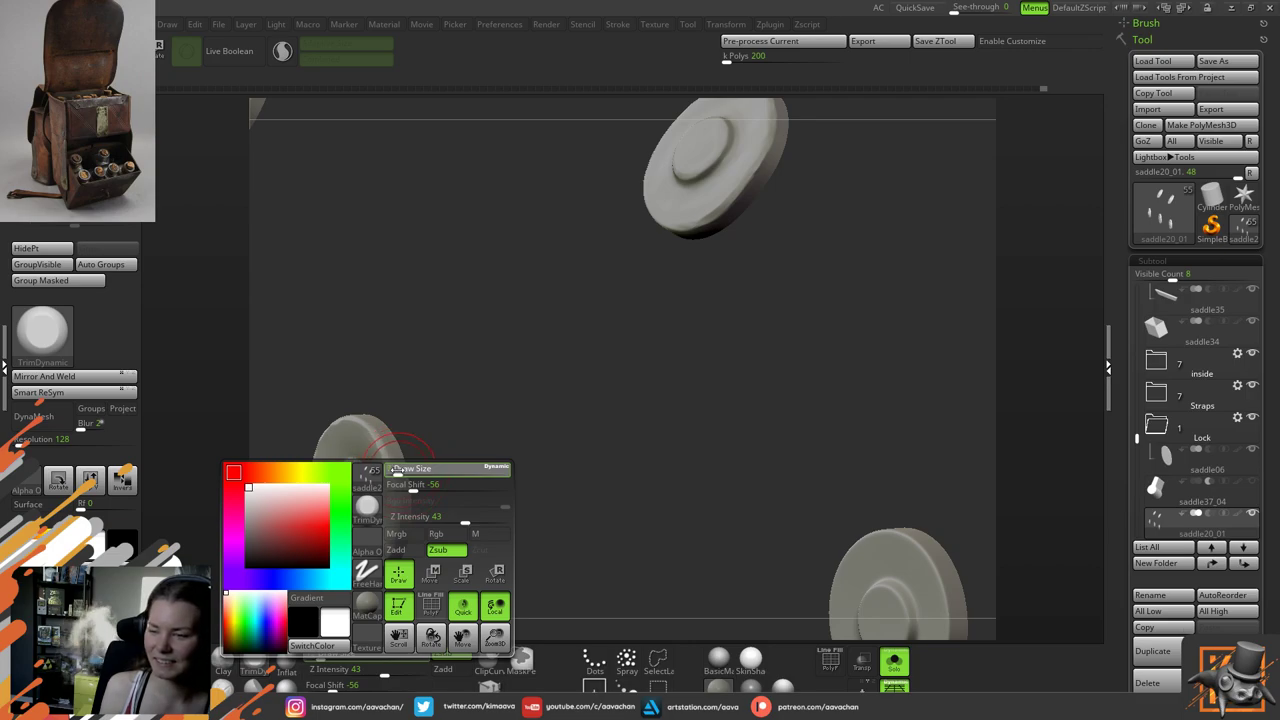
mouse_move(417, 423)
left_mouse_down()
mouse_move(494, 372)
mouse_move(486, 350)
left_mouse_up()
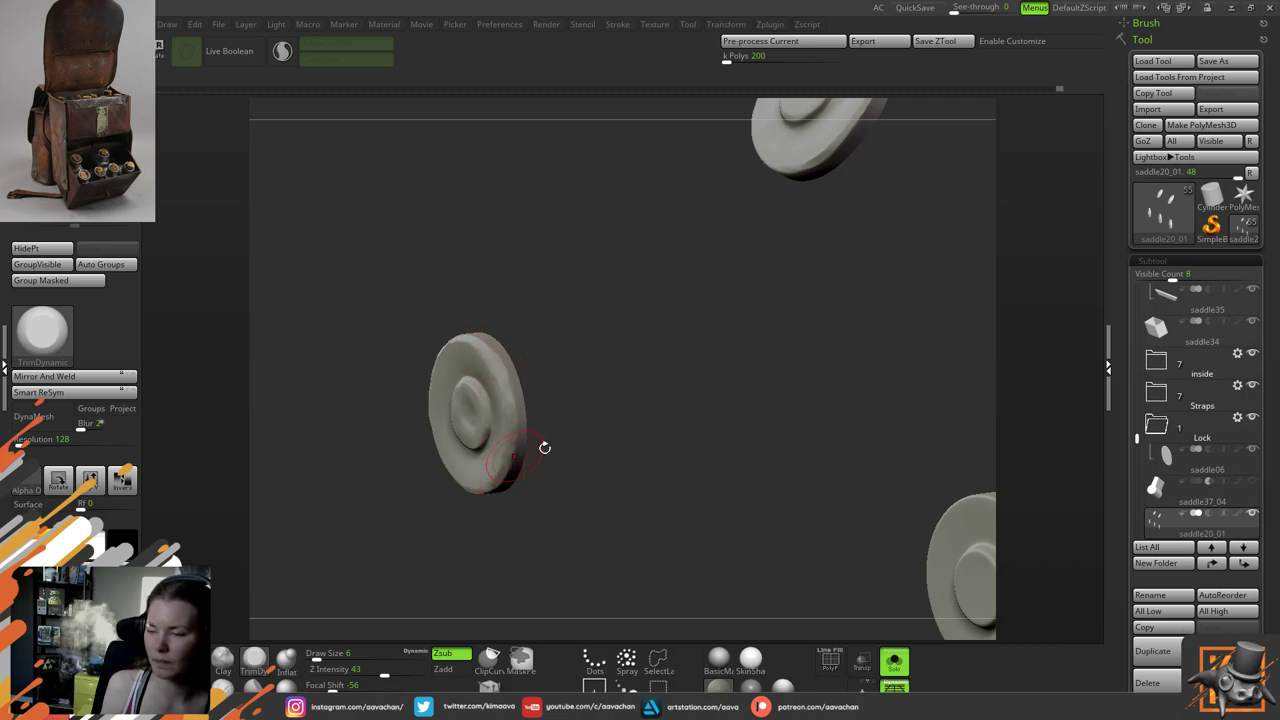
Show the whole model and bend the lower middle rivet's rim with the Move brush at size 14
left_click_drag(656, 452, 740, 517)
left_click(894, 662)
left_click_drag(1027, 471, 1010, 467)
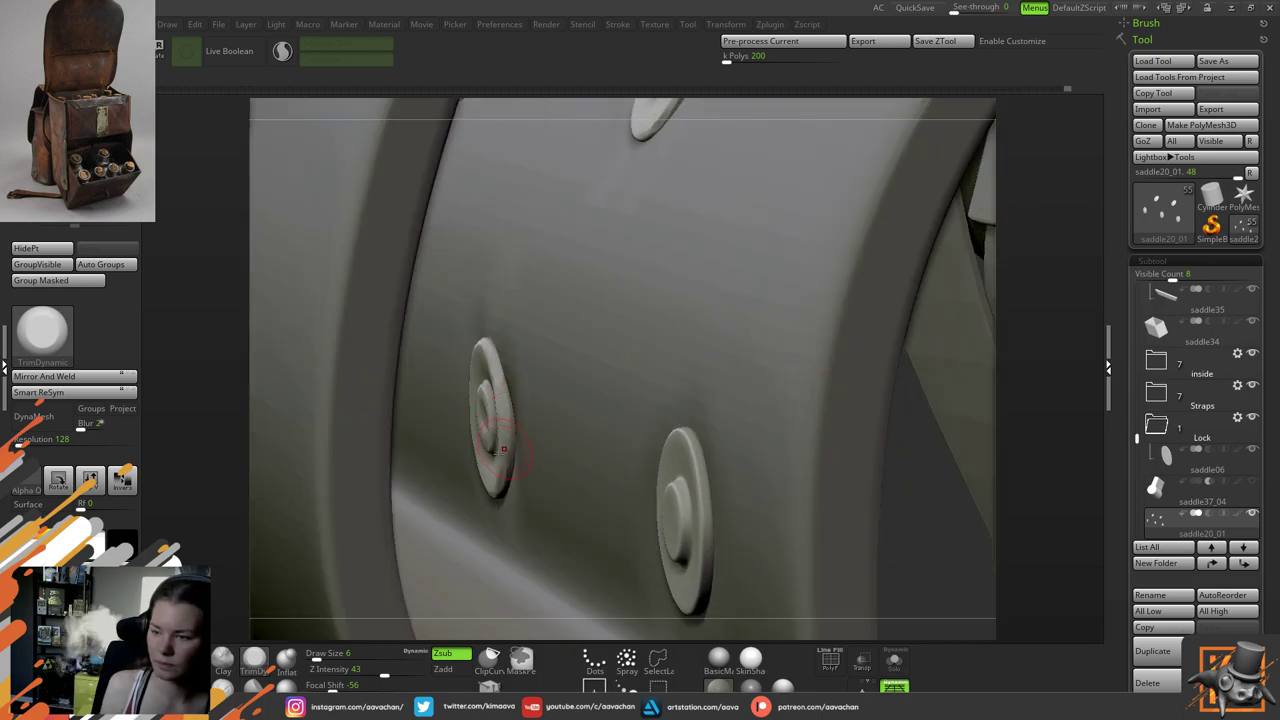
key("b")
key("m")
key("v")
key("space")
left_click(517, 419)
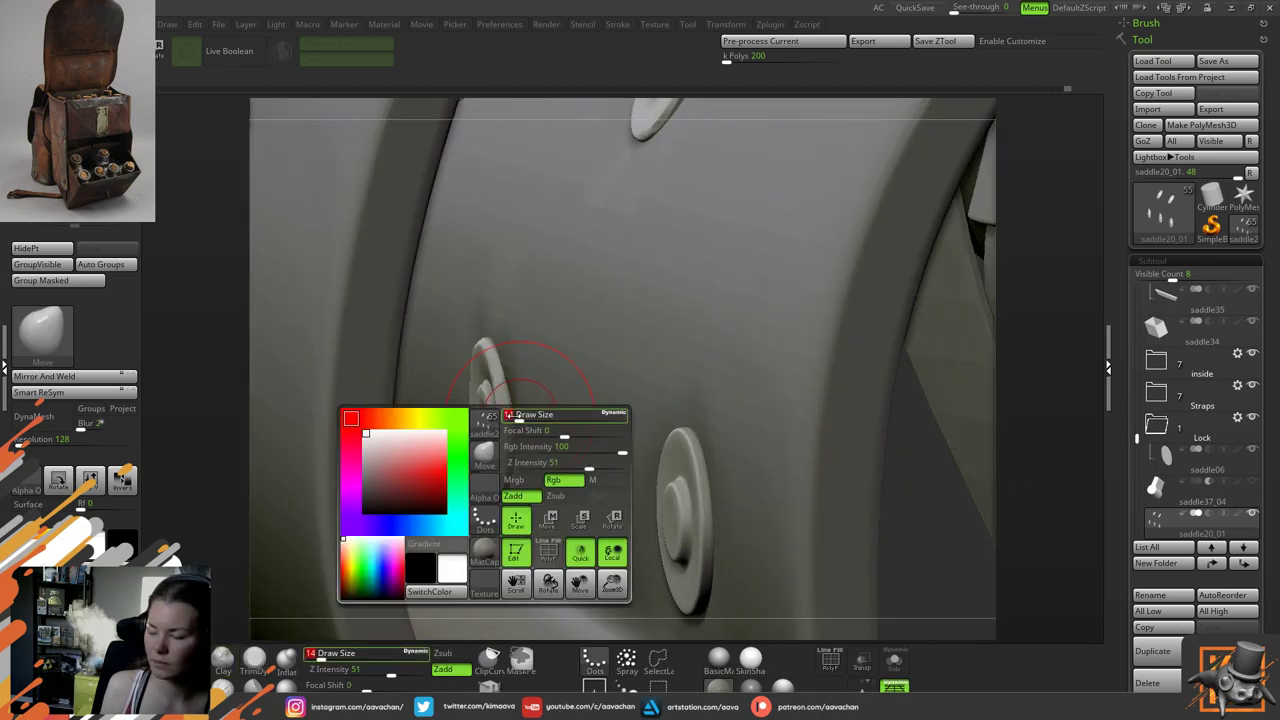
left_click_drag(516, 421, 509, 424)
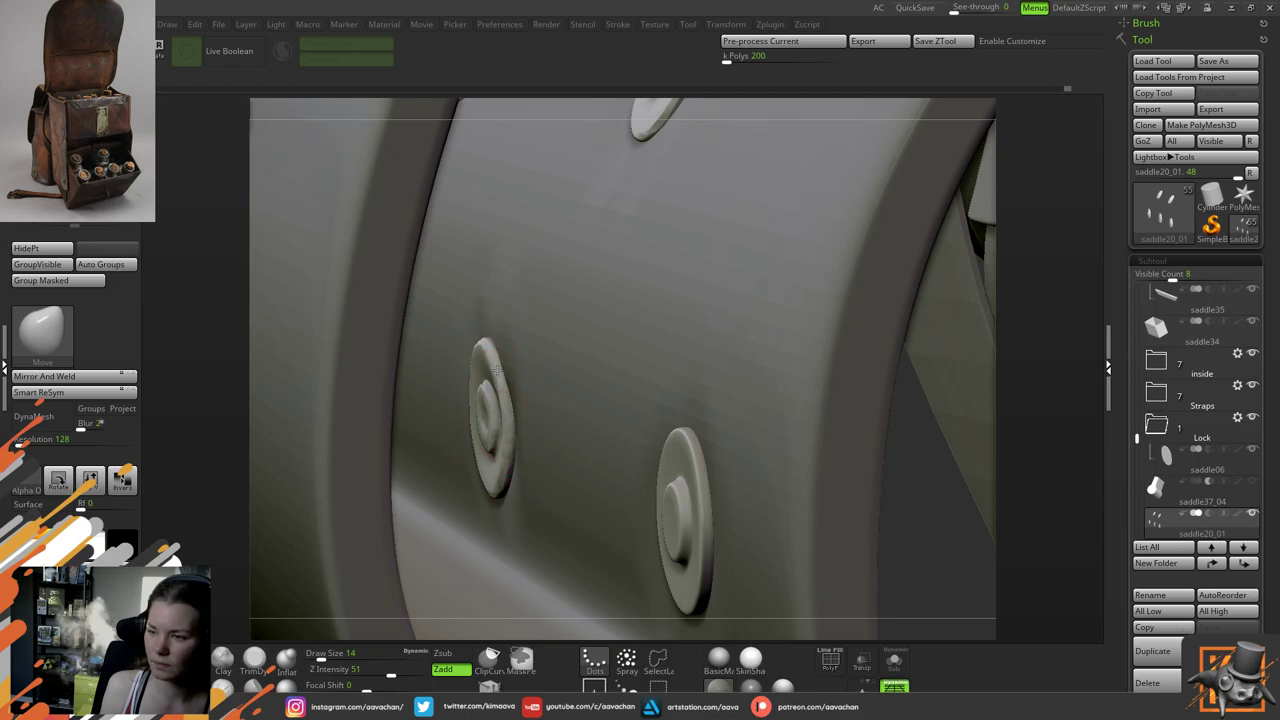
Select the strap and swell its leather around the lower middle rivet with the Inflat brush at size 14, smoothing beside the rim
left_click(516, 430, "alt")
key("b")
key("i")
key("n")
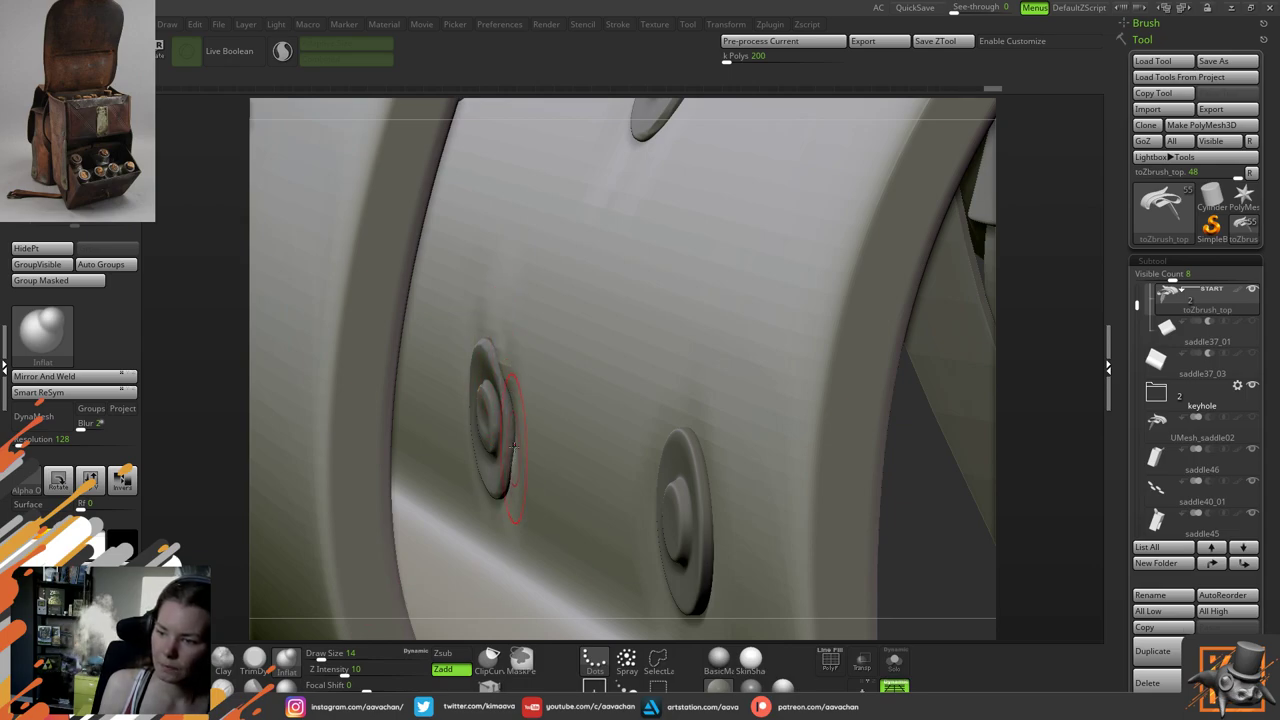
left_click_drag(514, 447, 513, 425)
mouse_move(506, 374)
left_mouse_down()
mouse_move(504, 492)
mouse_move(513, 390)
left_mouse_up()
mouse_move(502, 345)
left_mouse_down("shift")
mouse_move(515, 425)
mouse_move(508, 396)
mouse_move(514, 414)
left_mouse_up("shift")
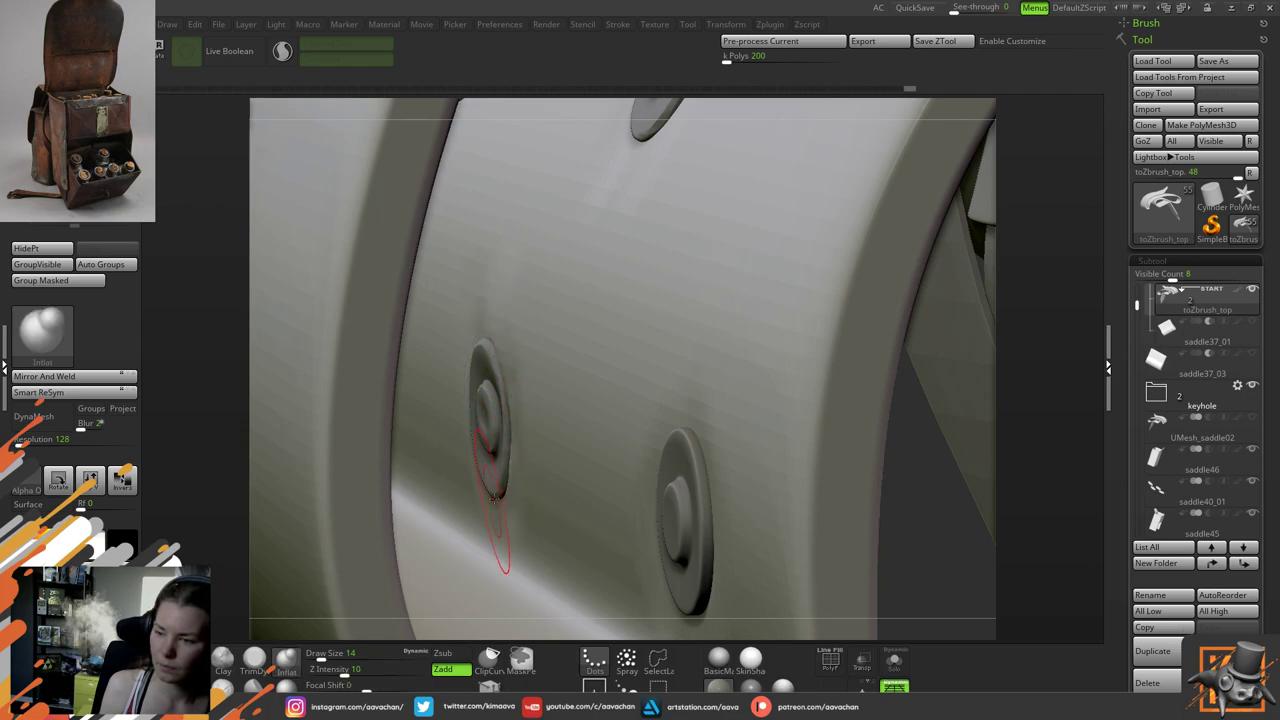
left_click_drag(500, 502, 490, 472)
Swell and smooth the strap's leather around the other rivets with Inflat at size 14, and check the strap in isolation
left_click_drag(1031, 478, 1000, 464, "alt")
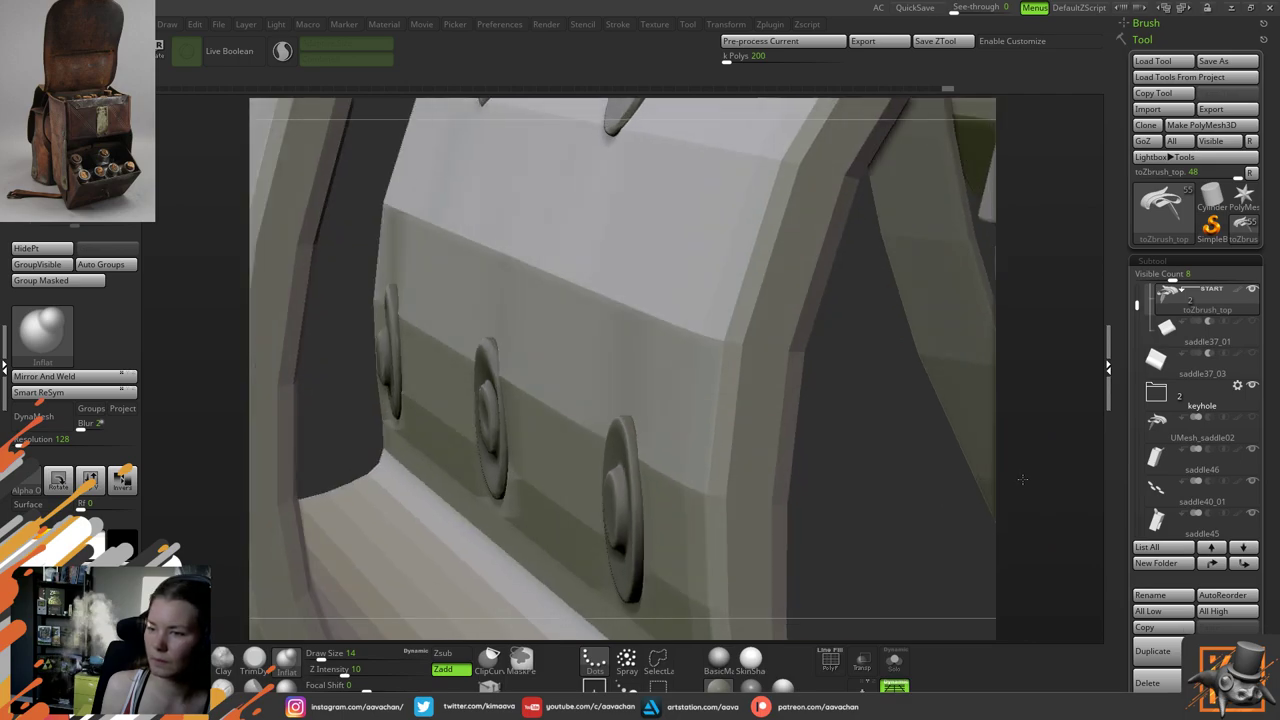
left_click_drag(860, 460, 774, 424)
left_click_drag(640, 515, 690, 500)
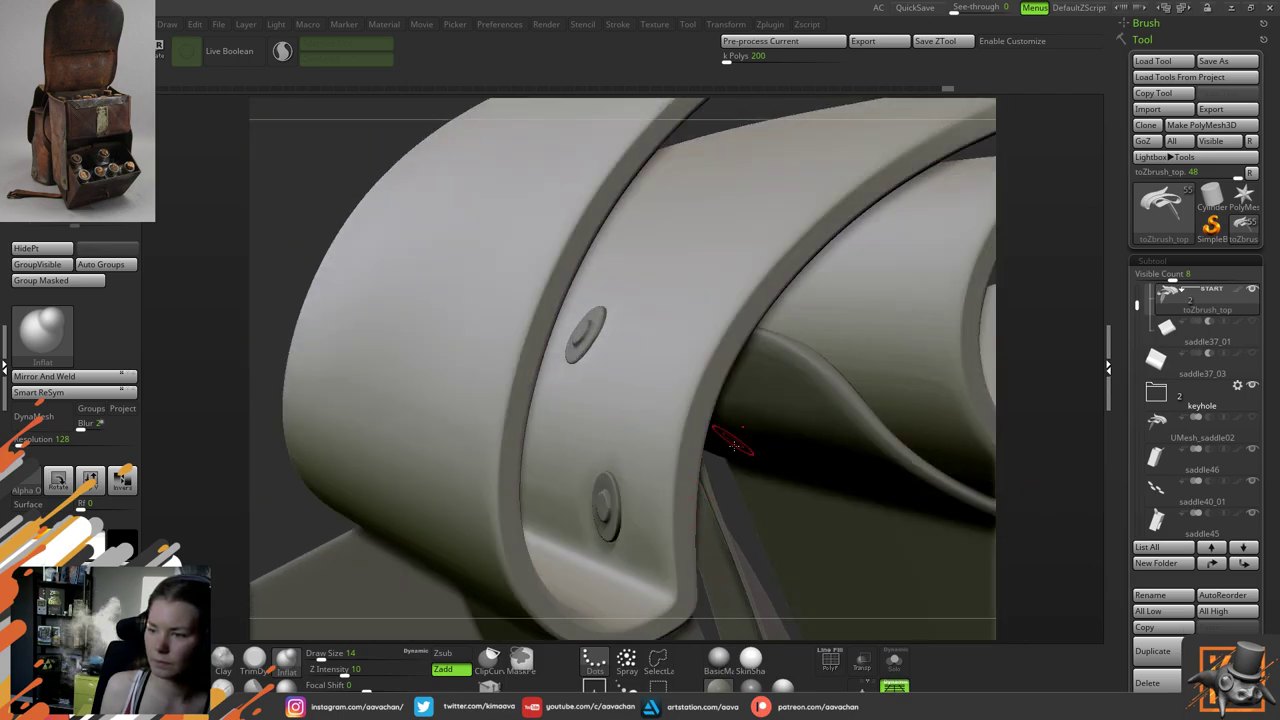
left_click_drag(1022, 434, 960, 430)
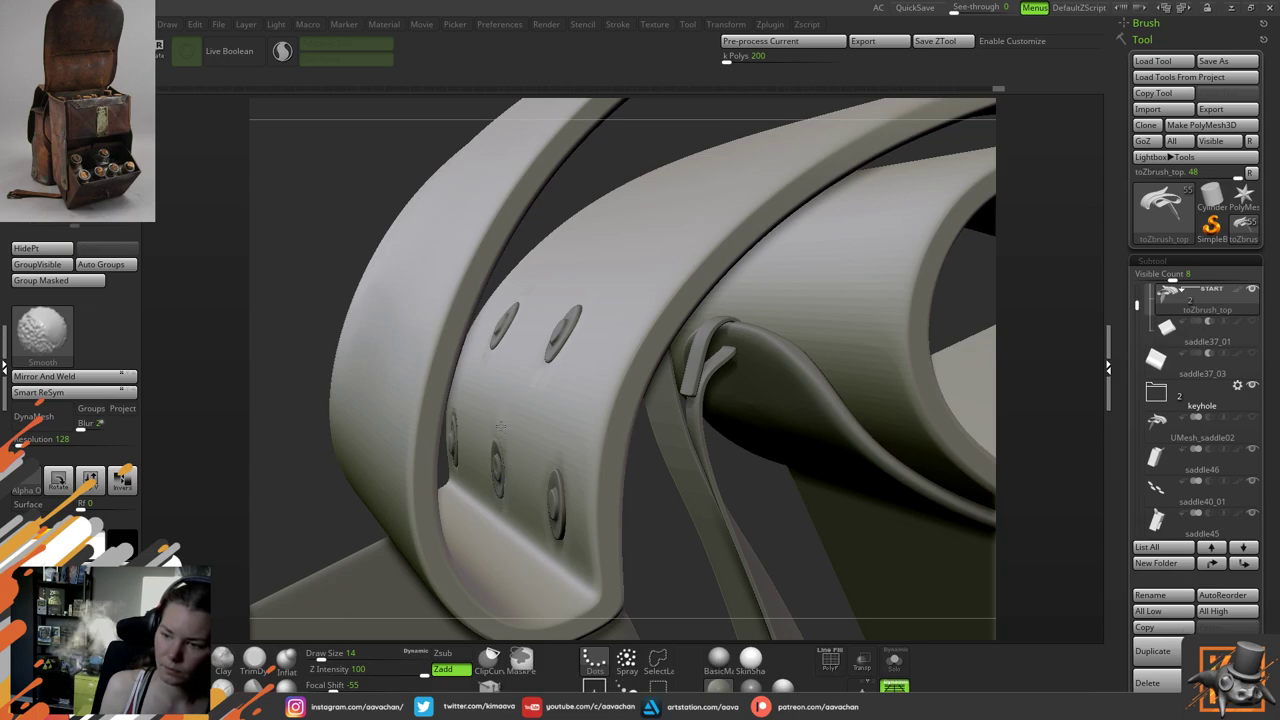
left_click_drag(645, 480, 645, 560, "alt")
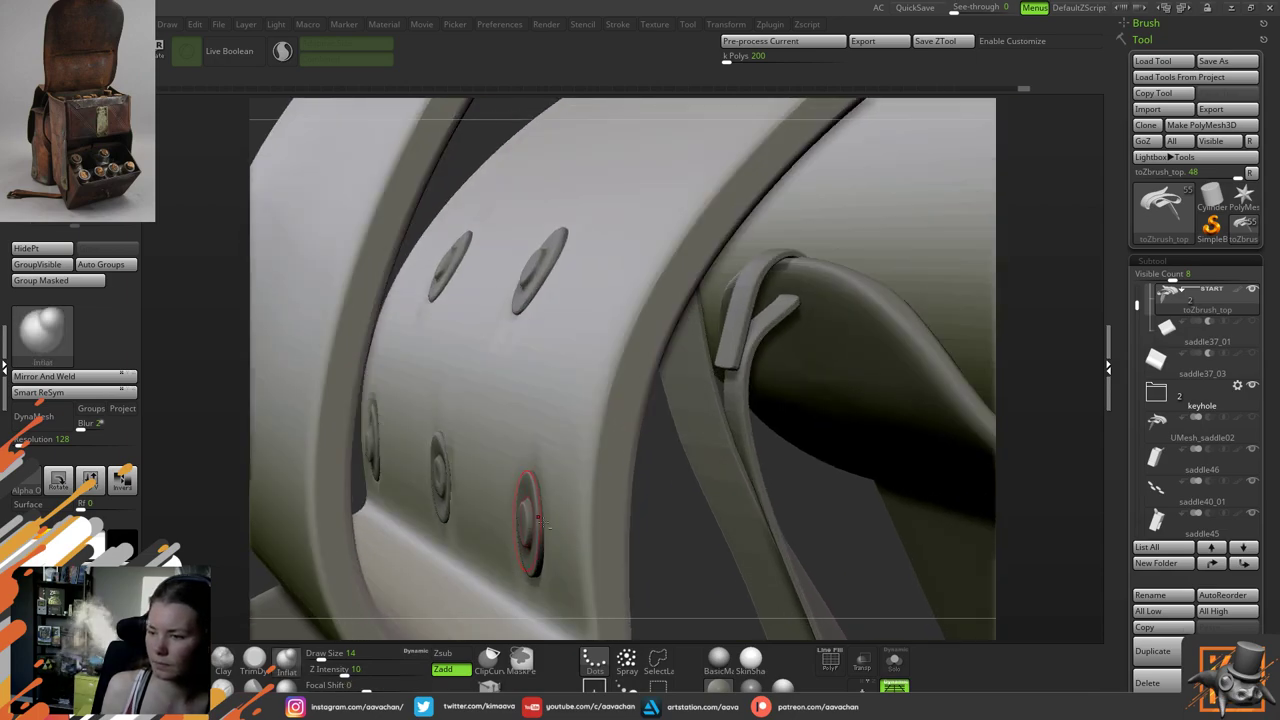
left_click(890, 660)
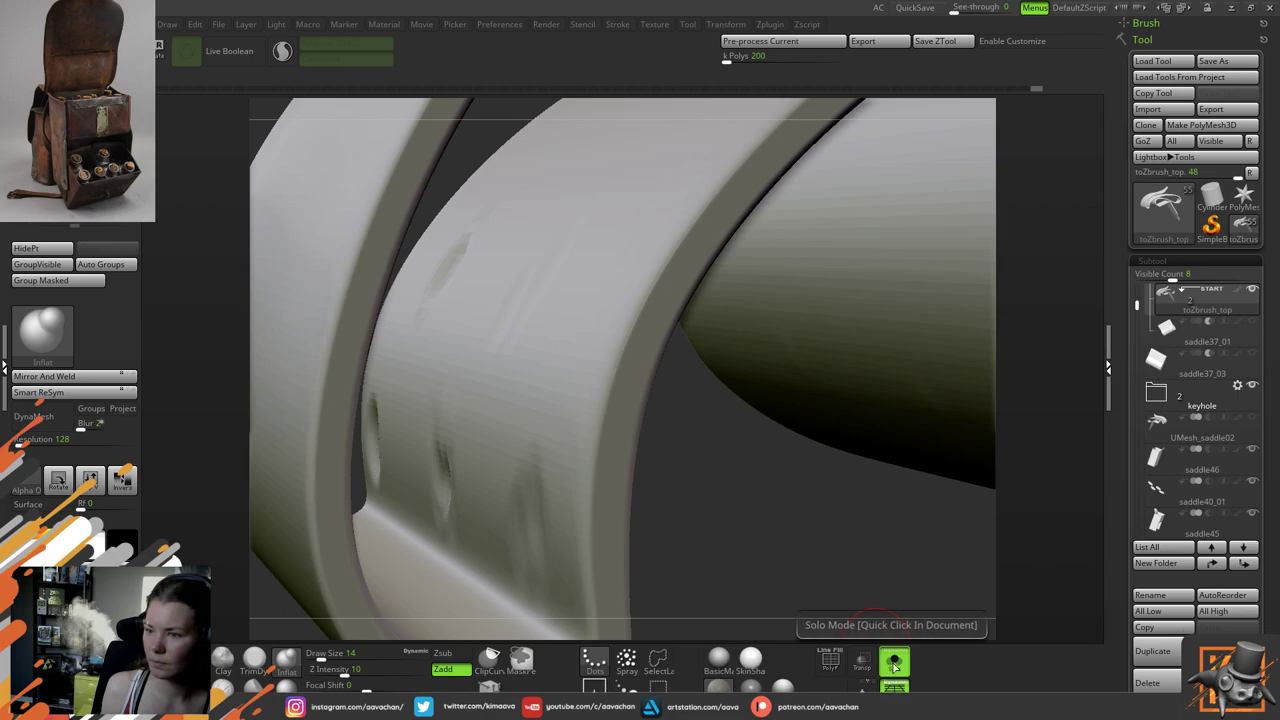
left_click(893, 660)
Select and isolate the rivets, and dent the upper ring of the unworn lowest rivet with the Clay brush at size 5
left_click(527, 533, "alt")
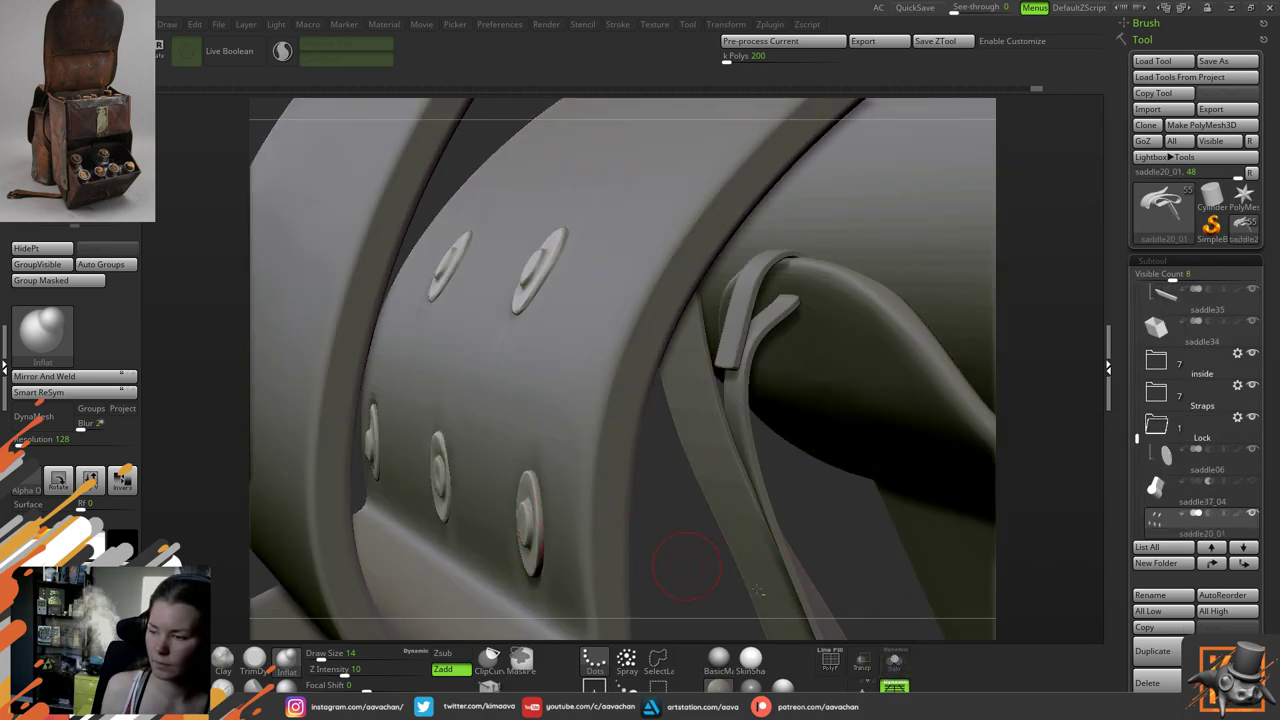
left_click(894, 660)
mouse_move(780, 560)
left_mouse_down()
mouse_move(704, 540)
mouse_move(691, 391)
mouse_move(577, 386)
left_mouse_up()
key("space")
mouse_move(652, 350)
left_mouse_down()
mouse_move(680, 351)
mouse_move(698, 327)
mouse_move(737, 340)
left_mouse_up()
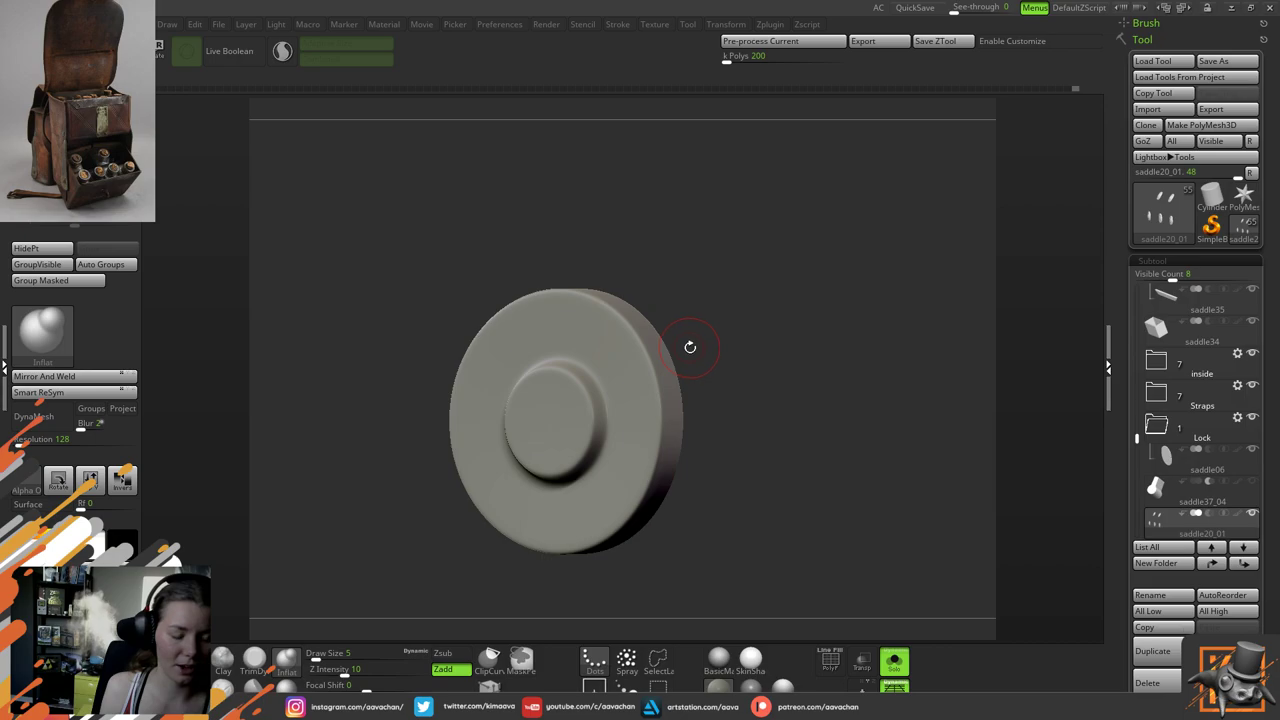
left_click_drag(766, 323, 756, 411)
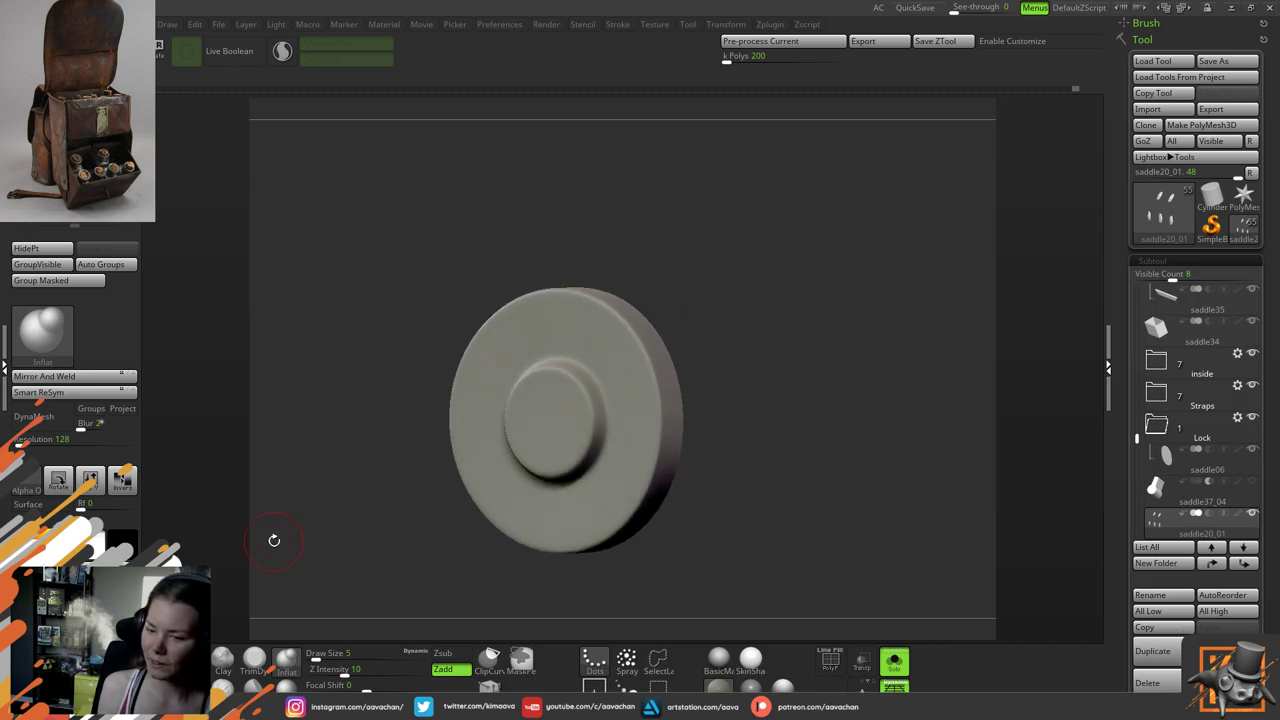
left_click(226, 659)
left_click_drag(831, 398, 844, 394)
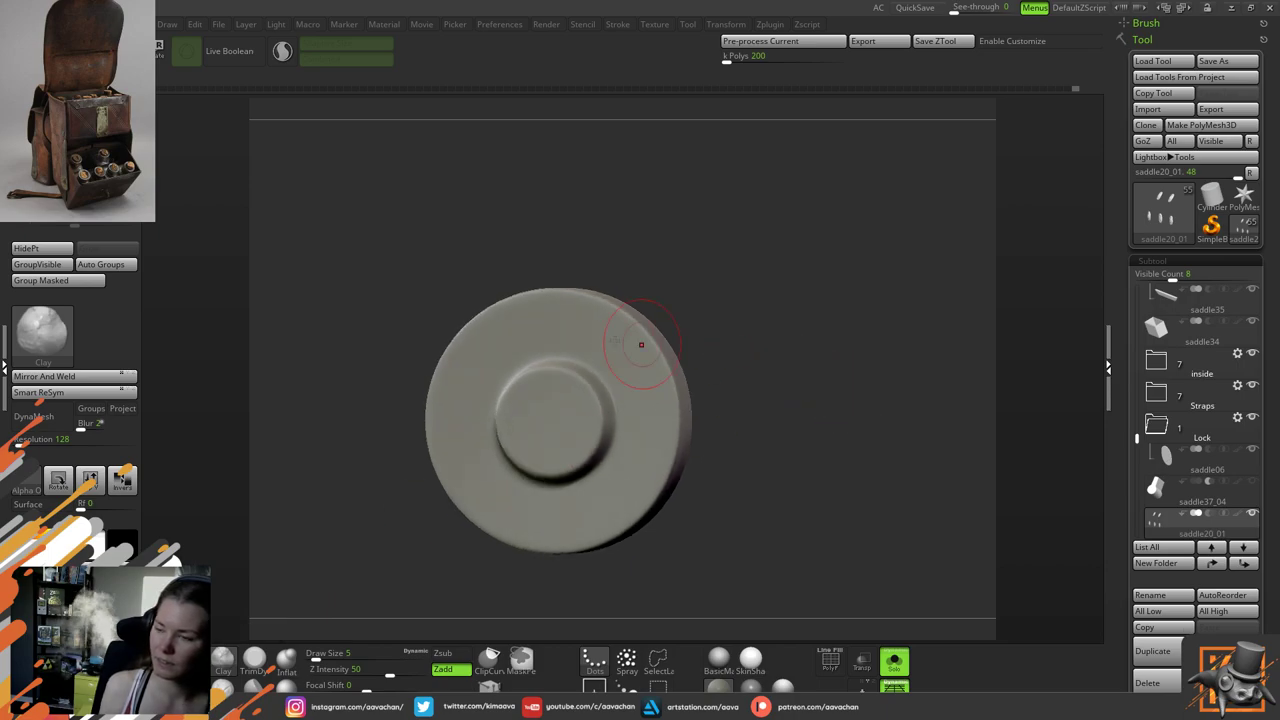
left_click_drag(783, 303, 753, 327)
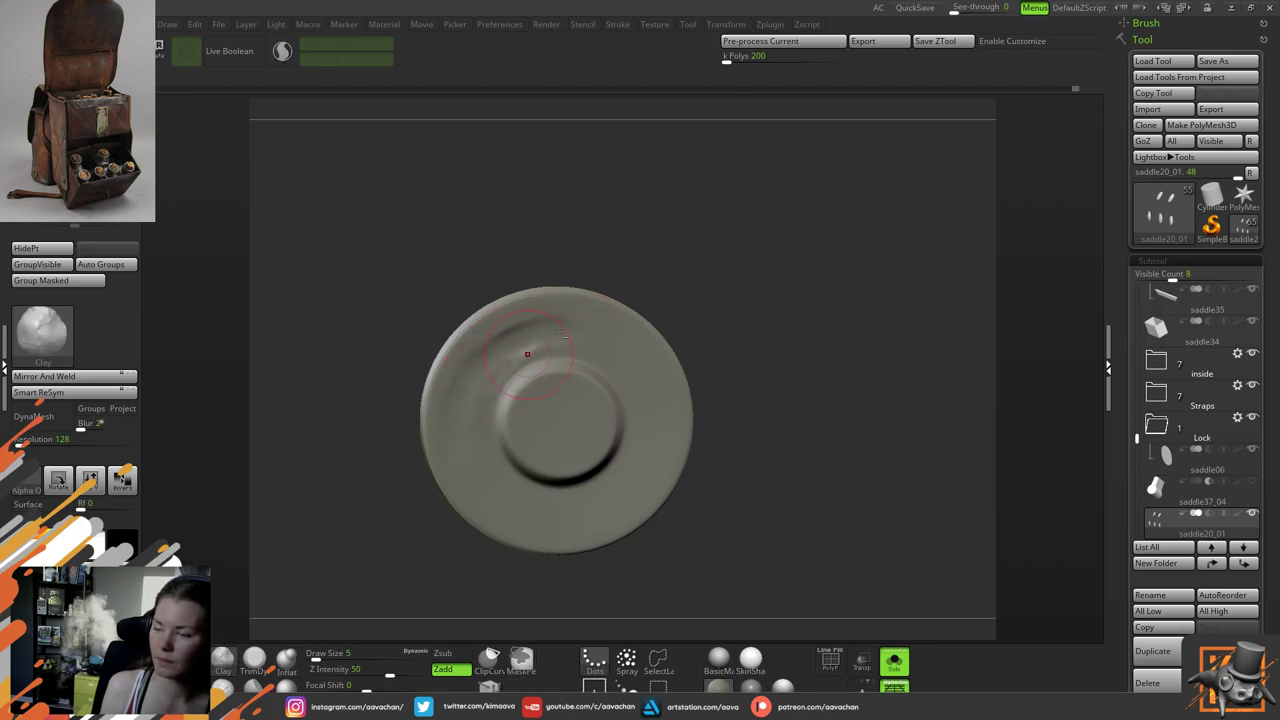
Dent the ring around the lowest rivet's central knob with more Clay brush strokes at size 5
key("space")
left_click_drag(539, 344, 585, 342)
mouse_move(480, 355)
left_mouse_down()
mouse_move(474, 366)
mouse_move(529, 334)
mouse_move(480, 380)
mouse_move(500, 455)
mouse_move(557, 429)
mouse_move(492, 439)
left_mouse_up()
key("space")
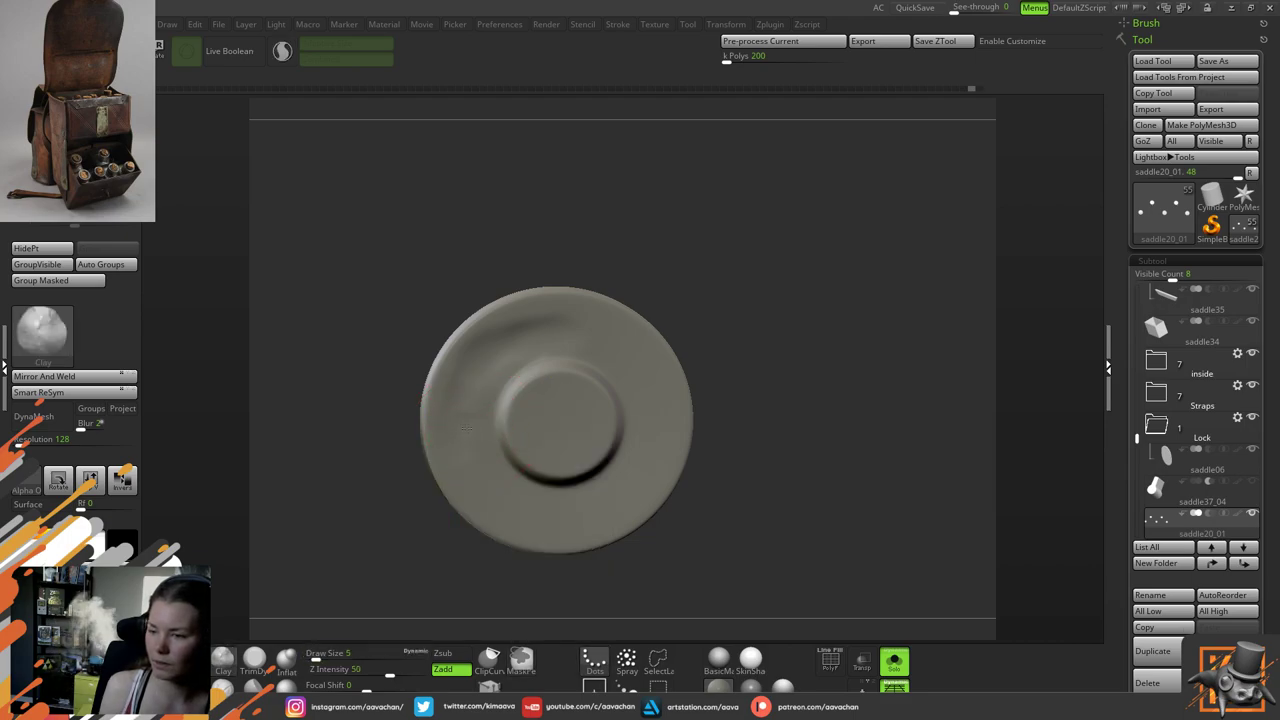
left_click_drag(604, 502, 612, 482)
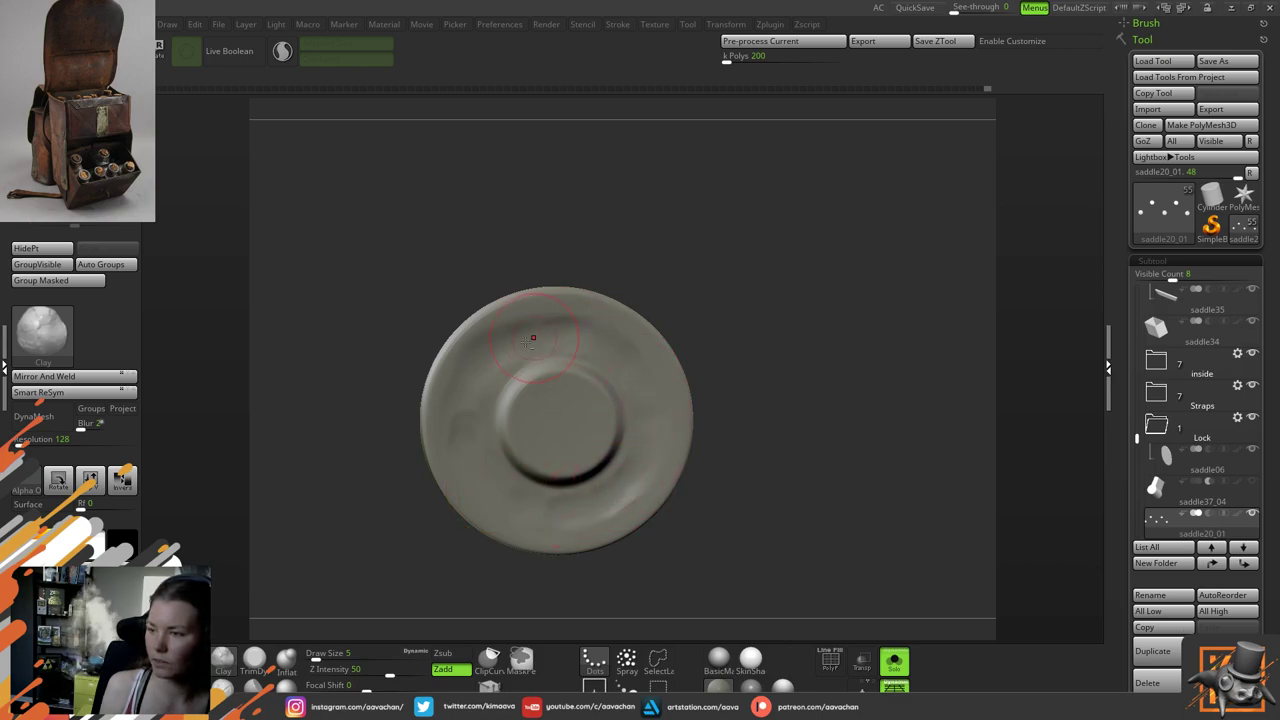
Smooth the fresh dents on the lowest rivet's ring, viewing the face at an angle
left_click_drag(759, 362, 830, 392)
left_click_drag(523, 360, 563, 328, "shift")
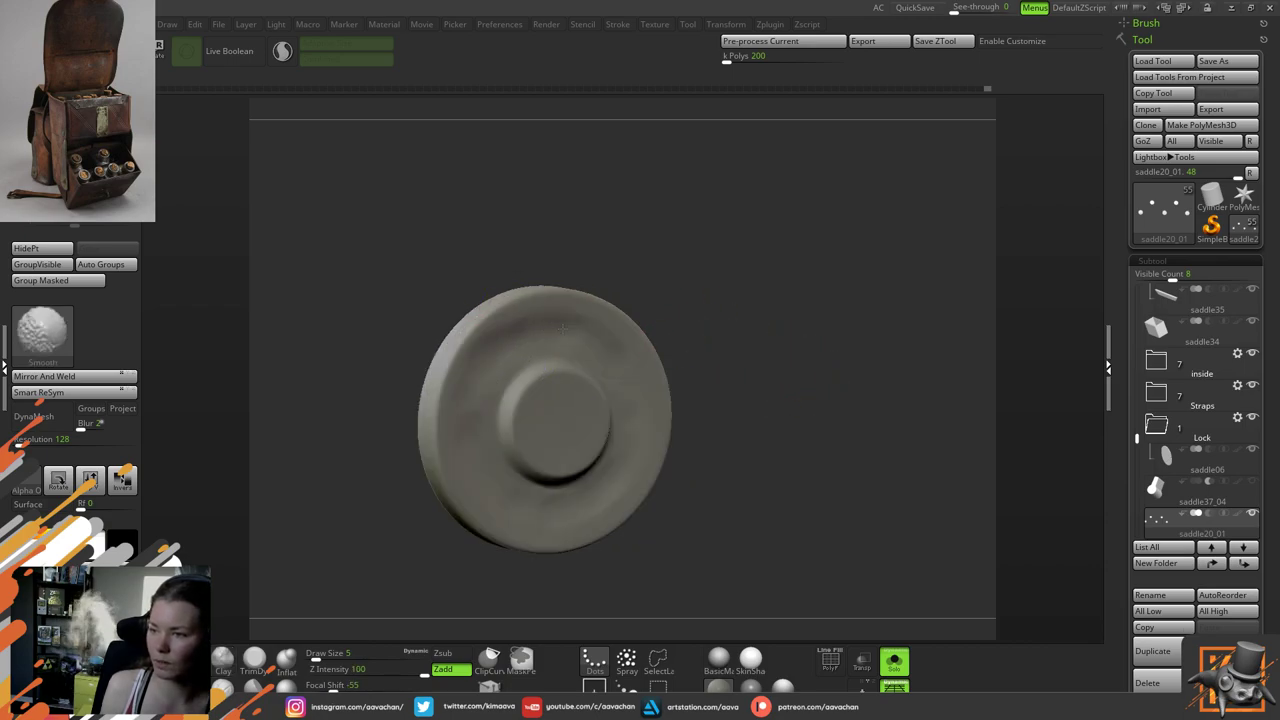
left_click_drag(587, 501, 497, 484, "shift")
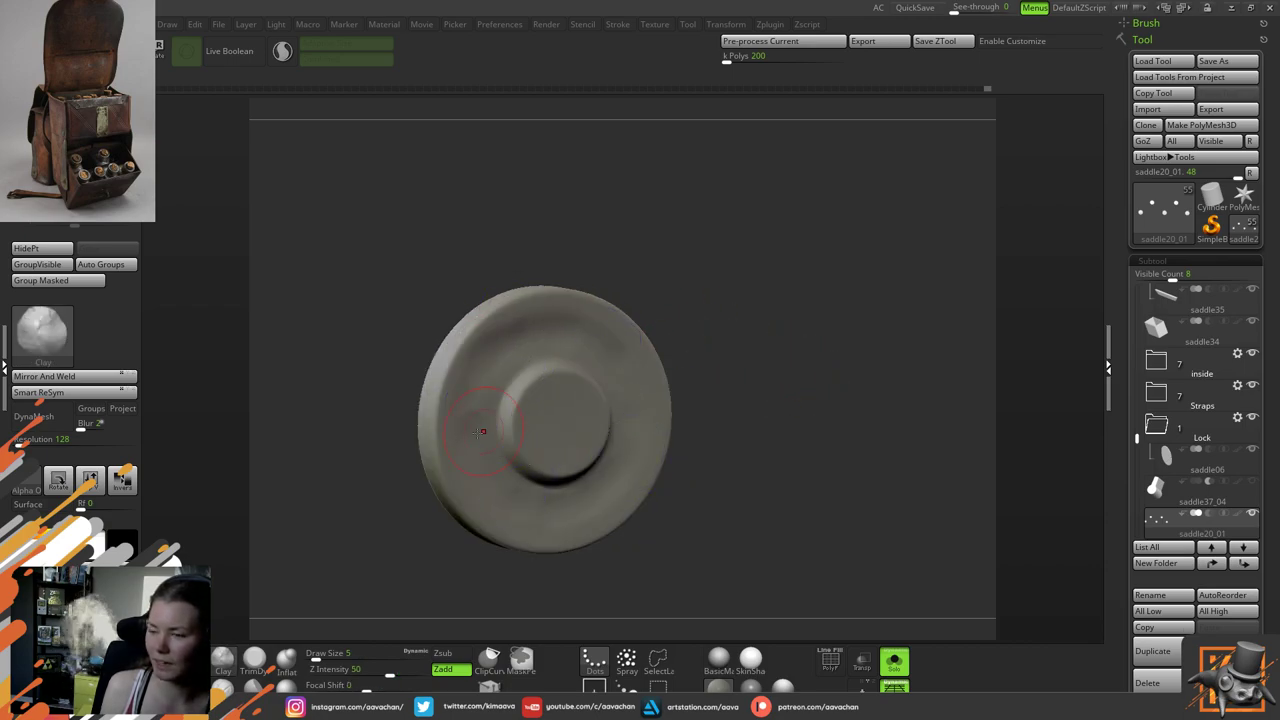
key("shift")
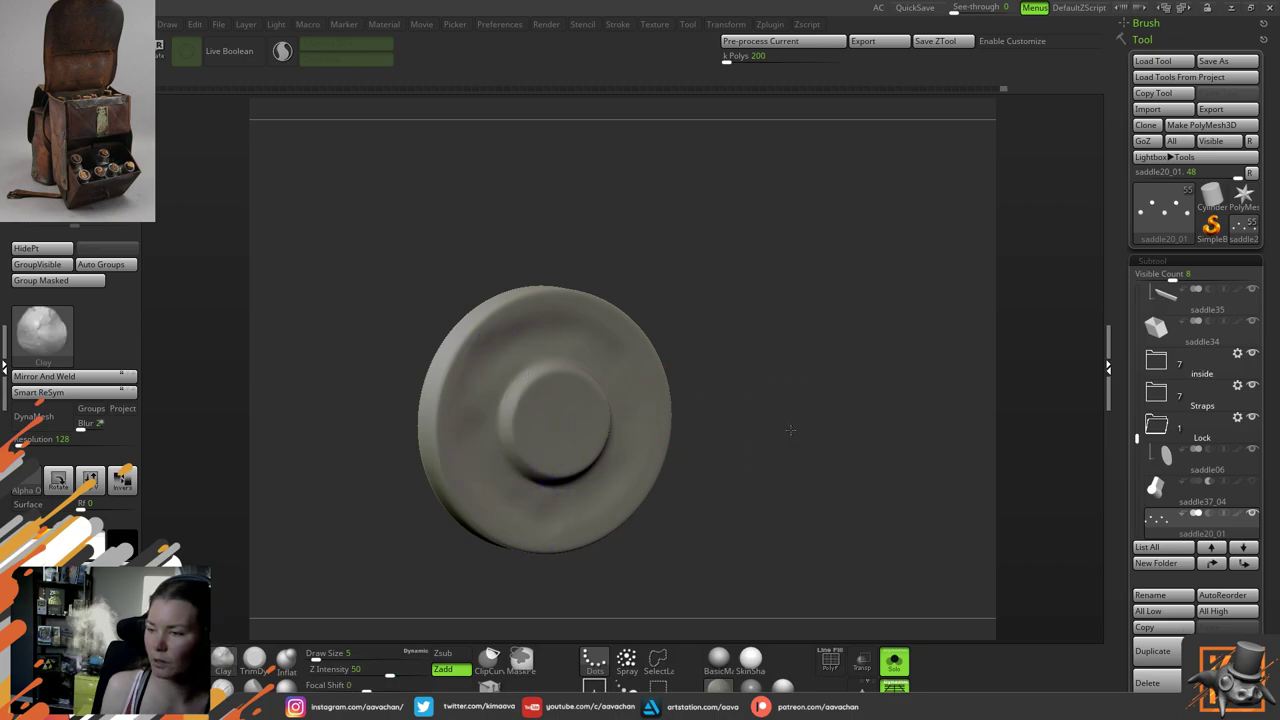
left_click_drag(690, 410, 751, 420)
left_click_drag(782, 356, 746, 351)
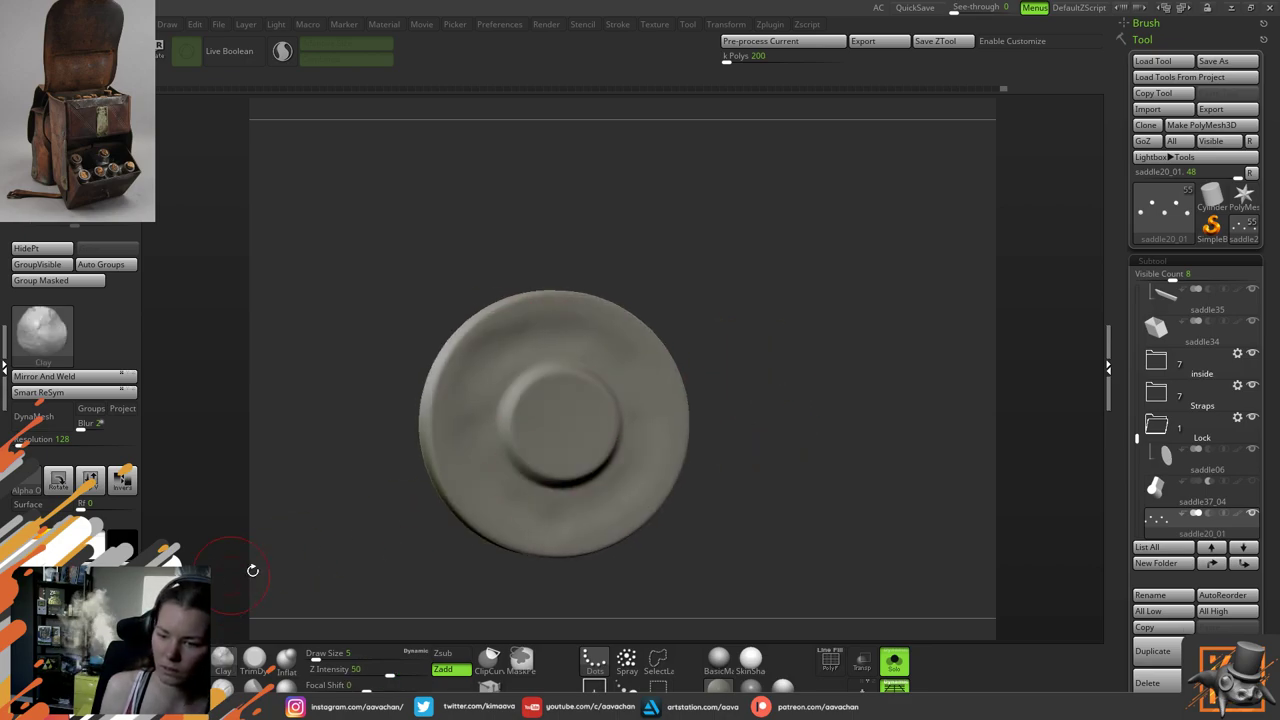
left_click_drag(380, 446, 410, 440)
left_click_drag(494, 312, 484, 328)
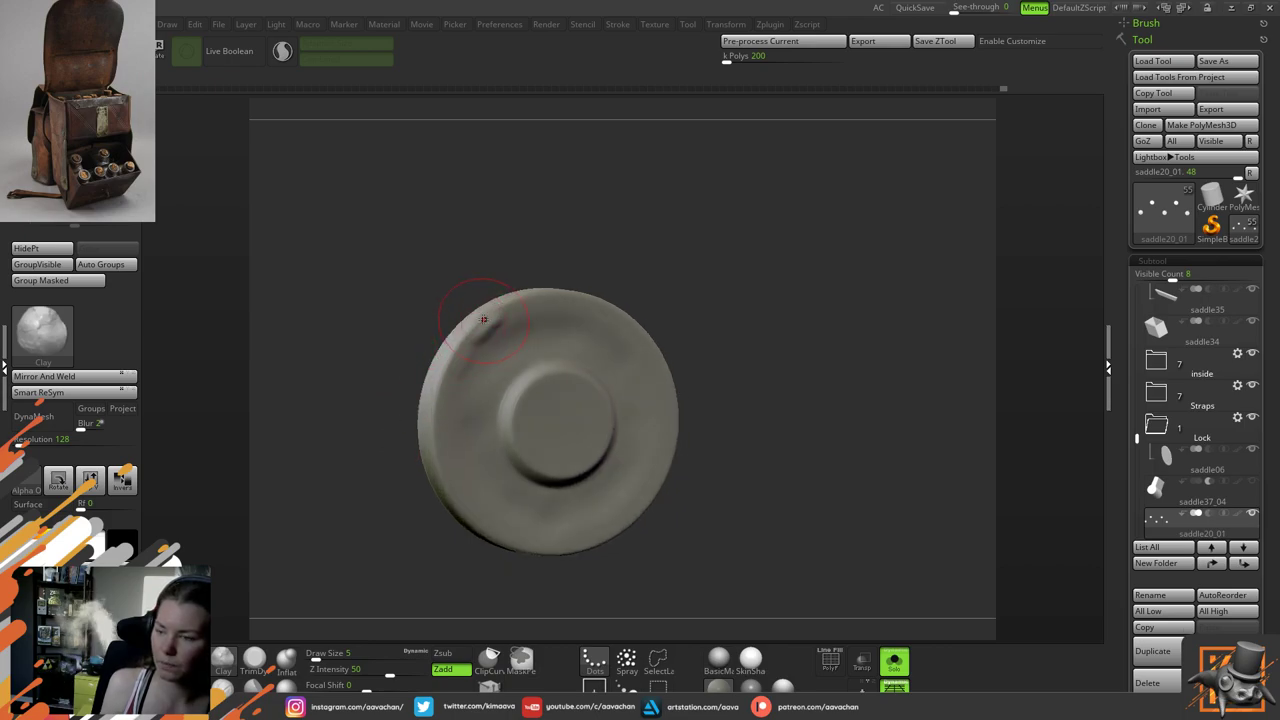
key("ctrl+z")
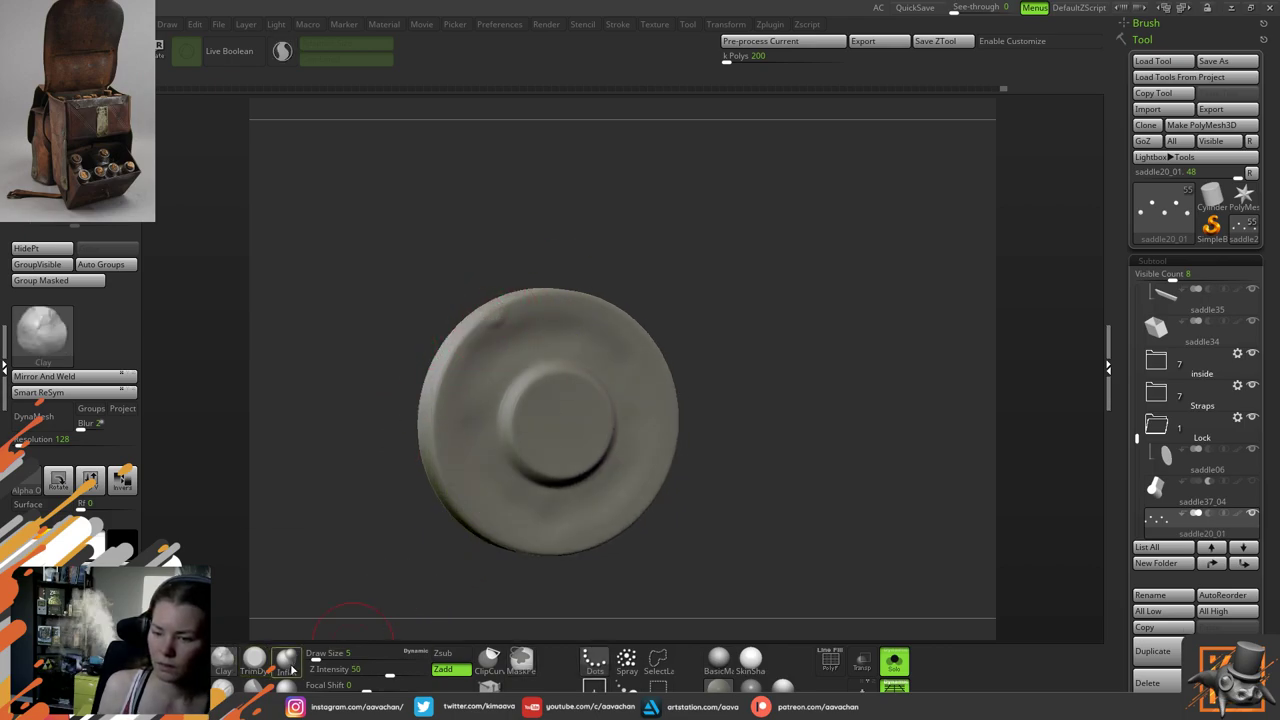
Flatten the lowest rivet's upper-left rim edge with the TrimDynamic brush at size 5
left_click(254, 660)
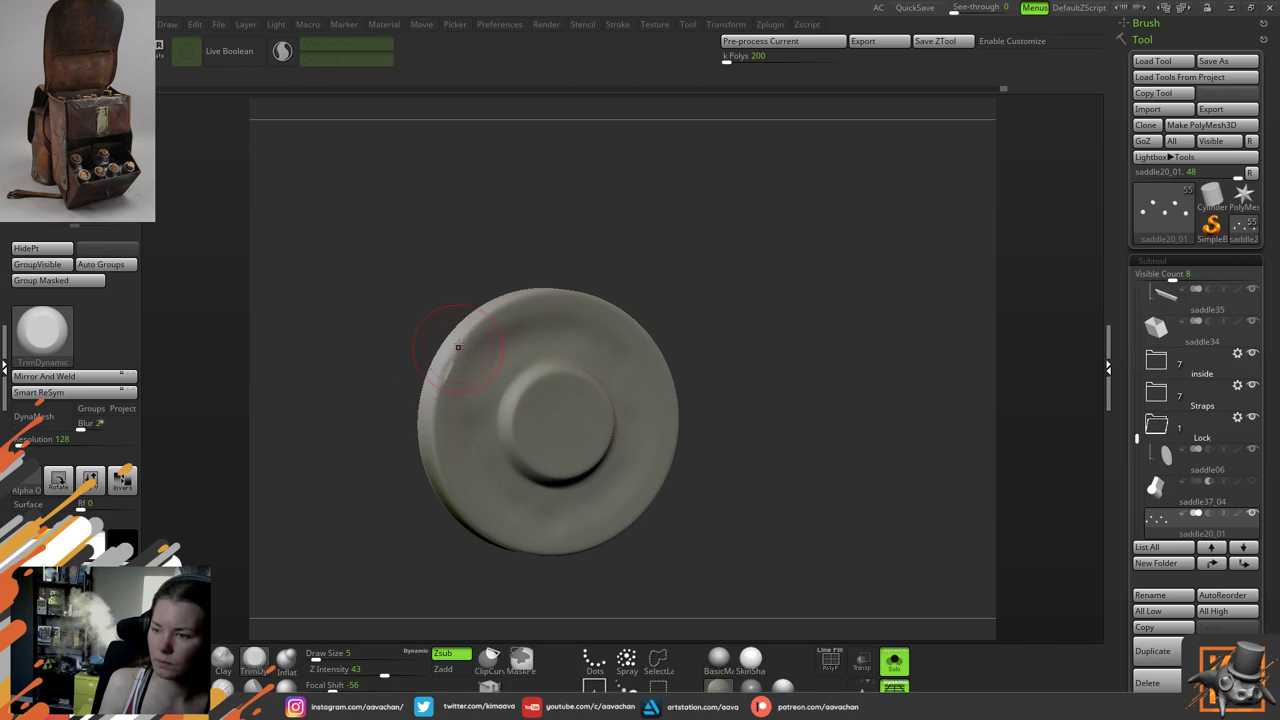
left_click_drag(458, 347, 434, 416)
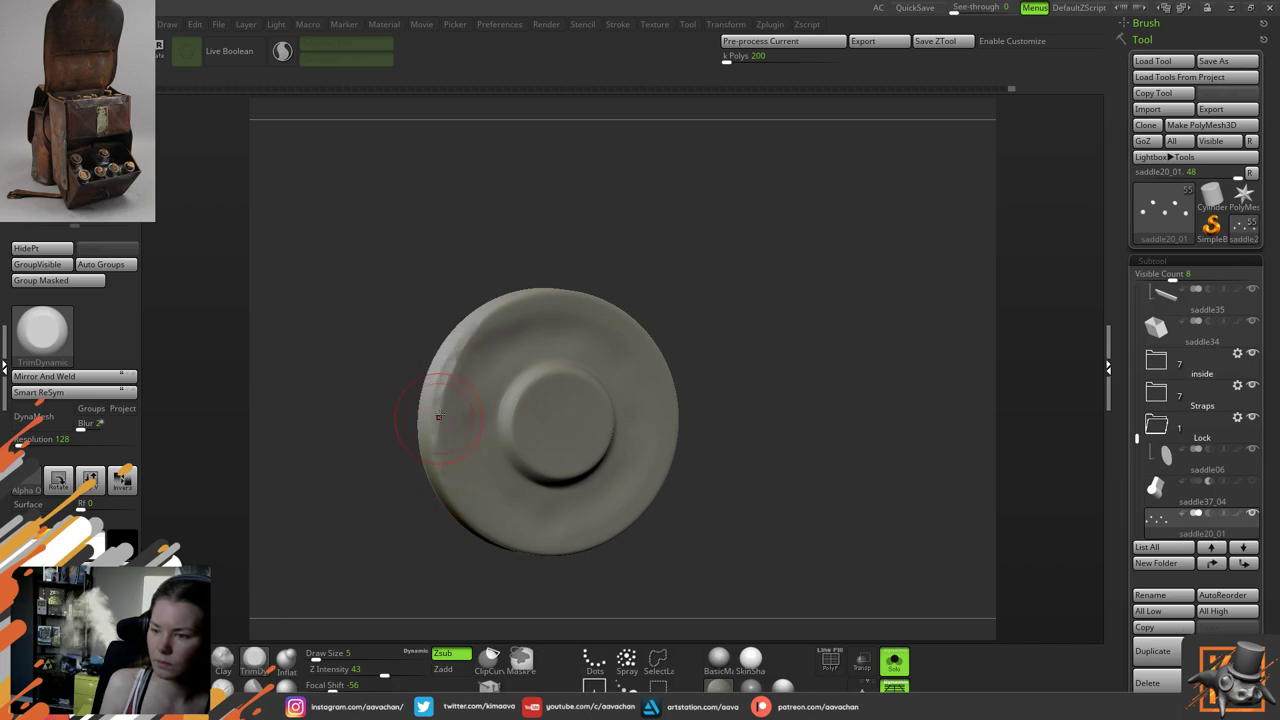
left_click_drag(759, 344, 751, 346)
mouse_move(487, 346)
left_mouse_down()
mouse_move(530, 300)
mouse_move(560, 295)
mouse_move(475, 345)
left_mouse_up()
left_click_drag(734, 340, 700, 400, "shift")
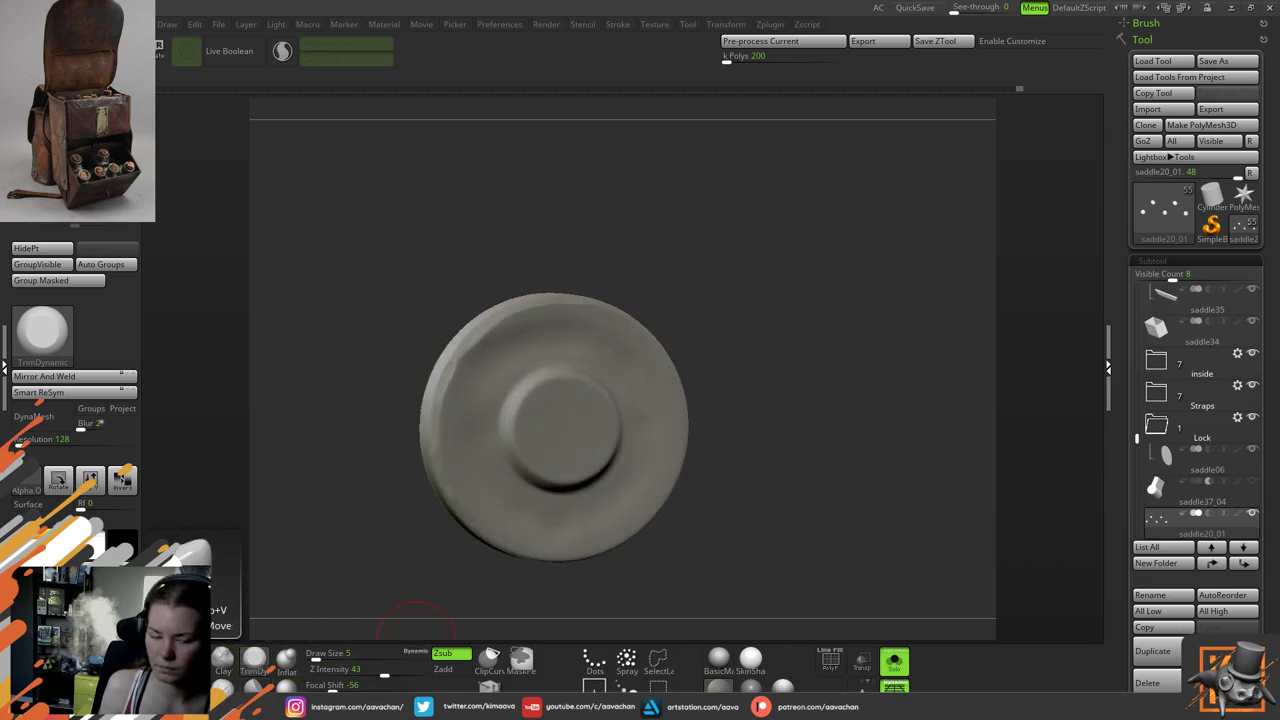
Push the lowest rivet's central knob slightly off-centre with the Move brush at size 11
left_click(158, 663)
left_click_drag(708, 341, 689, 370)
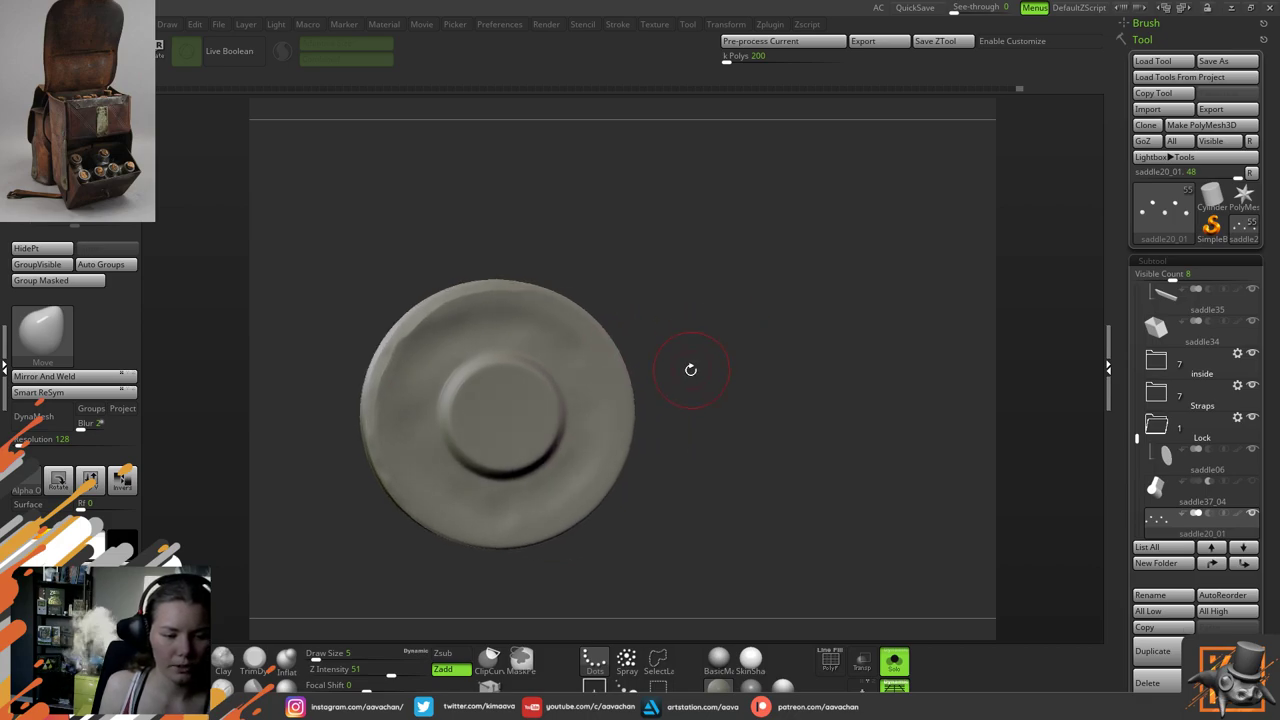
key("space")
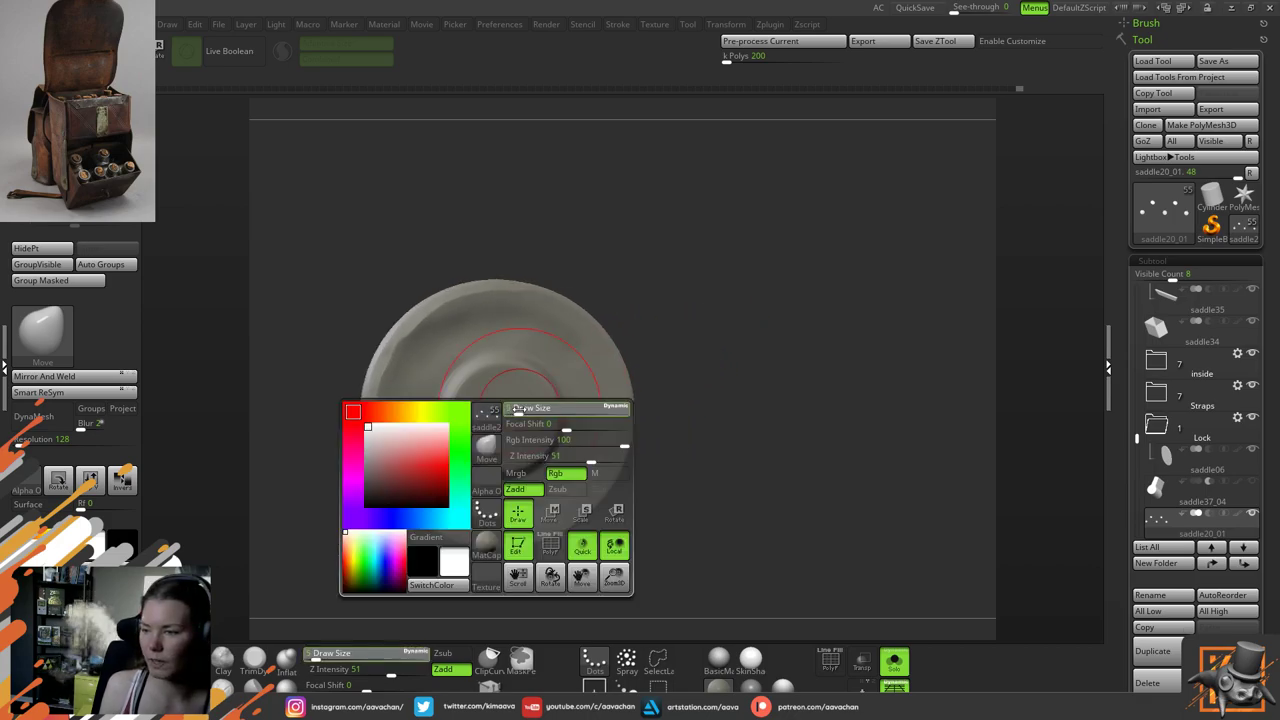
left_click_drag(523, 407, 528, 408)
left_click_drag(717, 356, 703, 350)
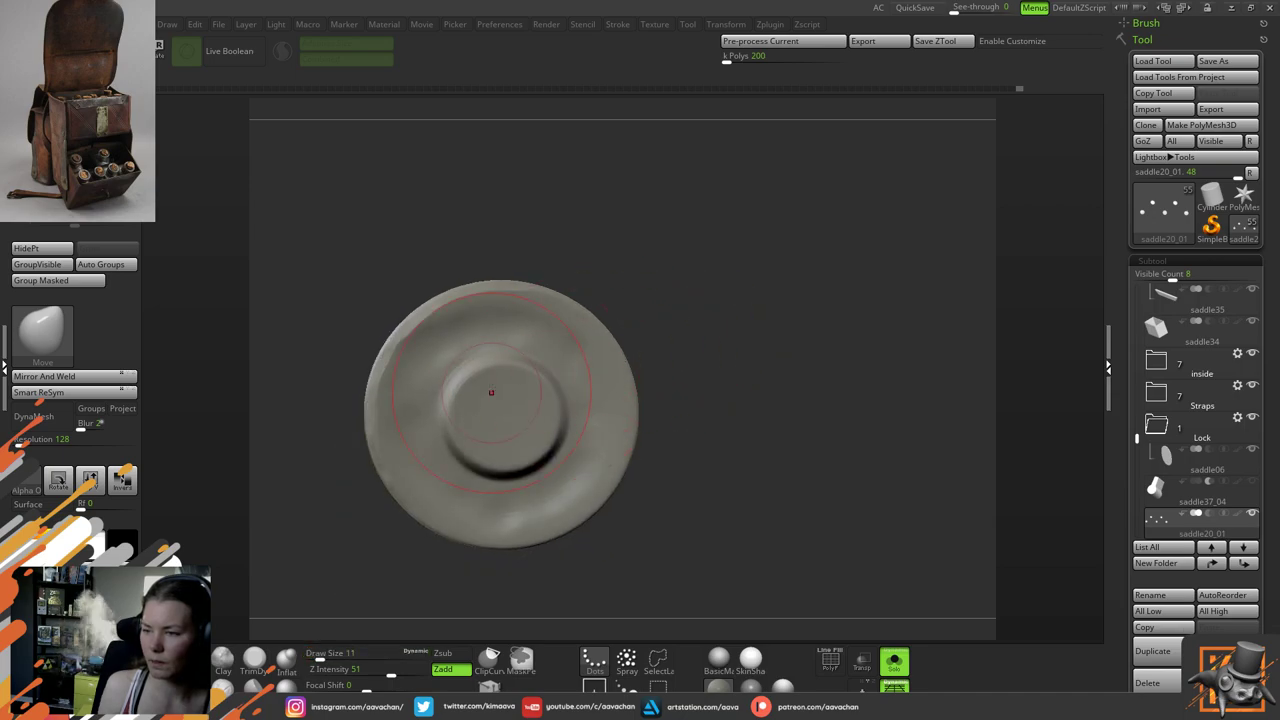
left_click_drag(476, 460, 482, 454)
left_click_drag(545, 400, 553, 440)
left_click_drag(477, 408, 485, 413)
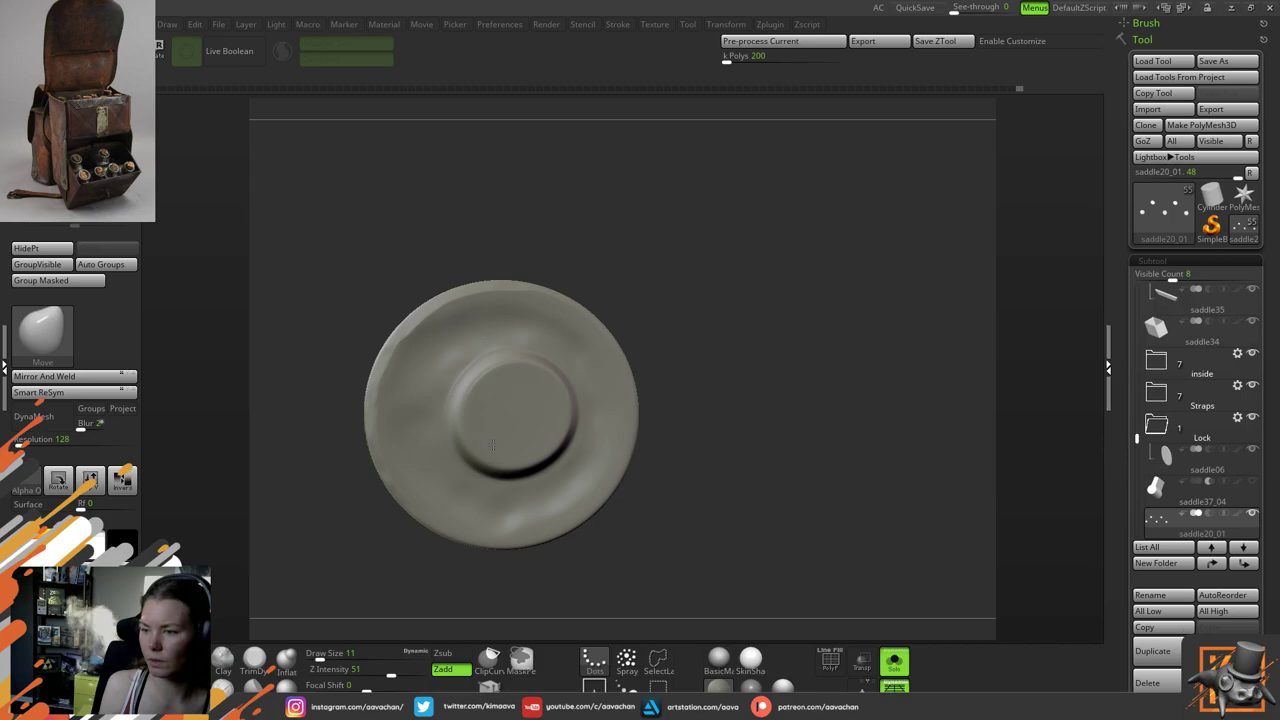
Chip uneven flats into the outer rim and central knob's edge with TrimDynamic at size 4
key("space")
left_click_drag(540, 418, 528, 418)
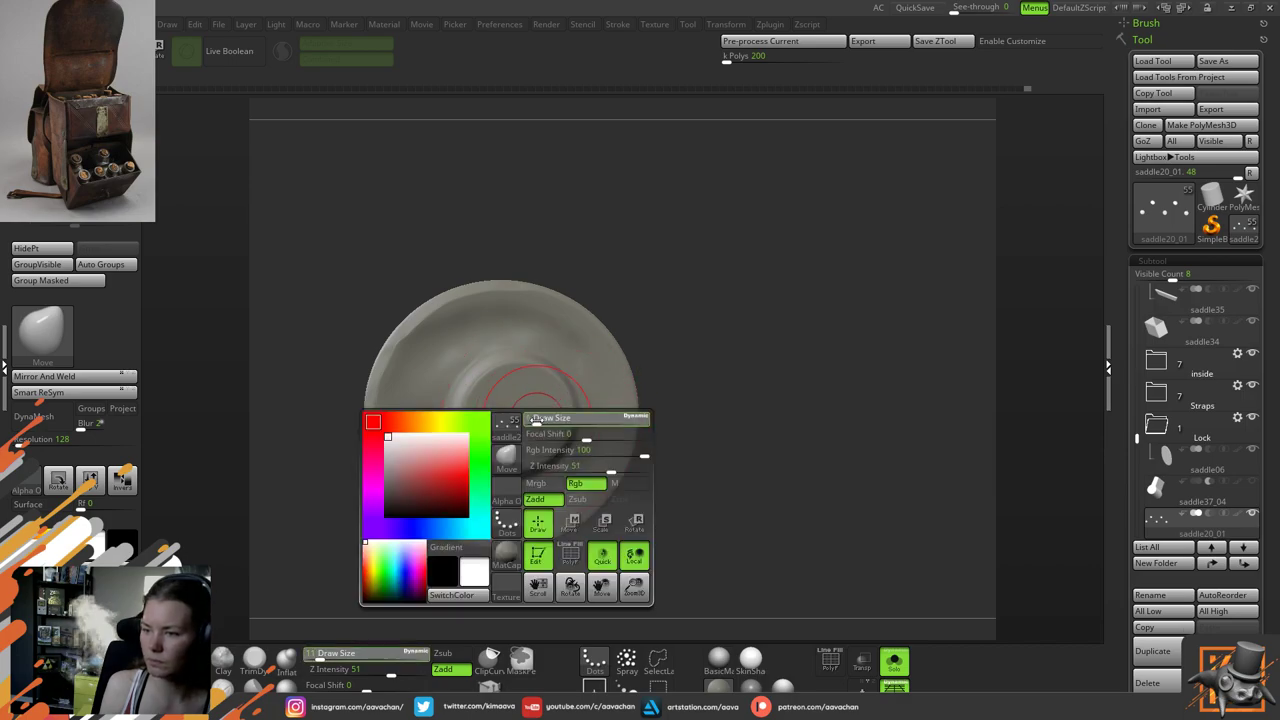
left_click(256, 660)
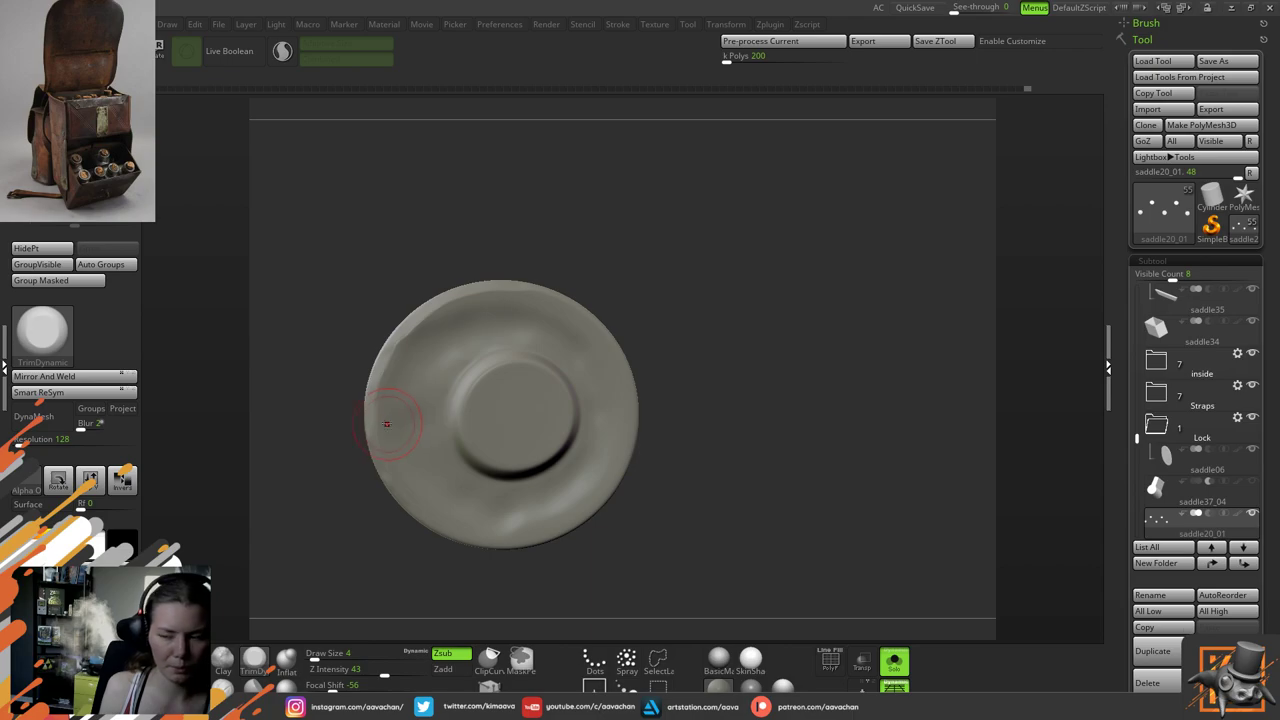
left_click_drag(340, 485, 323, 494)
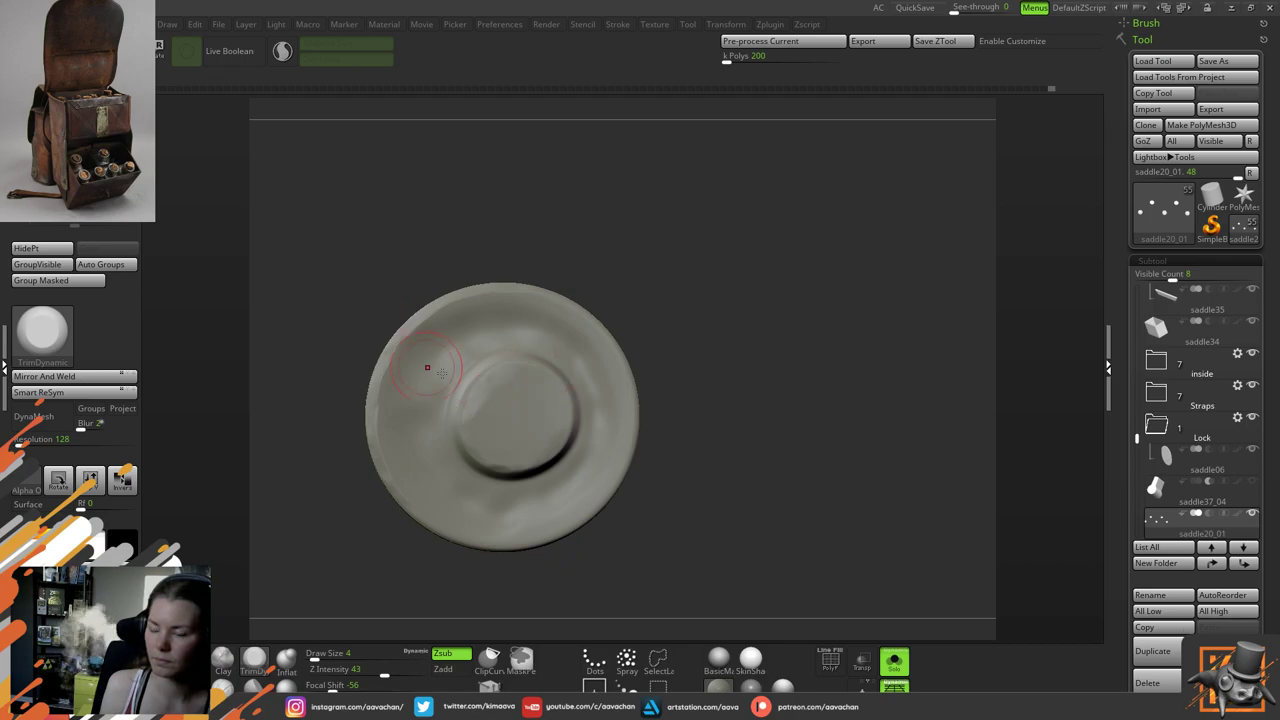
left_click_drag(694, 303, 615, 335)
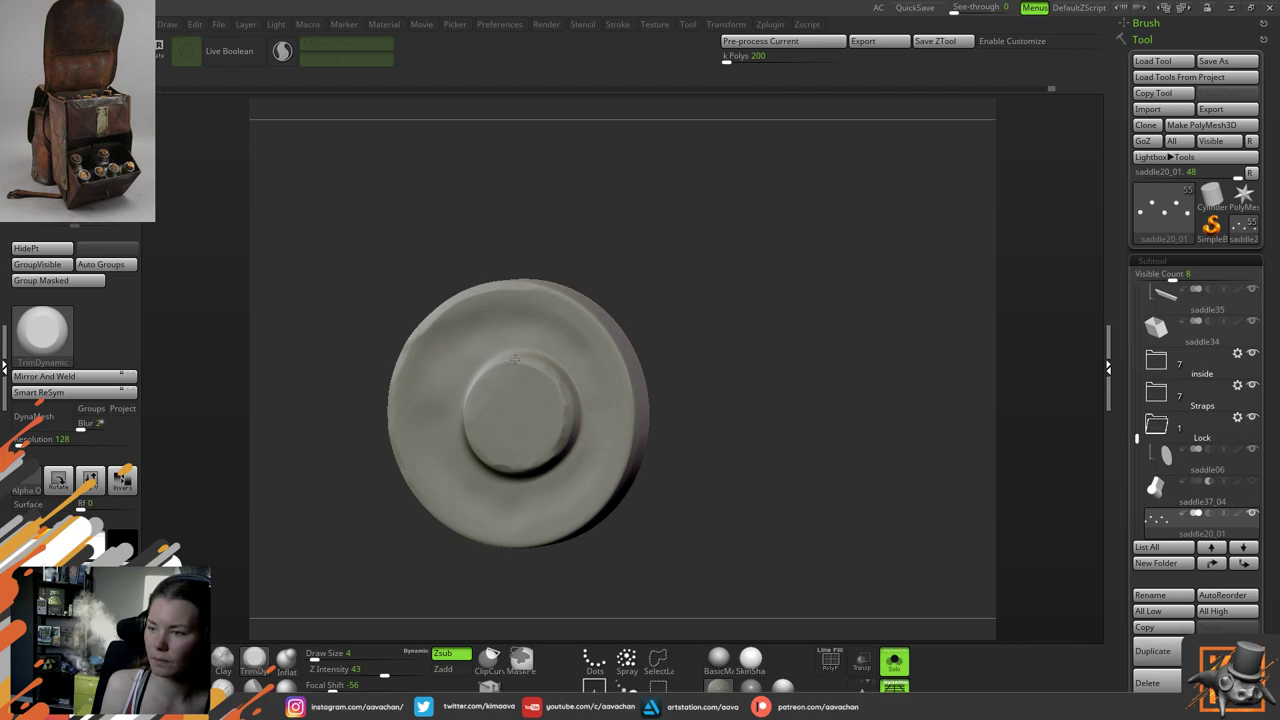
mouse_move(514, 358)
left_mouse_down()
mouse_move(490, 345)
mouse_move(546, 372)
left_mouse_up()
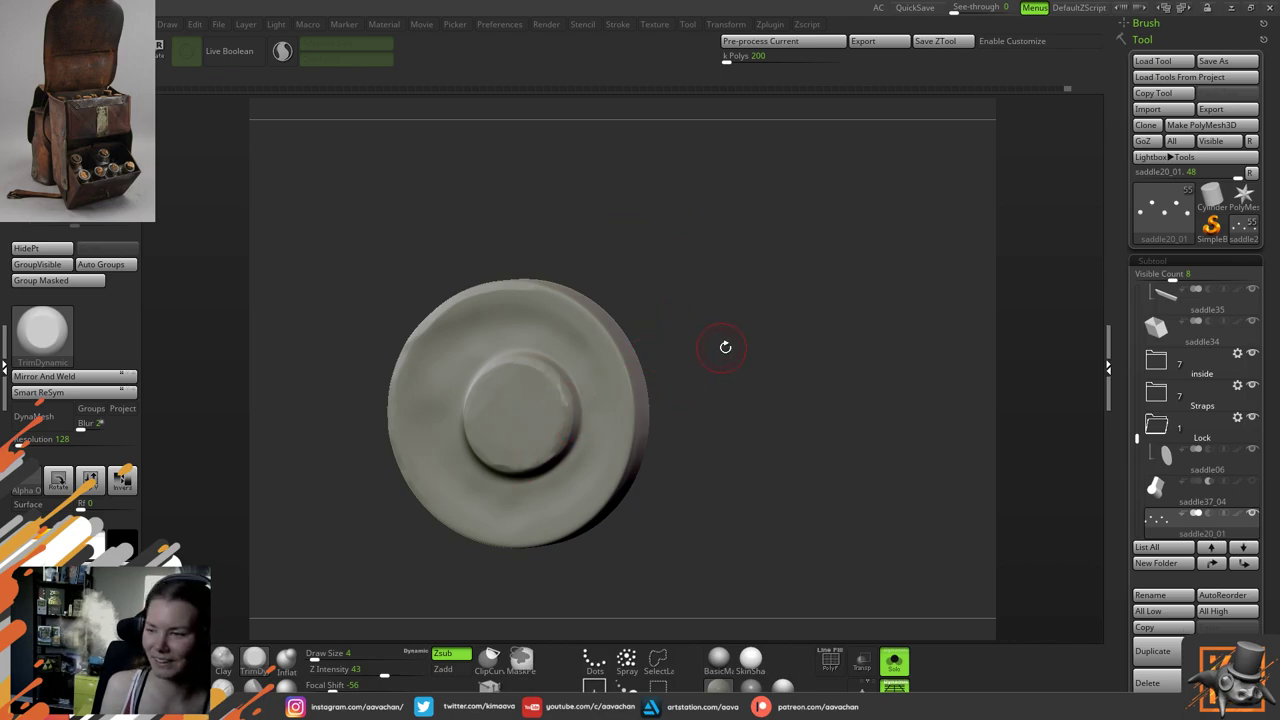
left_click_drag(726, 347, 728, 341)
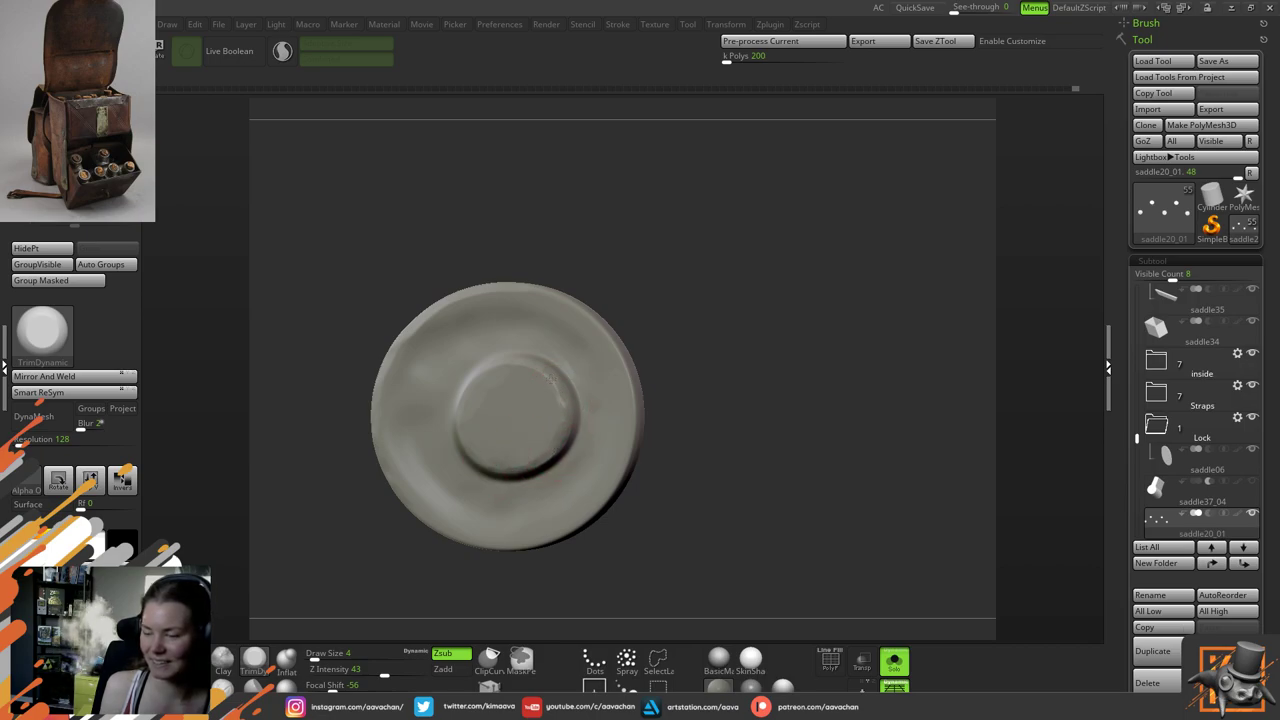
Wear down the outer rim's right and lower edges with TrimDynamic at size 4, turning the rivet to reach them
left_click_drag(737, 349, 682, 380)
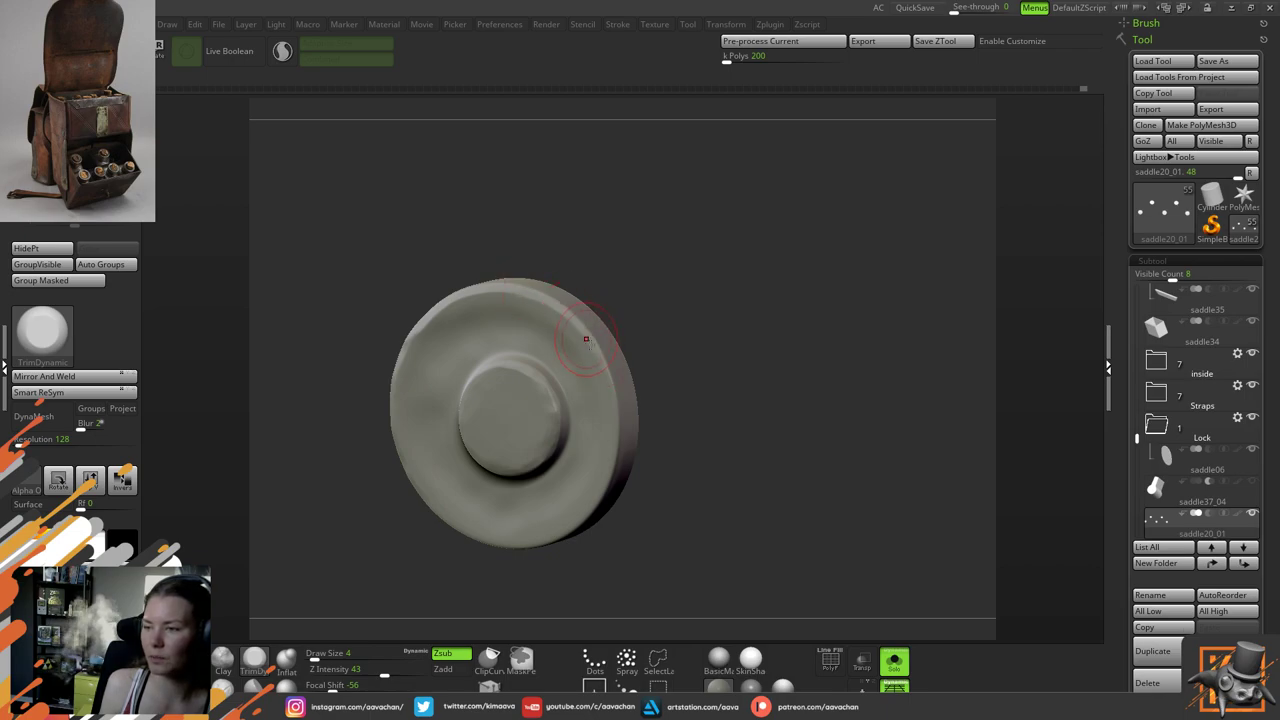
left_click_drag(719, 327, 677, 337)
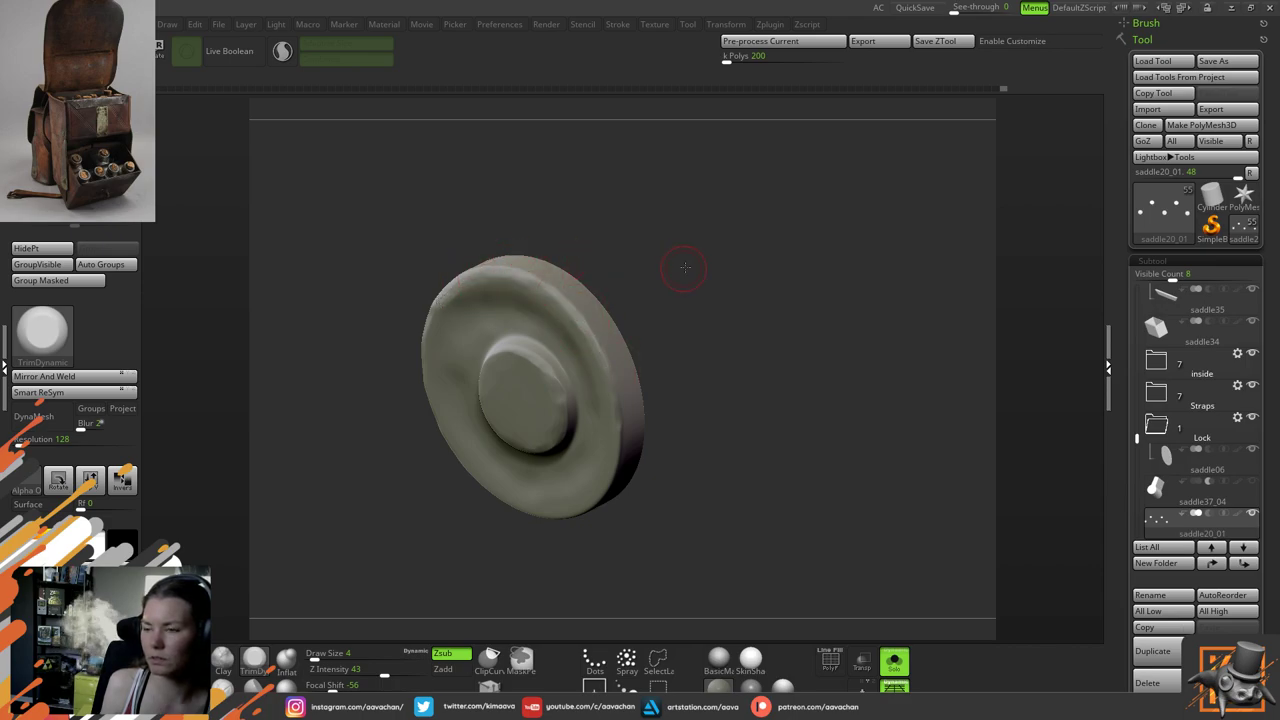
left_click_drag(680, 263, 409, 314, "shift")
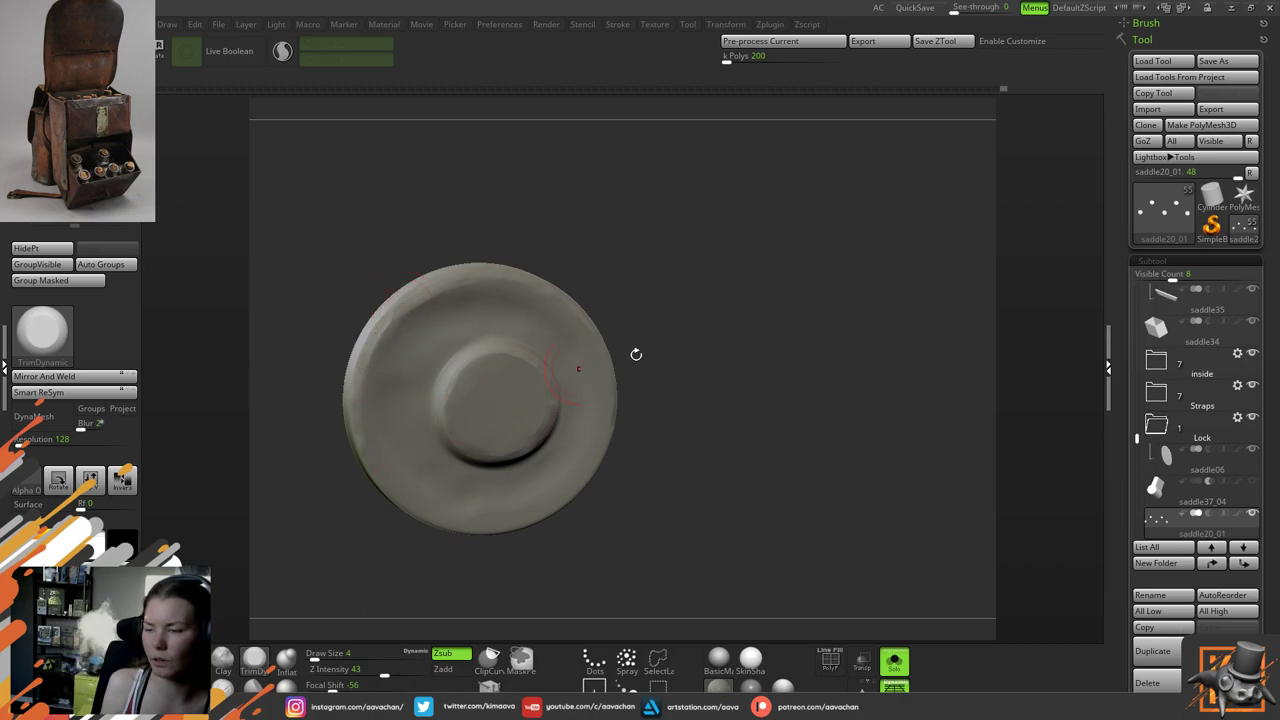
left_click_drag(636, 354, 606, 334)
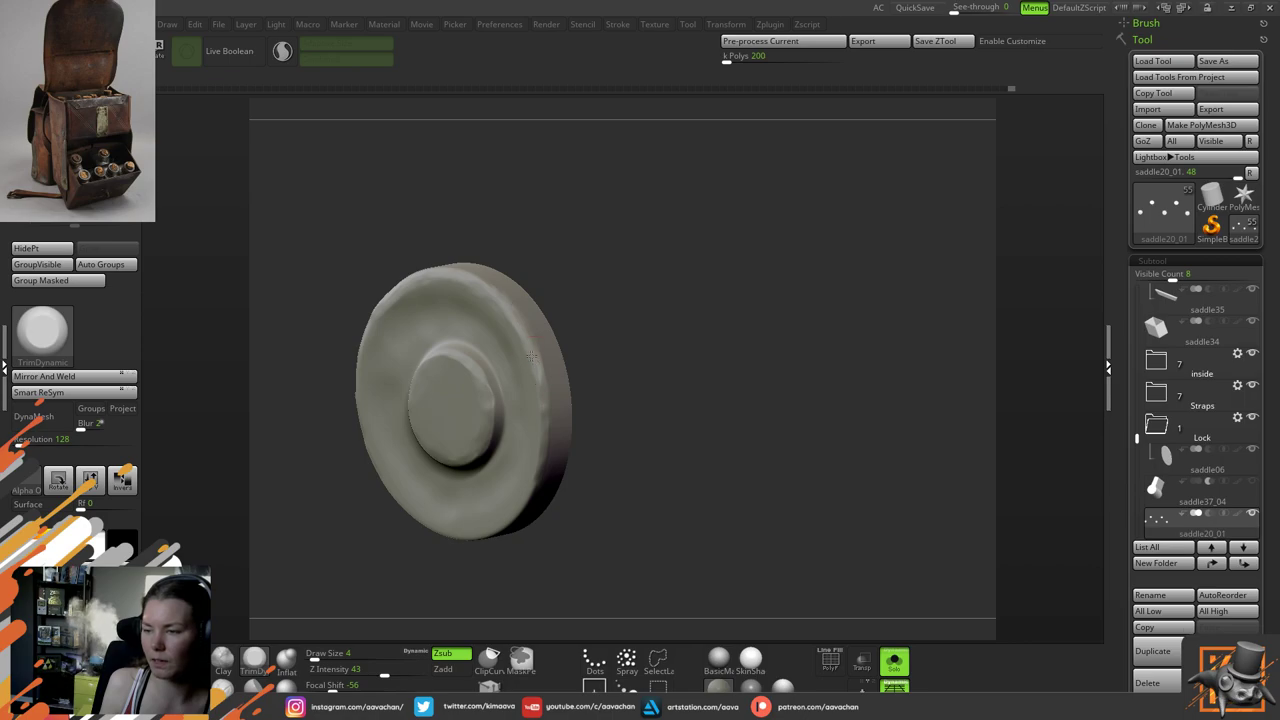
left_click_drag(689, 446, 595, 418)
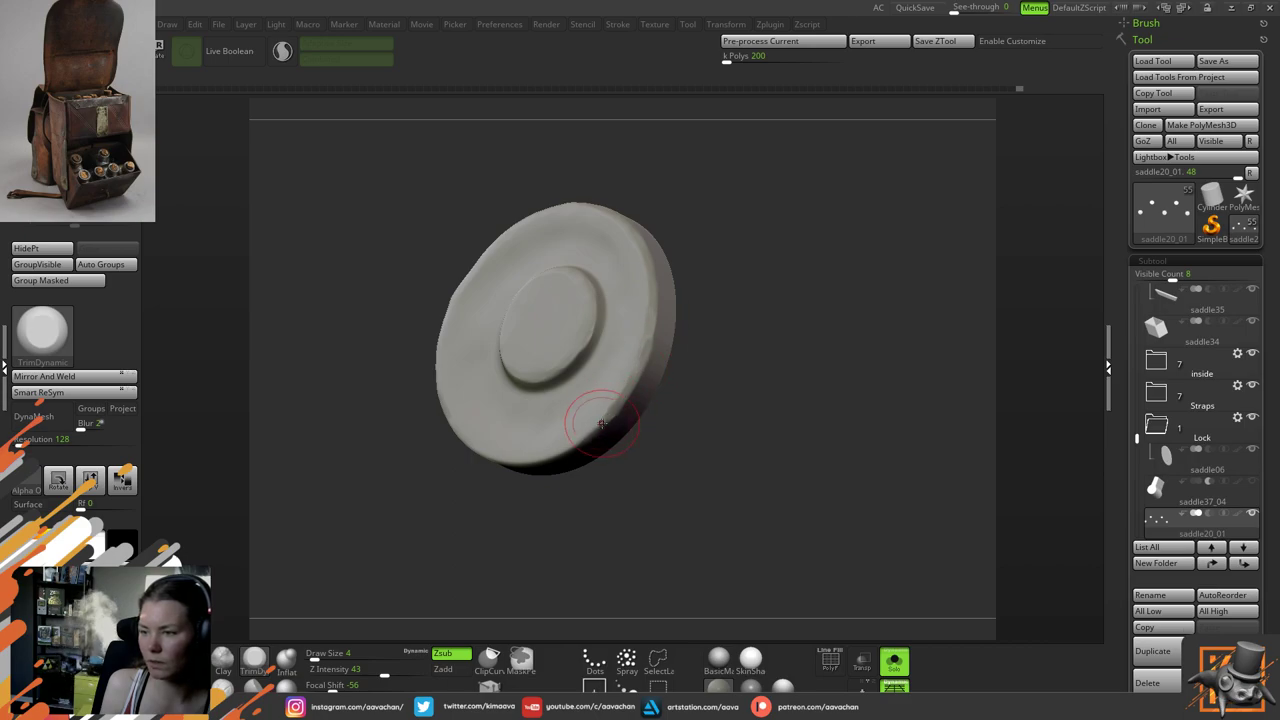
mouse_move(600, 426)
left_mouse_down()
mouse_move(538, 460)
mouse_move(684, 382)
left_mouse_up()
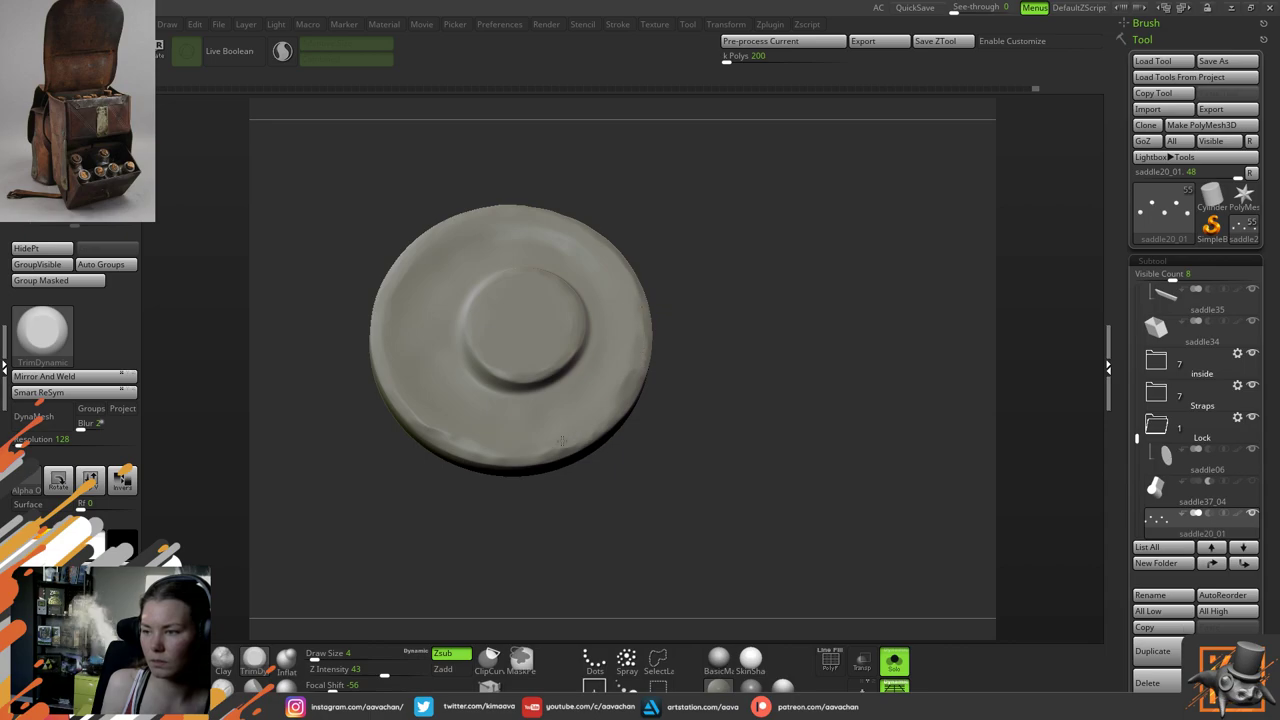
left_click_drag(700, 286, 508, 243)
Refine the rivet's worn edges with TrimDynamic at size 2, and switch to the Inflat brush at size 4
key("space")
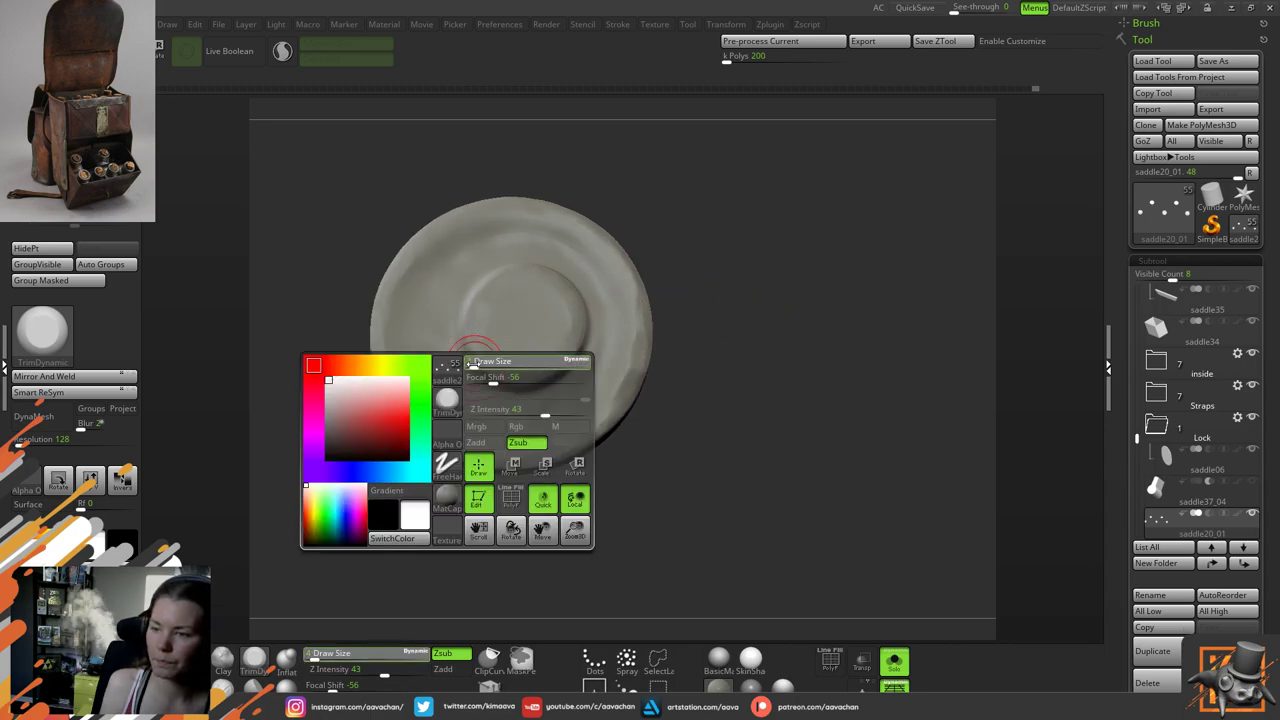
left_click_drag(473, 363, 470, 363)
left_click(288, 661)
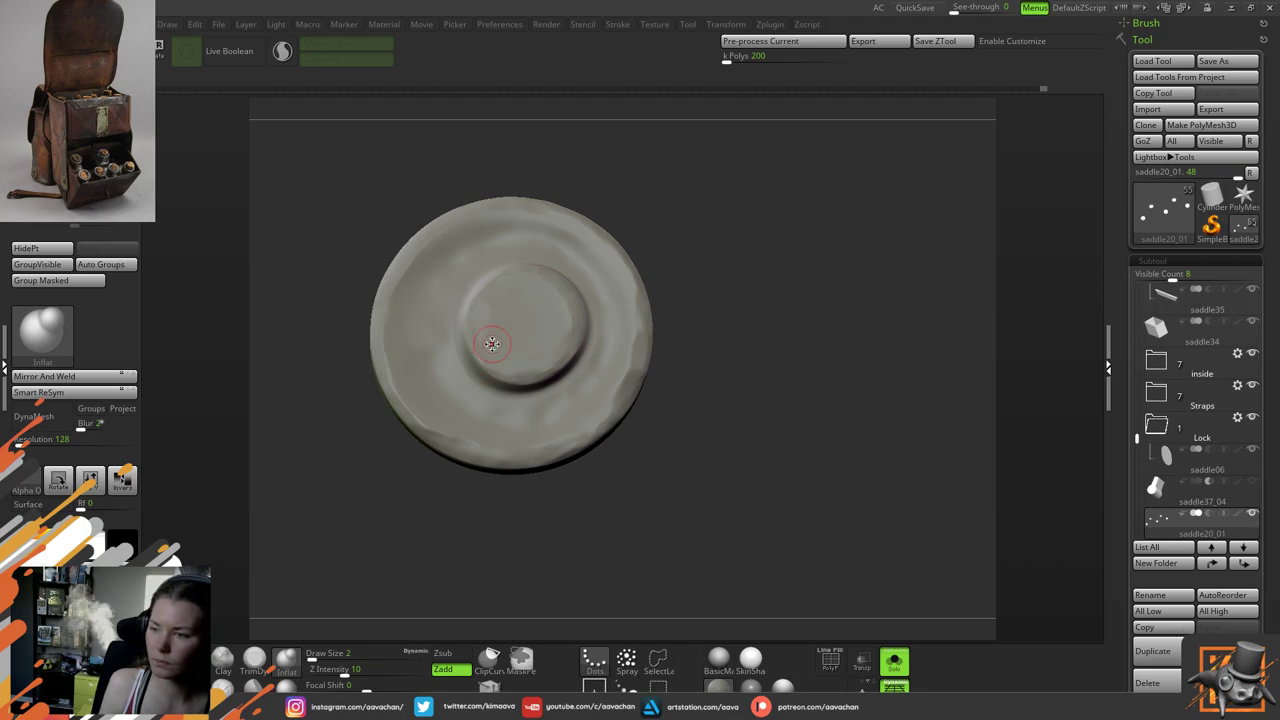
key("space")
left_click_drag(495, 343, 498, 343)
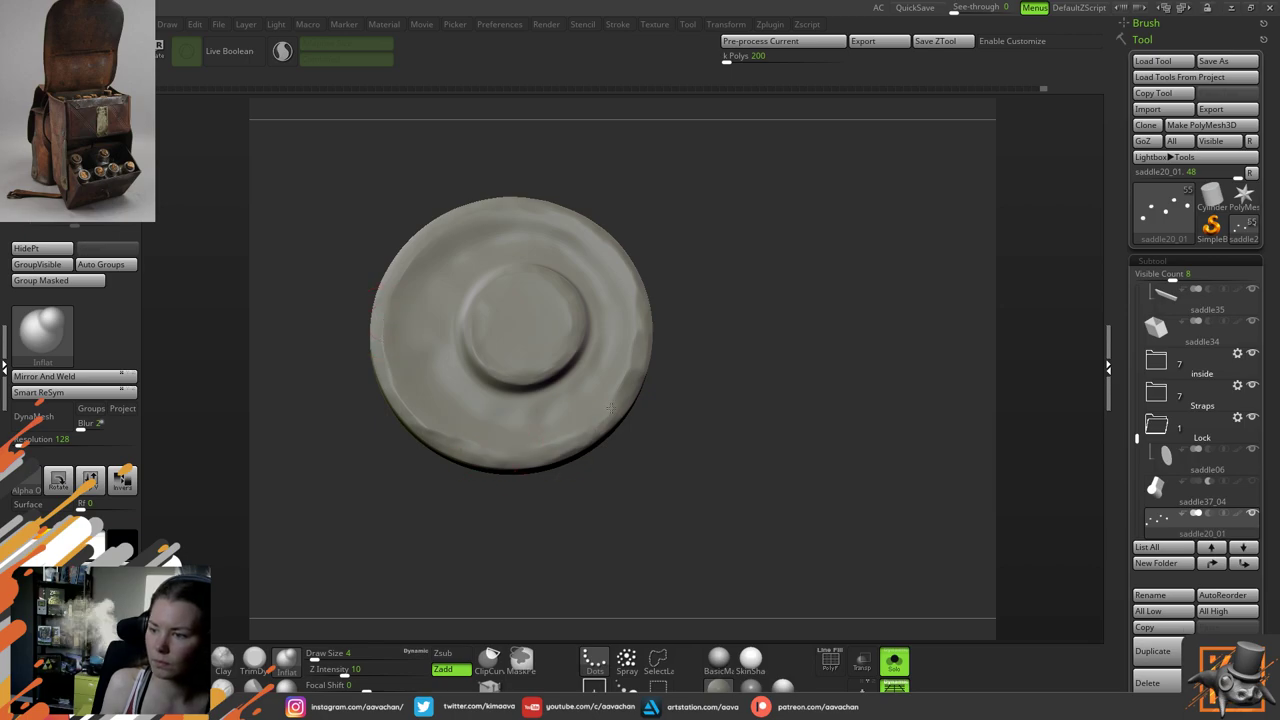
Show the whole model, select the top leather strap, and examine how the worn rivets sit on it
left_click(895, 661)
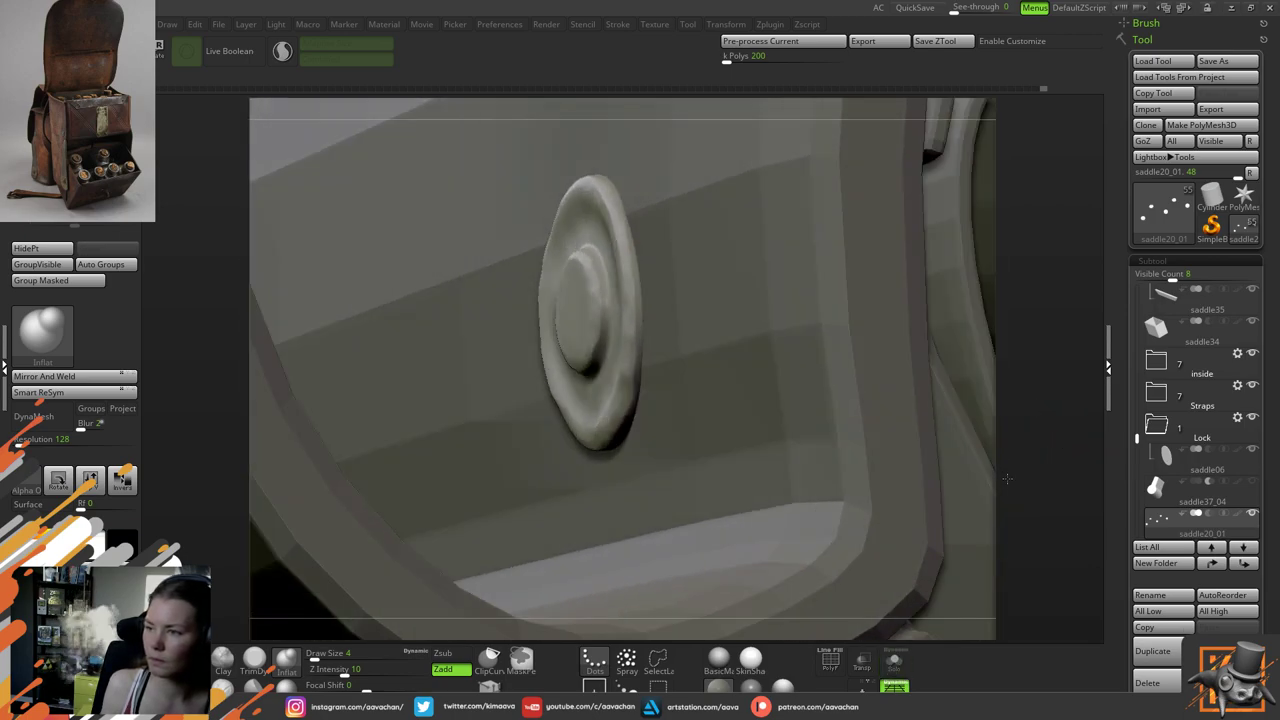
left_click_drag(1031, 334, 910, 367, "alt")
left_click_drag(998, 381, 1003, 309, "alt")
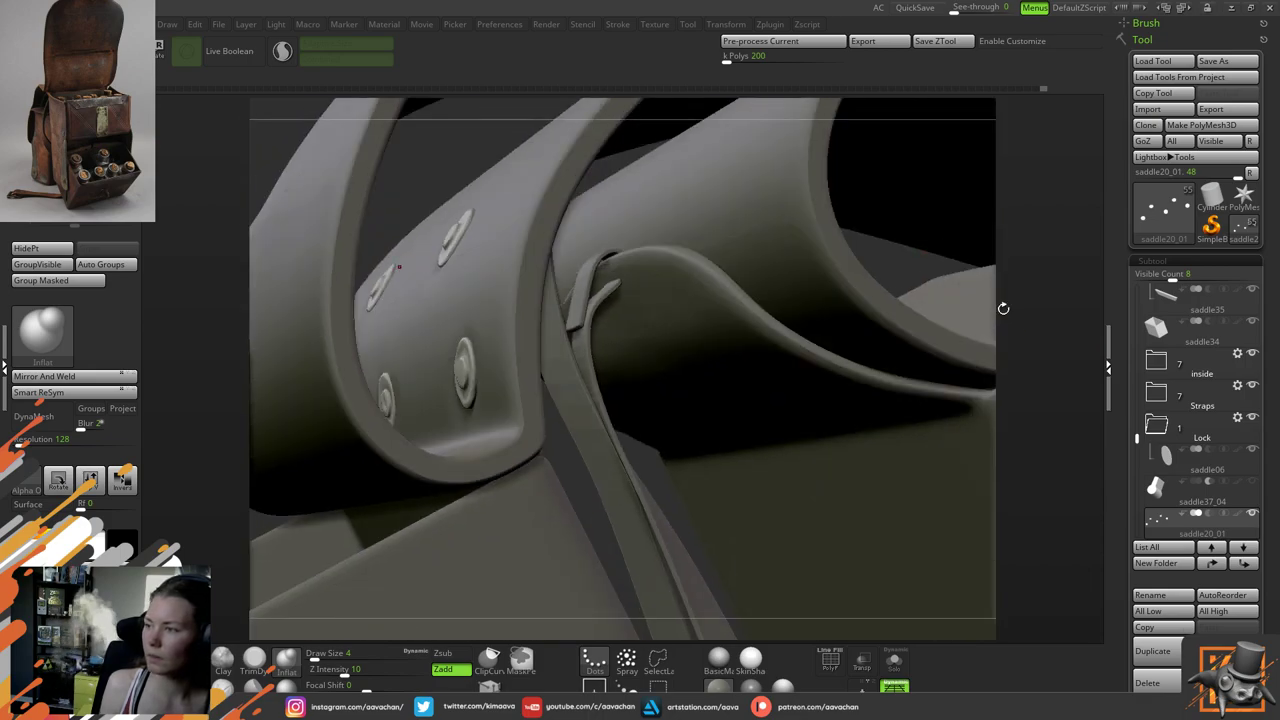
left_click(893, 181, "alt")
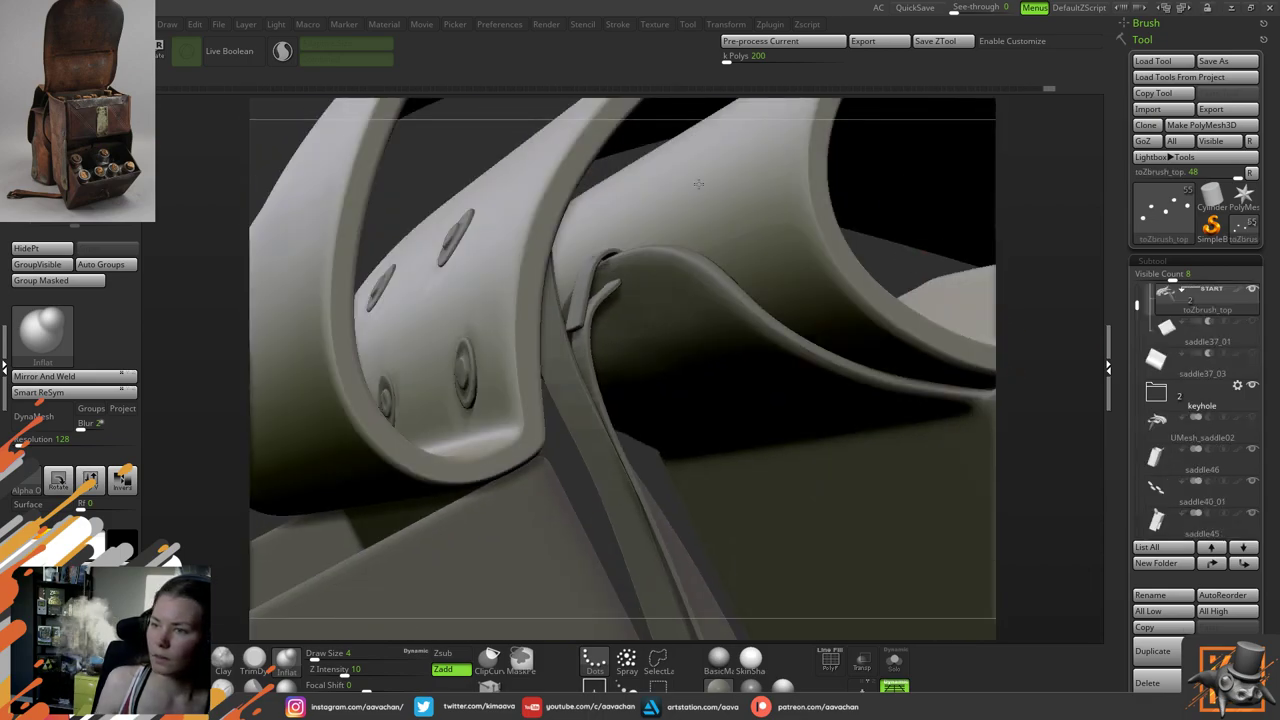
left_click_drag(384, 179, 434, 217)
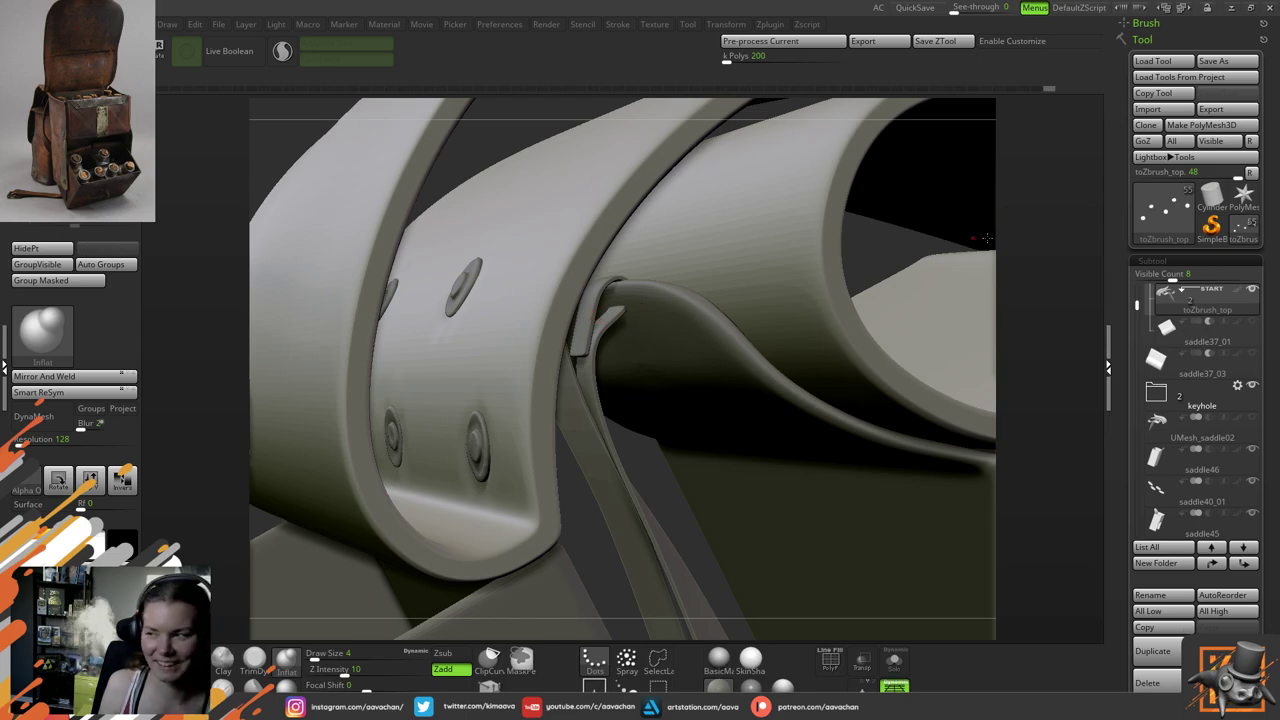
left_click_drag(986, 238, 529, 386)
left_click_drag(1063, 460, 404, 277)
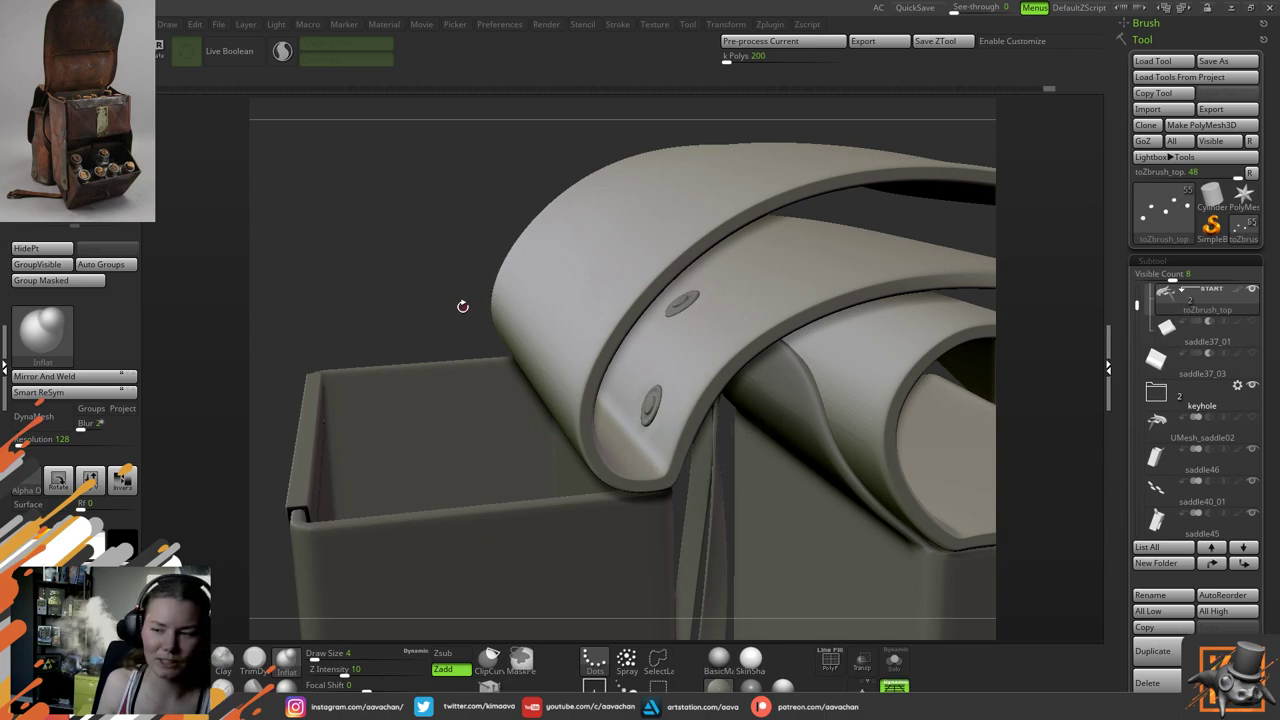
Examine how the rivets sit along the folded top strap, and review the whole saddlebag from several sides
left_click_drag(424, 250, 367, 324)
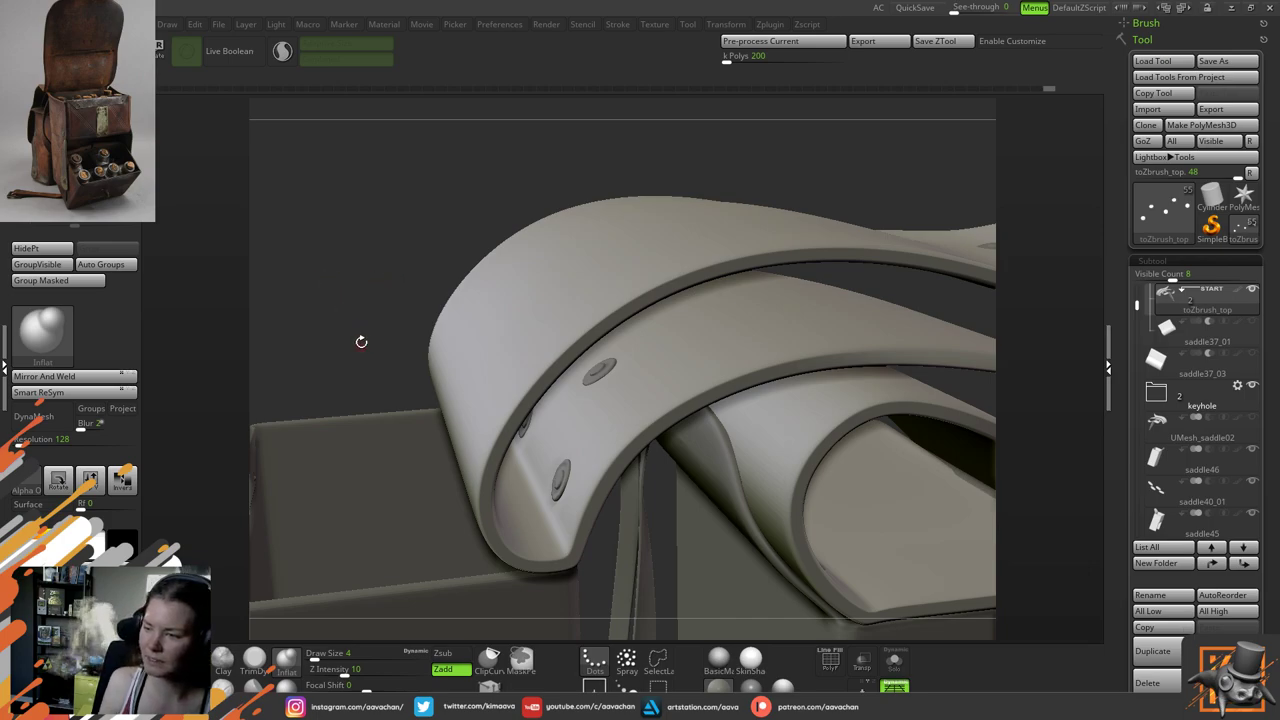
left_click_drag(360, 343, 352, 249)
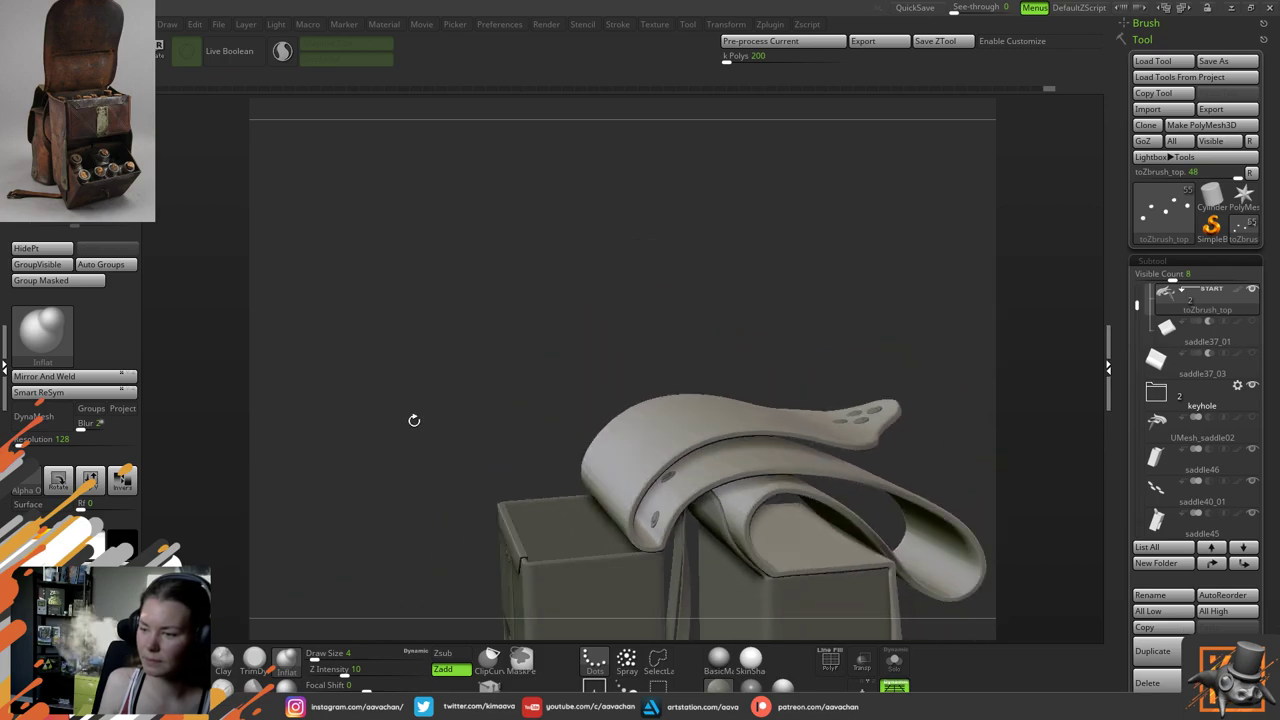
left_click_drag(414, 420, 432, 392, "alt")
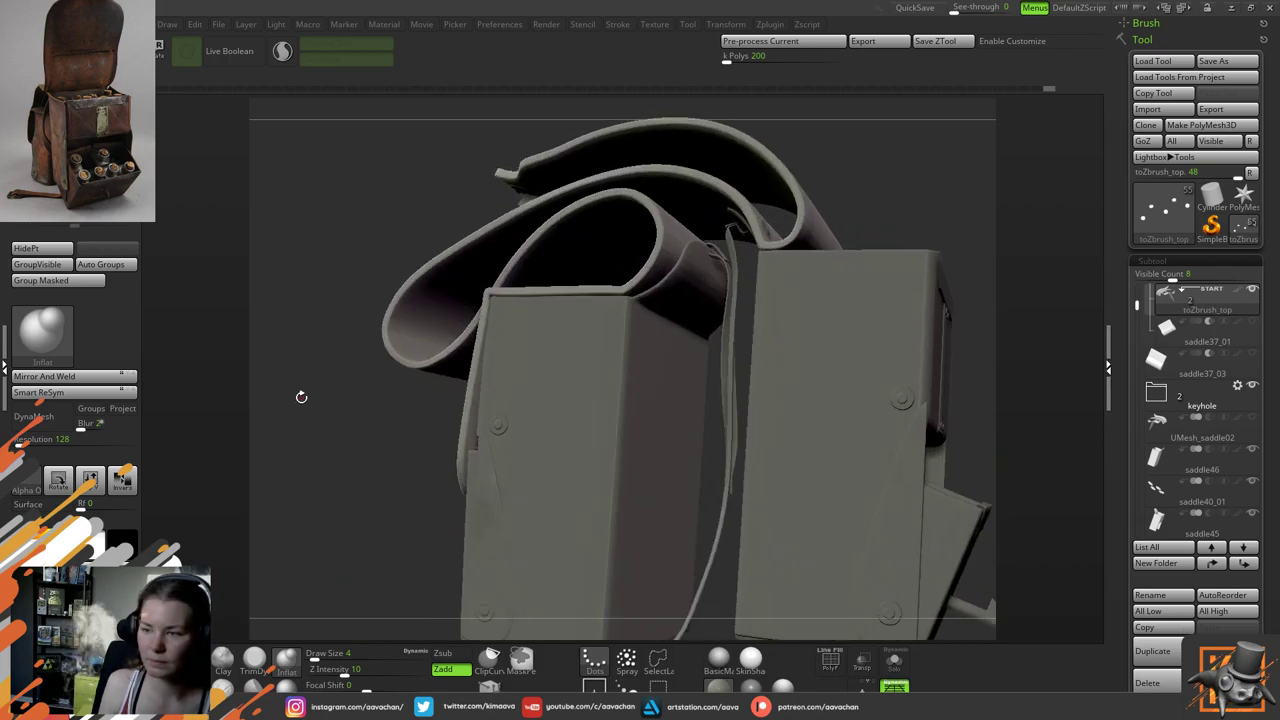
left_click_drag(317, 409, 414, 400)
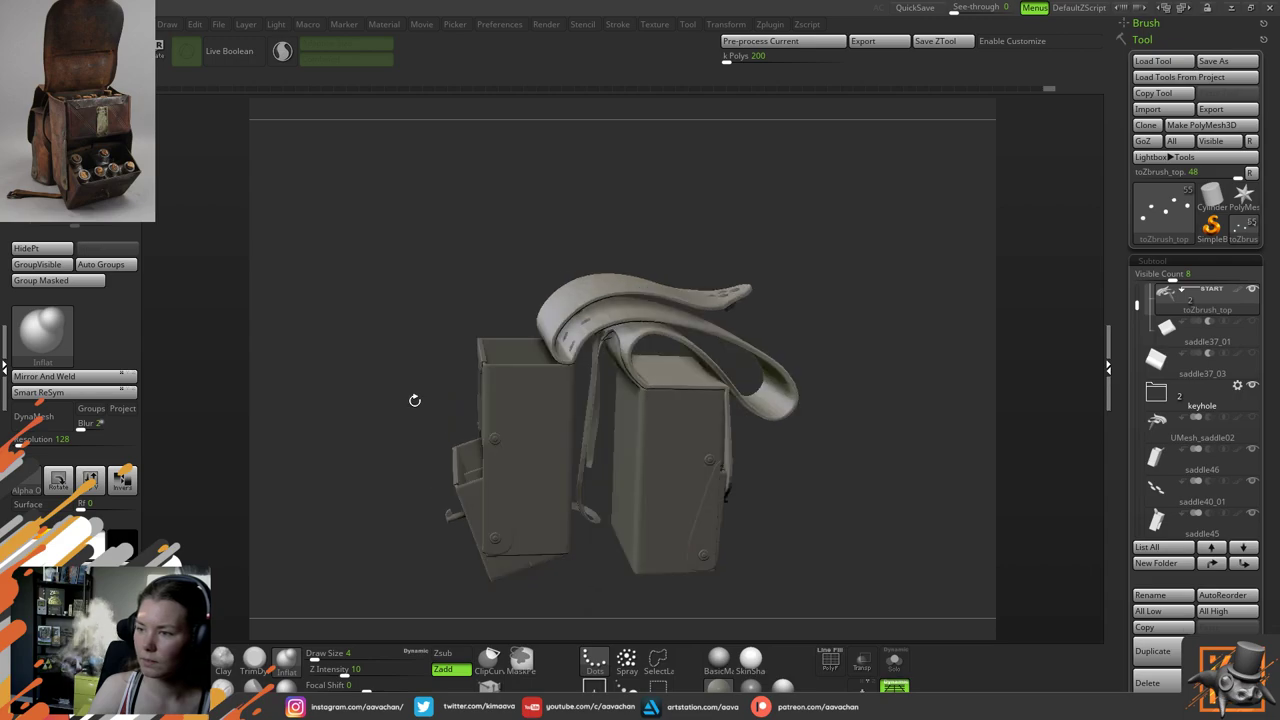
left_click_drag(351, 375, 369, 434)
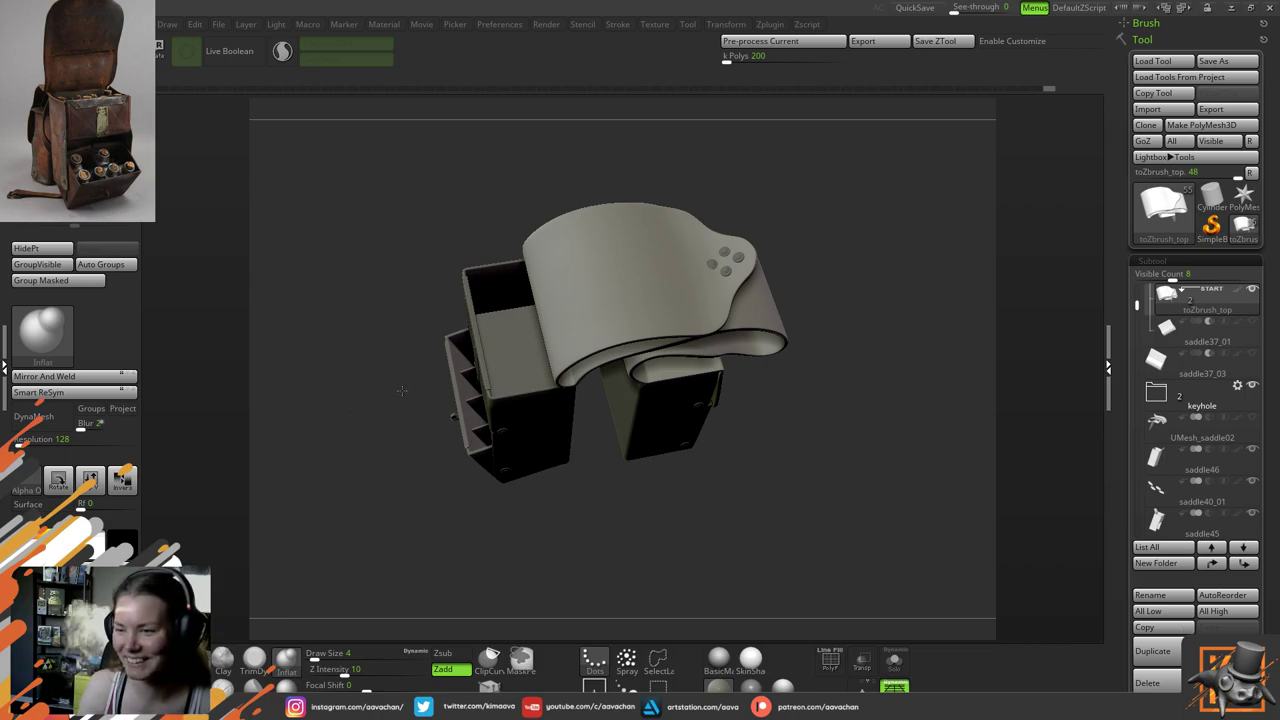
left_click_drag(418, 388, 401, 372)
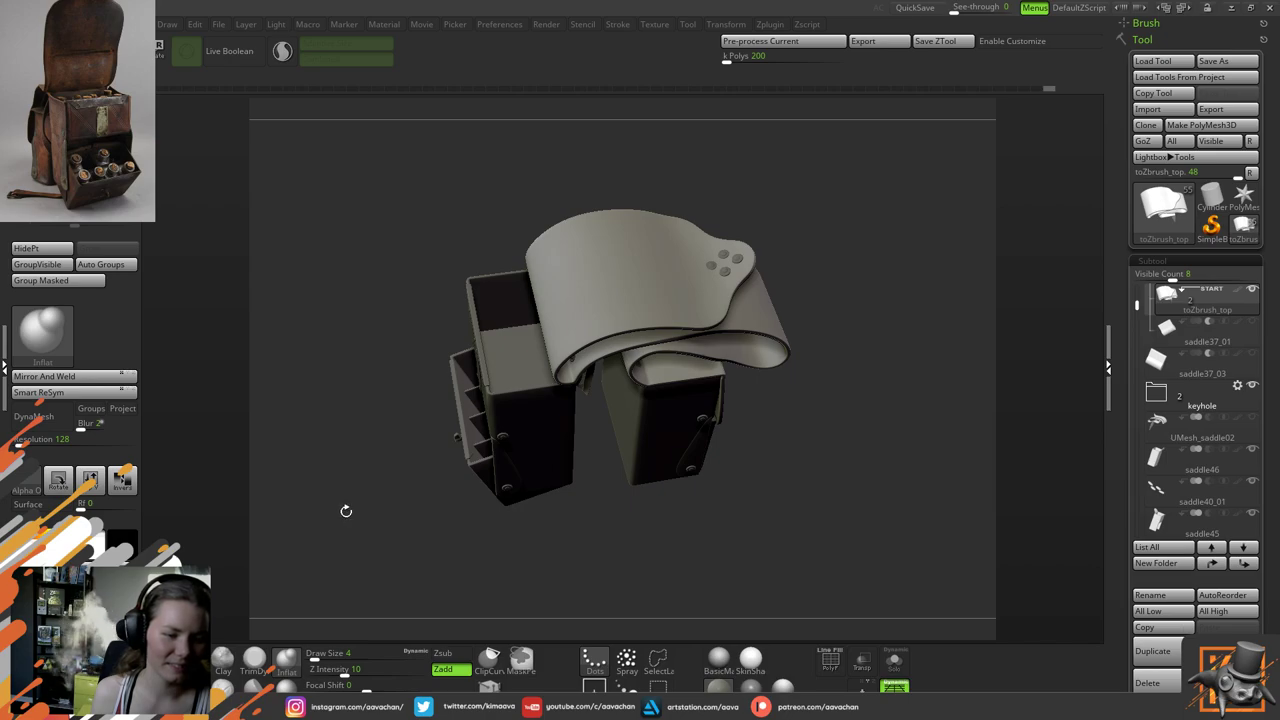
left_click_drag(391, 537, 366, 550)
Examine the rivets on the saddlebag's box sides and the front of the open, divided compartment
left_click_drag(904, 604, 934, 443, "alt")
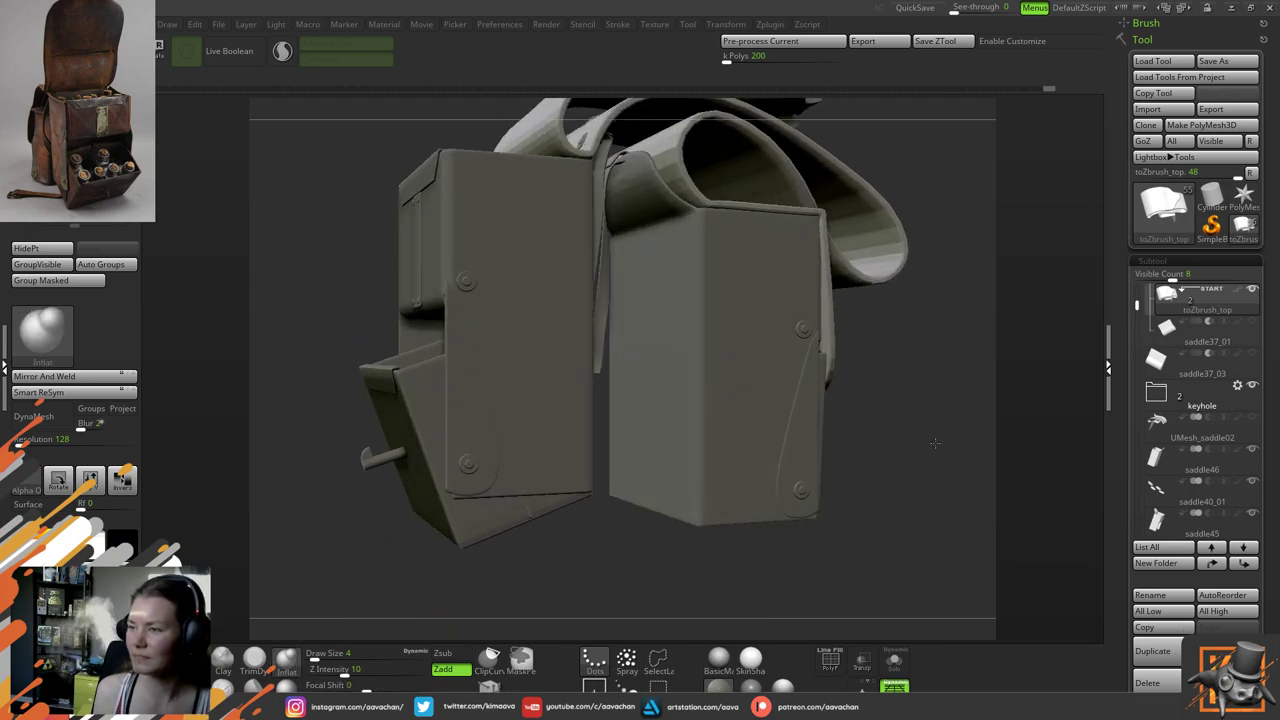
left_click_drag(906, 401, 955, 448)
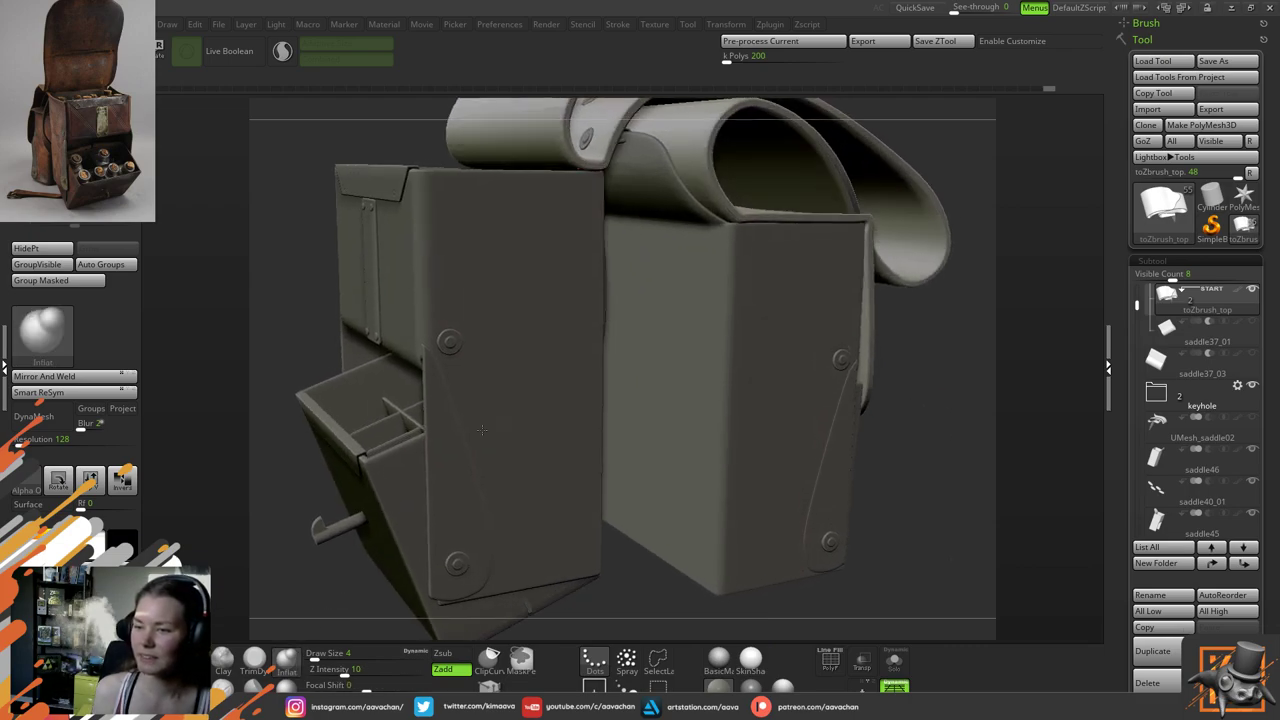
left_click_drag(286, 491, 327, 496)
right_click_drag(352, 490, 897, 410)
right_click_drag(640, 420, 922, 396)
left_click_drag(921, 396, 952, 390)
right_click_drag(626, 402, 420, 440, "ctrl")
left_click_drag(322, 463, 753, 420)
right_click_drag(753, 420, 764, 468, "ctrl")
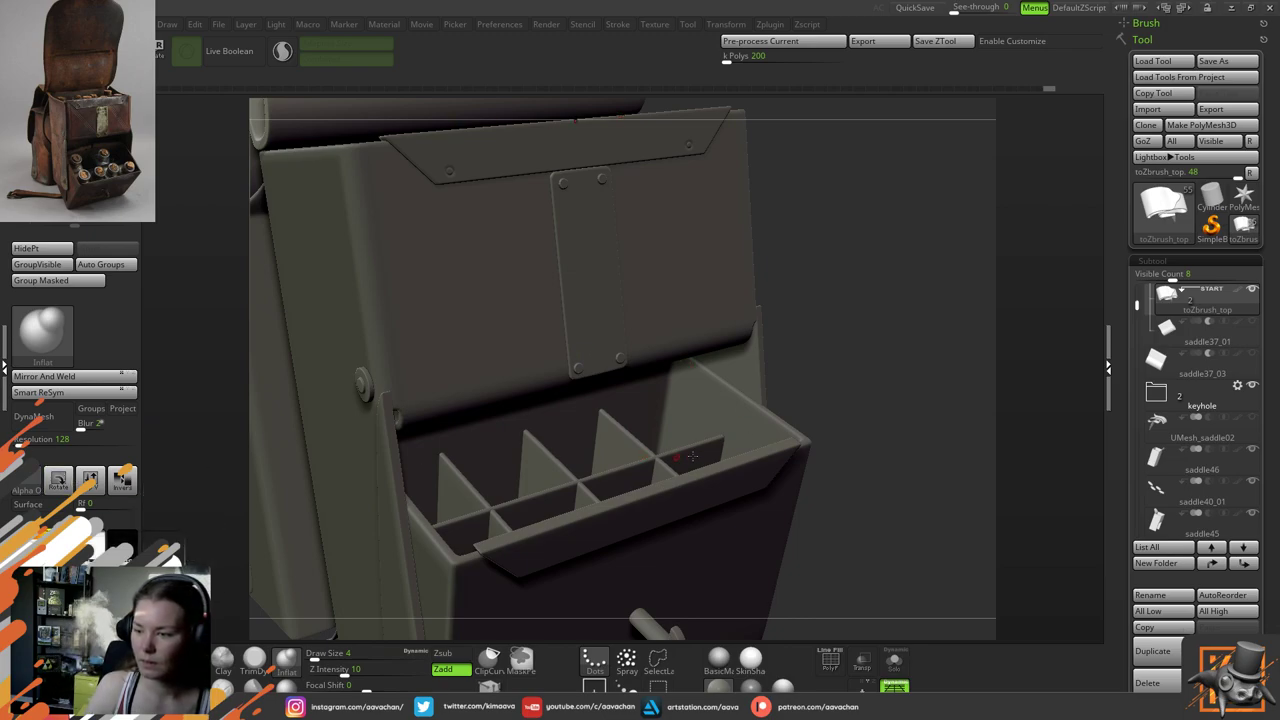
Select the narrow riveted plate on the front of the open-side box and isolate it from the other parts
left_click_drag(944, 489, 871, 391)
left_click_drag(803, 434, 832, 456)
left_click_drag(869, 281, 897, 336, "alt")
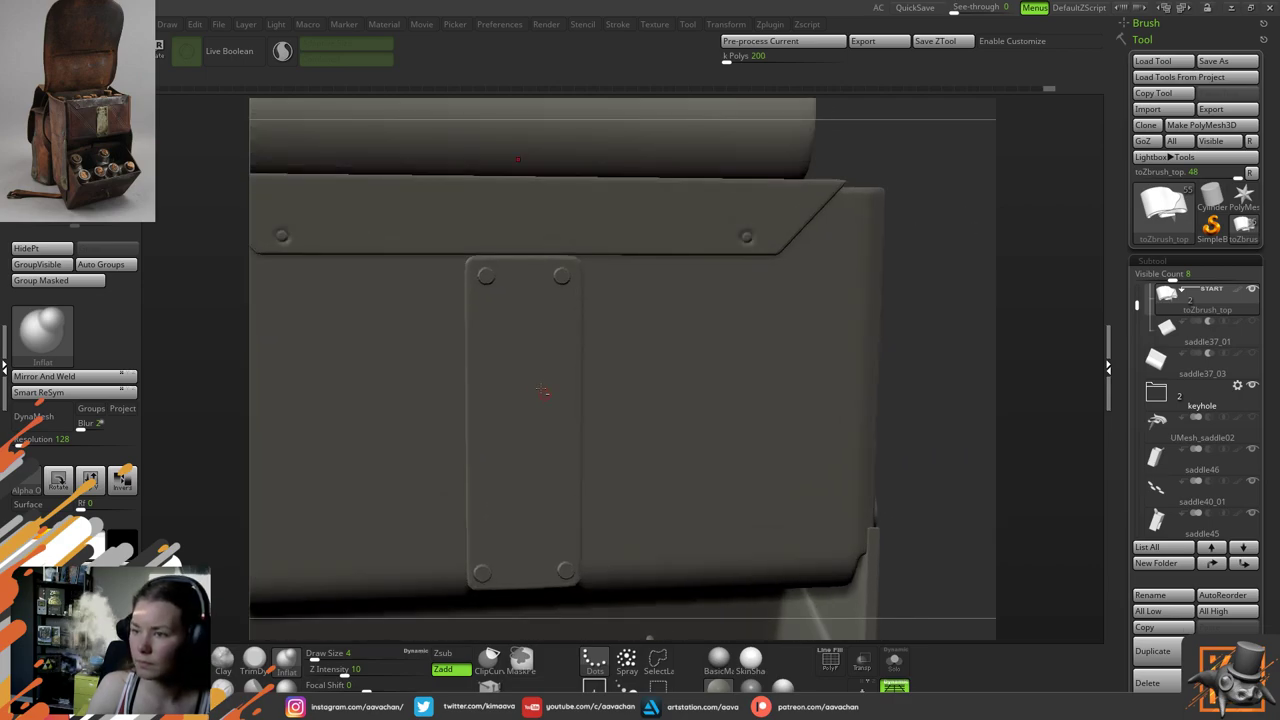
left_click(537, 380, "alt")
key("ctrl")
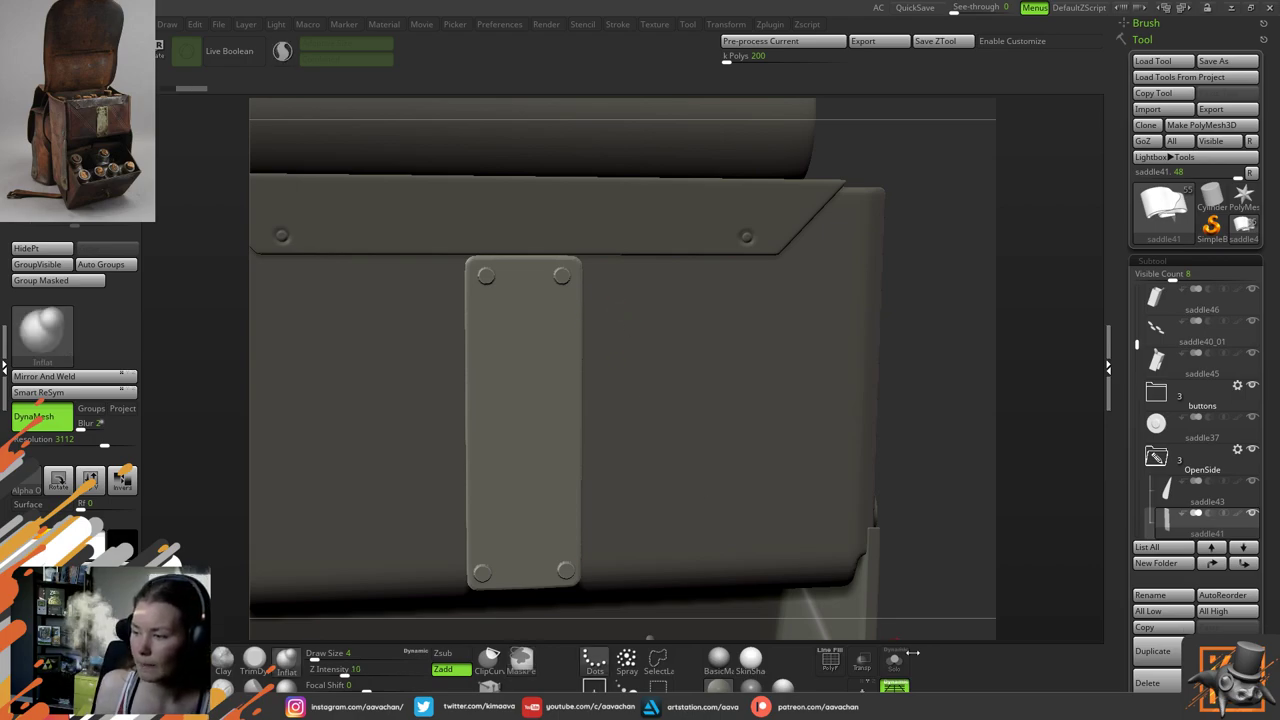
left_click(830, 660)
left_click(830, 660)
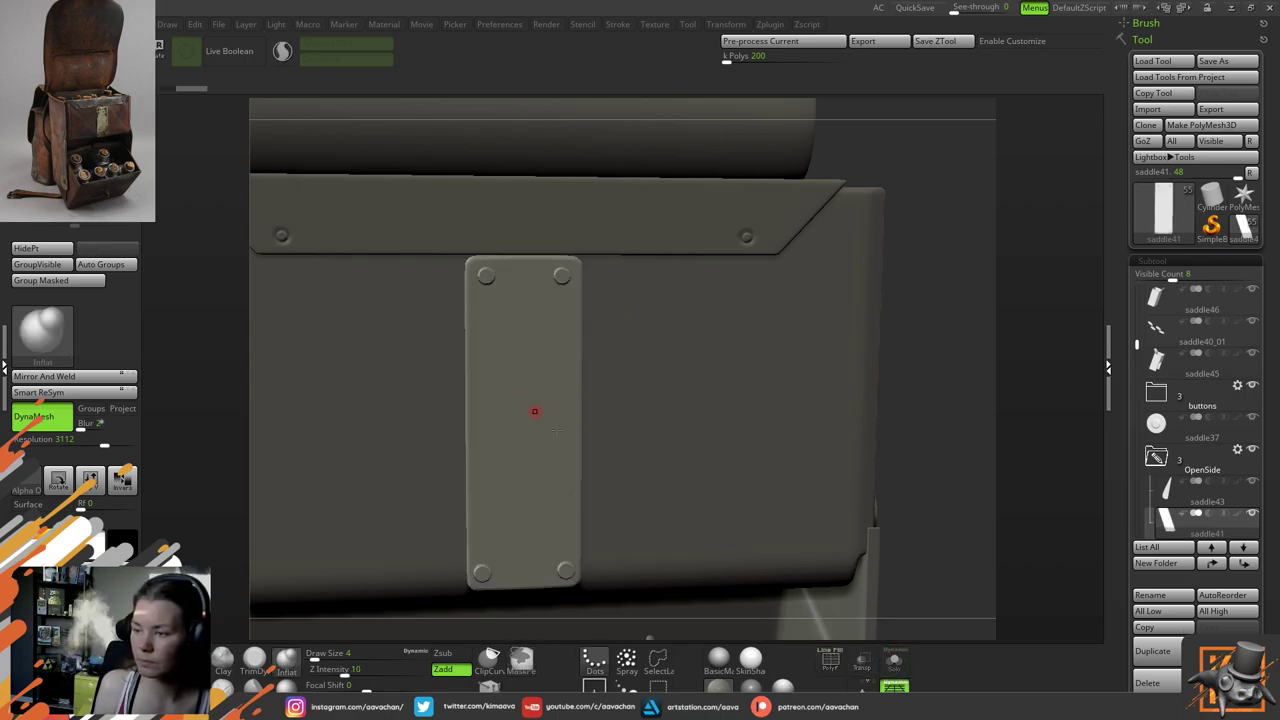
left_click(905, 667)
left_click_drag(686, 437, 729, 404, "alt")
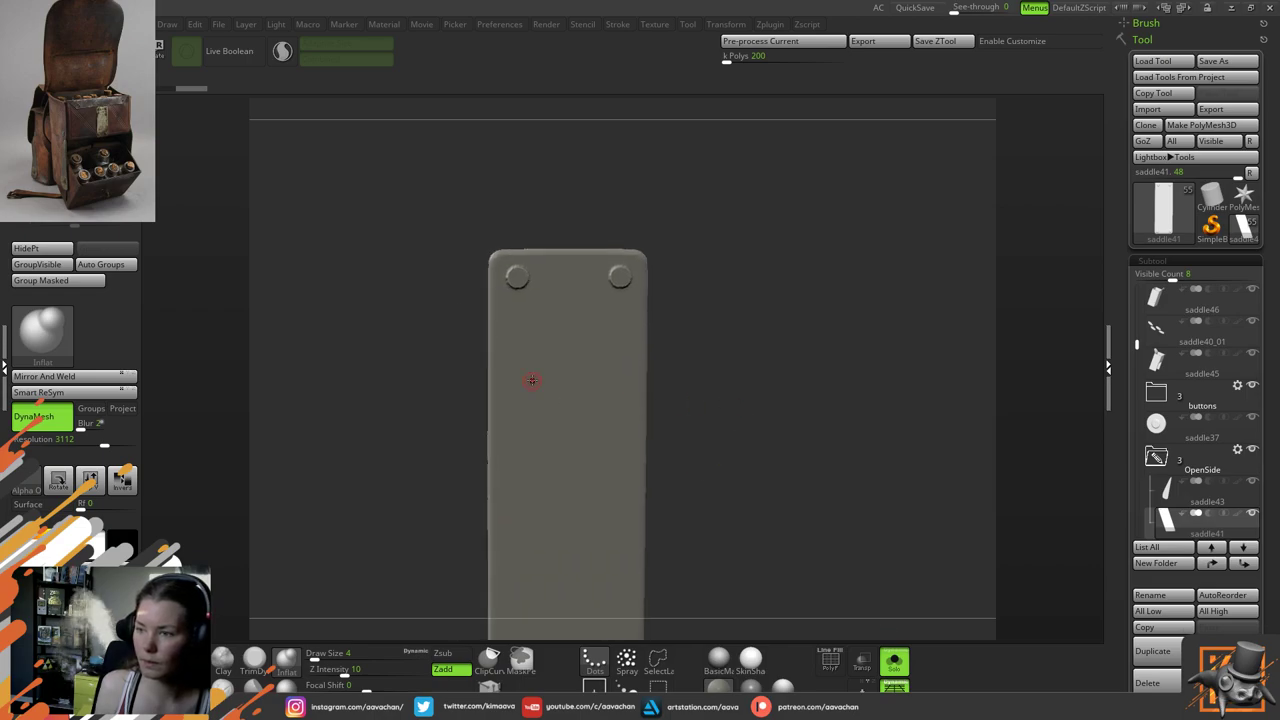
Soften the edges of the plate's upper and lower rivets by smoothing them at draw size 7
key("space")
key("space")
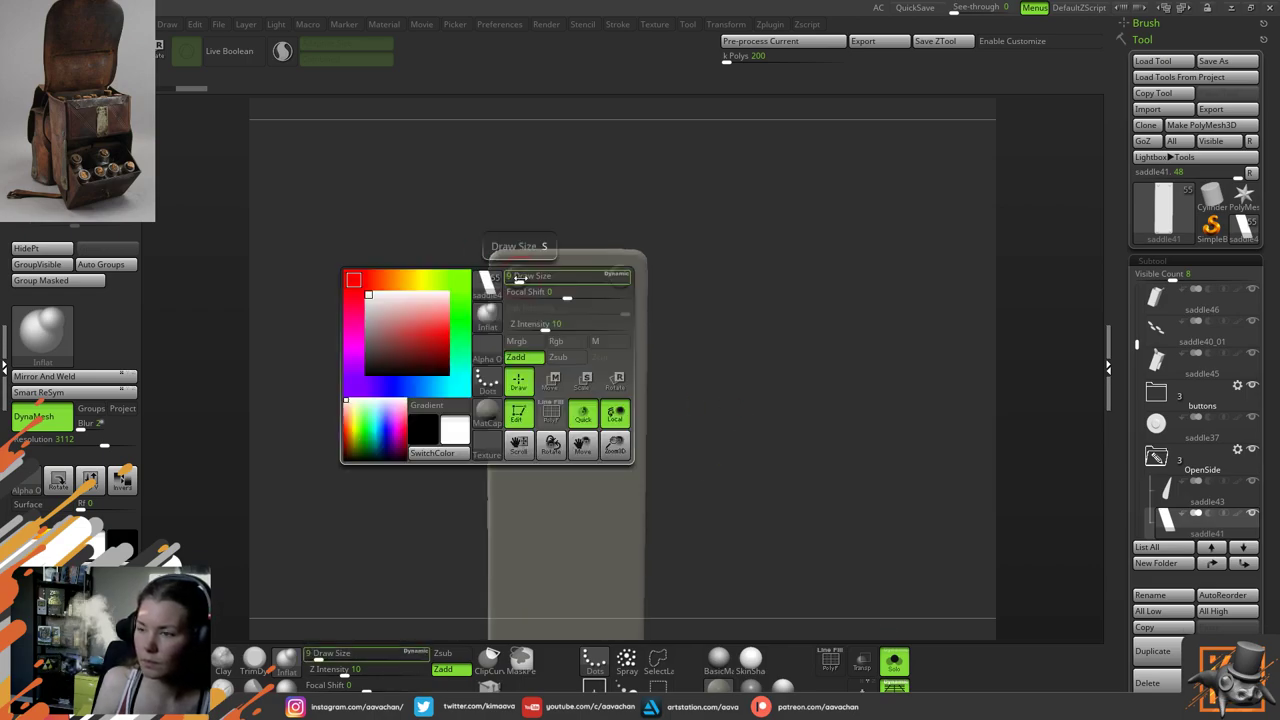
left_click_drag(517, 275, 514, 288, "shift")
left_click_drag(512, 287, 505, 283, "shift")
left_click_drag(619, 278, 622, 267, "shift")
left_click_drag(749, 415, 774, 98, "alt")
left_click_drag(651, 335, 640, 347, "shift")
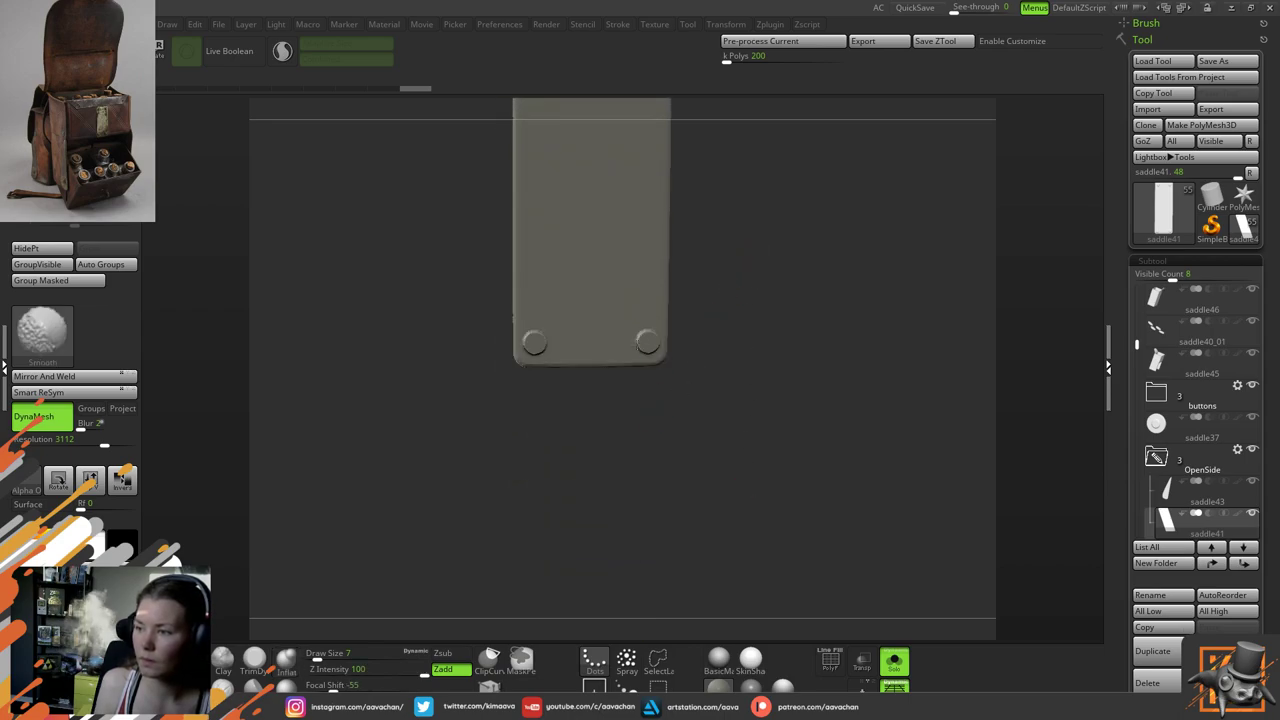
left_click_drag(532, 338, 535, 343, "shift")
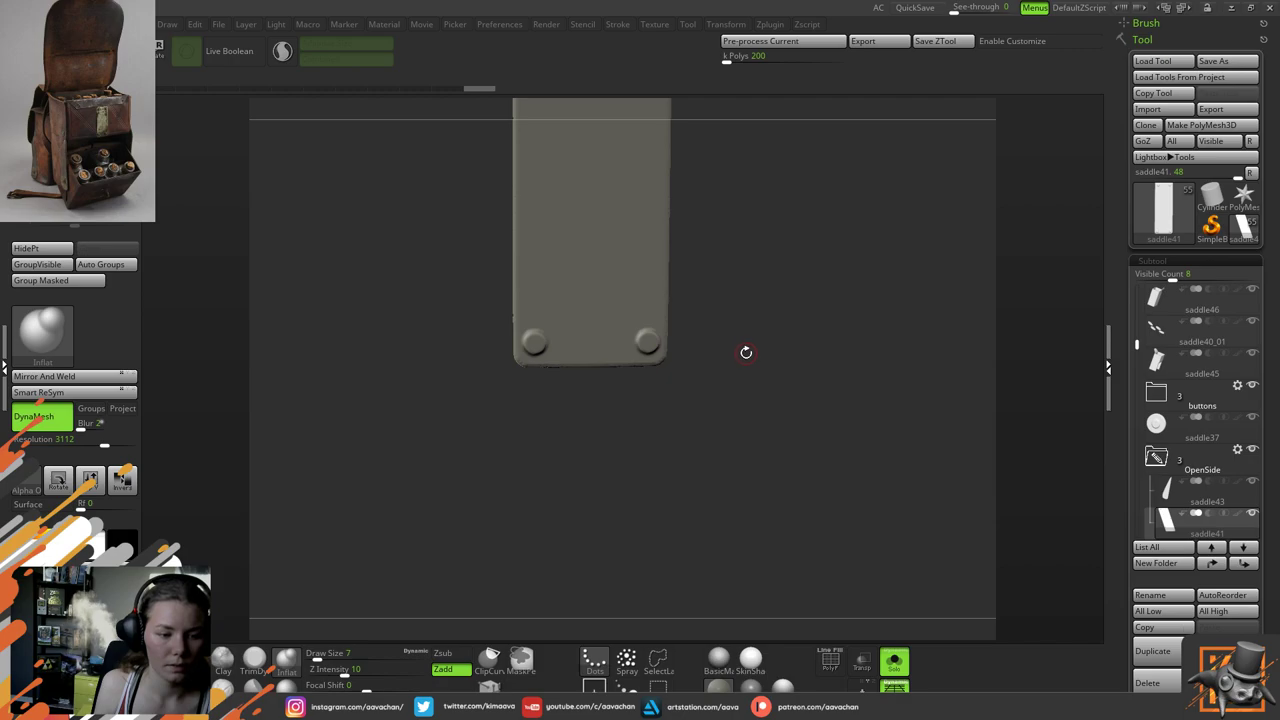
Chip uneven flats into the edge of the plate's lower-left rivet with TrimDynamic at draw size 4, undoing the last unwanted stroke
left_click_drag(733, 301, 732, 361, "alt")
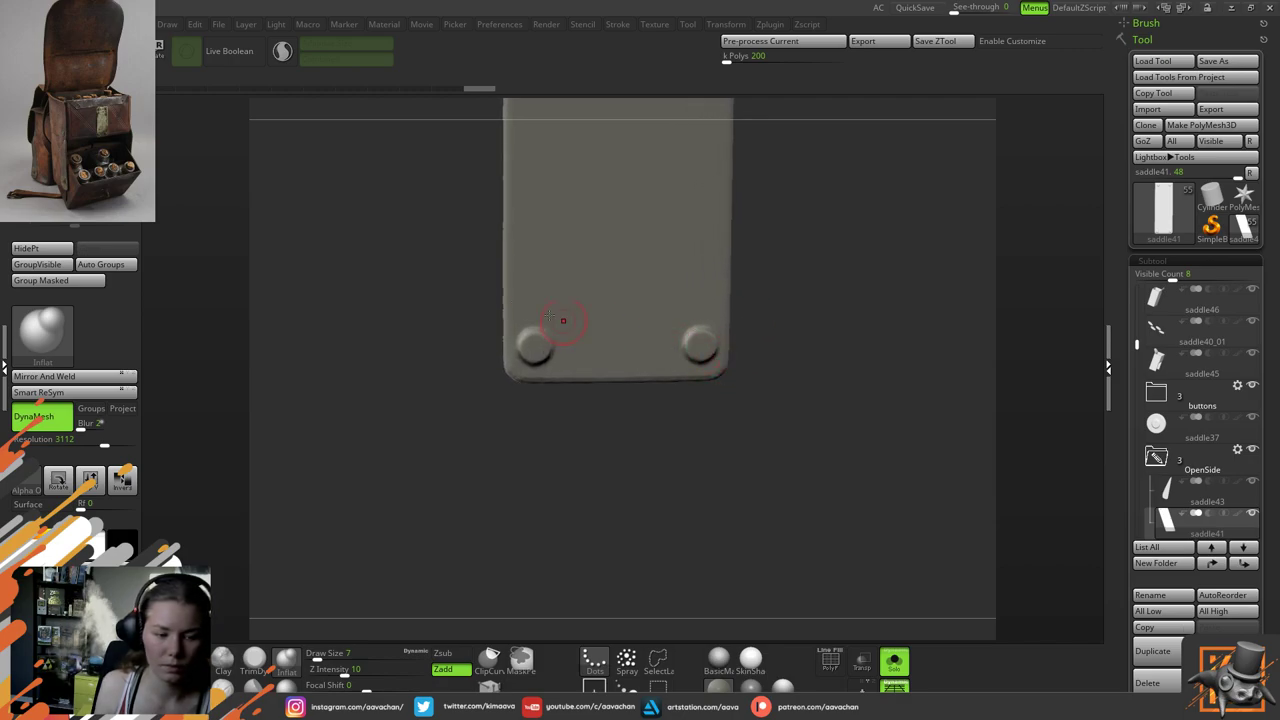
mouse_move(474, 324)
left_mouse_down()
mouse_move(396, 489)
mouse_move(407, 512)
mouse_move(424, 503)
left_mouse_up()
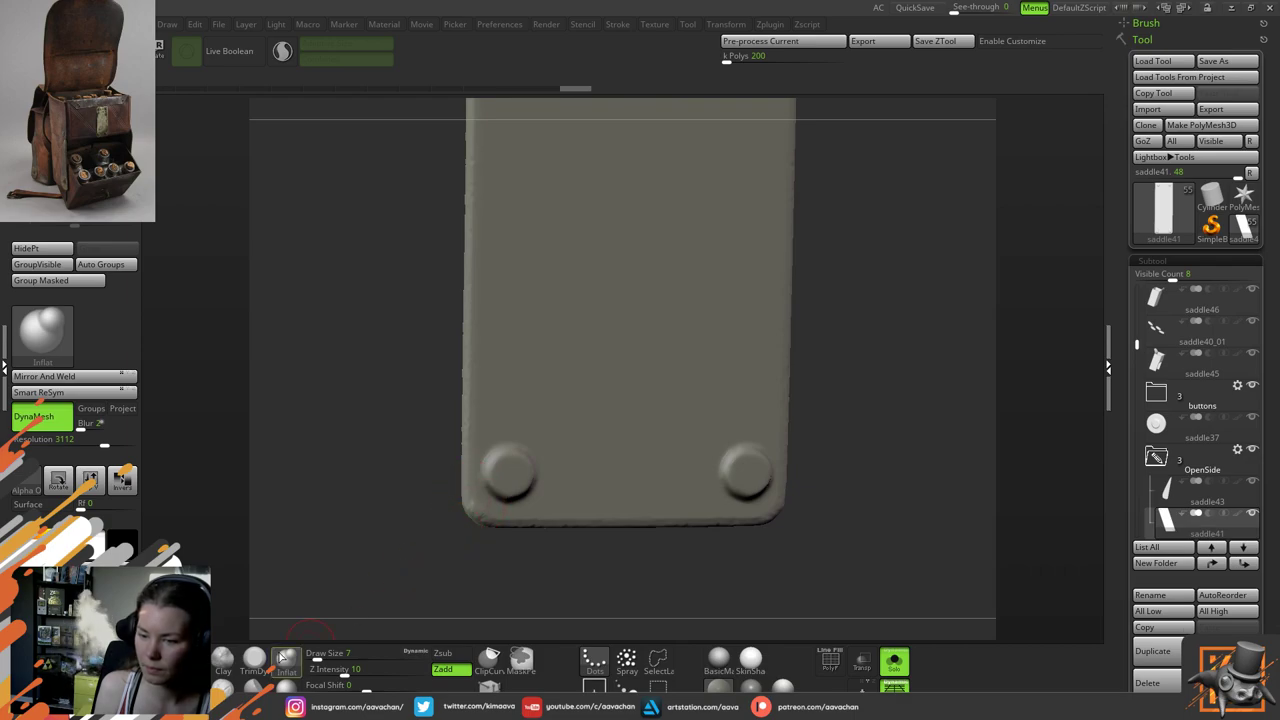
key("b")
key("t")
key("d")
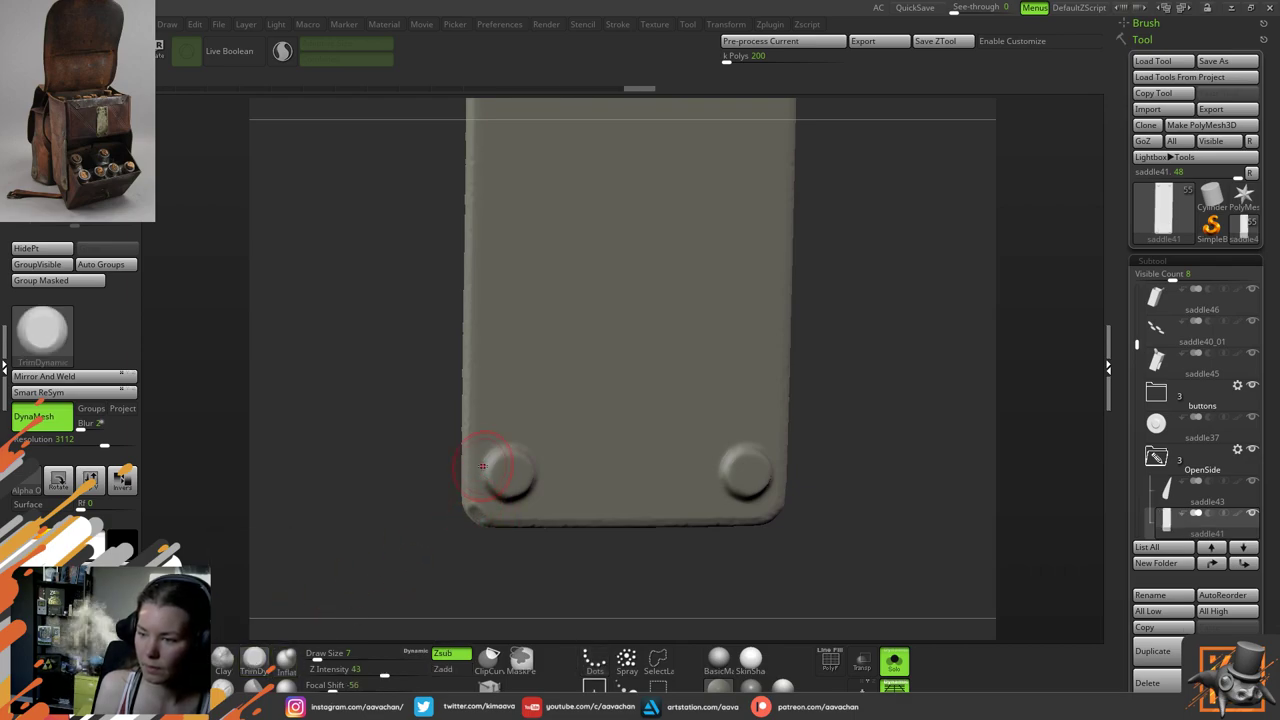
key("space")
left_click_drag(508, 440, 503, 440)
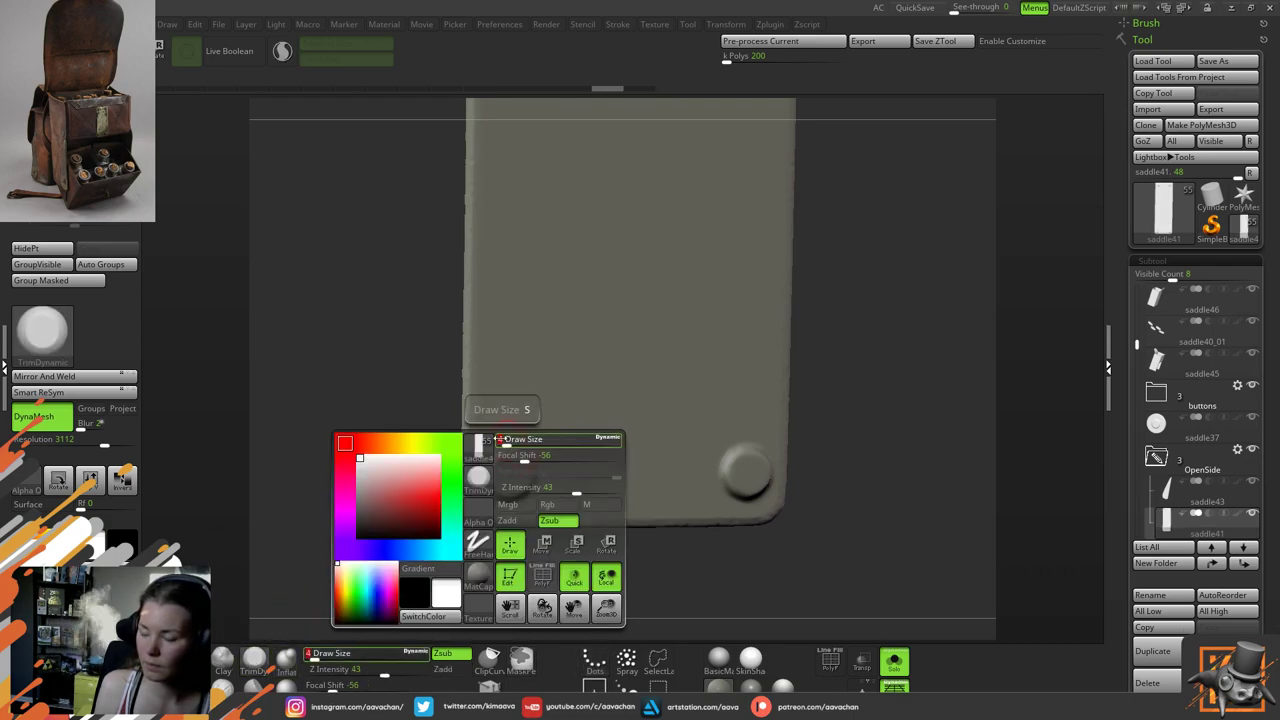
left_click_drag(360, 471, 402, 460)
left_click_drag(497, 464, 494, 461)
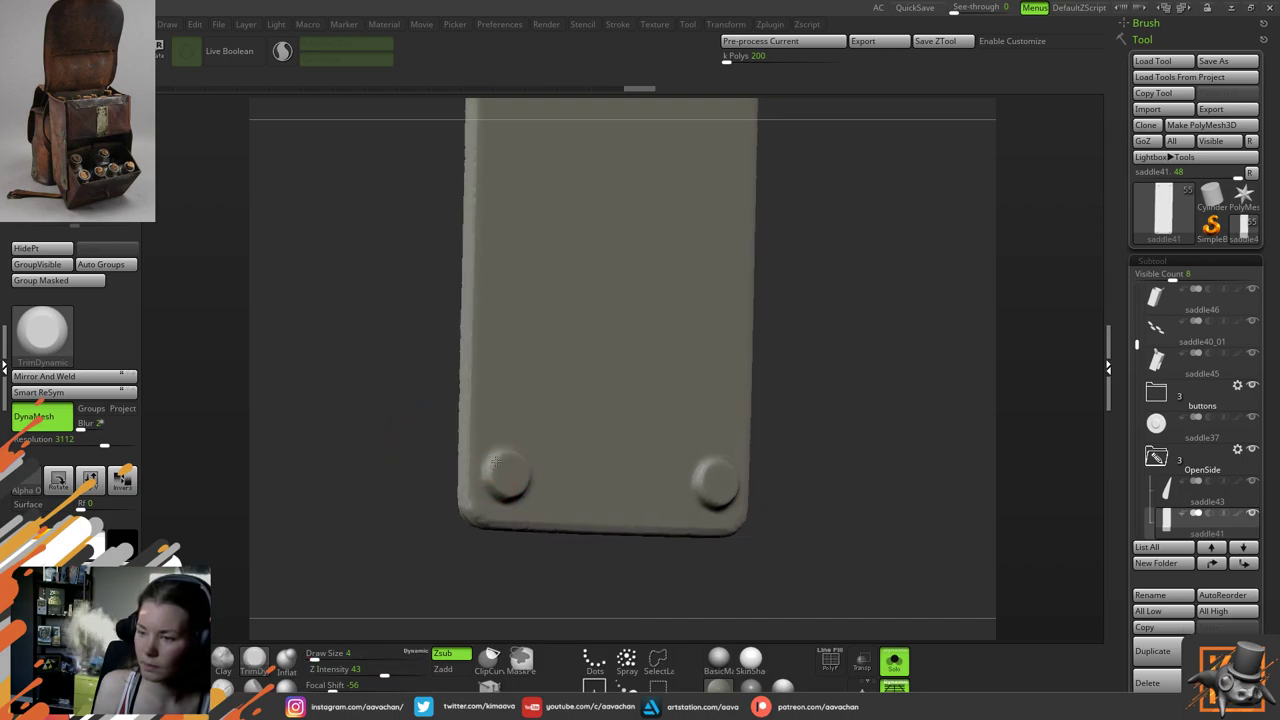
left_click_drag(381, 497, 354, 497)
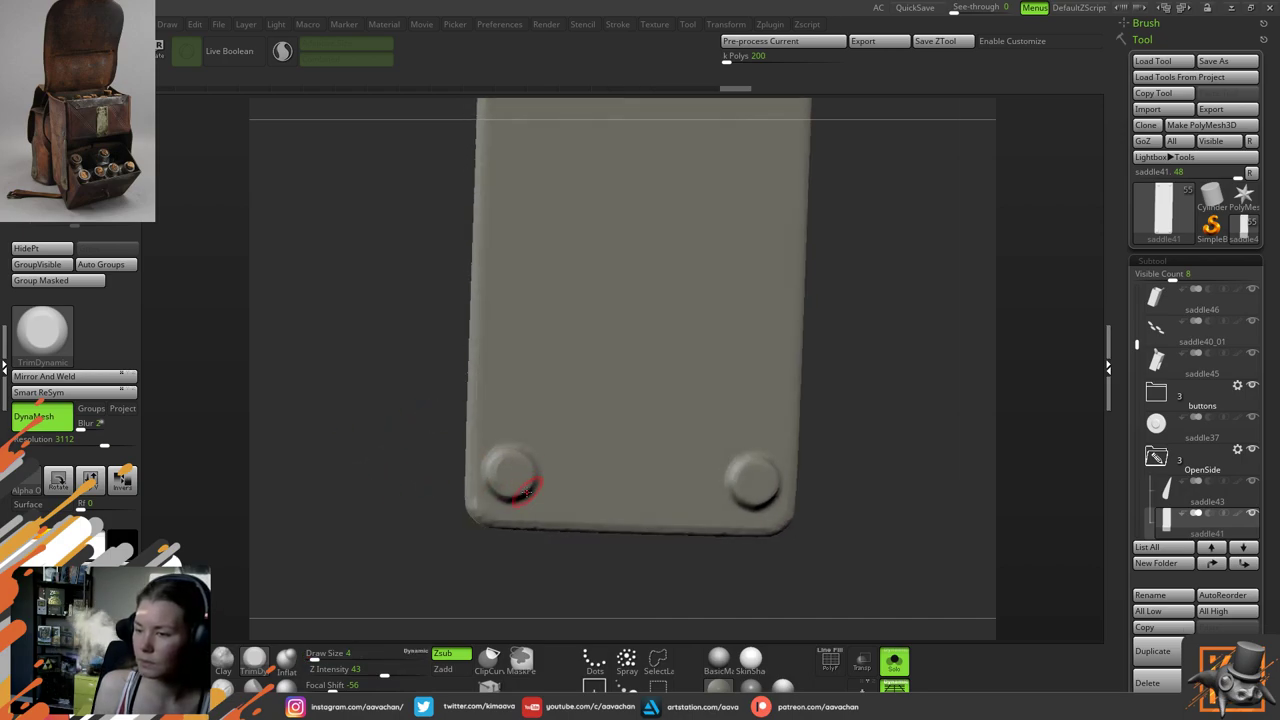
mouse_move(535, 479)
left_mouse_down()
mouse_move(494, 470)
mouse_move(542, 511)
left_mouse_up()
key("ctrl+z")
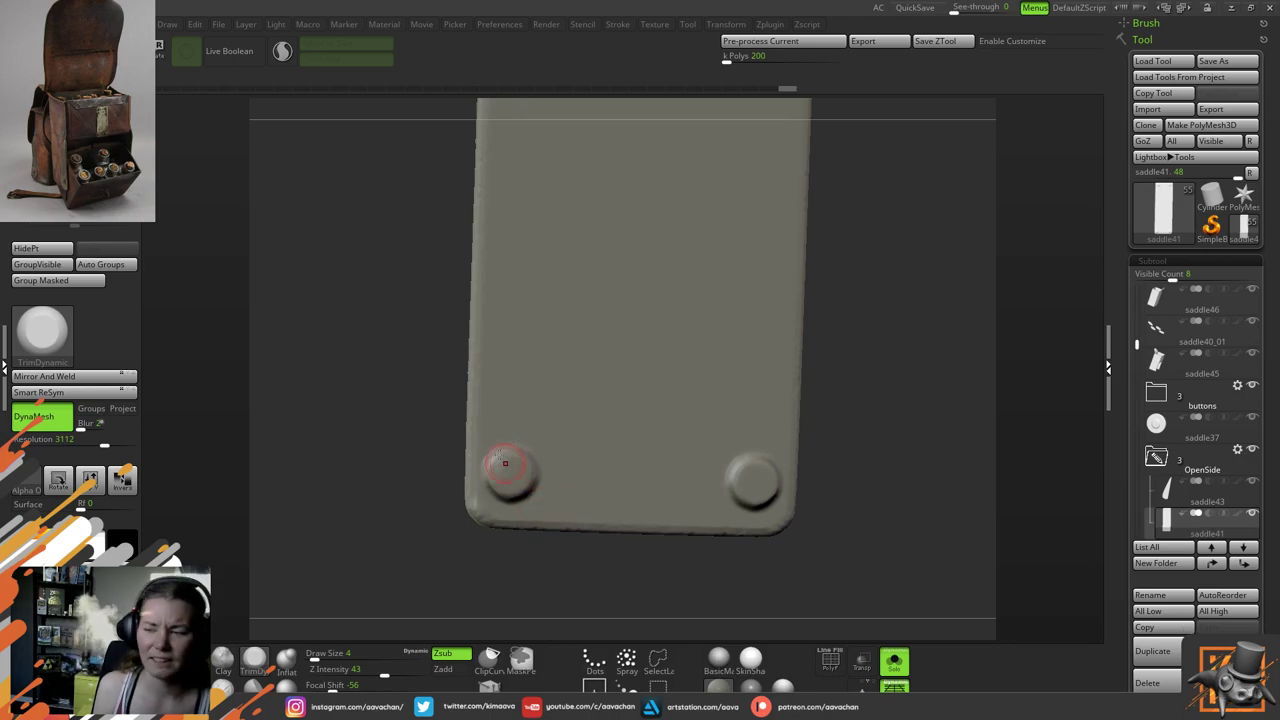
Wear uneven flats around the edge of the plate's lower-right rivet with TrimDynamic at size 4
left_click_drag(337, 463, 362, 482)
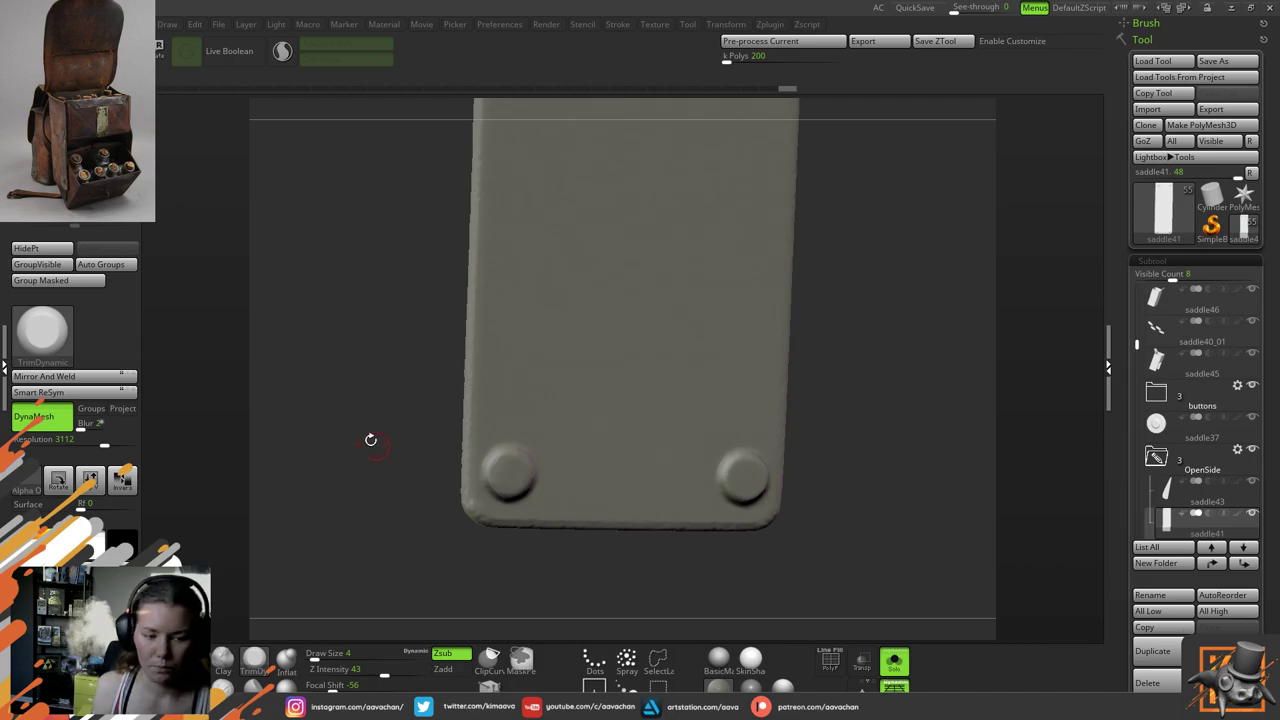
left_click_drag(425, 415, 380, 540)
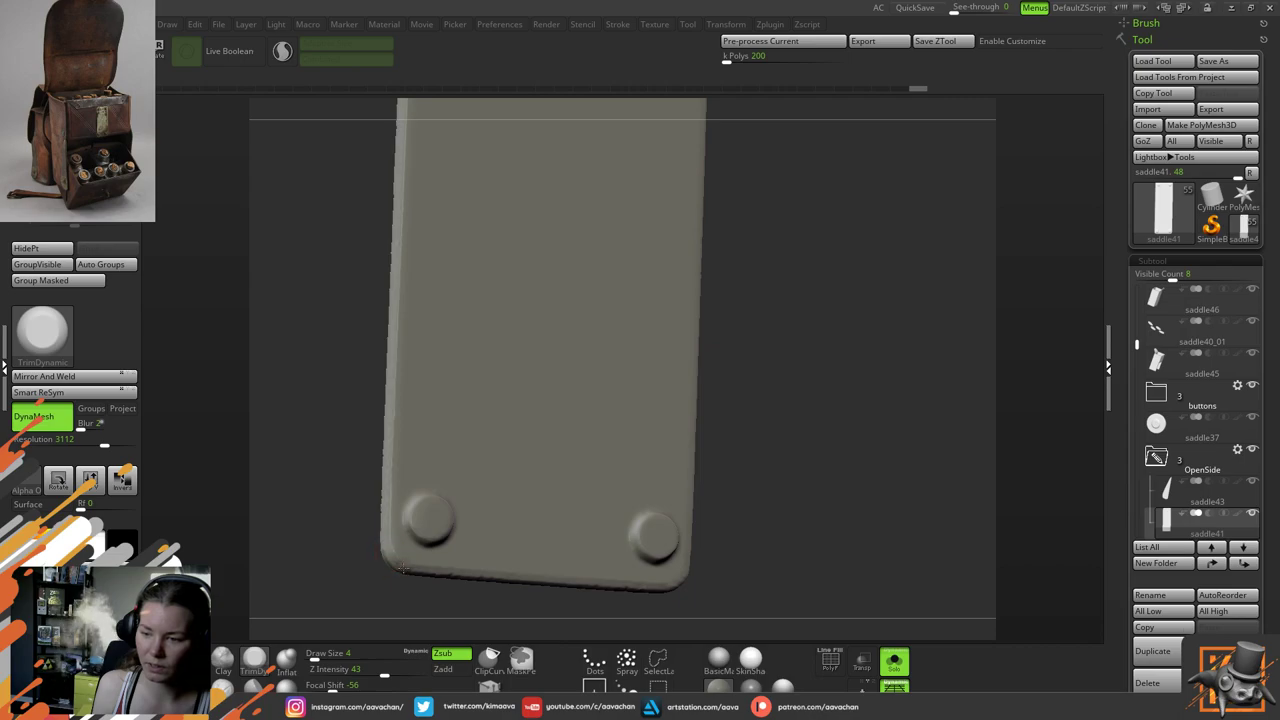
mouse_move(733, 482)
left_mouse_down()
mouse_move(743, 426)
mouse_move(700, 462)
left_mouse_up()
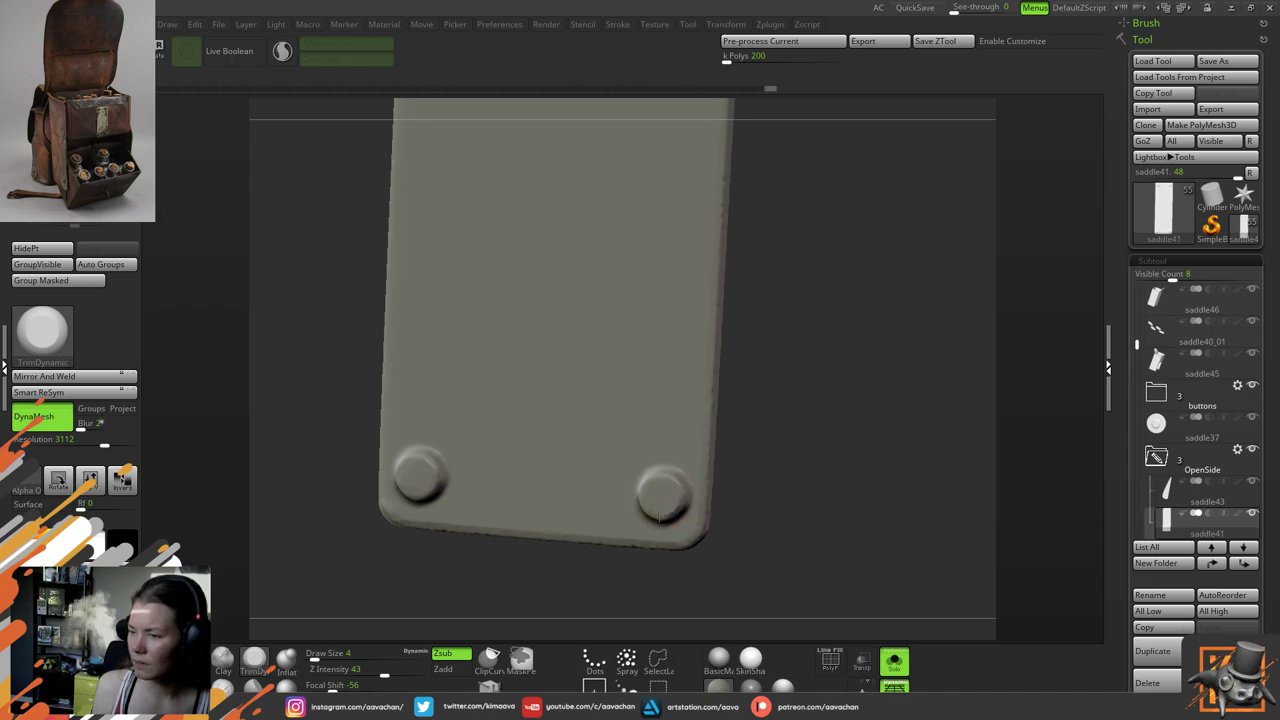
left_click_drag(660, 518, 662, 515)
mouse_move(799, 447)
left_mouse_down()
mouse_move(836, 424)
mouse_move(637, 497)
left_mouse_up()
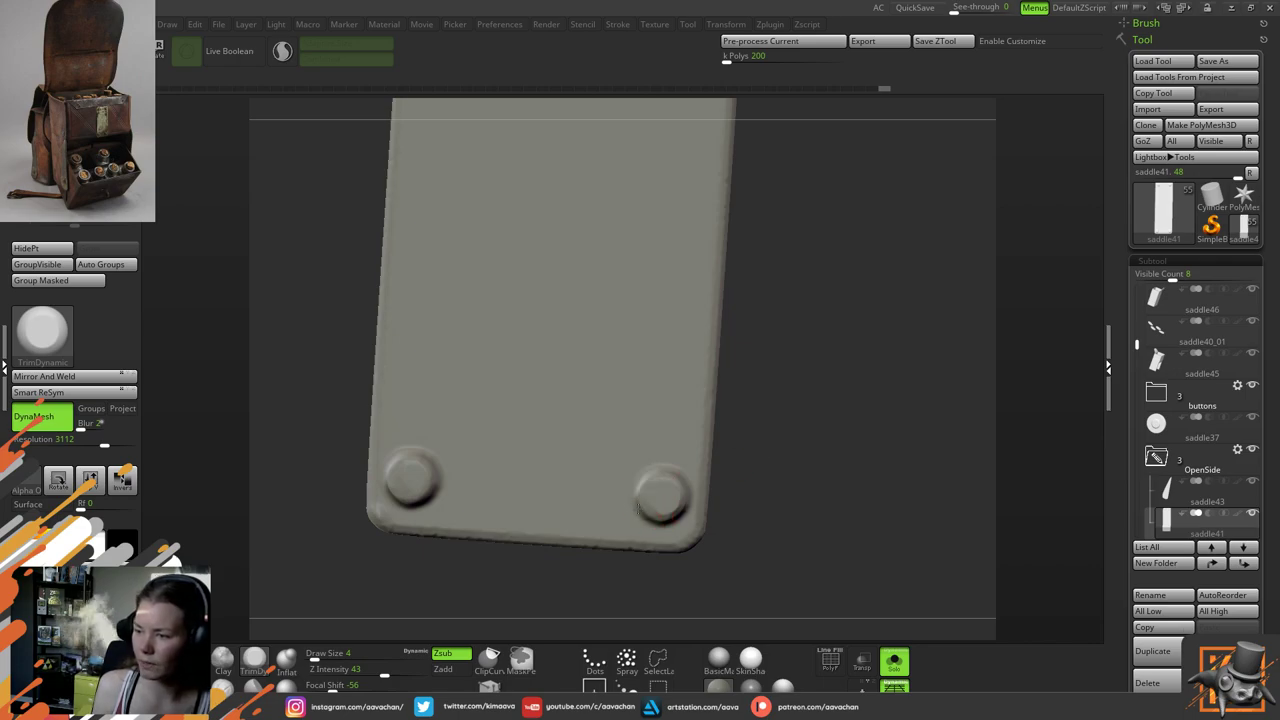
left_click_drag(783, 449, 672, 524)
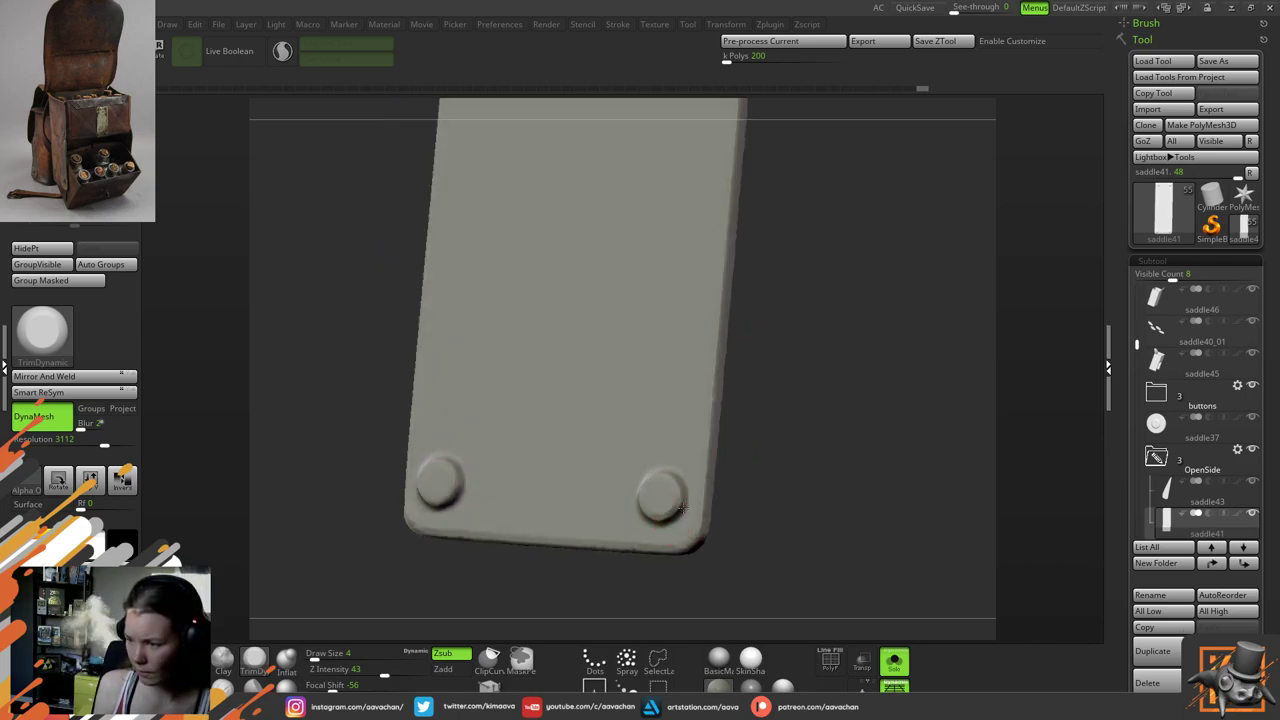
left_click_drag(788, 425, 685, 500)
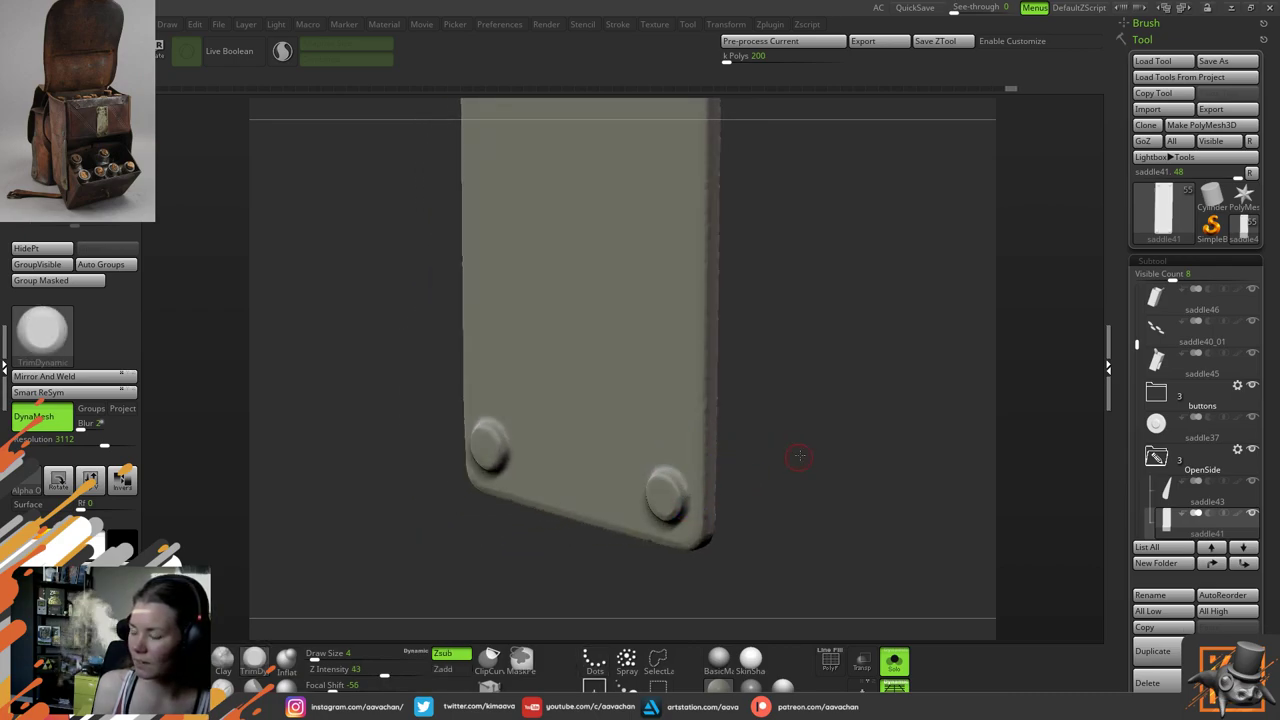
left_click_drag(806, 451, 672, 492)
left_click_drag(826, 437, 648, 478)
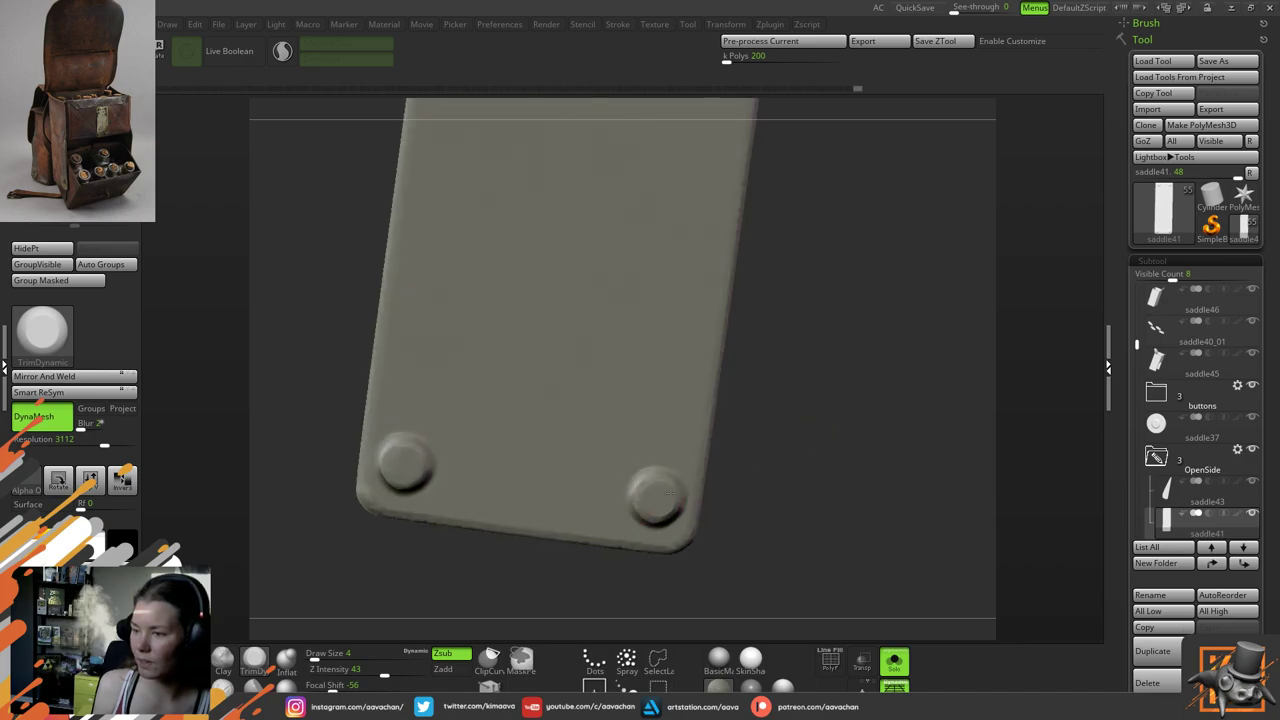
Wear down the plate's lower corners and the adjoining side edges with TrimDynamic strokes
right_click_drag(648, 487, 646, 393, "ctrl")
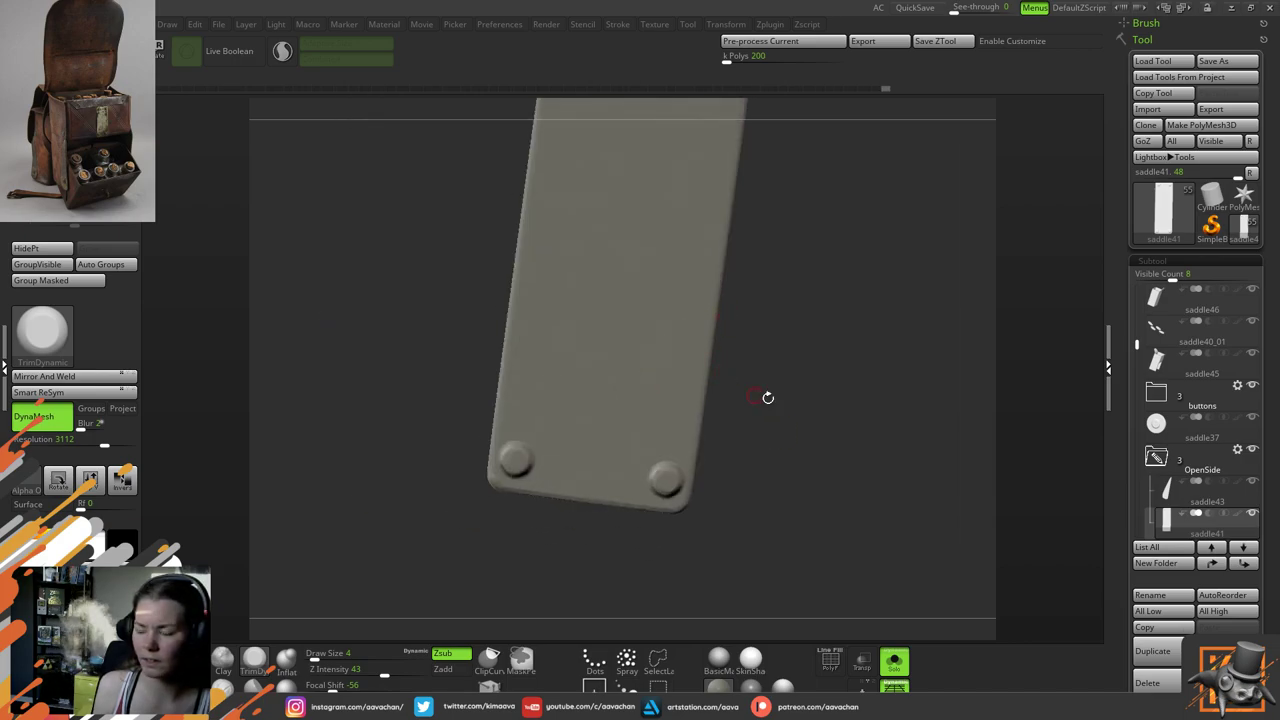
left_click_drag(768, 397, 765, 488)
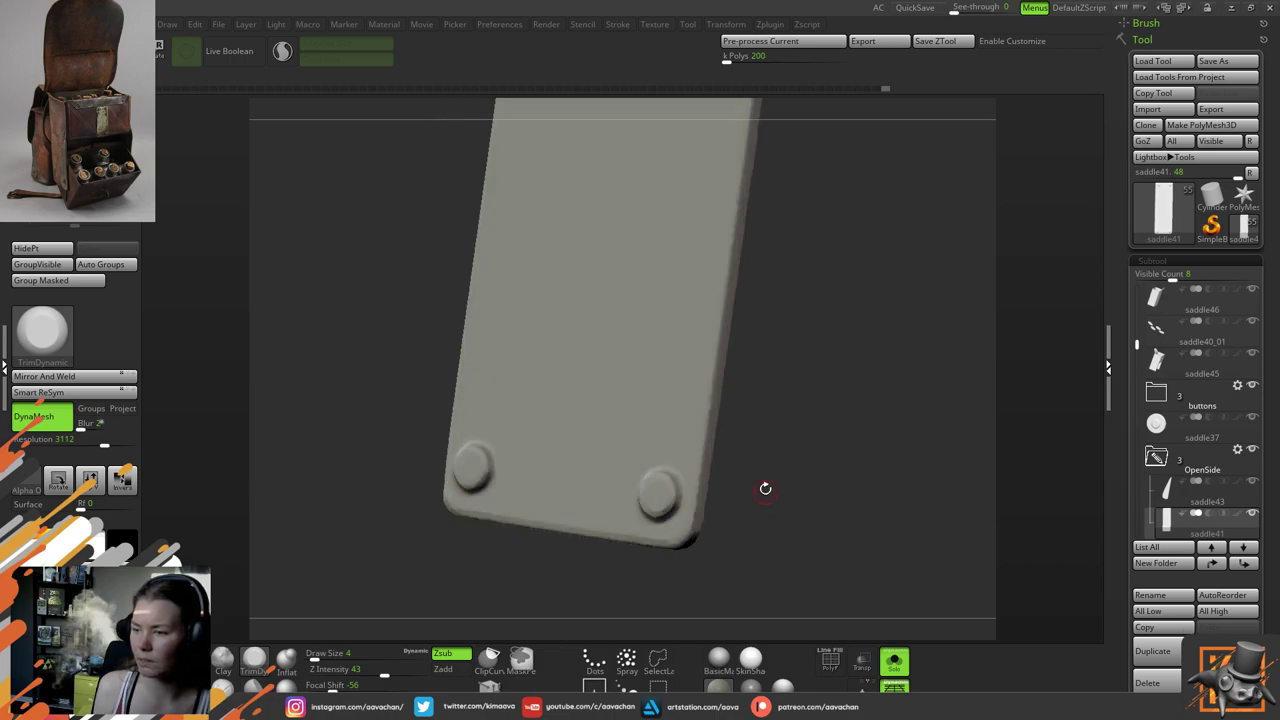
left_click_drag(691, 533, 706, 437)
mouse_move(774, 477)
left_mouse_down()
mouse_move(809, 474)
mouse_move(551, 400)
mouse_move(391, 520)
mouse_move(523, 557)
left_mouse_up()
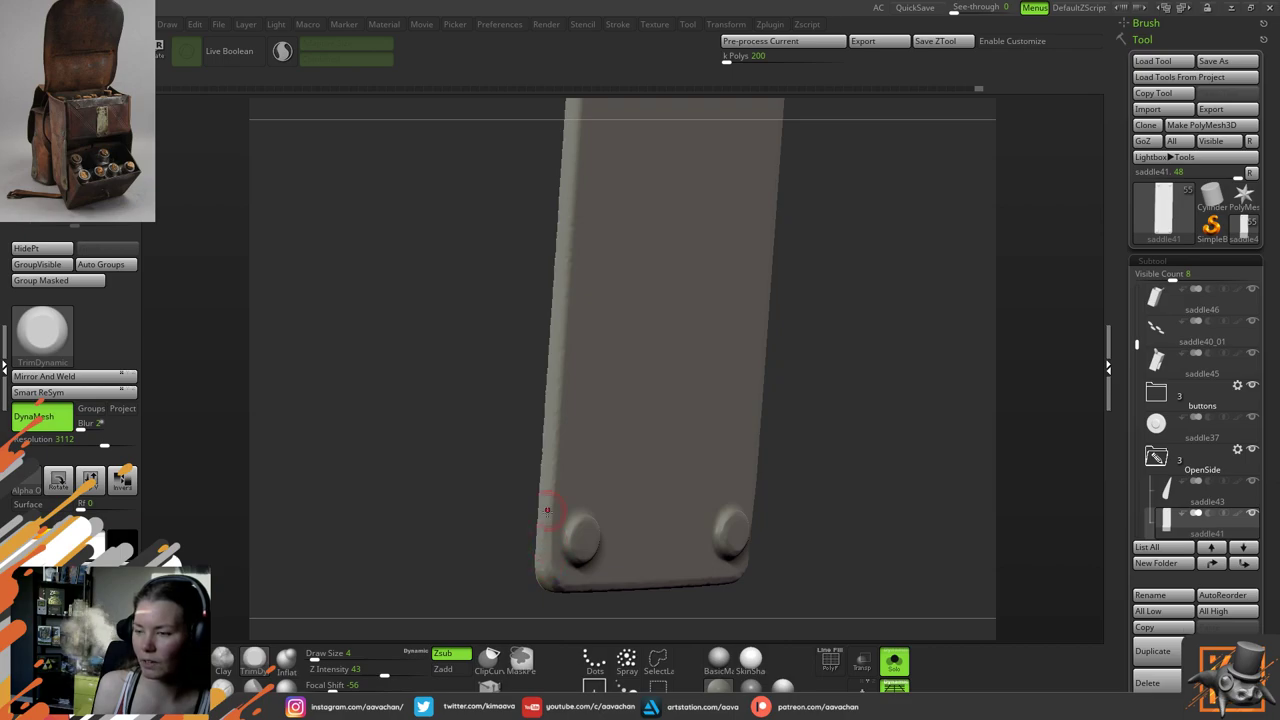
left_click_drag(547, 510, 549, 470)
left_click_drag(547, 495, 551, 450)
Trim an irregular, worn flat into the upper-left corner of the plate with TrimDynamic
left_click_drag(473, 317, 460, 506, "alt")
mouse_move(475, 270)
left_mouse_down("alt")
mouse_move(447, 438)
mouse_move(486, 400)
left_mouse_up("alt")
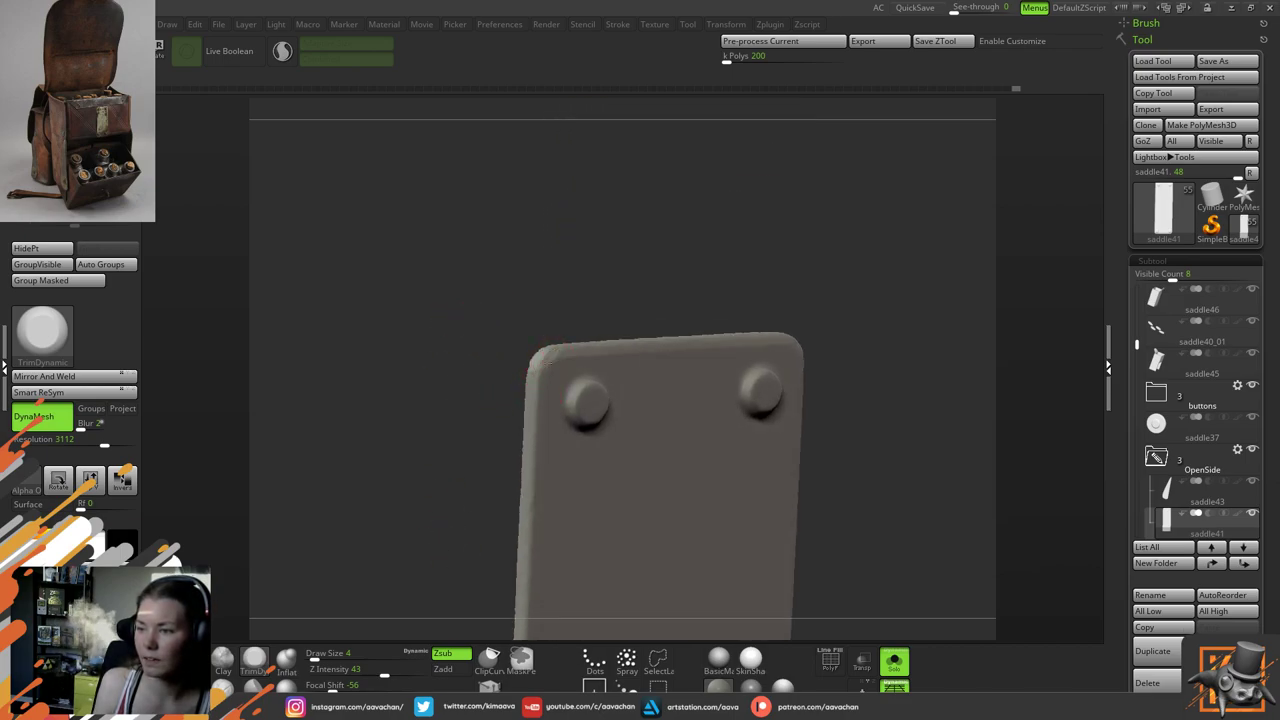
mouse_move(536, 360)
left_mouse_down()
mouse_move(540, 381)
mouse_move(531, 363)
left_mouse_up()
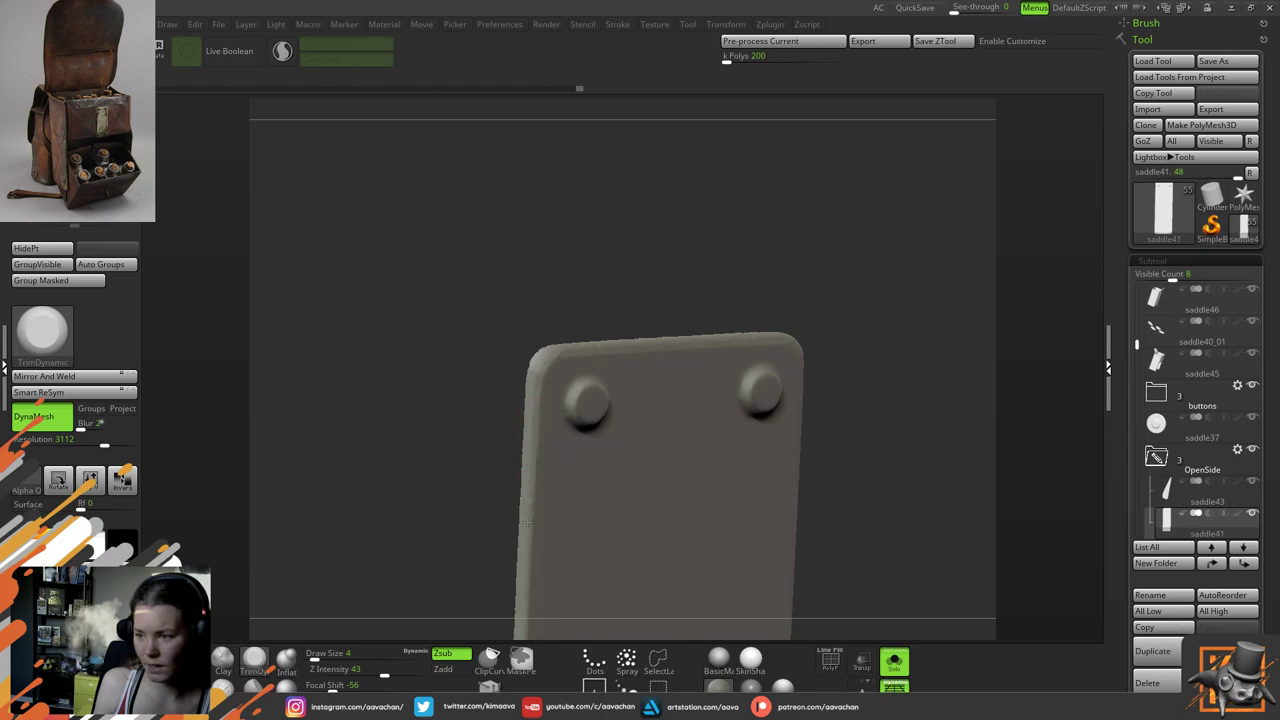
Wear the plate's upper-left corner and the start of its left edge with TrimDynamic, raising the draw size to 5
left_click_drag(527, 521, 513, 499)
mouse_move(409, 554)
left_mouse_down("alt")
mouse_move(423, 466)
mouse_move(455, 460)
left_mouse_up("alt")
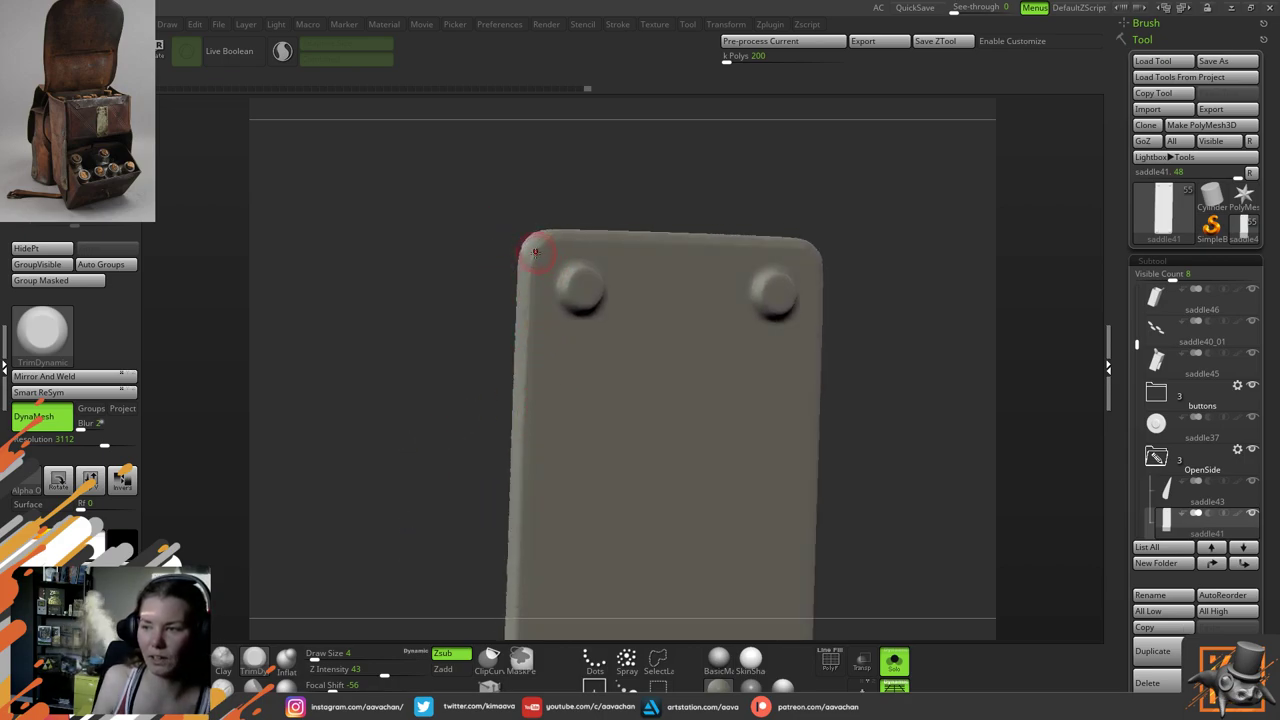
left_click_drag(536, 256, 531, 255)
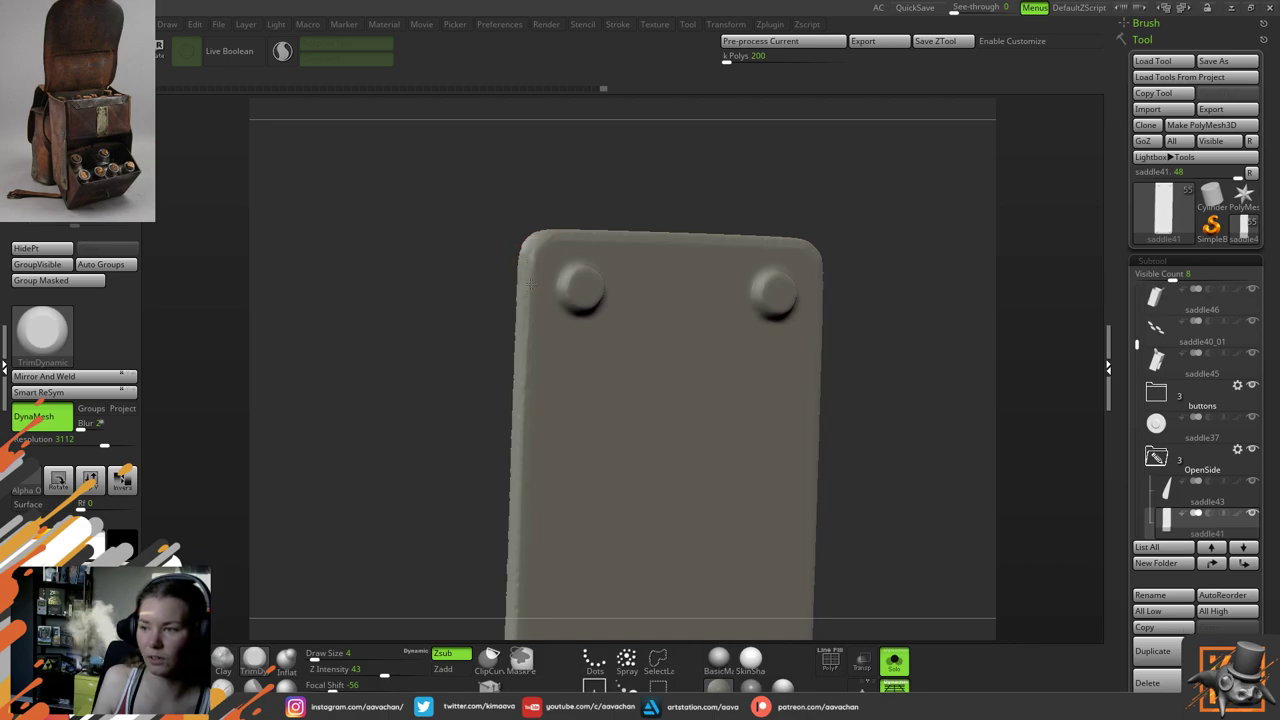
left_click_drag(530, 338, 541, 326)
key("space")
left_click_drag(527, 281, 524, 350)
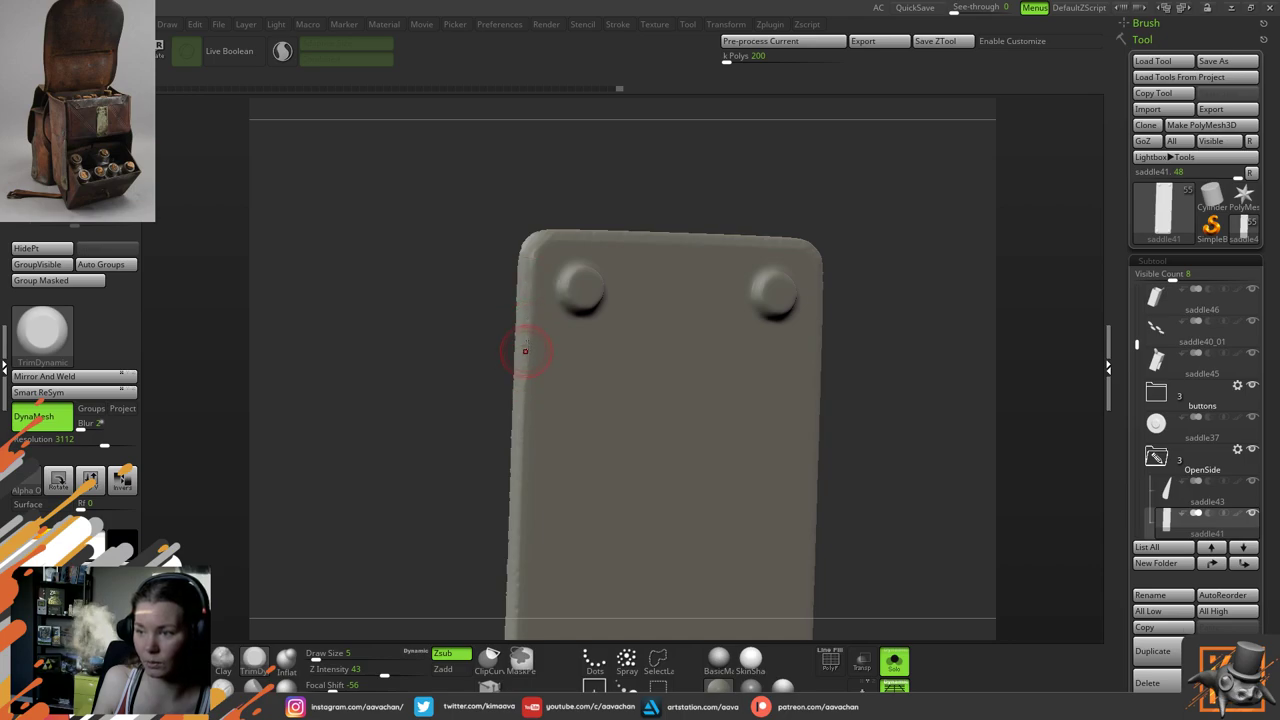
Chip irregular flats along the middle stretch of the plate's left edge with TrimDynamic at draw size 5
mouse_move(457, 454)
left_mouse_down("alt")
mouse_move(464, 321)
mouse_move(530, 272)
mouse_move(530, 244)
left_mouse_up("alt")
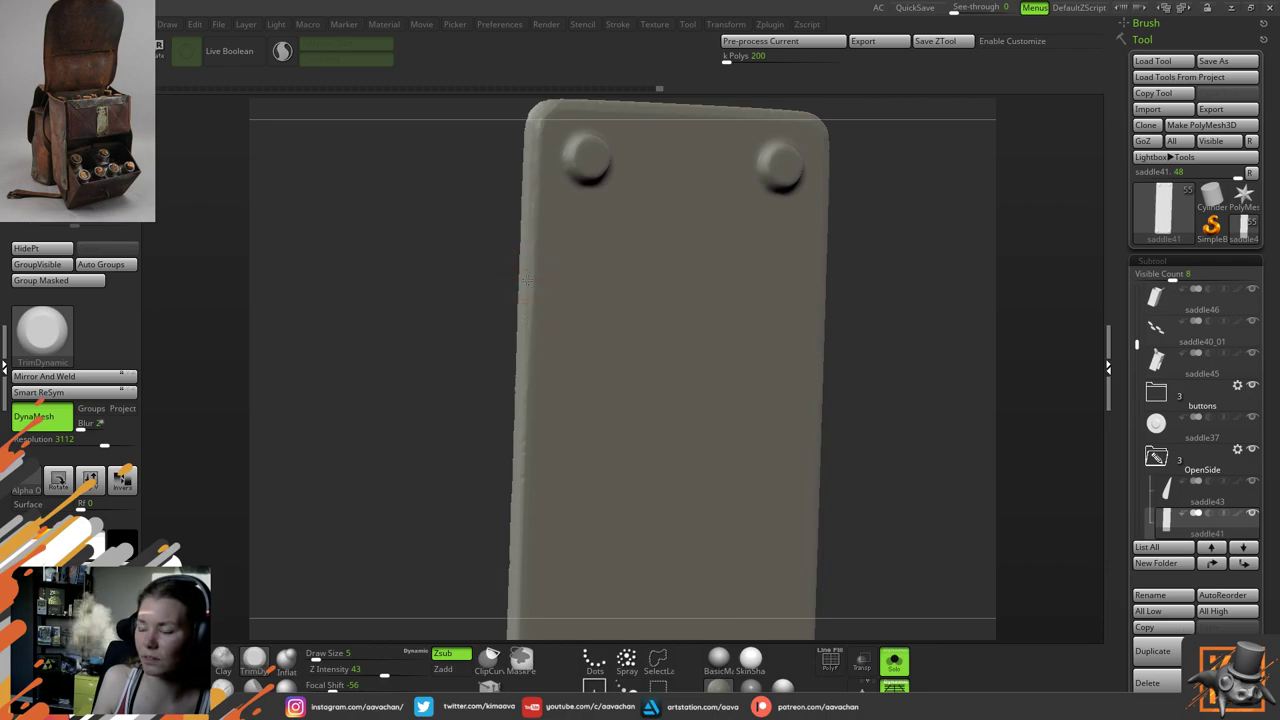
mouse_move(518, 420)
left_mouse_down()
mouse_move(514, 488)
mouse_move(465, 180)
left_mouse_up()
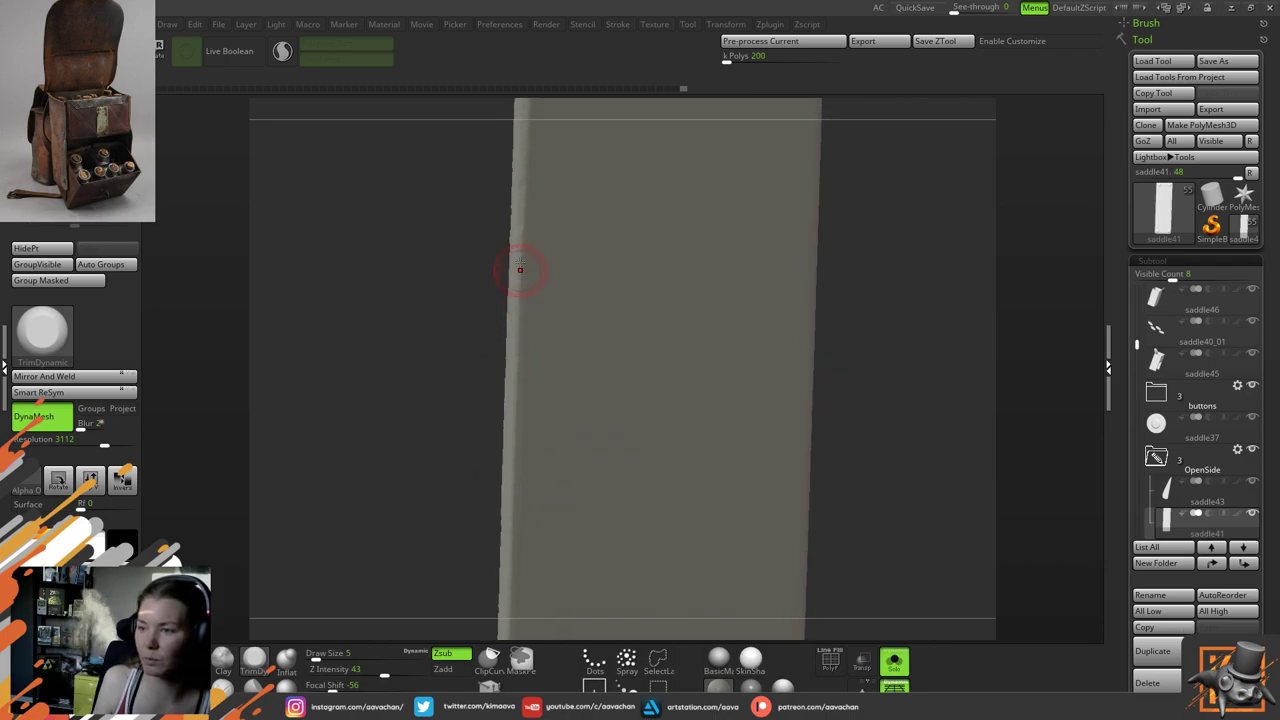
left_click_drag(517, 266, 518, 260)
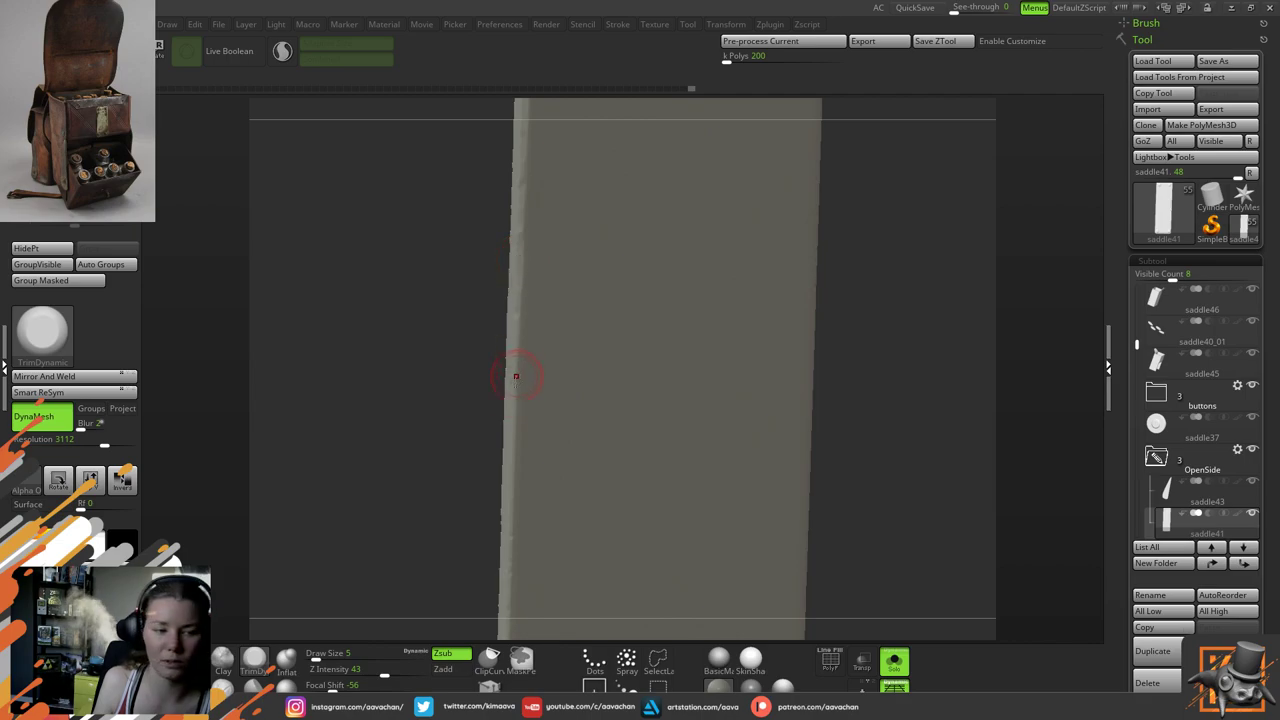
left_click_drag(516, 376, 518, 462)
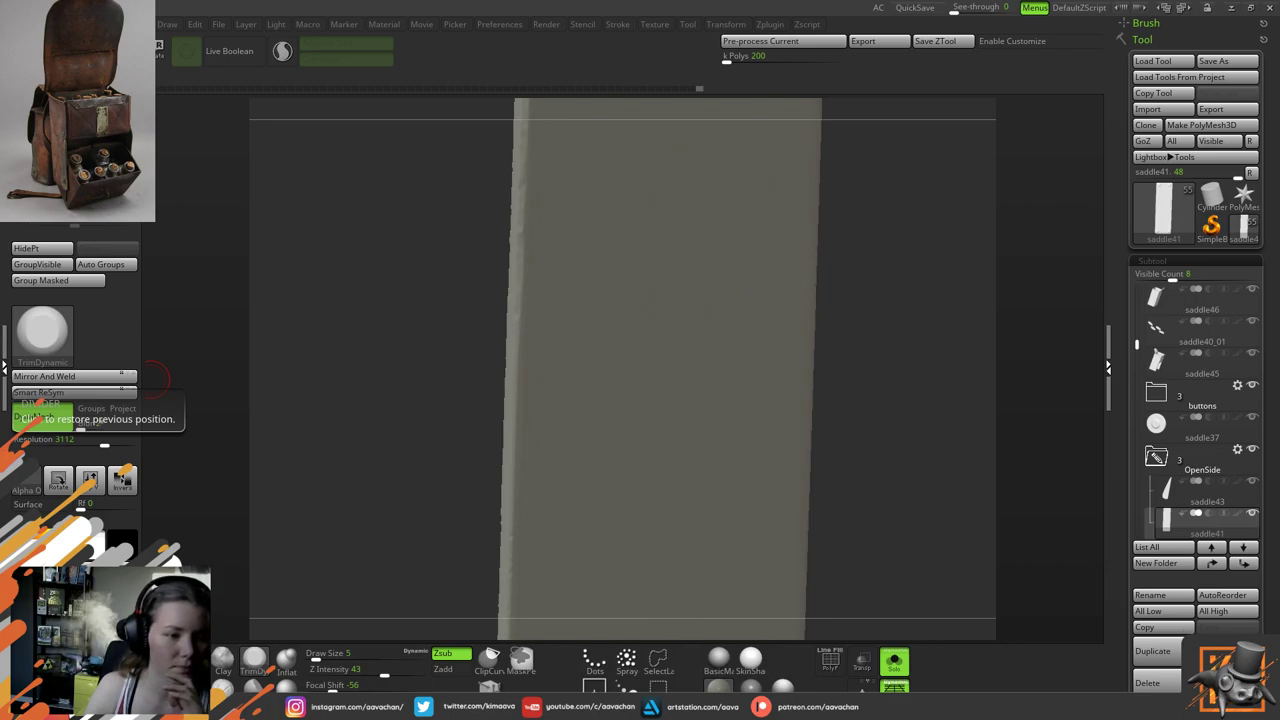
Trim and smooth the plate's lower corners and bottom edge into a softly worn, uneven border
left_click_drag(320, 399, 327, 397)
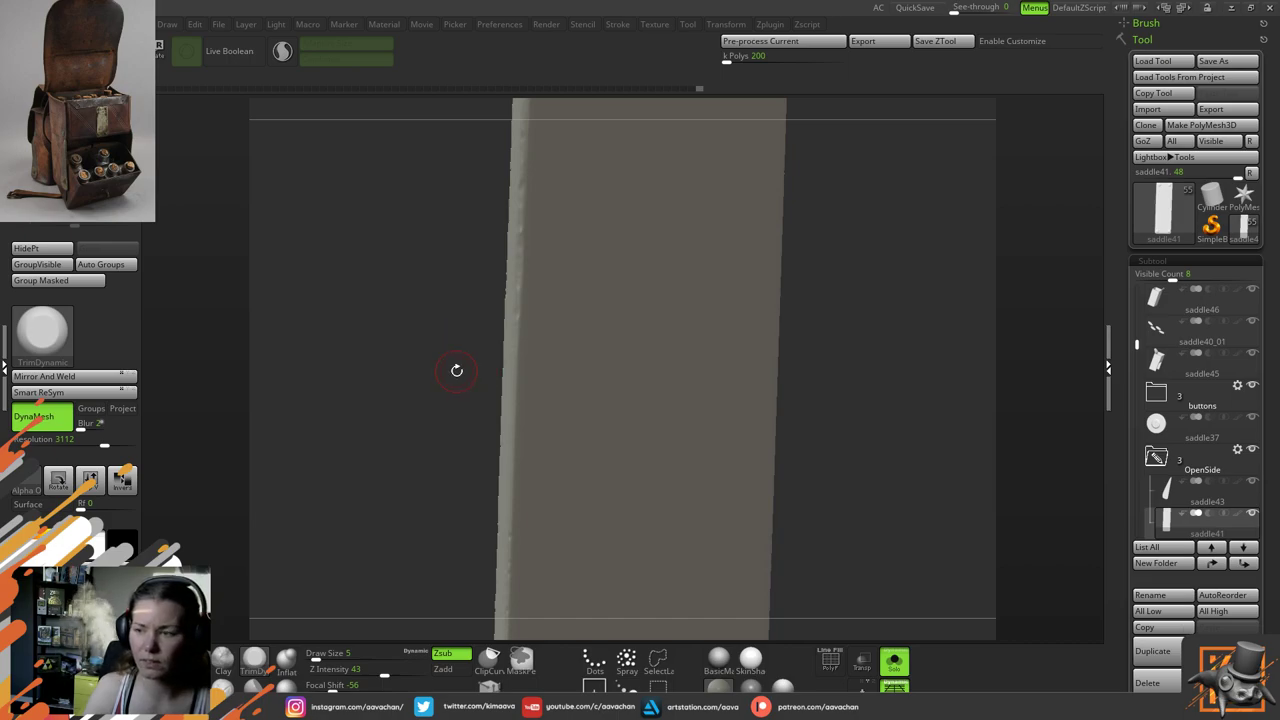
left_click_drag(456, 370, 432, 374)
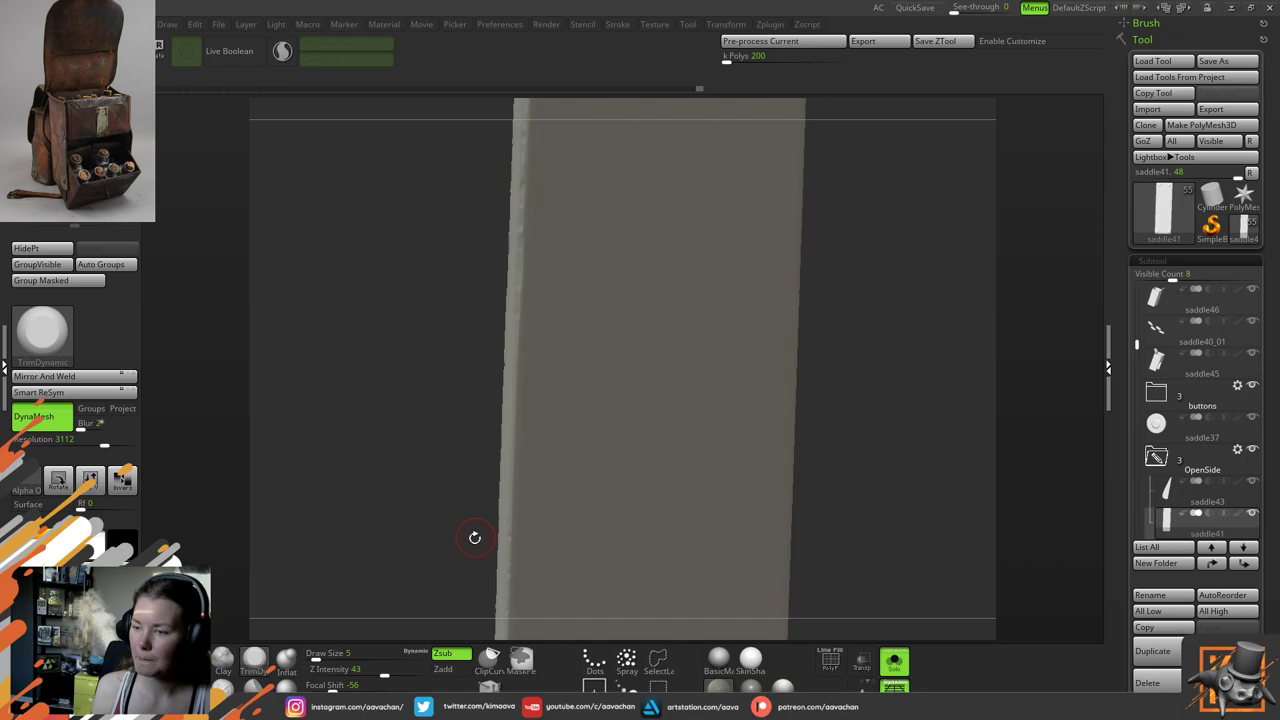
left_click_drag(454, 534, 403, 397, "alt")
left_click_drag(391, 523, 372, 393, "alt")
left_click_drag(813, 454, 738, 535)
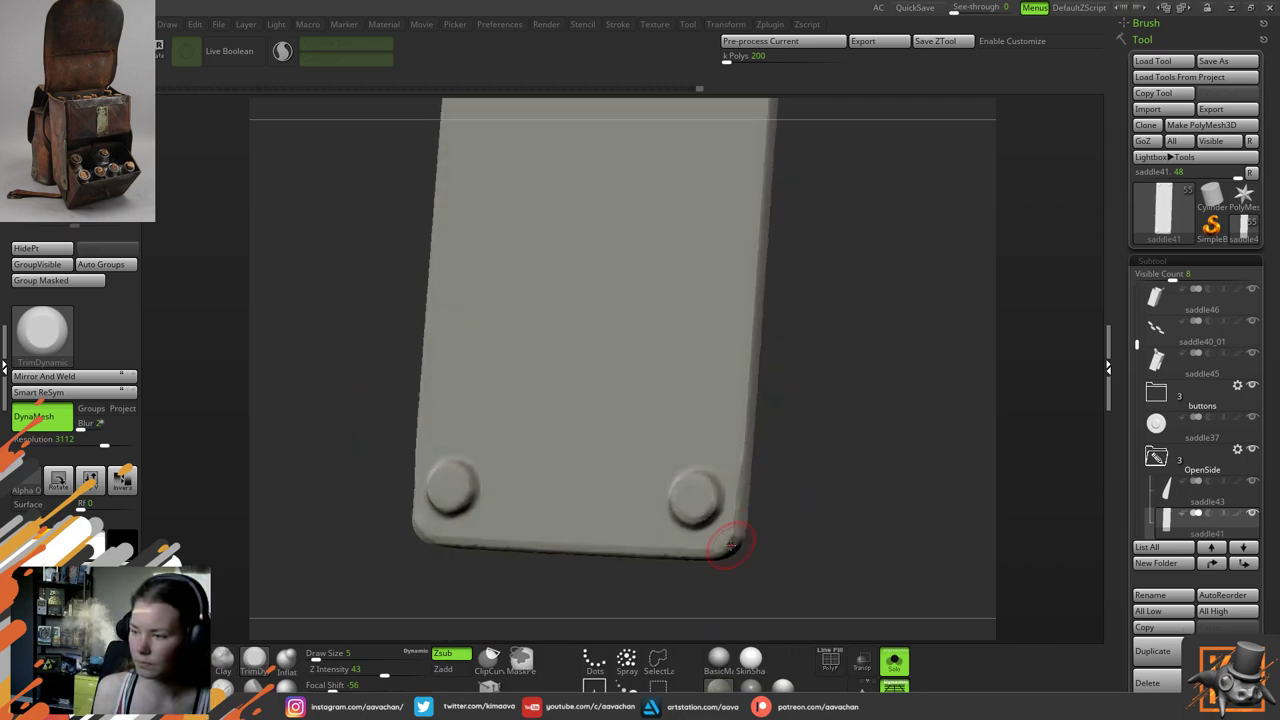
key("shift")
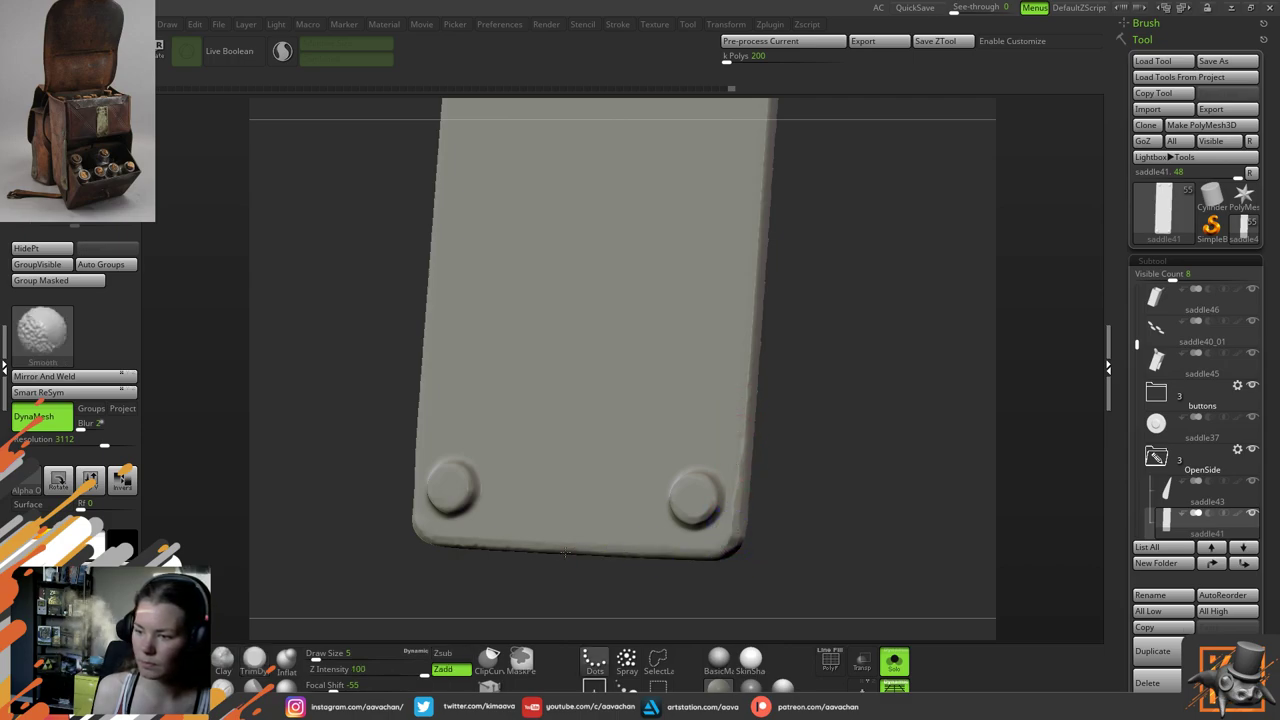
left_click_drag(414, 557, 610, 524)
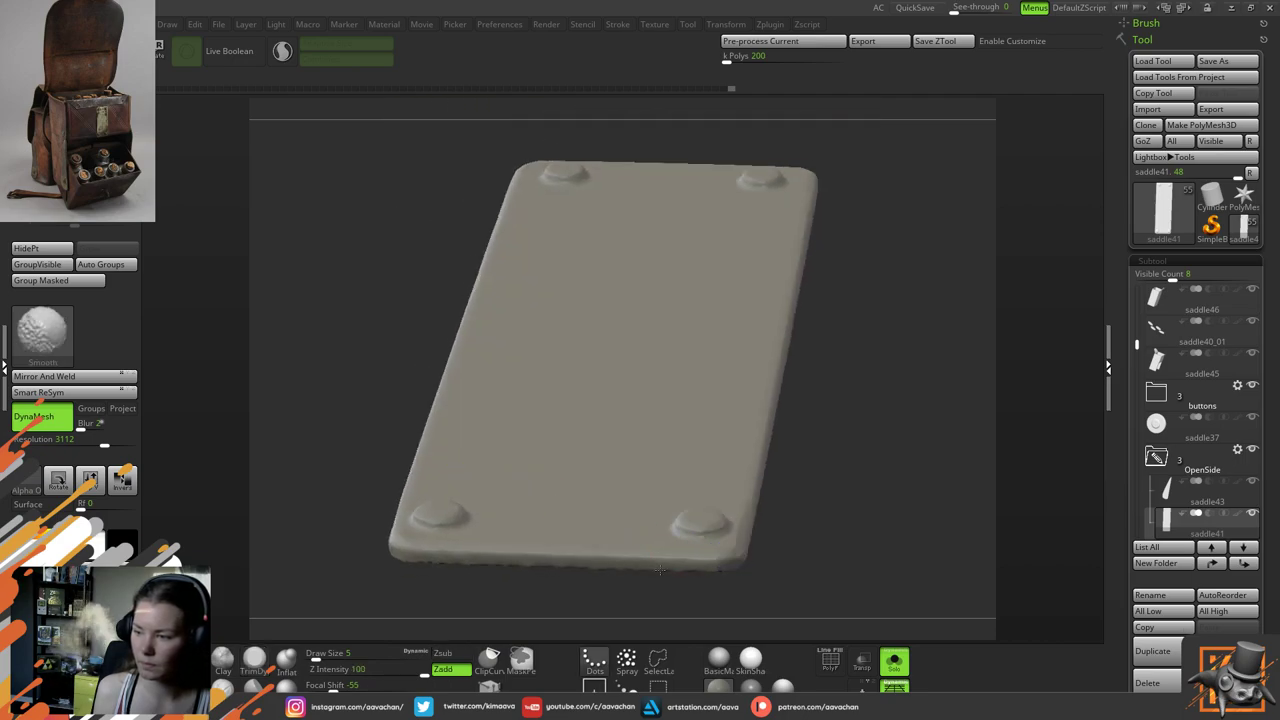
left_click_drag(369, 570, 414, 537)
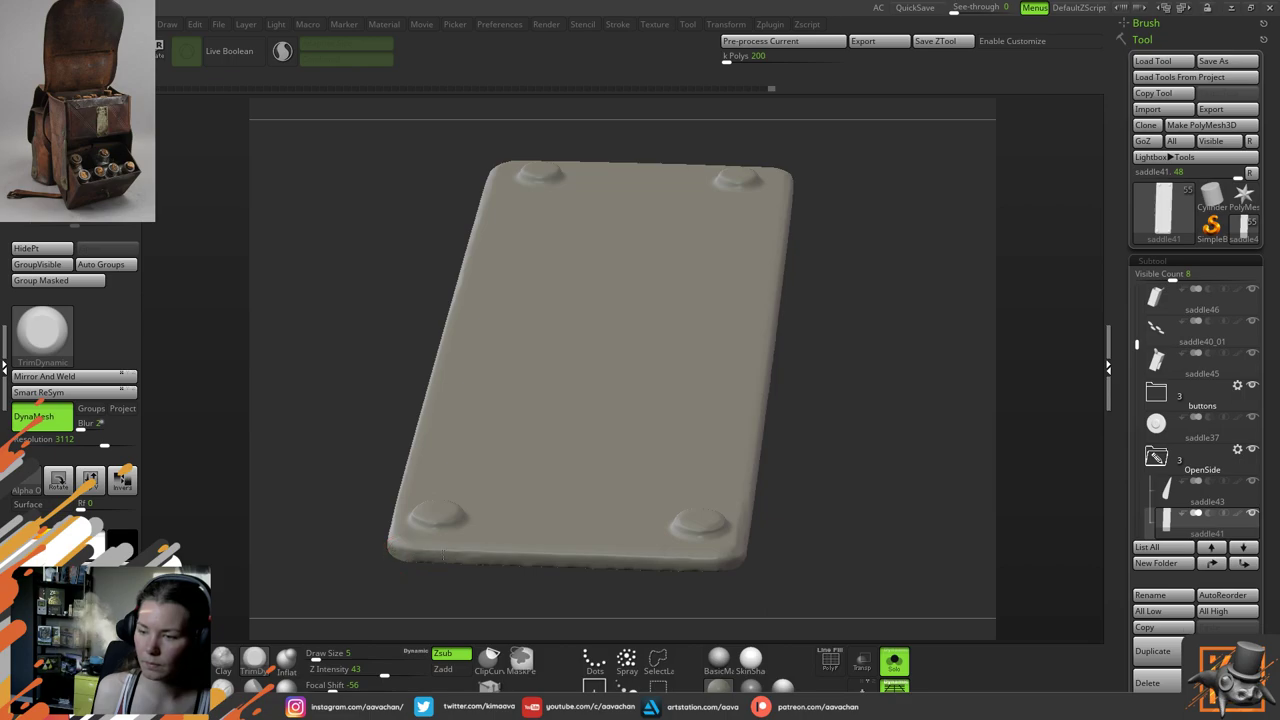
Load the TrimSmoothBorder brush from the brush library's Trim folder
key("comma")
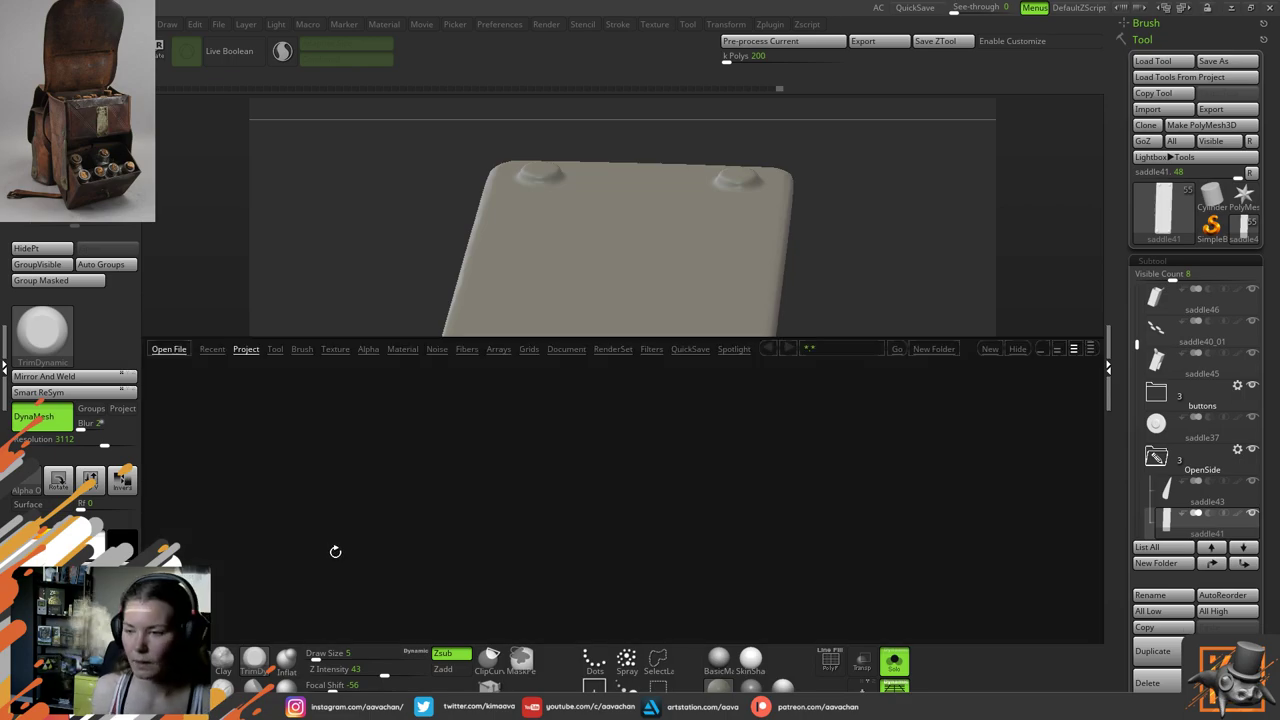
left_click(301, 349)
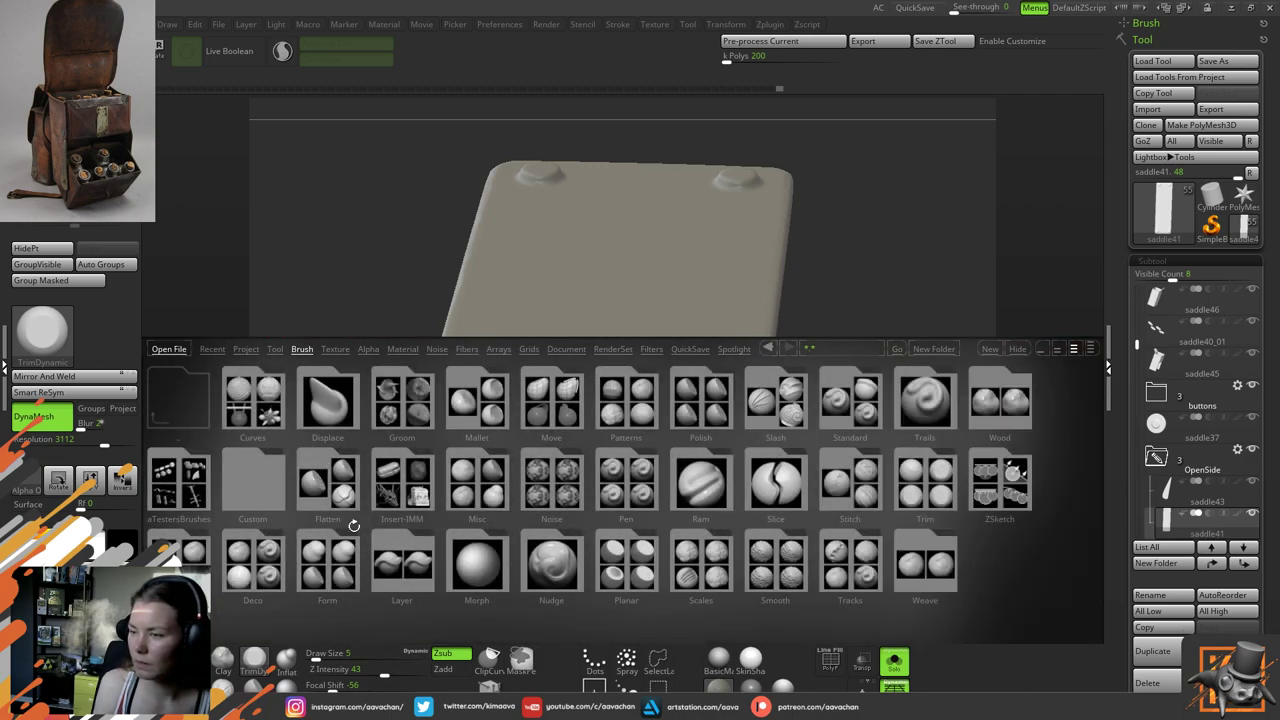
left_click(925, 490)
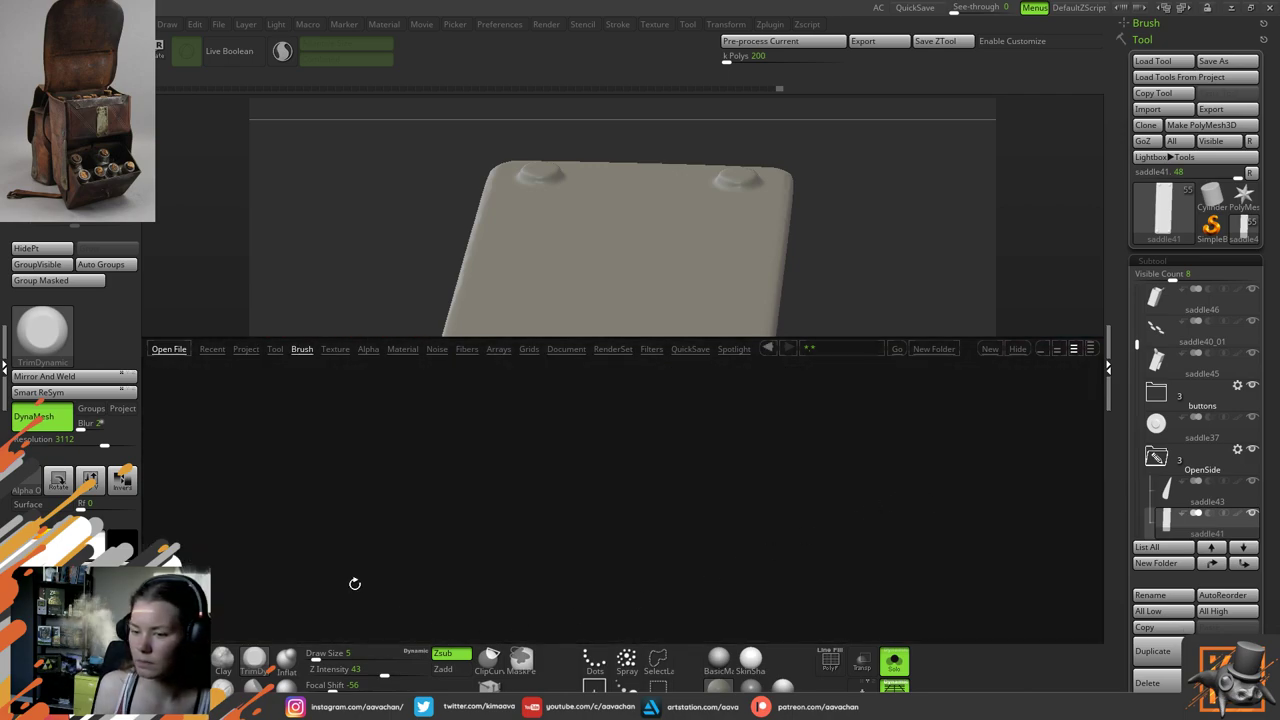
double_click(420, 564)
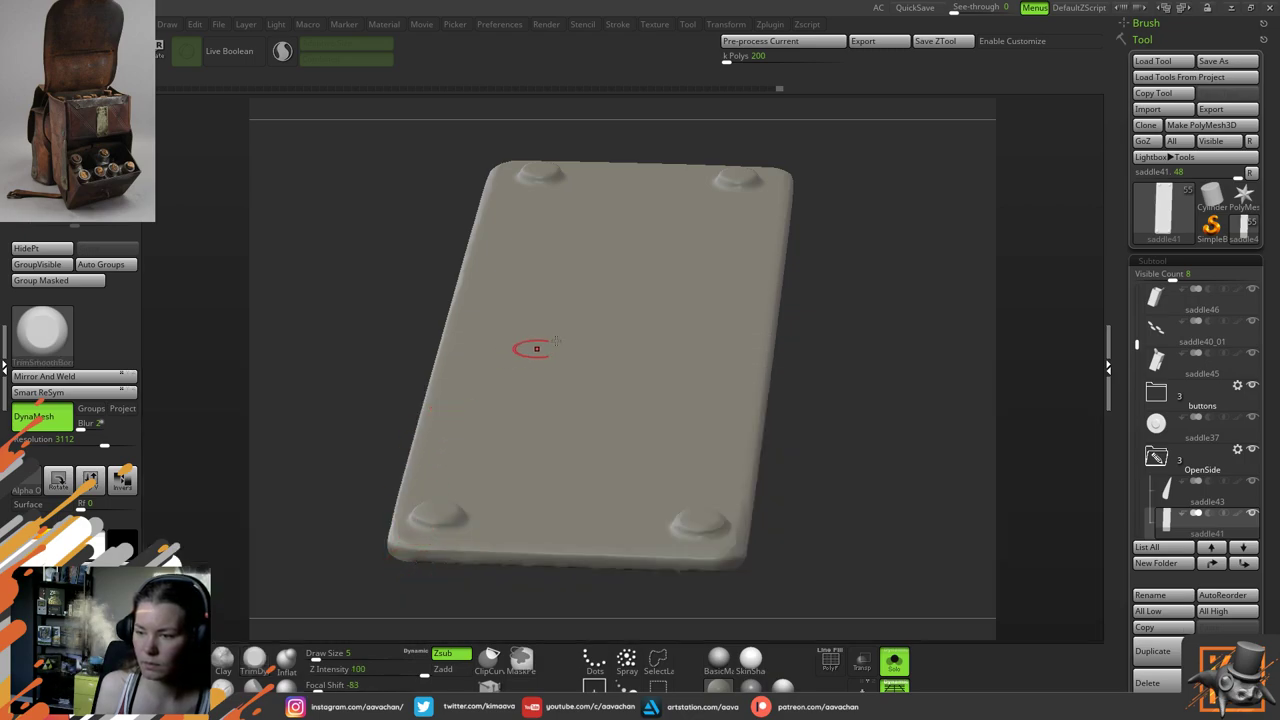
Flatten the plate's rivet heads with TrimSmoothBorder, undoing the last stroke on the upper-right rivet
mouse_move(898, 359)
left_mouse_down()
mouse_move(895, 417)
mouse_move(852, 430)
left_mouse_up()
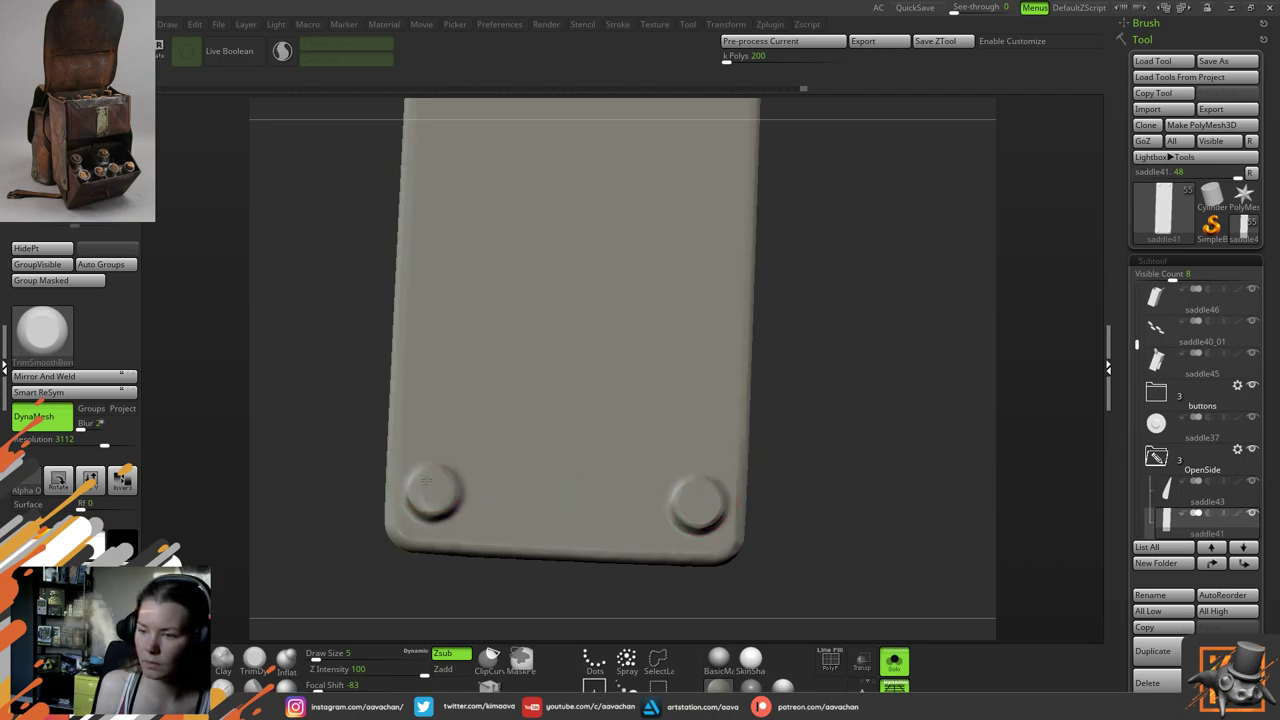
mouse_move(844, 322)
right_mouse_down()
mouse_move(819, 429)
mouse_move(794, 350)
right_mouse_up()
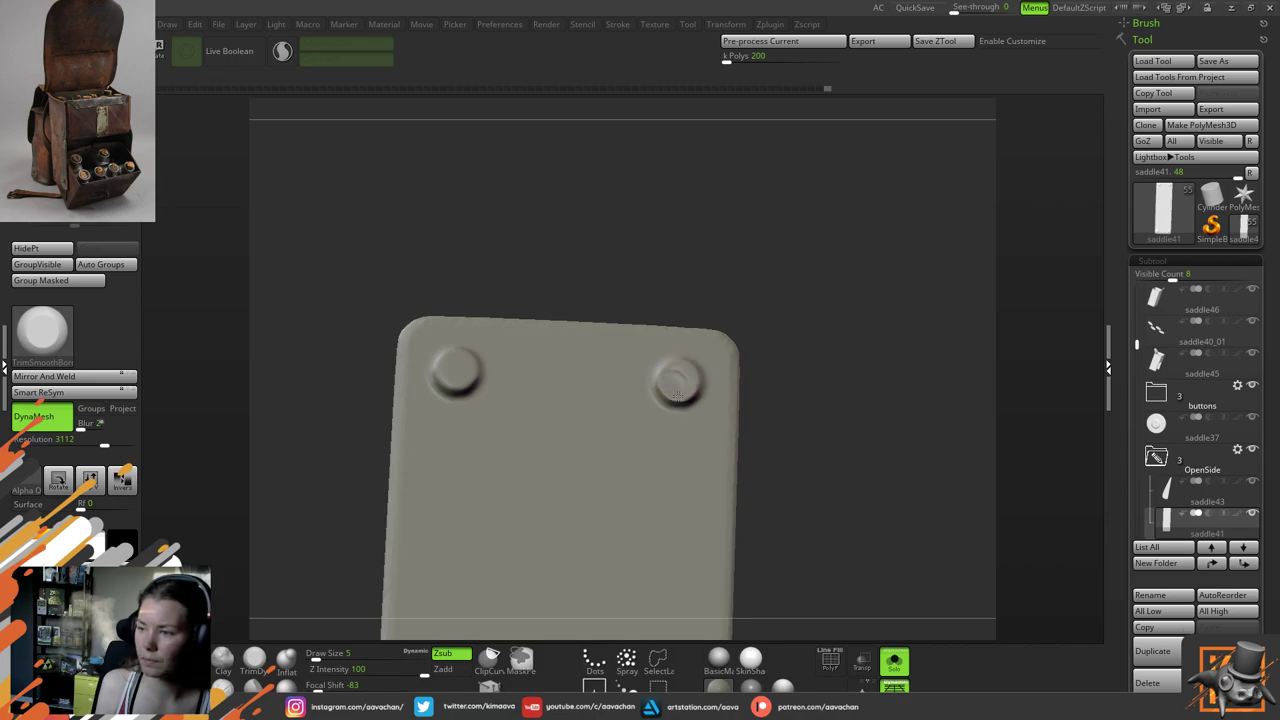
key("ctrl")
key("ctrl+z")
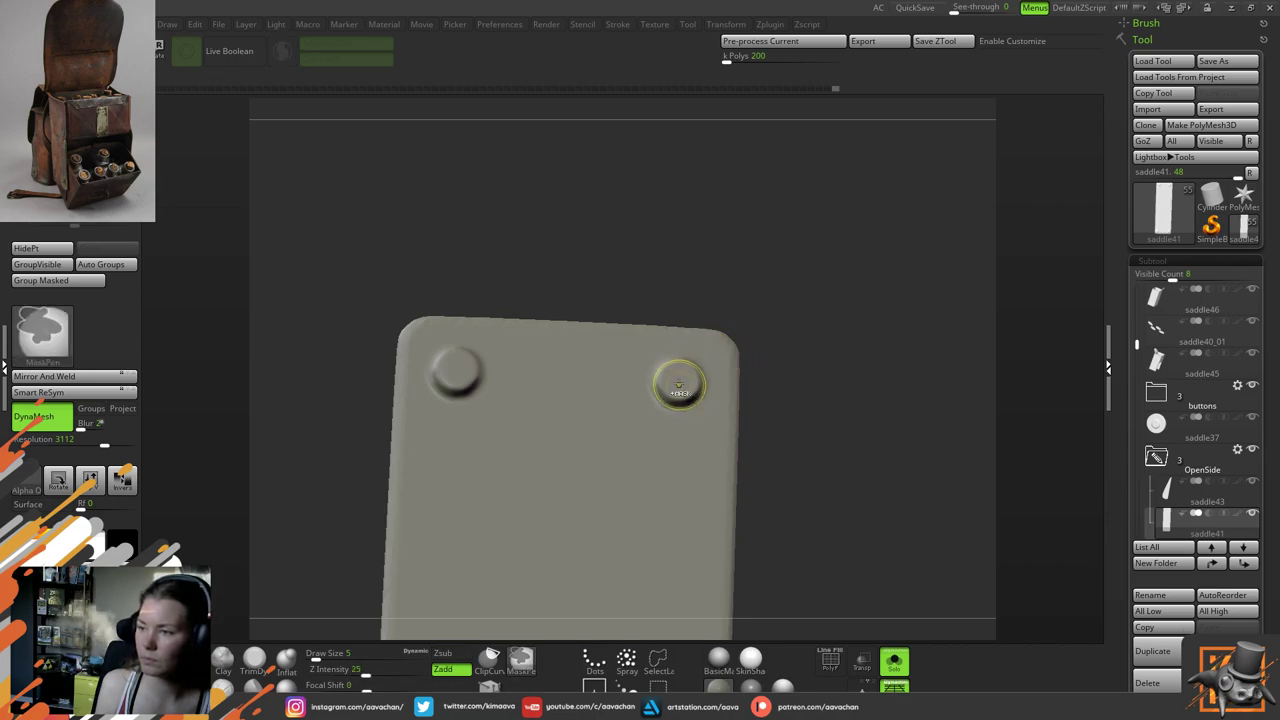
Trim the riveted strap's top edge and upper corners to a worn bevel with the TrimDynamic brush
mouse_move(454, 367)
left_mouse_down()
mouse_move(451, 379)
mouse_move(445, 370)
mouse_move(491, 360)
left_mouse_up()
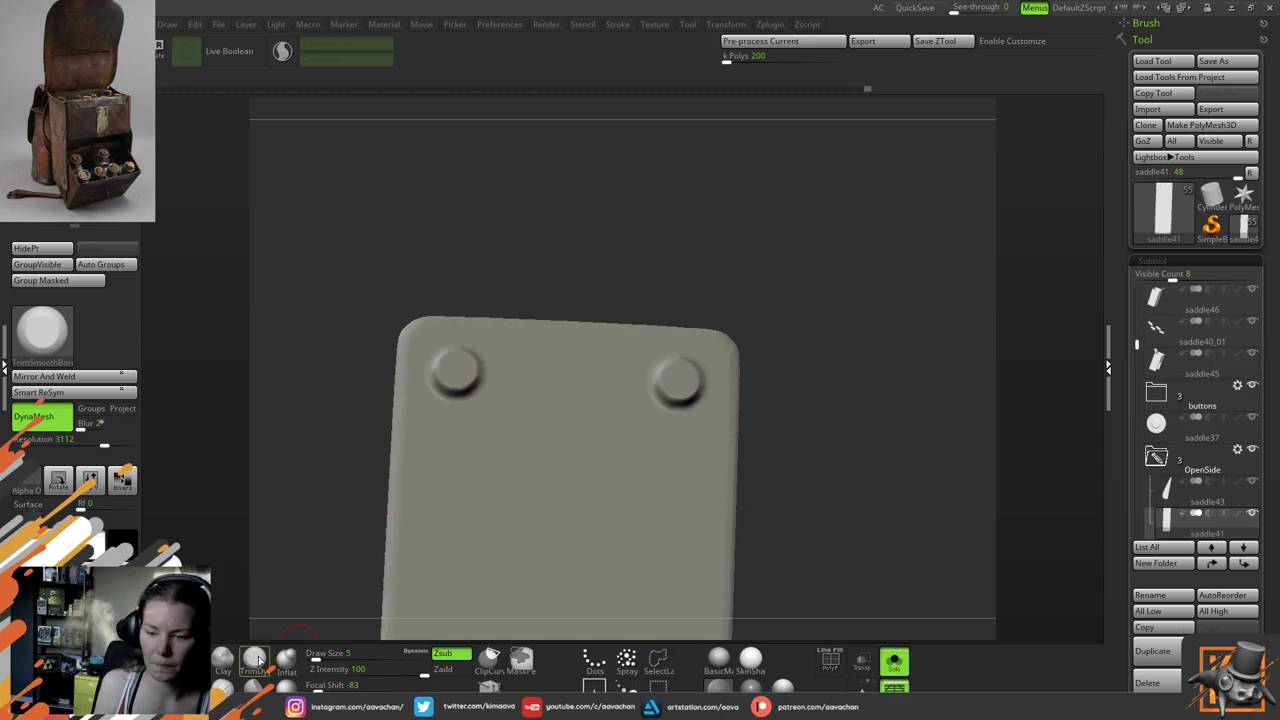
left_click(255, 657)
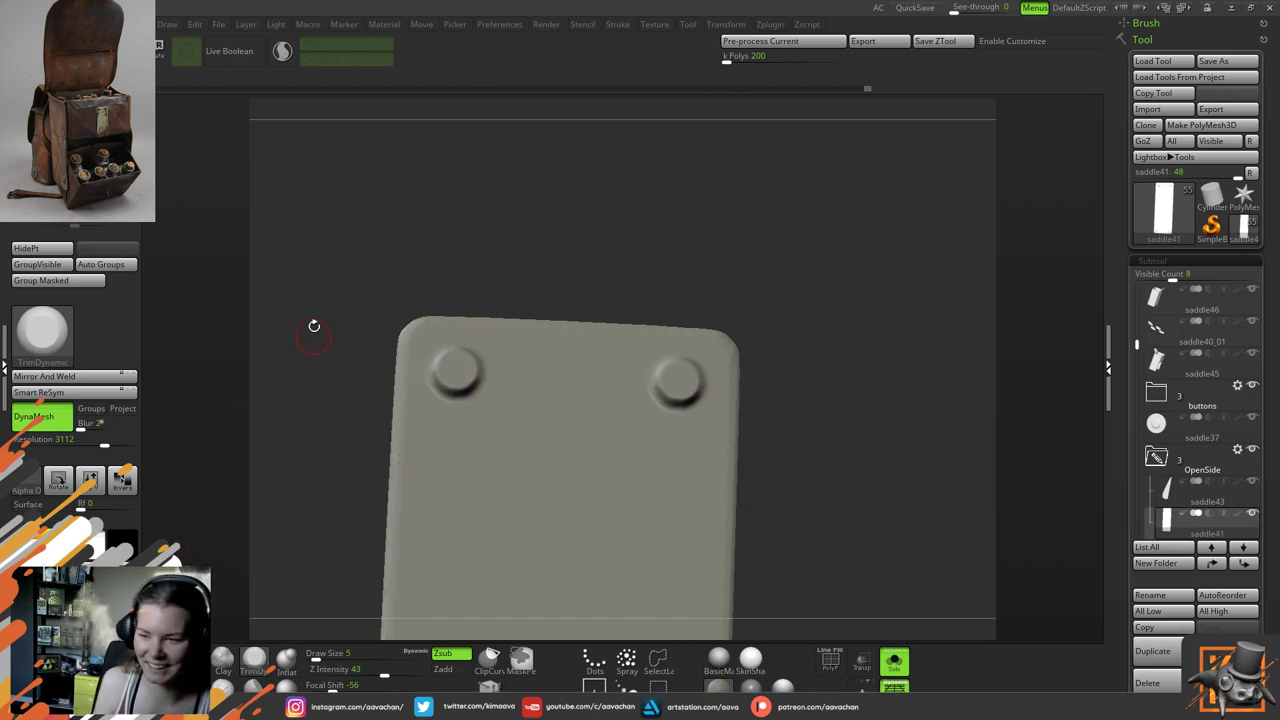
left_click_drag(348, 293, 423, 277)
left_click_drag(513, 230, 520, 274)
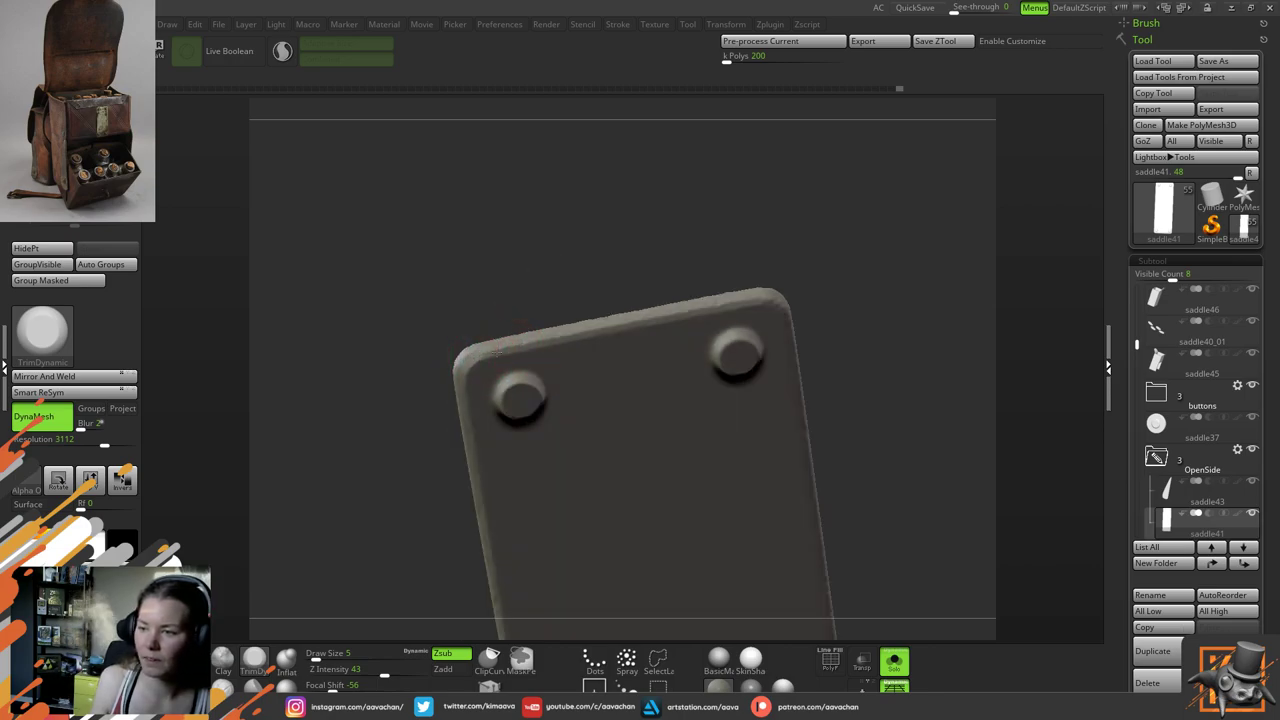
mouse_move(749, 289)
right_mouse_down()
mouse_move(779, 272)
mouse_move(762, 296)
right_mouse_up()
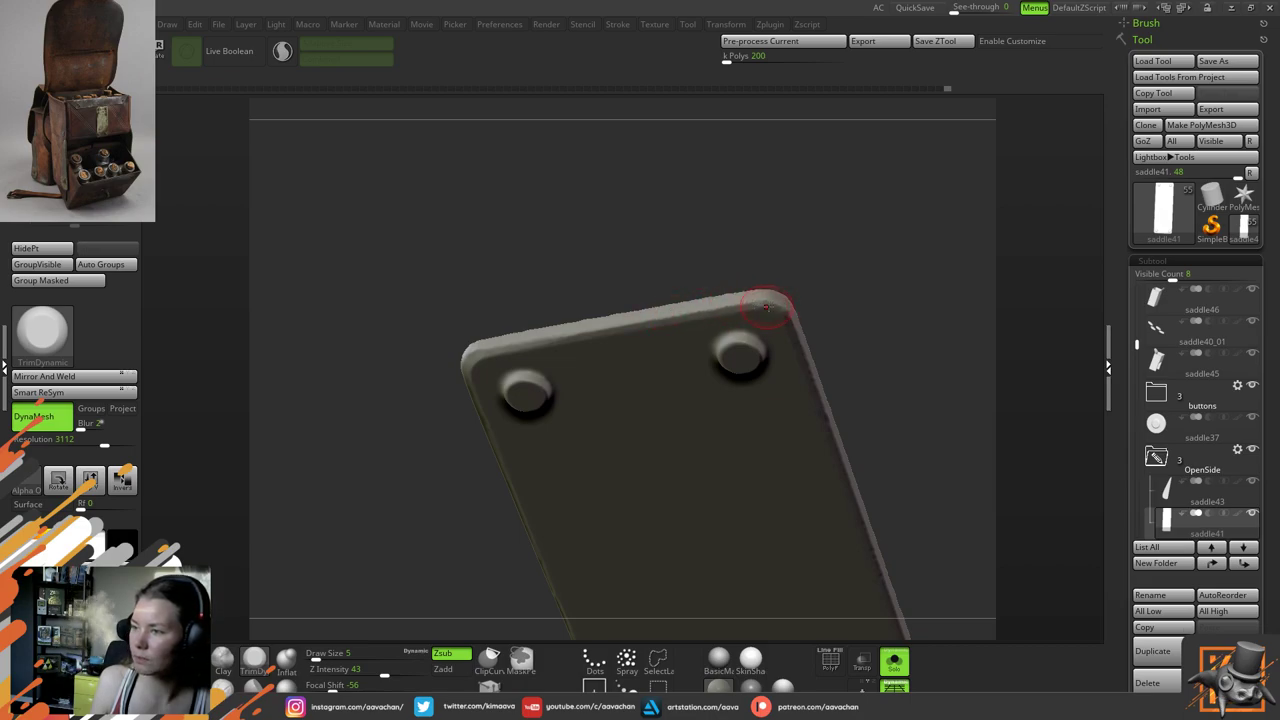
mouse_move(766, 300)
right_mouse_down()
mouse_move(773, 240)
mouse_move(594, 349)
right_mouse_up()
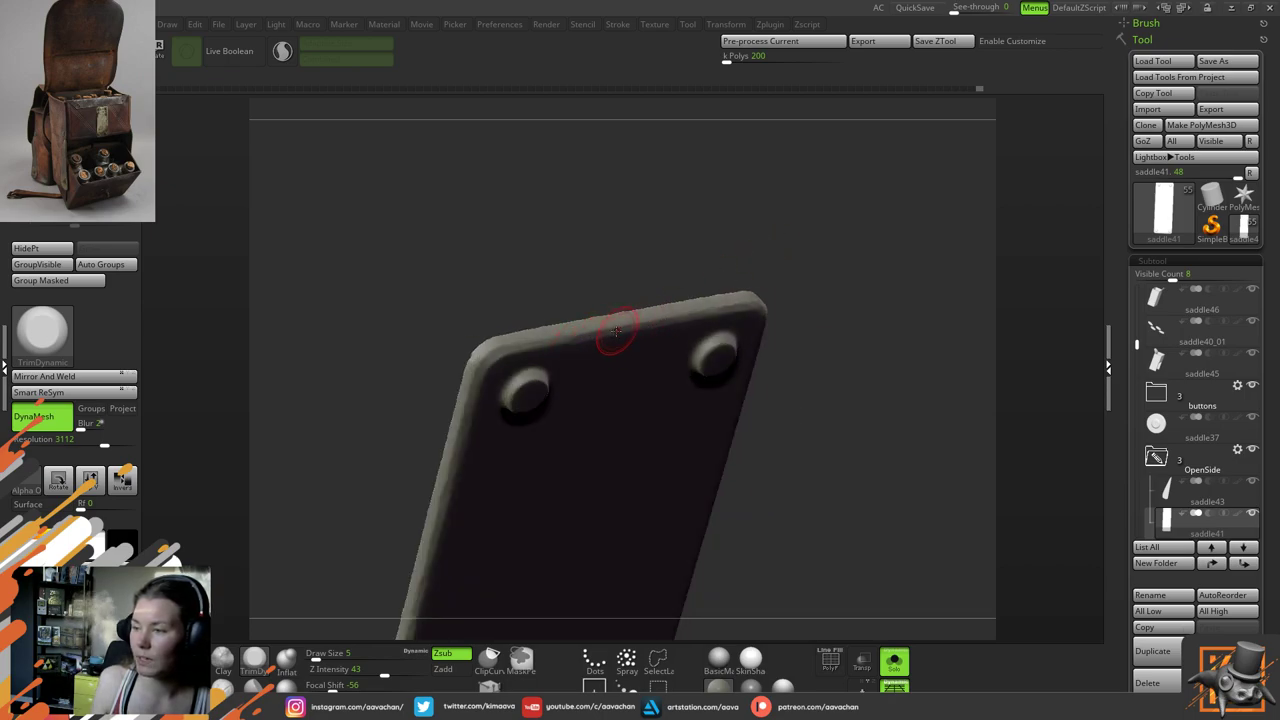
right_click_drag(613, 278, 429, 254)
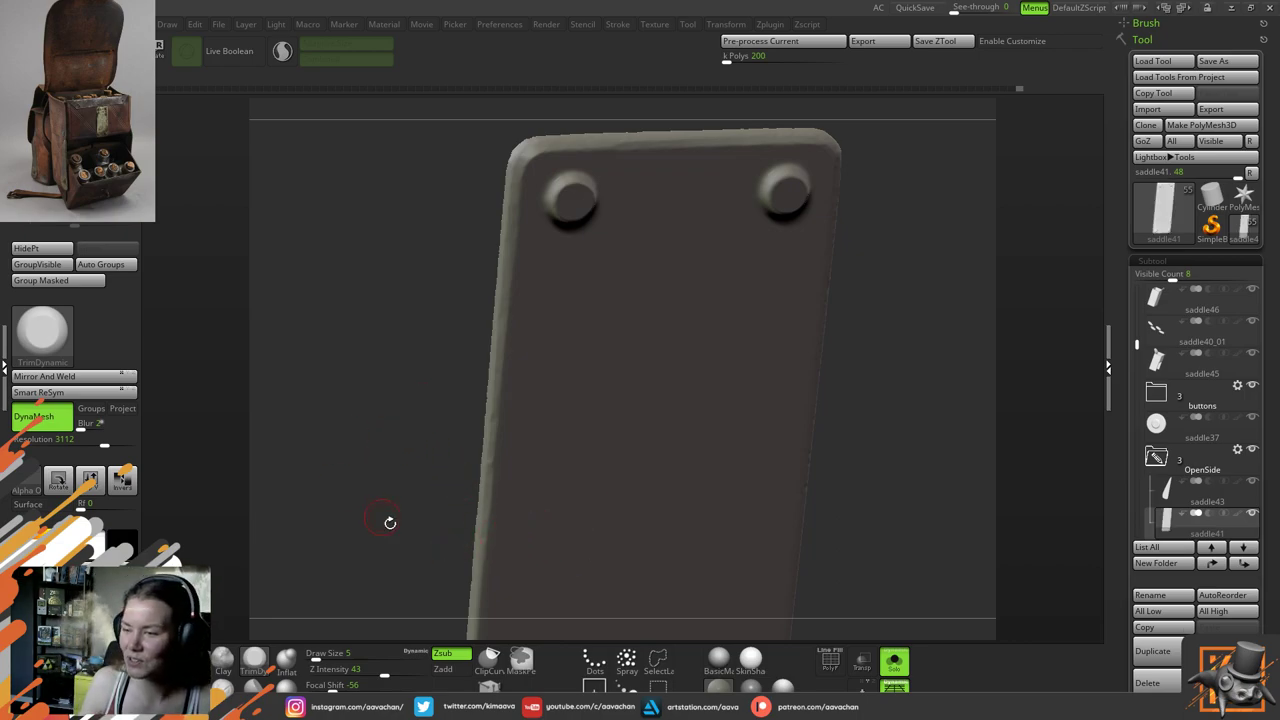
Roughen the strap's left edge with TrimDynamic strokes from the middle down to the lower-left rivet
left_click_drag(431, 554, 415, 384, "alt")
left_click_drag(411, 498, 491, 304)
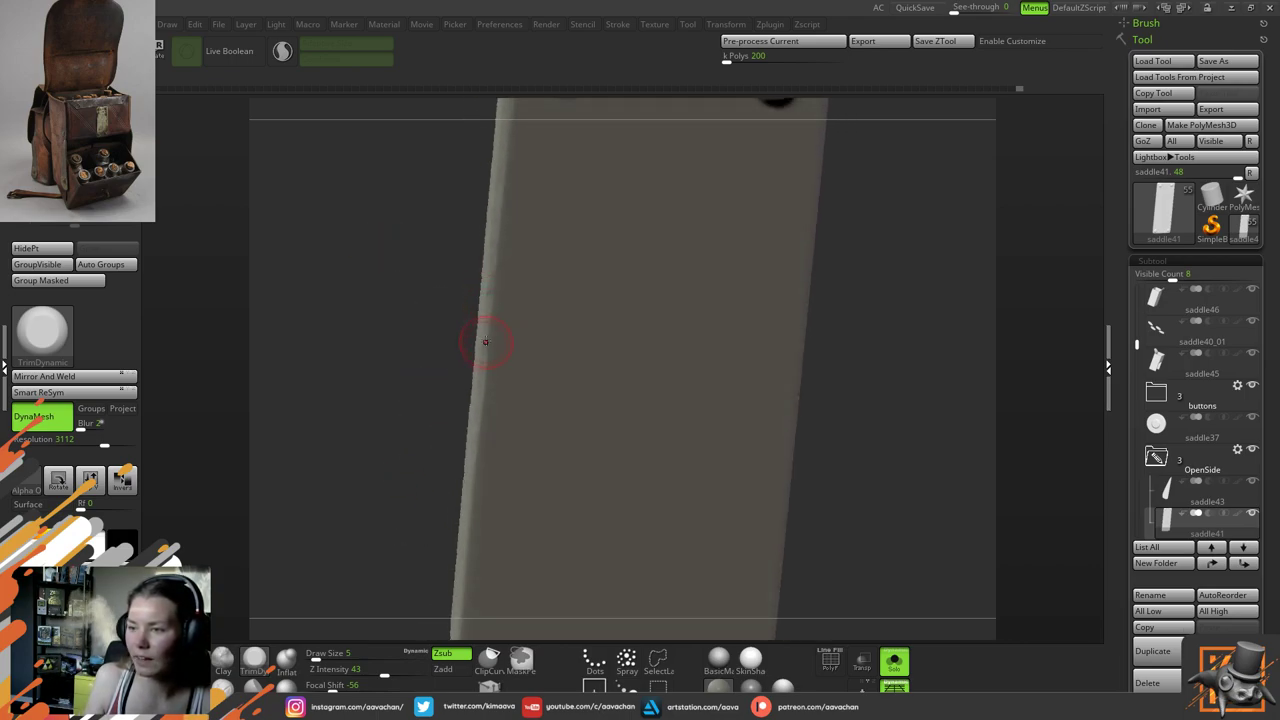
left_click_drag(489, 326, 480, 343)
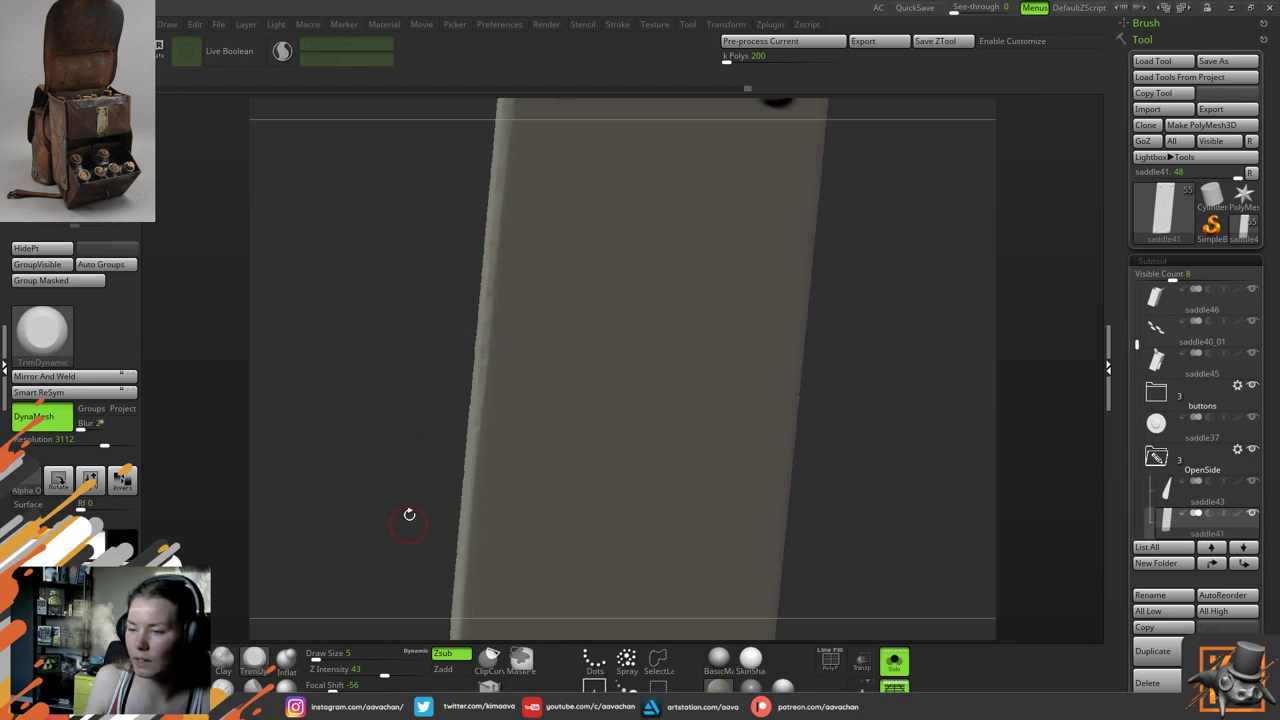
mouse_move(410, 514)
left_mouse_down("alt")
mouse_move(412, 335)
mouse_move(414, 382)
left_mouse_up("alt")
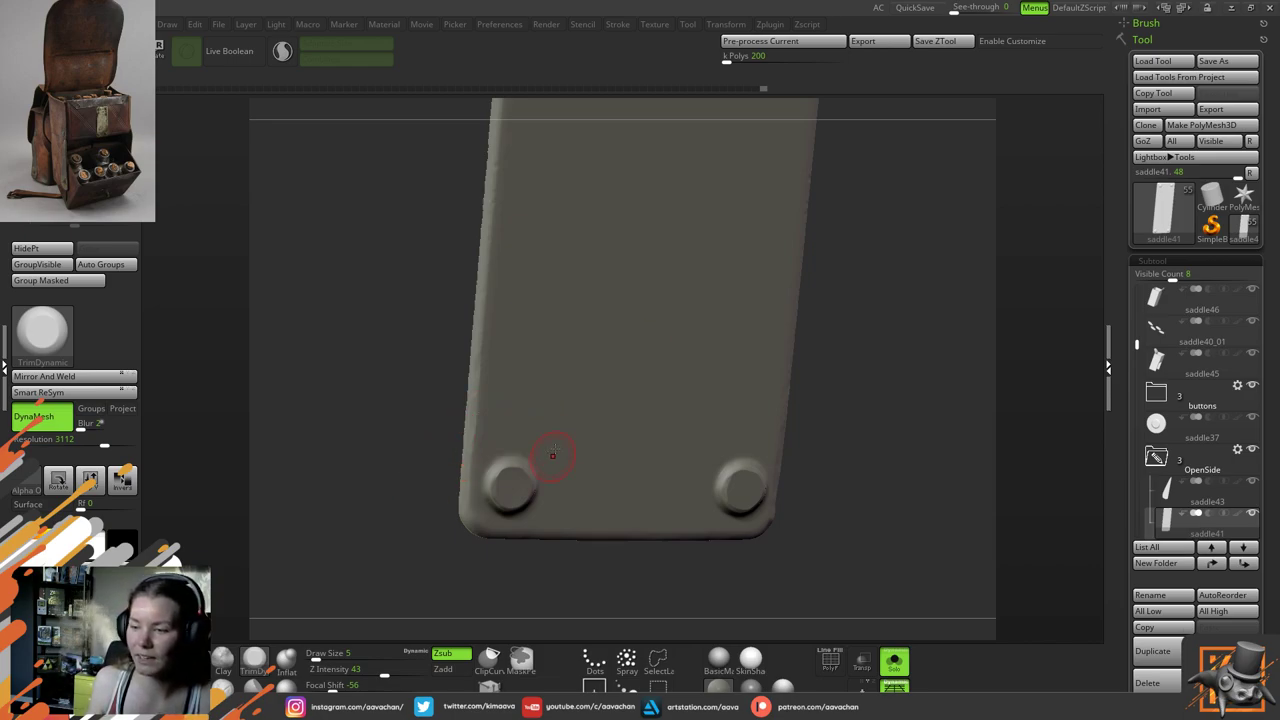
left_click_drag(387, 490, 372, 487)
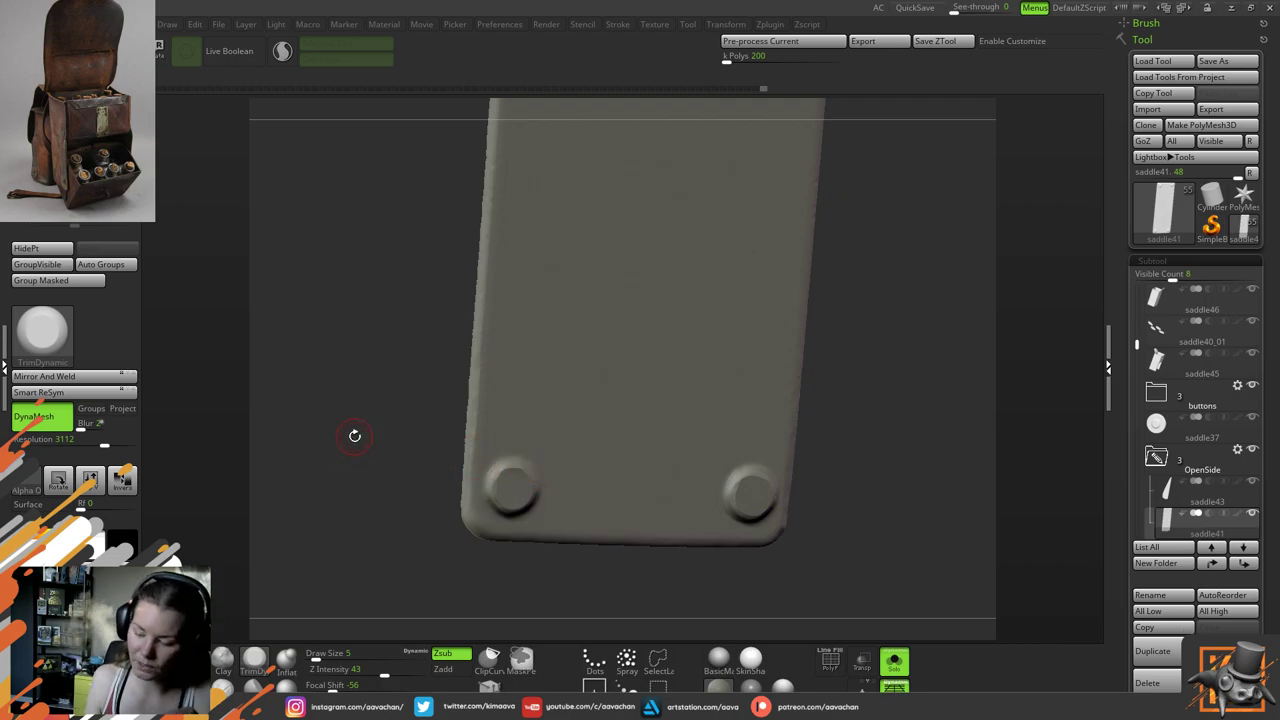
left_click_drag(352, 486, 517, 472, "shift")
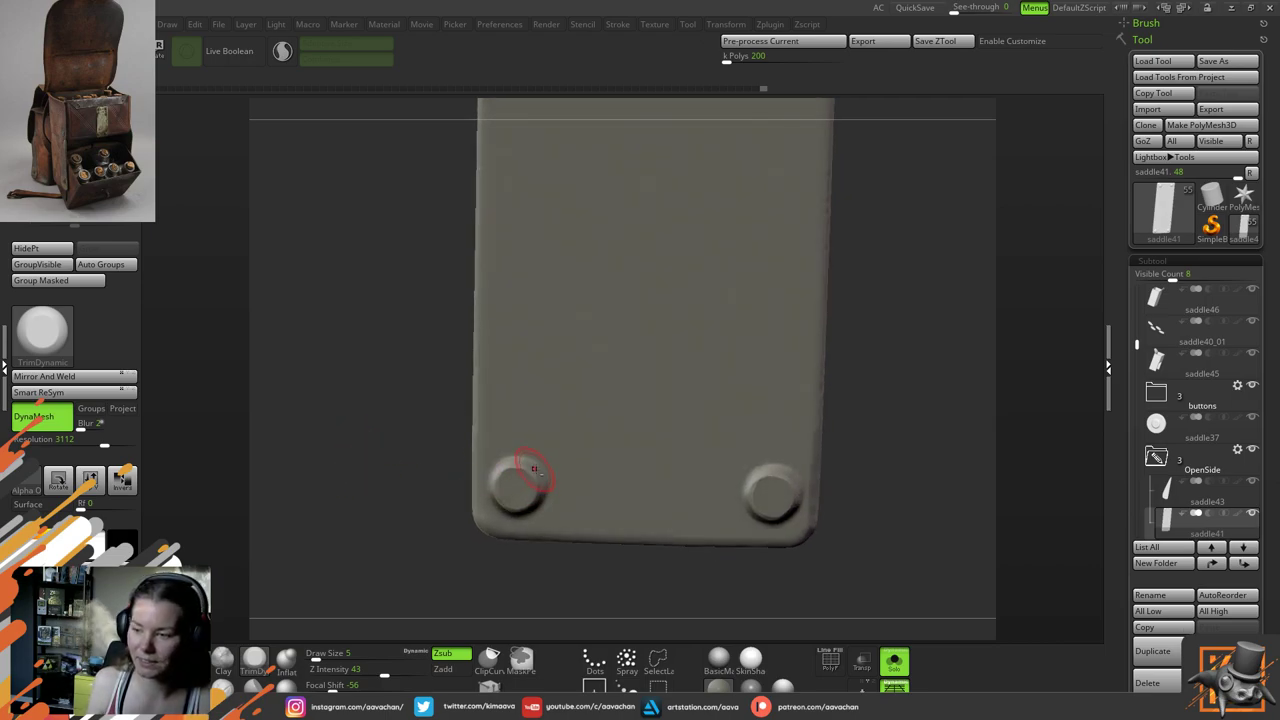
Trim the strap's right edge unevenly with TrimDynamic from the lower rivet up to the top corner
left_click_drag(911, 323, 700, 548, "alt")
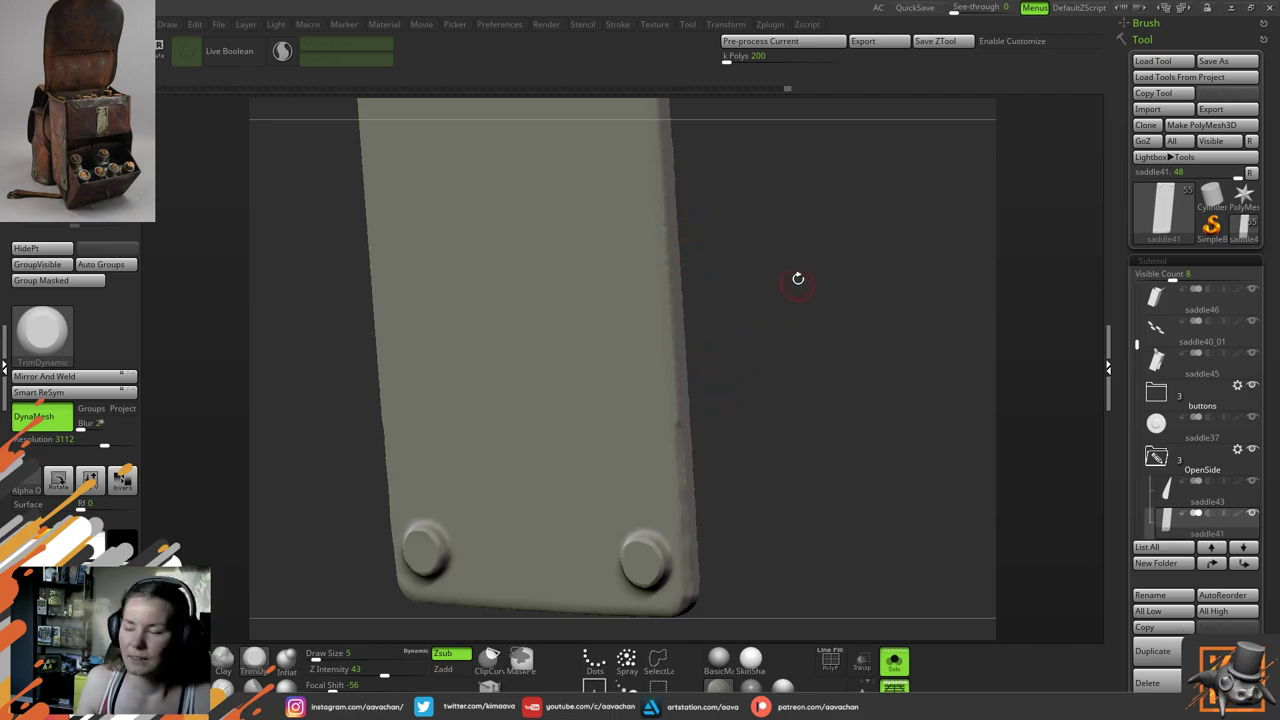
left_click_drag(797, 280, 675, 338)
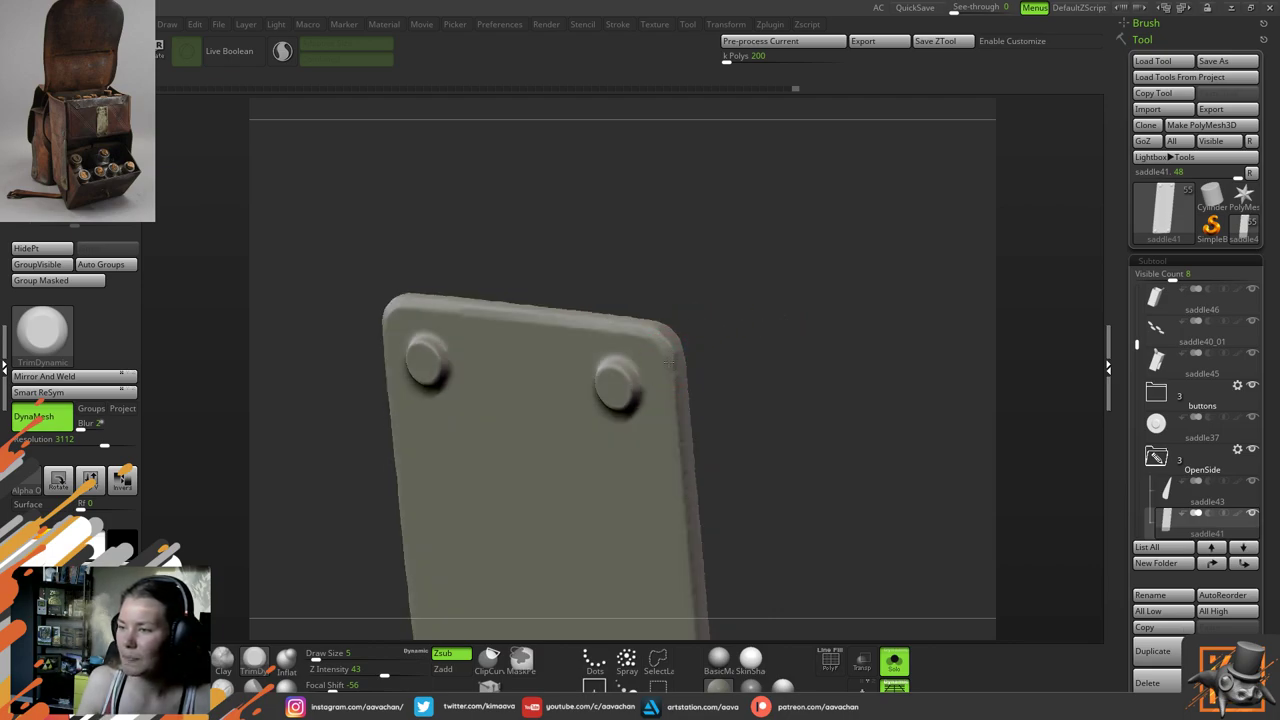
left_click_drag(768, 337, 684, 376)
Polish the strap's right edge along its full length with the hPolish brush
left_click(256, 686)
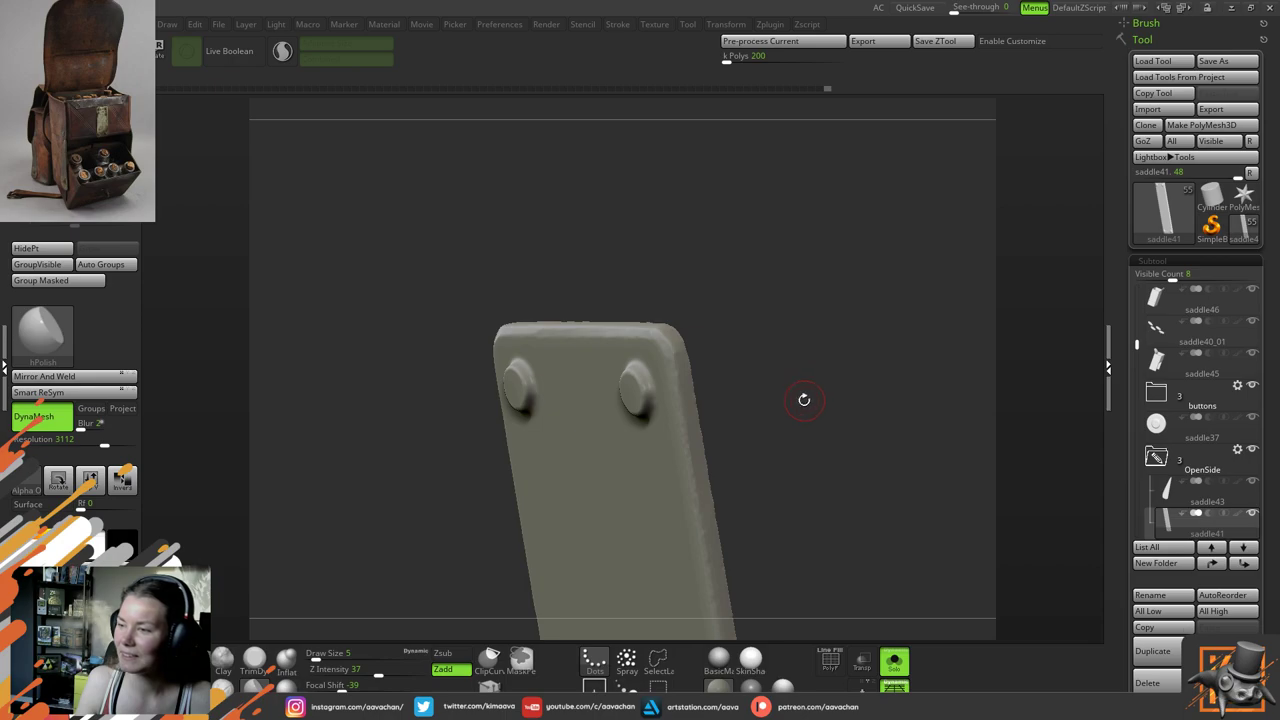
left_click_drag(803, 397, 640, 206)
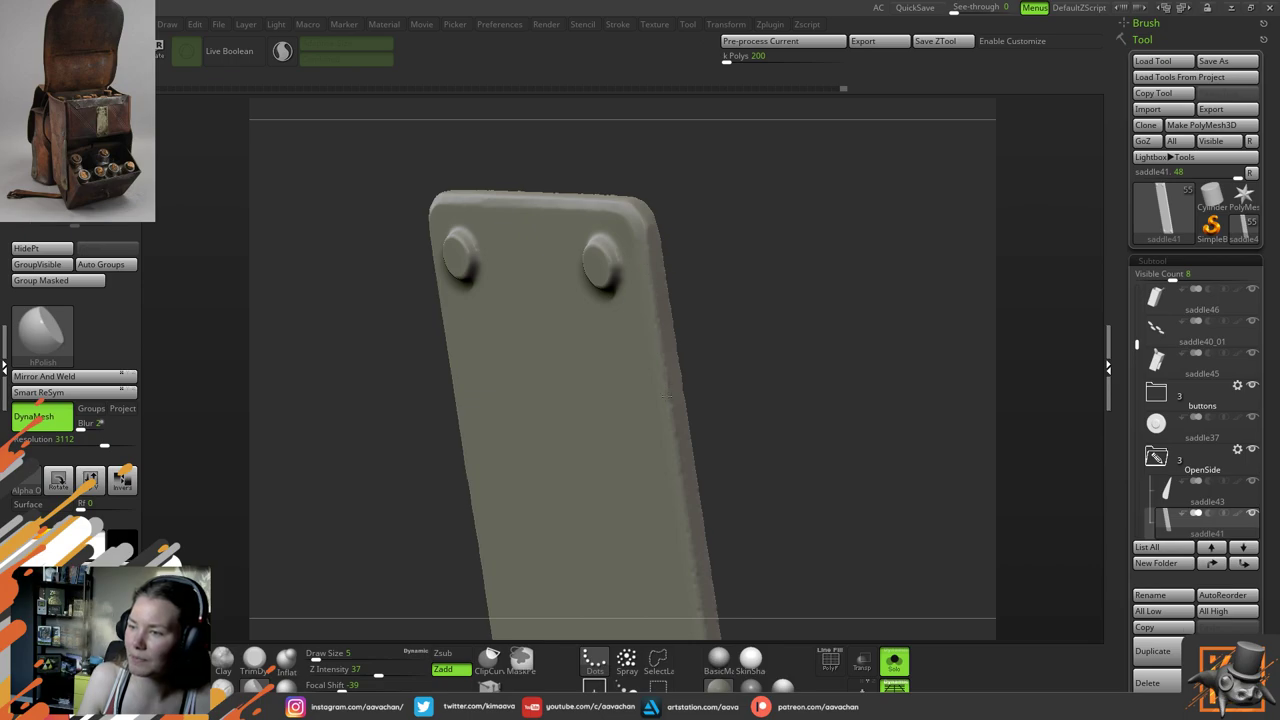
left_click_drag(745, 322, 686, 286)
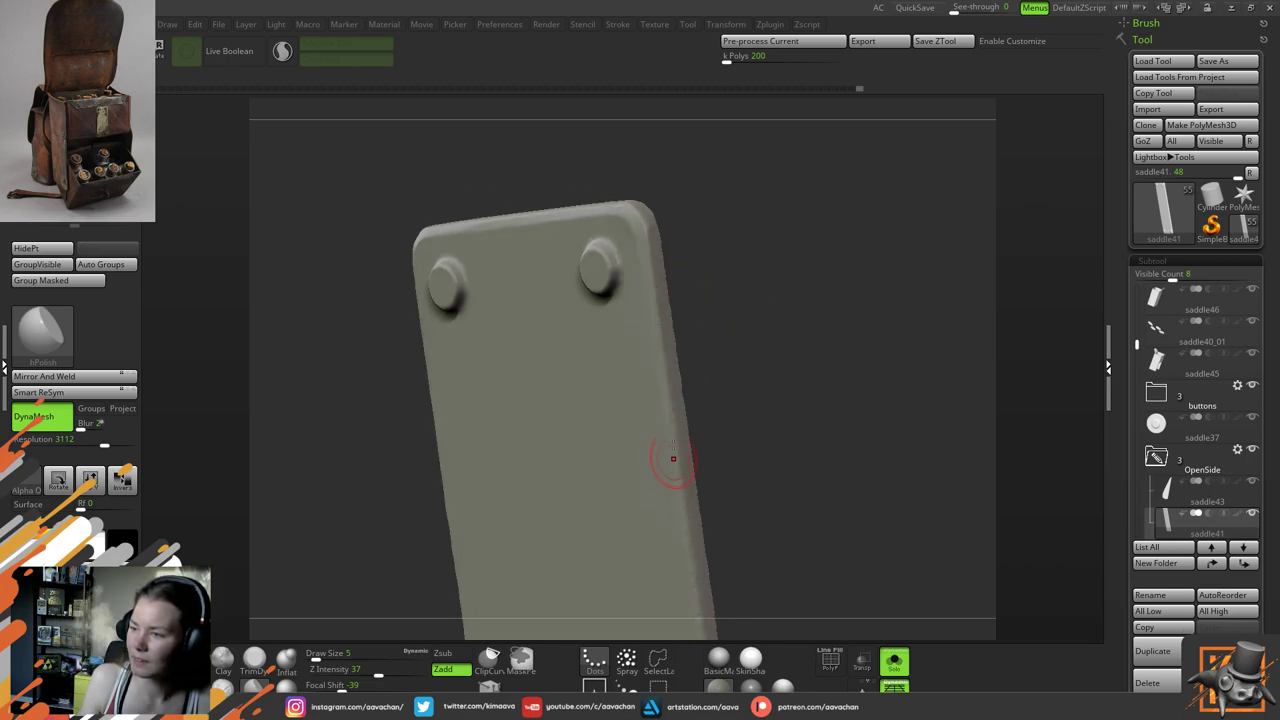
left_click_drag(802, 511, 783, 286, "alt")
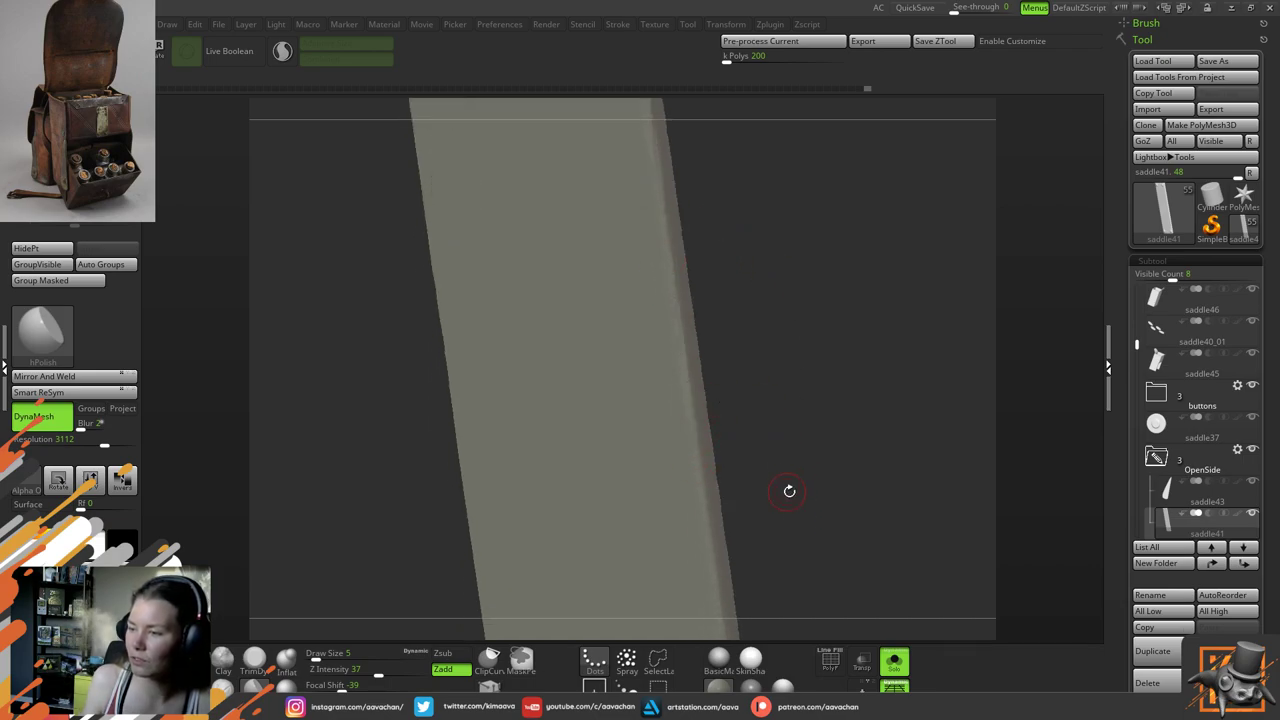
left_click_drag(789, 491, 780, 325, "alt")
left_click_drag(680, 306, 691, 400)
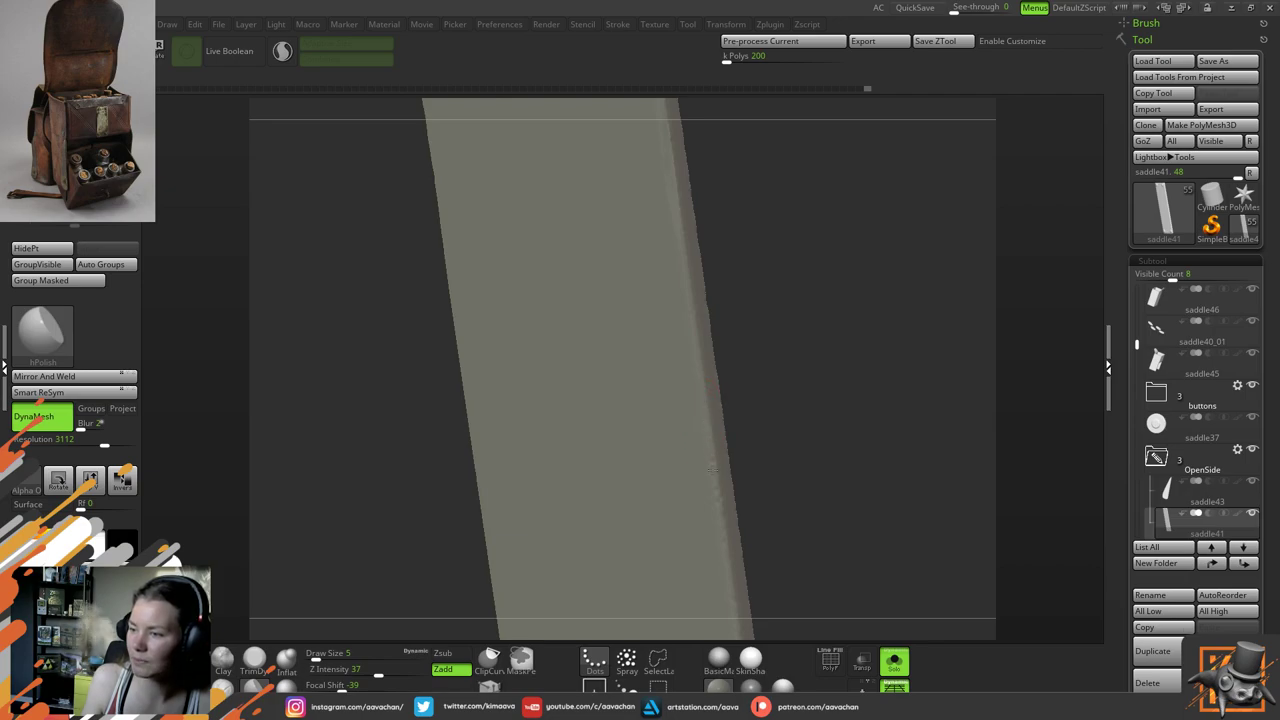
left_click_drag(803, 491, 754, 394, "alt")
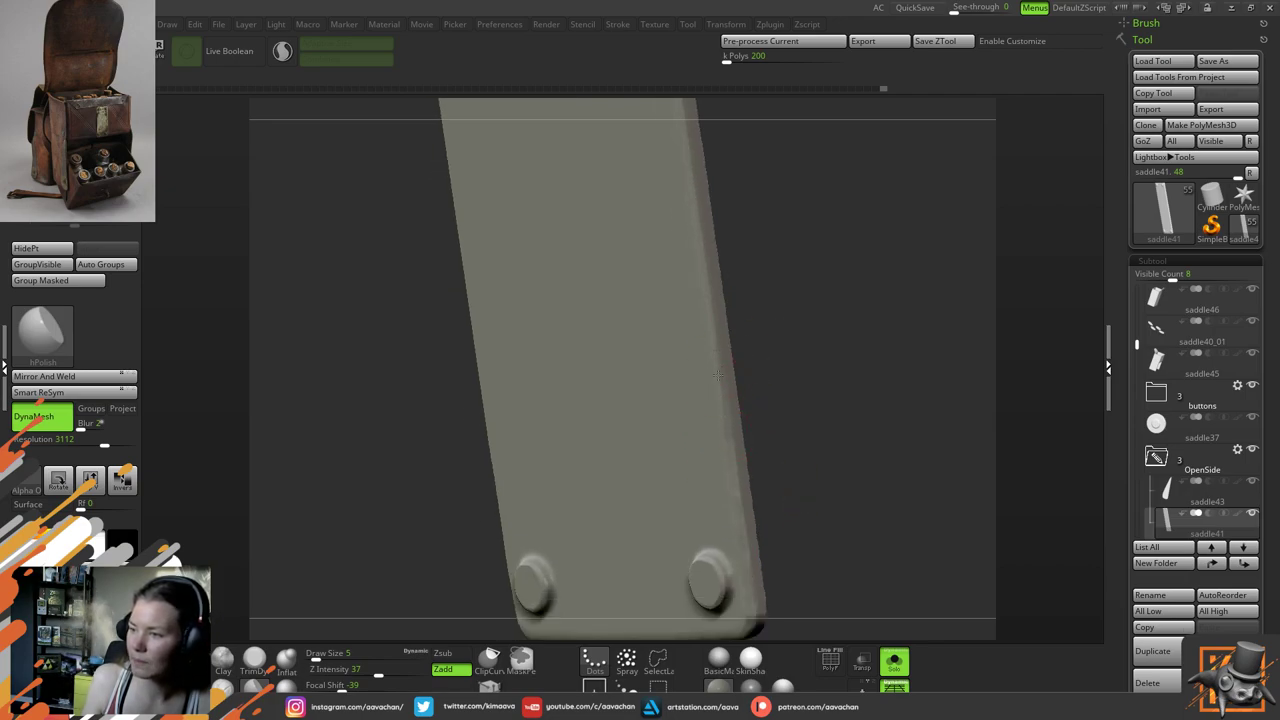
left_click_drag(795, 443, 733, 292)
Flatten the strap's left edge with hPolish strokes along its full length, including the top-left corner
left_click_drag(414, 337, 612, 352)
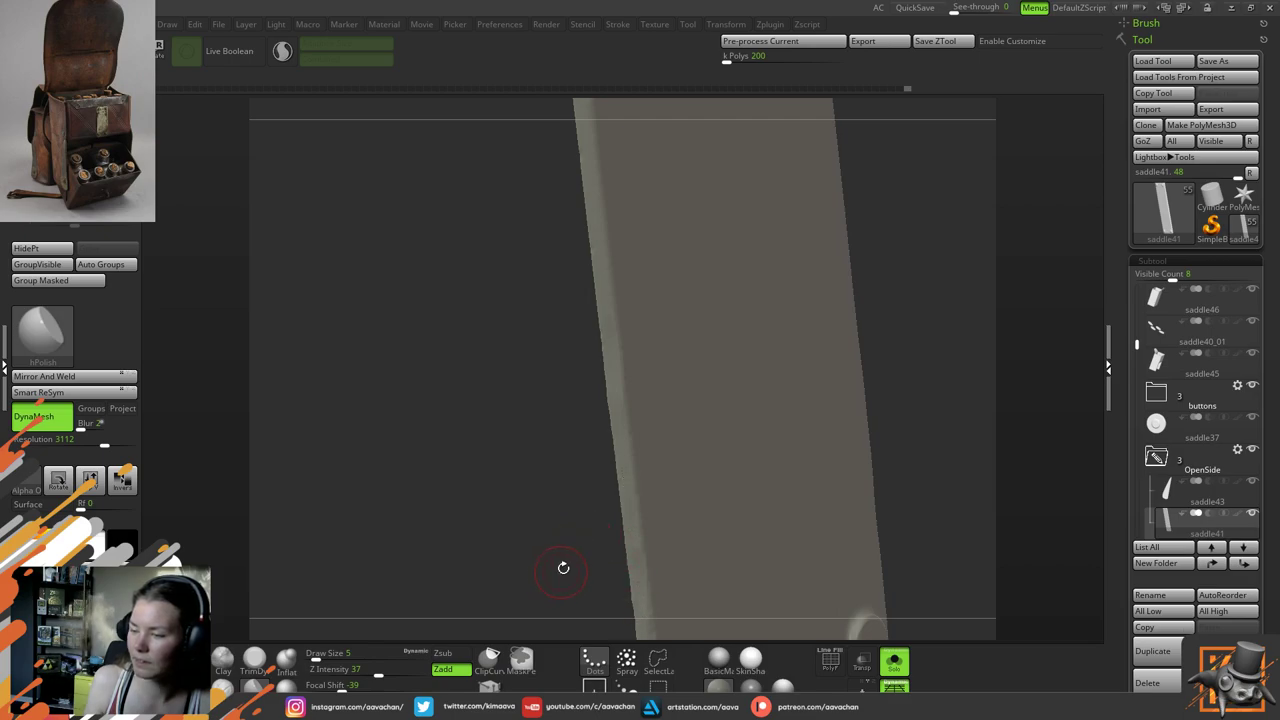
left_click_drag(563, 567, 598, 434)
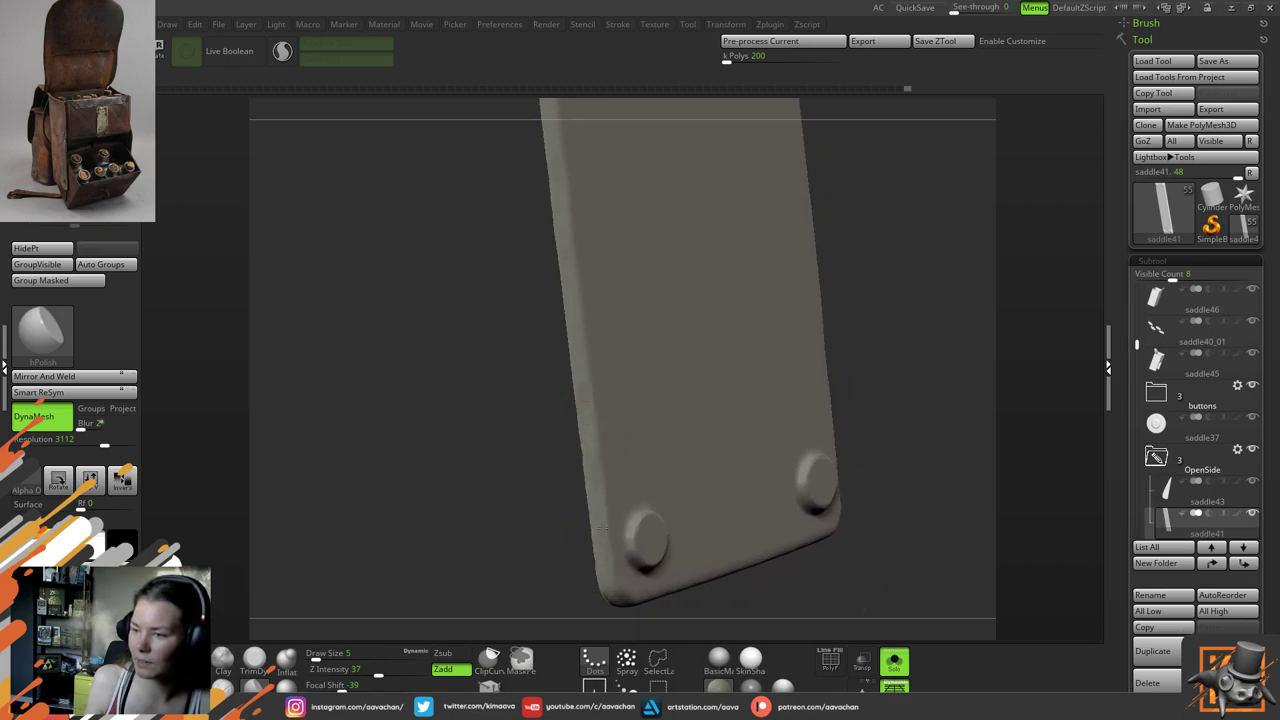
left_click_drag(576, 515, 530, 330)
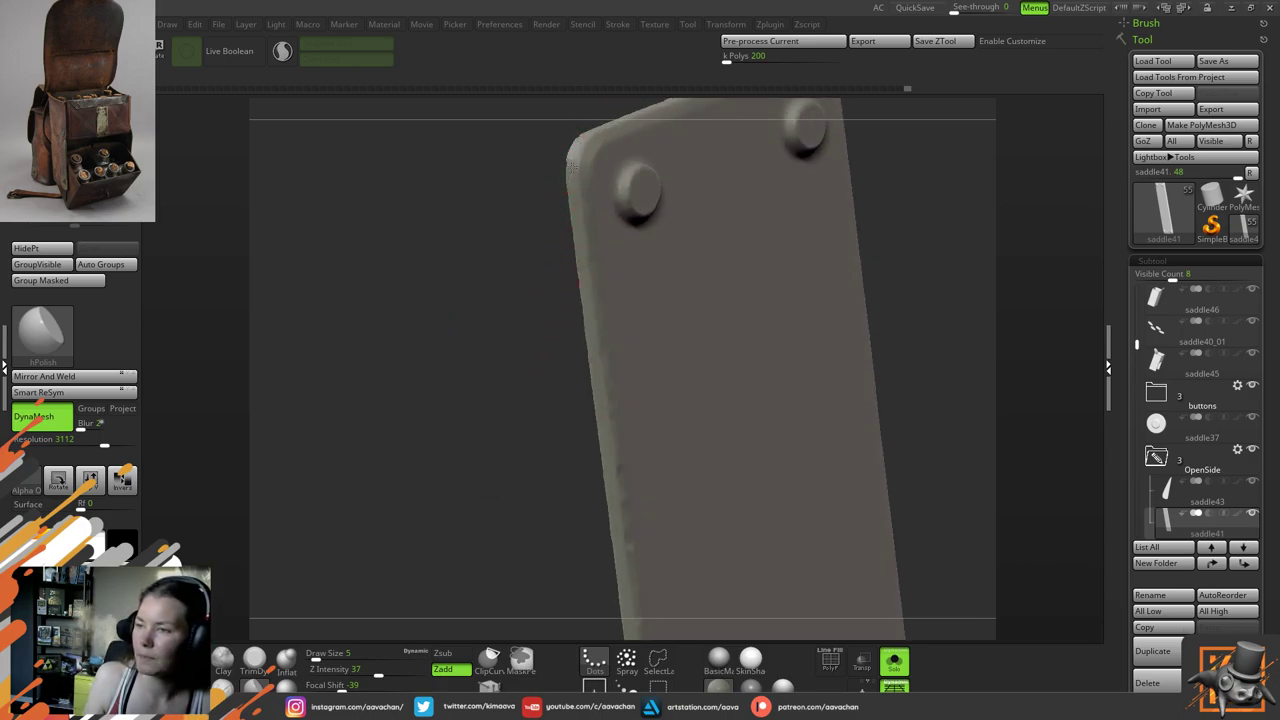
left_click_drag(573, 167, 576, 282)
mouse_move(831, 357)
left_mouse_down("alt")
mouse_move(829, 257)
mouse_move(806, 259)
left_mouse_up("alt")
left_click_drag(806, 259, 824, 369)
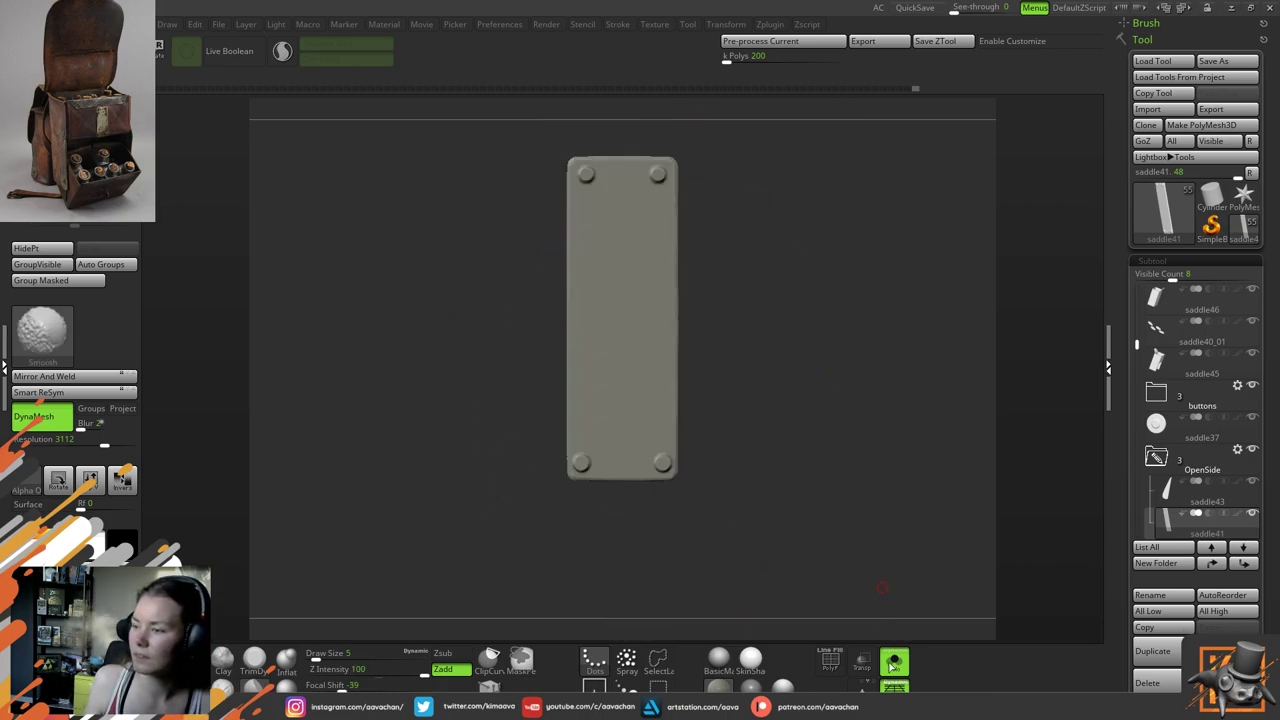
Turn off Solo and nudge the strap slightly in depth and upward so it sits against the bag's front panel
left_click(894, 662)
left_click_drag(1050, 319, 836, 320)
key("w")
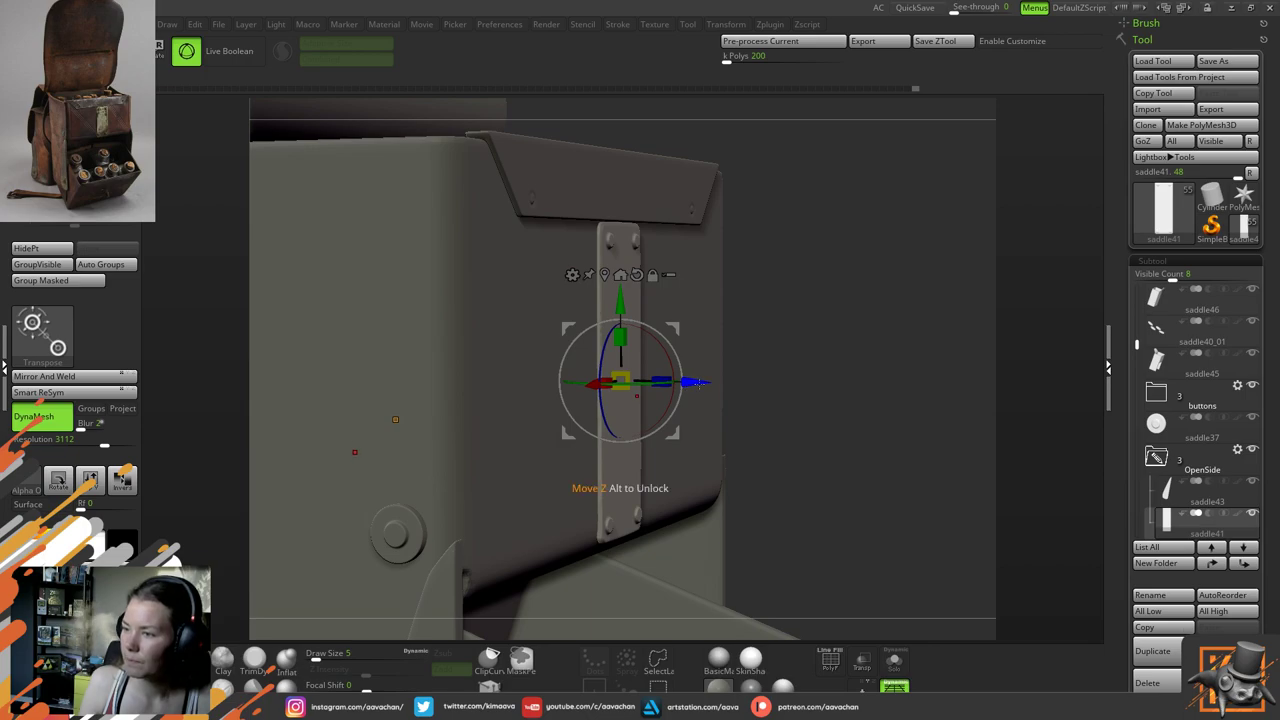
left_click_drag(695, 382, 692, 382)
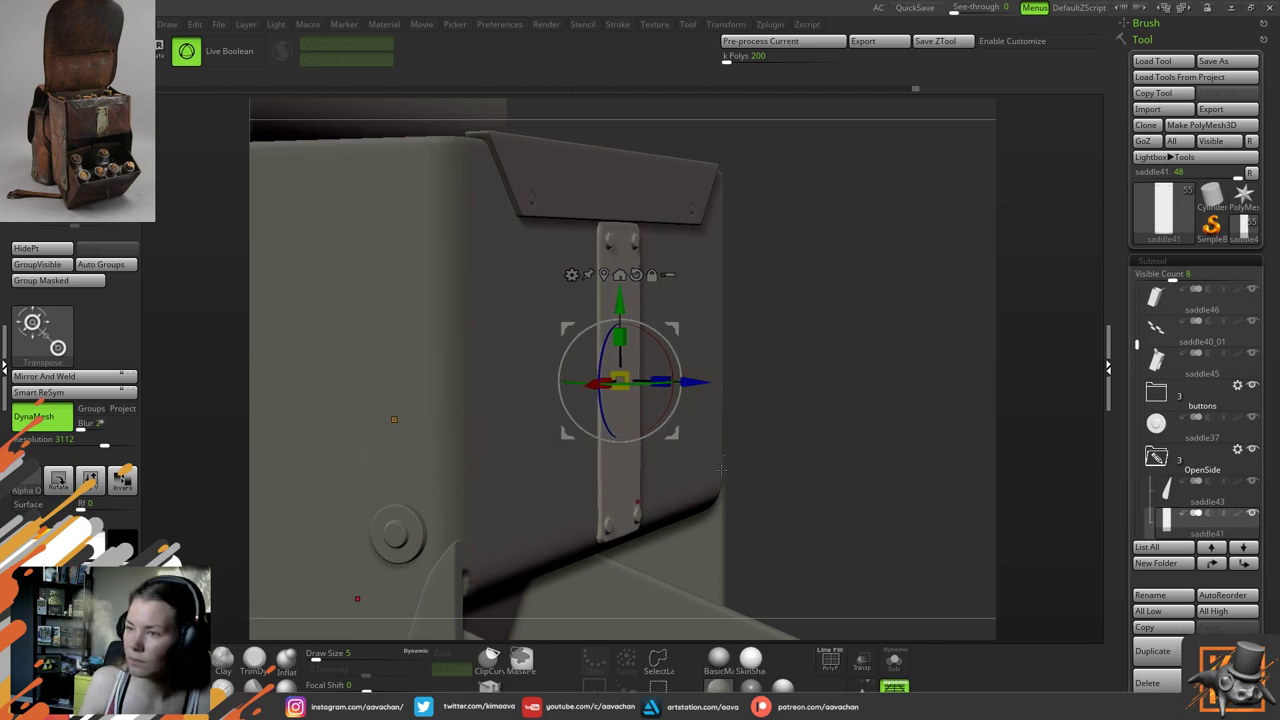
left_click_drag(621, 306, 621, 305)
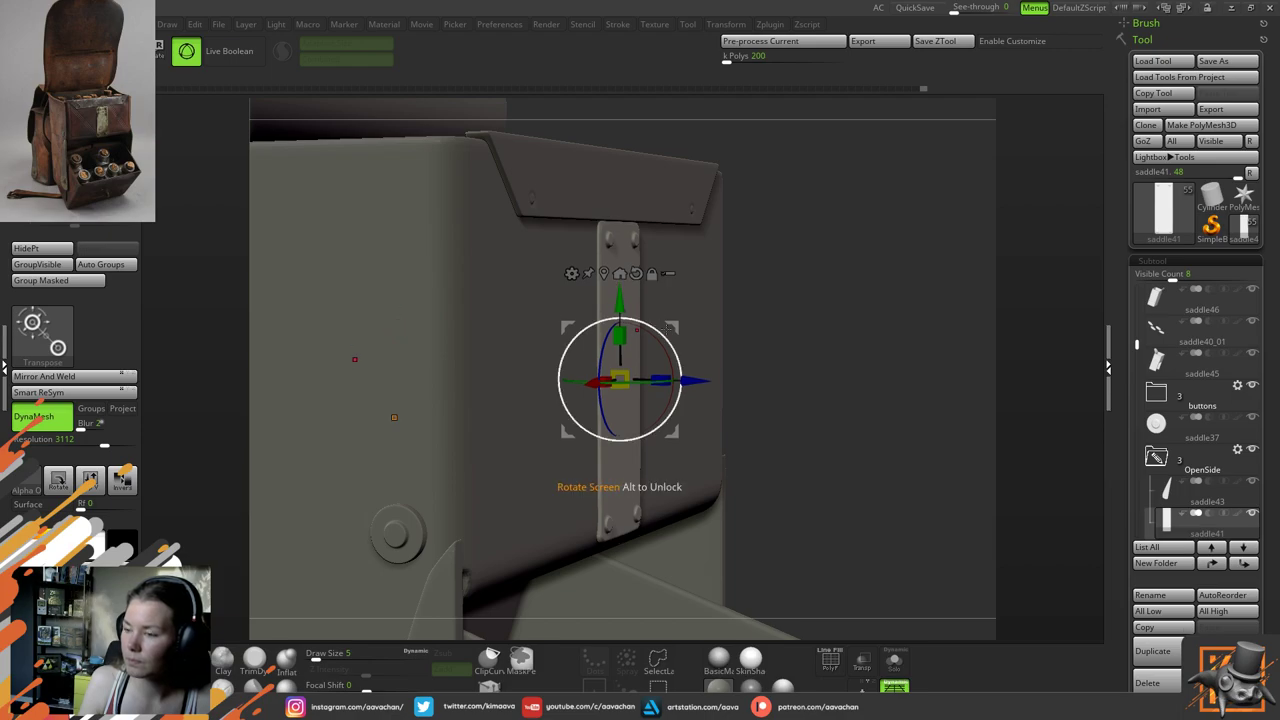
left_click_drag(850, 420, 820, 388)
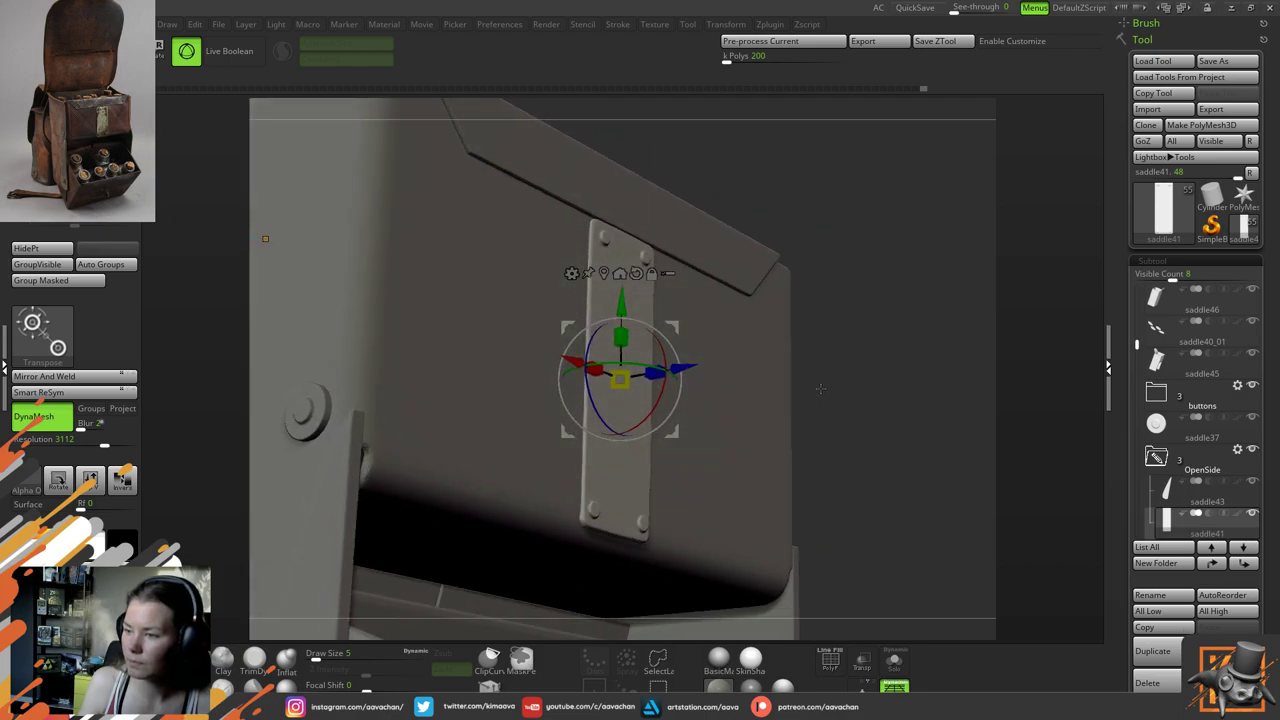
Nudge the strap's lower end with the Move brush at draw size 23
key("q")
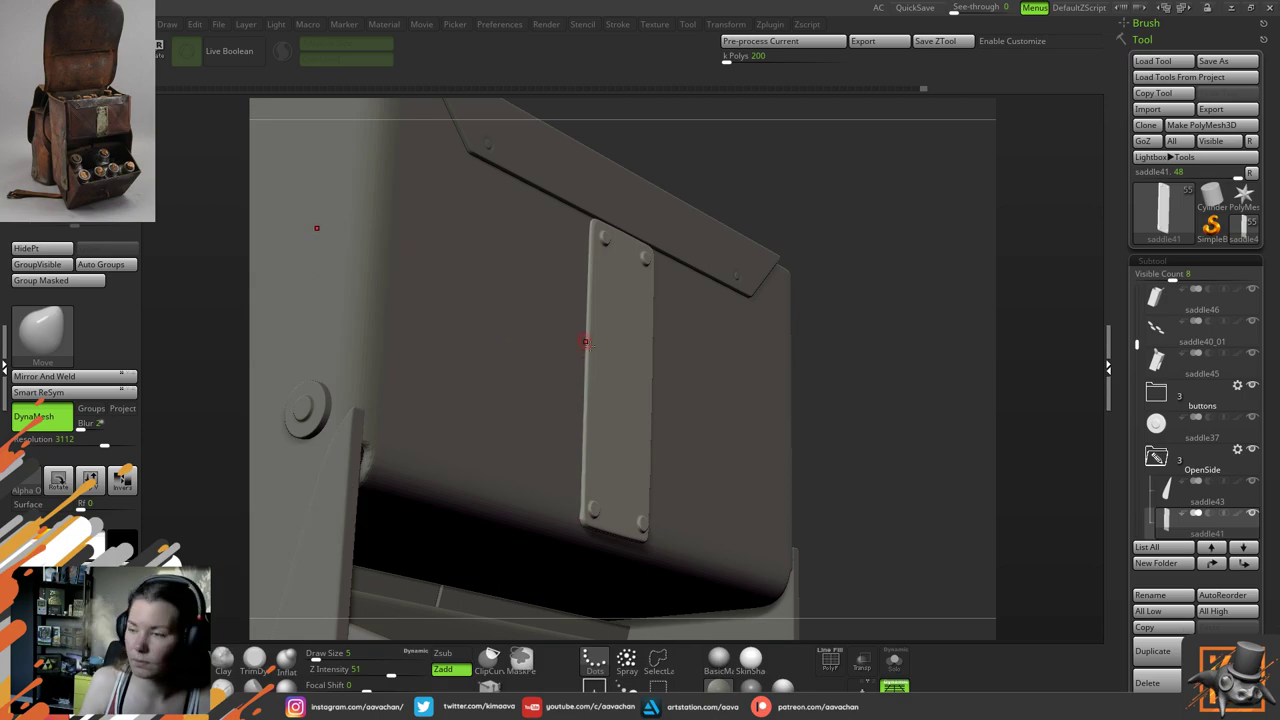
key("space")
left_click_drag(602, 364, 610, 368)
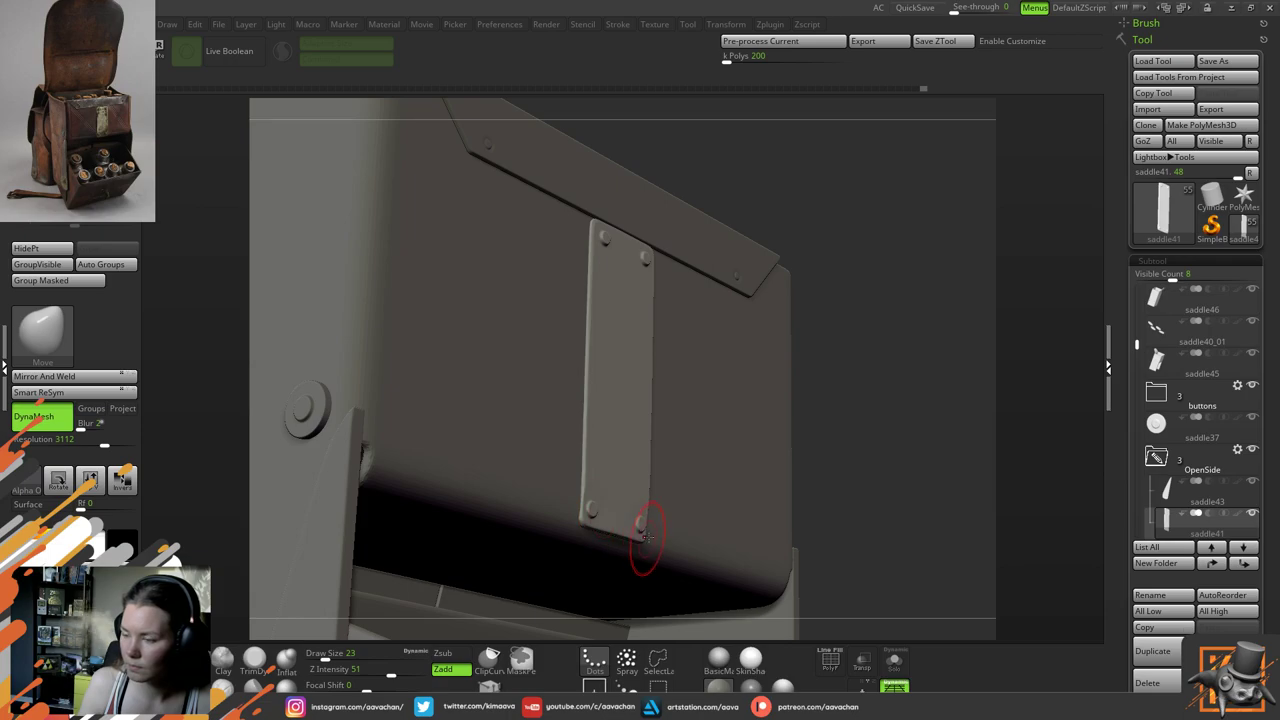
Push the strap's lower end into line with the bag's front surface using the Move brush at draw size 37
mouse_move(851, 466)
left_mouse_down()
mouse_move(772, 484)
mouse_move(566, 466)
mouse_move(541, 447)
left_mouse_up()
key("s")
mouse_move(571, 474)
left_mouse_down("shift")
mouse_move(588, 476)
mouse_move(580, 488)
left_mouse_up("shift")
mouse_move(642, 524)
left_mouse_down()
mouse_move(647, 543)
mouse_move(632, 537)
left_mouse_up()
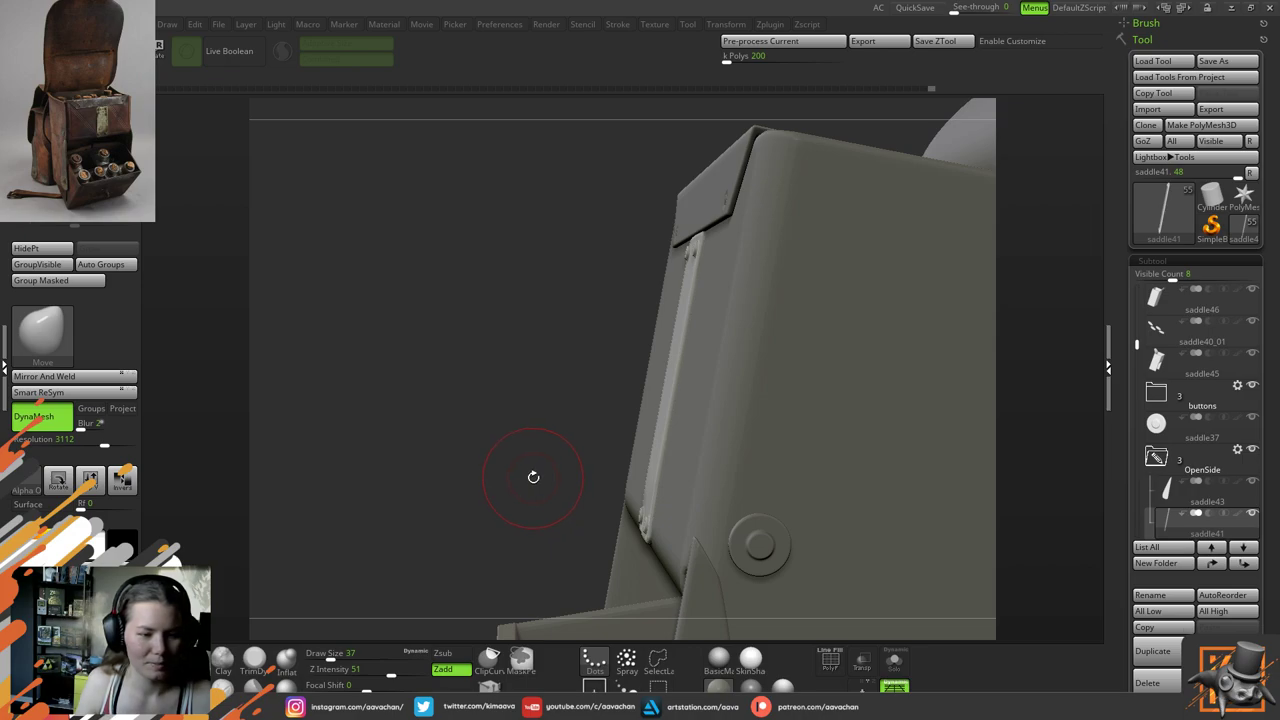
left_click_drag(529, 491, 825, 406)
left_click_drag(886, 349, 782, 389)
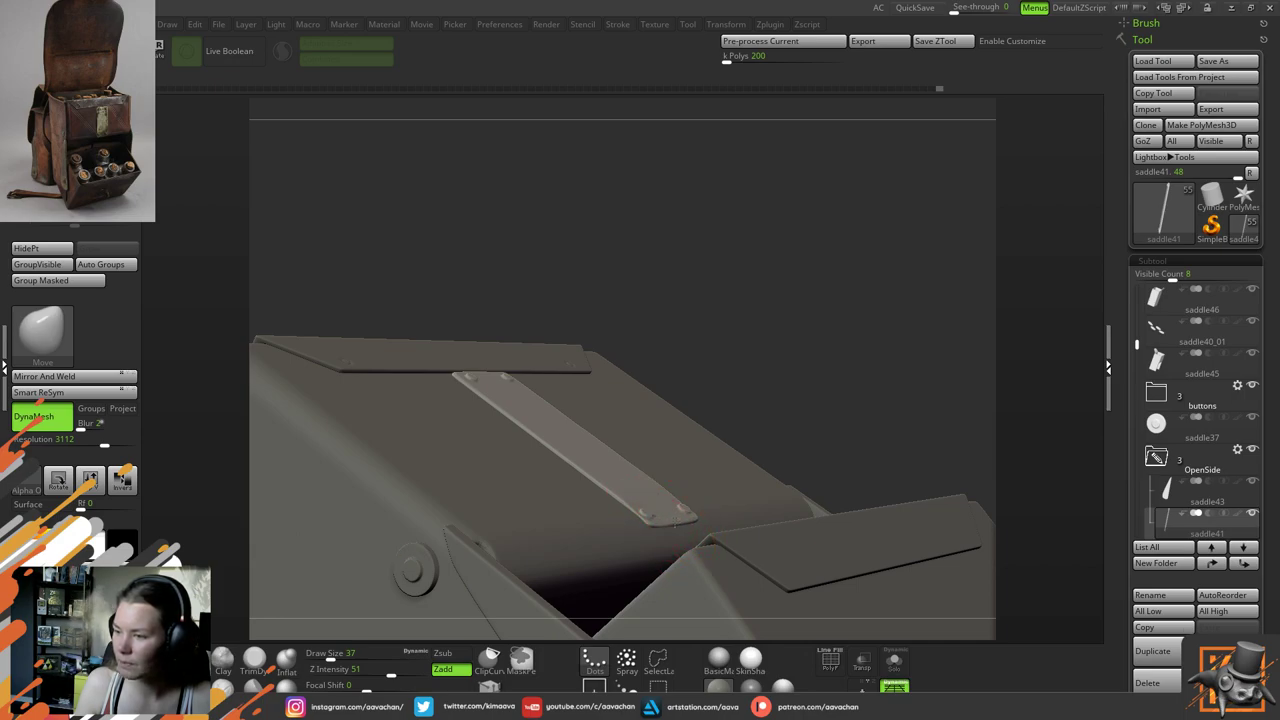
left_click_drag(678, 268, 762, 316)
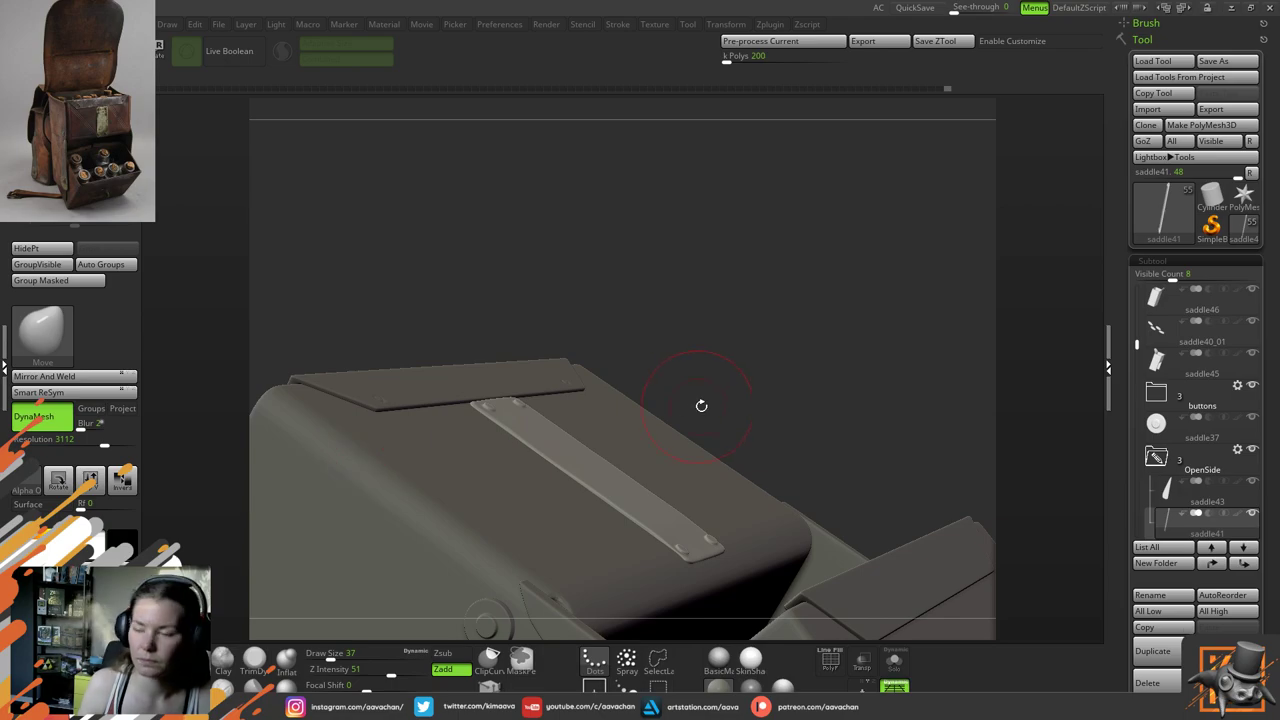
left_click_drag(710, 370, 717, 418)
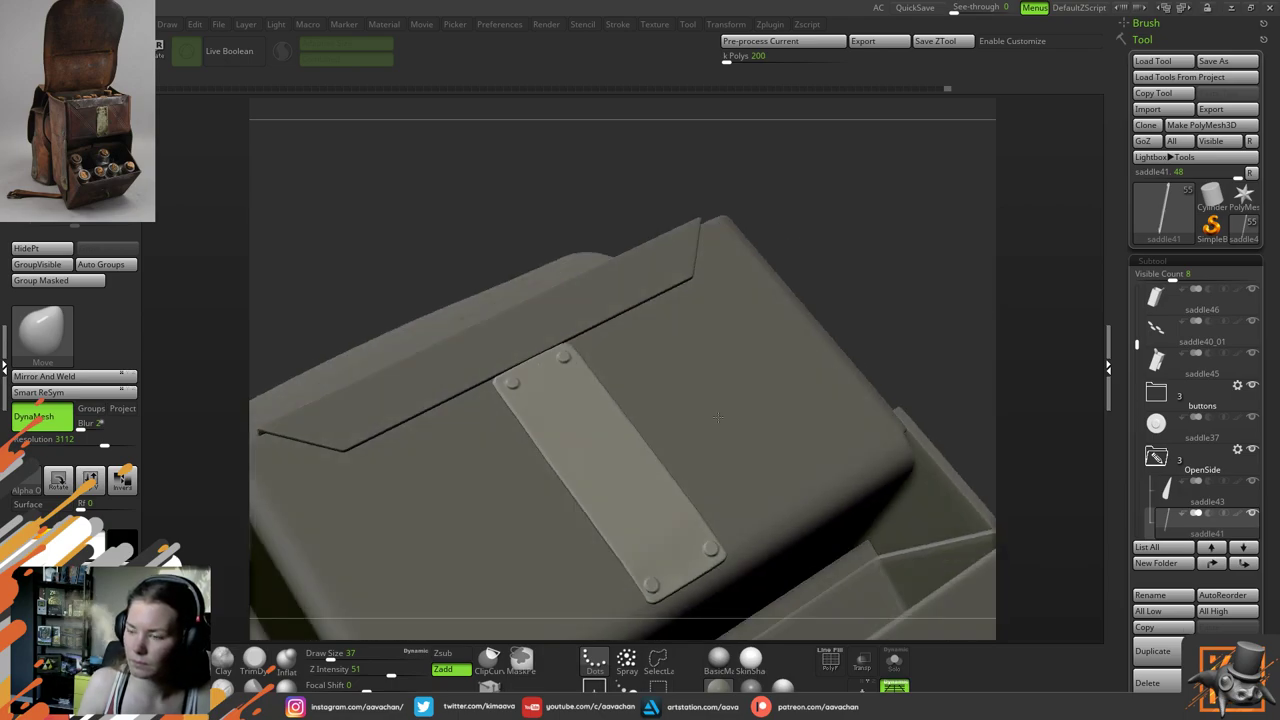
Puff up the strap's left edge with the Inflat brush at draw size 14 and smooth the strokes
right_click_drag(718, 418, 660, 418)
key("space")
left_click_drag(572, 430, 562, 430)
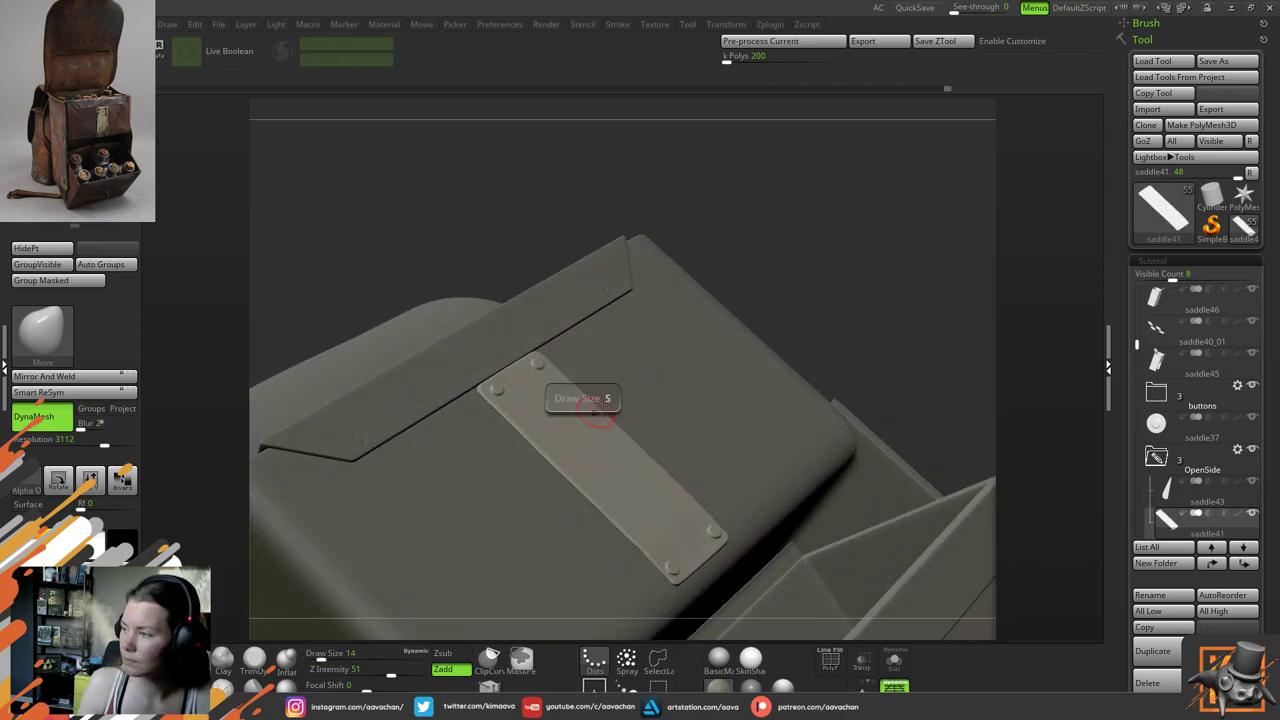
left_click(286, 657)
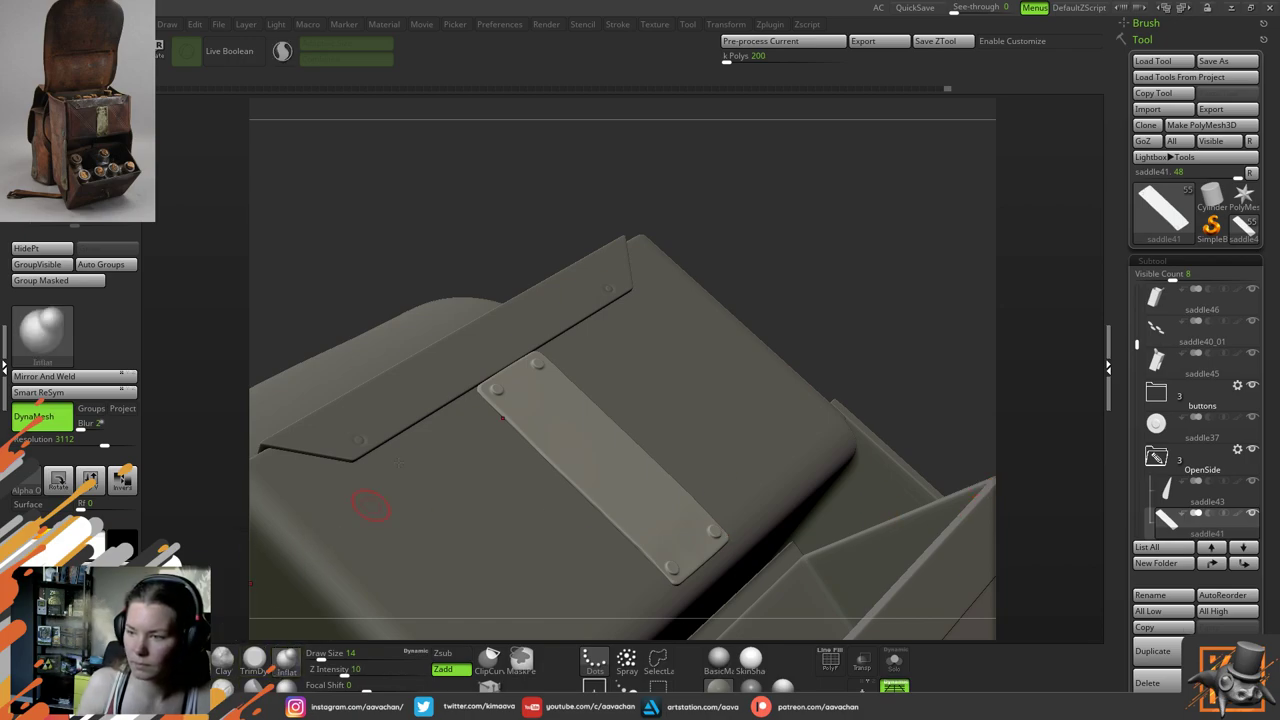
left_click_drag(490, 402, 568, 482)
key("shift")
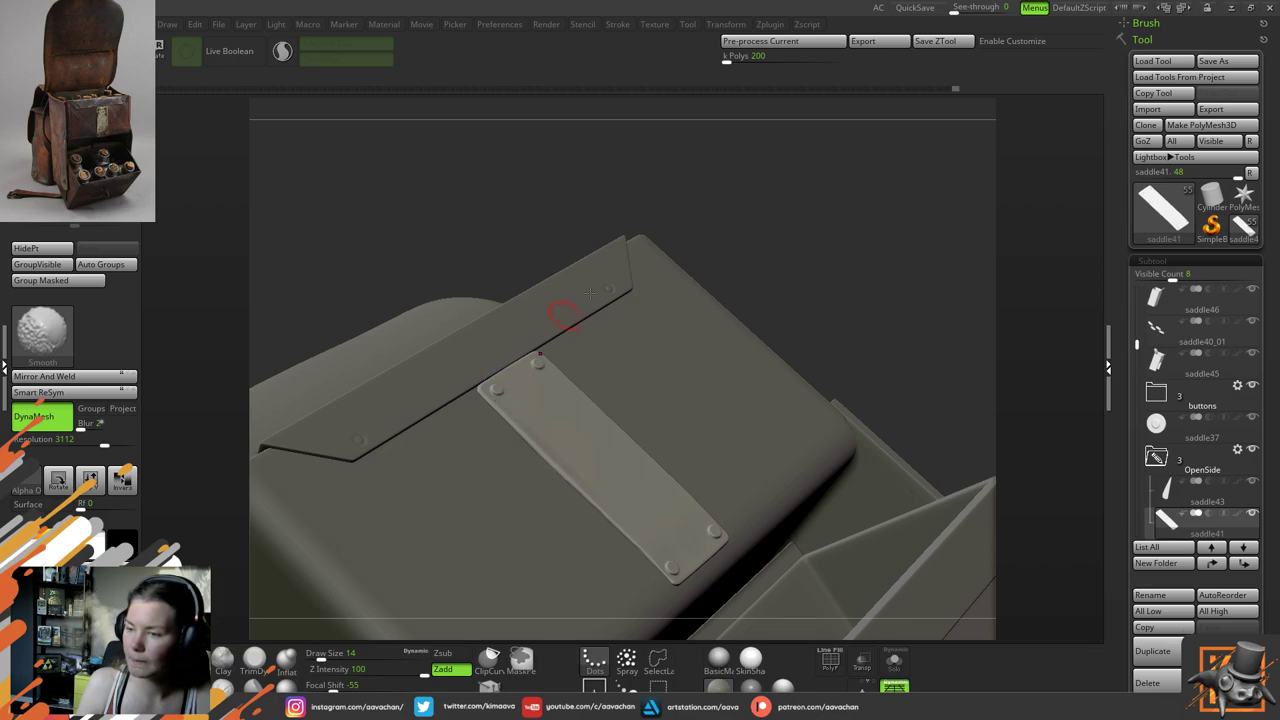
left_click_drag(850, 262, 768, 278)
mouse_move(488, 241)
left_mouse_down()
mouse_move(533, 245)
mouse_move(480, 238)
left_mouse_up()
key("shift")
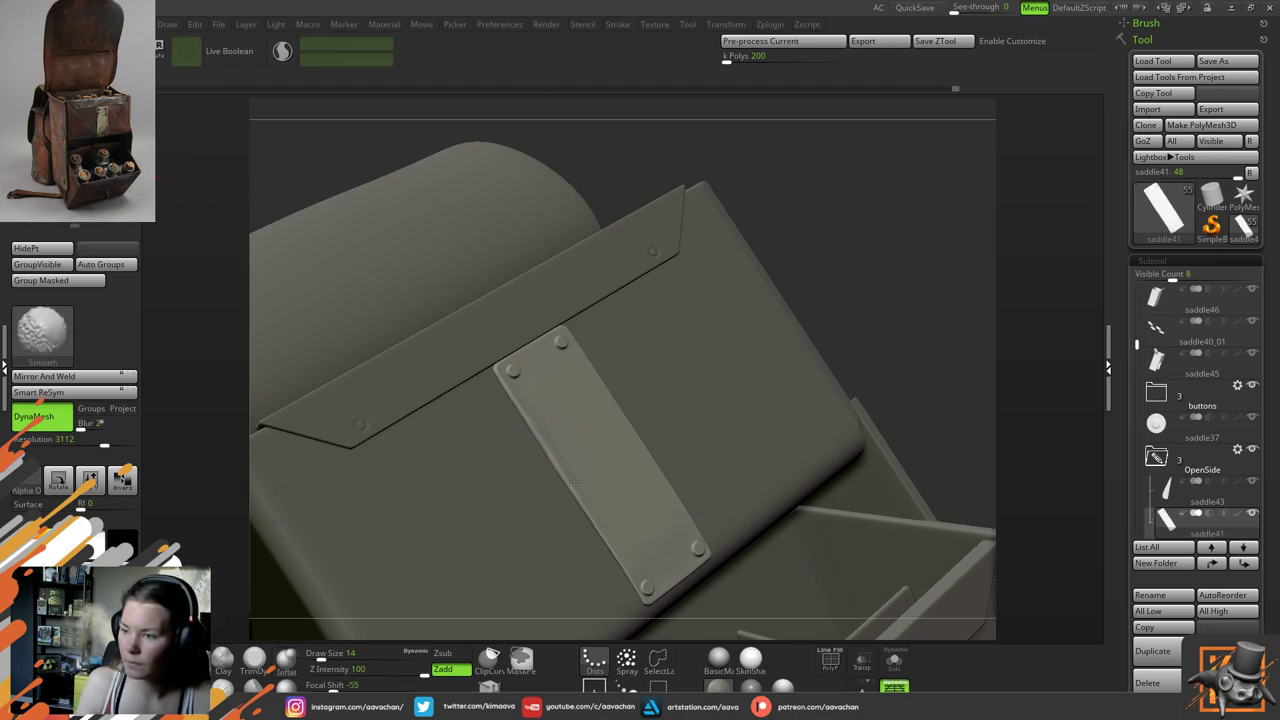
Inflate and smooth the strap's top-right corner beside the rivet
left_click_drag(851, 283, 780, 272)
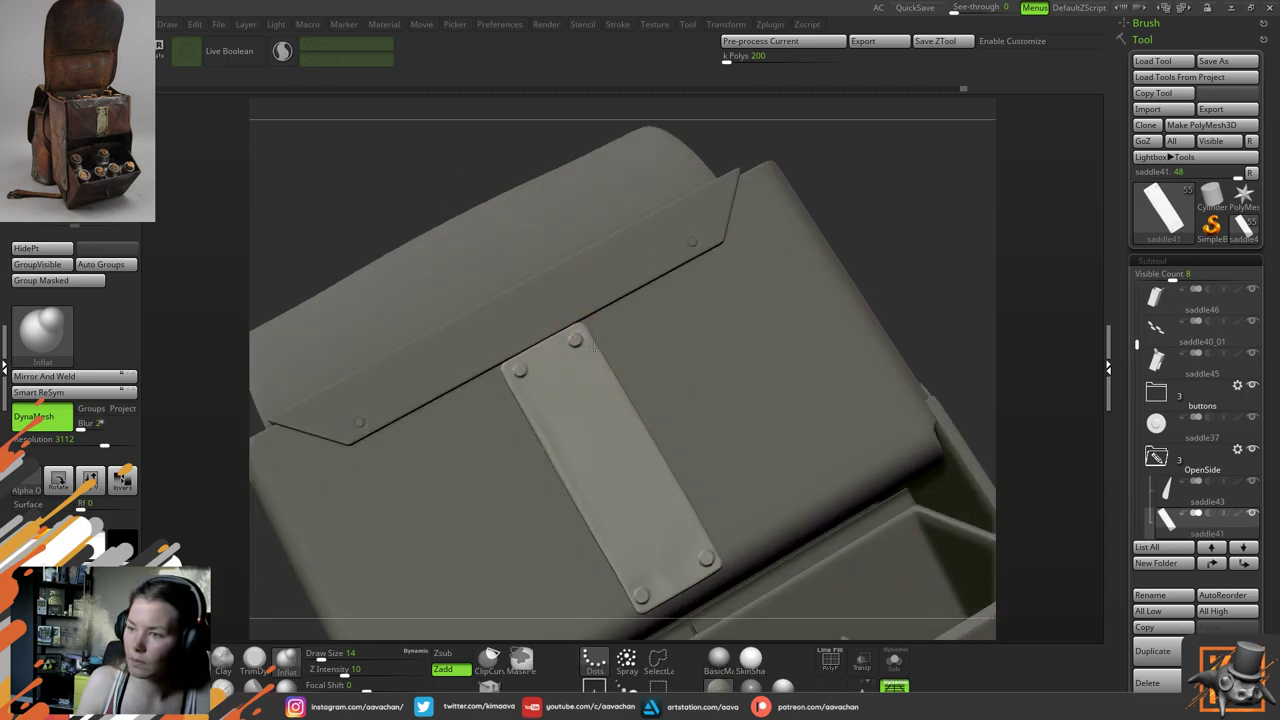
key("shift")
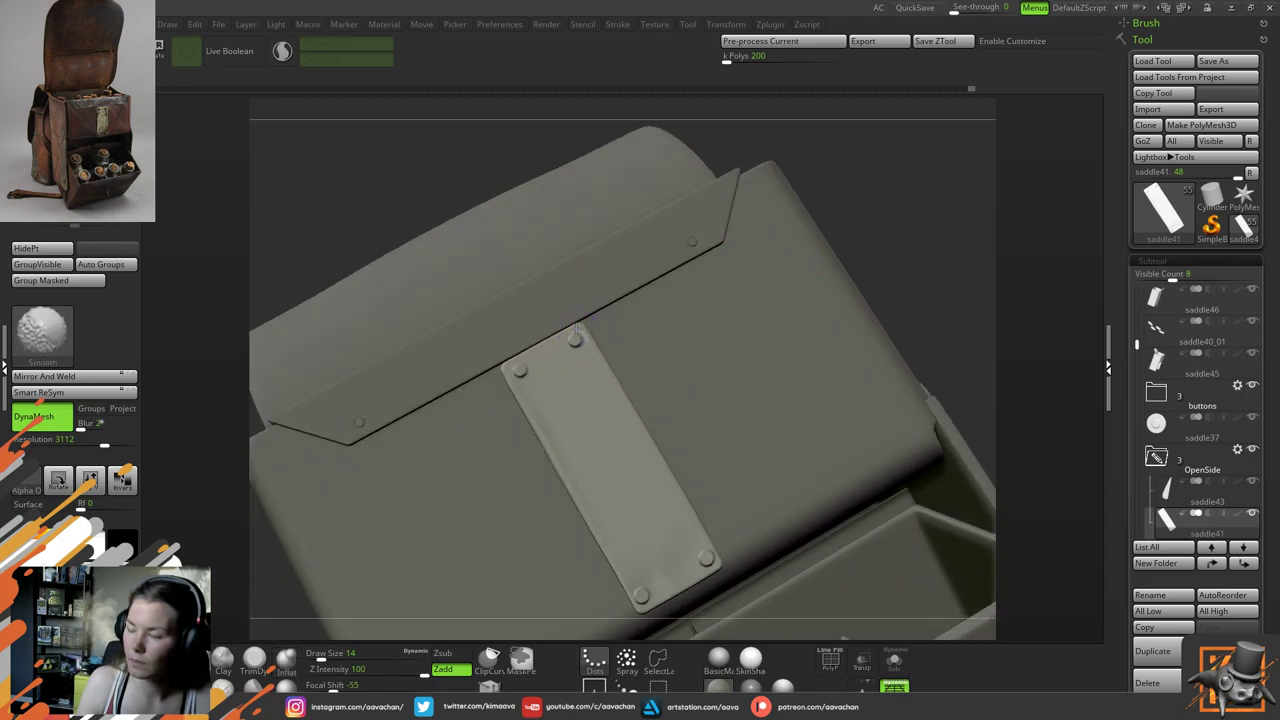
mouse_move(654, 460)
right_mouse_down()
mouse_move(906, 286)
mouse_move(880, 293)
right_mouse_up()
right_click_drag(343, 406, 358, 318)
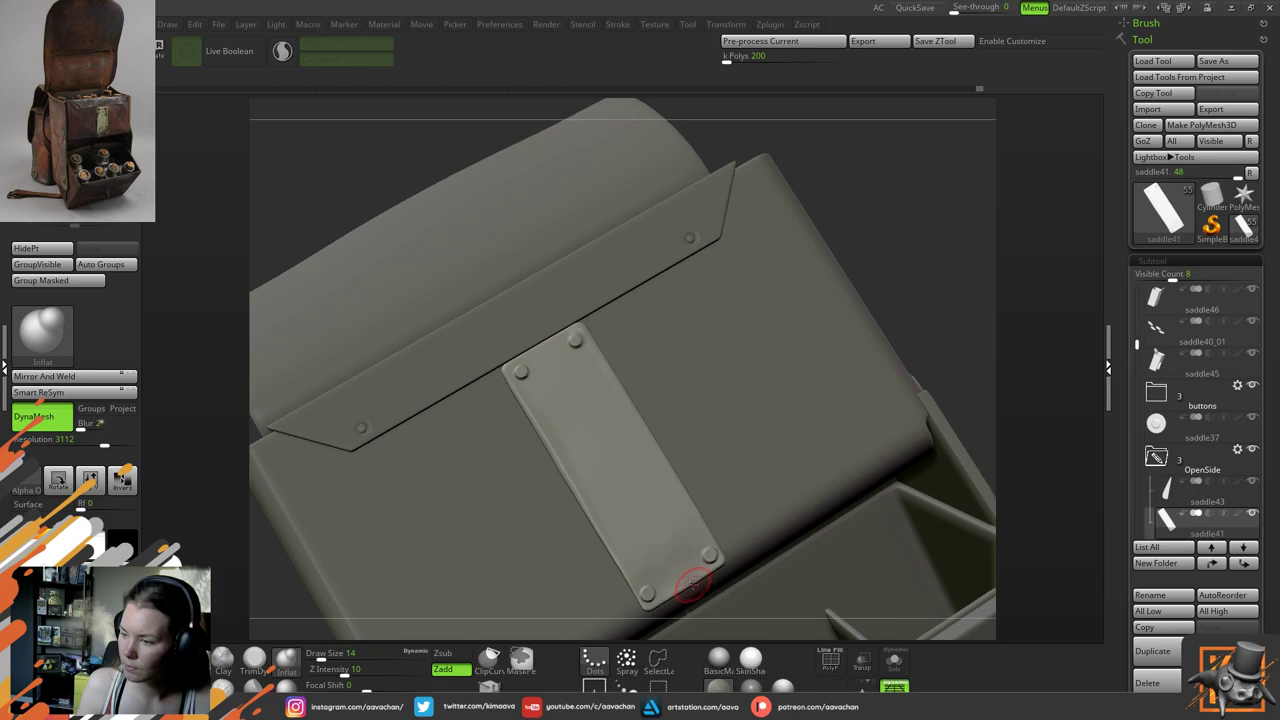
Inflate the strap's bottom edge between the two lower rivets with Inflat at draw size 12
right_click(938, 283)
left_click_drag(934, 287, 925, 288)
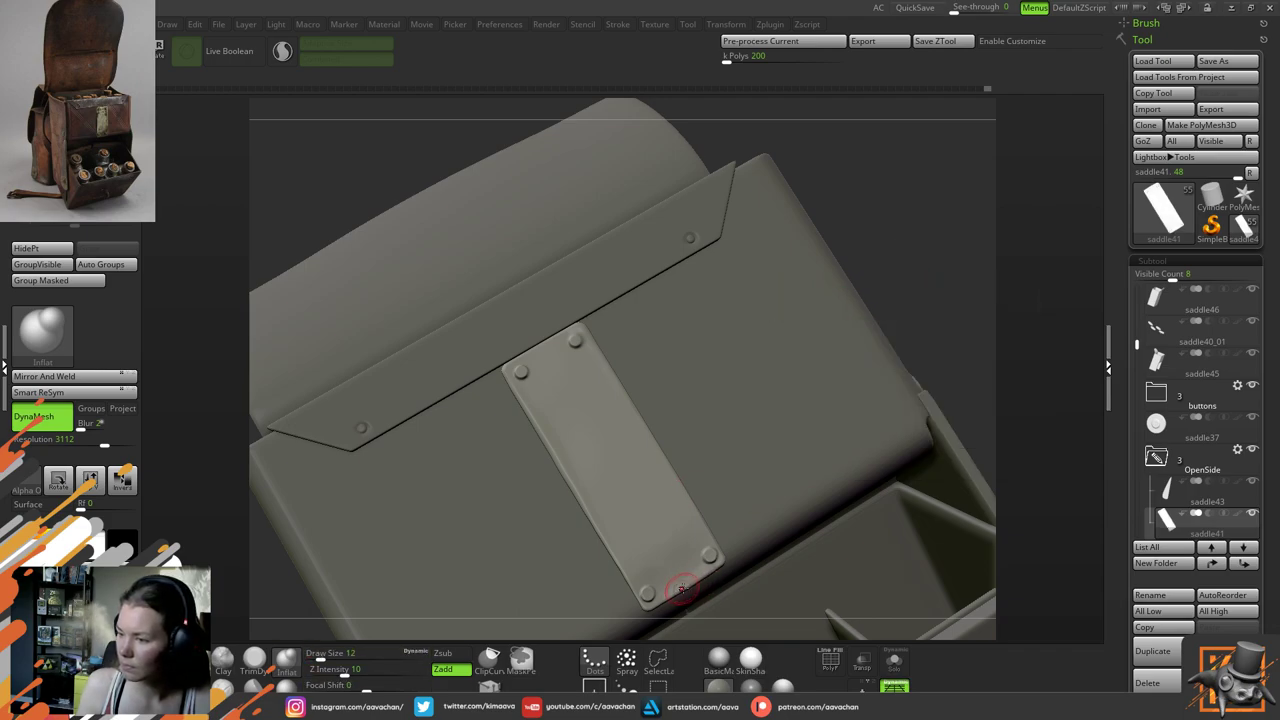
left_click_drag(960, 326, 917, 217)
key("ctrl")
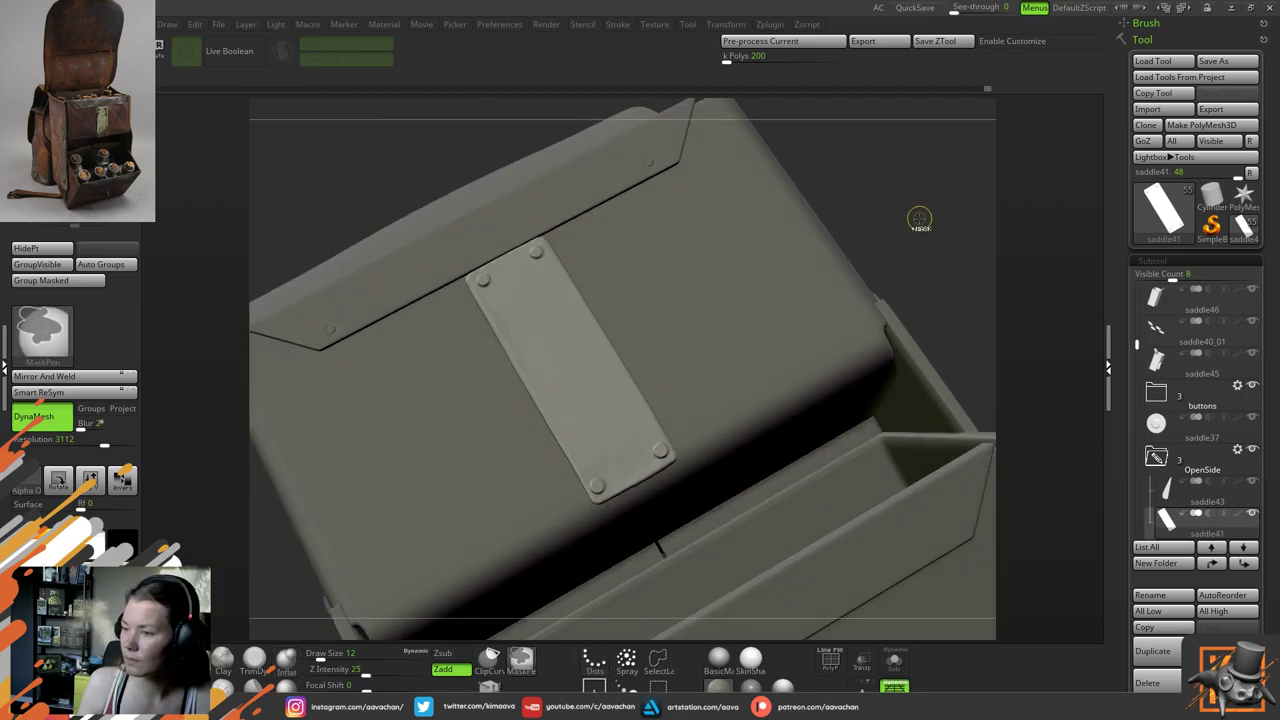
left_click_drag(940, 260, 663, 460)
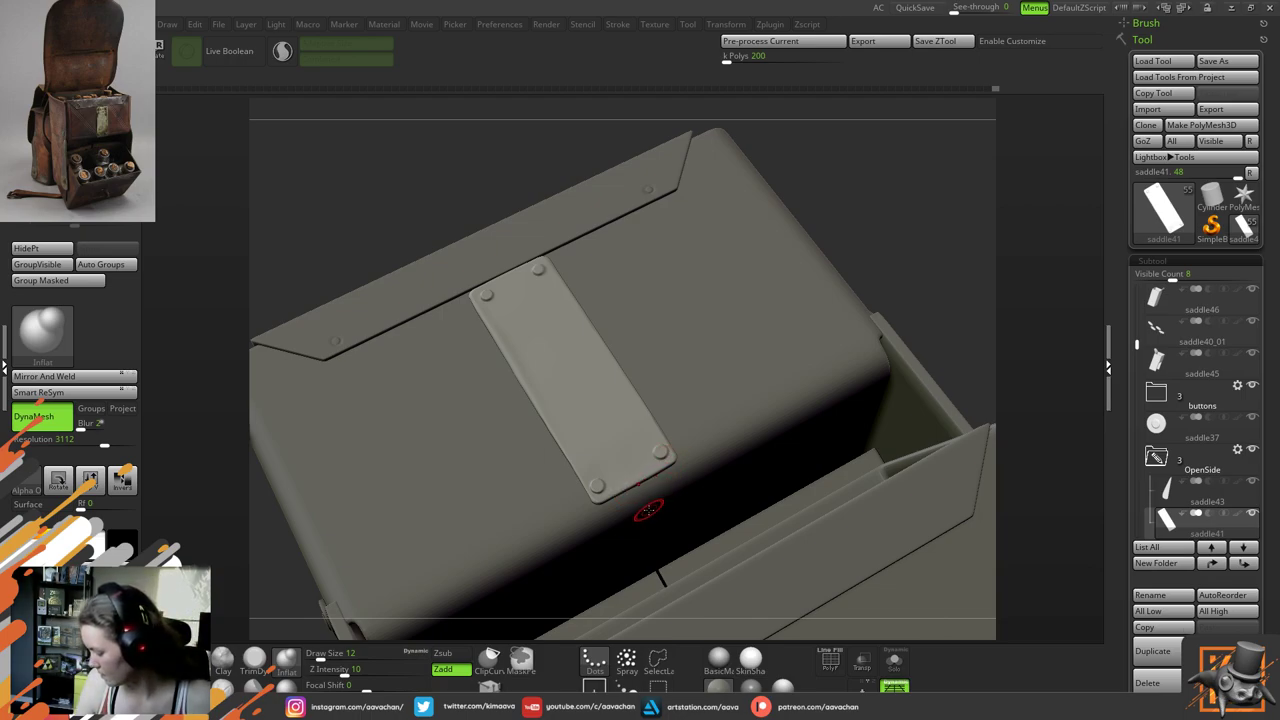
Refine the lower part of the strap's right edge and smooth its bottom end between the rivets
left_click_drag(857, 279, 923, 274)
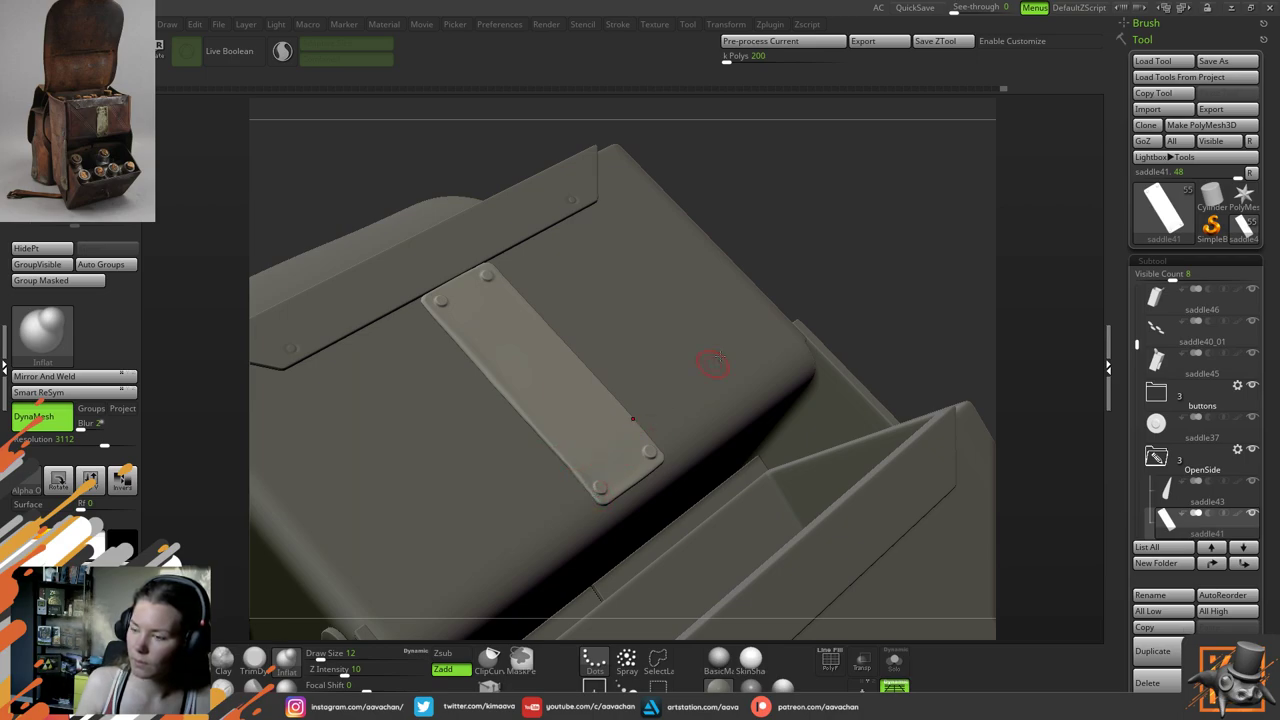
left_click_drag(837, 249, 835, 286)
left_click_drag(595, 482, 648, 452, "shift")
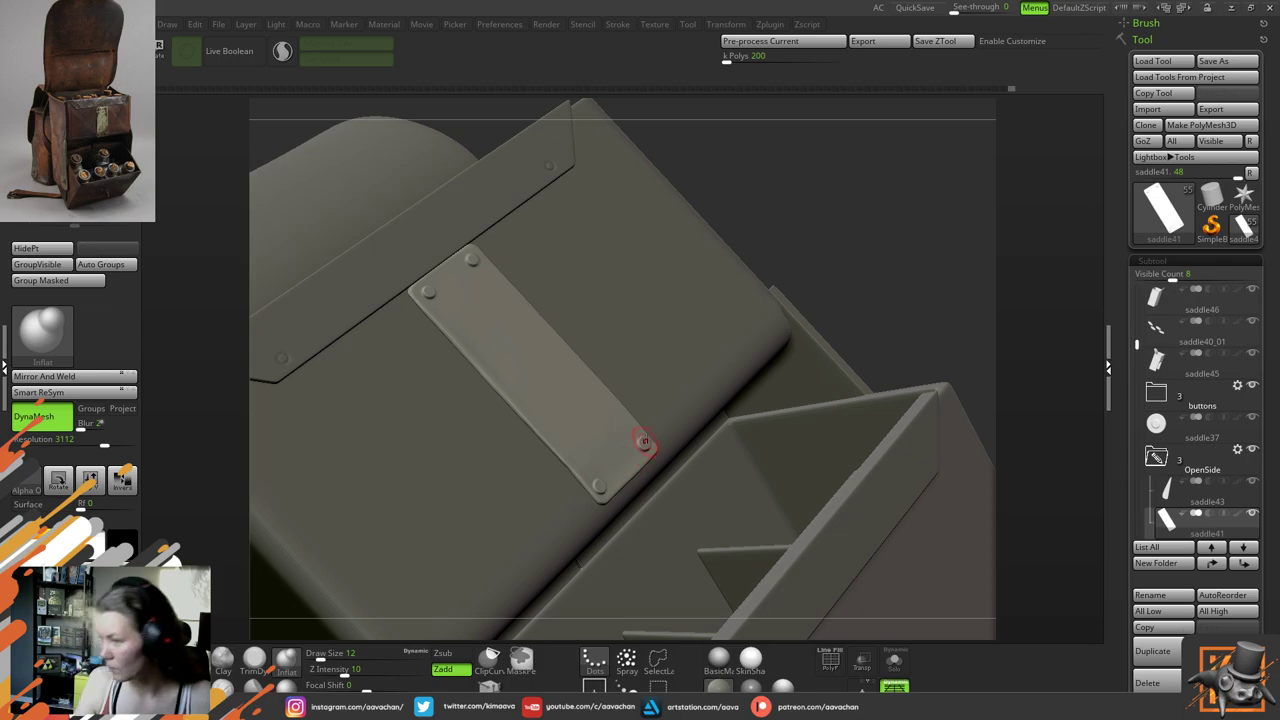
left_click_drag(889, 249, 766, 180)
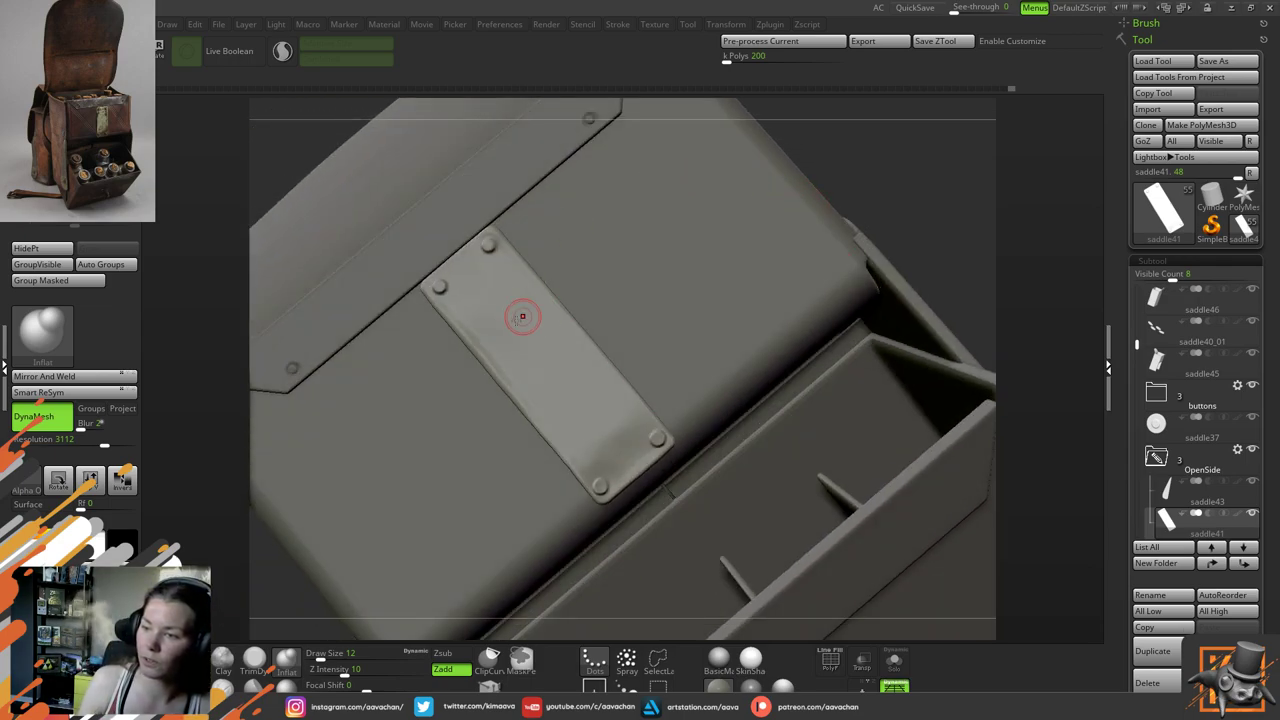
Trim and smooth the strap's left edge using TrimDynamic at draw size 12, and save the project
left_click(254, 657)
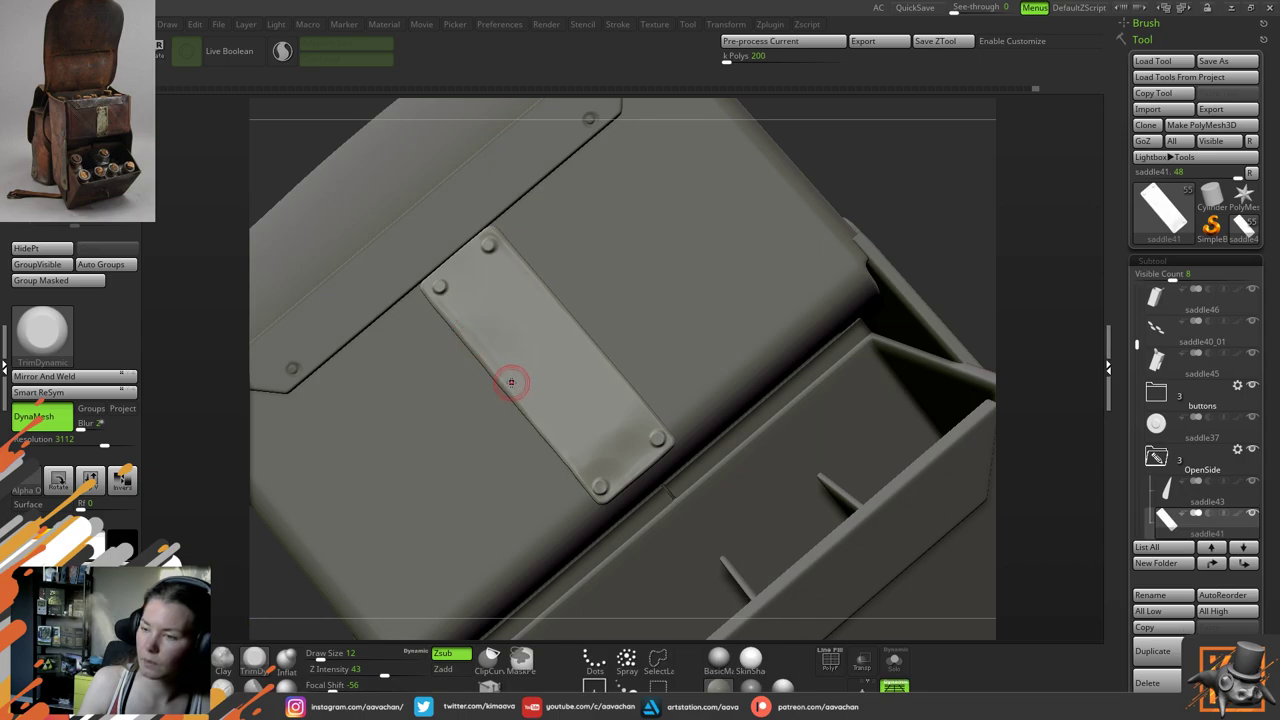
key("shift")
left_click_drag(460, 323, 488, 357, "shift")
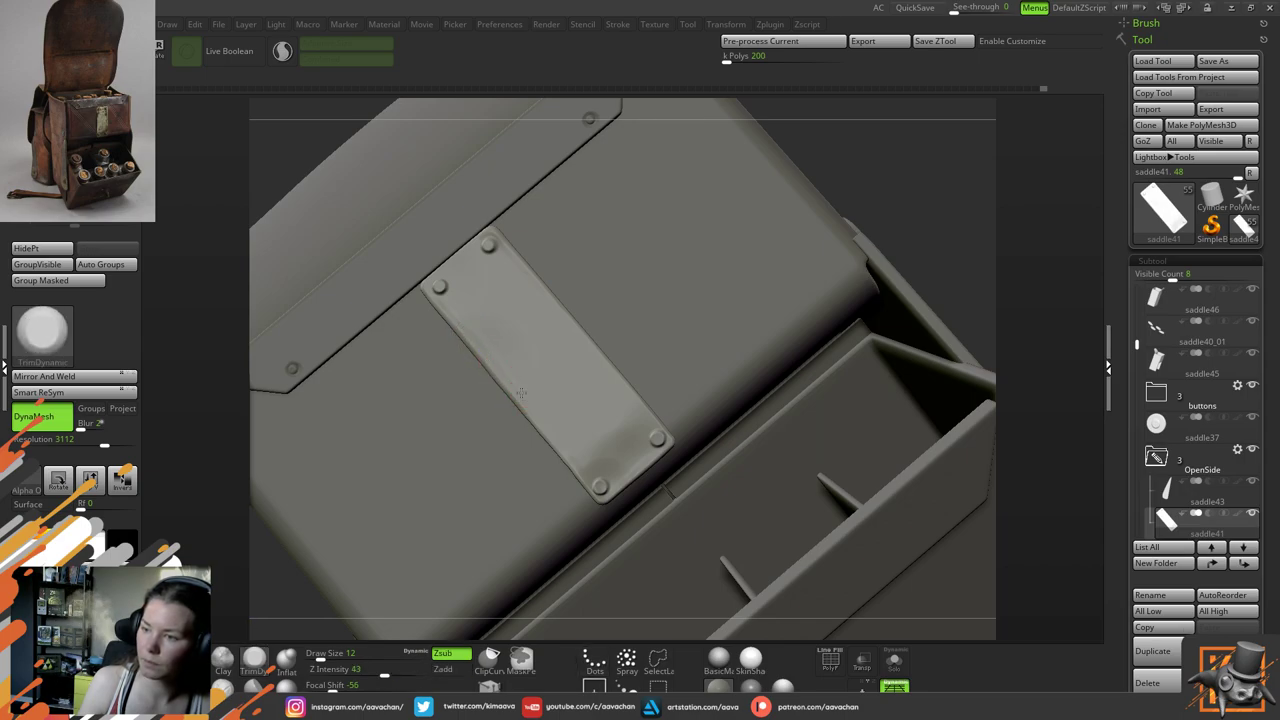
key("shift")
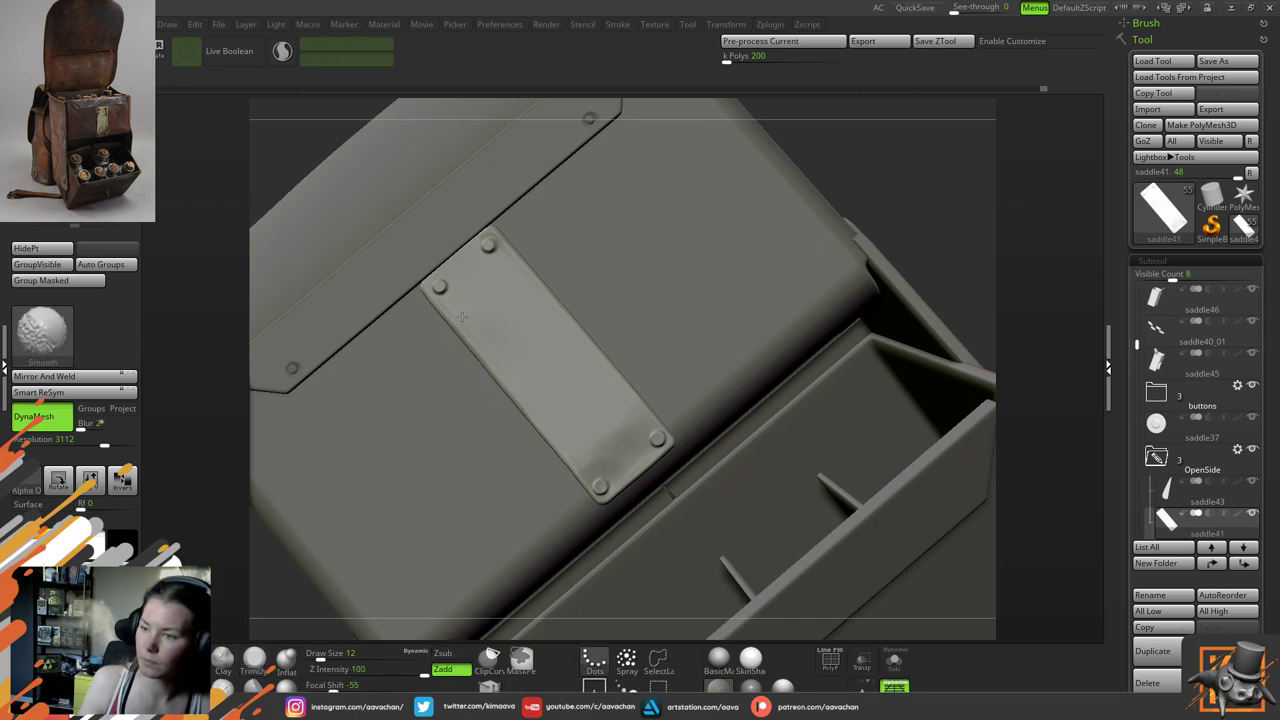
left_click_drag(525, 404, 532, 413, "shift")
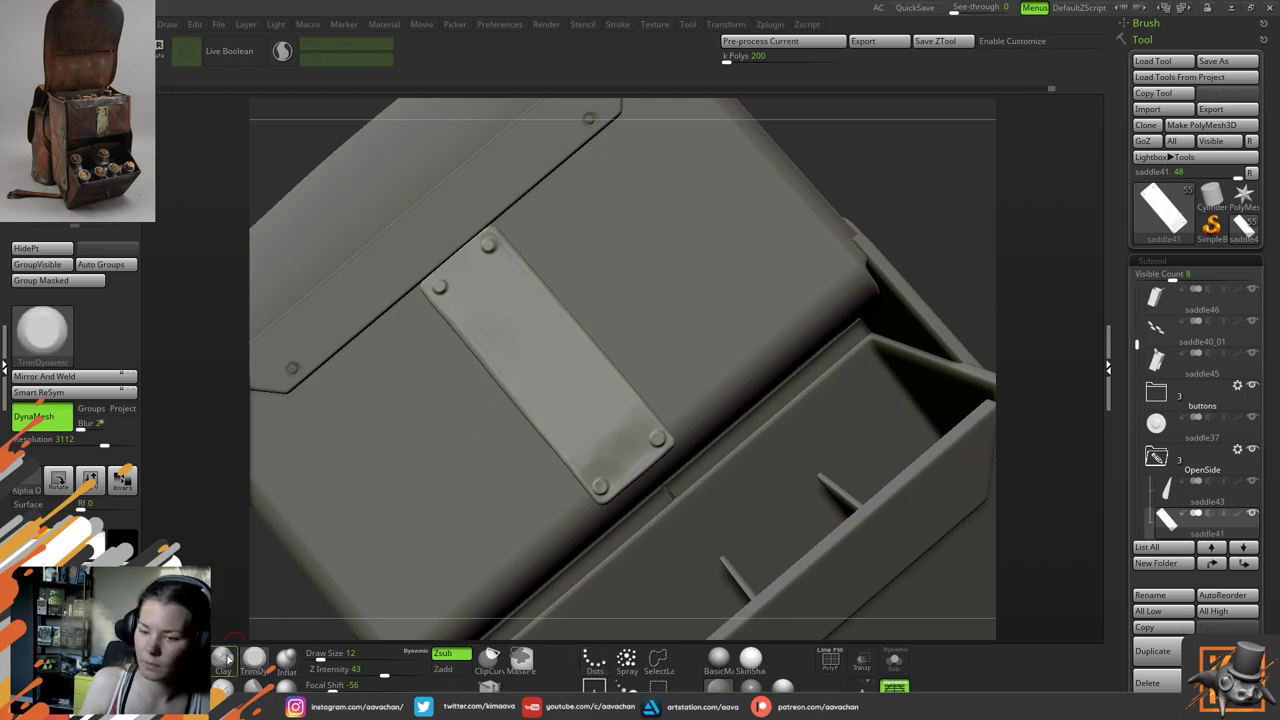
left_click(252, 686)
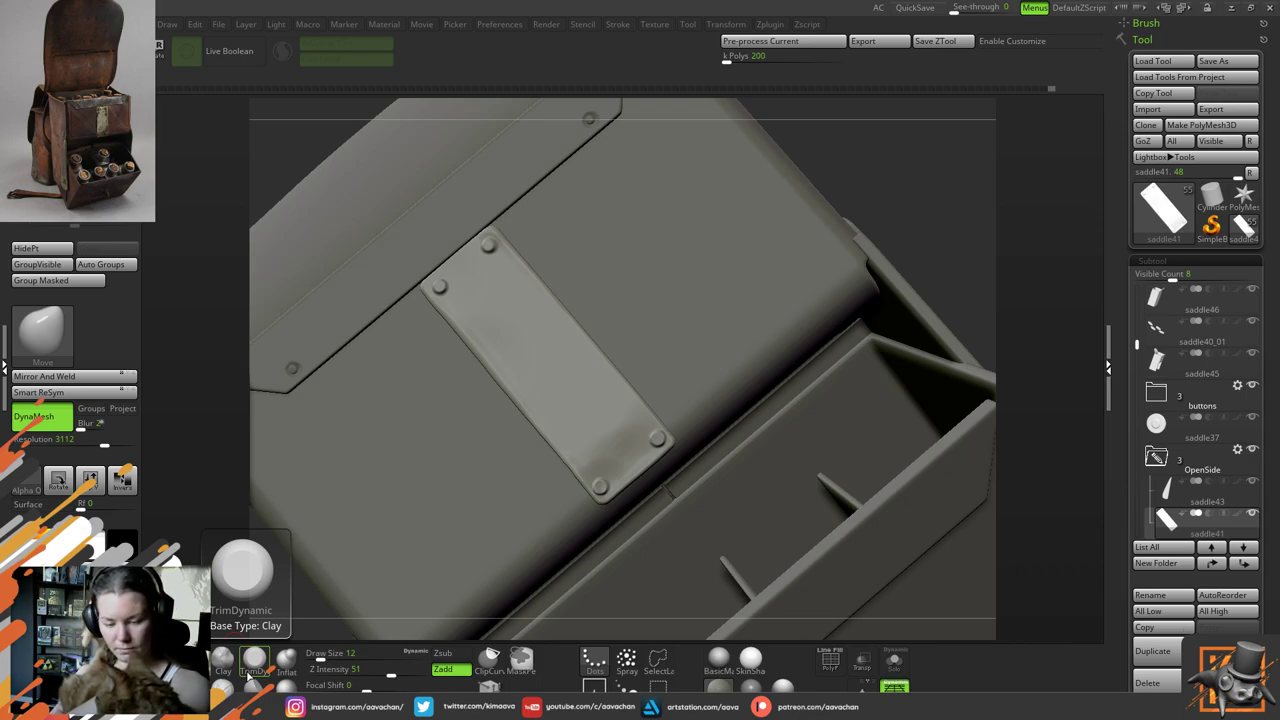
key("ctrl+s")
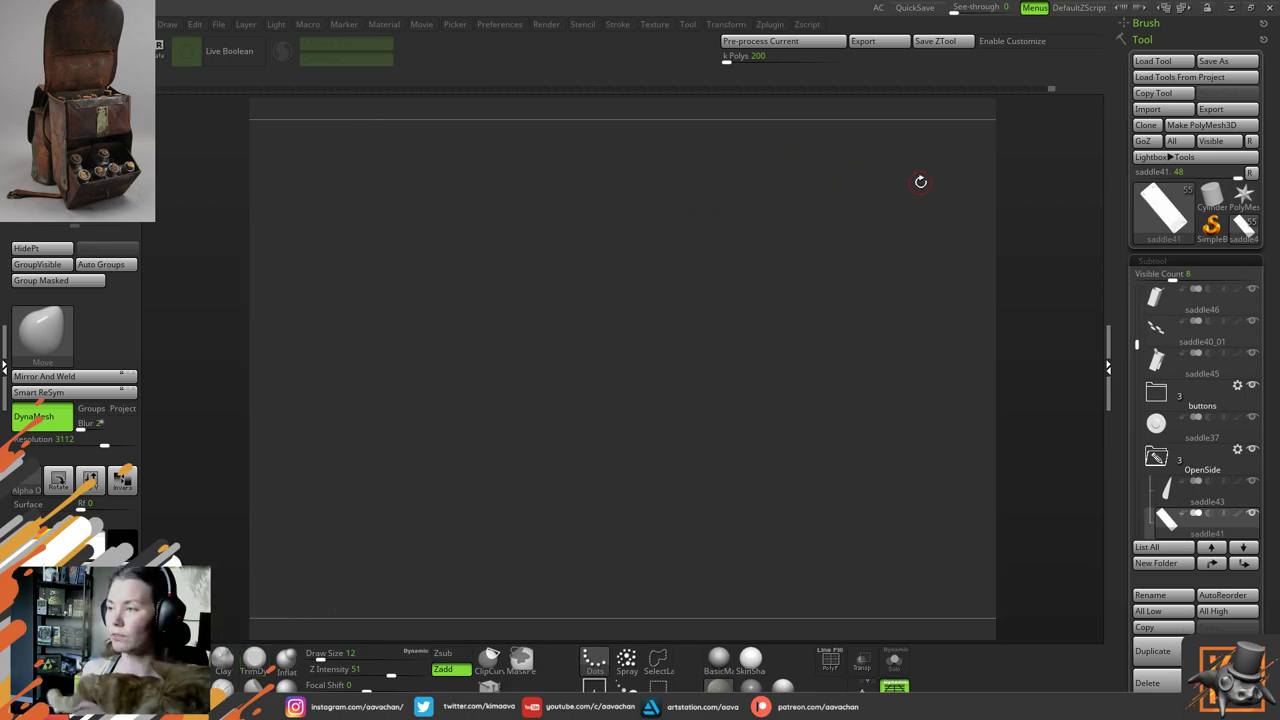
Inspect the strap up close and on the whole bag, briefly previewing another material before restoring MatCap GreenRoma
left_click_drag(921, 181, 871, 229)
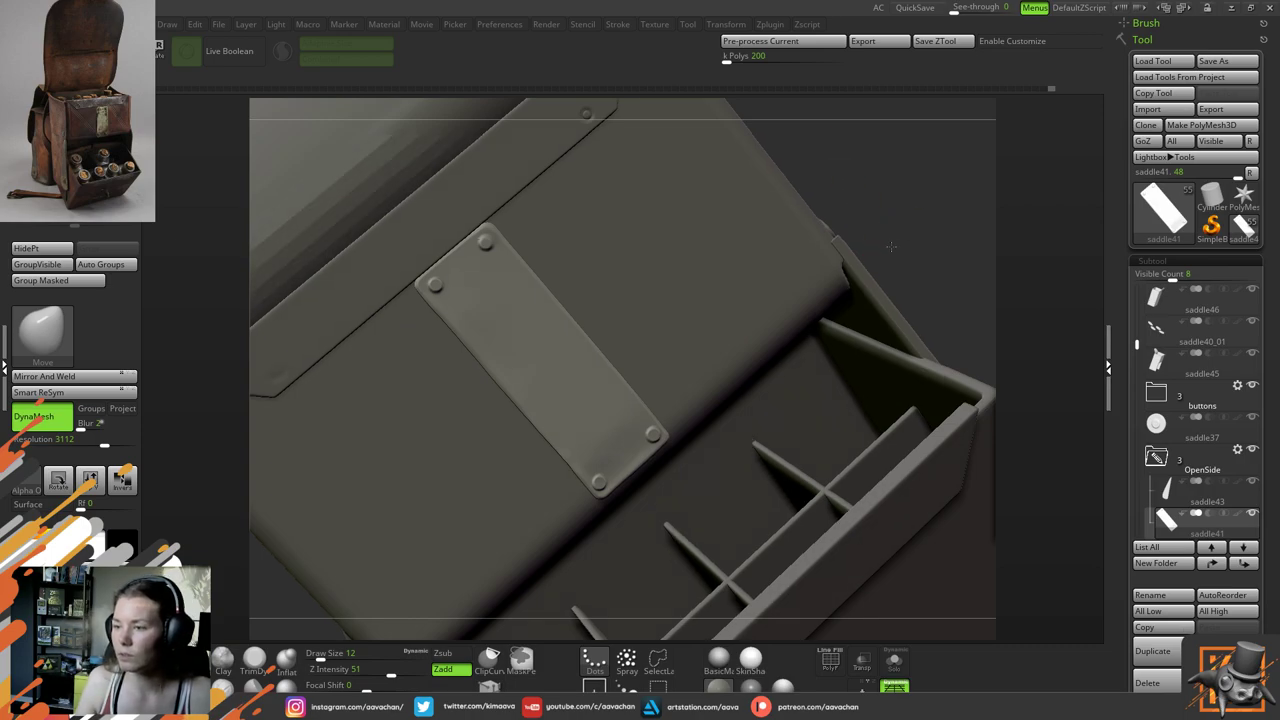
left_click_drag(891, 247, 864, 251)
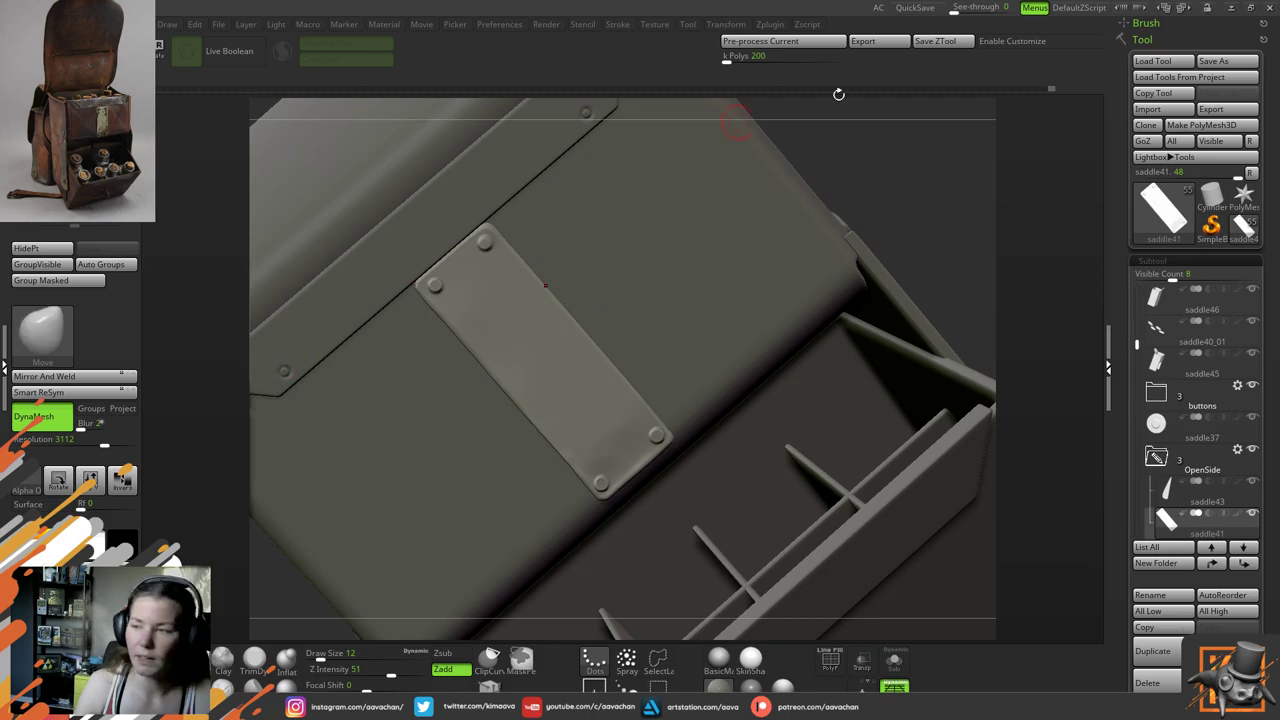
left_click_drag(900, 193, 905, 187)
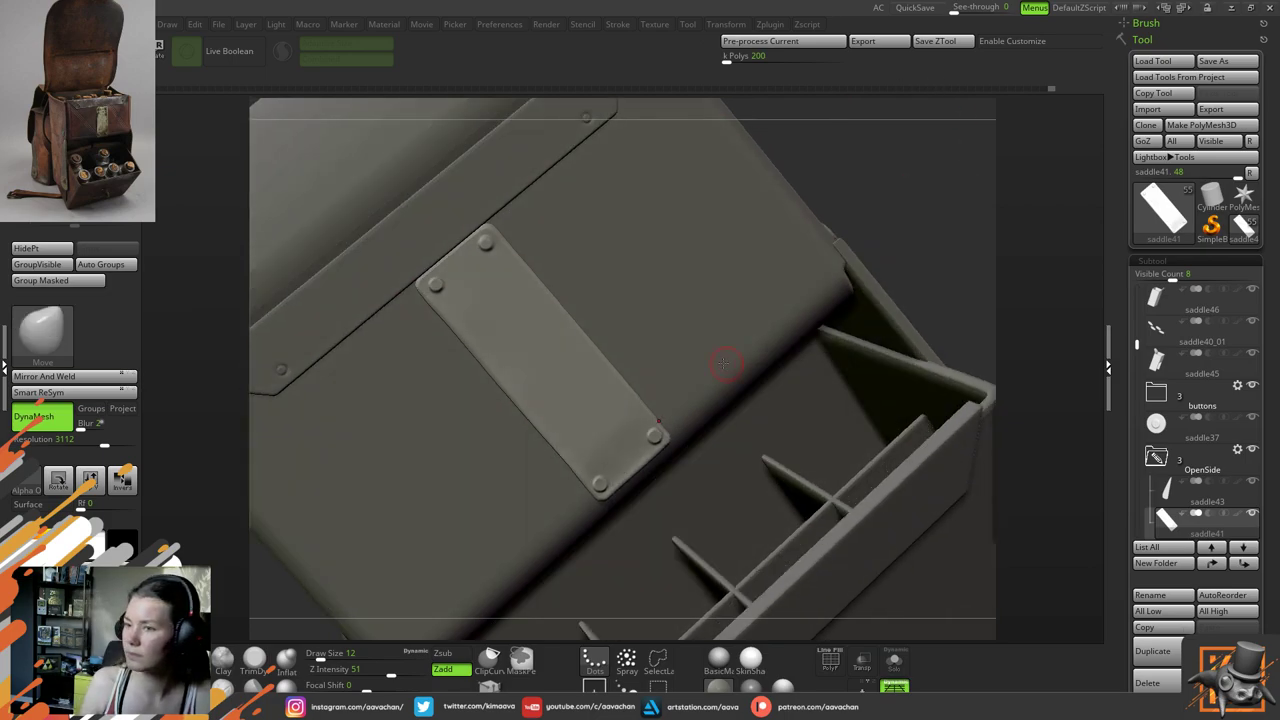
right_click_drag(437, 339, 495, 350, "ctrl")
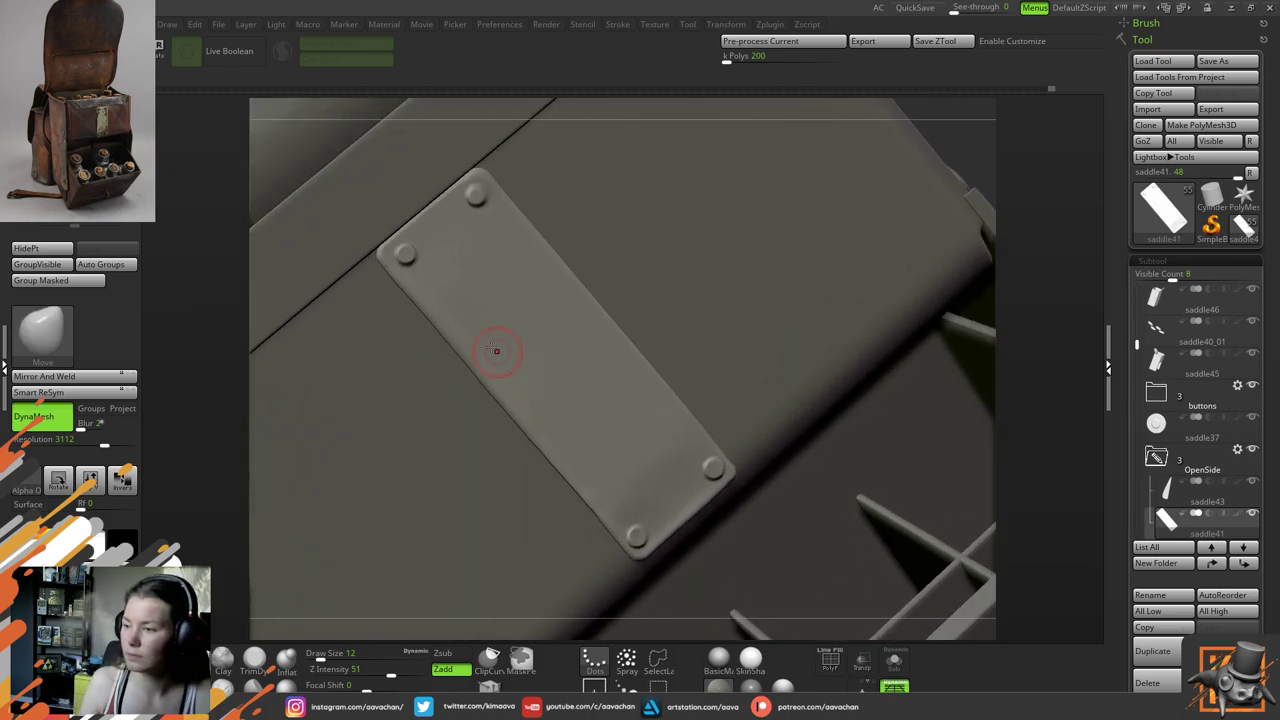
left_click_drag(1005, 251, 681, 306)
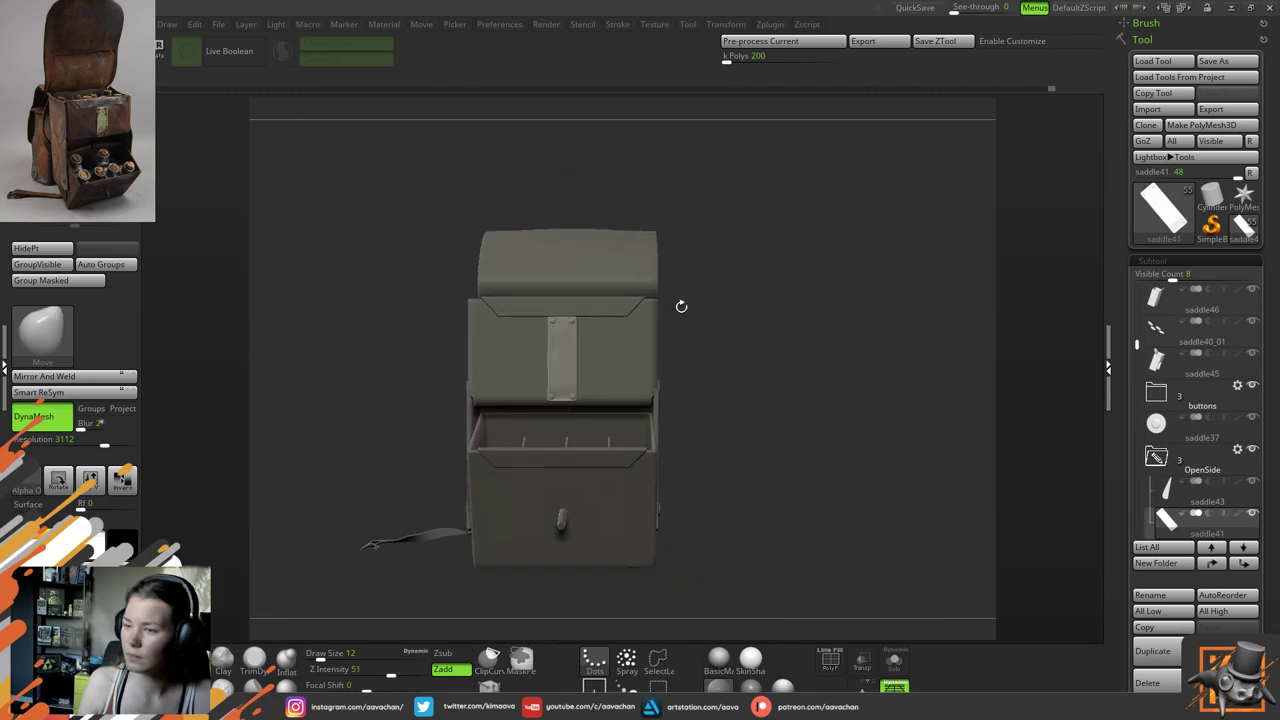
left_click_drag(804, 391, 783, 380)
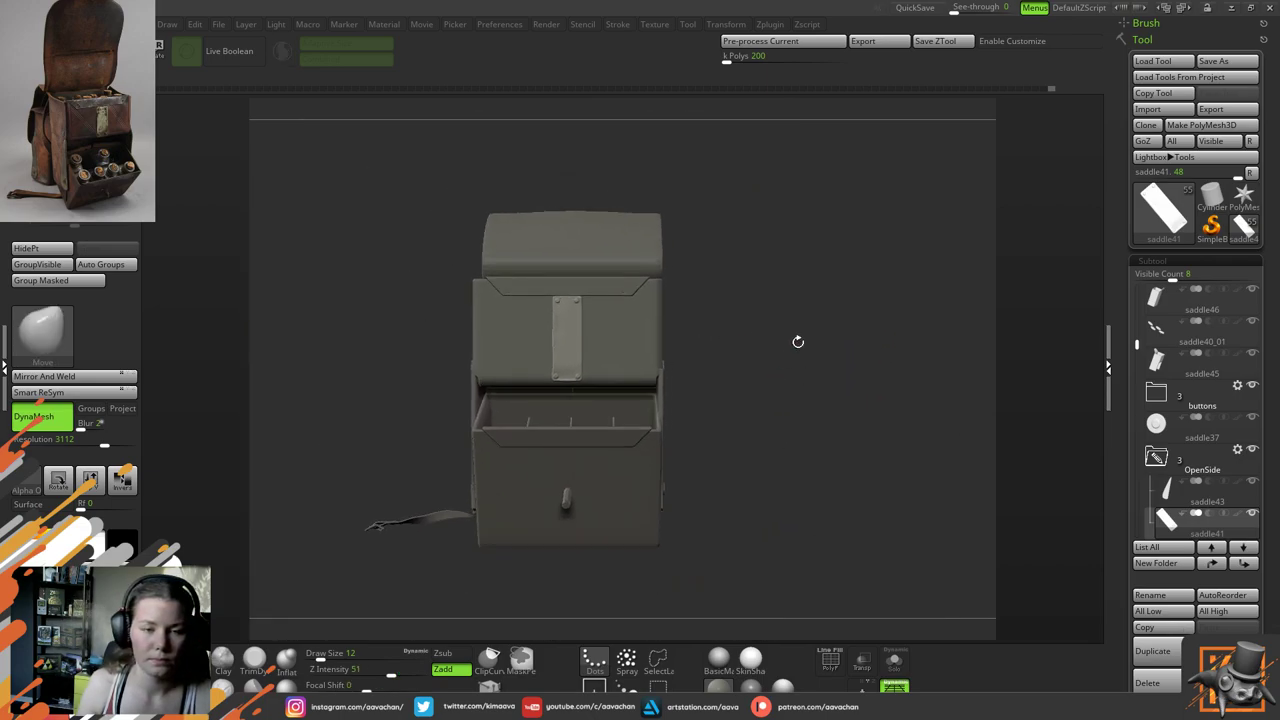
left_click_drag(871, 441, 837, 477)
left_click(750, 686)
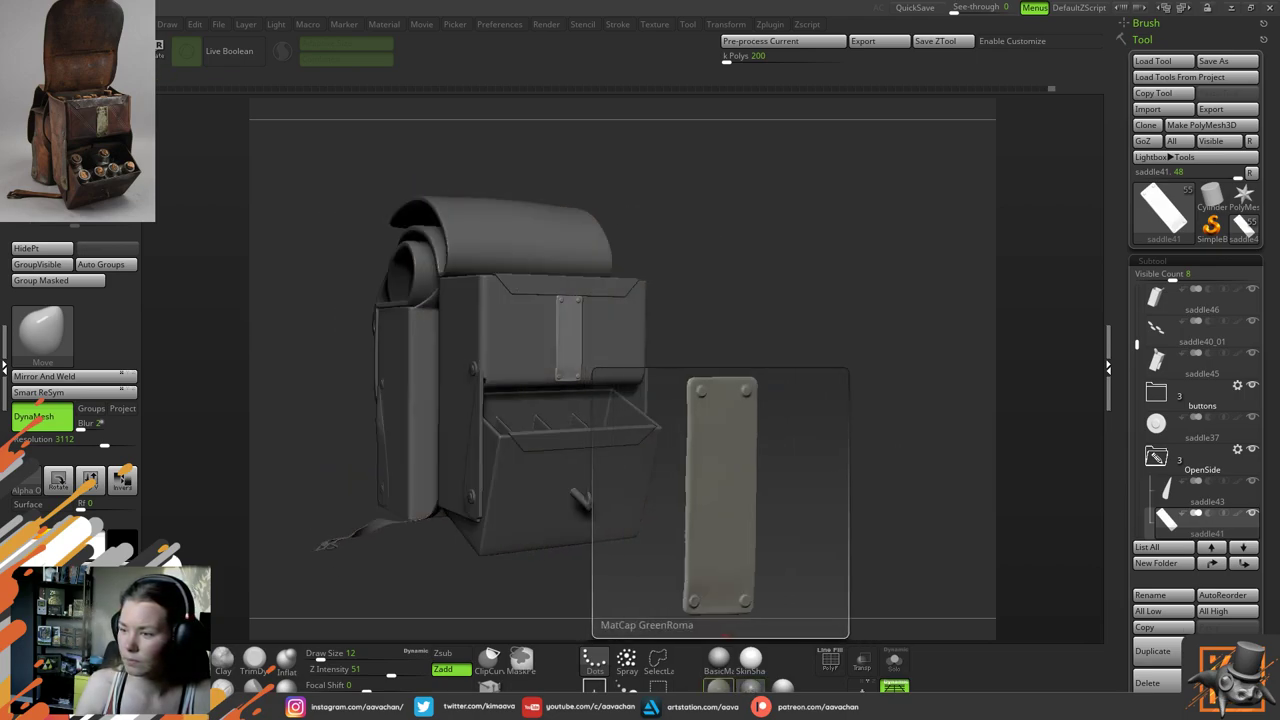
left_click(718, 686)
left_click_drag(766, 348, 923, 340)
left_click_drag(930, 208, 850, 335, "alt")
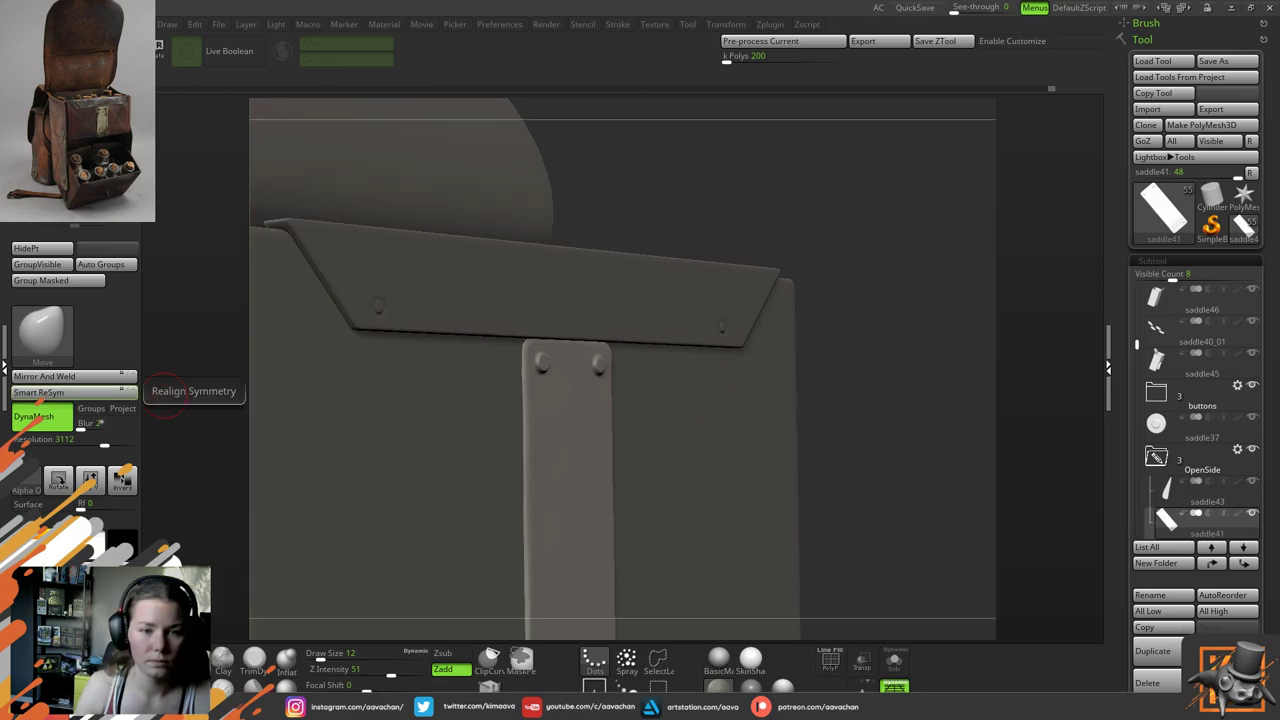
left_click_drag(686, 151, 650, 177)
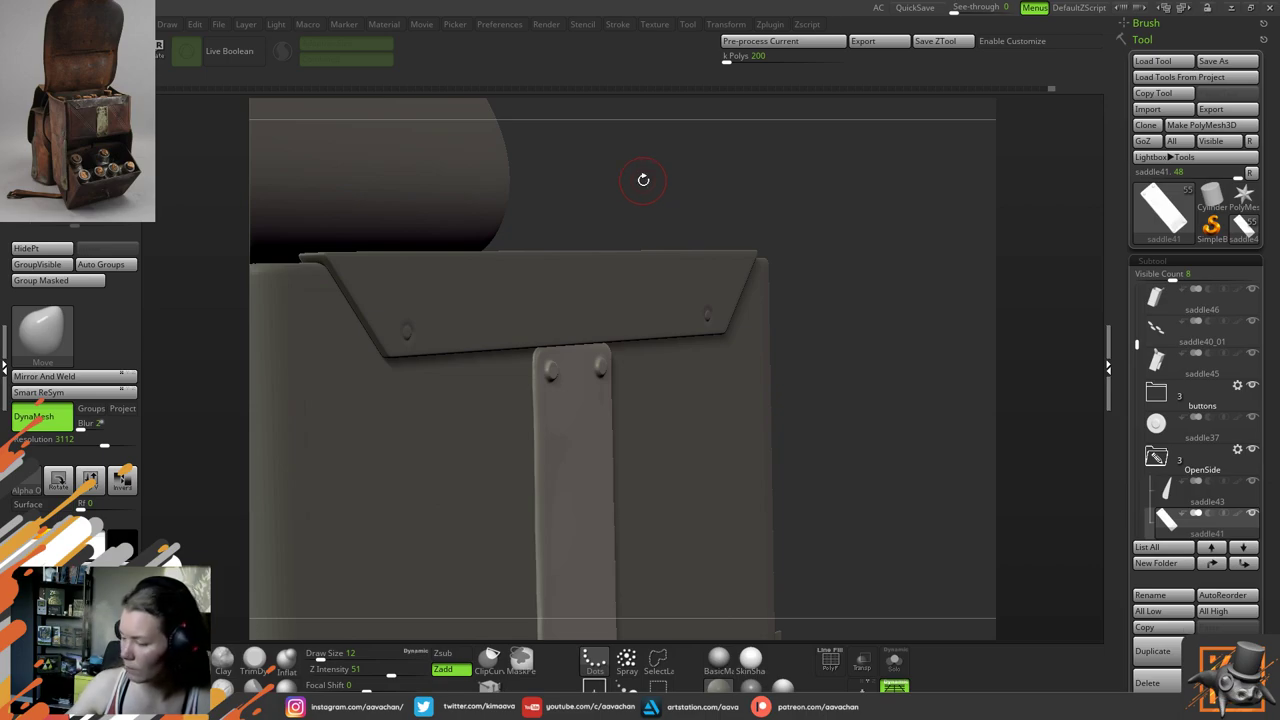
mouse_move(557, 206)
left_mouse_down()
mouse_move(594, 227)
mouse_move(592, 197)
mouse_move(605, 199)
mouse_move(551, 325)
left_mouse_up()
Select the angled flap piece above the strap and nudge it slightly in depth and height against the bag
left_click(535, 311, "alt")
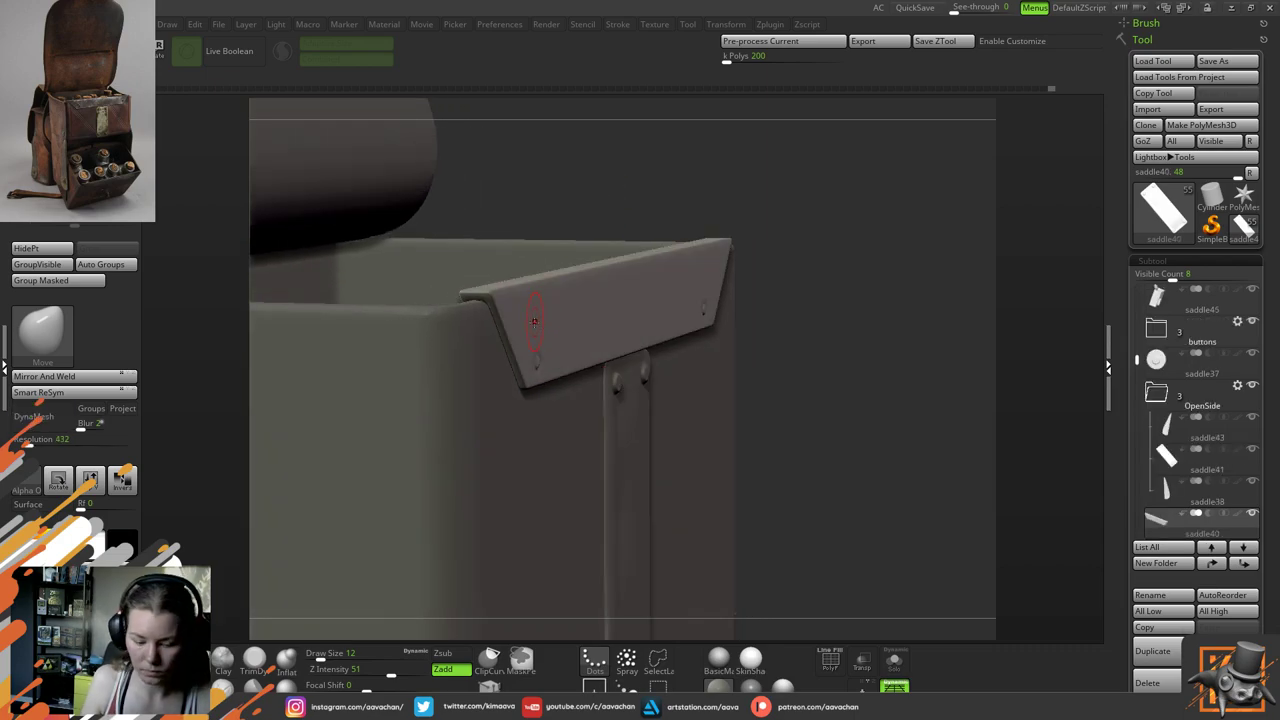
key("w")
left_click_drag(655, 307, 656, 307)
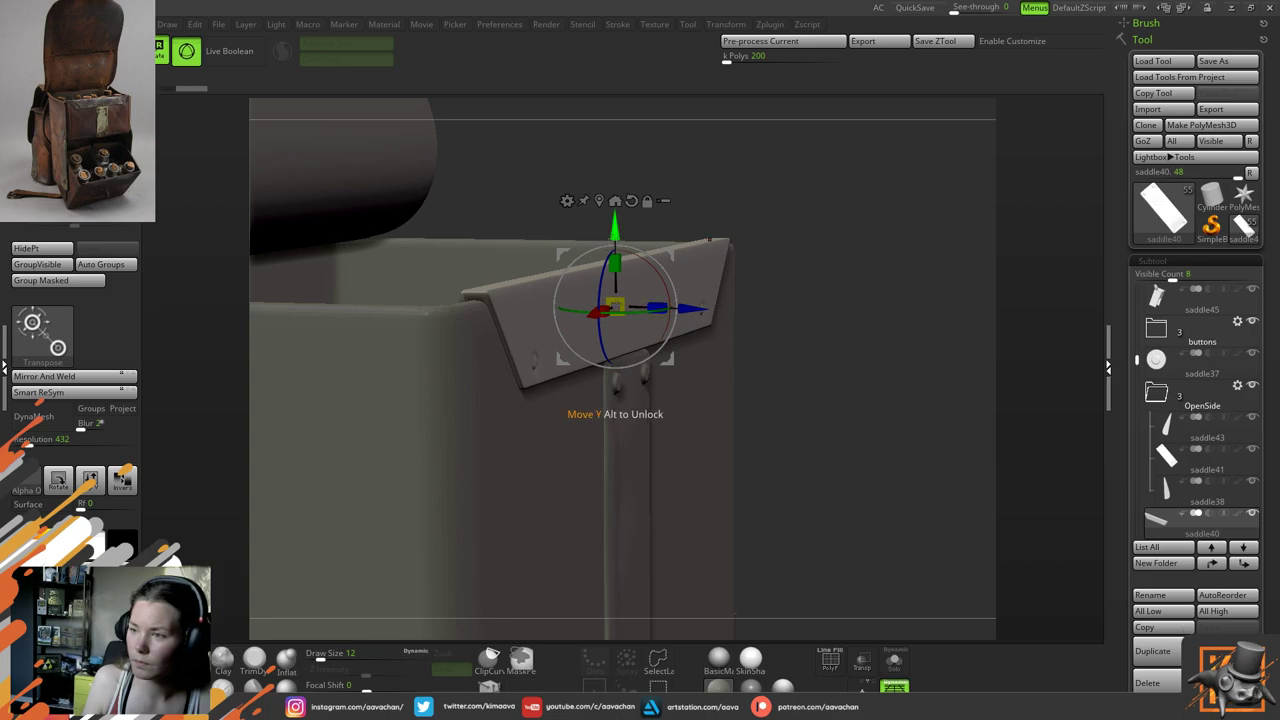
left_click_drag(618, 265, 618, 267)
left_click_drag(805, 218, 698, 211)
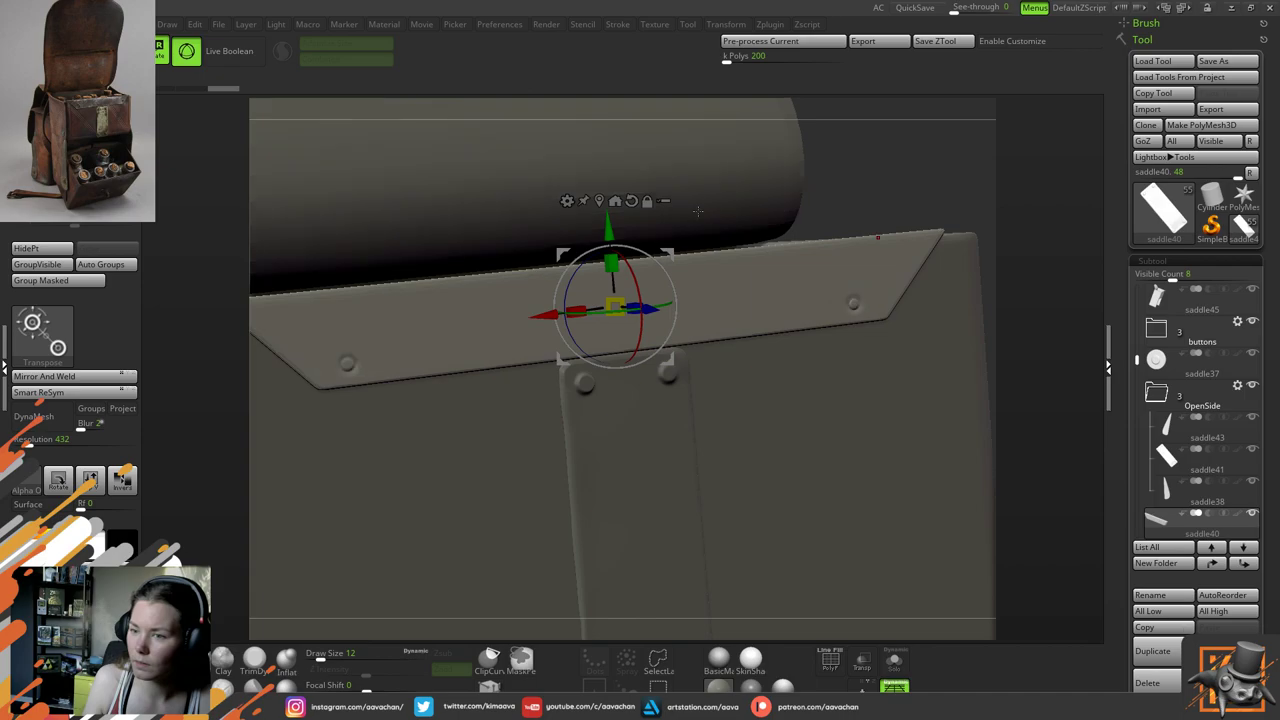
left_click_drag(609, 229, 609, 231)
left_click_drag(845, 195, 784, 229)
Trim the flap piece's upper left corner with TrimDynamic at draw size 4
key("q")
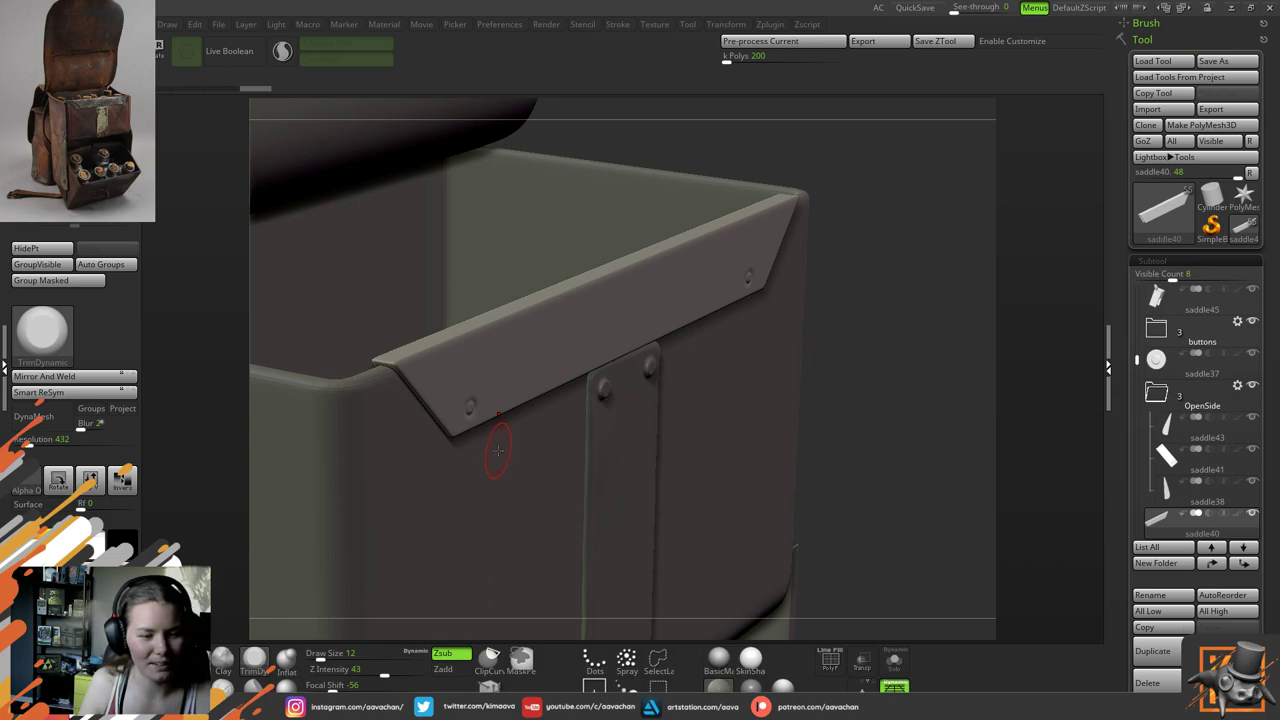
right_click_drag(472, 371, 310, 380, "ctrl")
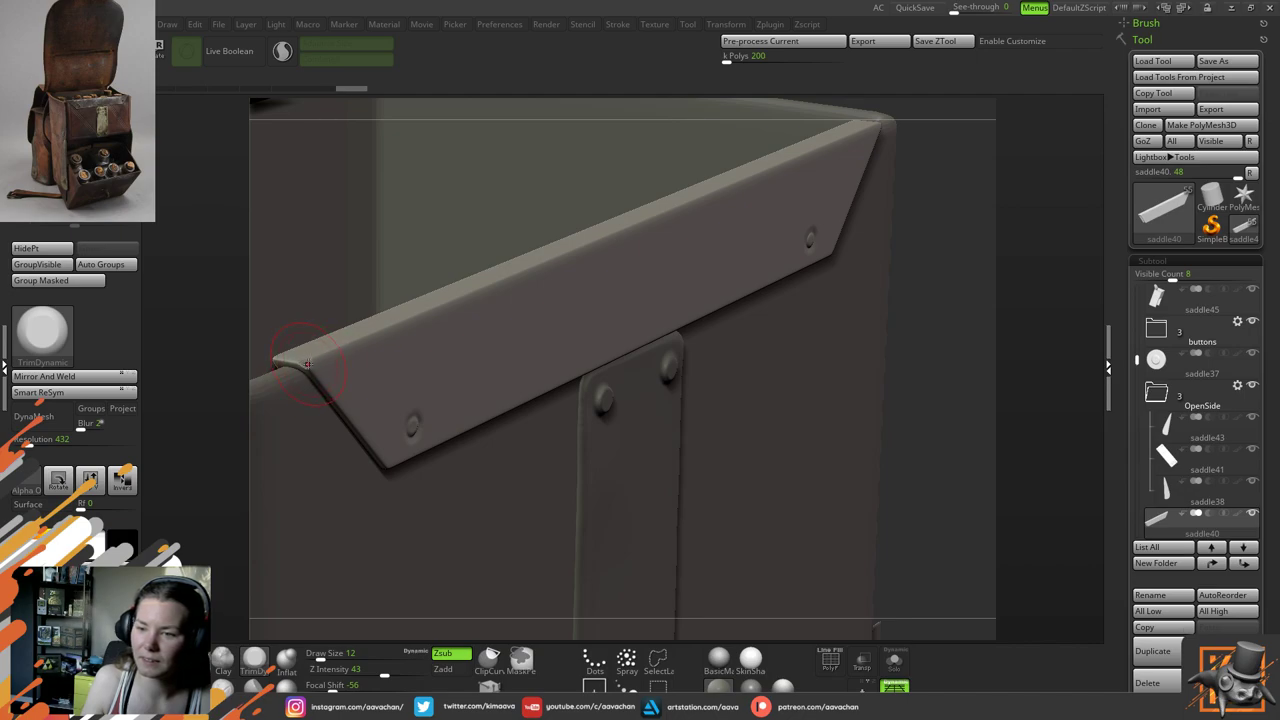
key("space")
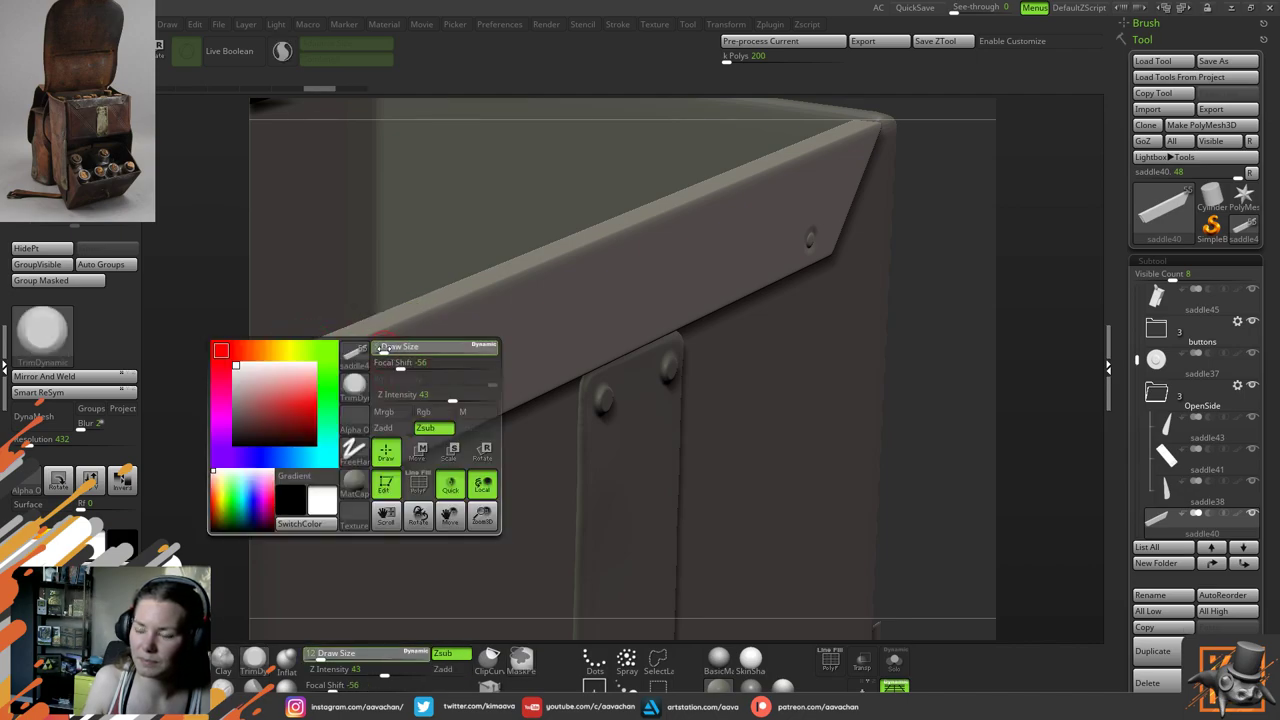
left_click_drag(986, 216, 973, 276)
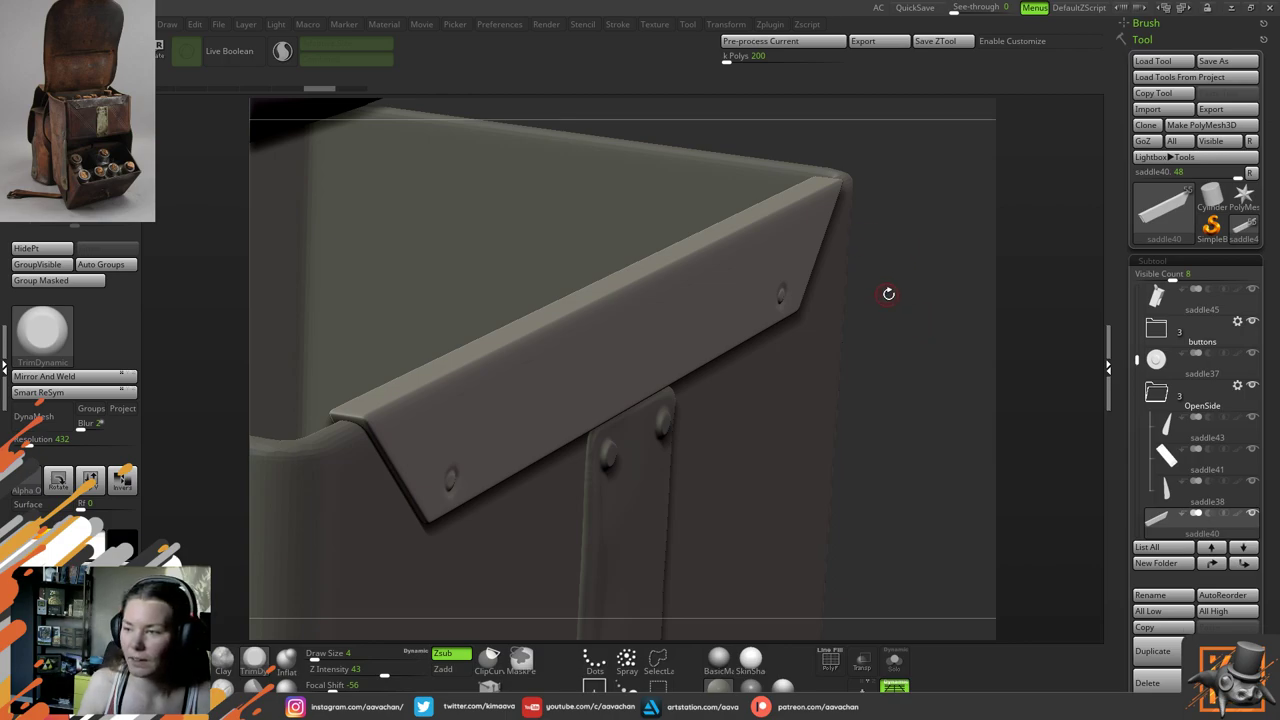
mouse_move(886, 289)
left_mouse_down()
mouse_move(945, 281)
mouse_move(912, 297)
mouse_move(880, 288)
mouse_move(891, 295)
left_mouse_up()
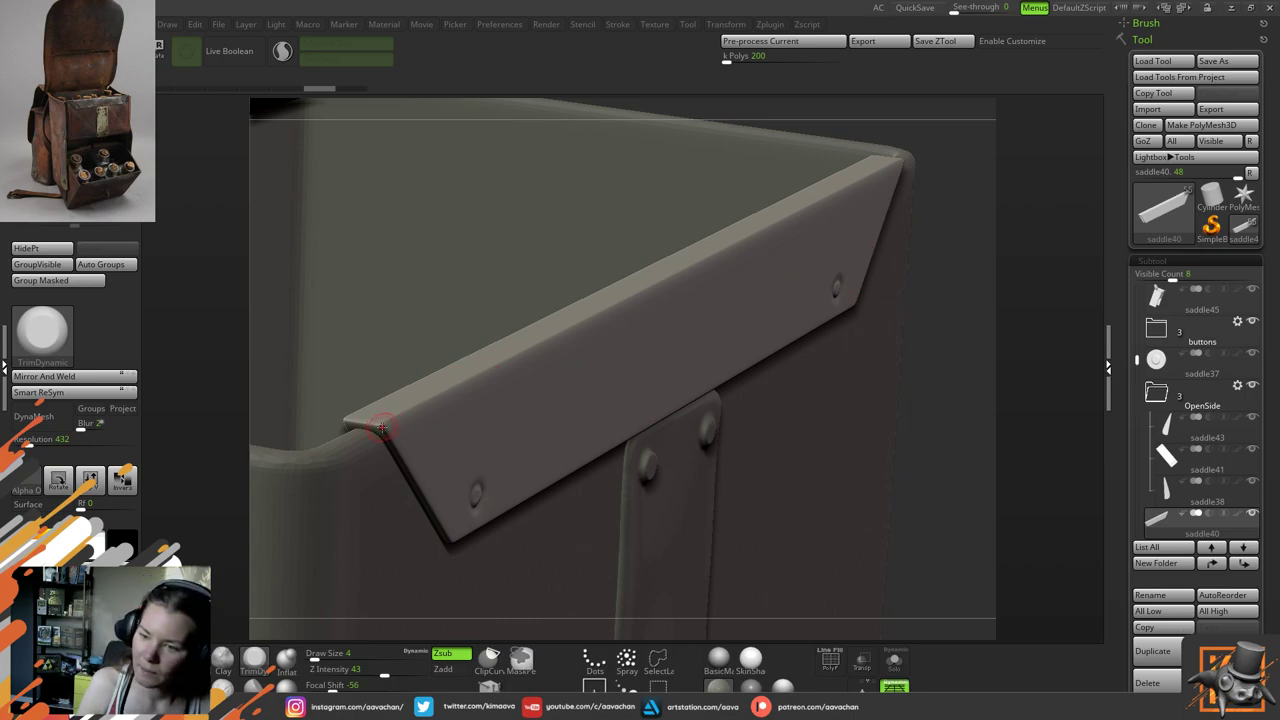
left_click_drag(382, 428, 380, 424)
Isolate the flap piece and trim the folded edge at its upper left corner
left_click(895, 661)
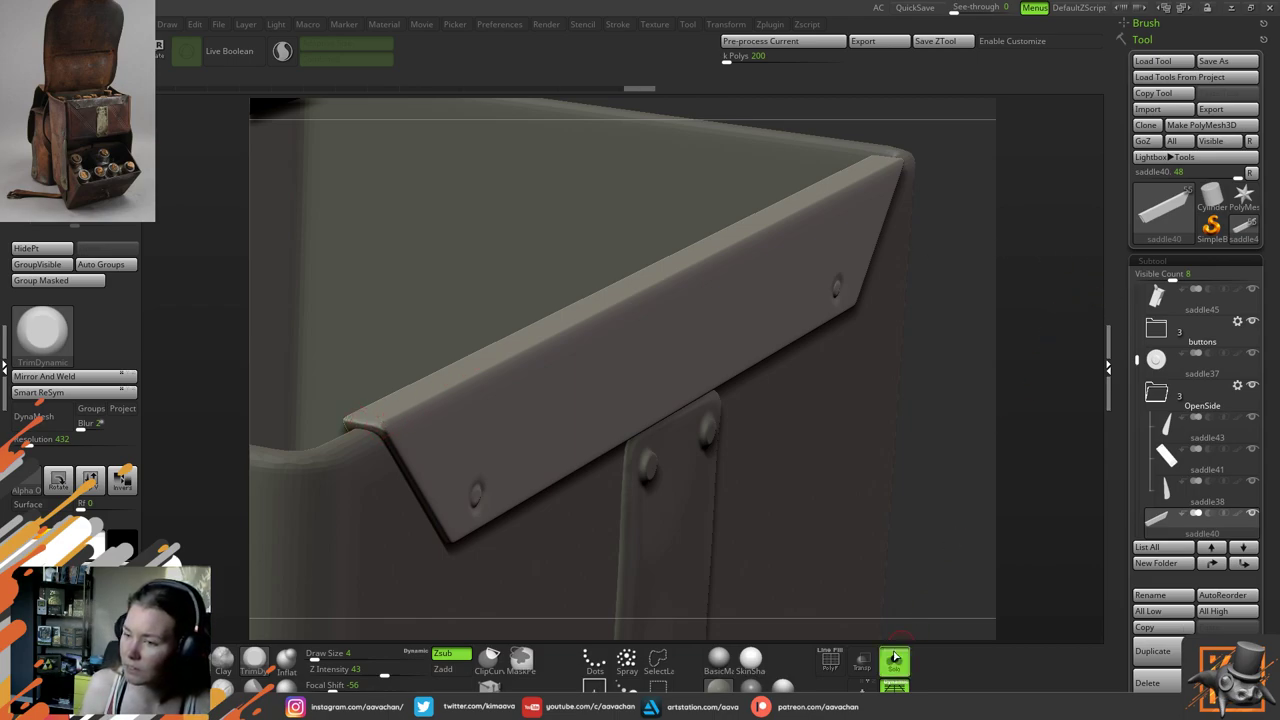
left_click_drag(760, 506, 650, 465)
mouse_move(412, 347)
left_mouse_down()
mouse_move(403, 389)
mouse_move(427, 350)
left_mouse_up()
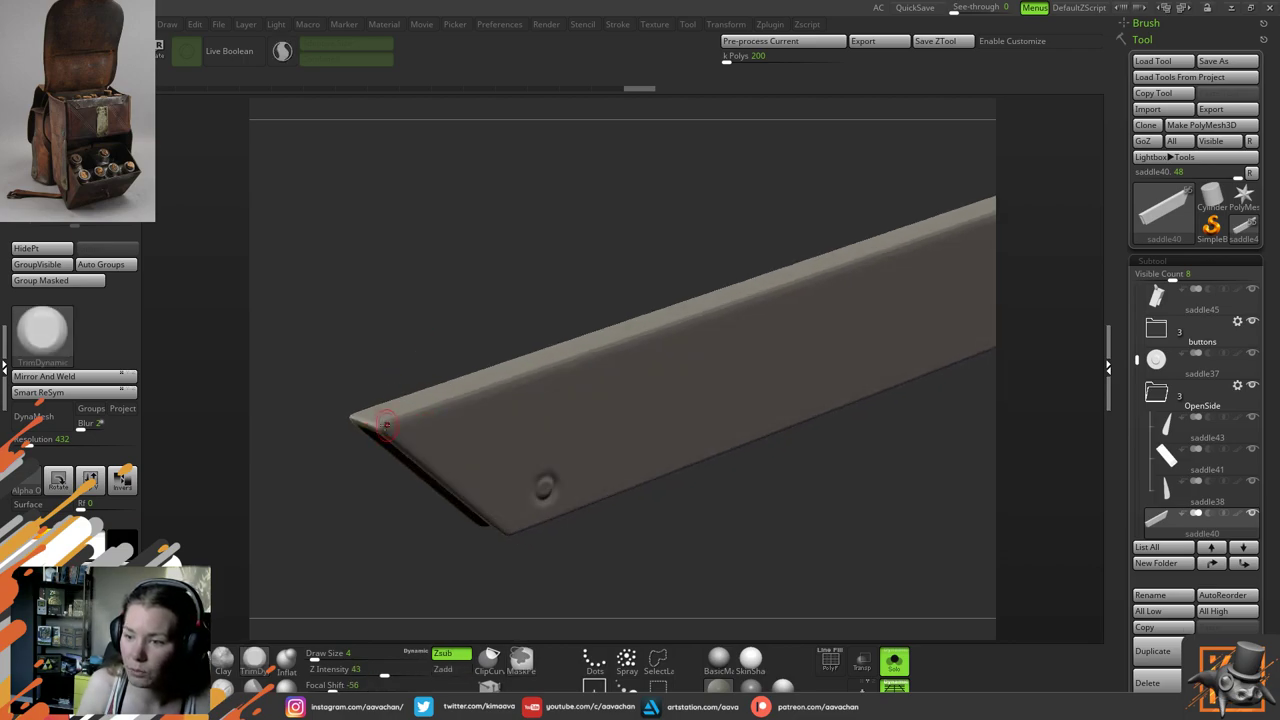
left_click_drag(386, 417, 398, 442)
left_click_drag(378, 373, 414, 354)
left_click_drag(382, 432, 402, 434)
mouse_move(385, 371)
left_mouse_down()
mouse_move(421, 358)
mouse_move(406, 260)
mouse_move(477, 284)
left_mouse_up()
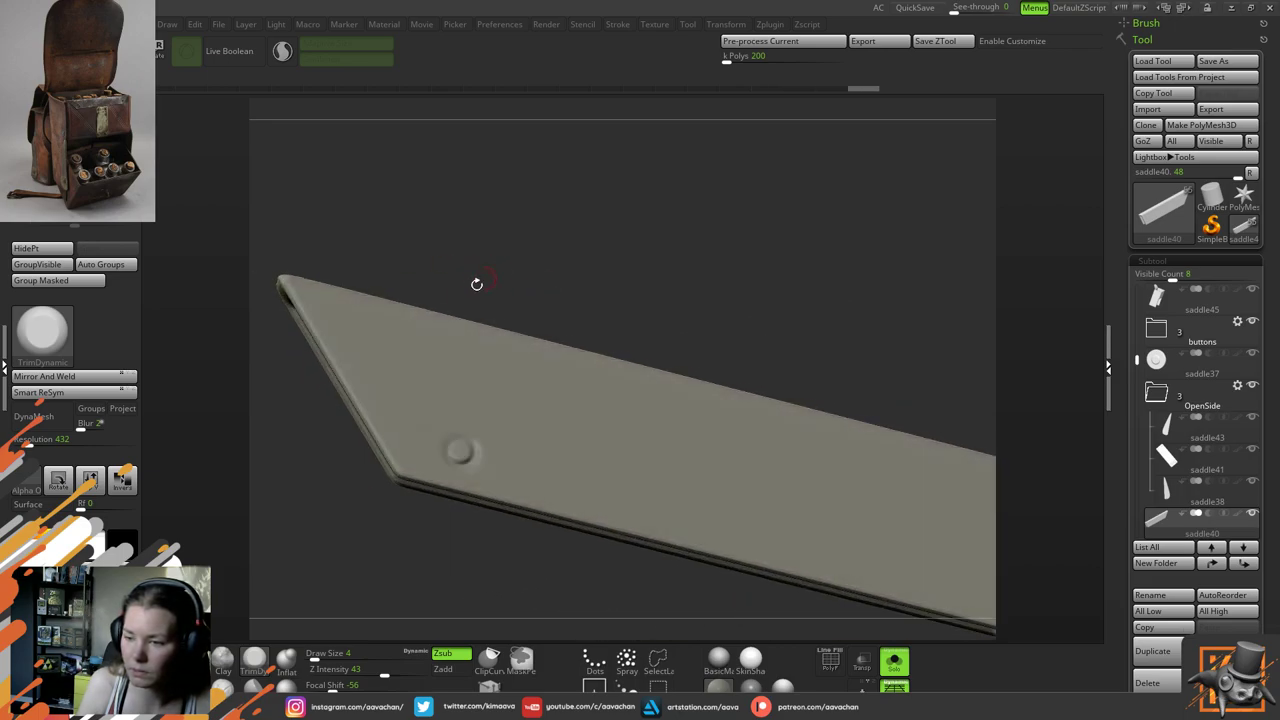
Trim the flap's slanted left edge between its upper and lower corners, and bring the rest of the bag back into view
left_click_drag(406, 468, 376, 429)
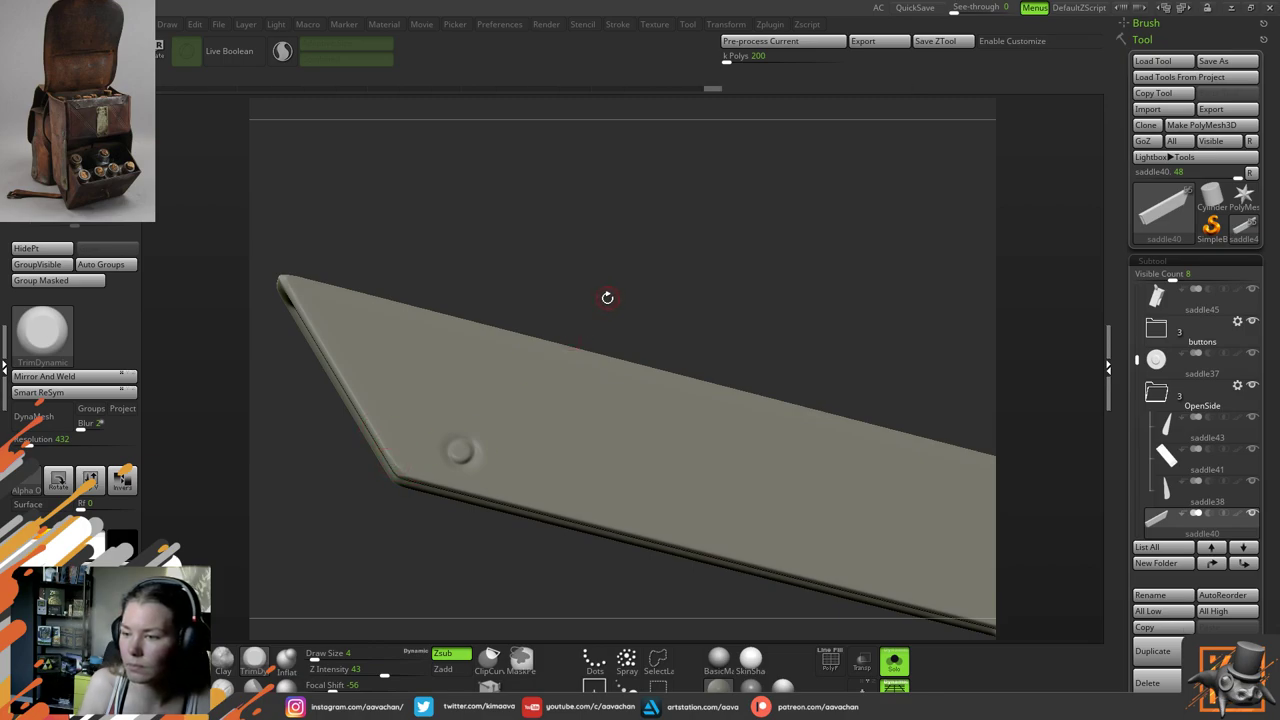
left_click_drag(607, 297, 585, 302)
left_click_drag(396, 465, 352, 397)
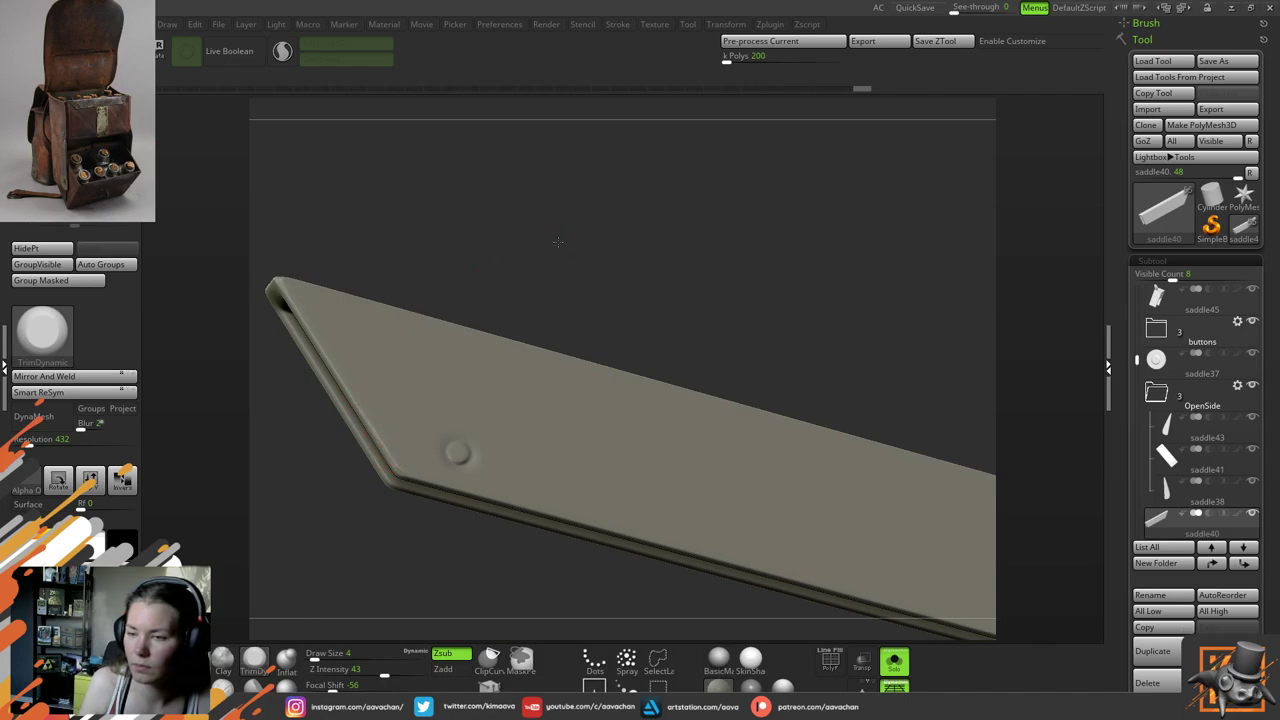
left_click_drag(557, 243, 556, 261)
mouse_move(293, 308)
left_mouse_down()
mouse_move(280, 292)
mouse_move(300, 314)
left_mouse_up()
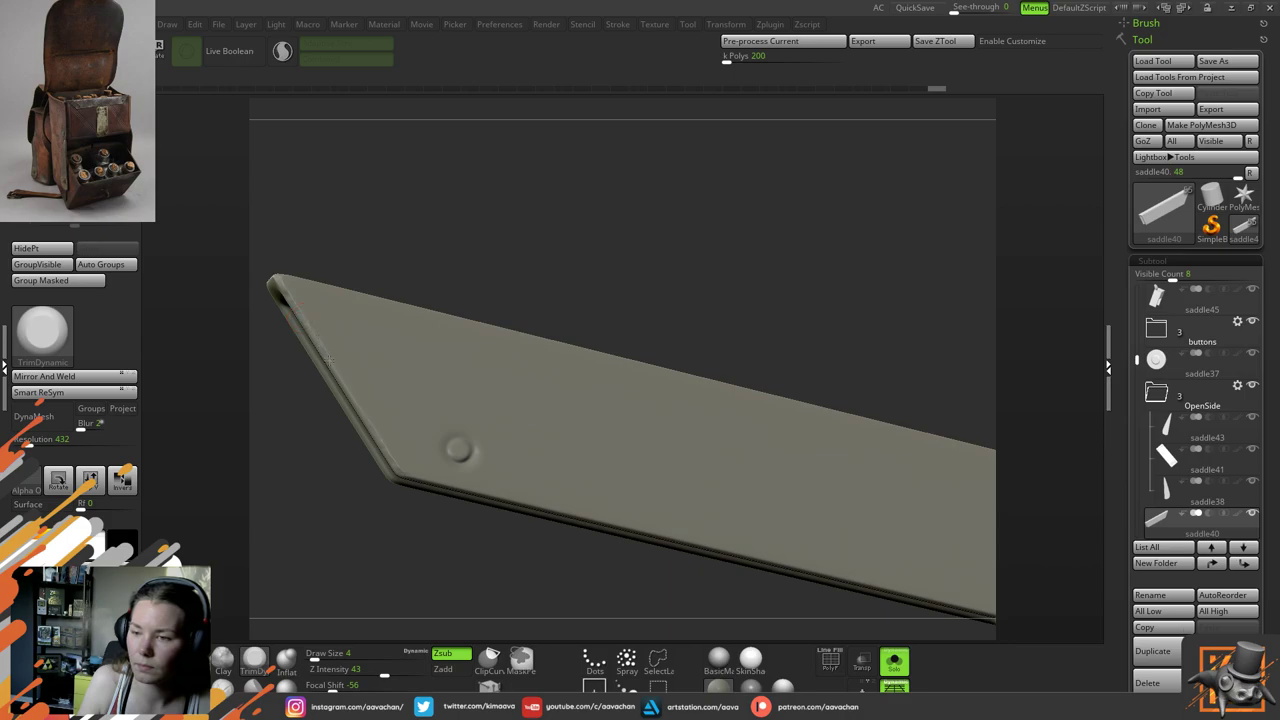
left_click_drag(354, 401, 386, 454)
left_click_drag(430, 207, 574, 262)
left_click(893, 661)
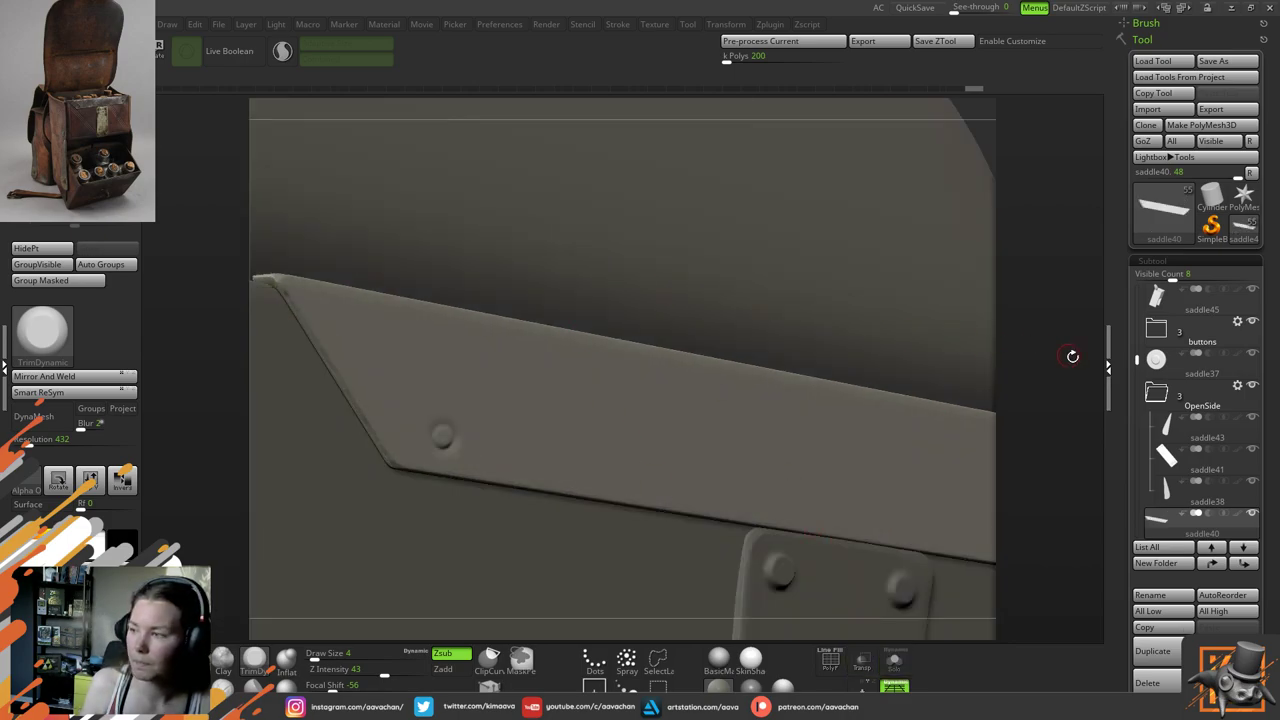
left_click_drag(1037, 363, 1107, 434, "alt")
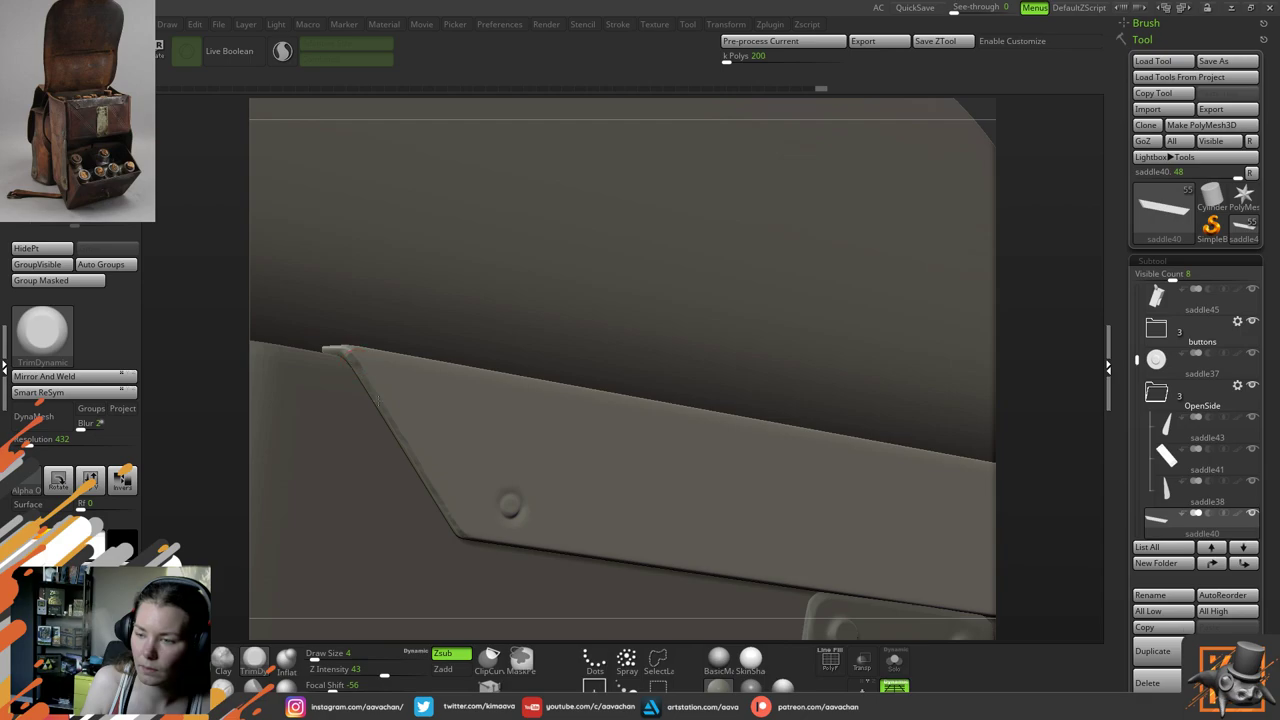
left_click_drag(1040, 420, 975, 309)
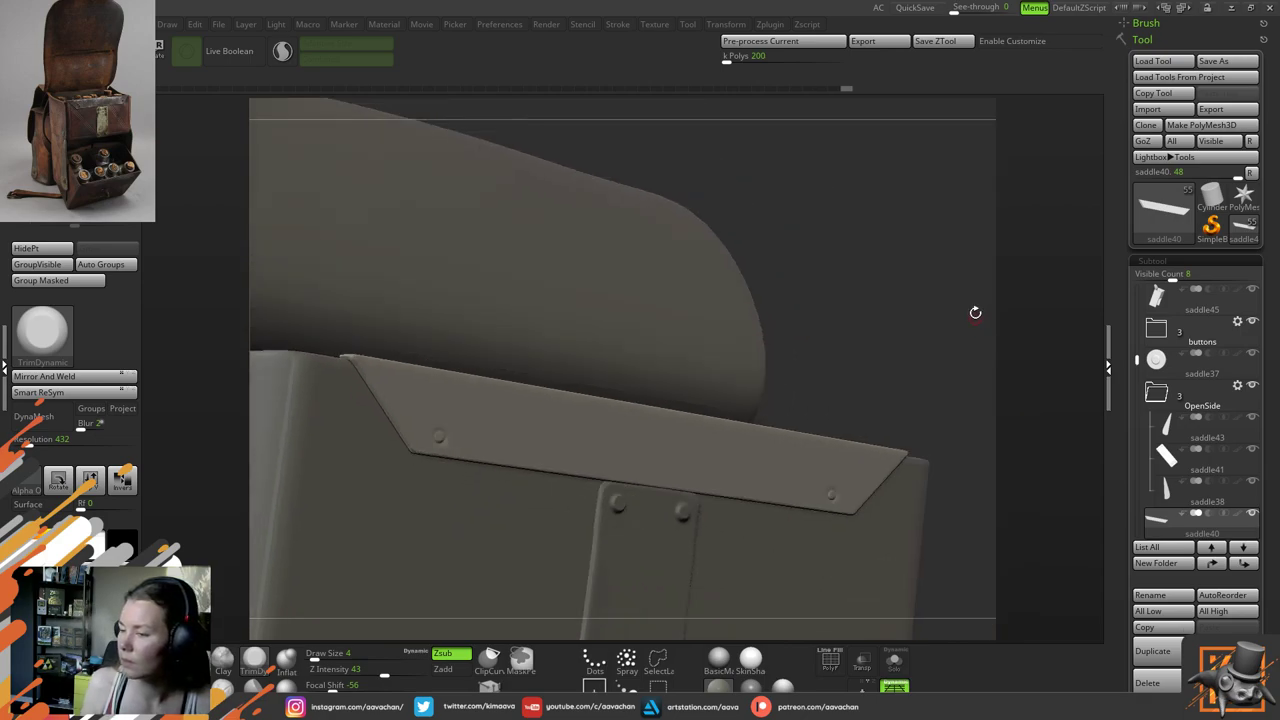
Fit the flap piece's edges more closely to the bag with the Move brush, enlarging the draw size to 18 and 31
left_click_drag(836, 292, 843, 302)
left_click_drag(327, 251, 428, 346)
key("space")
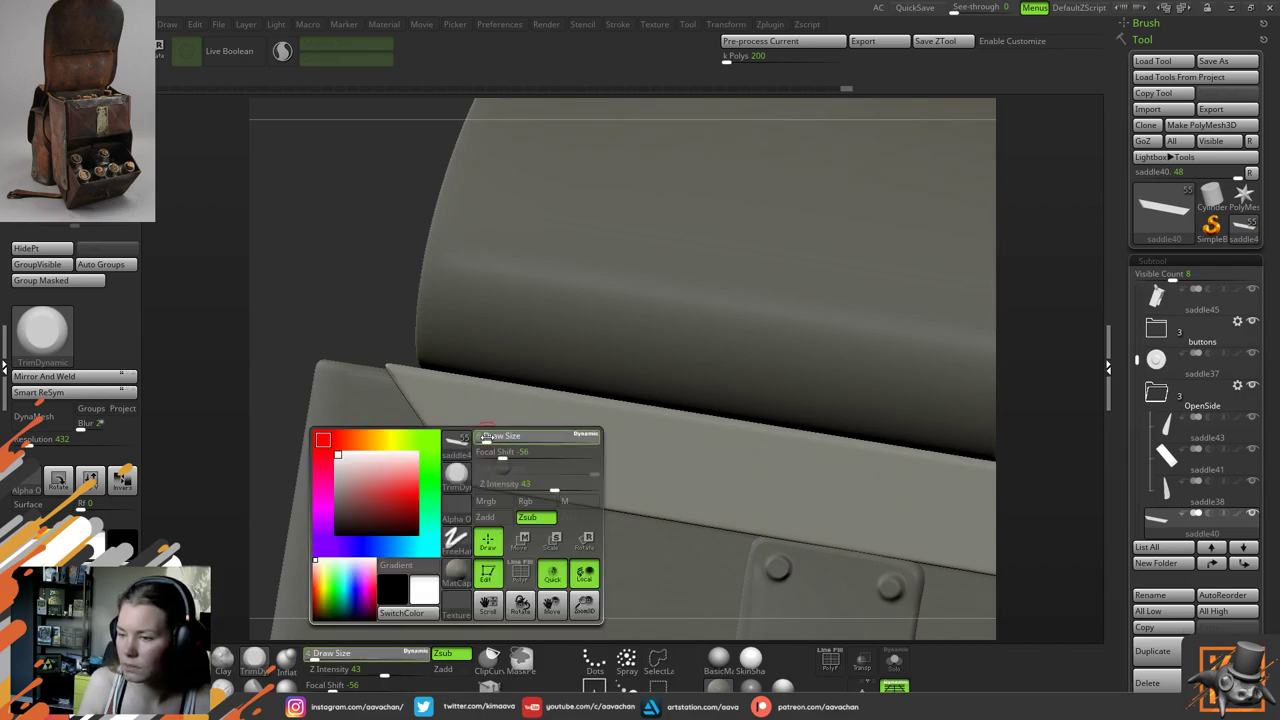
key("b")
key("m")
key("v")
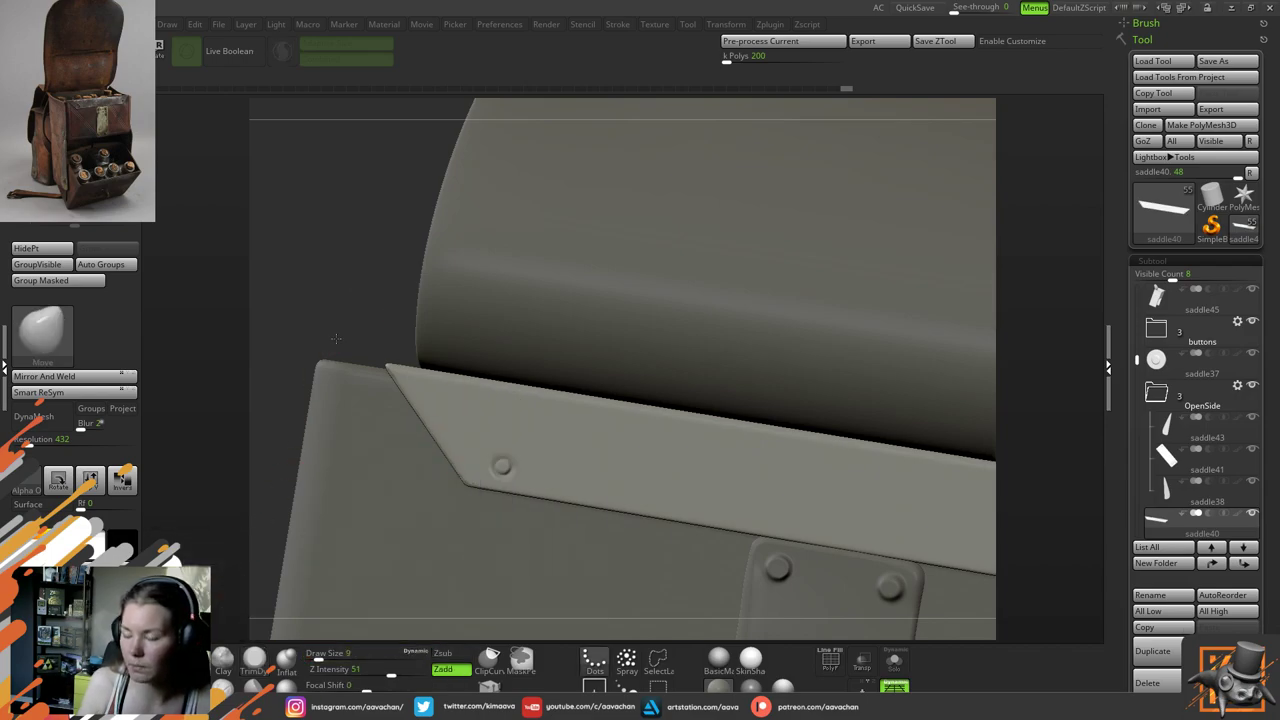
left_click_drag(336, 339, 653, 393)
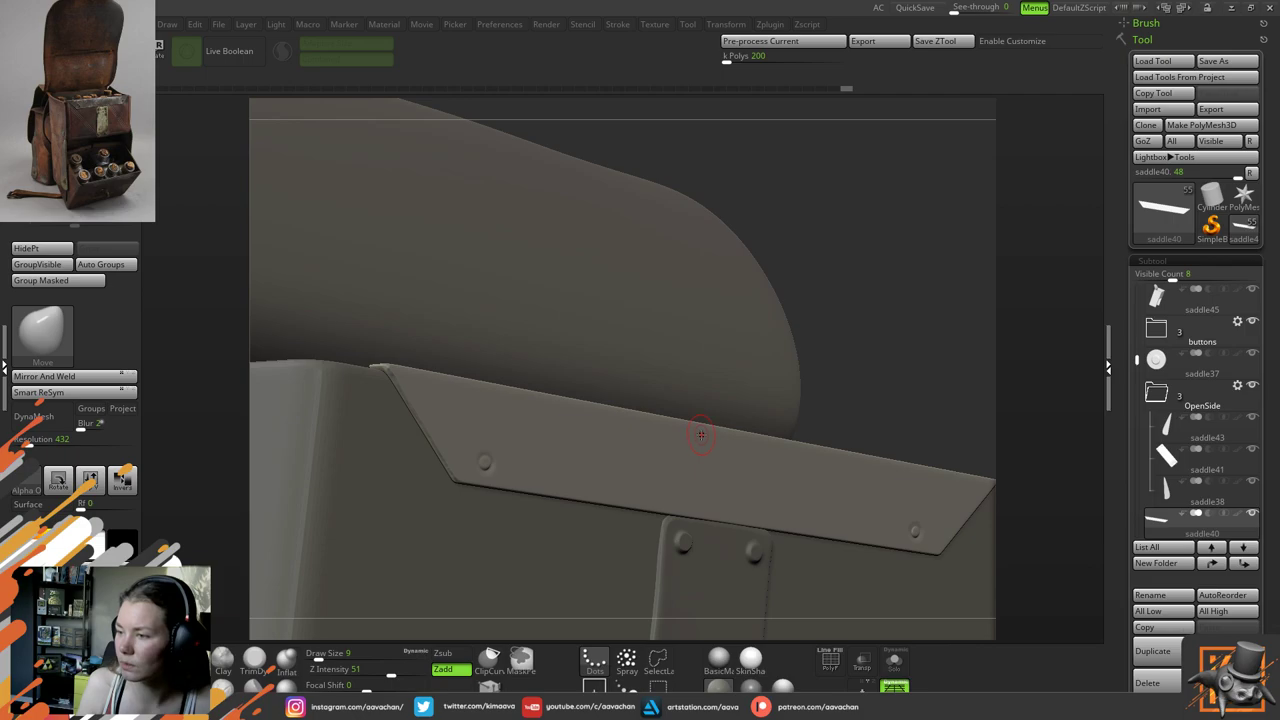
key("space")
left_click_drag(701, 435, 706, 436)
left_click_drag(866, 366, 650, 395)
left_click_drag(505, 438, 489, 447)
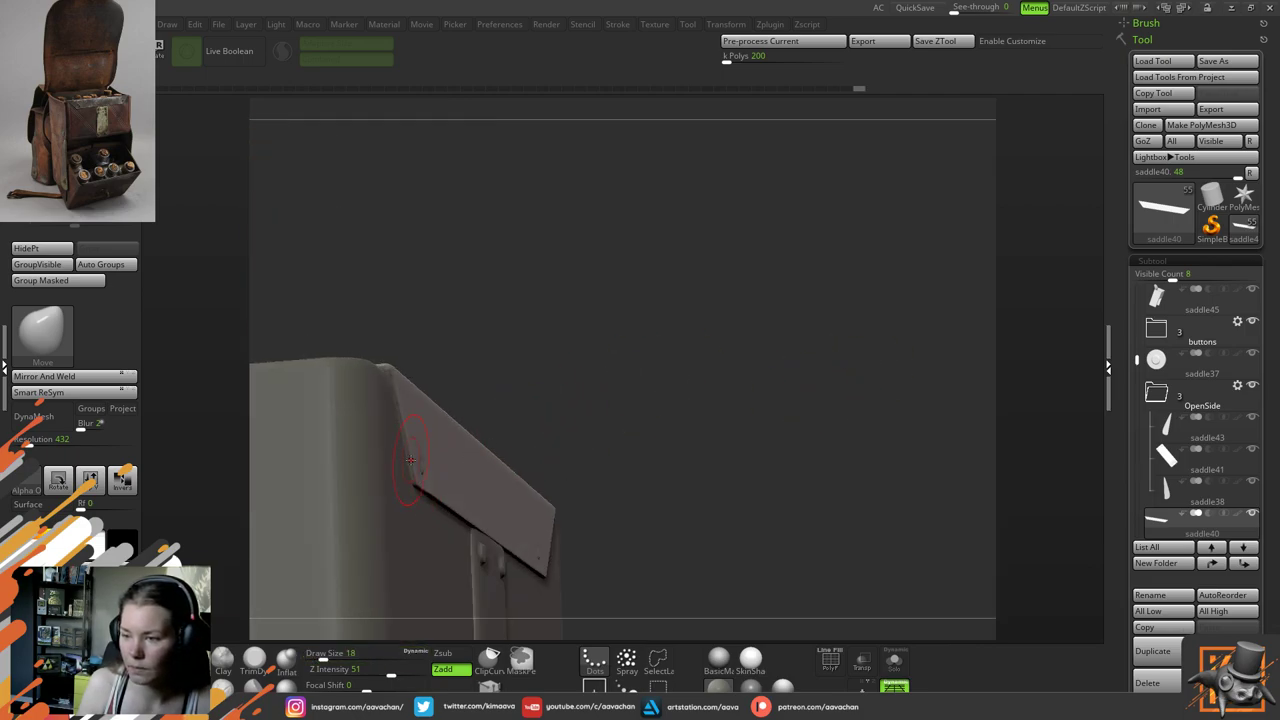
mouse_move(406, 460)
left_mouse_down()
mouse_move(421, 486)
mouse_move(455, 486)
mouse_move(431, 493)
left_mouse_up()
key("space")
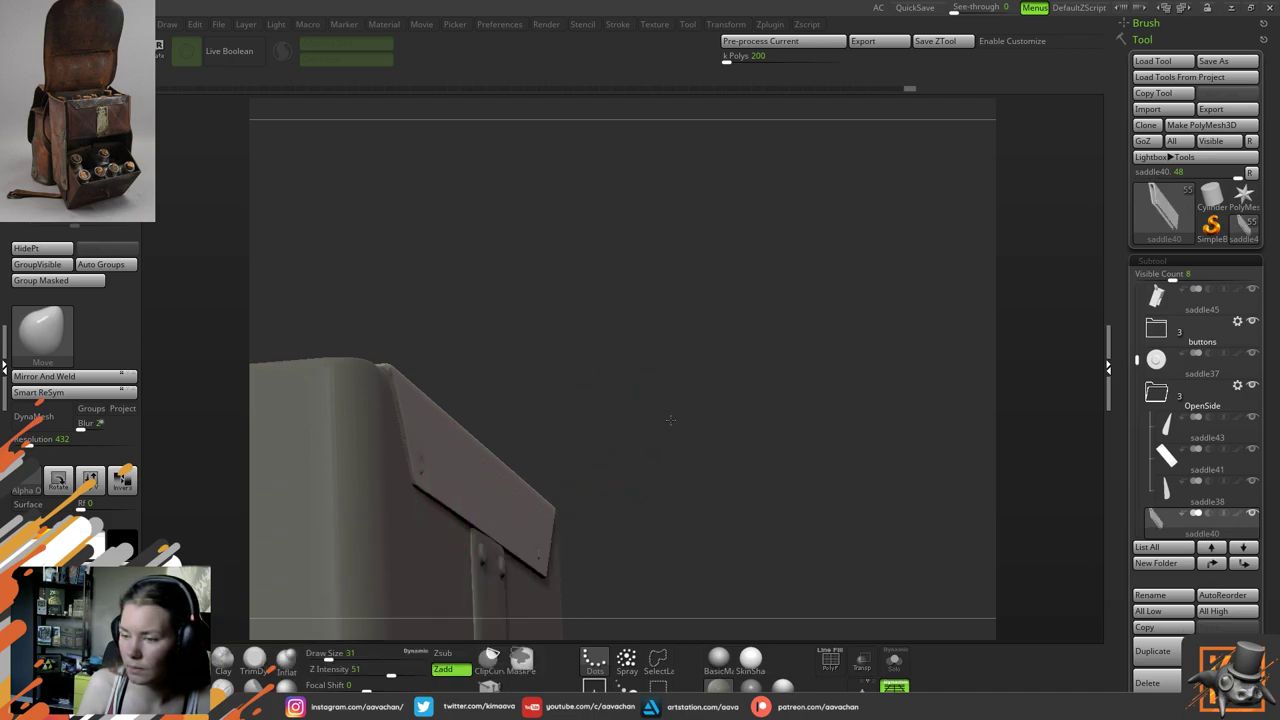
left_click_drag(670, 420, 577, 425)
left_click_drag(876, 321, 847, 322)
Switch the bag to a lighter gray MatCap material and inspect the flap's surface from both ends
left_click(784, 687)
left_click(784, 687)
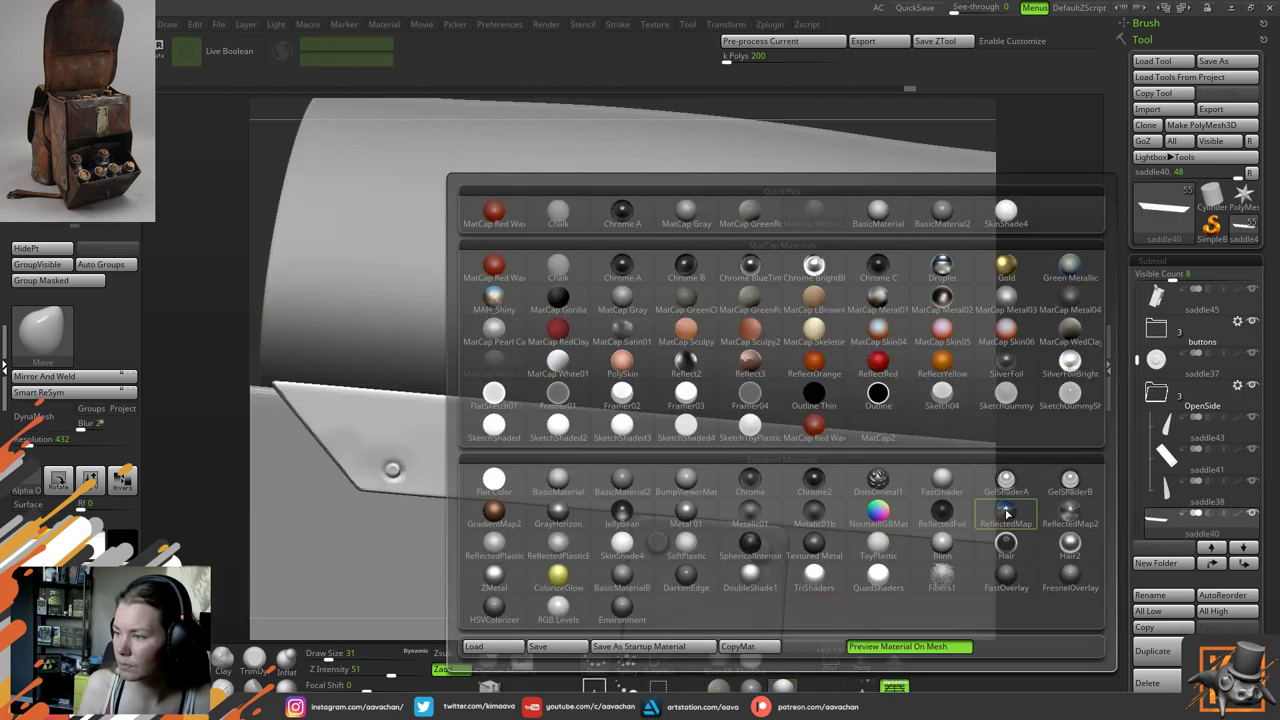
left_click(1007, 513)
left_click_drag(1000, 471, 868, 479)
left_click_drag(983, 411, 925, 385)
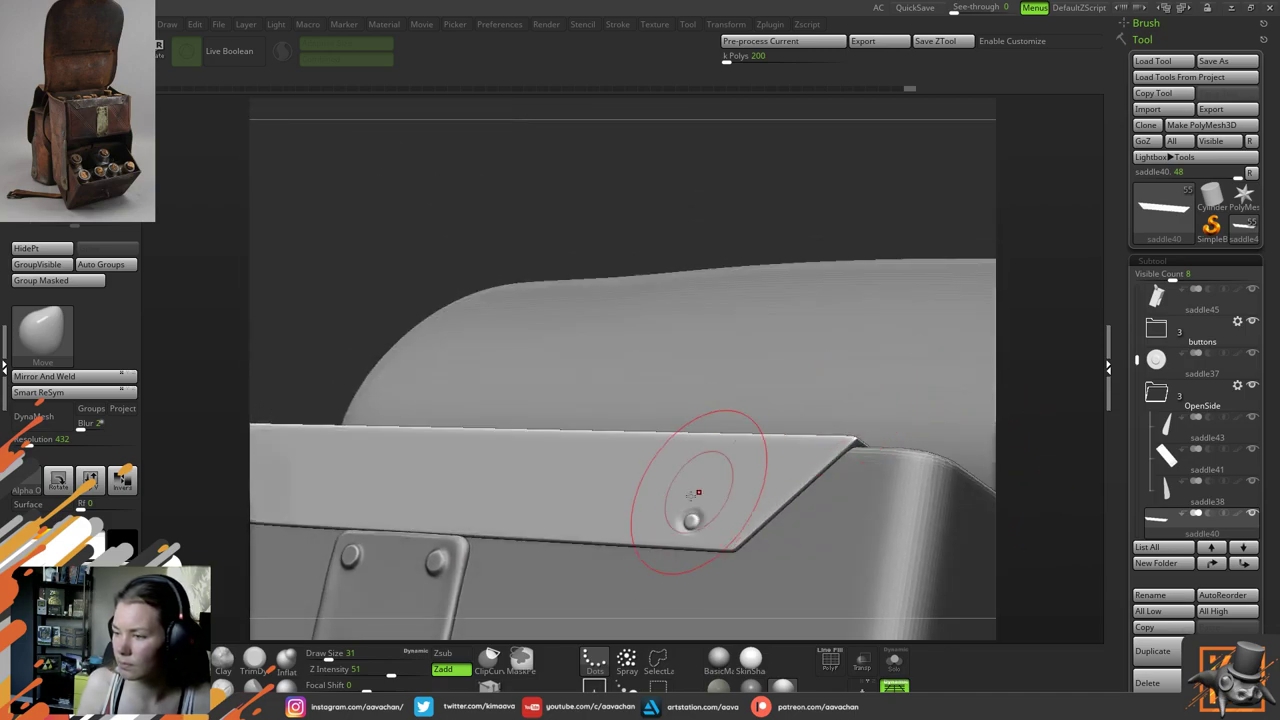
Subdivide the flap piece's mesh once, checking its polygon density with the polyframe
left_click(820, 654)
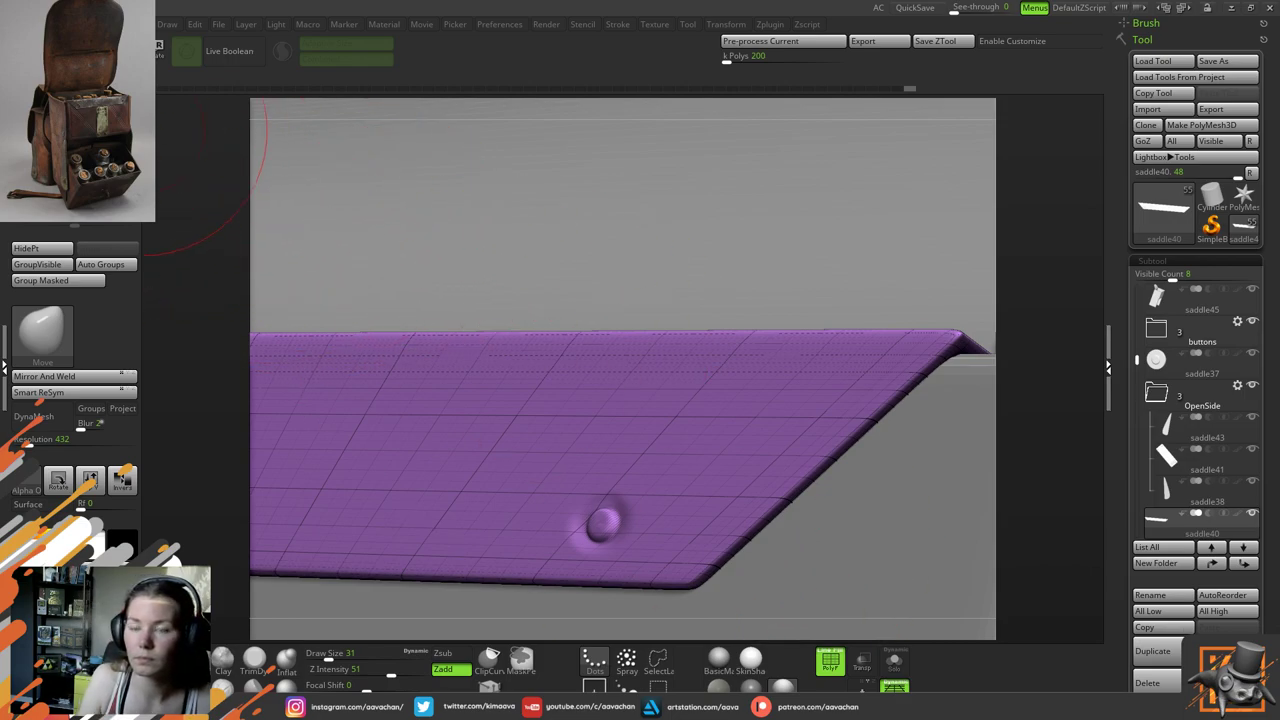
key("ctrl+d")
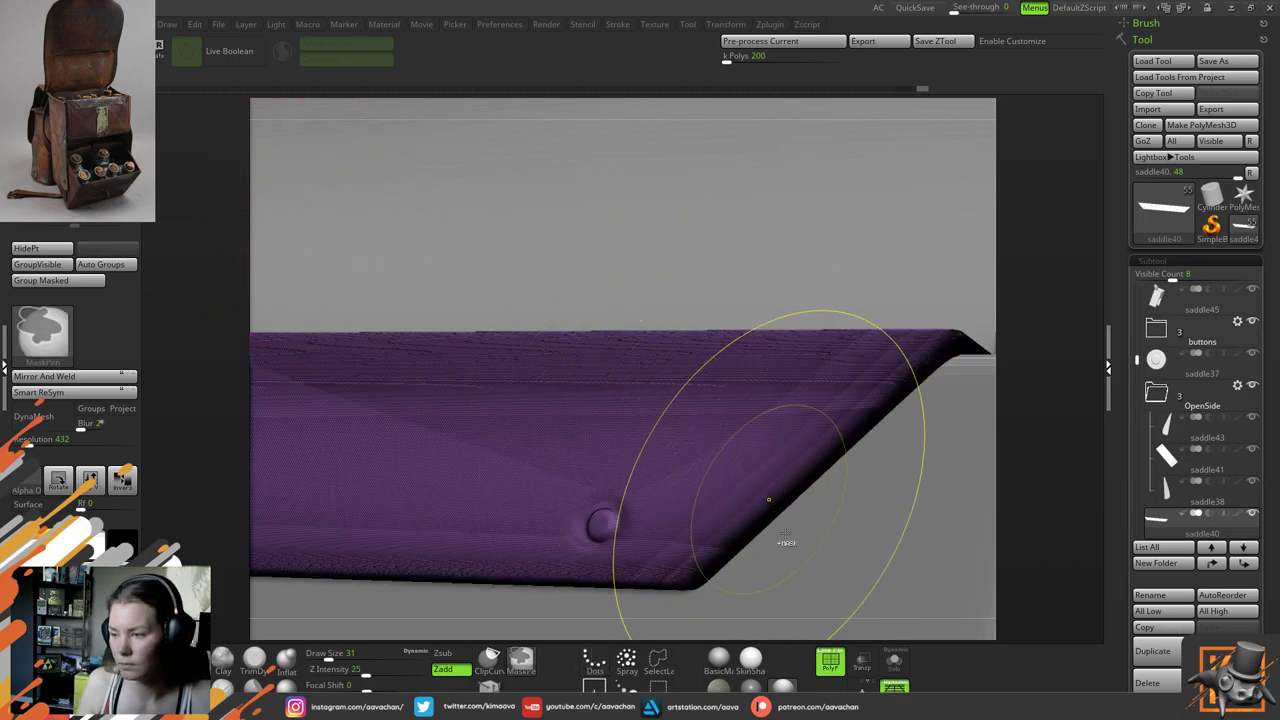
left_click(830, 660)
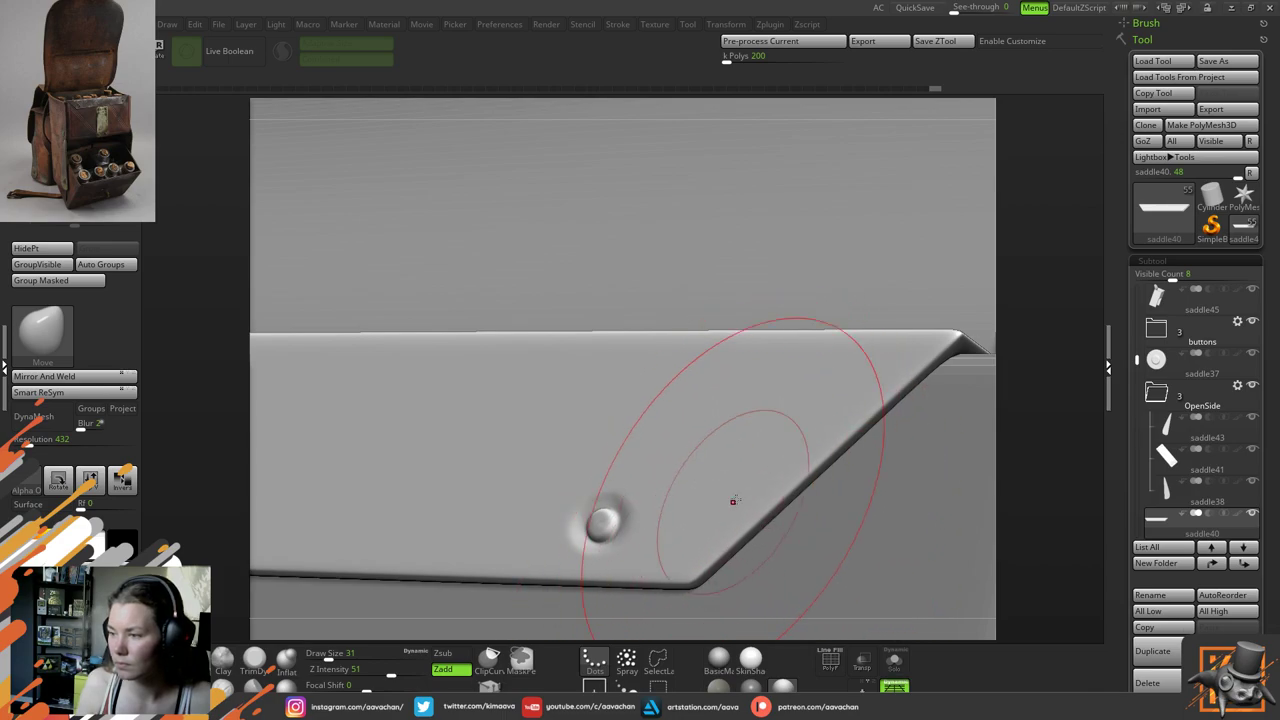
Adjust the flap's lower edge above the strap with the Move brush at draw size 31, and lower the brush's focal shift
left_click_drag(1046, 417, 1034, 315, "alt")
mouse_move(444, 371)
left_mouse_down()
mouse_move(433, 359)
mouse_move(450, 375)
left_mouse_up()
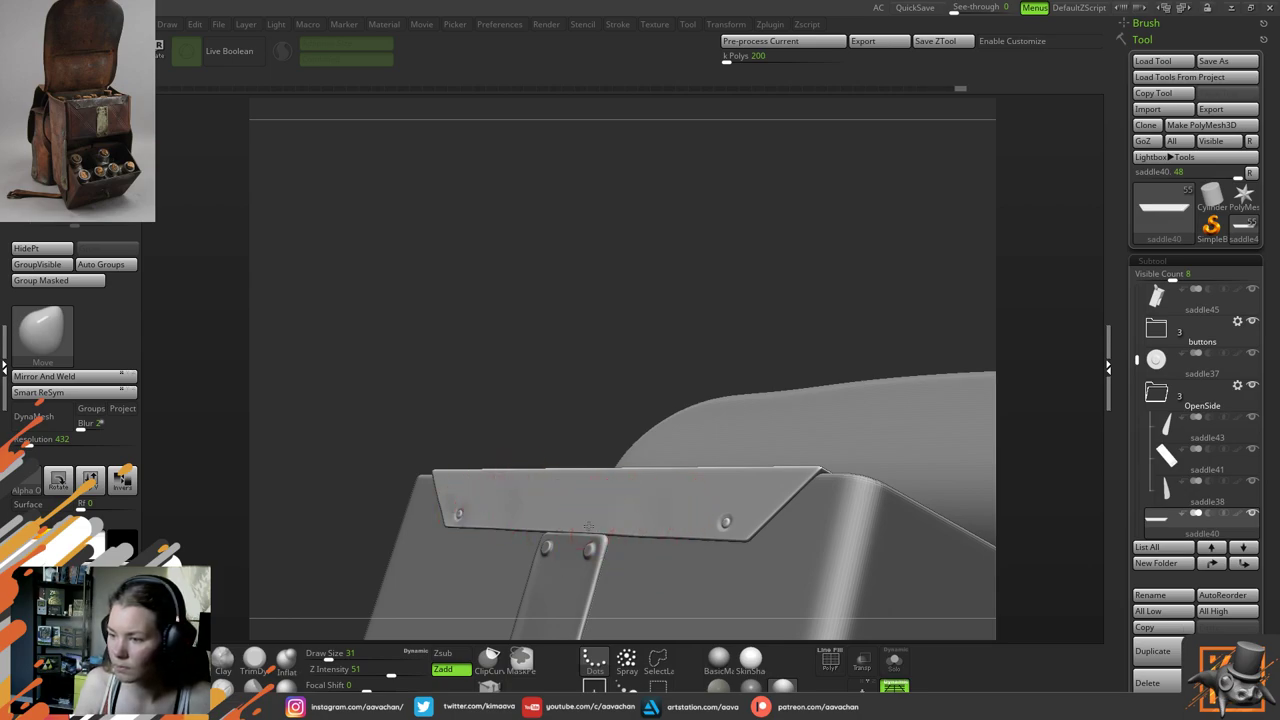
left_click_drag(588, 526, 613, 530)
left_click_drag(551, 382, 640, 398)
key("space")
left_click_drag(618, 500, 608, 503)
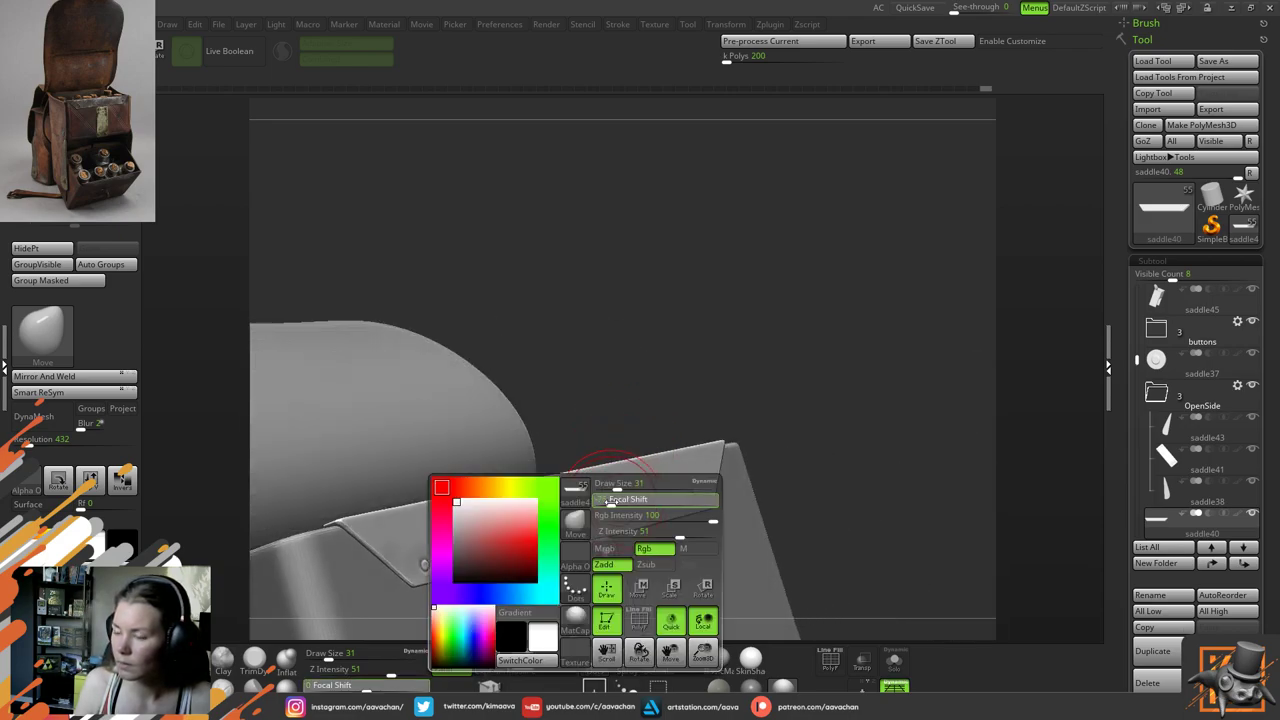
Build up subtle unevenness on the flap's front with the Clay brush at draw size 16 and Z intensity 19
left_click(224, 660)
key("space")
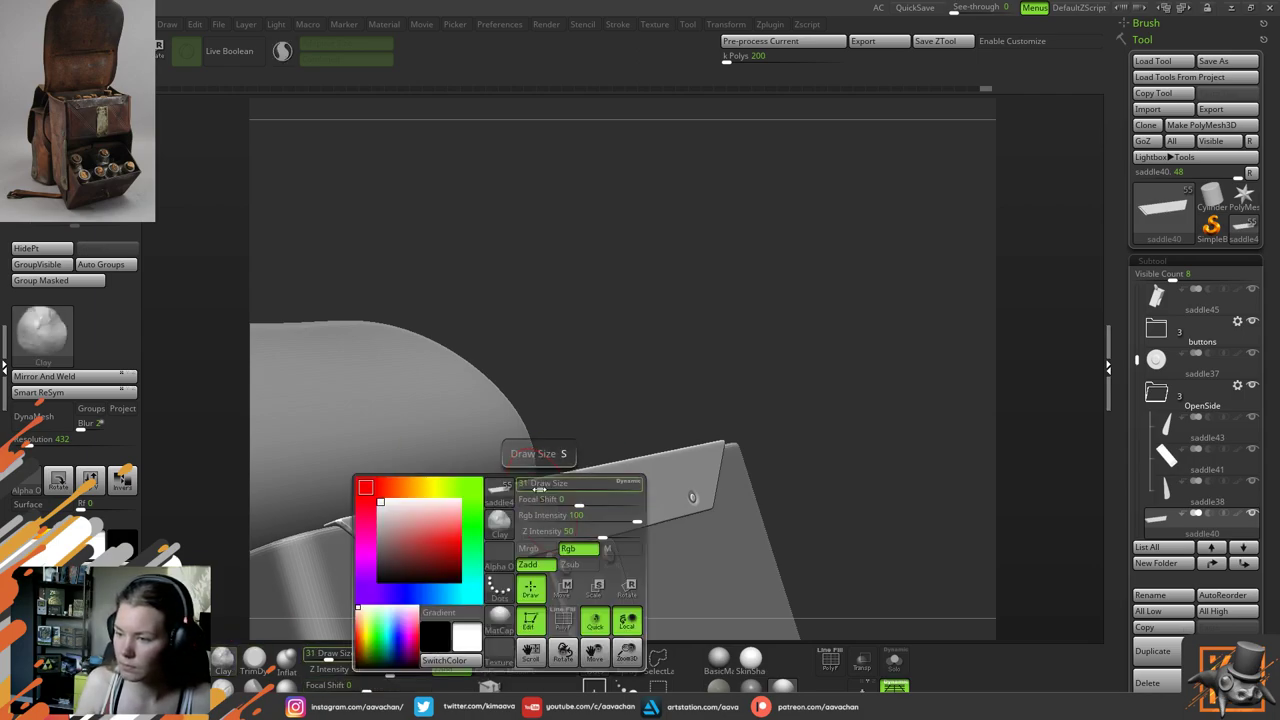
left_click_drag(537, 488, 528, 488)
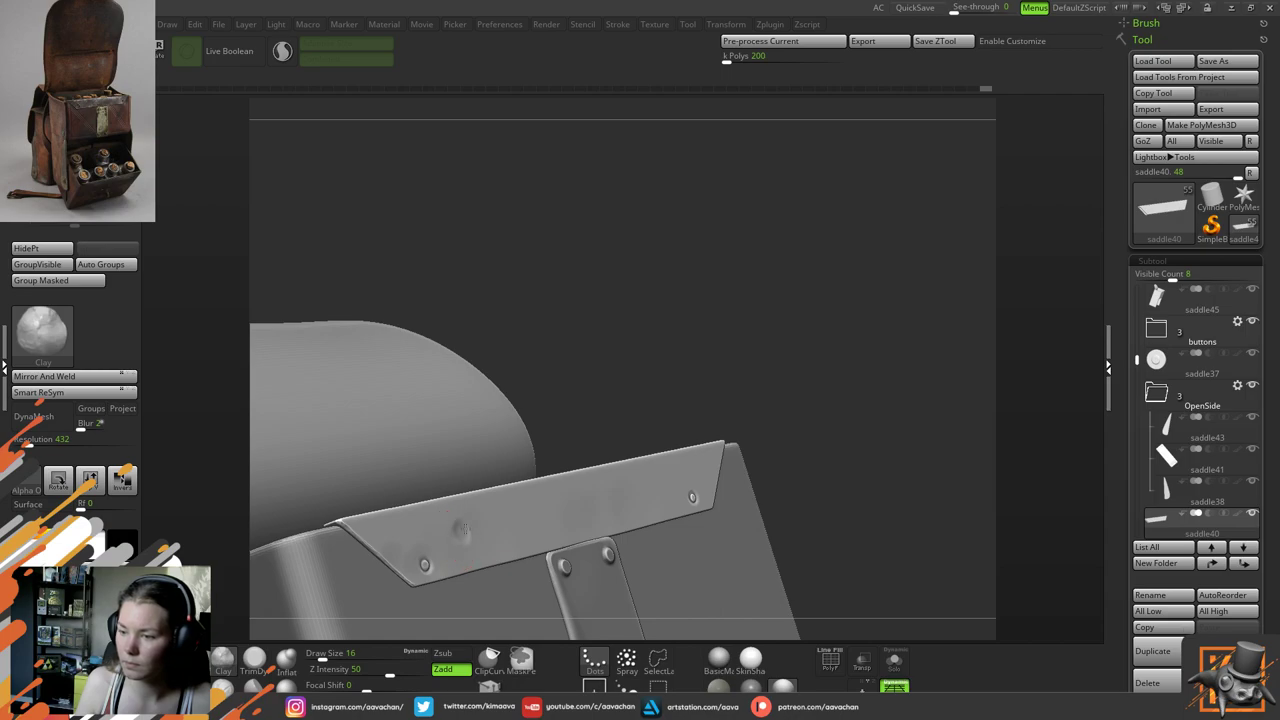
key("ctrl+z")
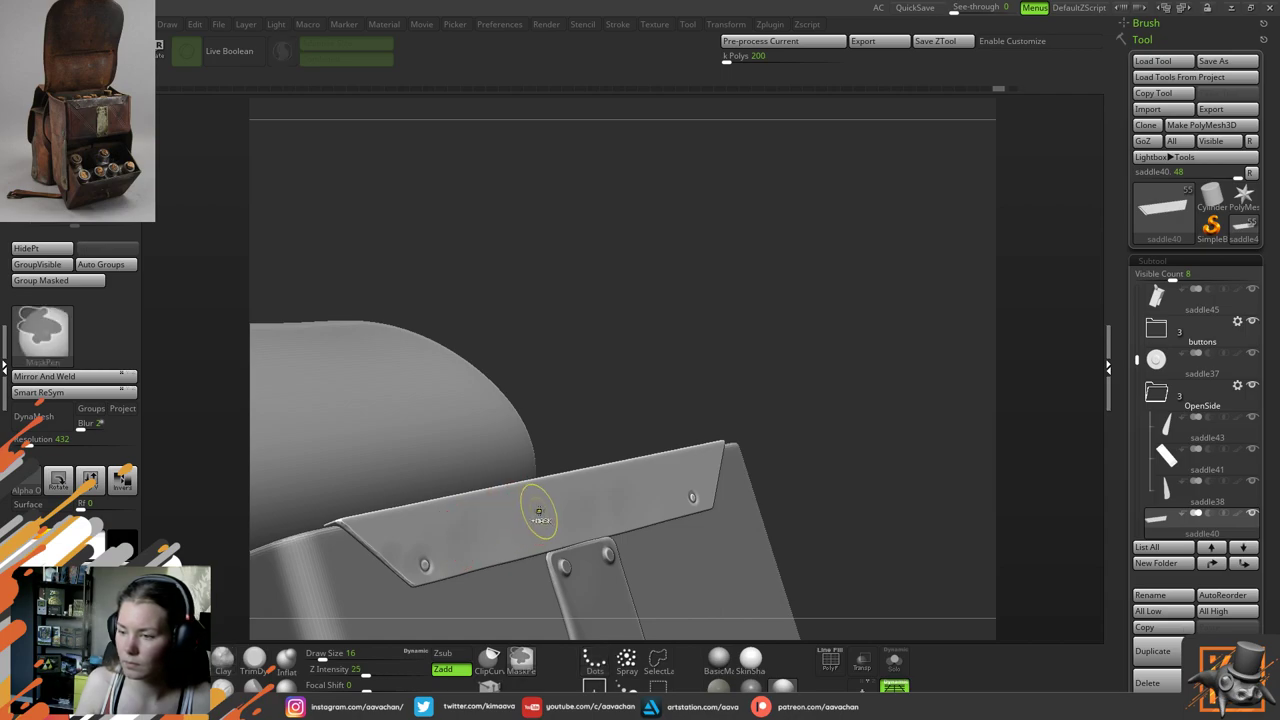
left_click_drag(389, 676, 358, 676)
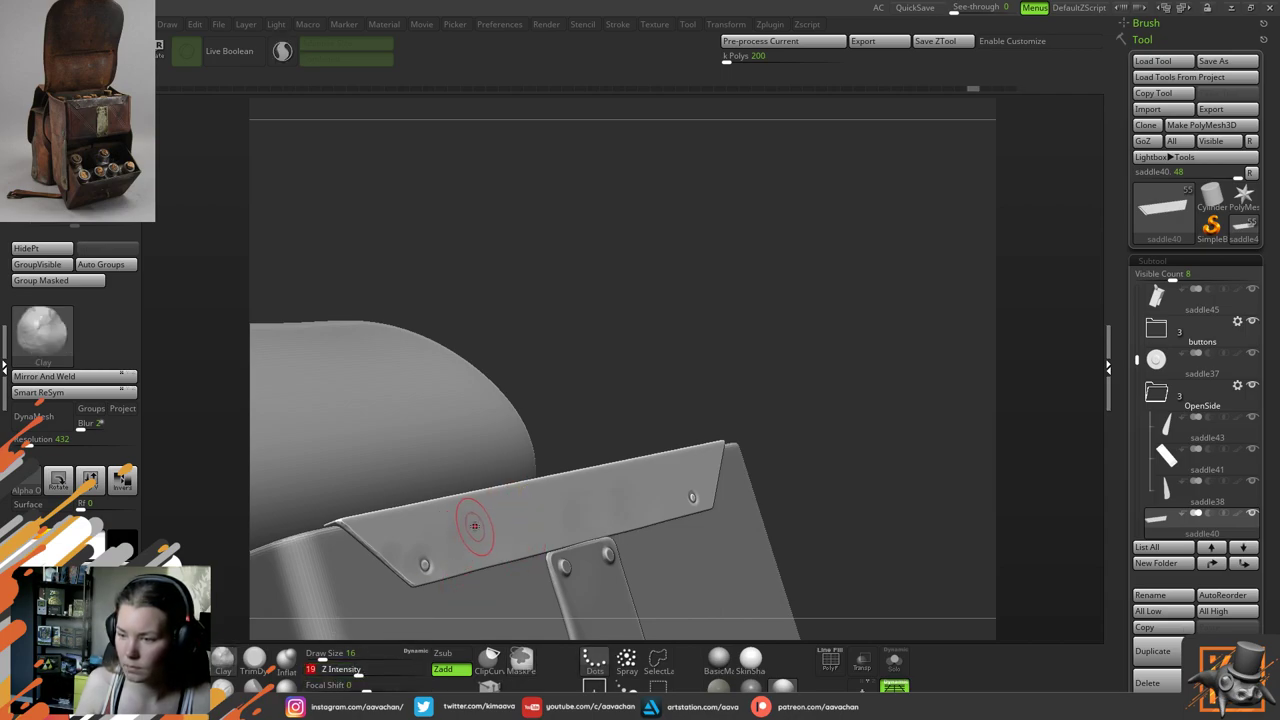
left_click_drag(487, 519, 486, 522)
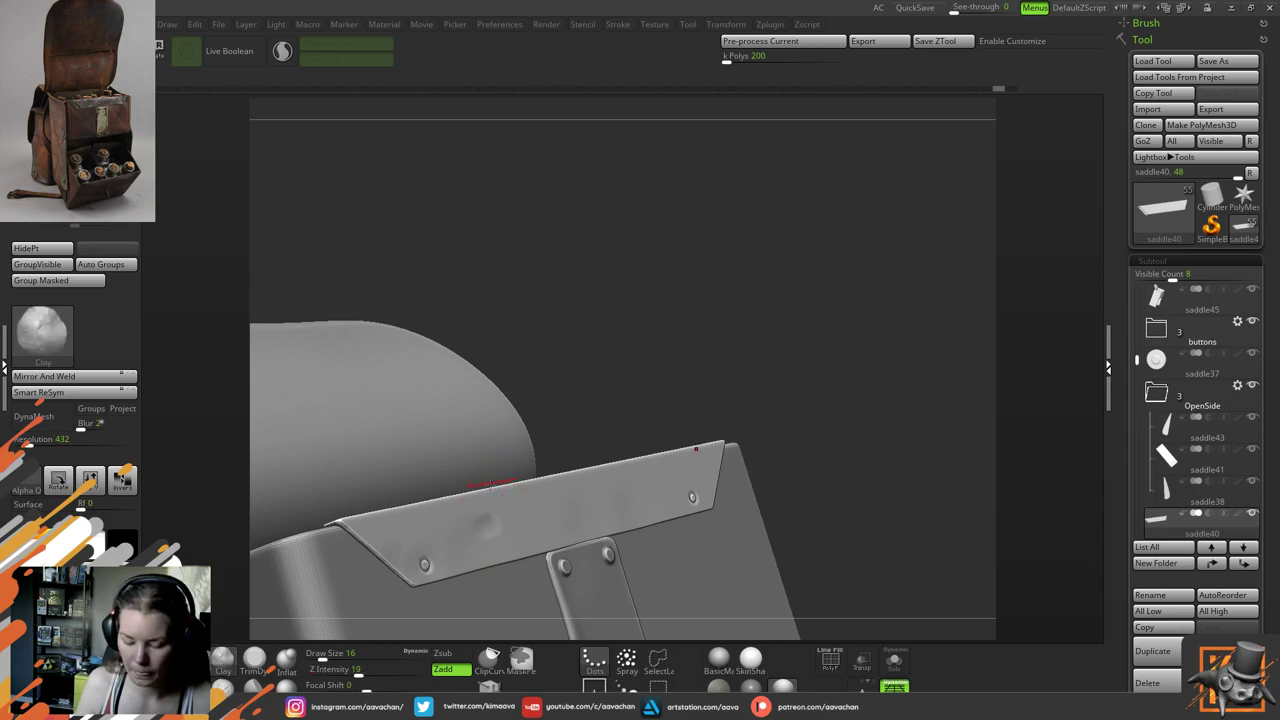
Load SmoothValleys from the brush library's Smooth folder as the smoothing brush
key("b")
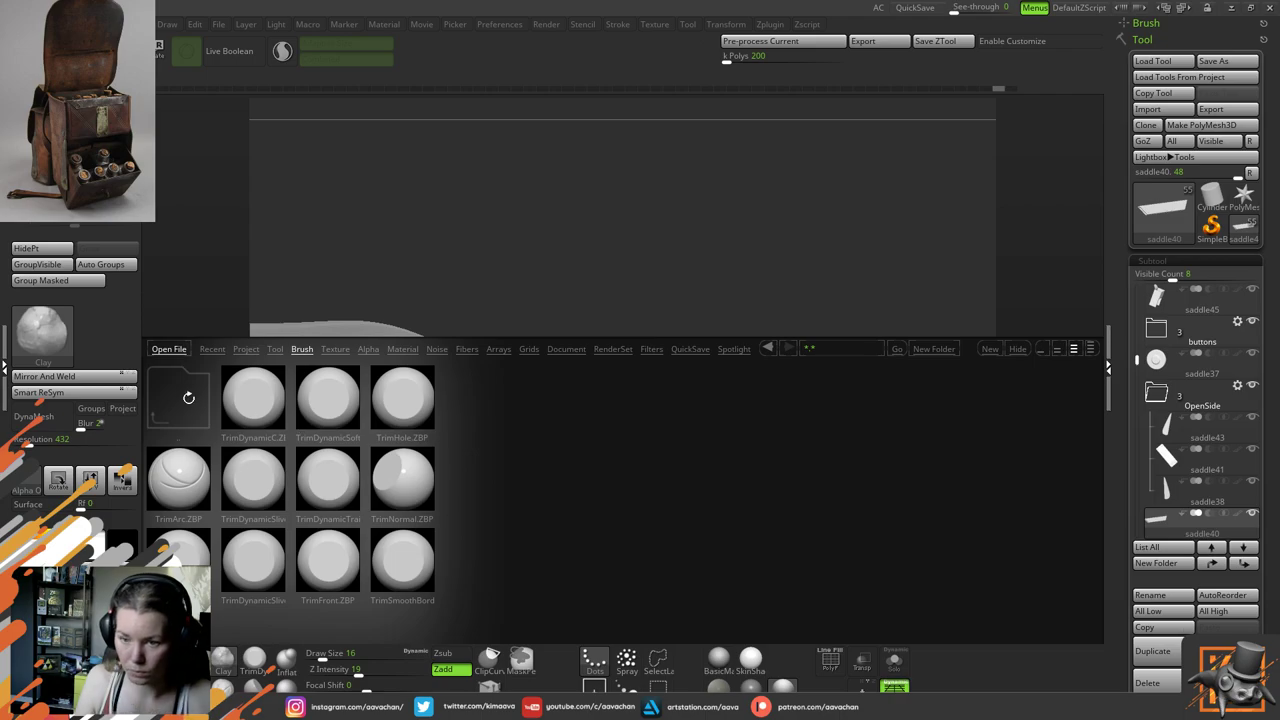
left_click(188, 397)
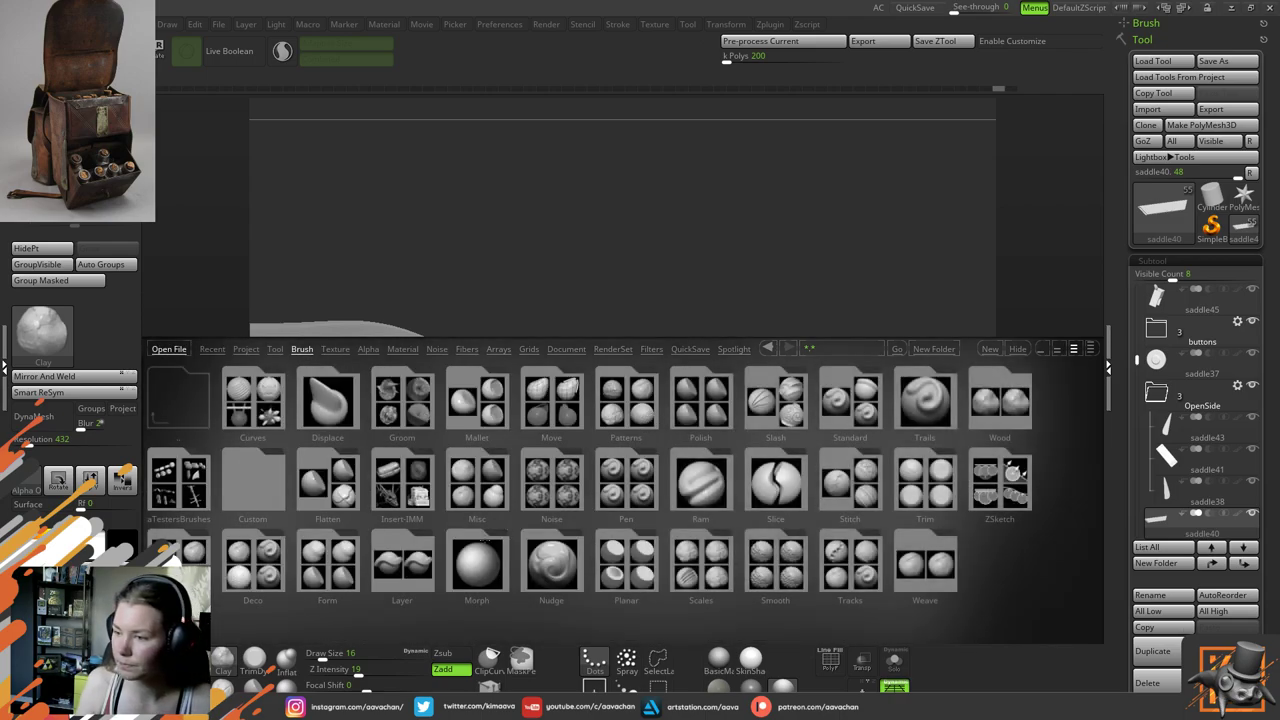
left_click(776, 565)
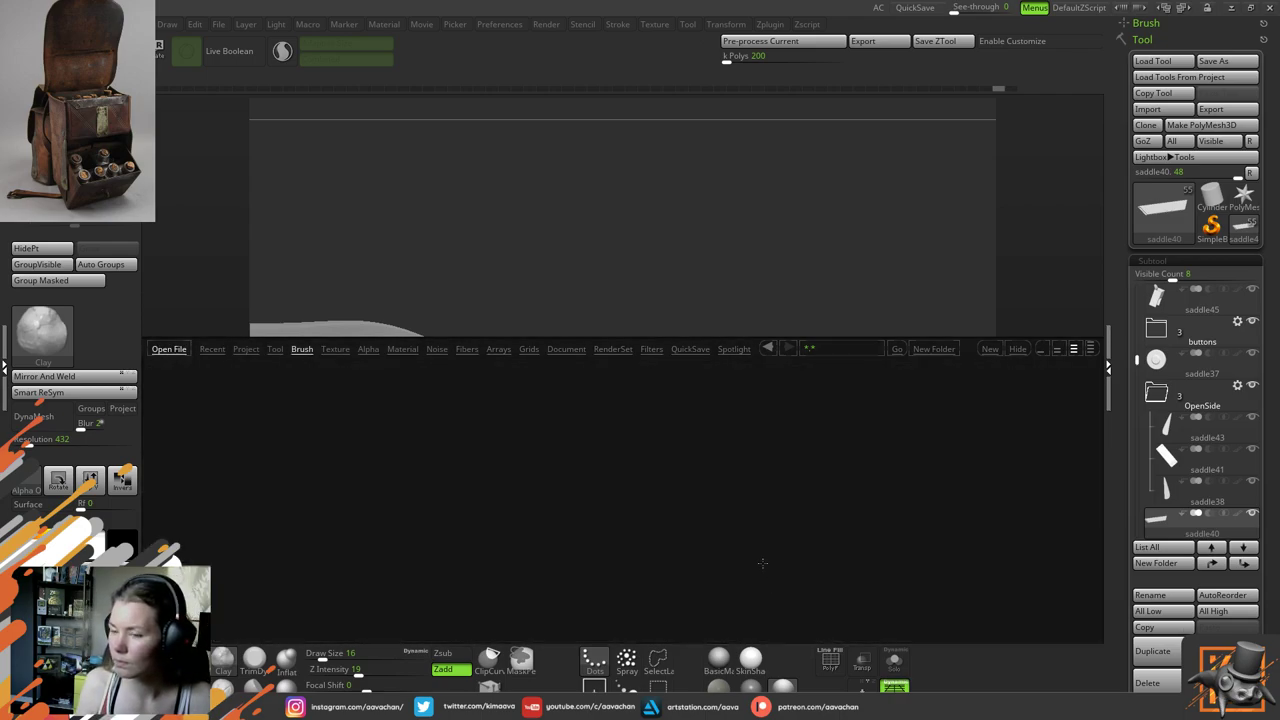
double_click(415, 576)
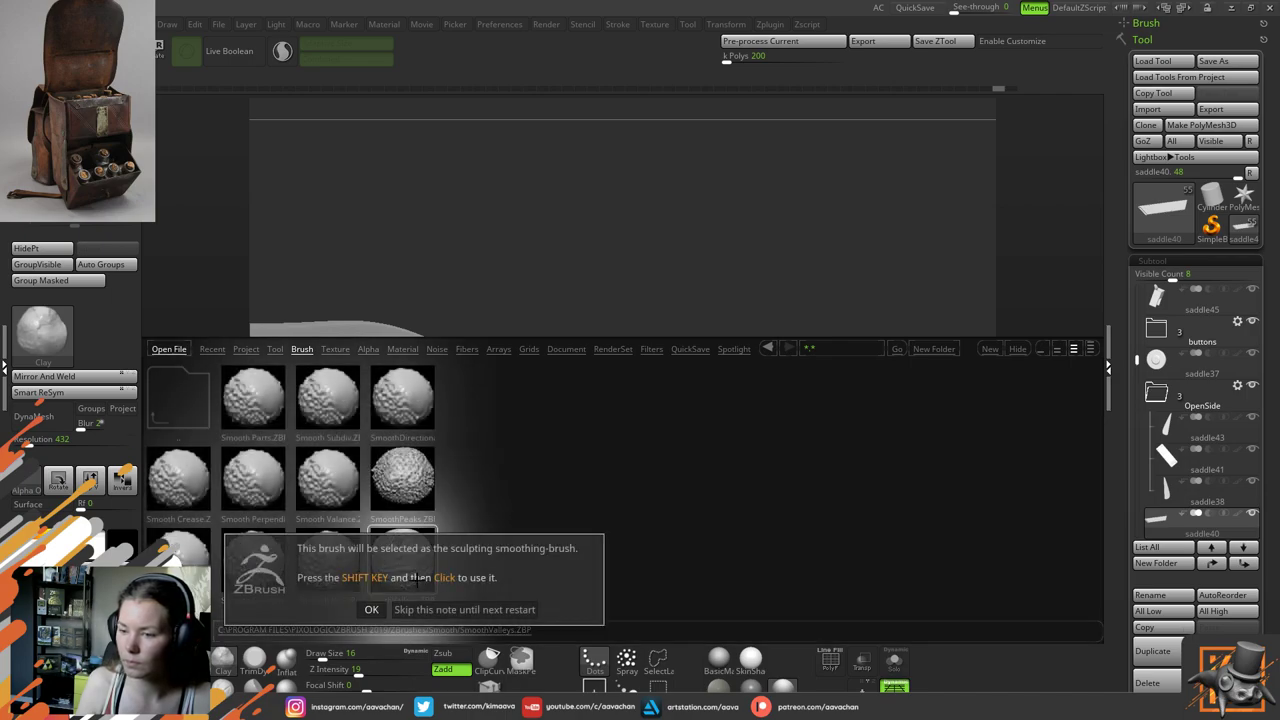
Load Smooth Stronger from the brush library as the smoothing brush and soften the unevenness near the flap's left rivet
left_click(476, 609)
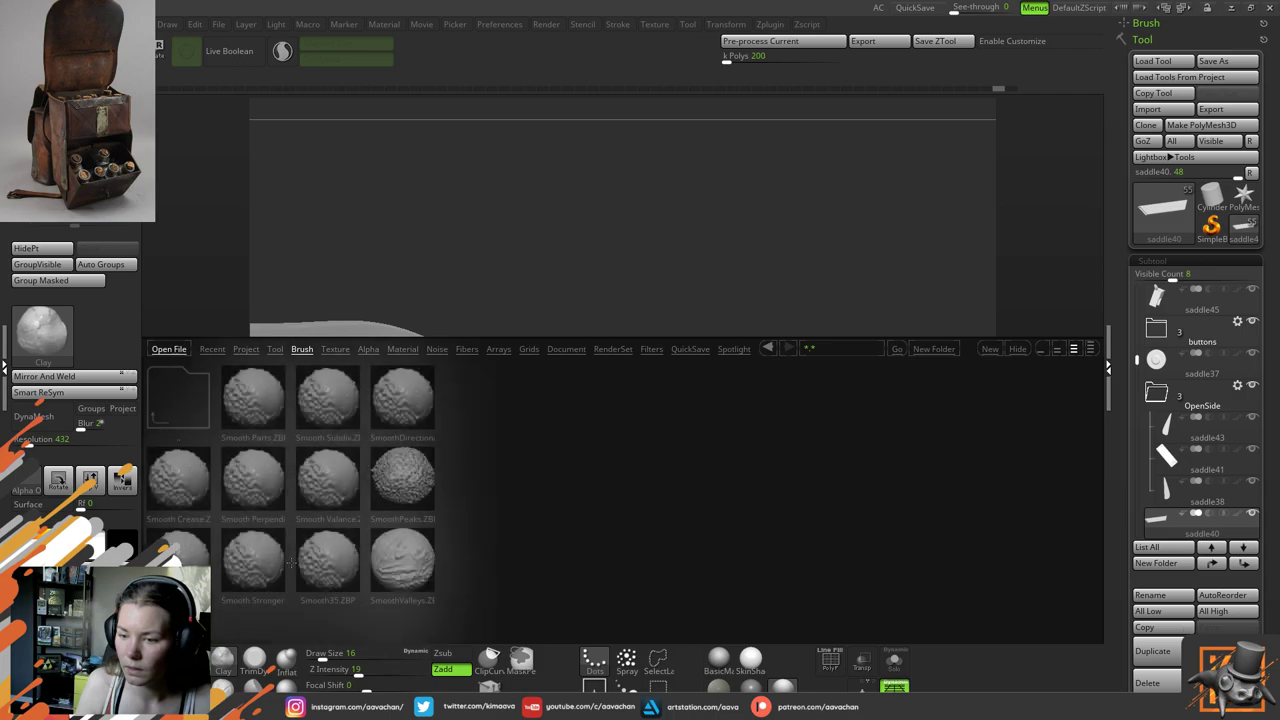
double_click(258, 557)
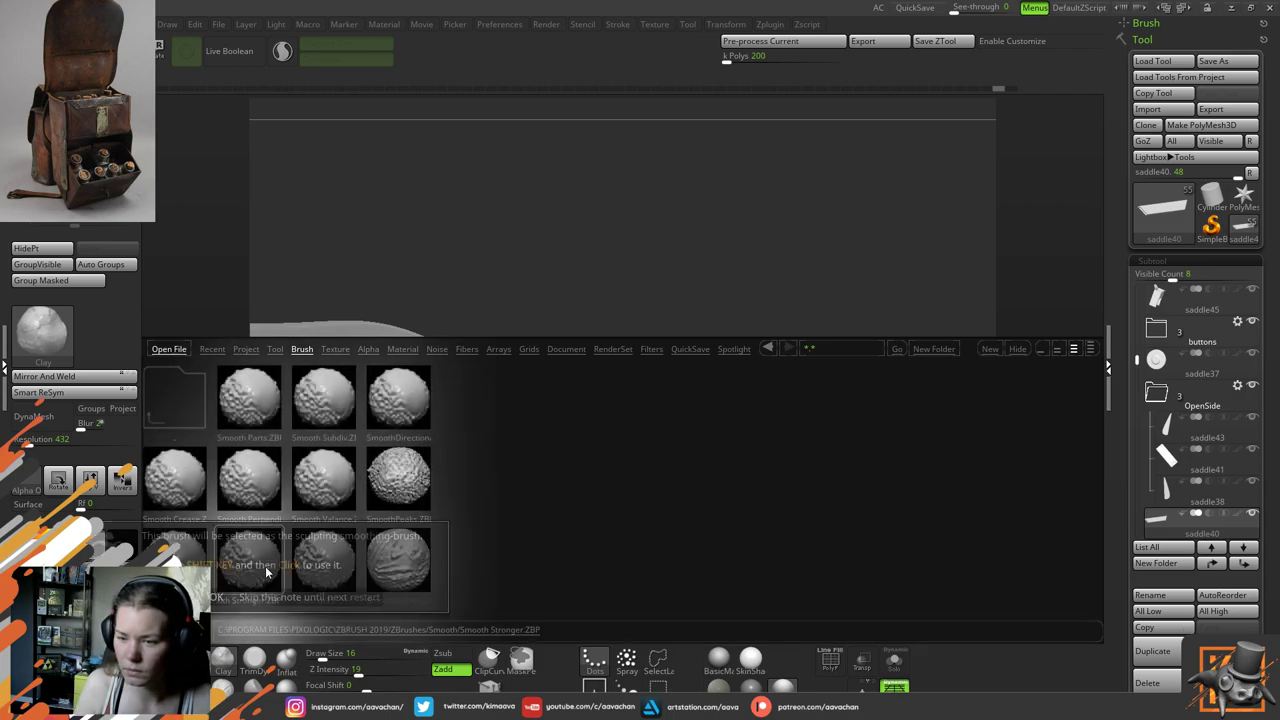
left_click(318, 588)
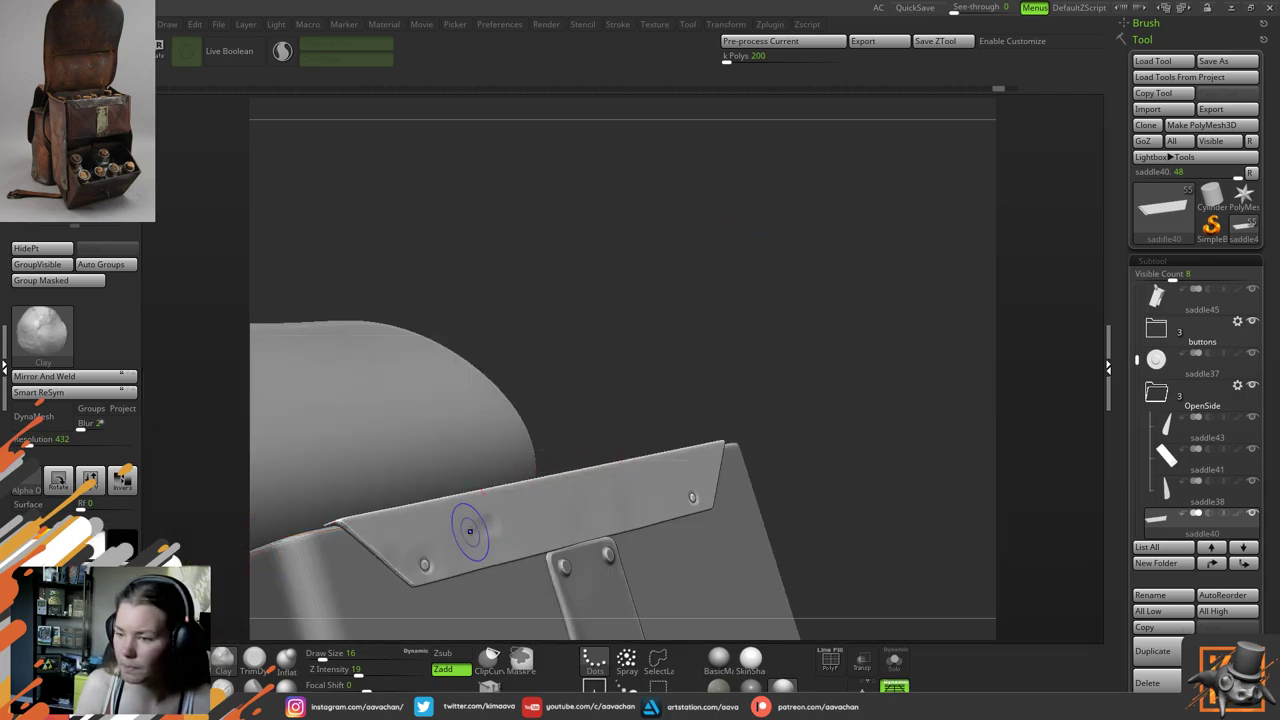
key("shift")
left_click_drag(482, 520, 515, 517, "shift")
Set the Clay brush's Z intensity to 12 and rework the subtle unevenness beside the flap's left rivet, smoothing it lightly
left_click(355, 671)
type("12")
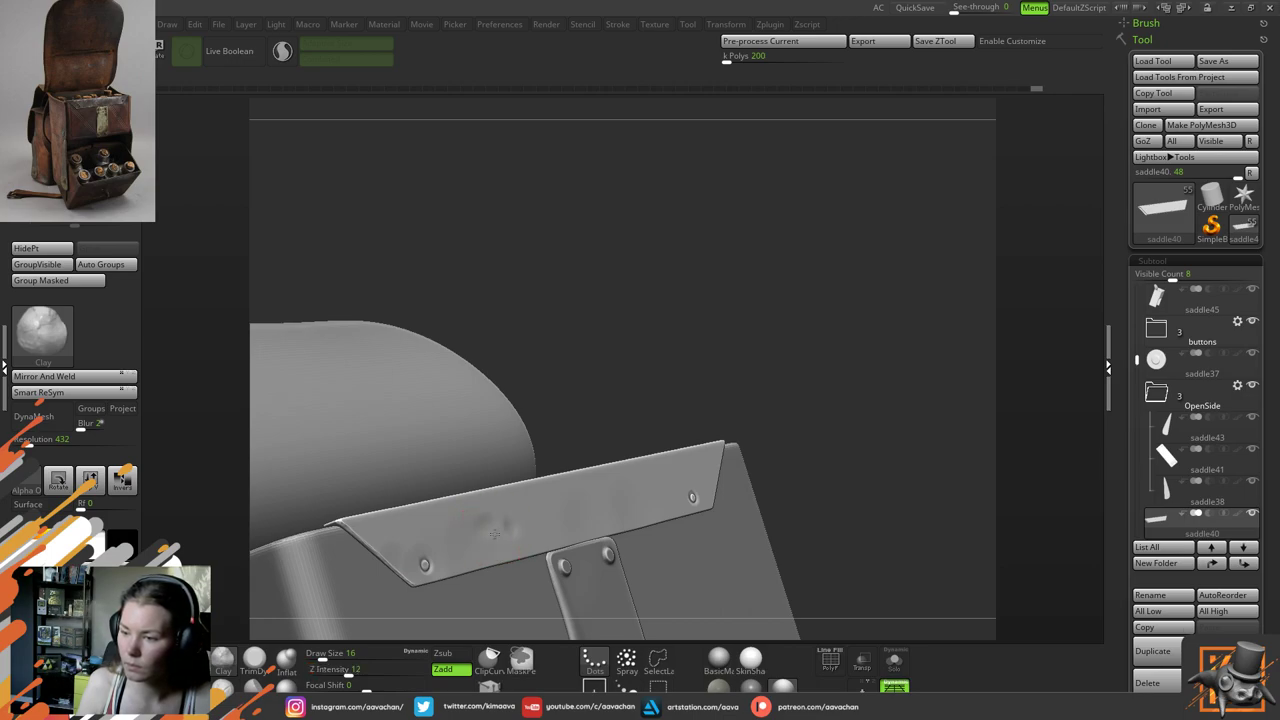
key("ctrl+z")
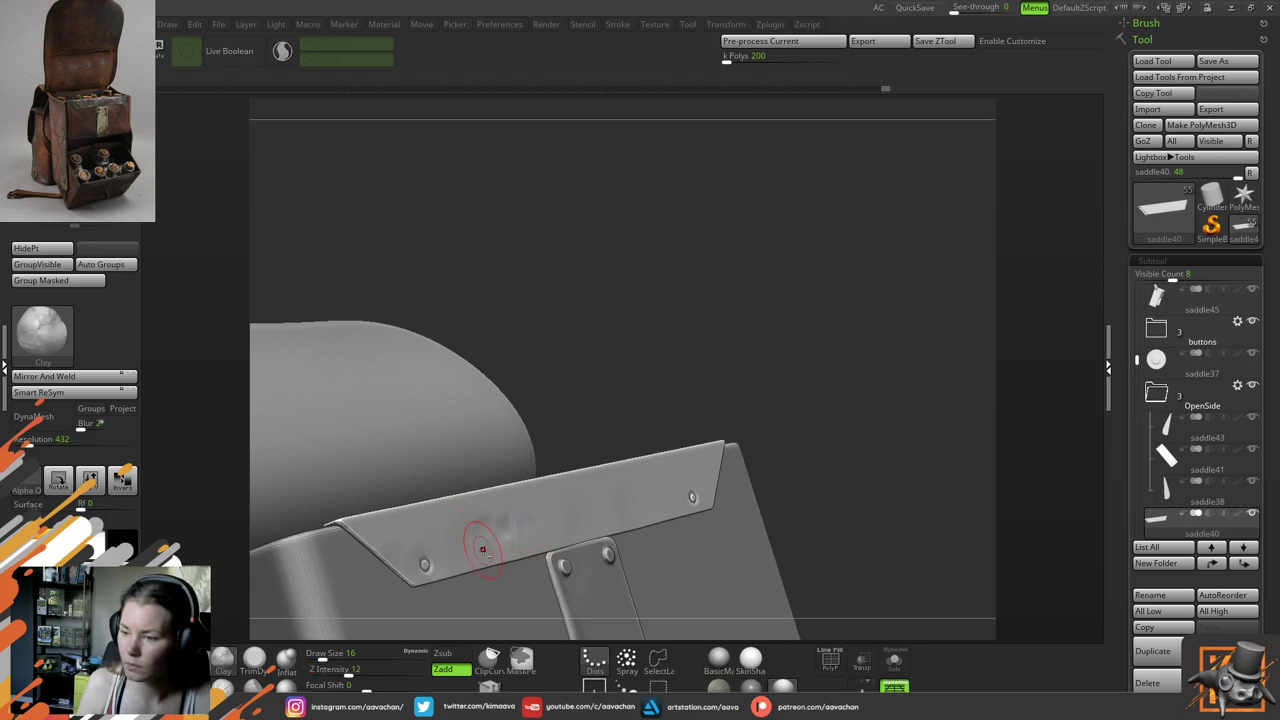
mouse_move(457, 529)
left_mouse_down("shift")
mouse_move(466, 543)
mouse_move(473, 532)
left_mouse_up("shift")
Flatten and smooth the raised spots on the flap's left half with TrimDynamic at draw size 16 and Z intensity 43
left_click_drag(677, 354, 728, 394)
left_click(254, 657)
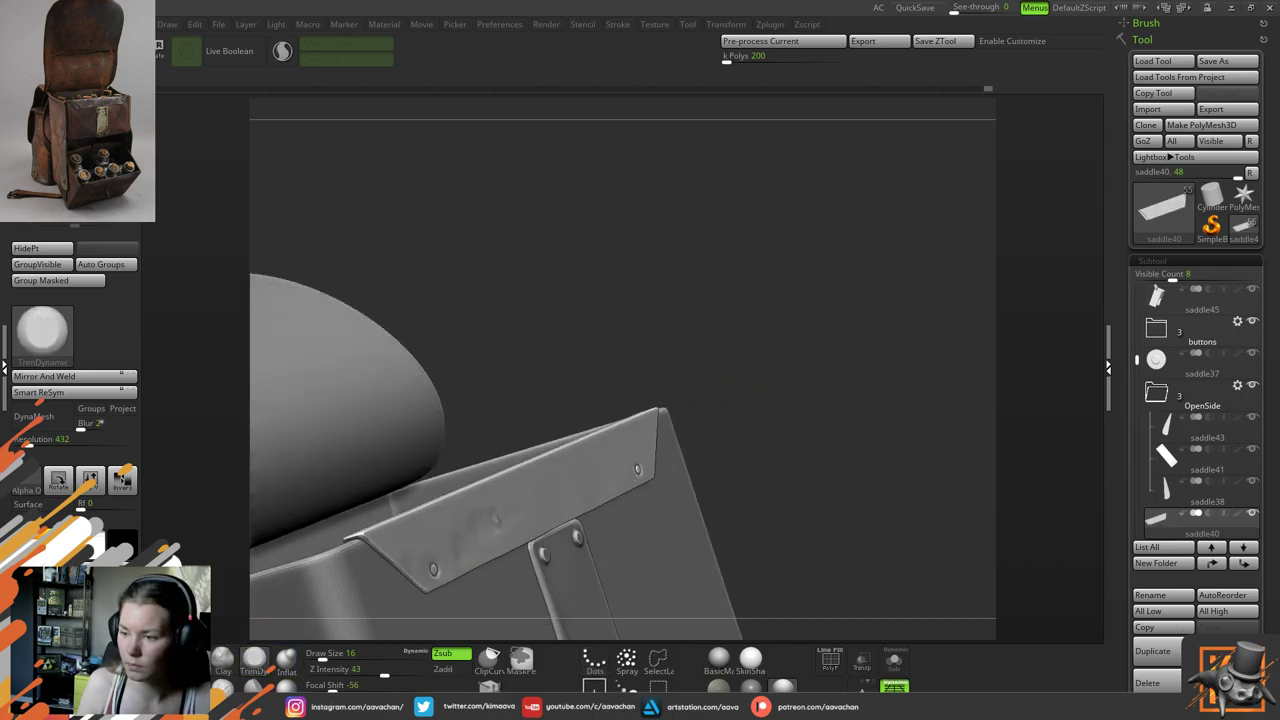
mouse_move(513, 510)
left_mouse_down()
mouse_move(537, 491)
mouse_move(493, 525)
mouse_move(491, 511)
left_mouse_up()
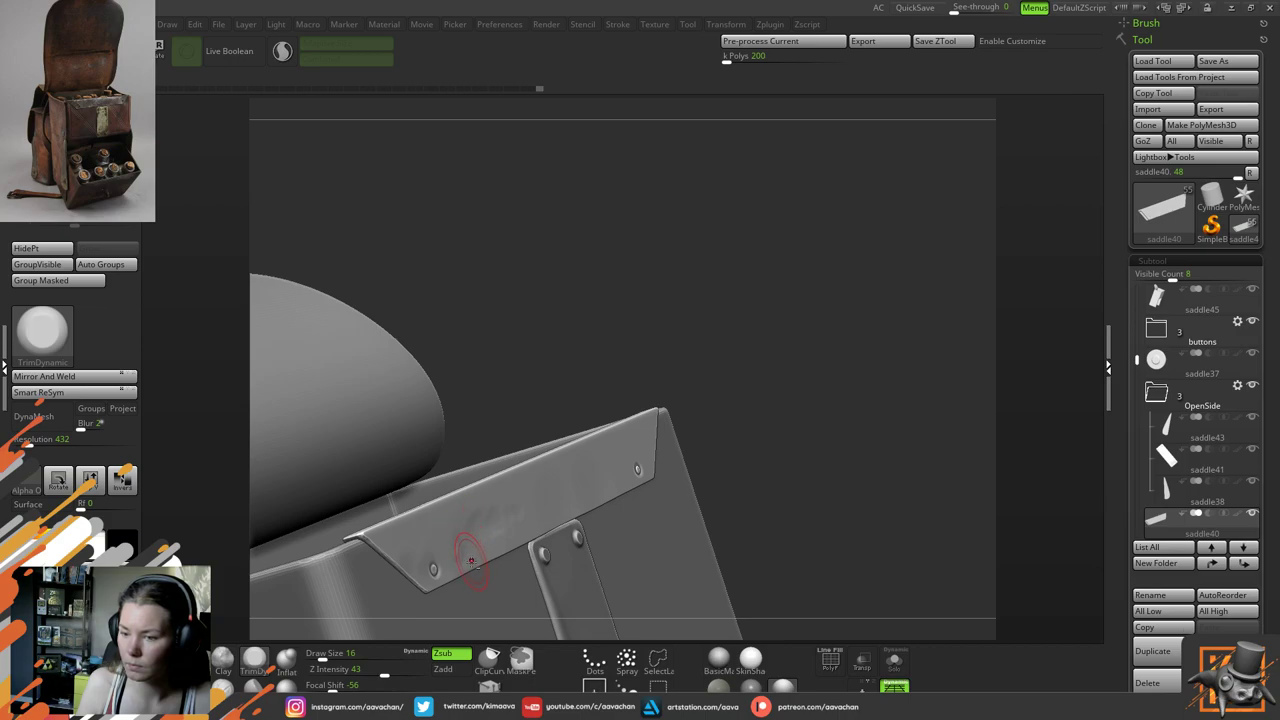
left_click_drag(471, 560, 462, 556, "shift")
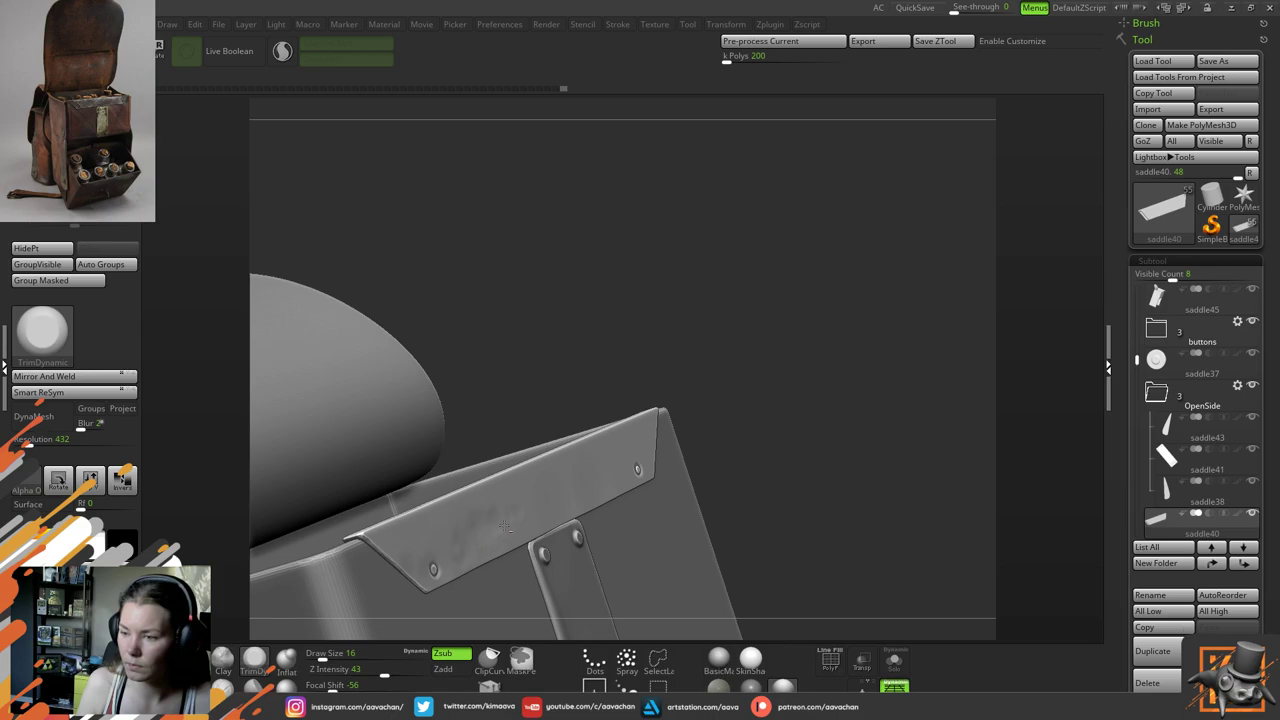
left_click_drag(474, 513, 485, 534)
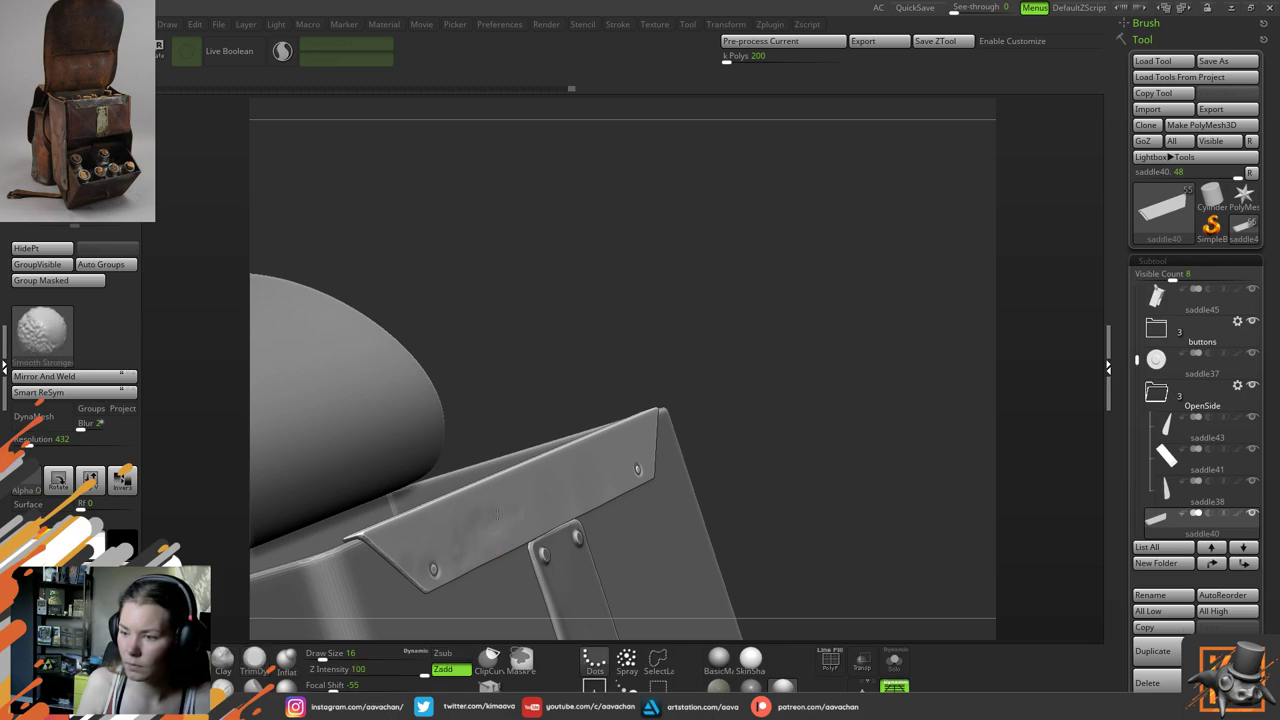
Compare the flap's surface wear under BasicMaterial and another material, viewing it from different angles
left_click_drag(811, 429, 866, 434)
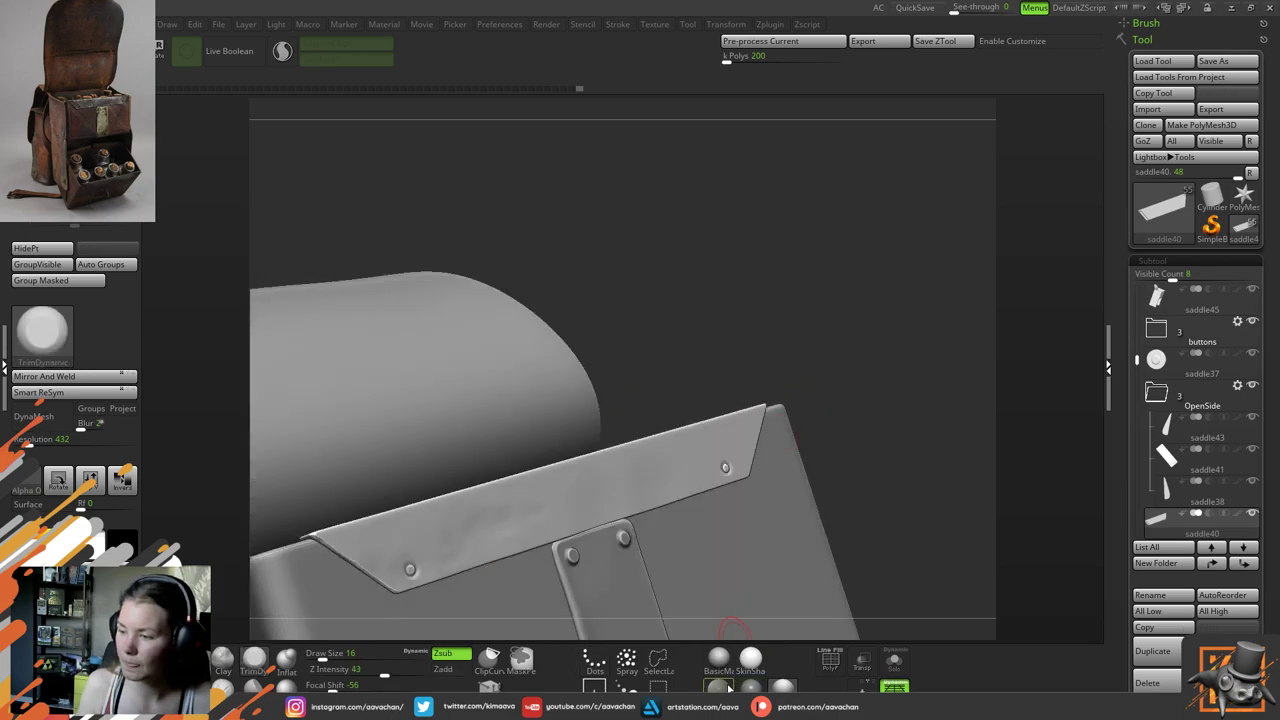
left_click(721, 687)
left_click(722, 686)
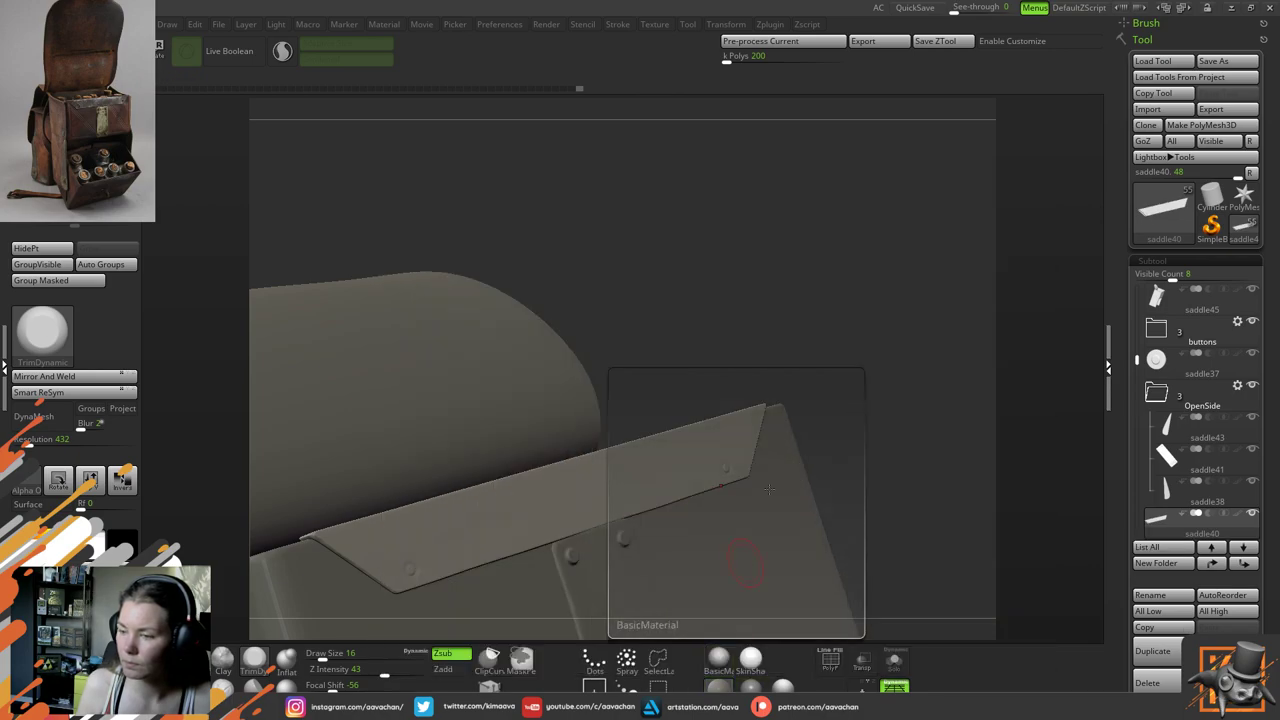
left_click_drag(880, 530, 815, 566)
left_click(783, 687)
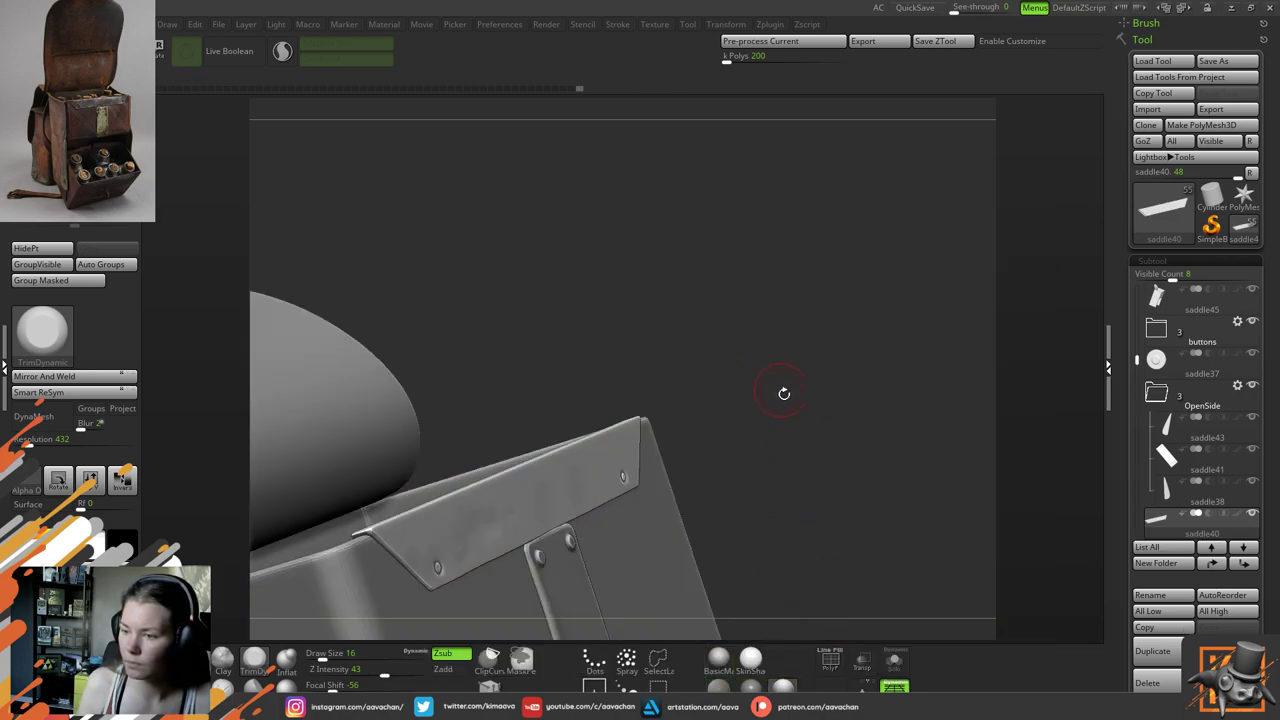
left_click_drag(783, 394, 866, 416)
Build up subtle unevenness around the flap's right rivet with the Clay brush at Z intensity 12
left_click_drag(754, 434, 676, 394)
key("b")
key("c")
key("l")
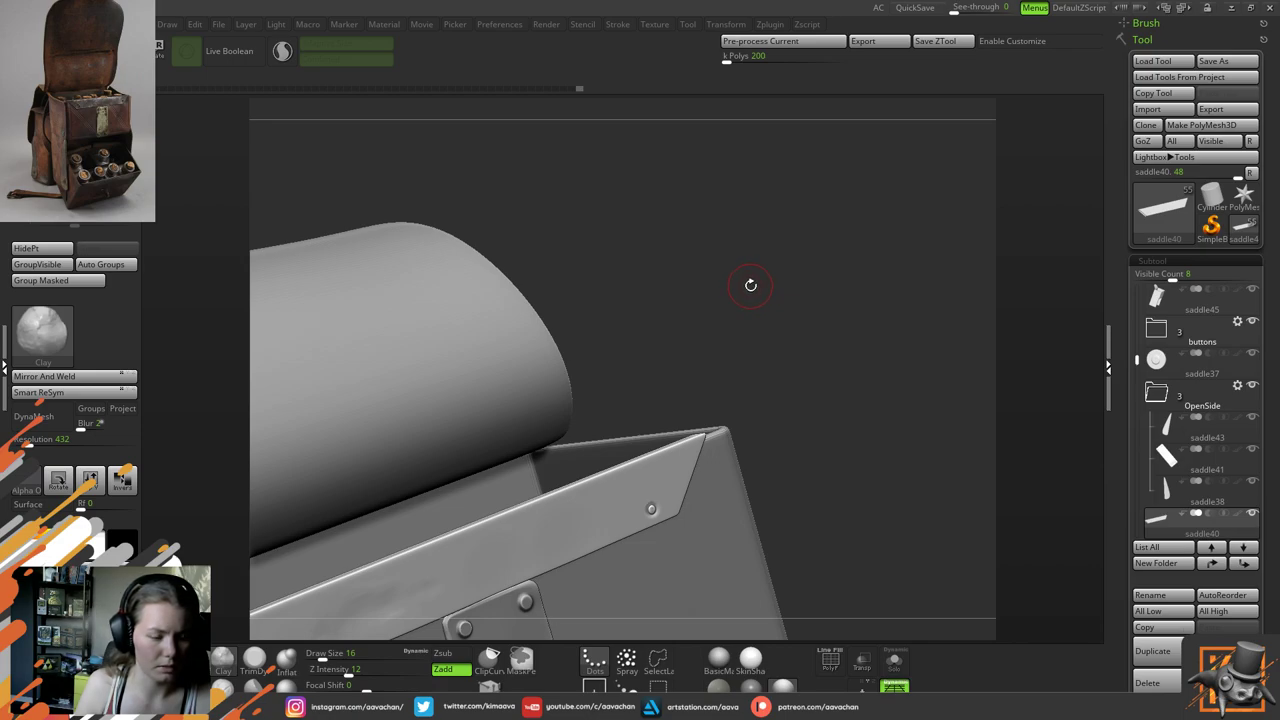
left_click_drag(773, 340, 805, 246, "alt")
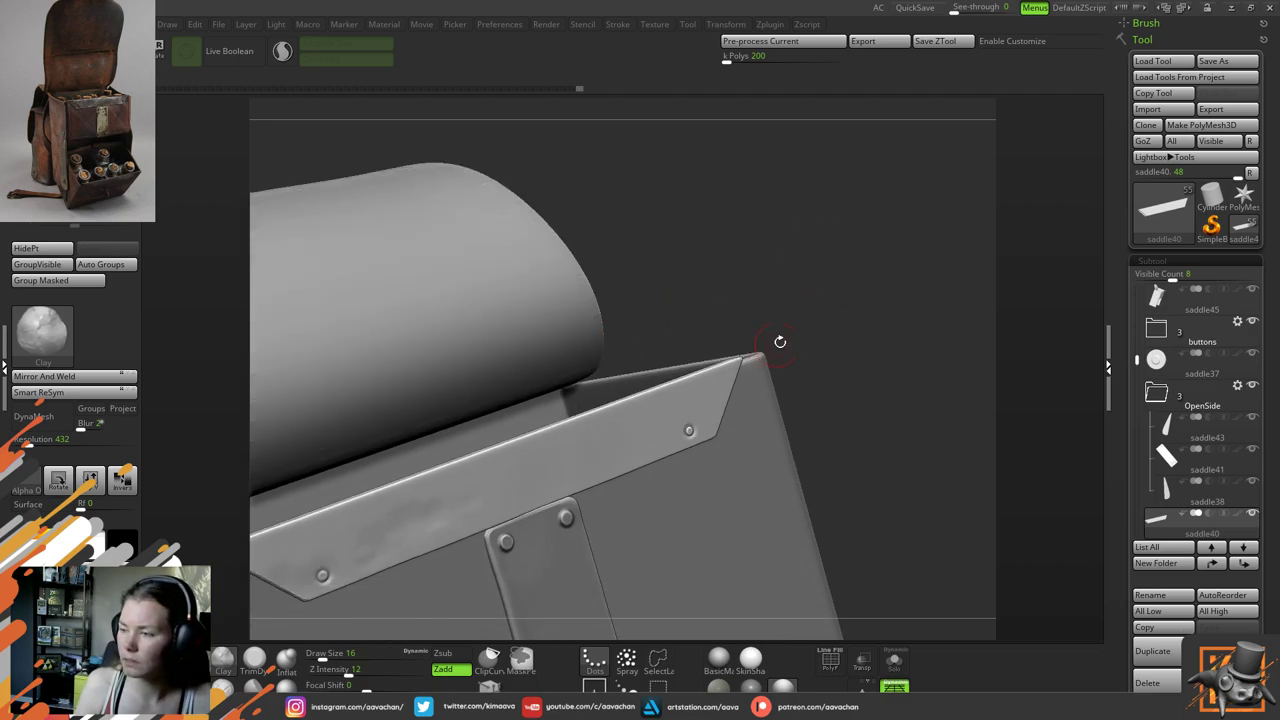
mouse_move(780, 341)
left_mouse_down()
mouse_move(786, 320)
mouse_move(762, 335)
left_mouse_up()
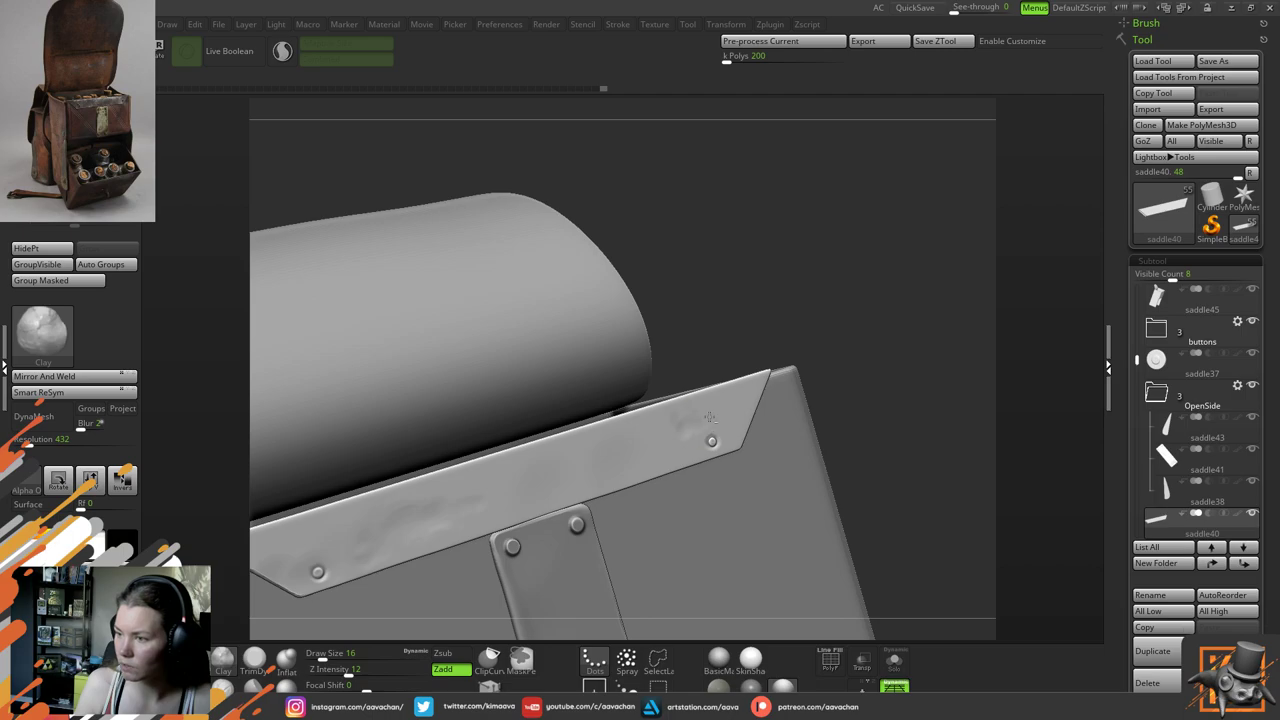
mouse_move(722, 414)
left_mouse_down()
mouse_move(740, 395)
mouse_move(718, 393)
mouse_move(667, 446)
left_mouse_up()
mouse_move(780, 320)
left_mouse_down()
mouse_move(651, 449)
mouse_move(678, 427)
left_mouse_up()
Flatten the new clay bumps around the flap's right rivet with TrimDynamic at Z intensity 43
left_click(254, 666)
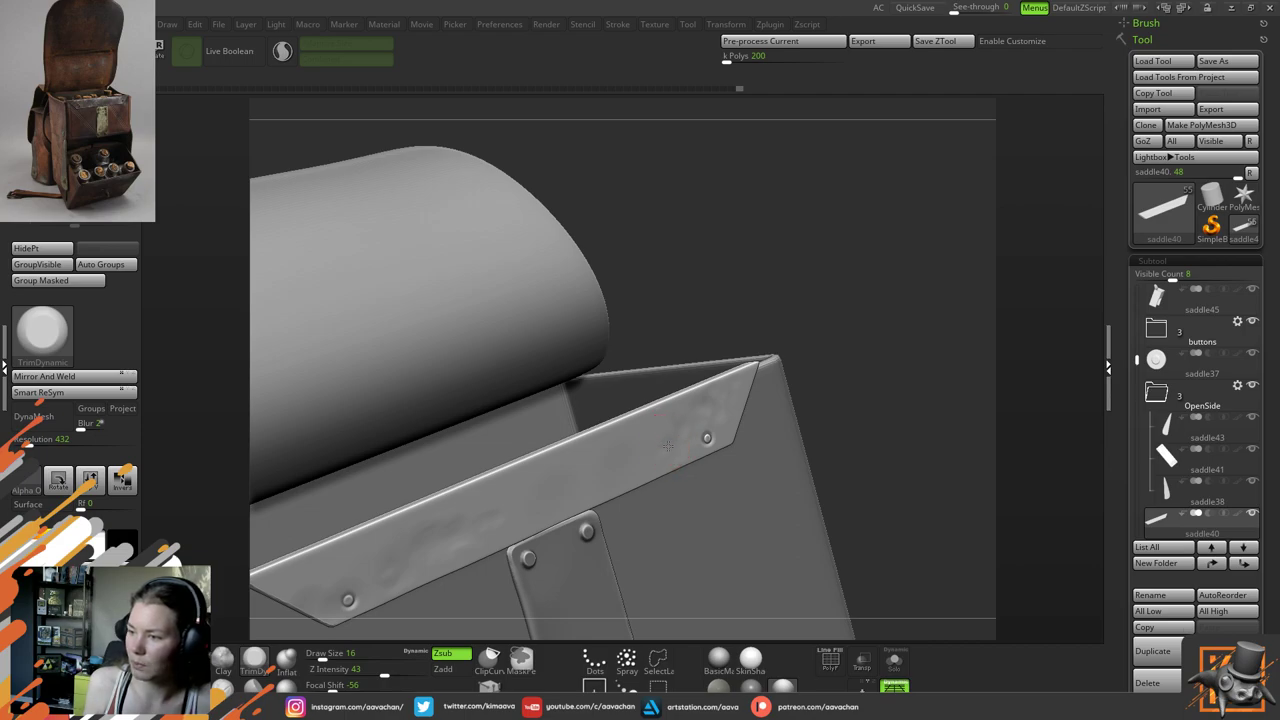
mouse_move(682, 425)
left_mouse_down()
mouse_move(726, 404)
mouse_move(724, 390)
mouse_move(704, 408)
left_mouse_up()
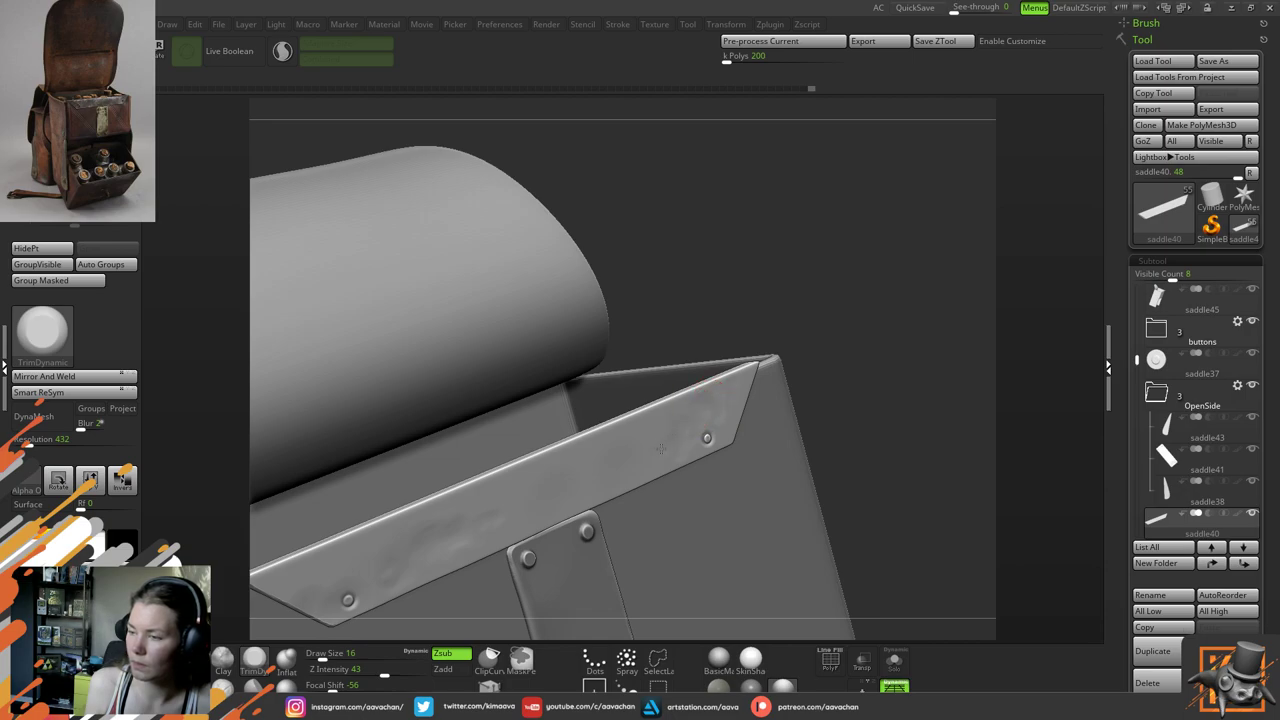
left_click_drag(704, 407, 686, 429)
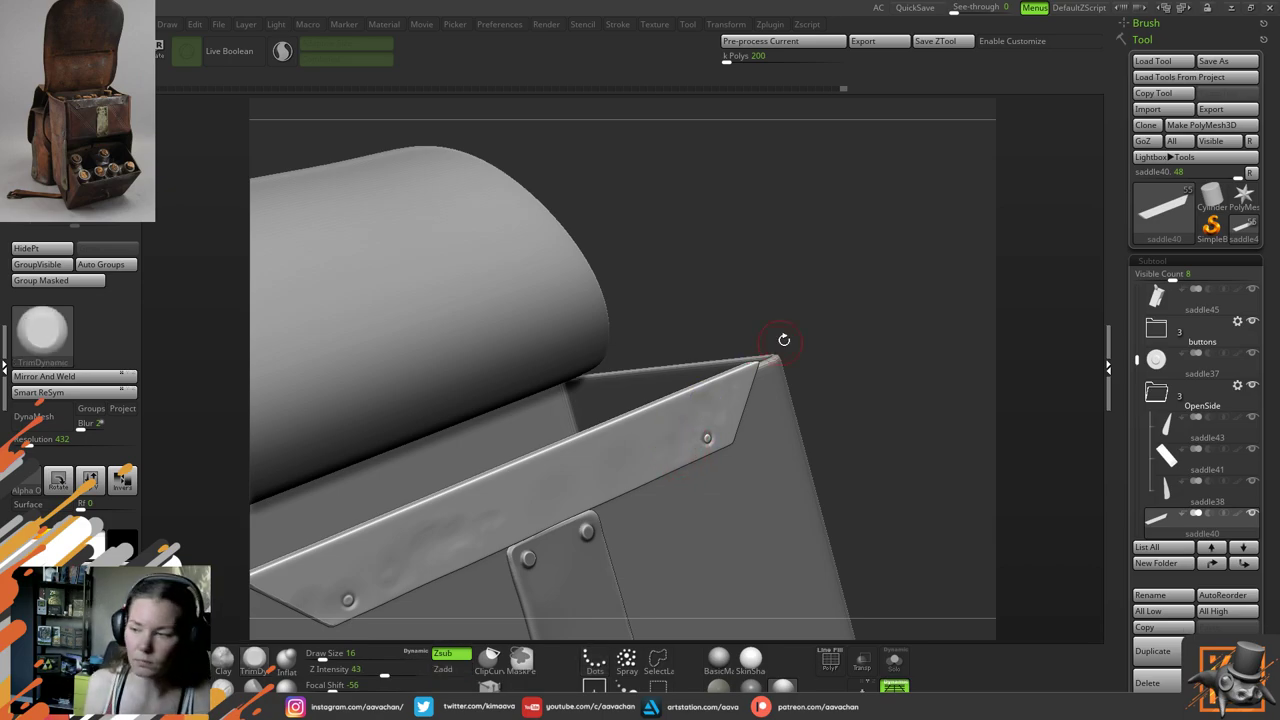
Add and soften uneven bumps on the flap's middle, just above the strap, with the Clay brush
left_click_drag(871, 283, 857, 309)
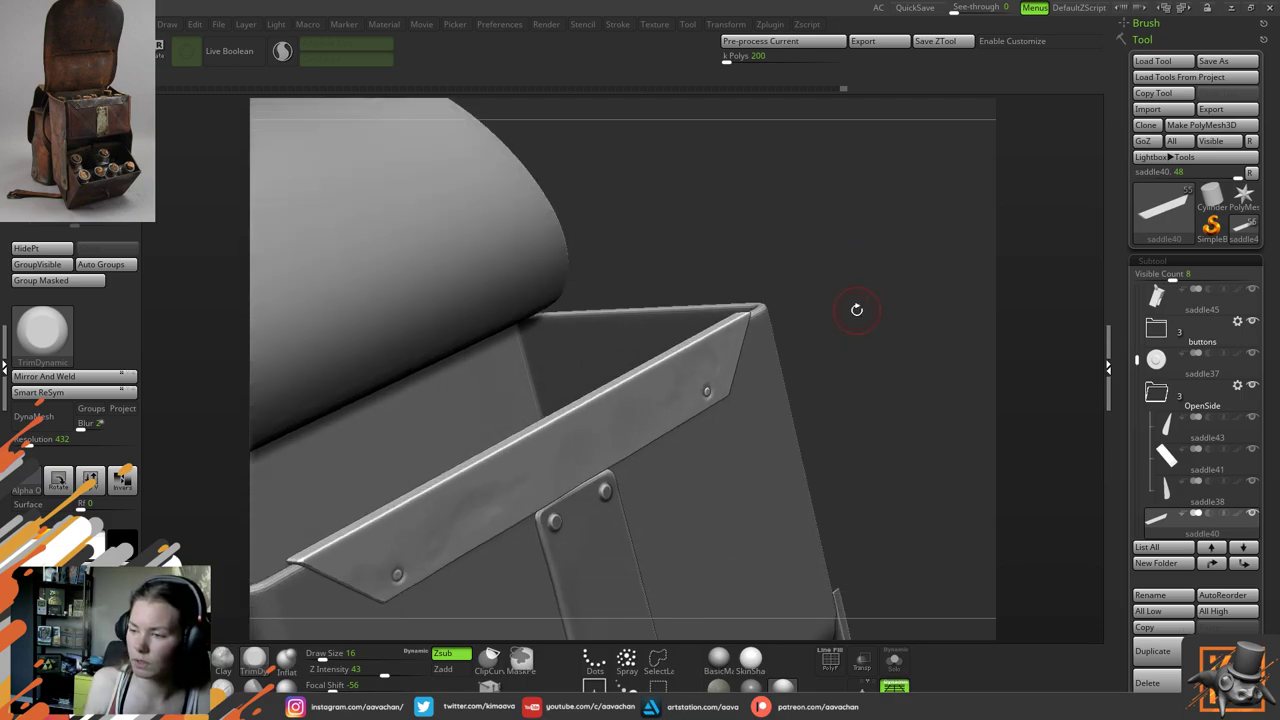
left_click(224, 664)
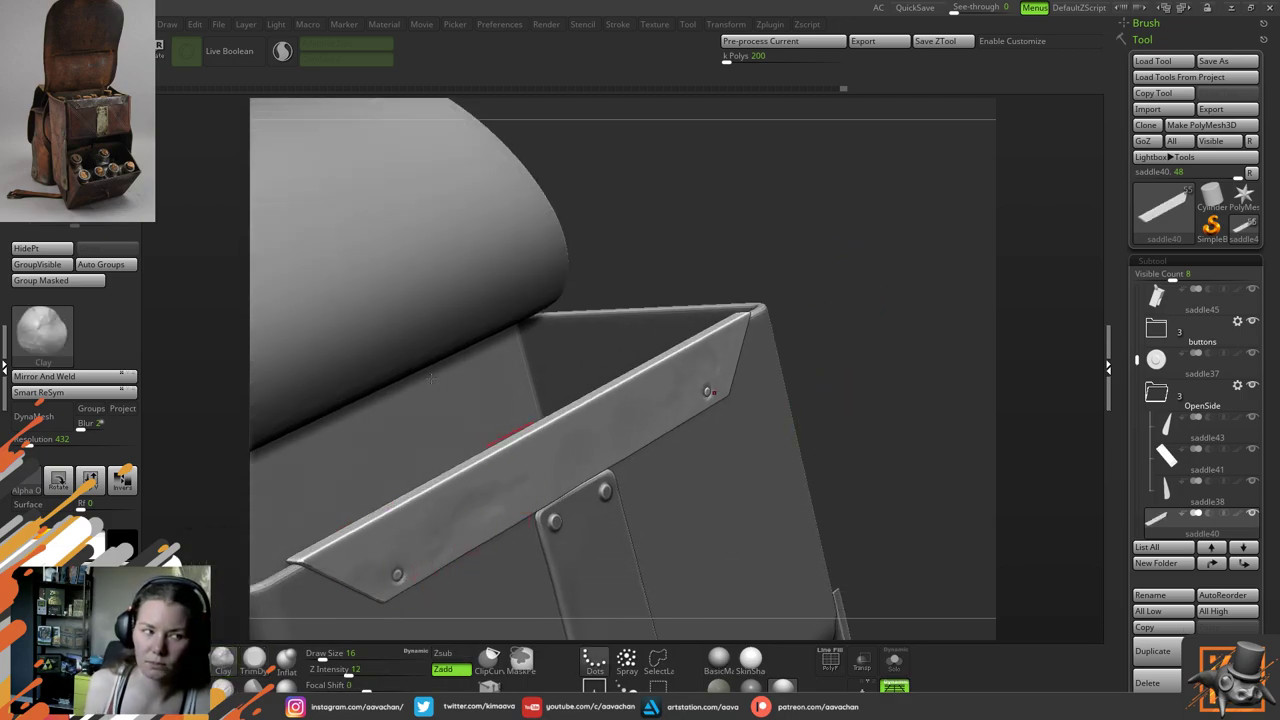
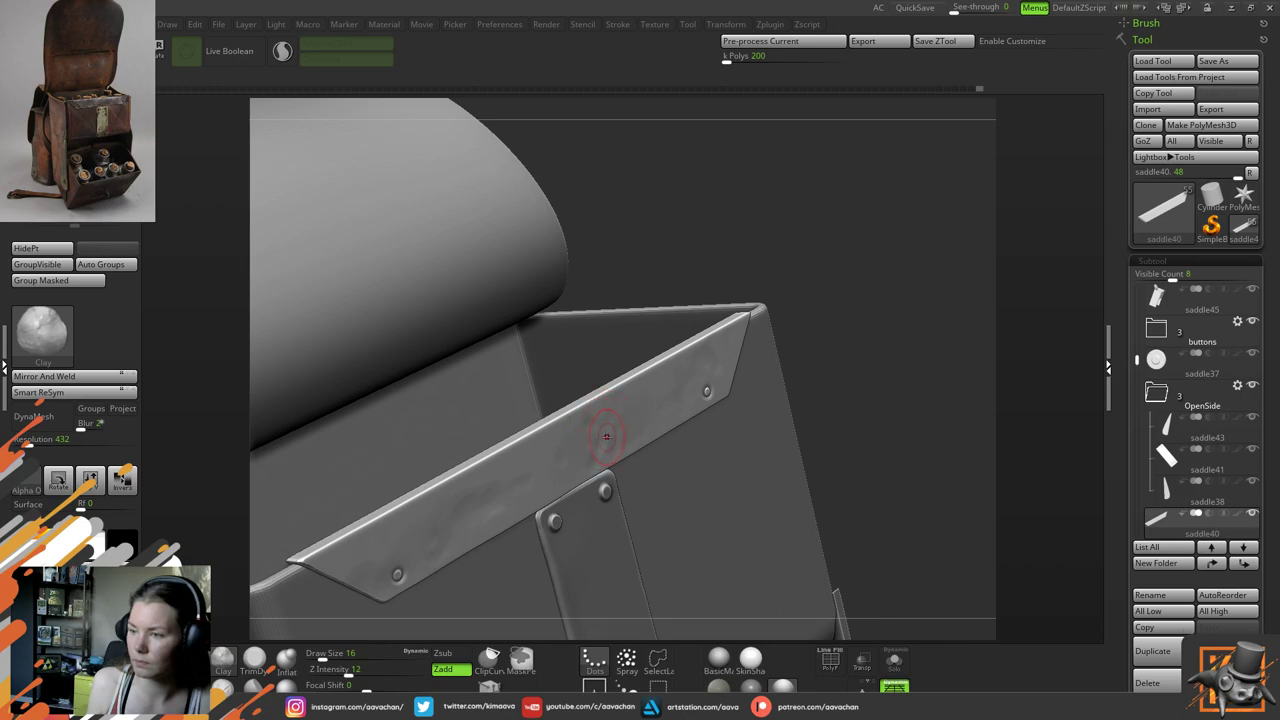
key("shift")
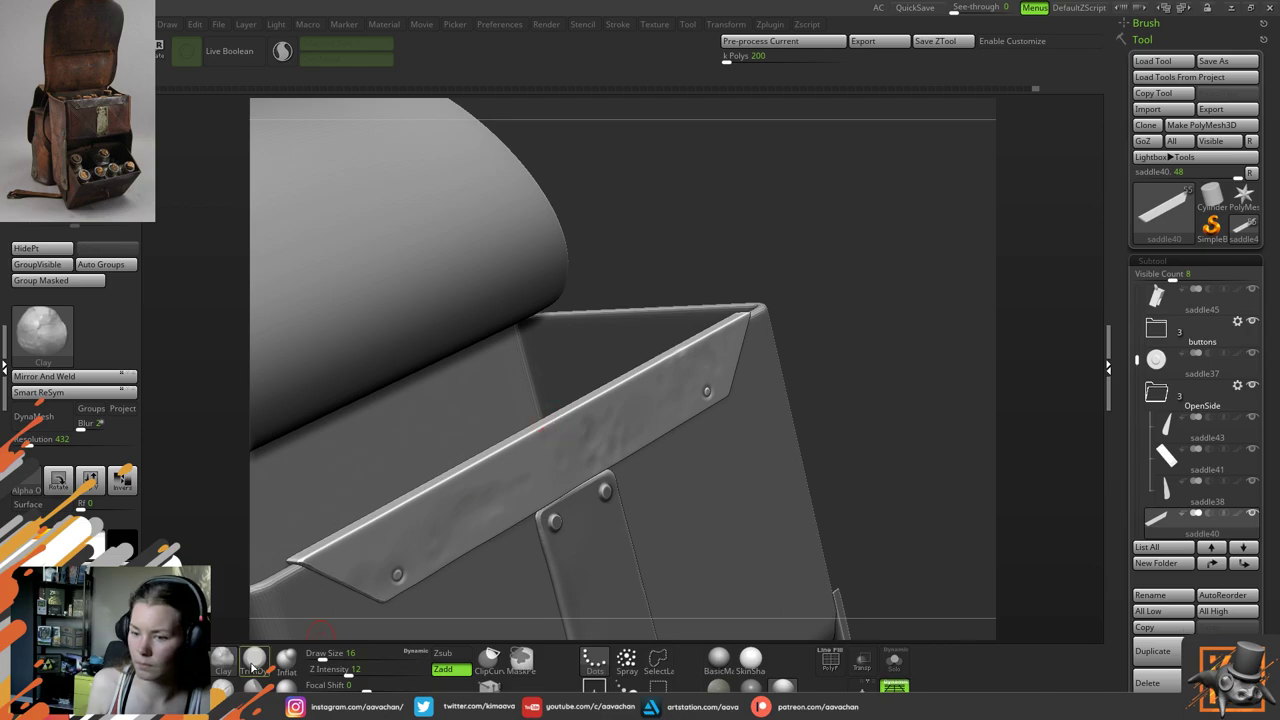
Undo the bump stroke on the flap's middle, then flatten and smooth the unevenness above the strap with TrimDynamic
left_click(254, 657)
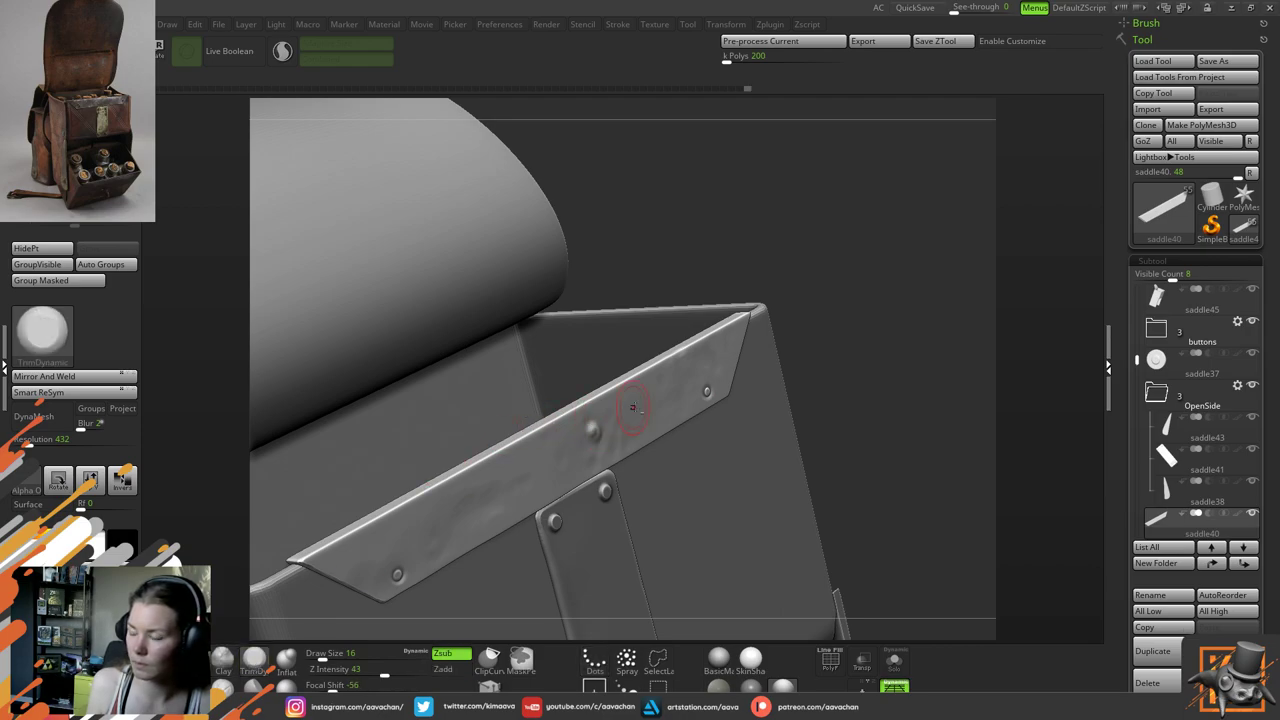
key("ctrl+z")
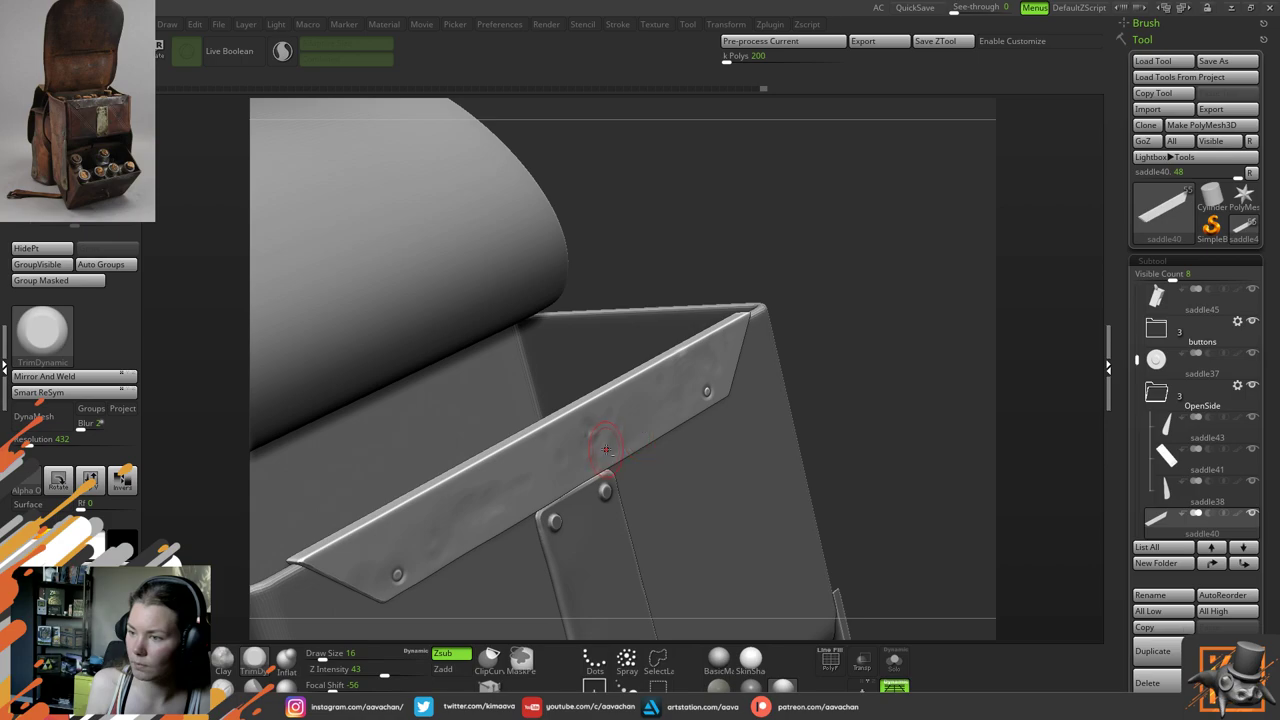
key("shift")
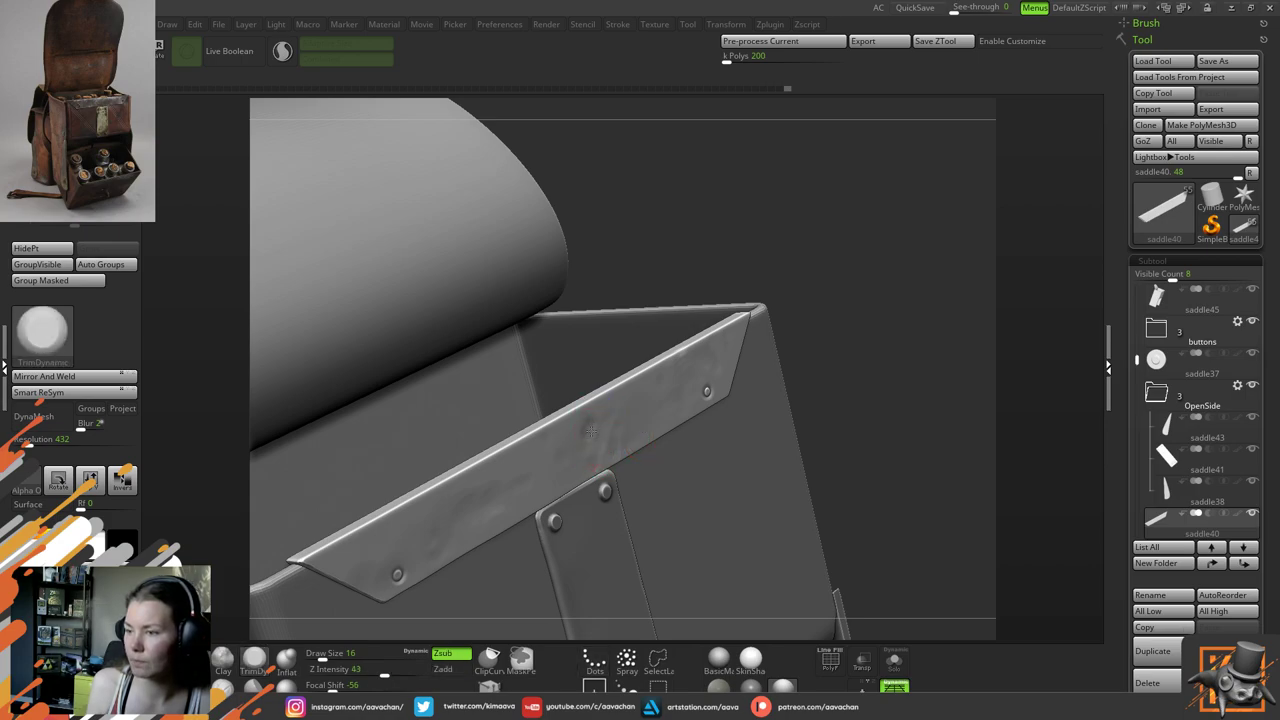
left_click_drag(849, 320, 795, 325)
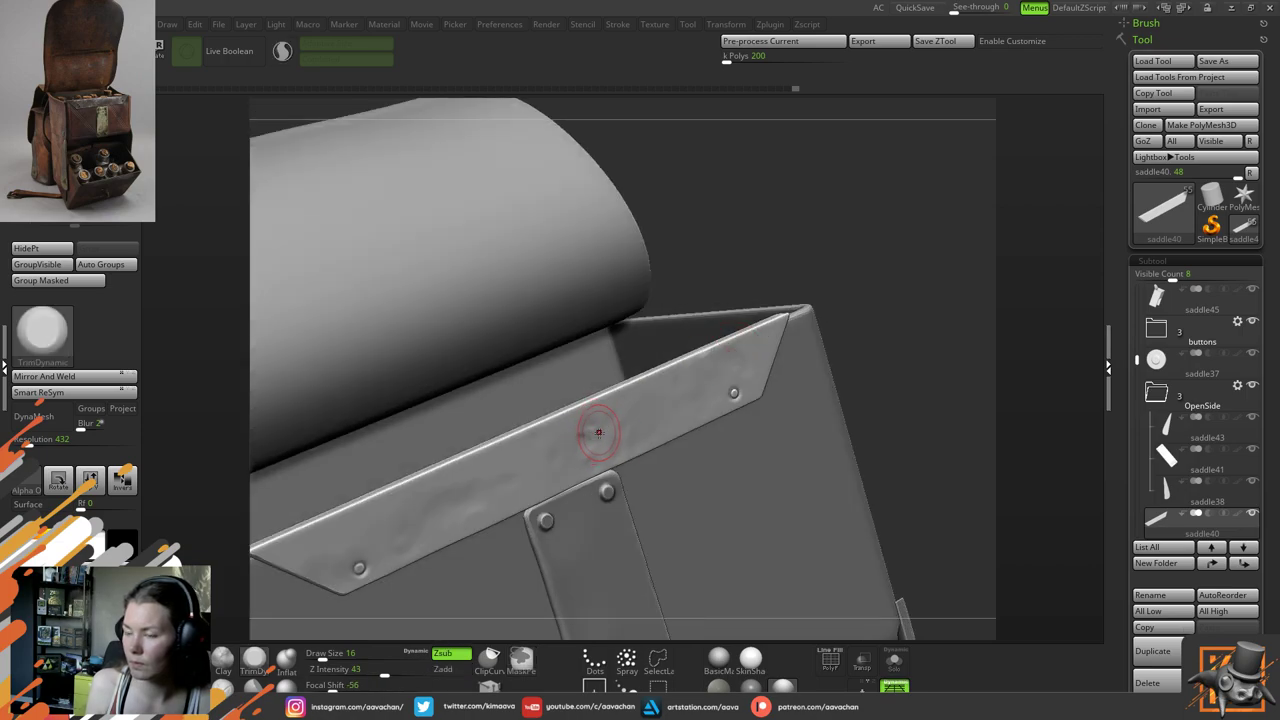
key("shift")
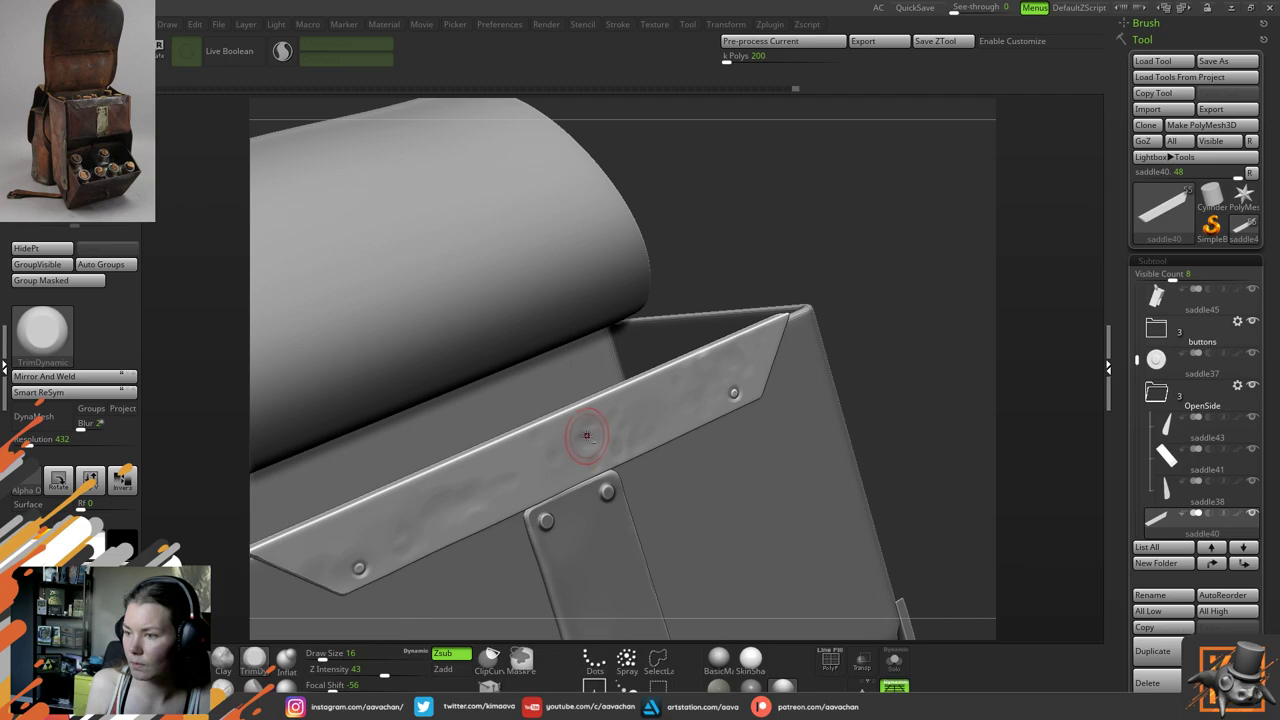
key("ctrl")
key("shift")
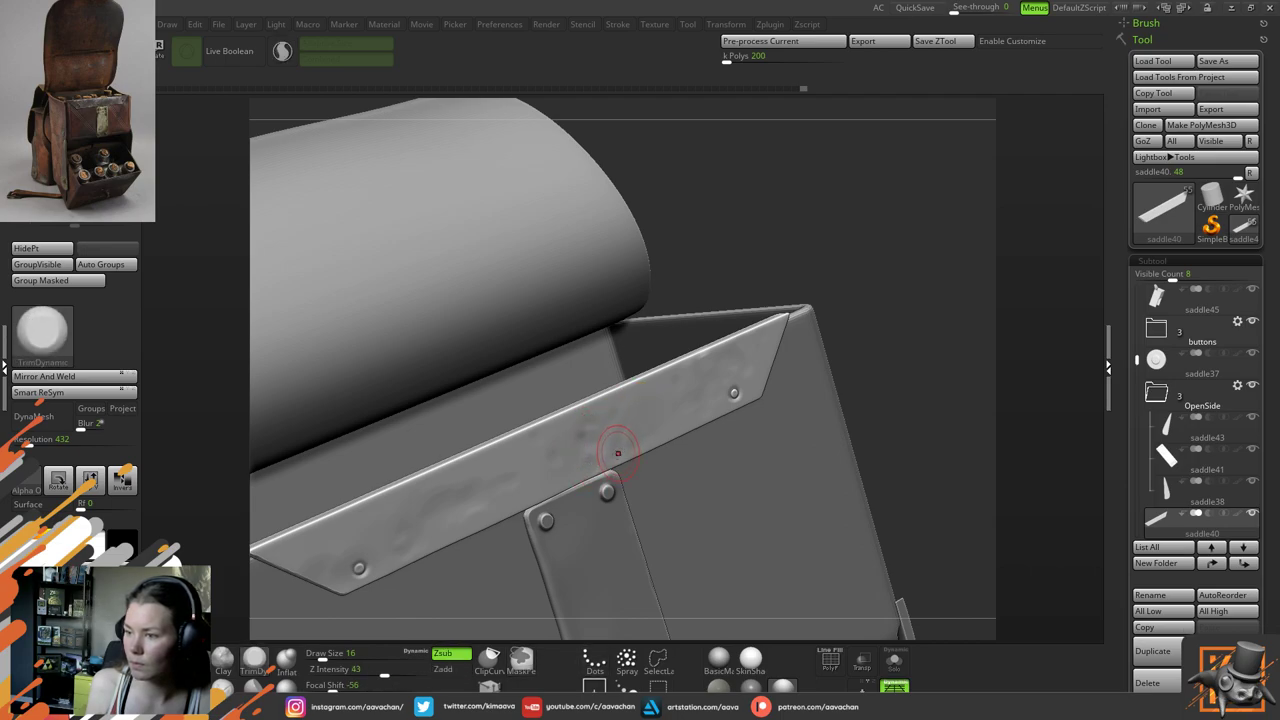
Trim more worn spots into the flap's middle, left half and upper edge near the right corner with TrimDynamic
mouse_move(616, 443)
left_mouse_down()
mouse_move(634, 440)
mouse_move(594, 430)
mouse_move(566, 444)
left_mouse_up()
mouse_move(490, 486)
left_mouse_down()
mouse_move(466, 497)
mouse_move(478, 491)
left_mouse_up()
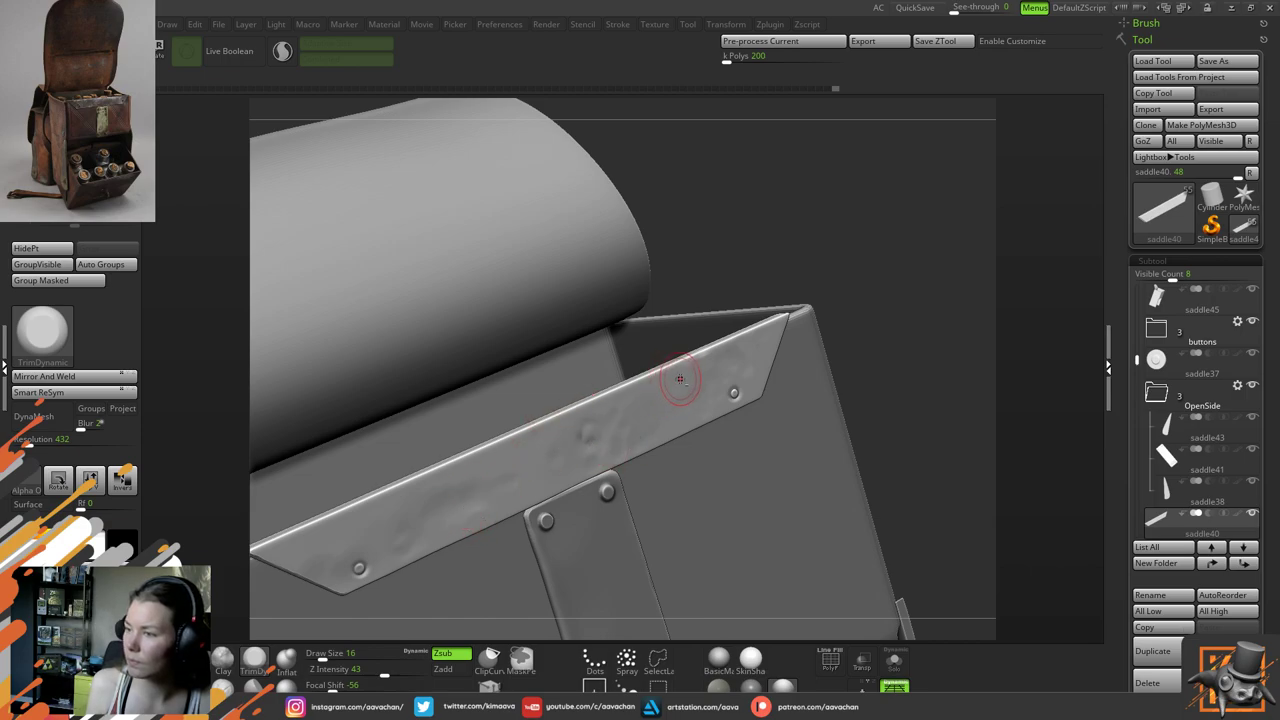
left_click_drag(702, 364, 702, 351)
key("ctrl")
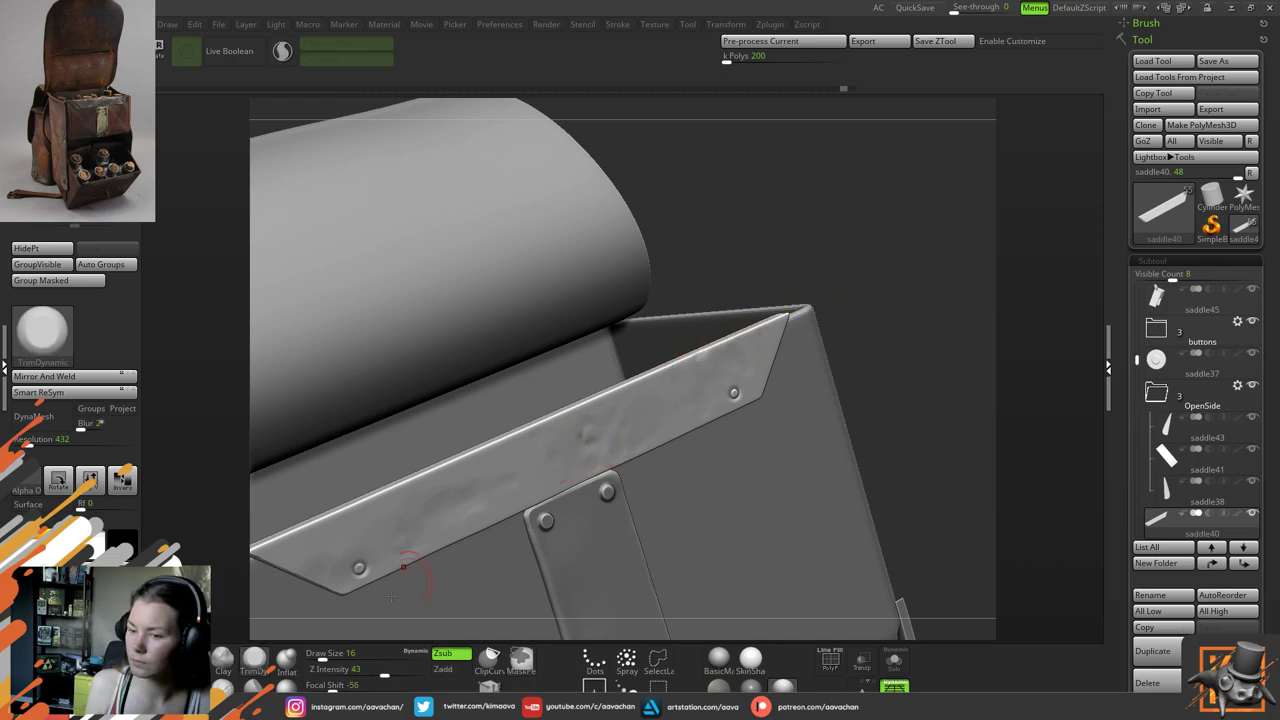
key("shift")
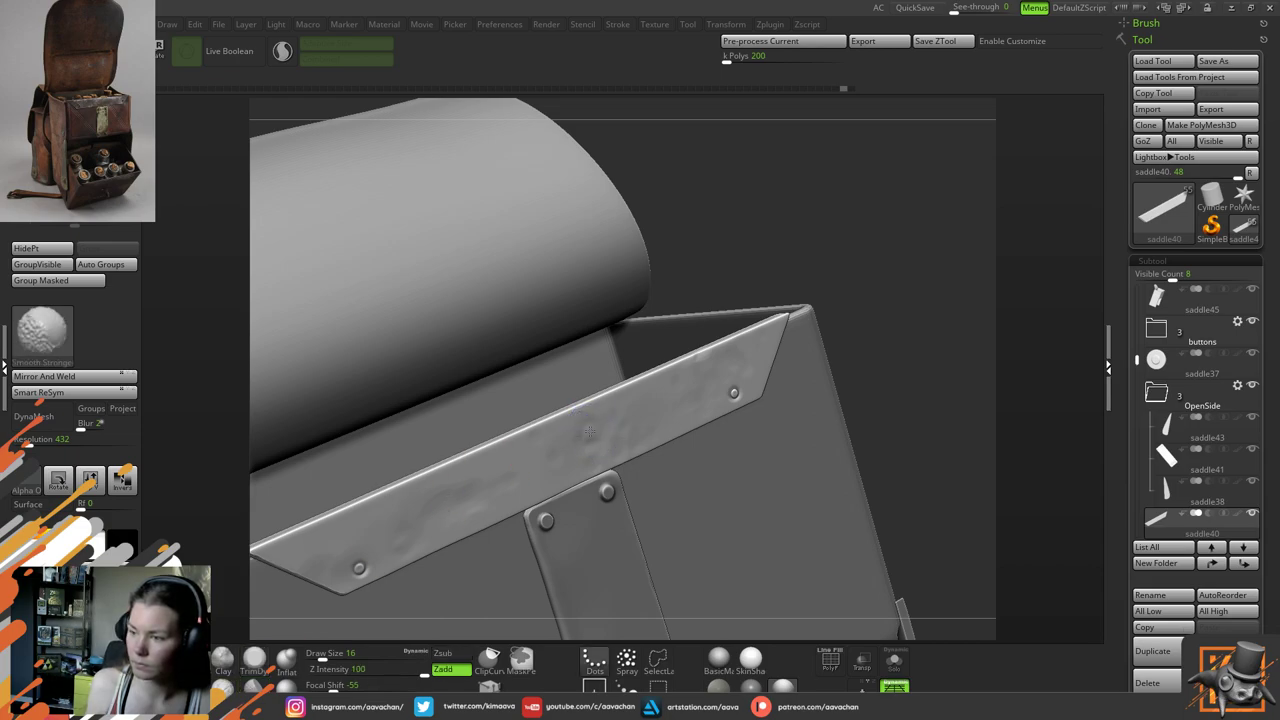
Examine the flap's wear on the whole bag from several sides under different materials
left_click(751, 687)
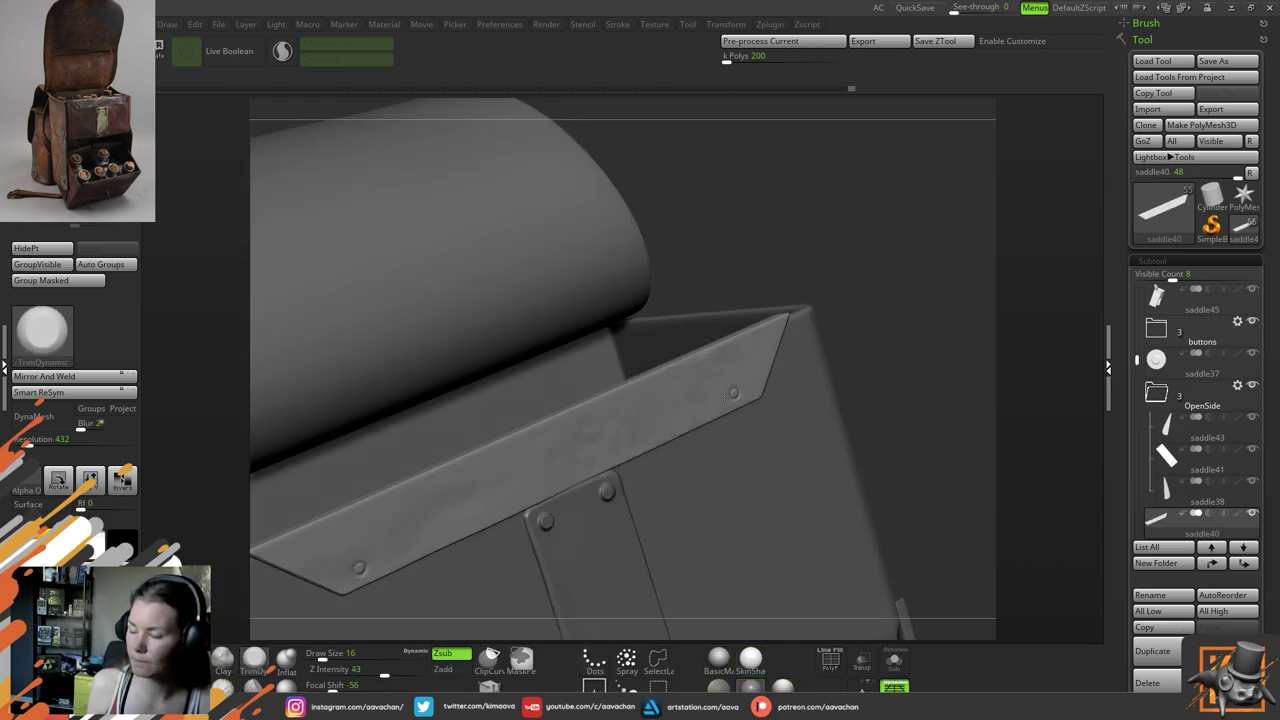
left_click_drag(770, 275, 750, 325, "alt")
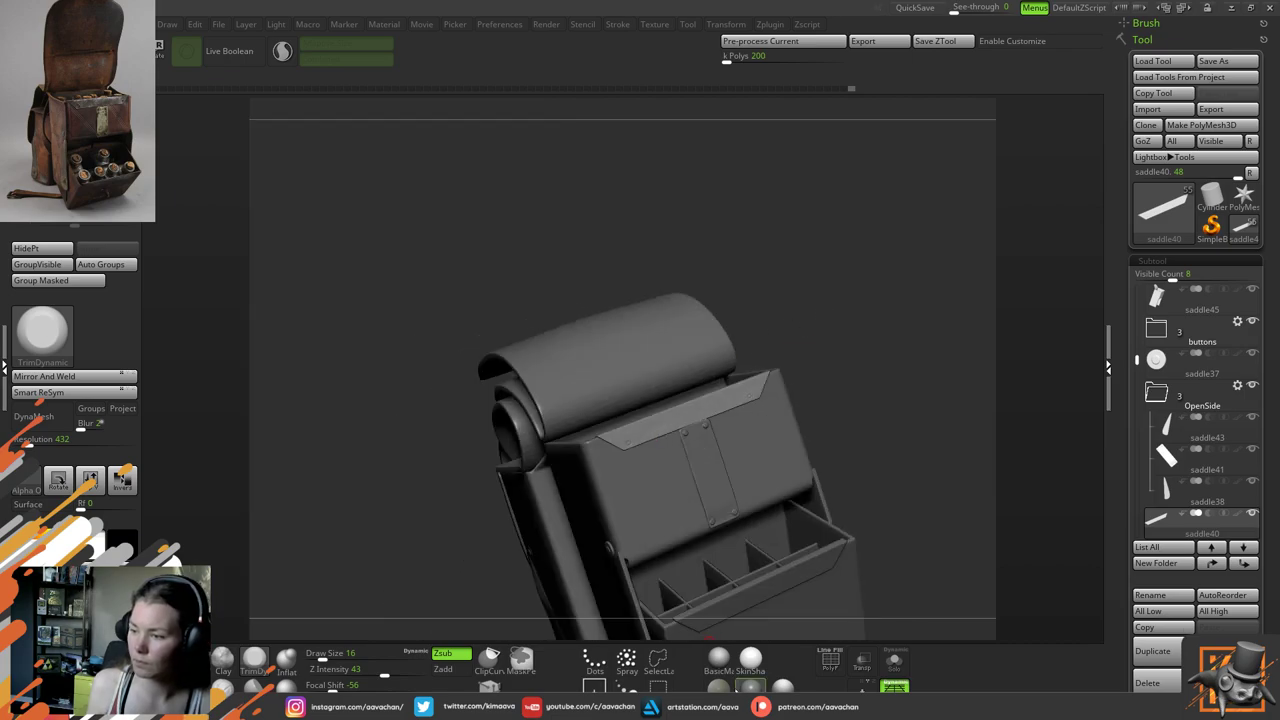
left_click_drag(879, 305, 903, 612)
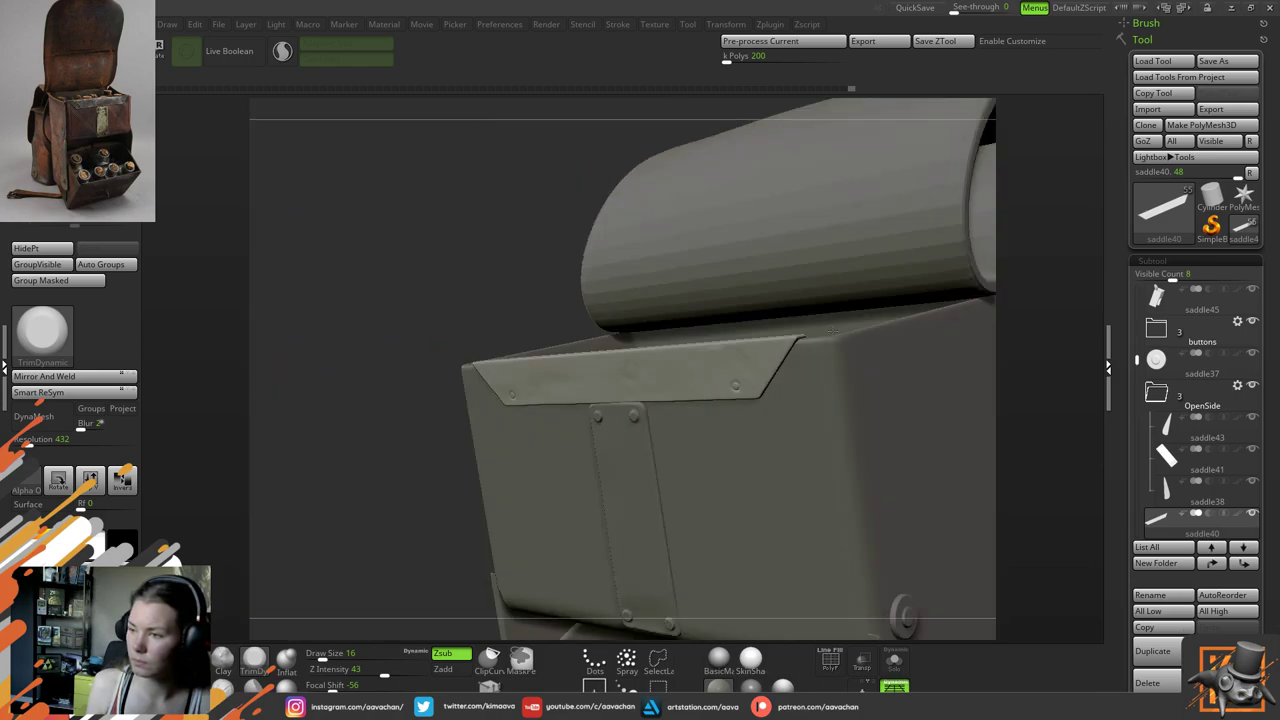
left_click_drag(832, 328, 757, 314)
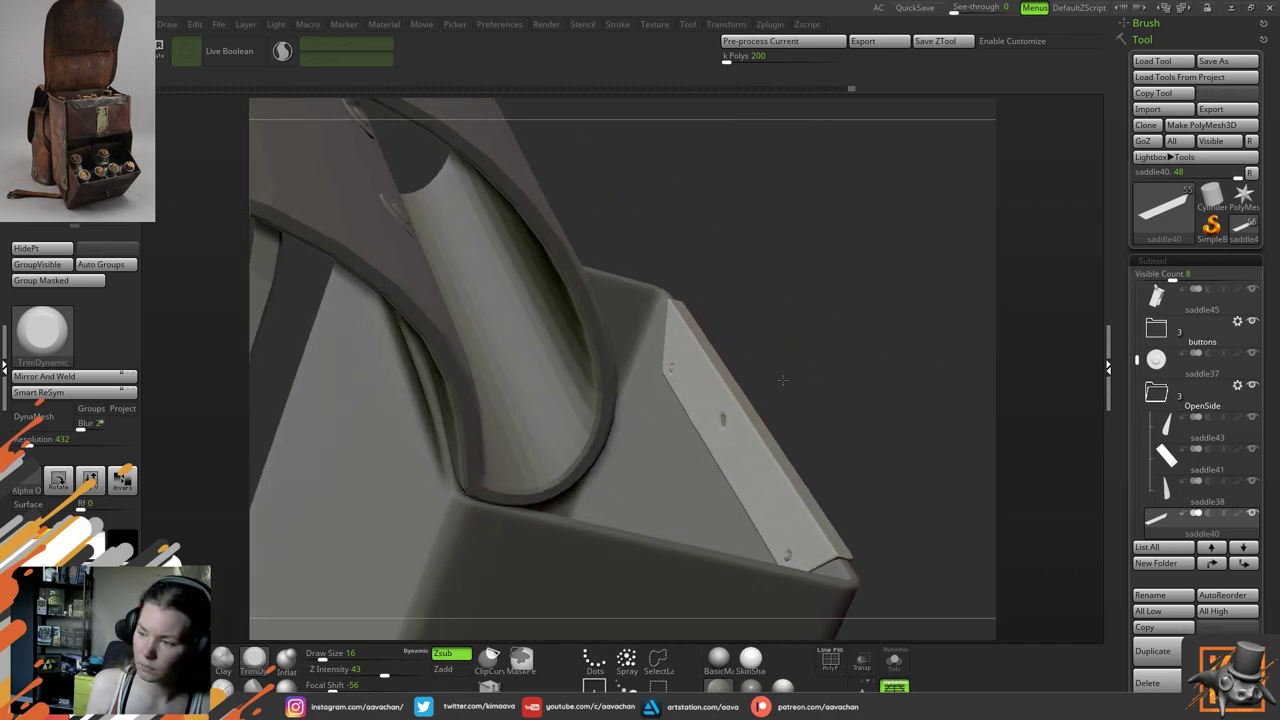
Isolate the riveted leather strip on the bag's open side and check its mesh wireframe from another angle
left_click_drag(783, 380, 825, 533)
left_click(831, 660)
left_click(894, 660)
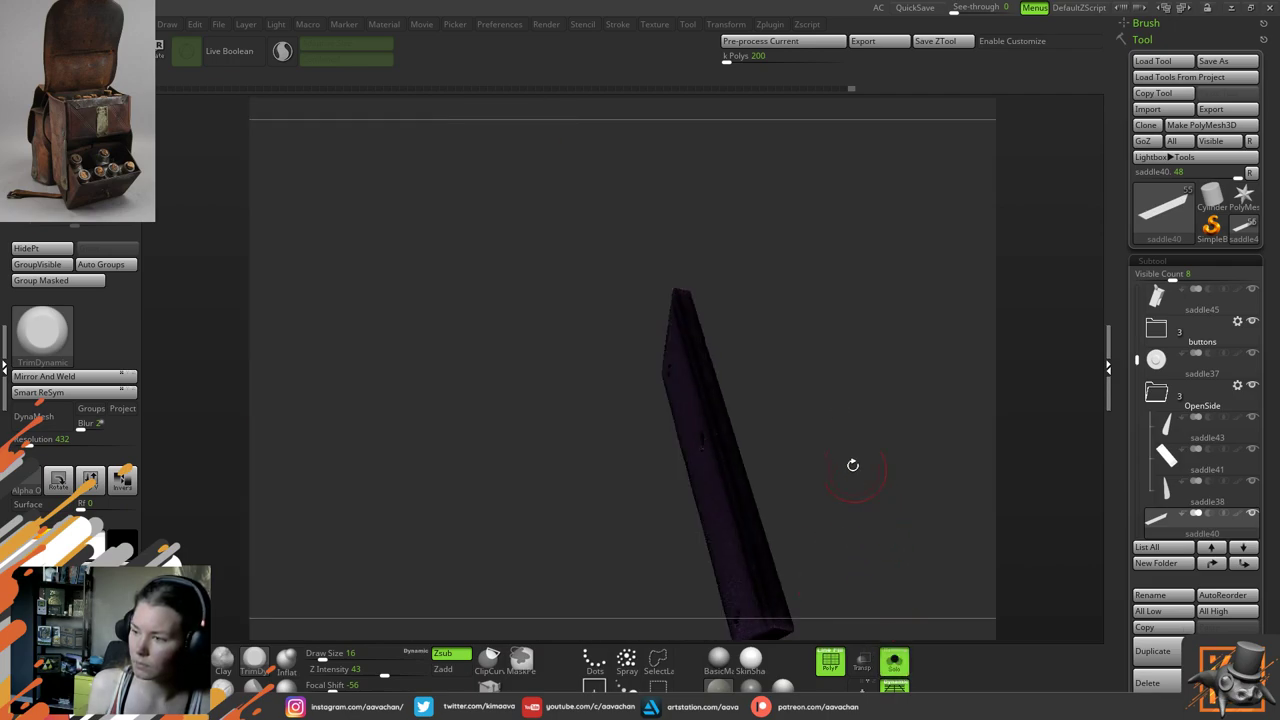
left_click_drag(852, 465, 766, 346)
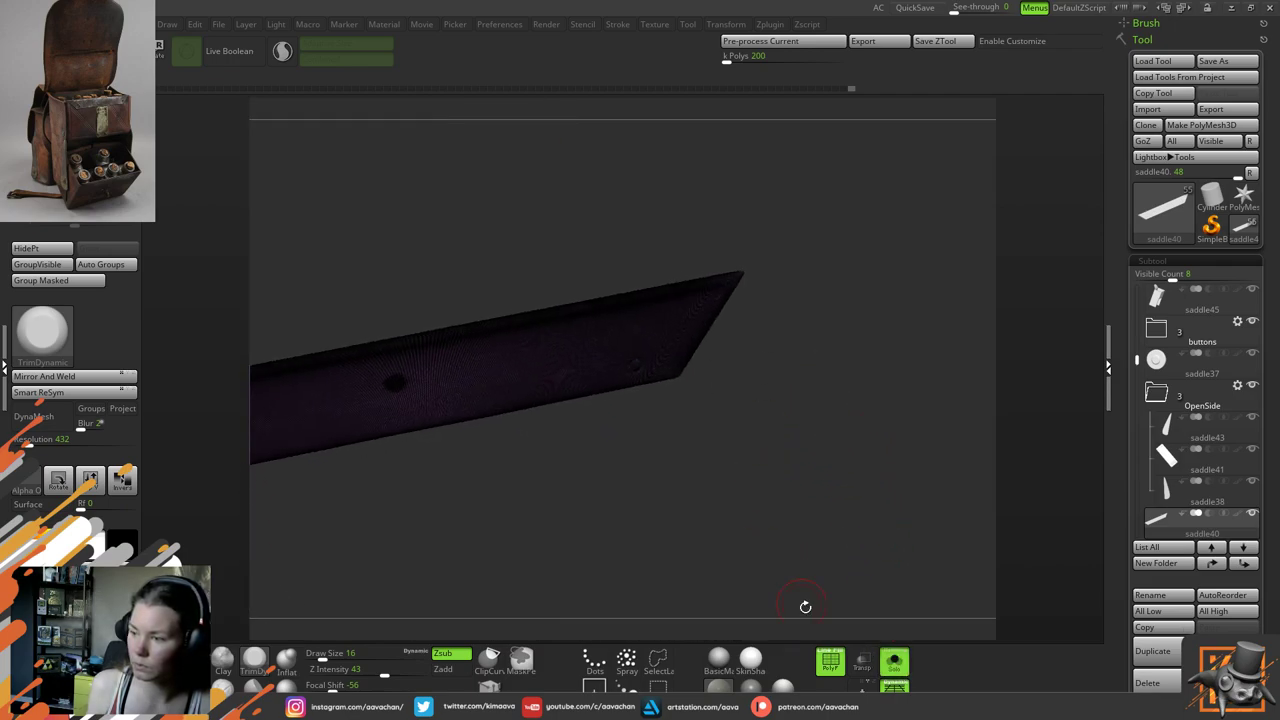
left_click(830, 660)
Test smoothing the strip's middle rivet, then mask the strip's back so that only its front face is editable
left_click_drag(733, 433, 820, 398)
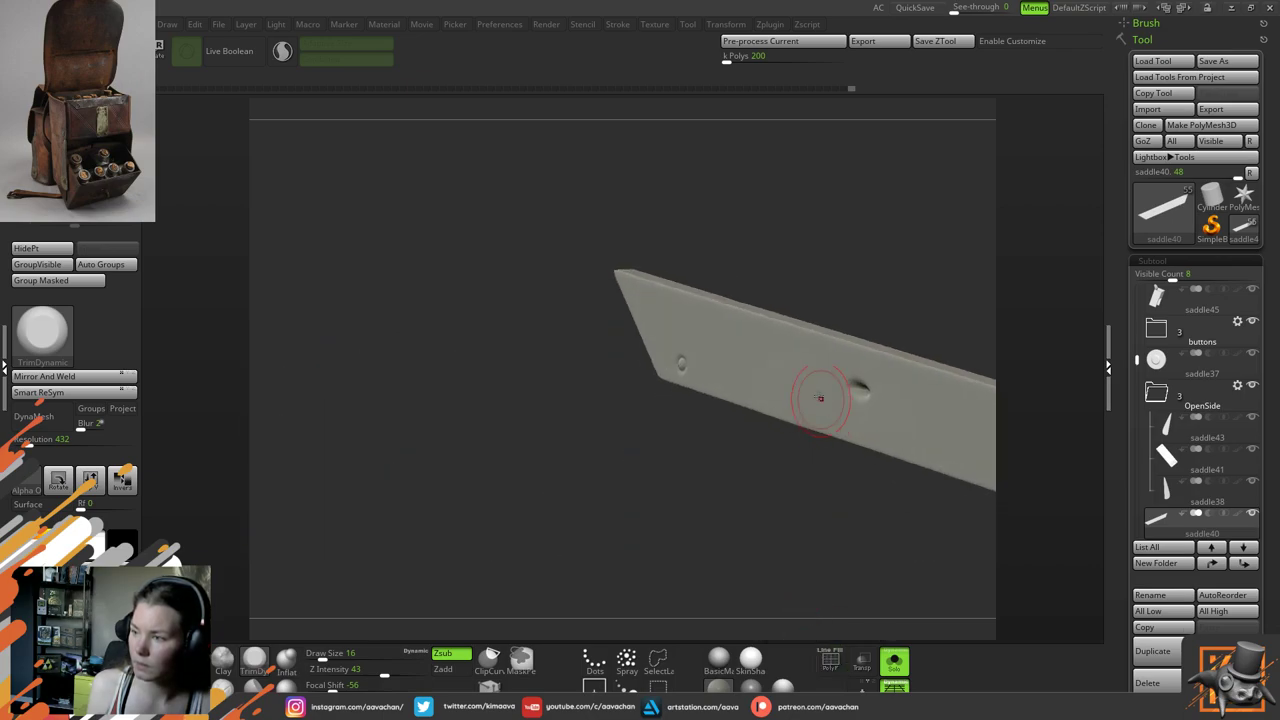
left_click_drag(653, 482, 576, 487, "alt")
left_click_drag(775, 400, 780, 380, "shift")
mouse_move(862, 290)
left_mouse_down()
mouse_move(837, 210)
mouse_move(852, 431)
mouse_move(843, 460)
mouse_move(815, 451)
mouse_move(877, 463)
mouse_move(730, 502)
mouse_move(686, 386)
mouse_move(697, 517)
mouse_move(649, 541)
left_mouse_up()
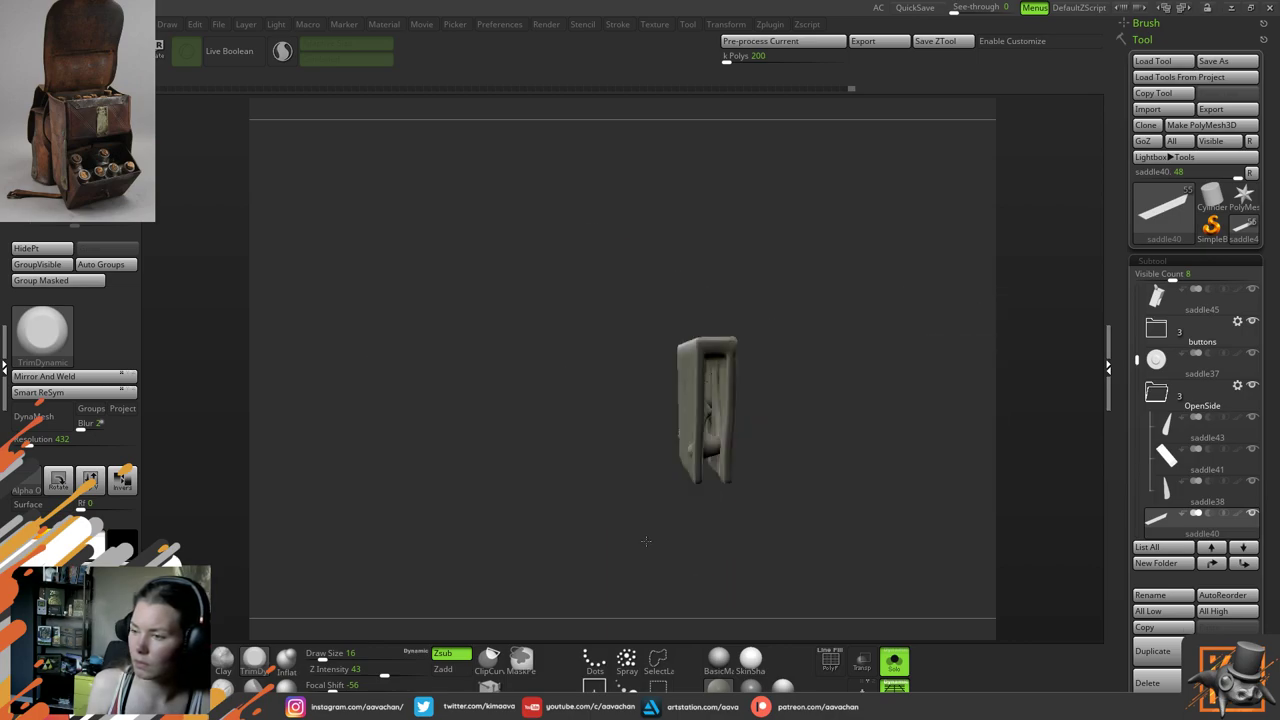
key("shift")
left_click_drag(928, 591, 826, 440)
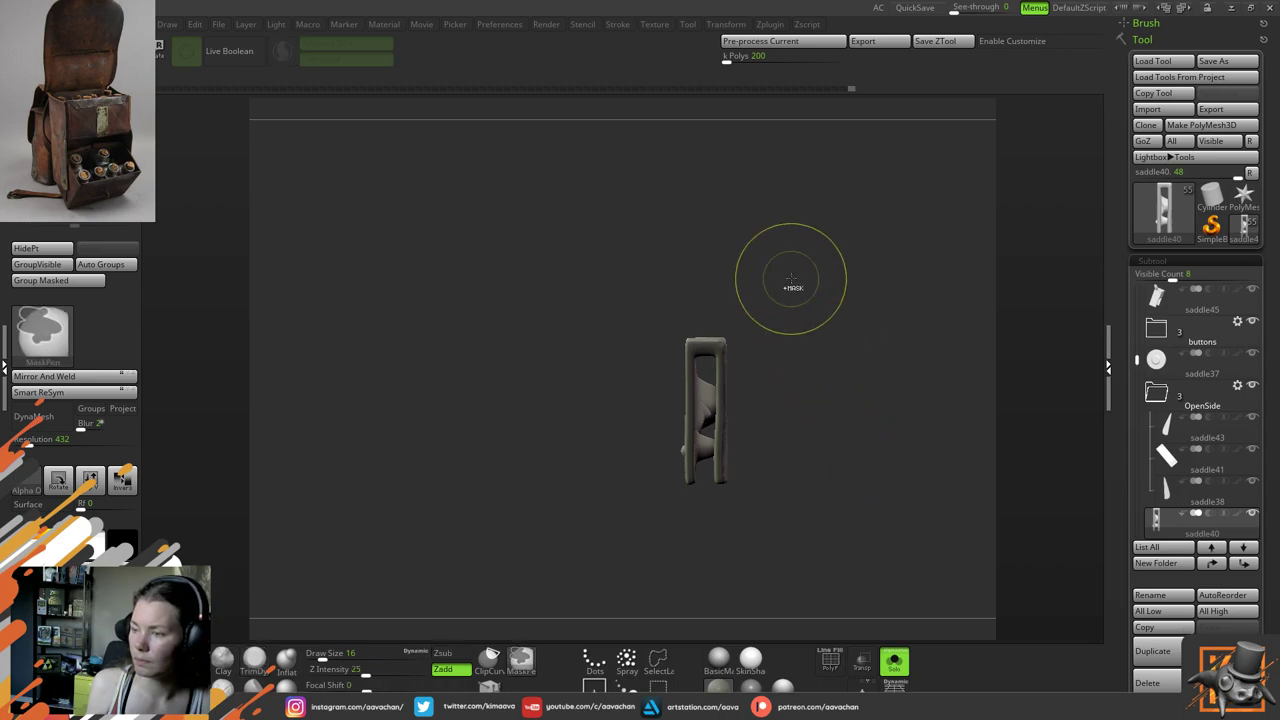
mouse_move(801, 281)
left_mouse_down("ctrl")
mouse_move(747, 480)
mouse_move(706, 549)
mouse_move(716, 553)
left_mouse_up("ctrl")
left_click(789, 443, "ctrl")
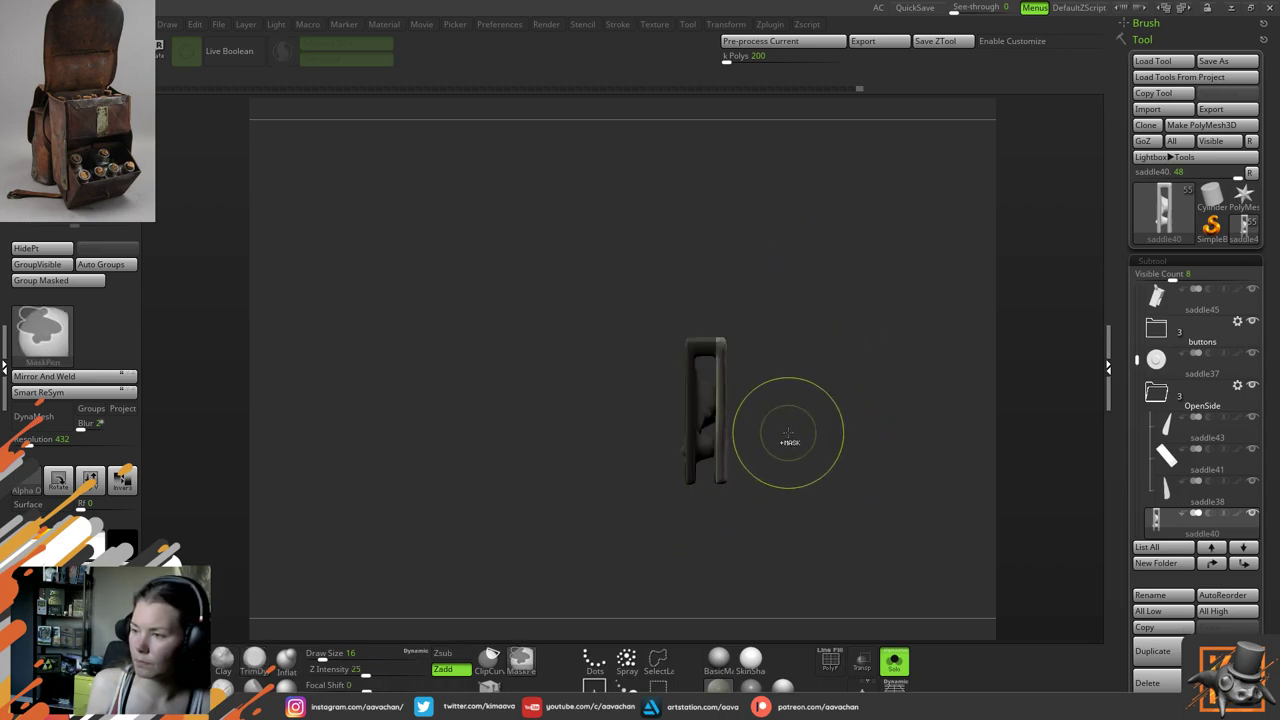
left_click(789, 433, "ctrl")
left_click_drag(803, 409, 965, 422)
Smooth away the middle rivet on the strip's front and flatten the leftover lump with TrimDynamic at size 8
mouse_move(623, 397)
left_mouse_down("shift")
mouse_move(636, 394)
mouse_move(620, 393)
left_mouse_up("shift")
left_click(258, 658)
mouse_move(851, 278)
left_mouse_down()
mouse_move(786, 266)
mouse_move(836, 261)
mouse_move(643, 289)
left_mouse_up()
left_click_drag(810, 325, 657, 329)
key("shift")
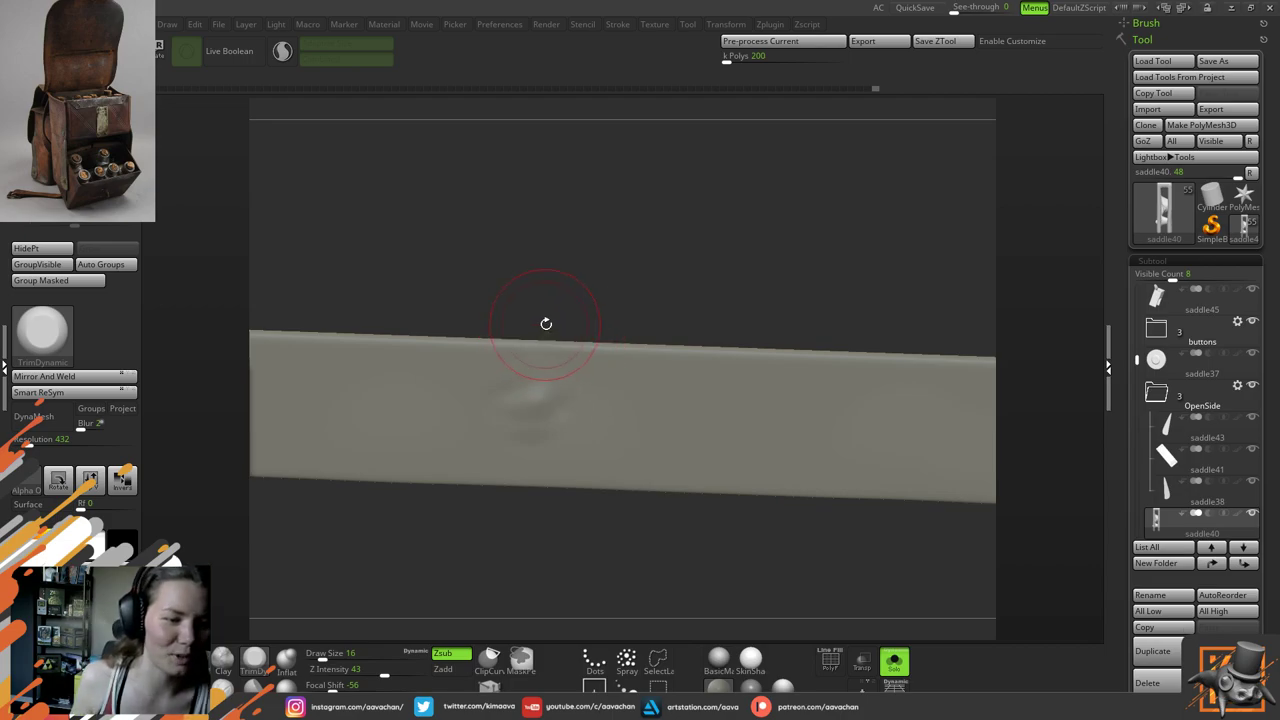
mouse_move(600, 270)
left_mouse_down()
mouse_move(755, 244)
mouse_move(745, 250)
left_mouse_up()
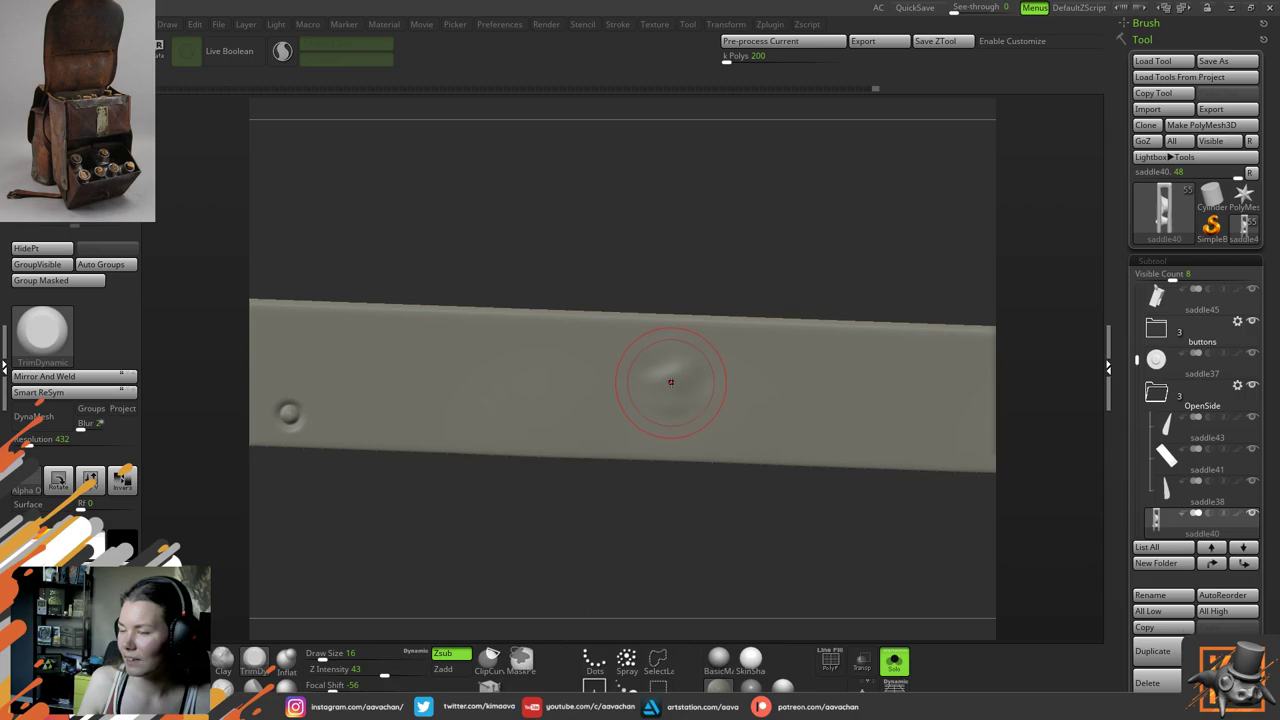
key("space")
left_click_drag(671, 382, 665, 383)
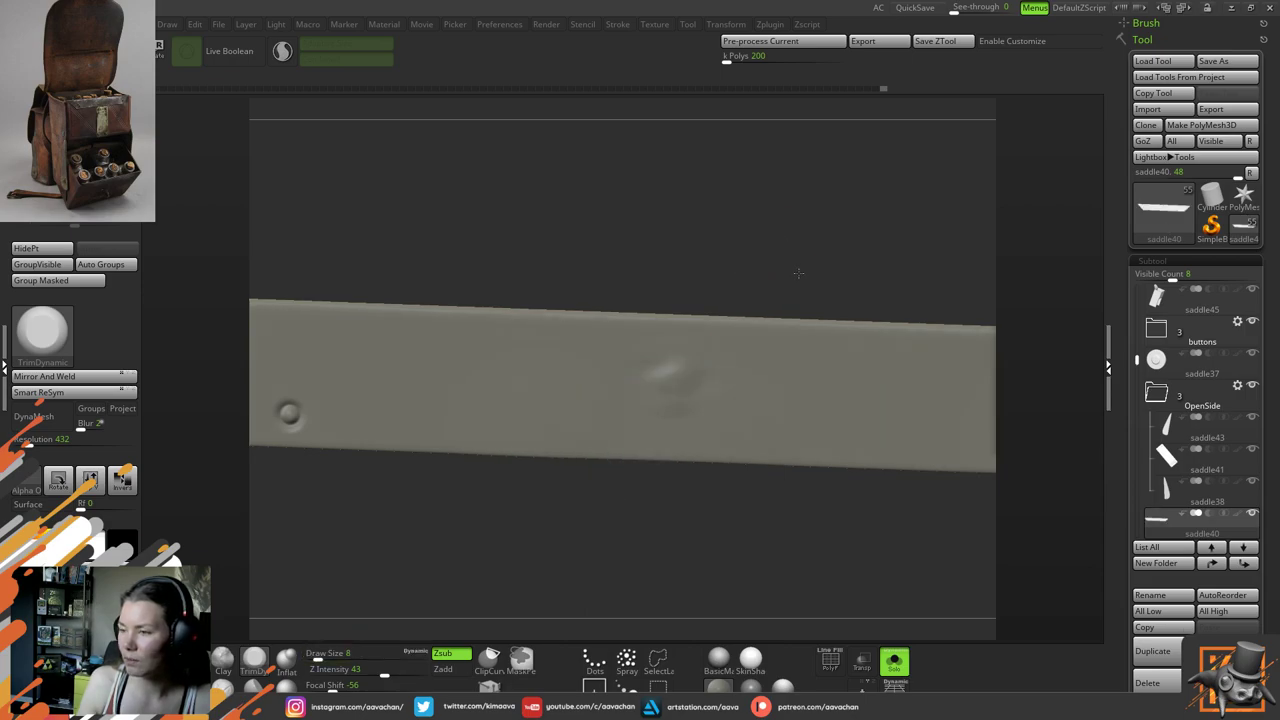
left_click_drag(798, 272, 658, 395)
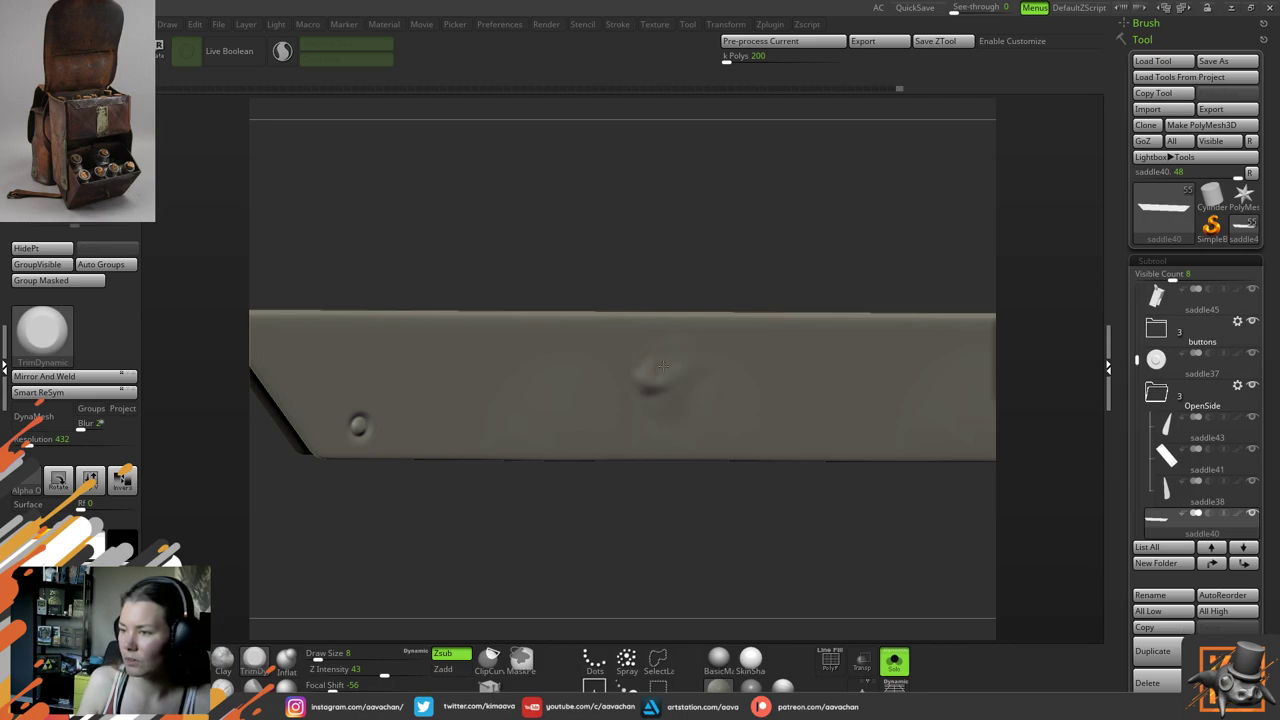
mouse_move(729, 249)
left_mouse_down()
mouse_move(773, 264)
mouse_move(691, 320)
mouse_move(782, 450)
mouse_move(800, 574)
left_mouse_up()
left_click_drag(878, 641, 863, 612)
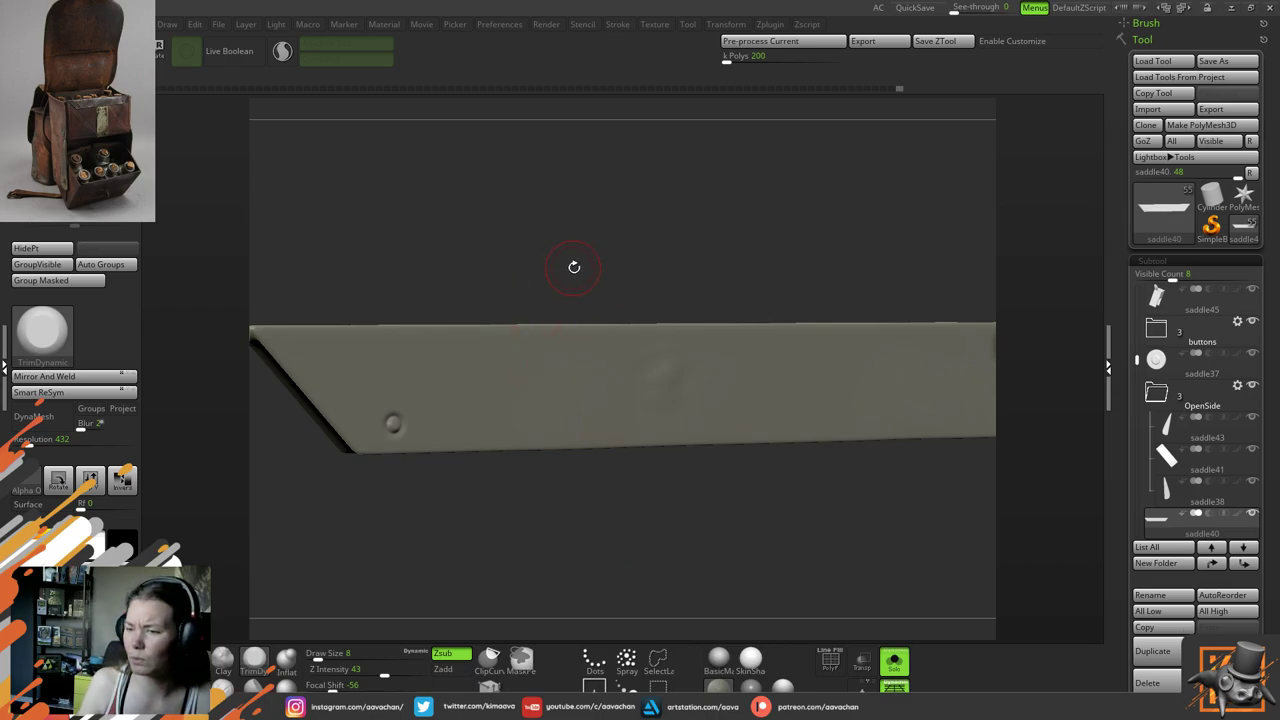
Build up uneven bumps on the left part of the strip's front with the Clay brush, raising the size to 9
mouse_move(574, 267)
left_mouse_down()
mouse_move(590, 295)
mouse_move(561, 276)
left_mouse_up()
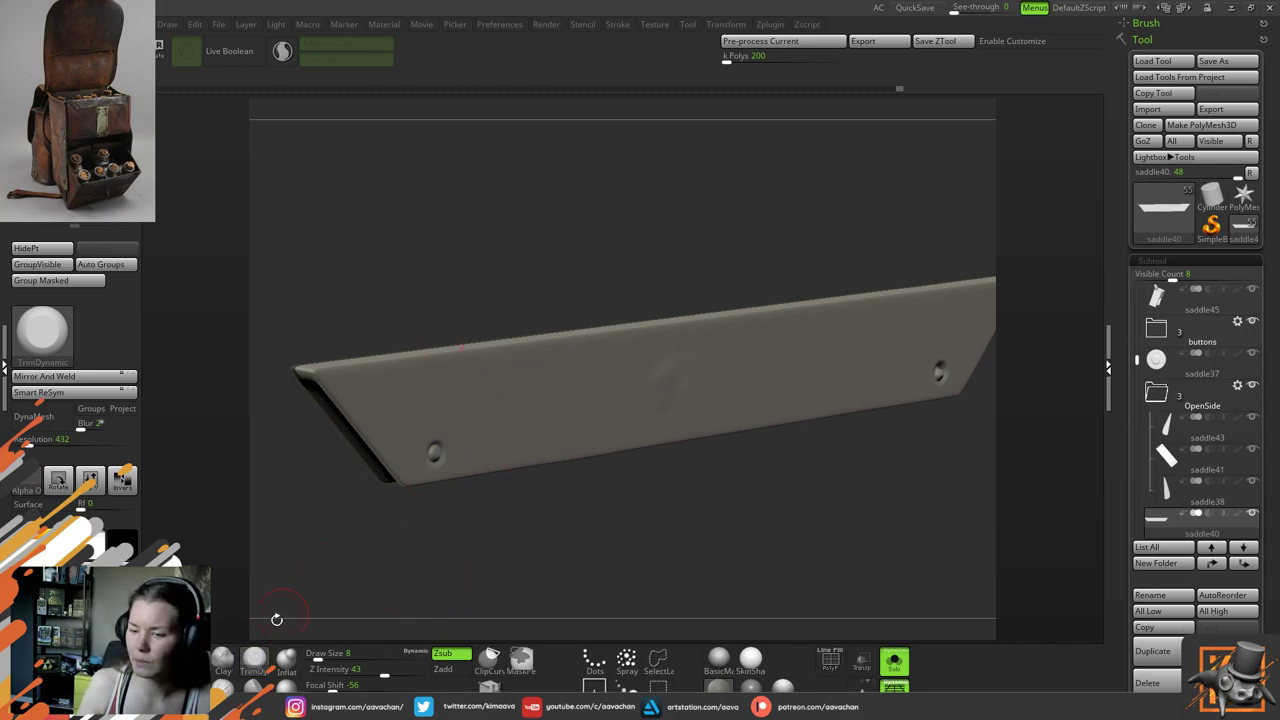
left_click(224, 662)
left_click_drag(623, 246, 600, 271)
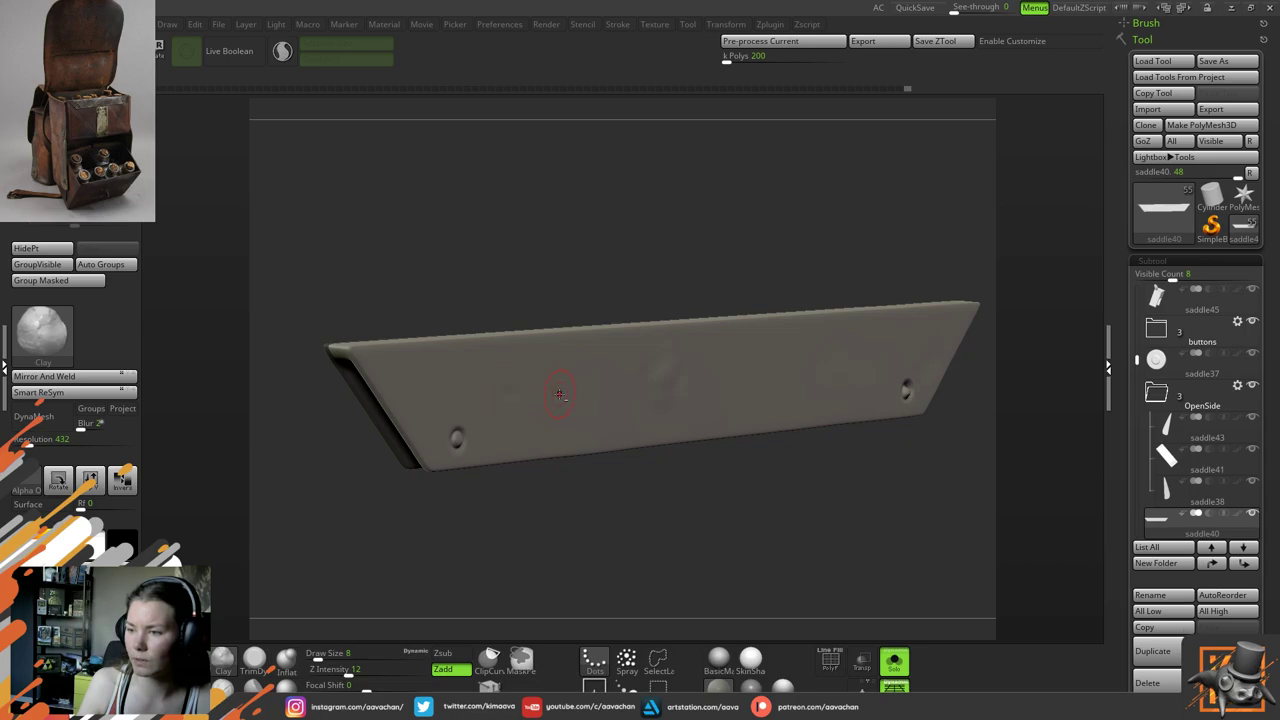
left_click_drag(546, 387, 552, 392)
left_click_drag(646, 486, 586, 346, "alt")
left_click_drag(552, 270, 531, 343, "alt")
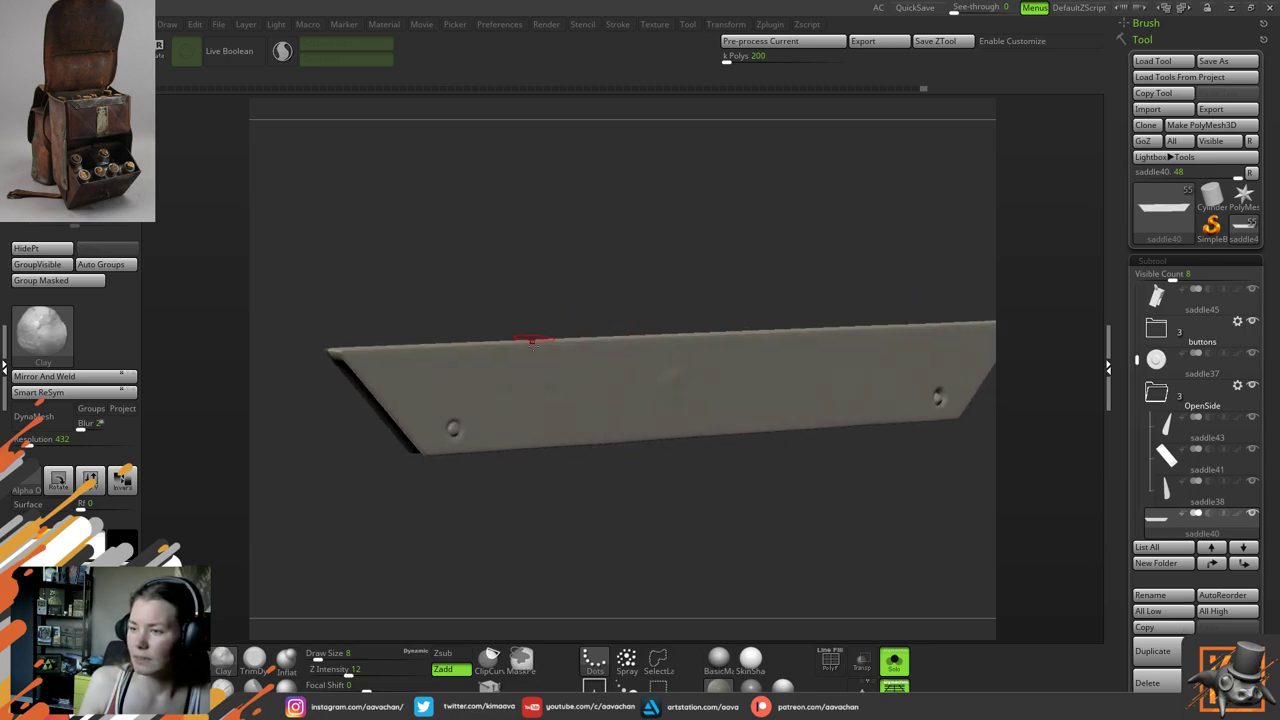
key("space")
left_click_drag(545, 391, 546, 389)
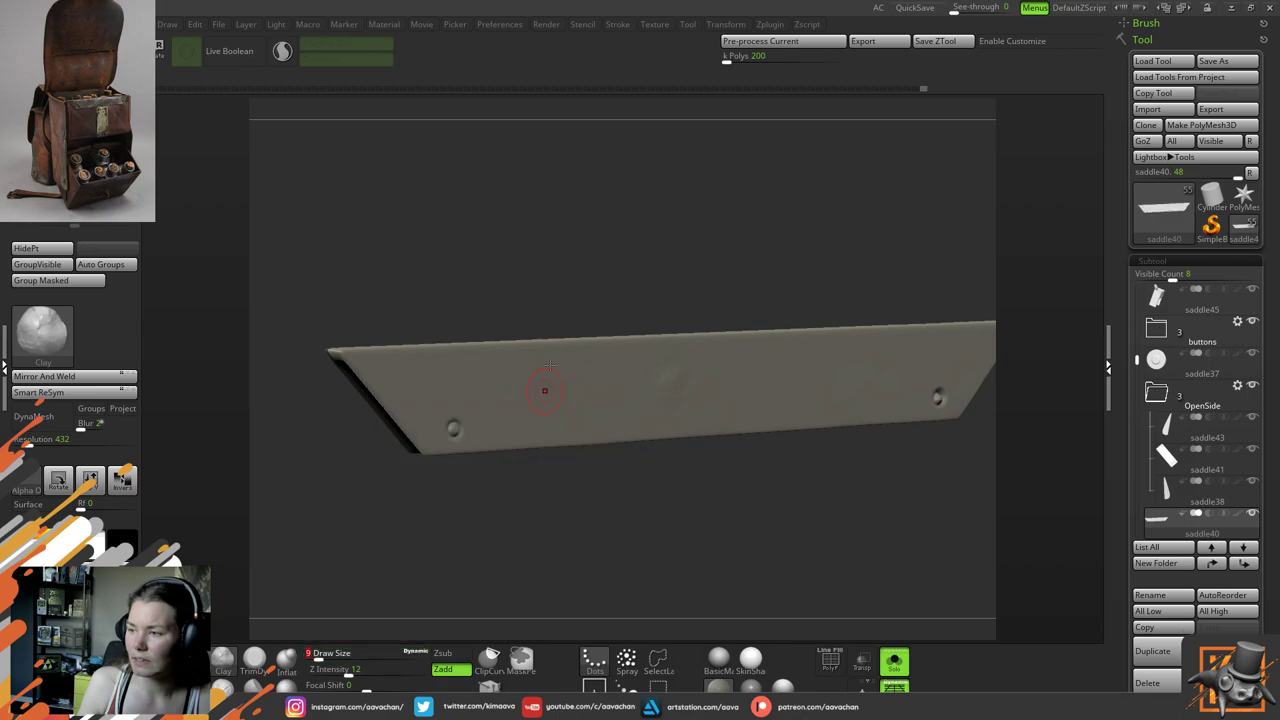
right_click_drag(546, 389, 540, 379)
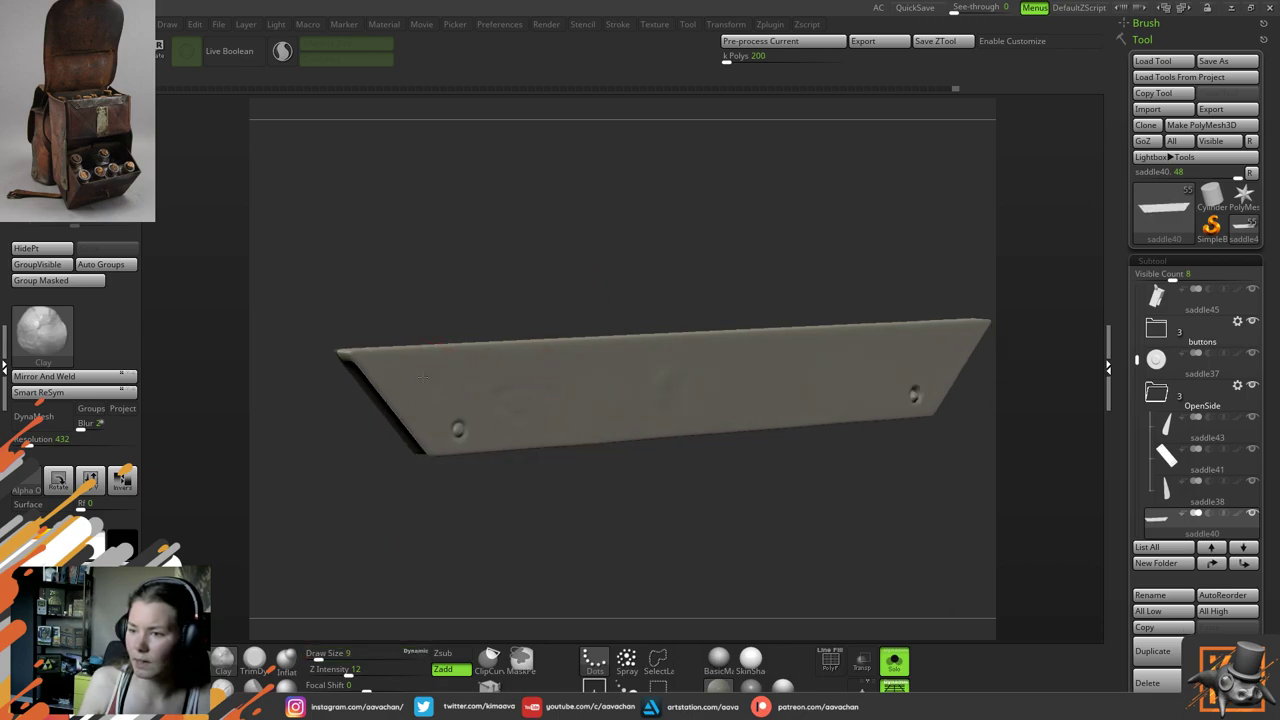
left_click_drag(451, 376, 463, 394)
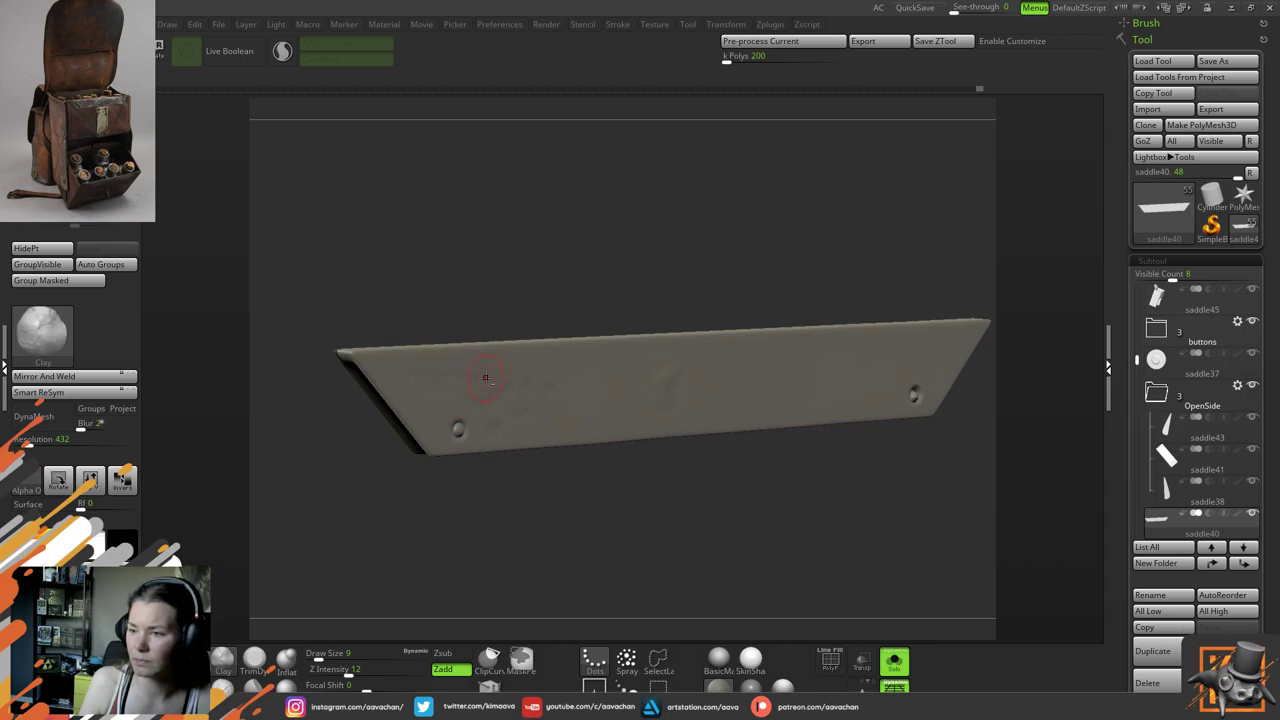
key("shift")
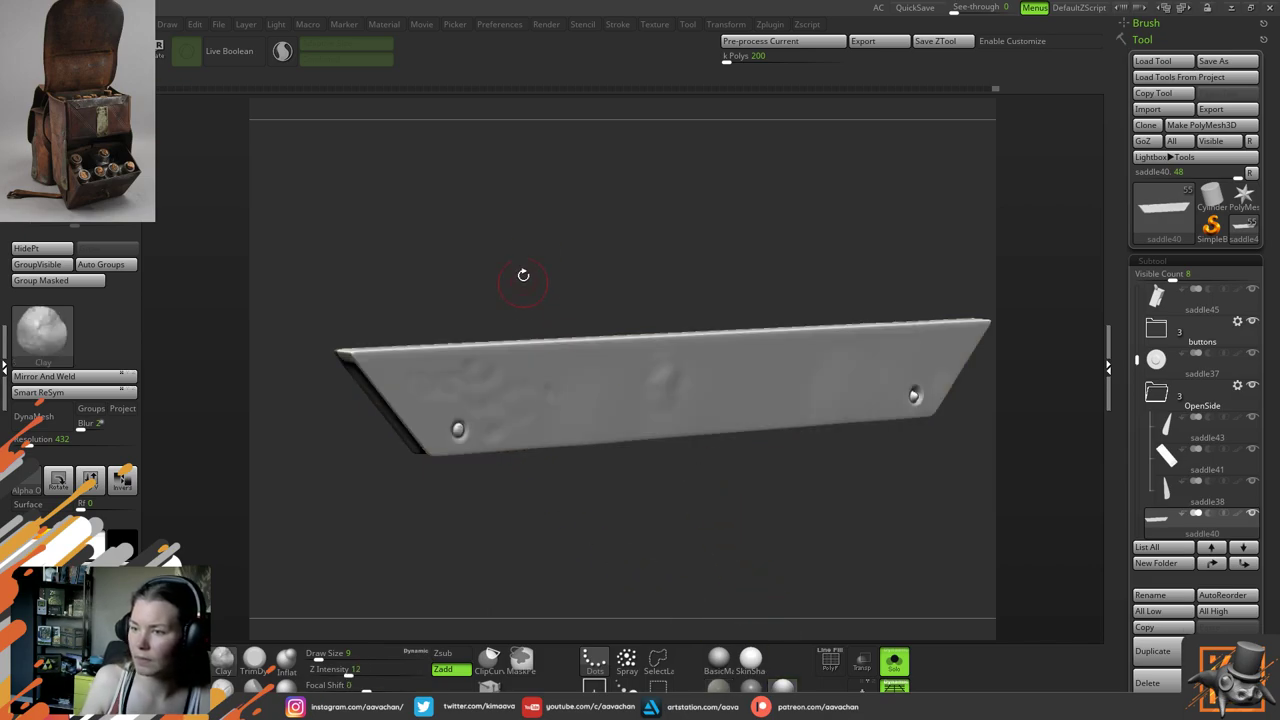
Extend the bumps toward the strip's upper left corner, then soften that end by trimming with TrimDynamic and smoothing
left_click_drag(523, 277, 565, 250)
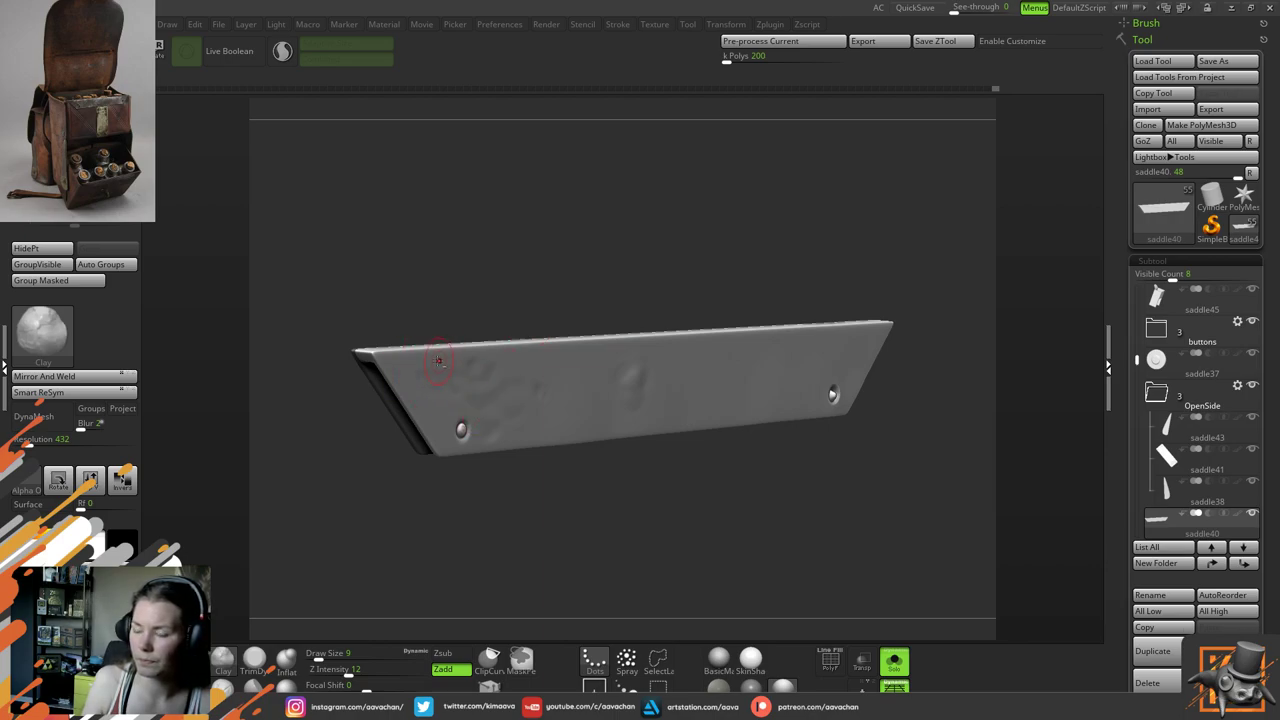
key("shift")
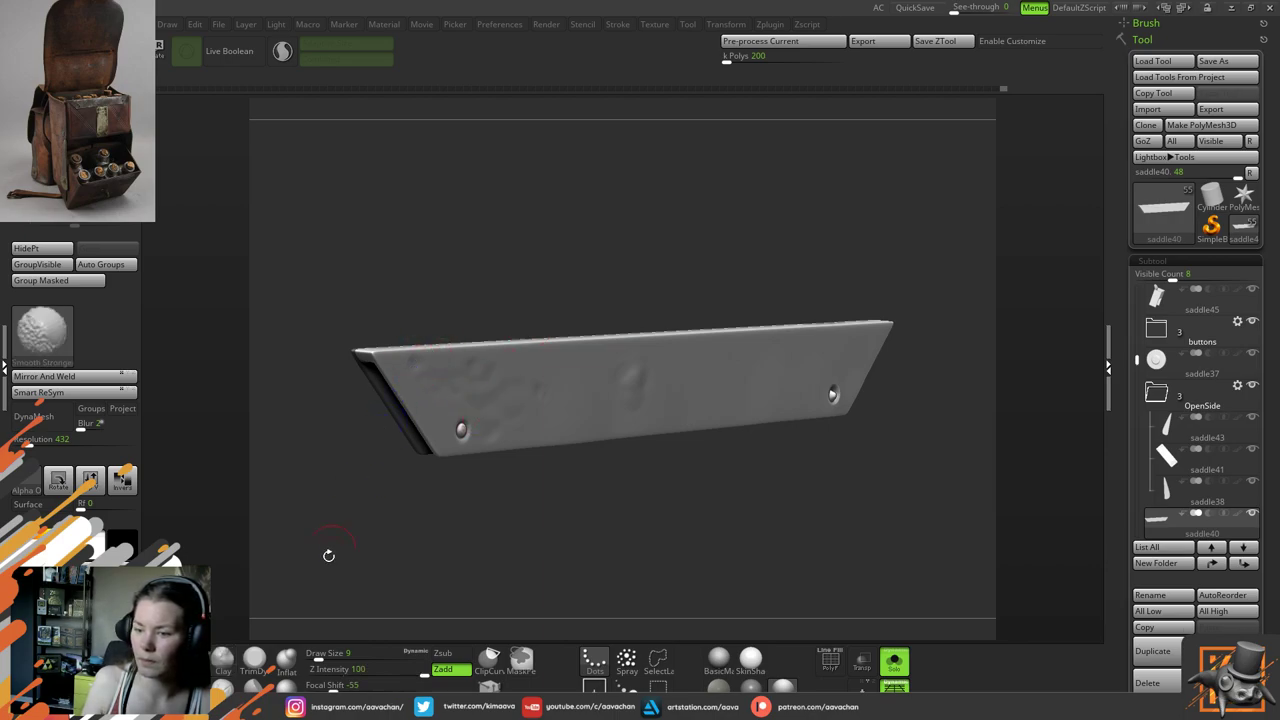
key("alt")
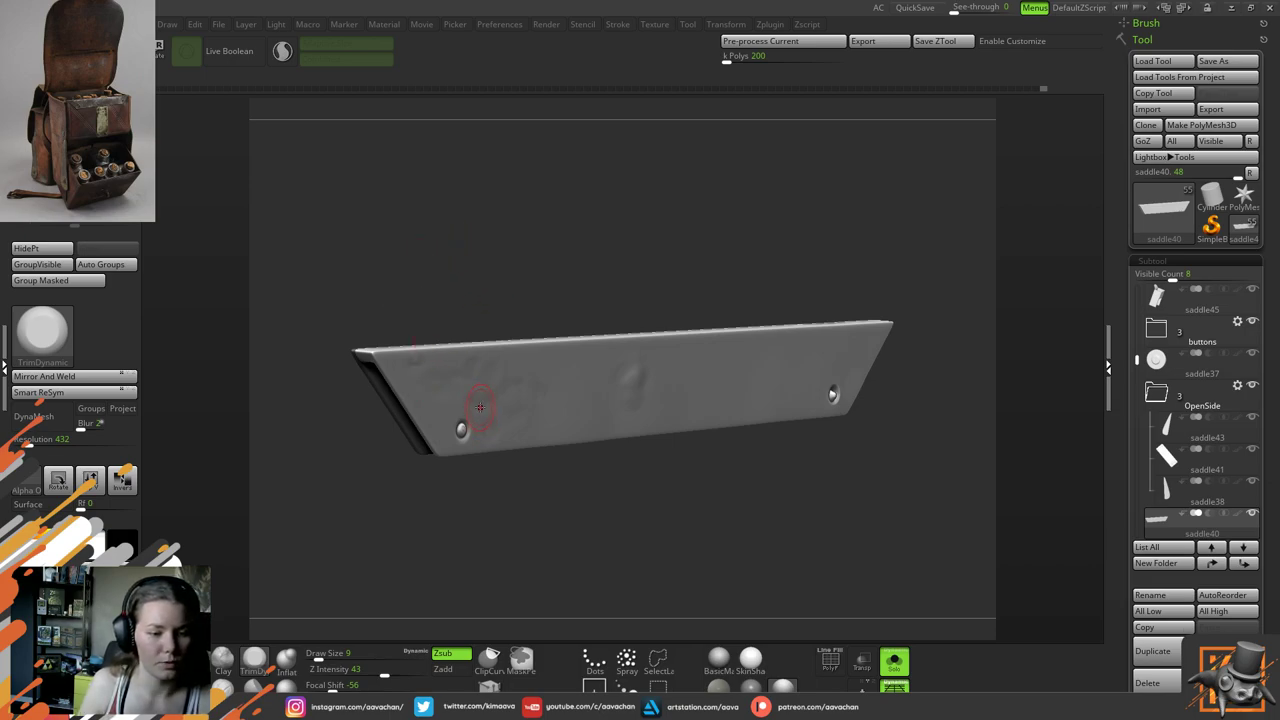
left_click_drag(543, 280, 520, 294)
key("shift")
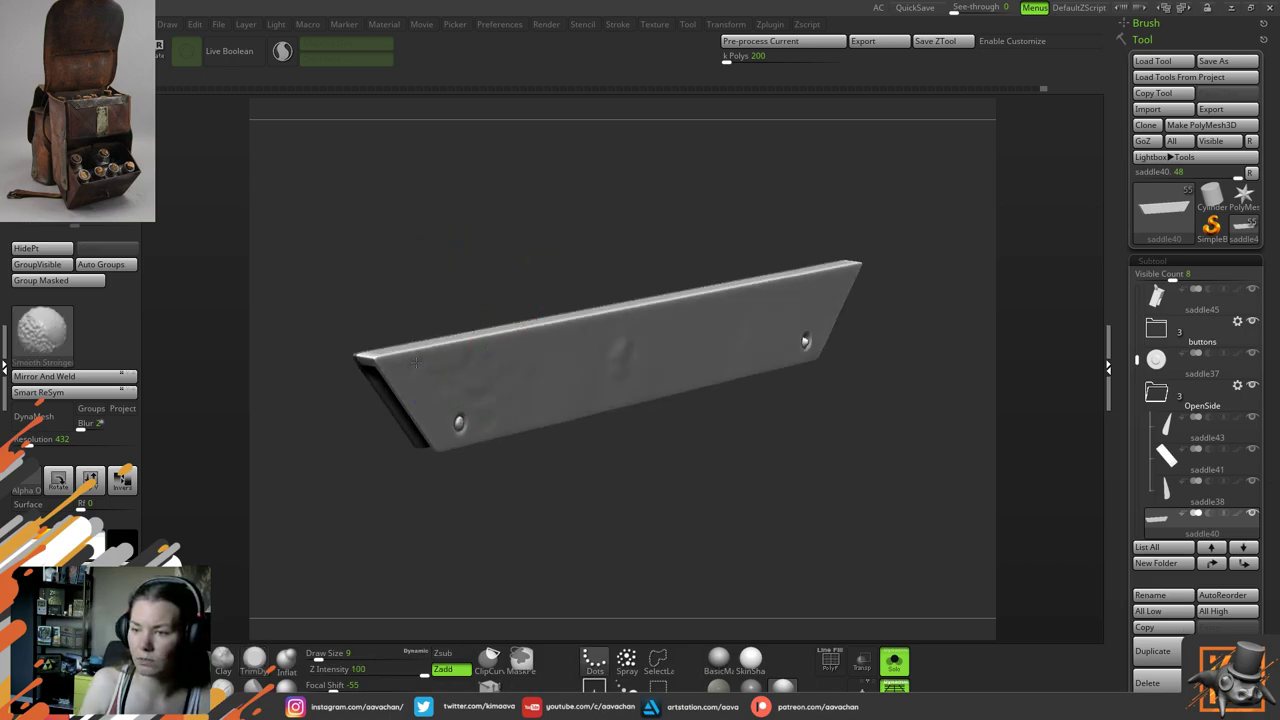
key("alt")
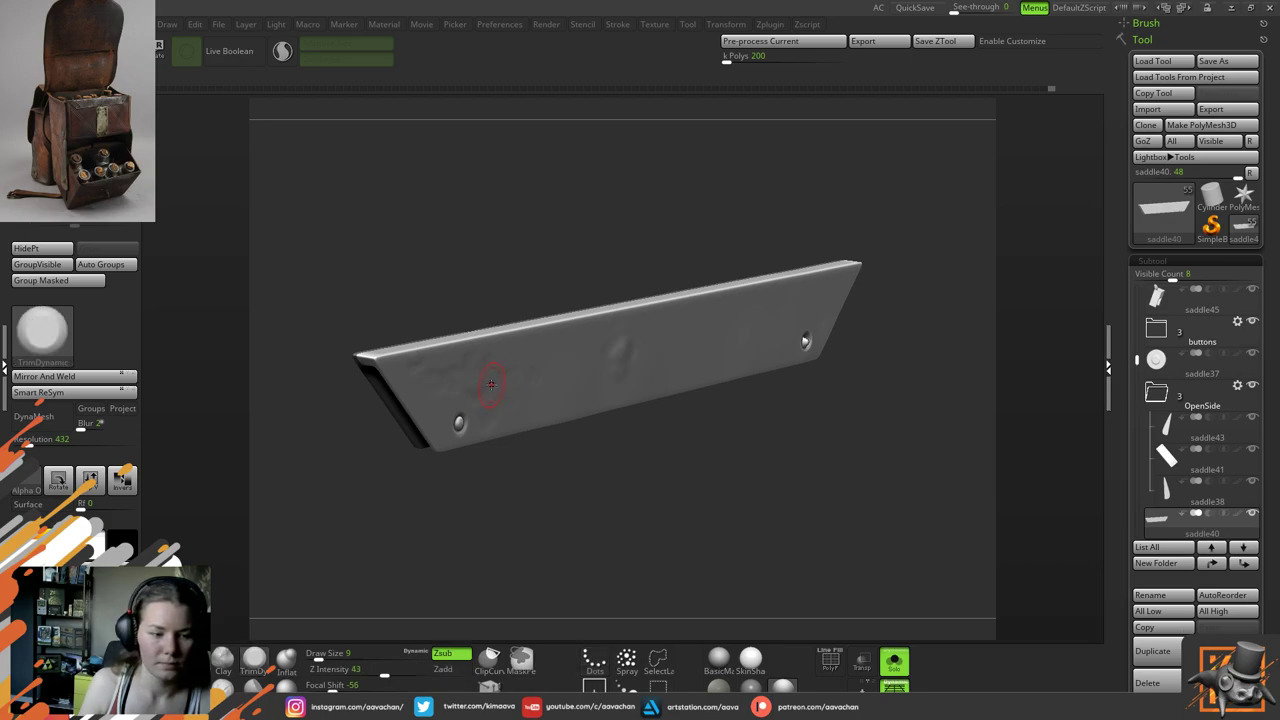
left_click_drag(563, 259, 482, 288)
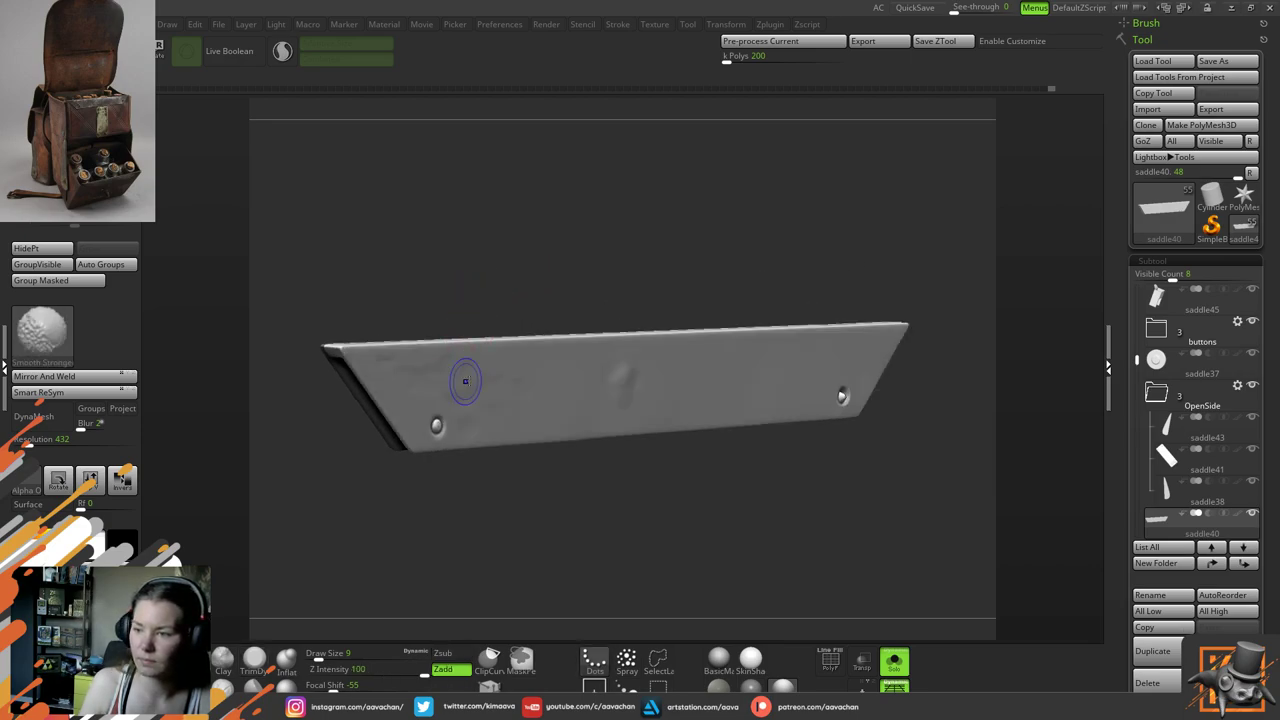
left_click_drag(466, 381, 528, 391, "shift")
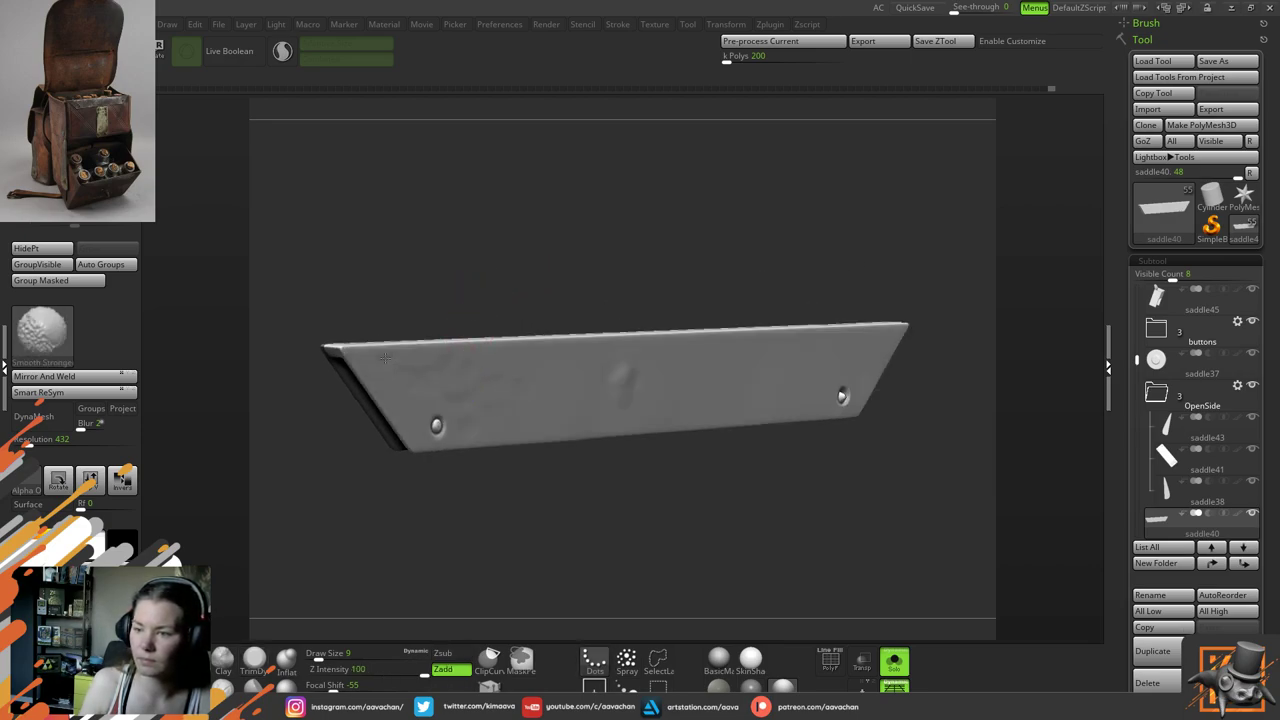
left_click_drag(385, 358, 416, 362, "shift")
mouse_move(612, 257)
left_mouse_down("alt")
mouse_move(519, 263)
mouse_move(611, 228)
mouse_move(592, 246)
left_mouse_up("alt")
left_click_drag(577, 377, 578, 364)
Add uneven Clay bumps beside the strip's middle, along its lower edge and above the right rivet
mouse_move(575, 245)
left_mouse_down()
mouse_move(597, 254)
mouse_move(520, 281)
left_mouse_up()
left_click(225, 660)
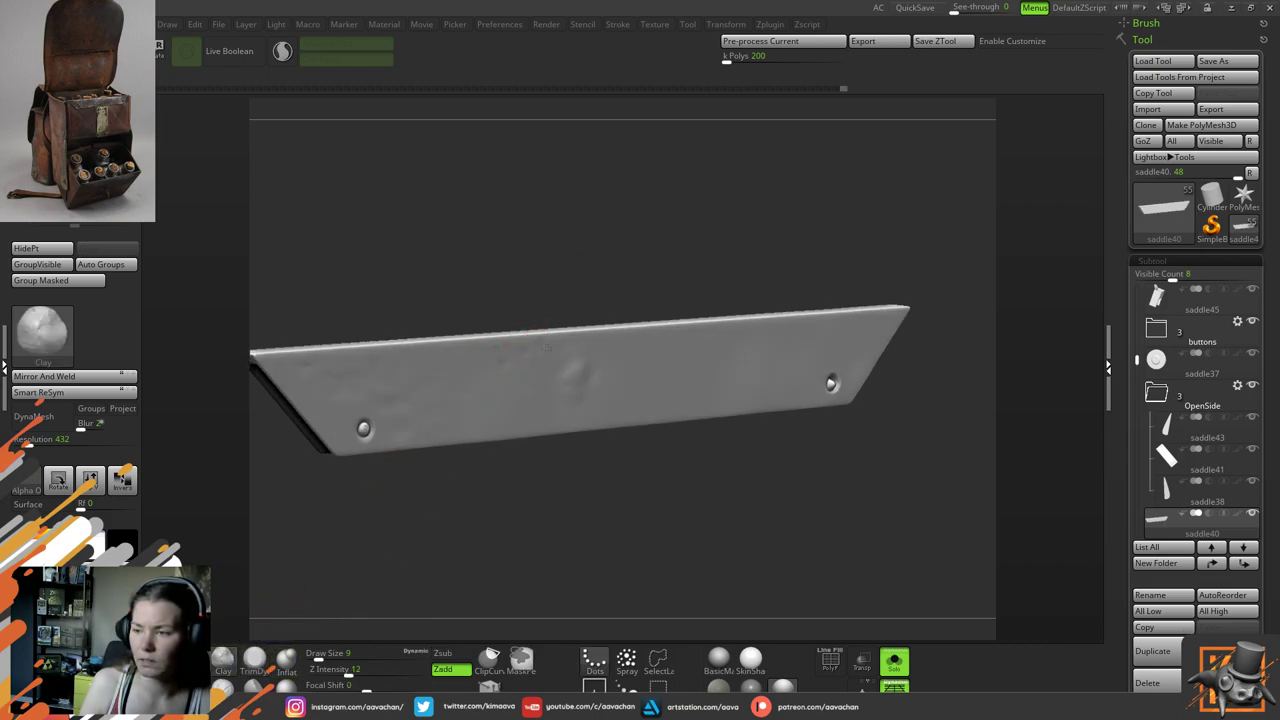
left_click_drag(548, 345, 558, 344)
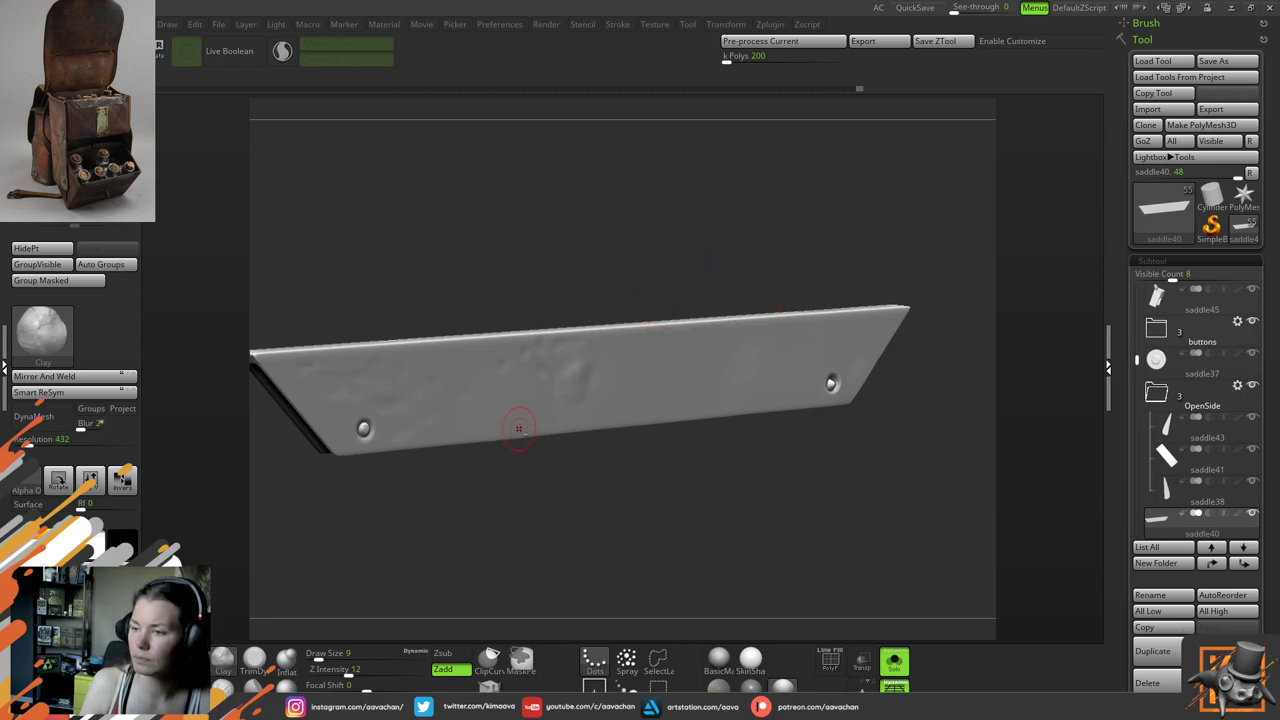
left_click_drag(532, 420, 498, 421)
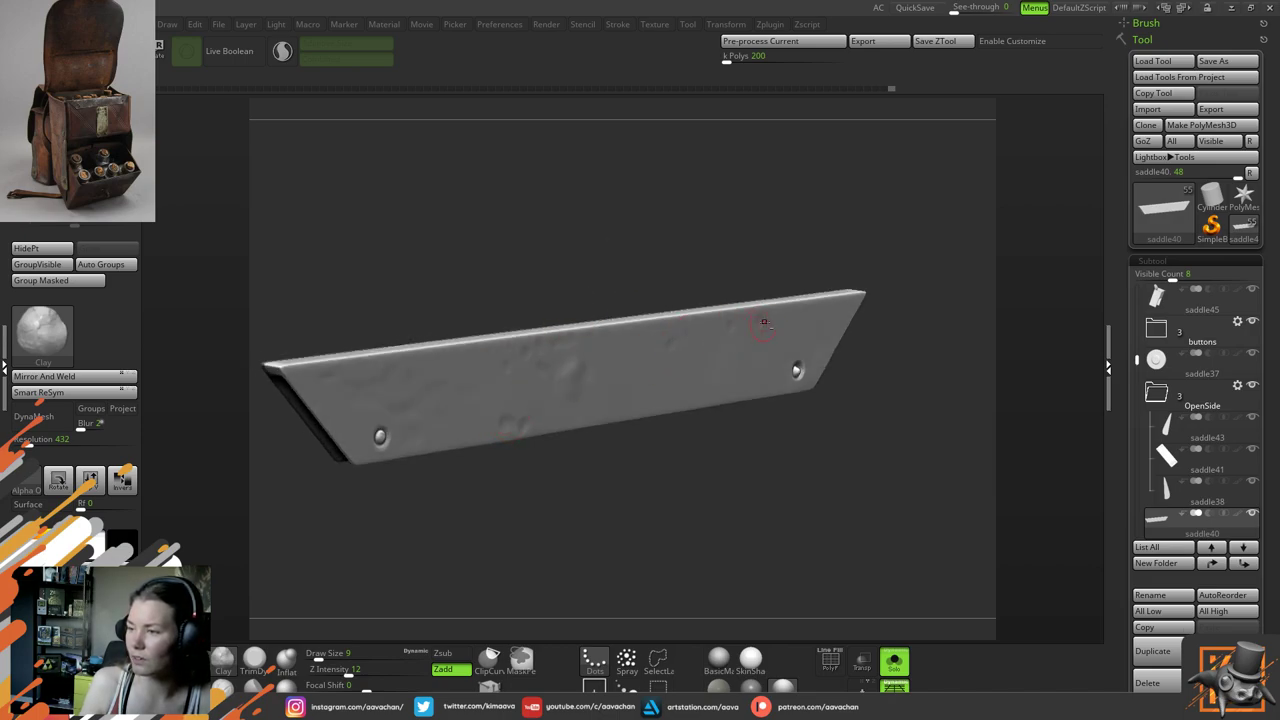
left_click_drag(781, 277, 783, 274)
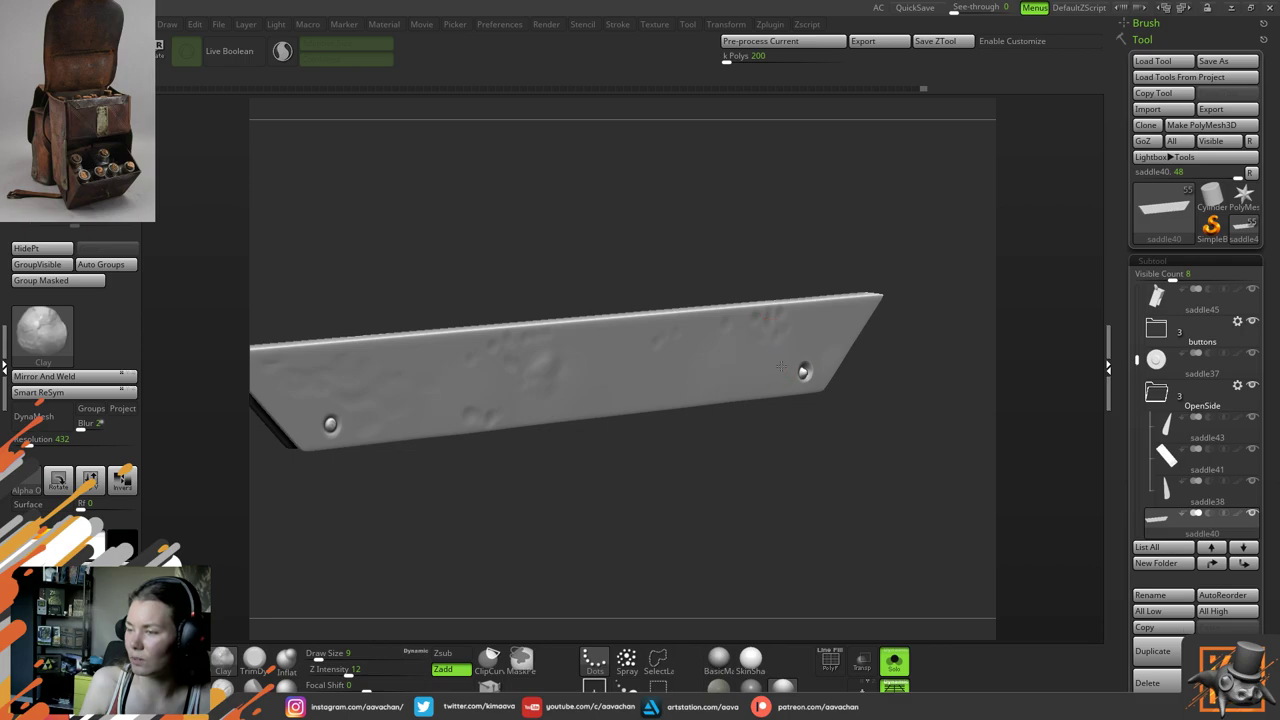
left_click(792, 351)
left_click_drag(854, 246, 848, 258)
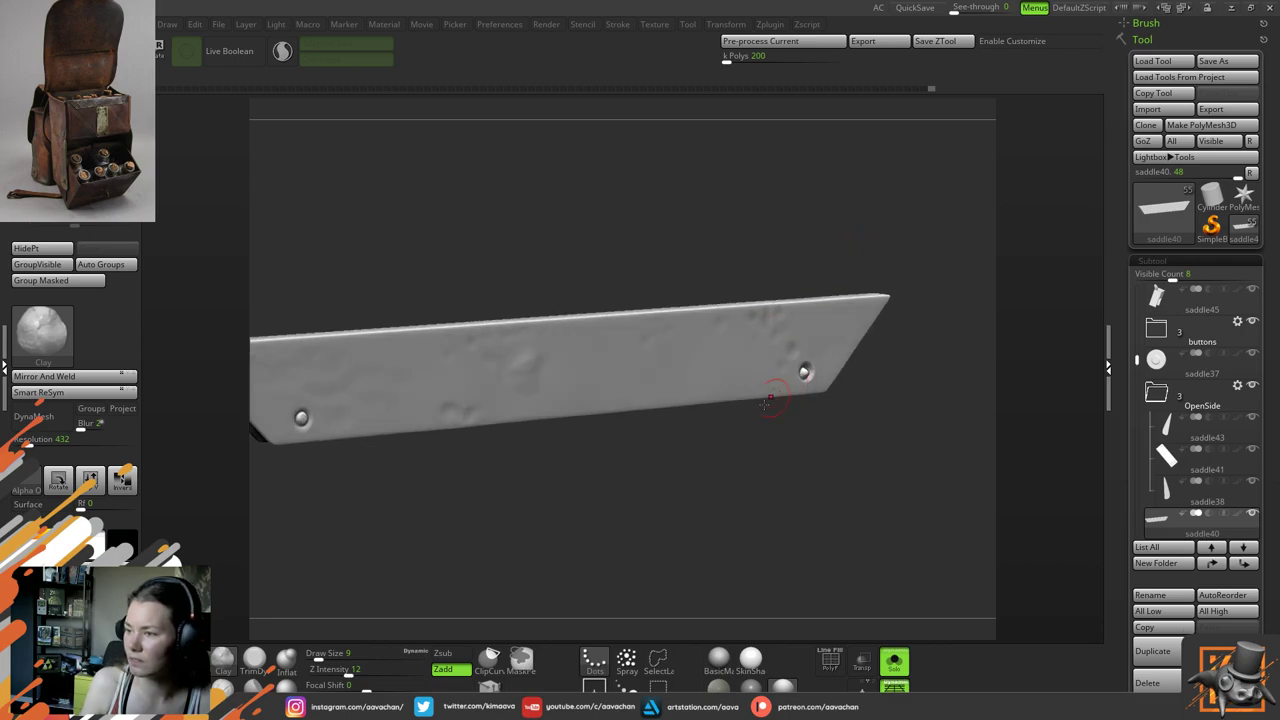
Flatten the top of the strip's right rivet with TrimDynamic at size 7
left_click(254, 660)
right_click_drag(804, 372, 808, 374)
key("space")
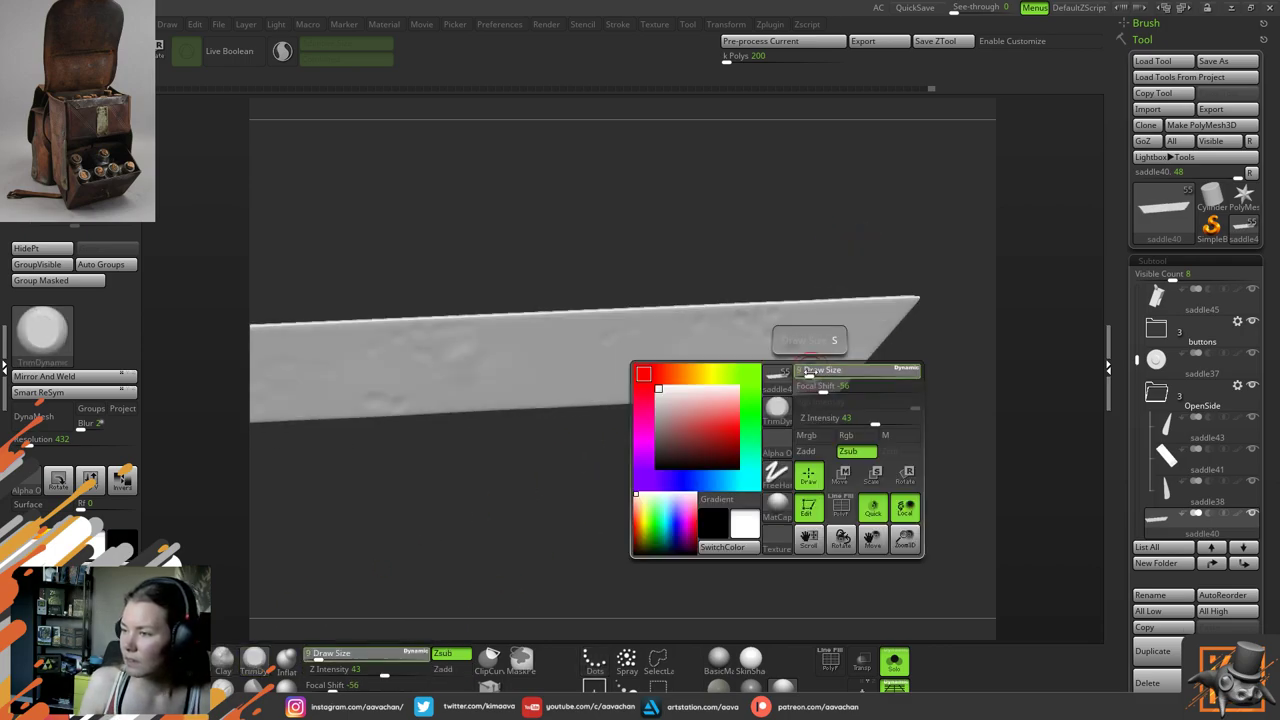
left_click_drag(810, 373, 811, 373)
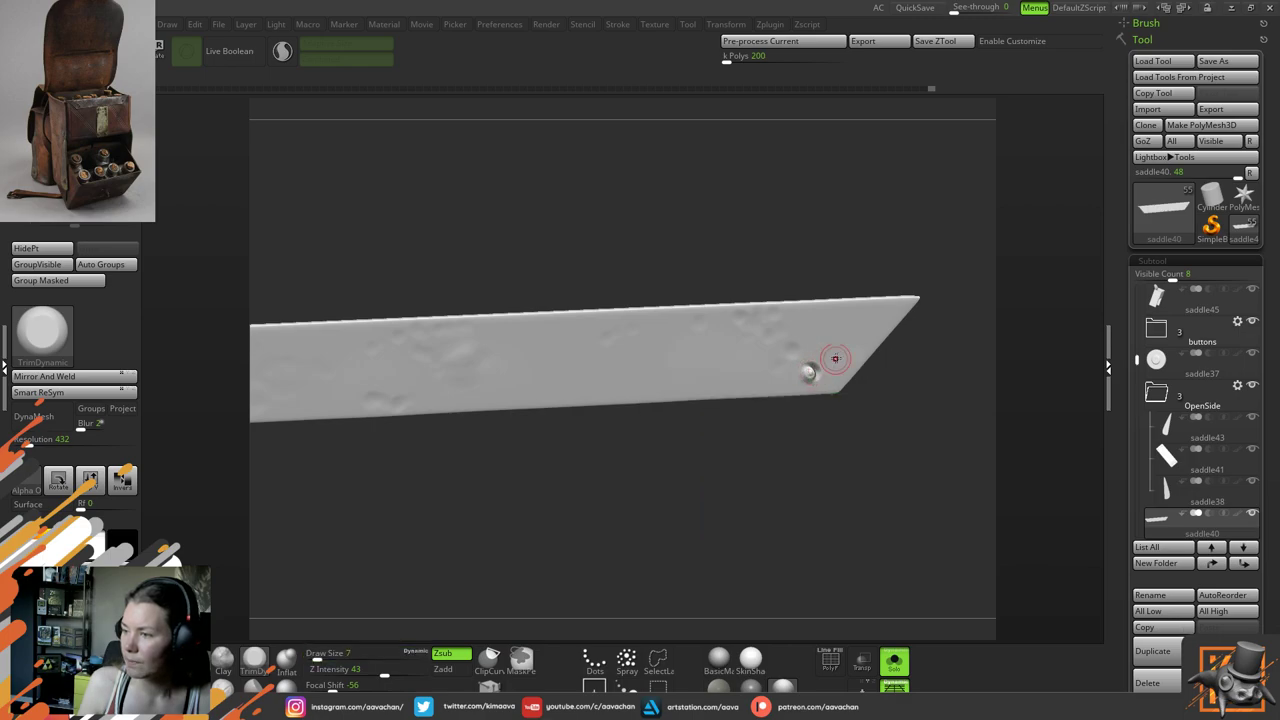
right_click_drag(794, 312, 812, 395, "alt")
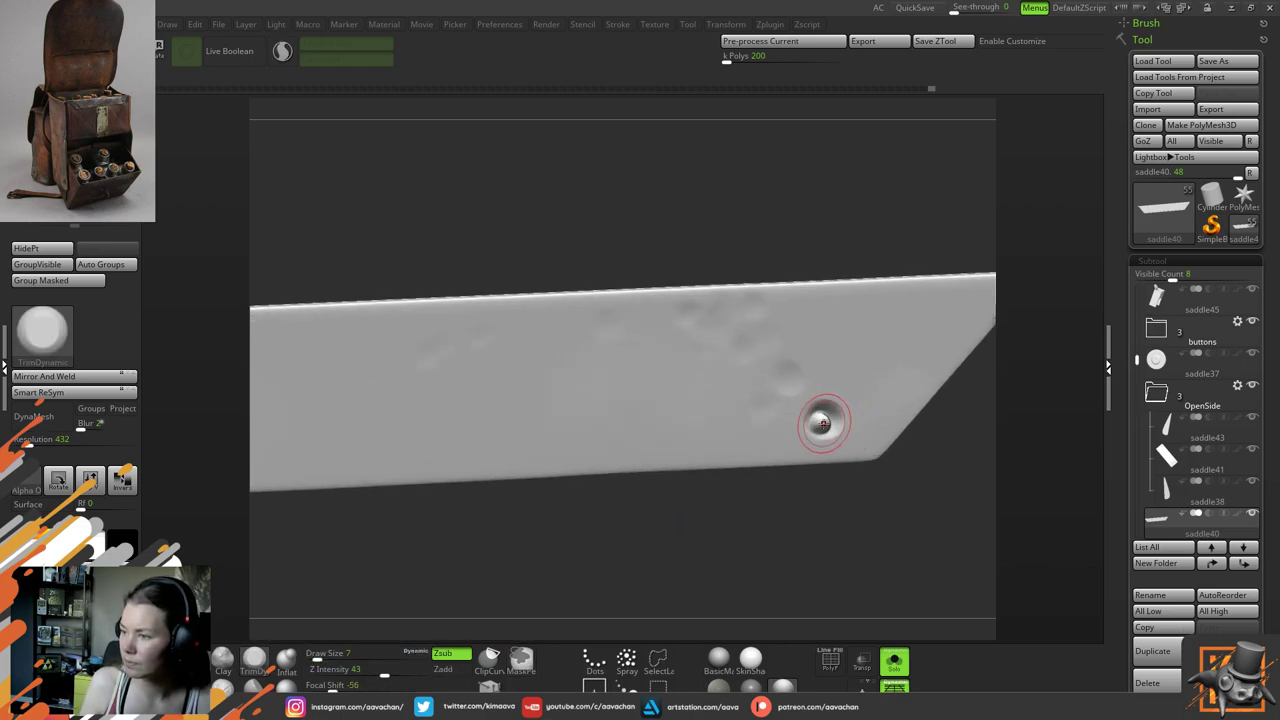
left_click_drag(822, 421, 826, 423)
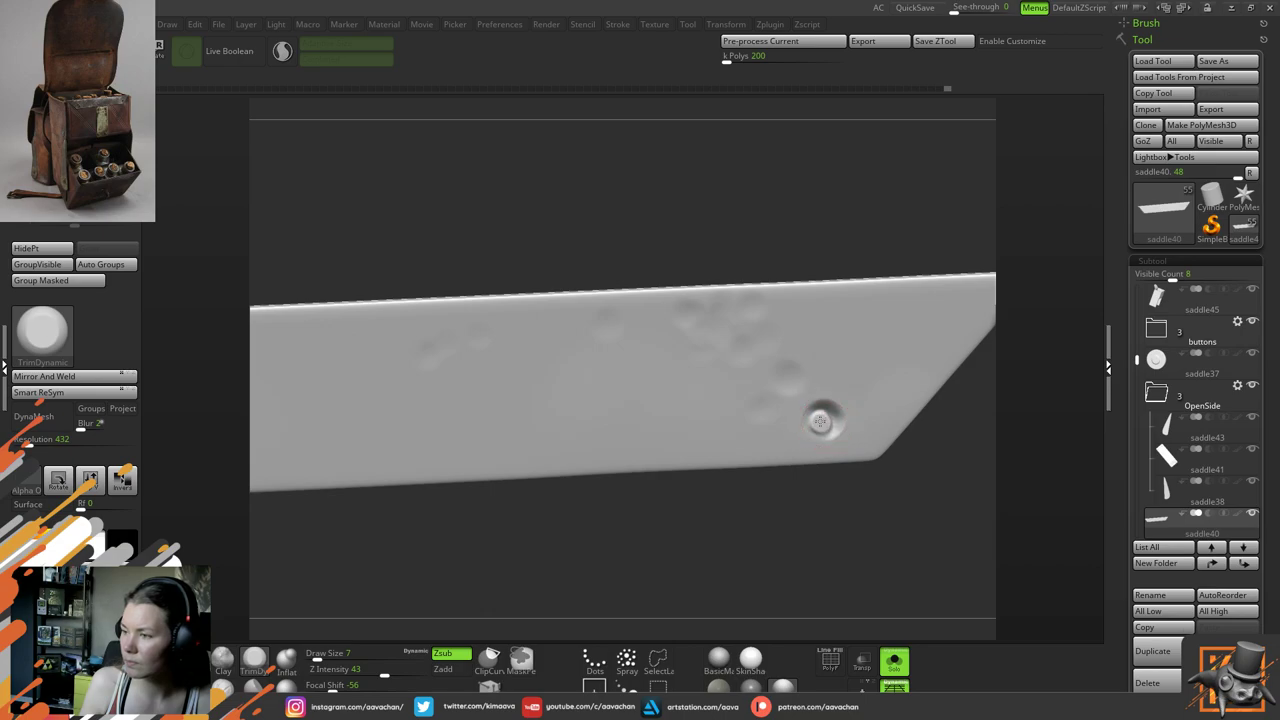
left_click(820, 422)
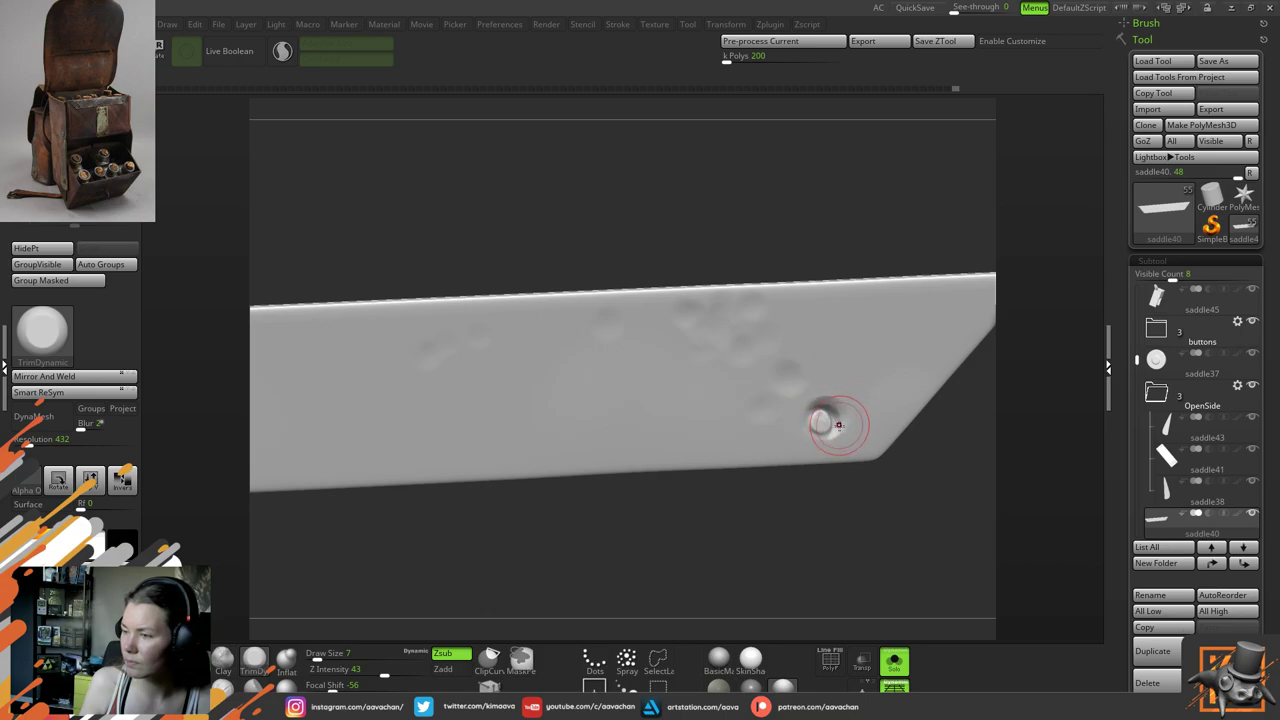
Raise the TrimDynamic size to 11 and soften the bumps across the strip's front by trimming and smoothing
mouse_move(691, 237)
left_mouse_down()
mouse_move(803, 309)
mouse_move(758, 272)
mouse_move(804, 356)
left_mouse_up()
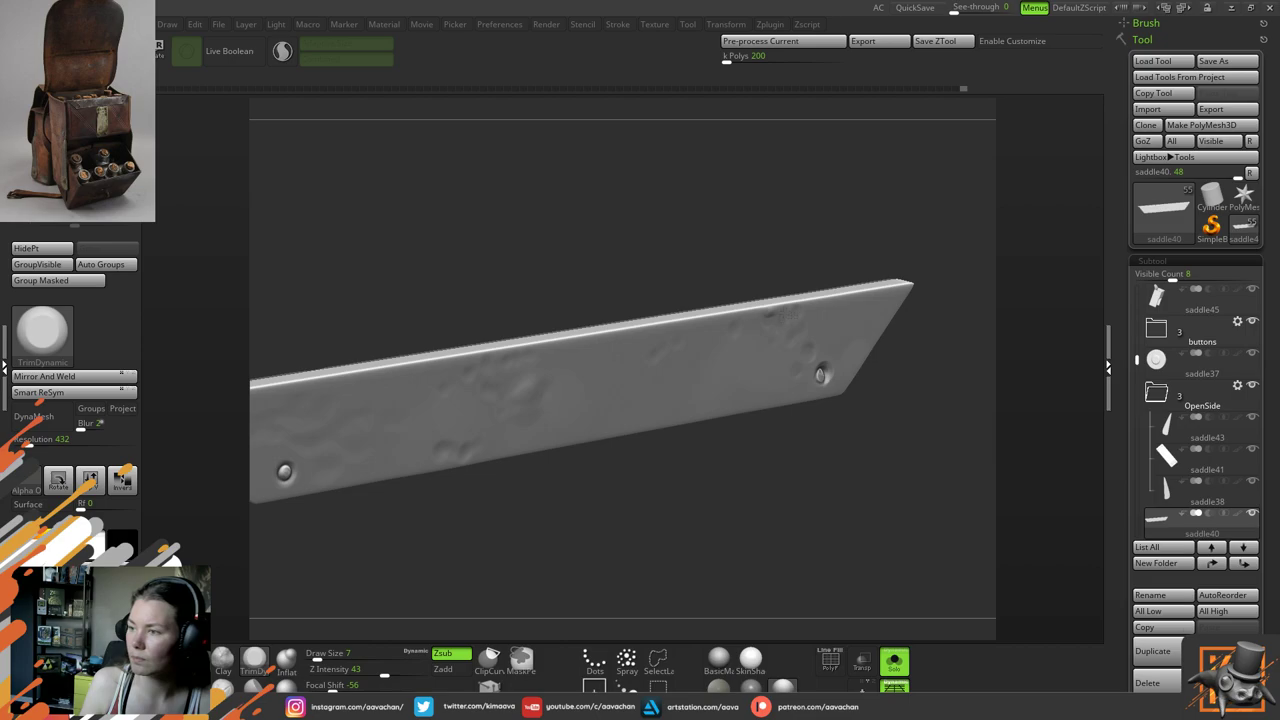
key("bracketright")
key("bracketright")
key("space")
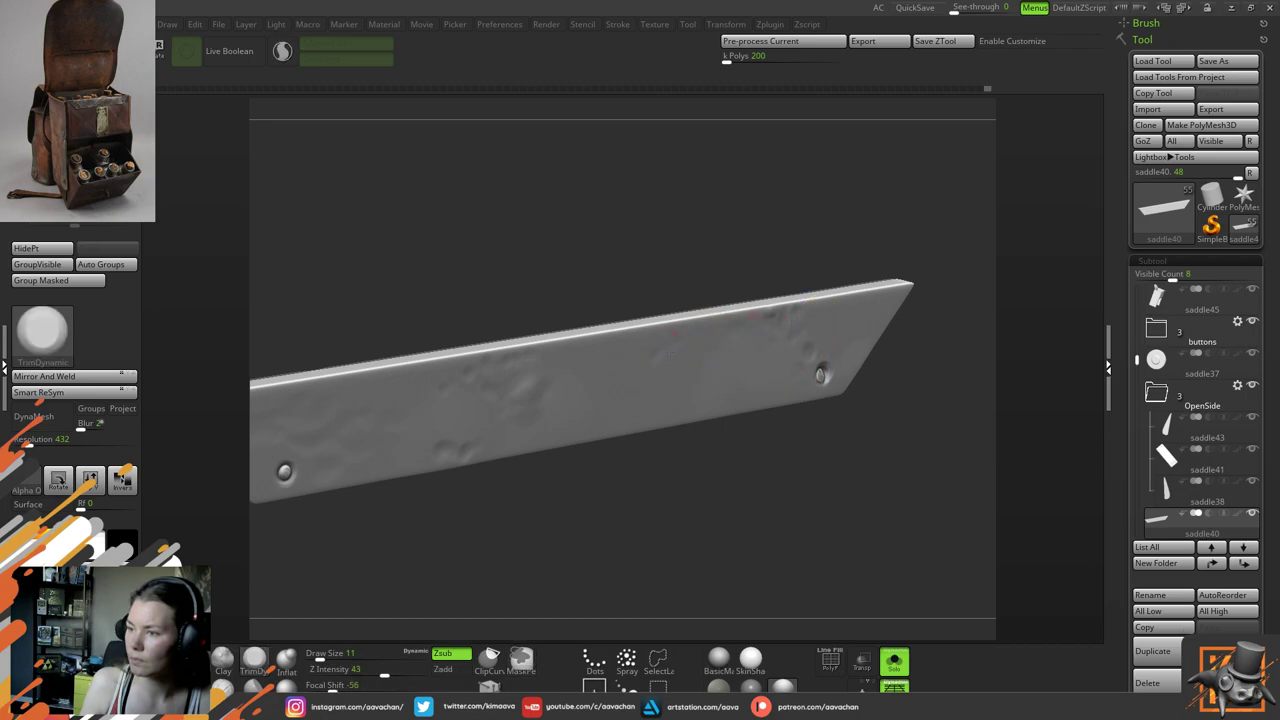
left_click_drag(781, 330, 738, 332, "shift")
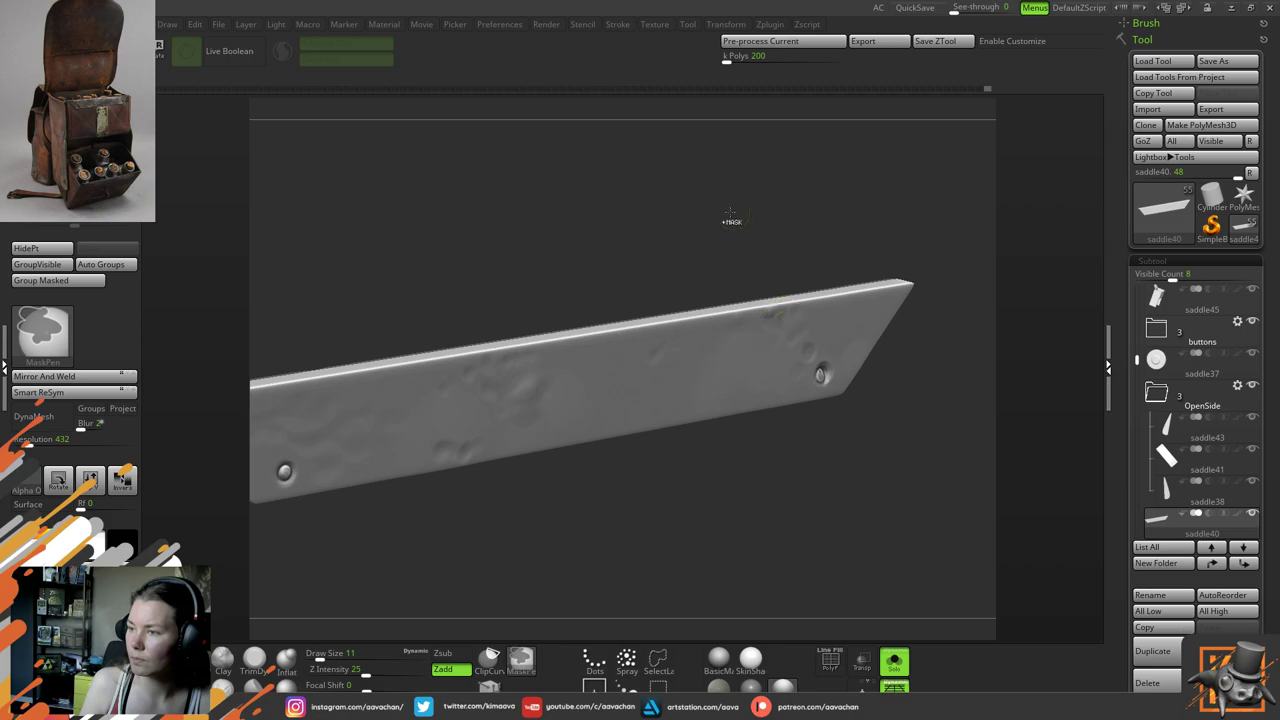
mouse_move(610, 295)
left_mouse_down()
mouse_move(663, 274)
mouse_move(555, 321)
left_mouse_up()
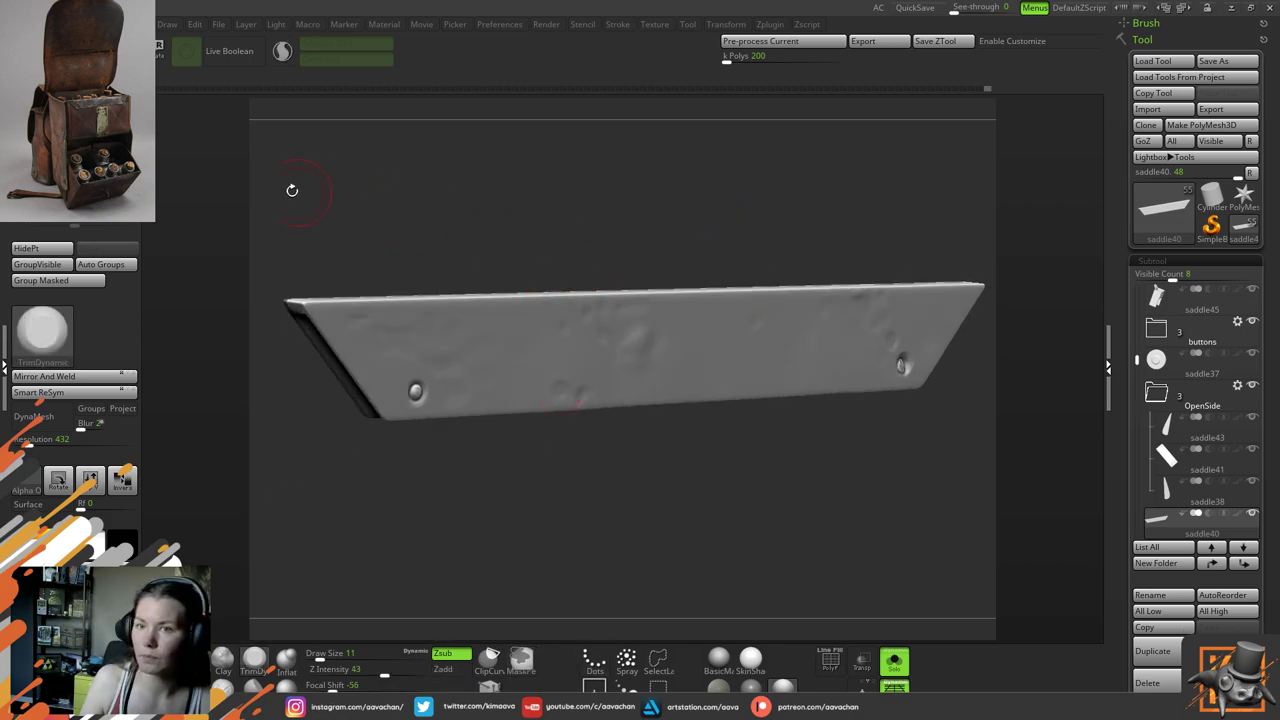
key("shift")
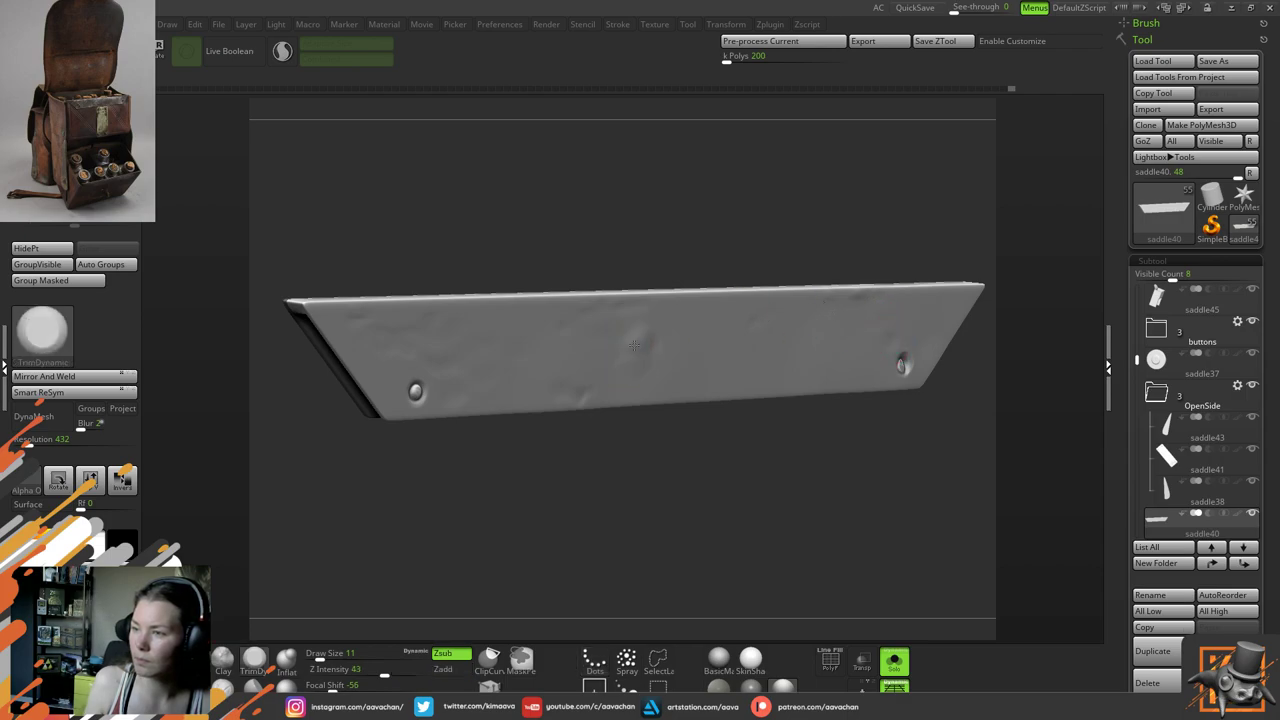
Even out the remaining bumps on the left part of the strip's front with light trimming and smoothing
left_click(609, 487, "ctrl")
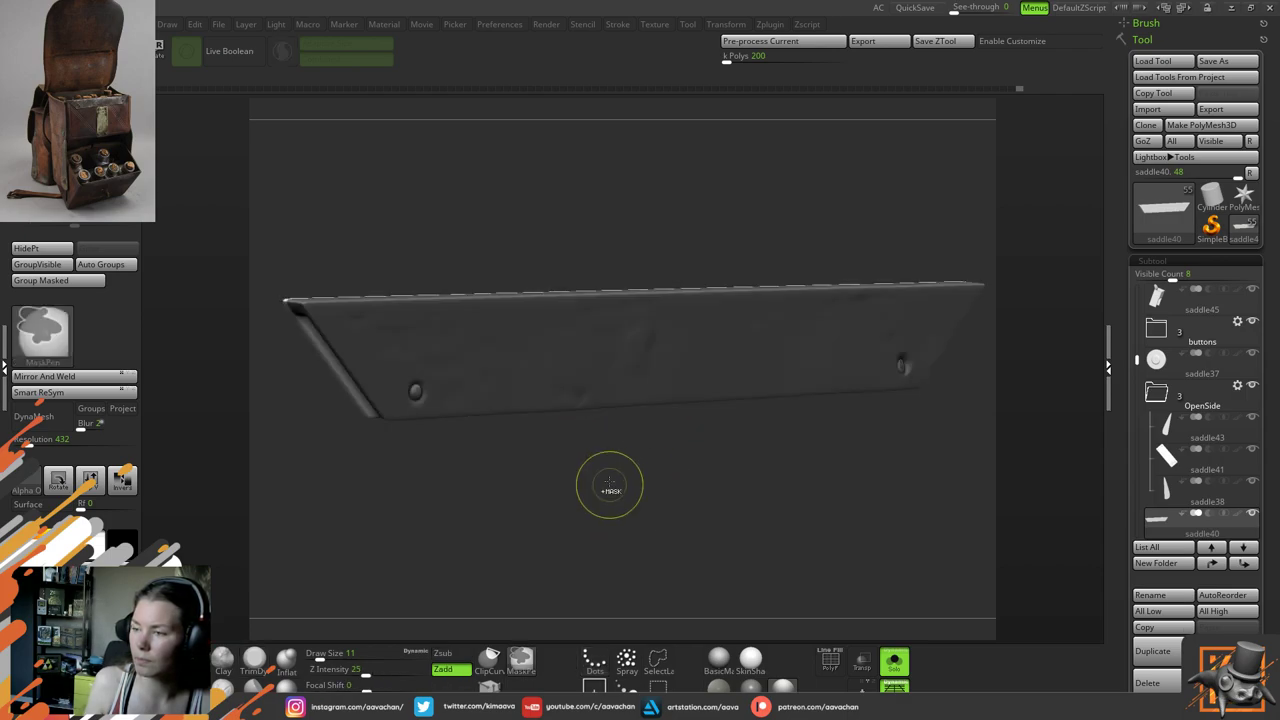
mouse_move(514, 203)
left_mouse_down()
mouse_move(639, 207)
mouse_move(546, 109)
left_mouse_up()
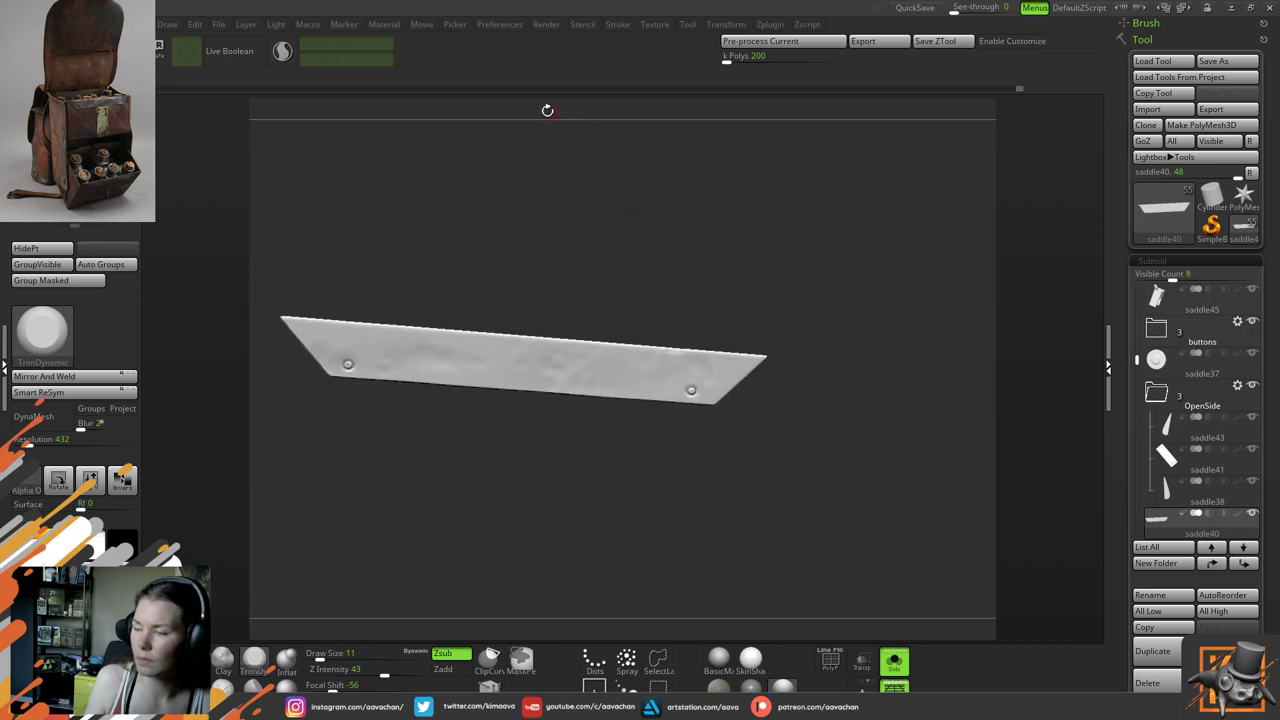
left_click_drag(586, 216, 613, 243)
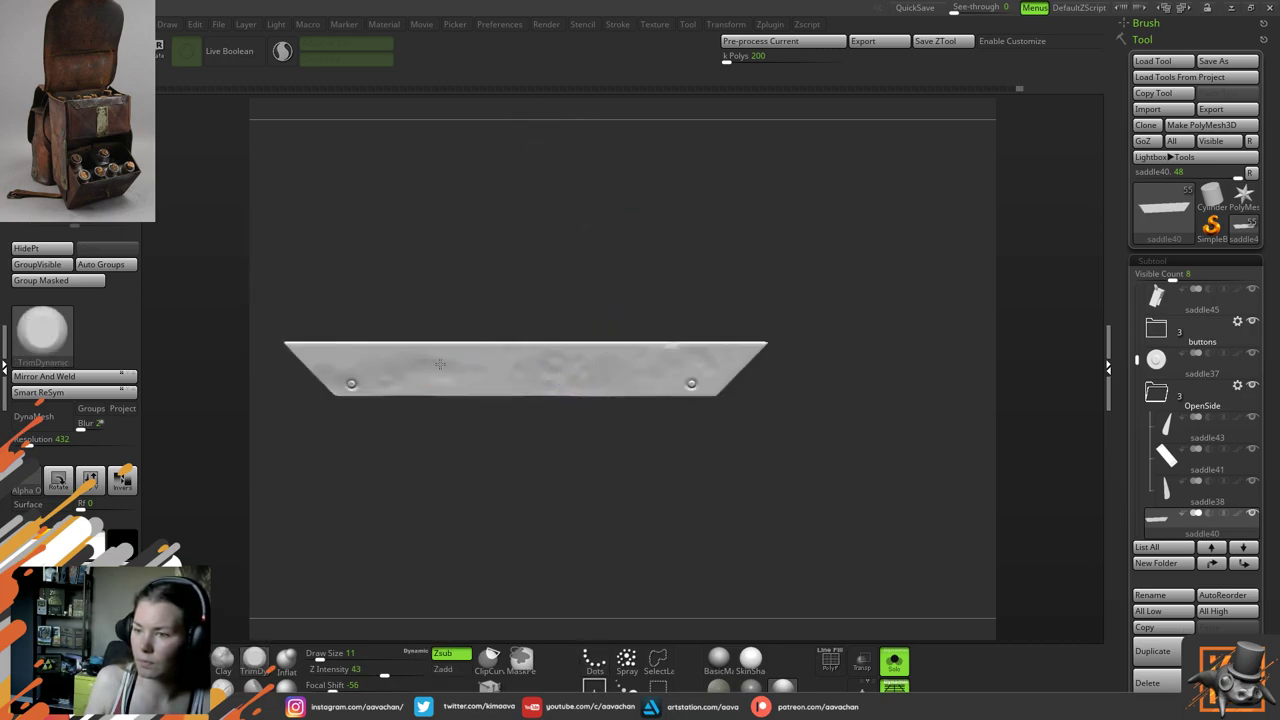
left_click_drag(440, 364, 470, 366)
mouse_move(670, 311)
left_mouse_down()
mouse_move(671, 286)
mouse_move(740, 290)
left_mouse_up()
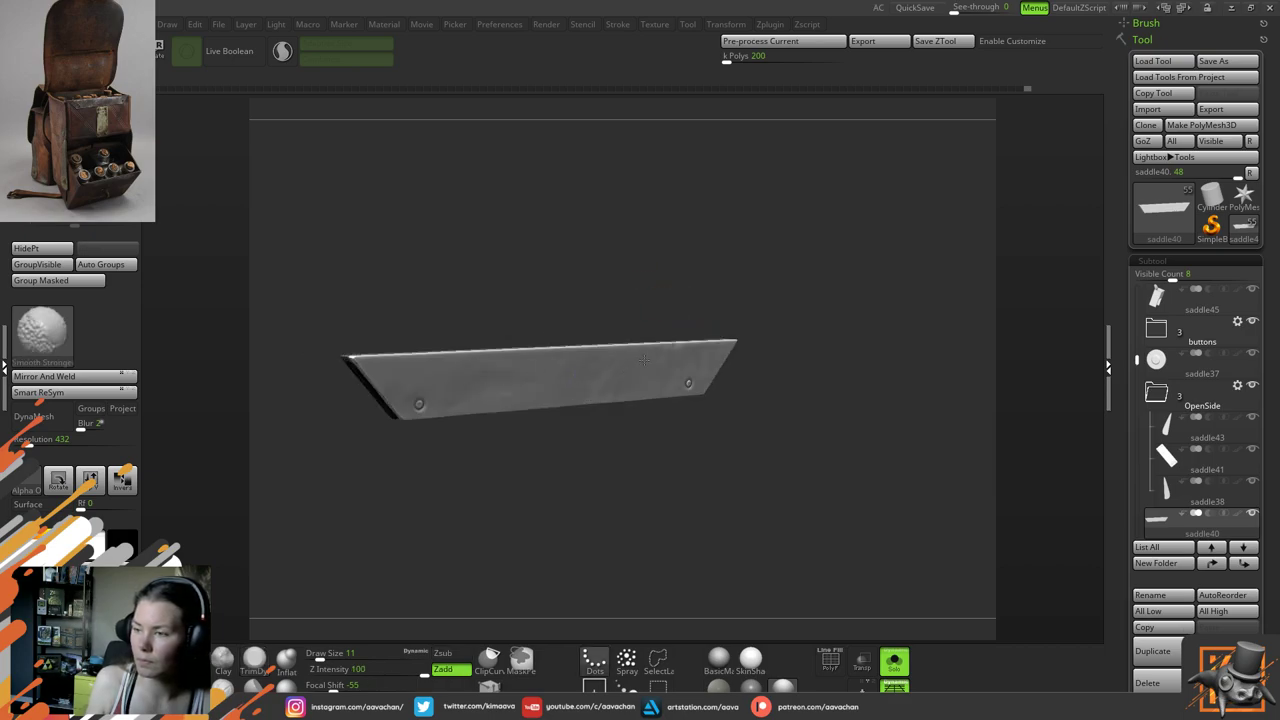
Preview the strip in another material, then turn off Solo and inspect the strip against the whole bag
left_click(720, 684)
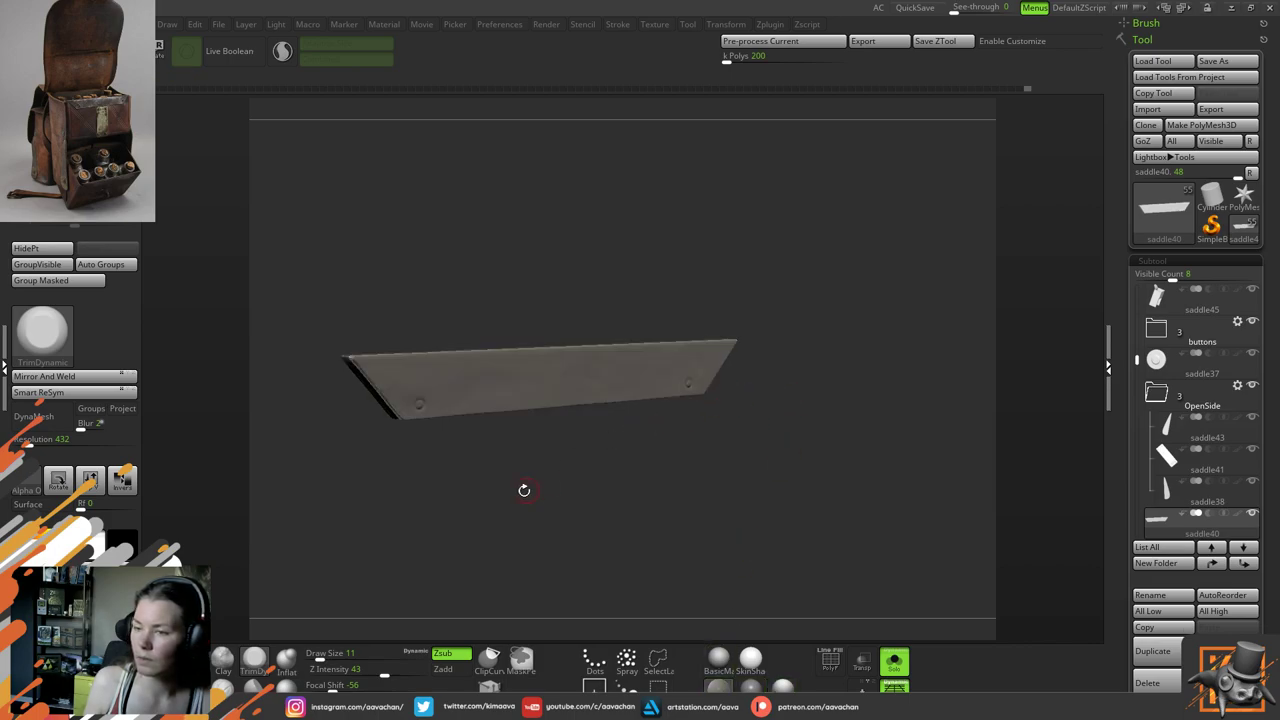
left_click_drag(411, 188, 468, 222, "ctrl")
left_click_drag(800, 340, 703, 257, "alt")
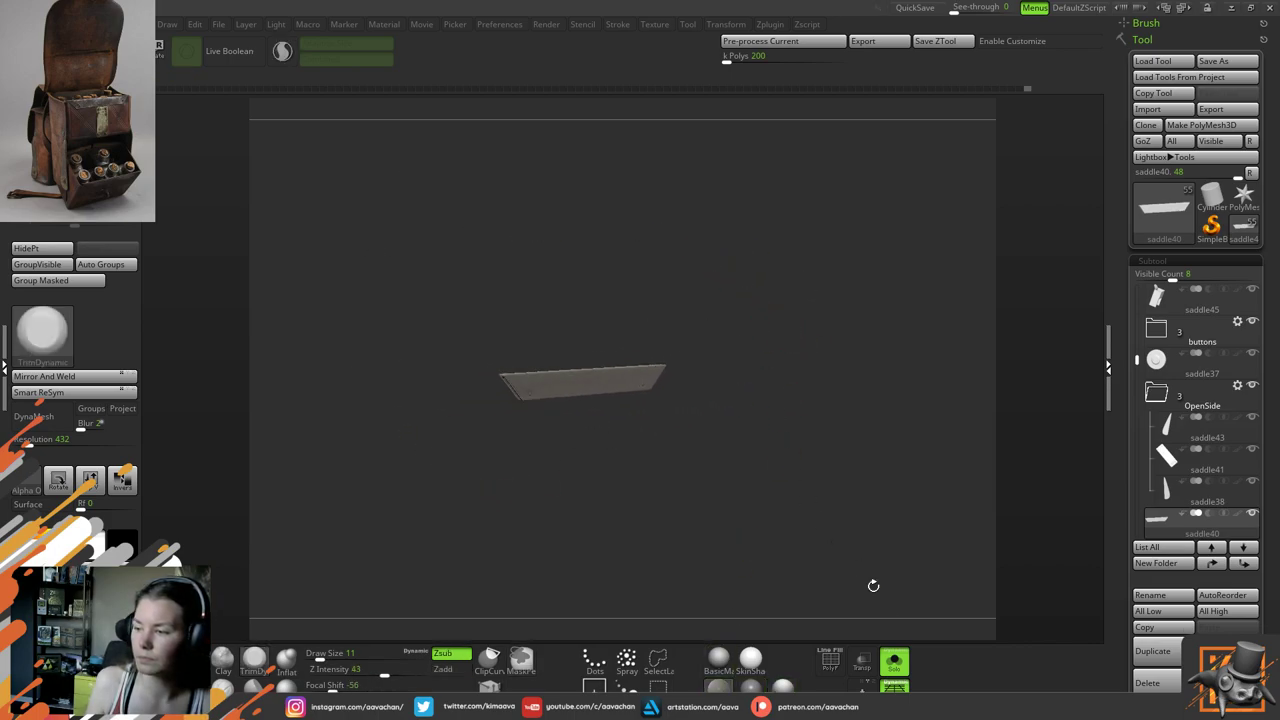
left_click(894, 661)
mouse_move(786, 326)
left_mouse_down()
mouse_move(849, 420)
mouse_move(778, 451)
mouse_move(837, 429)
mouse_move(876, 526)
mouse_move(828, 559)
mouse_move(879, 529)
left_mouse_up()
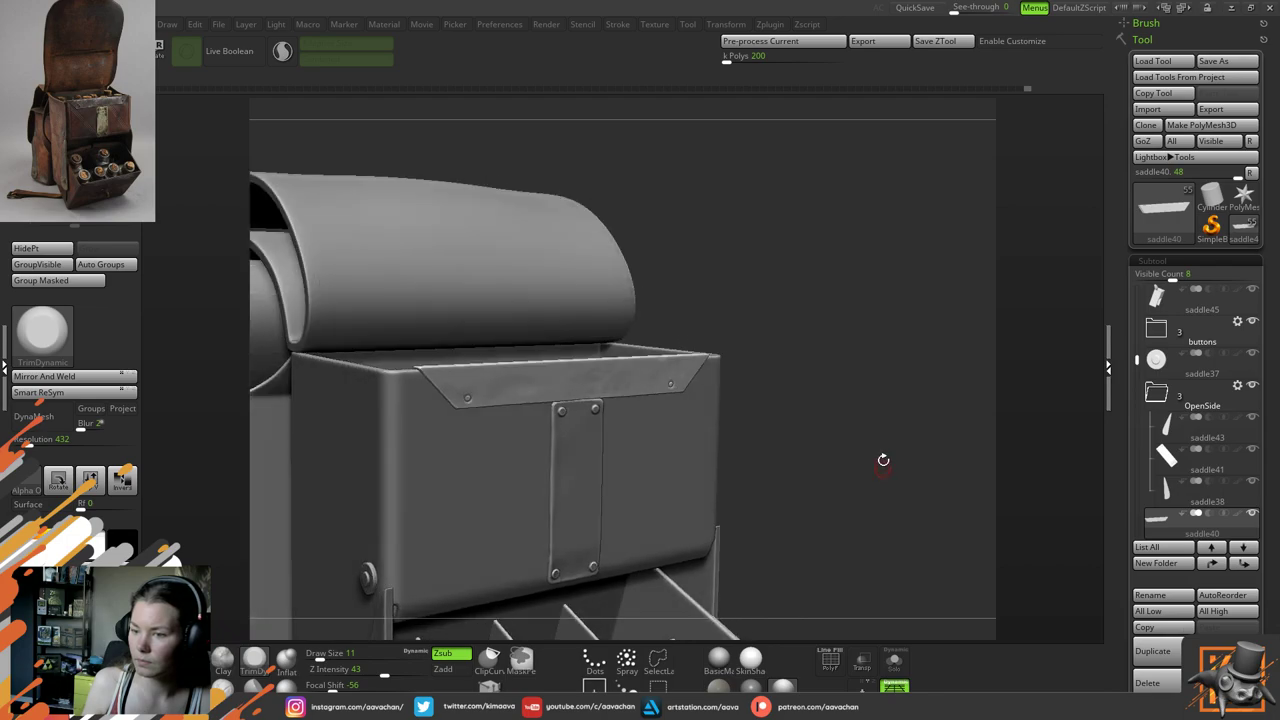
left_click_drag(851, 355, 852, 393, "alt")
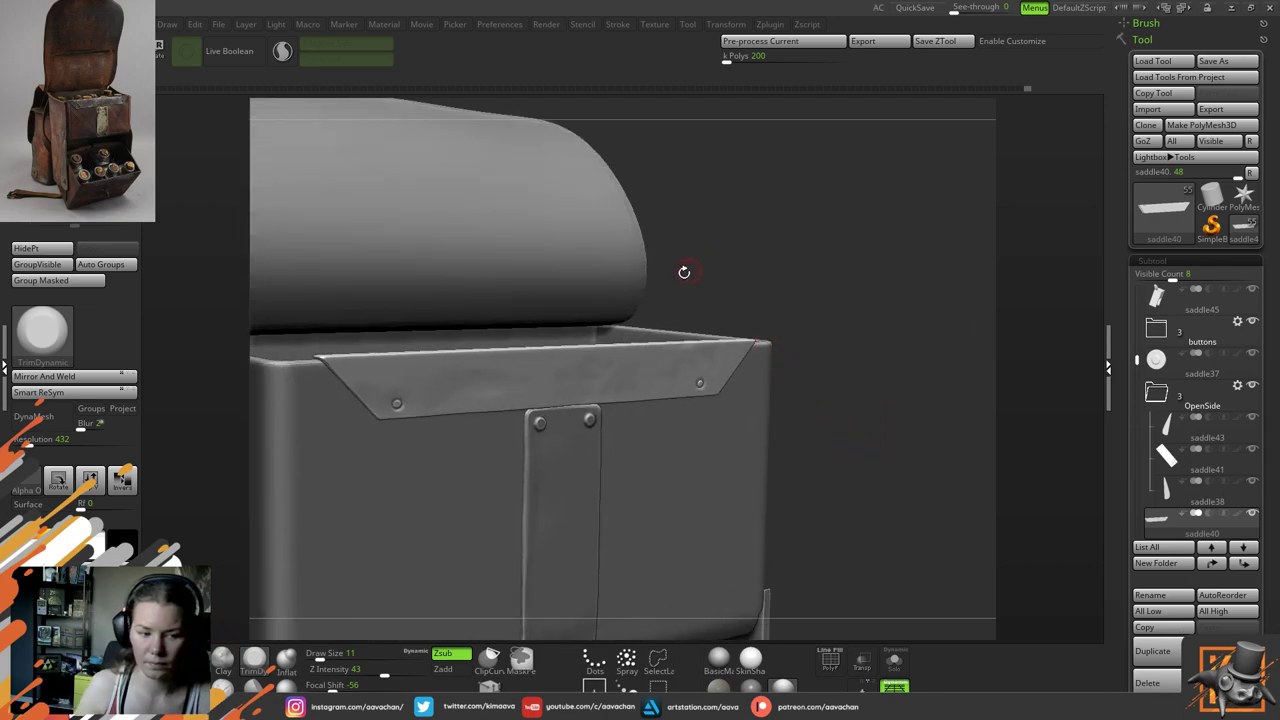
left_click_drag(684, 272, 733, 427)
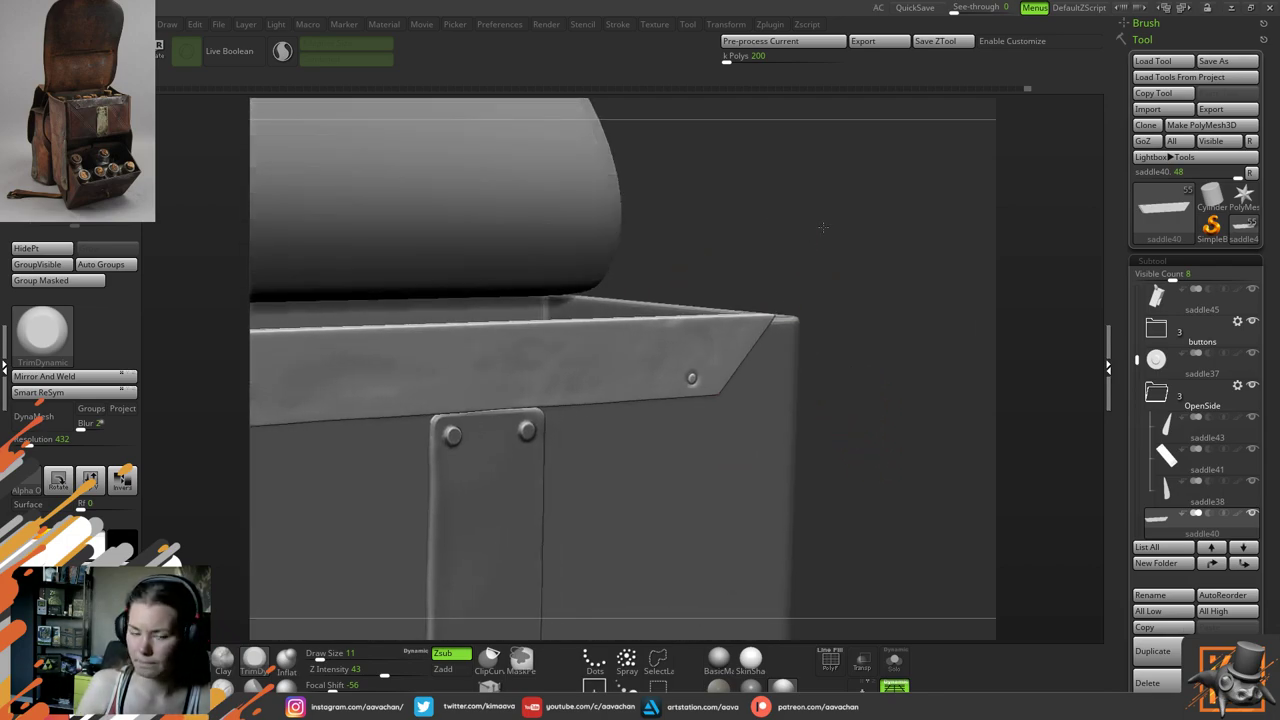
left_click_drag(822, 228, 891, 191)
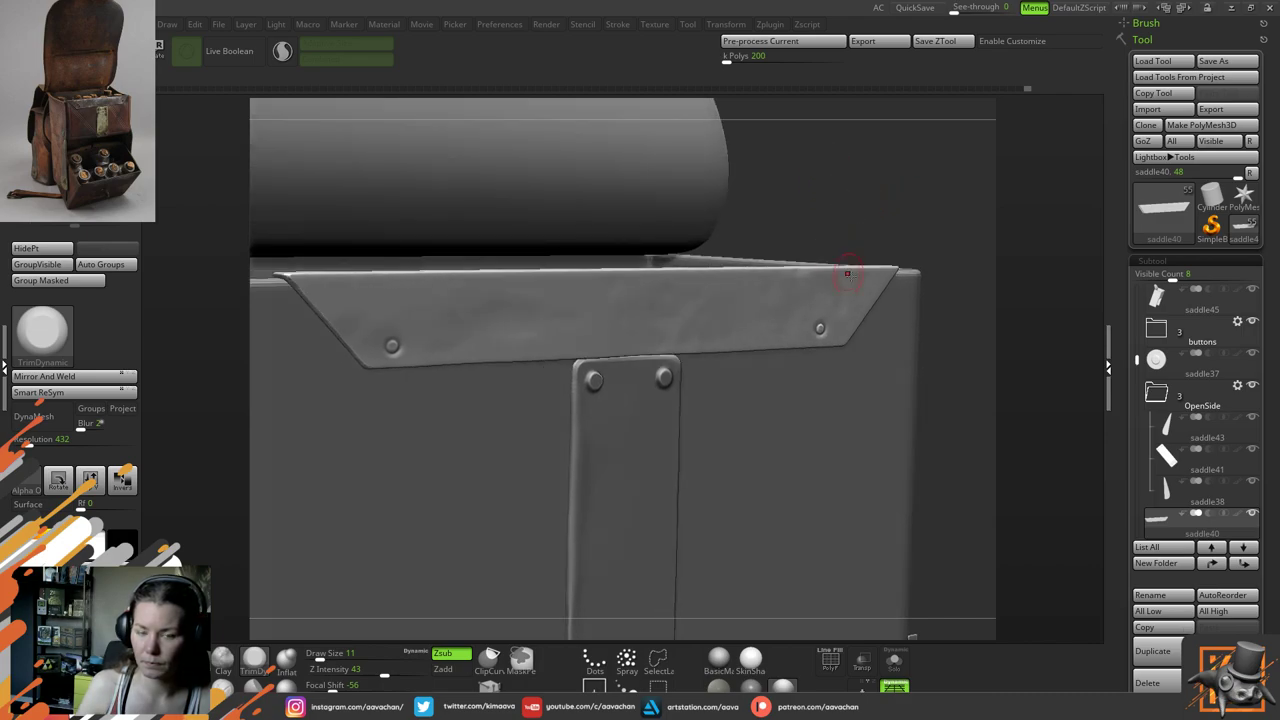
left_click_drag(986, 429, 838, 382)
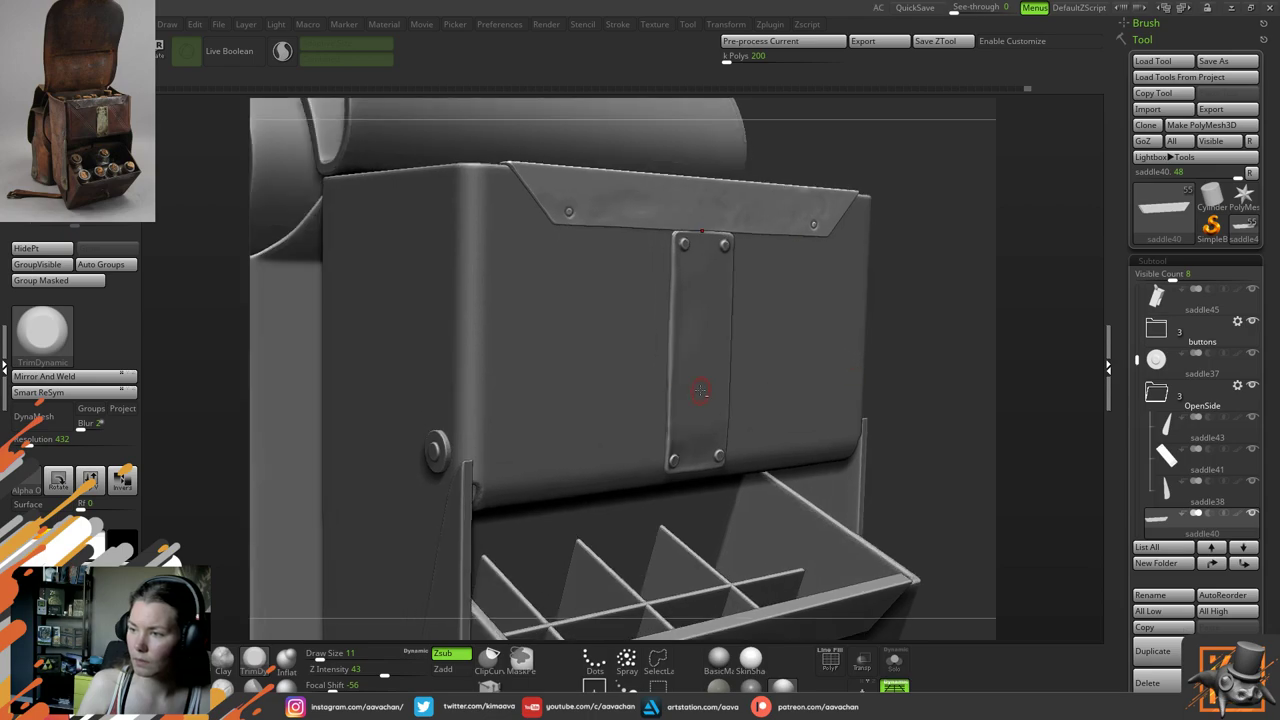
Select the vertical riveted strap below the strip, add uneven bumps on its front with the Clay brush, and smooth them
left_click(701, 390, "alt")
left_click_drag(920, 346, 885, 350)
left_click(222, 664)
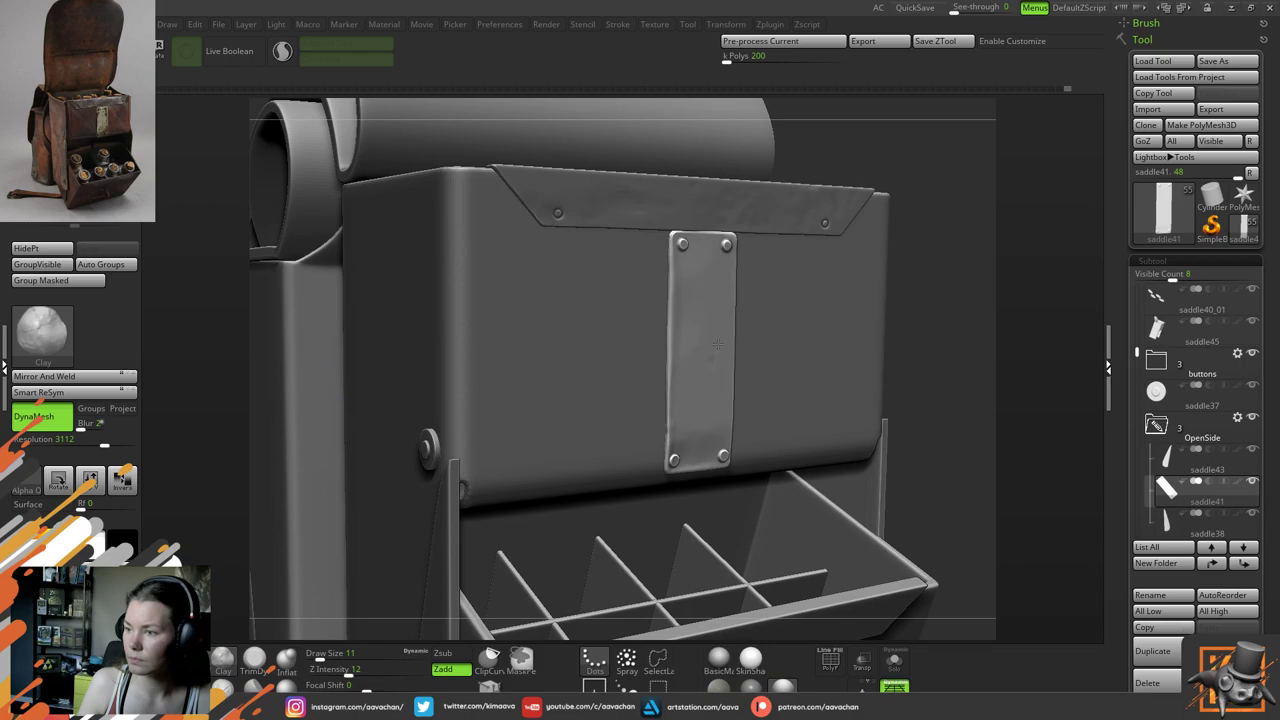
key("shift")
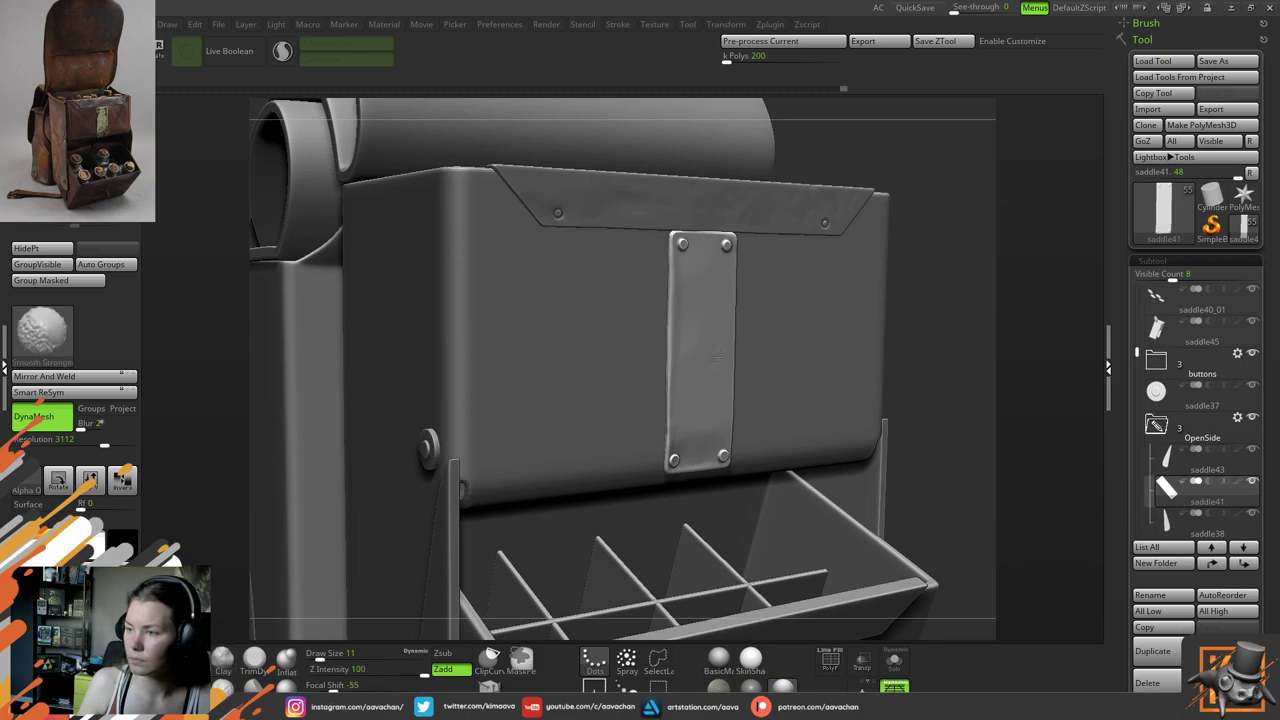
left_click_drag(923, 214, 834, 286)
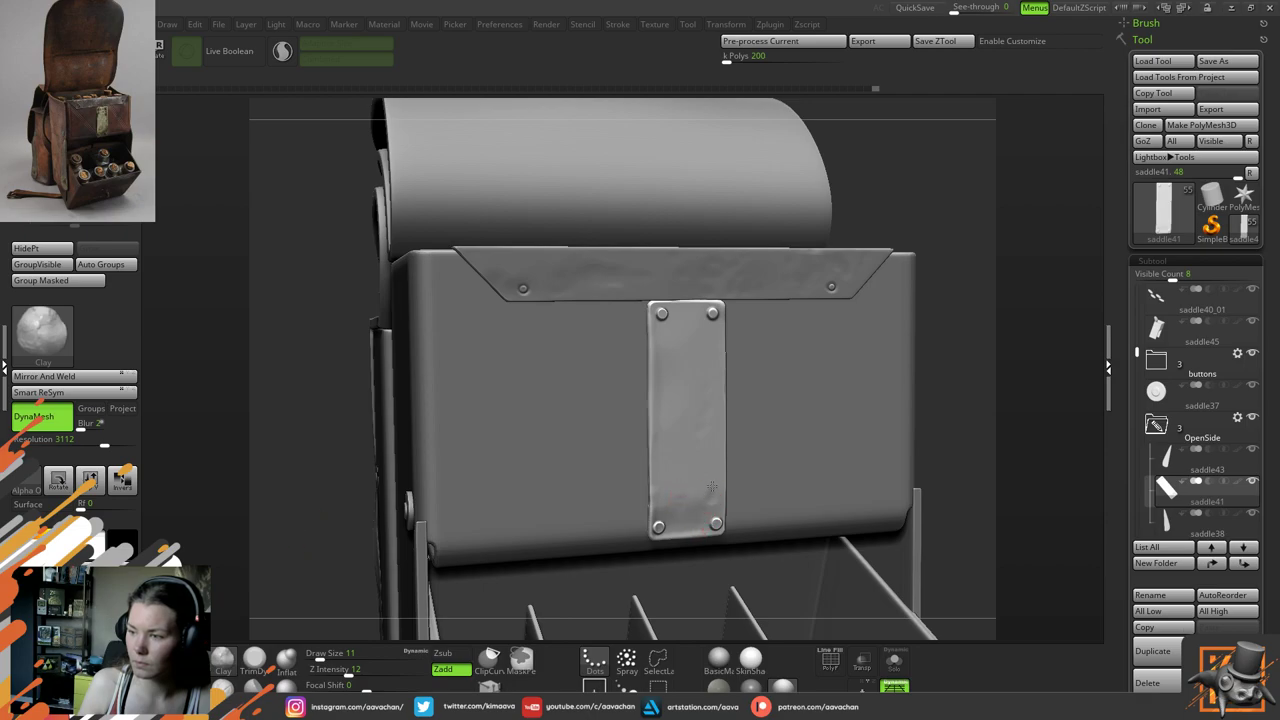
key("shift")
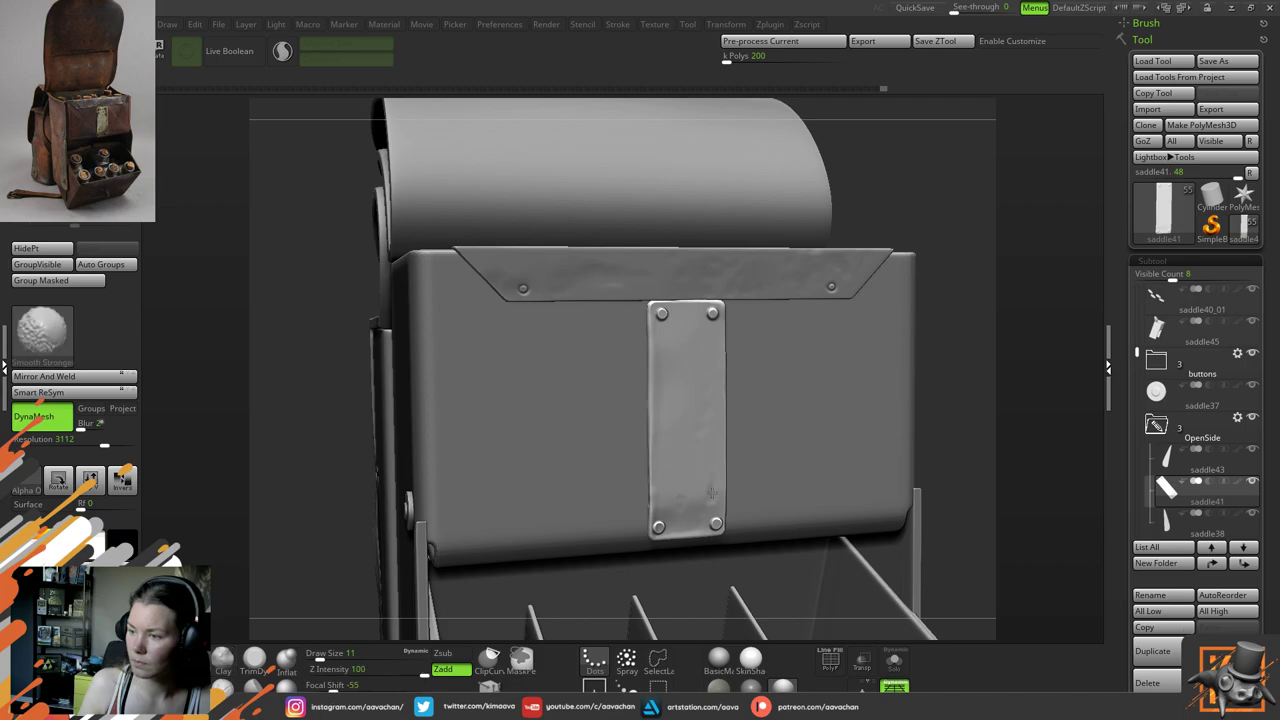
left_click_drag(862, 168, 915, 166)
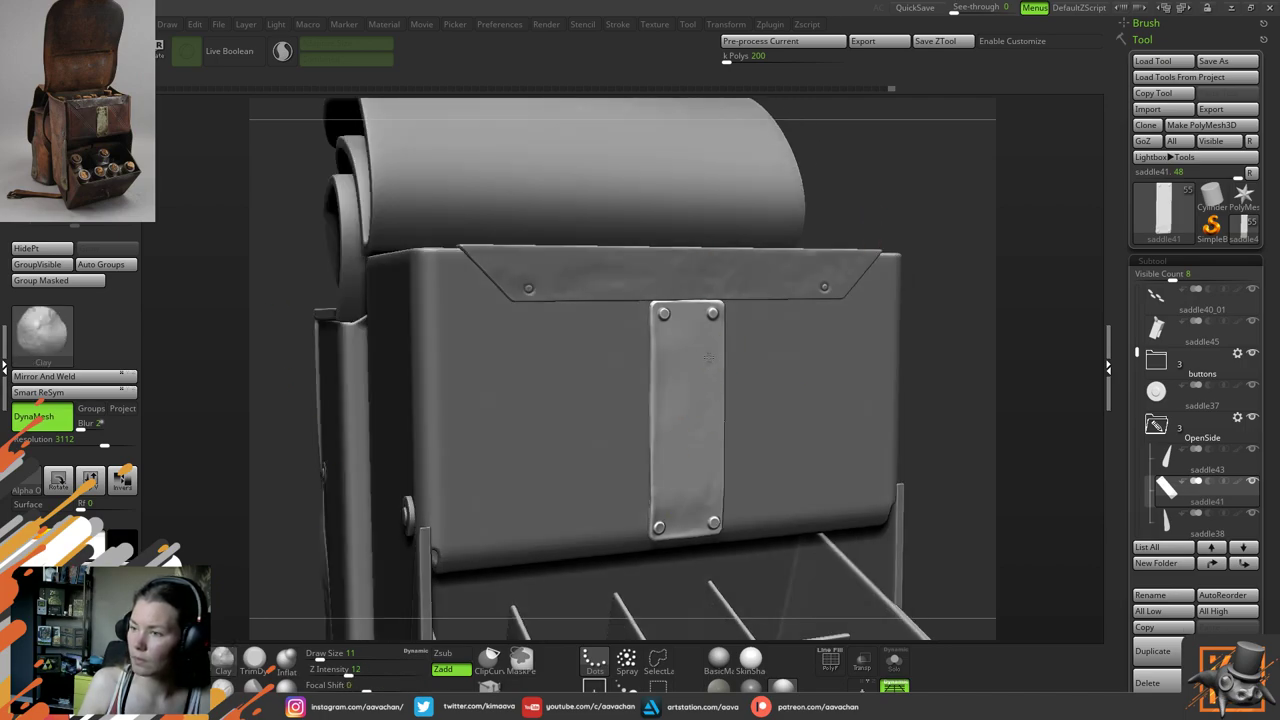
Build up Clay bumps along the strap's right edge below the upper right rivet and smooth them
left_click_drag(712, 349, 709, 333)
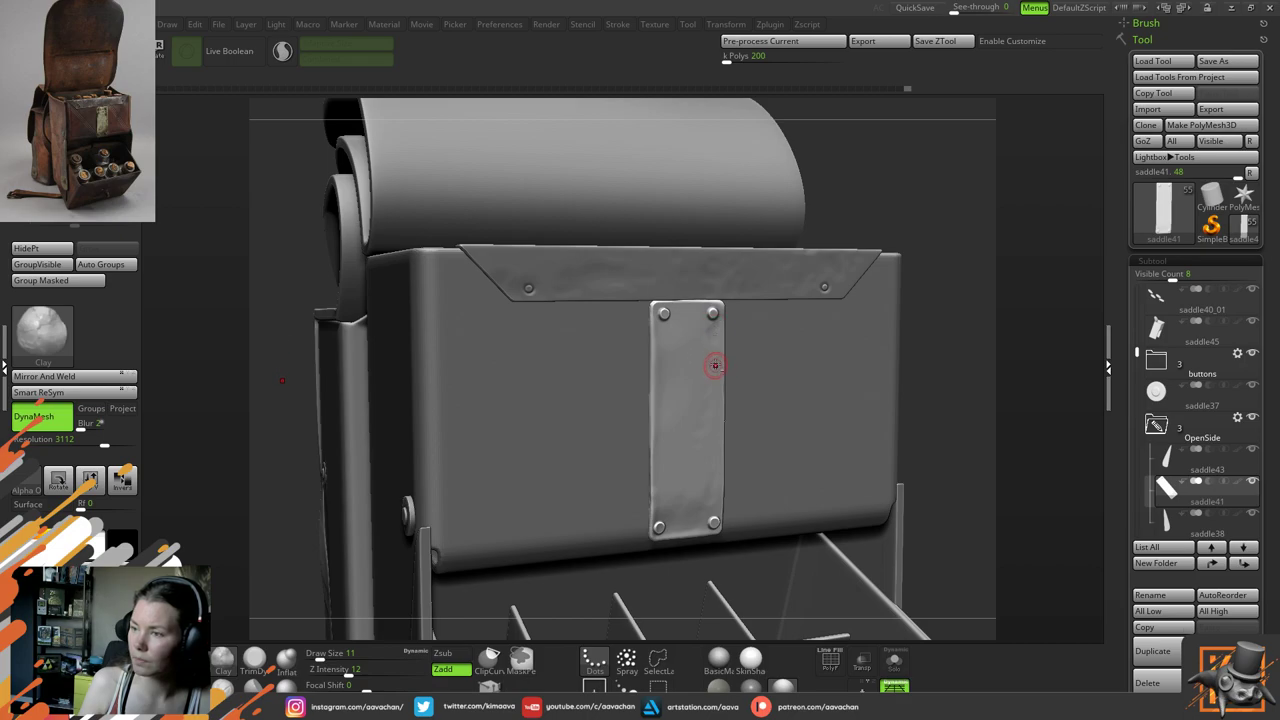
left_click_drag(713, 377, 712, 336)
left_click_drag(712, 389, 711, 336)
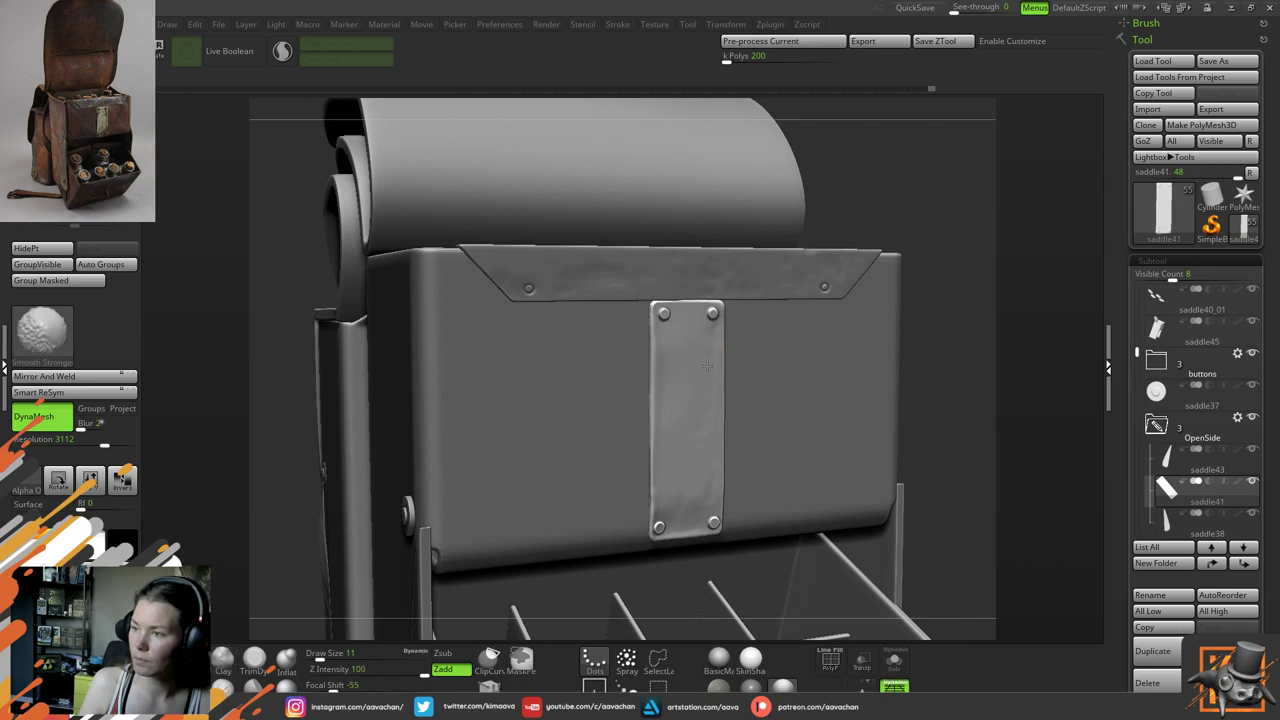
mouse_move(914, 200)
left_mouse_down()
mouse_move(982, 190)
mouse_move(958, 192)
left_mouse_up()
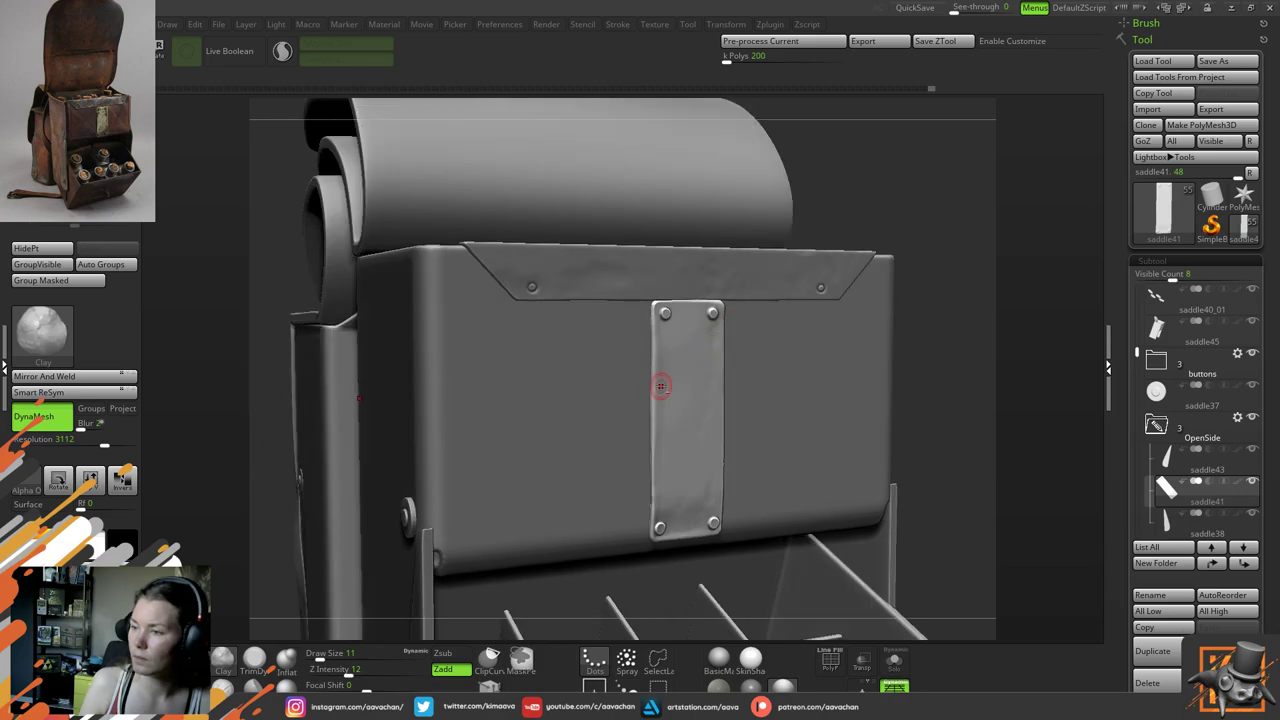
Reduce the Clay brush size to 7, add small bumps along the strap's left edge and smooth them
key("space")
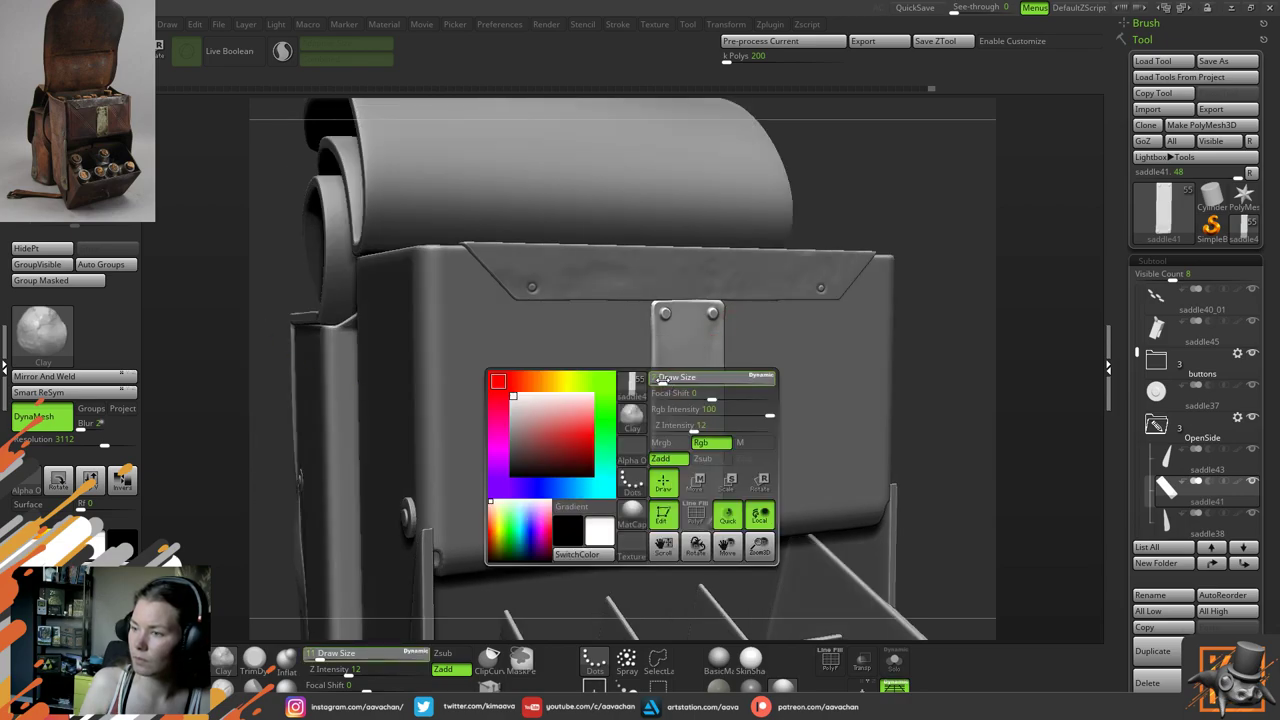
left_click(662, 380)
left_click_drag(662, 378, 662, 363)
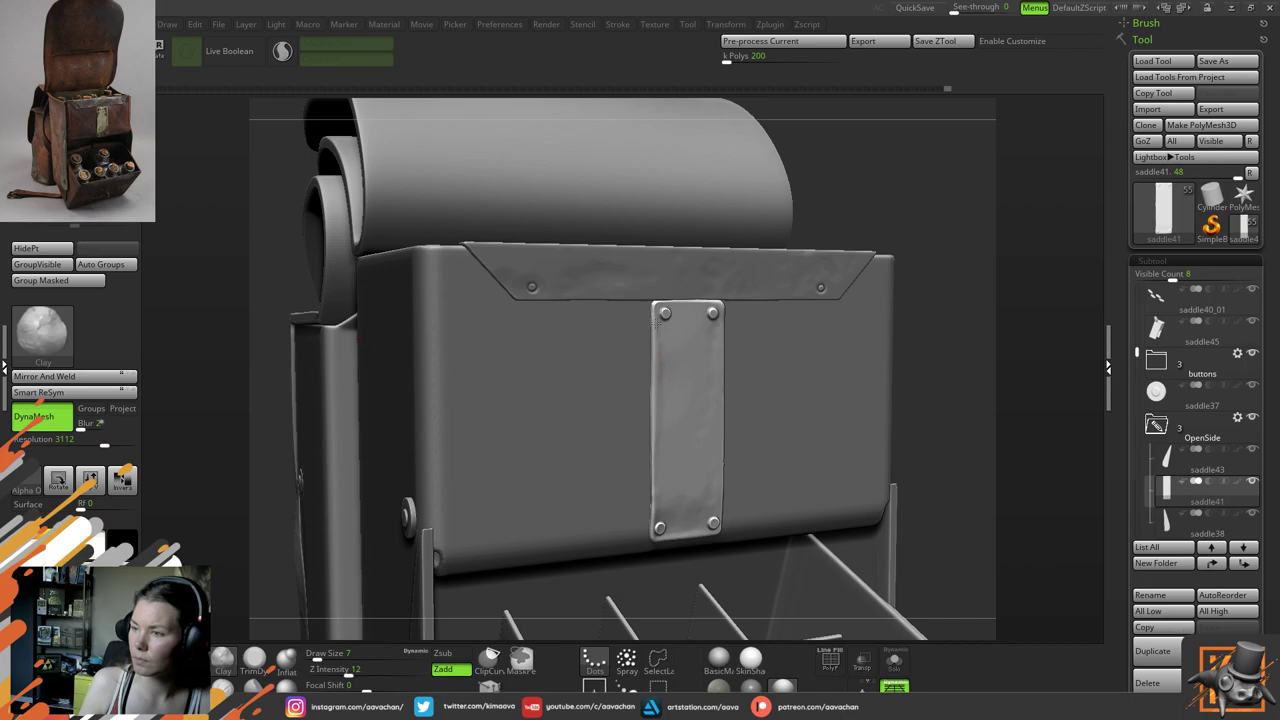
key("shift")
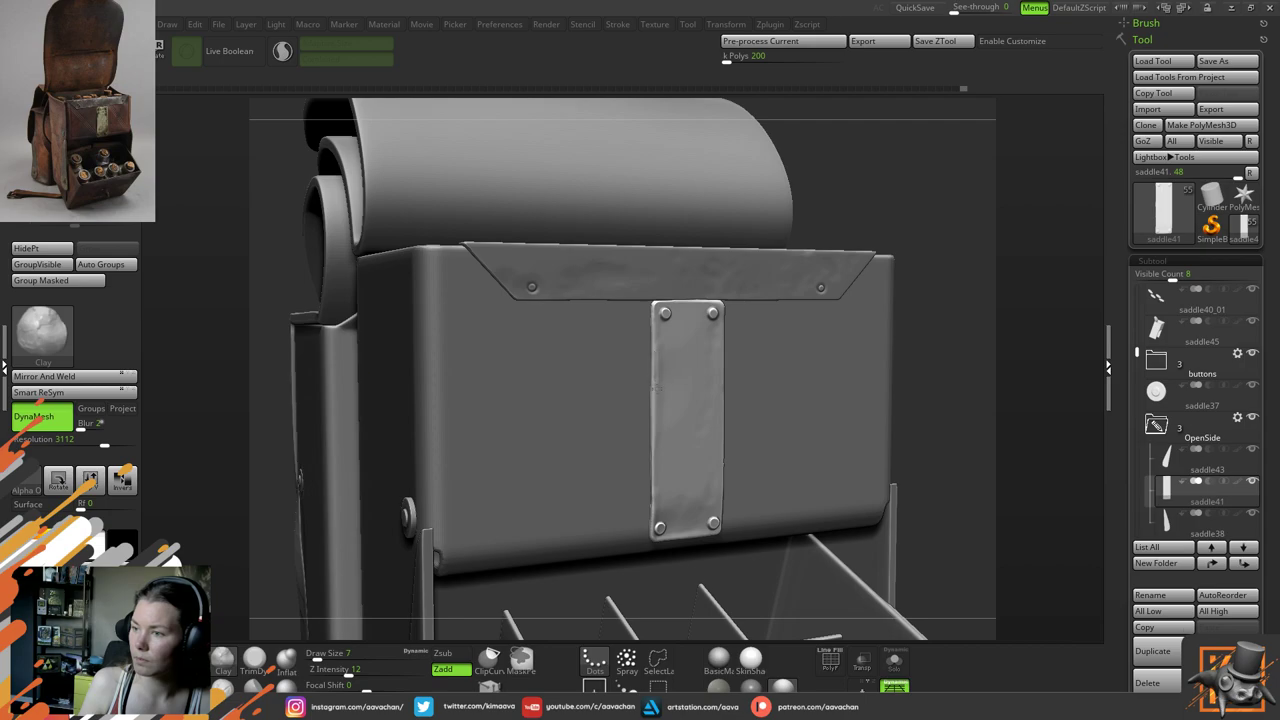
key("shift")
key("shift")
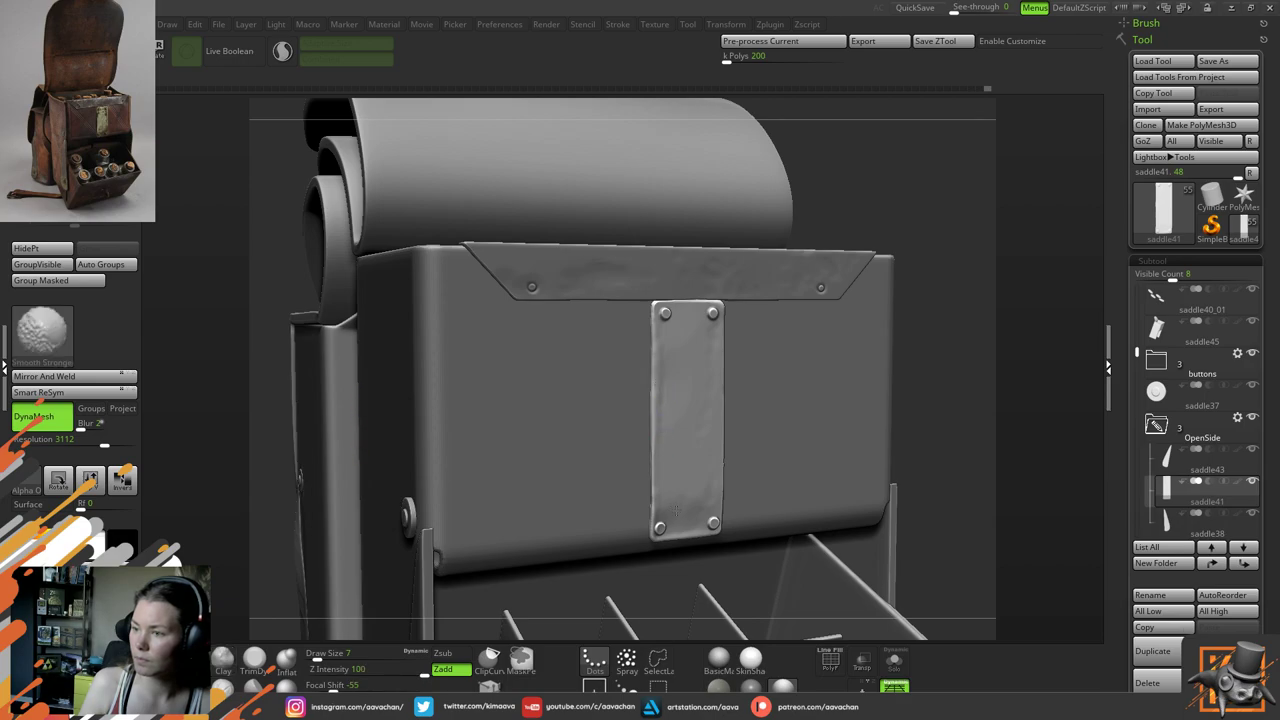
Raise the Clay brush size to 11, add bumps above the strap's lower left rivet and on its upper middle, and smooth them
key("space")
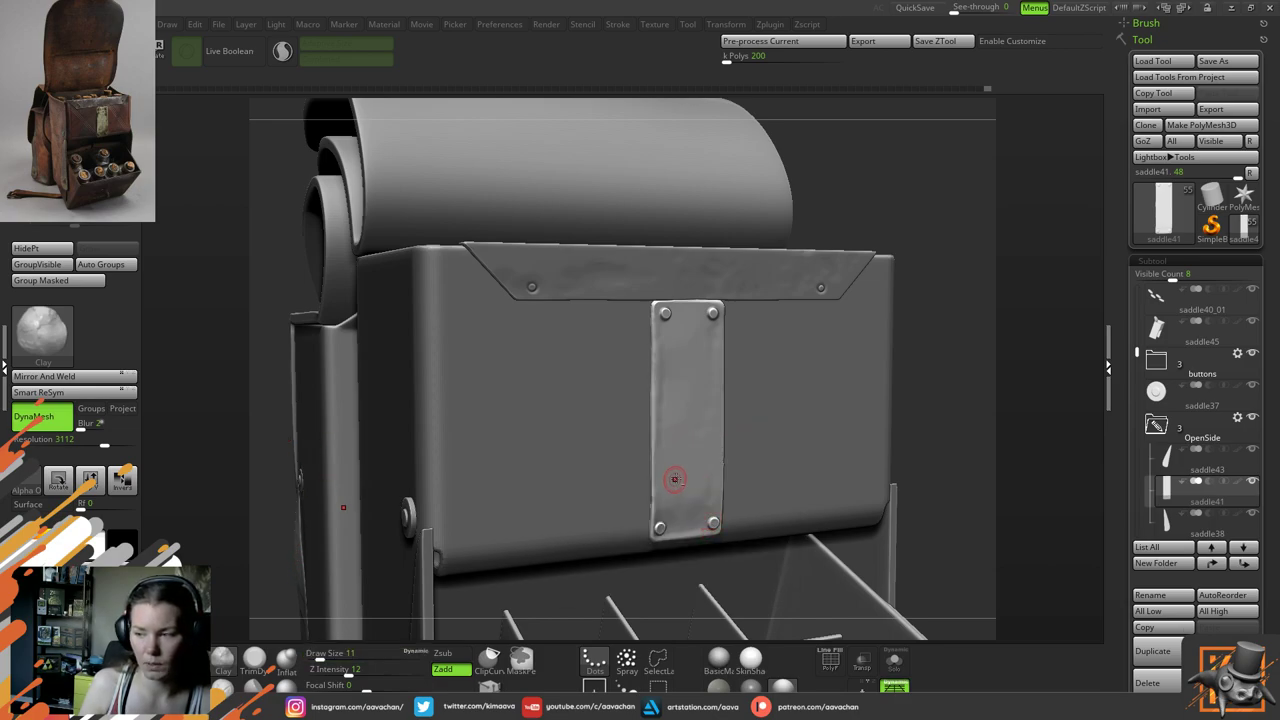
mouse_move(669, 489)
left_mouse_down()
mouse_move(668, 500)
mouse_move(666, 486)
left_mouse_up()
left_click_drag(690, 364, 691, 360)
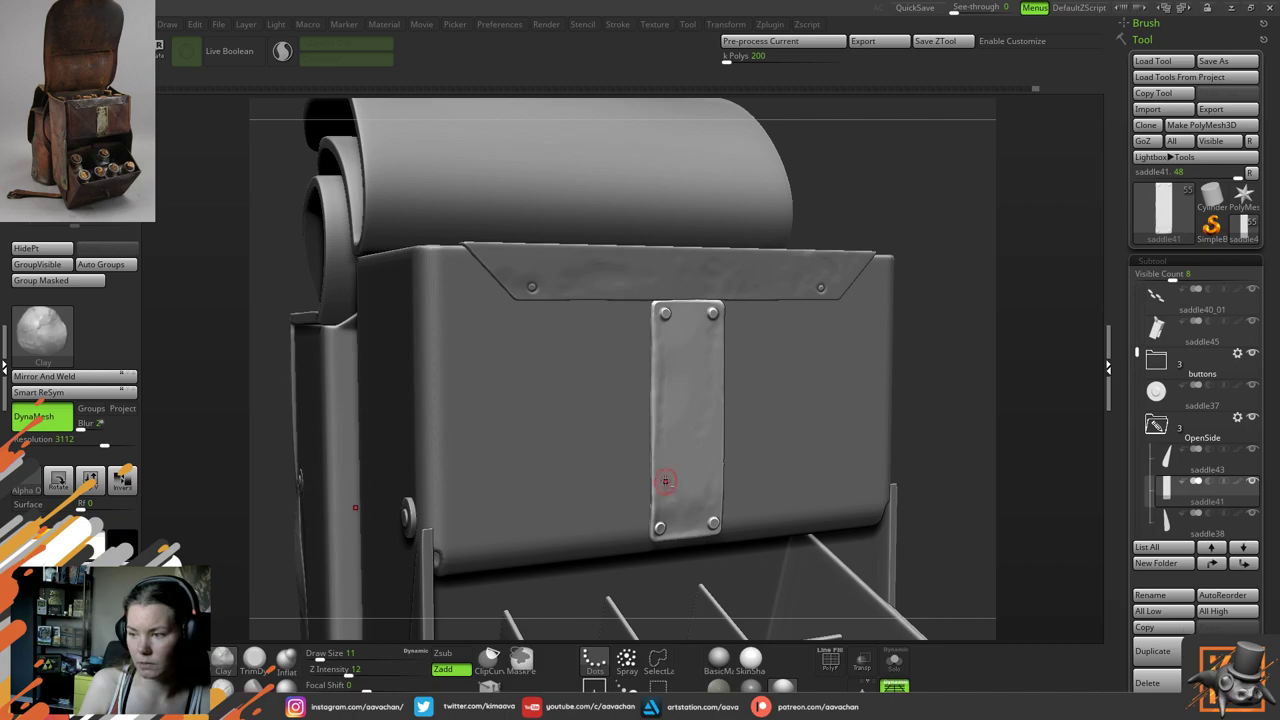
left_click_drag(665, 481, 667, 478)
mouse_move(878, 177)
left_mouse_down()
mouse_move(800, 185)
mouse_move(860, 190)
left_mouse_up()
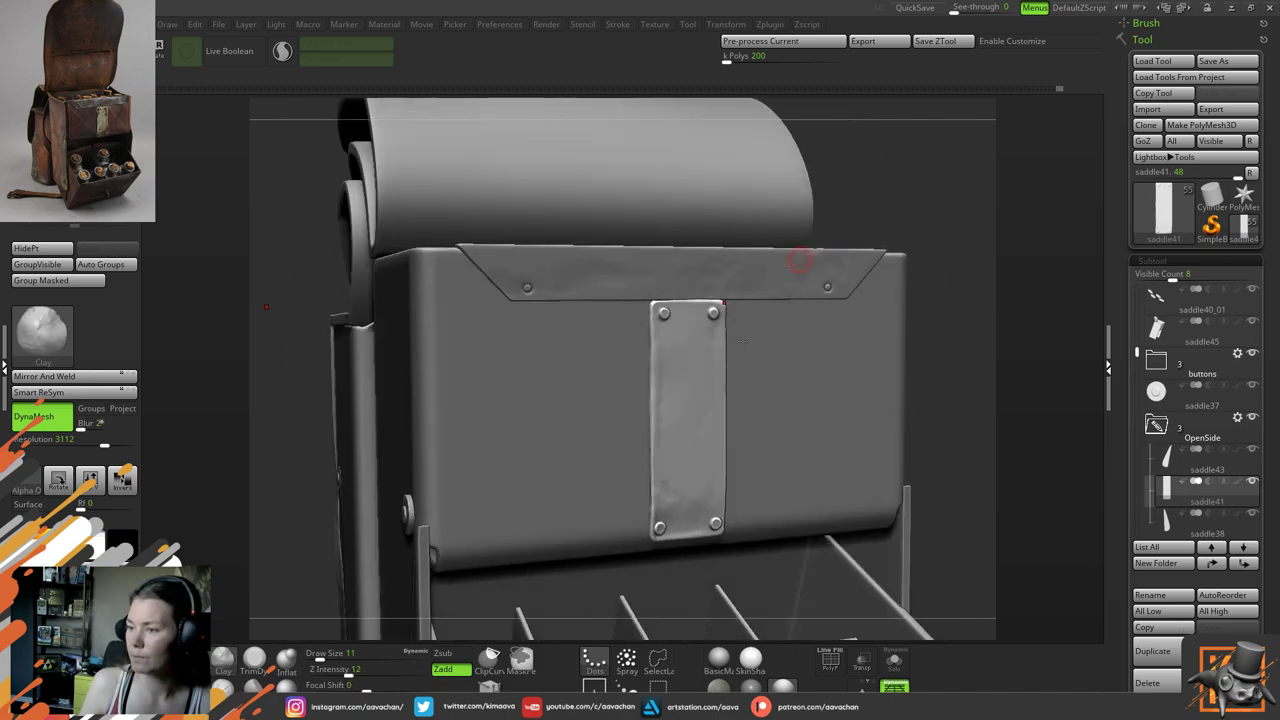
left_click_drag(668, 488, 672, 490, "shift")
Add subtle Clay unevenness around the strap's upper rivets and down its right side, then smooth it
mouse_move(917, 169)
right_mouse_down()
mouse_move(931, 160)
mouse_move(940, 185)
mouse_move(927, 176)
mouse_move(800, 223)
right_mouse_up()
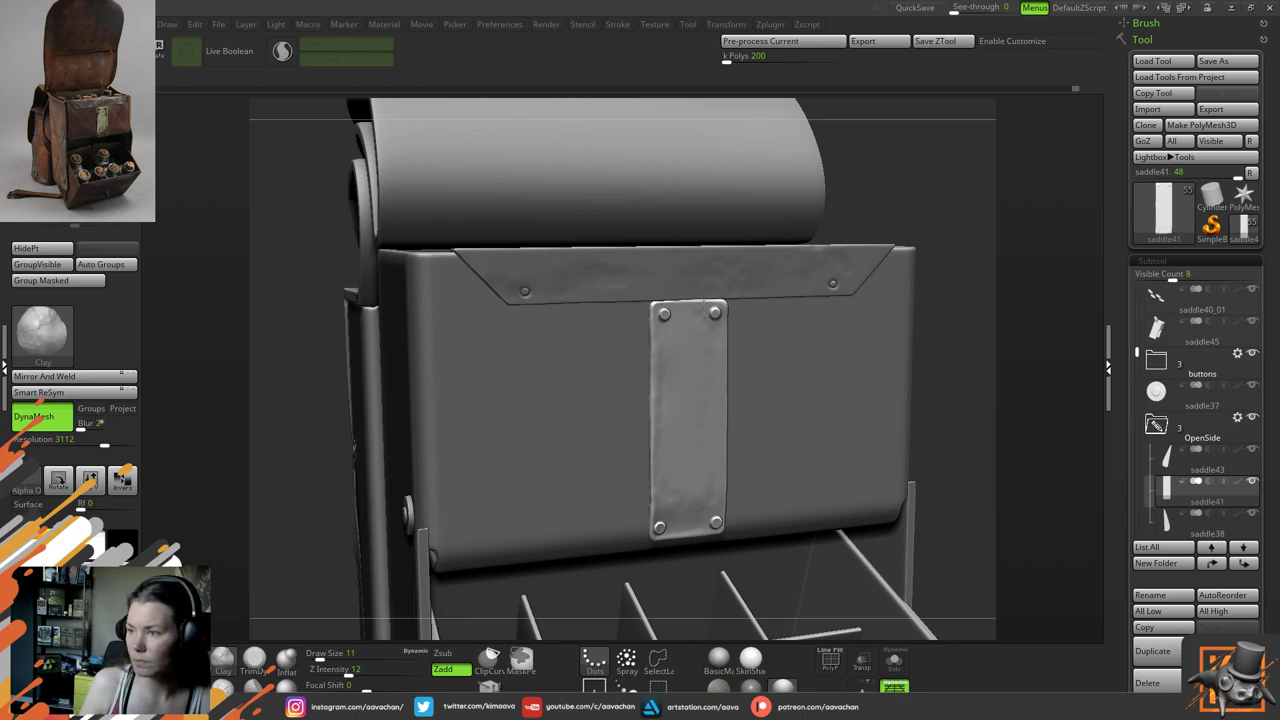
key("shift")
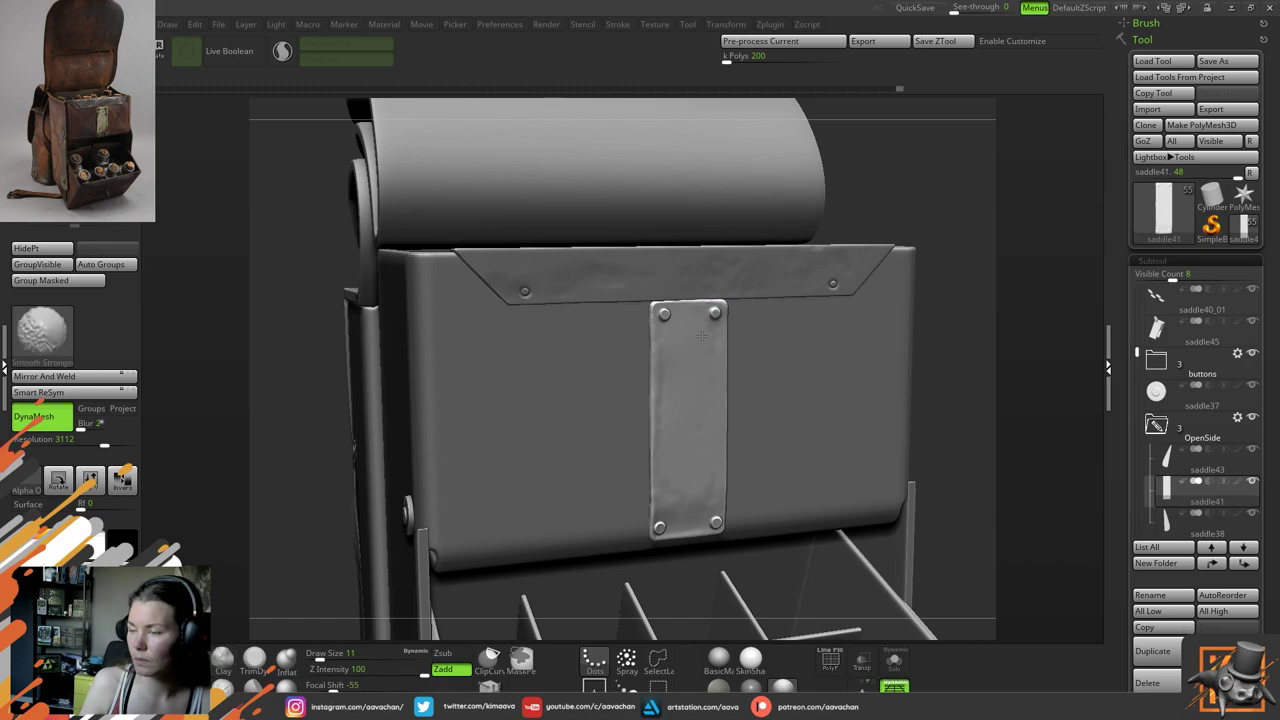
mouse_move(702, 336)
right_mouse_down()
mouse_move(720, 277)
mouse_move(760, 290)
mouse_move(662, 346)
right_mouse_up()
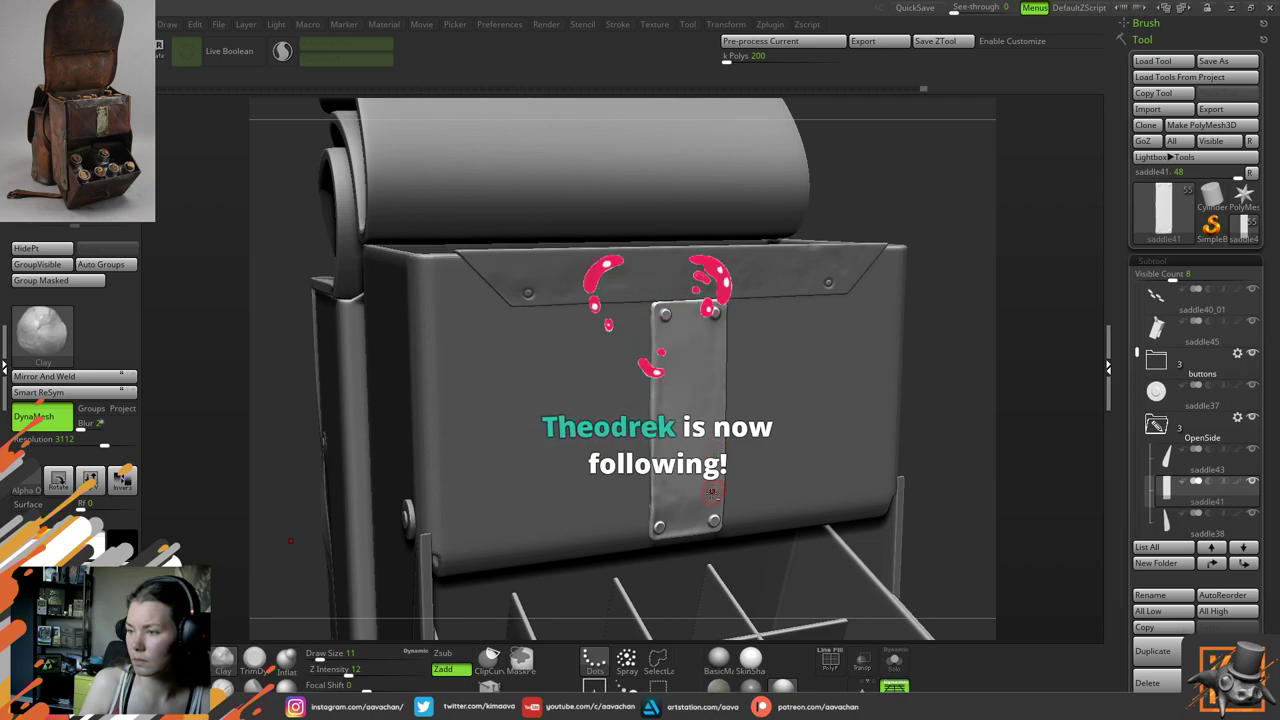
key("shift")
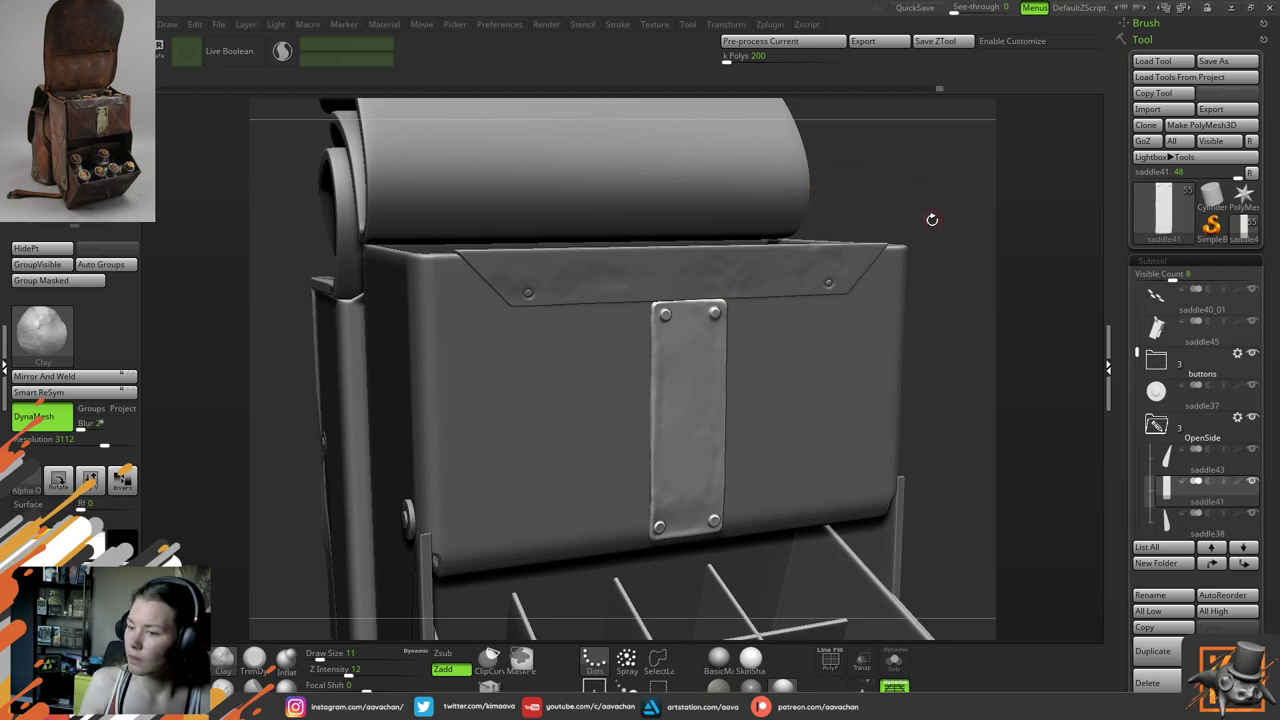
Select the horizontal strip, swell its lower edge near the right corner with the Inflat brush at size 5, and smooth it
left_click_drag(863, 201, 806, 163, "alt")
mouse_move(898, 271)
left_mouse_down()
mouse_move(870, 290)
mouse_move(931, 316)
mouse_move(874, 282)
mouse_move(917, 294)
mouse_move(923, 380)
mouse_move(901, 370)
mouse_move(840, 390)
left_mouse_up()
left_click(286, 657)
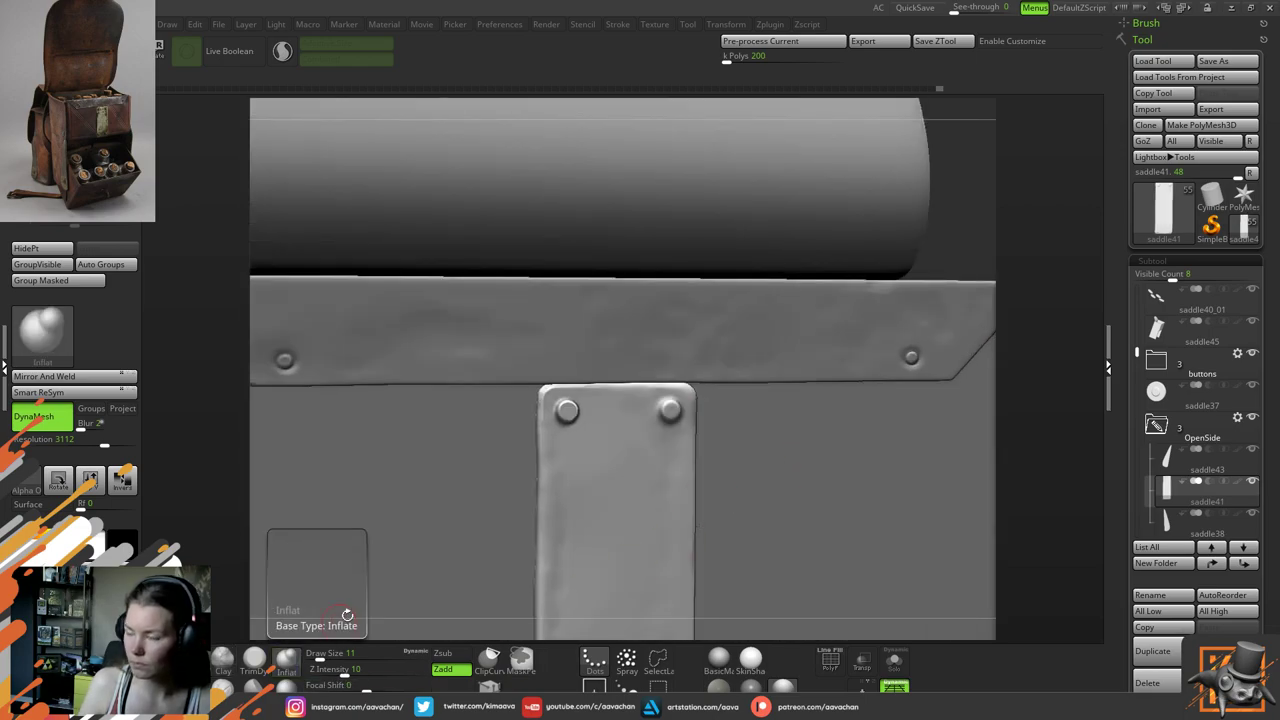
left_click(803, 328, "alt")
left_click_drag(1050, 364, 882, 400, "alt")
key("space")
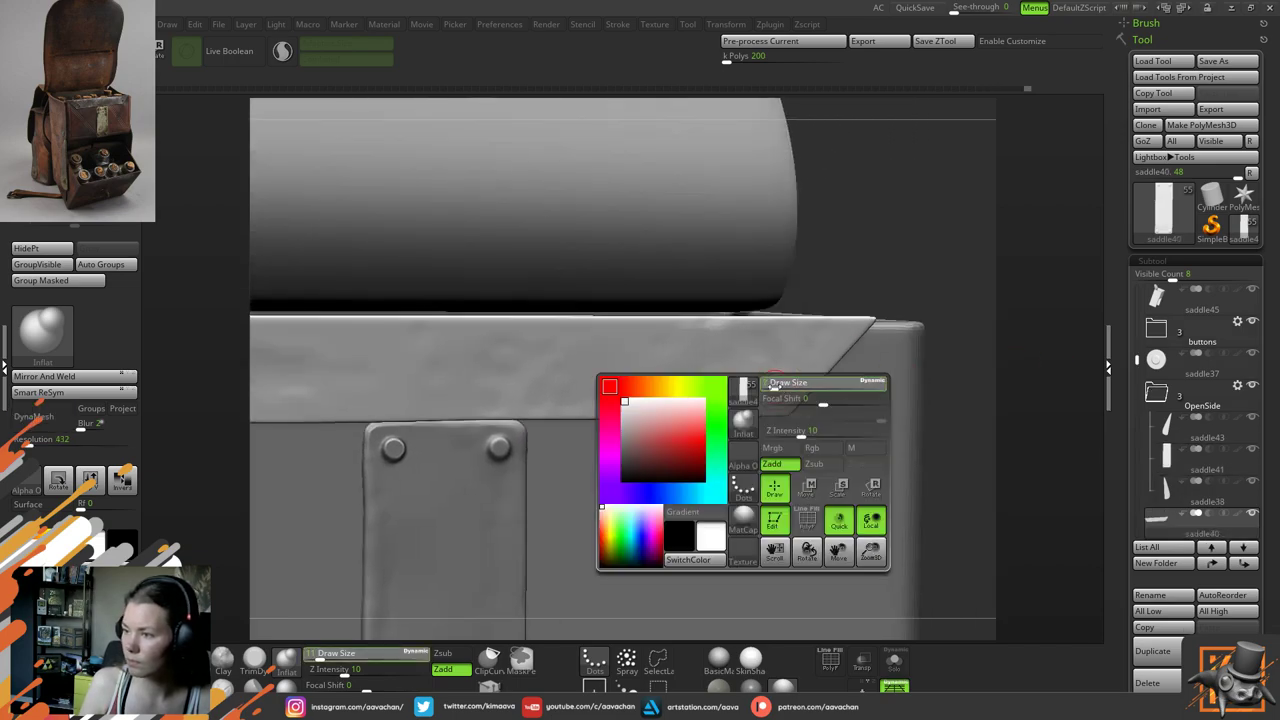
left_click_drag(772, 386, 768, 386)
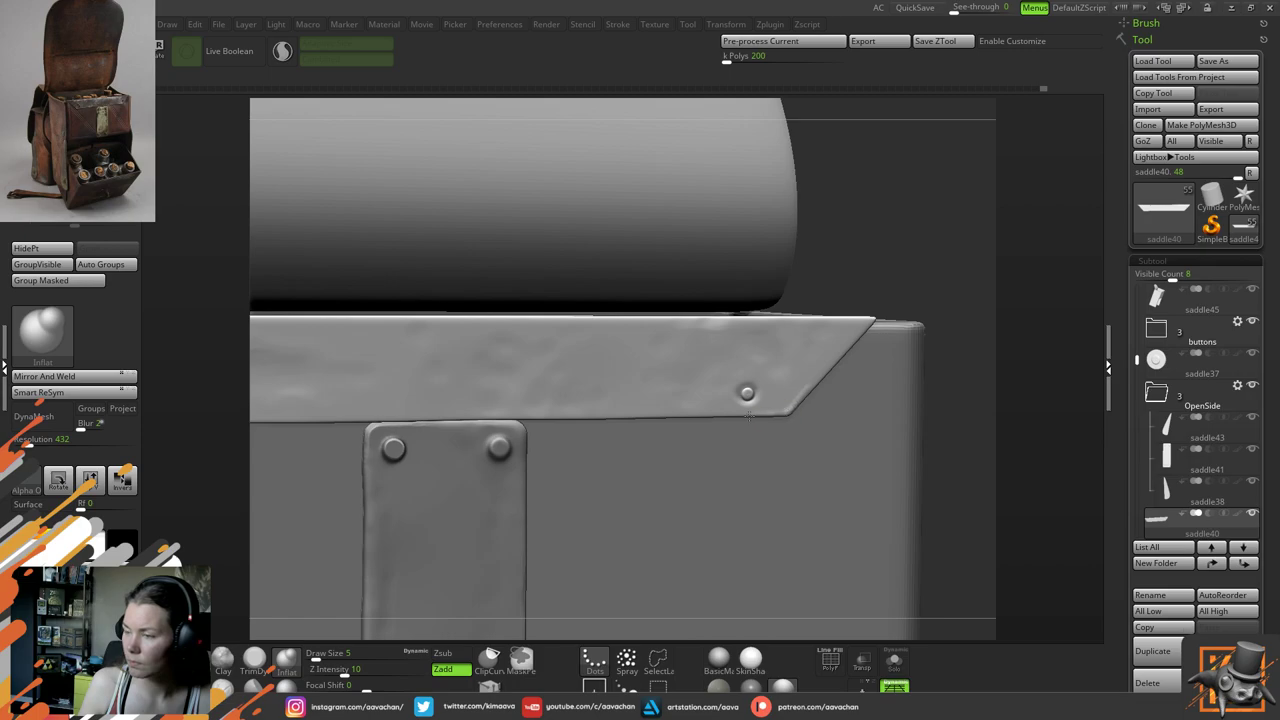
key("shift")
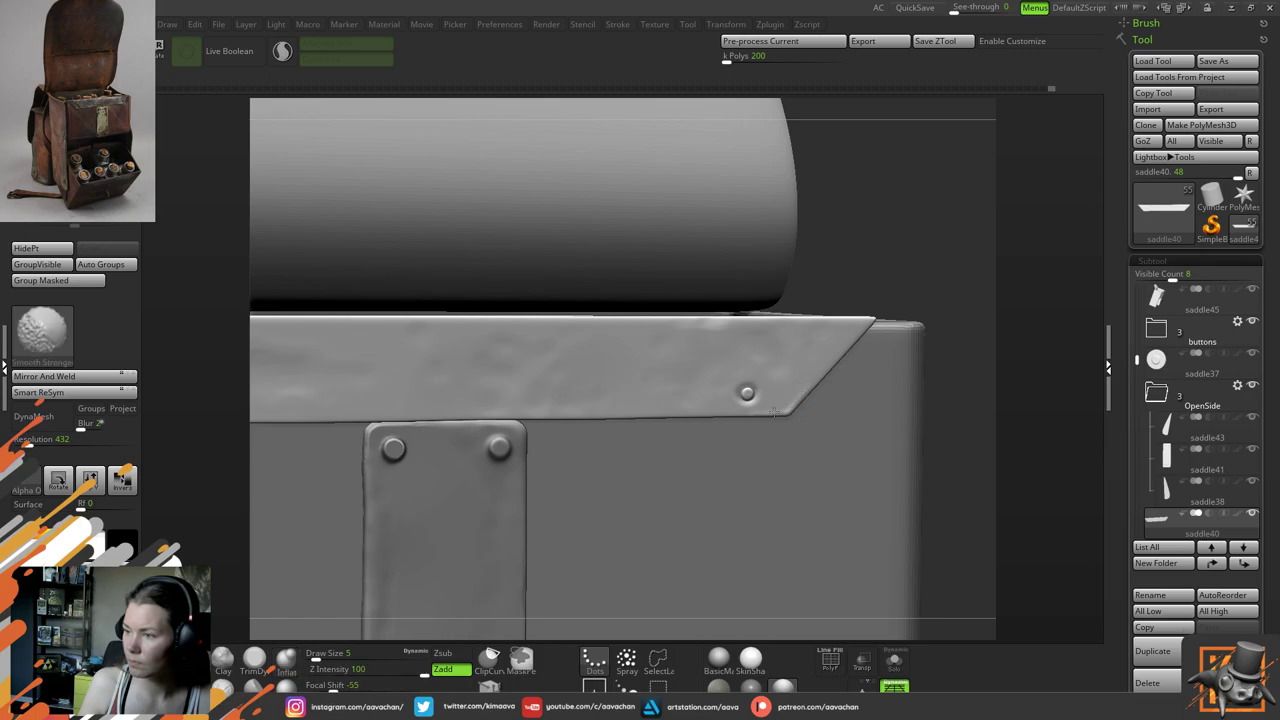
left_click_drag(804, 392, 825, 374, "shift")
Smooth the strip's slanted right edge and swell it slightly near the lower corner with the Inflat brush
left_click_drag(903, 291, 866, 322)
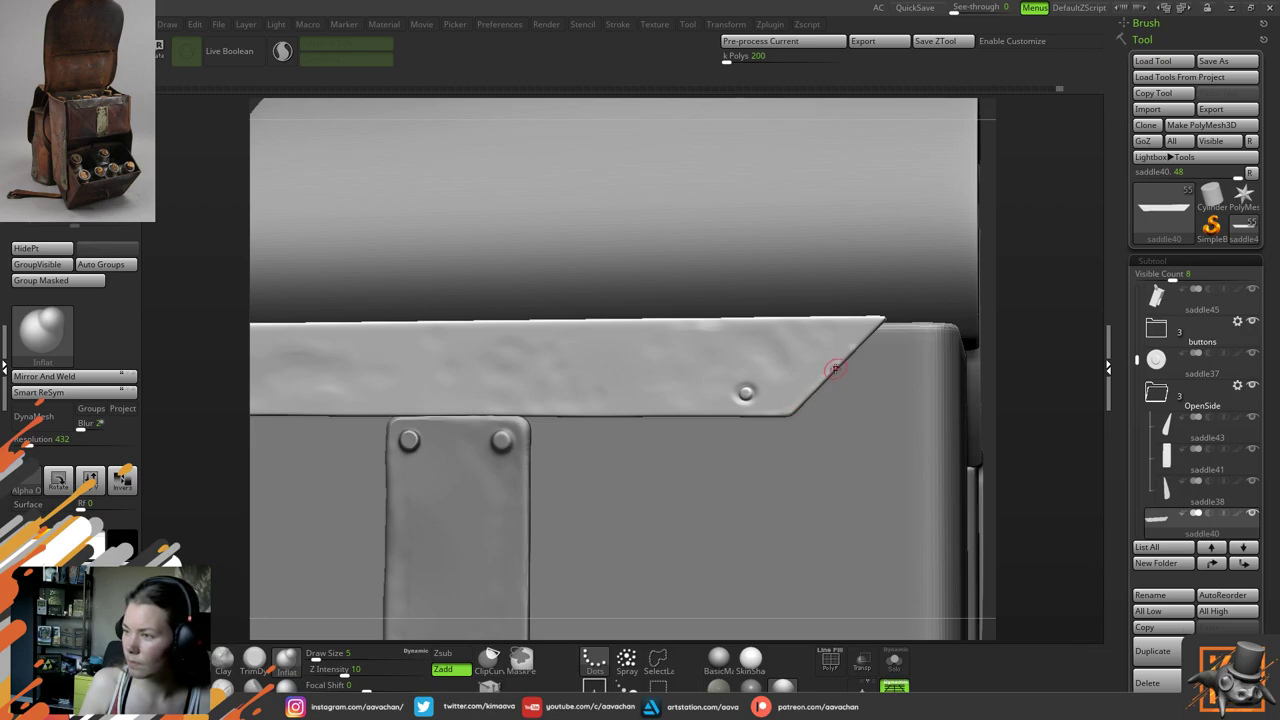
left_click_drag(810, 387, 856, 342, "shift")
mouse_move(1030, 310)
left_mouse_down()
mouse_move(1050, 321)
mouse_move(851, 343)
left_mouse_up()
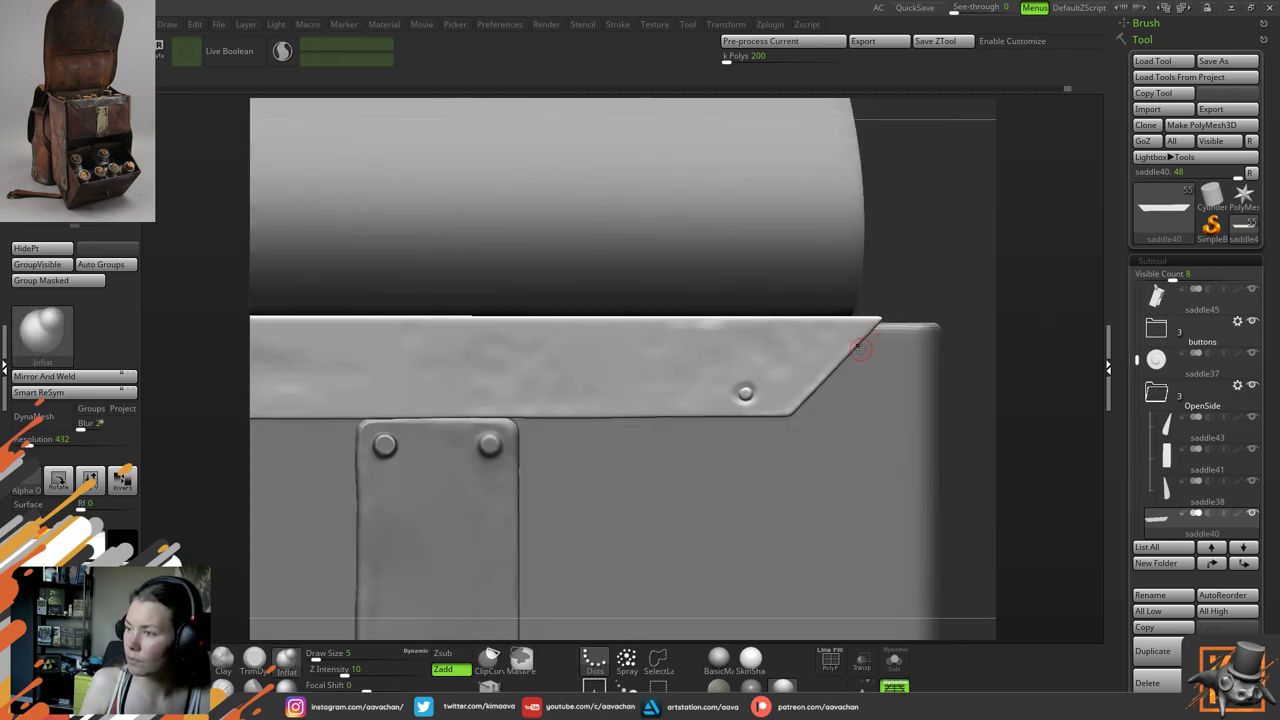
mouse_move(795, 400)
left_mouse_down()
mouse_move(829, 364)
mouse_move(799, 398)
left_mouse_up()
left_click_drag(946, 258, 972, 284)
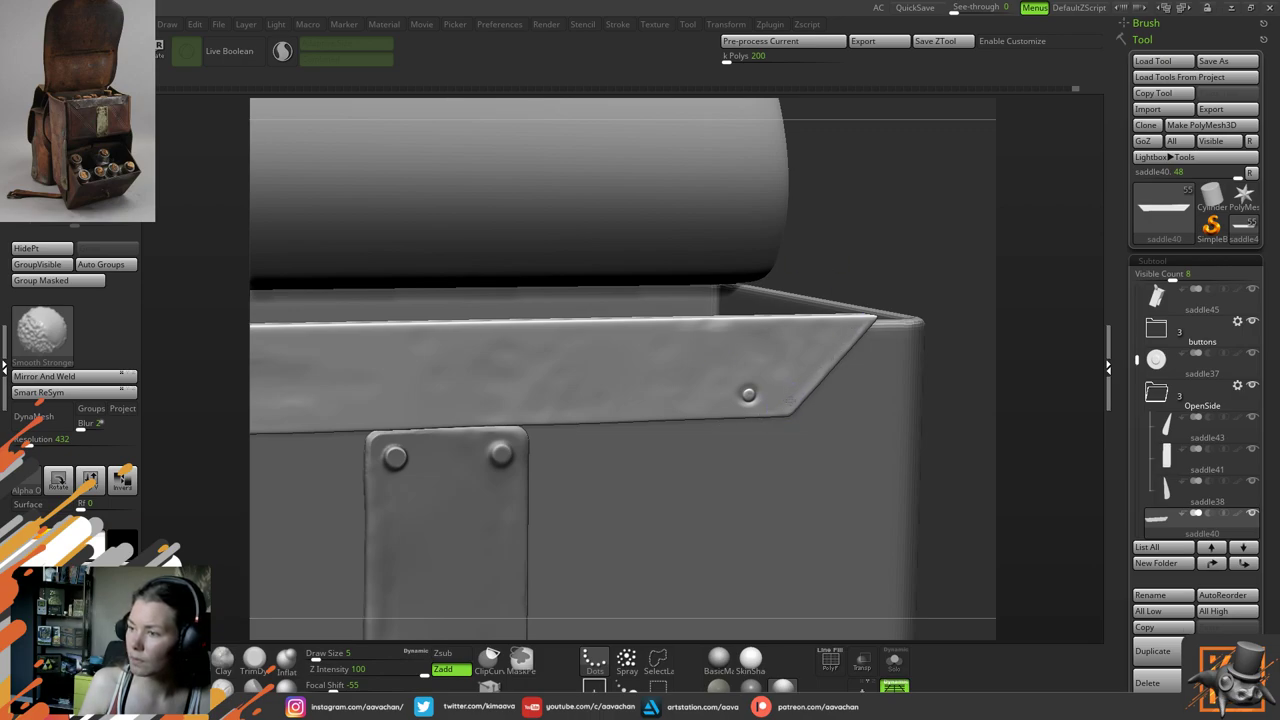
Add faint Clay unevenness between the strip's right rivet and slanted edge, then smooth it
left_click(223, 659)
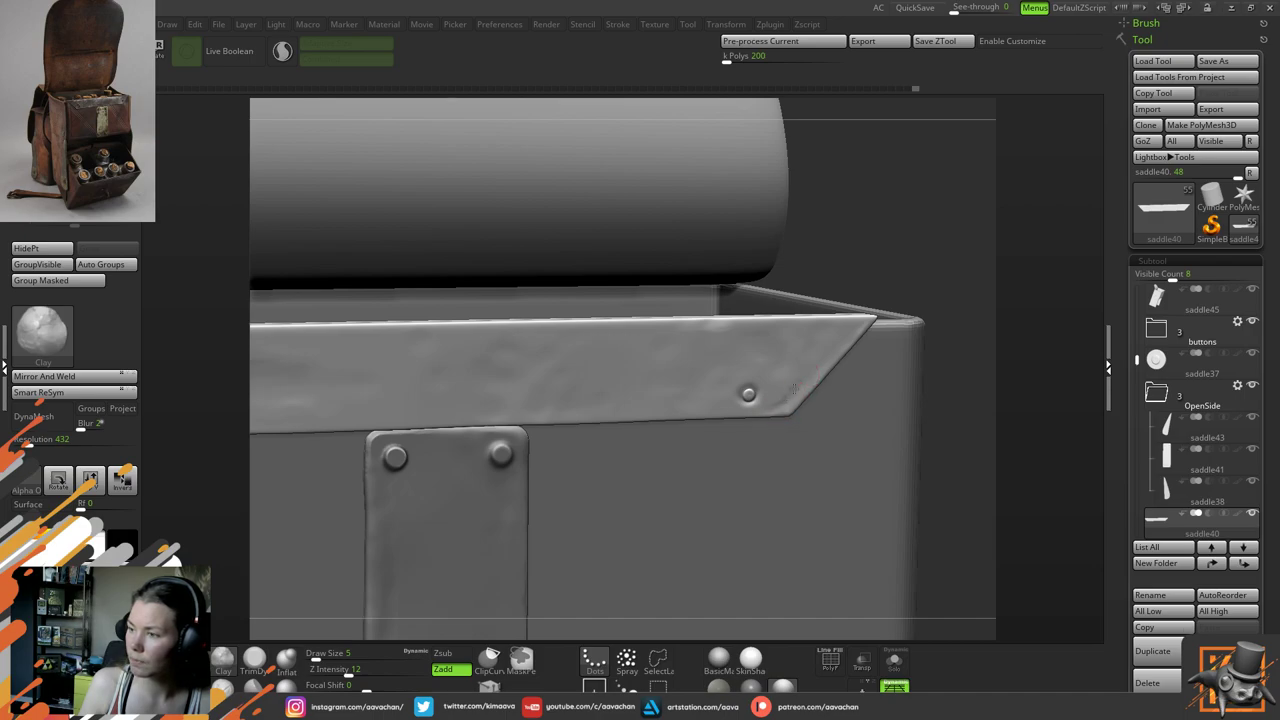
key("shift")
left_click_drag(808, 371, 790, 404, "shift")
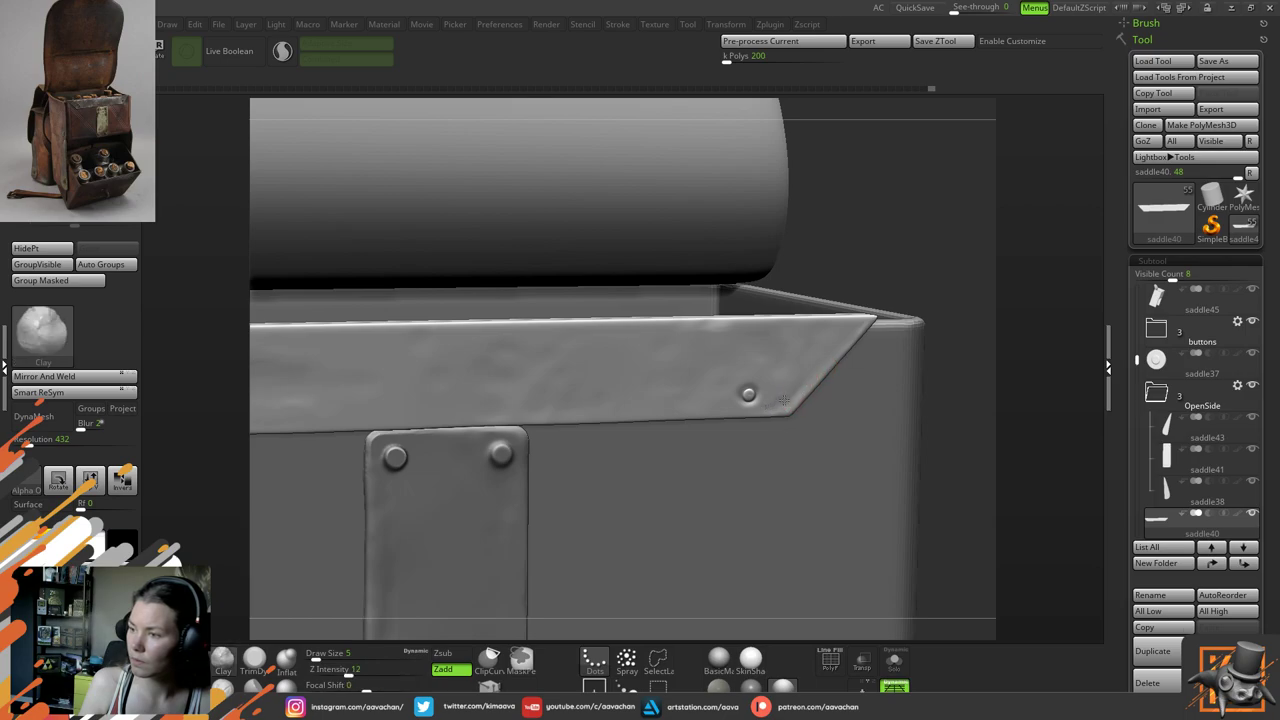
key("shift")
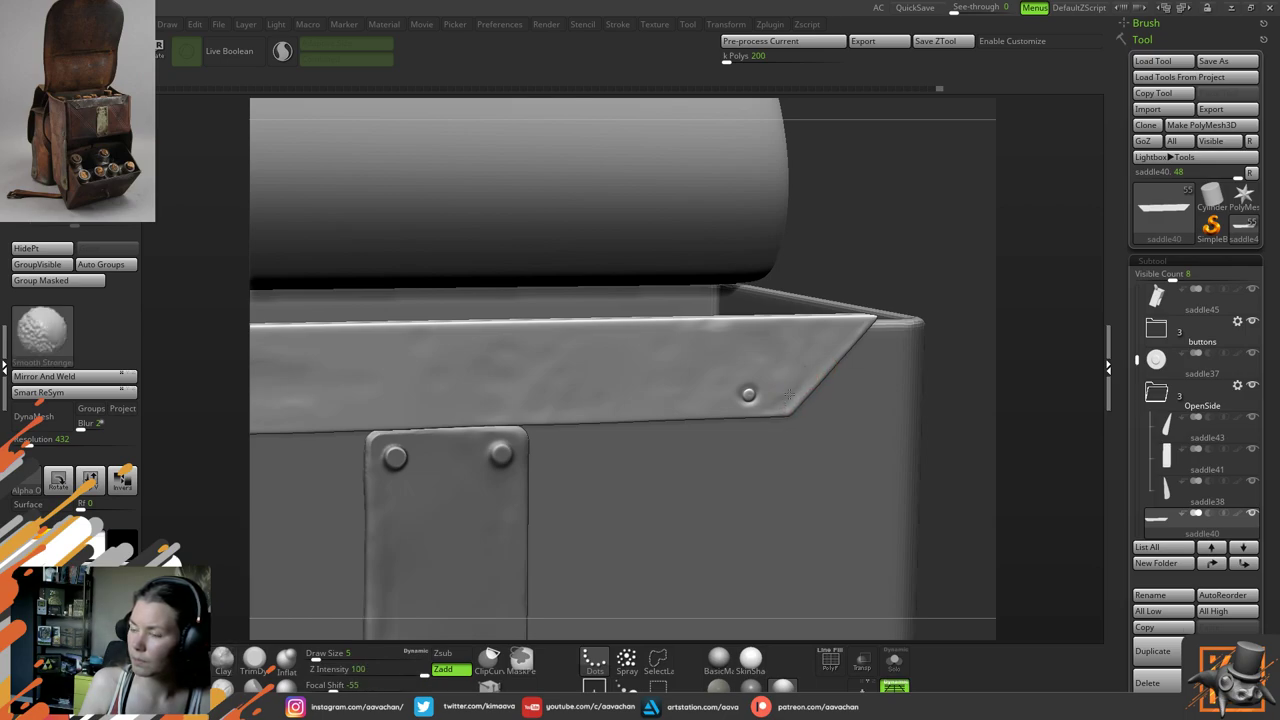
Try to nudge the strip's slanted right edge into a less straight outline with the Move brush at size 7
left_click(254, 686)
key("space")
left_click_drag(776, 391, 781, 391)
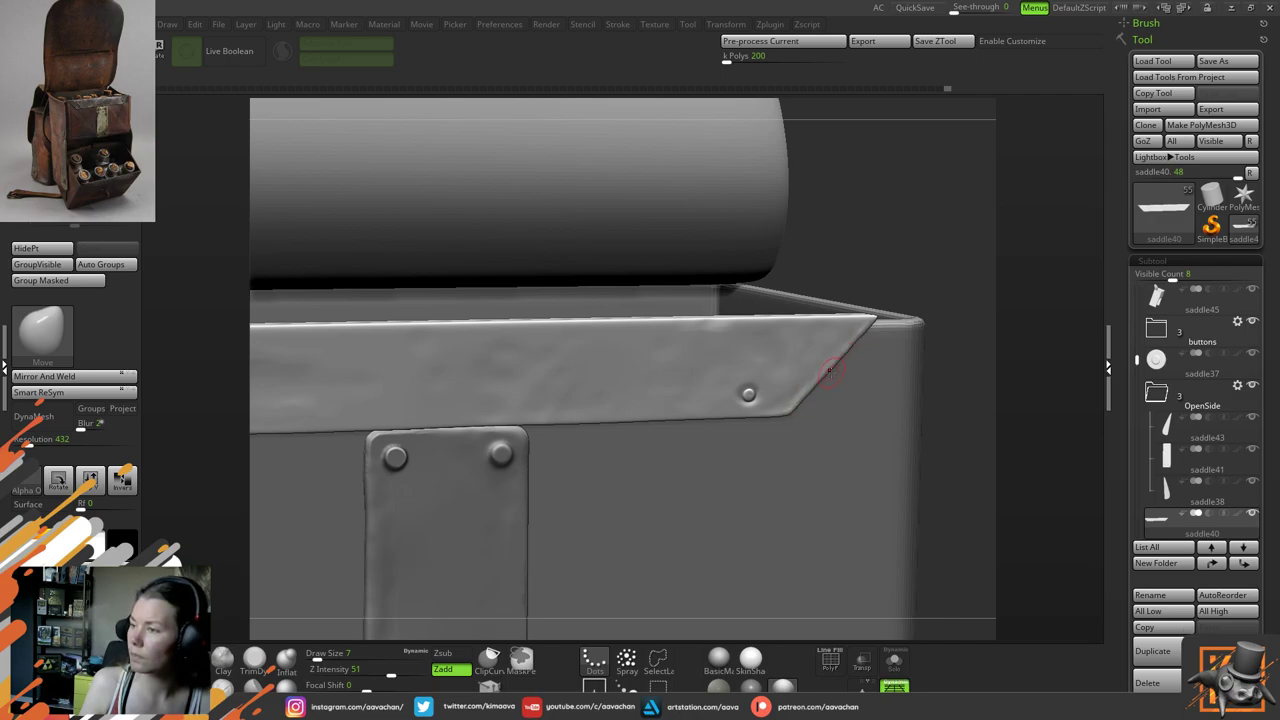
left_click_drag(832, 367, 825, 378)
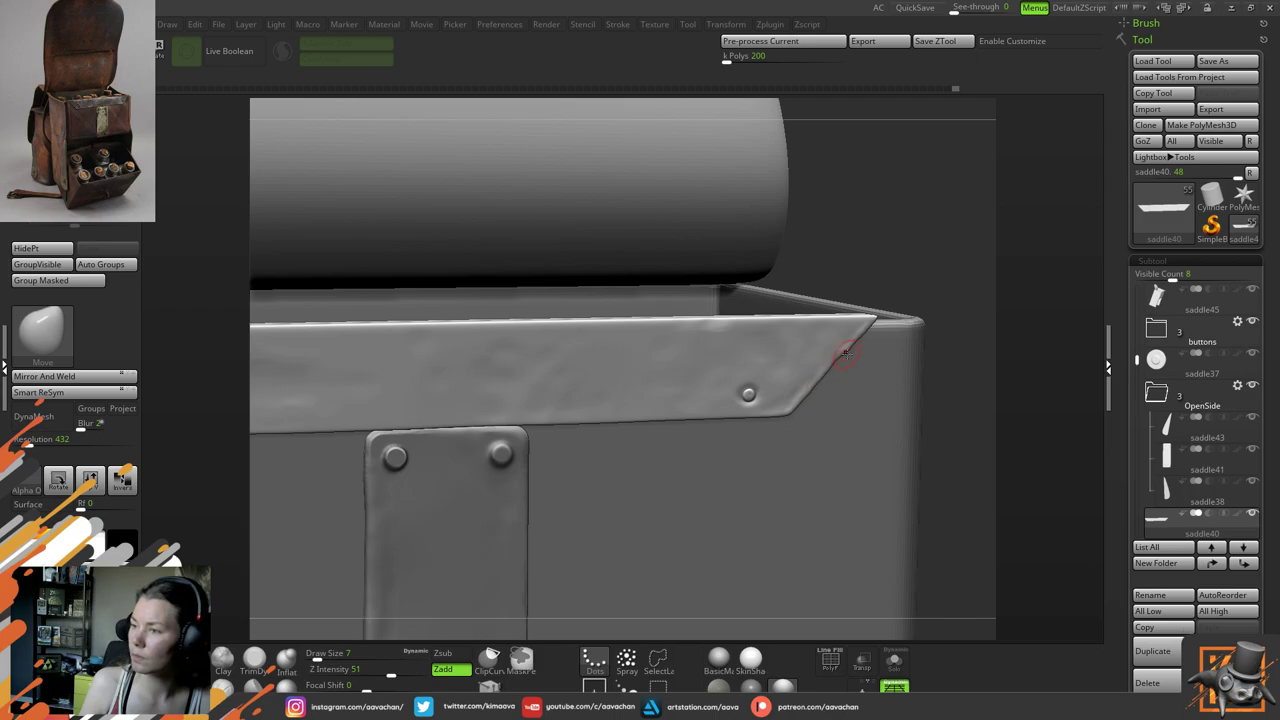
mouse_move(848, 343)
left_mouse_down()
mouse_move(834, 350)
mouse_move(868, 318)
left_mouse_up()
mouse_move(876, 238)
left_mouse_down("alt")
mouse_move(897, 237)
mouse_move(878, 238)
left_mouse_up("alt")
key("ctrl+z")
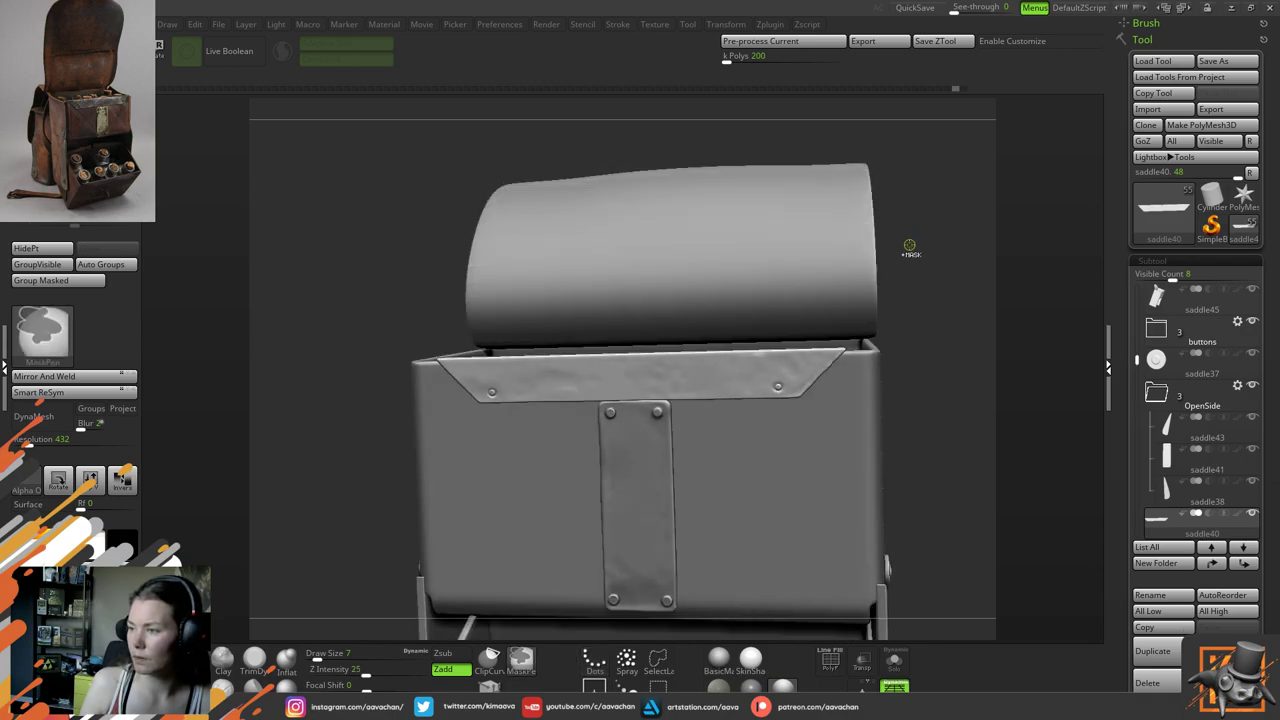
key("ctrl+z")
Swell the strip's lower edge above the vertical strap's upper right rivet with the Inflat brush at size 7
left_click_drag(908, 217, 912, 290, "alt")
key("b")
key("c")
key("l")
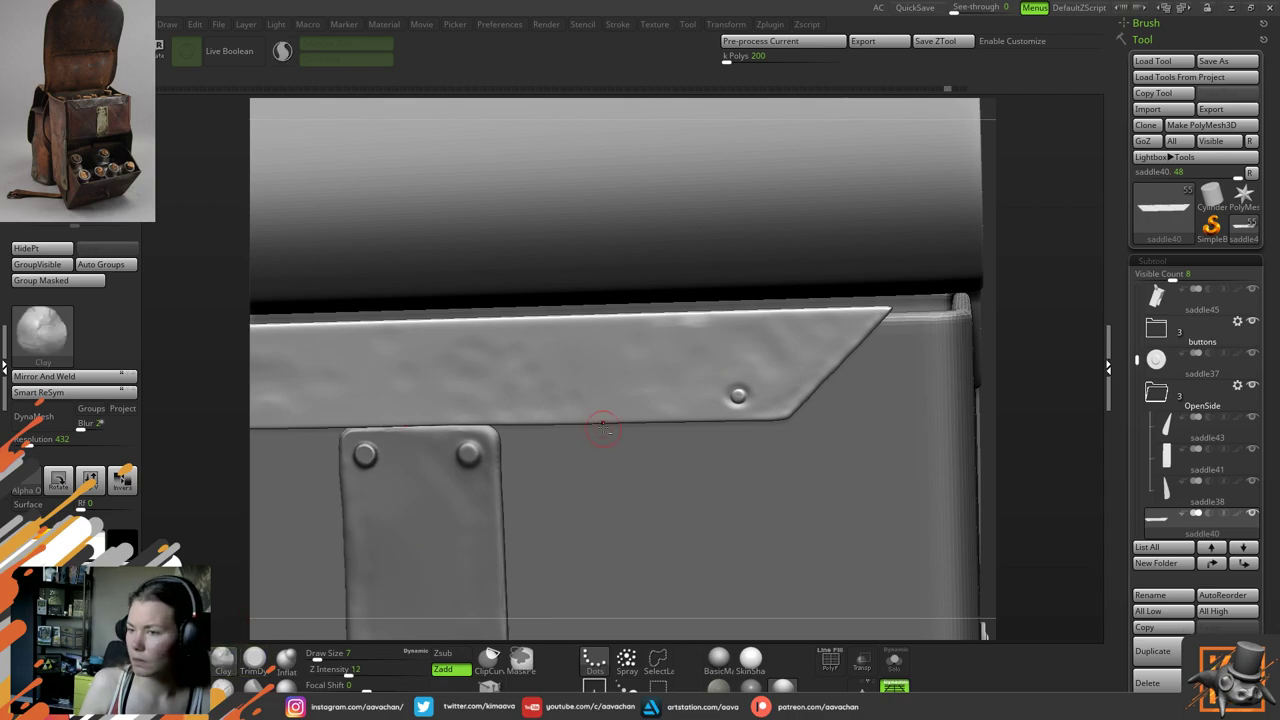
scroll(600, 434, "down", 2)
mouse_move(1000, 281)
left_mouse_down()
mouse_move(1014, 376)
mouse_move(1059, 387)
mouse_move(1046, 443)
mouse_move(1049, 365)
mouse_move(1032, 374)
mouse_move(1033, 446)
left_mouse_up()
left_click(286, 660)
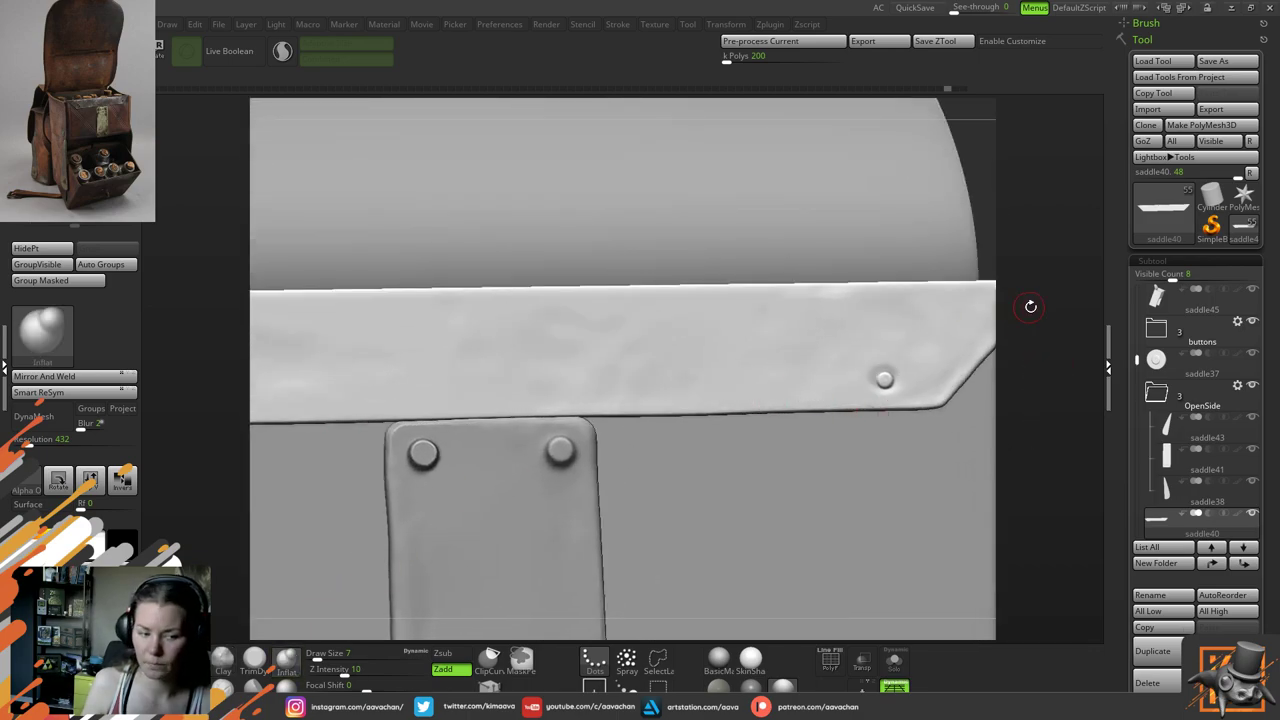
left_click_drag(1053, 332, 965, 362)
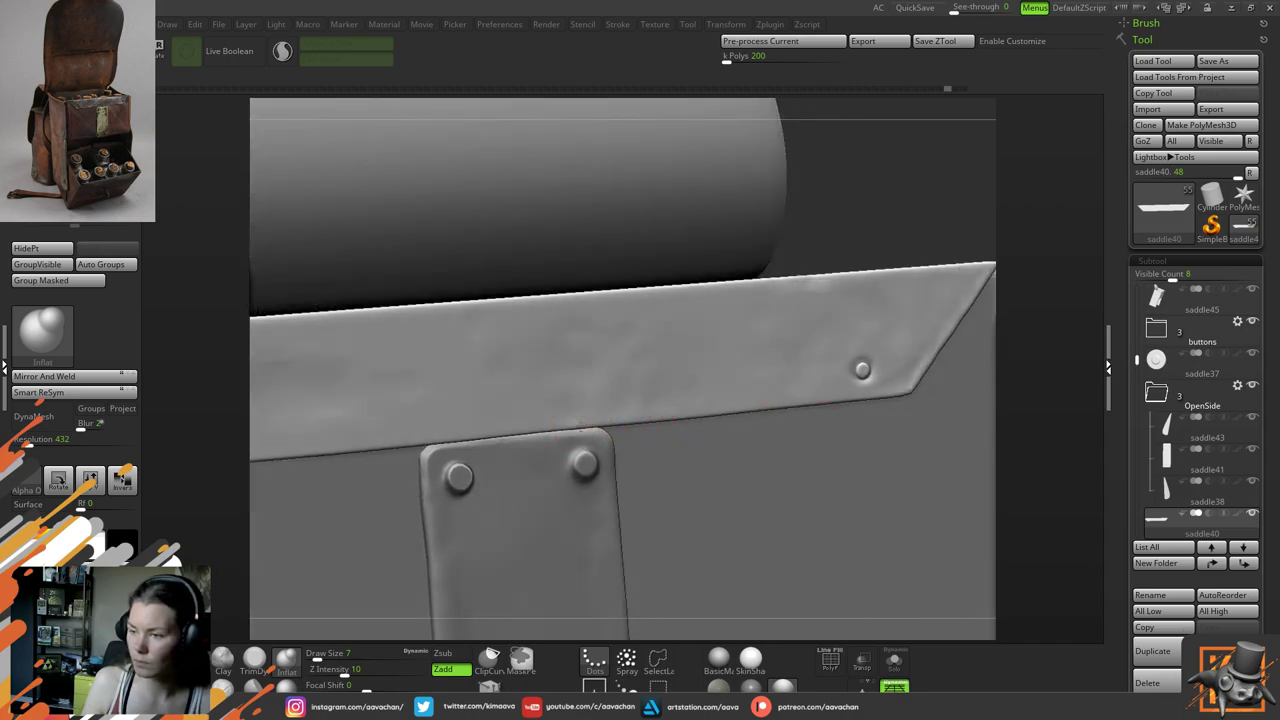
left_click_drag(571, 428, 560, 429)
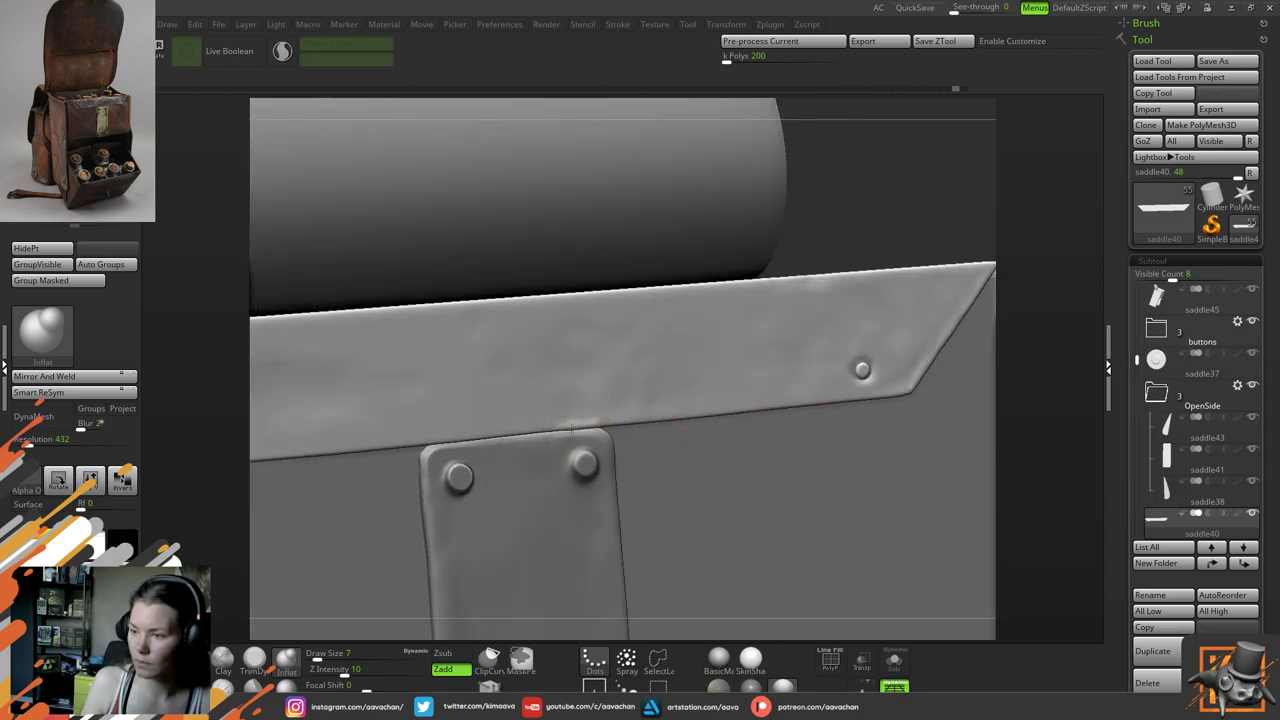
Swell the strip's lower edge above the vertical strap's upper left corner with the Inflat brush and smooth the edge
mouse_move(1018, 341)
left_mouse_down()
mouse_move(1025, 360)
mouse_move(985, 374)
left_mouse_up()
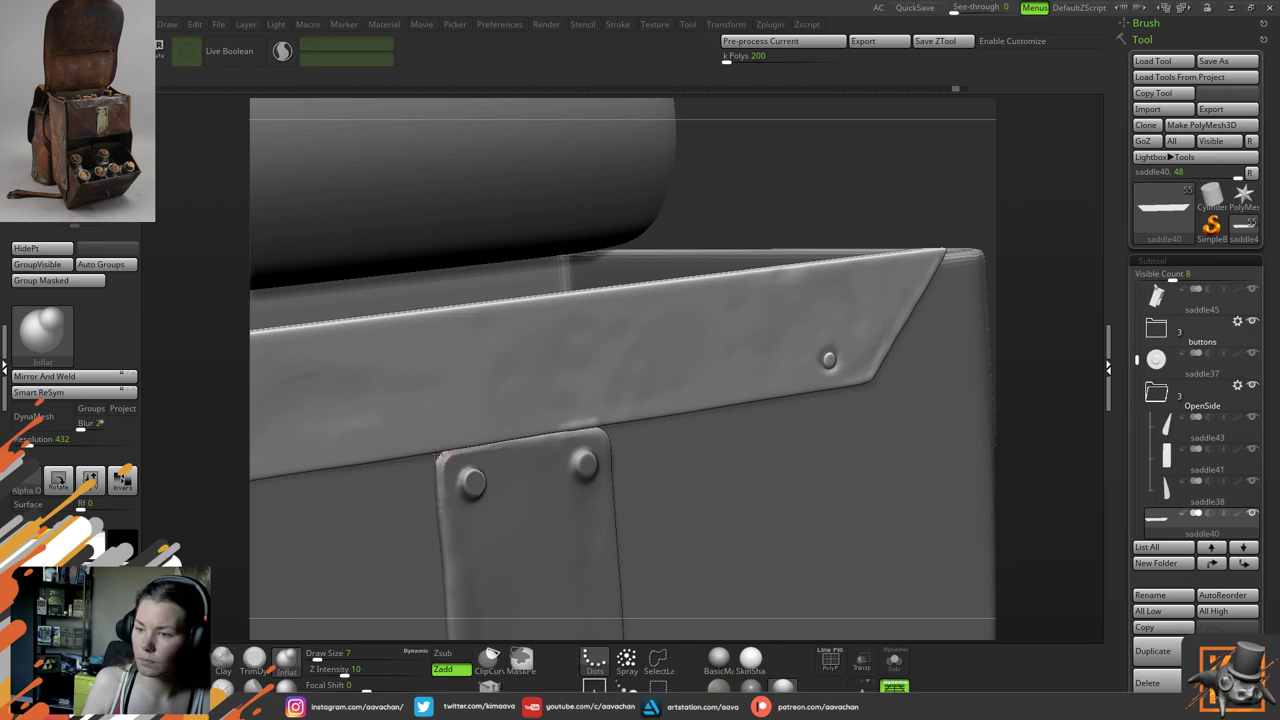
left_click_drag(440, 455, 442, 453)
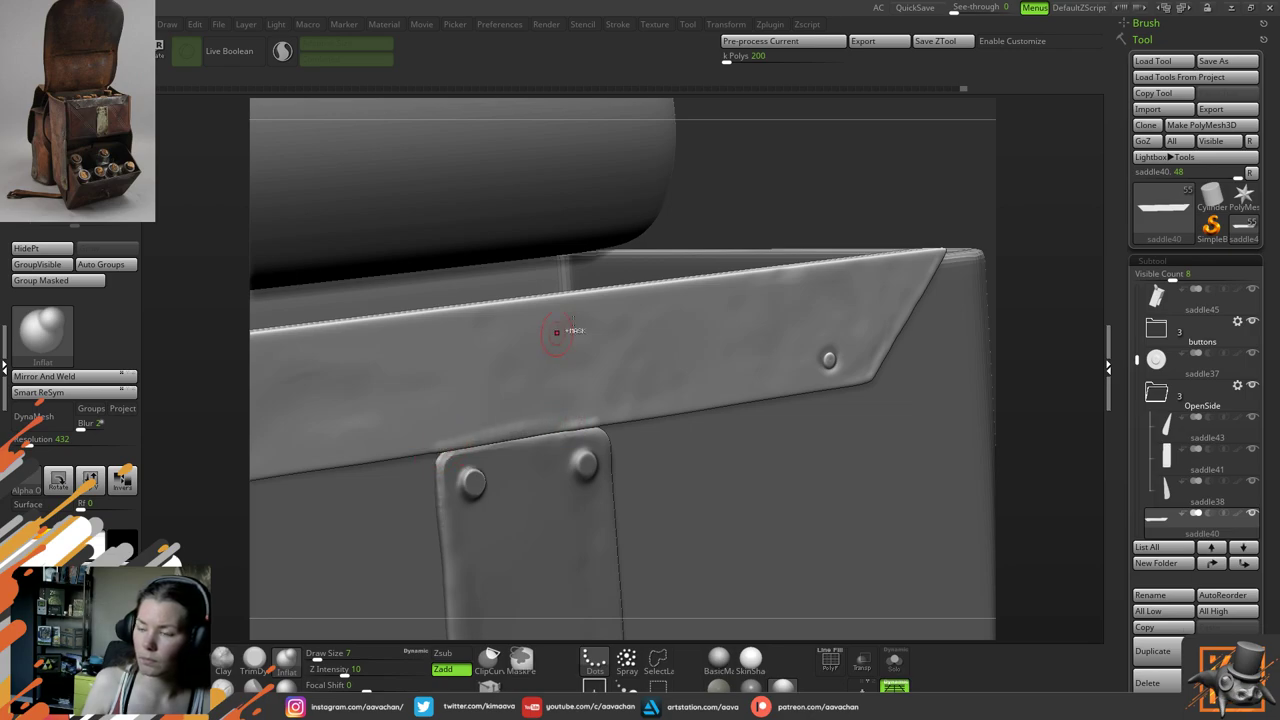
left_click_drag(1082, 333, 1055, 350)
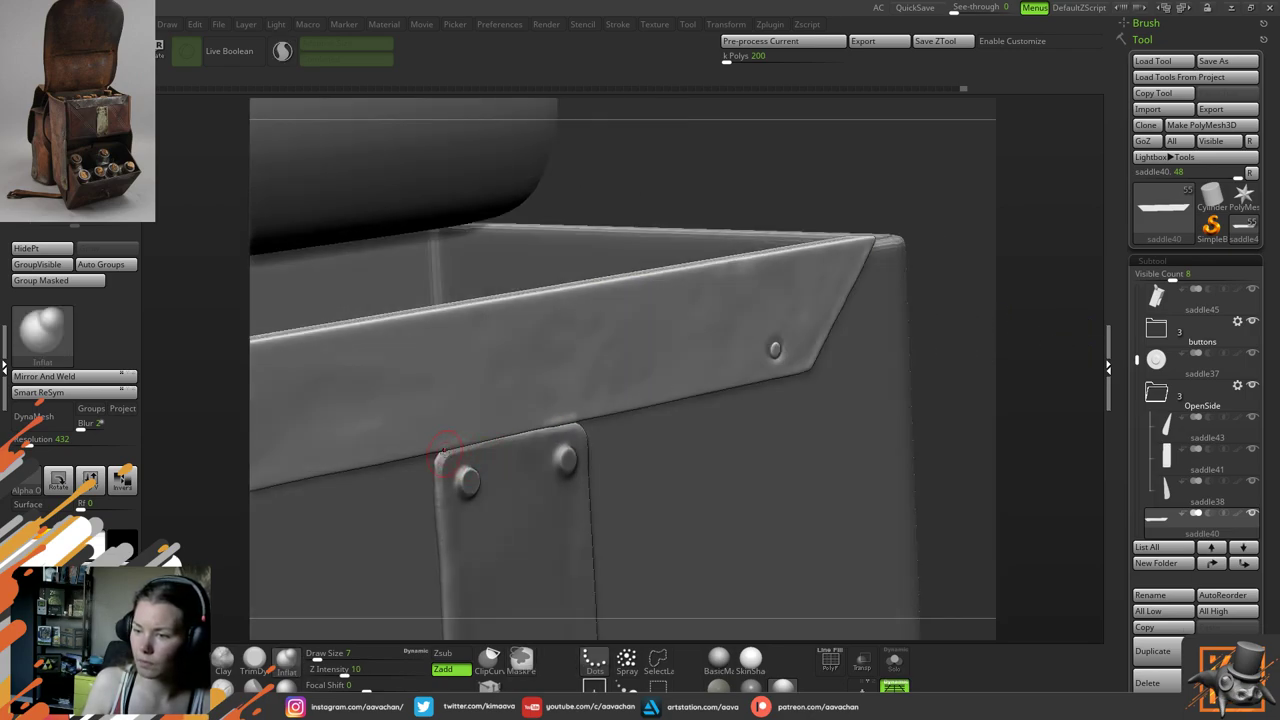
left_click_drag(482, 442, 488, 443)
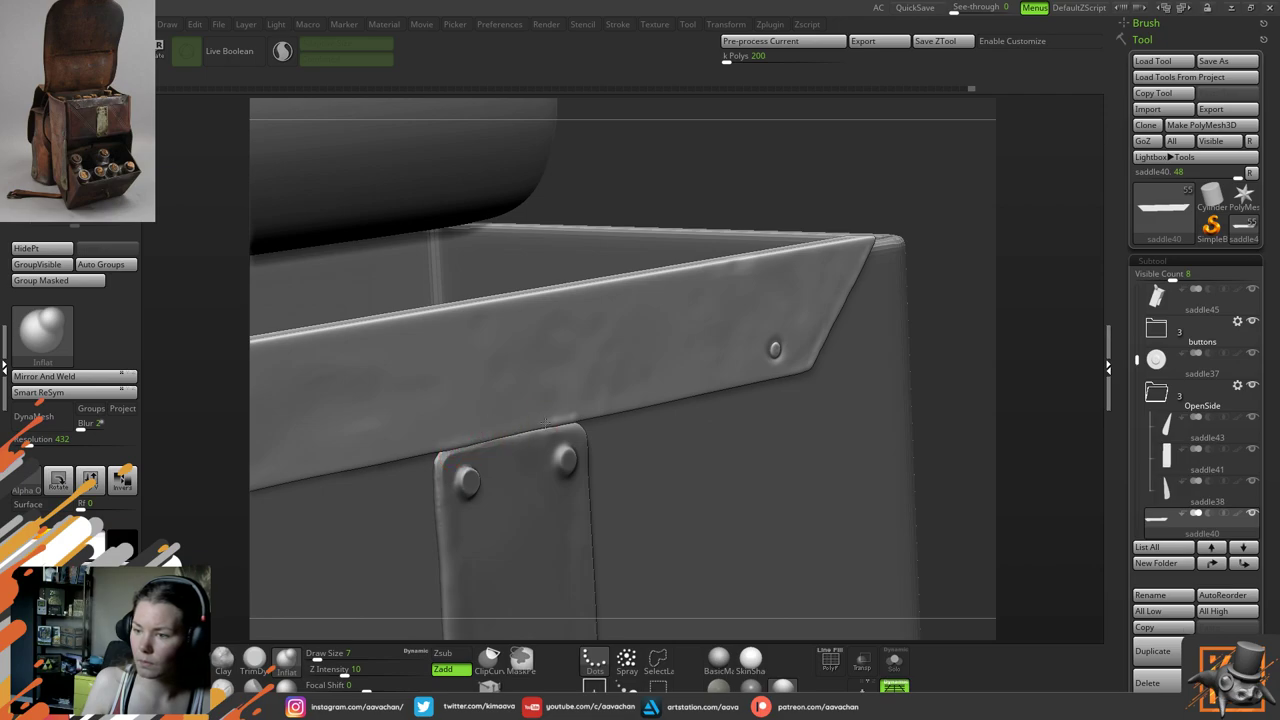
key("shift")
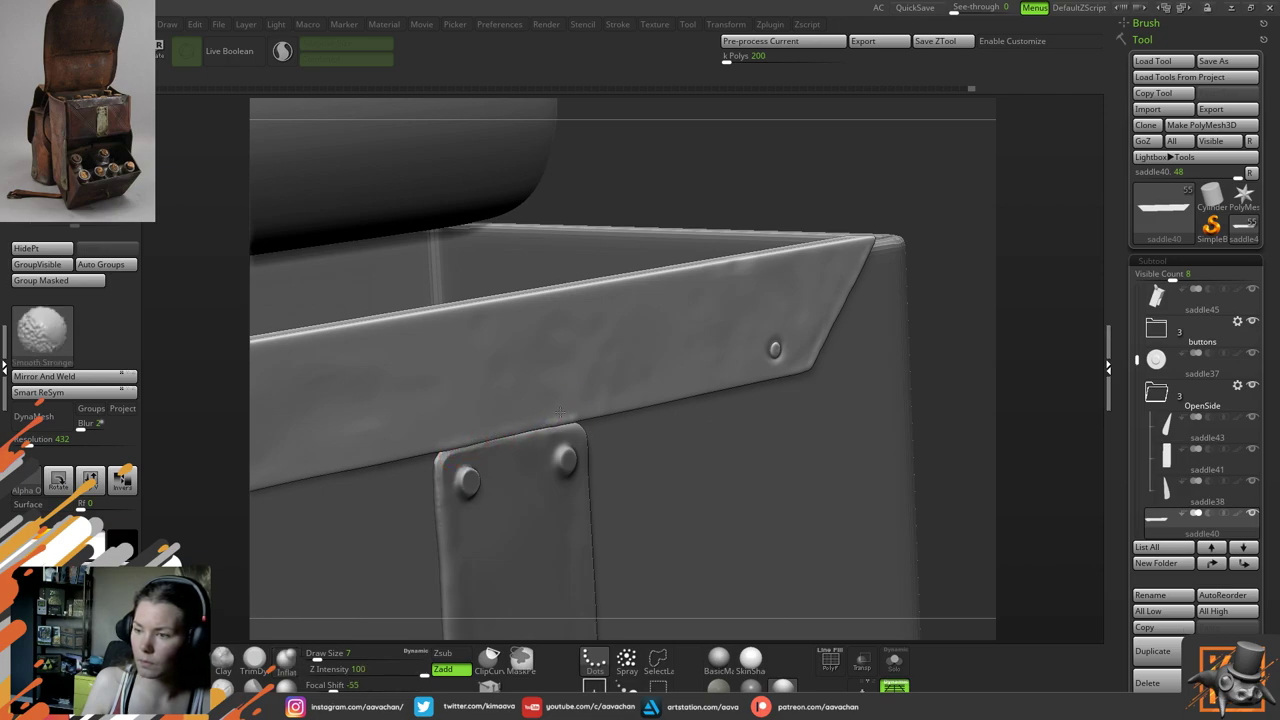
left_click_drag(441, 443, 433, 430, "shift")
left_click_drag(1022, 373, 990, 364)
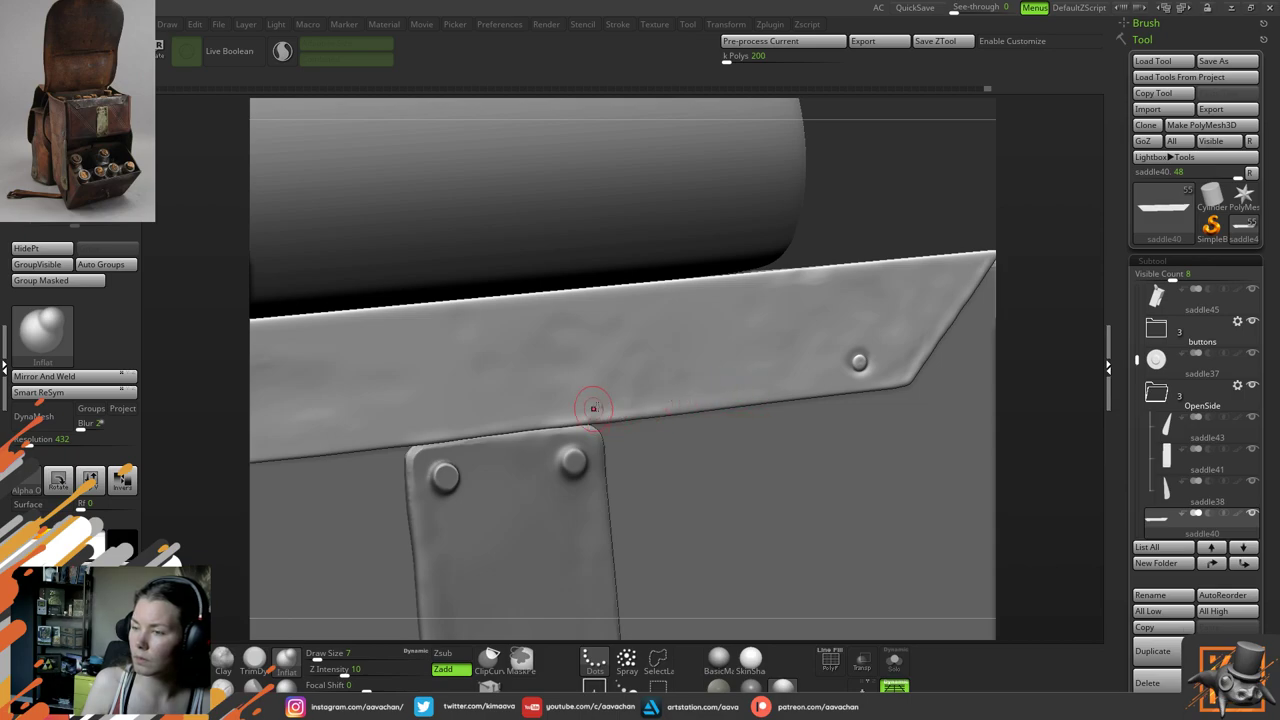
key("shift")
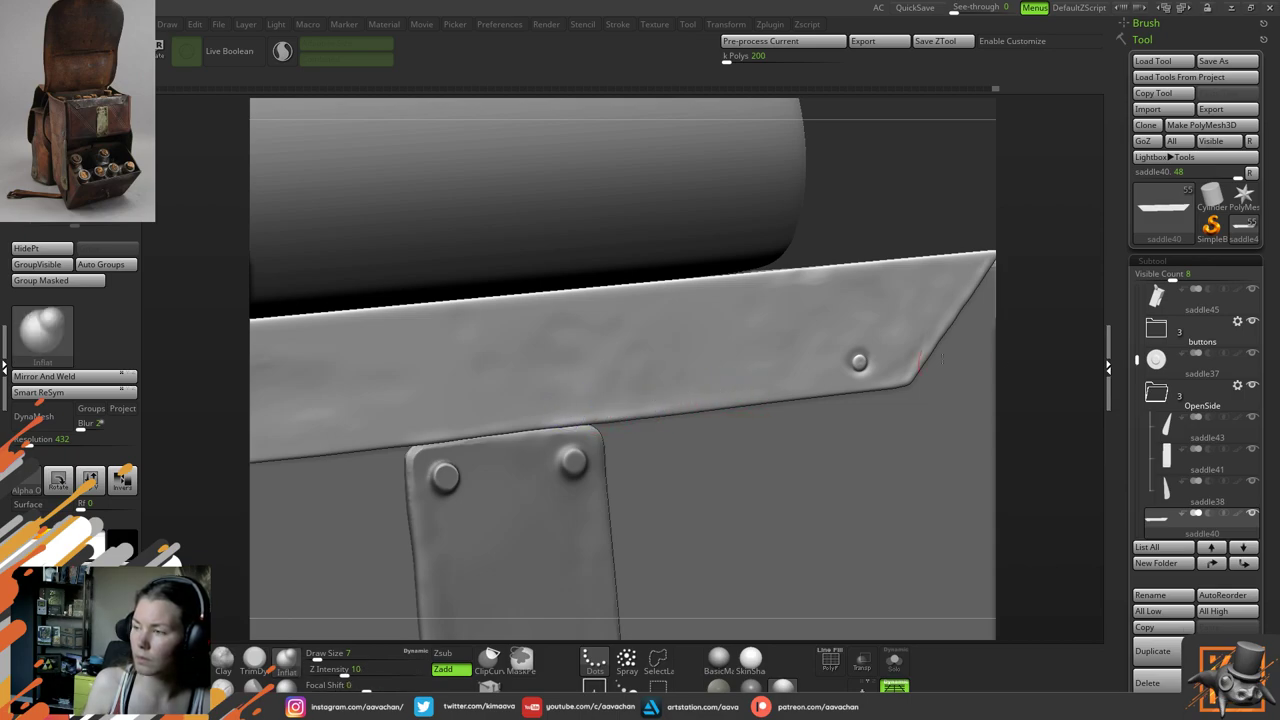
Swell the strip's lower edge between its left rivet and the vertical strap with the Inflat brush, and smooth the left corner
left_click_drag(1040, 389, 386, 443)
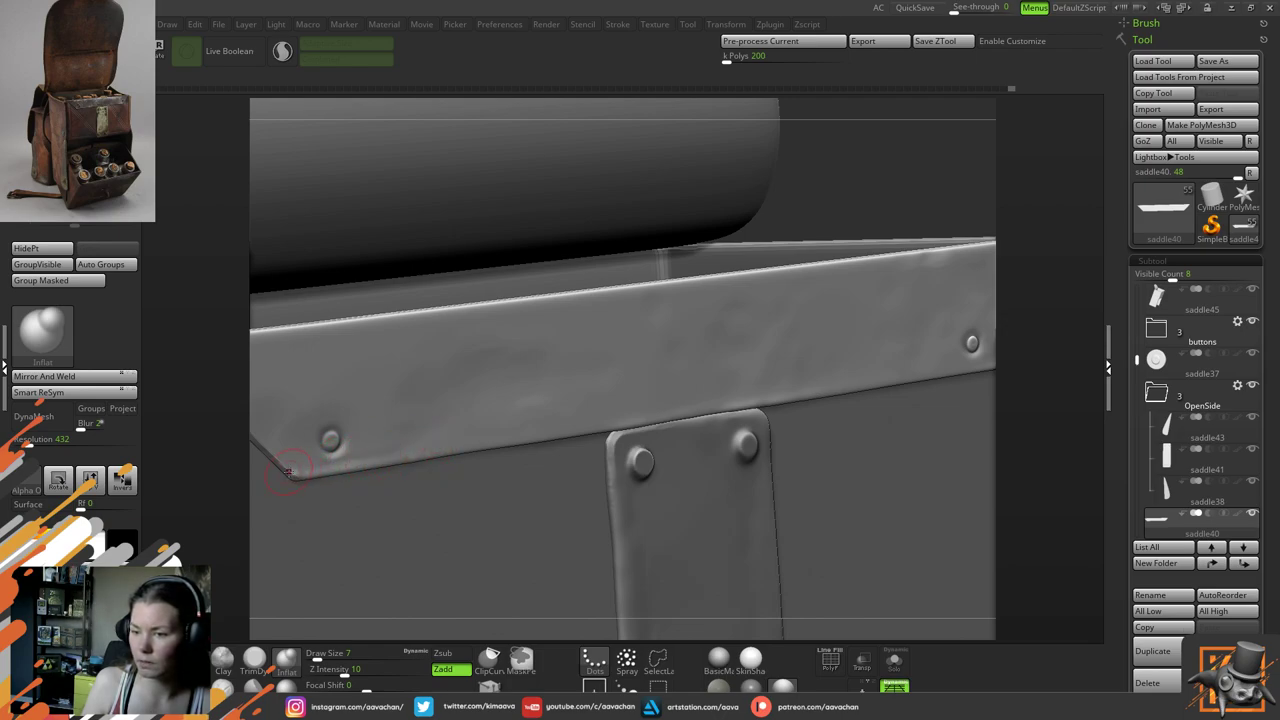
left_click_drag(280, 463, 310, 474, "shift")
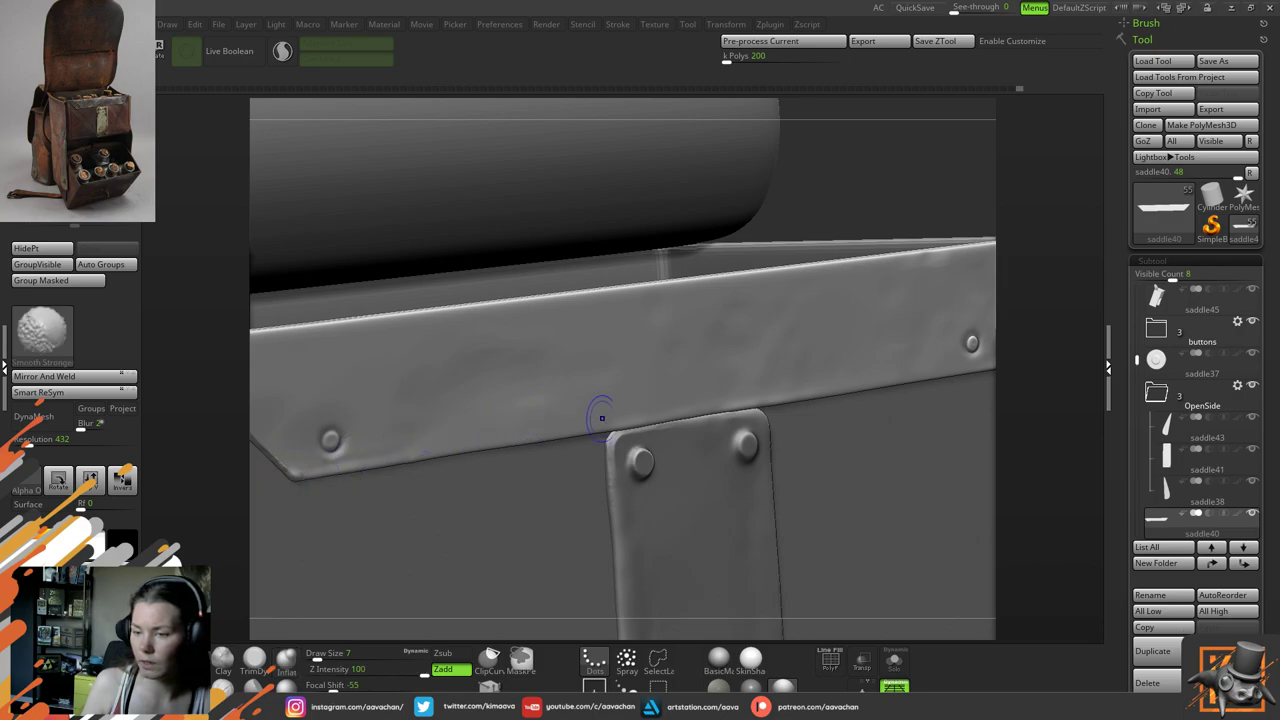
left_click_drag(1077, 391, 1040, 396)
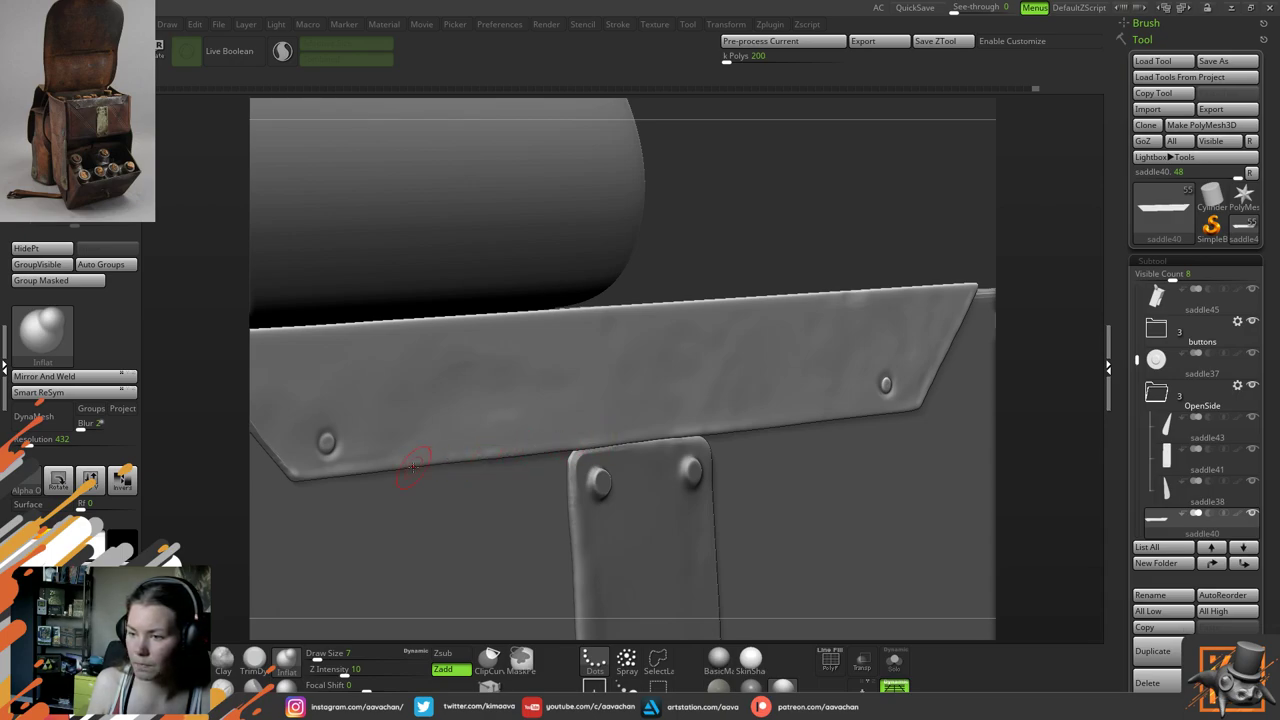
left_click_drag(1057, 420, 511, 389)
Add small Clay bumps at size 6 along the strip's lower edge right of its left rivet and smooth them
left_click(223, 662)
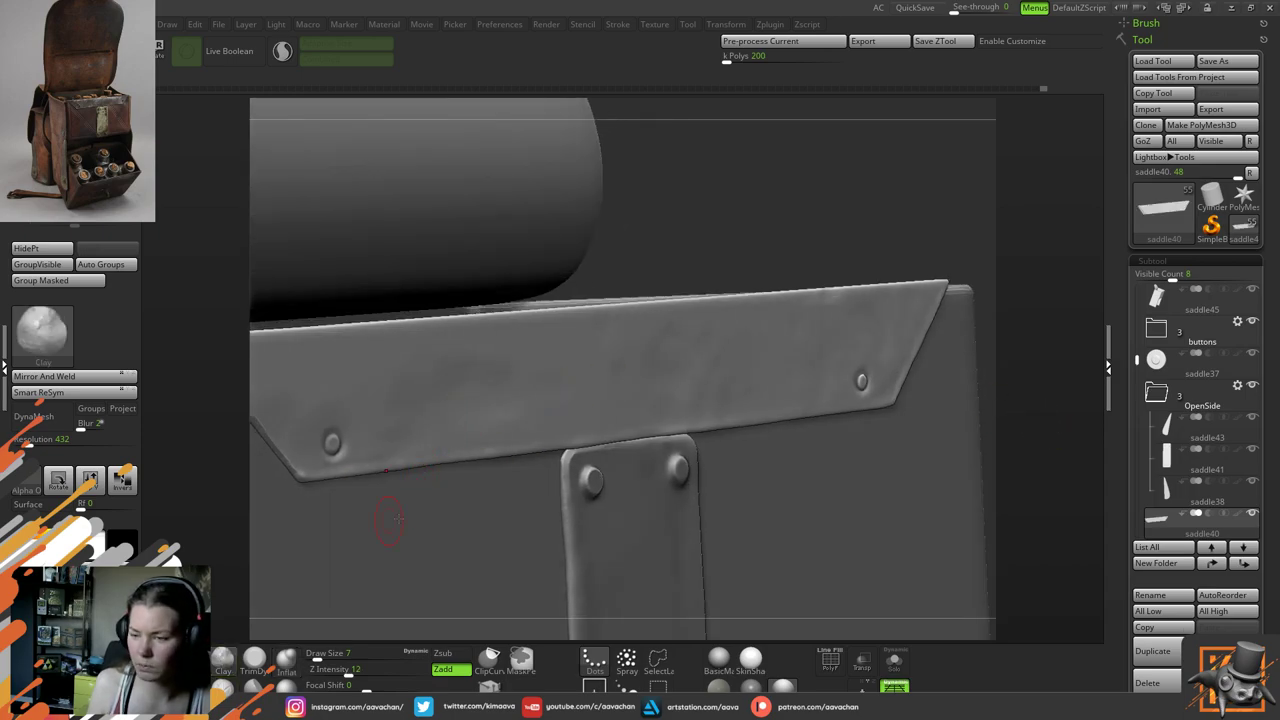
key("space")
left_click_drag(411, 453, 409, 446)
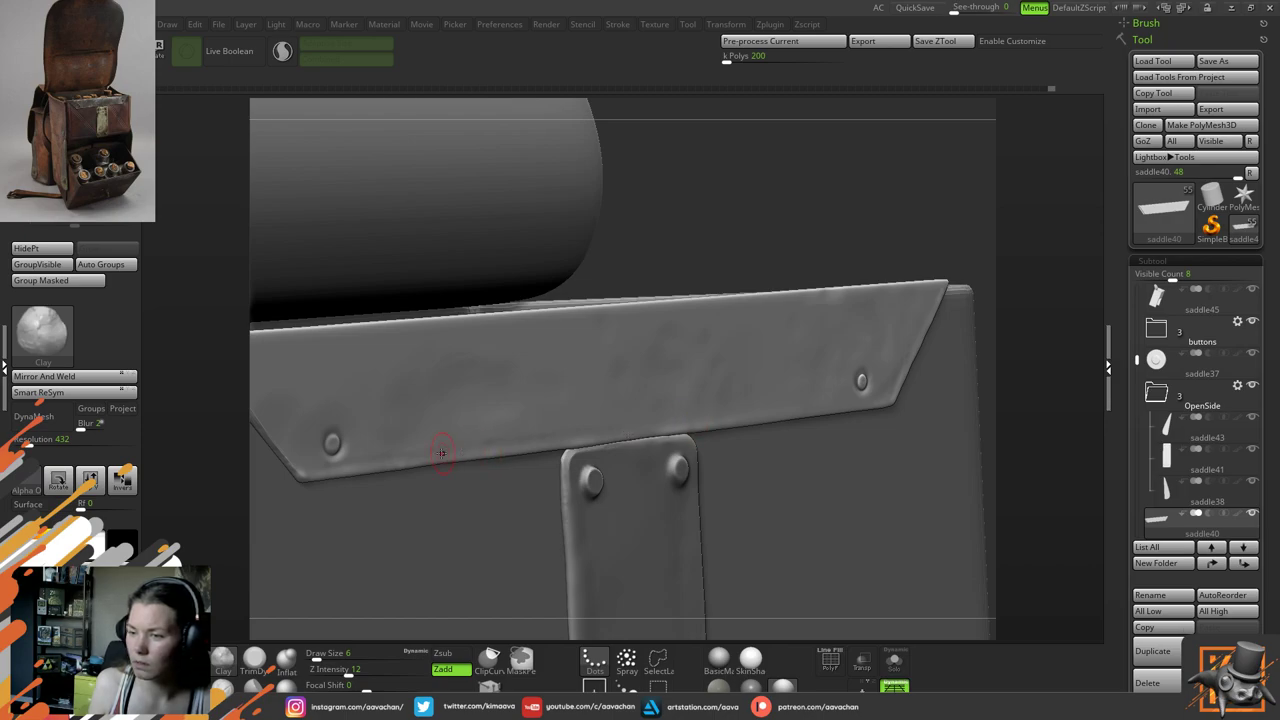
key("shift")
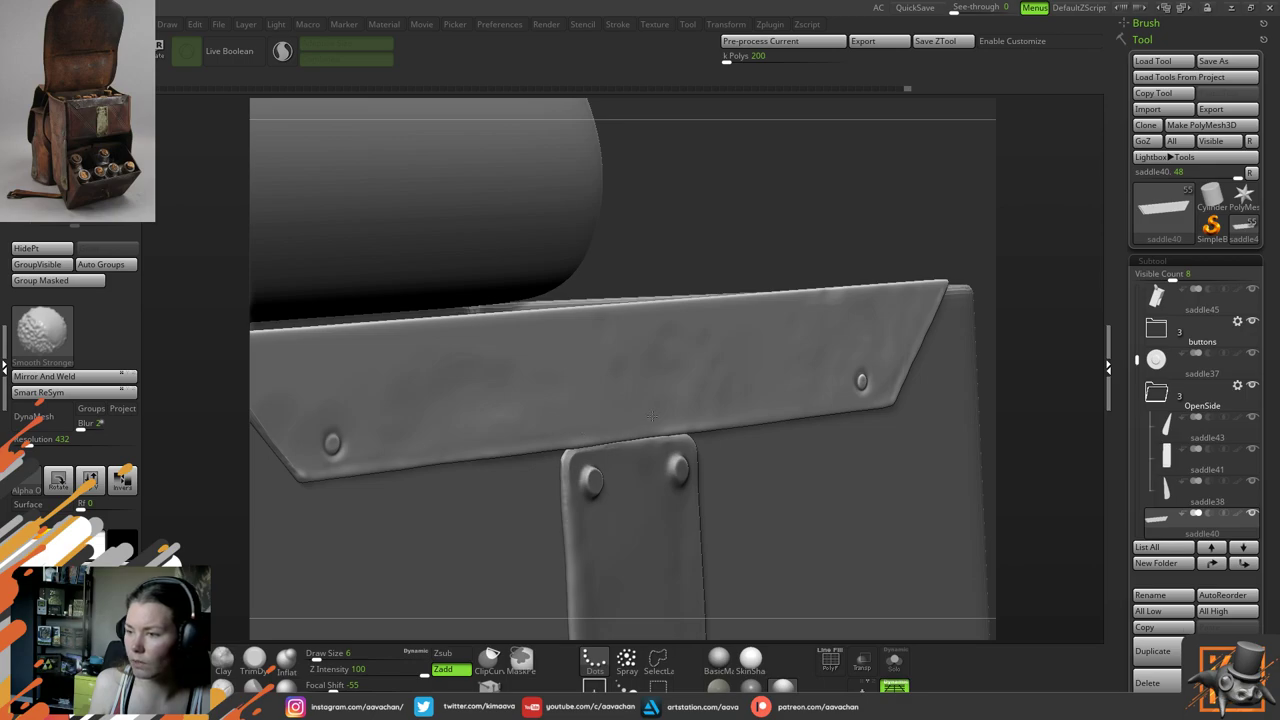
Smooth the surface around the strip's left rivet and swell its slanted left edge with the Inflat brush
mouse_move(1046, 289)
left_mouse_down()
mouse_move(1078, 293)
mouse_move(1051, 286)
left_mouse_up()
left_click_drag(712, 247, 856, 236, "alt")
left_click_drag(700, 220, 412, 381)
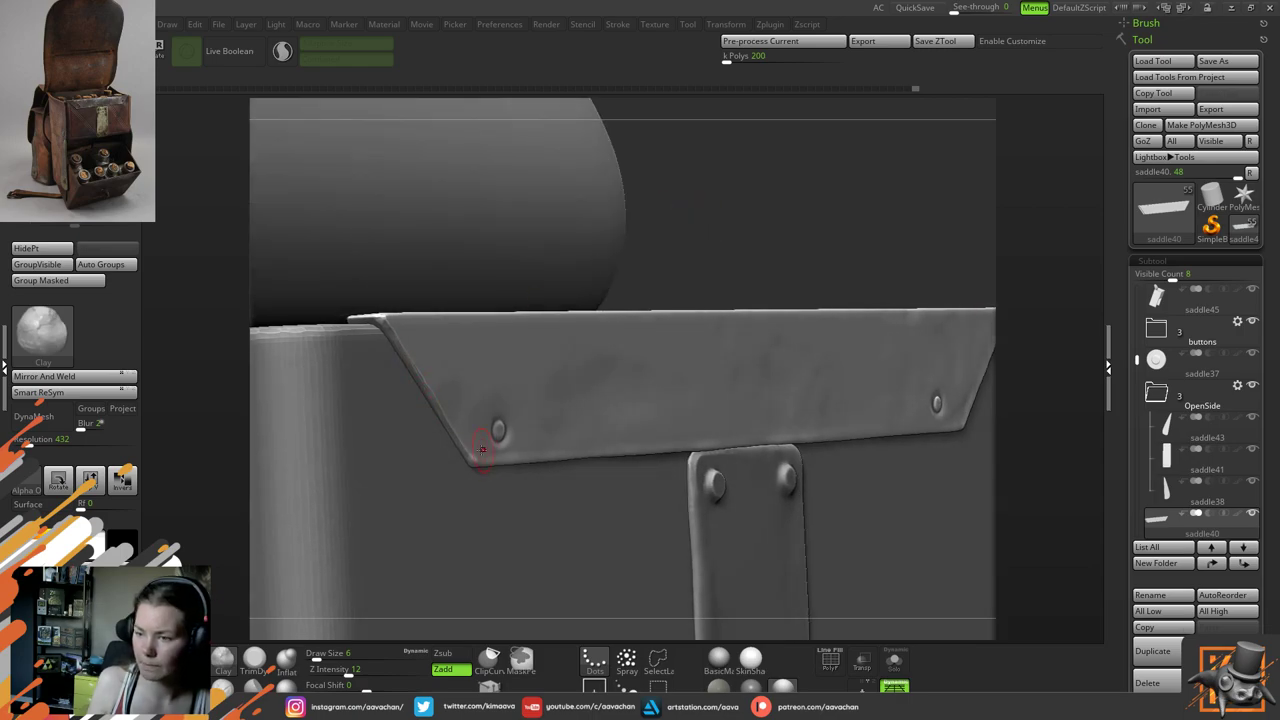
key("shift")
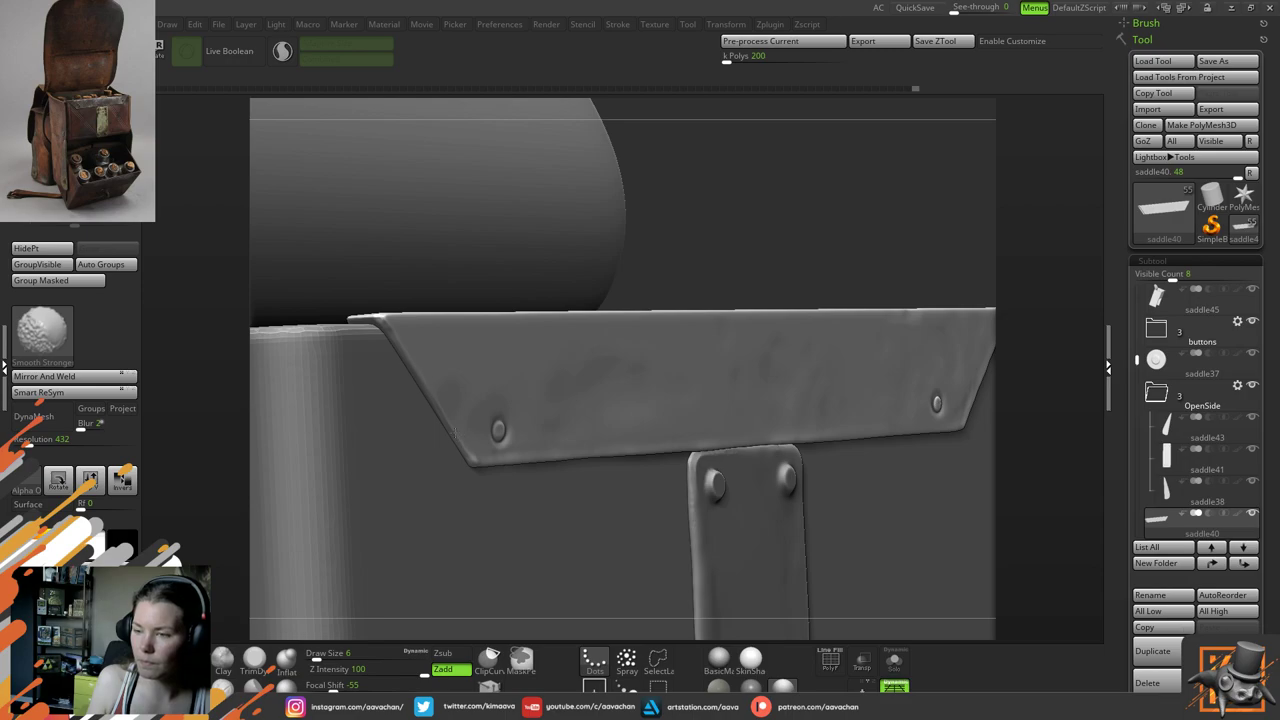
left_click(294, 664)
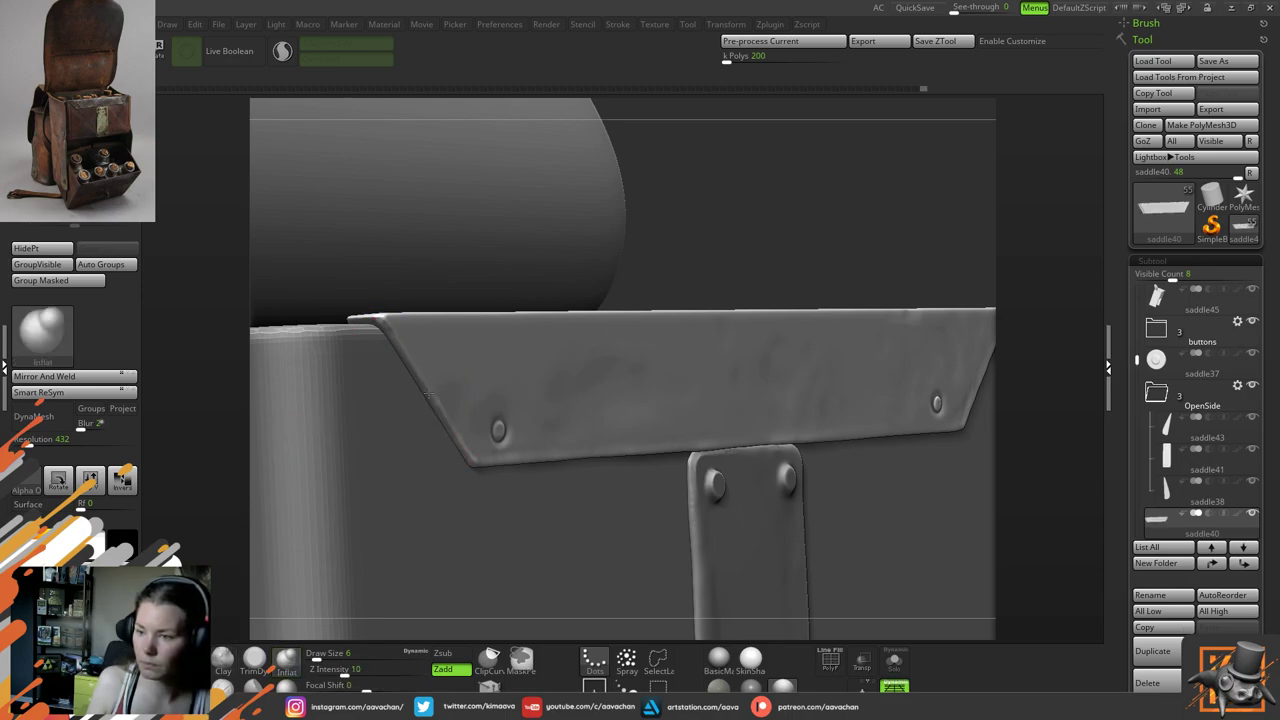
left_click_drag(745, 236, 803, 242)
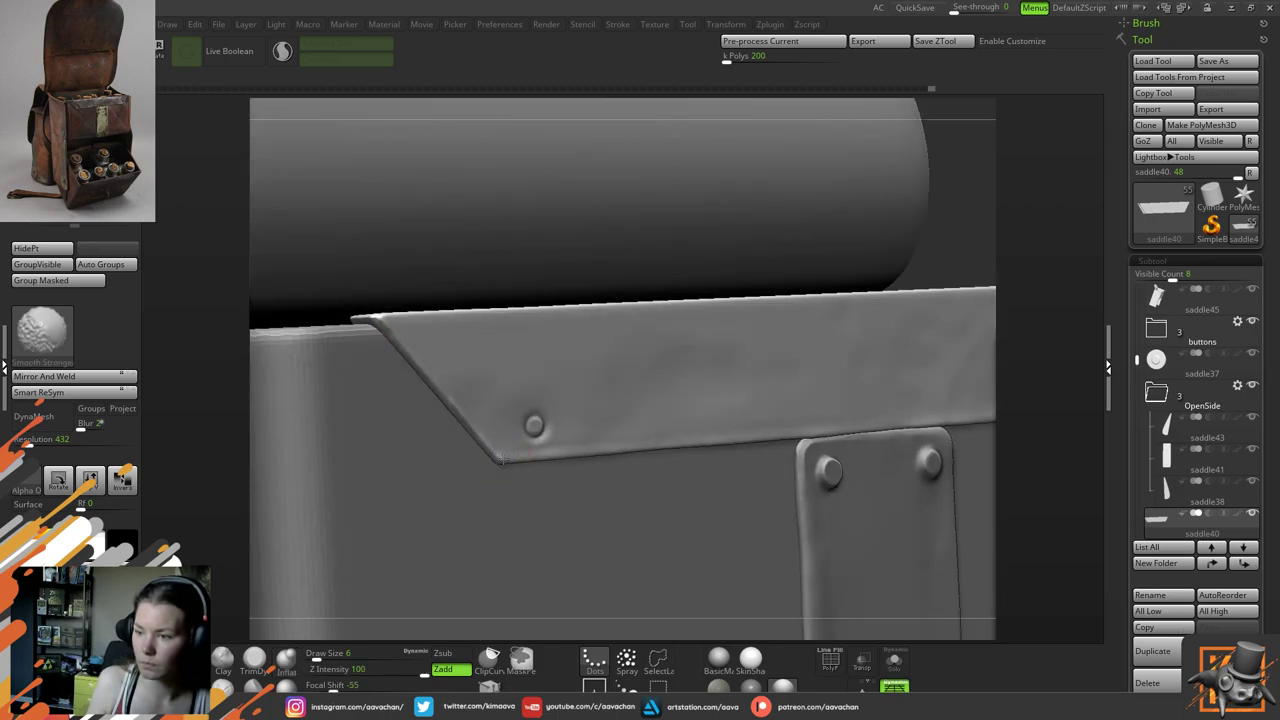
Flatten the strip's lower left corner with the TrimDynamic brush at size 6 and smooth it
key("b")
key("t")
key("d")
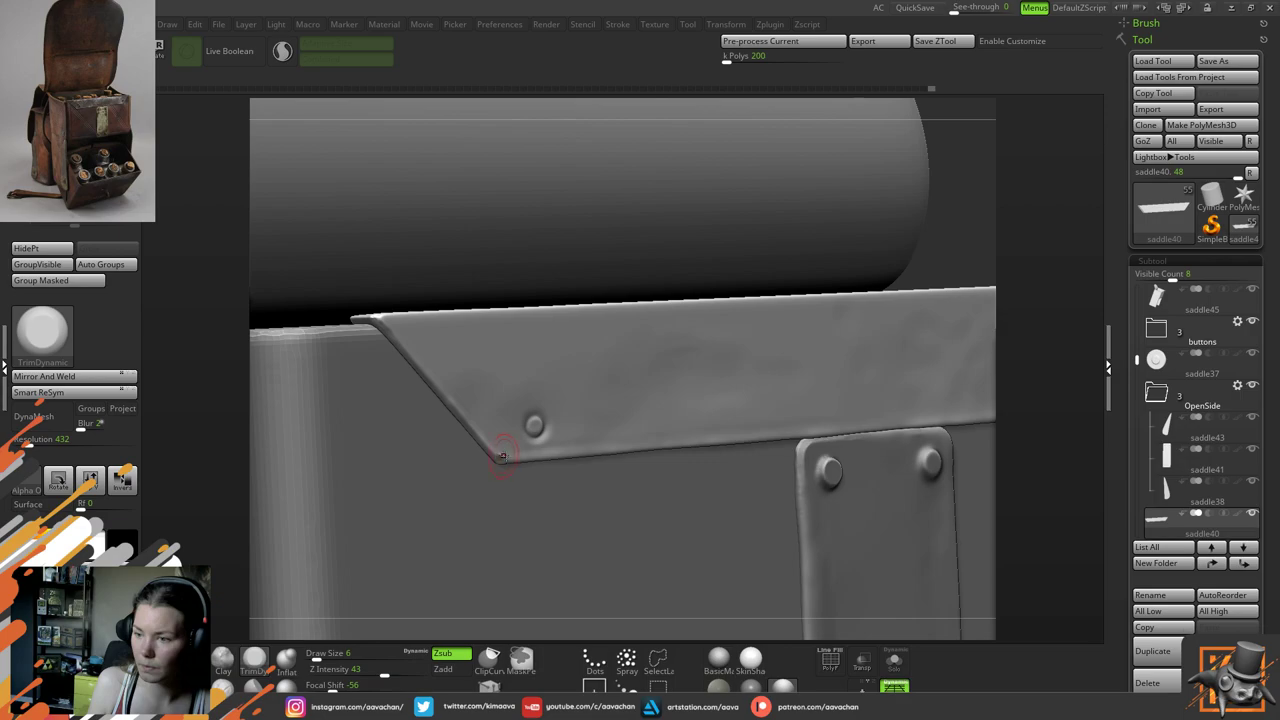
key("ctrl")
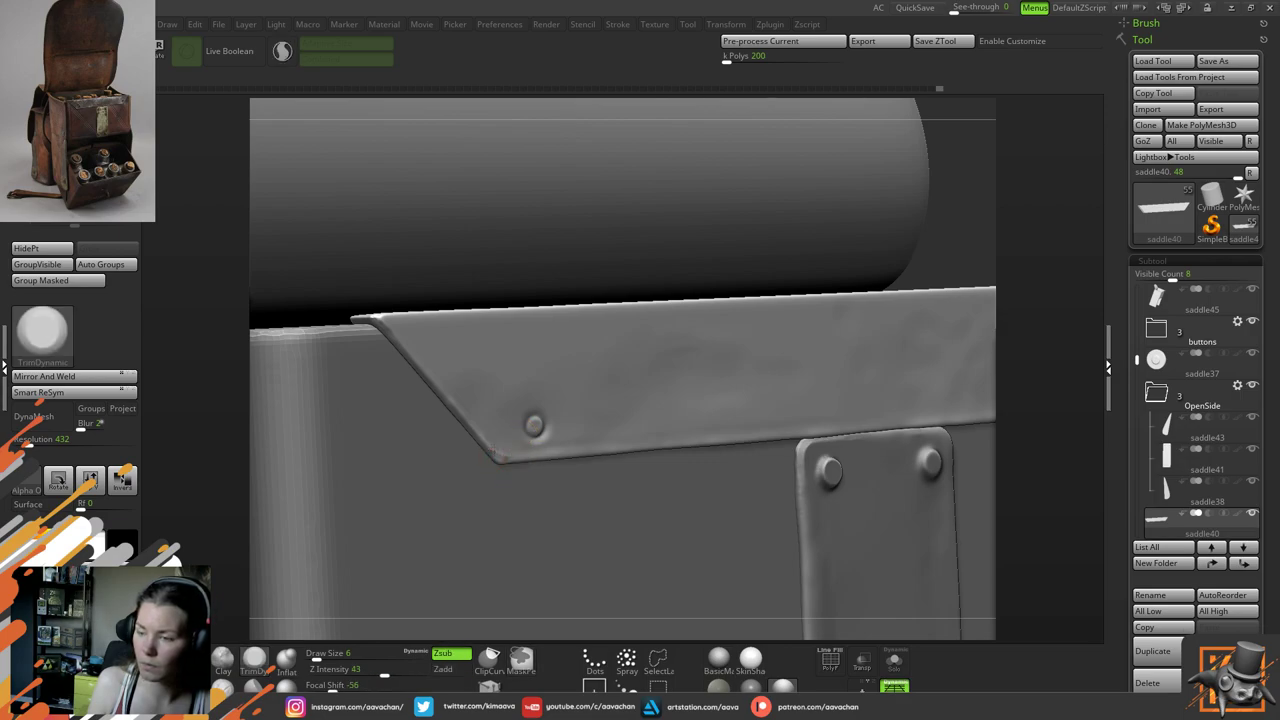
key("shift")
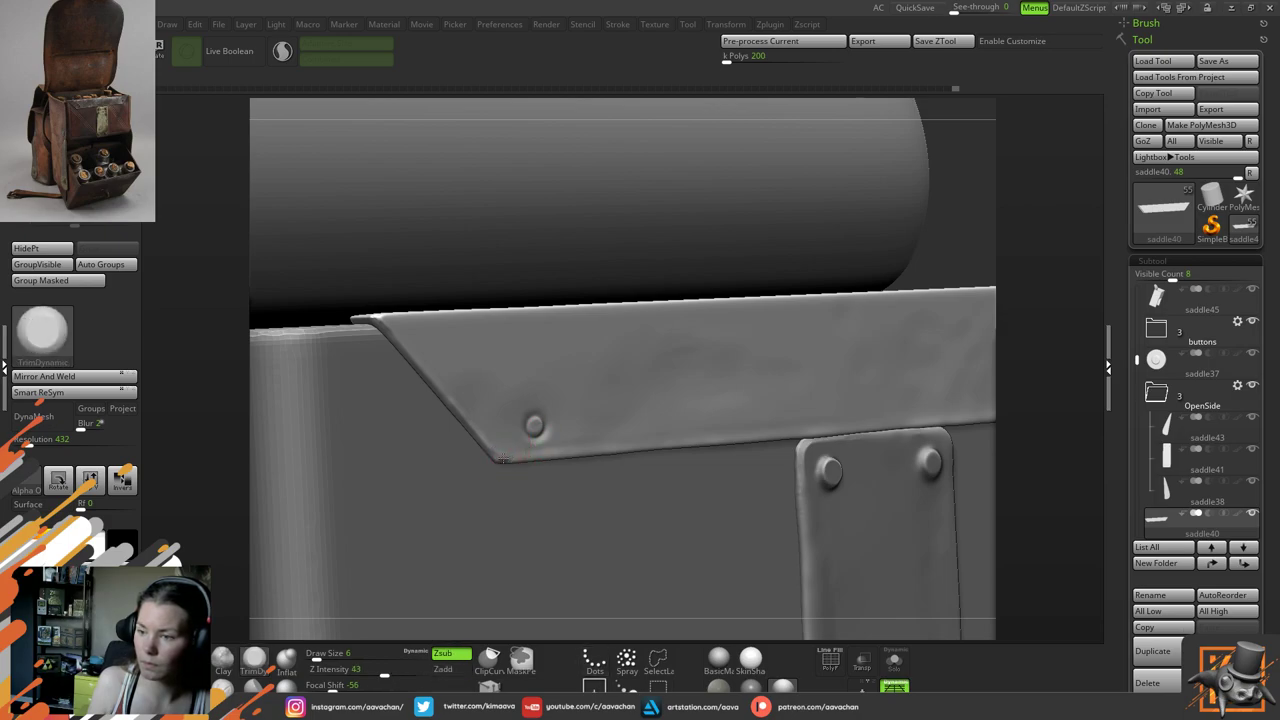
Swell the area around the strip's left rivet with the Inflat brush and flatten the rivet head with TrimDynamic, both at size 6
left_click(286, 660)
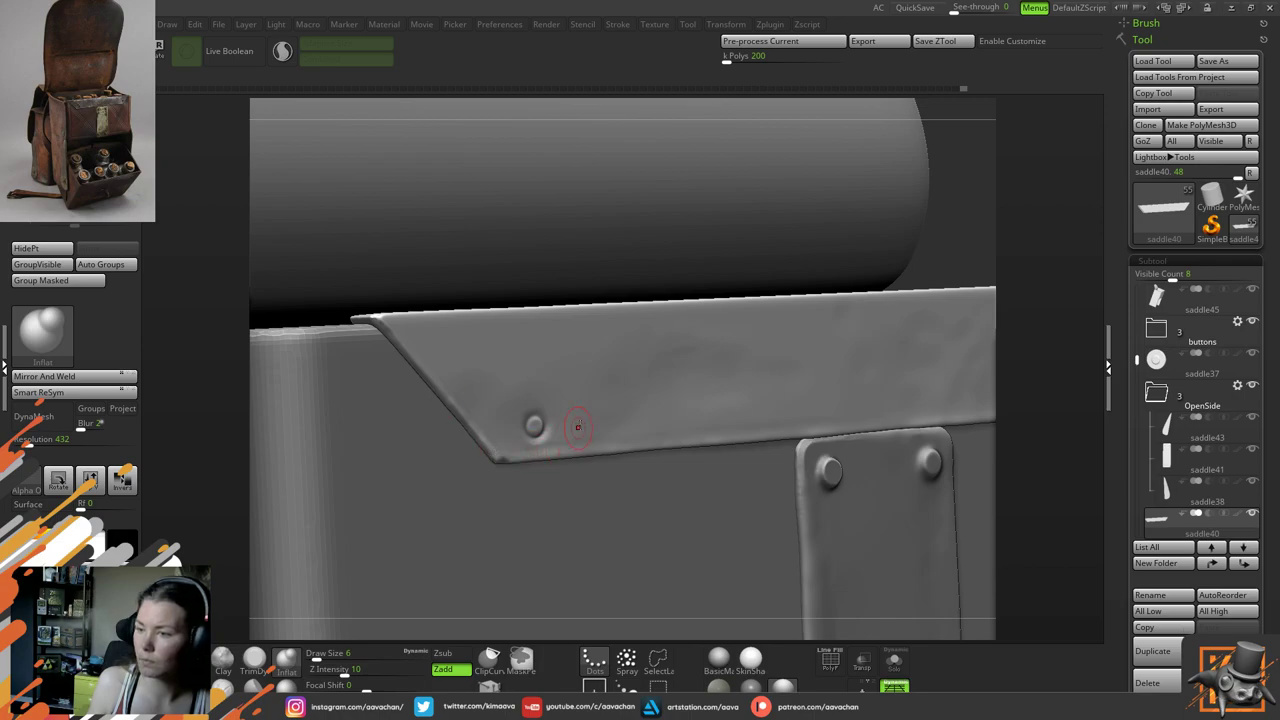
left_click_drag(535, 423, 543, 430)
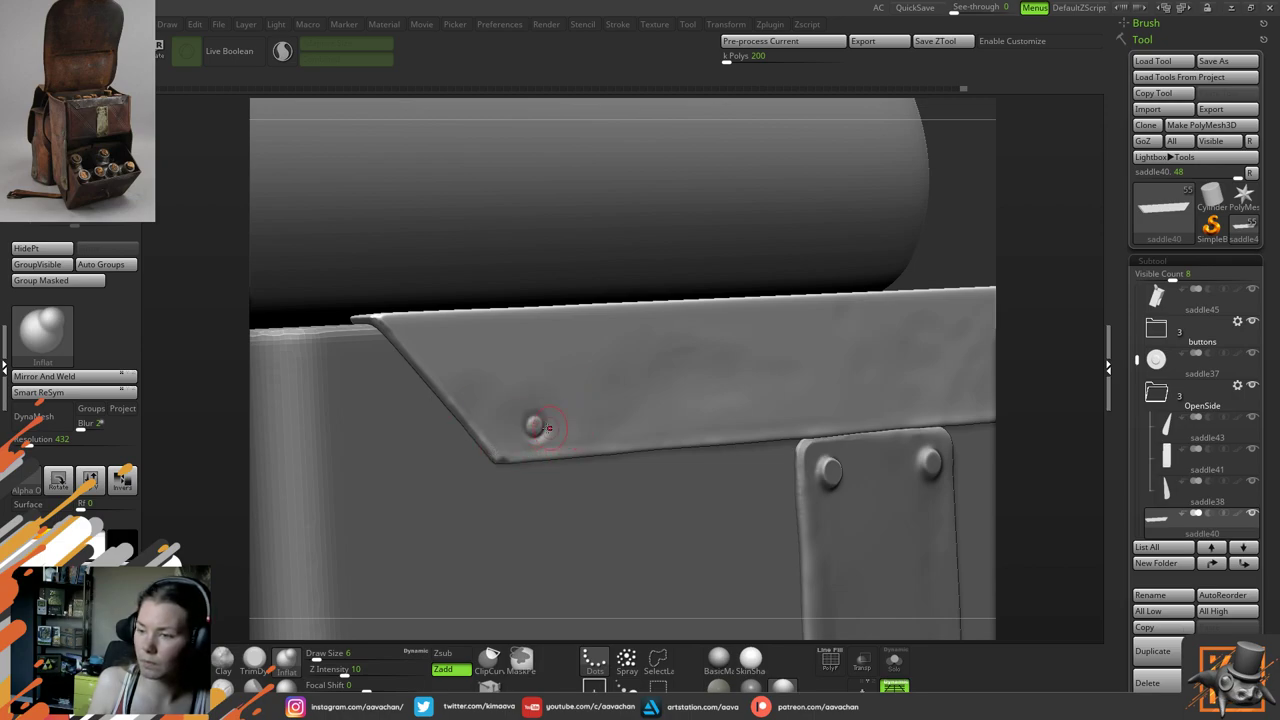
left_click(254, 660)
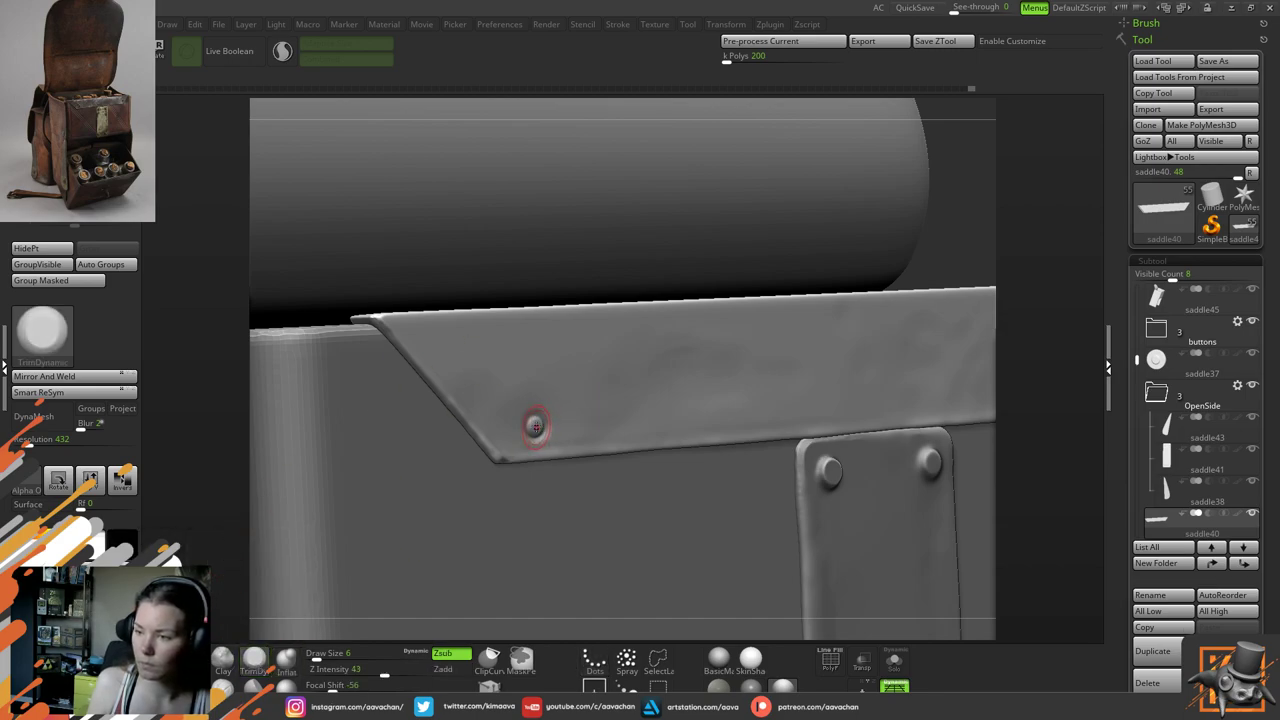
left_click_drag(535, 428, 537, 422)
right_click_drag(643, 277, 630, 270)
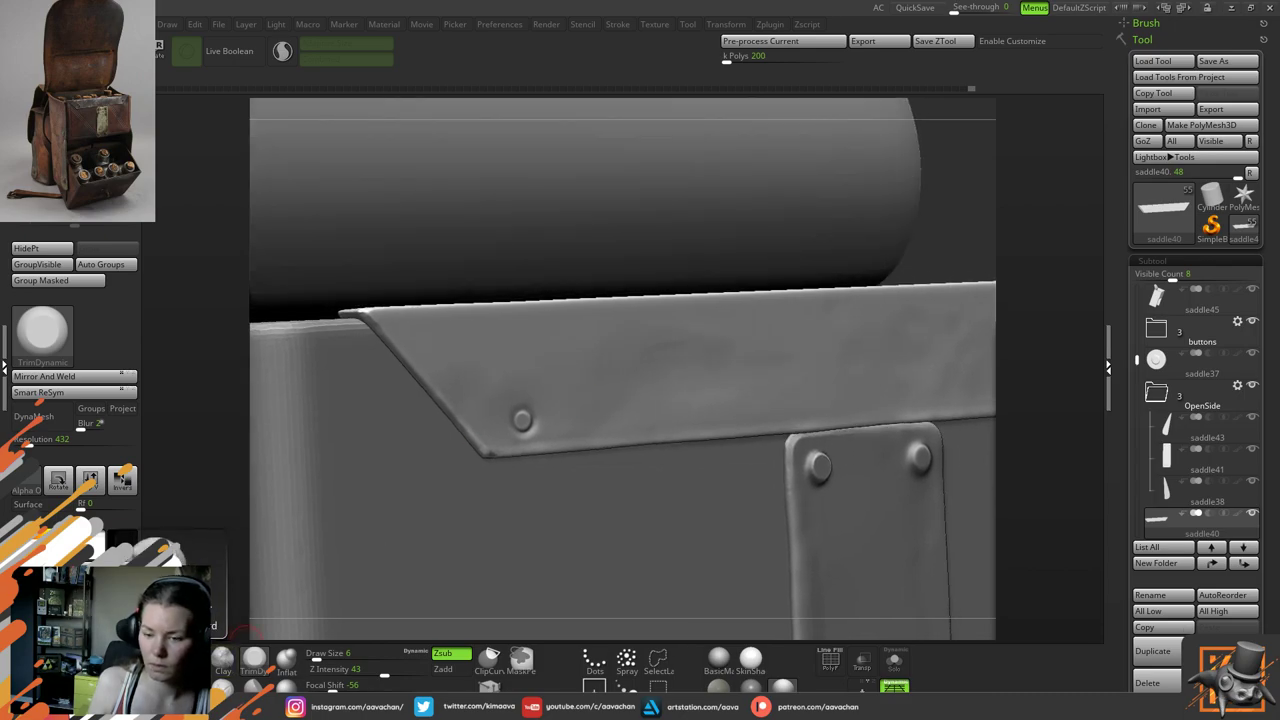
Raise the leather around the strip's left rivet with the Inflat brush at sizes 3 and 4, and smooth it
left_click(287, 657)
key("space")
left_click(555, 383)
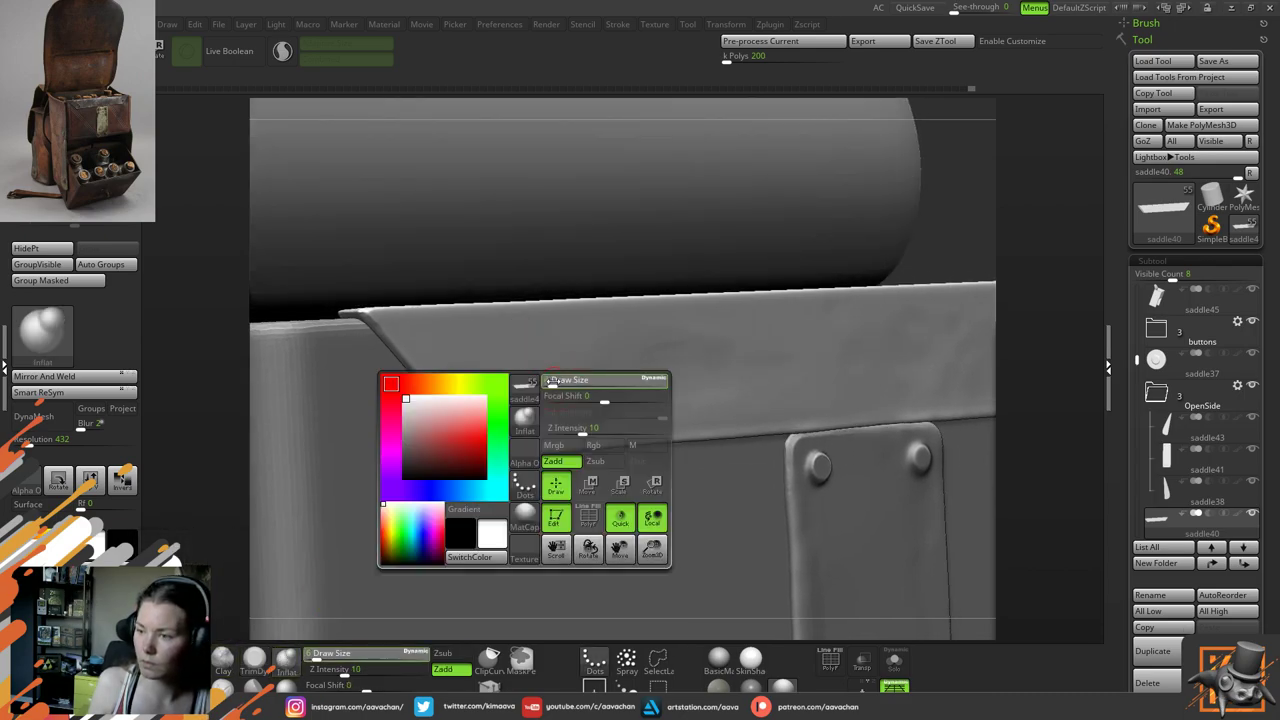
key("space")
left_click(530, 410)
left_click_drag(530, 410, 515, 411)
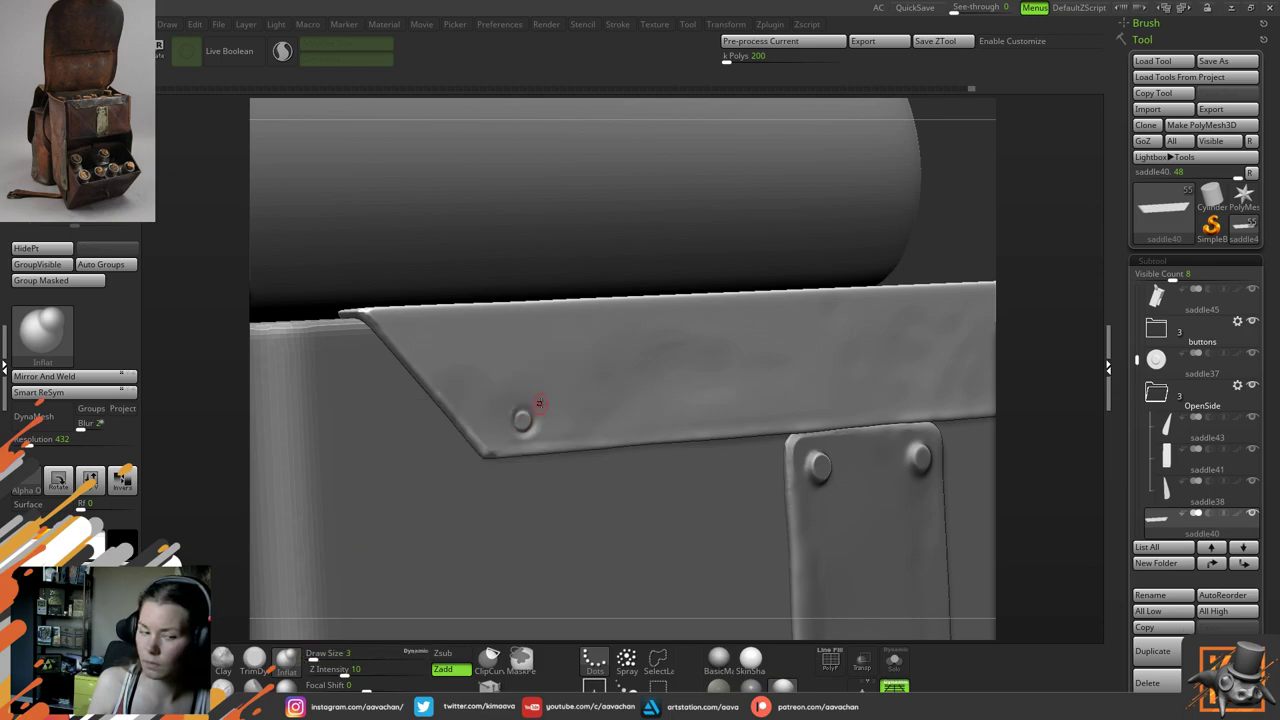
key("space")
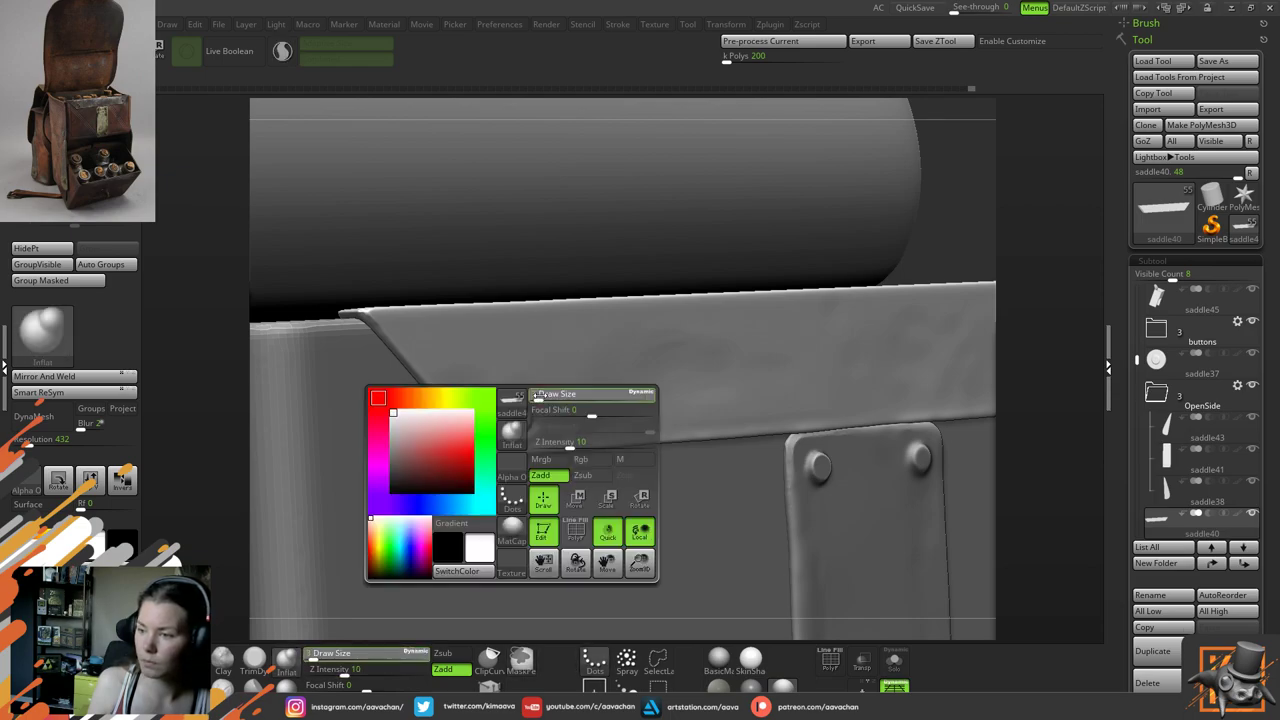
left_click_drag(537, 394, 531, 396)
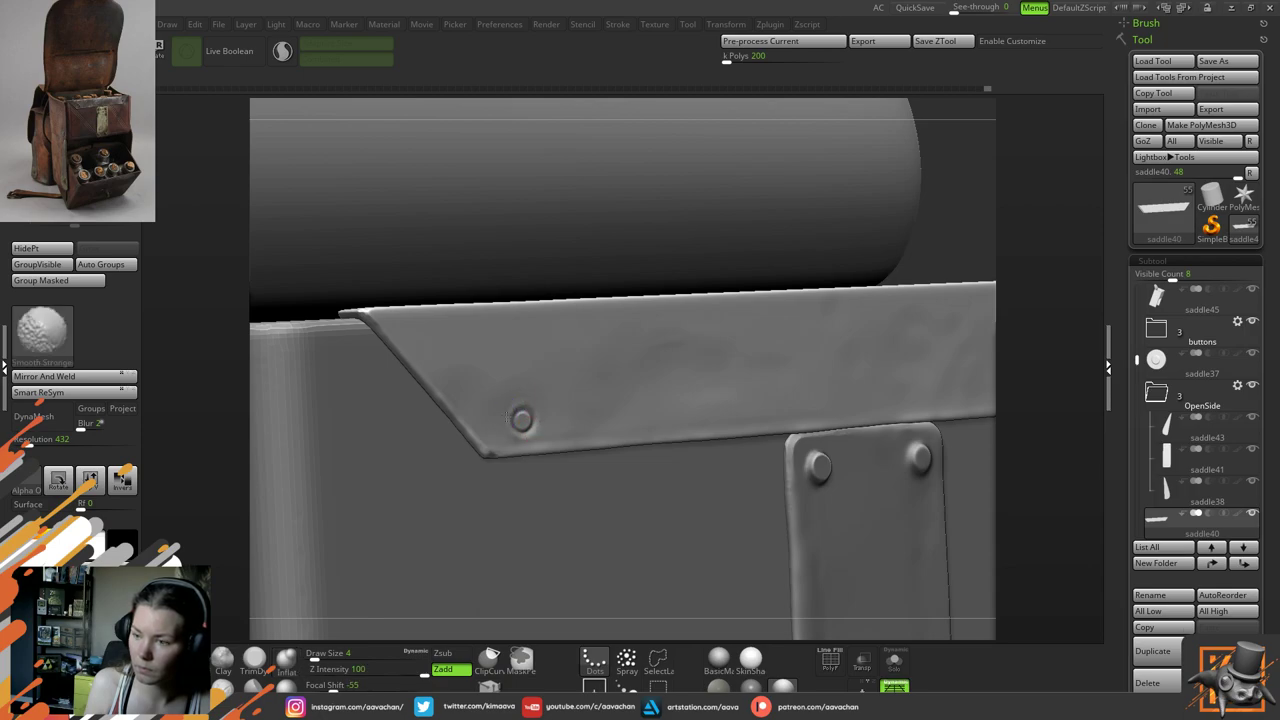
left_click_drag(509, 402, 506, 411, "shift")
key("ctrl+z")
key("shift")
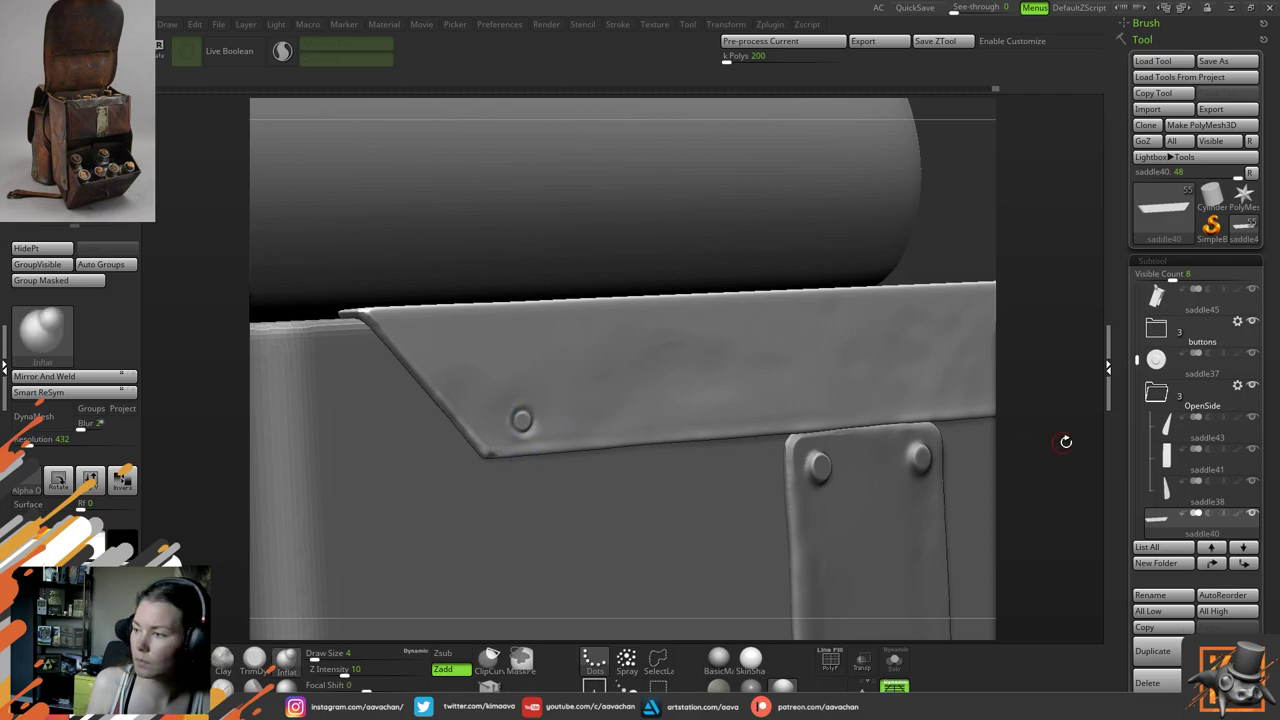
Swell the leather around the strip's right rivet with the Inflat brush at size 4 and smooth the transition
mouse_move(1063, 443)
left_mouse_down()
mouse_move(814, 348)
mouse_move(661, 266)
left_mouse_up()
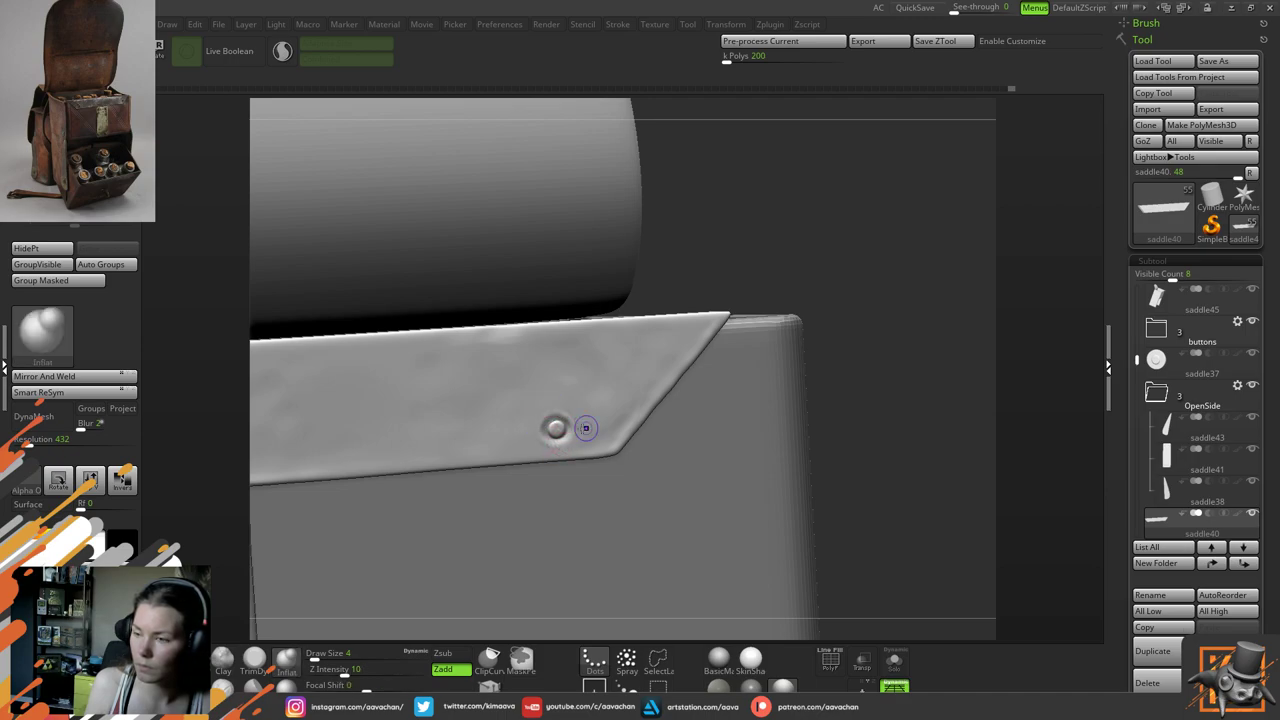
left_click_drag(566, 424, 556, 429, "shift")
left_click_drag(722, 230, 743, 244)
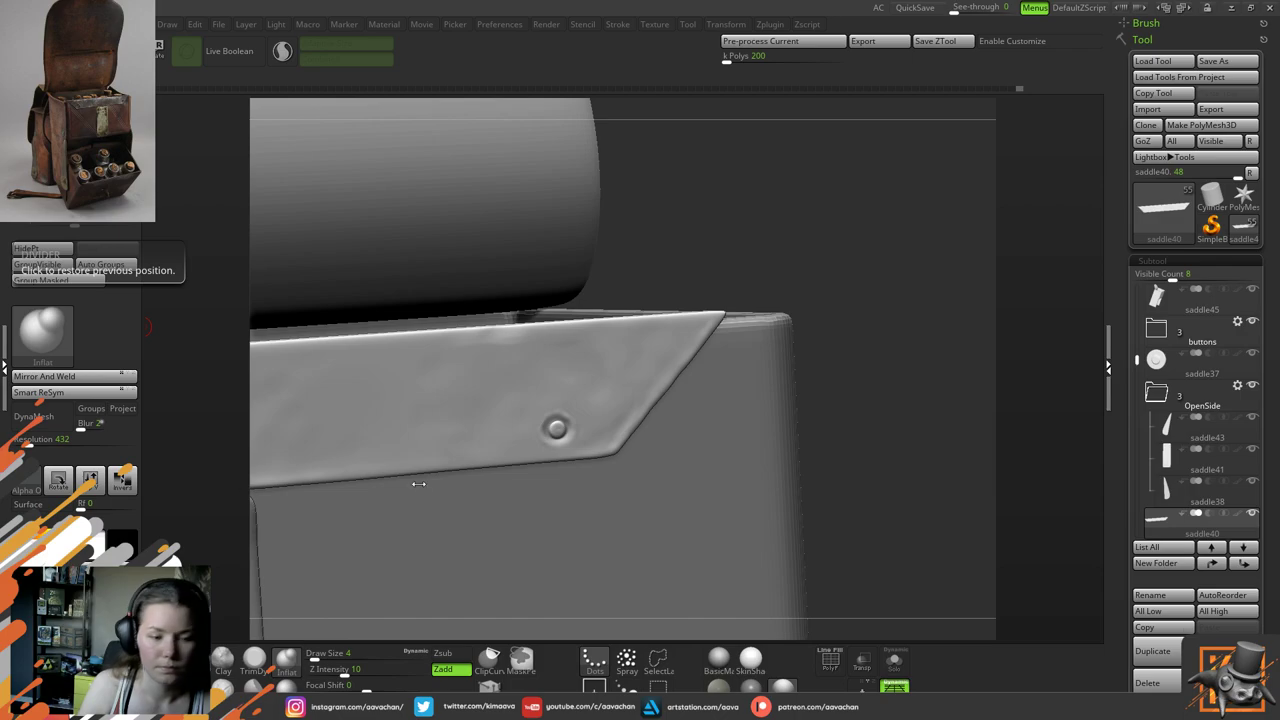
left_click_drag(834, 266, 822, 263)
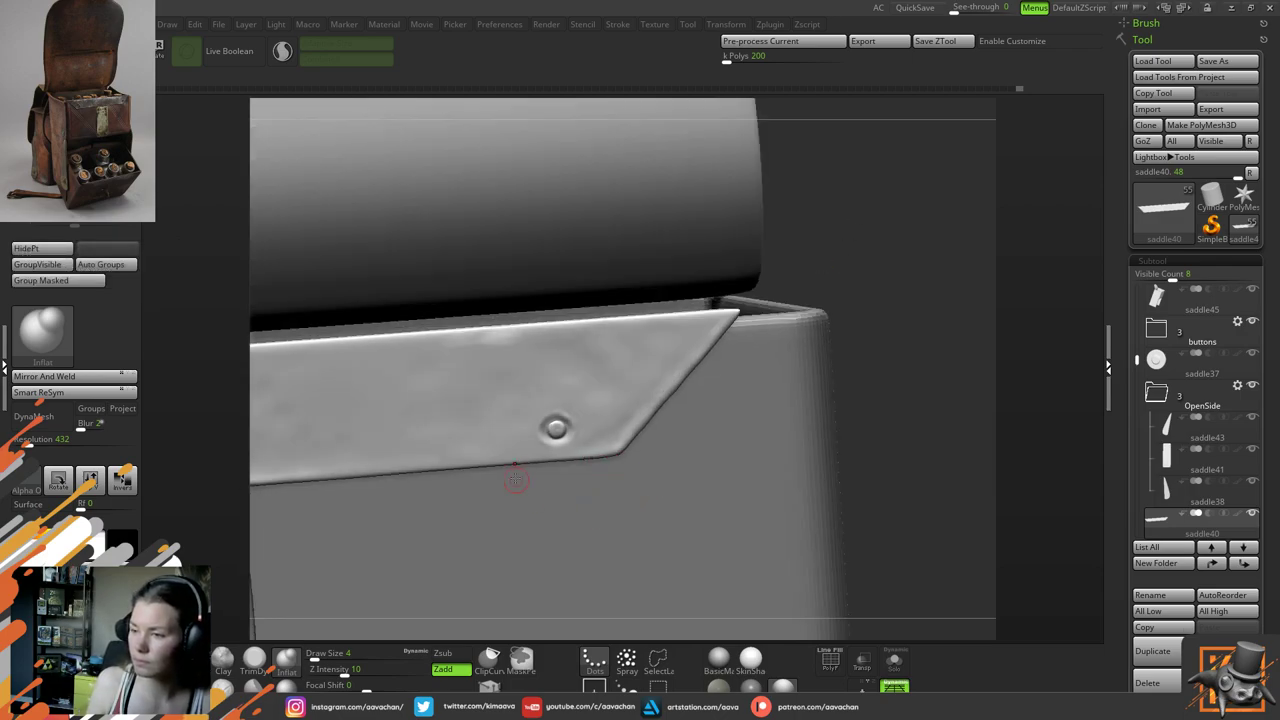
key("shift")
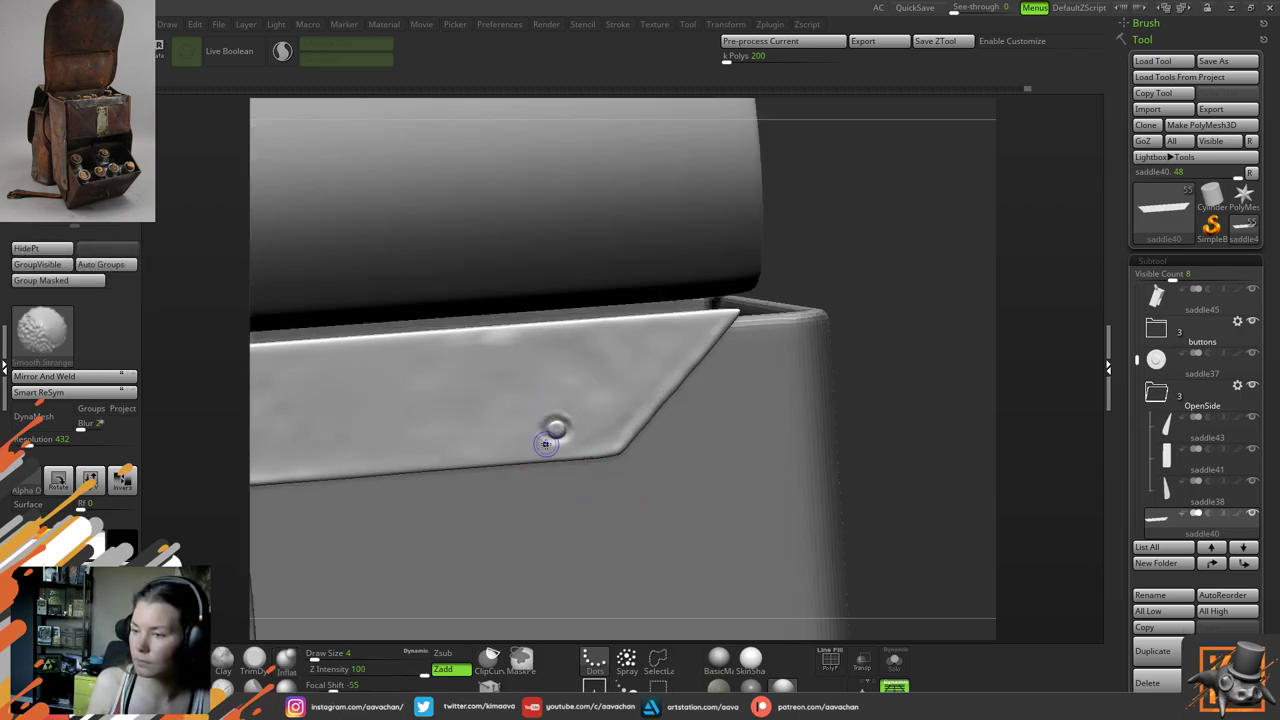
left_click(537, 373)
key("ctrl+z")
key("shift")
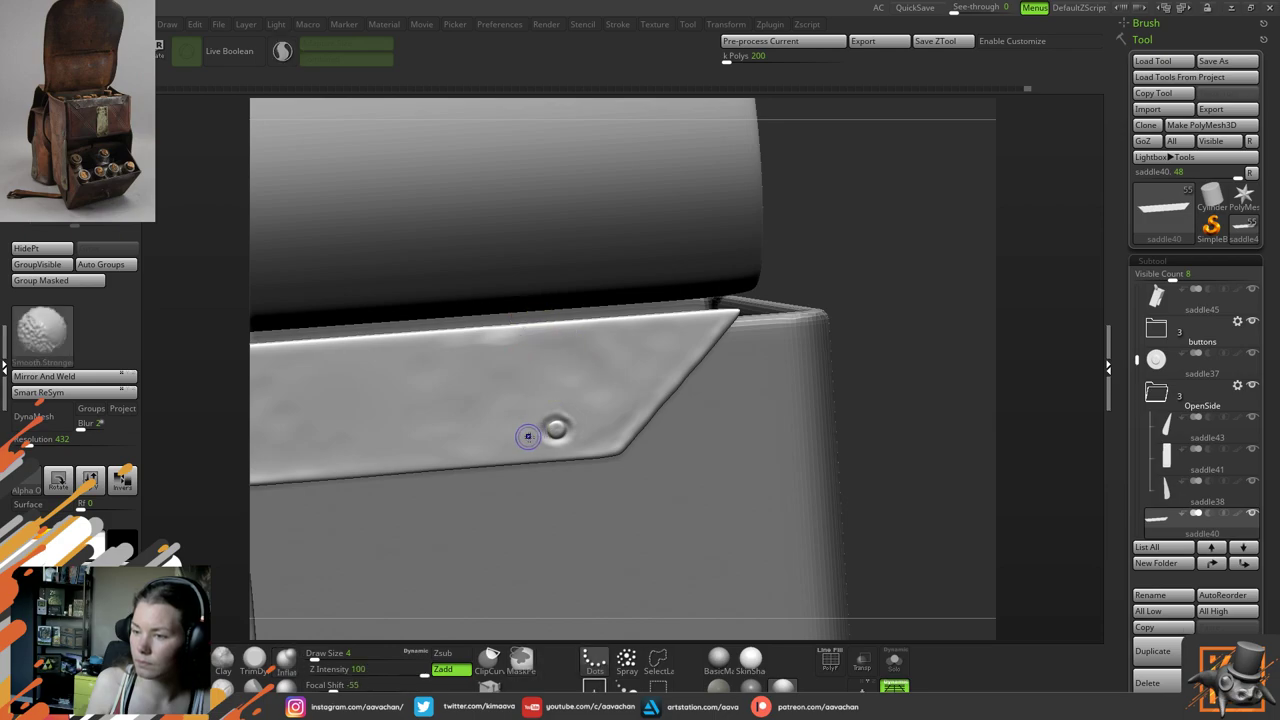
key("shift")
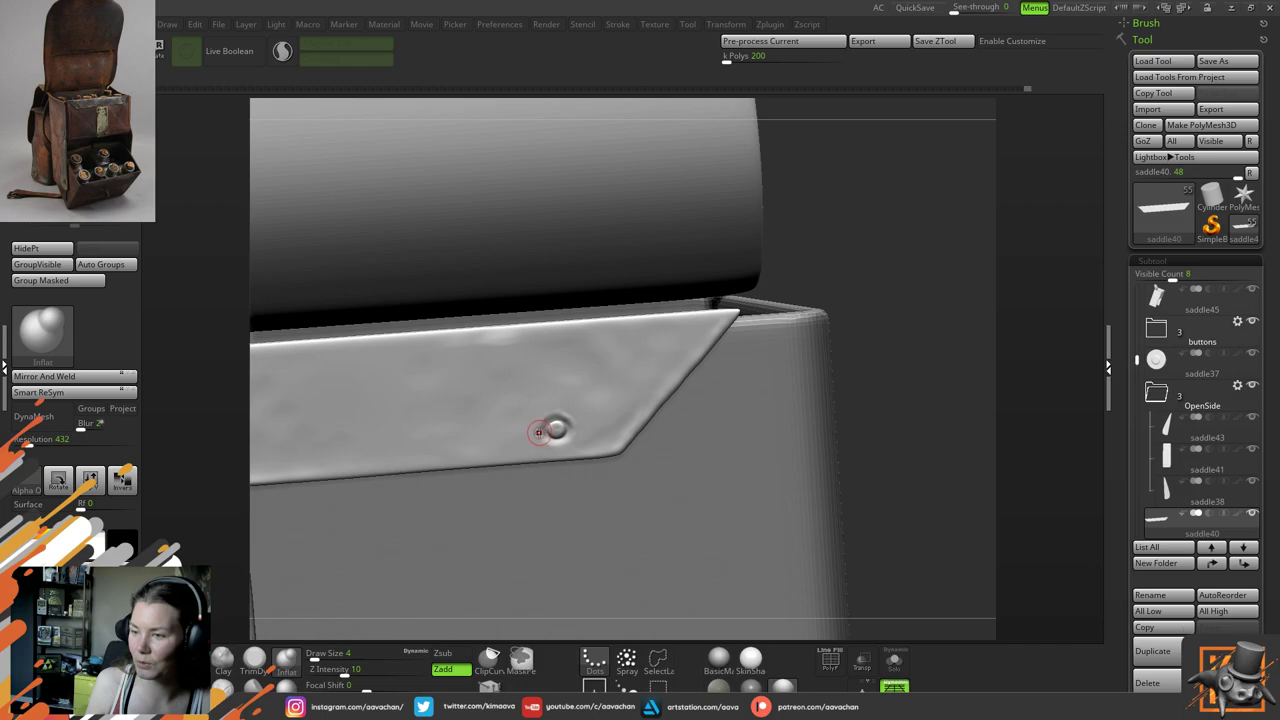
left_click_drag(539, 425, 574, 443)
Examine the whole bag, the riveted strip and the vertical strap under different display materials
right_click_drag(667, 335, 626, 261, "alt")
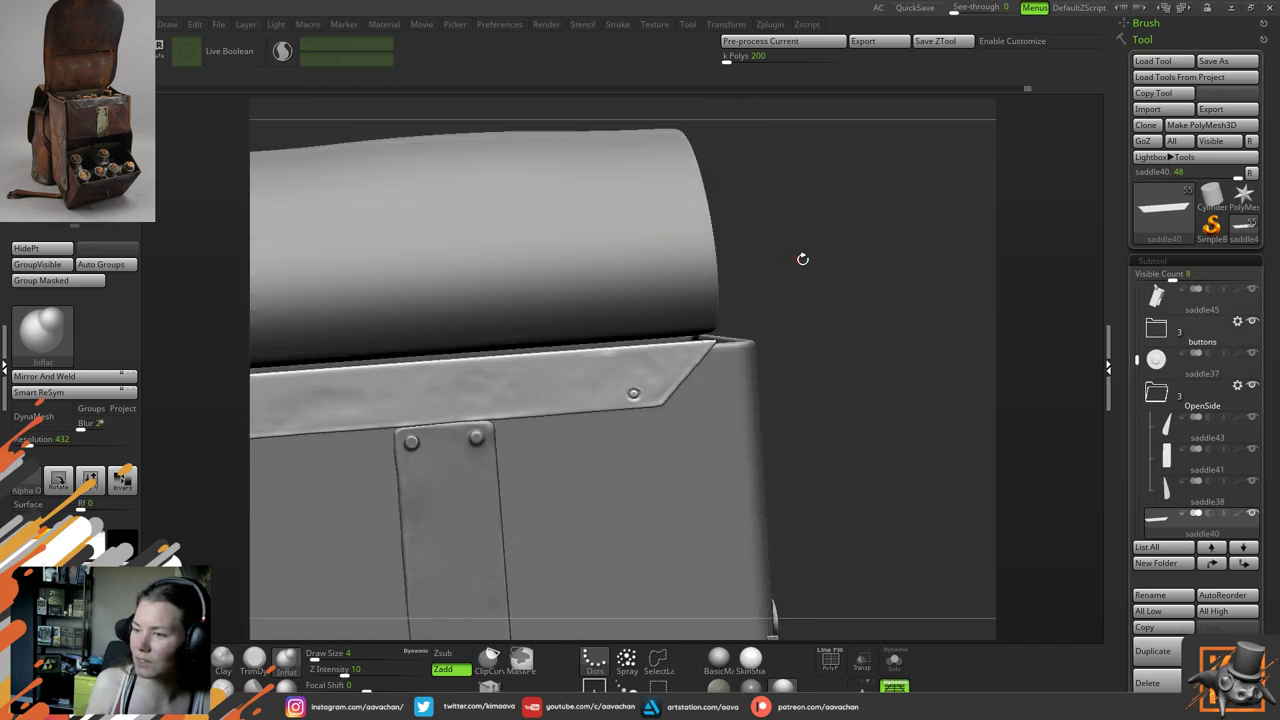
mouse_move(803, 260)
right_mouse_down("alt")
mouse_move(895, 249)
mouse_move(903, 267)
mouse_move(901, 252)
right_mouse_up("alt")
left_click(719, 686)
right_click_drag(735, 560, 660, 300, "ctrl")
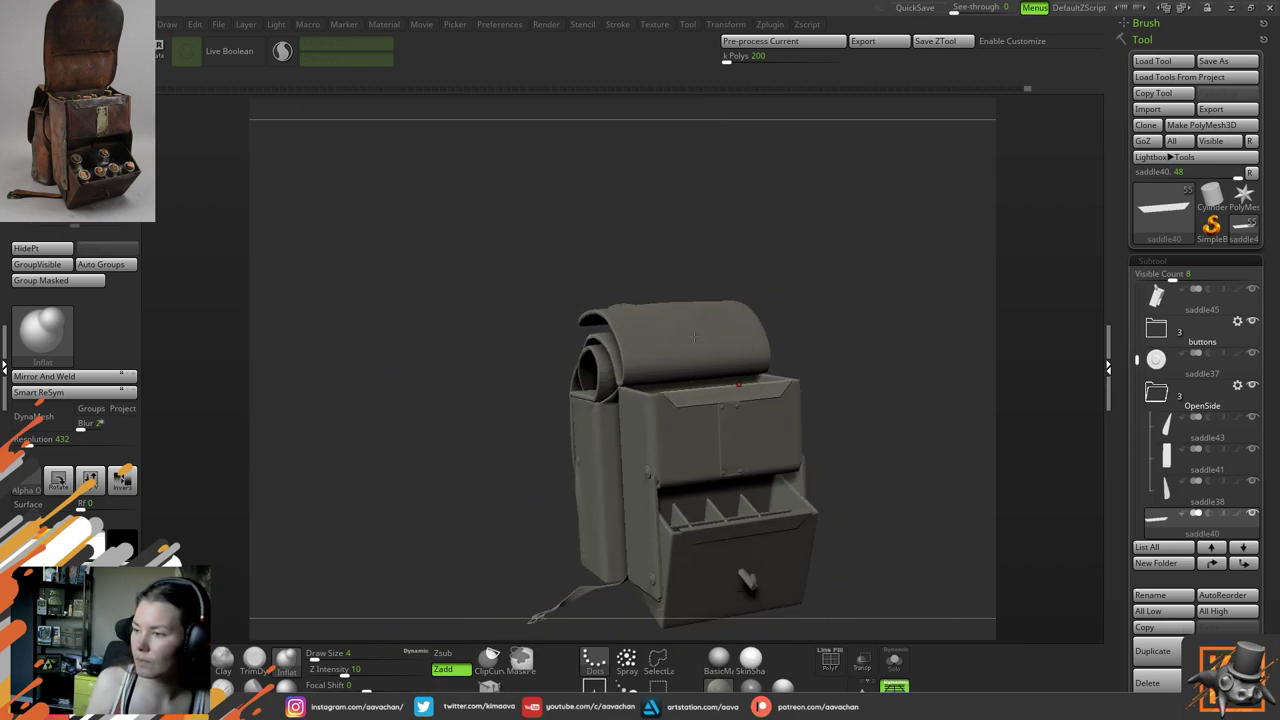
right_click_drag(660, 352, 670, 361)
left_click_drag(669, 360, 729, 511)
left_click_drag(949, 263, 846, 268)
left_click_drag(791, 363, 934, 471)
left_click_drag(1060, 537, 948, 307)
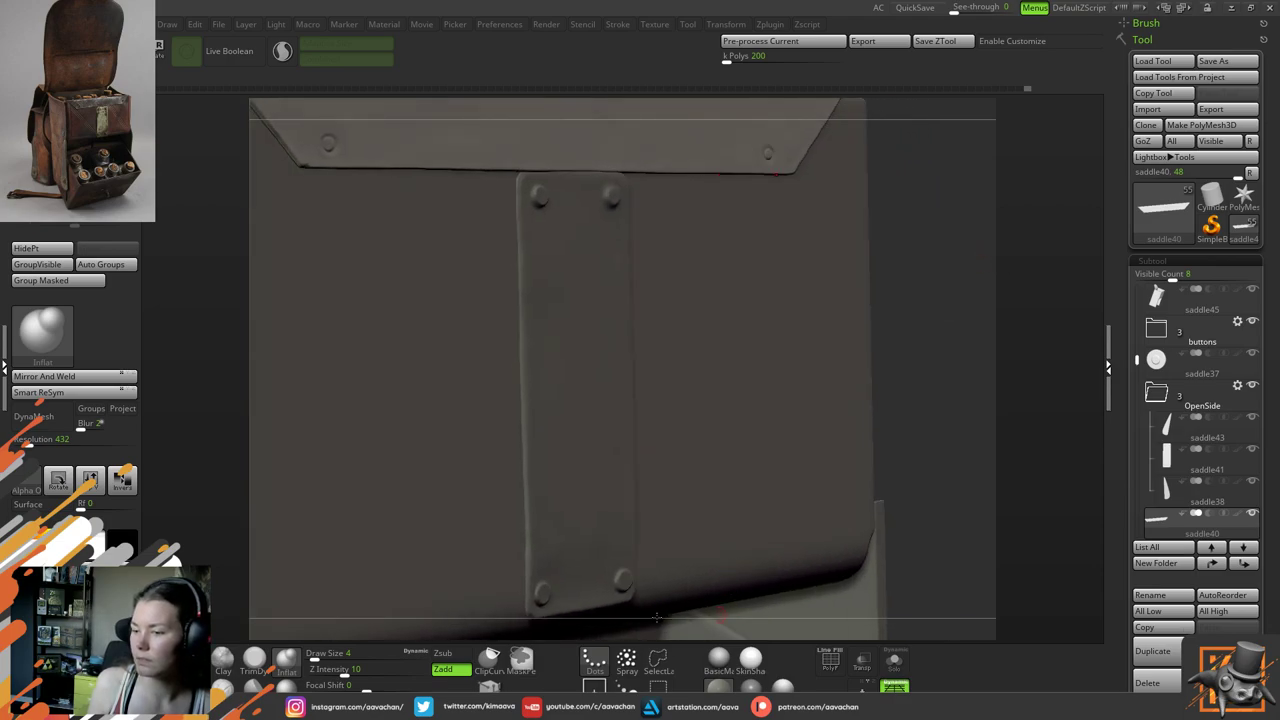
left_click(750, 657)
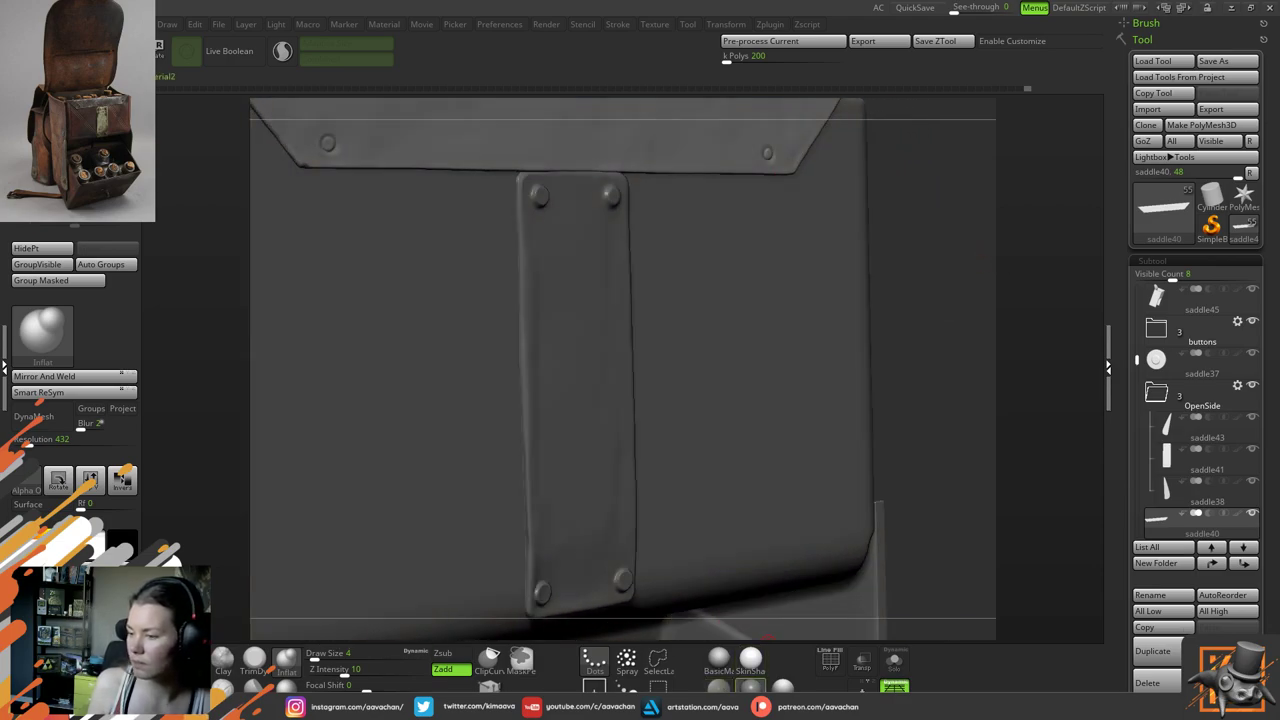
left_click_drag(968, 305, 942, 351)
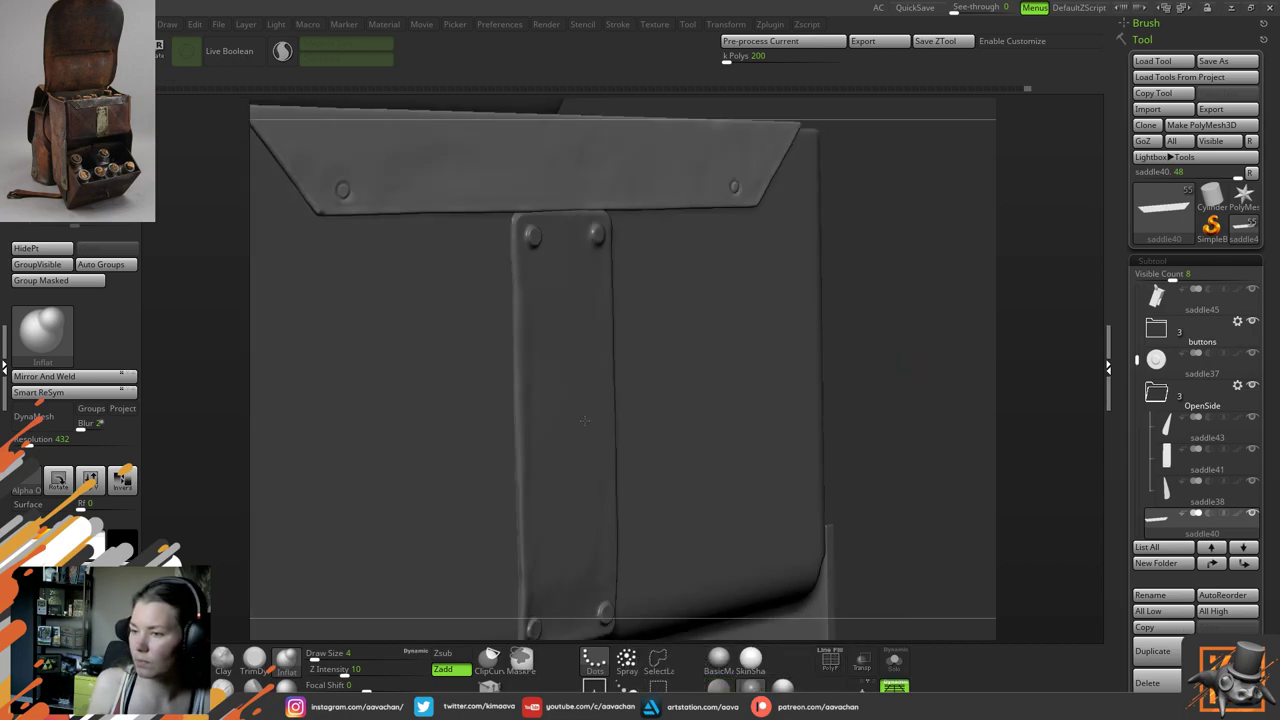
Select the vertical strap, isolate it and warp its left long edge with the Move brush at size 23
key("space")
left_click_drag(547, 405, 556, 405)
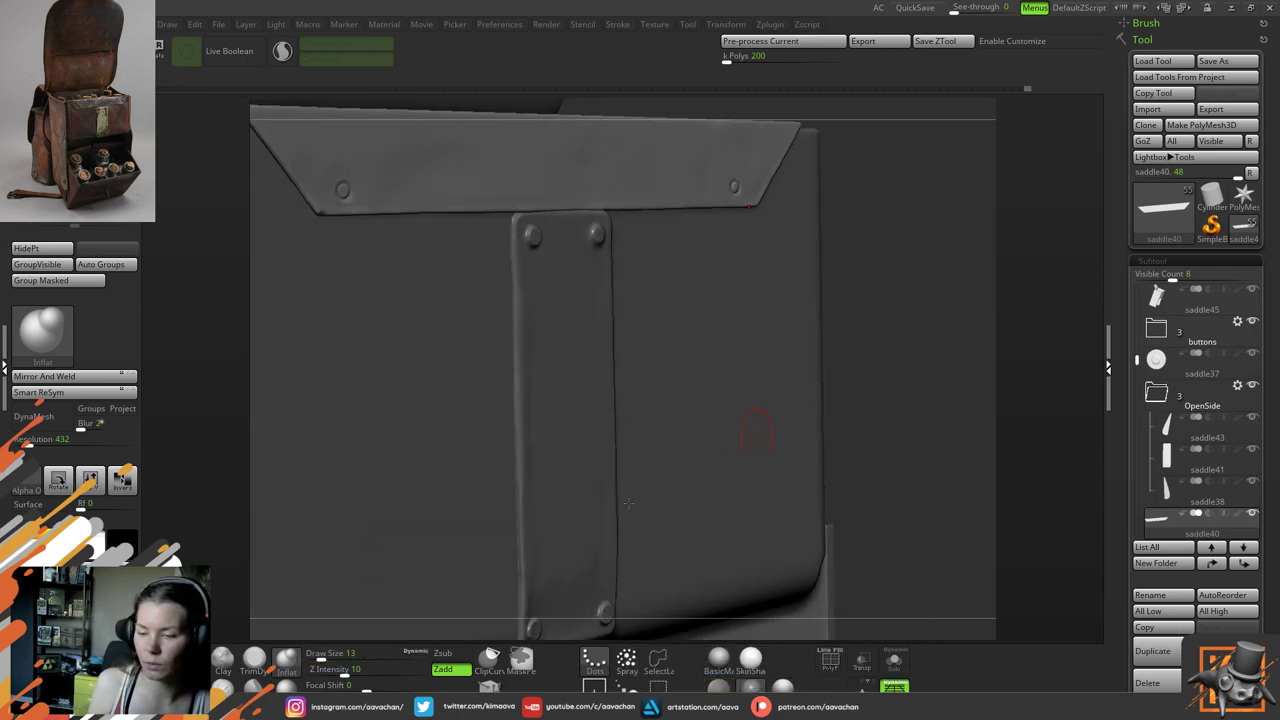
key("b")
key("m")
key("v")
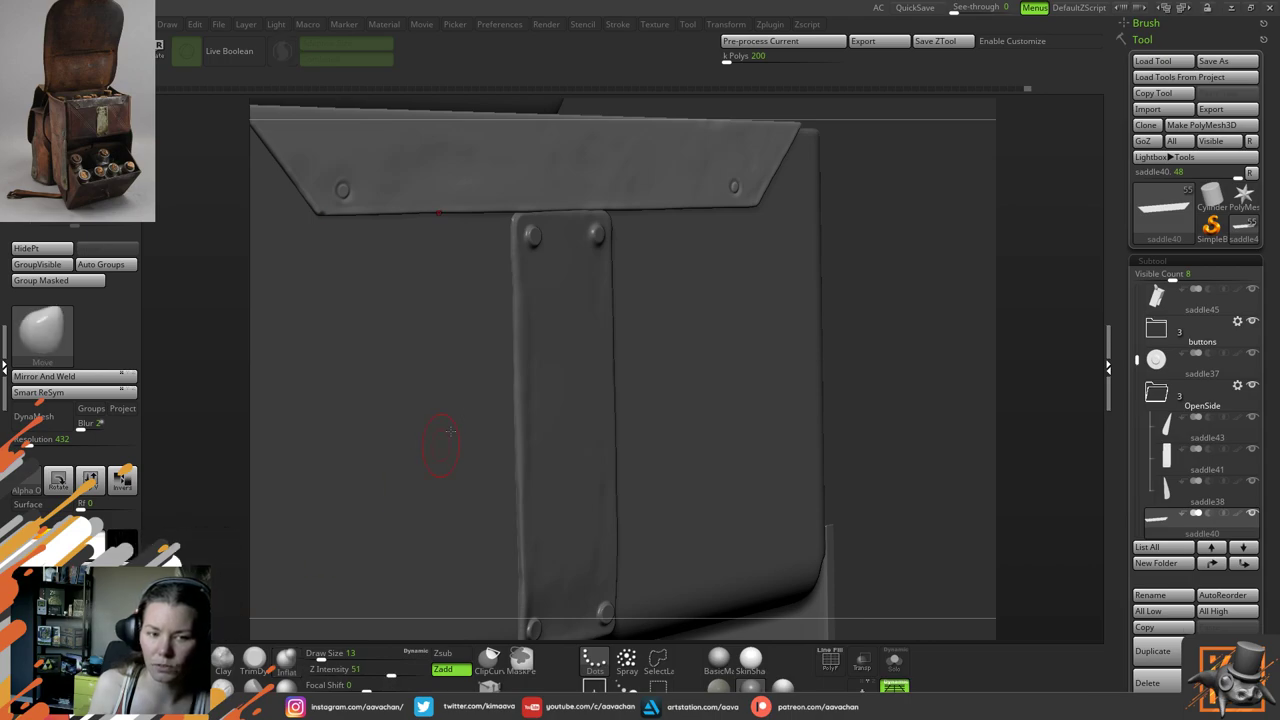
left_click_drag(925, 271, 602, 465)
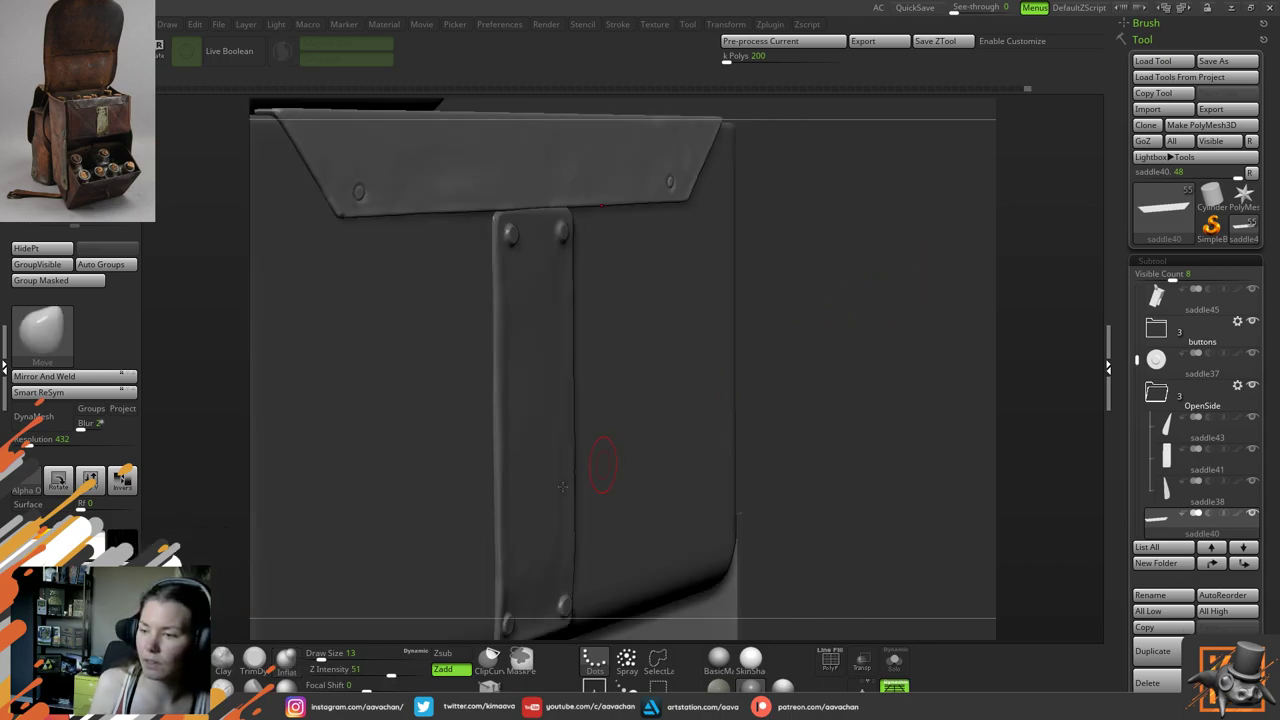
left_click(518, 442, "alt")
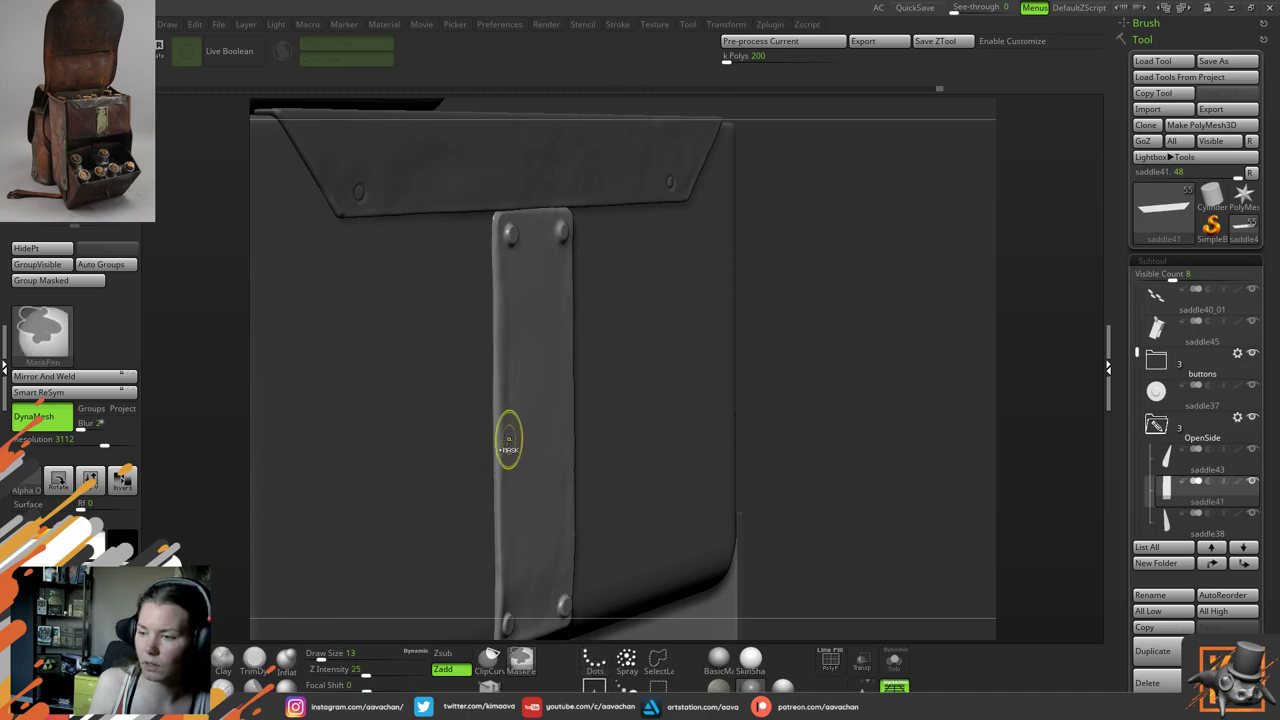
key("space")
left_click_drag(500, 448, 503, 446)
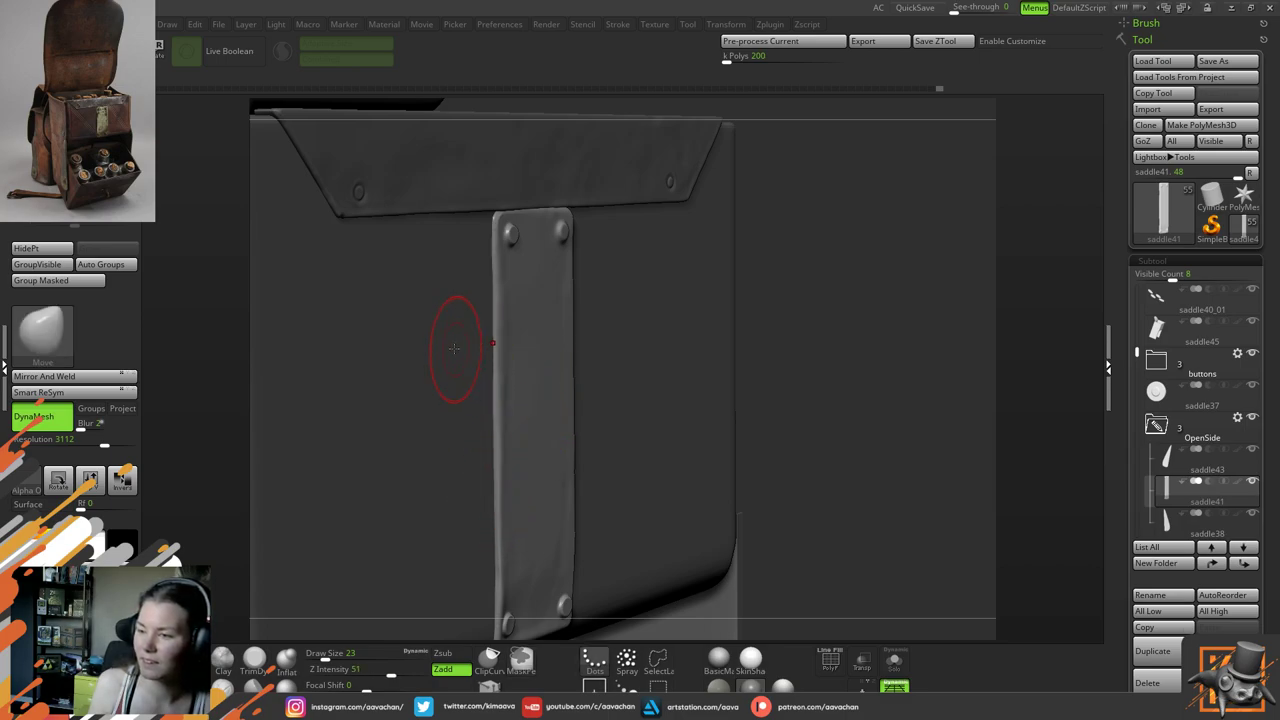
left_click_drag(811, 386, 646, 401)
left_click(894, 660)
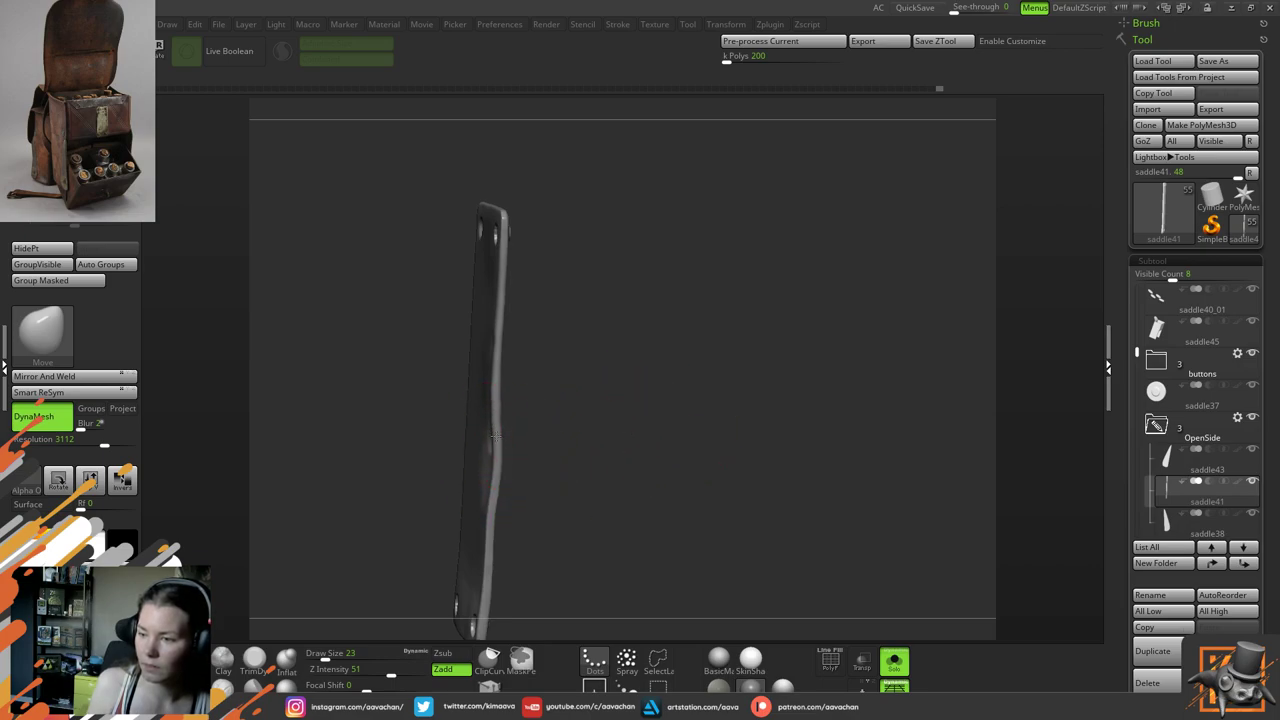
left_click_drag(775, 511, 852, 589)
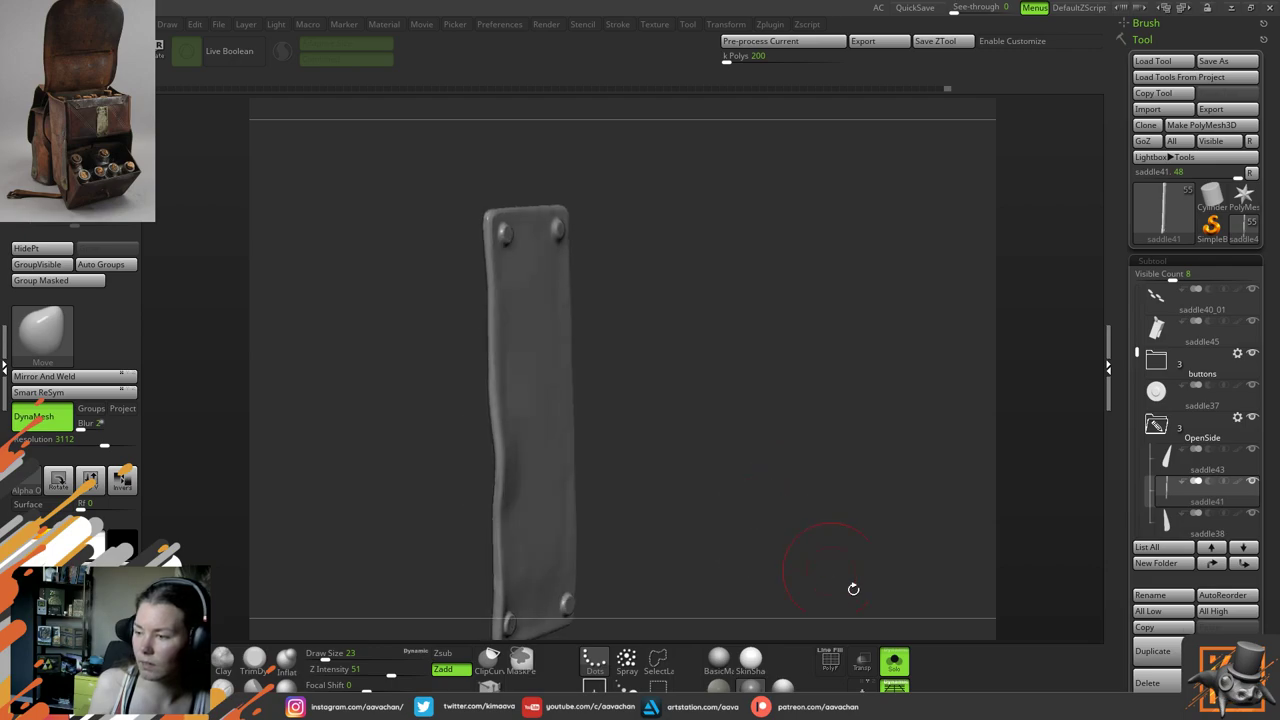
Compare the strap with the bag, isolate it again and reshape its wavy edge from behind, reducing the Move brush to size 5
left_click(894, 660)
mouse_move(857, 459)
left_mouse_down()
mouse_move(835, 462)
mouse_move(874, 466)
left_mouse_up()
left_click(894, 660)
left_click_drag(830, 523, 549, 401)
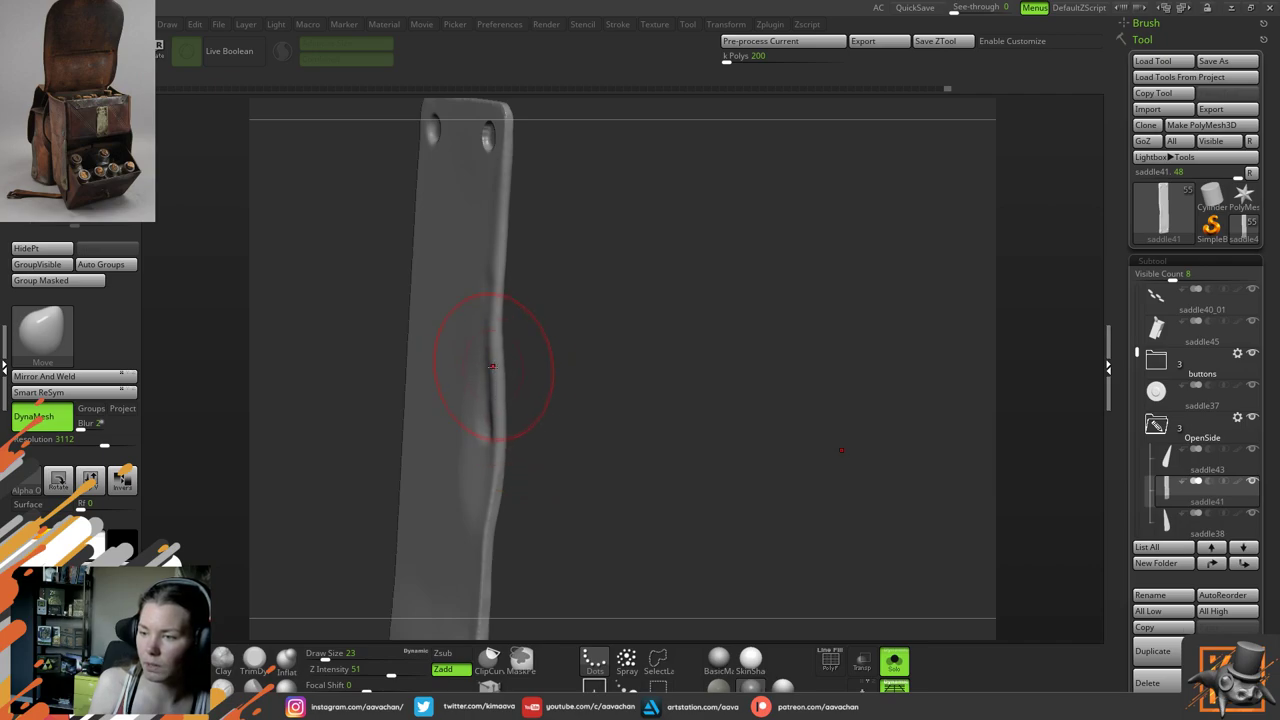
key("space")
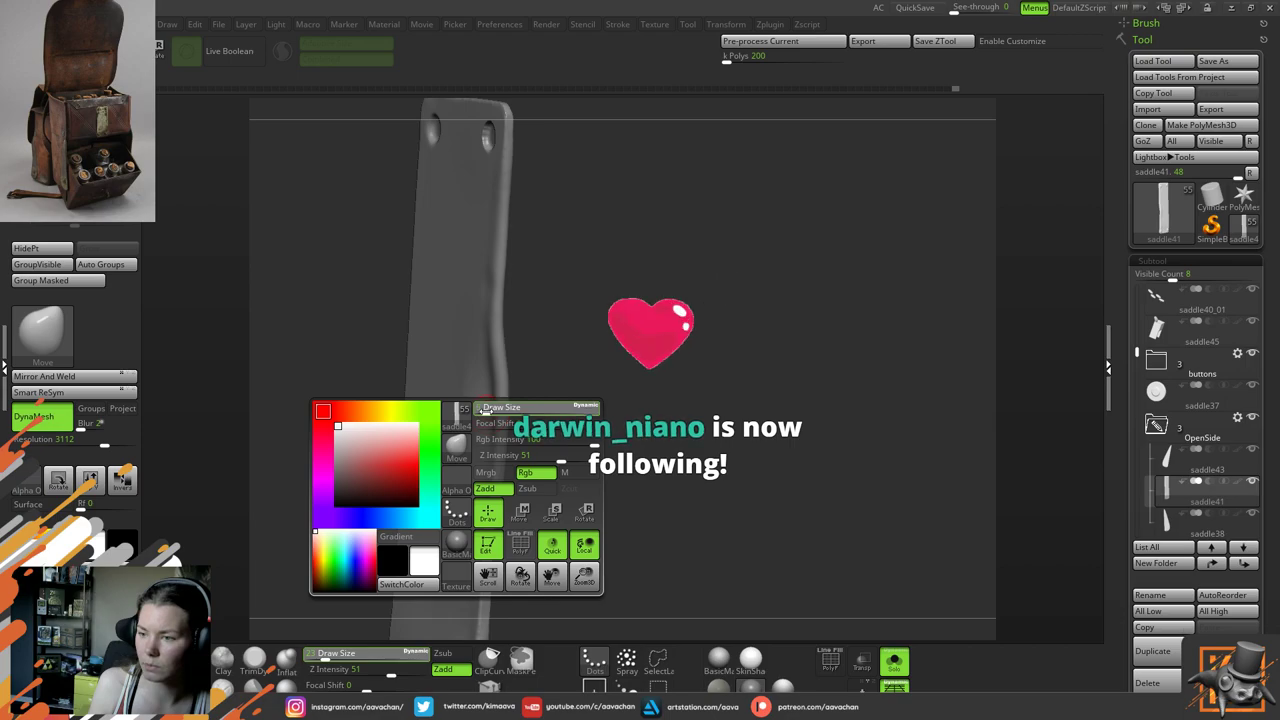
type("5")
key("Return")
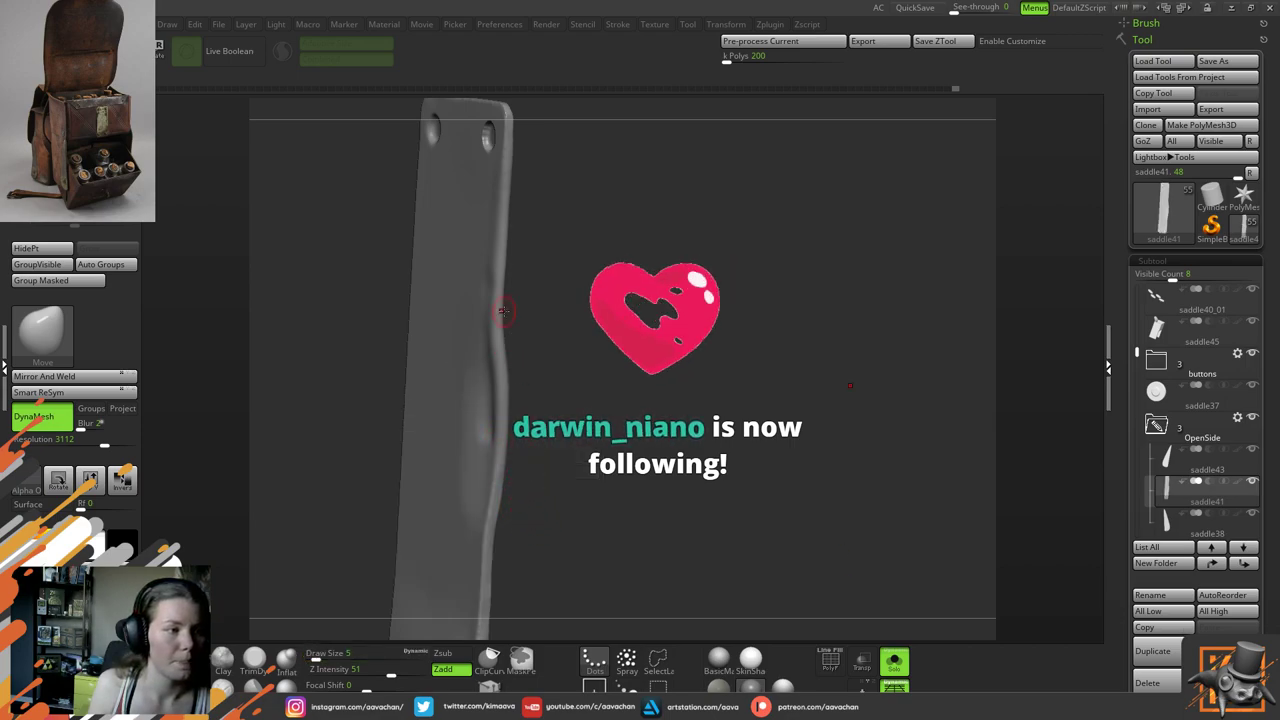
left_click_drag(645, 388, 581, 369)
Flatten the strap's back along the wavy edge with the TrimDynamic brush at size 5 and show the other parts again
left_click(254, 661)
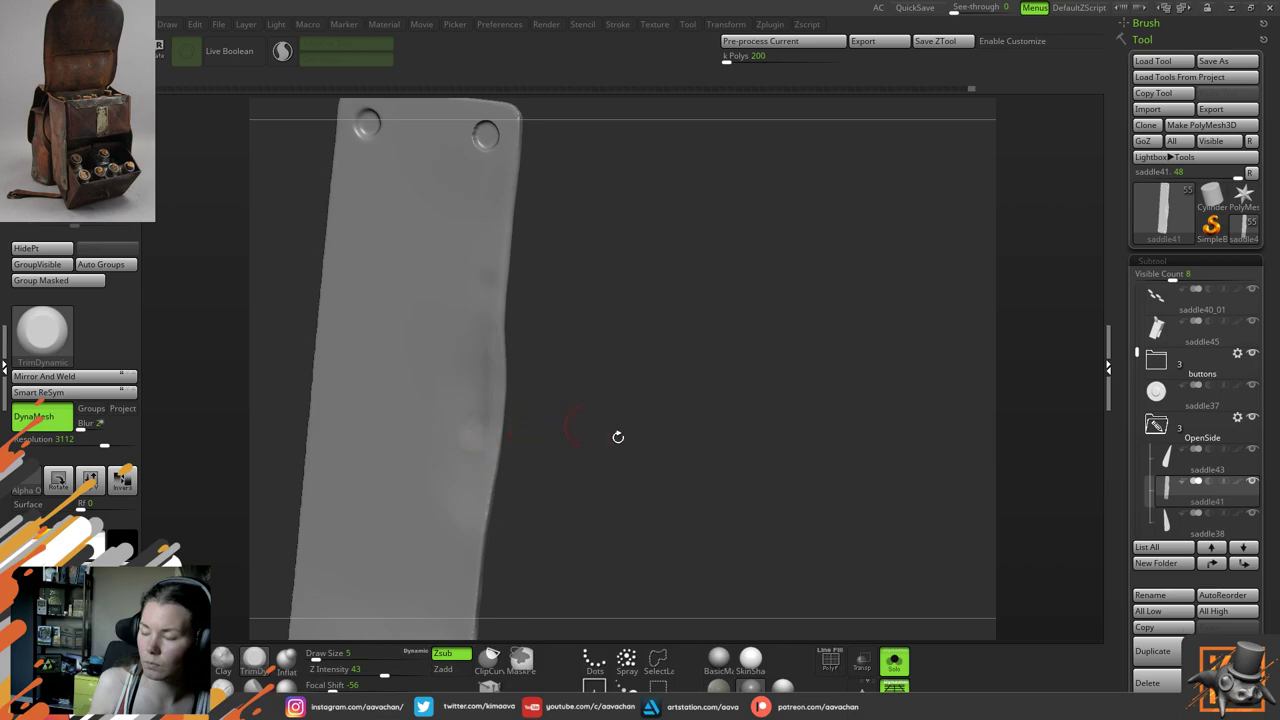
left_click(894, 660)
left_click_drag(903, 443, 826, 382)
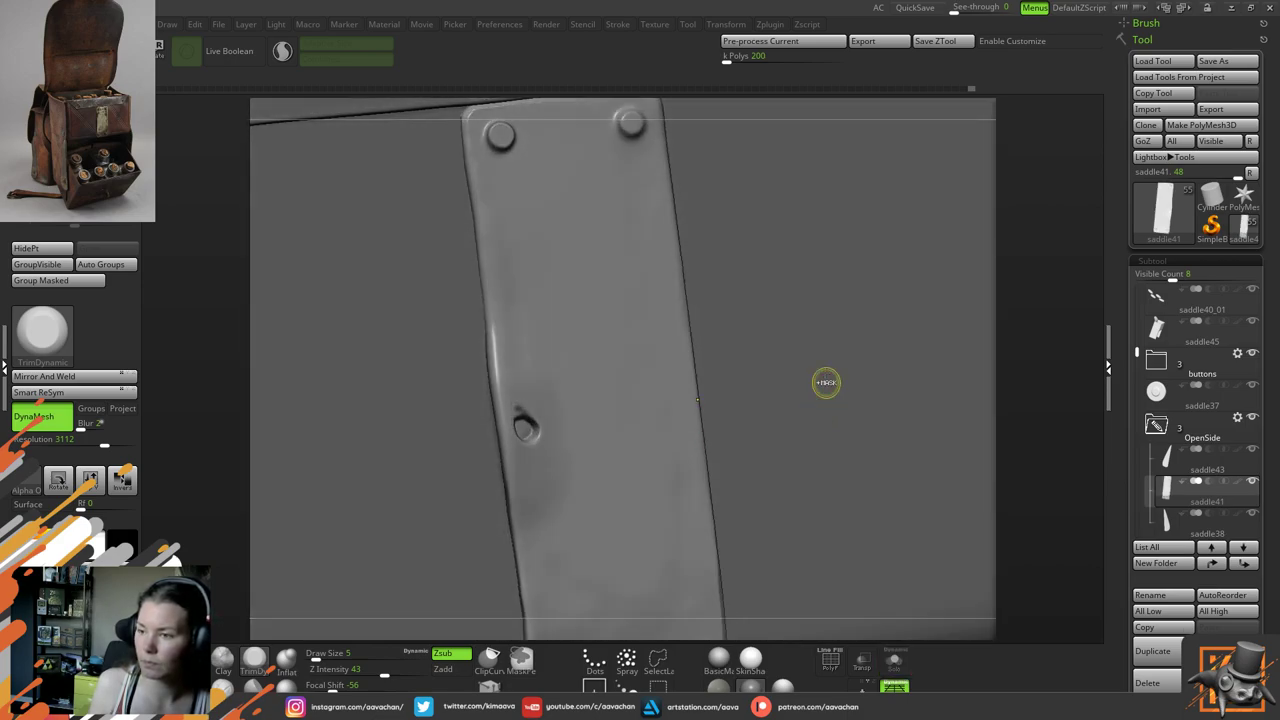
Undo the last TrimDynamic strokes on the back of the vertical strap
key("ctrl")
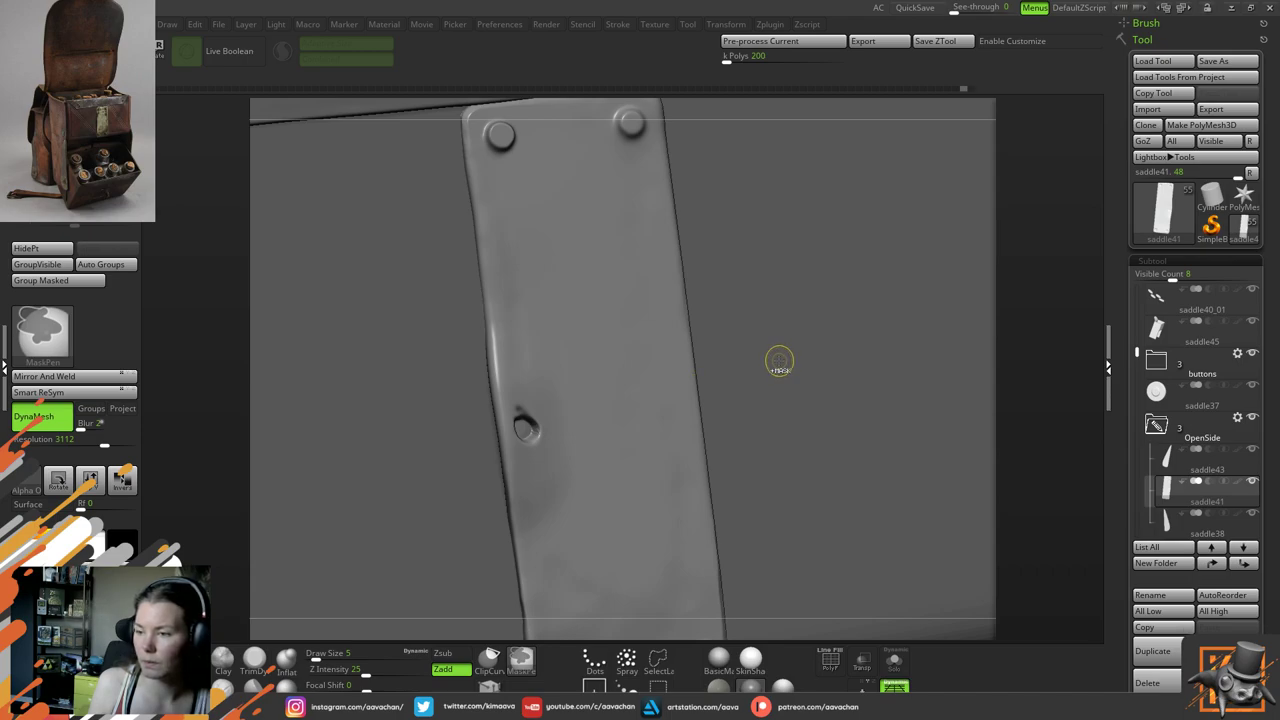
key("ctrl+z")
key("ctrl+z")
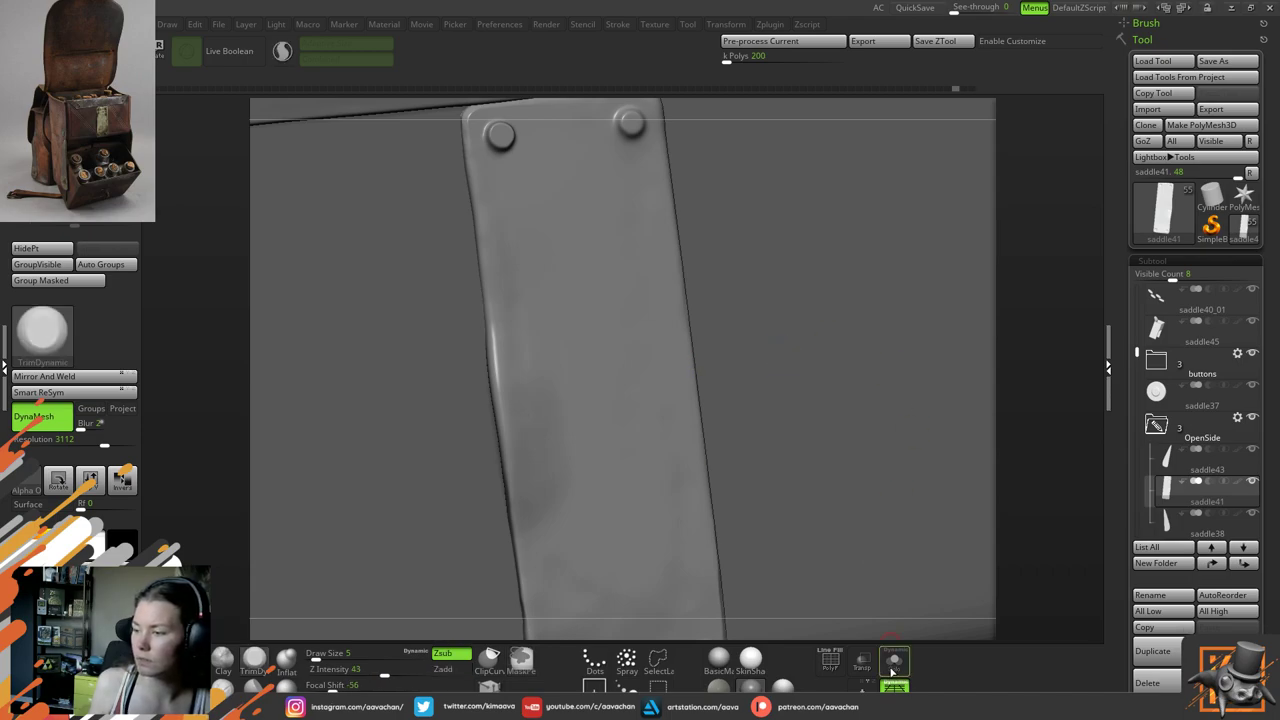
Isolate the vertical strap and reshape its wavy long edge from behind with the Move brush at size 11
left_click(893, 664)
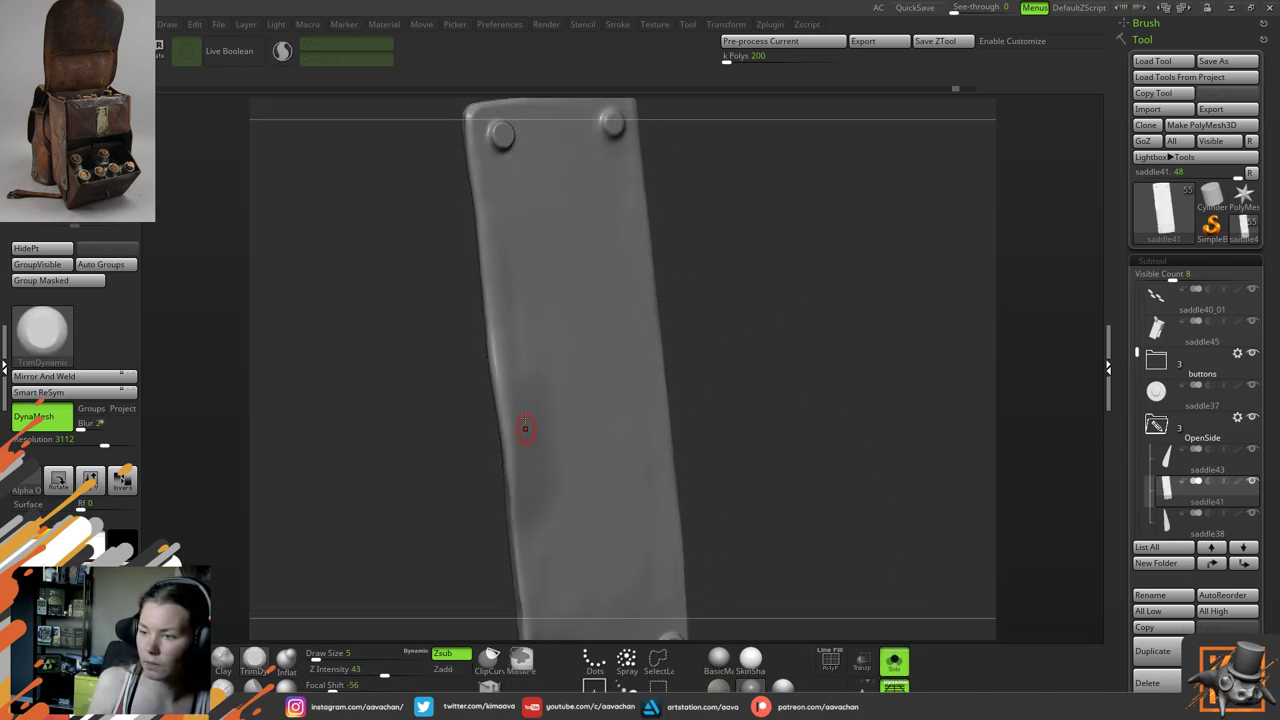
mouse_move(525, 428)
right_mouse_down()
mouse_move(671, 331)
mouse_move(757, 314)
right_mouse_up()
right_click(519, 399)
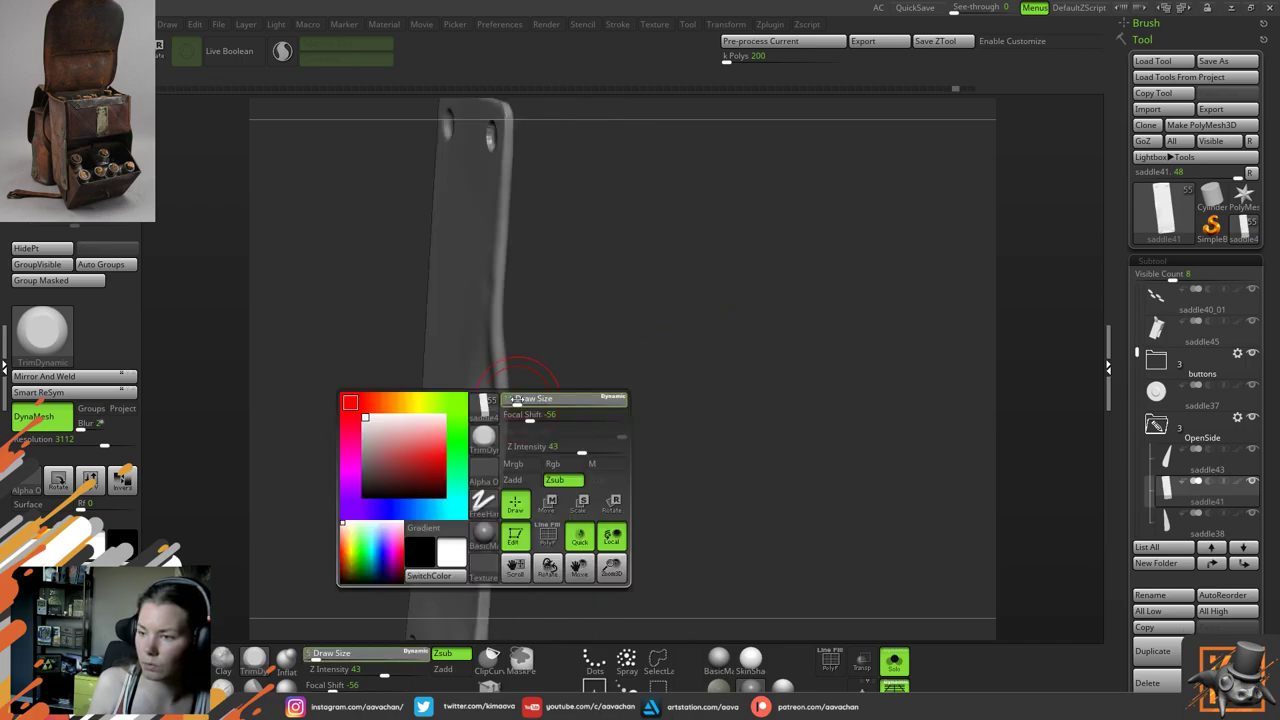
key("b")
key("m")
key("v")
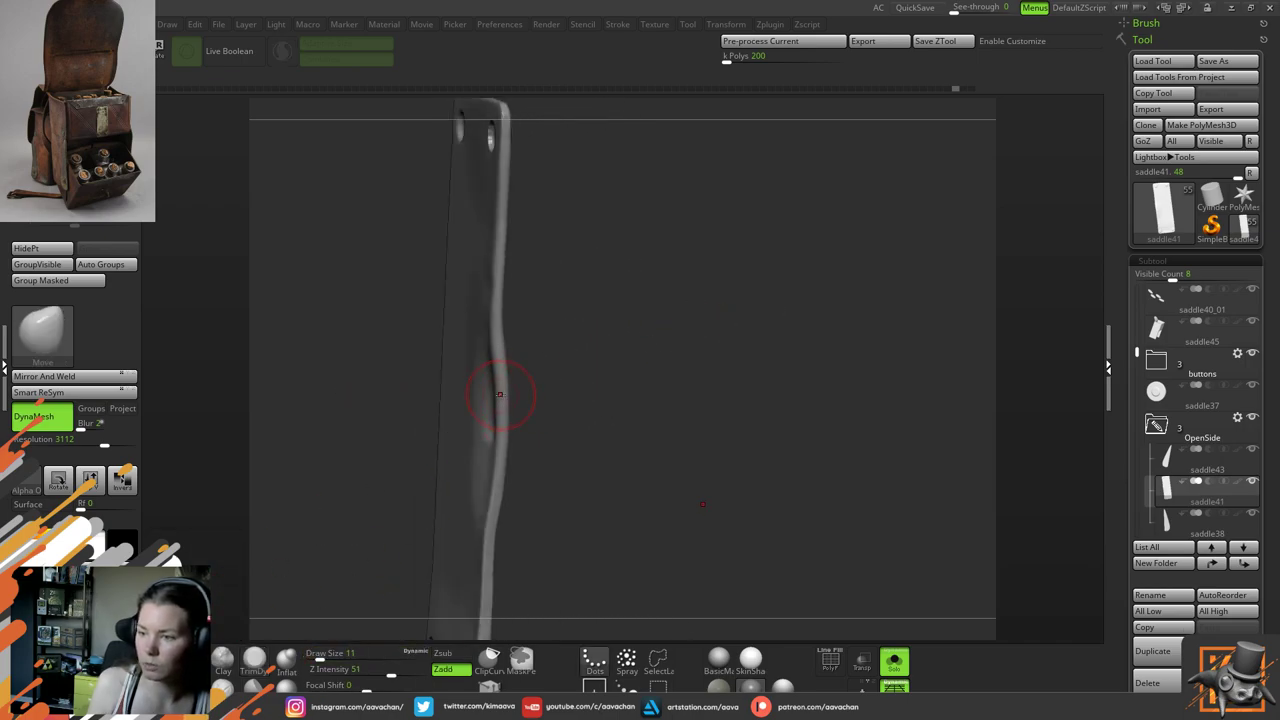
left_click_drag(499, 419, 508, 417)
right_click_drag(632, 388, 445, 402)
mouse_move(529, 434)
left_mouse_down("ctrl")
mouse_move(520, 385)
mouse_move(540, 463)
mouse_move(522, 330)
mouse_move(540, 495)
mouse_move(549, 462)
mouse_move(515, 330)
mouse_move(525, 515)
mouse_move(540, 540)
left_mouse_up("ctrl")
left_click_drag(340, 483, 478, 478)
Thicken the strap's wavy edge with the Inflat brush at size 11, smooth its back and show the other parts again
mouse_move(594, 396)
left_mouse_down("ctrl")
mouse_move(661, 385)
mouse_move(528, 404)
mouse_move(391, 611)
left_mouse_up("ctrl")
left_click(287, 662)
left_click_drag(645, 345, 729, 333)
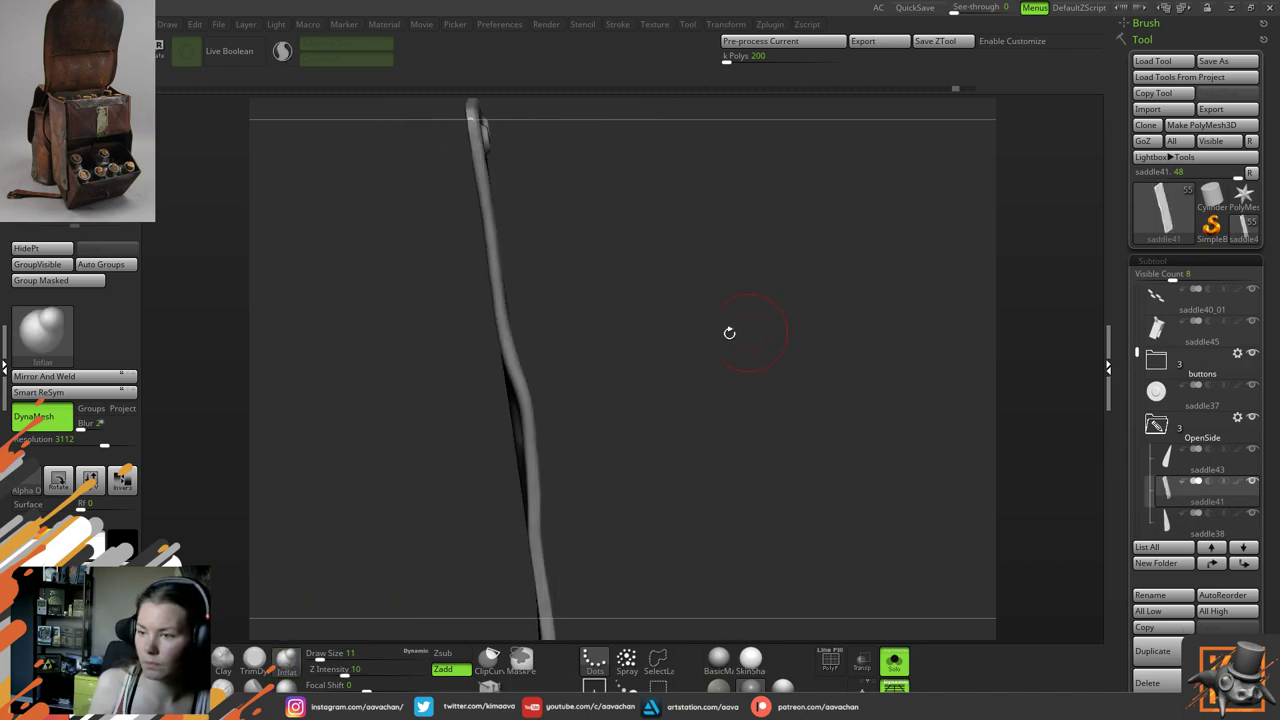
mouse_move(631, 364)
left_mouse_down()
mouse_move(533, 403)
mouse_move(563, 366)
mouse_move(420, 480)
mouse_move(505, 463)
mouse_move(533, 421)
mouse_move(626, 443)
mouse_move(840, 380)
mouse_move(525, 349)
left_mouse_up()
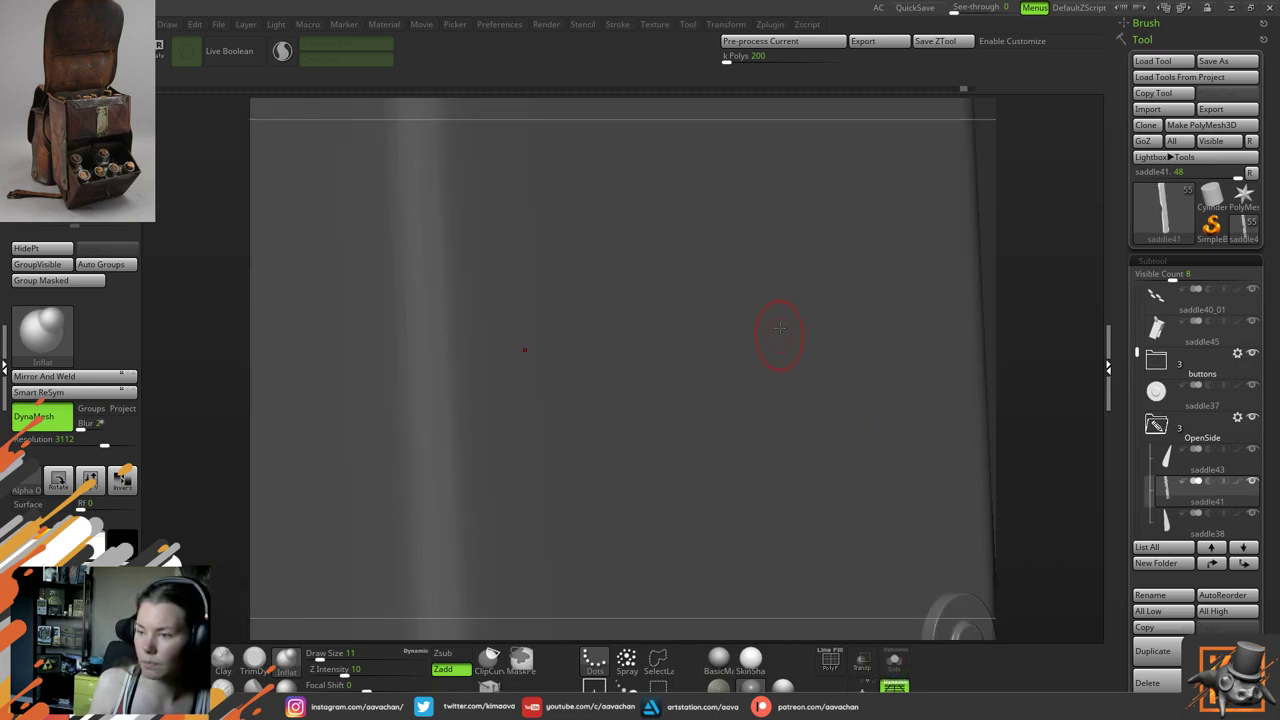
left_click(893, 661)
left_click_drag(826, 440, 824, 411)
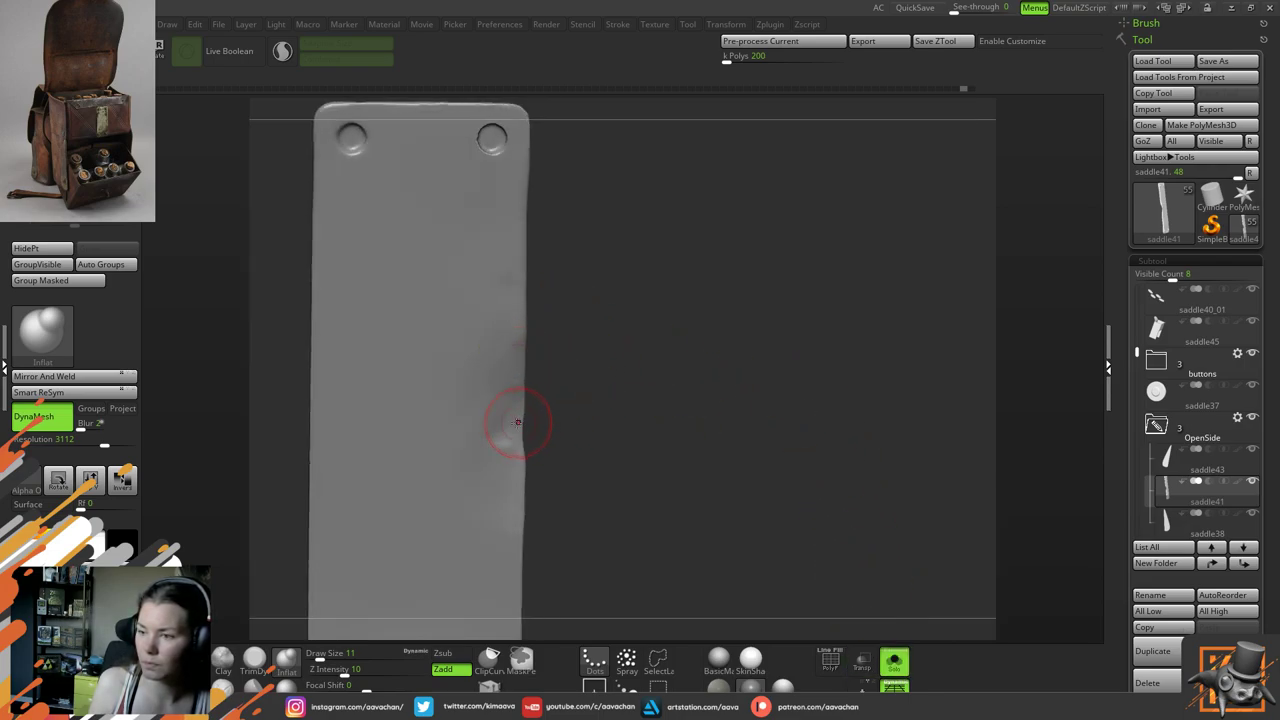
mouse_move(518, 400)
left_mouse_down("shift")
mouse_move(522, 350)
mouse_move(522, 395)
left_mouse_up("shift")
left_click(894, 660)
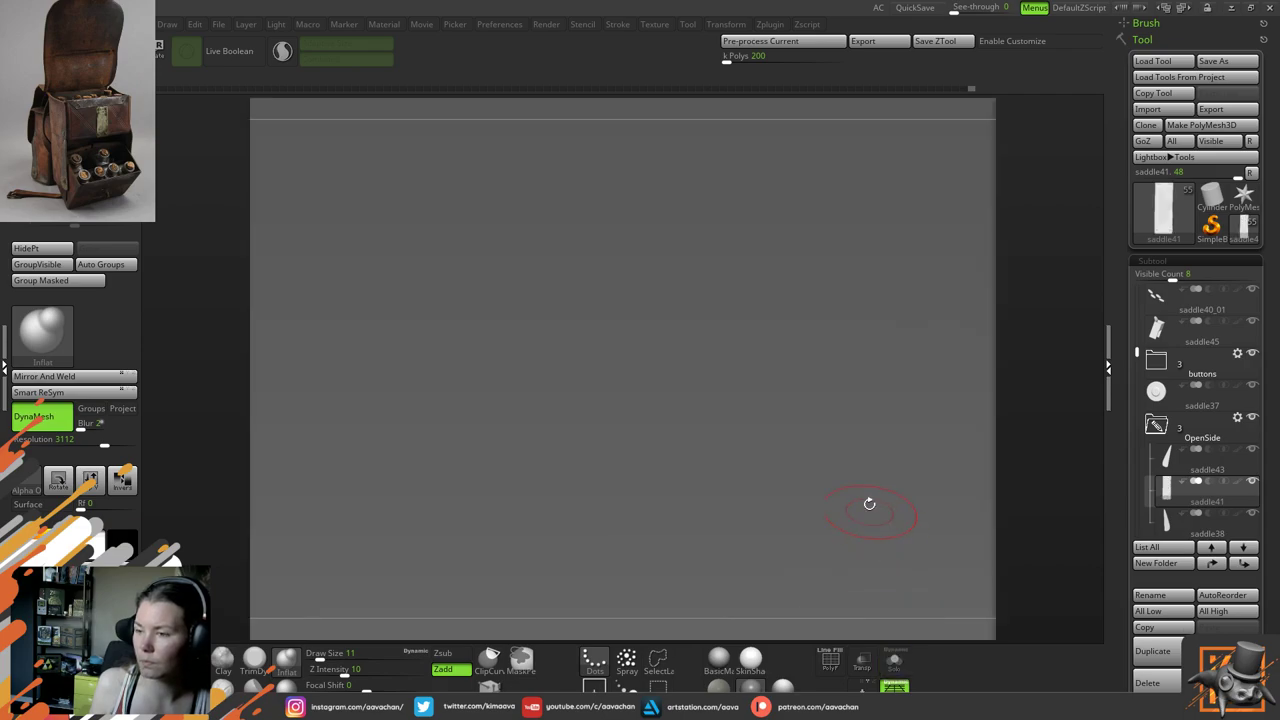
Adjust the strap's wavy edge against the bag's front with the Move brush at size 22 and smooth it
left_click_drag(999, 461, 929, 468)
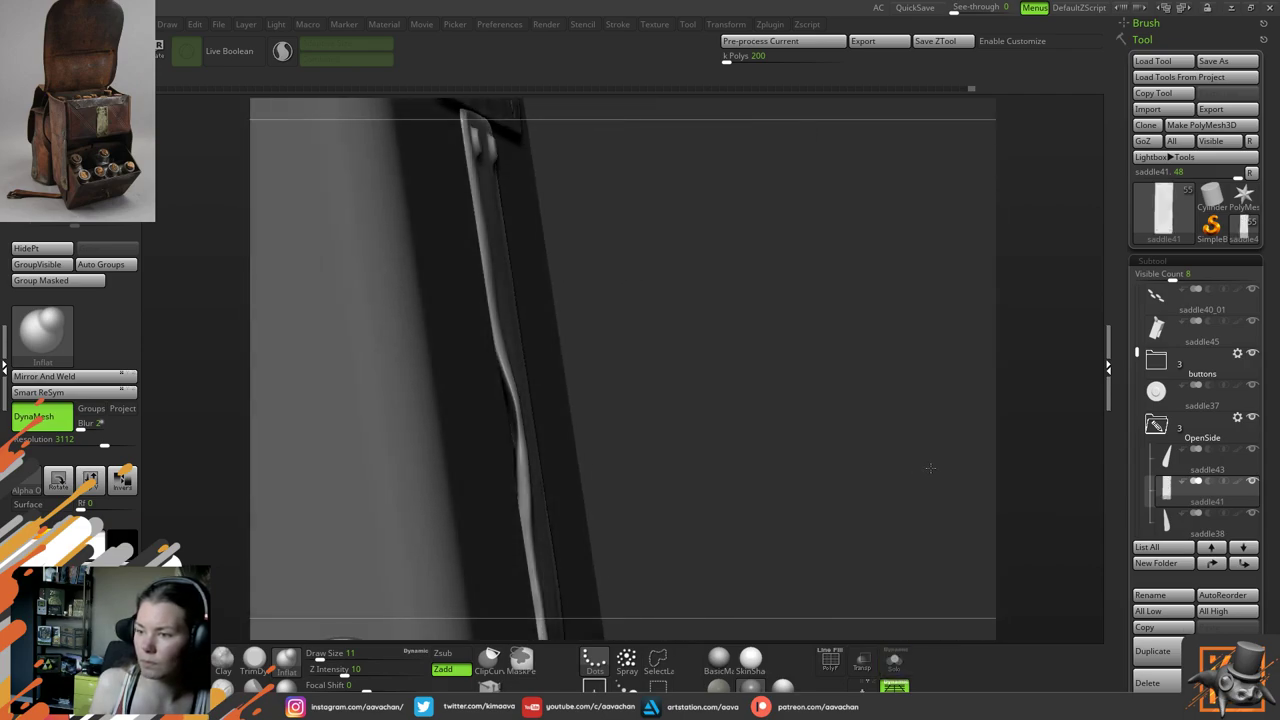
left_click(896, 661)
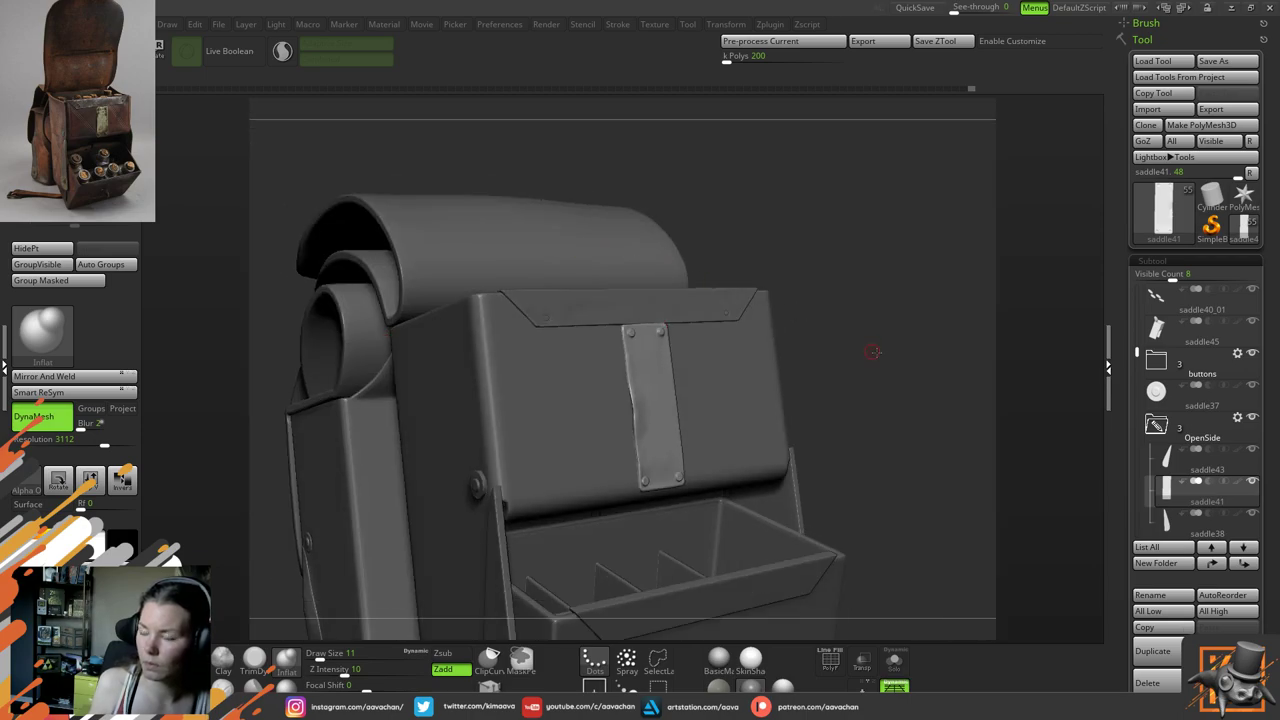
left_click_drag(875, 352, 844, 510)
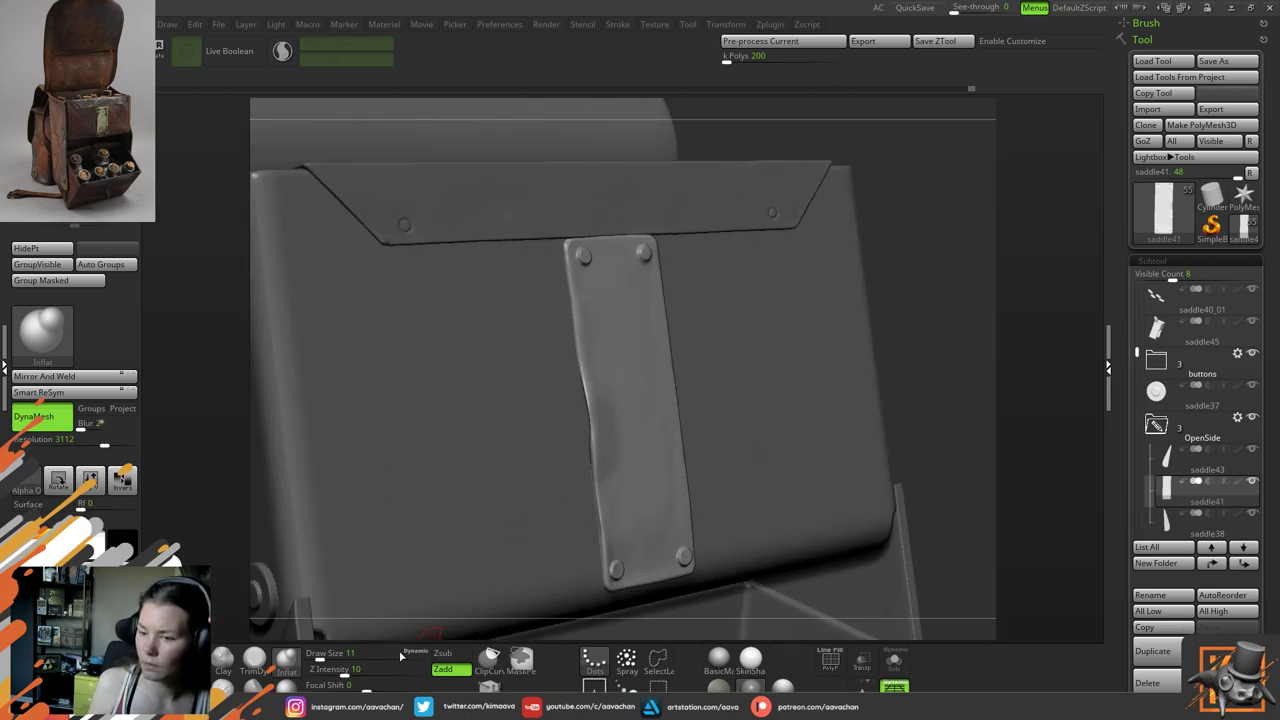
key("b")
key("m")
key("v")
key("space")
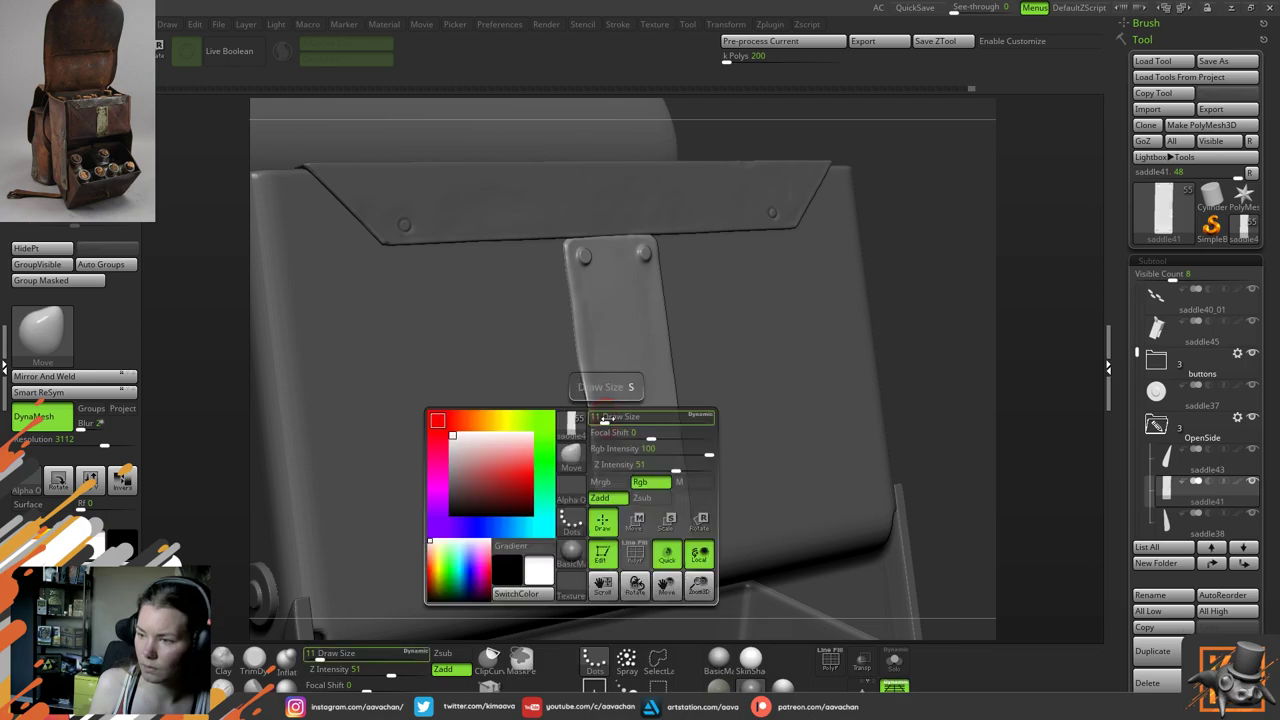
left_click(609, 421)
left_click_drag(920, 316, 980, 316)
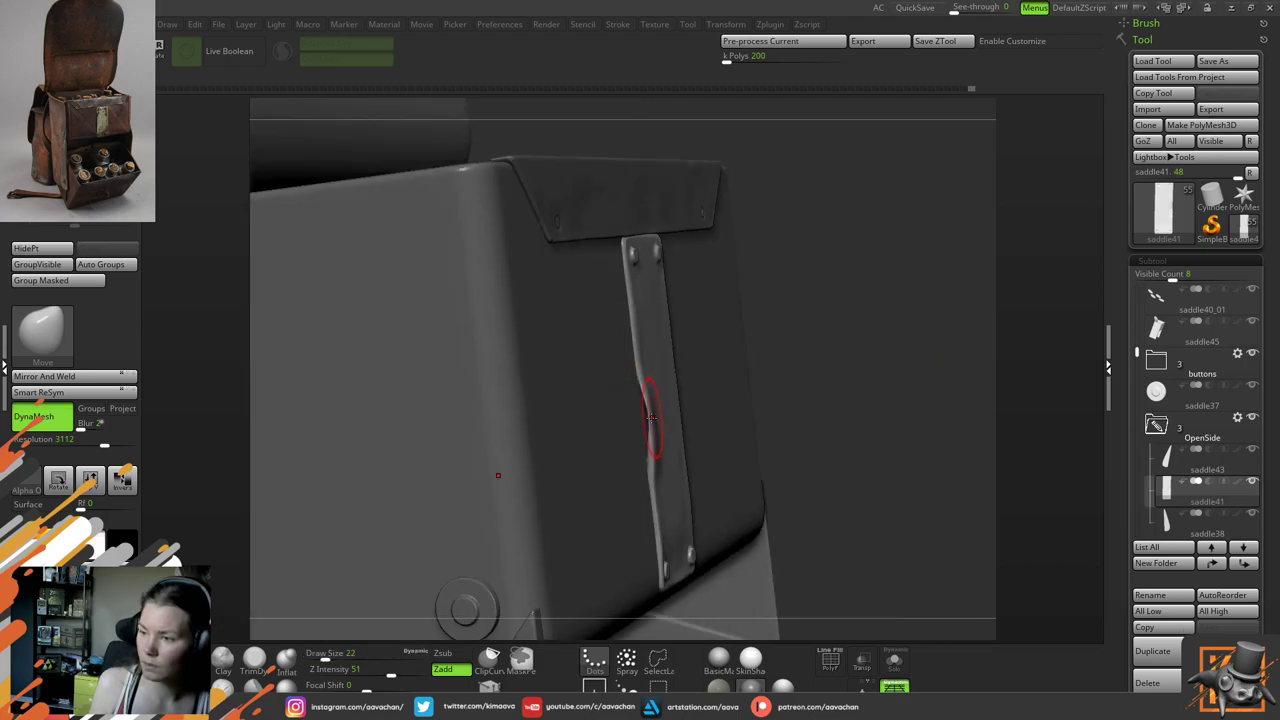
left_click_drag(651, 417, 647, 419)
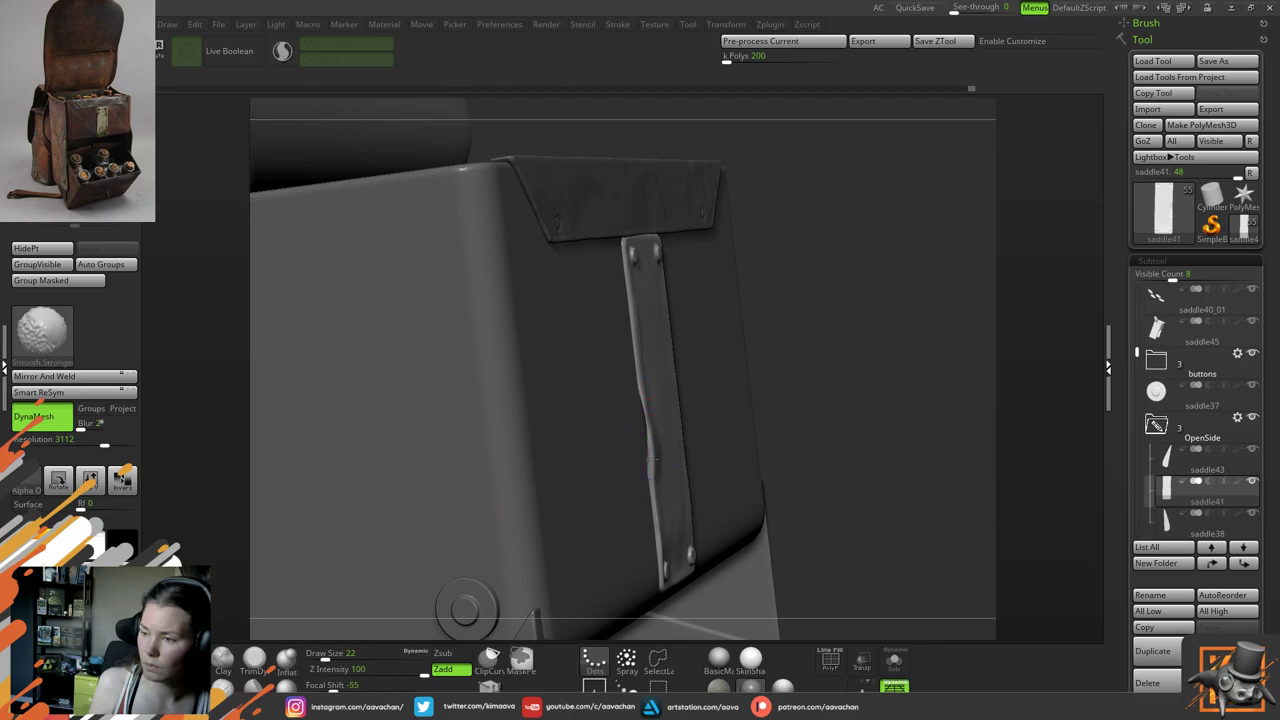
right_click_drag(777, 386, 668, 446)
right_click_drag(938, 347, 623, 449)
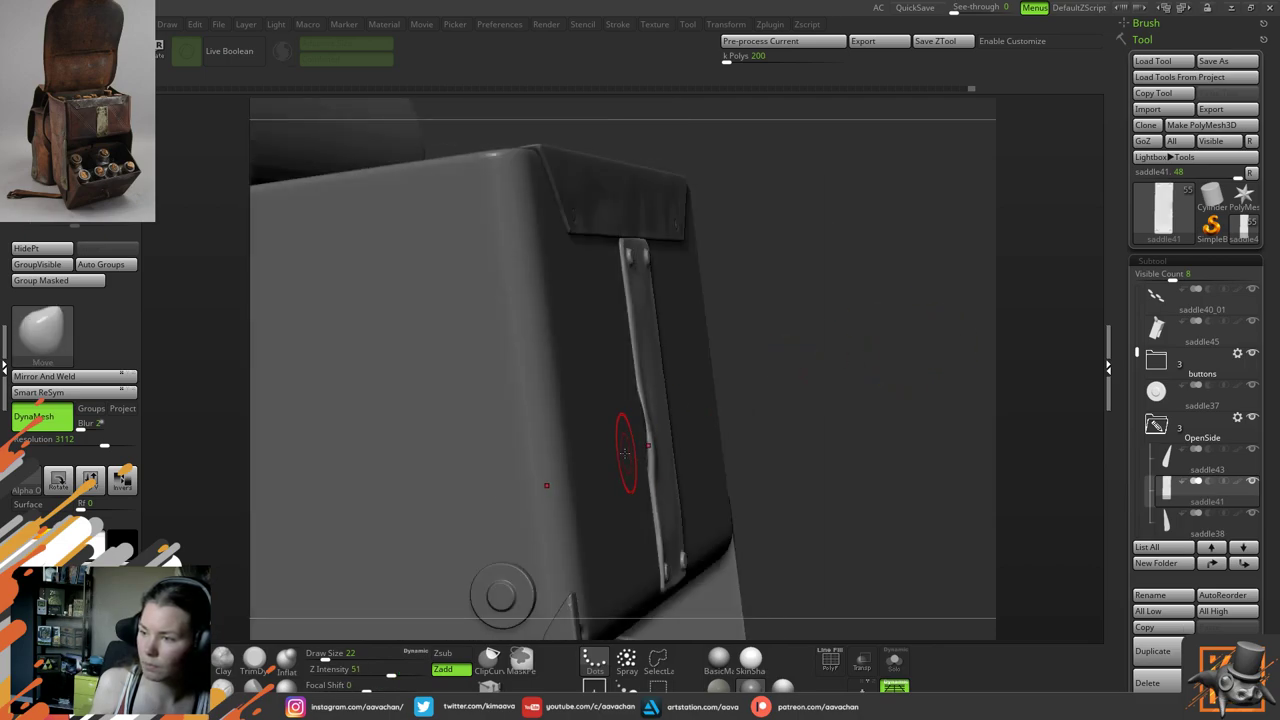
Isolate the strap, inflate and smooth its wavy edge from behind with Inflat at size 11, and bring back the other parts
left_click(894, 661)
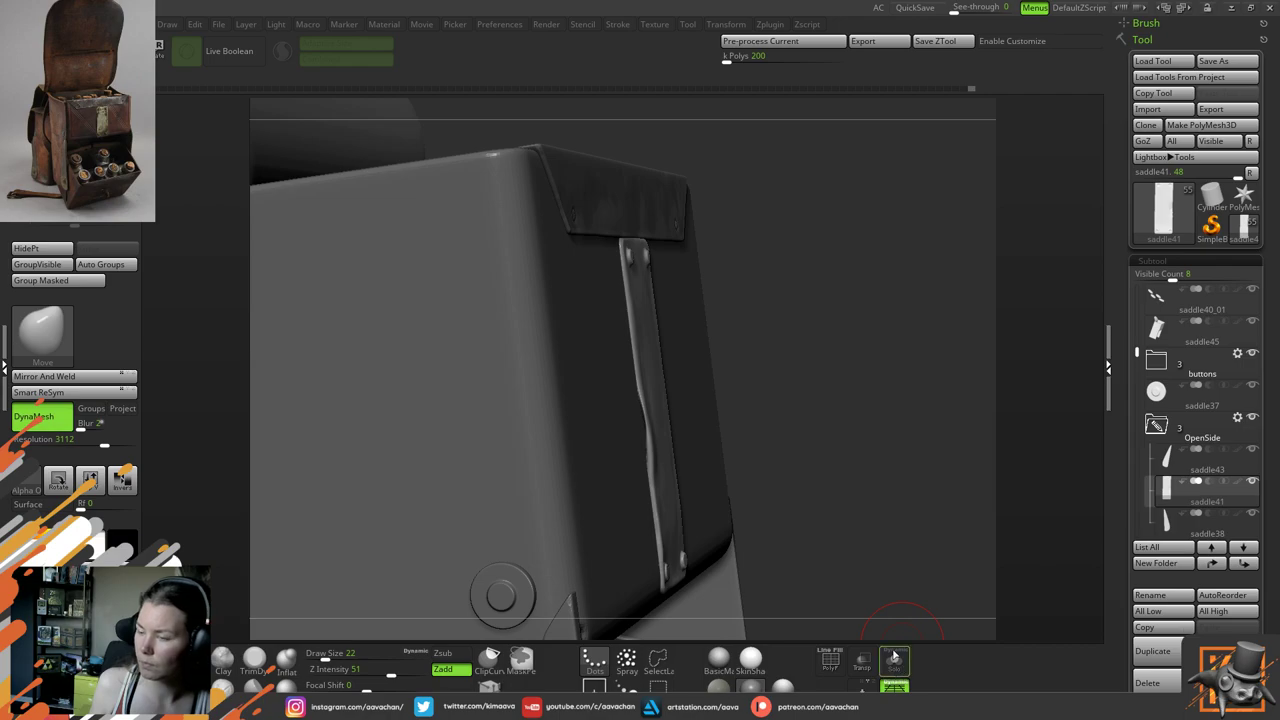
right_click_drag(735, 455, 790, 560)
key("space")
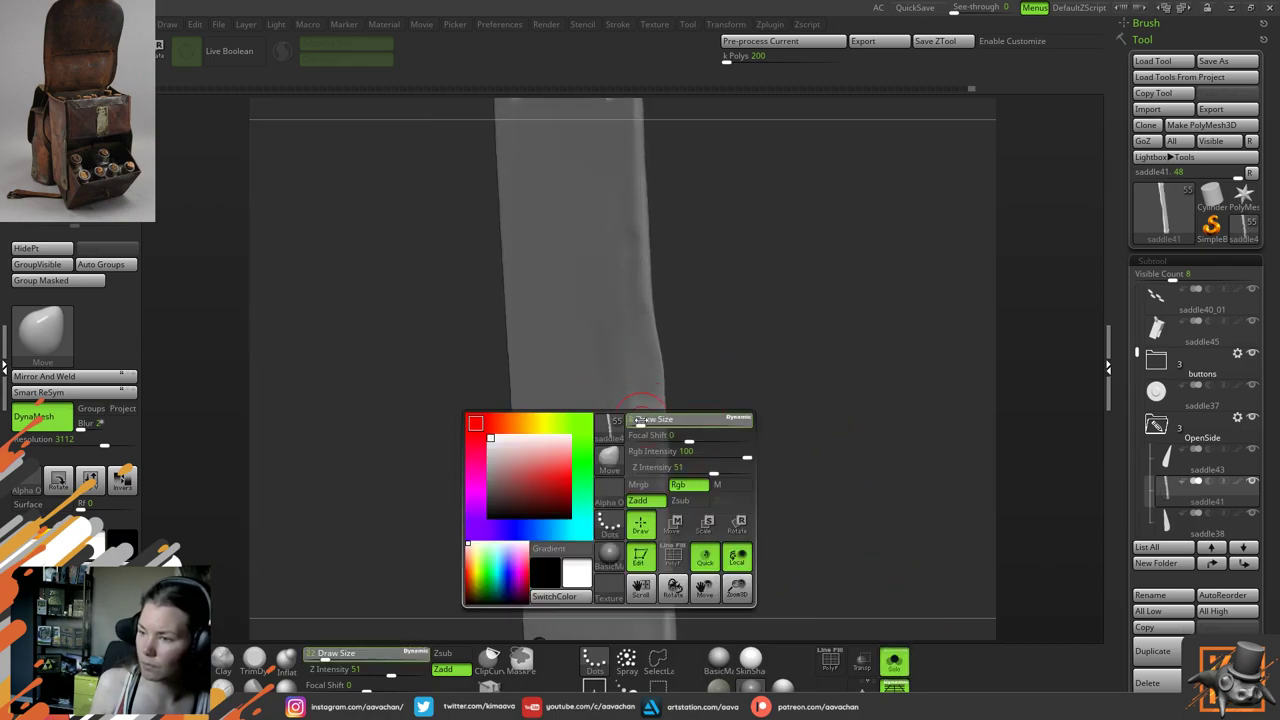
left_click(286, 660)
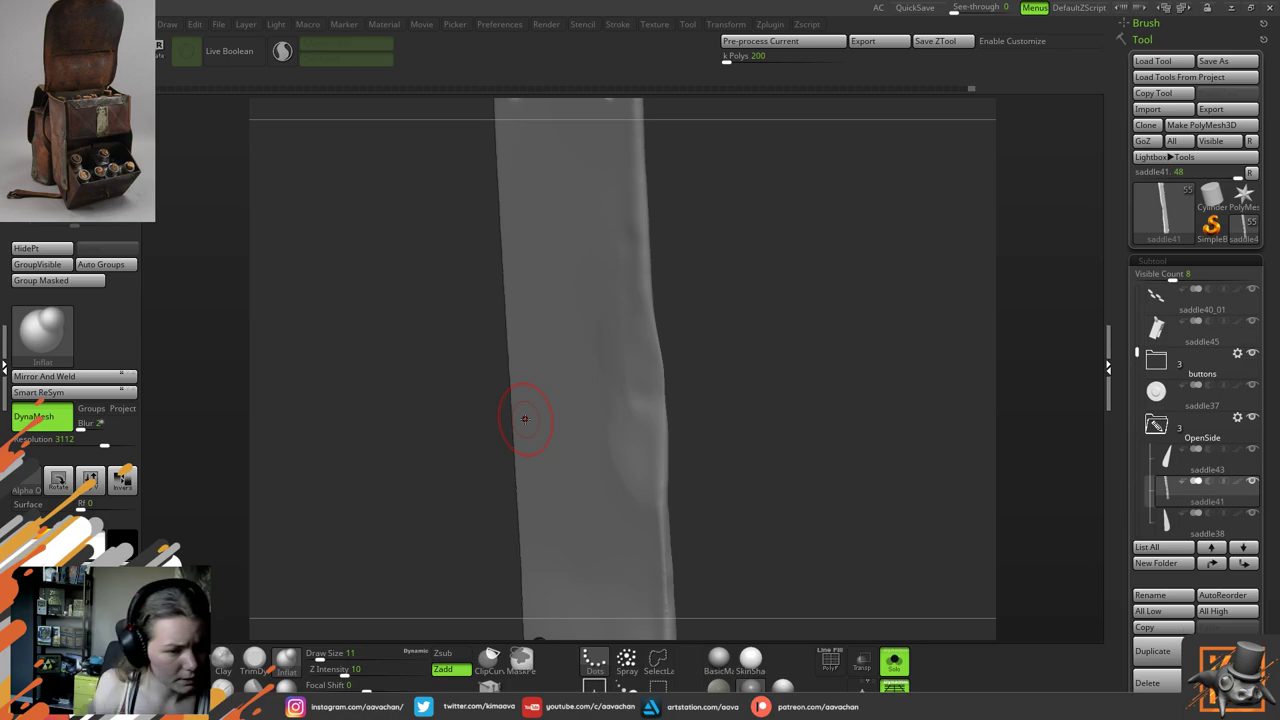
left_click_drag(795, 384, 783, 391)
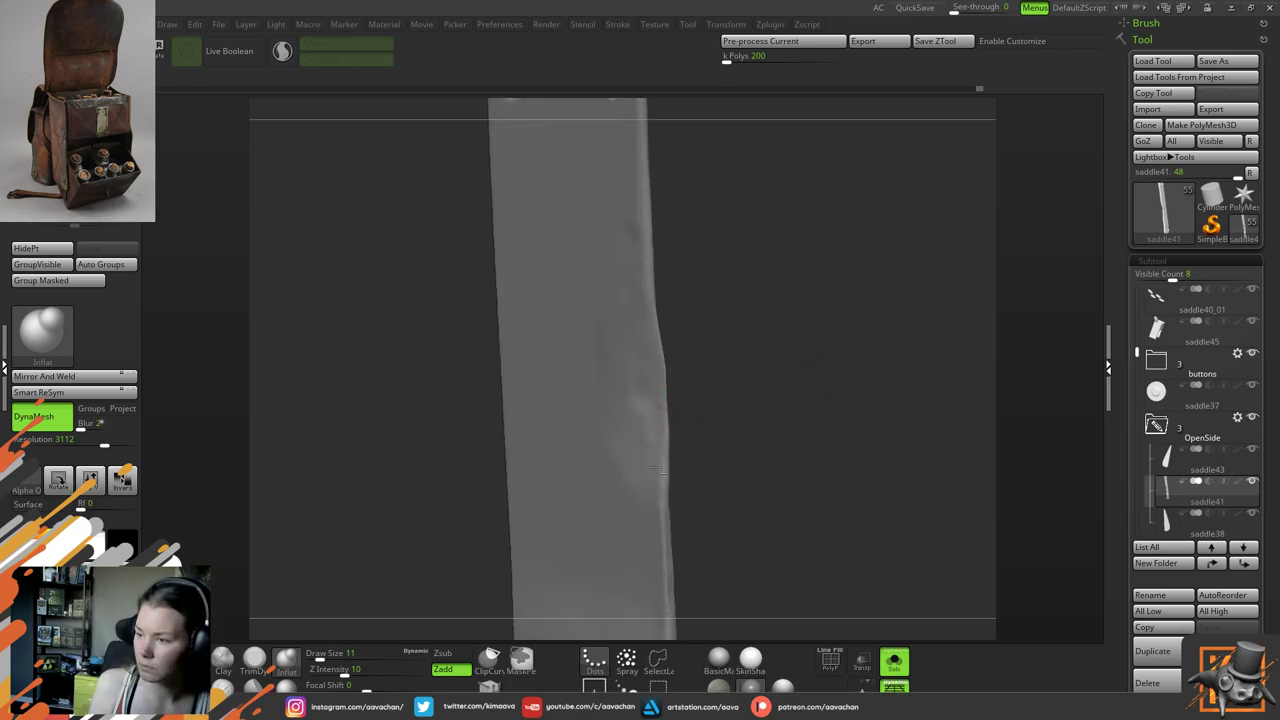
left_click_drag(657, 469, 660, 457)
mouse_move(778, 392)
left_mouse_down()
mouse_move(700, 380)
mouse_move(762, 370)
left_mouse_up()
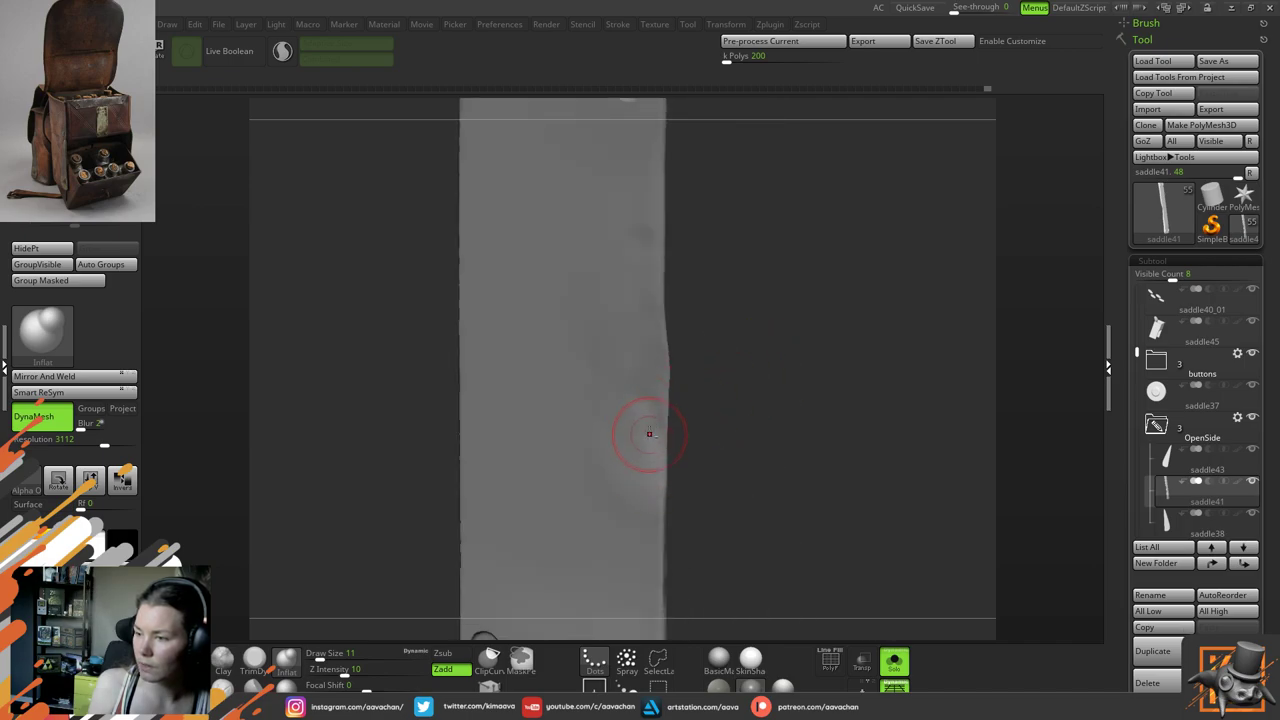
left_click_drag(743, 374, 715, 383)
right_click_drag(715, 384, 742, 378)
mouse_move(658, 400)
left_mouse_down("shift")
mouse_move(660, 423)
mouse_move(649, 392)
left_mouse_up("shift")
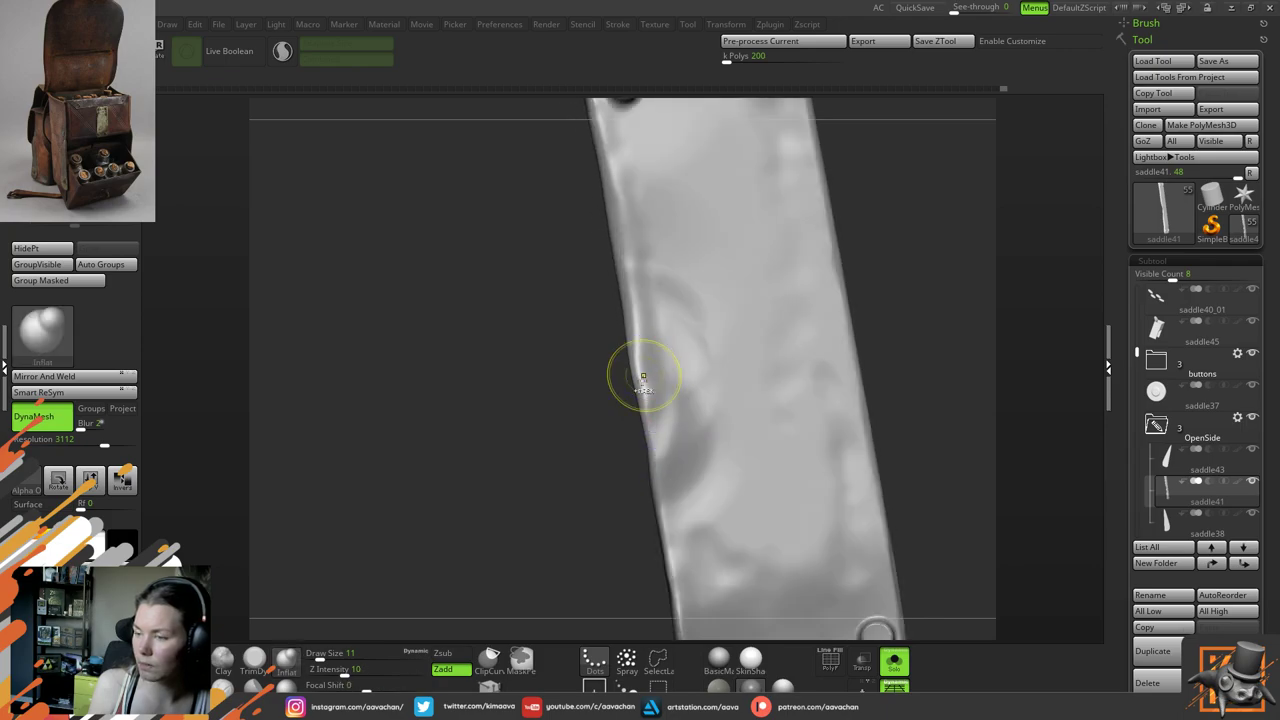
left_click(894, 662)
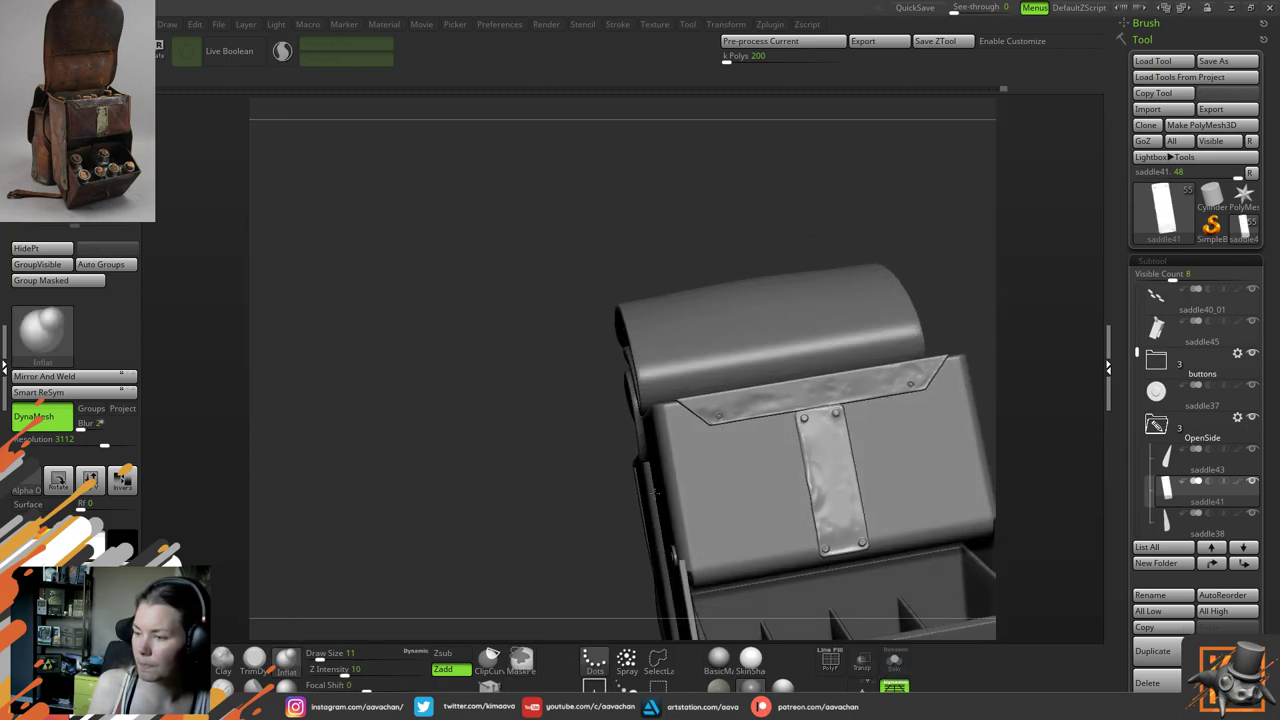
Display the whole bag in BasicMaterial, compare it with the enlarged reference photo and save the project
mouse_move(500, 466)
left_mouse_down()
mouse_move(477, 517)
mouse_move(443, 486)
mouse_move(522, 324)
left_mouse_up()
left_click_drag(888, 283, 821, 371)
left_click_drag(842, 461, 885, 530)
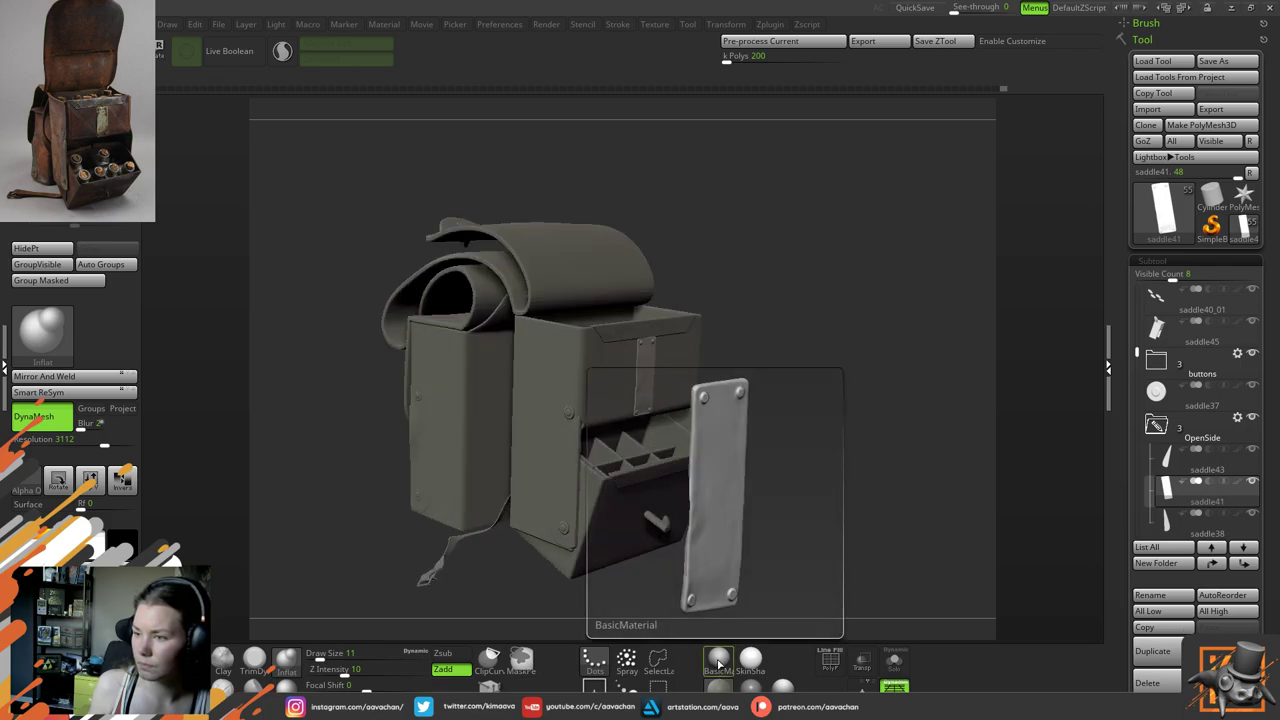
left_click(718, 662)
left_click_drag(748, 394, 826, 509, "alt")
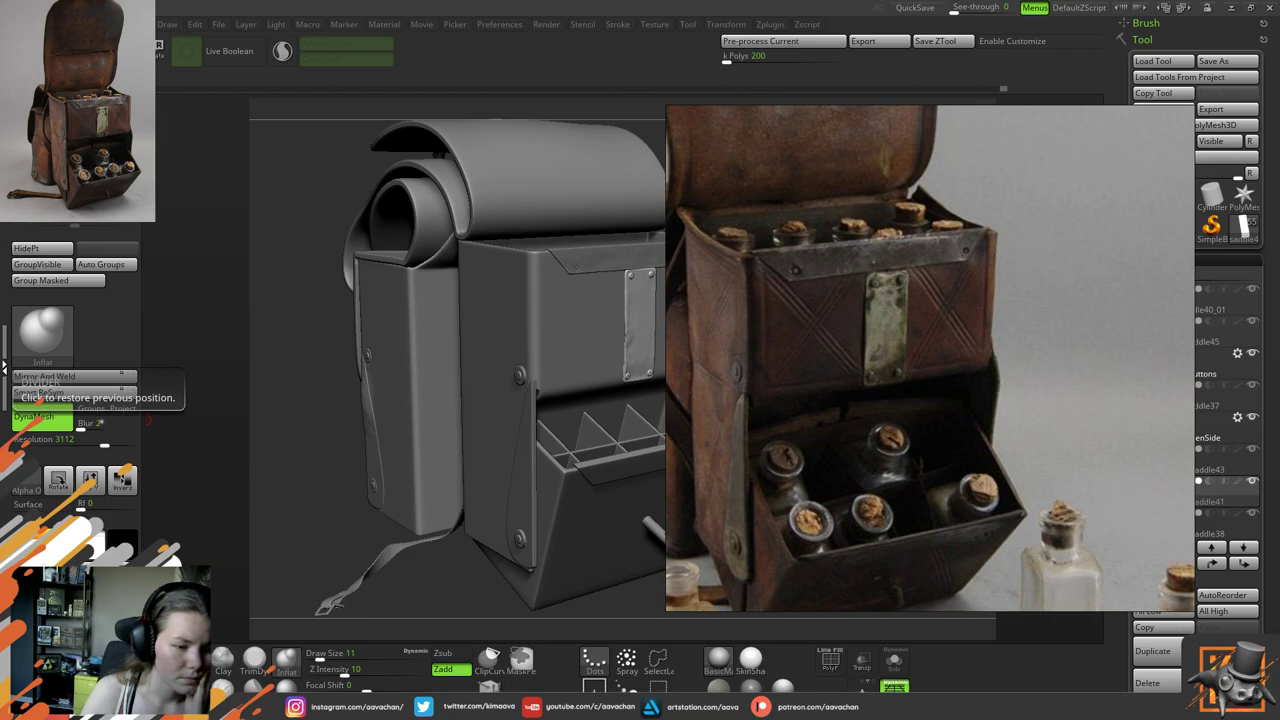
key("ctrl+s")
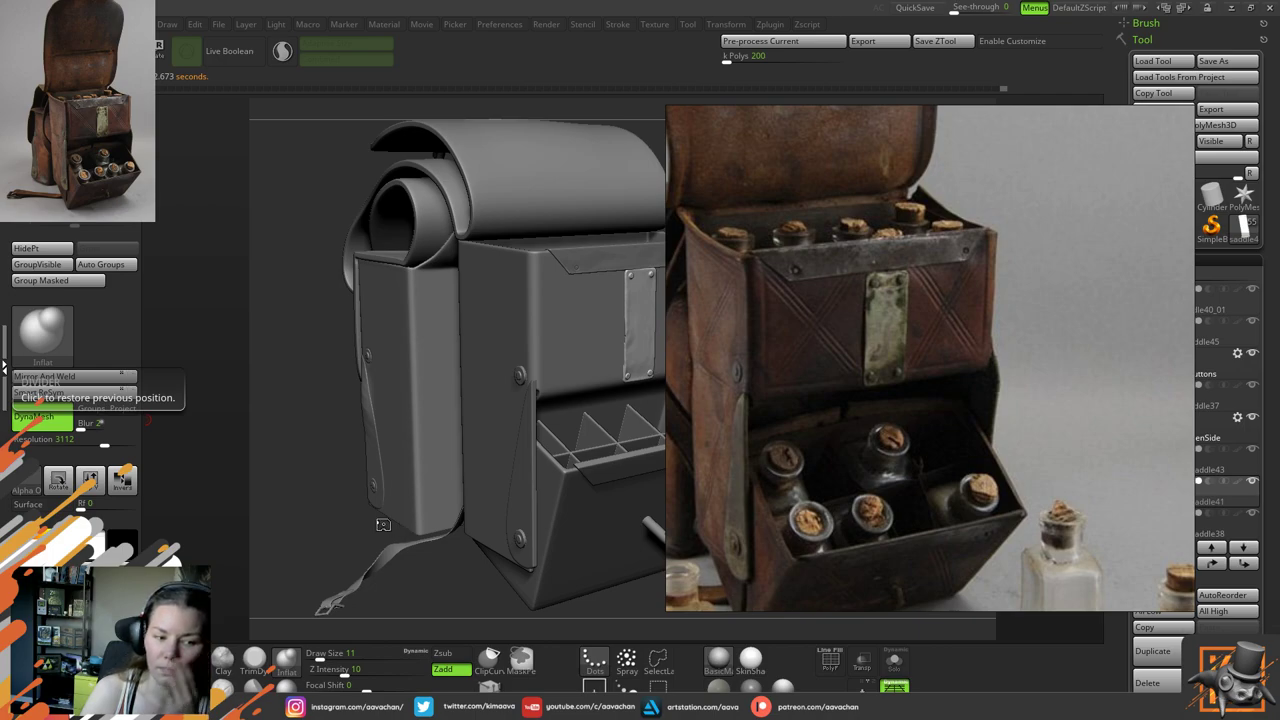
right_click_drag(961, 340, 2, 400)
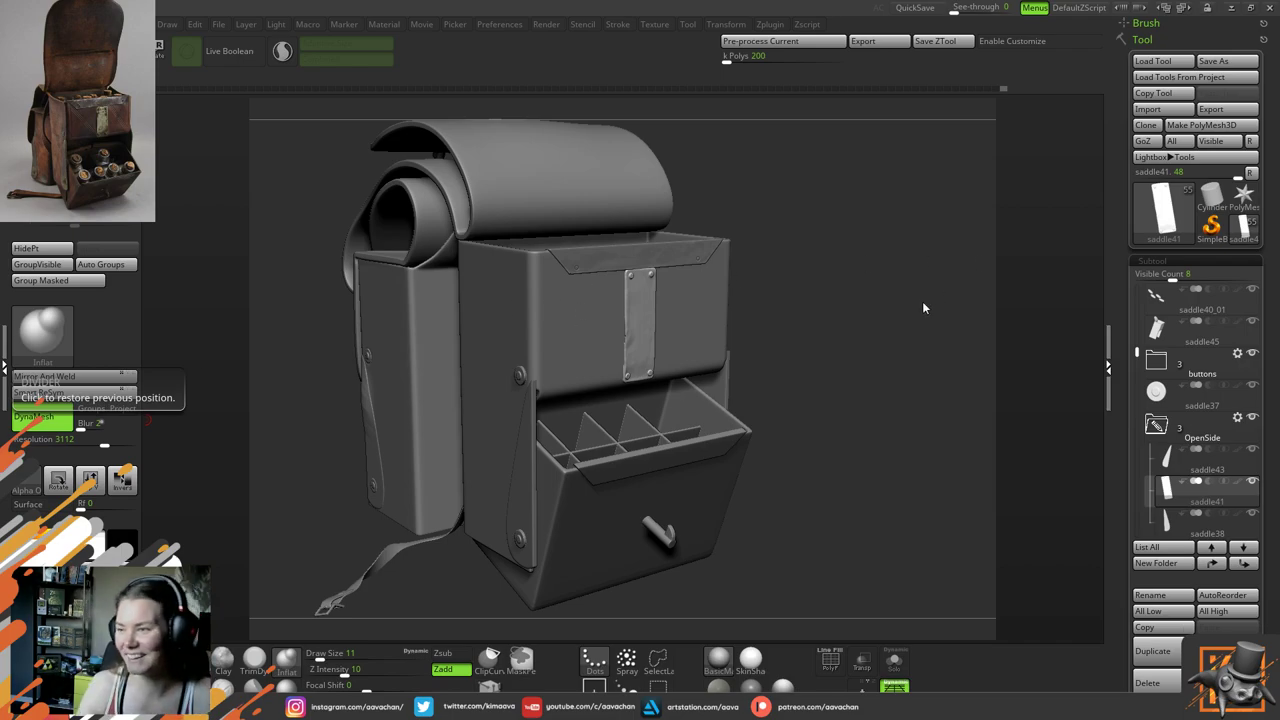
Examine the whole bag and the vertical strap on its front from several angles
left_click_drag(922, 308, 842, 377)
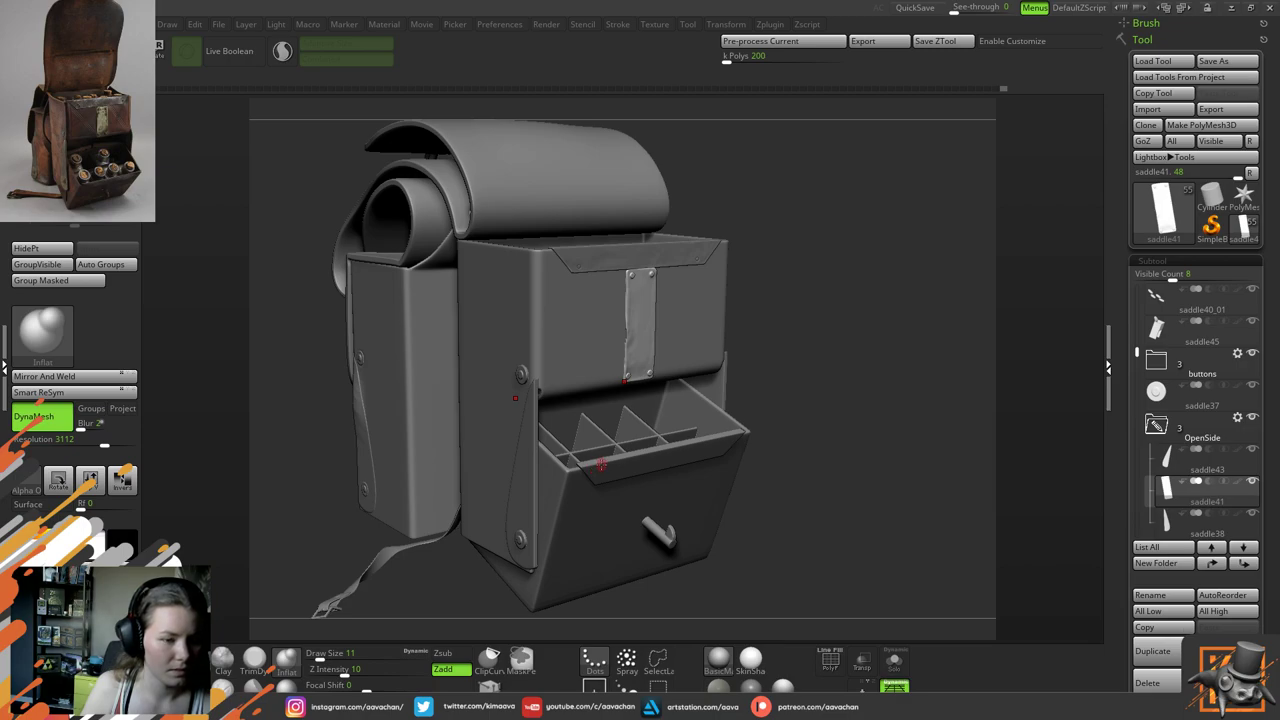
left_click_drag(783, 558, 881, 423)
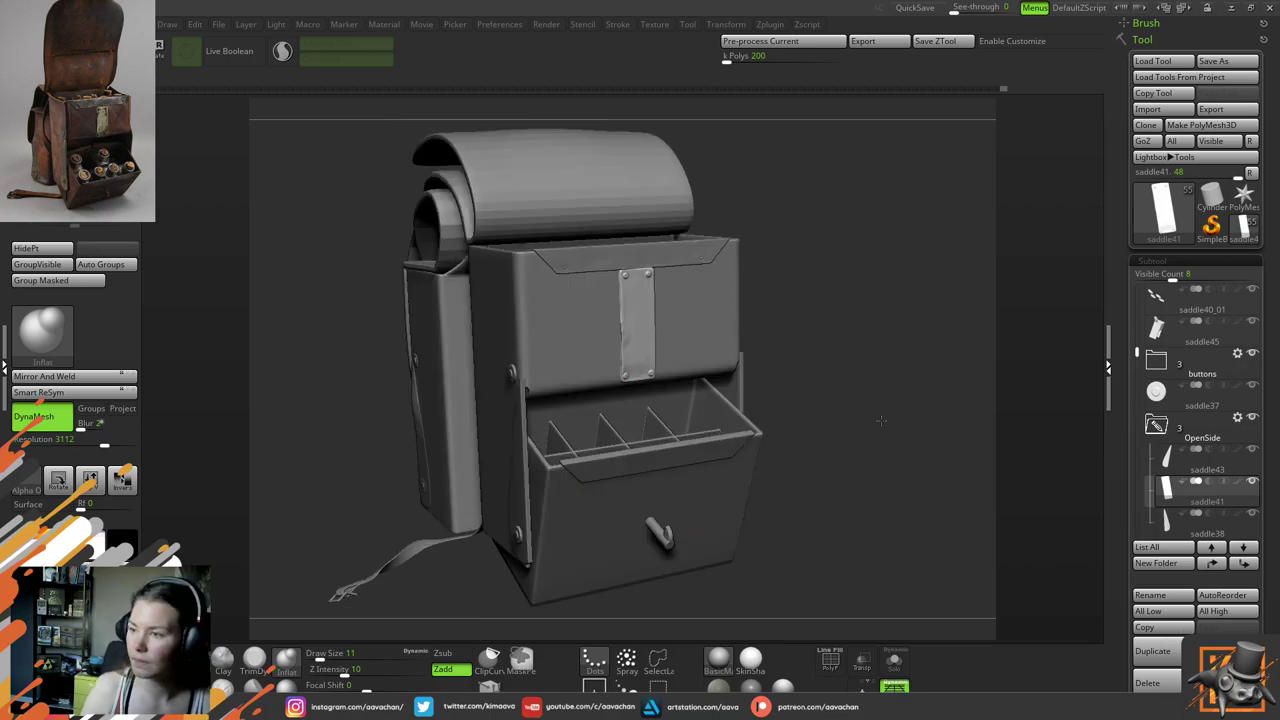
left_click_drag(855, 331, 881, 466, "alt")
scroll(881, 465, "up", 3)
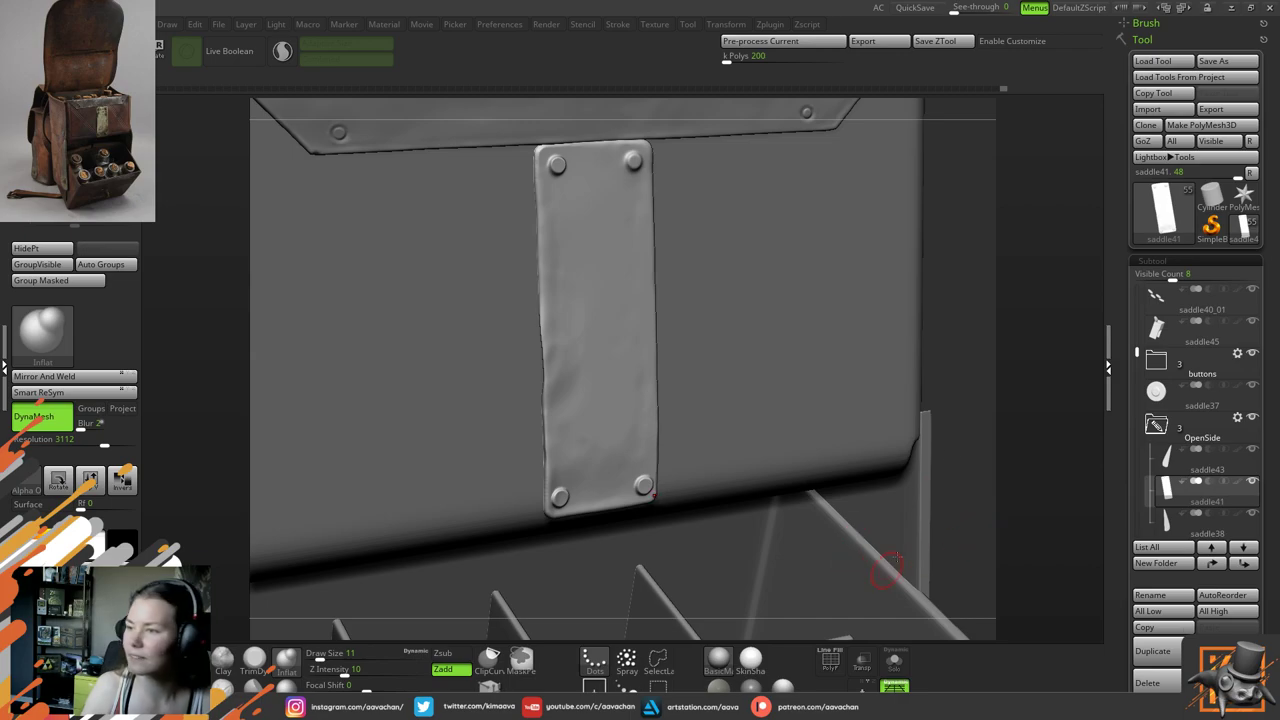
left_click_drag(1008, 342, 936, 358)
left_click_drag(925, 300, 917, 395)
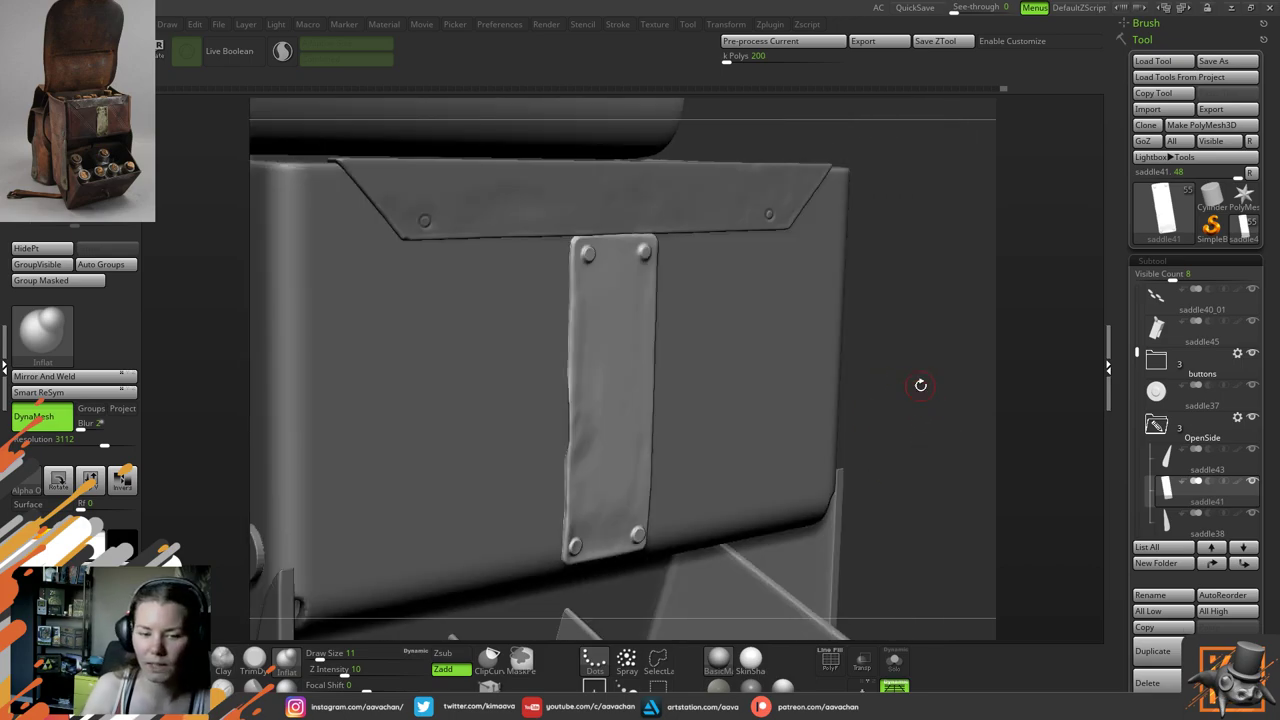
Isolate the vertical riveted strap, adjust its wavy long edge with the Move brush at size 29, and bring back the other parts
left_click(894, 660)
left_click_drag(743, 388, 500, 543)
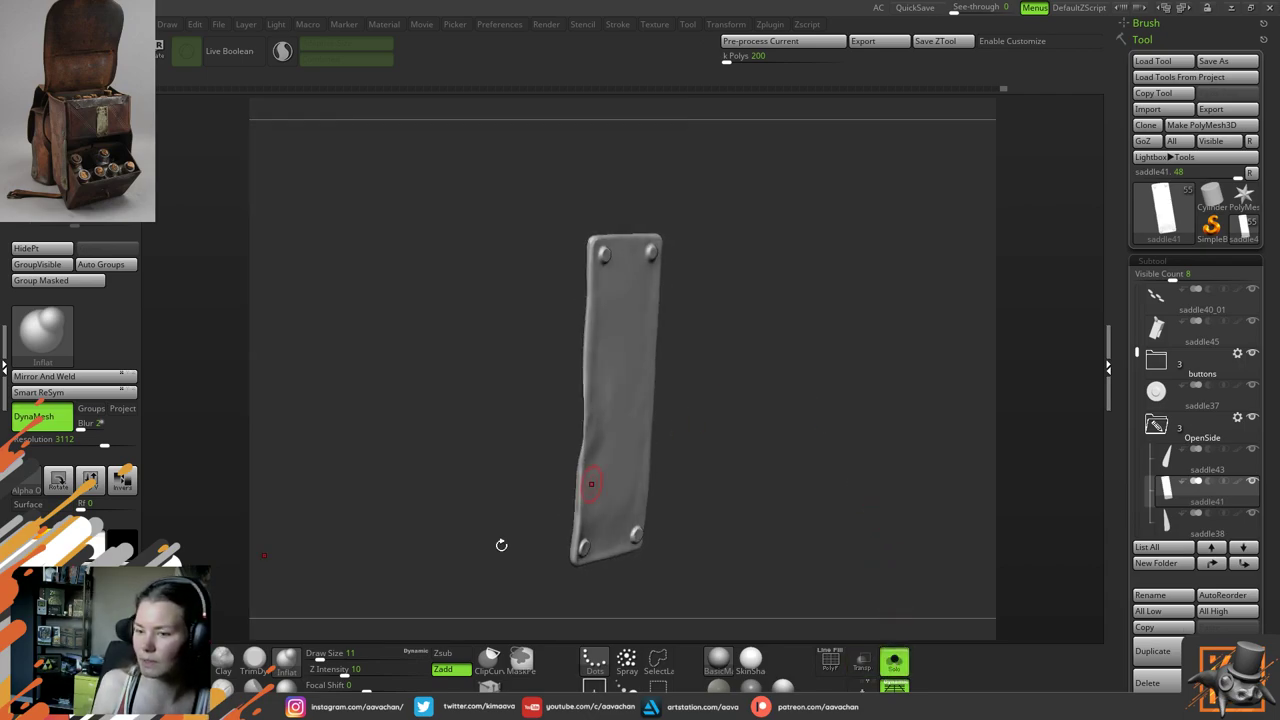
key("b")
key("m")
key("v")
key("space")
left_click_drag(564, 386, 575, 391)
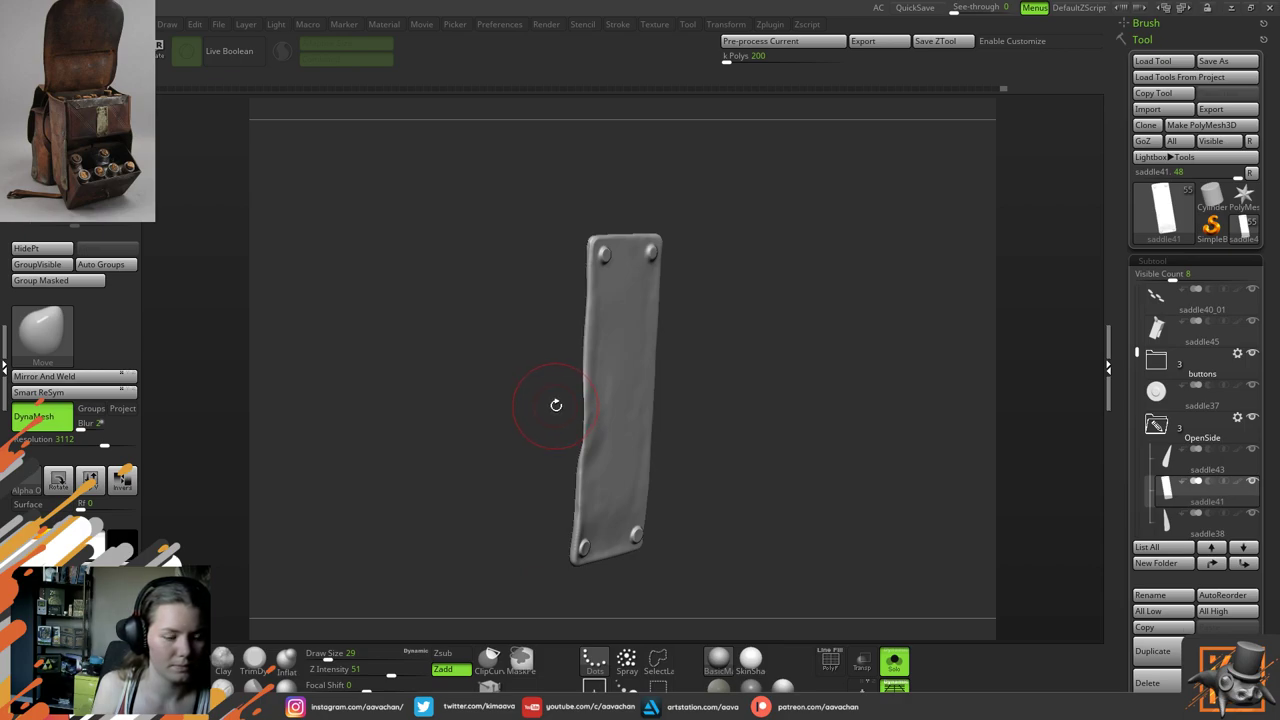
left_click_drag(493, 334, 488, 428)
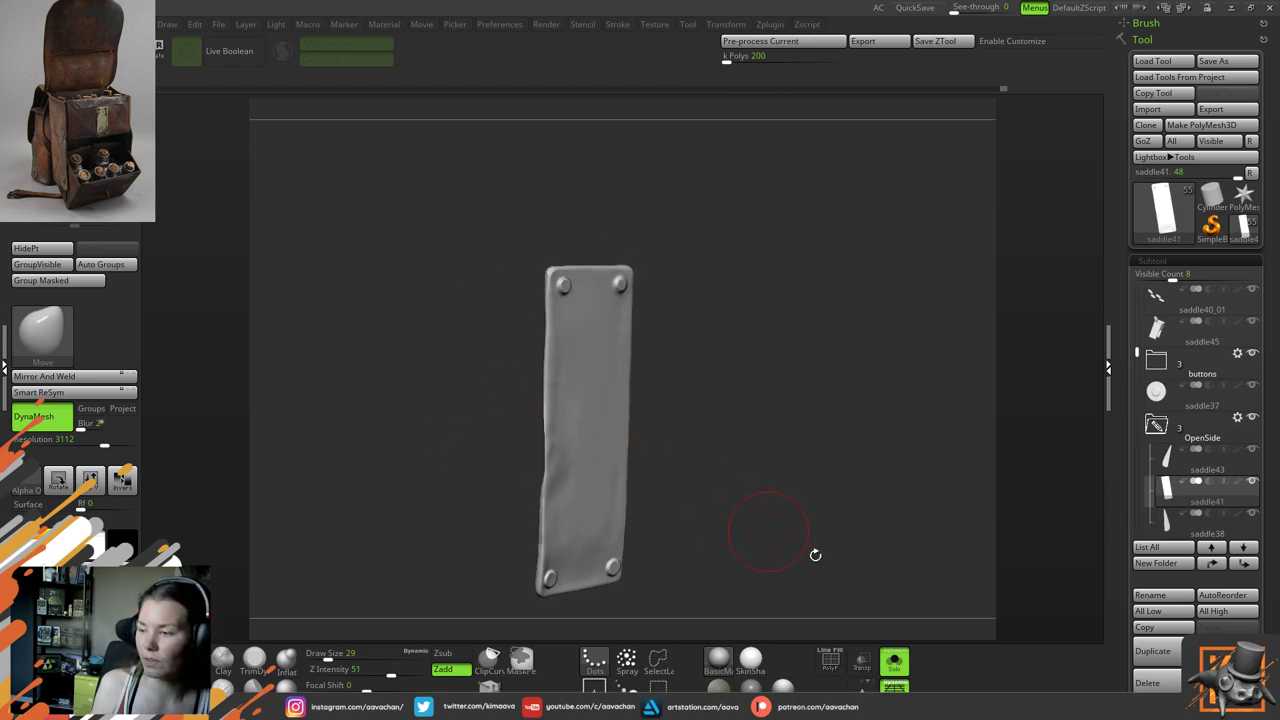
mouse_move(766, 371)
left_mouse_down()
mouse_move(809, 380)
mouse_move(740, 392)
mouse_move(747, 362)
left_mouse_up()
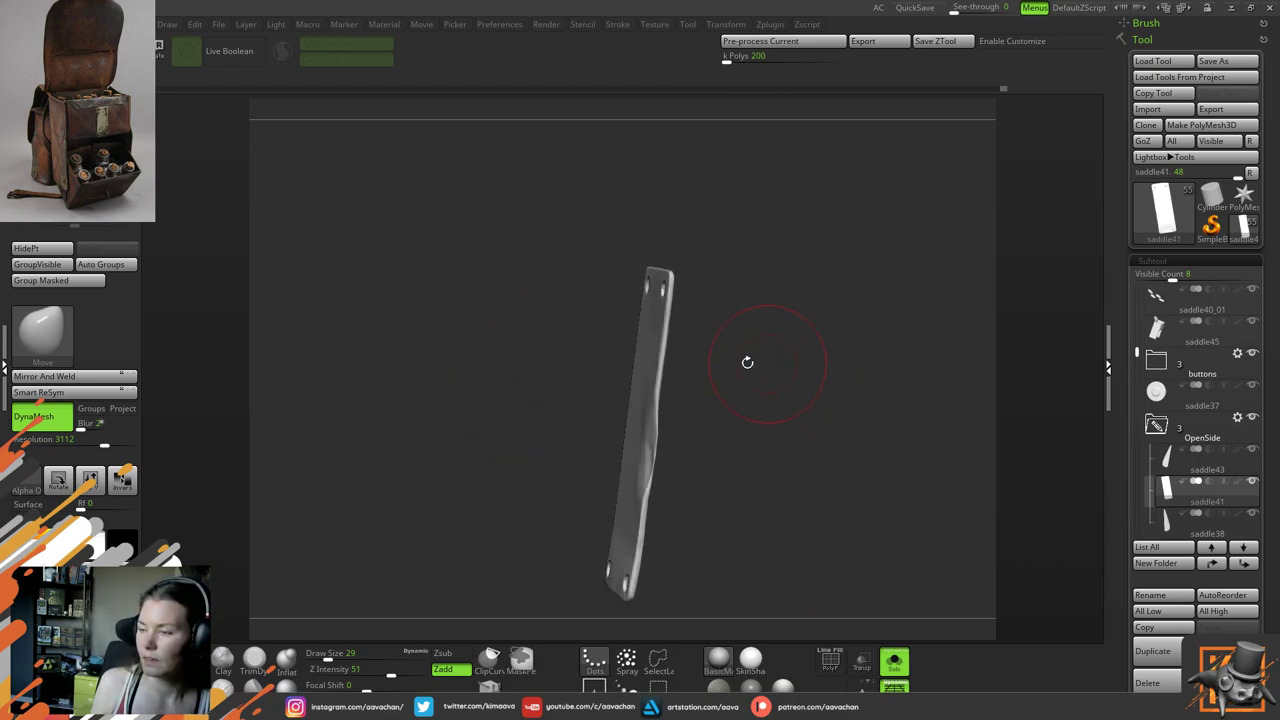
mouse_move(658, 394)
left_mouse_down()
mouse_move(710, 367)
mouse_move(760, 372)
left_mouse_up()
left_click(894, 660)
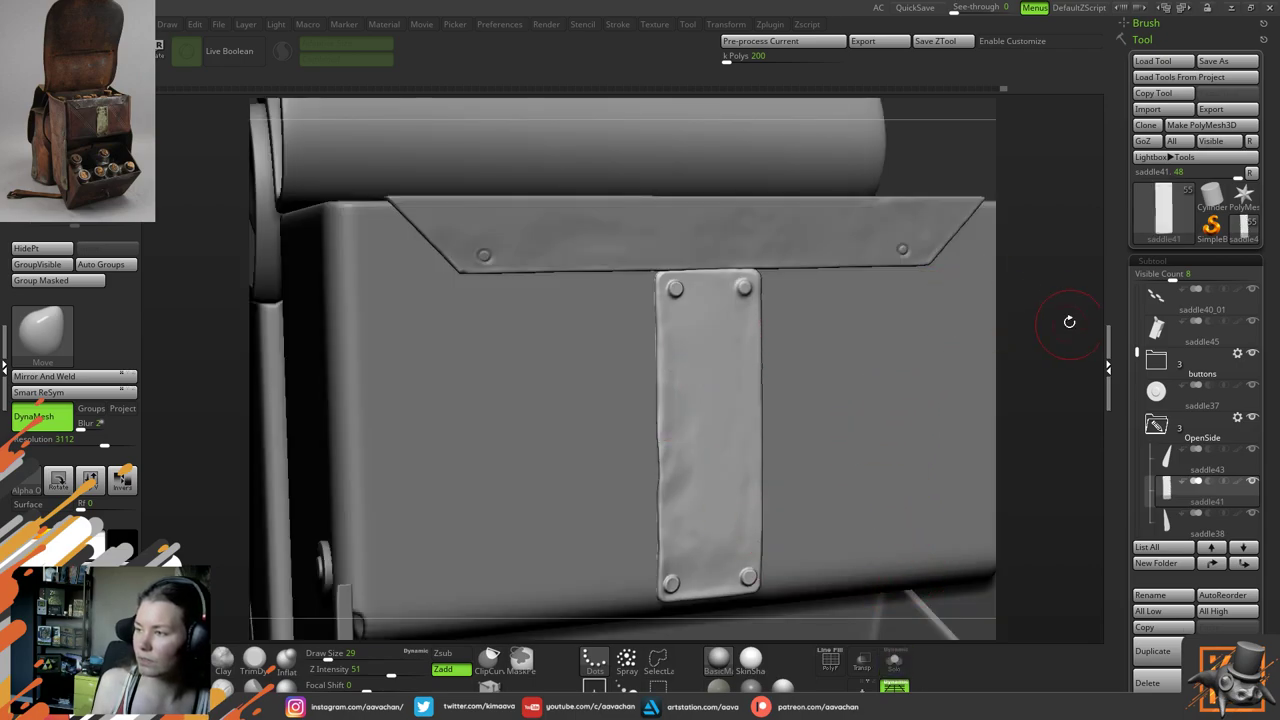
Trim and smooth the lower part of the strap's wavy edge with TrimDynamic at size 20, checking it from several angles
mouse_move(1068, 320)
left_mouse_down("alt")
mouse_move(965, 334)
mouse_move(737, 403)
mouse_move(738, 383)
mouse_move(642, 374)
mouse_move(799, 383)
mouse_move(730, 380)
mouse_move(731, 357)
left_mouse_up("alt")
key("space")
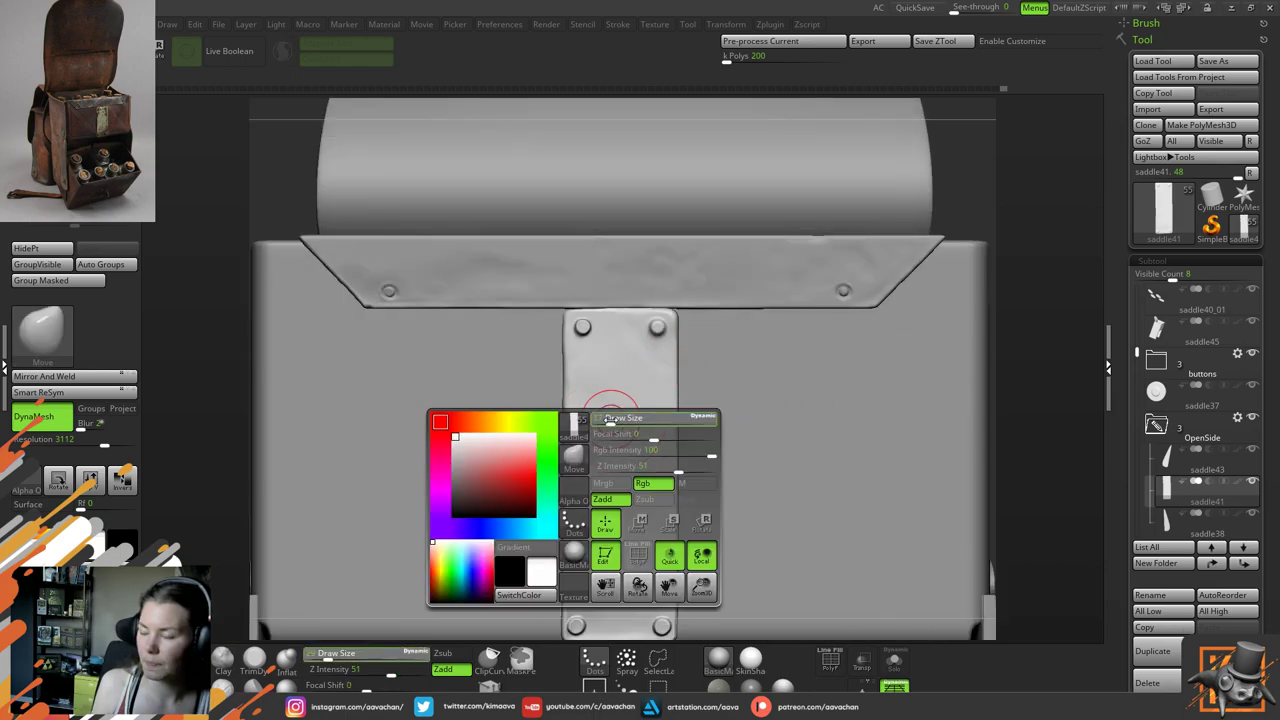
left_click_drag(610, 420, 613, 420)
left_click(254, 658)
mouse_move(574, 505)
left_mouse_down("shift")
mouse_move(575, 453)
mouse_move(590, 583)
left_mouse_up("shift")
mouse_move(966, 434)
left_mouse_down("alt")
mouse_move(889, 314)
mouse_move(912, 344)
left_mouse_up("alt")
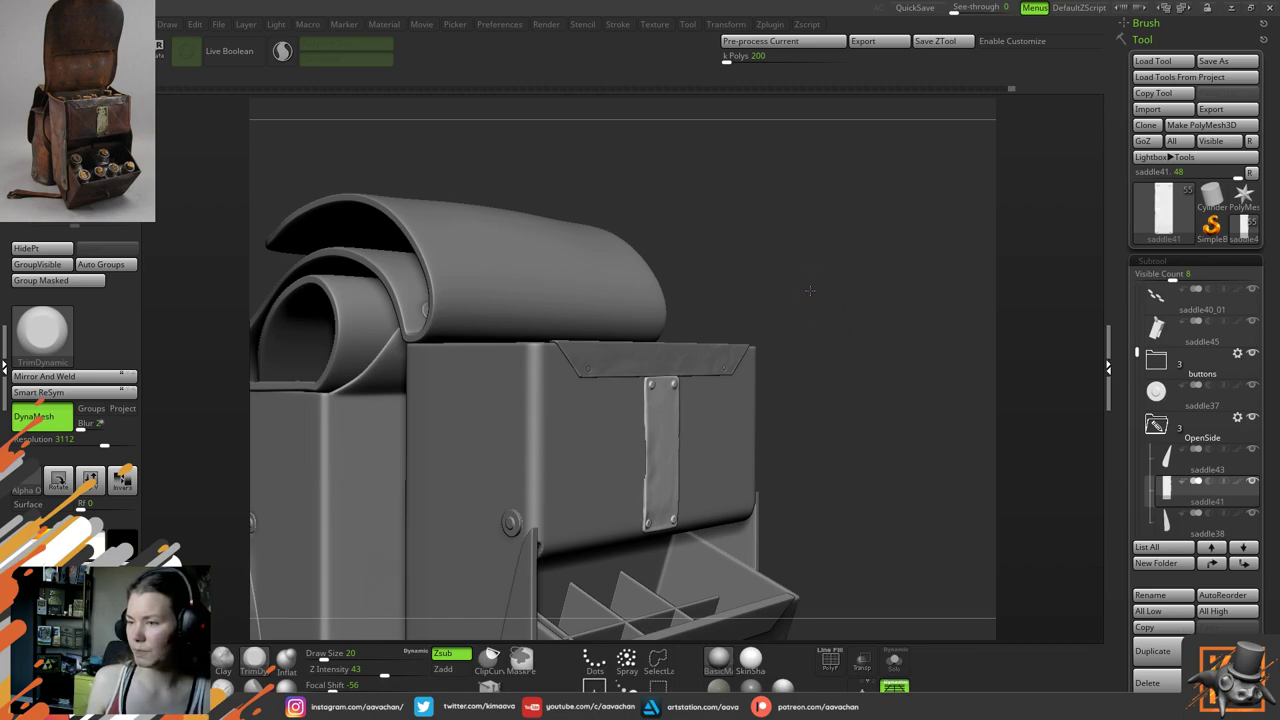
left_click_drag(811, 289, 878, 328, "alt")
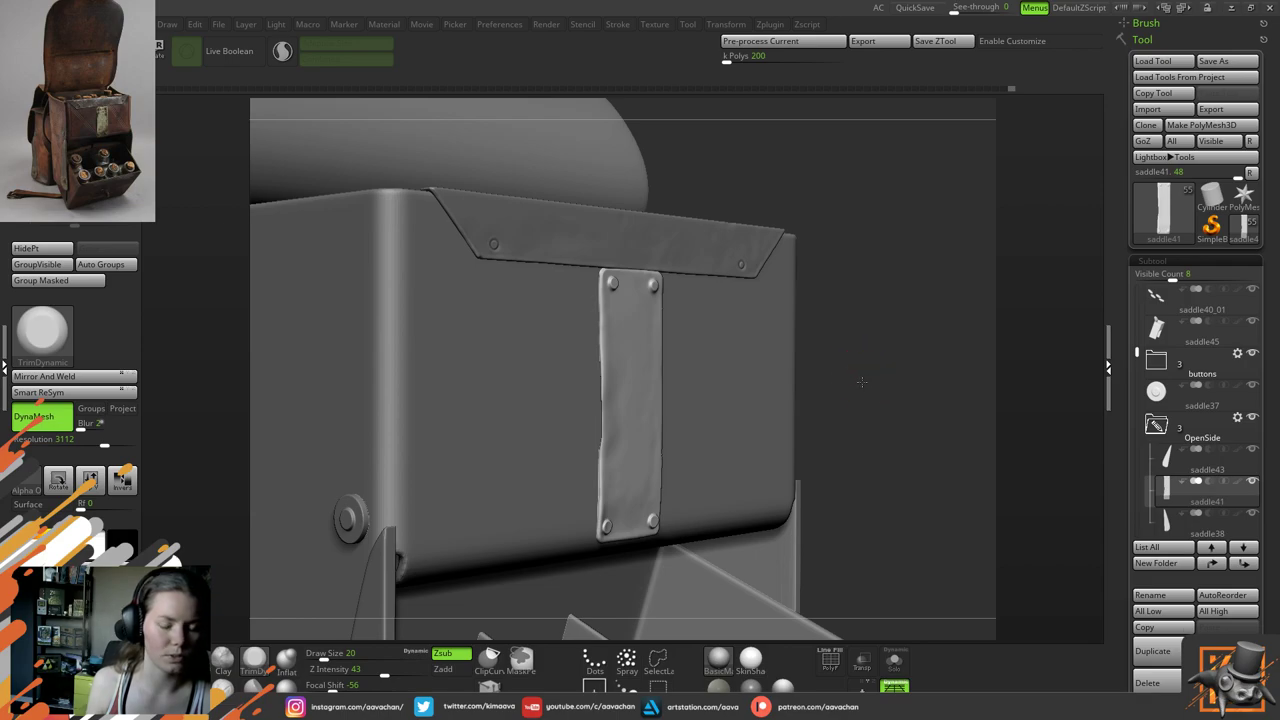
left_click_drag(861, 381, 849, 373)
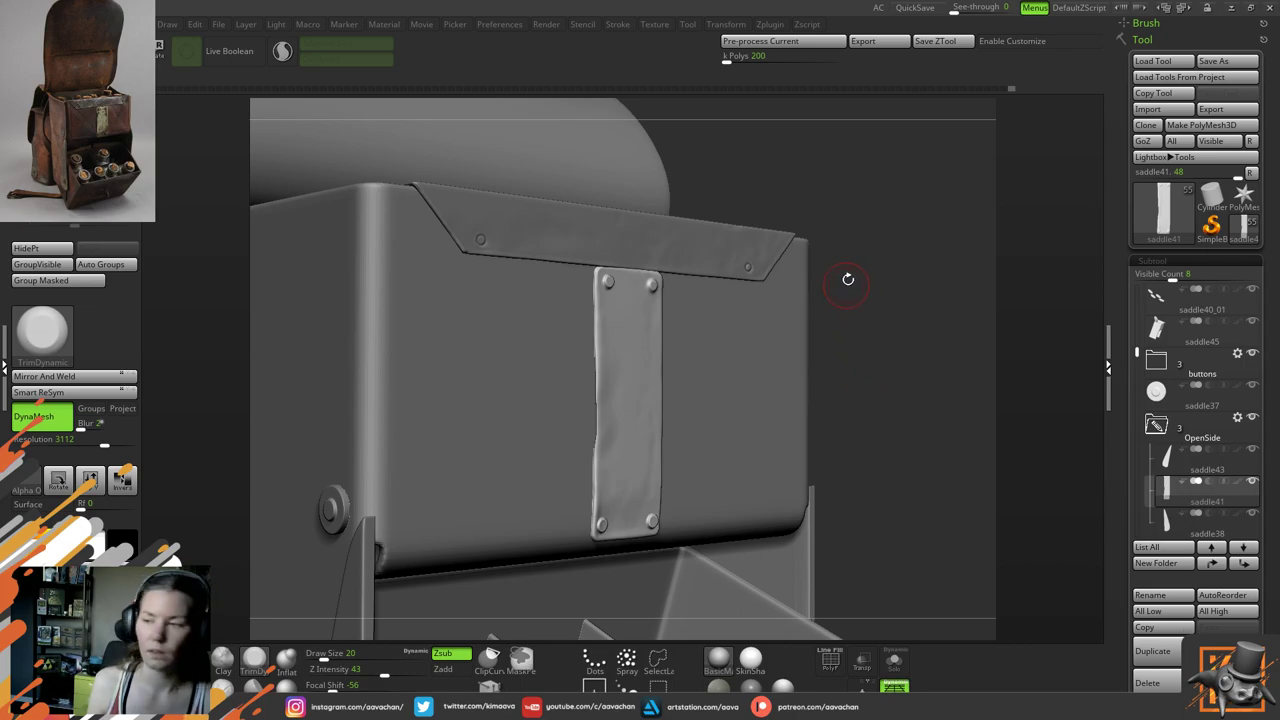
left_click_drag(859, 297, 922, 379, "alt")
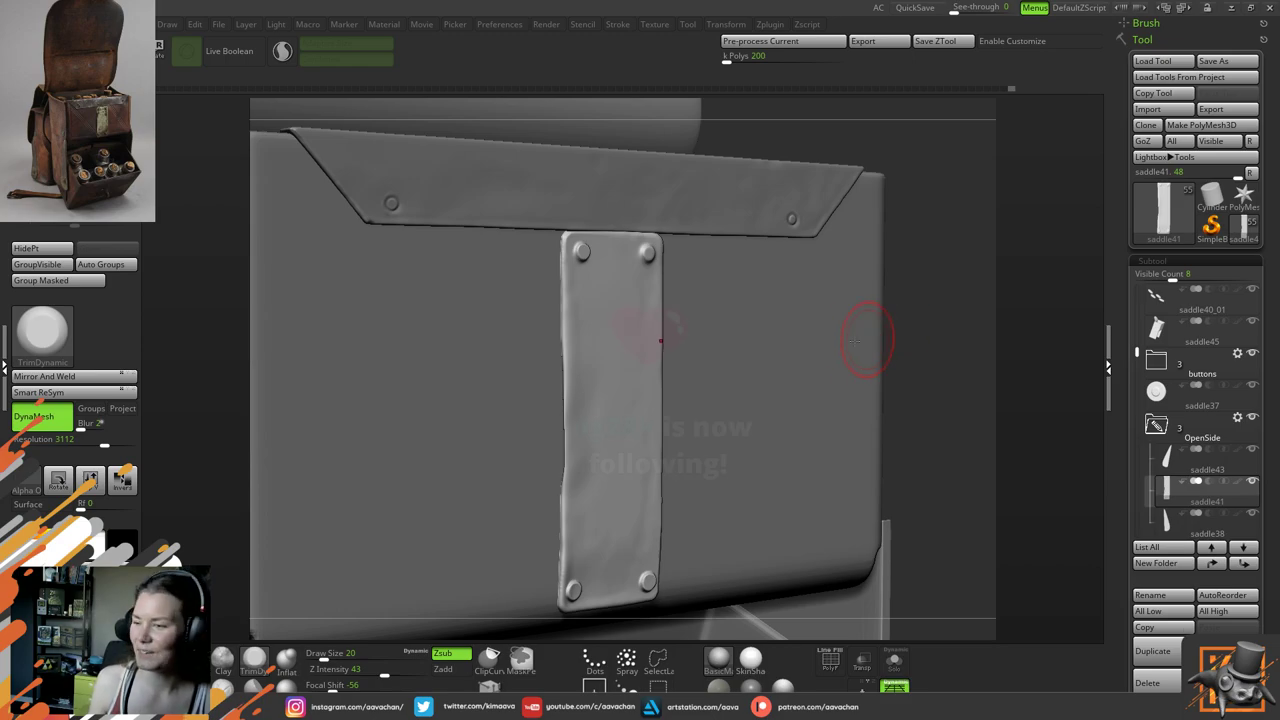
left_click_drag(980, 294, 817, 391)
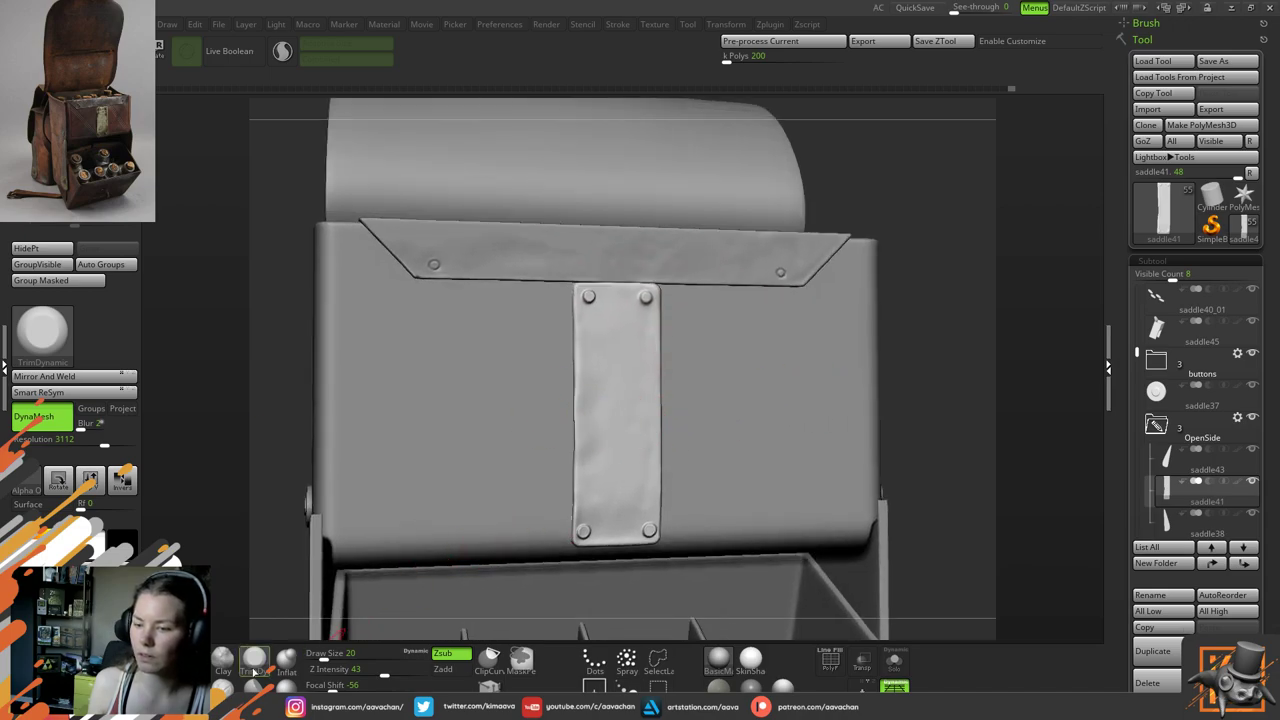
Compare earlier shapes of the strap through its undo history and restore an earlier state
left_click_drag(924, 321, 978, 360)
mouse_move(846, 331)
left_mouse_down()
mouse_move(857, 480)
mouse_move(805, 457)
mouse_move(597, 248)
left_mouse_up()
left_click_drag(1001, 381, 813, 230, "alt")
left_click_drag(849, 405, 775, 490, "alt")
left_click_drag(891, 333, 852, 403)
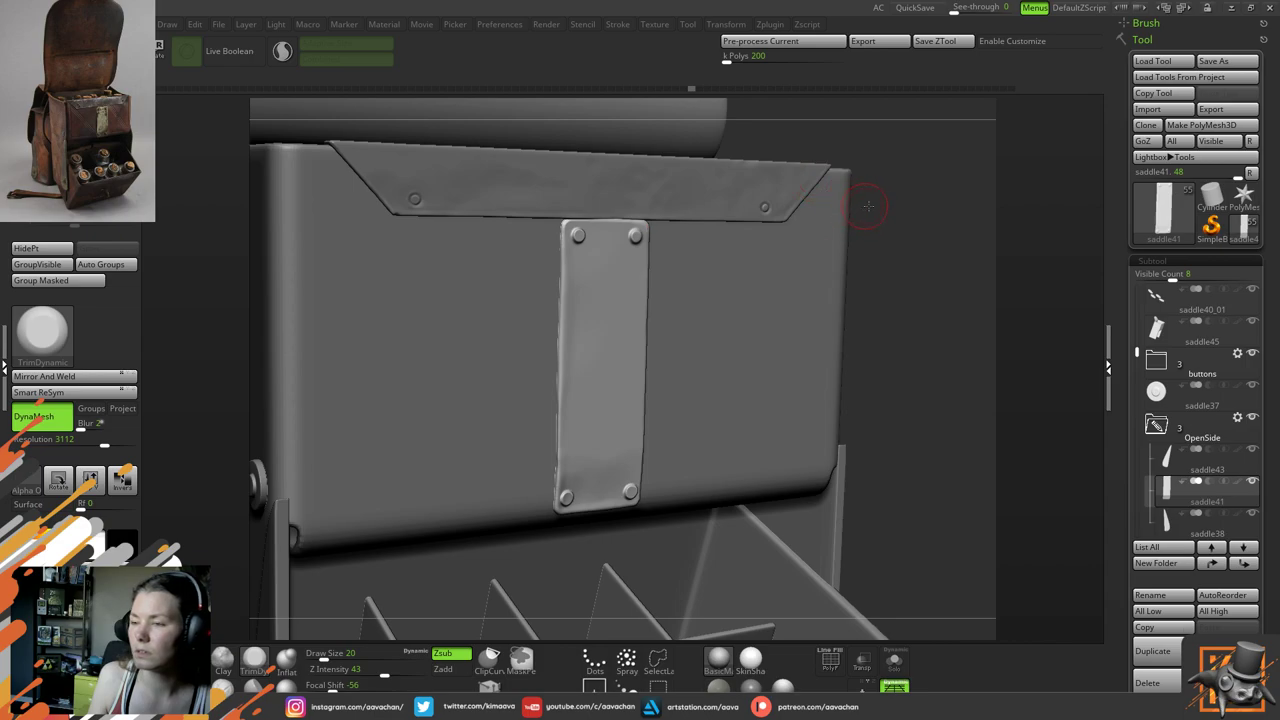
left_click_drag(868, 205, 720, 95)
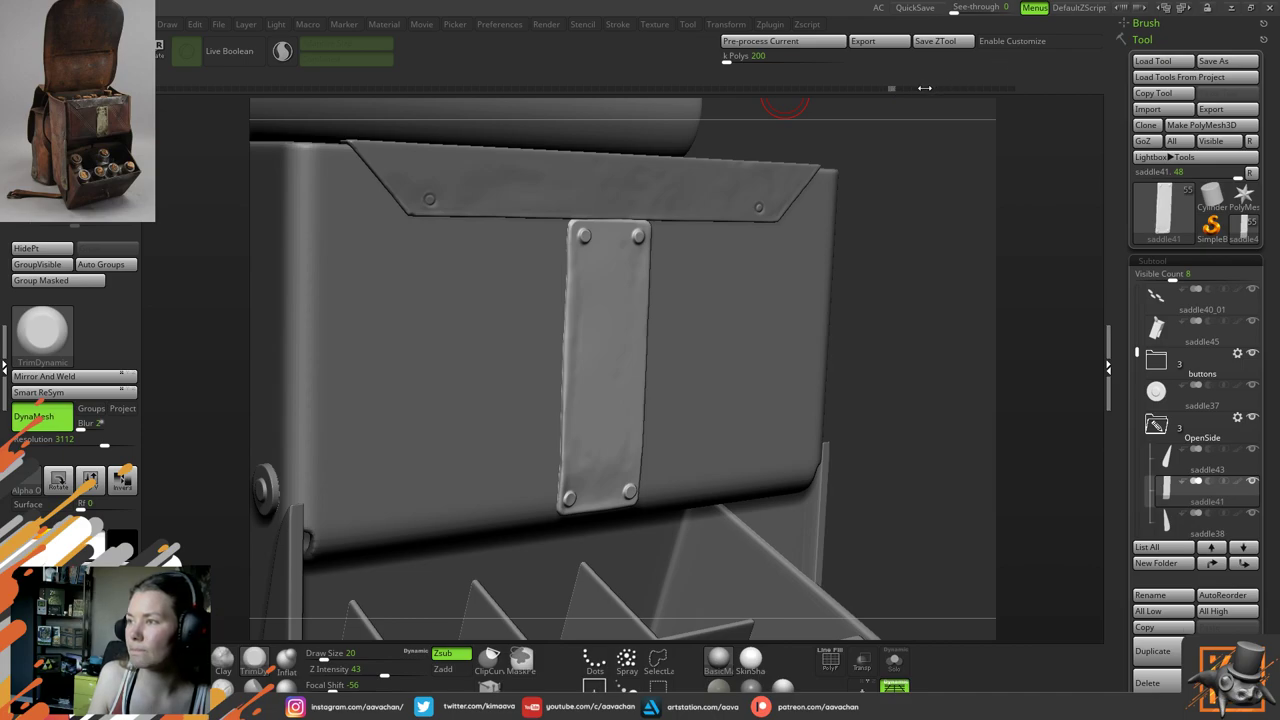
mouse_move(963, 151)
left_mouse_down()
mouse_move(950, 88)
mouse_move(933, 89)
left_mouse_up()
left_click(965, 89)
left_click_drag(904, 205, 958, 112)
left_click_drag(918, 237, 927, 285)
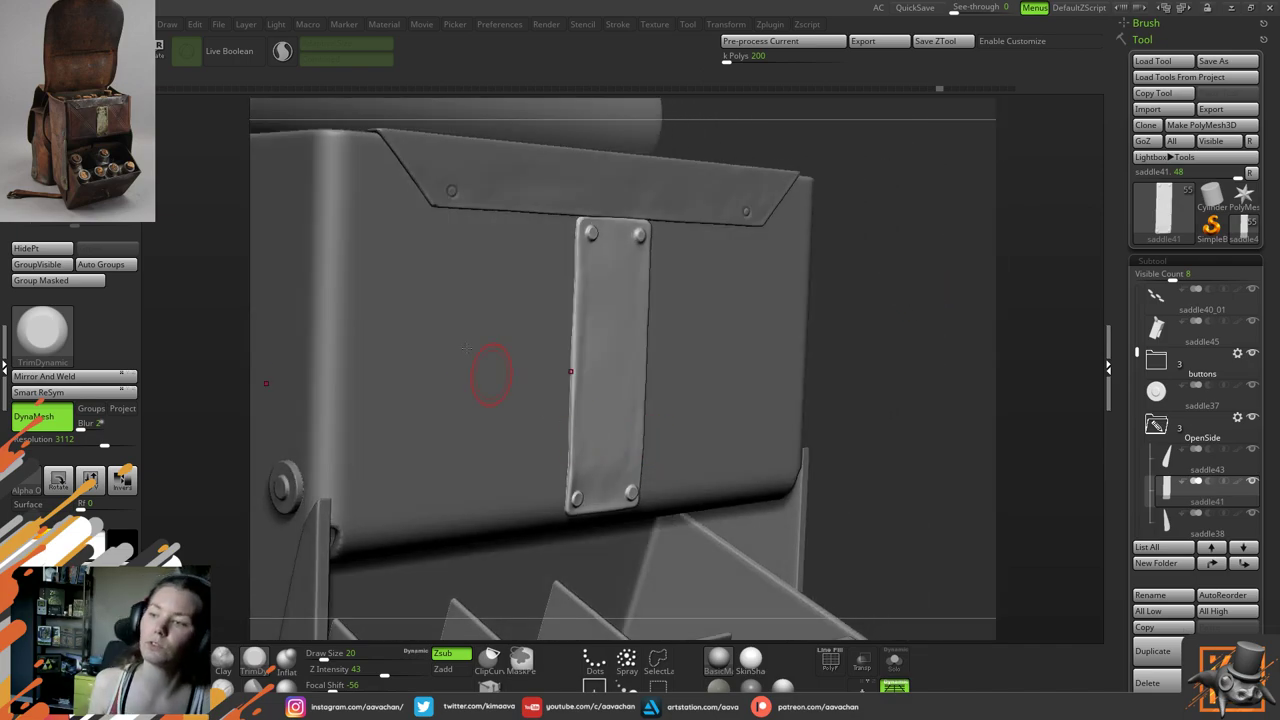
Examine the whole bag from several sides, including the side rivets, the rear compartment and the open drawer's corner
left_click_drag(890, 430, 885, 345, "alt")
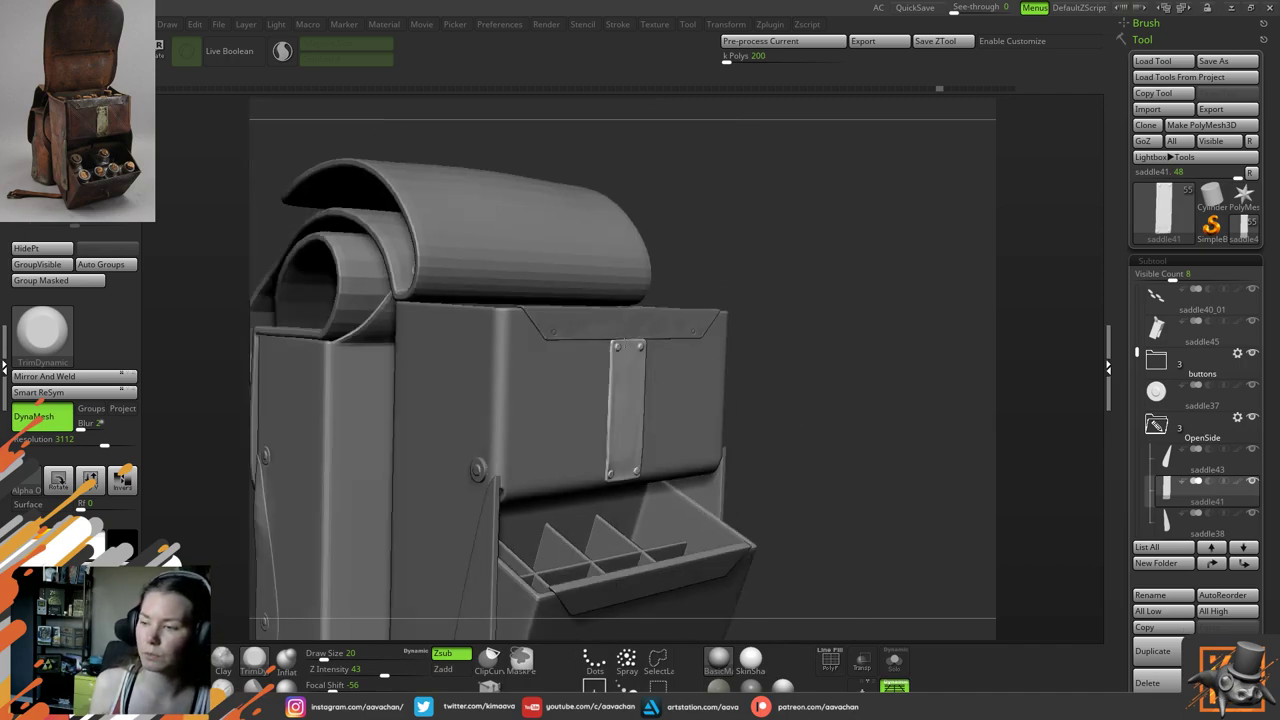
left_click_drag(790, 405, 800, 380)
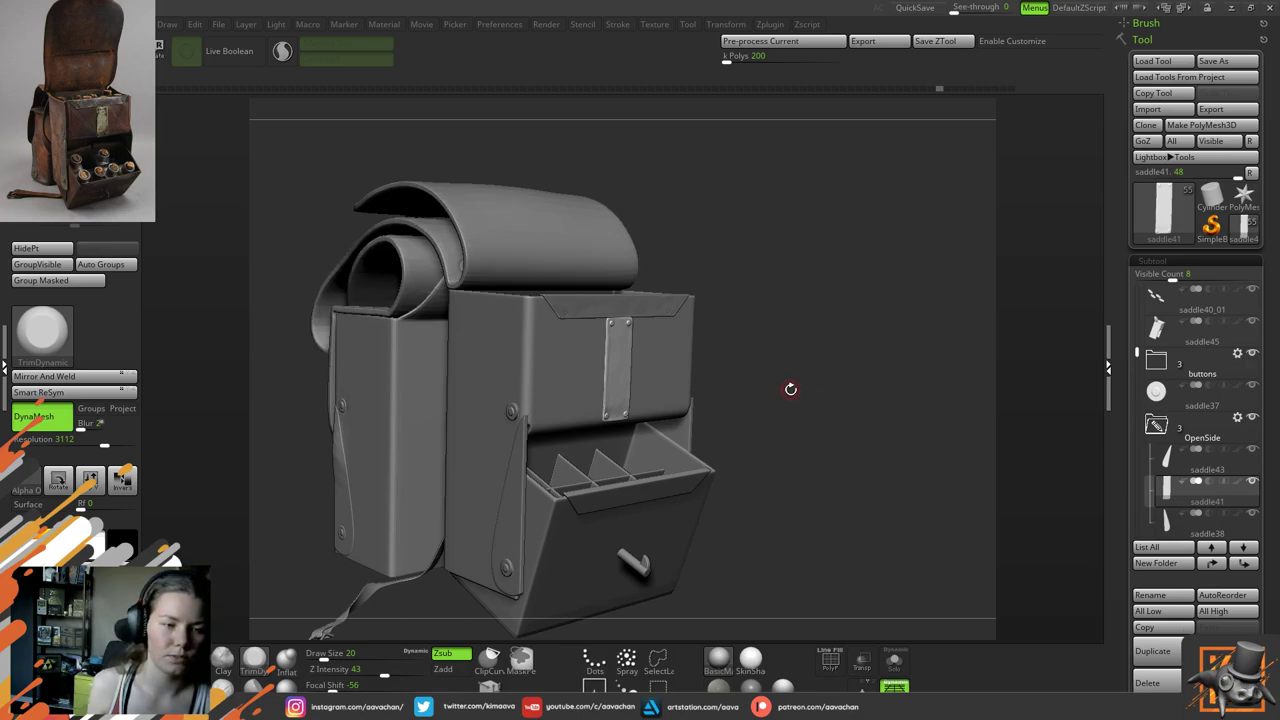
left_click_drag(861, 265, 873, 337, "alt")
left_click_drag(823, 390, 850, 420)
left_click_drag(495, 385, 291, 233)
left_click_drag(920, 401, 869, 397)
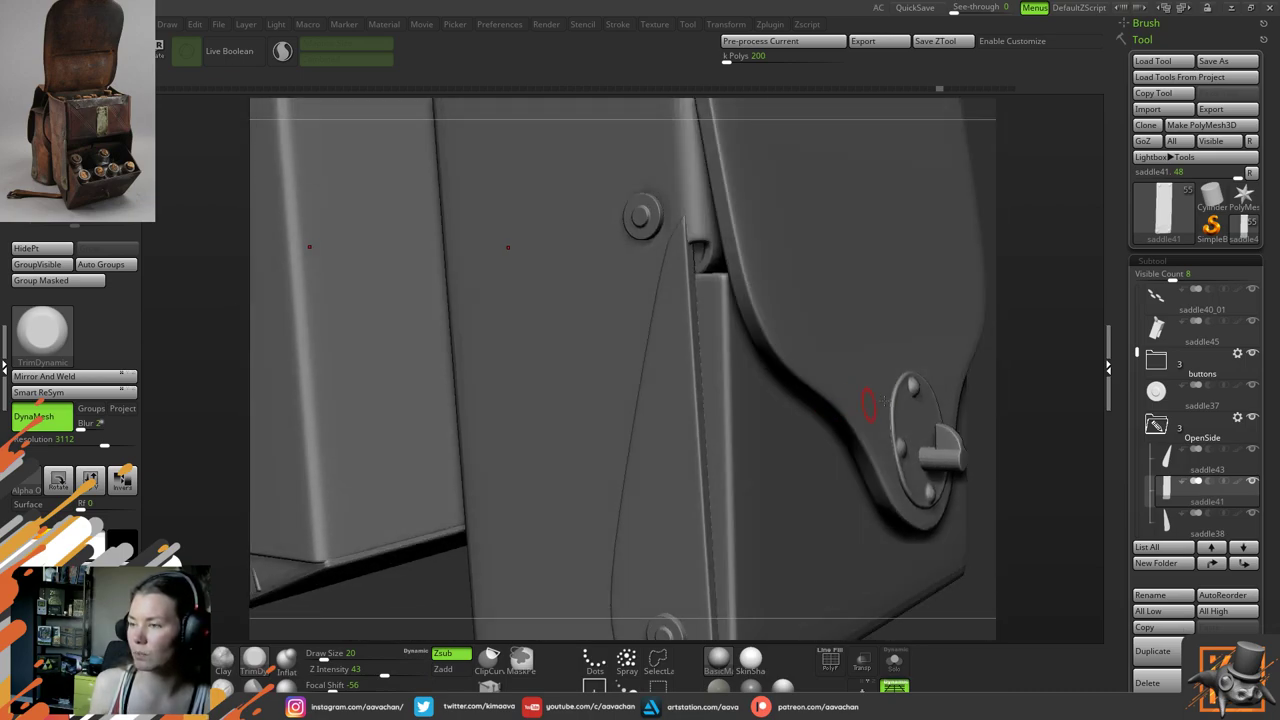
left_click_drag(1028, 370, 940, 372)
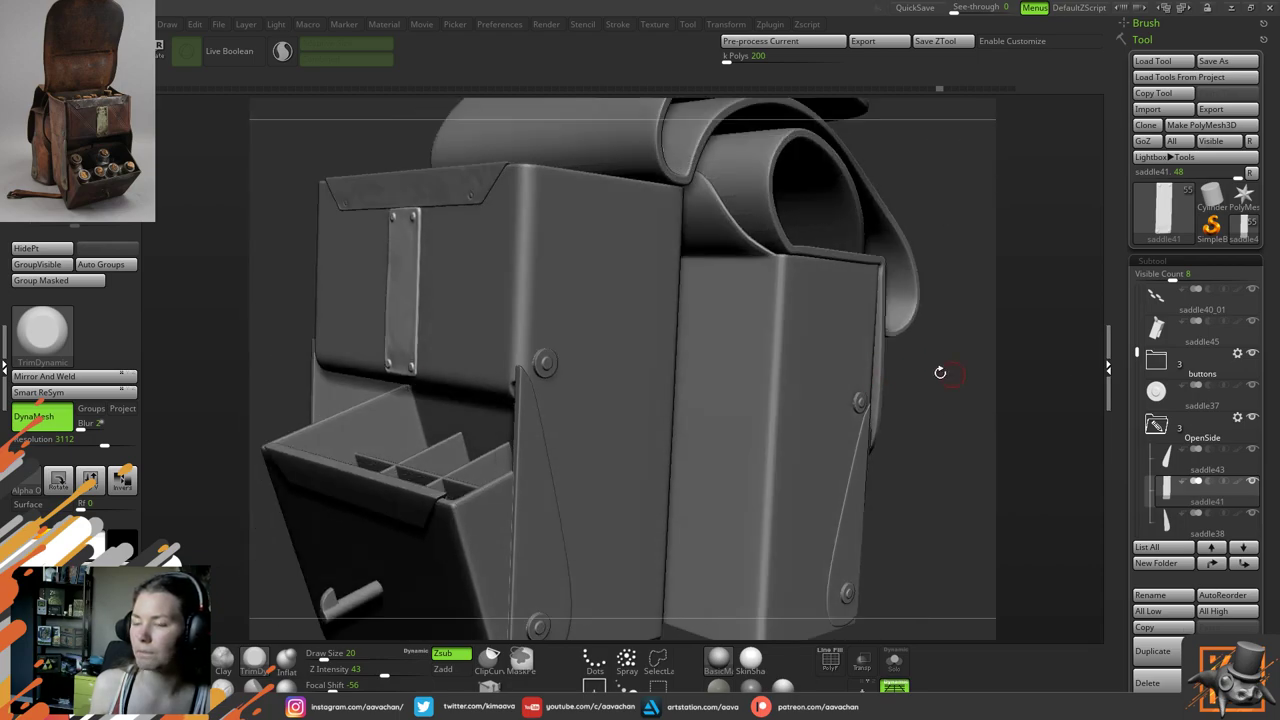
left_click_drag(600, 380, 611, 435, "alt")
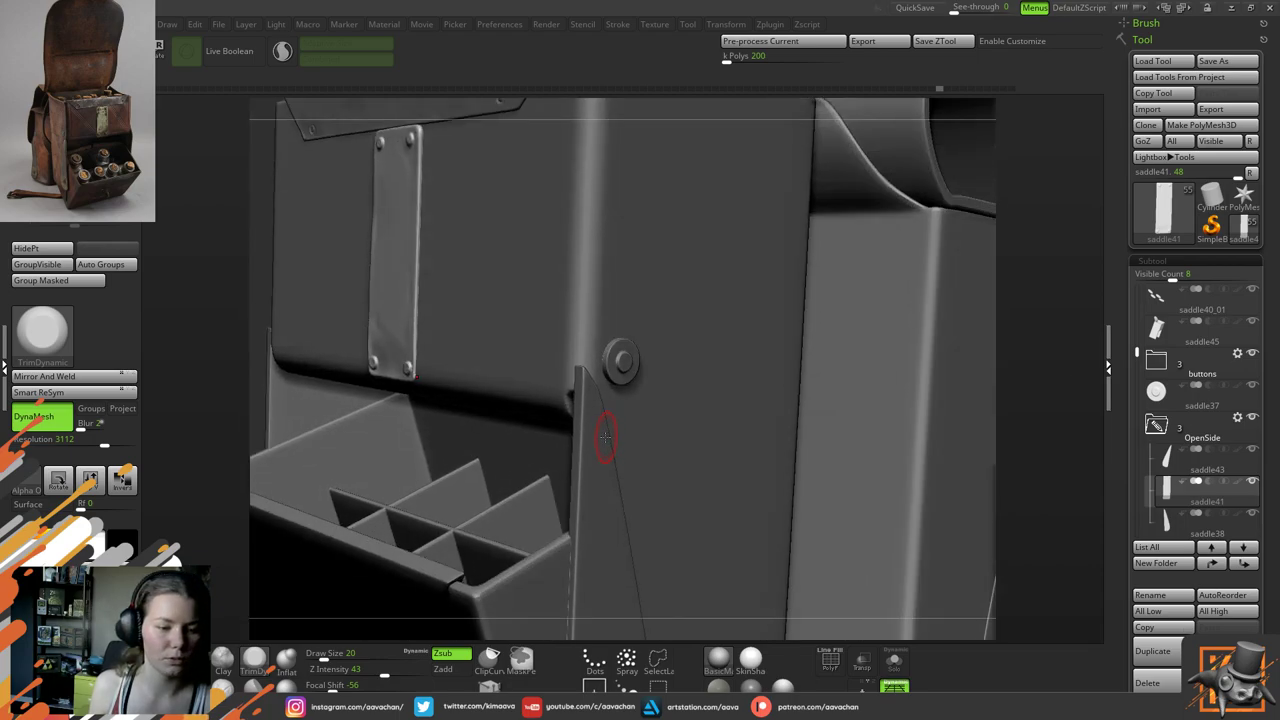
right_click_drag(593, 330, 576, 373, "ctrl")
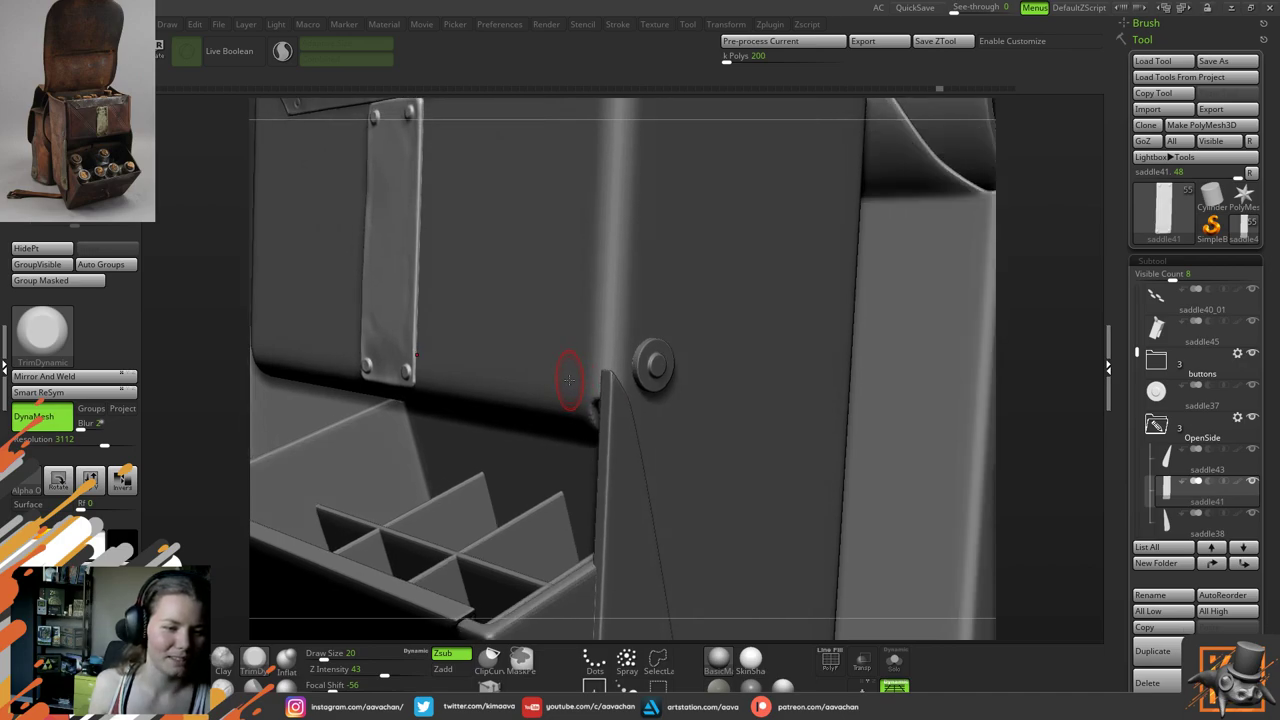
Select the front compartment body saddle45, toggle its wireframe display and frame it in the view
left_click(728, 344, "alt")
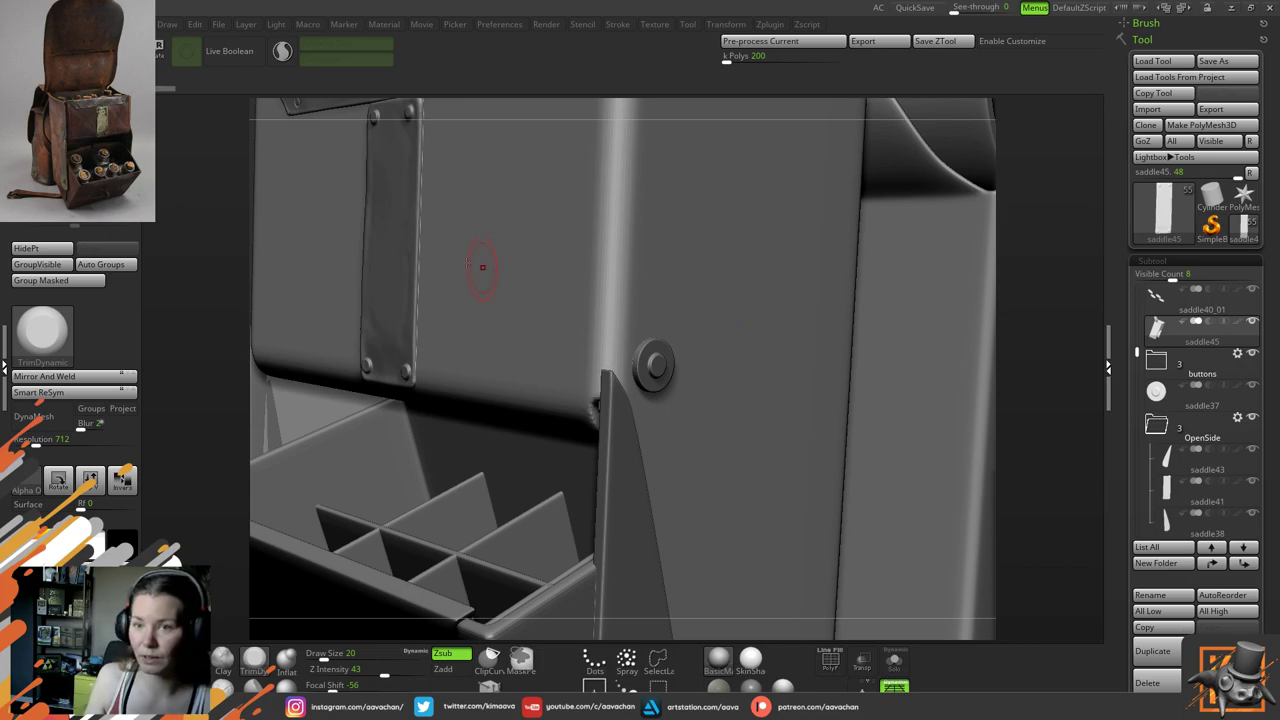
left_click(832, 662)
left_click(832, 662)
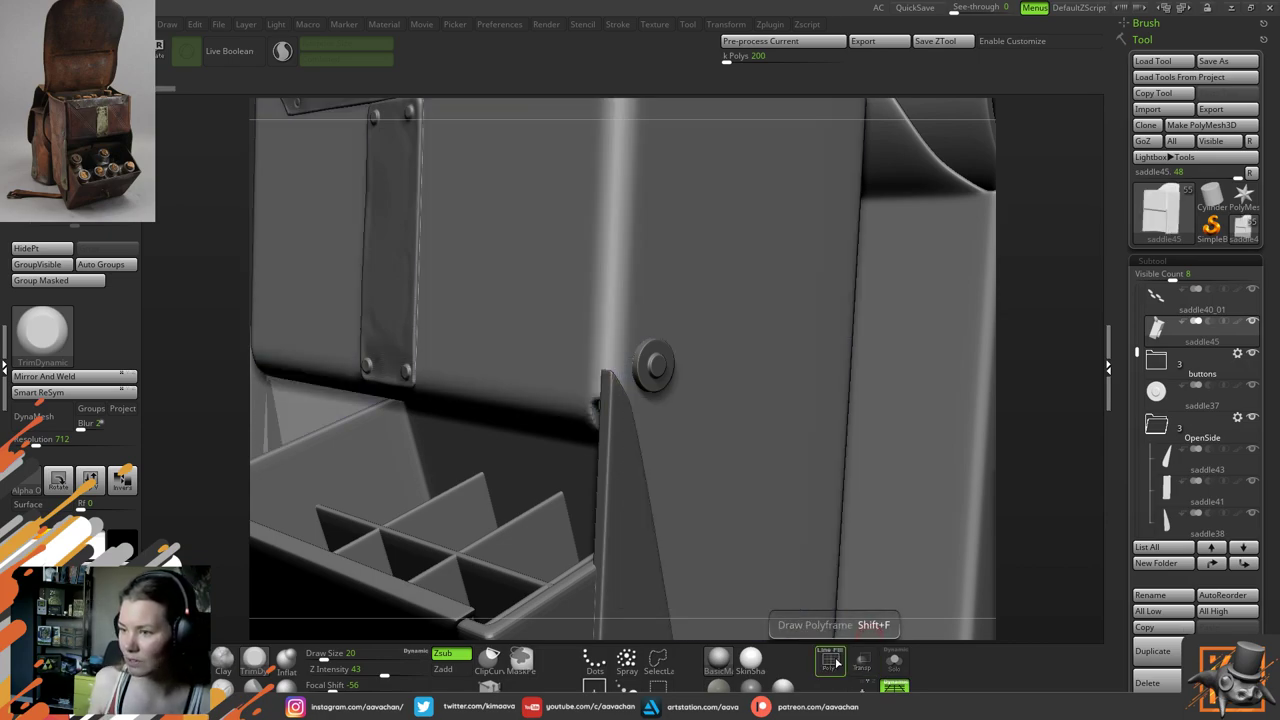
left_click(832, 662)
left_click(832, 662)
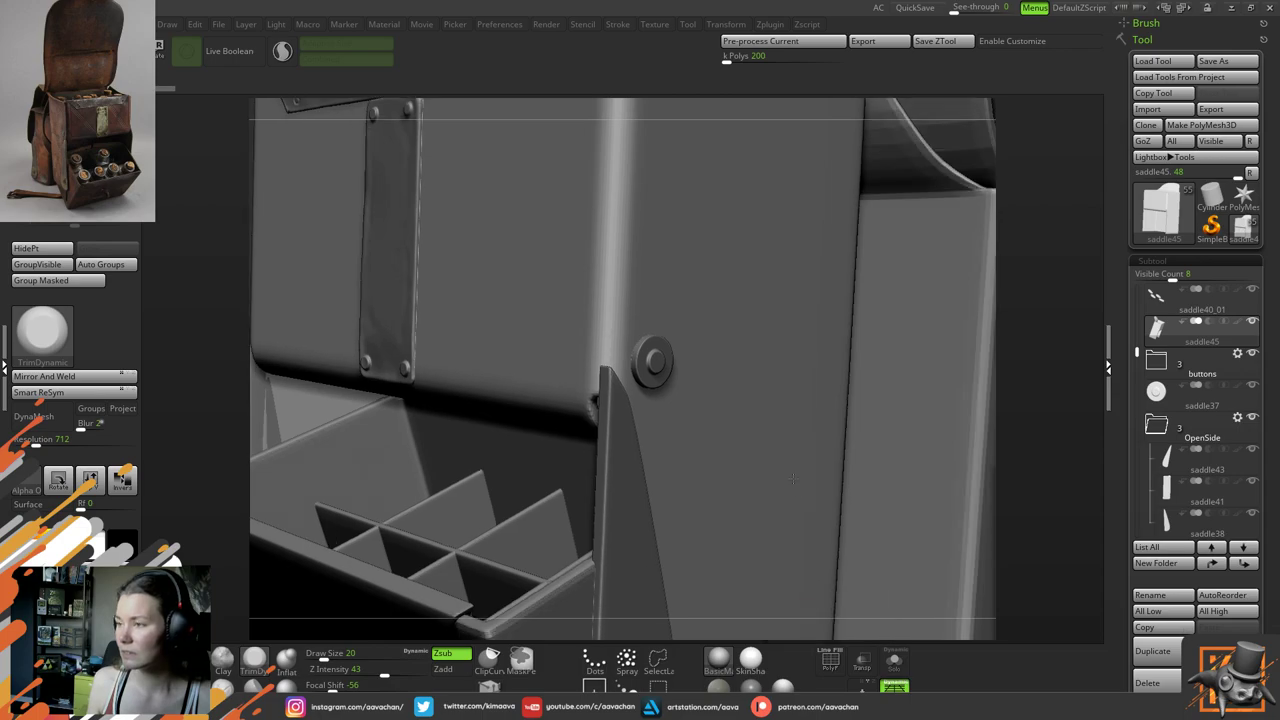
key("f")
Select the rear compartment body saddle46, check its wireframe, subdivide the mesh and hide the wireframe
left_click(909, 442, "alt")
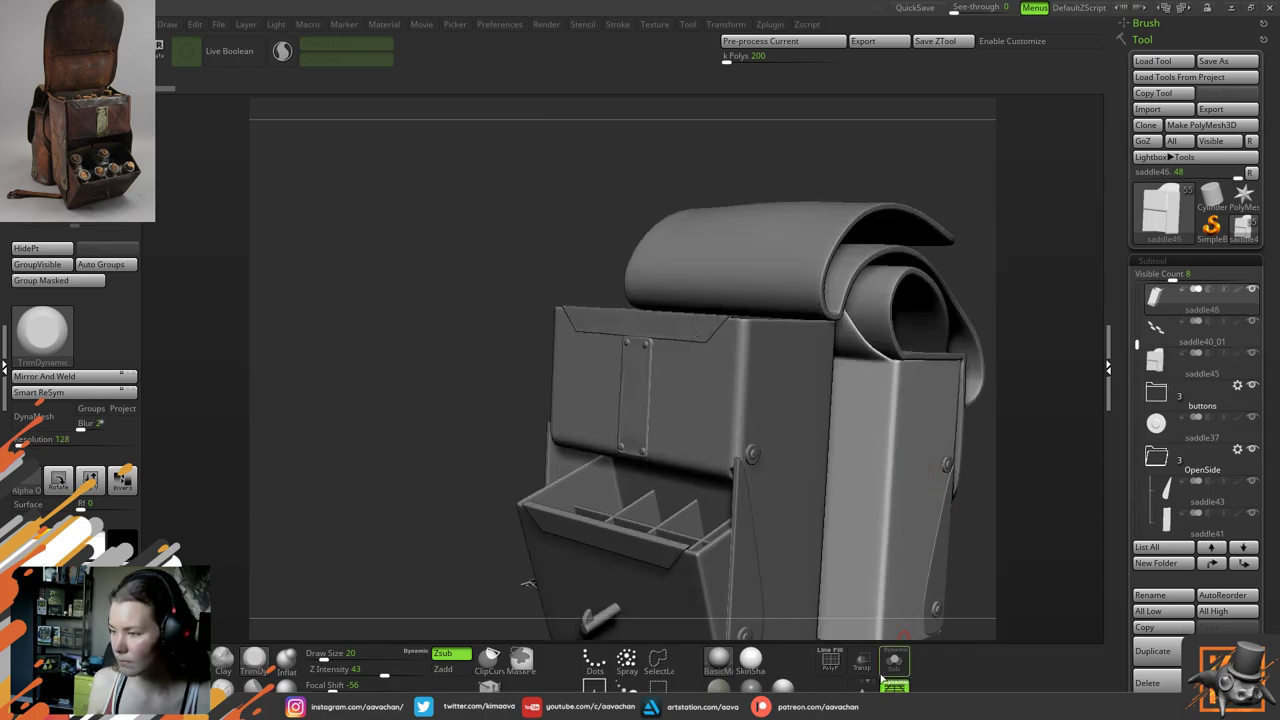
left_click(832, 662)
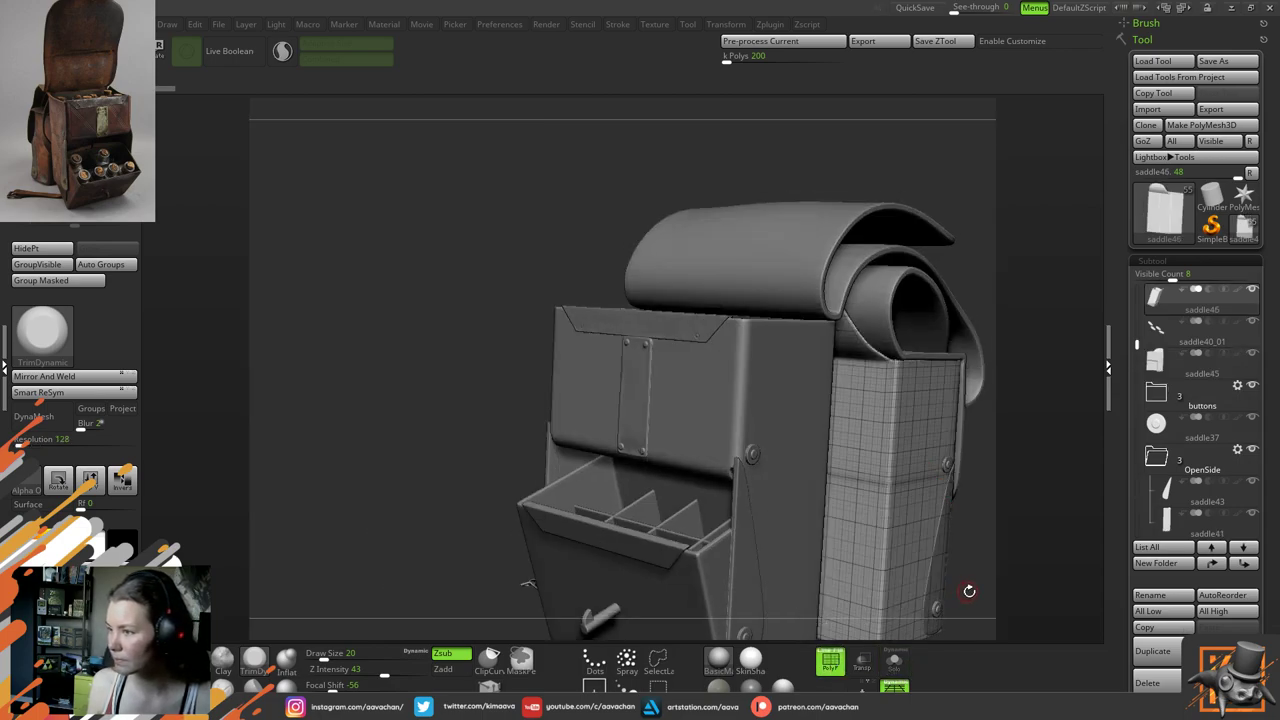
left_click_drag(966, 591, 888, 577)
left_click_drag(536, 456, 595, 497)
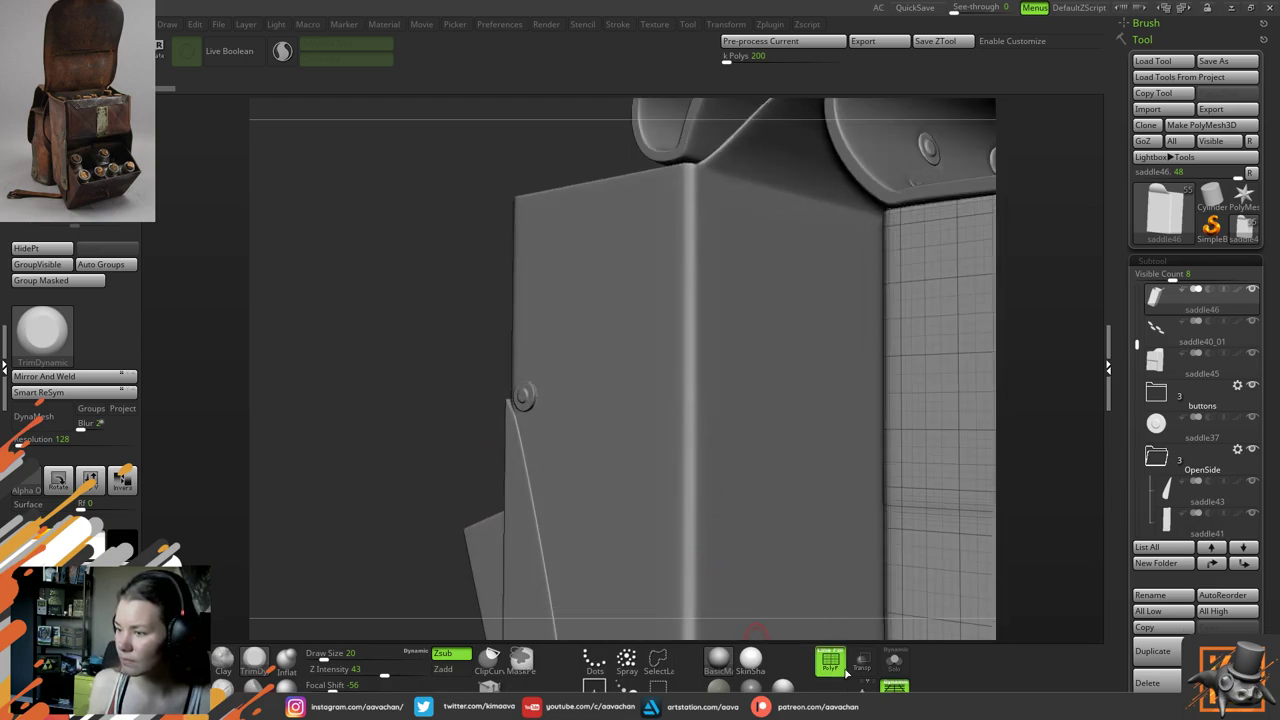
left_click_drag(563, 543, 148, 352)
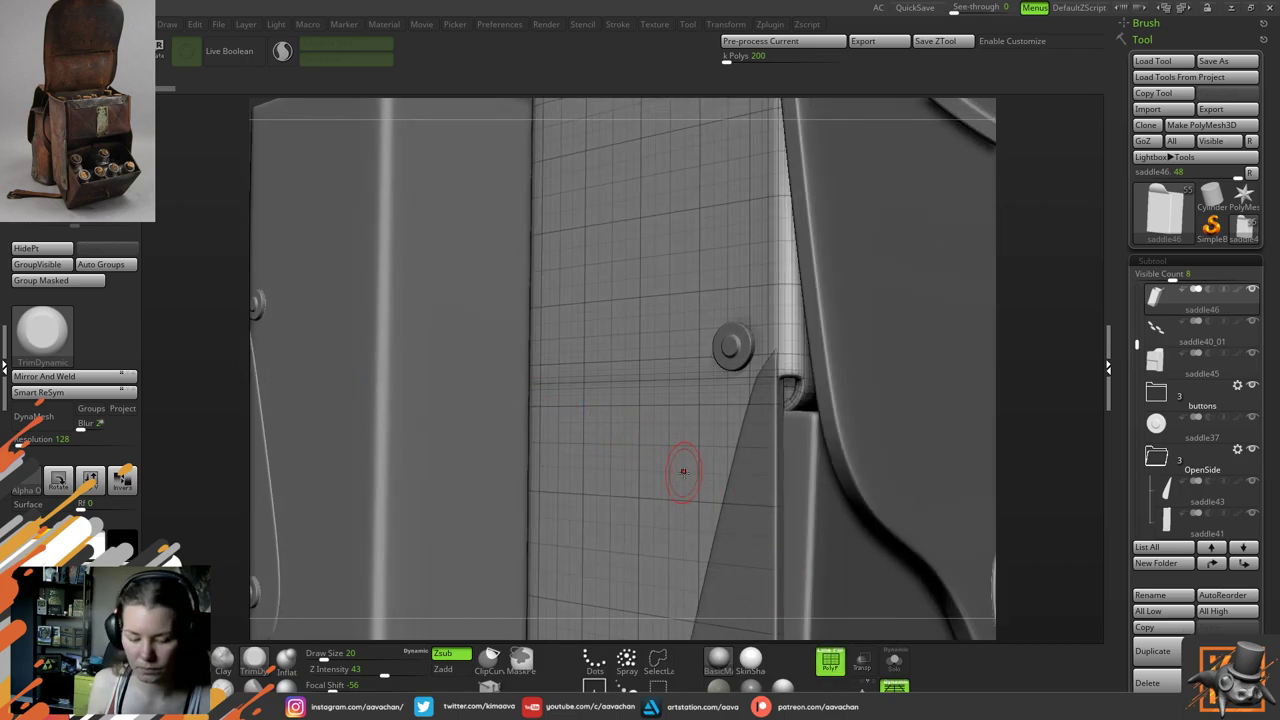
key("ctrl")
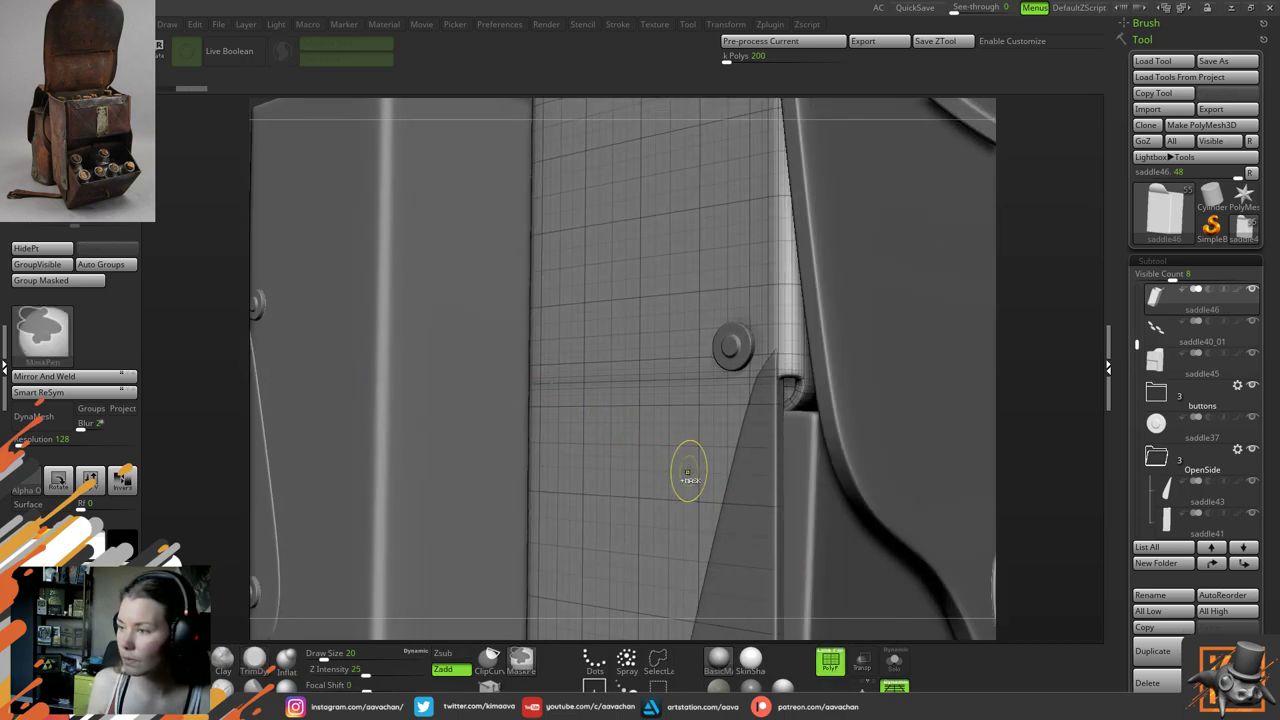
left_click(830, 661)
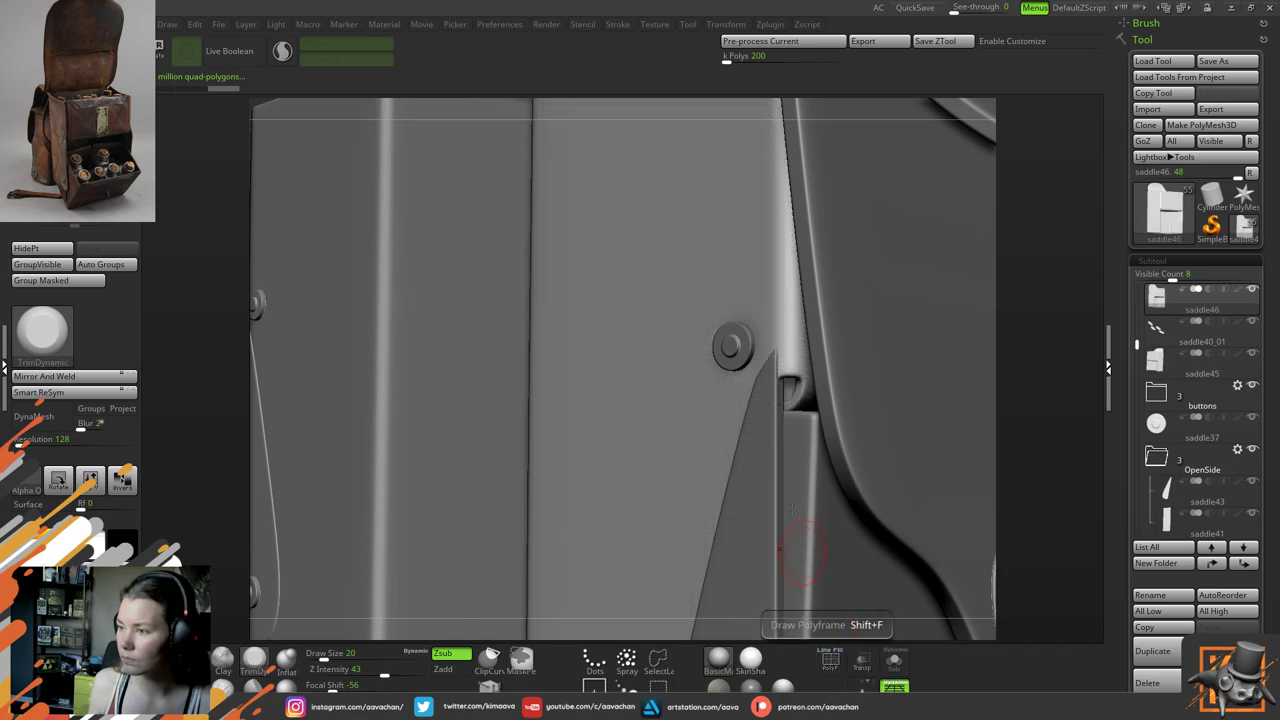
Examine the rear compartment's upper side rivets and the leather around them on both sides of the bag
left_click_drag(1060, 343, 826, 488)
left_click_drag(914, 374, 944, 381)
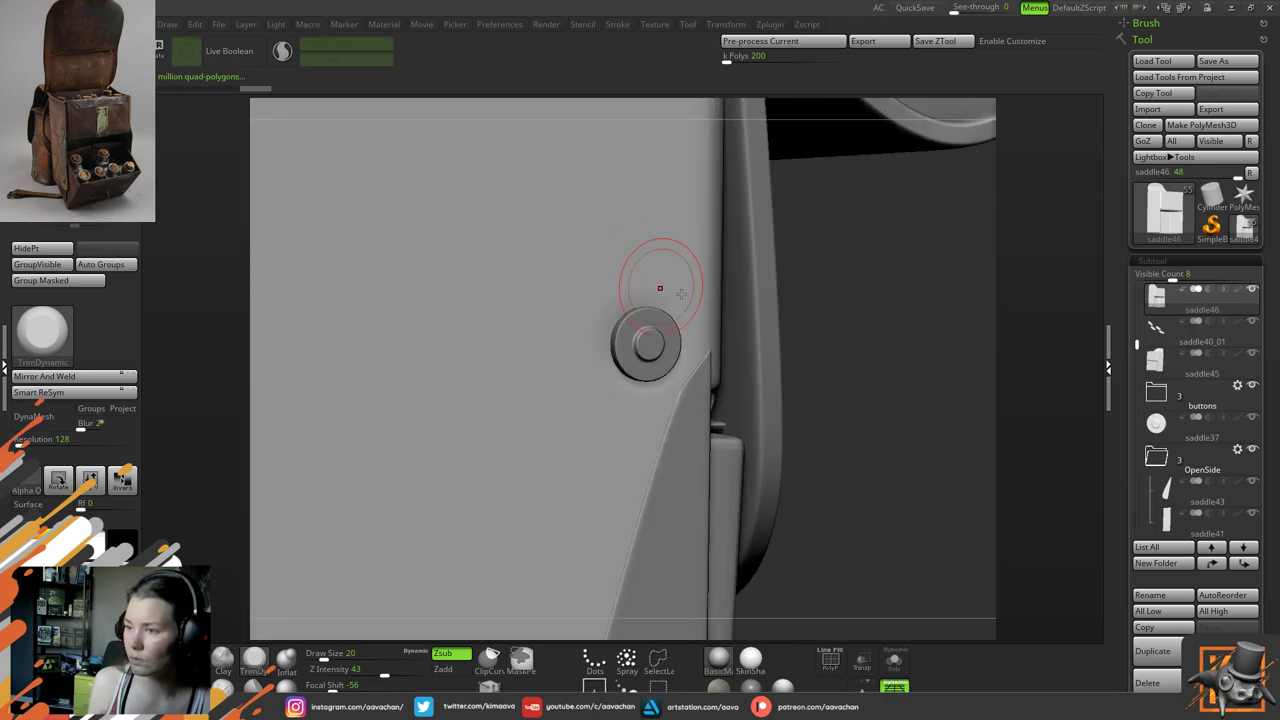
left_click_drag(878, 317, 876, 343, "alt")
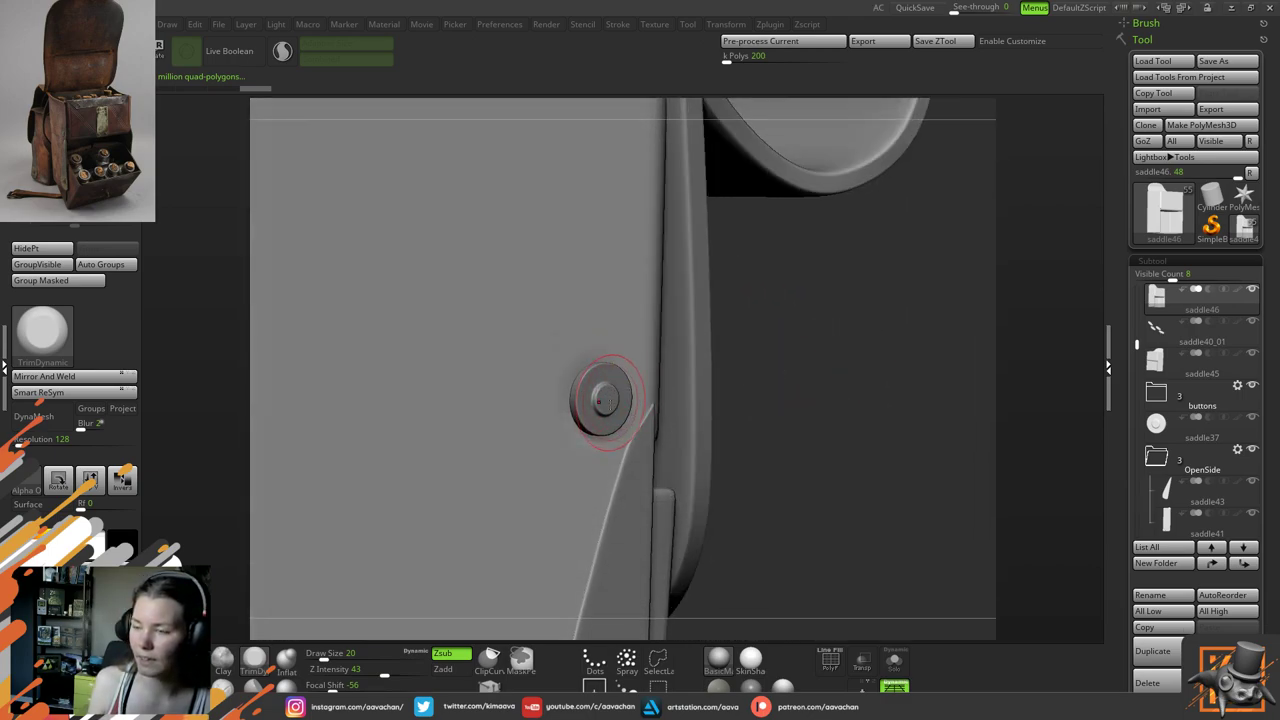
mouse_move(638, 336)
left_mouse_down()
mouse_move(674, 422)
mouse_move(557, 340)
left_mouse_up()
left_click_drag(776, 491, 768, 424, "alt")
right_click_drag(701, 436, 614, 440)
right_click_drag(531, 426, 428, 423)
right_click_drag(409, 360, 634, 371)
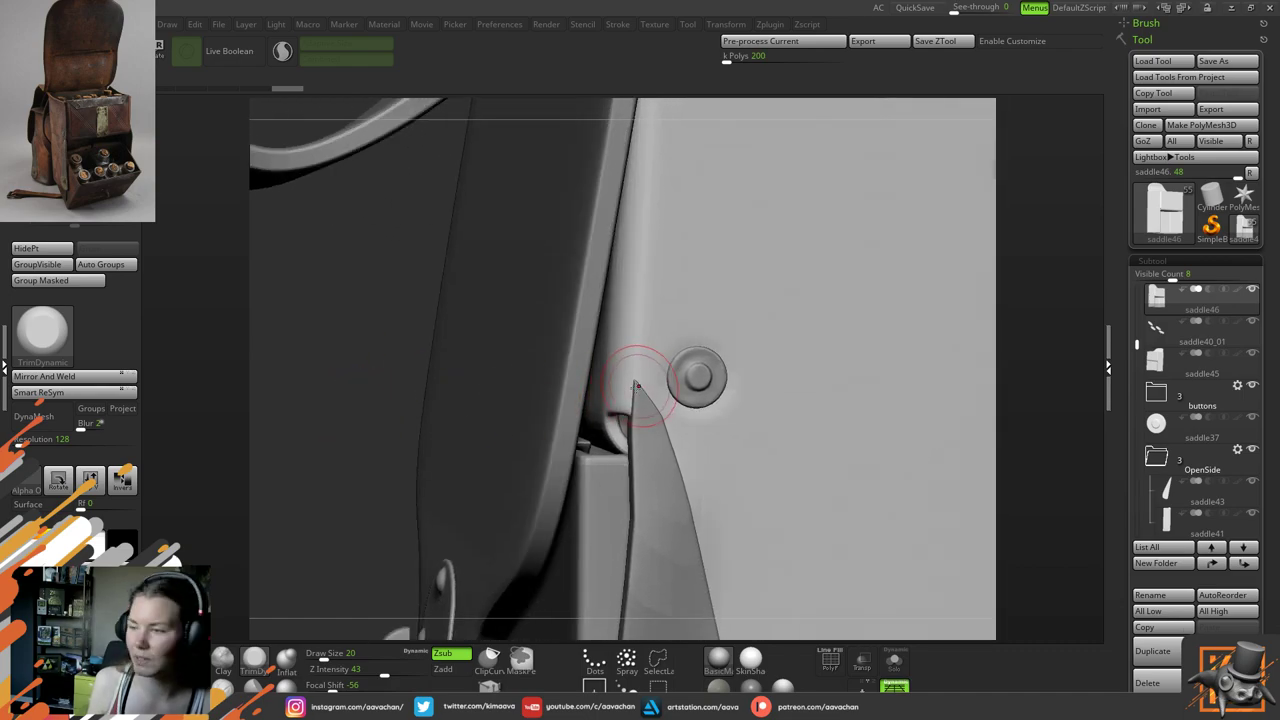
Swell the leather around the rear compartment's side rivet with the Inflat brush at size 8, undoing unwanted strokes
key("space")
left_click_drag(704, 353, 697, 353)
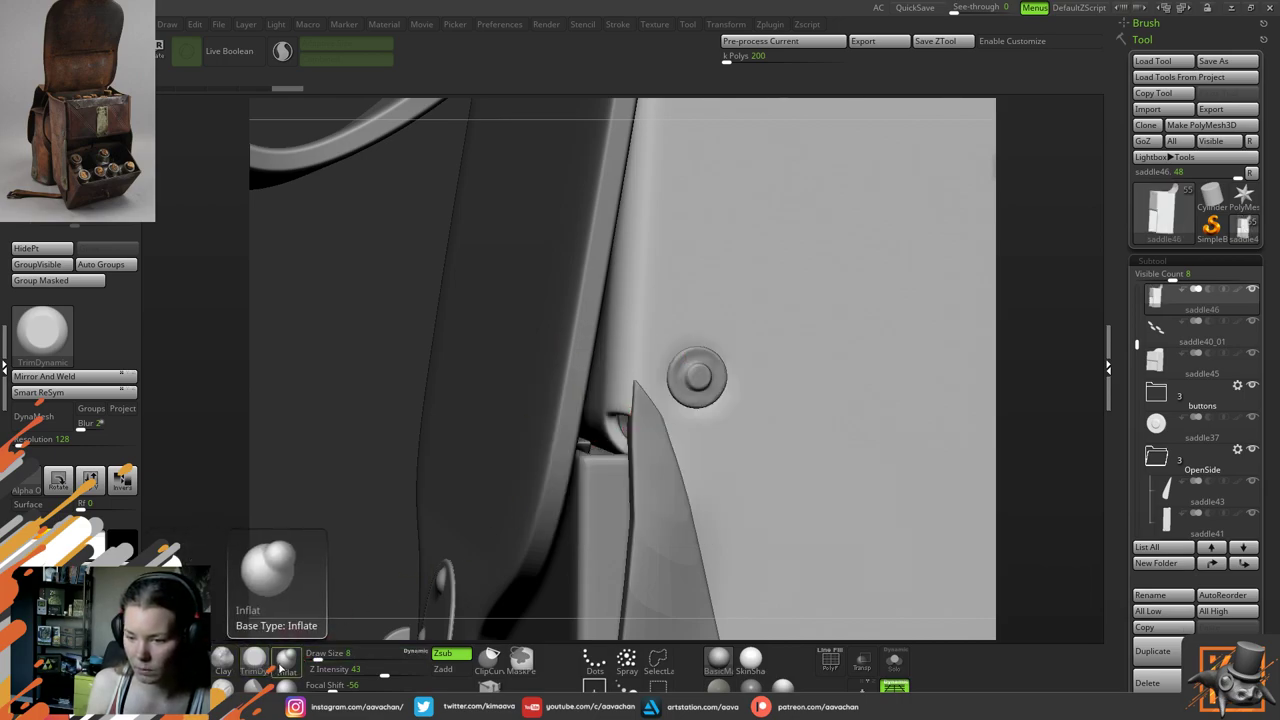
left_click(286, 657)
left_click_drag(672, 372, 698, 342)
mouse_move(708, 388)
left_mouse_down()
mouse_move(709, 363)
mouse_move(731, 374)
mouse_move(690, 405)
mouse_move(671, 384)
mouse_move(684, 374)
left_mouse_up()
key("ctrl+z")
key("ctrl+z")
key("ctrl+z")
key("ctrl+z")
key("ctrl+z")
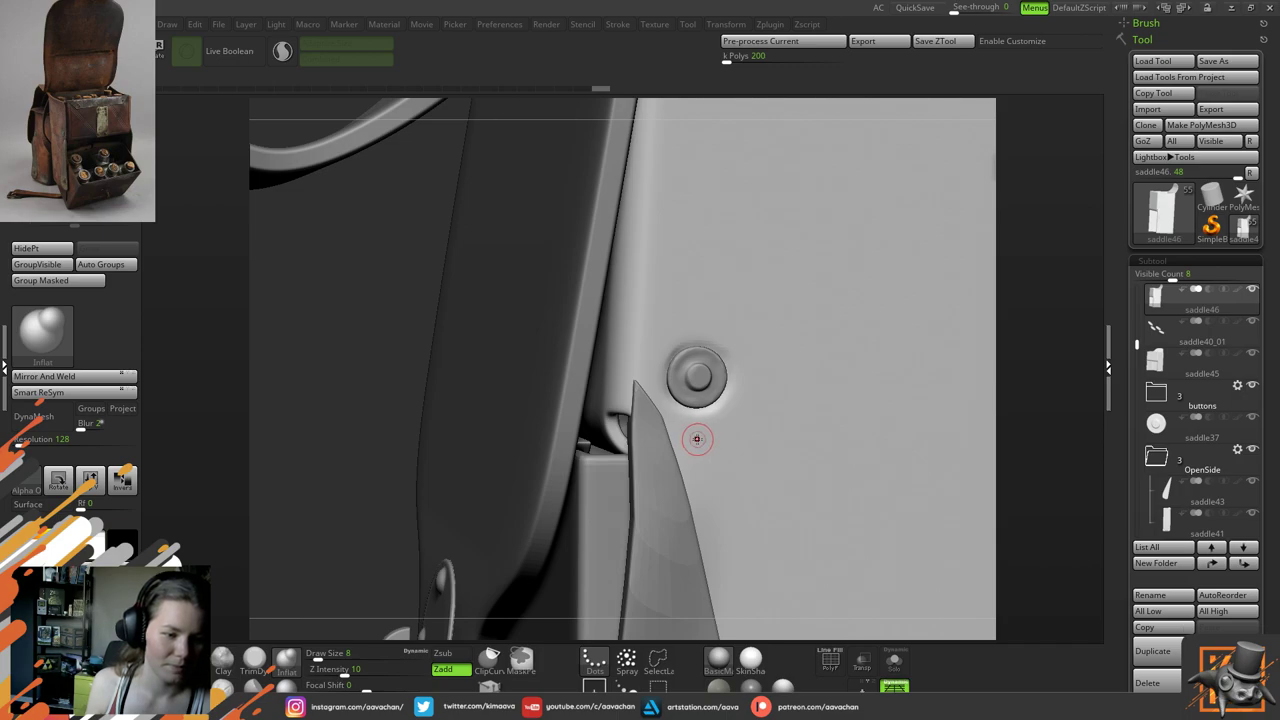
right_click_drag(423, 343, 328, 433)
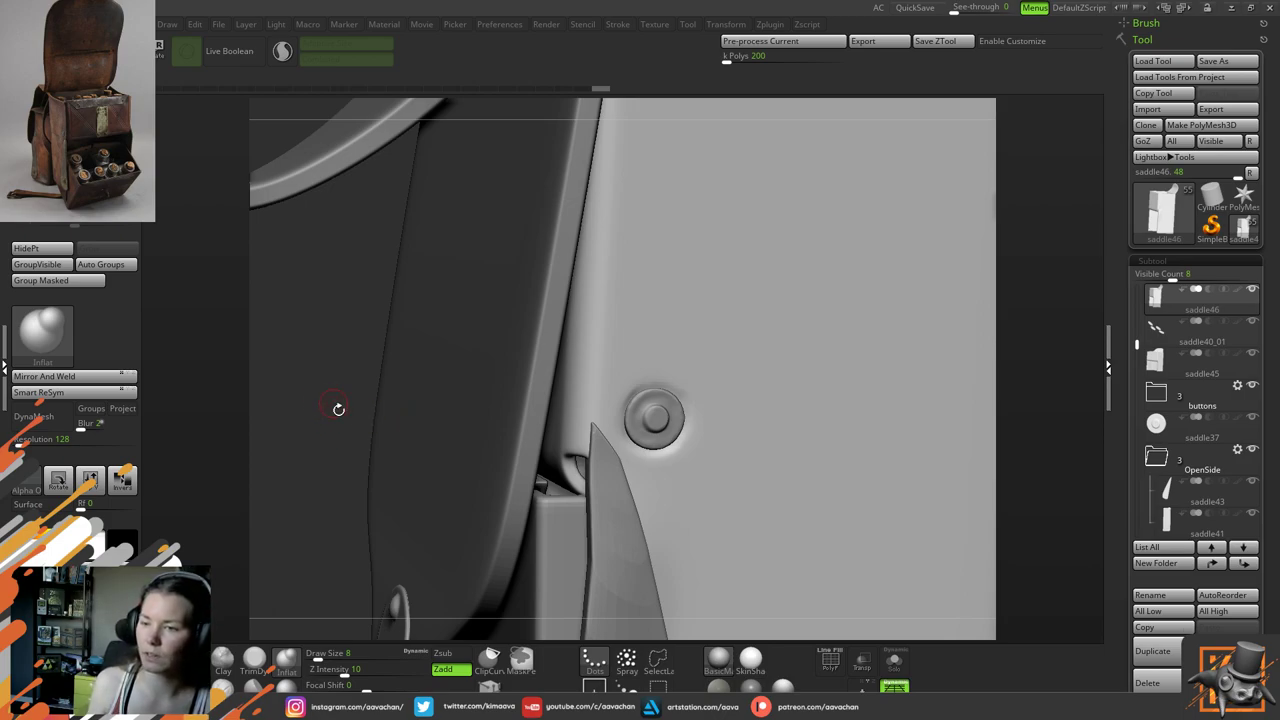
Subdivide the rear compartment body and swell the leather around its side rivet with the Inflat brush at size 14
right_click_drag(333, 418, 315, 447)
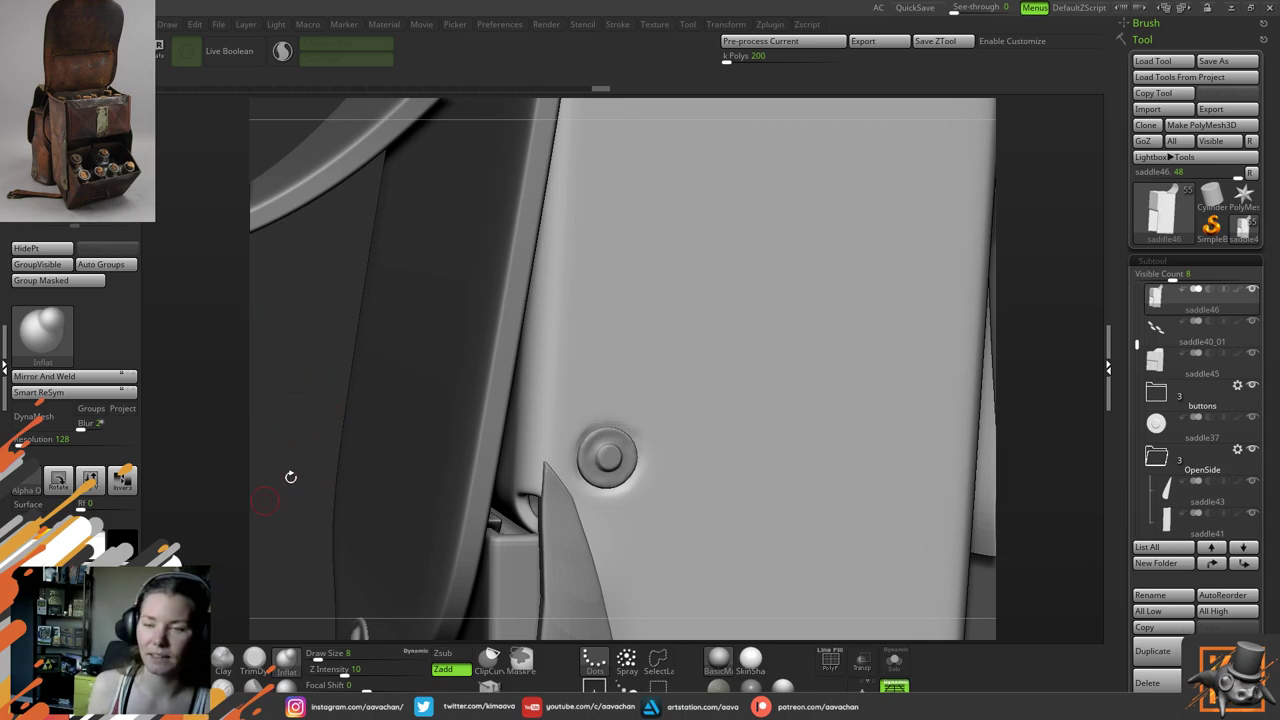
left_click_drag(307, 498, 288, 432, "alt")
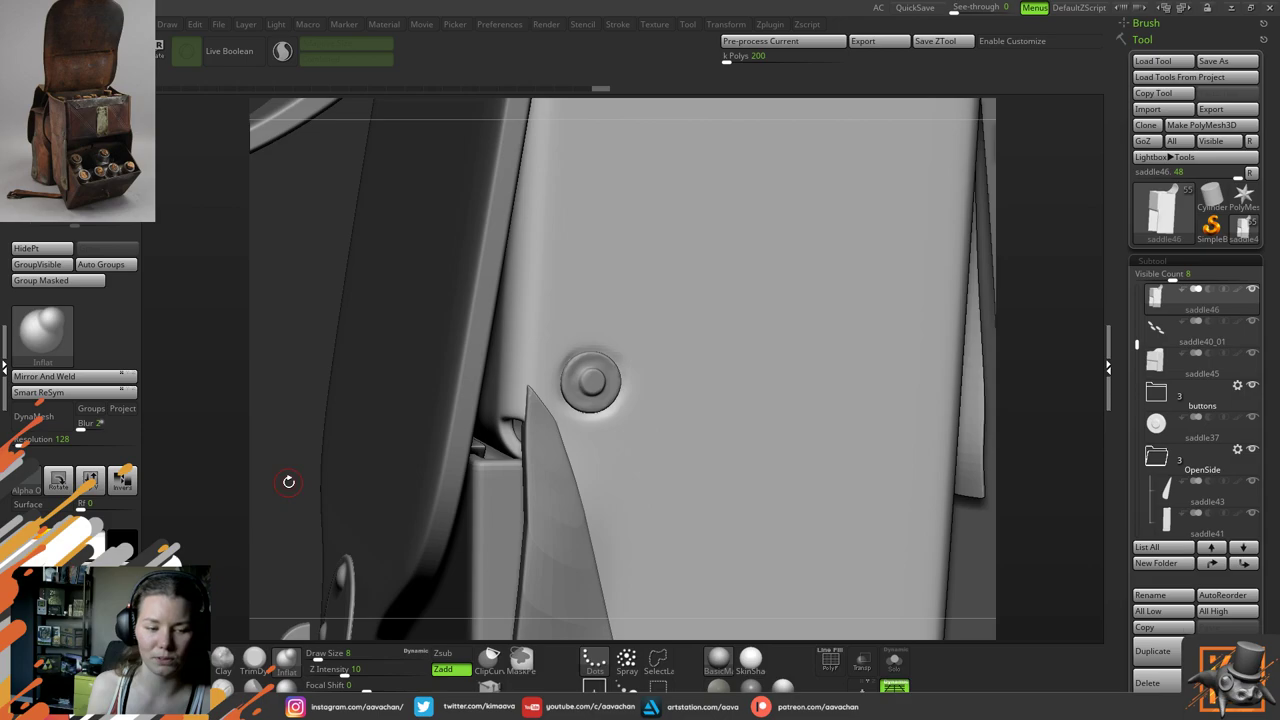
key("space")
left_click_drag(623, 345, 627, 345)
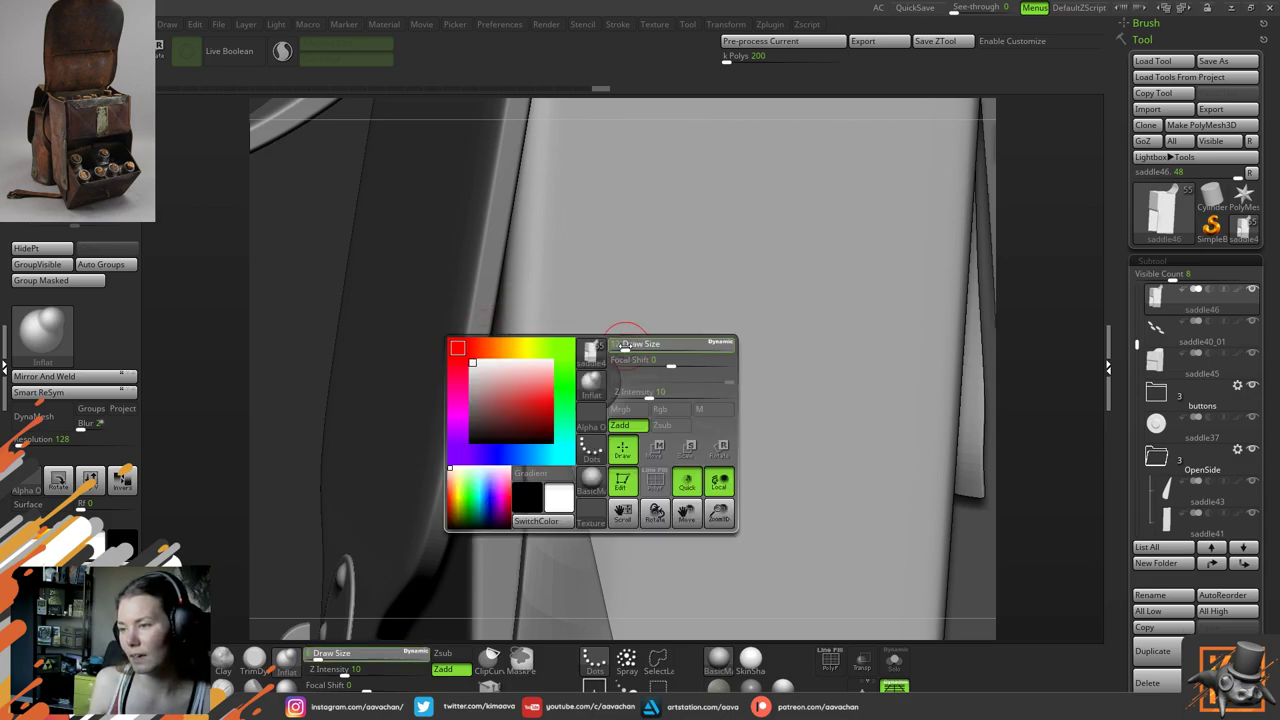
key("ctrl+d")
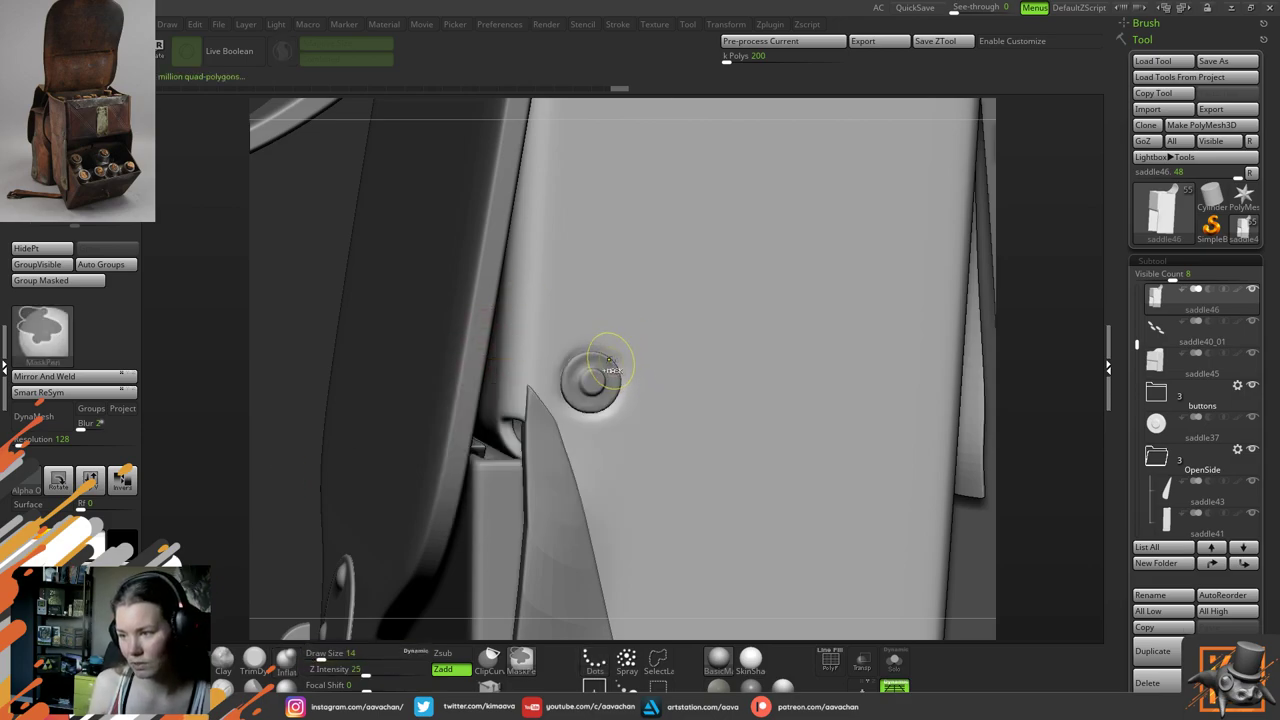
left_click_drag(367, 364, 434, 369)
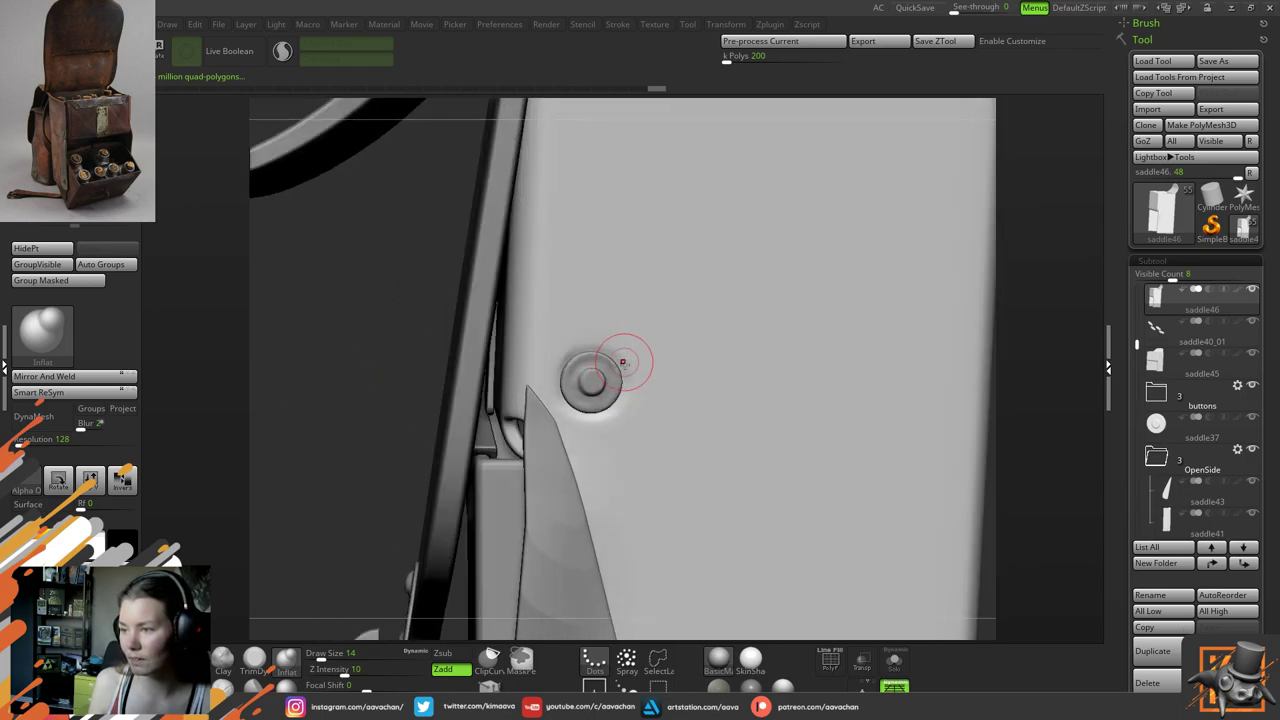
mouse_move(627, 374)
left_mouse_down()
mouse_move(613, 406)
mouse_move(548, 386)
mouse_move(604, 352)
left_mouse_up()
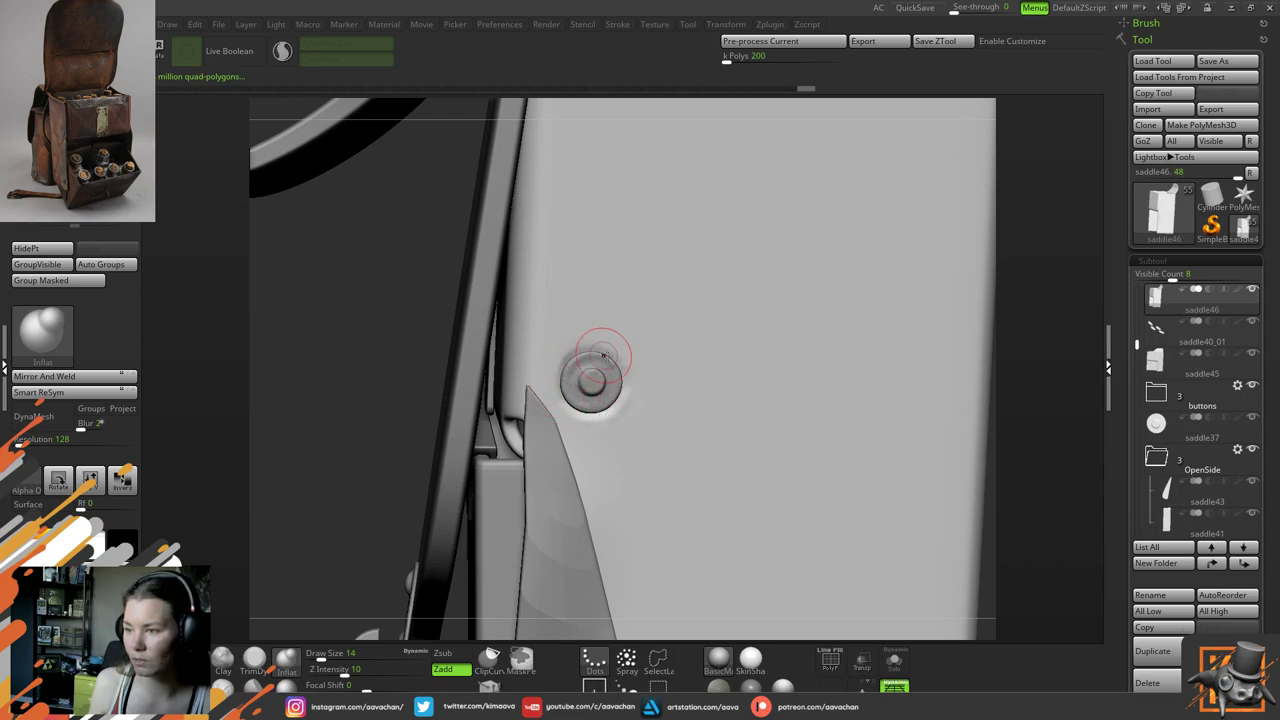
mouse_move(551, 384)
left_mouse_down()
mouse_move(570, 354)
mouse_move(624, 368)
left_mouse_up()
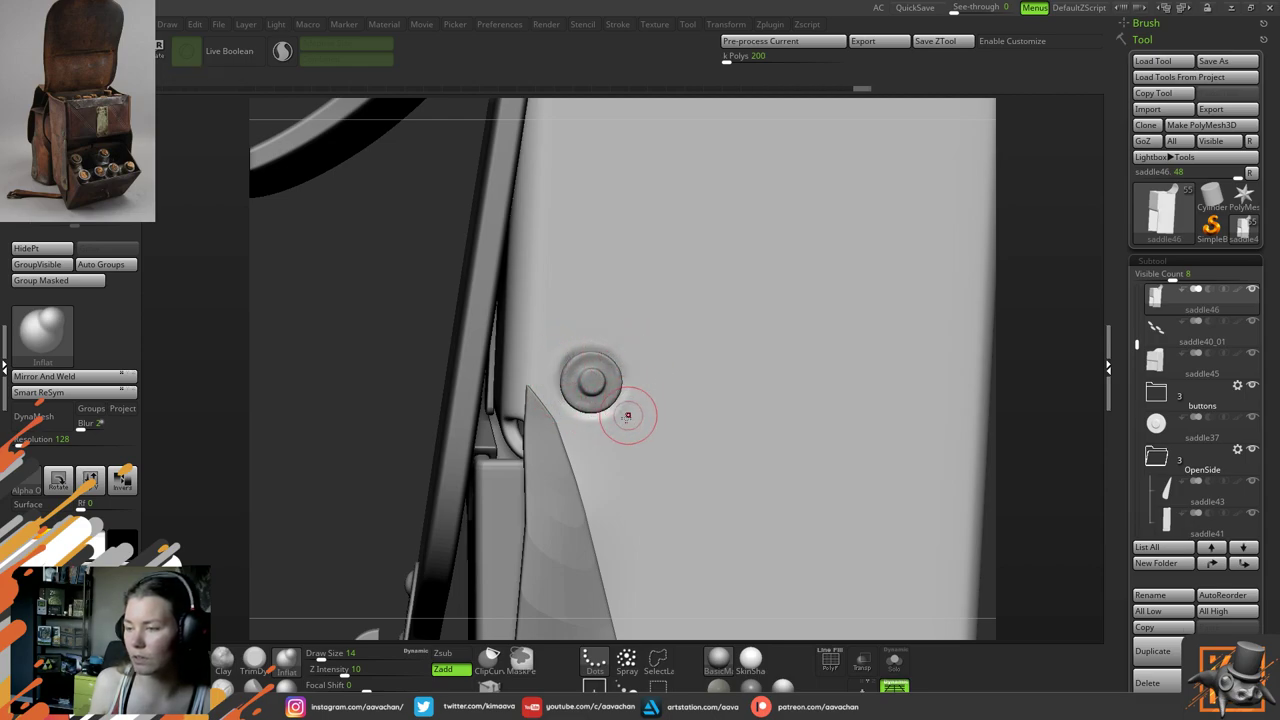
Try smoothing the swollen leather around the side rivet at intensity 100, and undo the recent strokes
left_click_drag(629, 417, 588, 425, "shift")
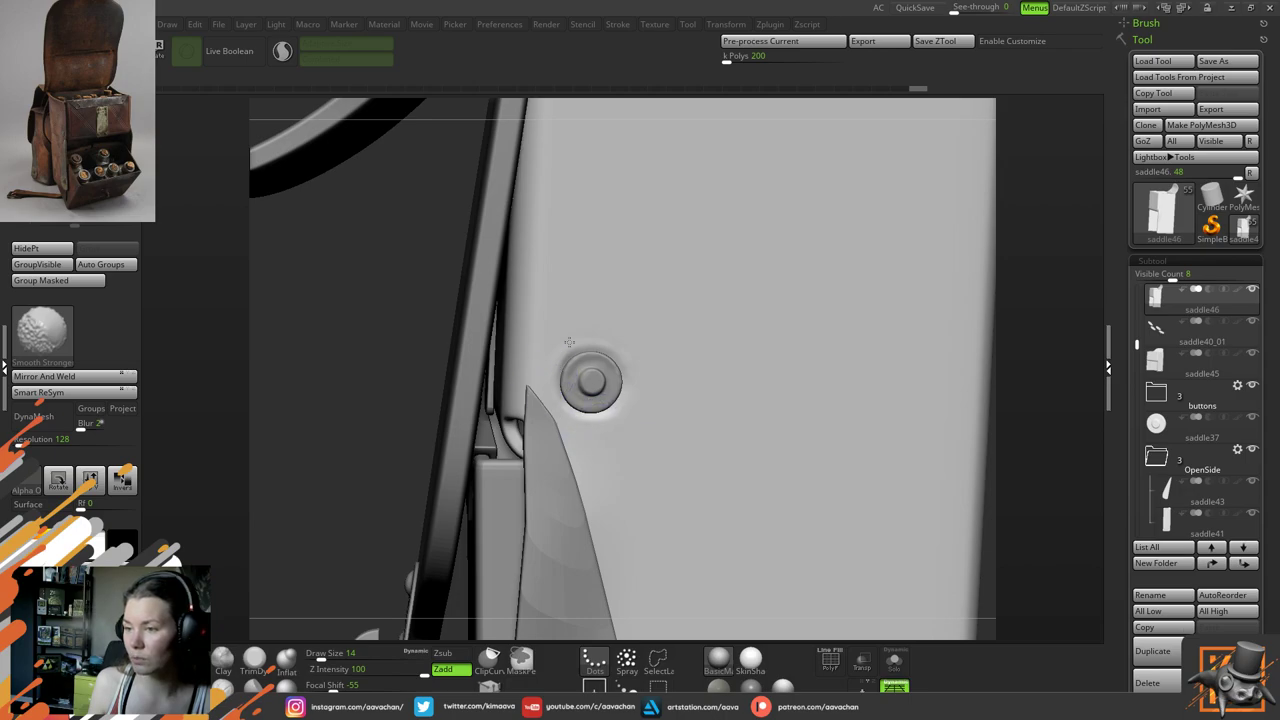
mouse_move(552, 364)
left_mouse_down("shift")
mouse_move(600, 350)
mouse_move(634, 368)
mouse_move(618, 416)
left_mouse_up("shift")
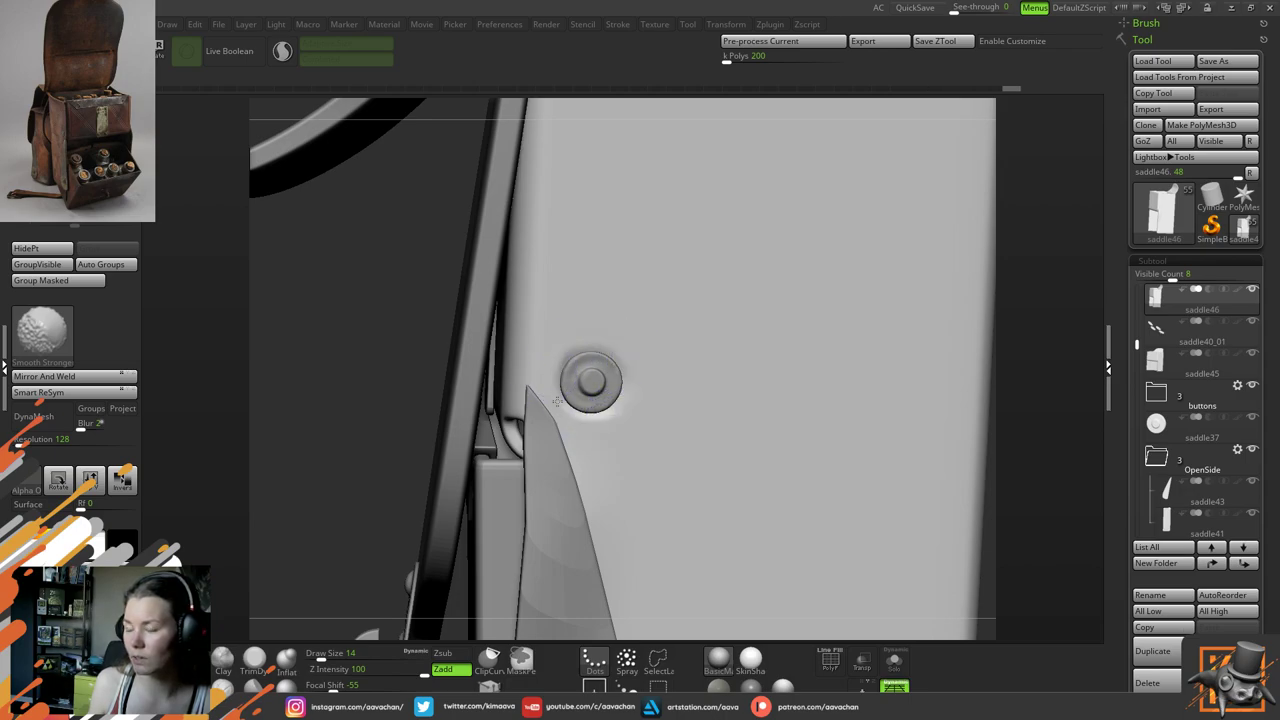
key("ctrl+z")
key("ctrl+z")
key("ctrl+z")
key("ctrl+z")
key("ctrl+z")
key("ctrl+z")
key("ctrl+z")
key("ctrl+z")
key("ctrl+z")
key("ctrl+z")
key("ctrl+z")
key("ctrl+z")
key("ctrl+z")
Swell the leather rim all around the rear compartment's side rivet with the Inflat brush at size 11, undoing an unwanted stroke
left_click_drag(392, 340, 455, 350)
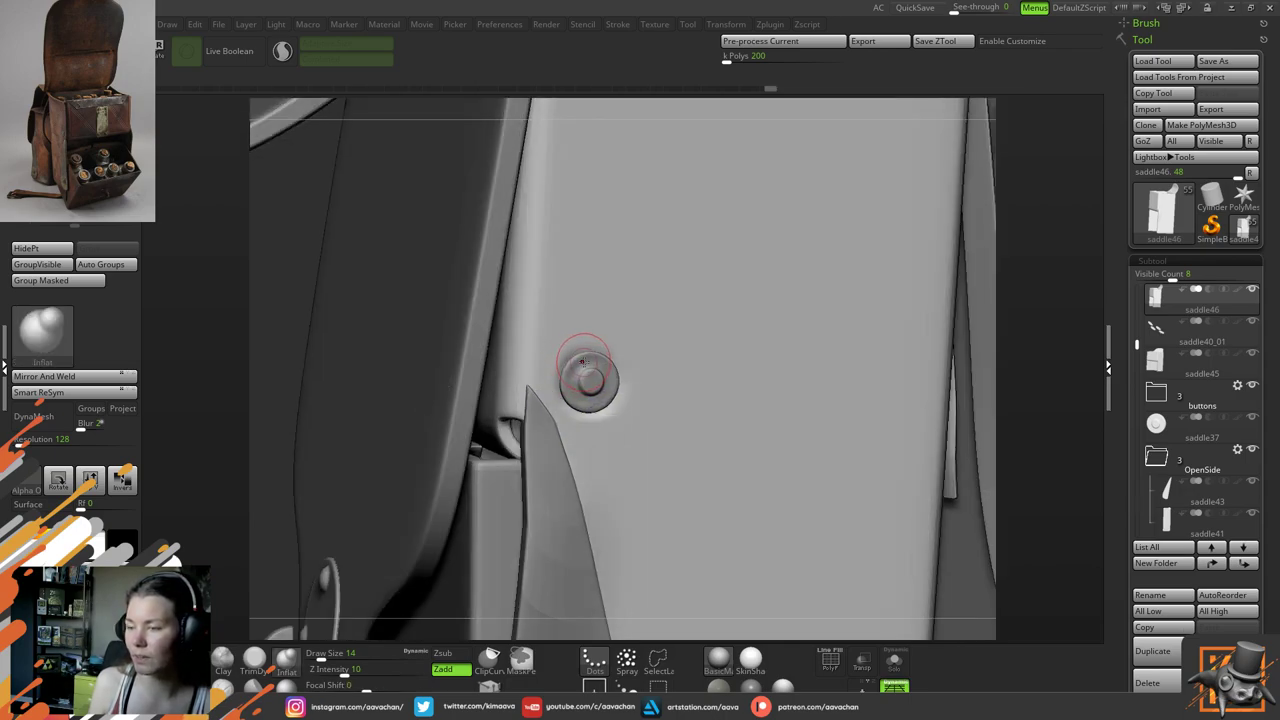
key("space")
key("s")
mouse_move(583, 342)
left_mouse_down()
mouse_move(568, 344)
mouse_move(617, 360)
mouse_move(577, 406)
left_mouse_up()
key("ctrl")
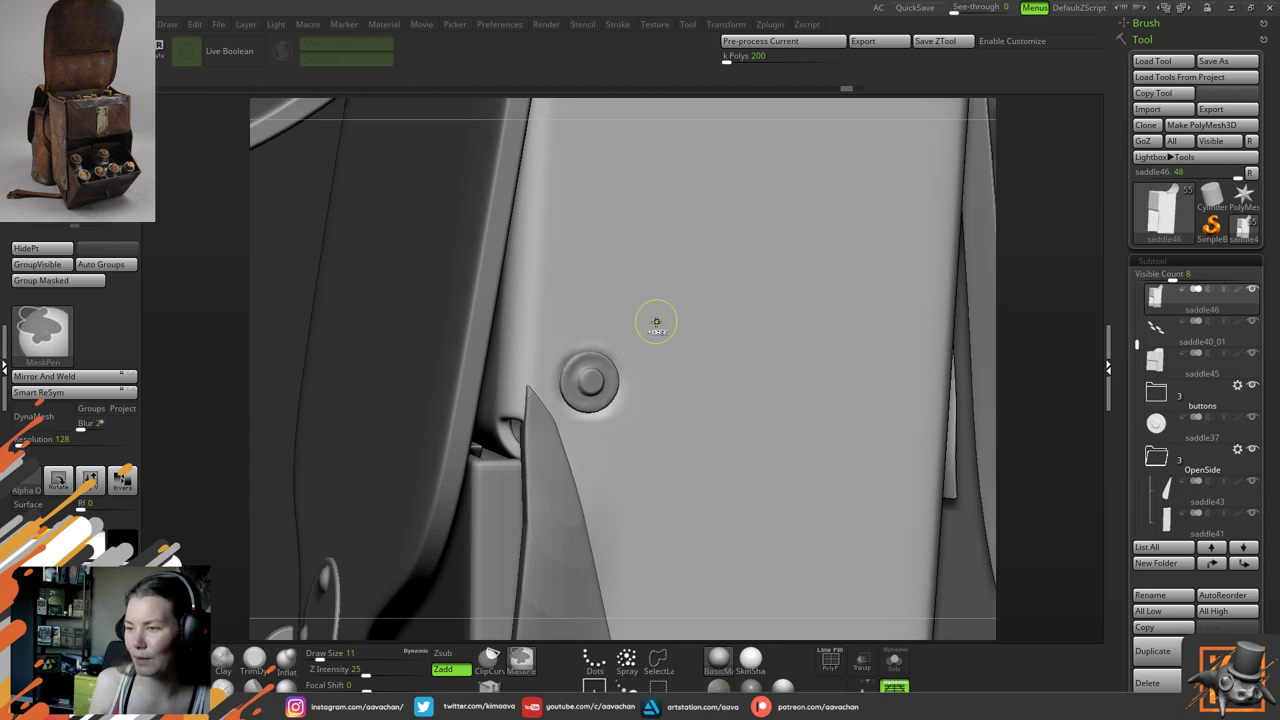
key("ctrl+z")
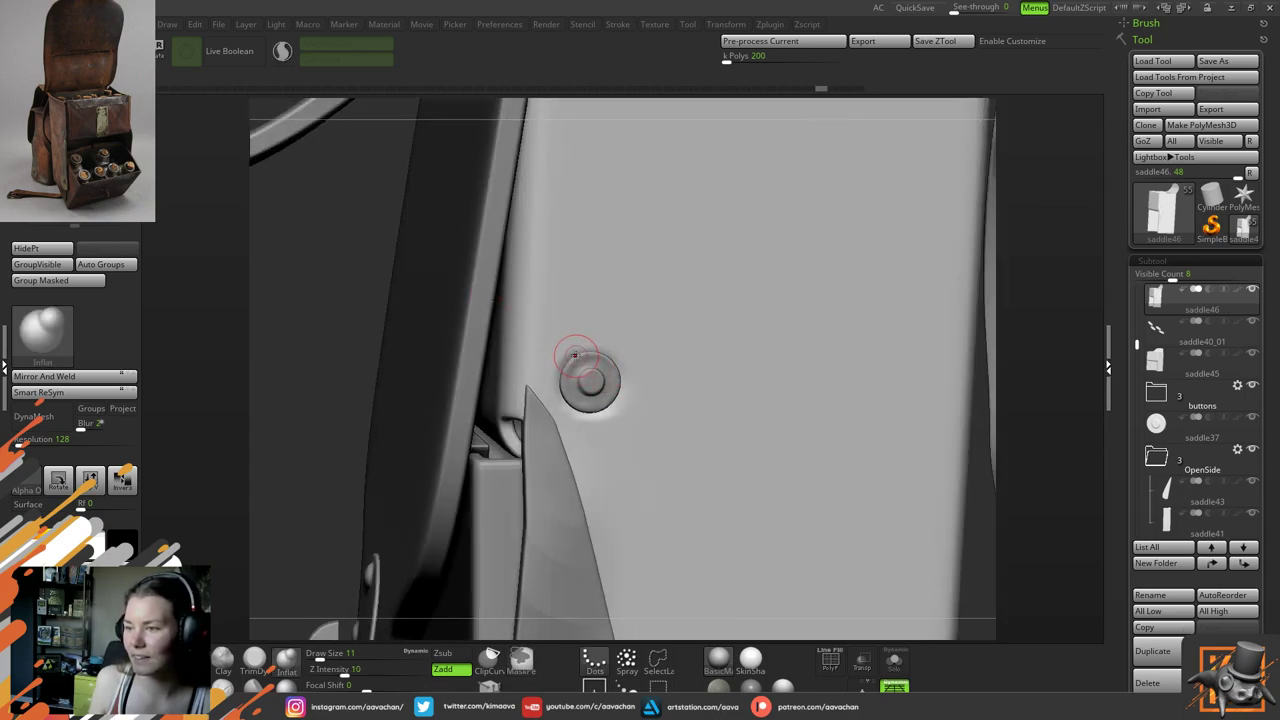
mouse_move(593, 354)
left_mouse_down()
mouse_move(608, 356)
mouse_move(560, 380)
mouse_move(619, 374)
mouse_move(614, 353)
mouse_move(621, 400)
mouse_move(599, 417)
left_mouse_up()
mouse_move(627, 385)
left_mouse_down()
mouse_move(609, 412)
mouse_move(571, 409)
mouse_move(558, 387)
left_mouse_up()
mouse_move(556, 377)
left_mouse_down()
mouse_move(578, 416)
mouse_move(623, 395)
left_mouse_up()
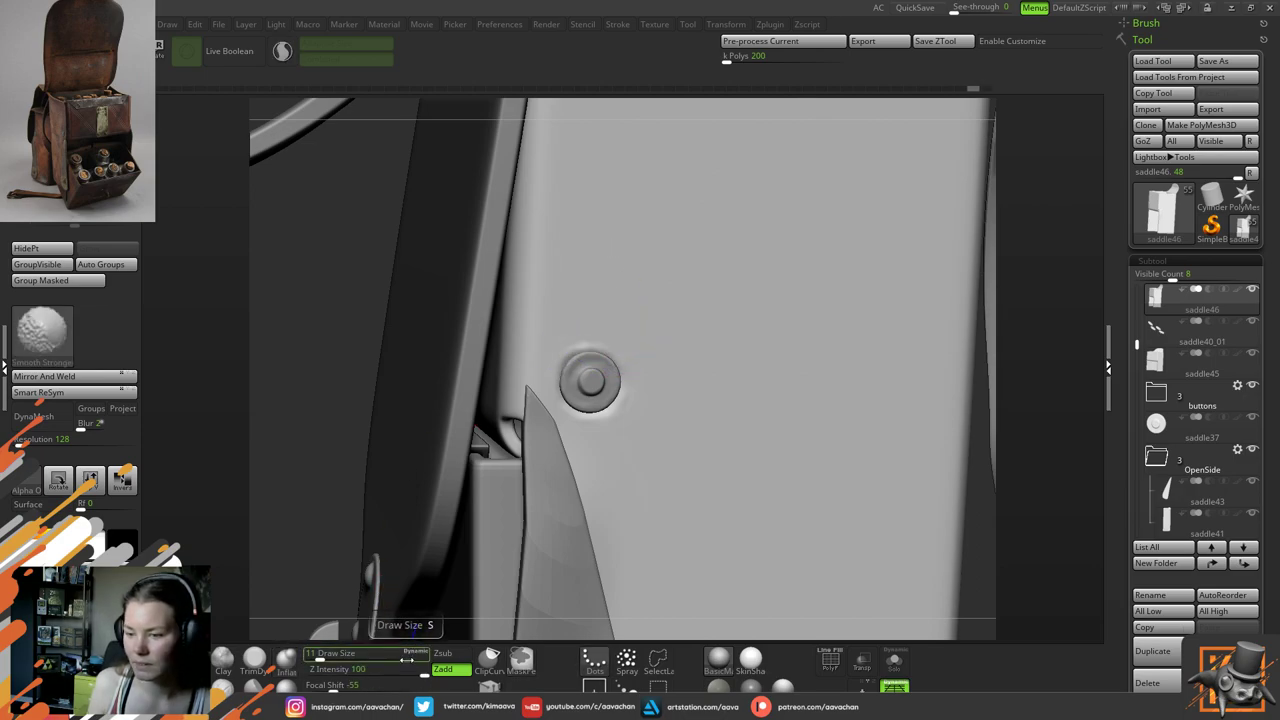
Soften the raised leather around the side rivet with the Smooth Stronger brush at intensity 36
key("shift")
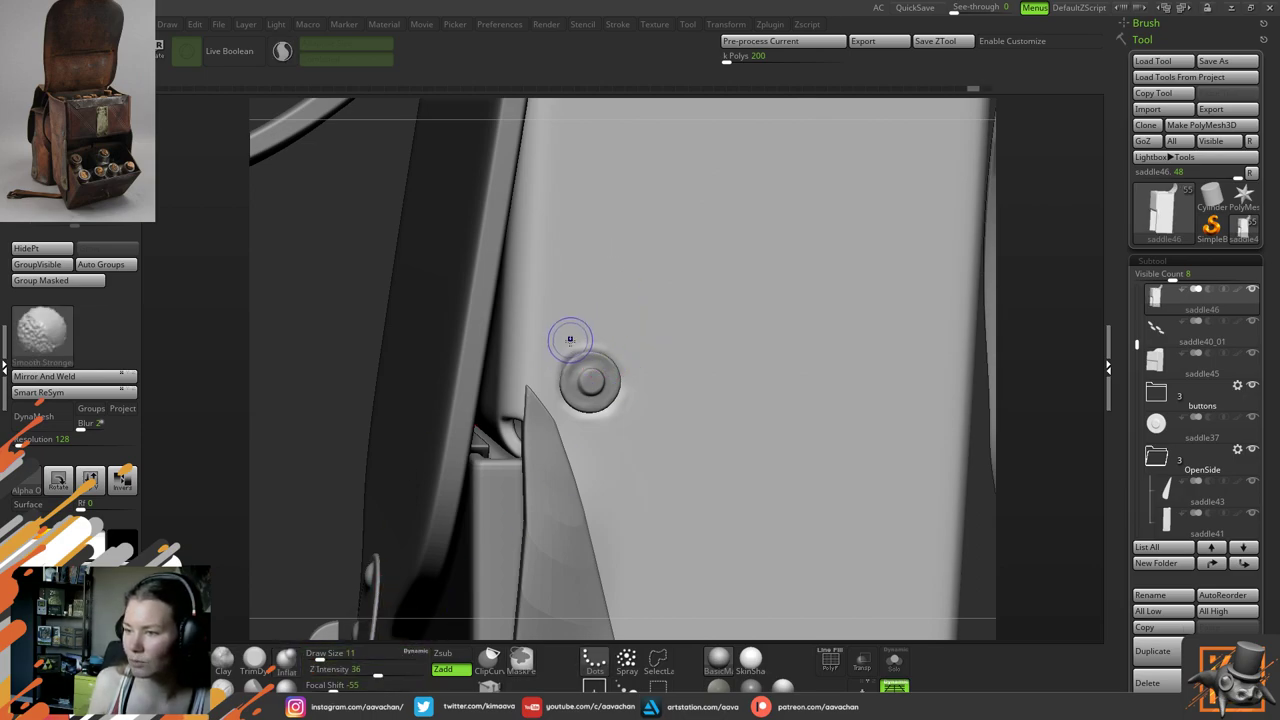
mouse_move(568, 341)
left_mouse_down("shift")
mouse_move(617, 346)
mouse_move(637, 383)
mouse_move(630, 401)
left_mouse_up("shift")
mouse_move(630, 401)
left_mouse_down("shift")
mouse_move(580, 421)
mouse_move(628, 392)
mouse_move(557, 340)
left_mouse_up("shift")
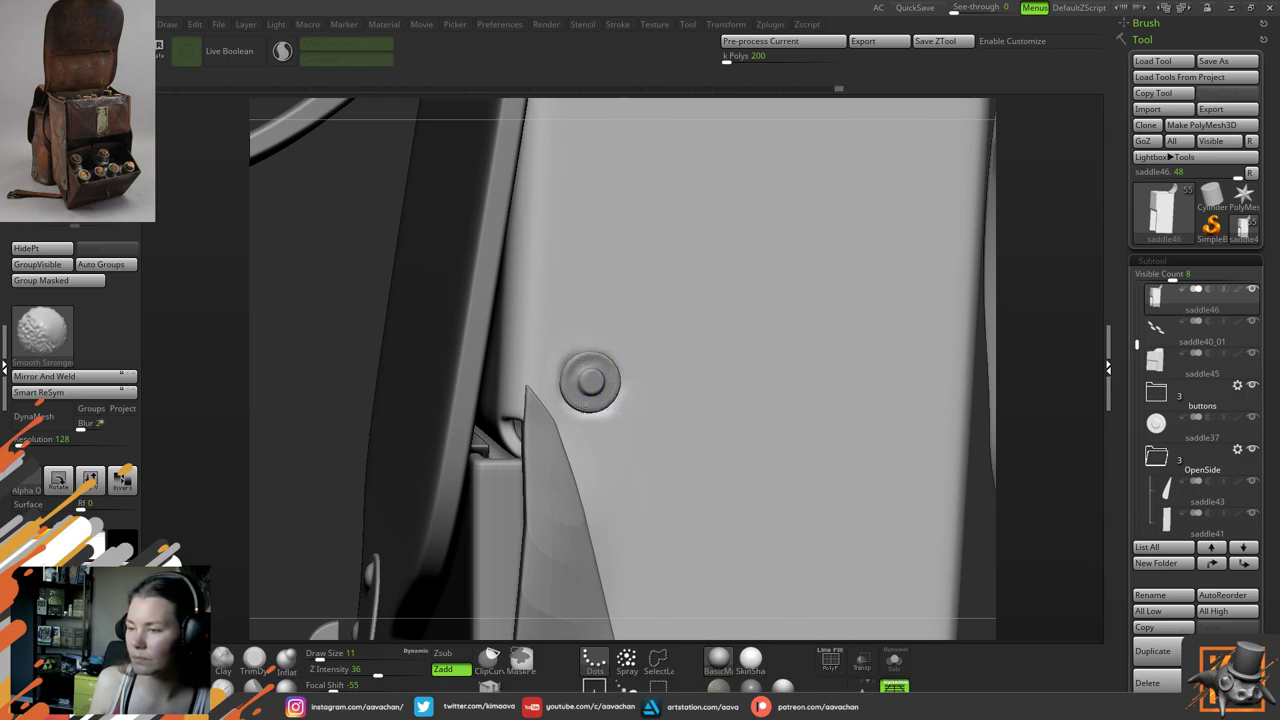
left_click_drag(635, 391, 620, 374, "shift")
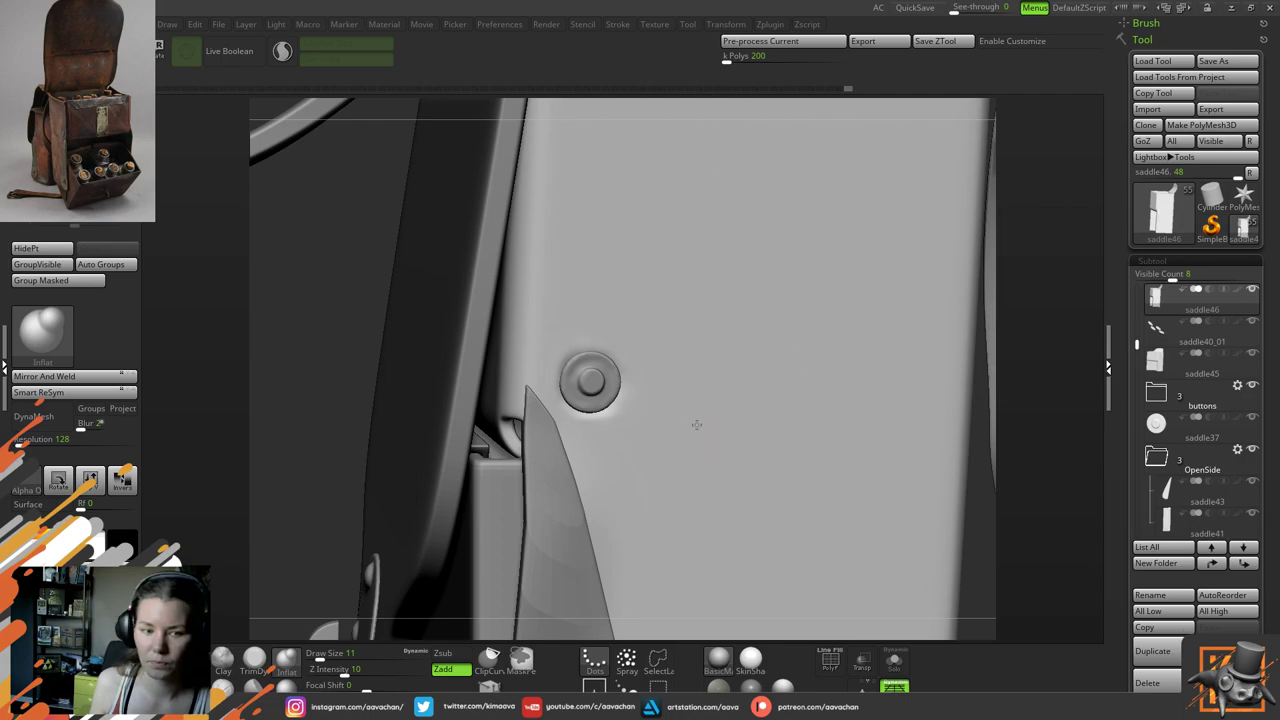
Select the front compartment body saddle45 with both compartments of the bag in view
mouse_move(697, 426)
right_mouse_down("alt")
mouse_move(626, 370)
mouse_move(503, 395)
right_mouse_up("alt")
right_click_drag(403, 529, 325, 351, "alt")
right_click_drag(351, 441, 849, 317, "alt")
right_click_drag(857, 249, 852, 304, "ctrl")
right_click_drag(898, 268, 836, 290, "alt")
left_click(416, 342, "alt")
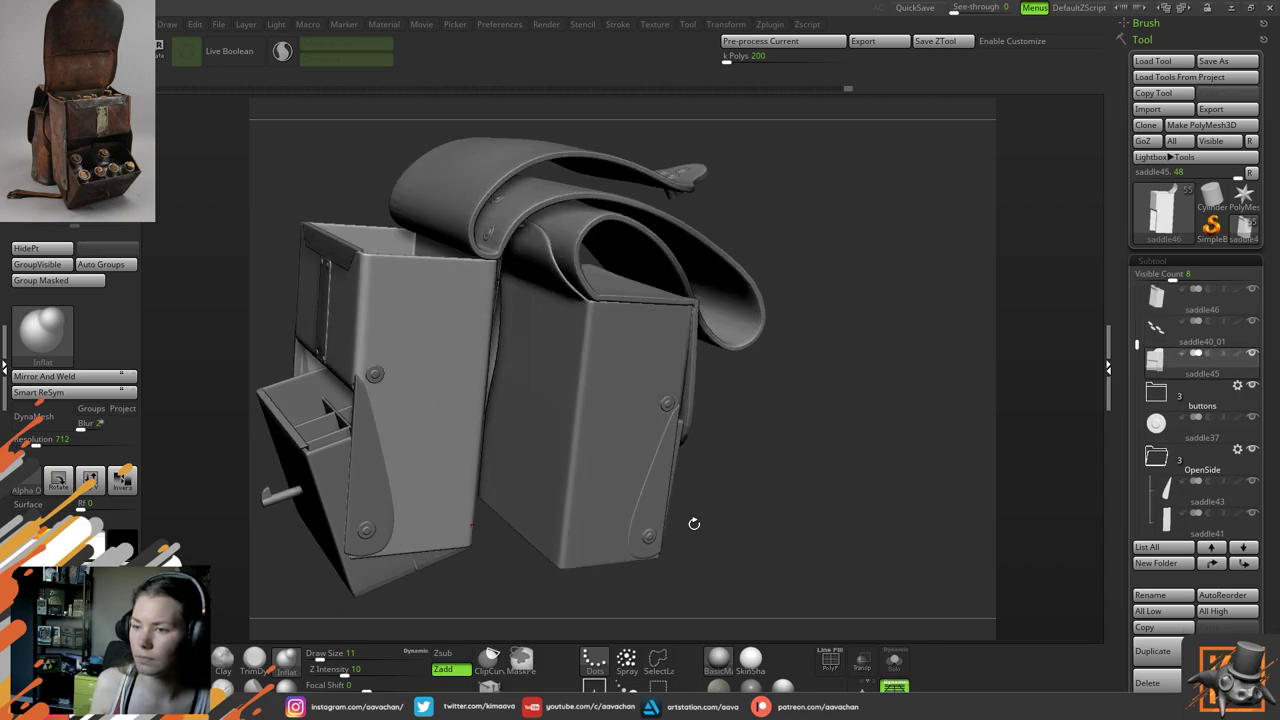
Isolate the front compartment body, inspect its wireframe density, and bring back the whole bag without the wireframe
left_click(830, 661)
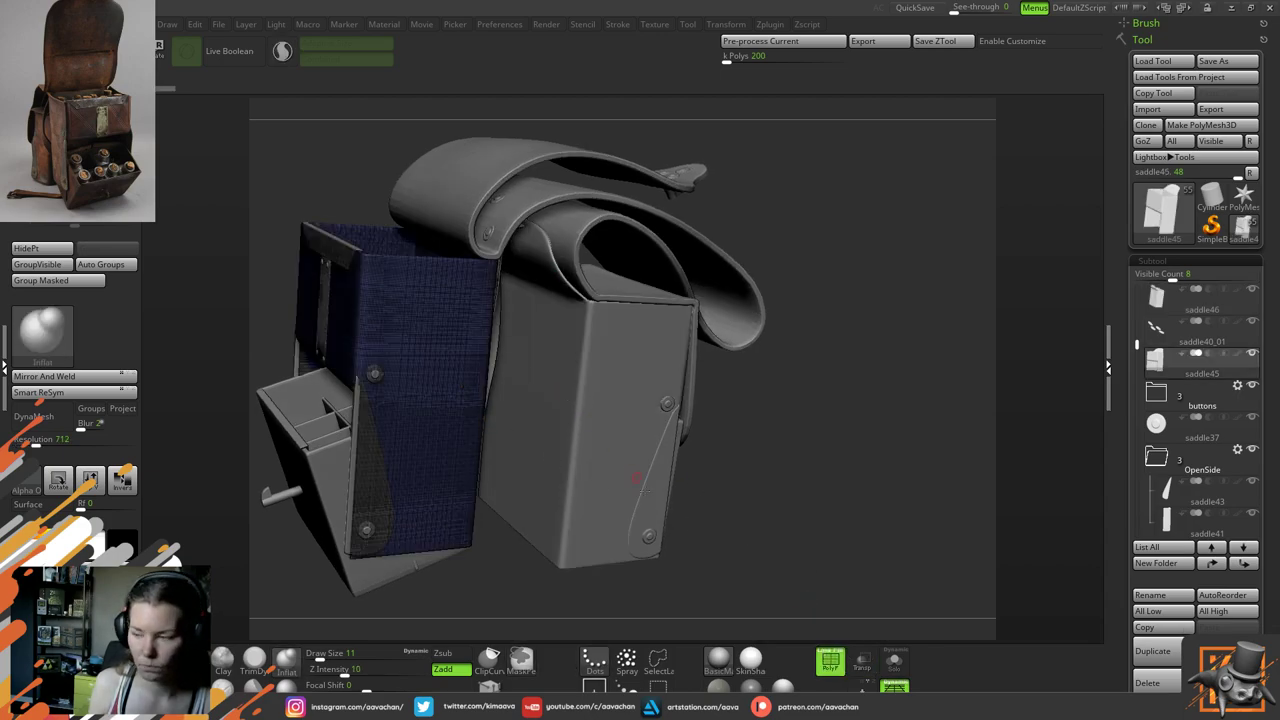
left_click(894, 660)
right_click_drag(757, 500, 757, 605)
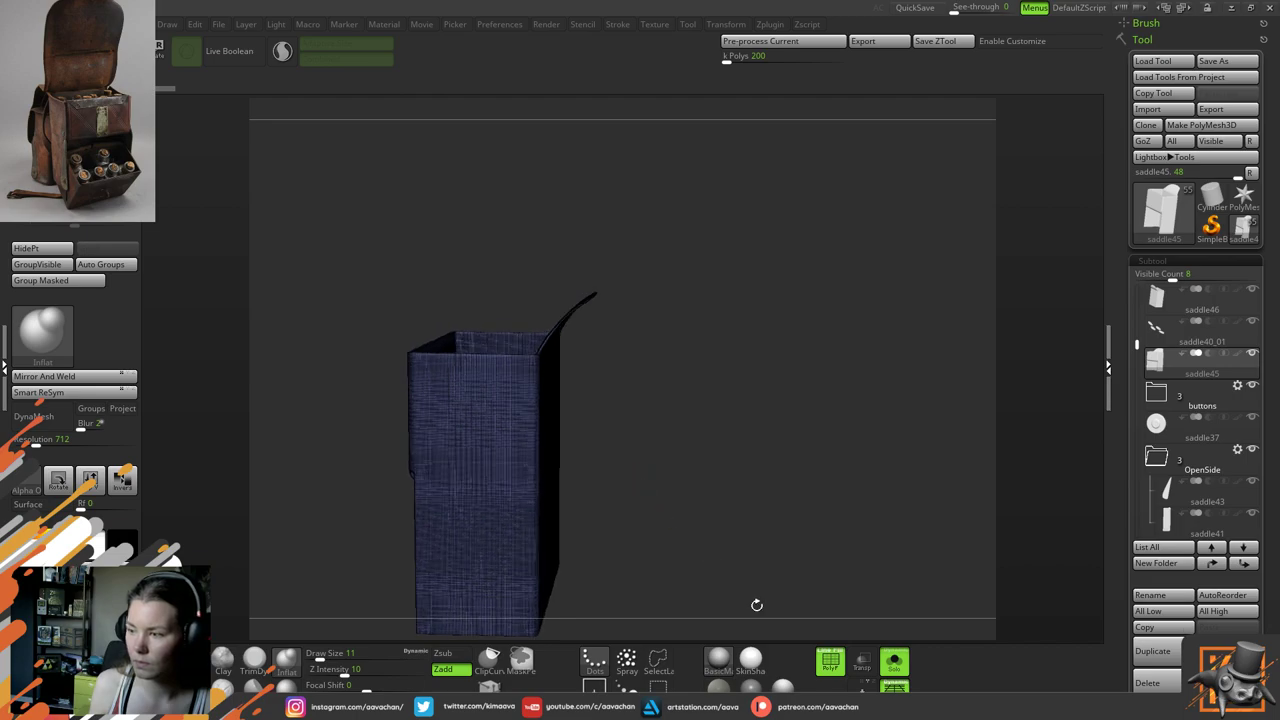
left_click(830, 660)
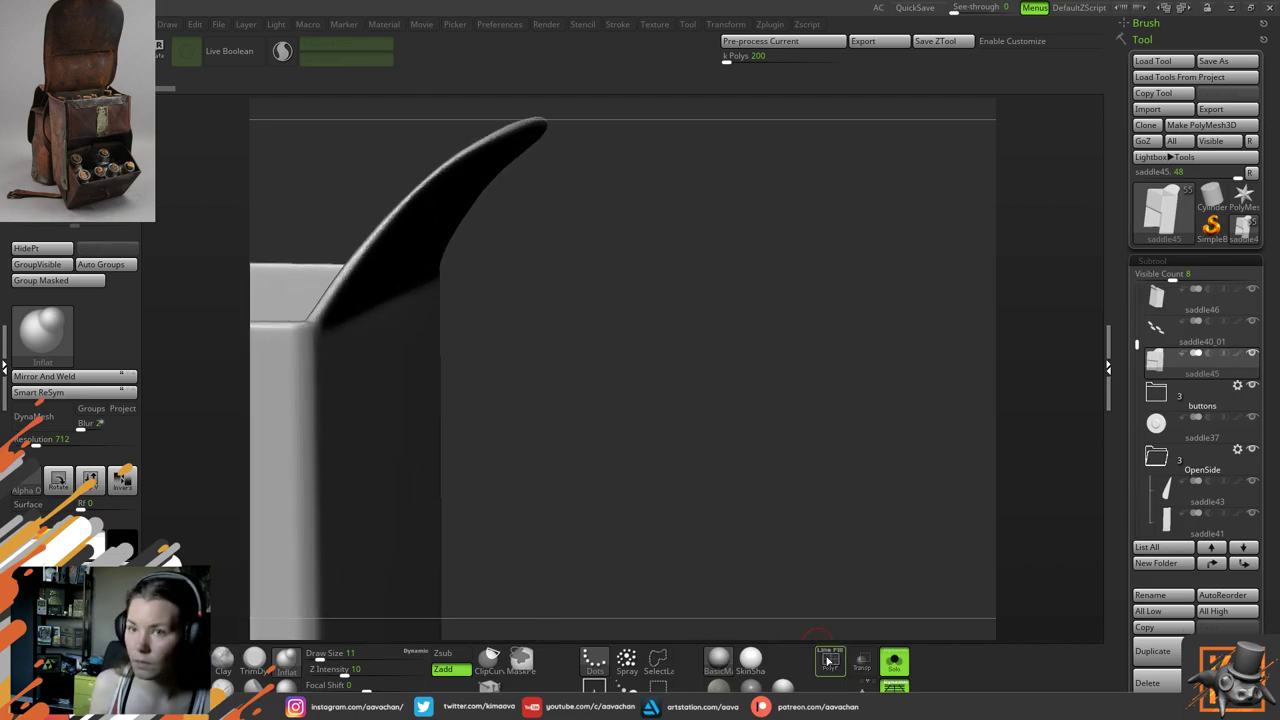
left_click(828, 661)
right_click_drag(729, 537, 663, 446)
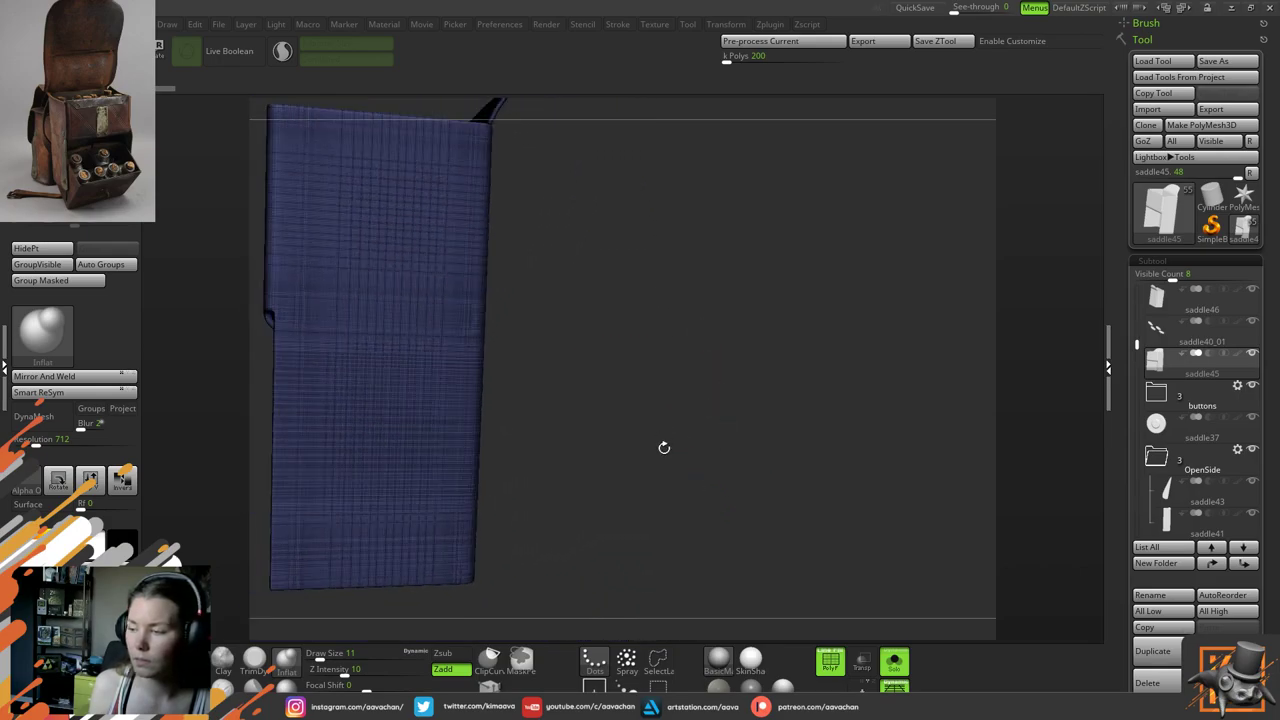
left_click(835, 661)
left_click(894, 661)
Examine the side panels, rivets and flap edges of both compartments from several angles
left_click_drag(899, 471, 864, 443)
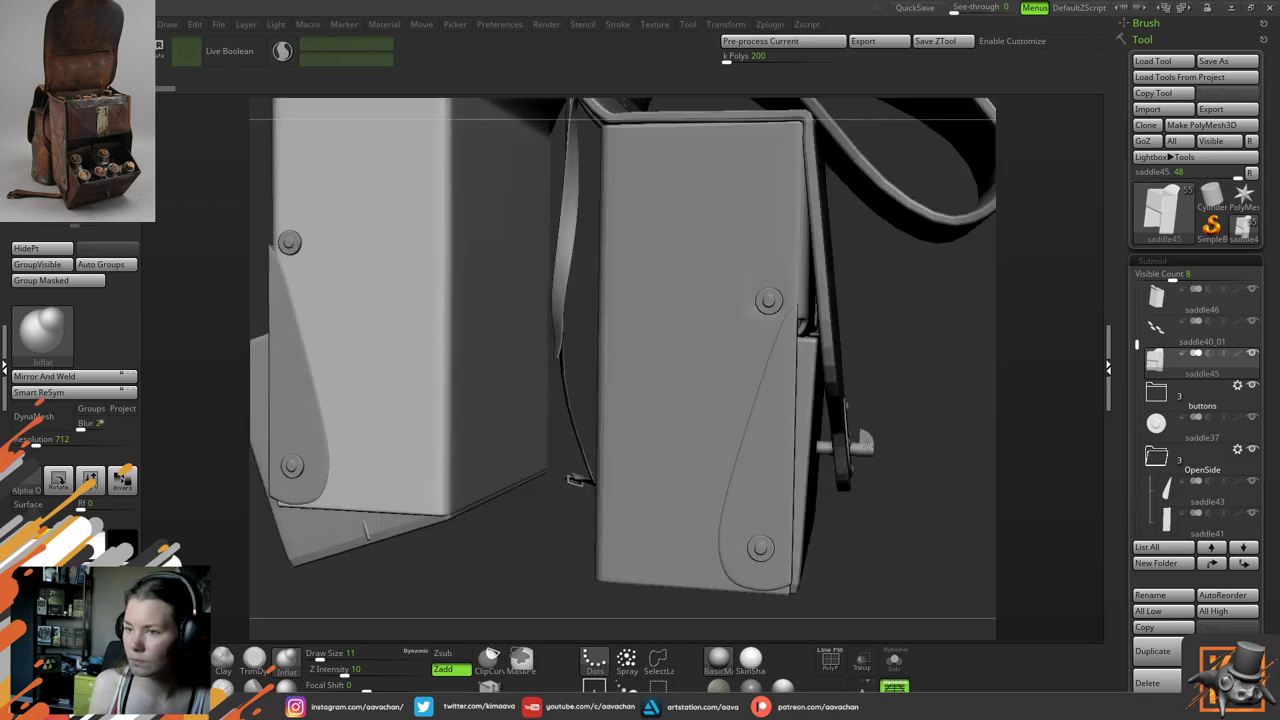
left_click_drag(1066, 364, 1001, 355)
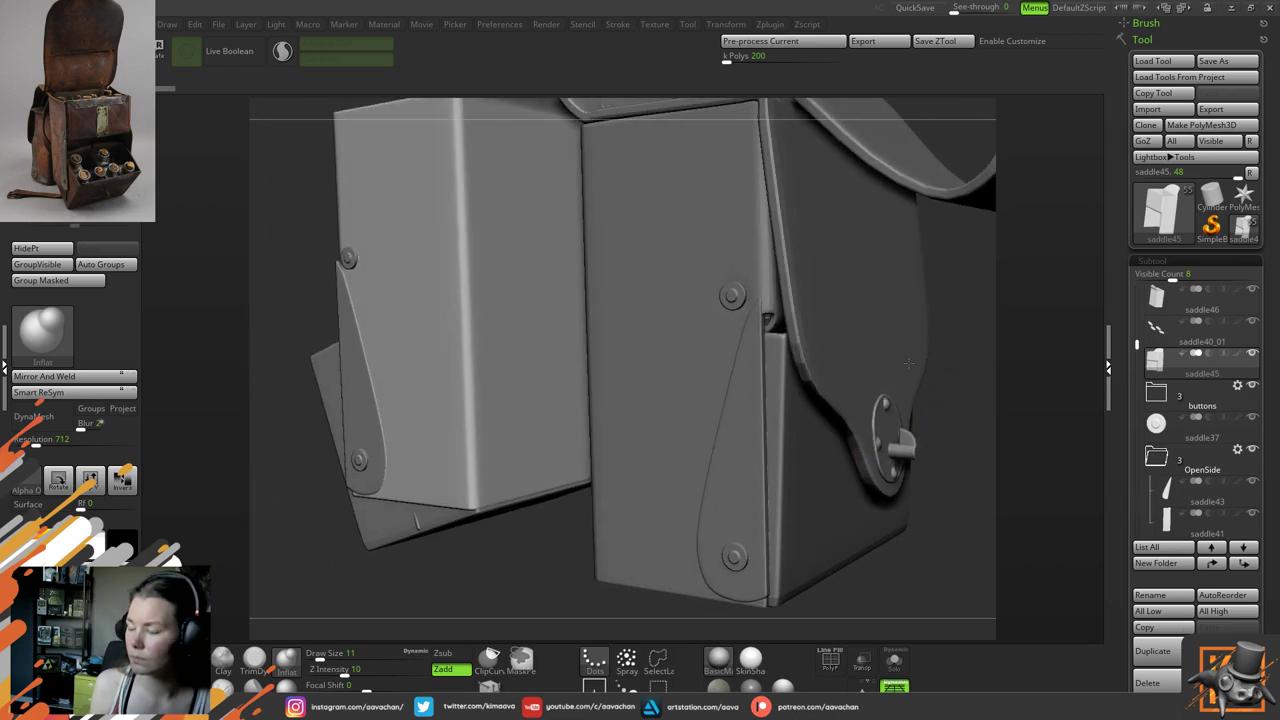
right_click_drag(908, 363, 920, 386)
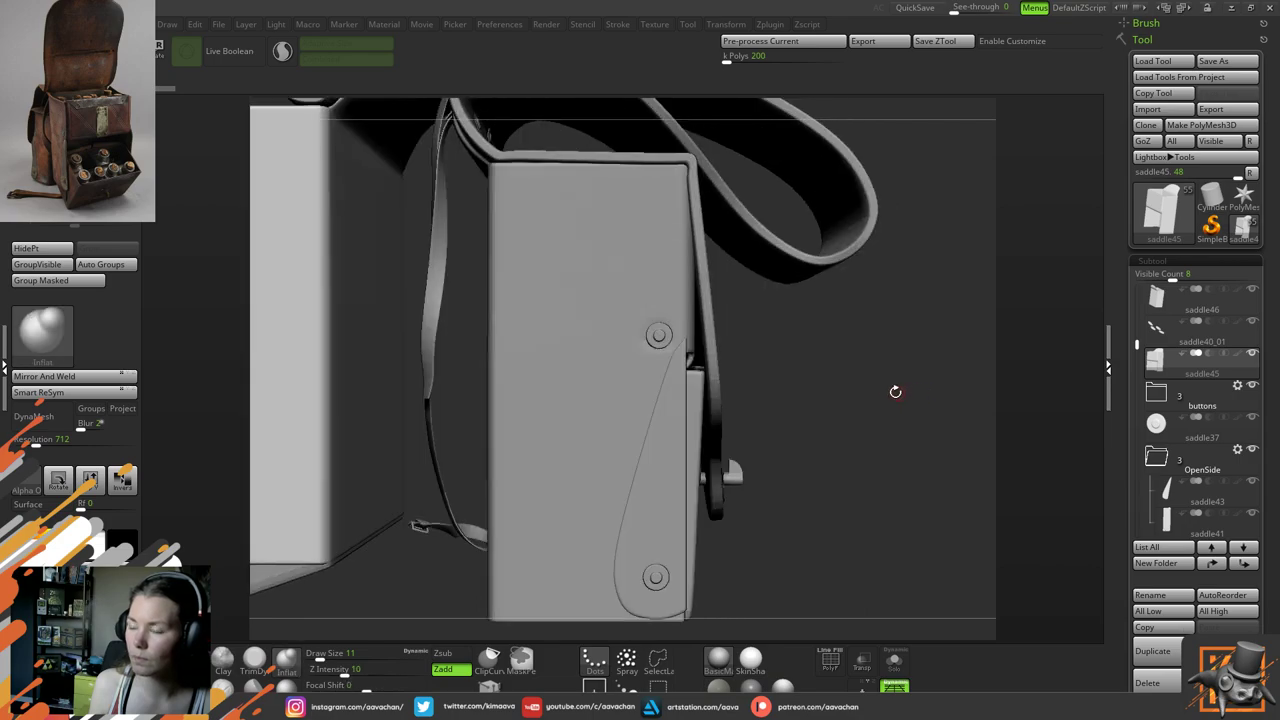
left_click_drag(840, 384, 890, 361, "alt")
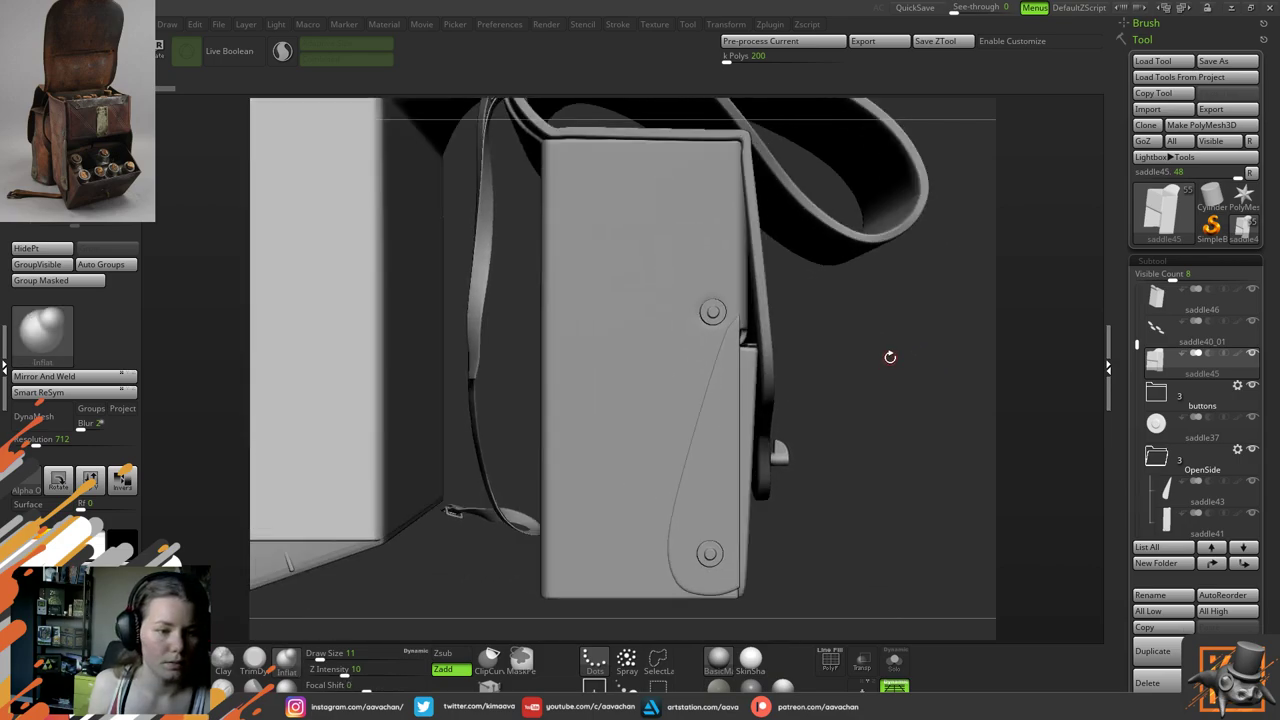
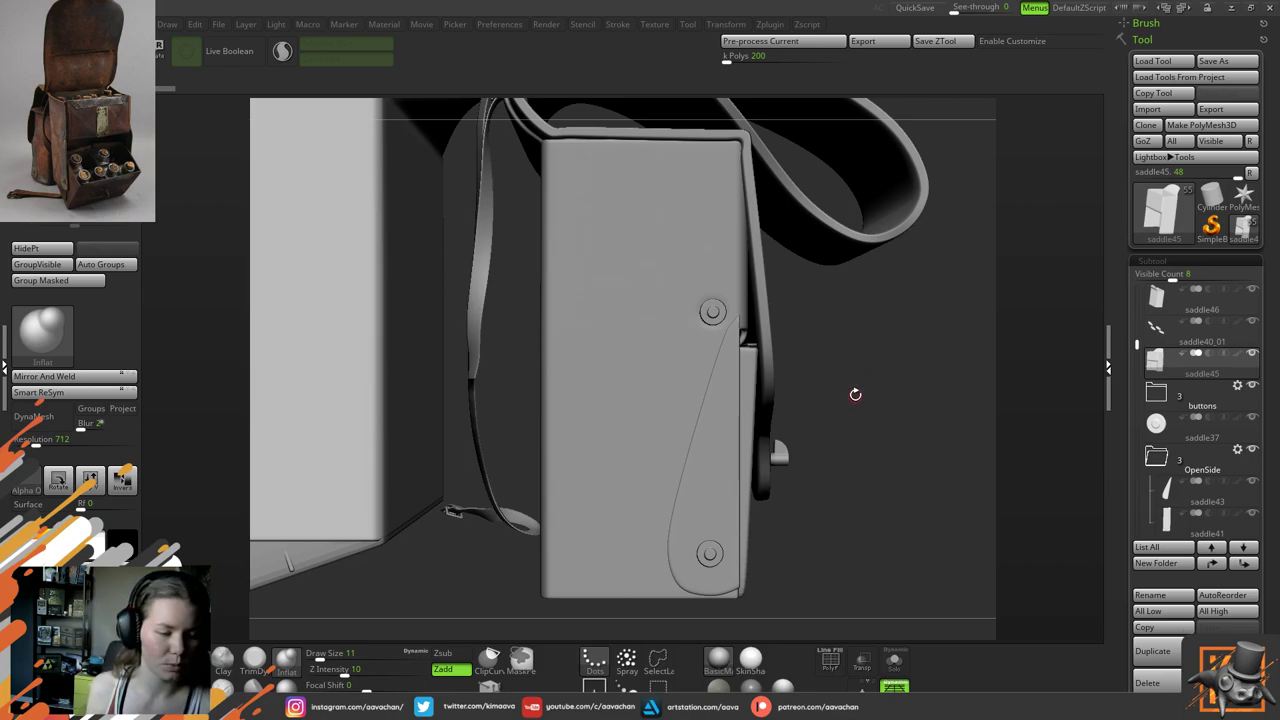
mouse_move(880, 377)
left_mouse_down()
mouse_move(855, 395)
mouse_move(871, 394)
left_mouse_up()
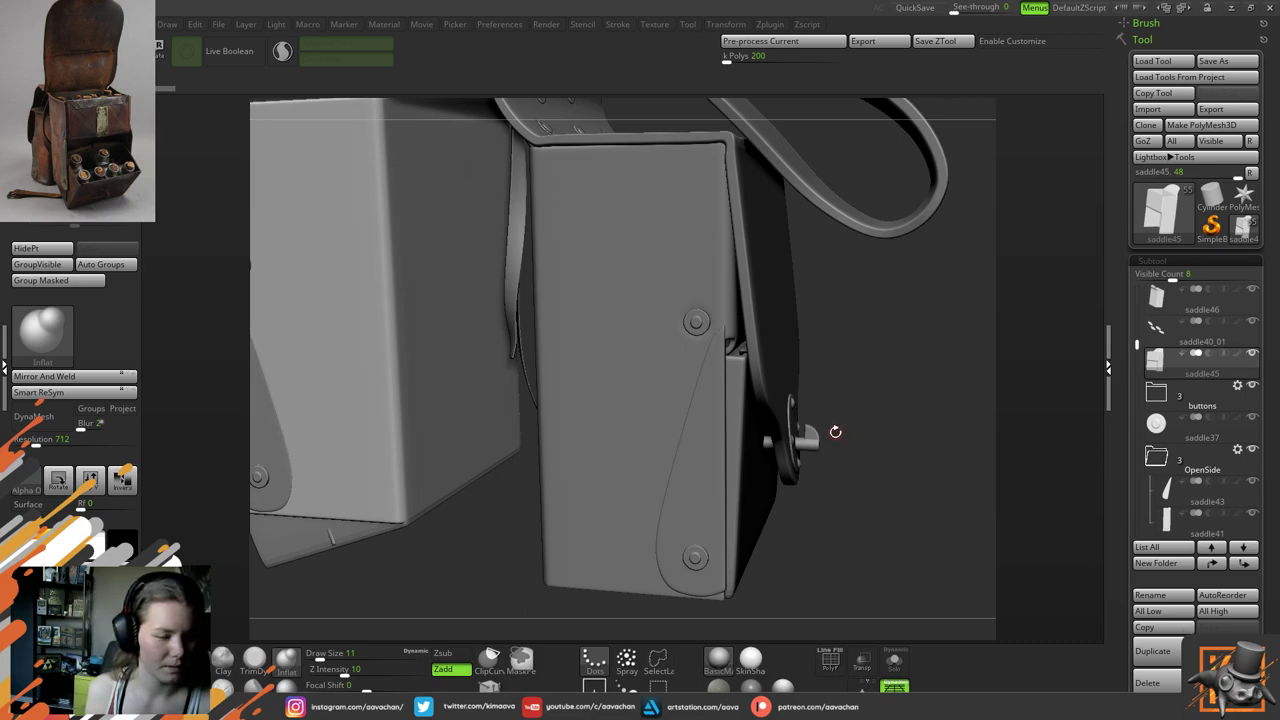
left_click_drag(846, 345, 866, 527, "alt")
left_click_drag(940, 201, 921, 313)
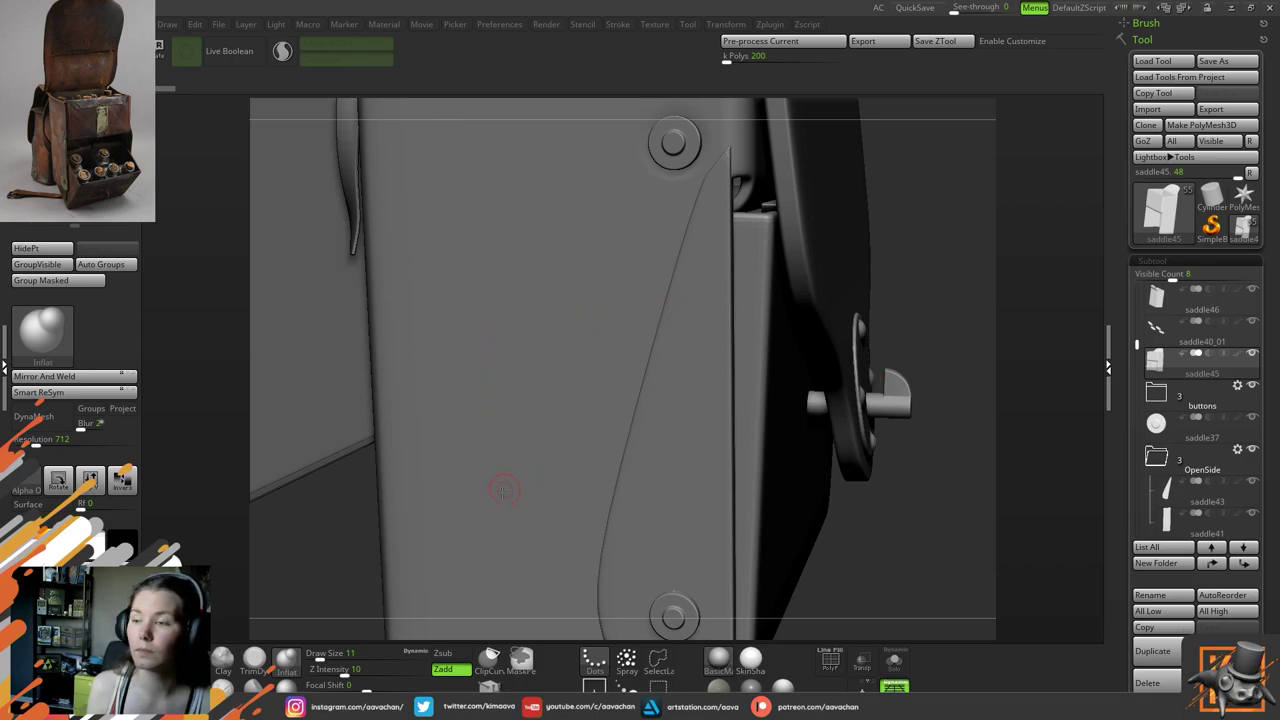
left_click_drag(332, 565, 373, 513, "alt")
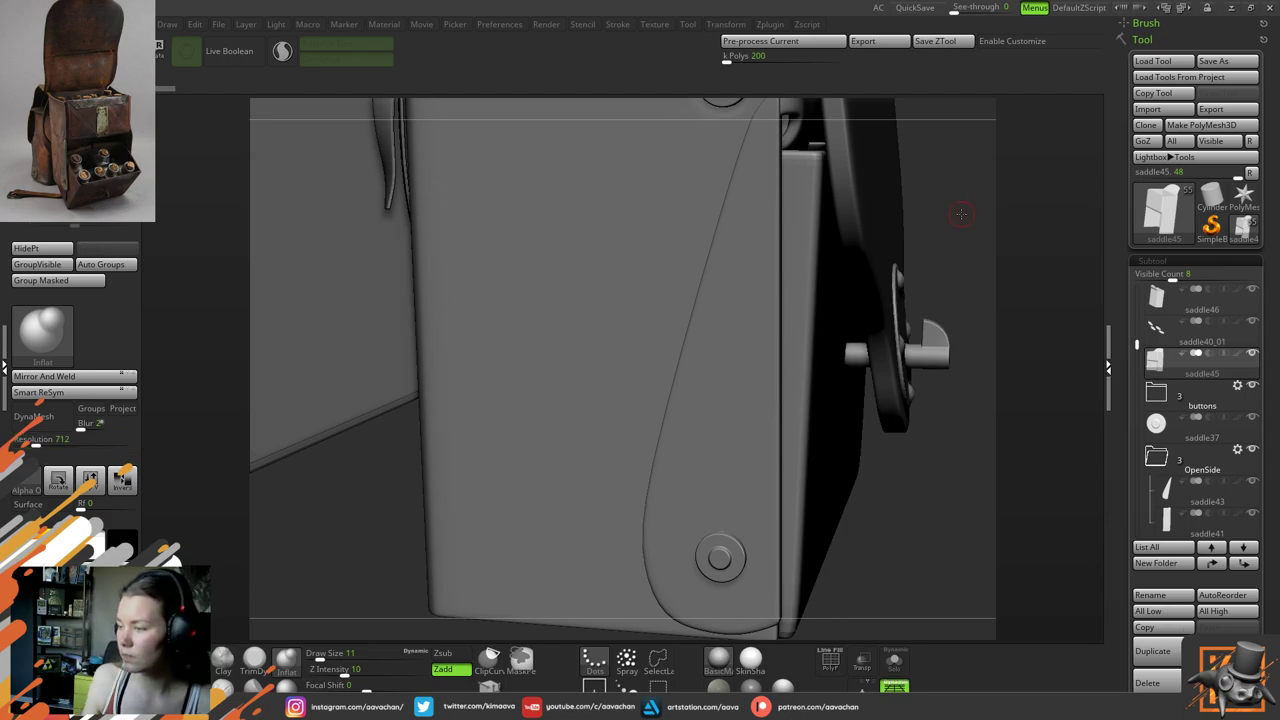
mouse_move(326, 507)
left_mouse_down()
mouse_move(346, 583)
mouse_move(772, 503)
mouse_move(737, 449)
mouse_move(677, 415)
mouse_move(383, 465)
mouse_move(598, 417)
left_mouse_up()
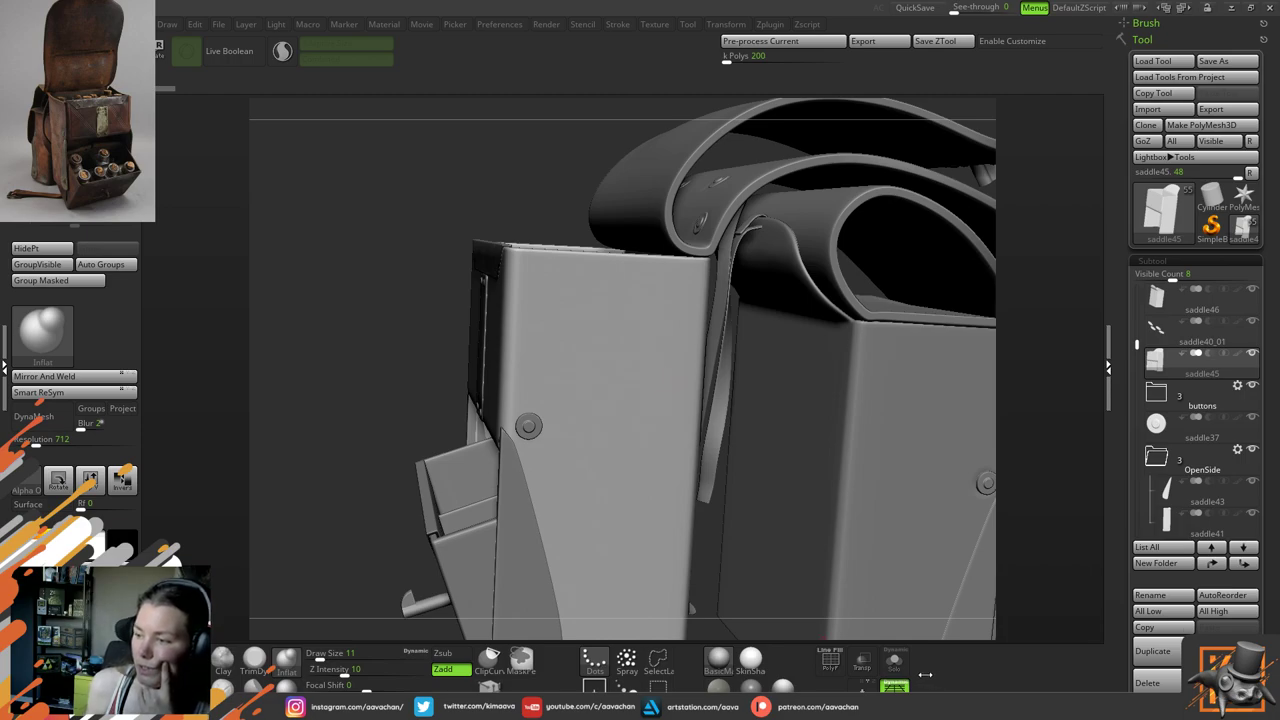
Inspect the isolated front compartment body's wireframe along its corner and back flap, and show the rest of the bag again
left_click(894, 660)
left_click_drag(857, 606, 806, 563)
left_click(830, 660)
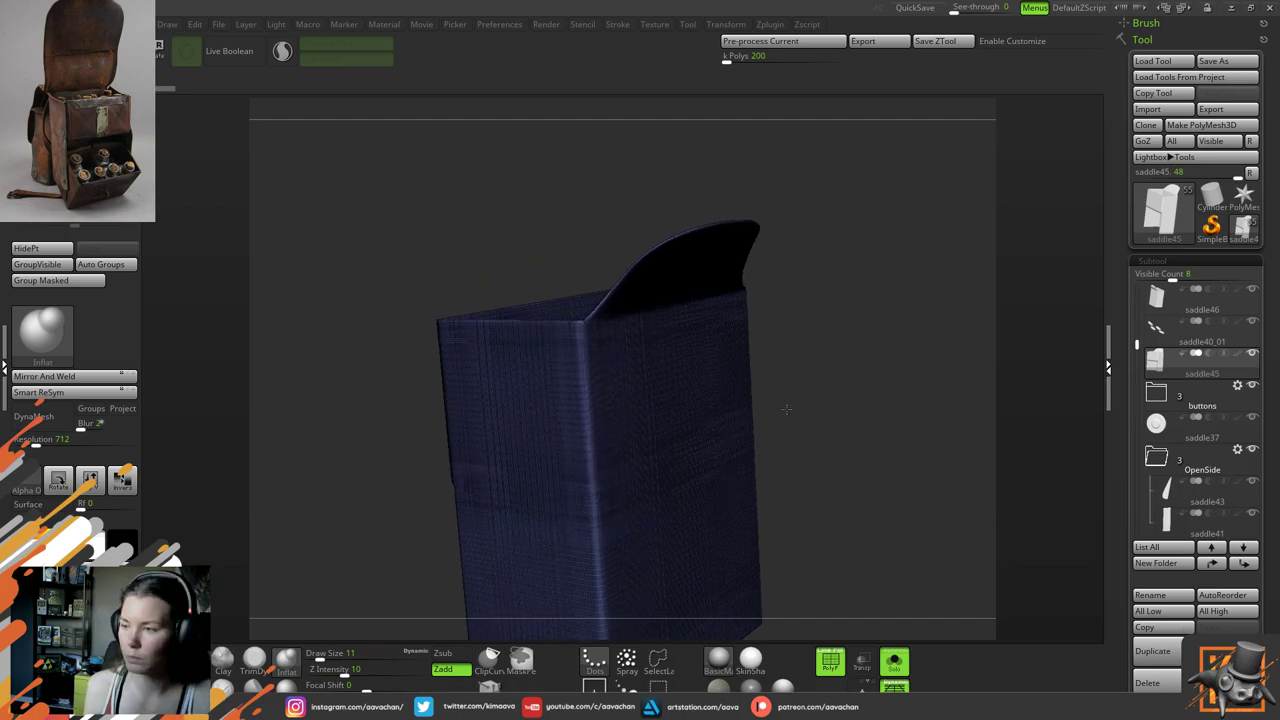
left_click_drag(788, 406, 773, 440, "alt")
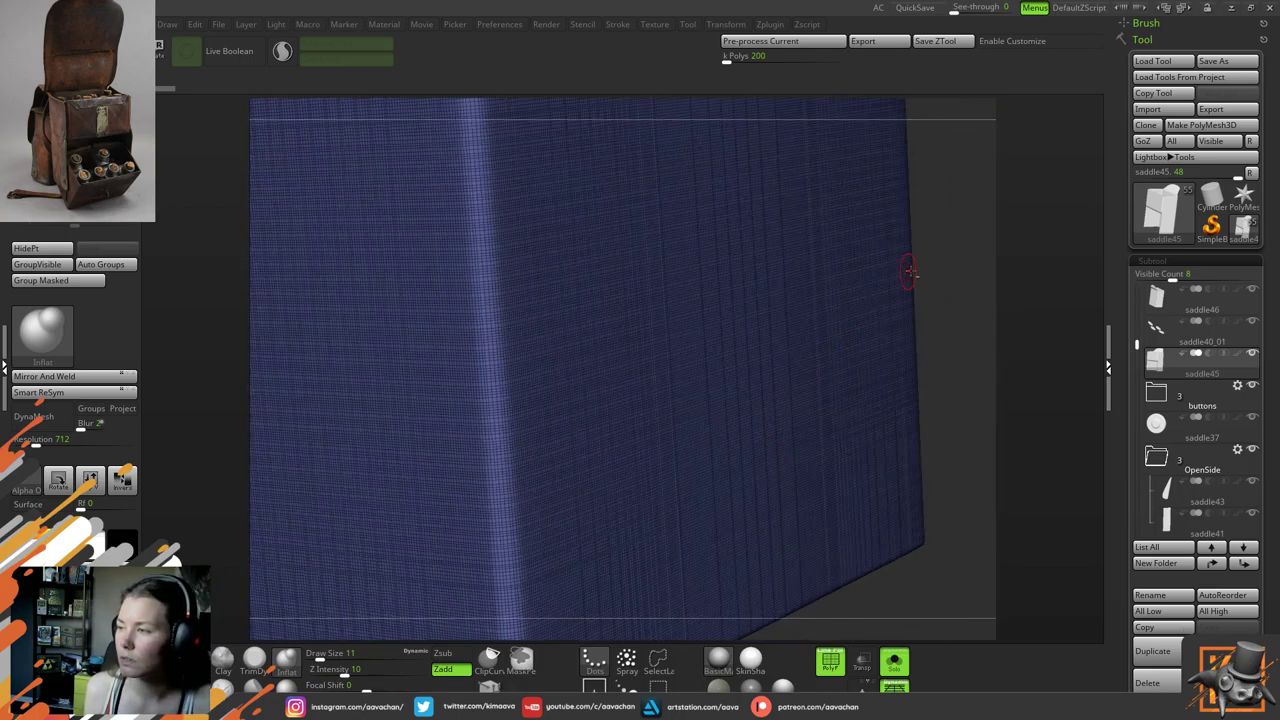
left_click_drag(946, 248, 979, 544, "alt")
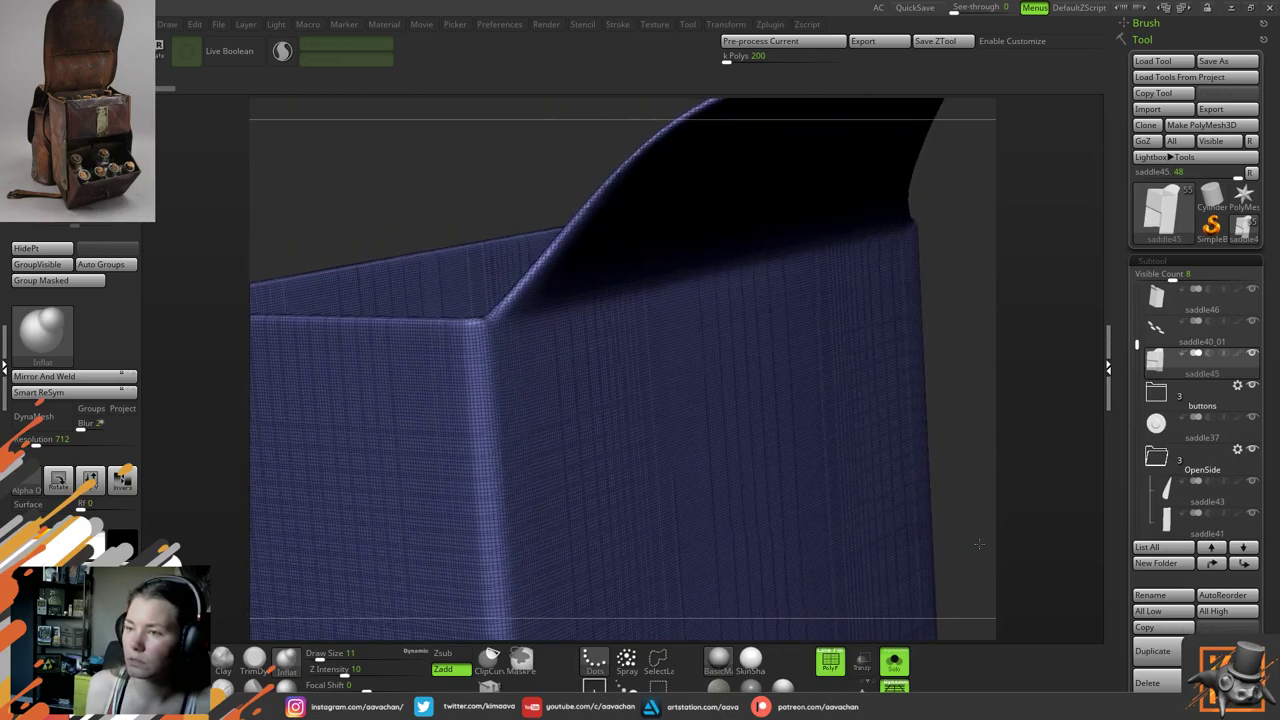
right_click_drag(979, 543, 930, 615)
left_click(895, 660)
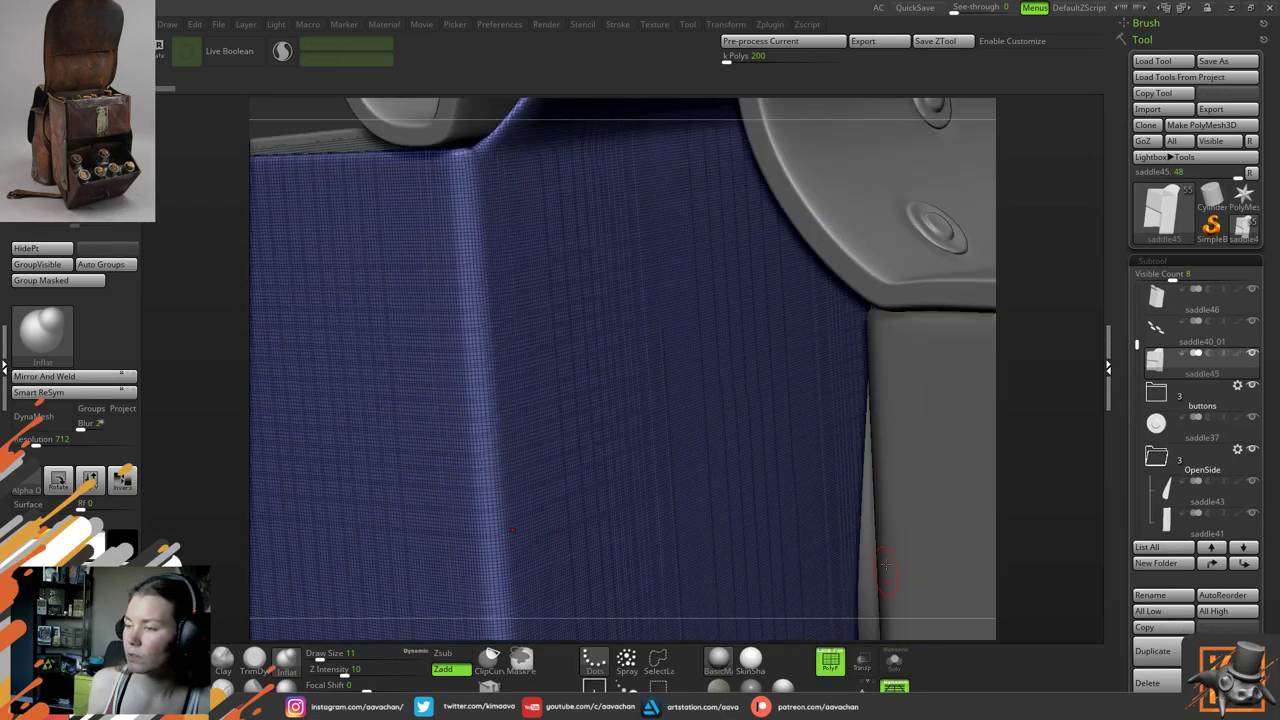
left_click_drag(885, 565, 777, 352, "alt")
left_click_drag(482, 440, 630, 410)
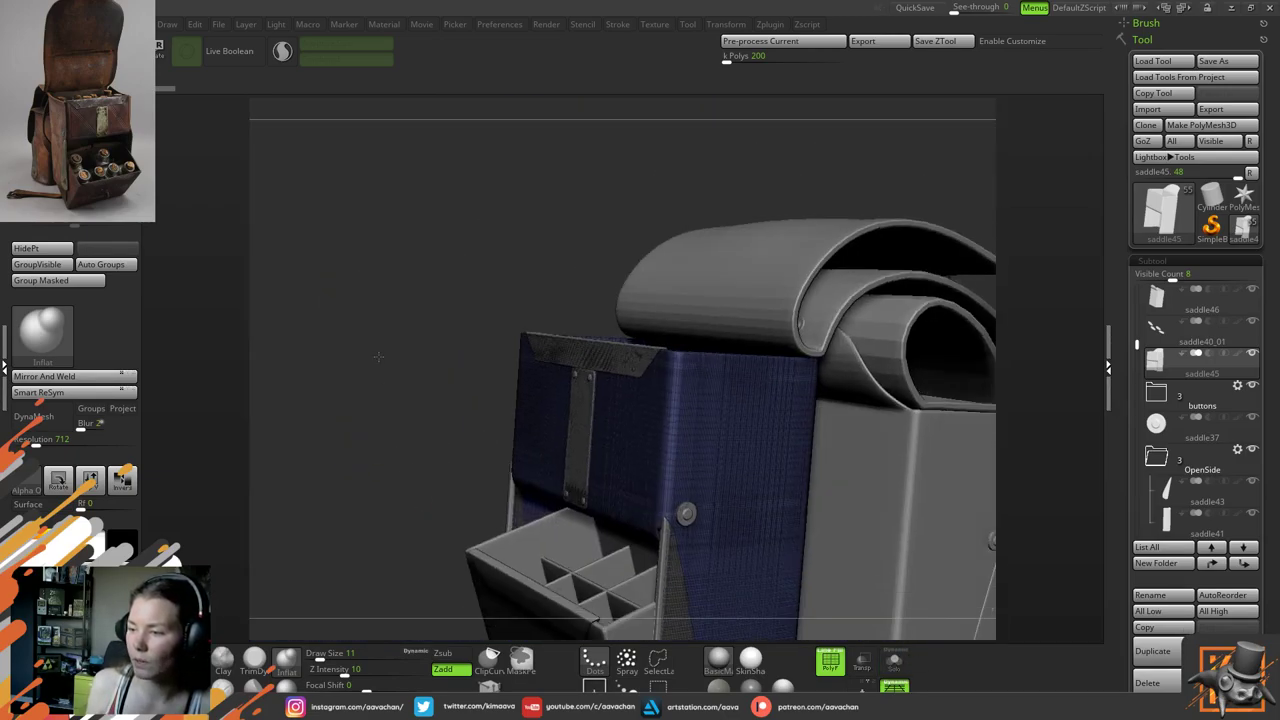
Hide the wireframe and subdivide the front compartment body by one level
right_click_drag(378, 356, 484, 556)
right_click_drag(721, 578, 650, 572)
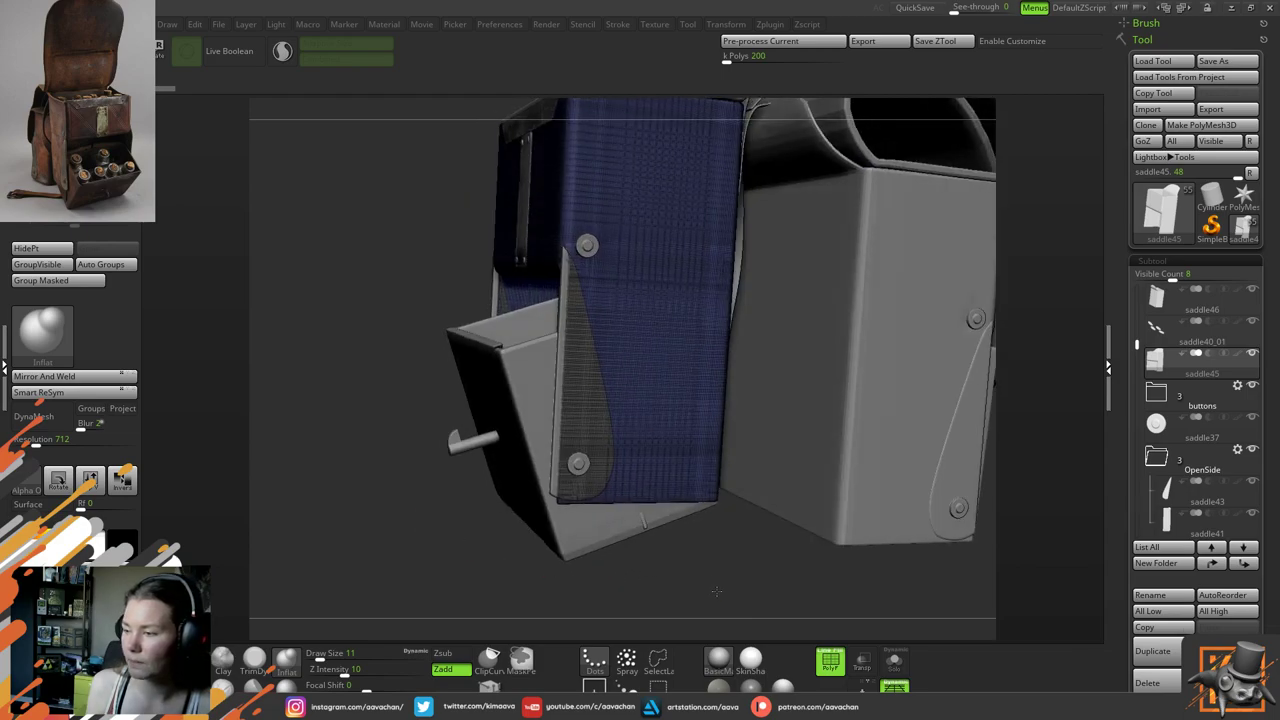
left_click(846, 664)
right_click_drag(771, 489, 812, 599, "ctrl")
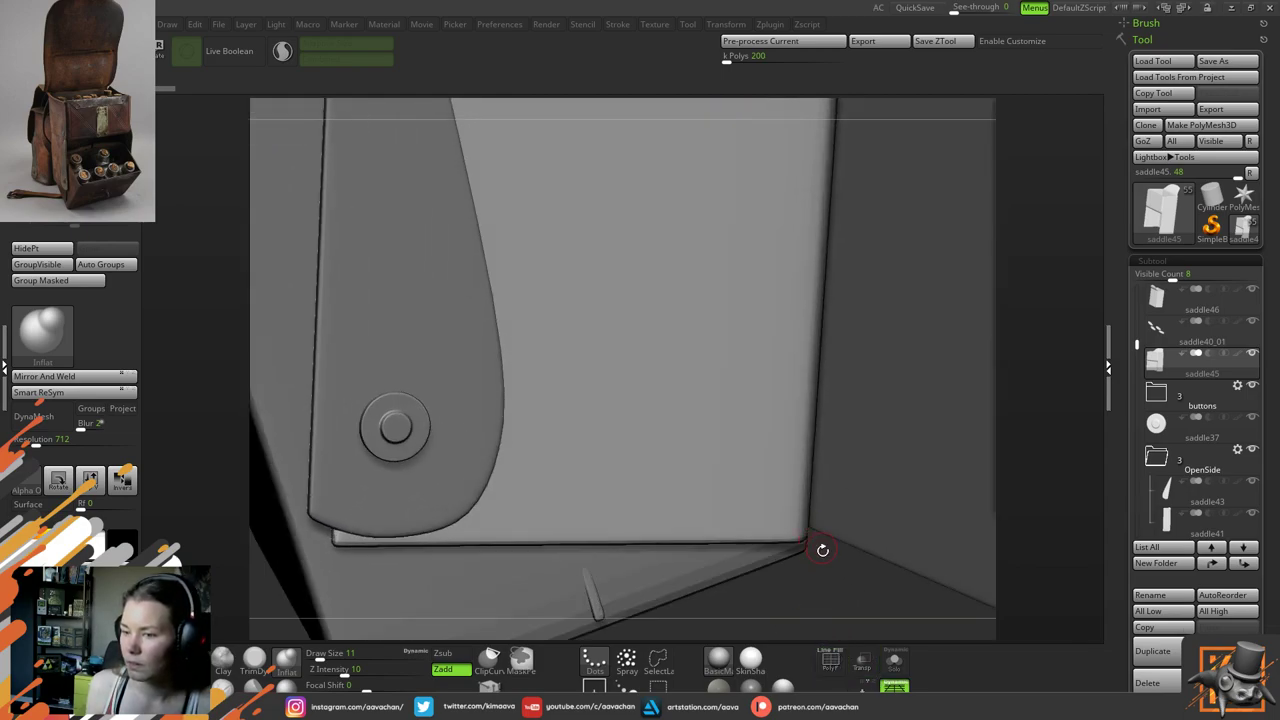
key("ctrl")
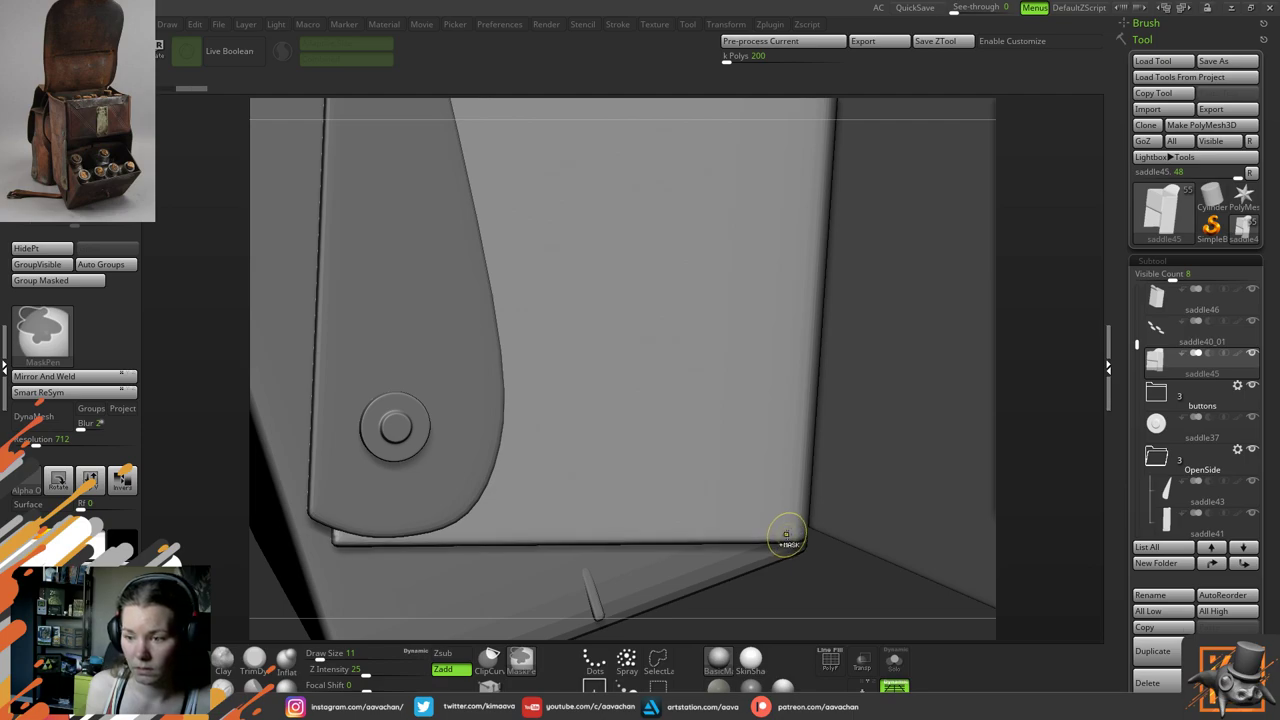
key("ctrl+d")
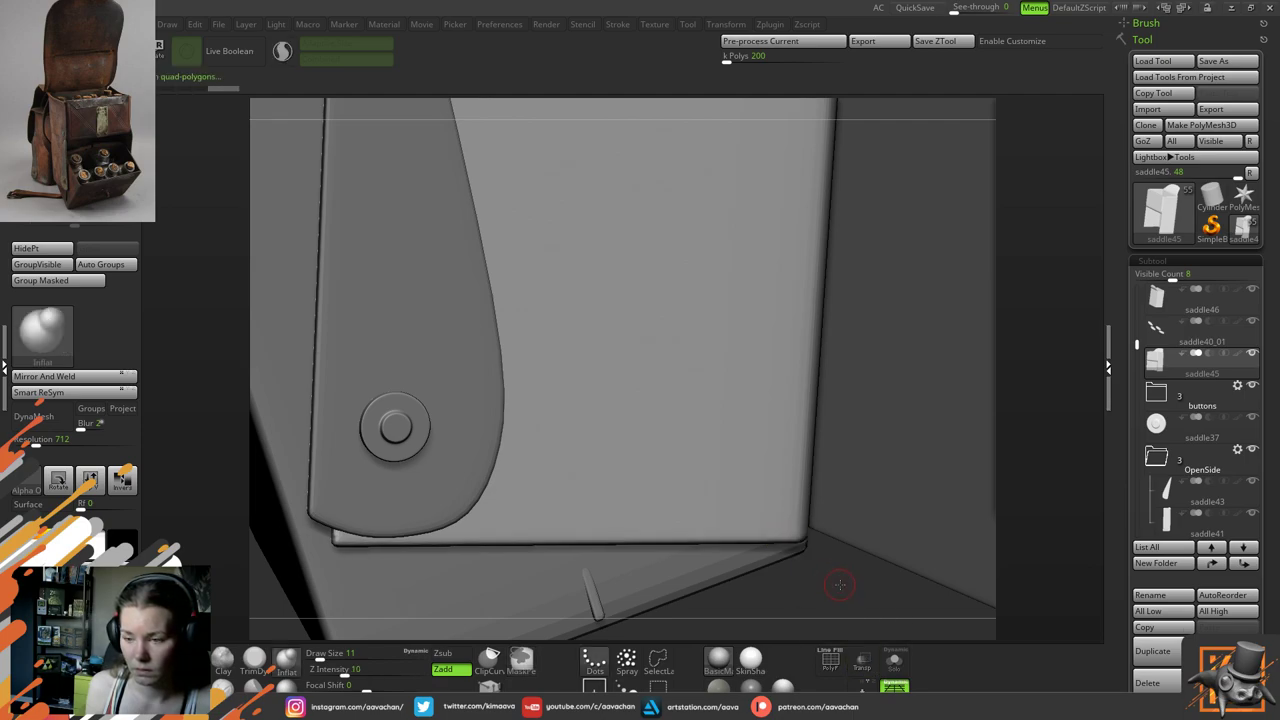
Isolate the front compartment body, try an Inflat stroke at the base of its back flap's edge, and undo it
right_click_drag(841, 575, 905, 565)
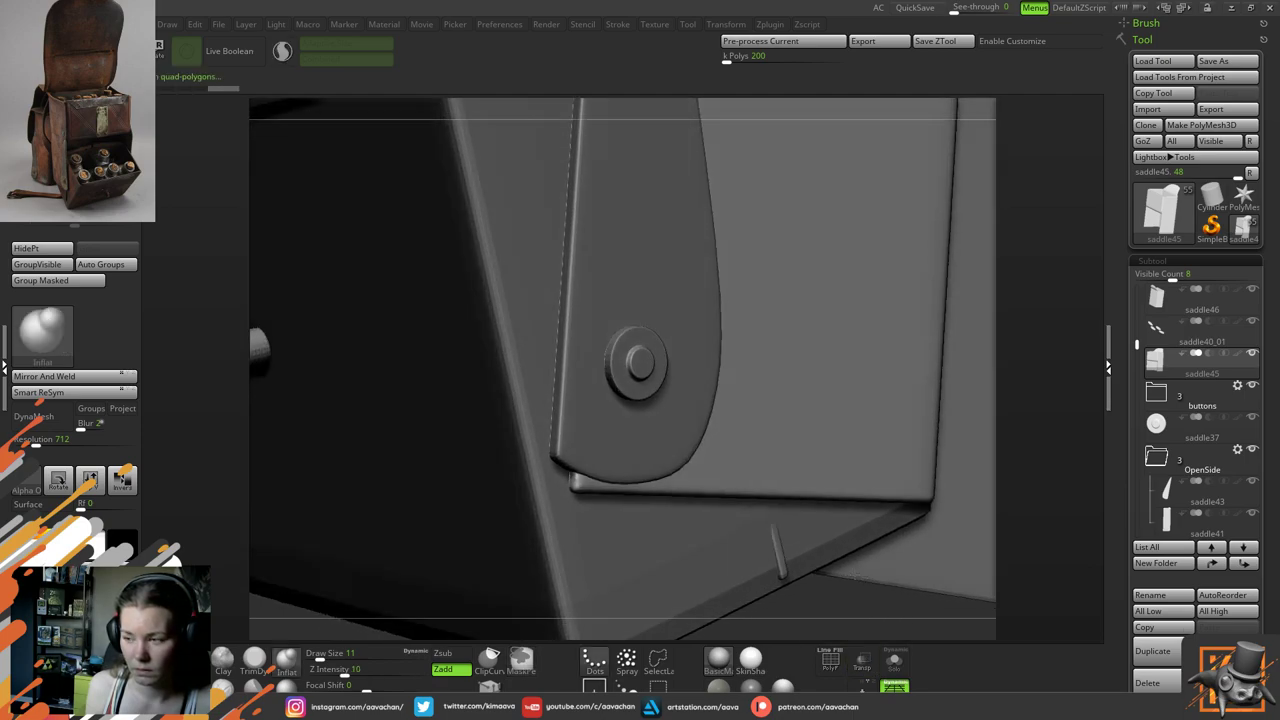
left_click(894, 662)
left_click_drag(970, 190, 980, 391)
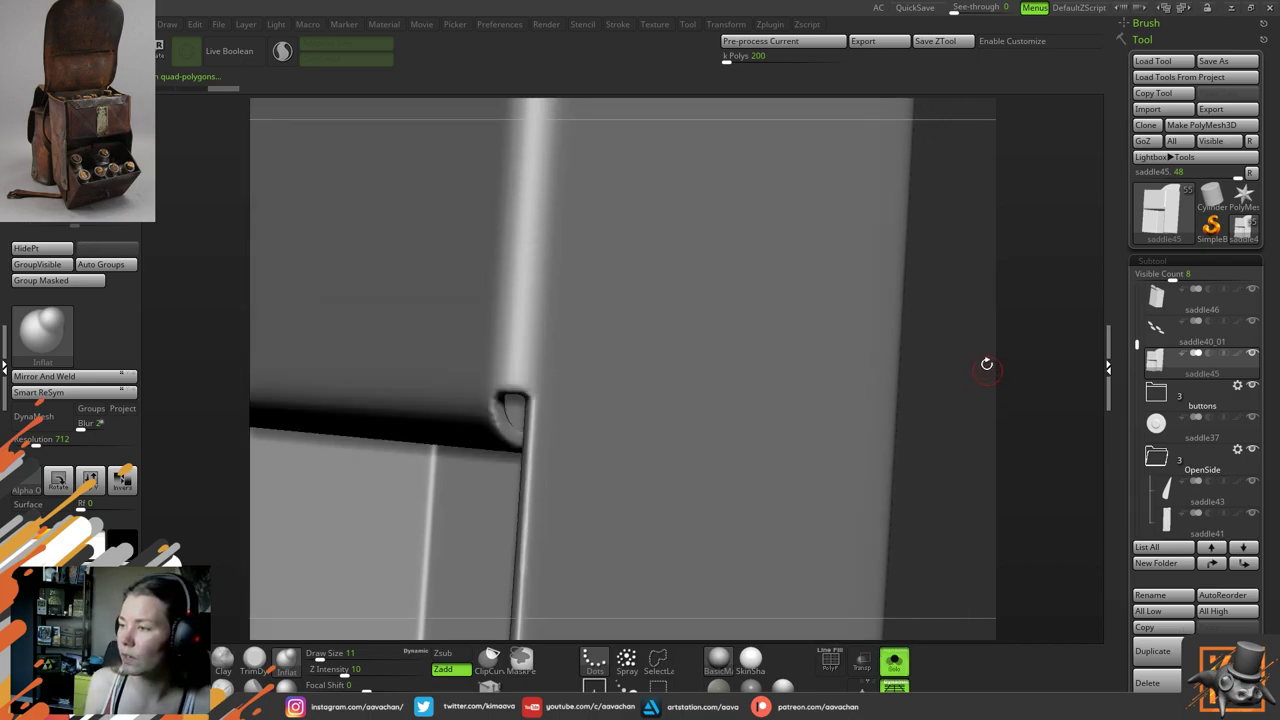
right_click_drag(974, 383, 984, 321)
right_click_drag(974, 377, 916, 429)
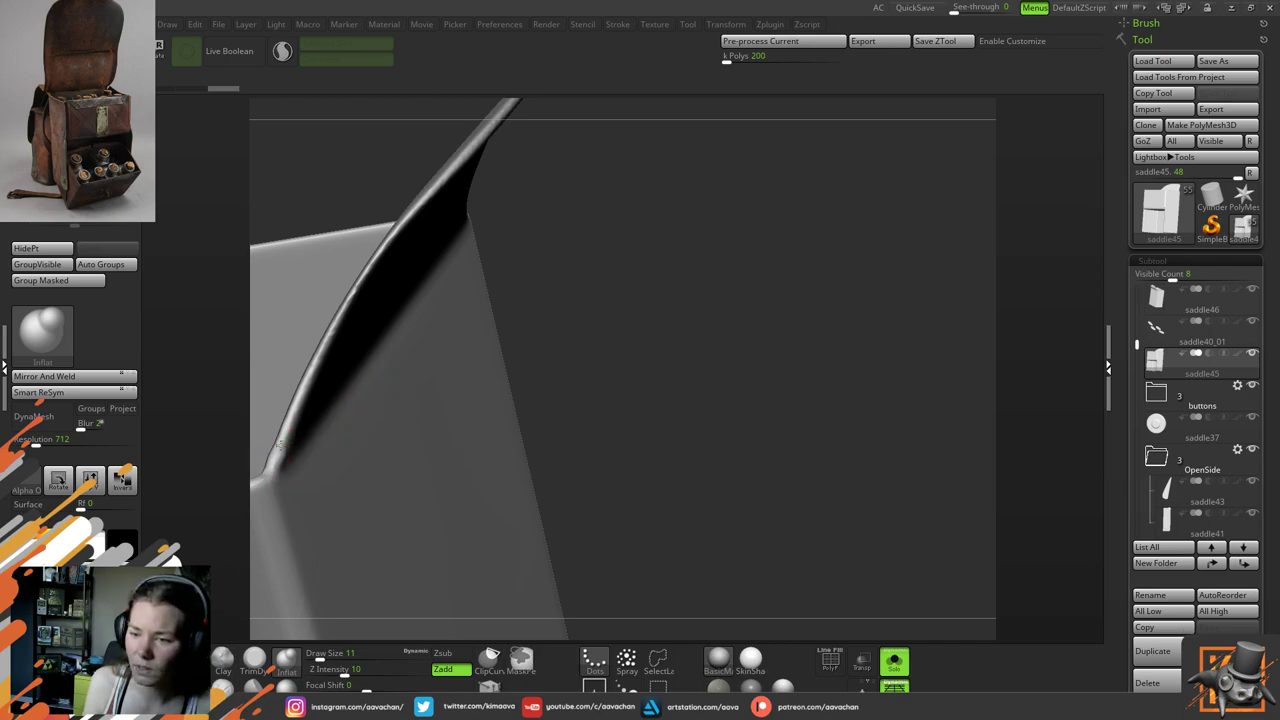
left_click_drag(282, 445, 298, 418)
key("ctrl+z")
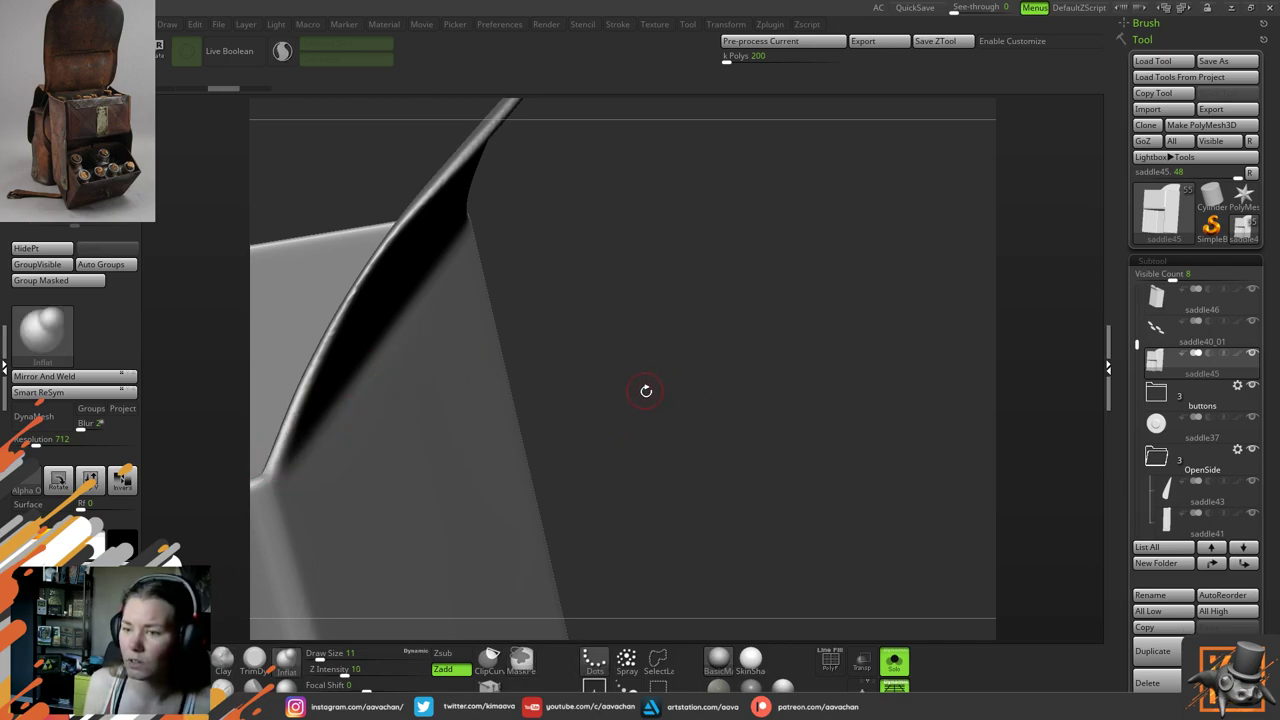
Try an Inflat stroke on the small notch where the front panel's lower edge meets the side corner
right_click_drag(646, 391, 894, 366)
mouse_move(1137, 344)
left_mouse_down()
mouse_move(1138, 289)
mouse_move(1127, 502)
mouse_move(1138, 326)
left_mouse_up()
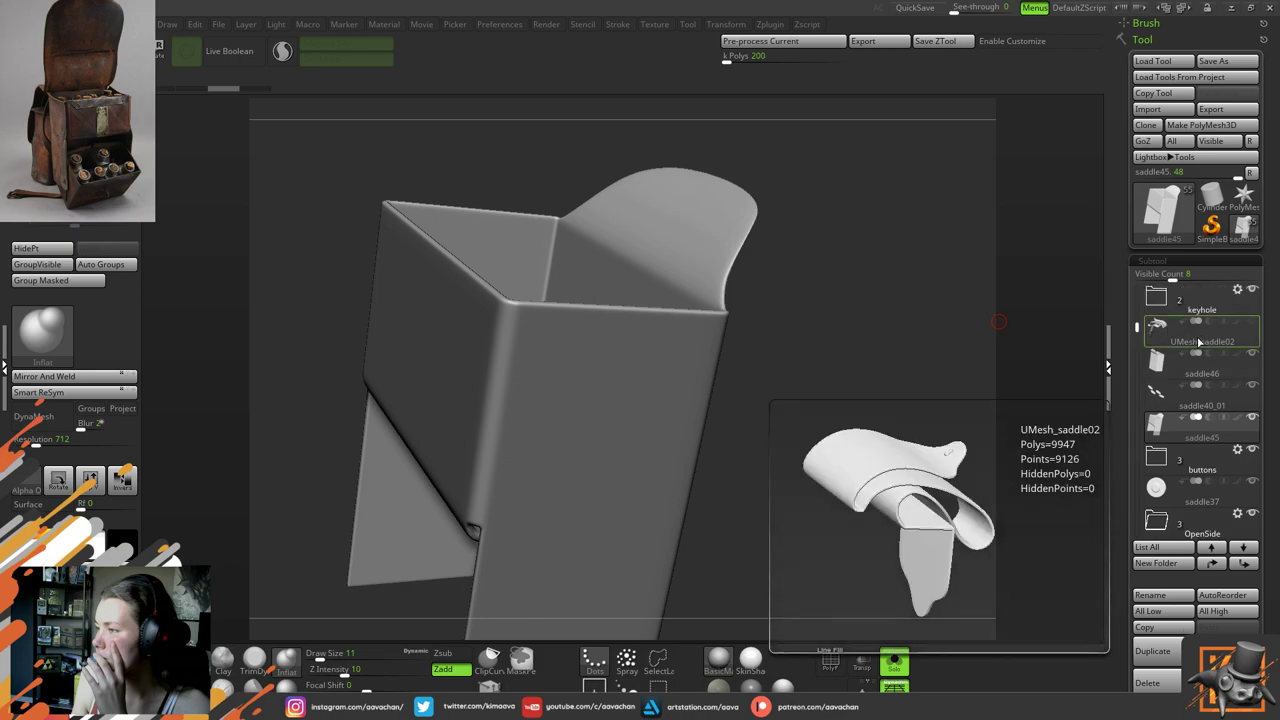
left_click_drag(842, 536, 846, 504)
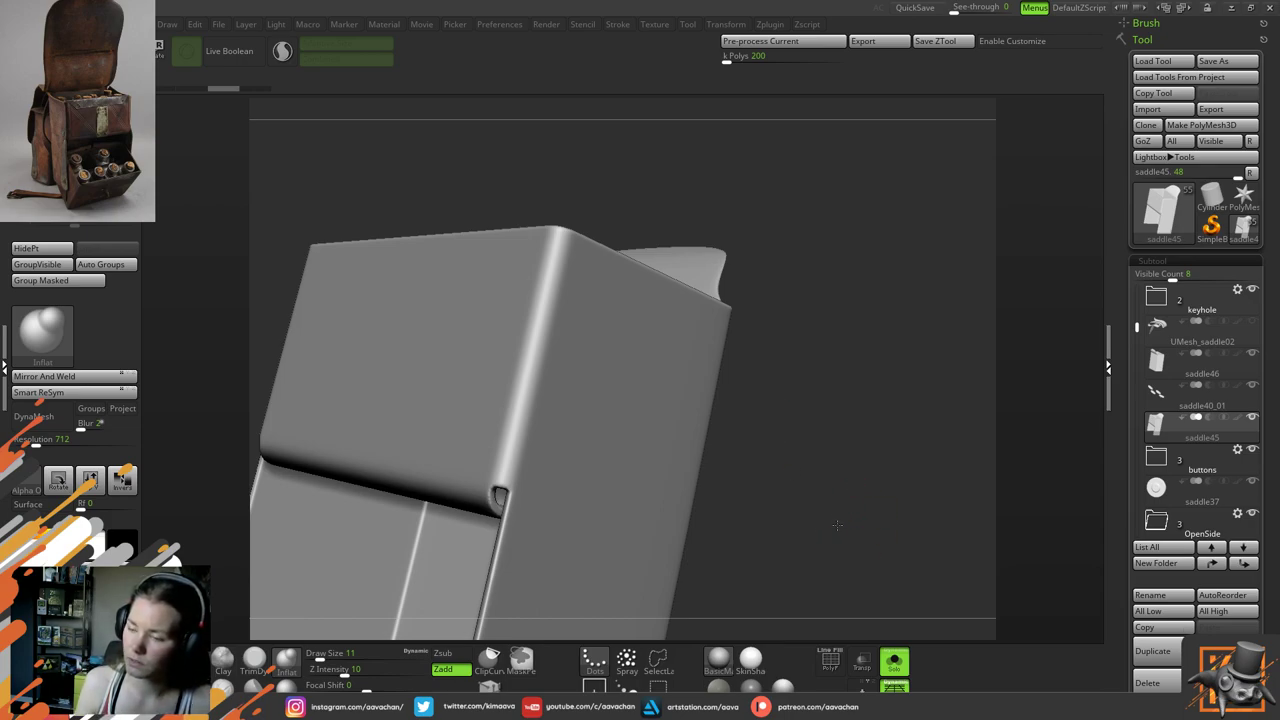
mouse_move(838, 525)
left_mouse_down()
mouse_move(858, 407)
mouse_move(854, 469)
mouse_move(905, 524)
left_mouse_up()
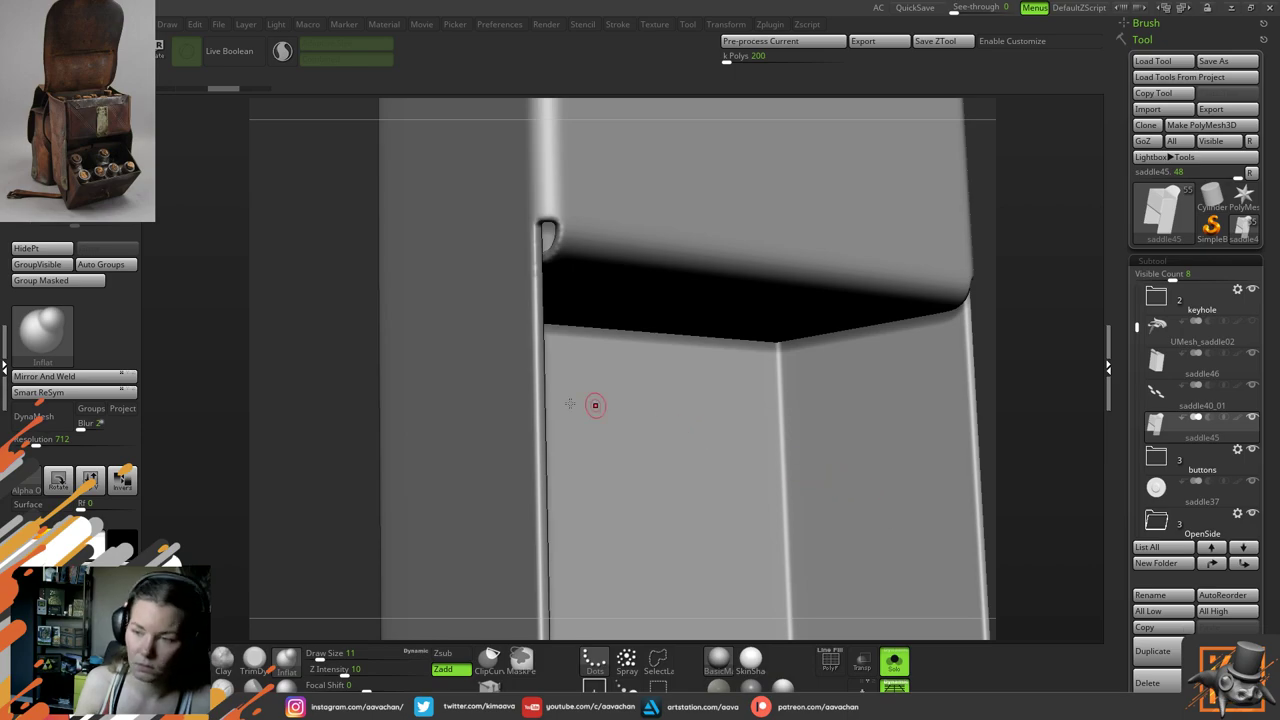
left_click_drag(359, 352, 382, 441)
right_click_drag(380, 441, 486, 491)
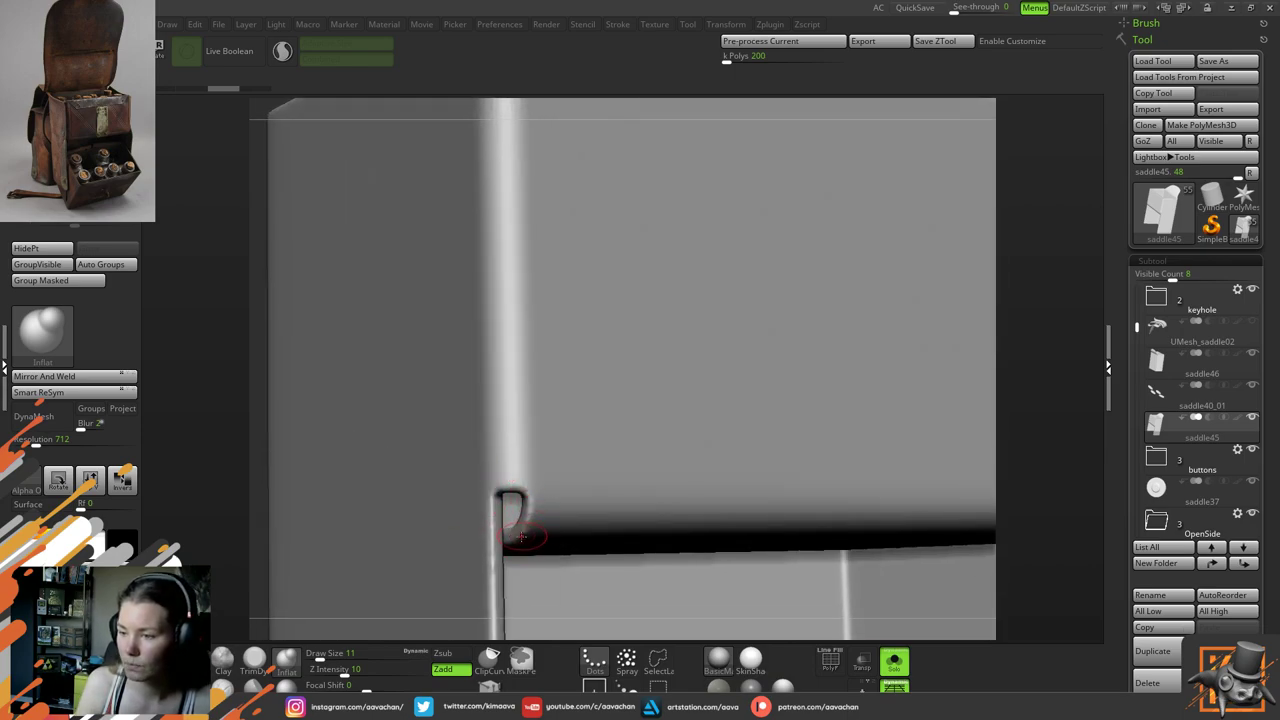
left_click_drag(523, 528, 526, 513)
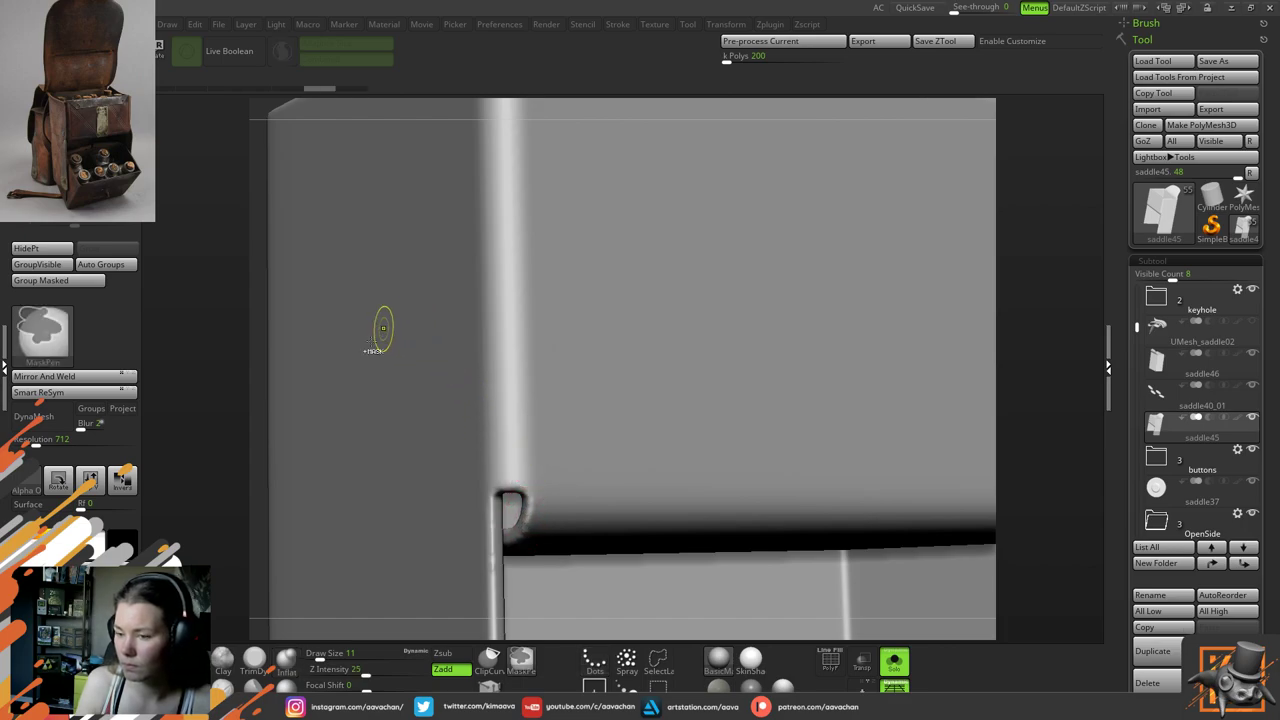
Try trimming the corner notch with the TrimDynamic brush, and undo the test strokes on it
left_click(255, 662)
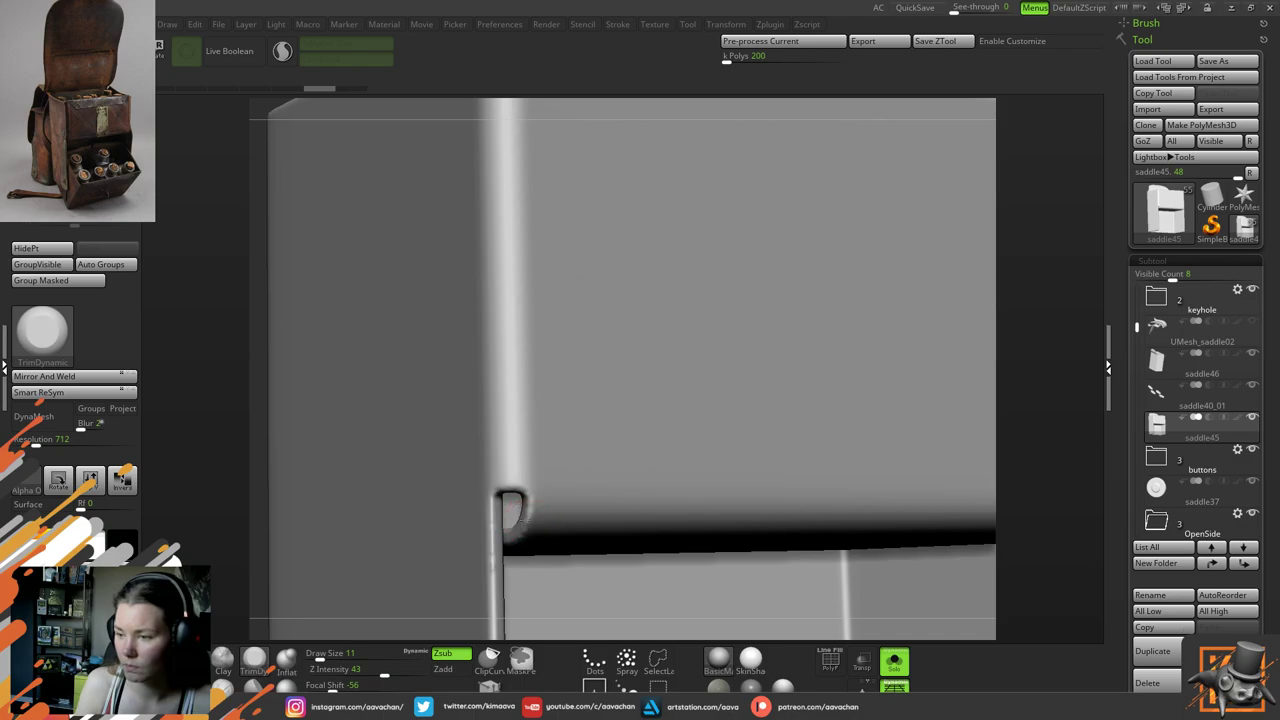
left_click_drag(514, 512, 516, 498)
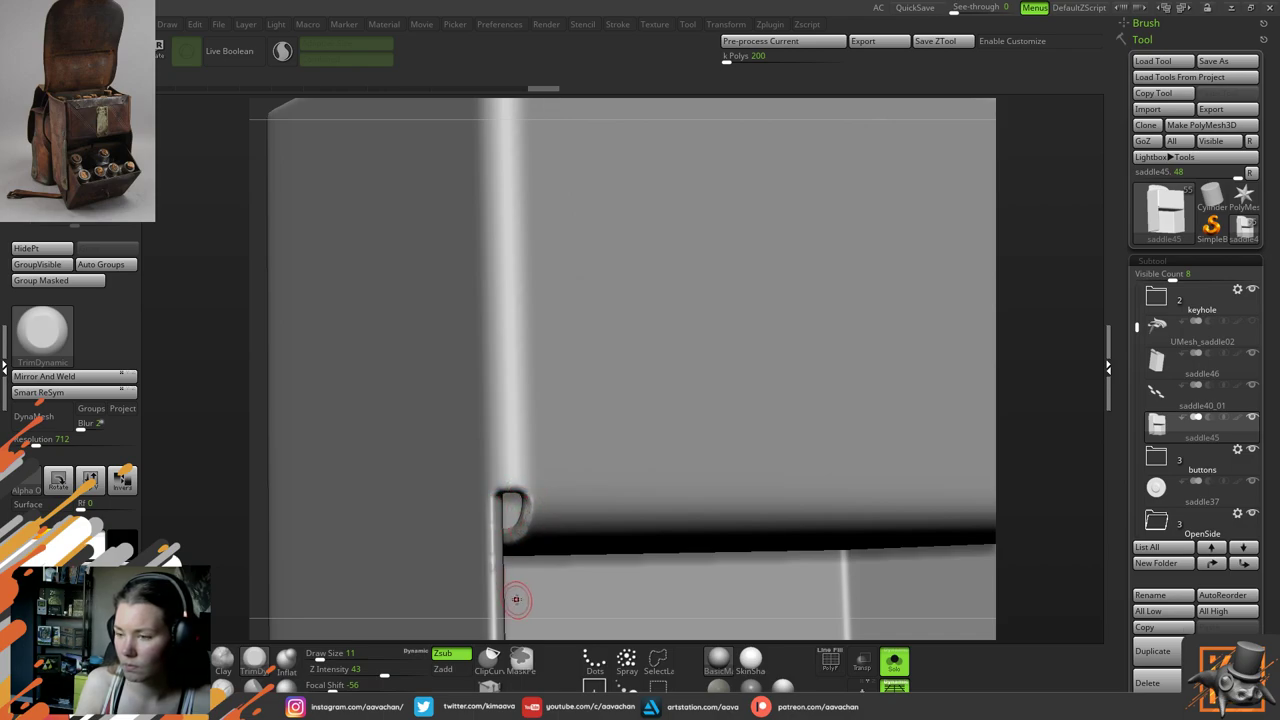
key("ctrl")
key("ctrl+z")
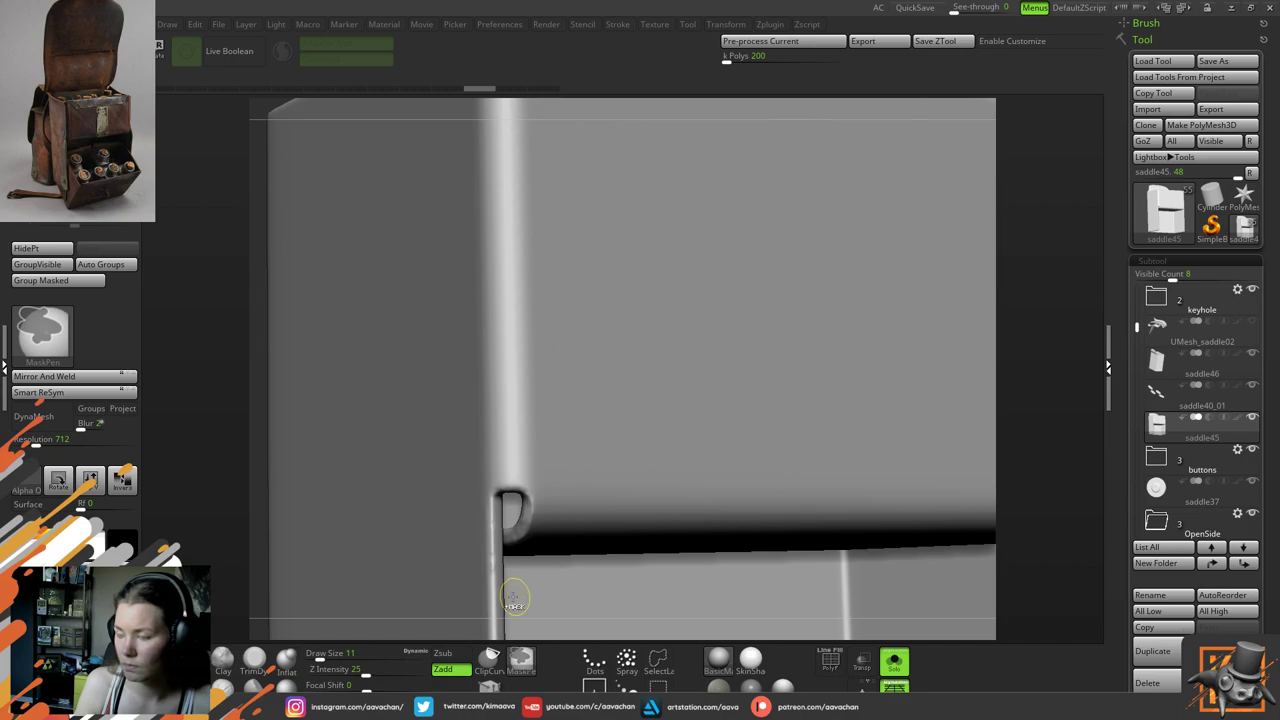
key("ctrl+z")
key("ctrl+z")
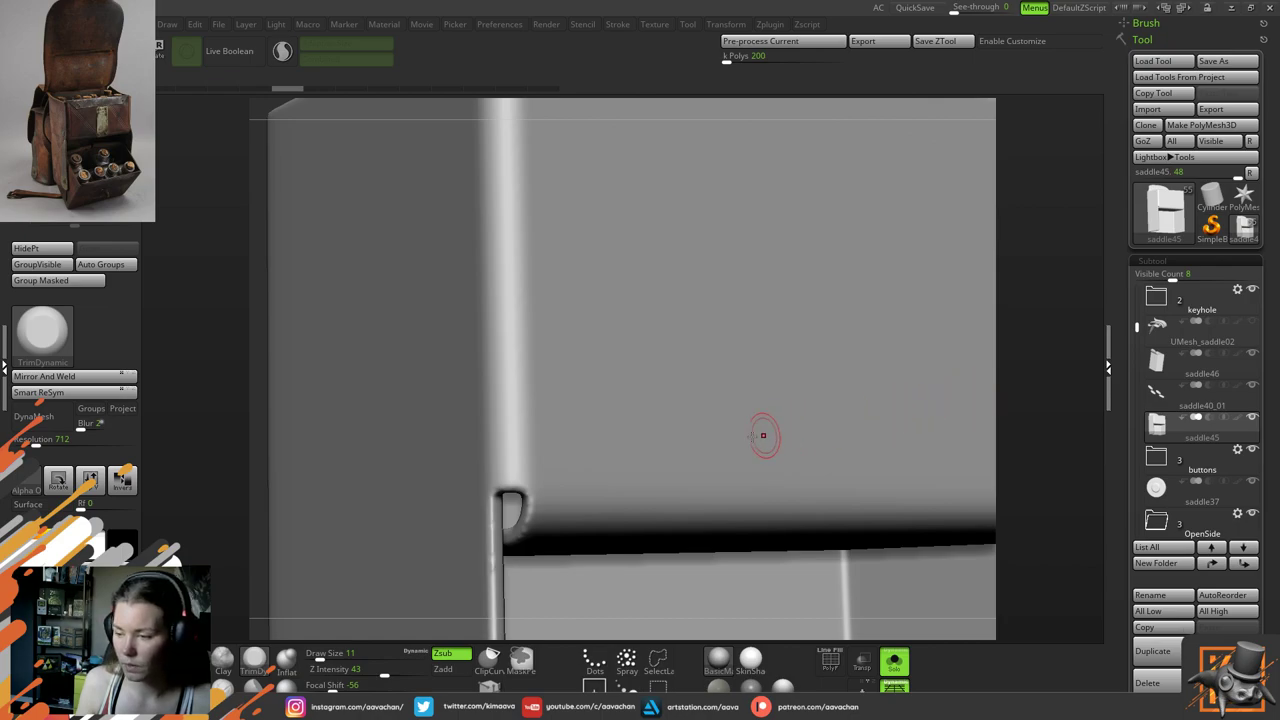
Switch to Maya and select the nearer compartment's main body, polySurface13, in the original bag model
key("alt+Tab")
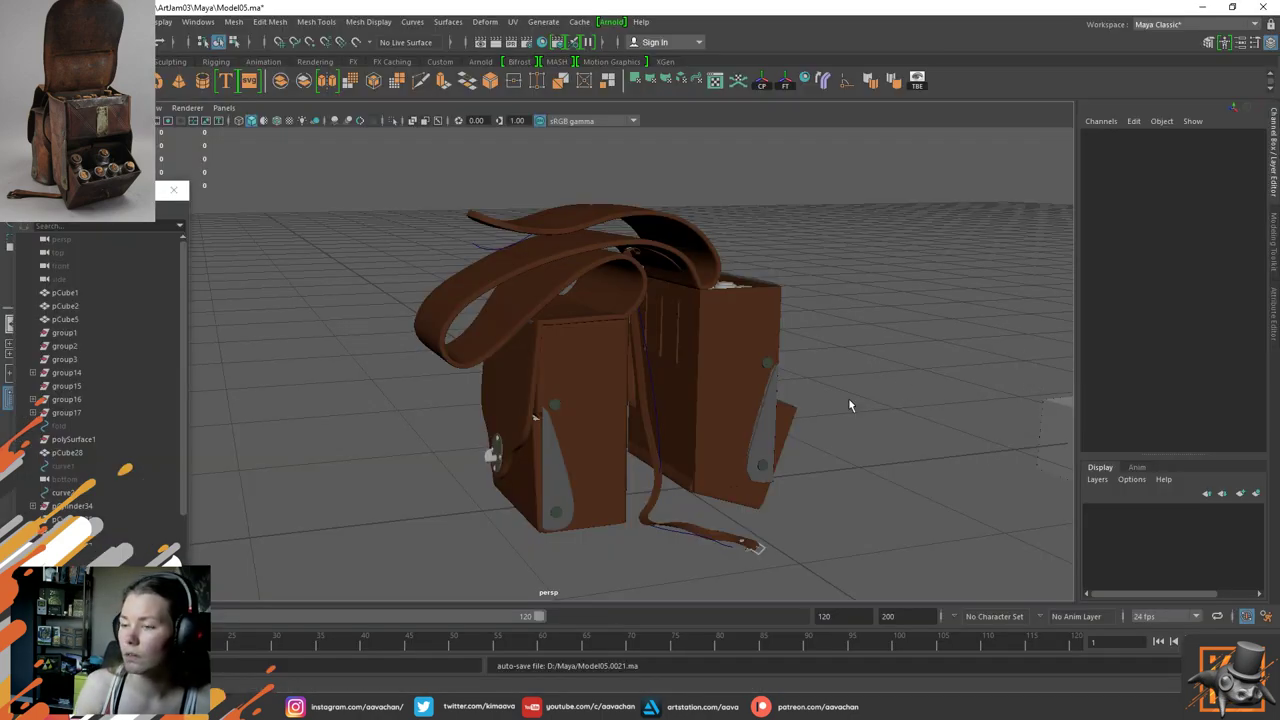
left_click(588, 390)
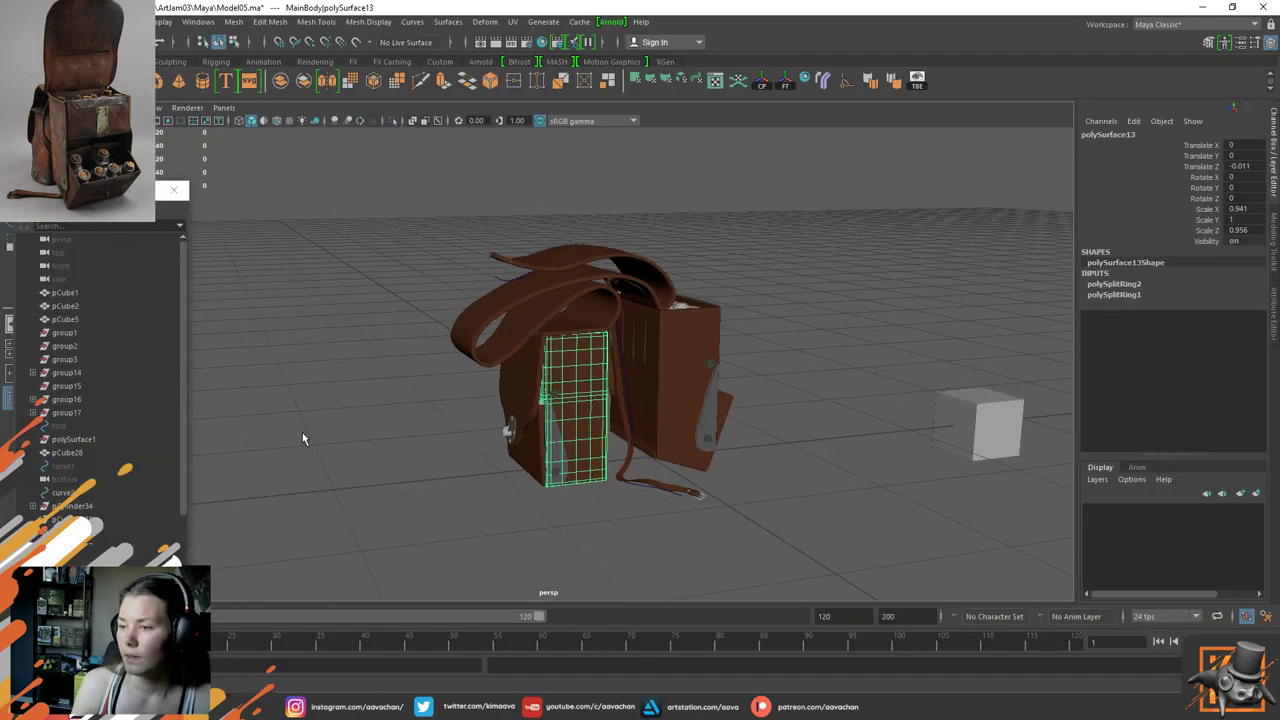
Switch to ZBrush and examine the main body subtool on its own and together with the whole bag
key("alt+Tab")
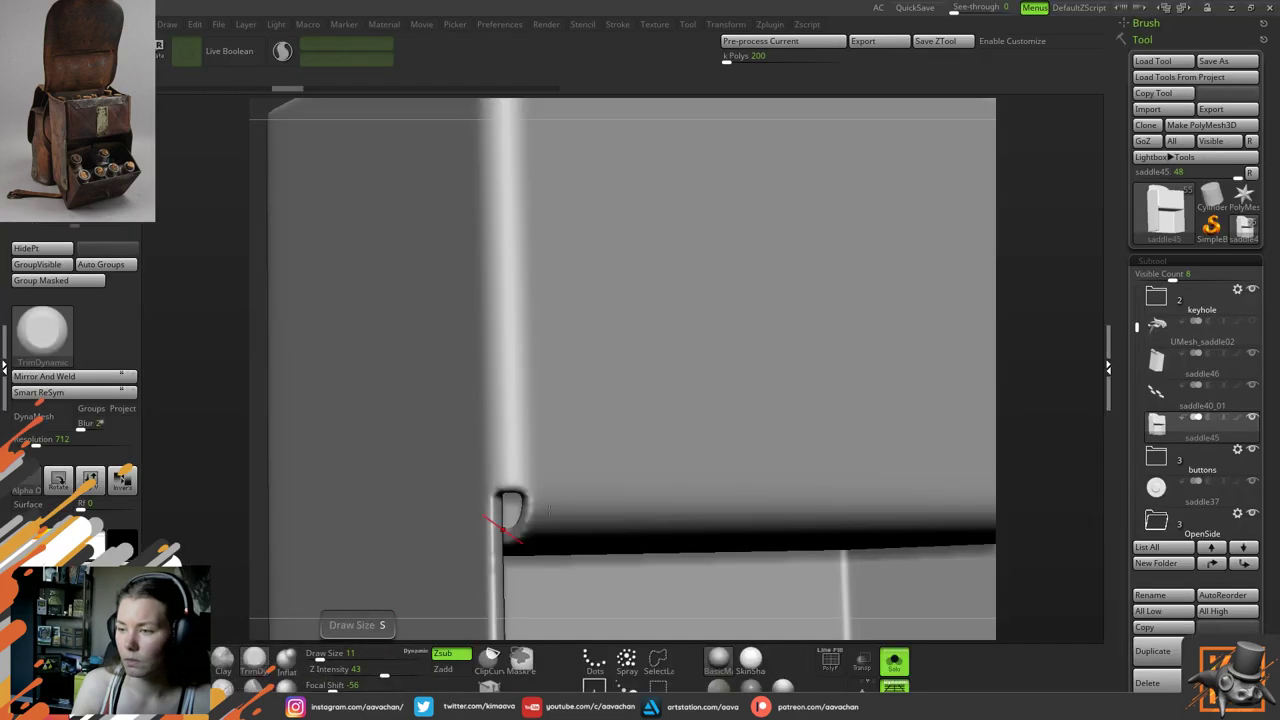
left_click_drag(1056, 527, 806, 290, "alt")
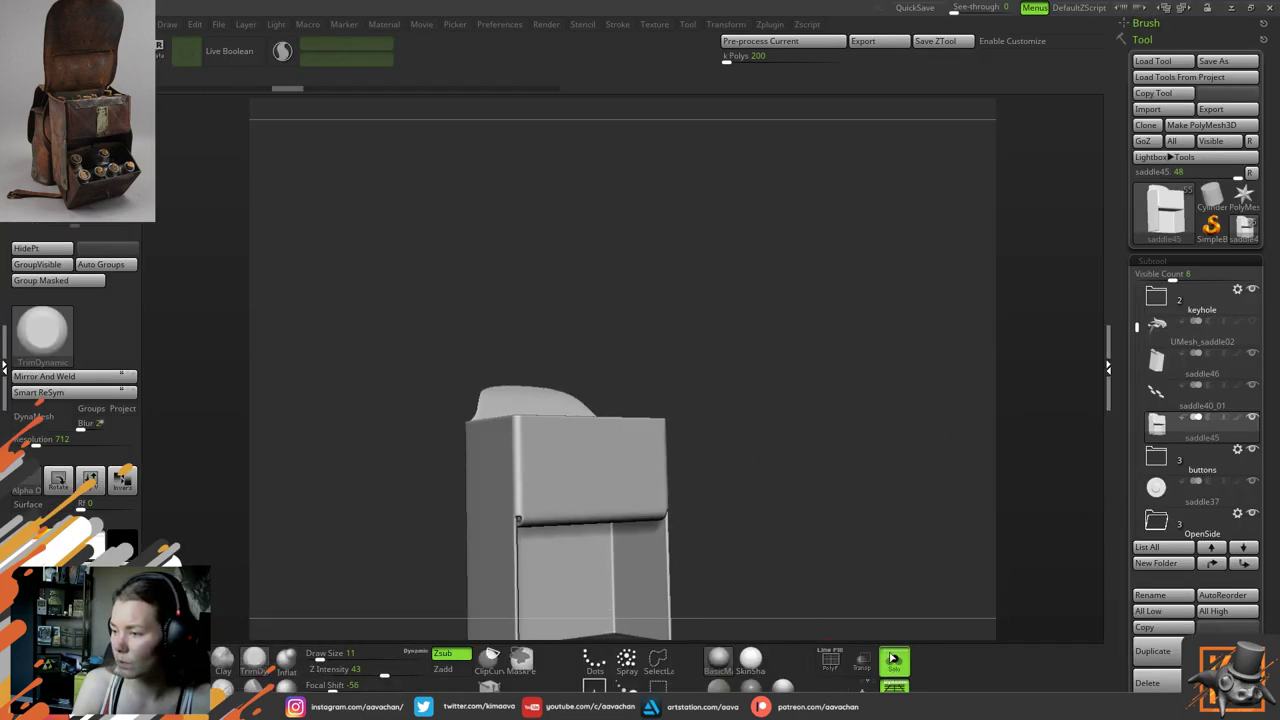
left_click(895, 656)
left_click(894, 660)
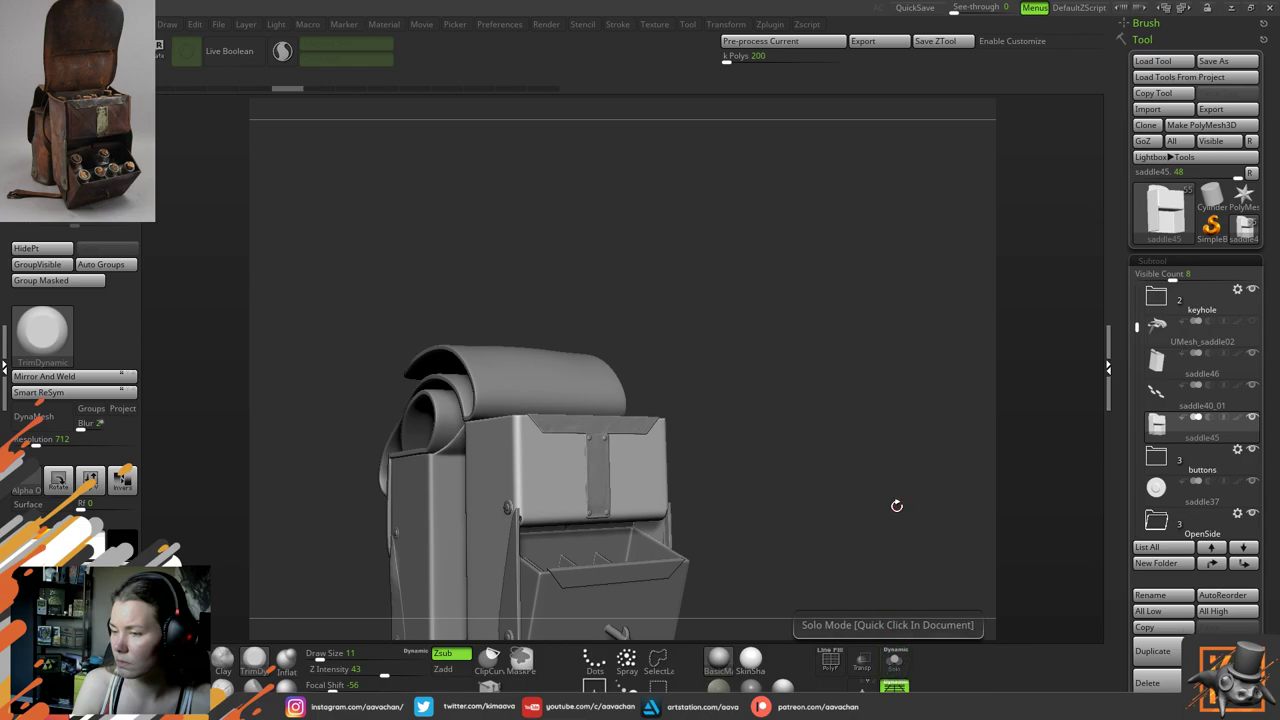
left_click_drag(894, 506, 827, 401)
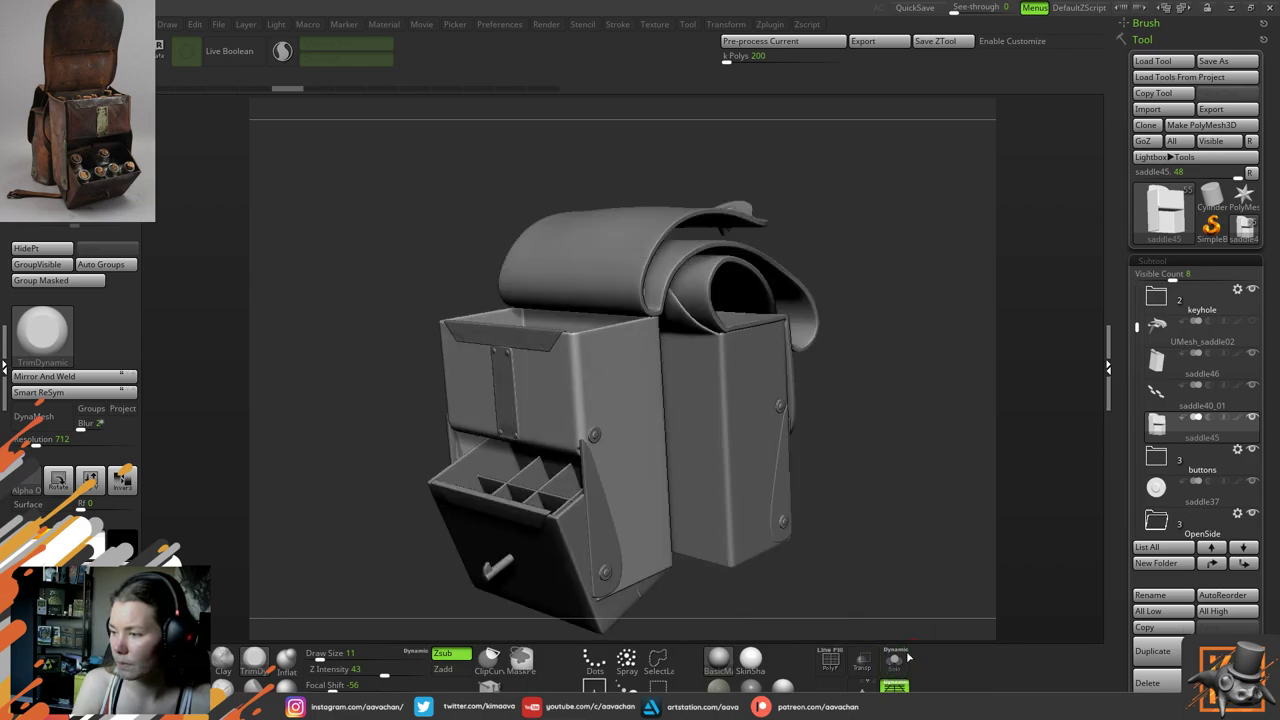
left_click_drag(906, 443, 860, 478)
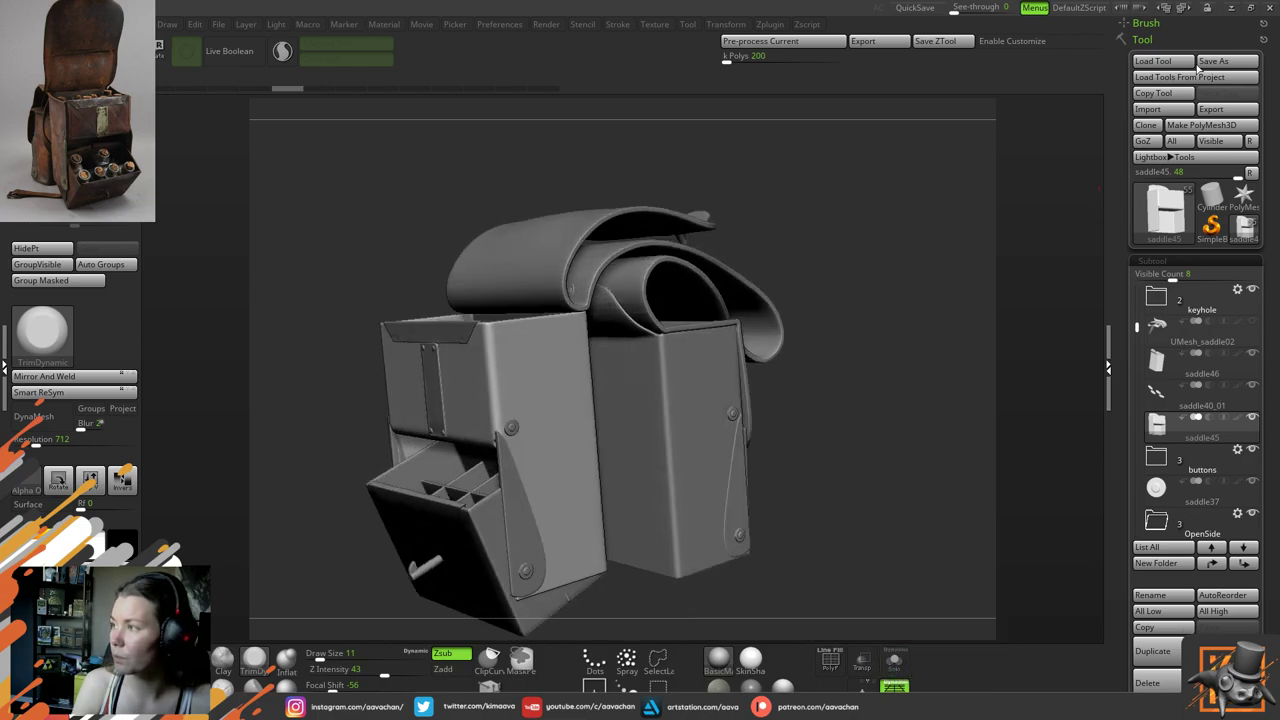
Switch to Maya, select the open side's main body mesh, and isolate it briefly to check its geometry
key("alt+Tab")
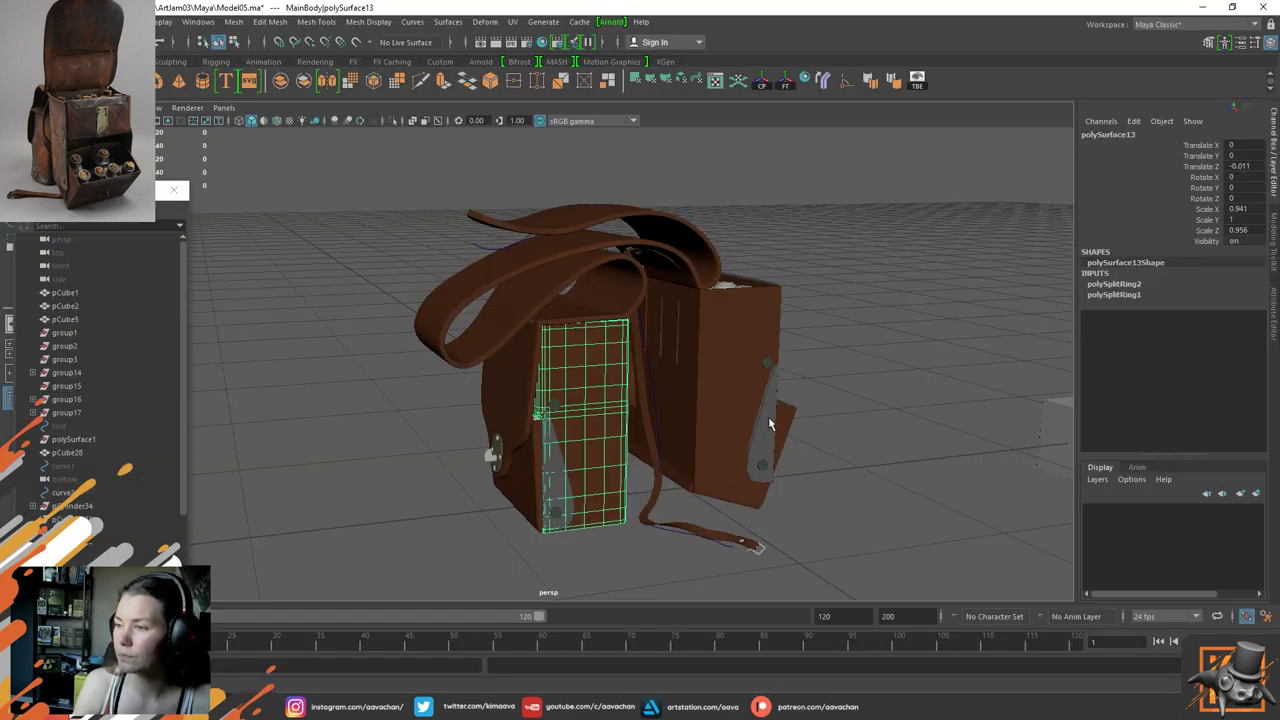
left_click_drag(770, 424, 561, 395, "alt")
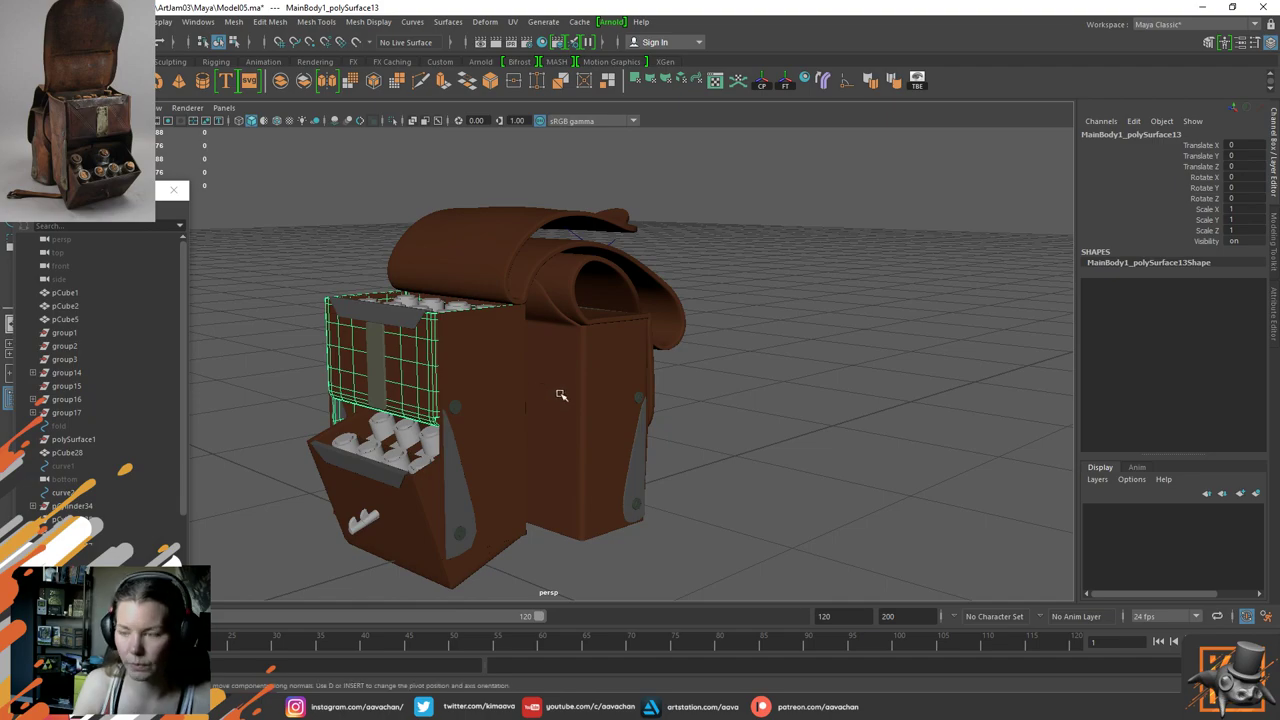
key("w")
left_click_drag(783, 400, 557, 426, "alt")
middle_click_drag(557, 426, 740, 456, "alt")
right_click_drag(610, 458, 930, 432, "alt")
left_click_drag(930, 432, 781, 381, "alt")
key("ctrl+1")
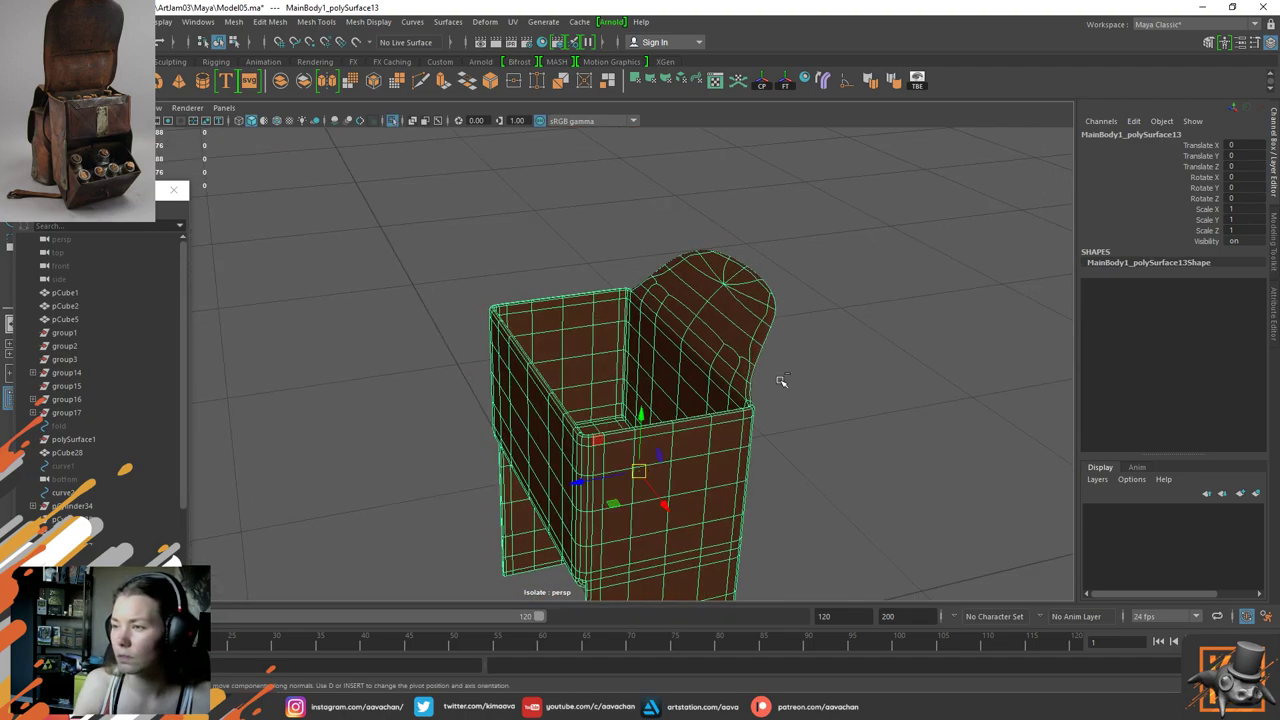
key("ctrl+1")
left_click_drag(834, 446, 814, 431, "alt")
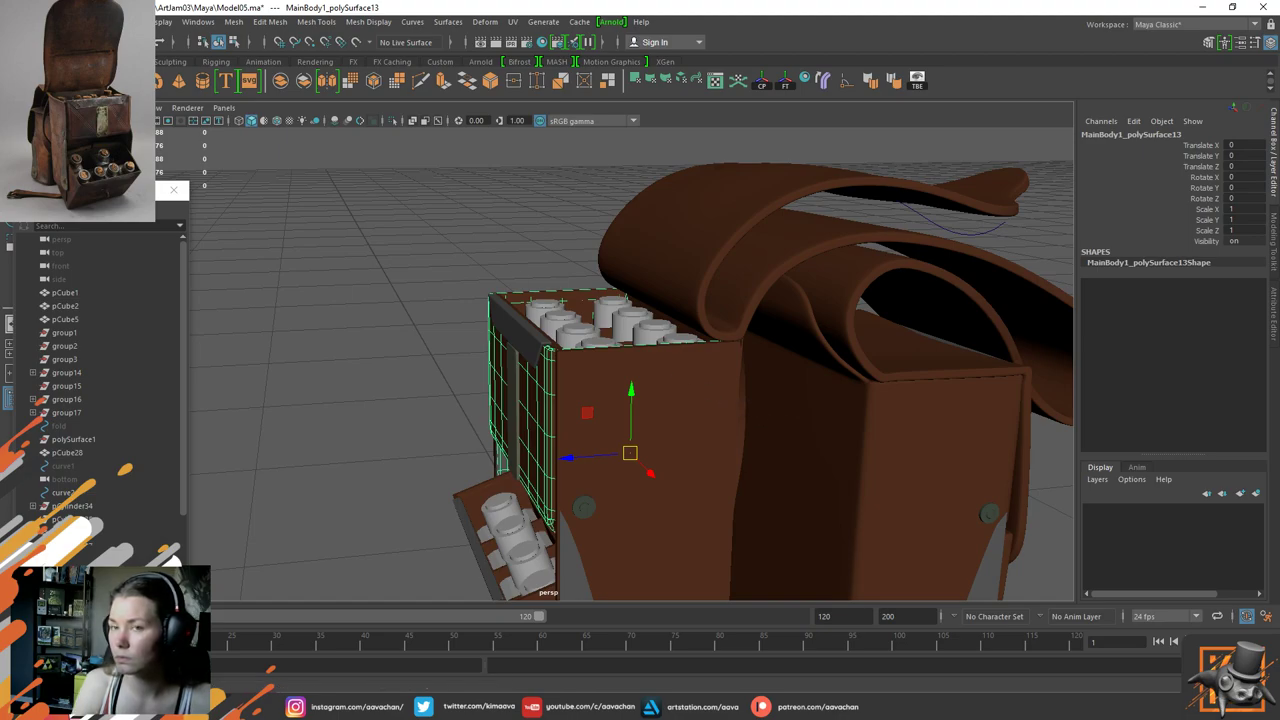
Export the selected main body mesh as an OBJ file named mainbody_open
left_click(12, 22)
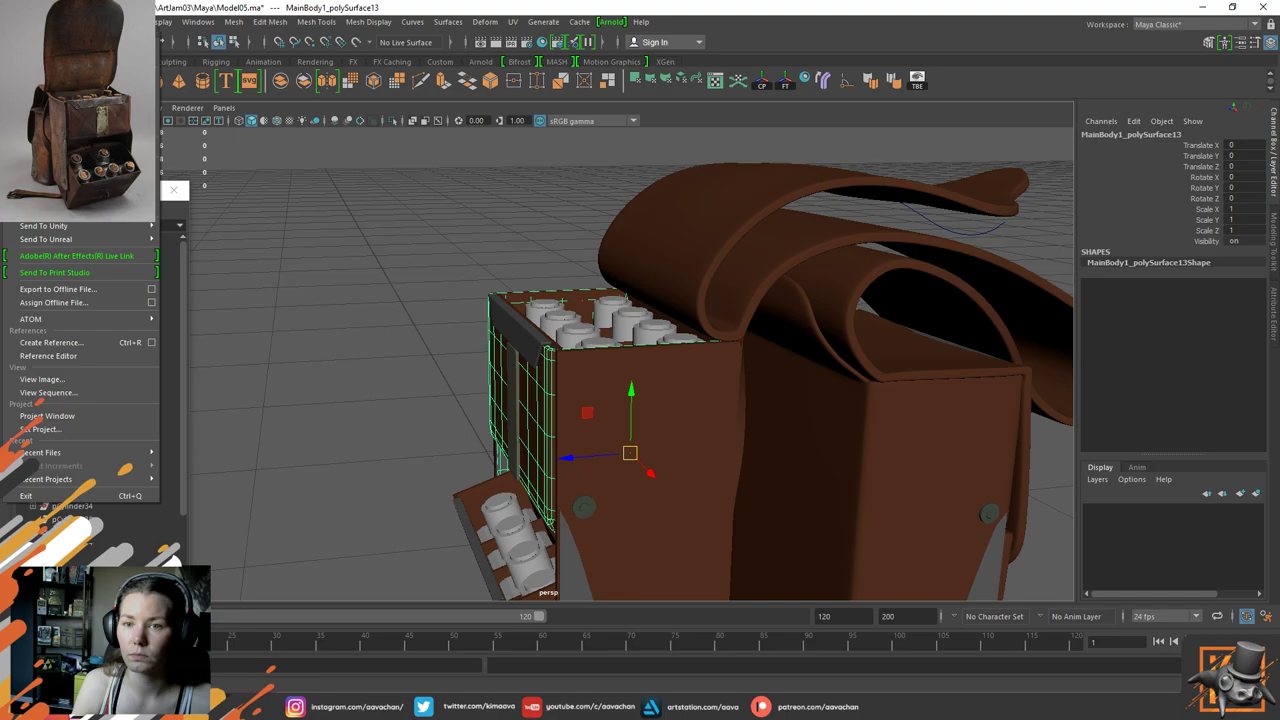
left_click(62, 196)
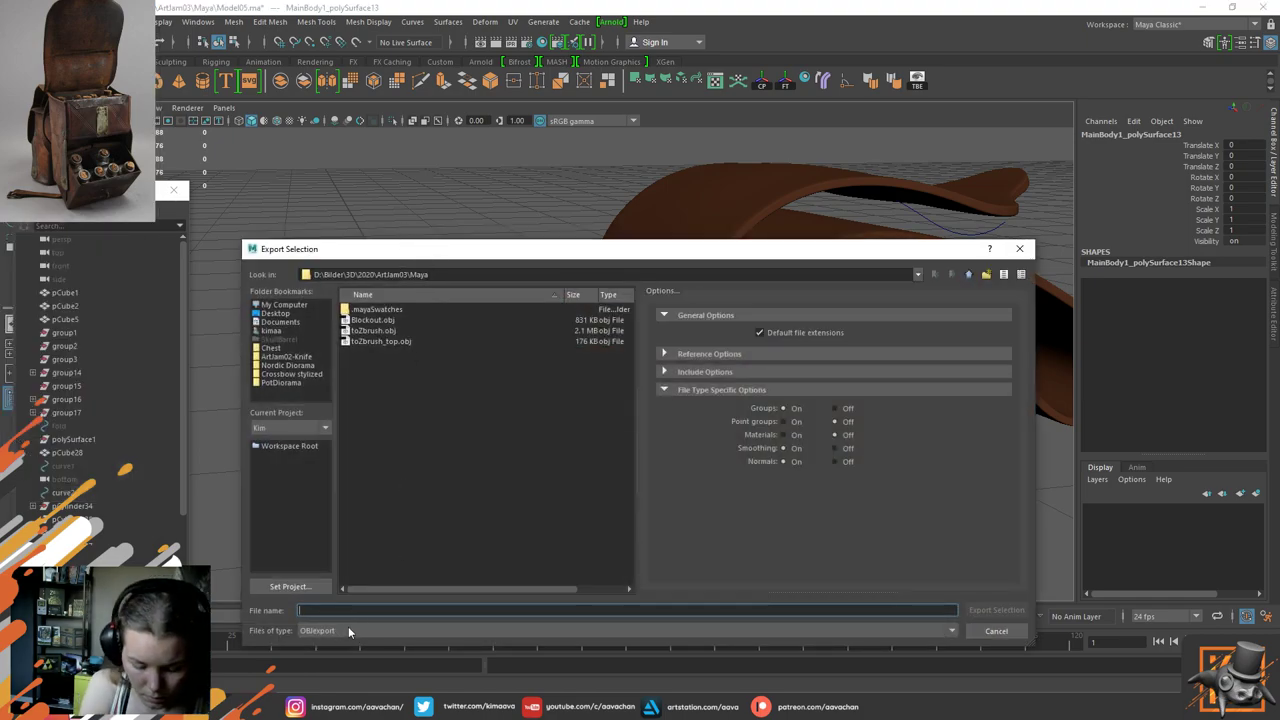
type("mainbody_open")
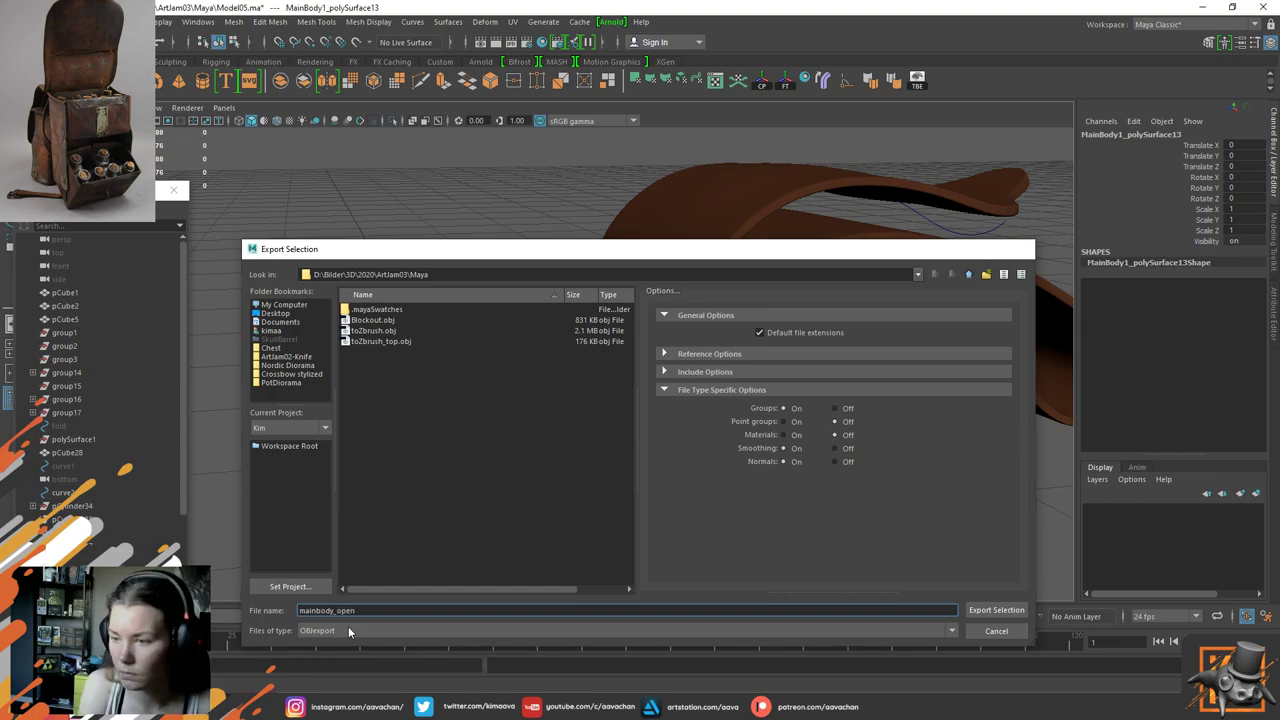
key("Return")
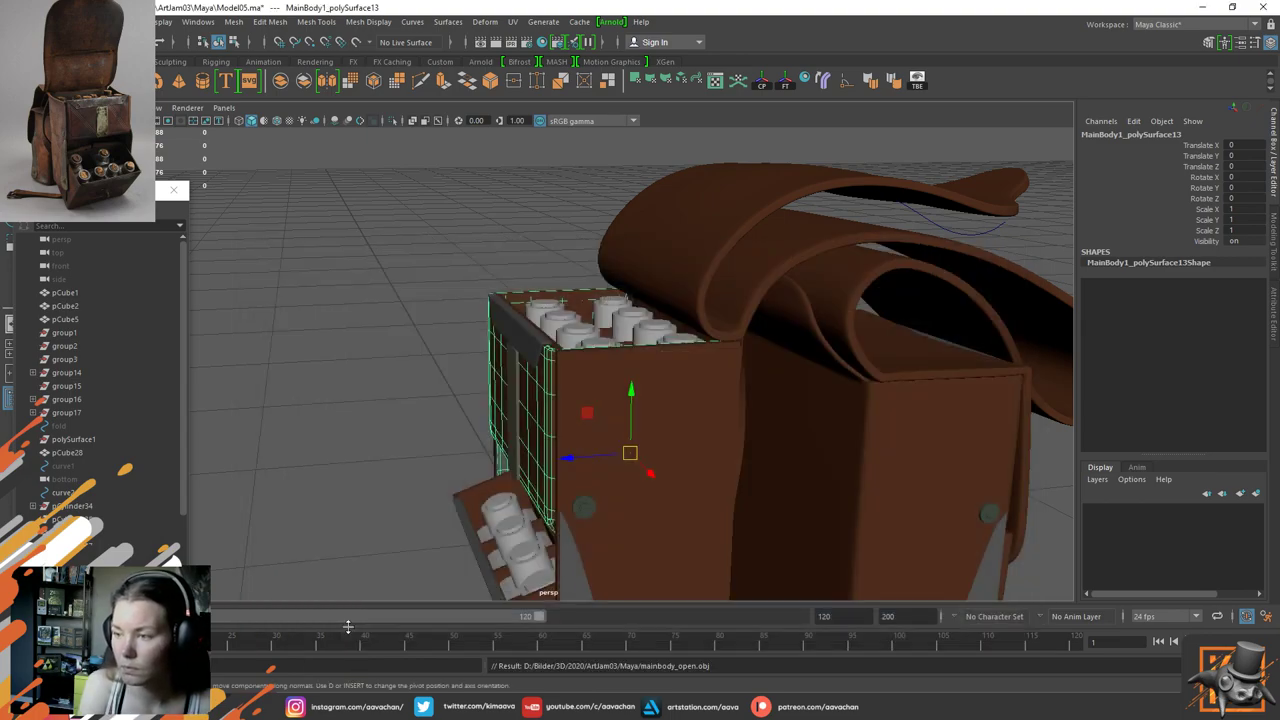
Switch to ZBrush, append a Cylinder3D as a new subtool, and select it at the end of the subtool list
key("alt+Tab")
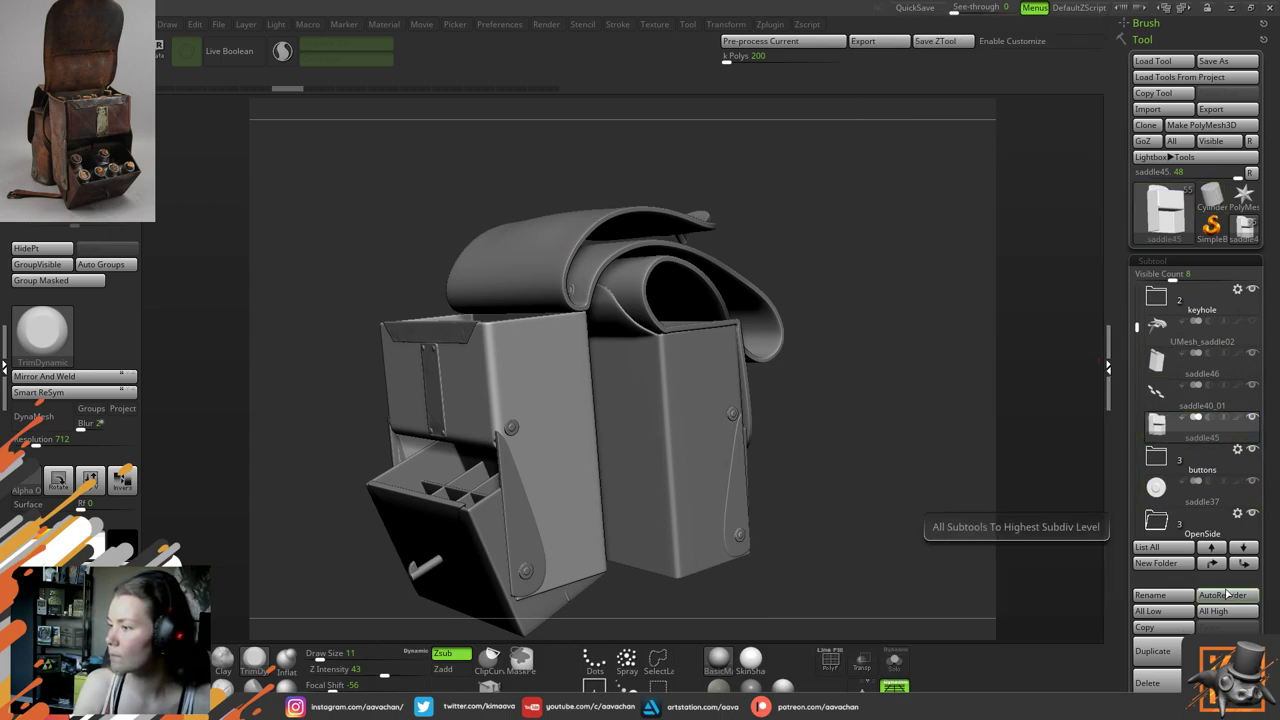
left_click(1228, 659)
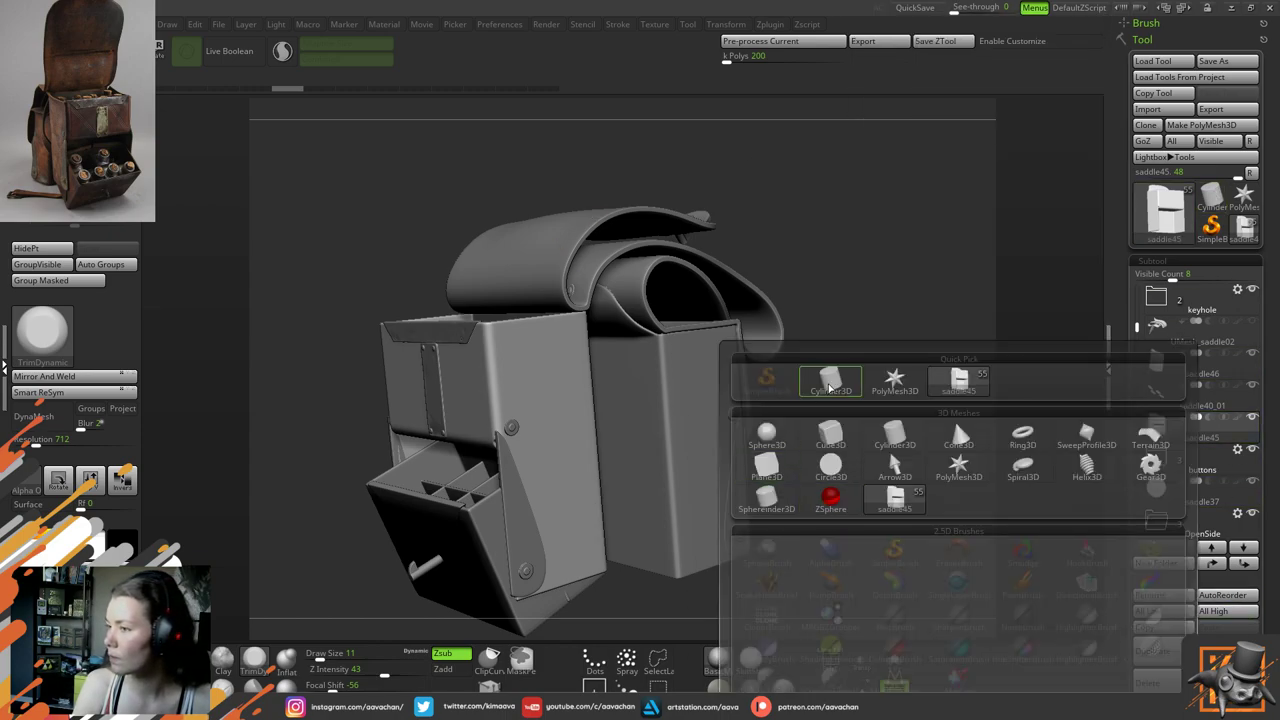
left_click(830, 380)
mouse_move(1158, 488)
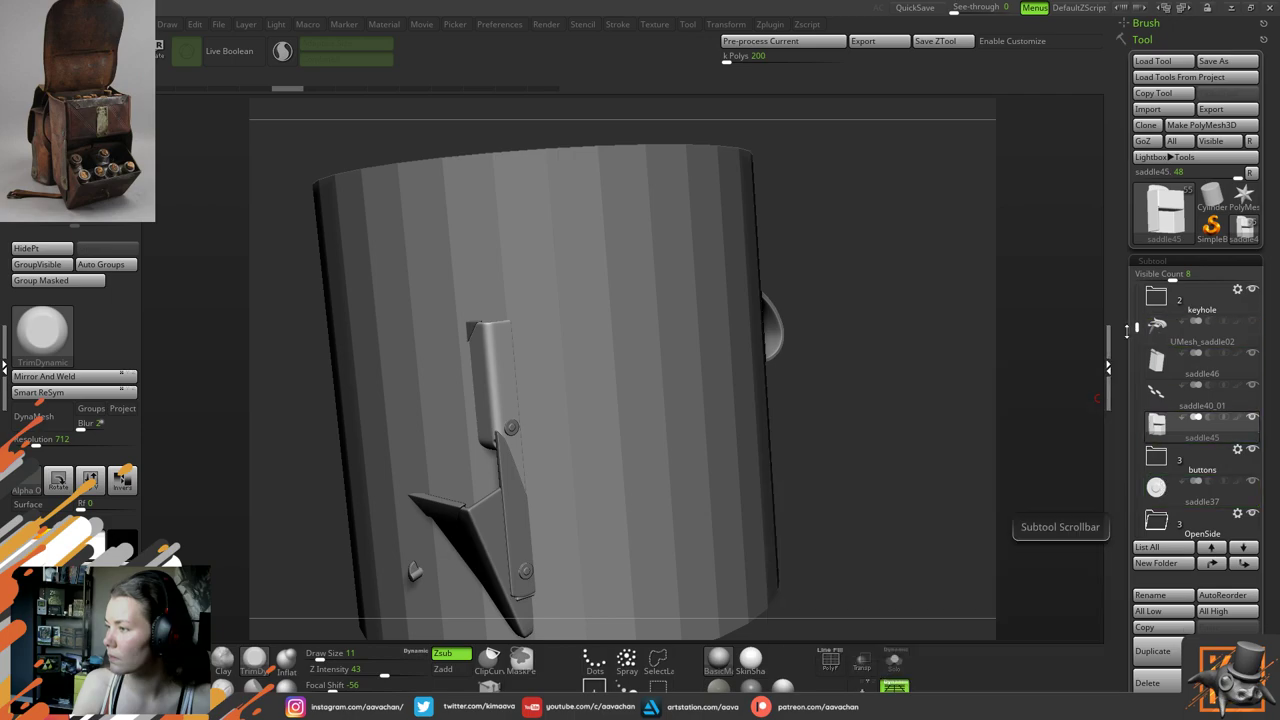
left_click_drag(1137, 328, 1147, 448)
left_click(1156, 425)
left_click(1152, 333)
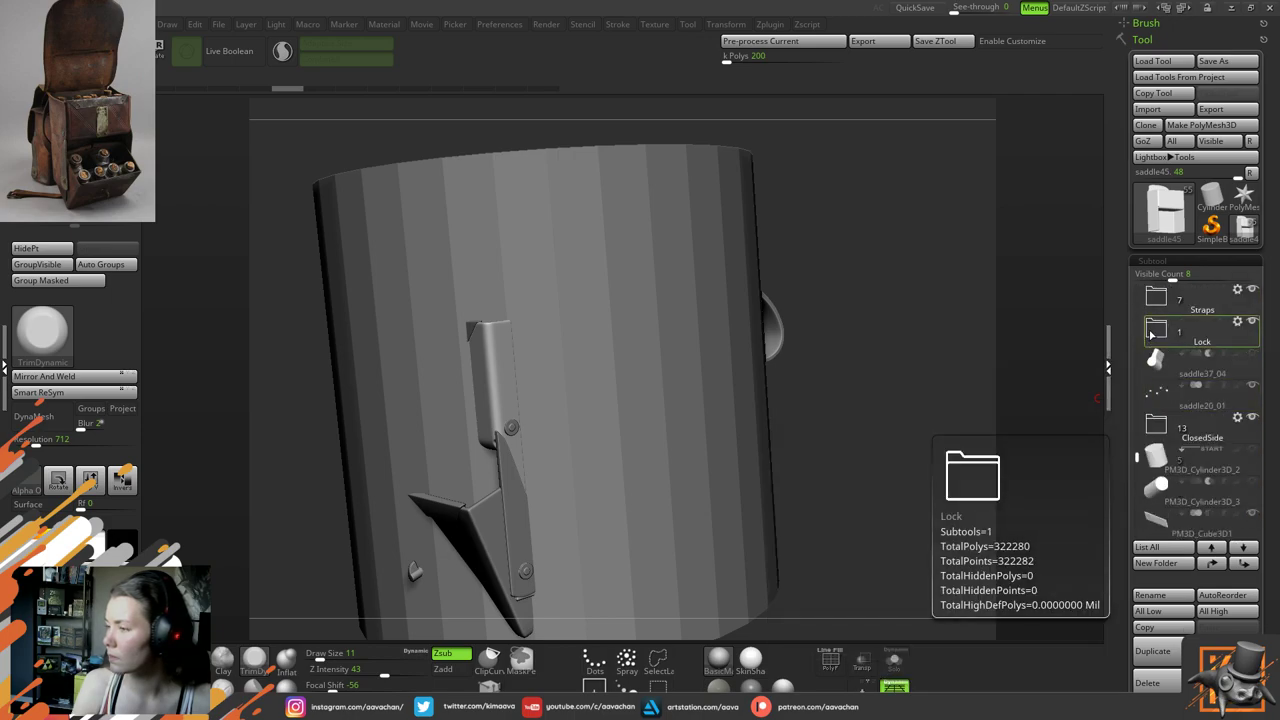
left_click_drag(1137, 458, 1137, 472)
left_click(1157, 531)
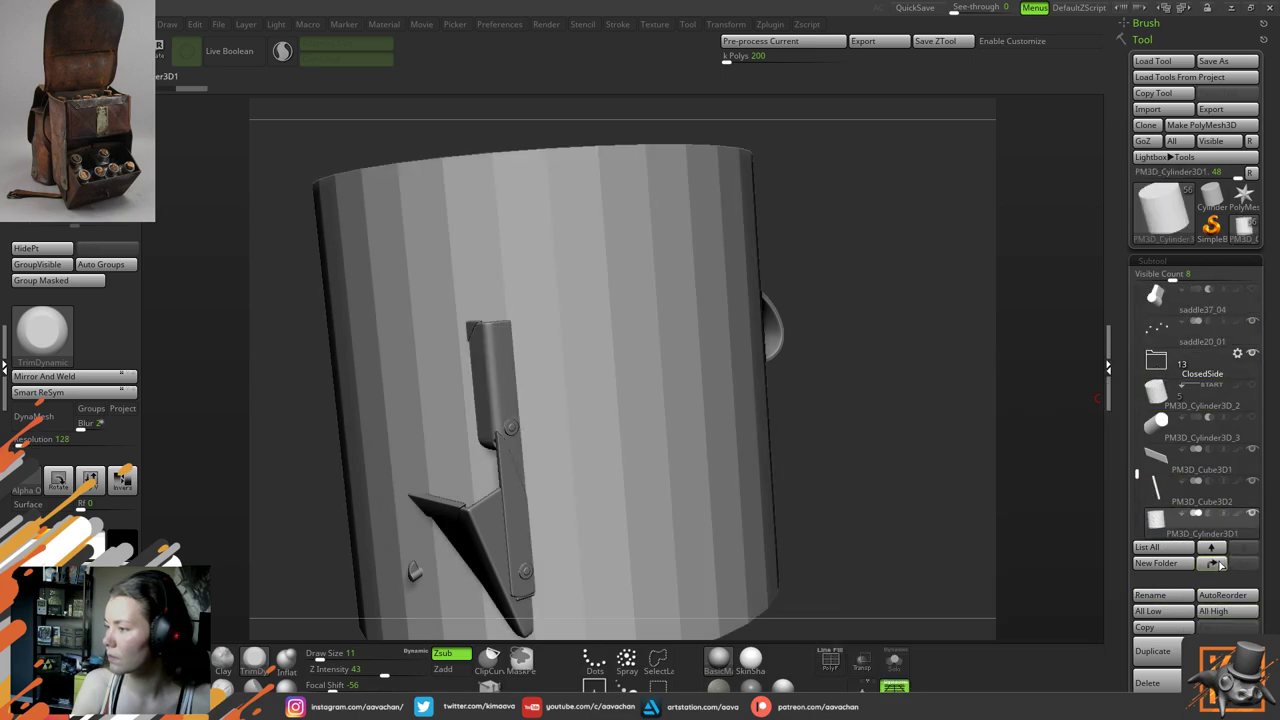
Reorder the new cylinder subtool so it sits directly below UMesh_saddle02 and above saddle46
left_click(1218, 565)
left_click(1218, 565)
left_click(1218, 565)
left_click(1218, 565)
left_click(1218, 565)
left_click(1218, 565)
left_click(1218, 565)
left_click(1218, 565)
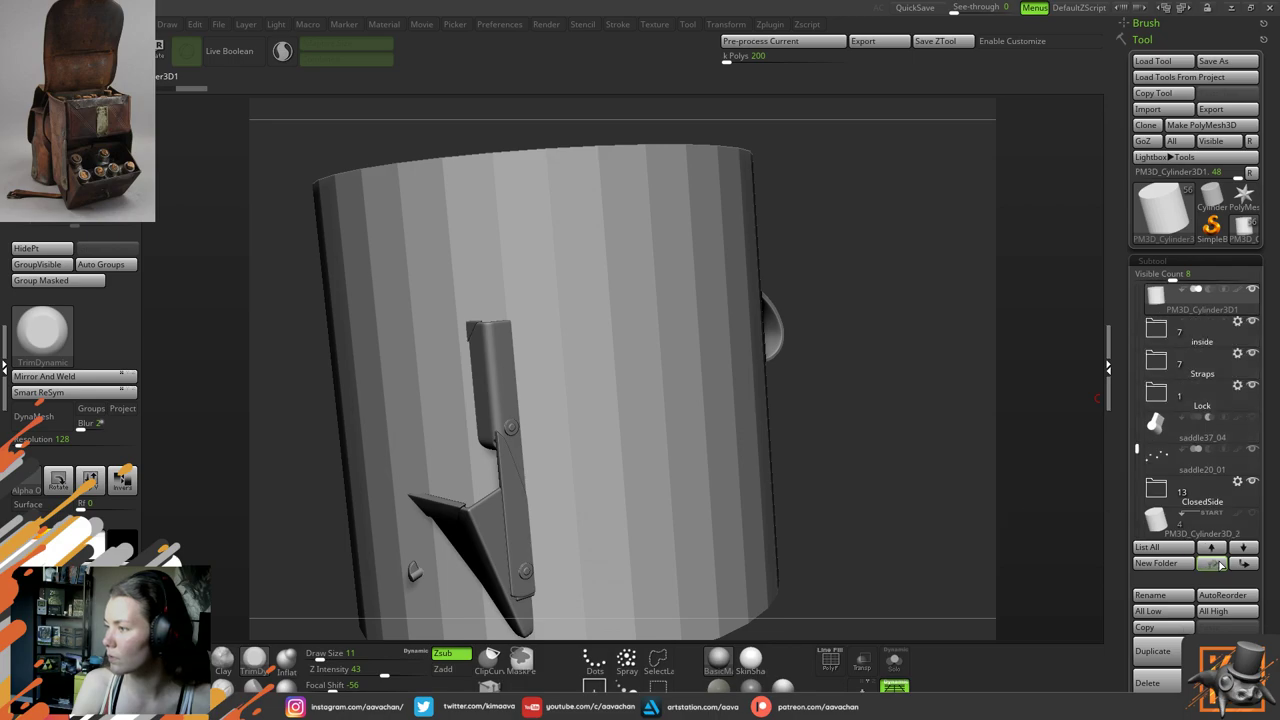
left_click(1218, 565)
left_click(1218, 565)
left_click(1218, 565)
left_click(1218, 565)
left_click(1218, 565)
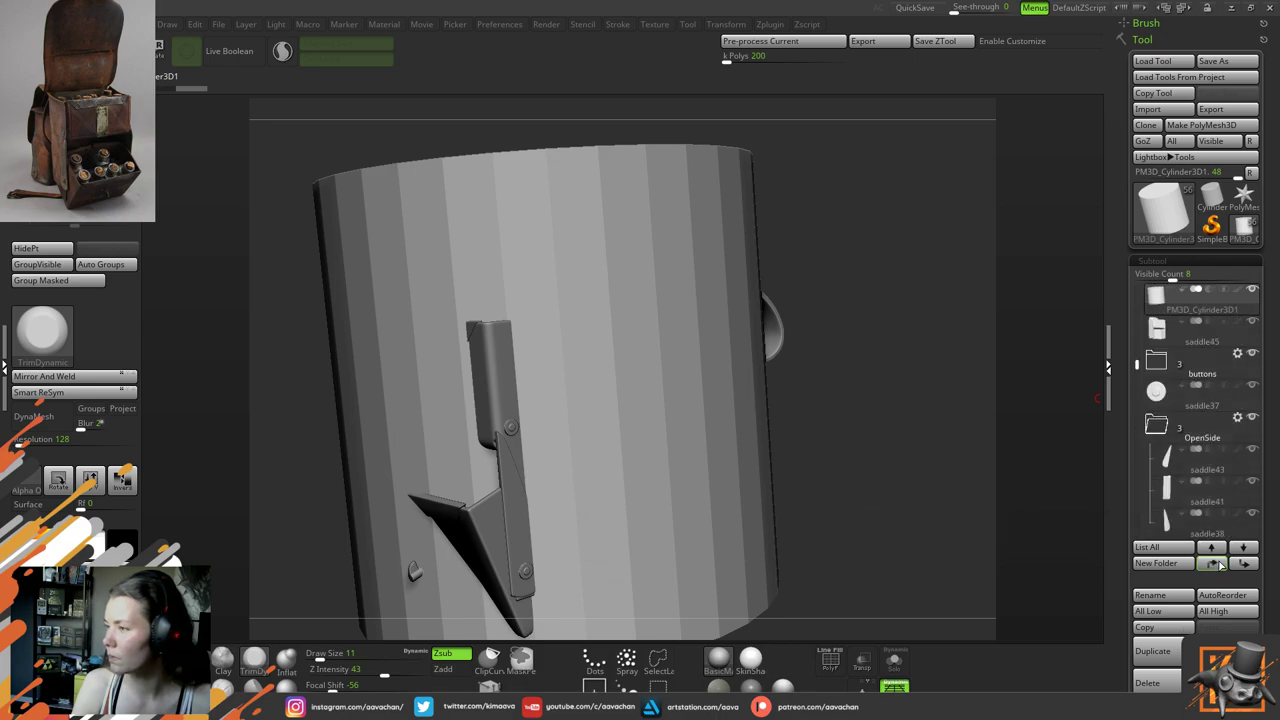
left_click(1218, 565)
left_click(1218, 565)
left_click(1218, 565)
left_click(1245, 564)
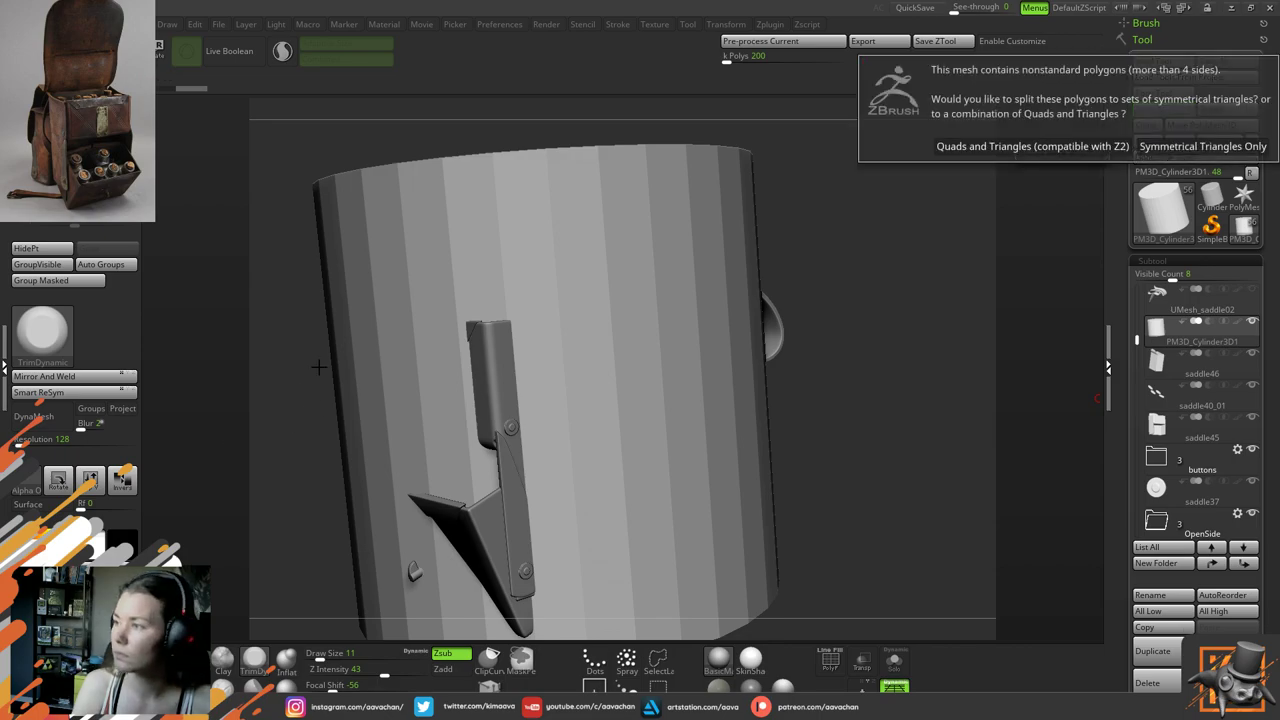
Import mainbody_open in place of the cylinder, splitting nonstandard polygons into symmetrical triangles only, and check its polyframe
left_click(1230, 145)
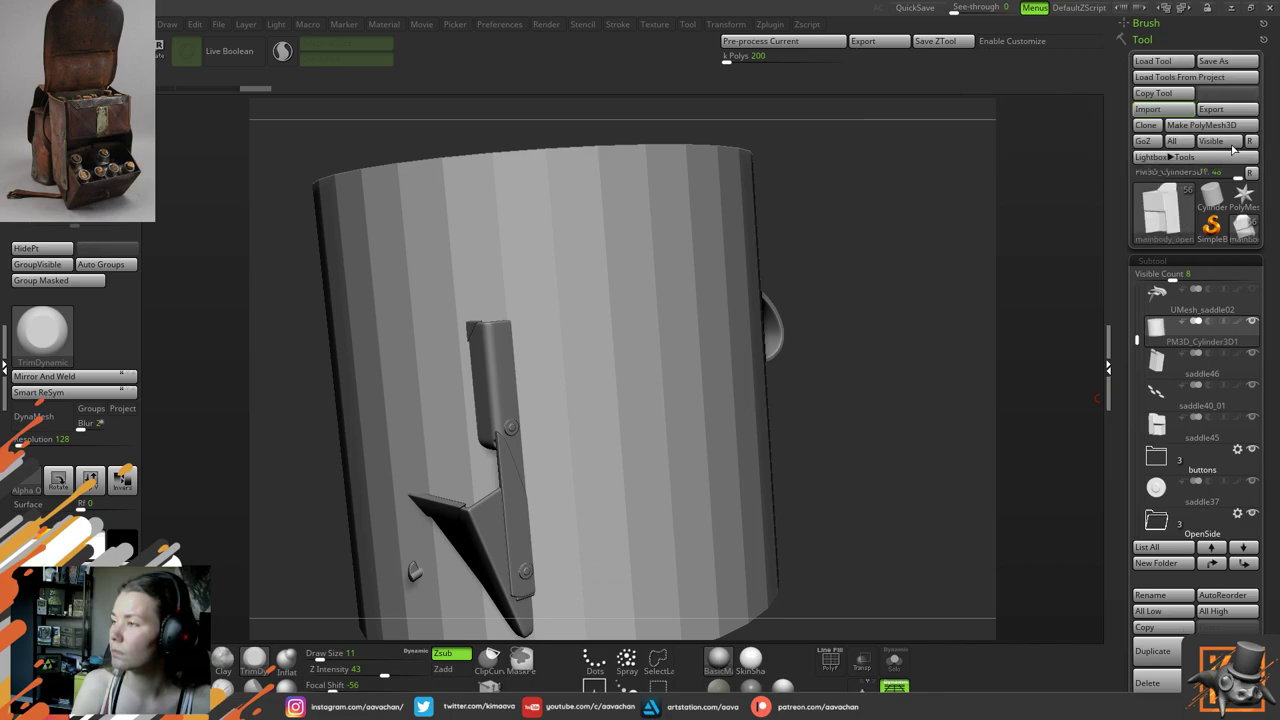
left_click(829, 662)
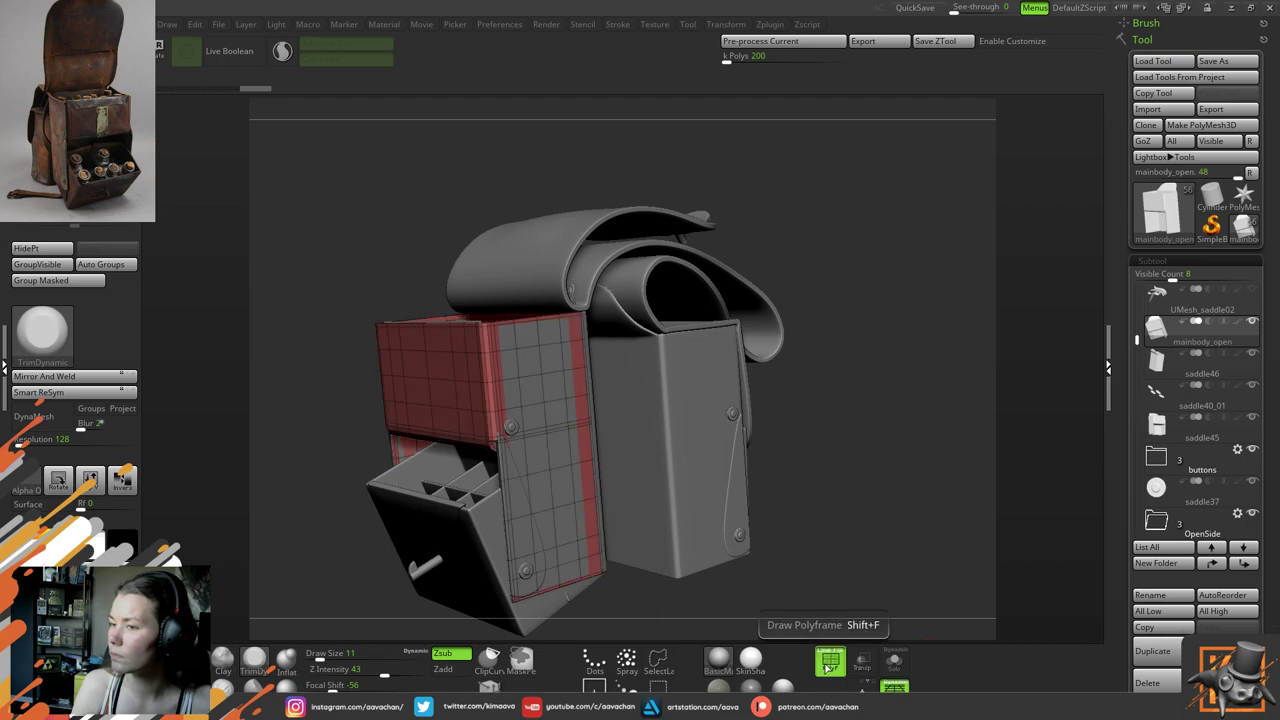
left_click(829, 662)
left_click_drag(931, 523, 920, 515)
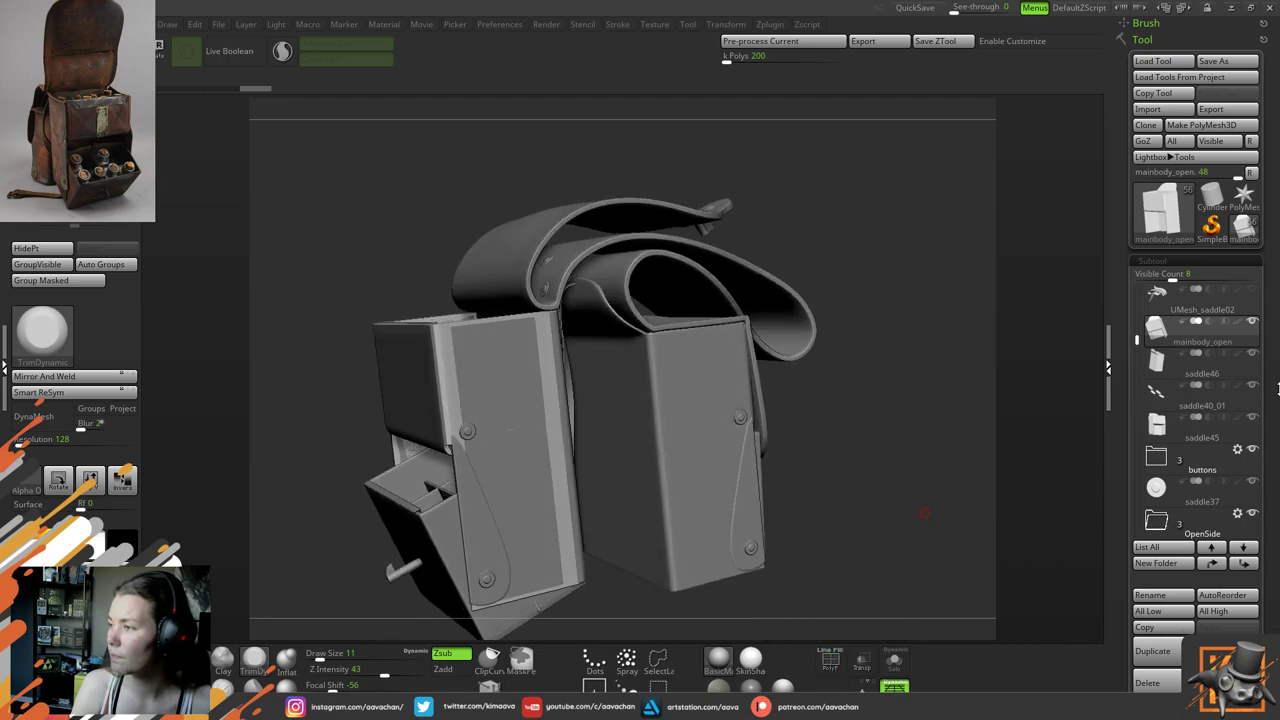
Try to shift the imported main body slightly along Z towards the other bag half from a straight side view
mouse_move(1254, 420)
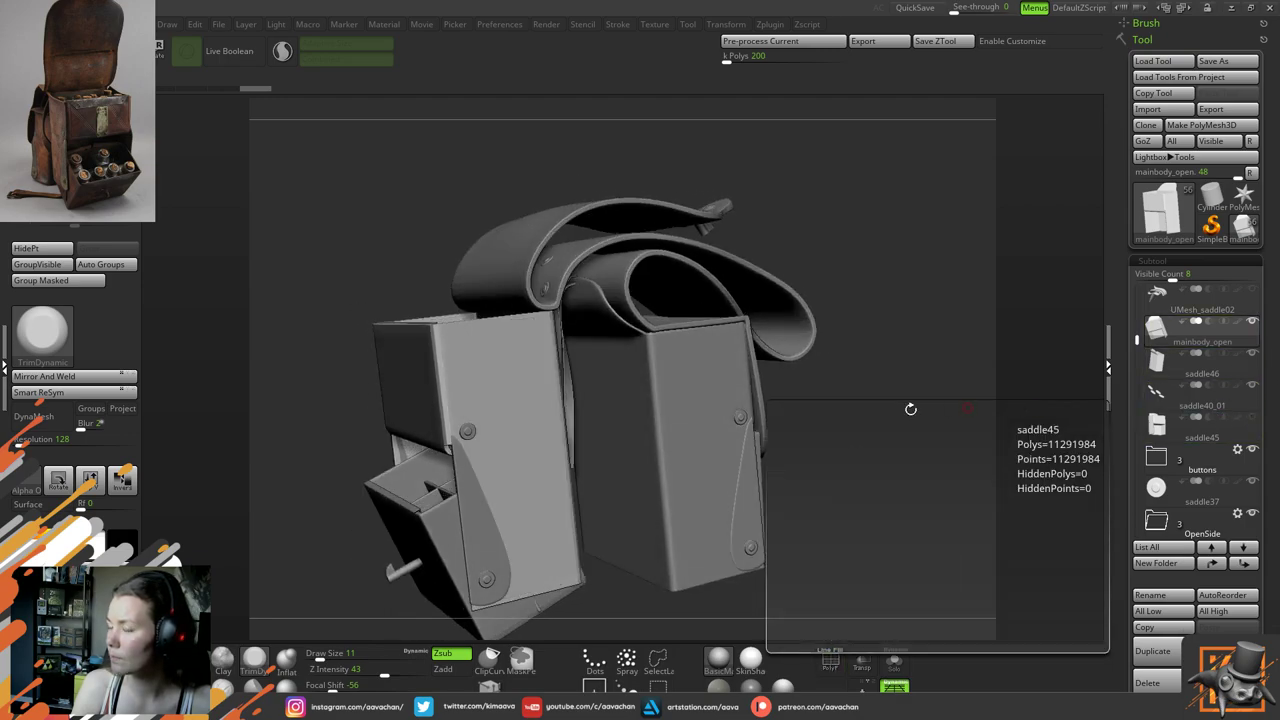
left_click_drag(909, 406, 857, 391)
left_click_drag(811, 175, 939, 168, "alt")
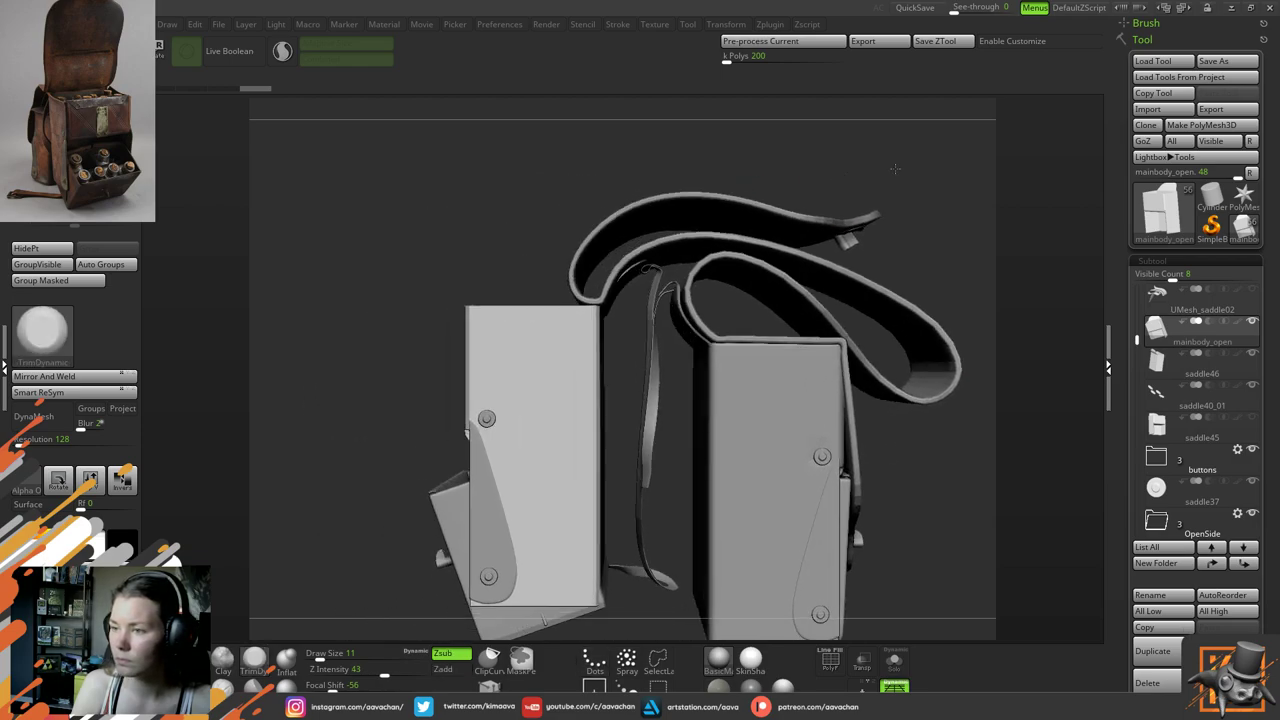
left_click_drag(405, 290, 380, 205, "alt")
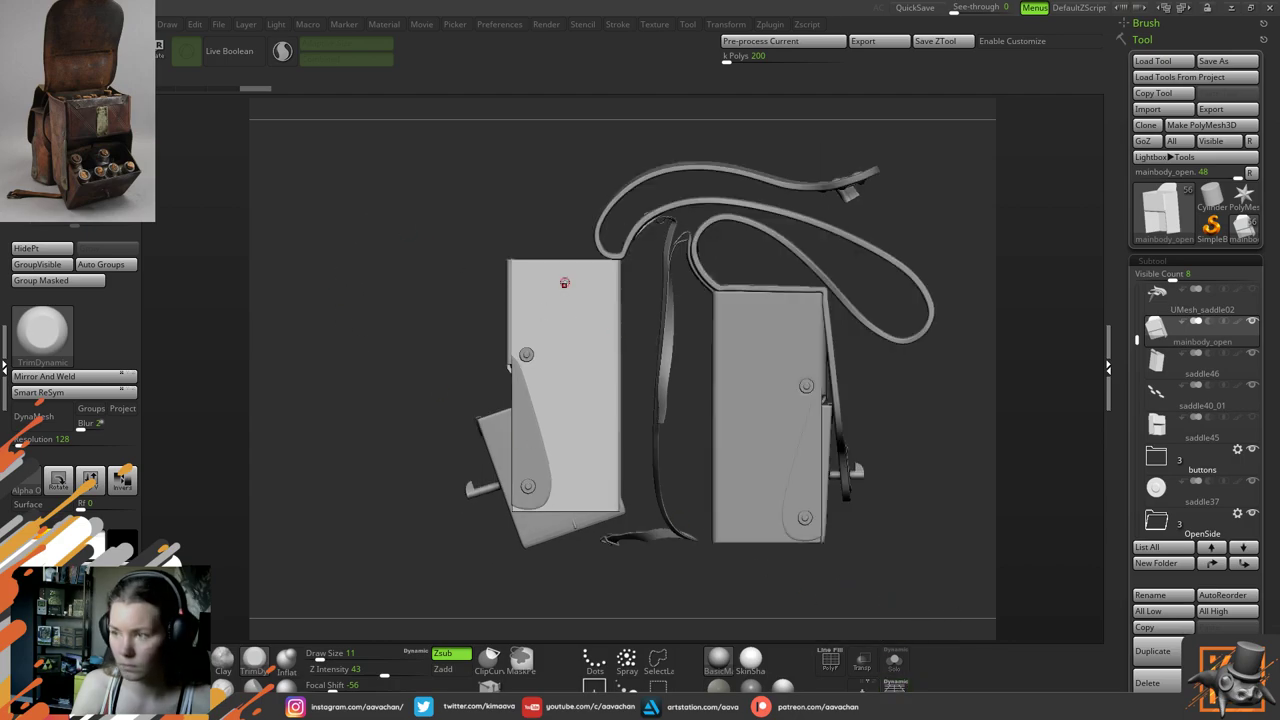
key("w")
left_click_drag(627, 343, 631, 343)
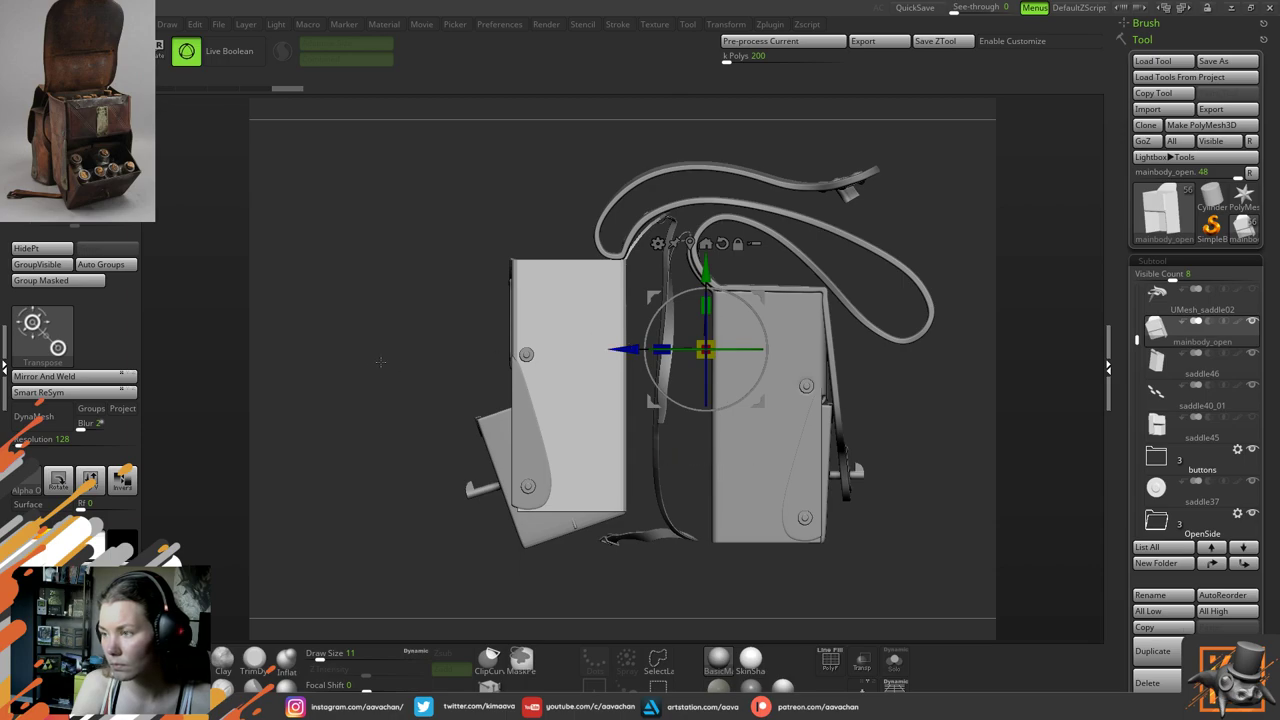
left_click_drag(384, 360, 450, 354)
key("ctrl+z")
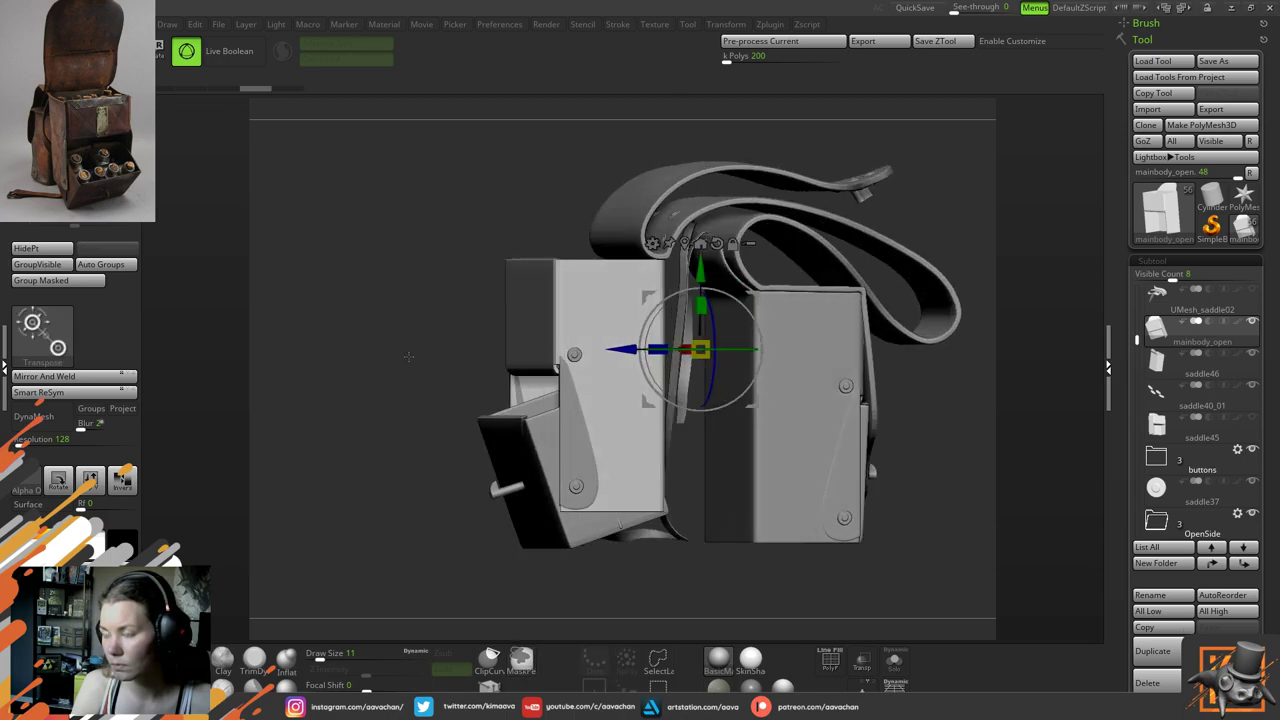
Move the main body slightly along Z towards the other bag half so the front metal plates sit outside its surface
left_click_drag(542, 342, 490, 343, "shift")
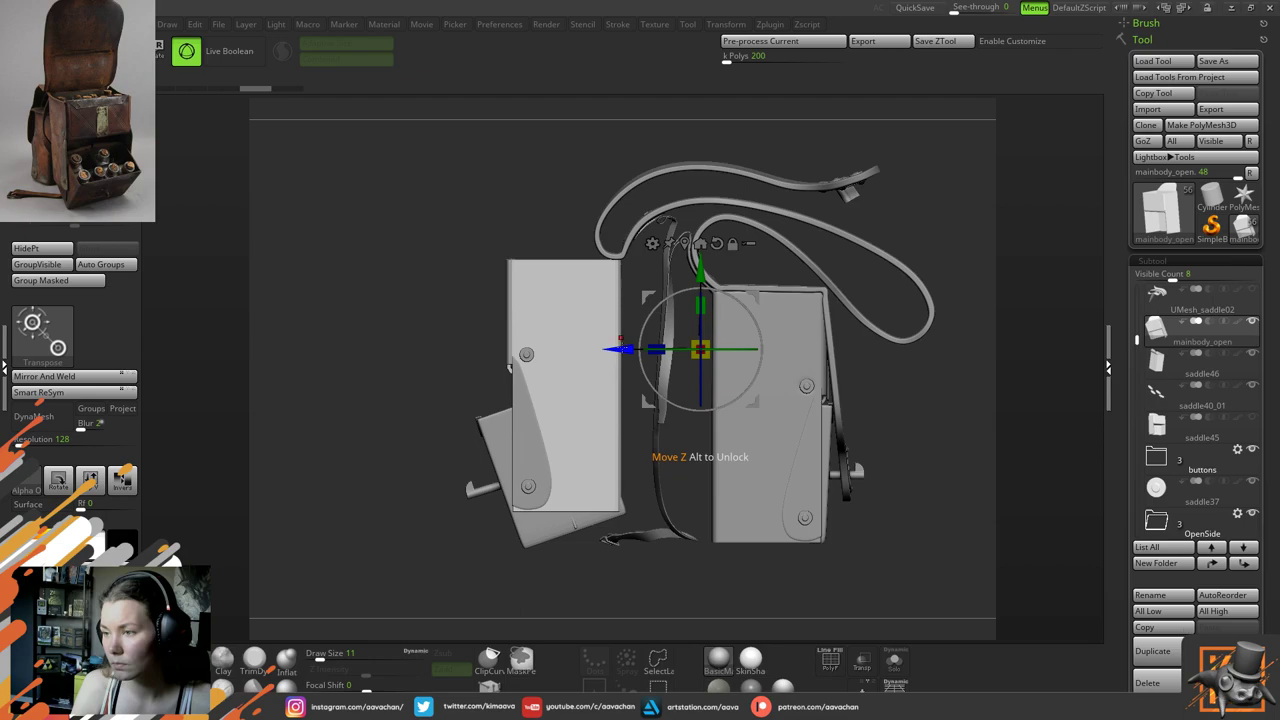
left_click_drag(622, 346, 625, 346)
left_click_drag(440, 350, 502, 362)
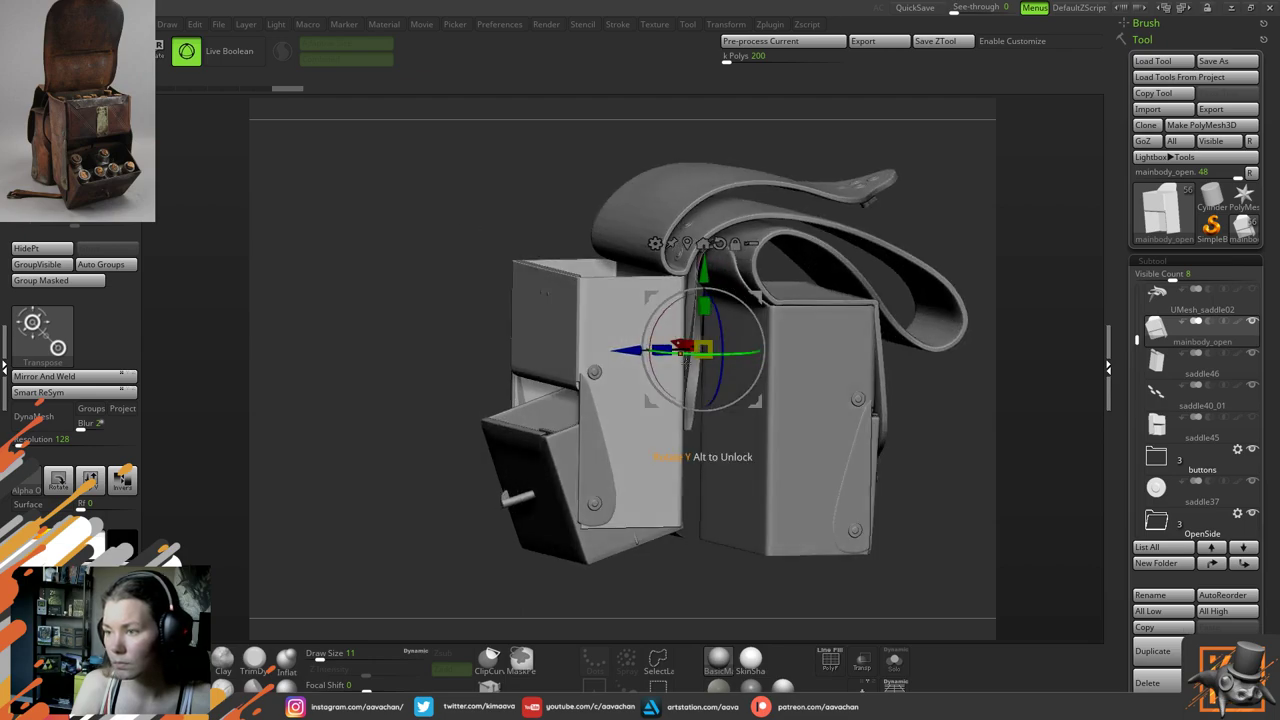
left_click_drag(635, 346, 634, 343)
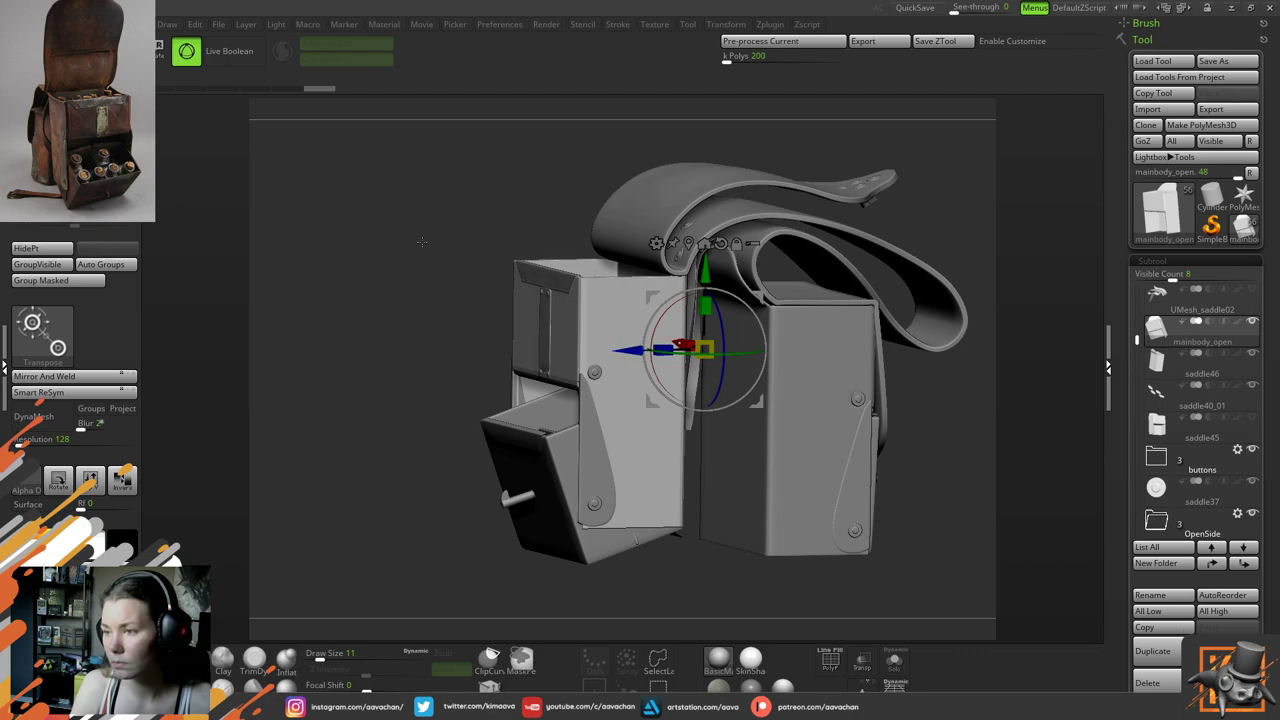
Unlock the gizmo and centre it on the unmasked main body mesh, and subdivide the mesh twice
left_click_drag(420, 240, 442, 300, "alt")
left_click(736, 245)
left_click(689, 244)
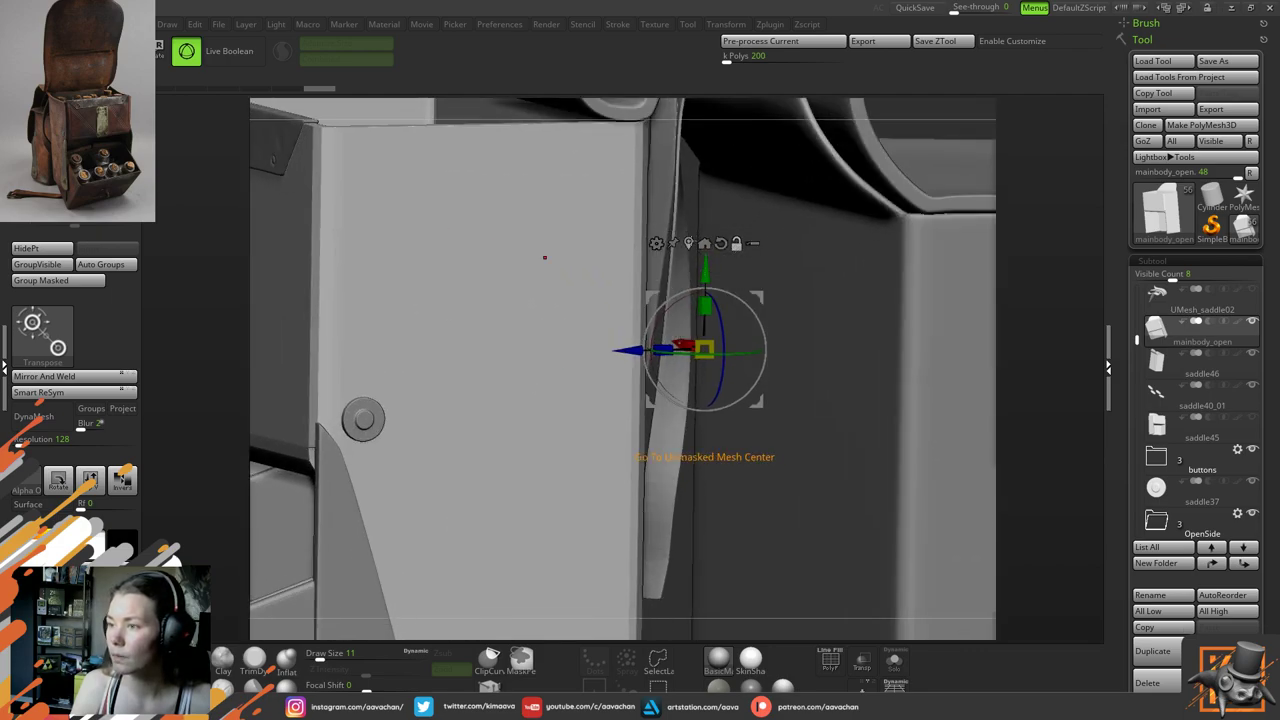
left_click(472, 301)
left_click_drag(566, 196, 819, 273, "alt")
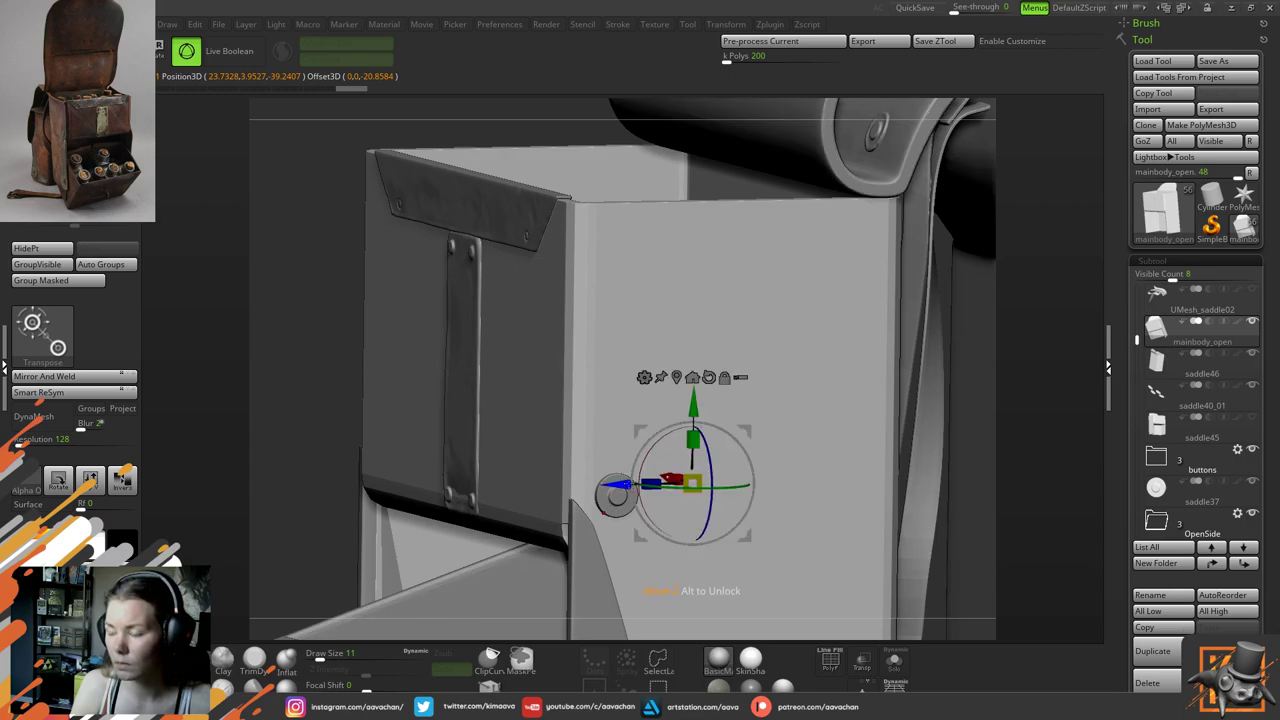
key("ctrl+d")
key("ctrl+d")
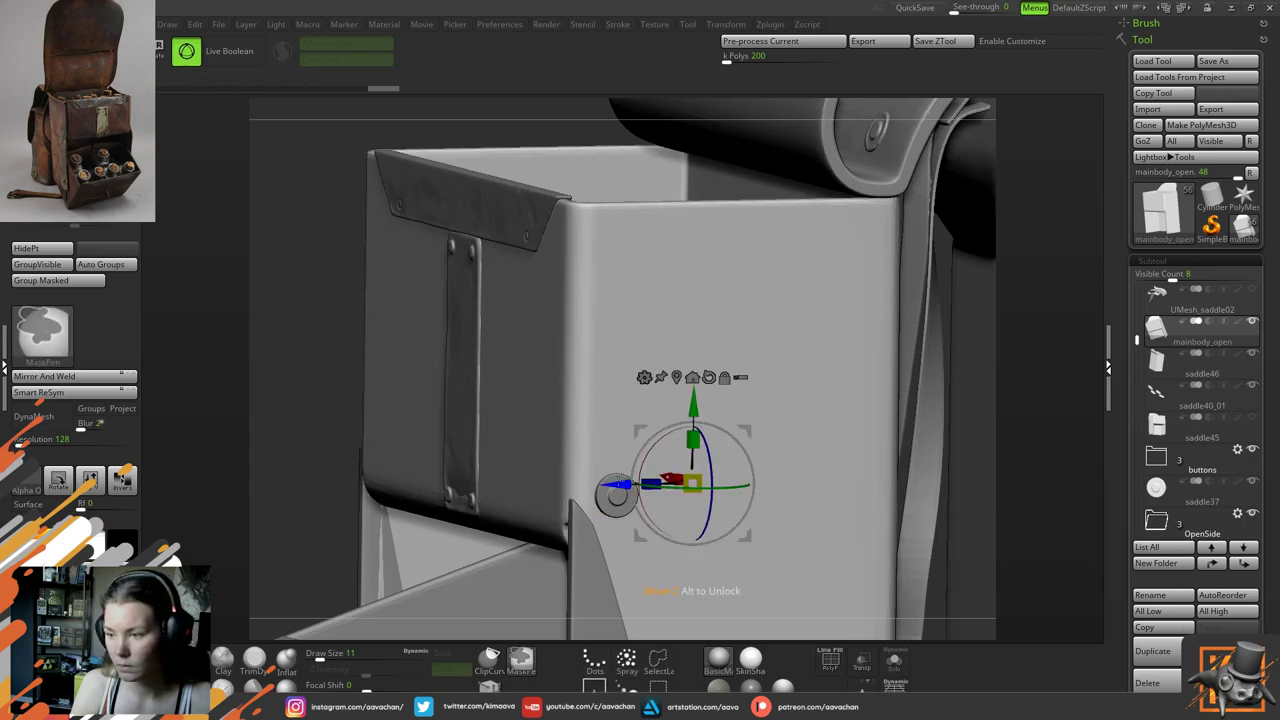
Nudge the open-side main body very slightly along Z and check its fit from the front and both sides
left_click_drag(618, 485, 620, 485)
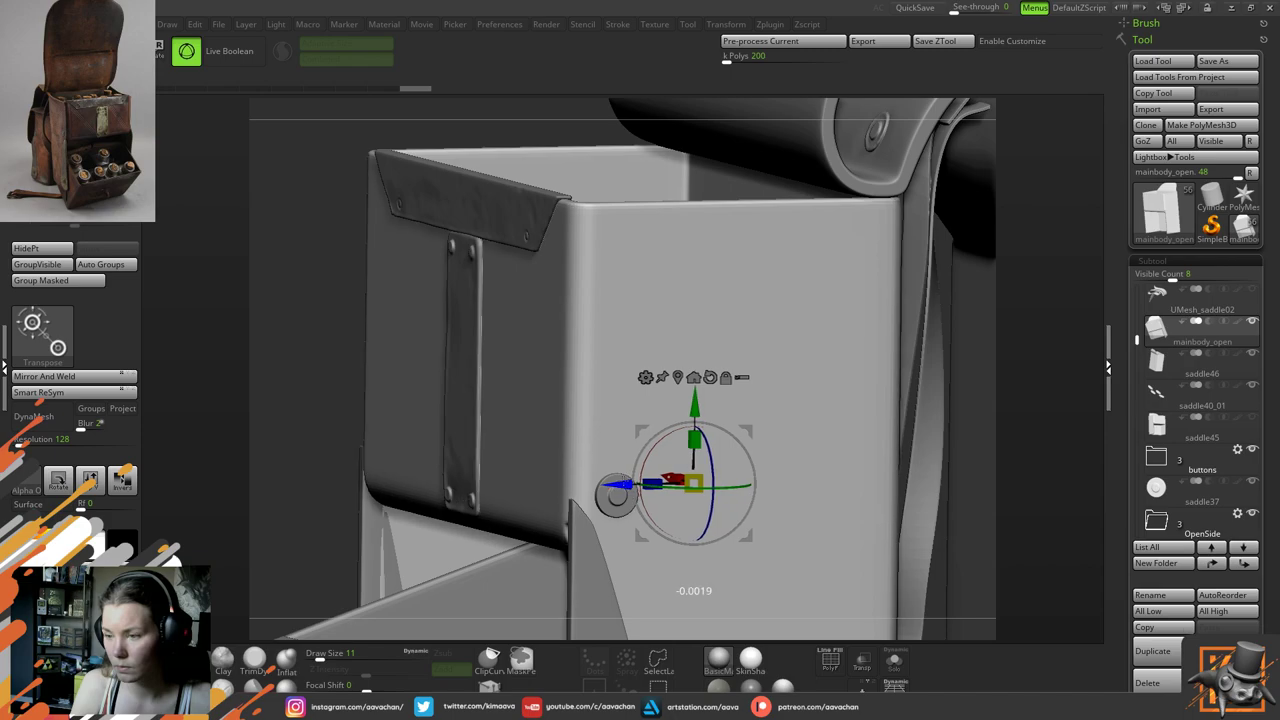
left_click_drag(329, 395, 396, 424, "alt")
left_click_drag(1091, 341, 1089, 390, "alt")
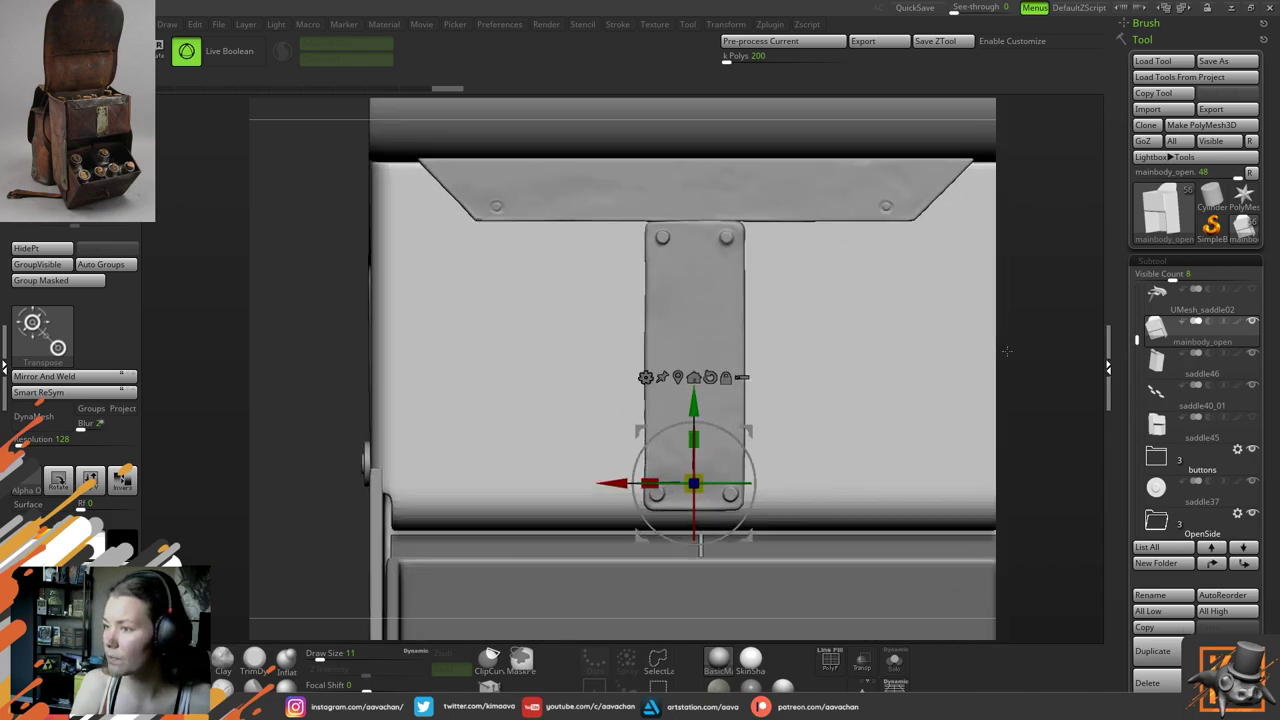
left_click_drag(1040, 330, 1072, 328, "shift")
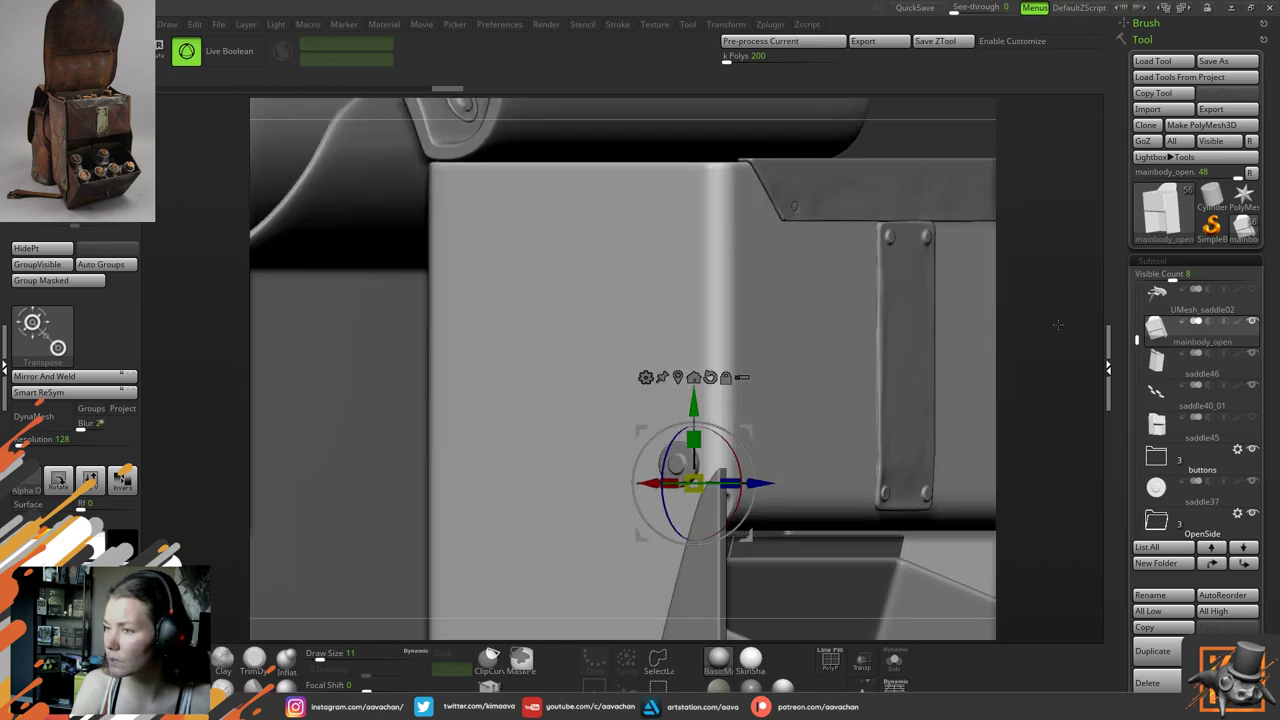
scroll(938, 352, "down", 5)
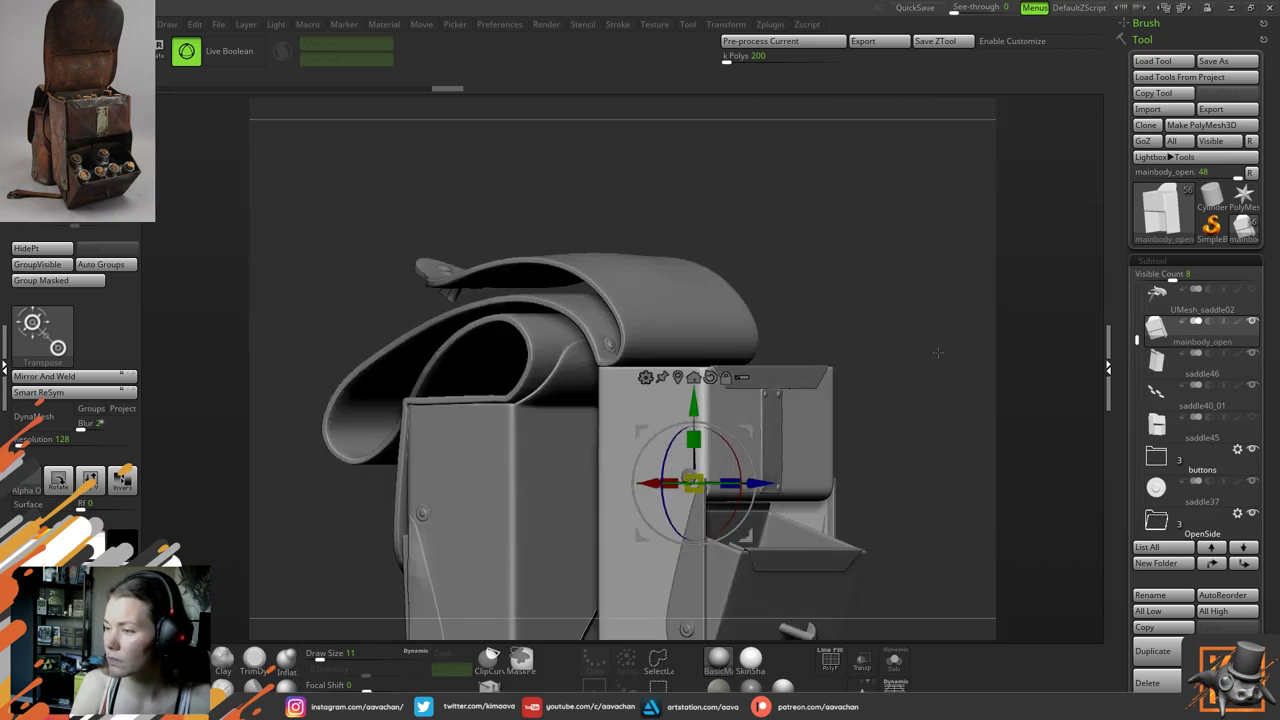
left_click_drag(938, 352, 480, 320)
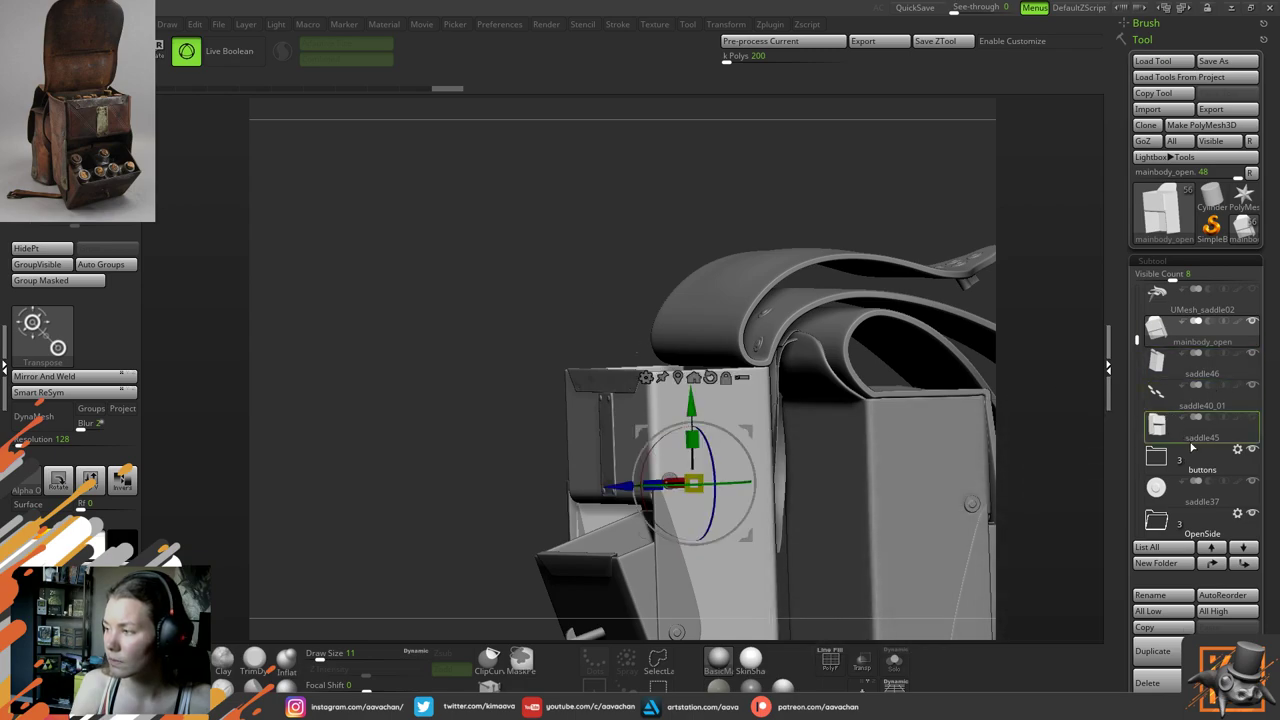
scroll(352, 297, "up", 5)
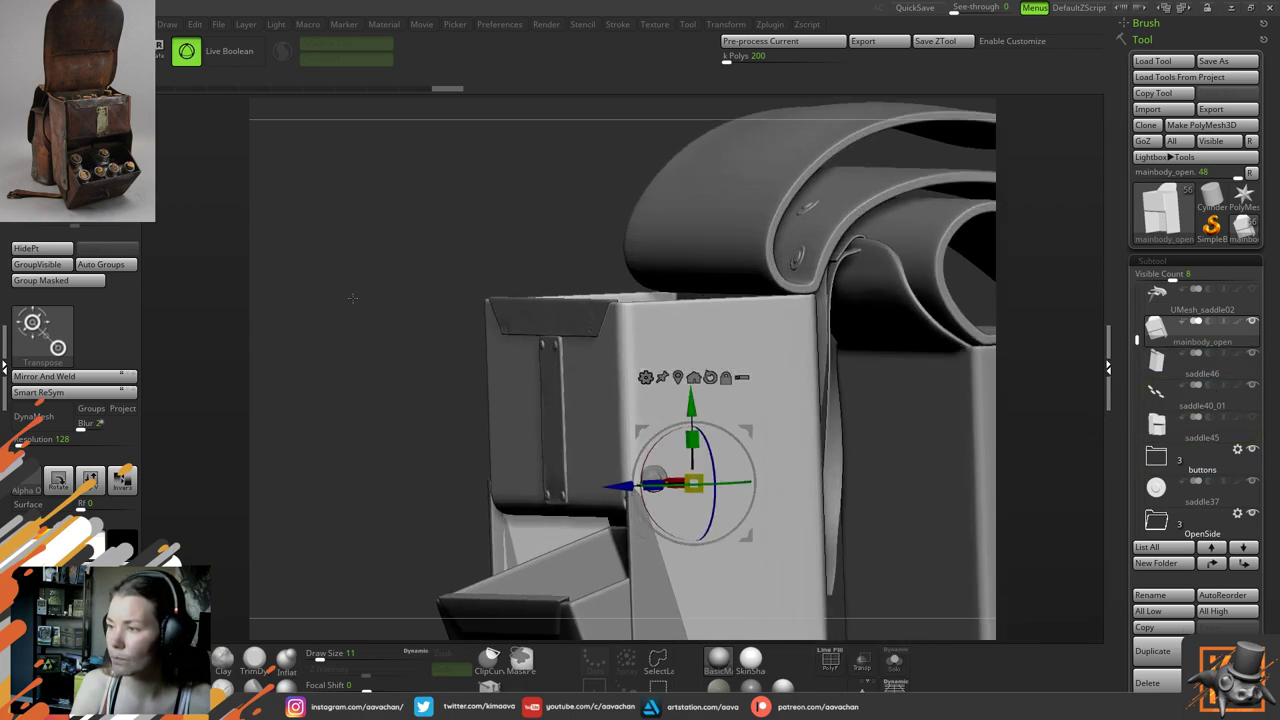
left_click_drag(352, 298, 346, 307)
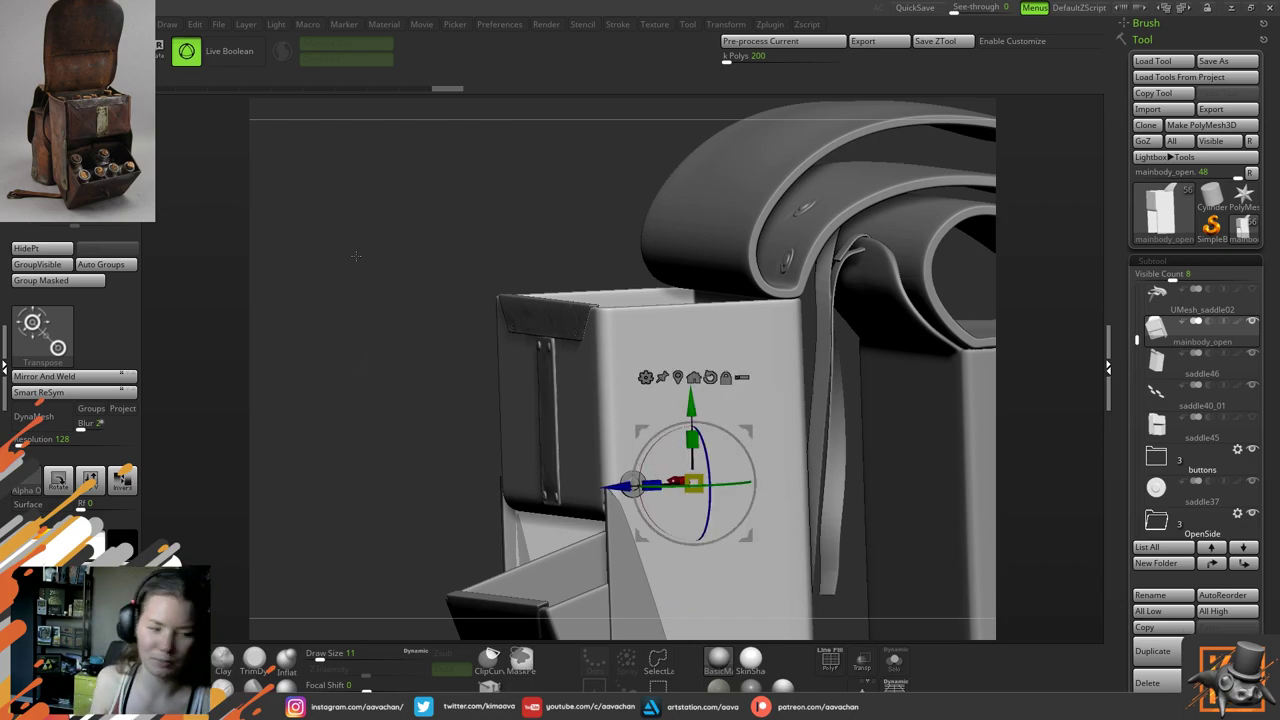
Examine how the upper side rivet and hinge plate sit against the open-side main body from close up and several angles
left_click_drag(405, 451, 914, 308)
left_click_drag(912, 455, 538, 422, "alt")
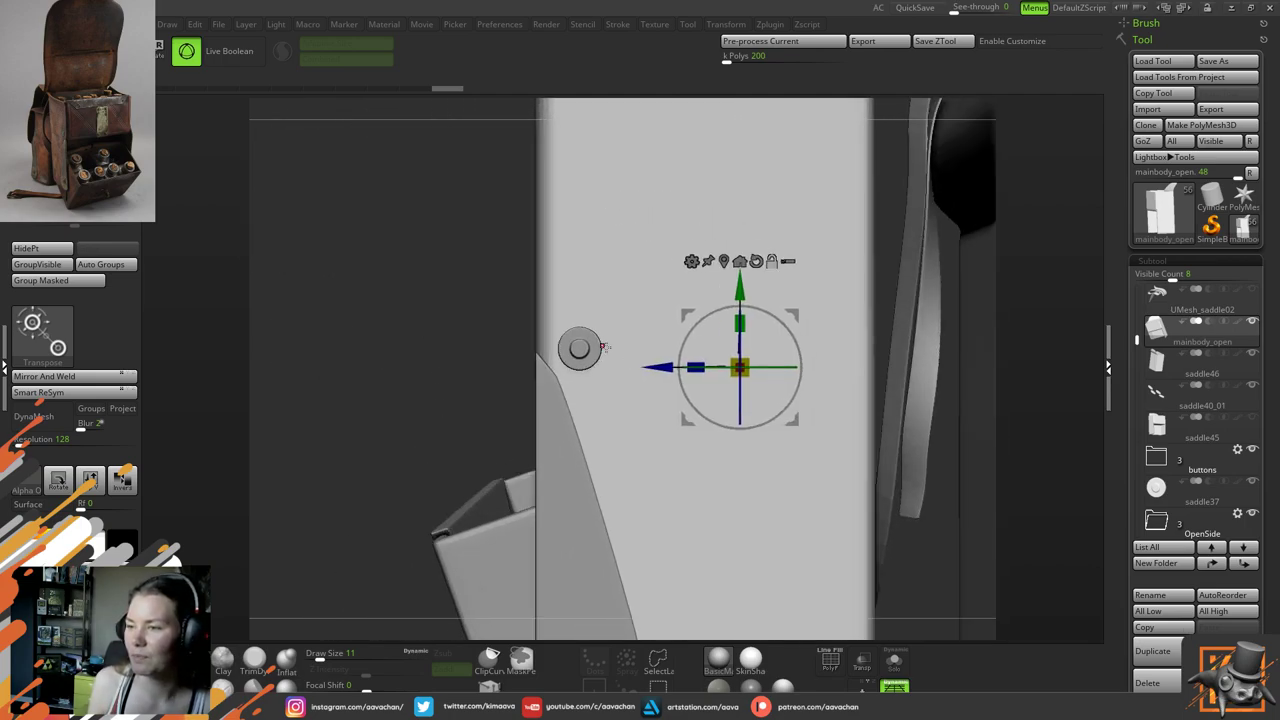
left_click(602, 314, "alt")
left_click_drag(578, 331, 385, 404)
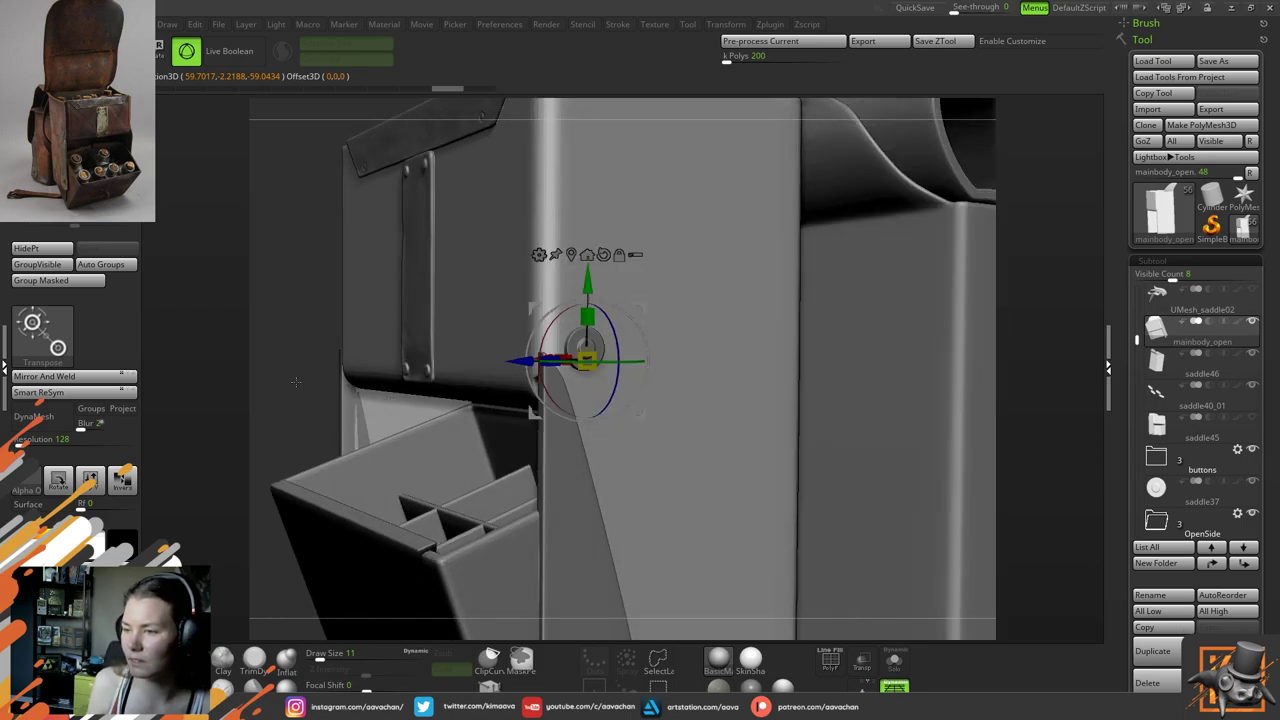
left_click_drag(295, 381, 465, 430)
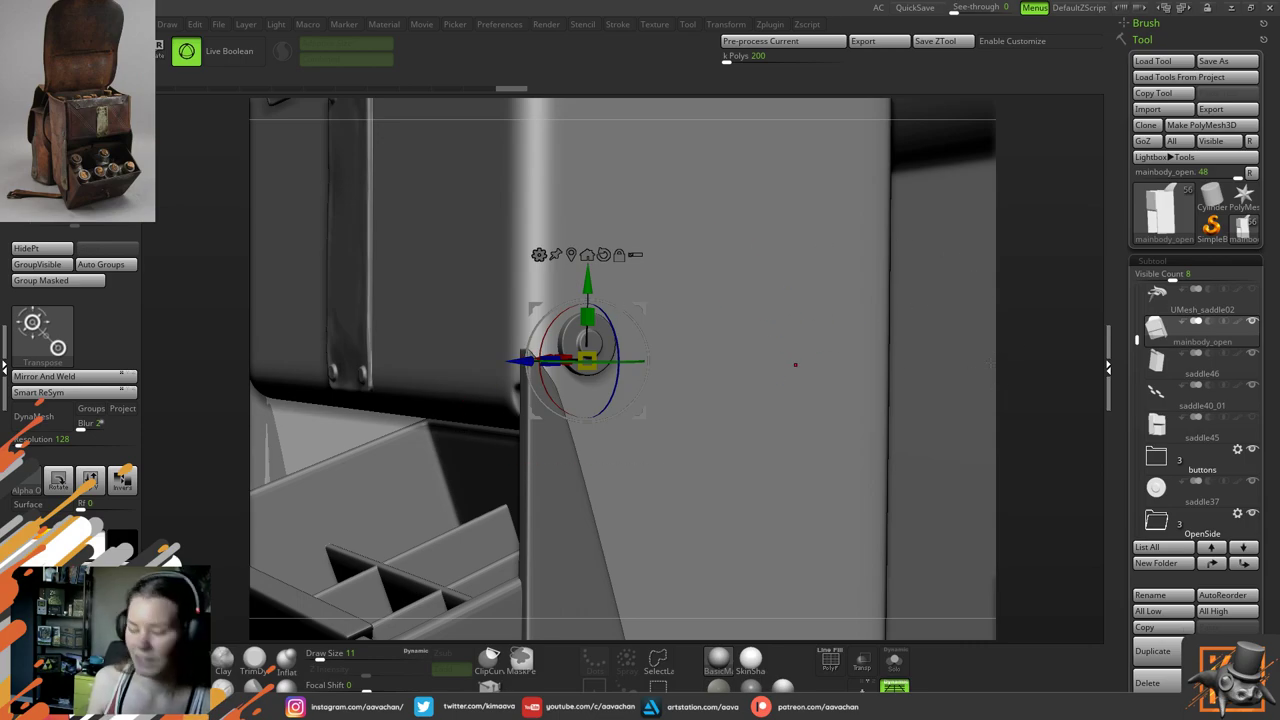
key("q")
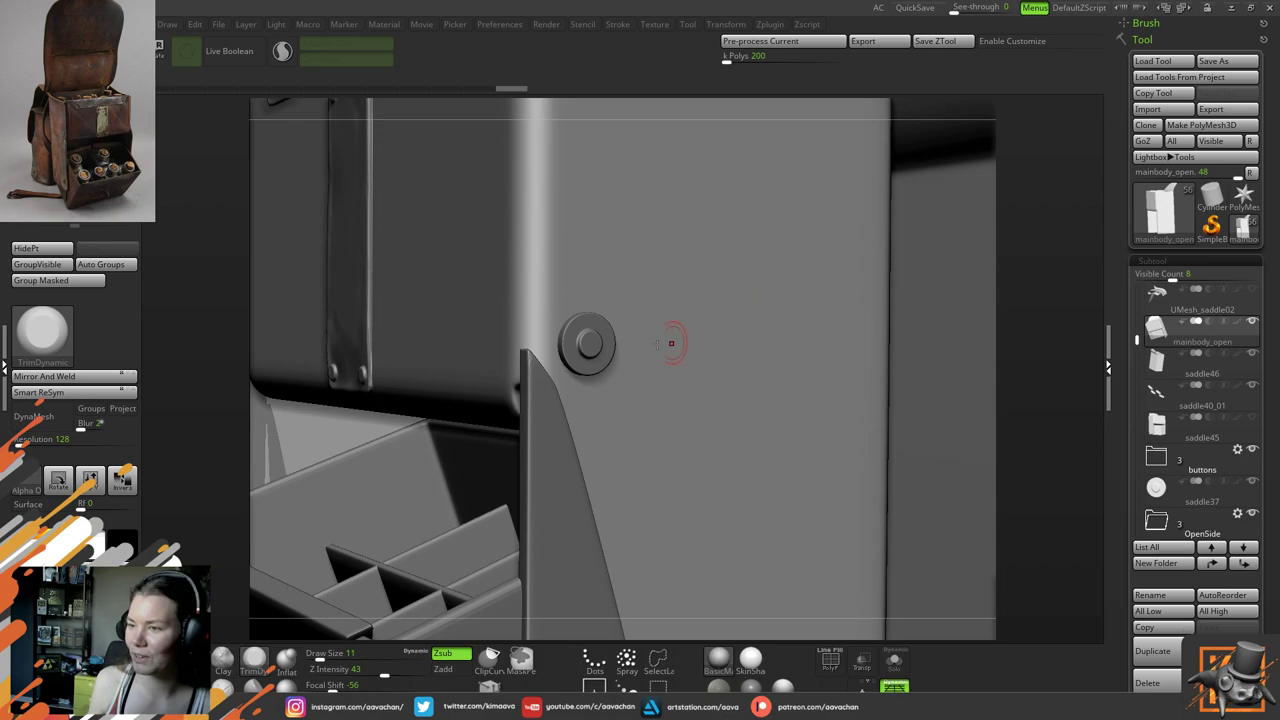
key("f")
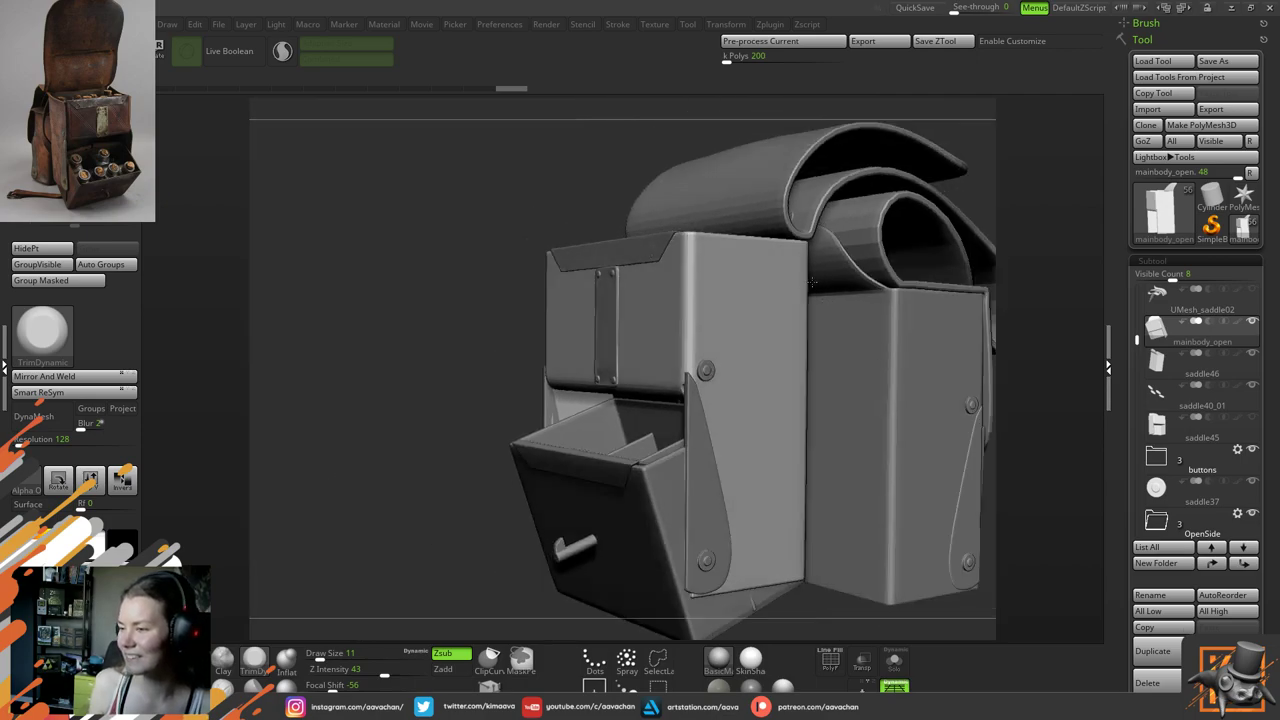
right_click_drag(813, 295, 415, 455, "ctrl")
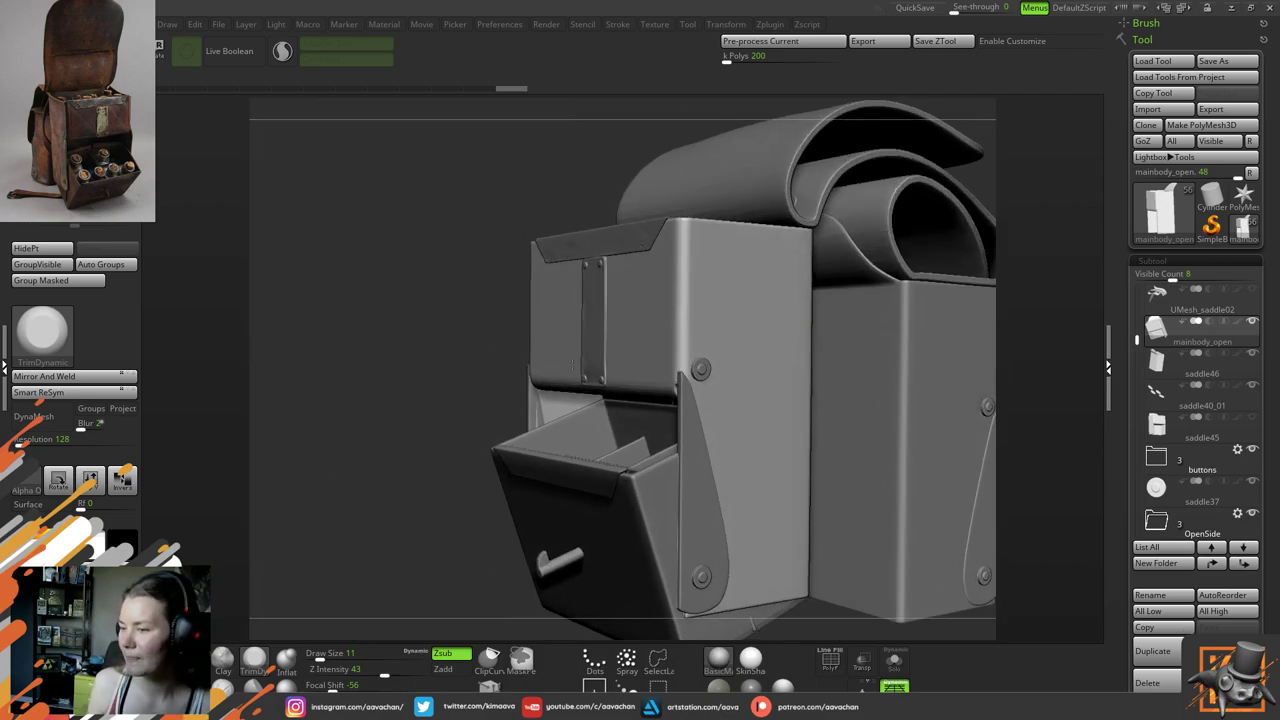
left_click_drag(388, 468, 325, 476)
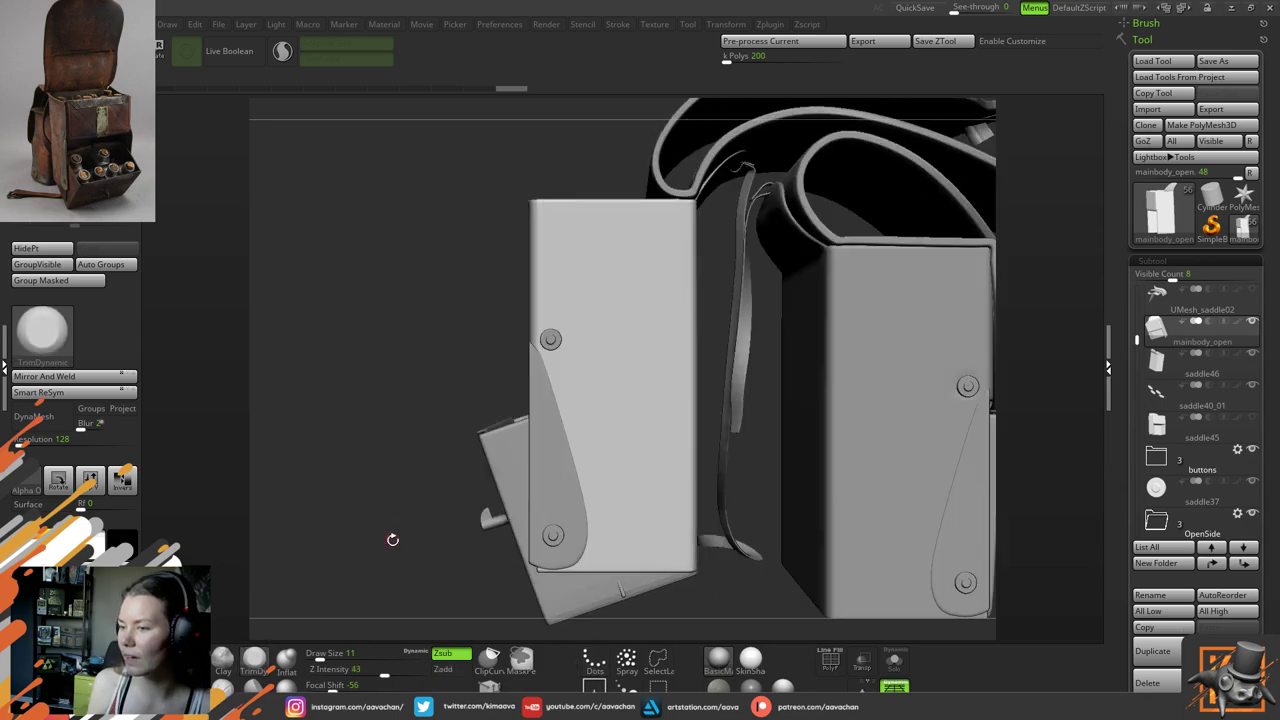
left_click_drag(393, 539, 275, 502, "alt")
right_click_drag(275, 501, 372, 548)
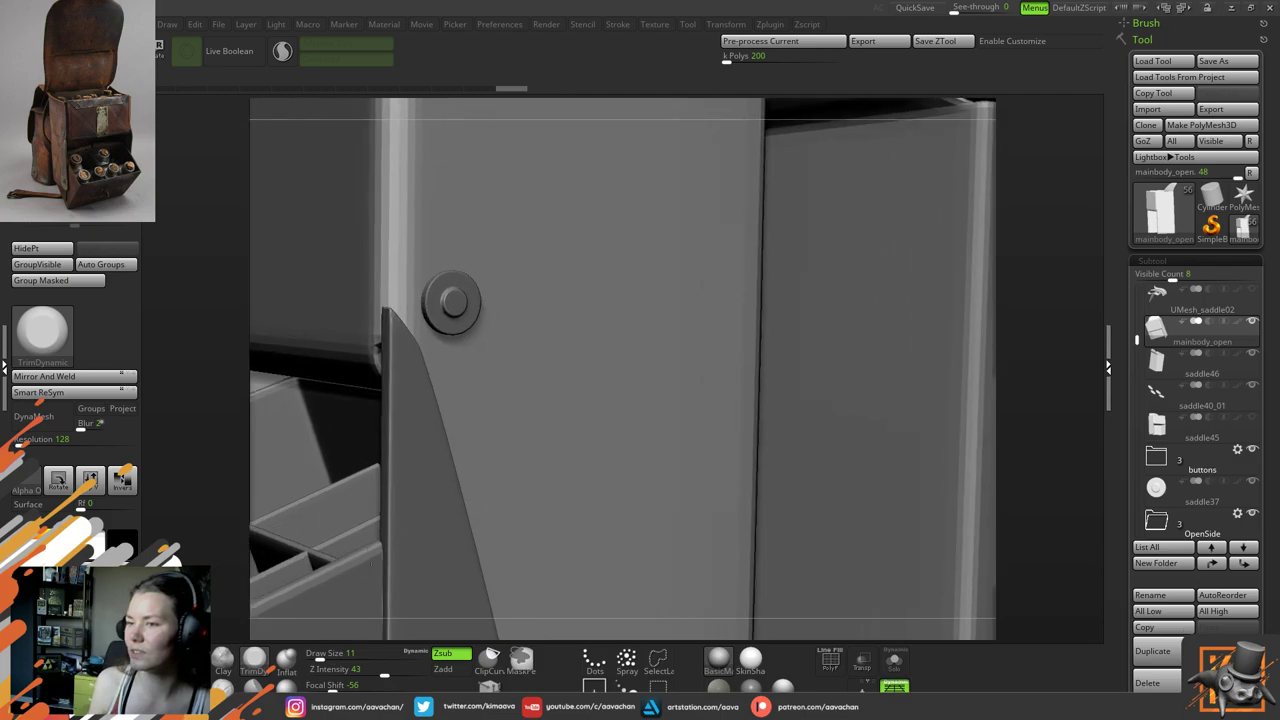
right_click_drag(1037, 246, 1063, 277)
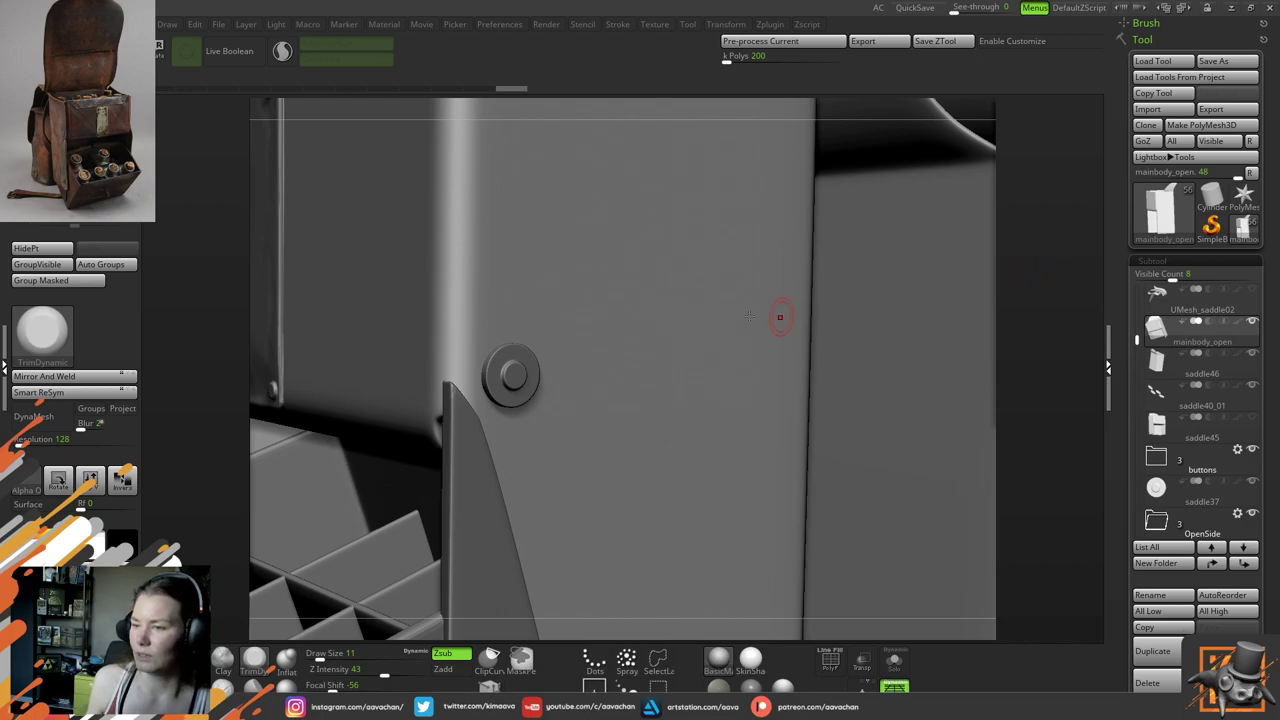
Duplicate the closed side's upper rivet, saddle16, in the ClosedSide folder
left_click(512, 375, "alt")
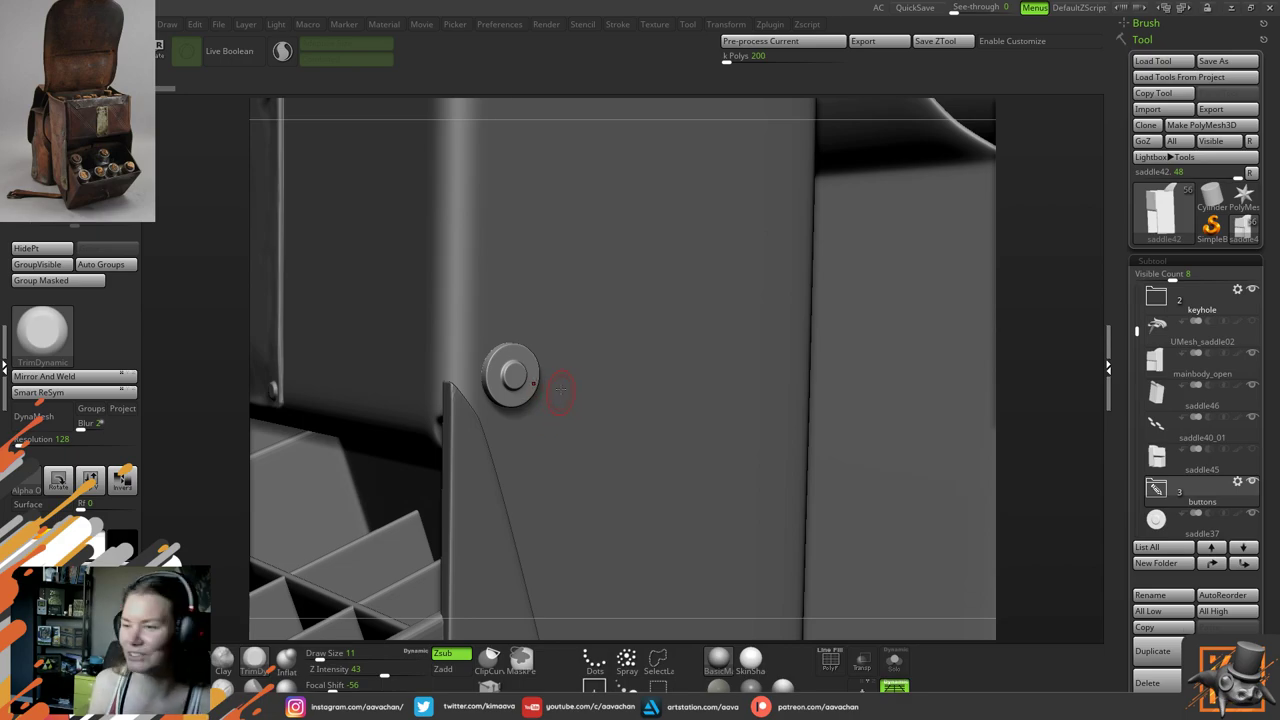
right_click_drag(862, 430, 817, 406, "ctrl")
right_click_drag(920, 410, 771, 443)
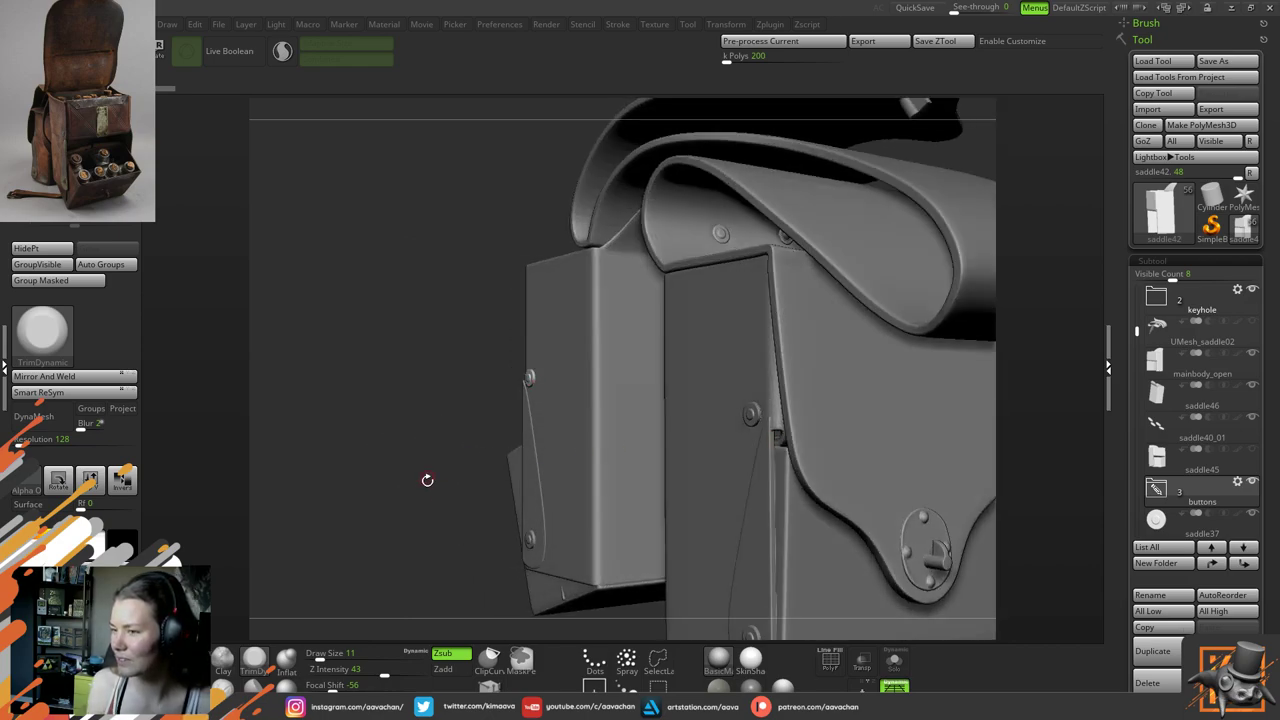
right_click_drag(449, 519, 401, 493, "alt")
left_click_drag(401, 492, 883, 397)
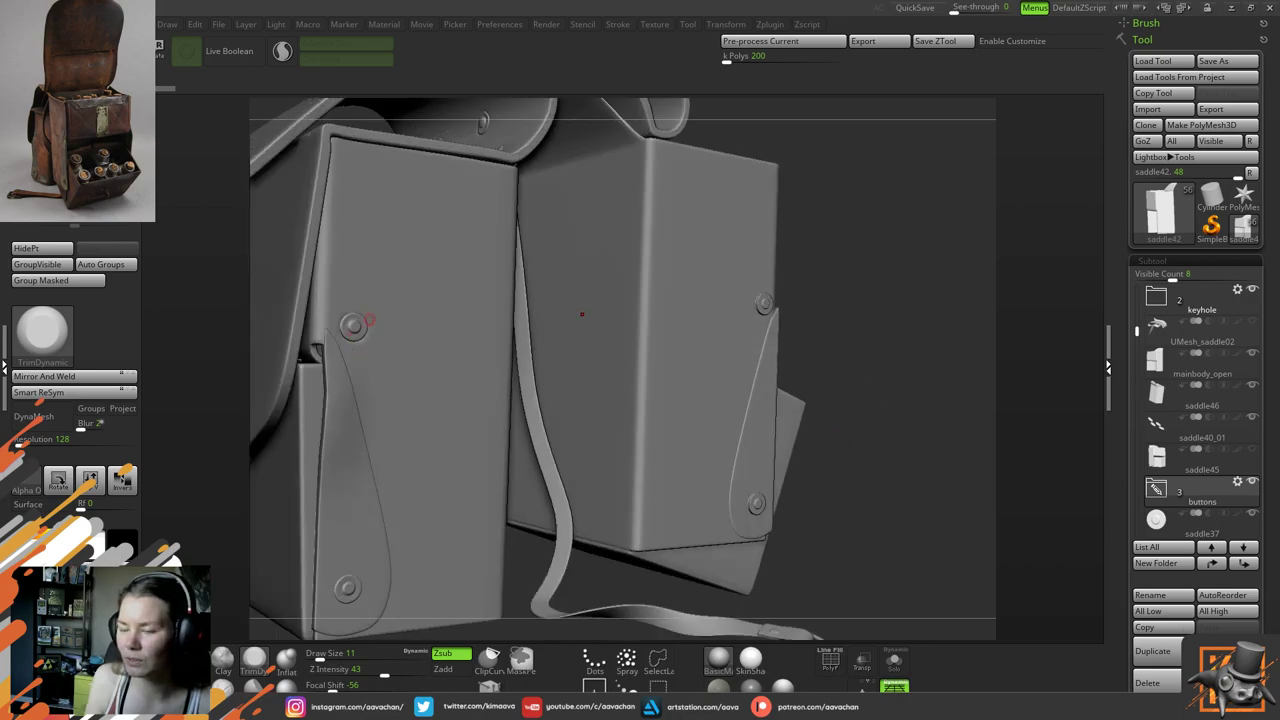
left_click(350, 326, "alt")
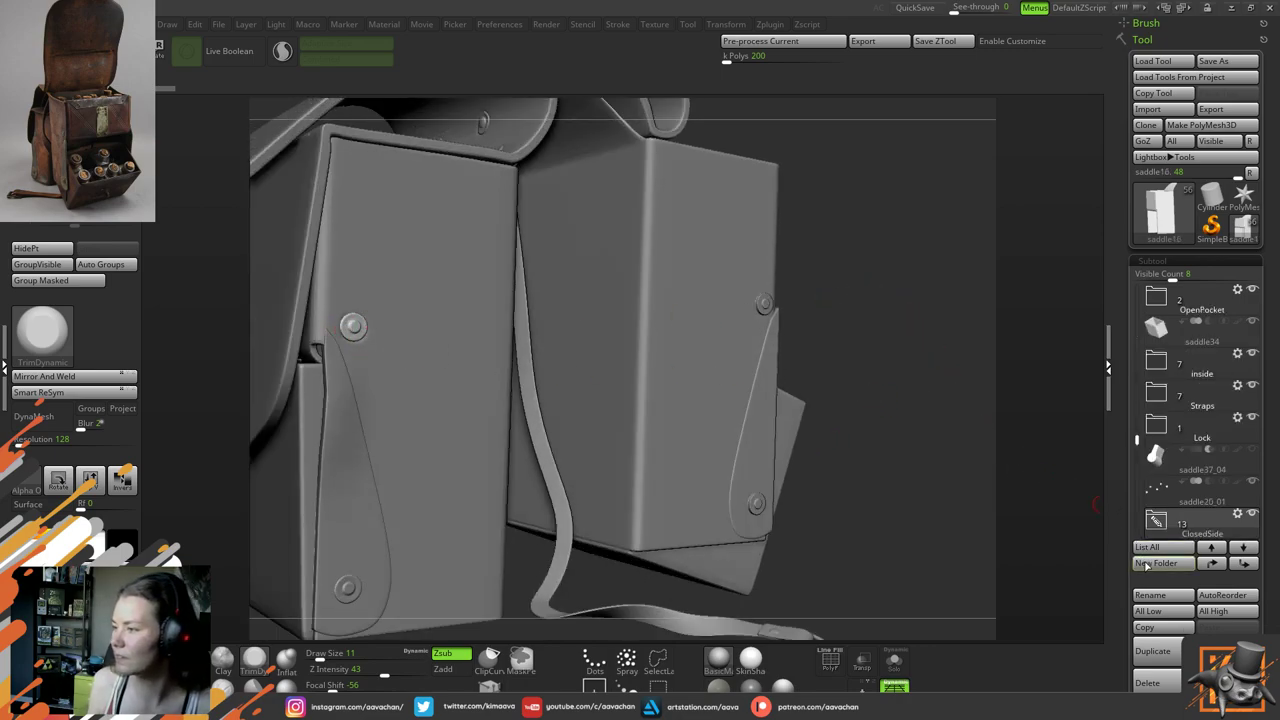
left_click(1156, 520)
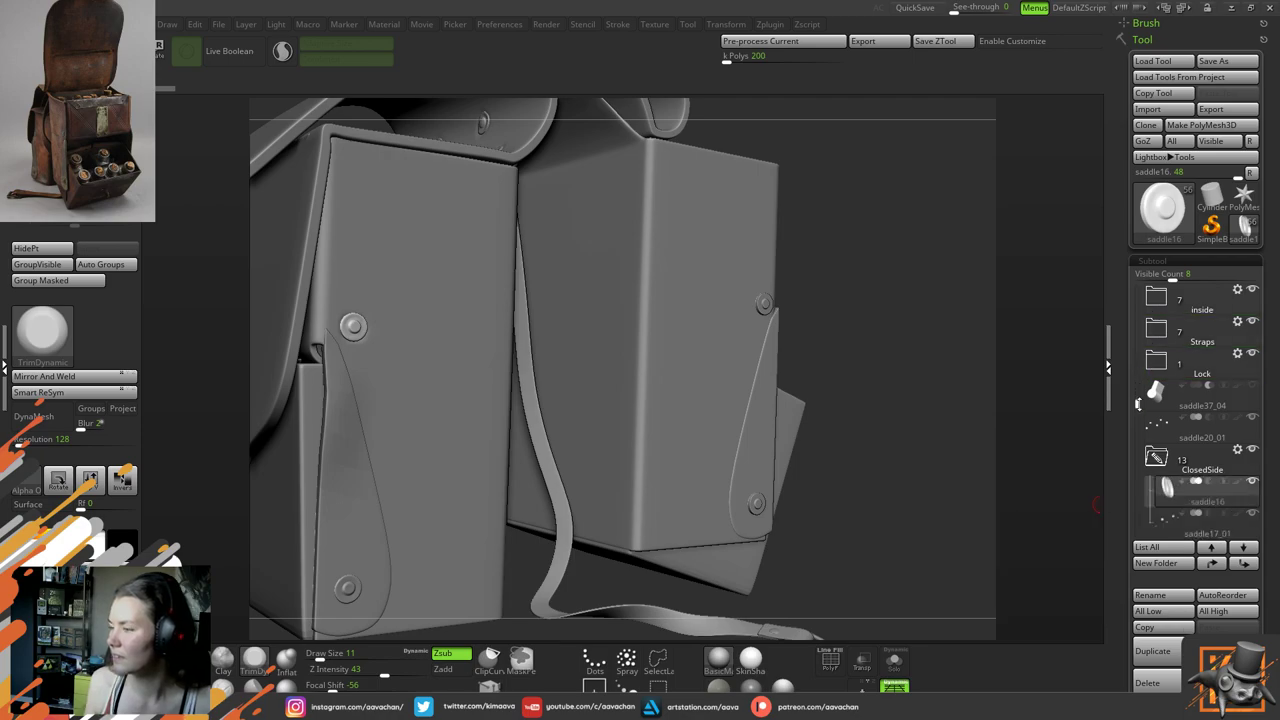
left_click(1152, 651)
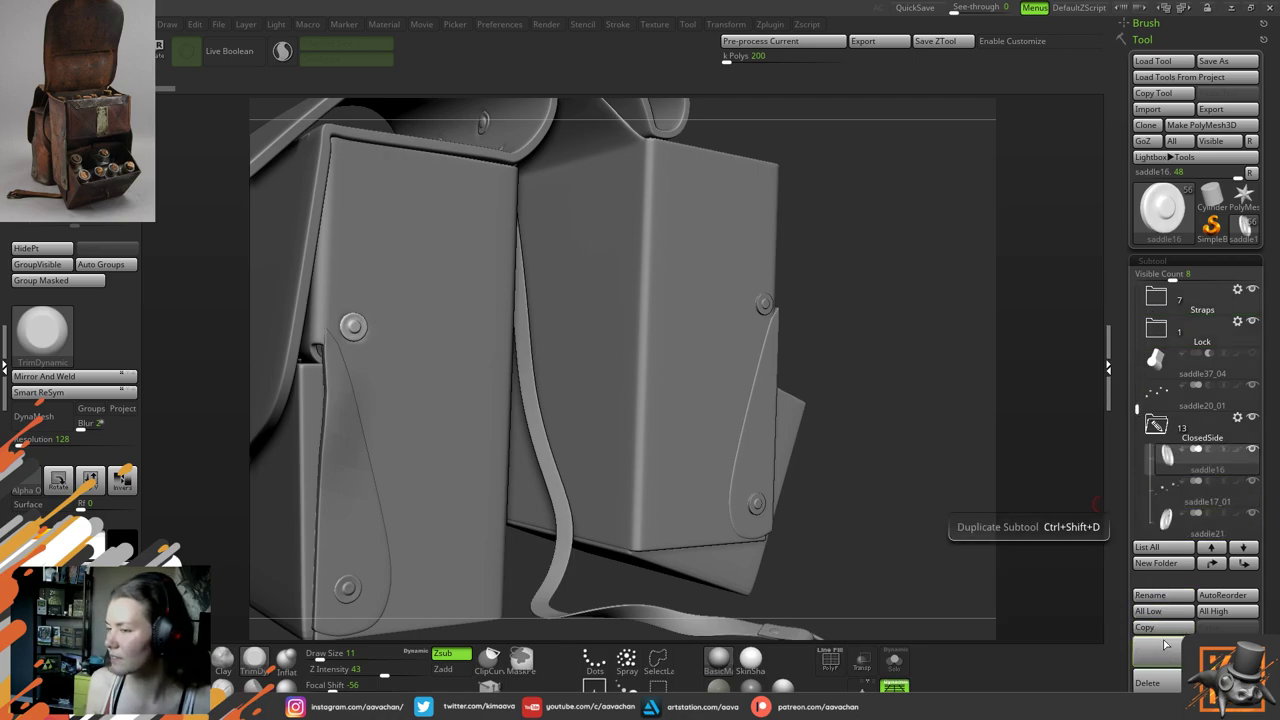
Move the rivet copy across the bag to the side panel of the open half, near its upper rivet
right_click_drag(822, 269, 751, 314)
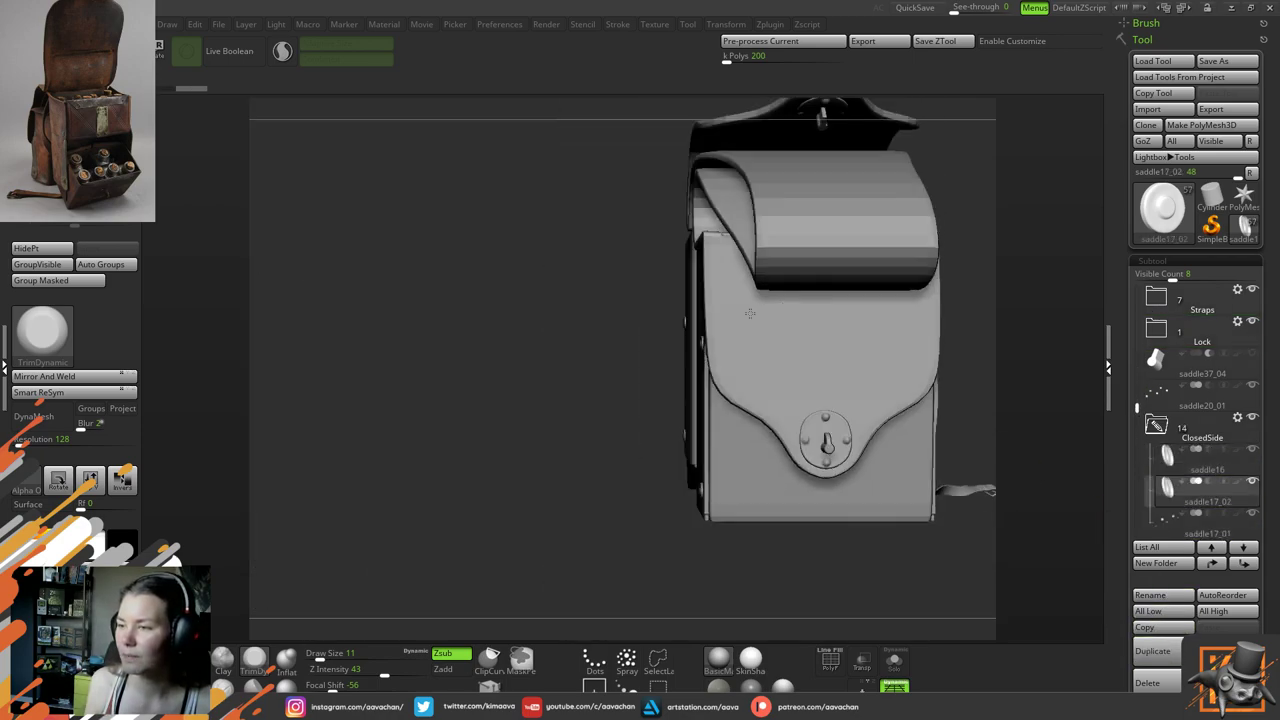
right_click_drag(554, 447, 318, 583, "alt")
right_click_drag(837, 380, 808, 386)
key("w")
left_click_drag(736, 415, 461, 414)
right_click_drag(310, 510, 395, 556)
right_click_drag(281, 413, 723, 371, "alt")
left_click_drag(781, 369, 265, 369)
right_click_drag(447, 263, 631, 274, "alt")
right_click_drag(480, 300, 563, 359)
left_click_drag(564, 360, 409, 458)
right_click_drag(554, 283, 671, 402, "alt")
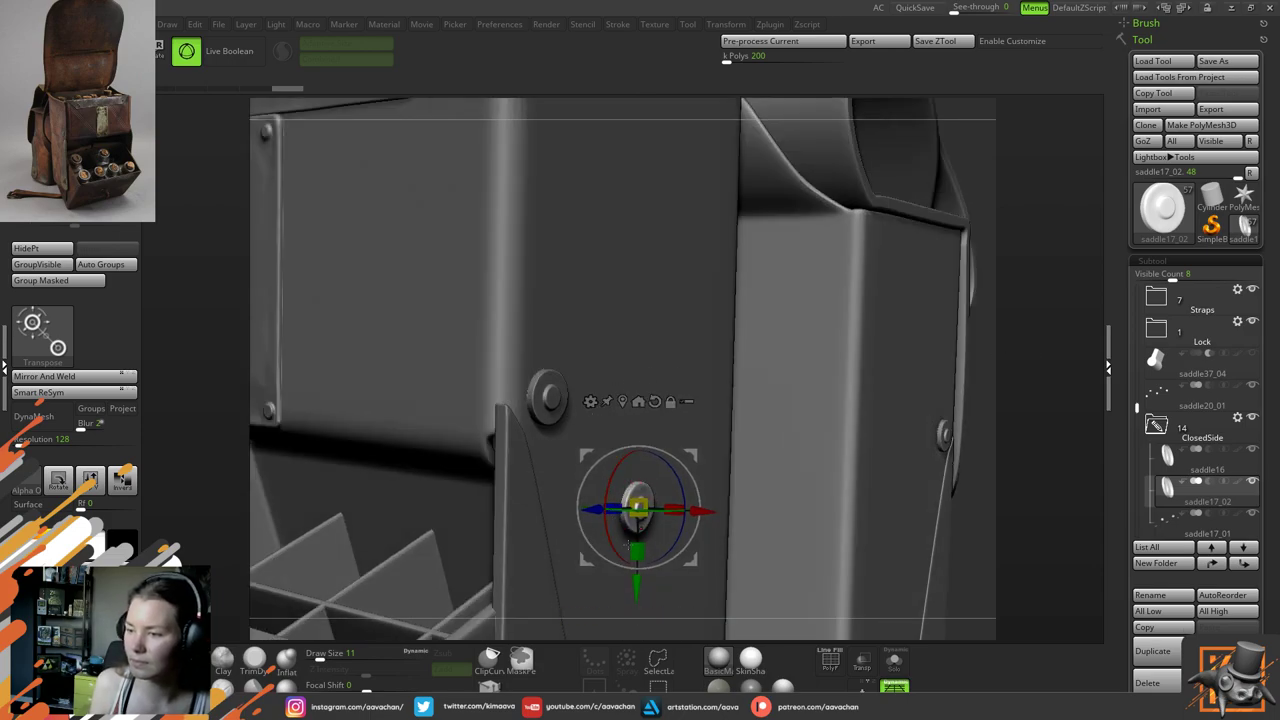
Align the rivet copy with the open half's existing upper rivet and nudge it inward against the side panel
left_click_drag(637, 587, 639, 485)
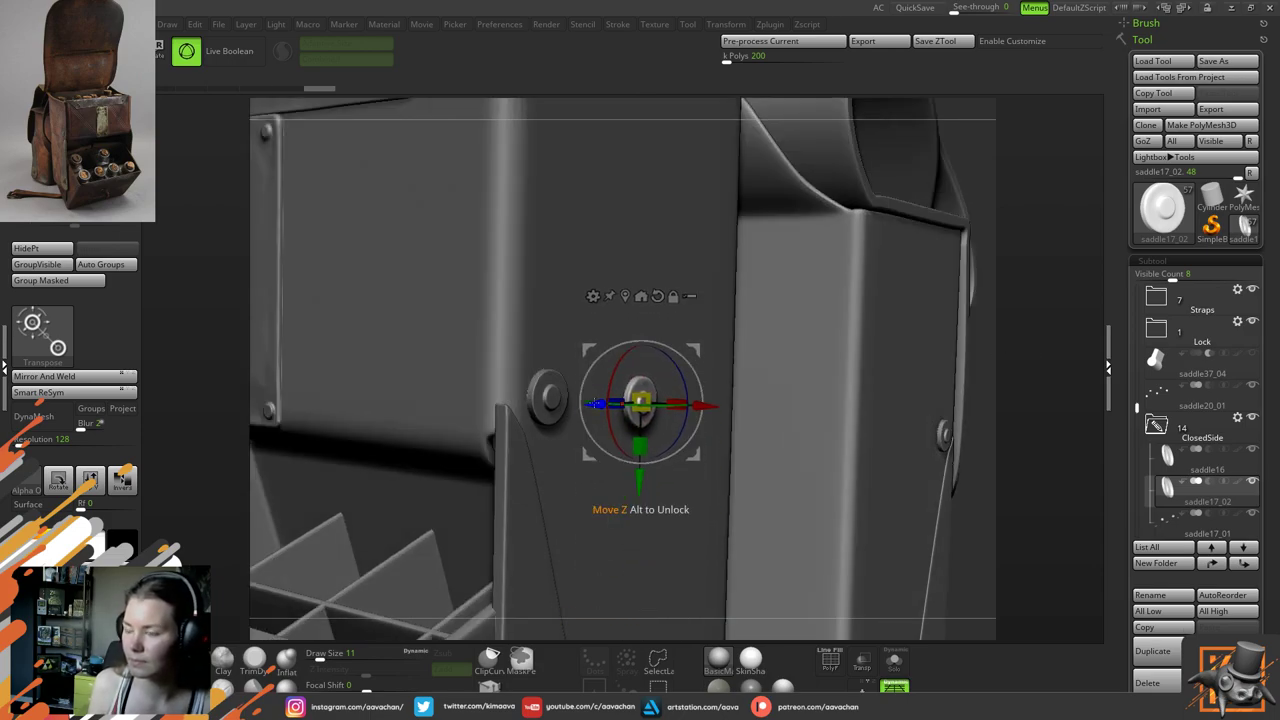
mouse_move(592, 406)
left_mouse_down()
mouse_move(547, 408)
mouse_move(571, 405)
left_mouse_up()
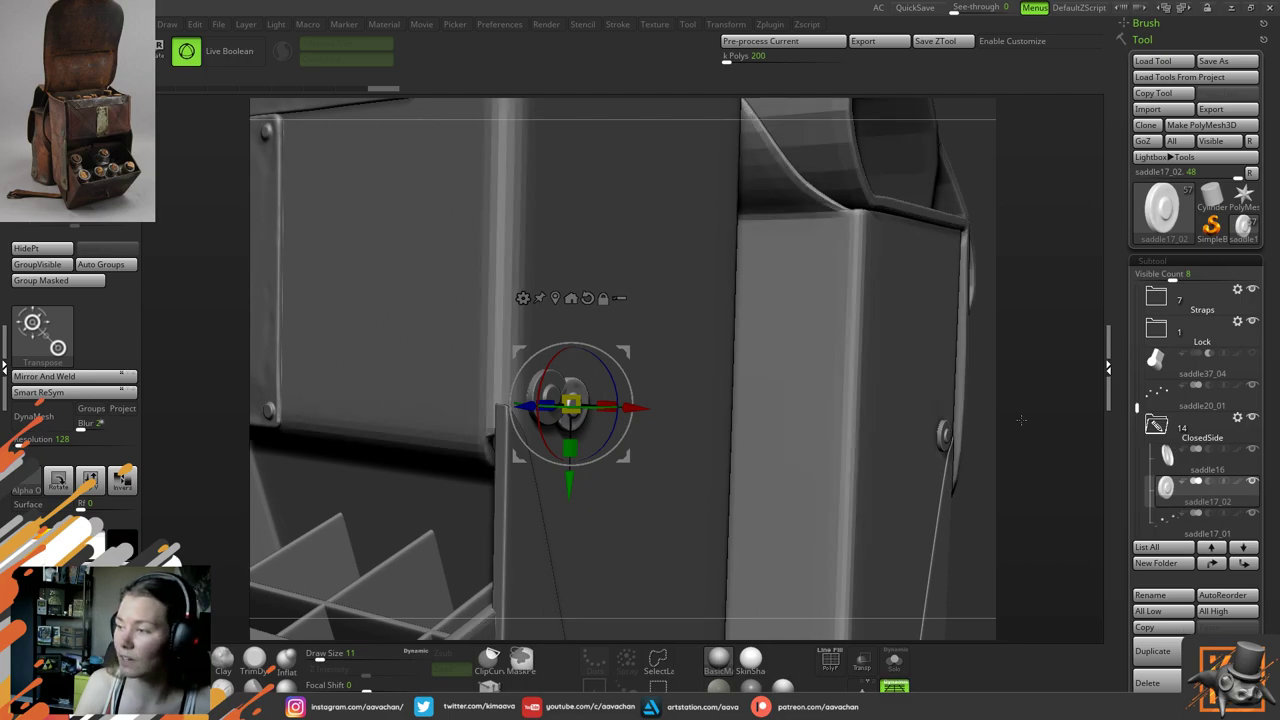
left_click_drag(1022, 421, 900, 385)
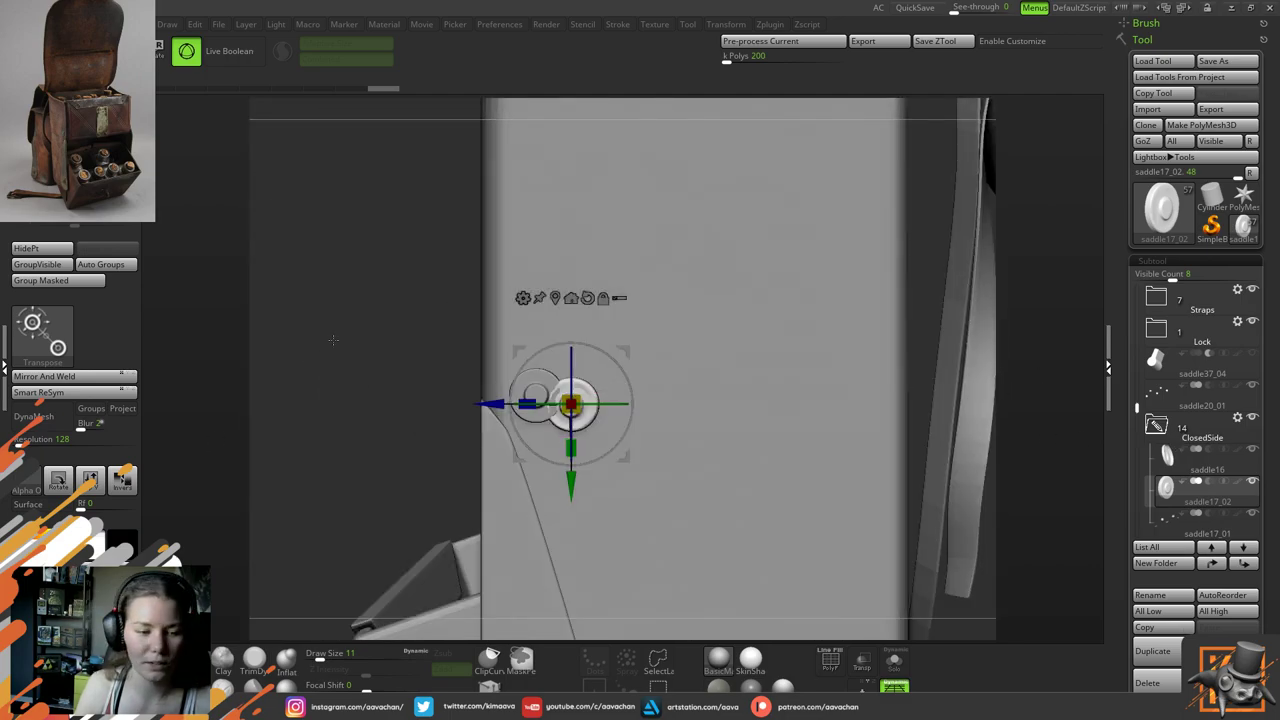
left_click_drag(333, 340, 346, 370, "alt")
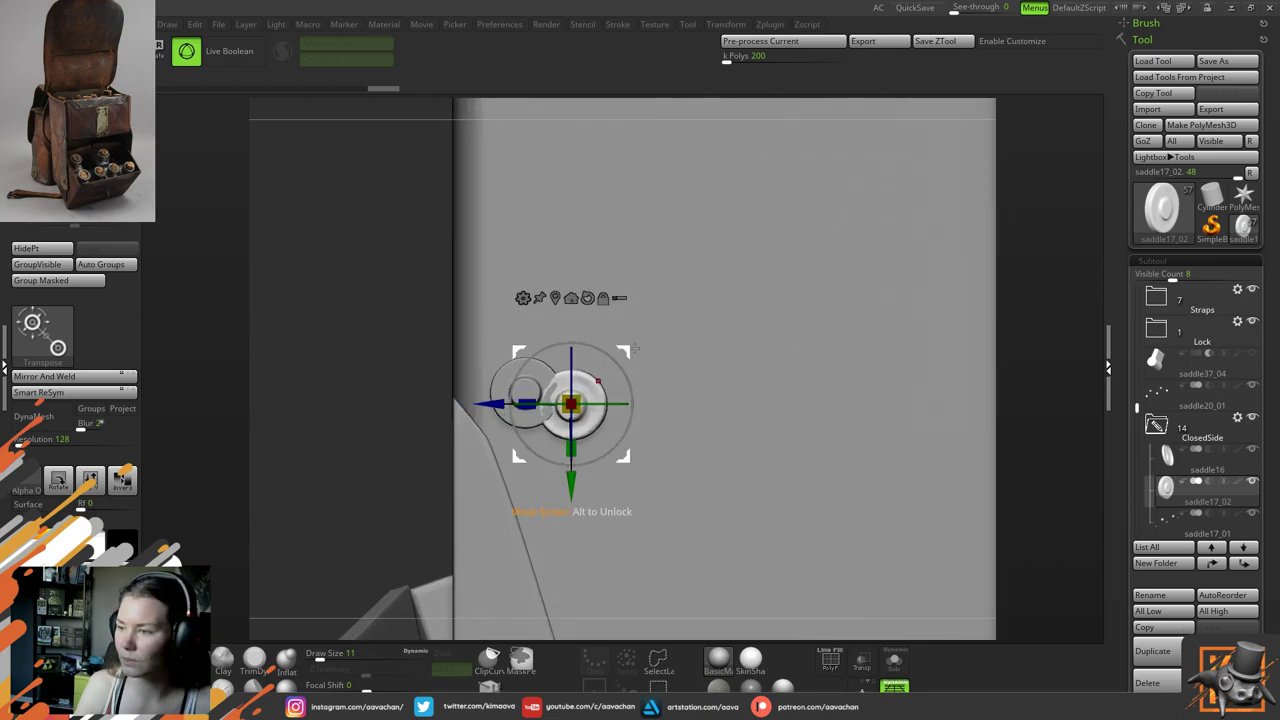
left_click_drag(634, 348, 588, 337)
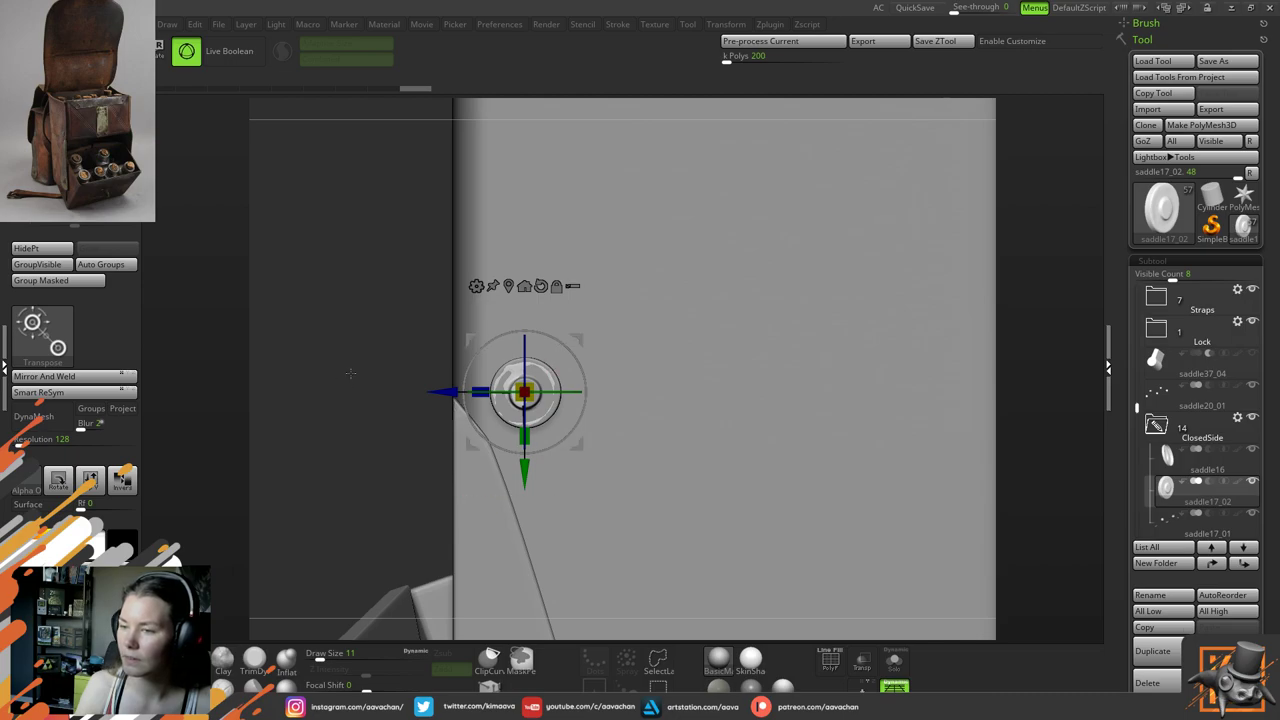
left_click_drag(351, 371, 419, 380, "shift")
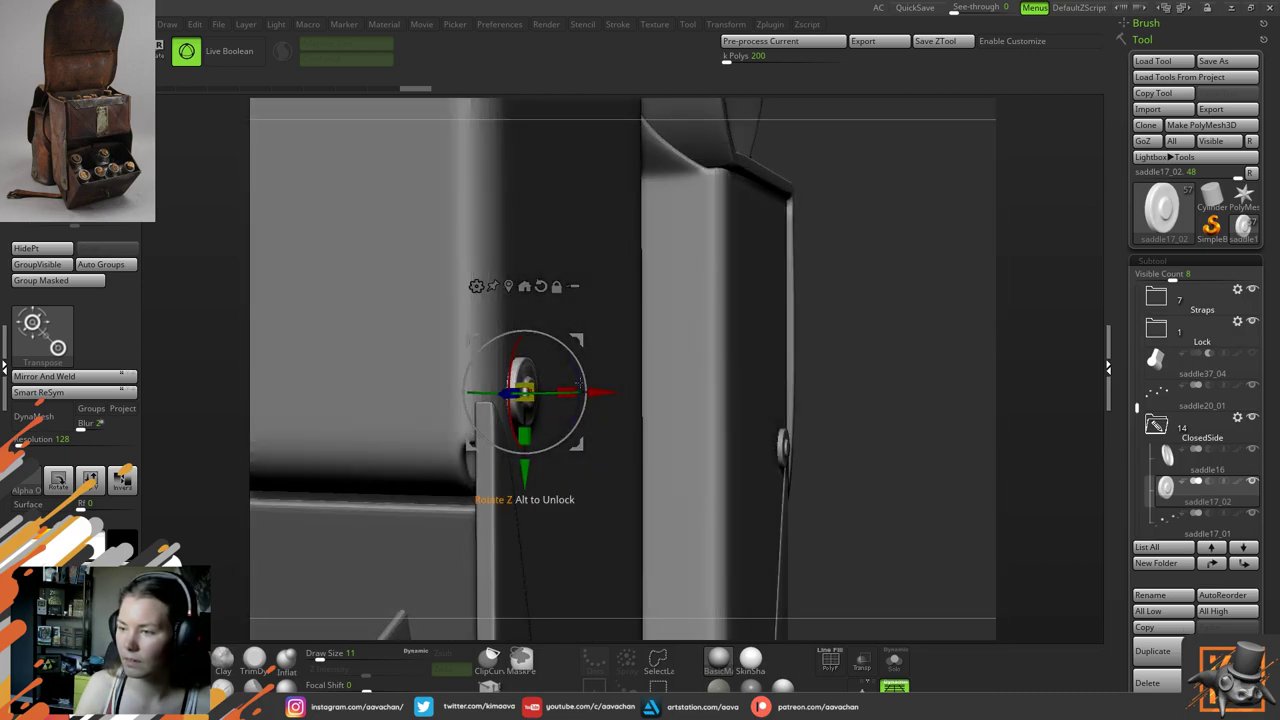
left_click_drag(606, 392, 599, 392)
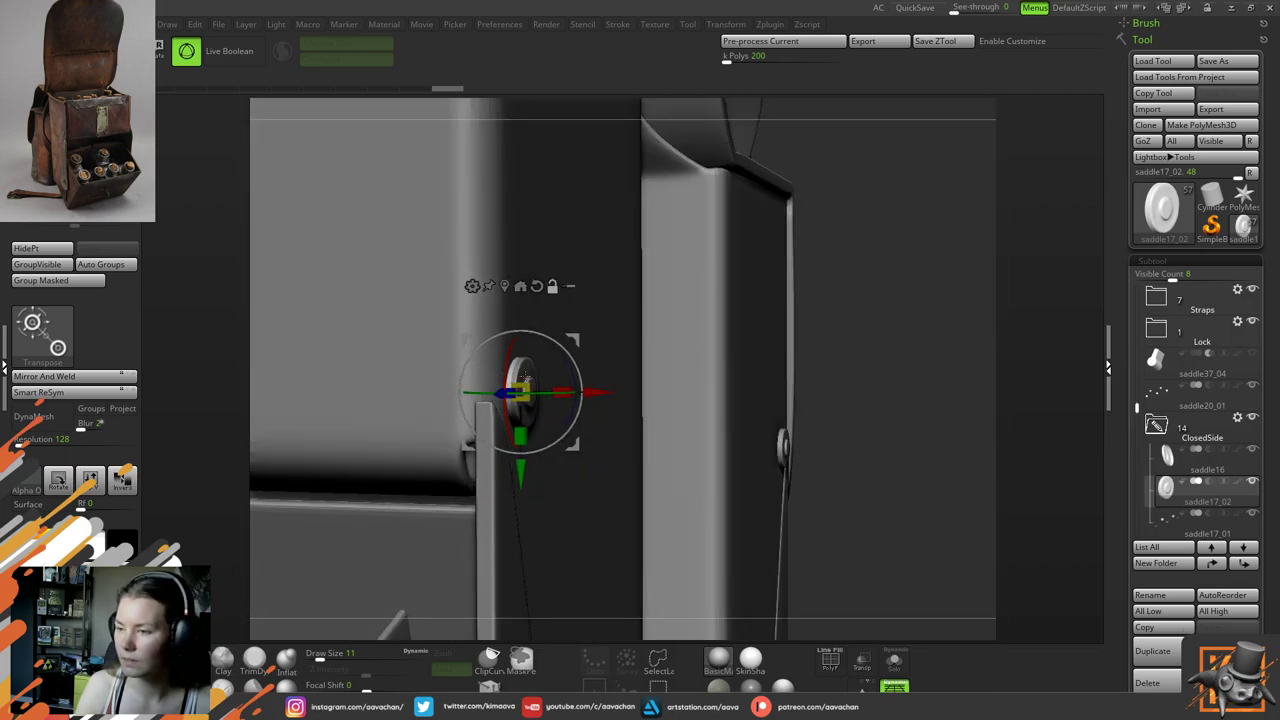
Open the buttons folder and hide the old open-side rivet saddle42
left_click(783, 449, "alt")
left_click(1156, 297)
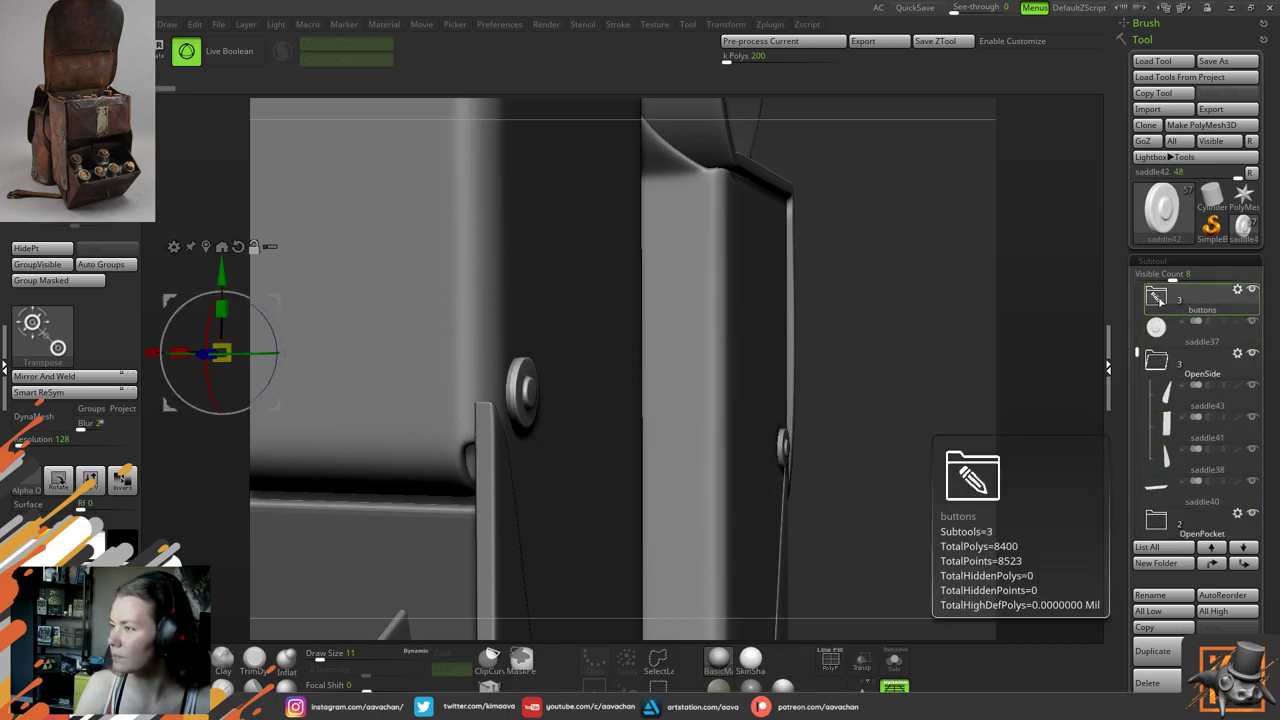
left_click(1245, 360)
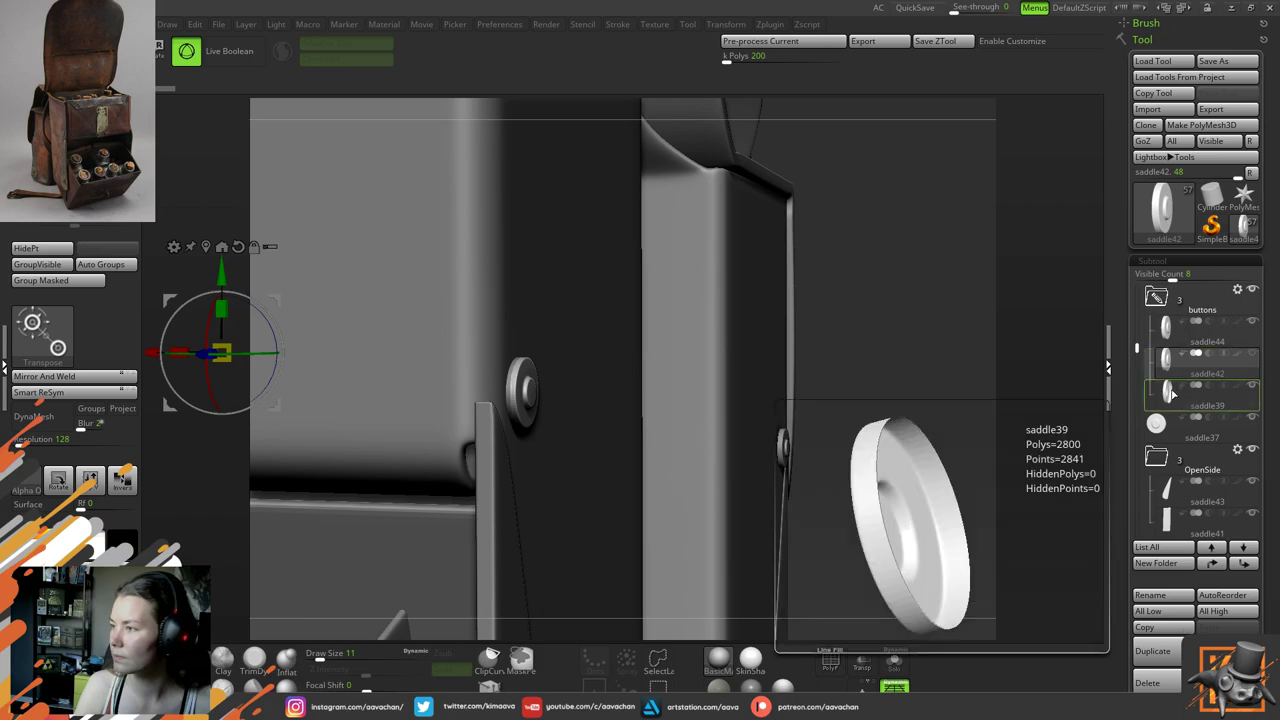
Reselect the rivet copy and nudge it slightly further into the side panel, checking its seating and returning to Draw mode
left_click(506, 388, "alt")
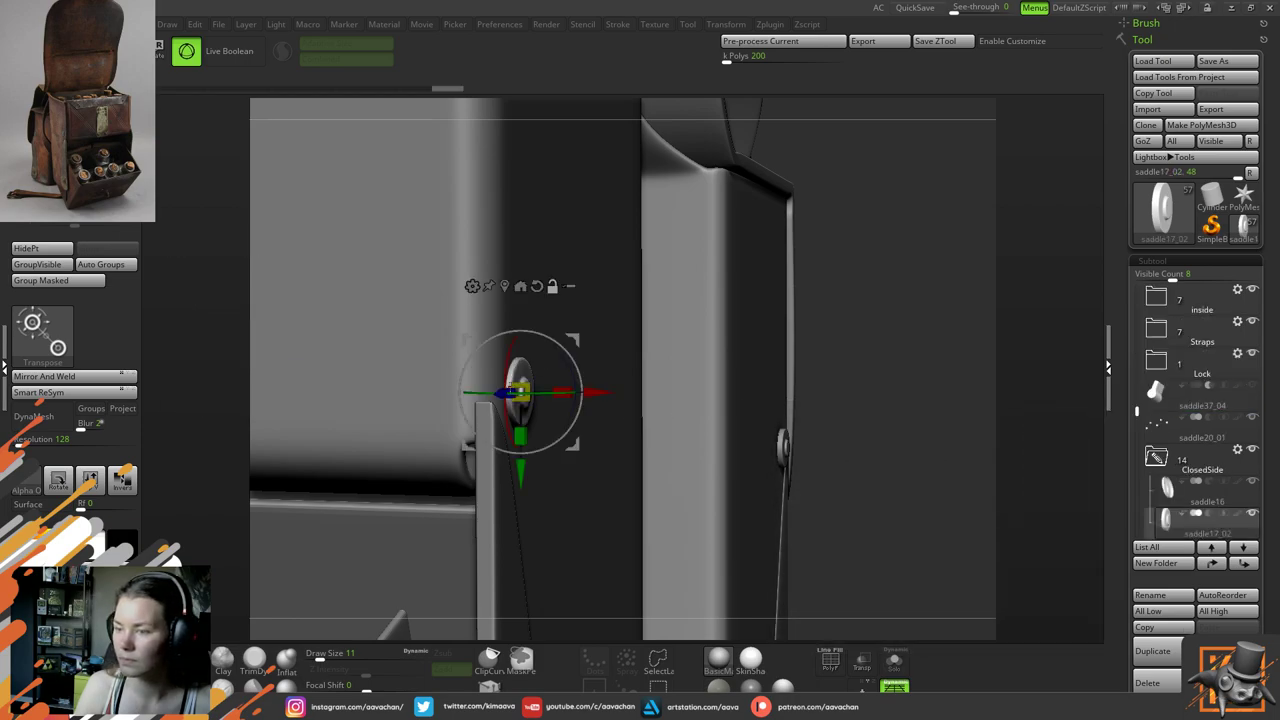
left_click_drag(901, 364, 895, 425, "alt")
left_click_drag(592, 394, 589, 391)
left_click_drag(1050, 450, 979, 354, "alt")
key("q")
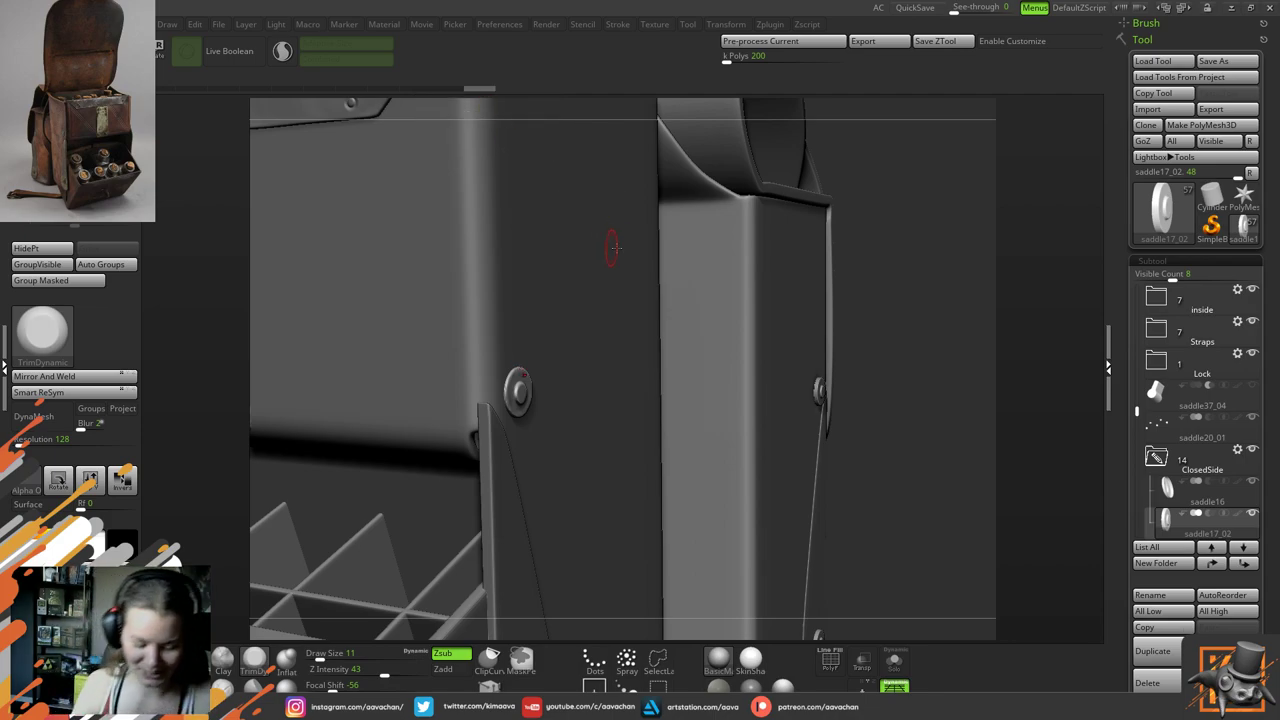
Reduce the TrimDynamic brush to draw size 7 and trim the rivet copy's face, checking its shape from several angles
left_click_drag(913, 302, 1020, 344)
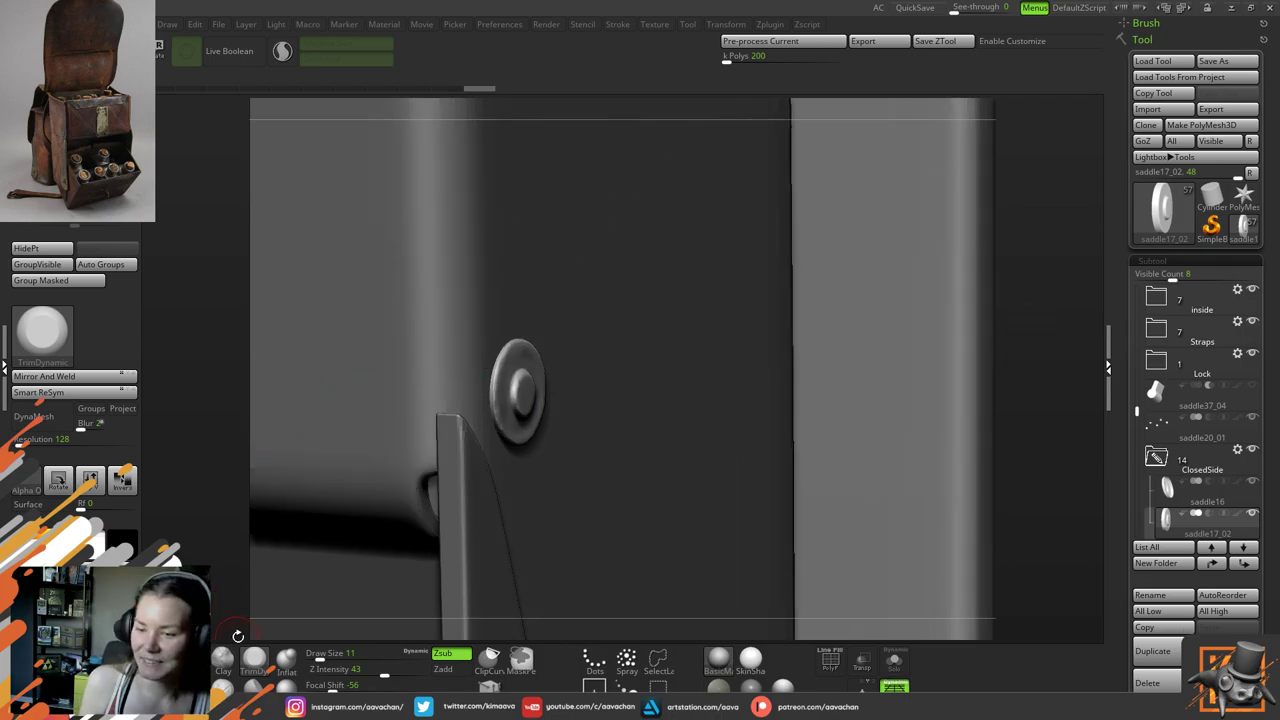
key("space")
left_click_drag(508, 371, 503, 370)
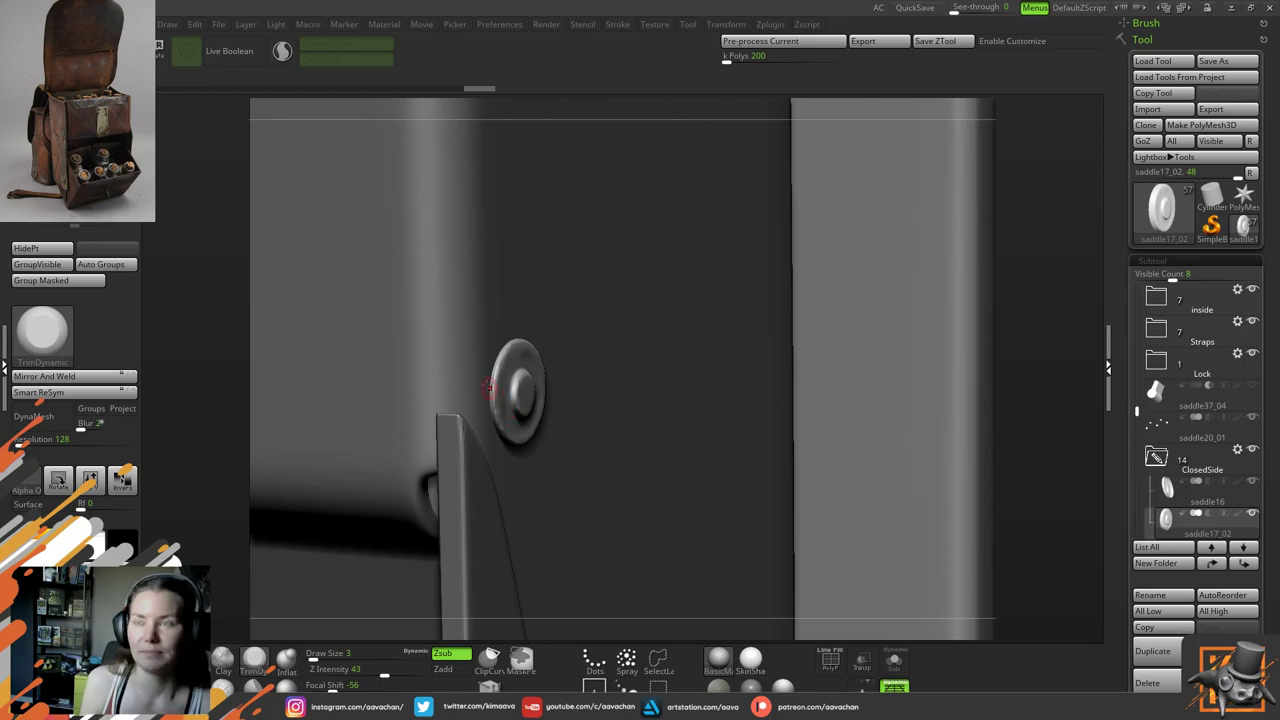
key("space")
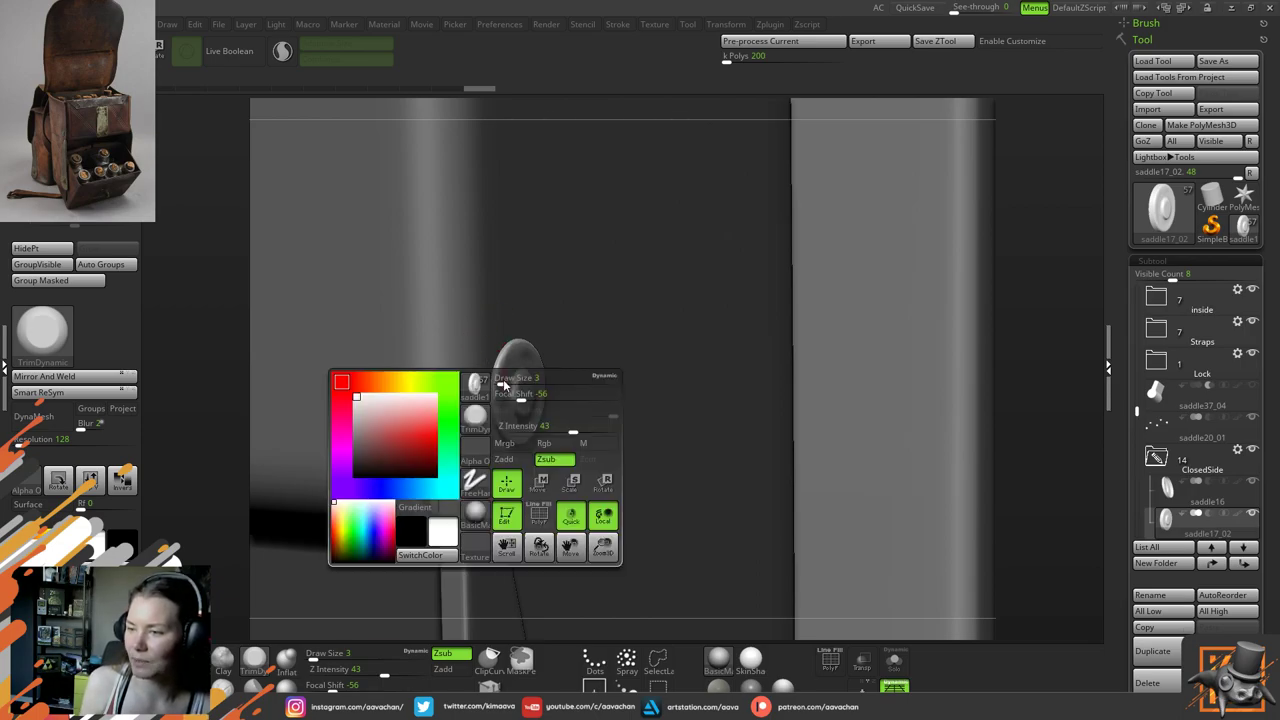
left_click_drag(505, 378, 512, 380)
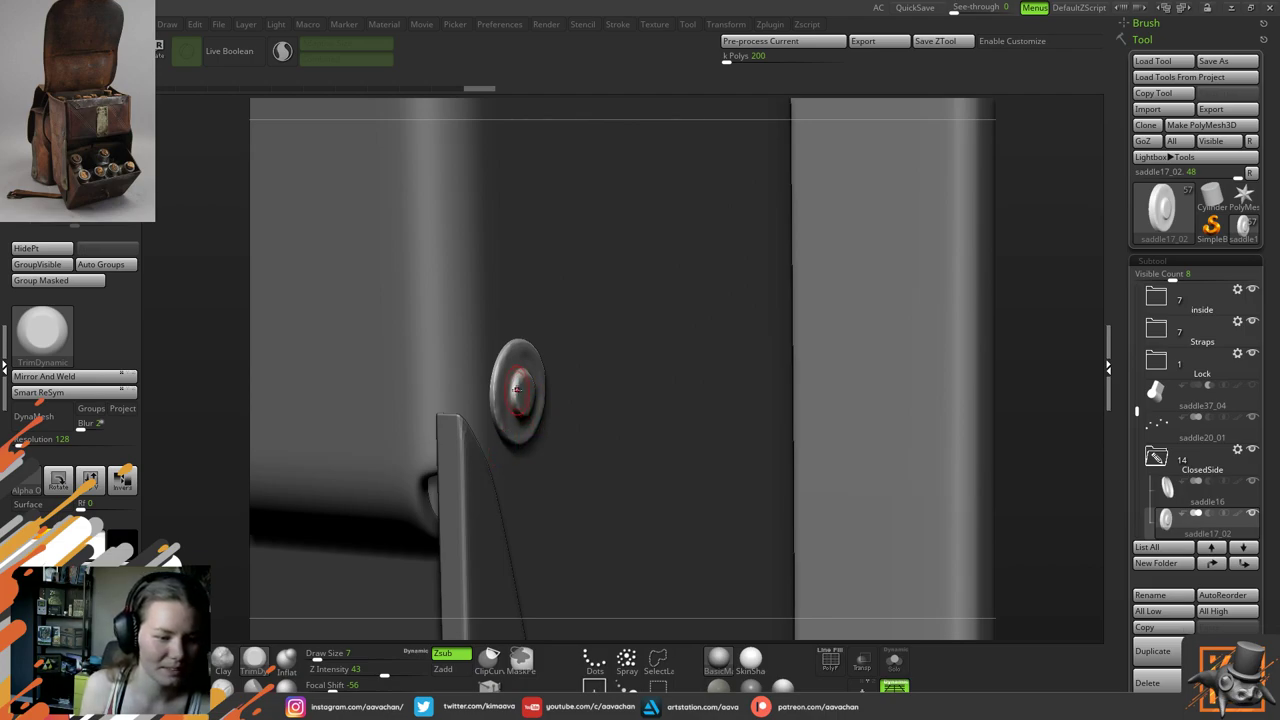
mouse_move(1034, 297)
left_mouse_down()
mouse_move(854, 317)
mouse_move(786, 351)
left_mouse_up()
left_click_drag(389, 364, 420, 491, "alt")
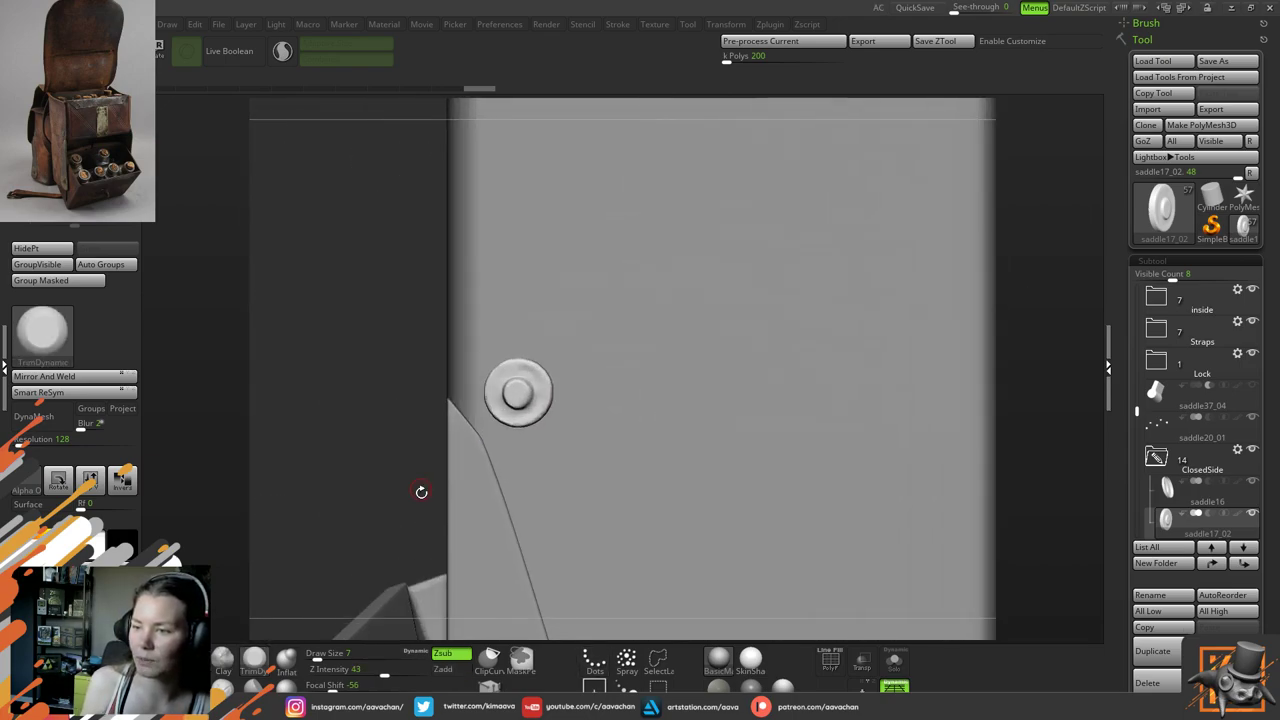
left_click_drag(351, 403, 310, 399, "alt")
left_click_drag(257, 318, 326, 386)
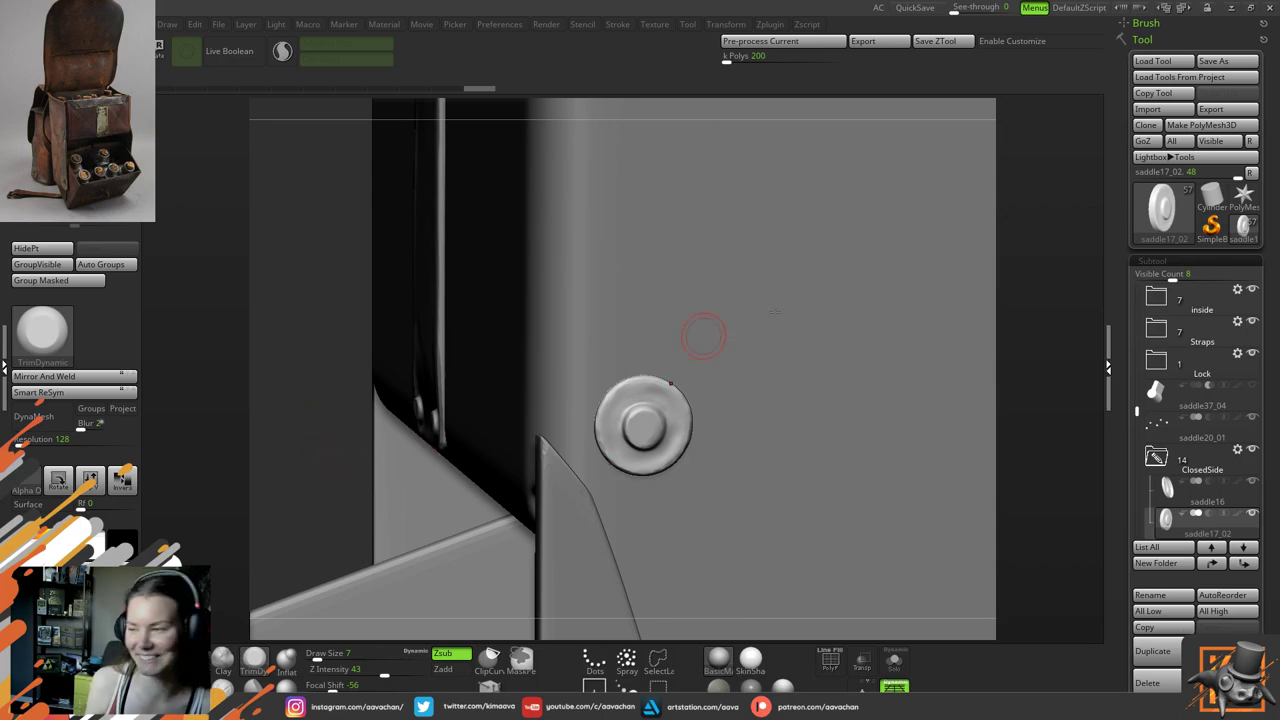
mouse_move(1071, 314)
left_mouse_down()
mouse_move(1056, 318)
mouse_move(1060, 306)
mouse_move(1035, 292)
mouse_move(1002, 302)
left_mouse_up()
left_click_drag(635, 408, 637, 416)
Move the rivet copy about 0.002 inward against the side panel
key("w")
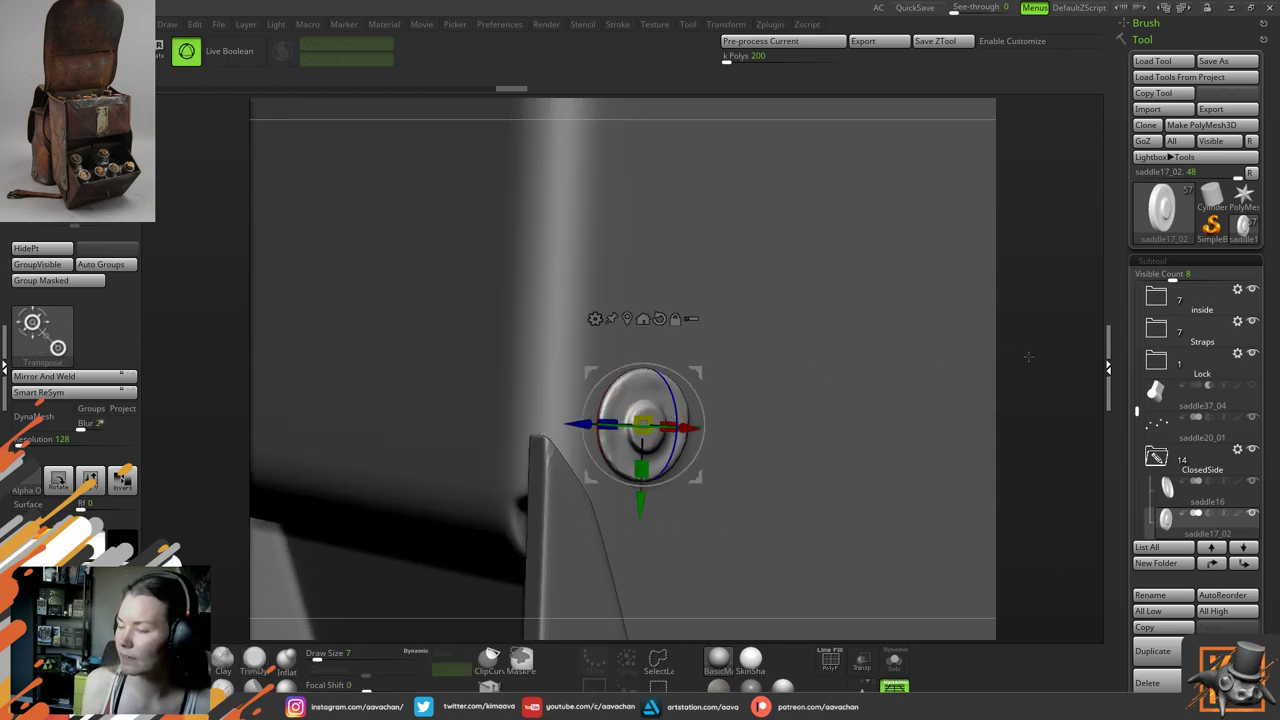
left_click_drag(1028, 357, 1051, 379)
left_click_drag(708, 435, 705, 432)
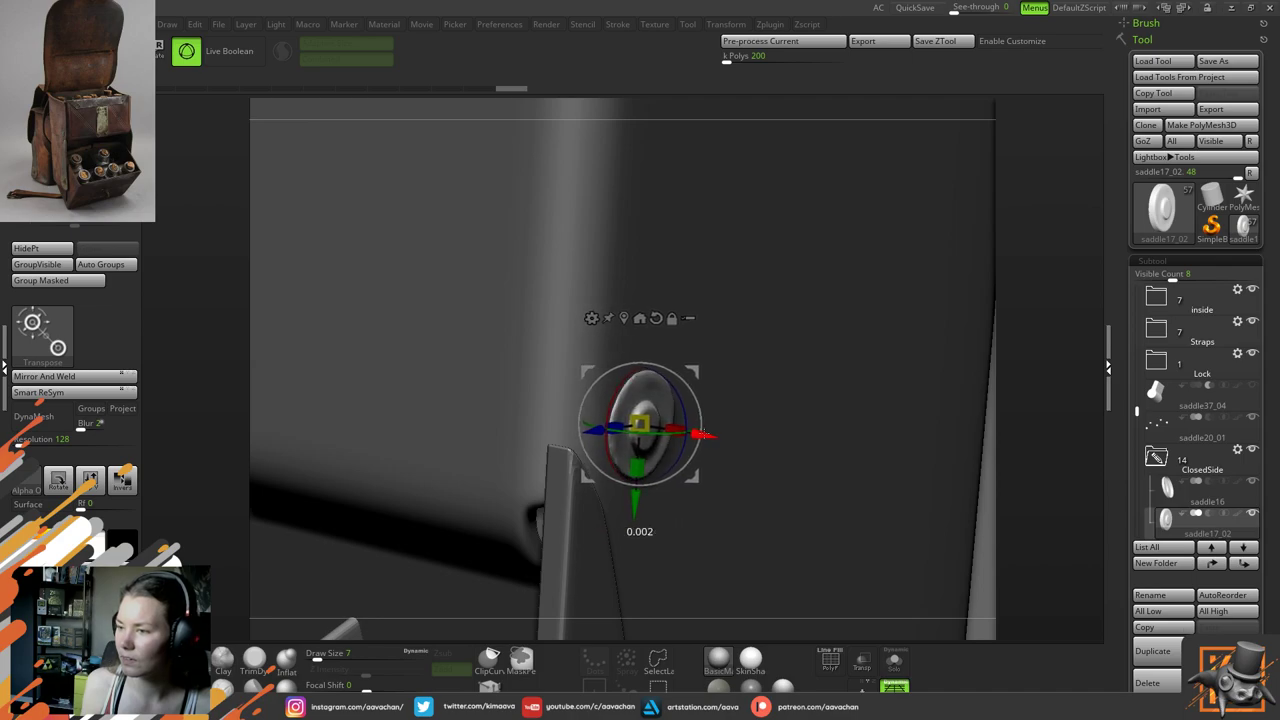
Make mainbody_open the active subtool and choose the Move brush for shaping the panel around the rivet
left_click(750, 390, "alt")
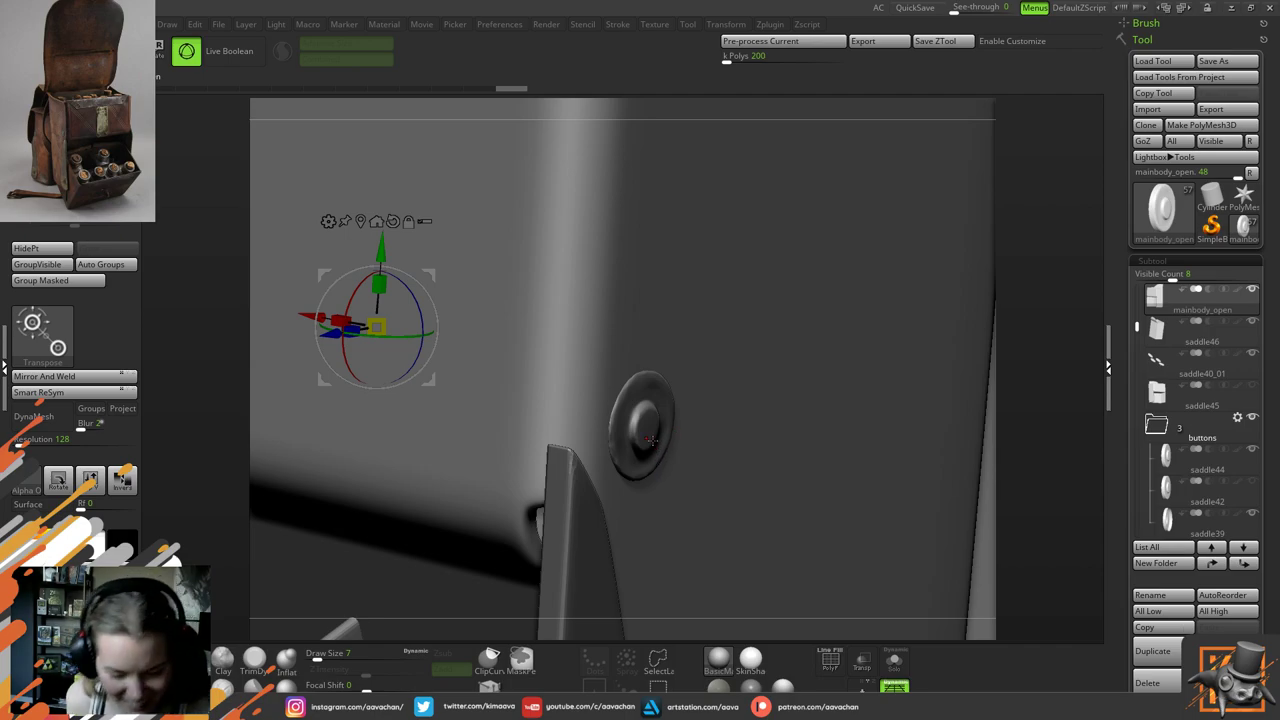
left_click_drag(1004, 362, 1010, 415)
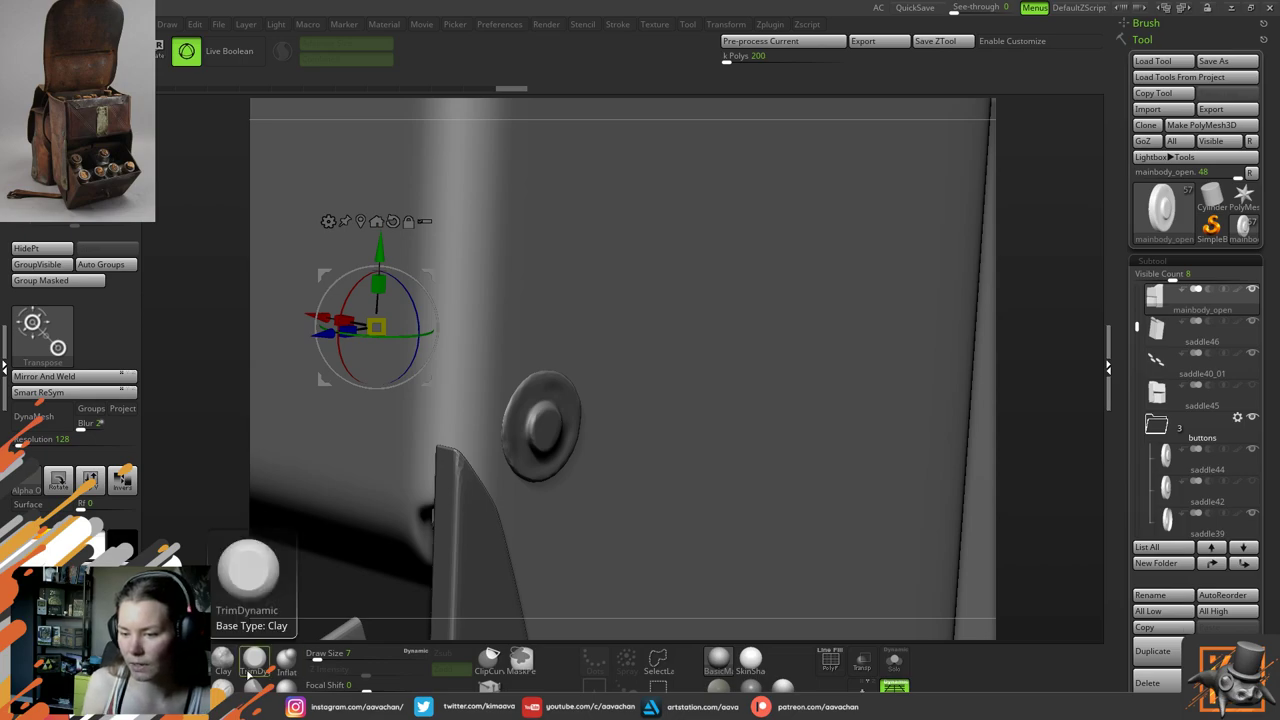
left_click(223, 657)
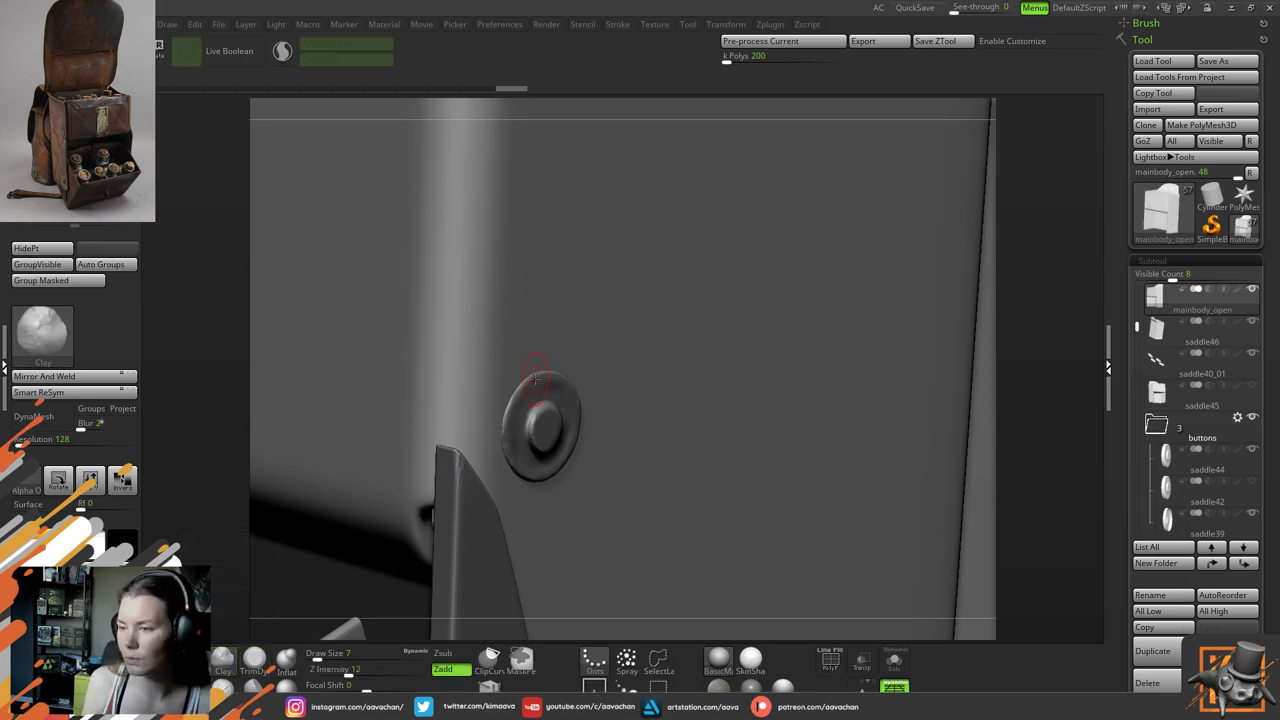
key("space")
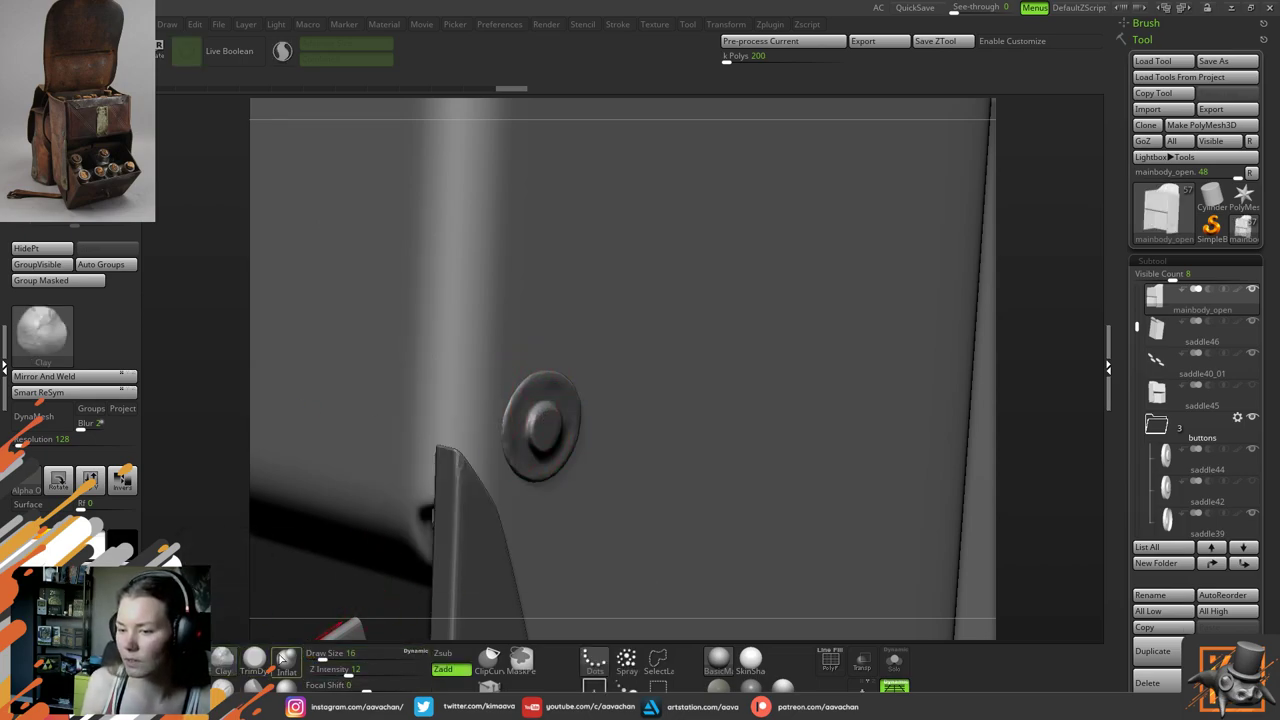
left_click(287, 657)
key("b")
key("m")
key("v")
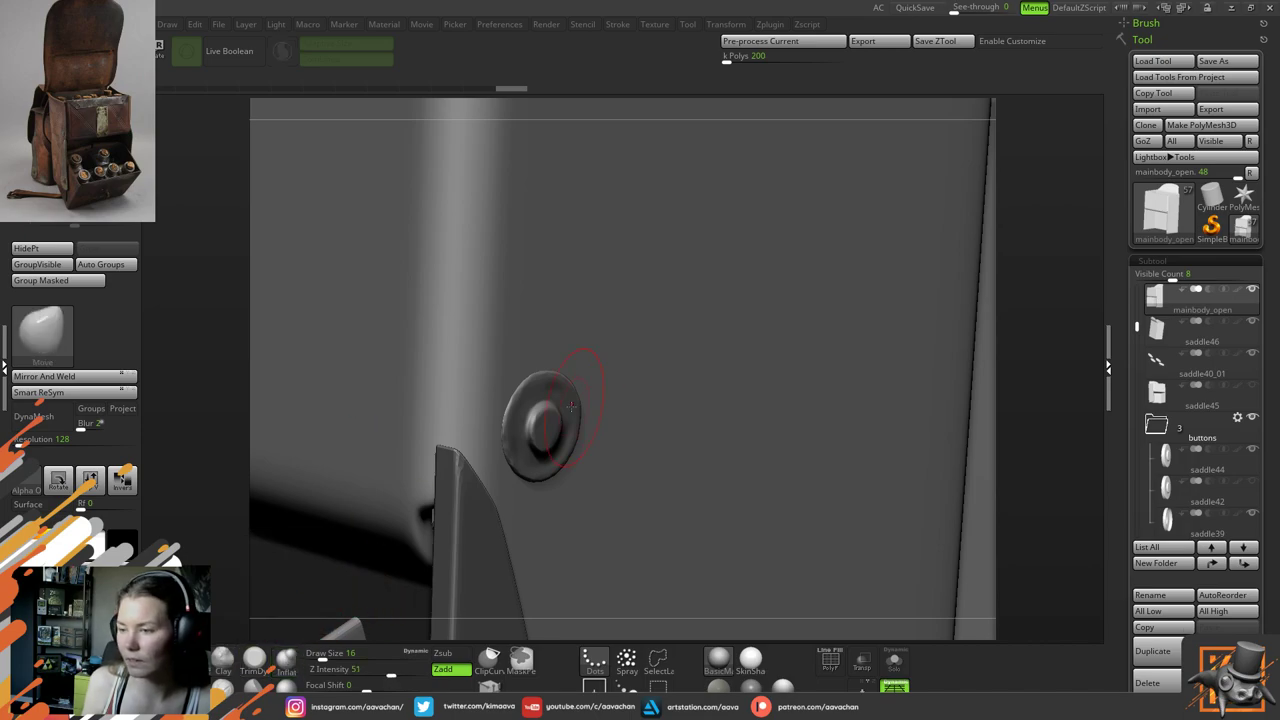
Set the Move brush to draw size 17 and push the panel surface in at the rivet's edge
mouse_move(1038, 403)
left_mouse_down()
mouse_move(985, 403)
mouse_move(1006, 404)
left_mouse_up()
key("space")
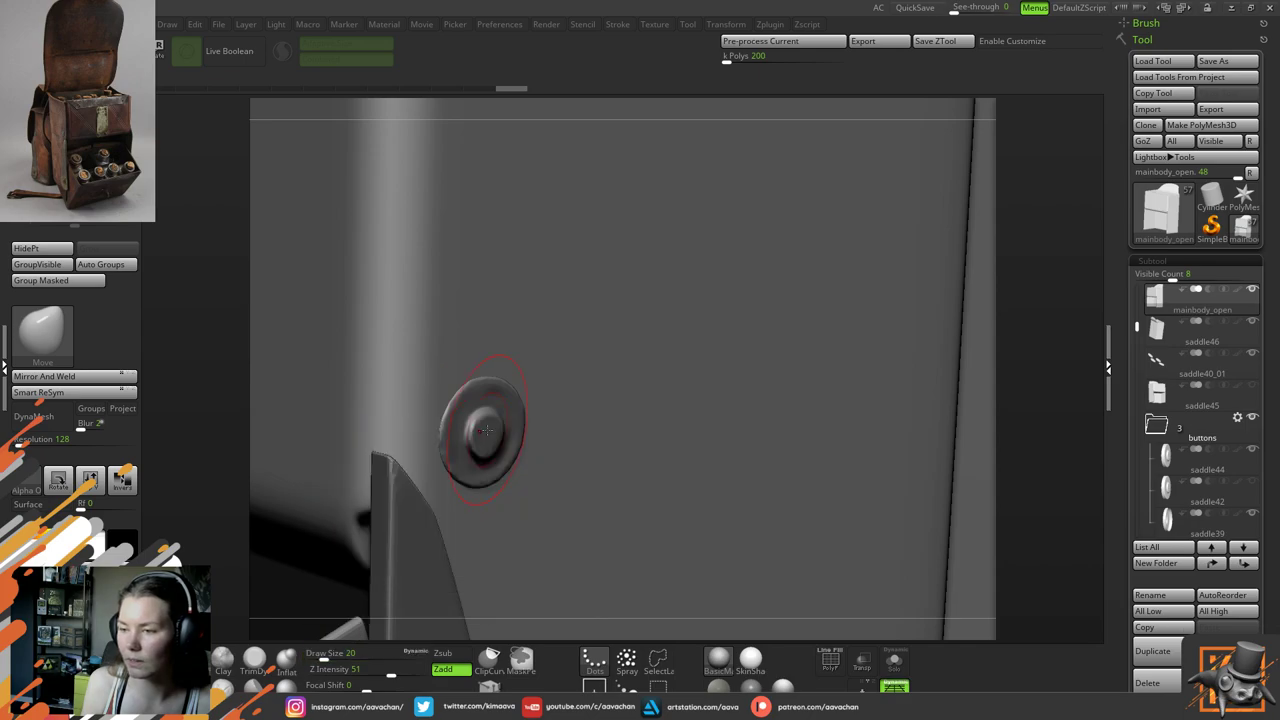
key("space")
left_click_drag(487, 429, 483, 430)
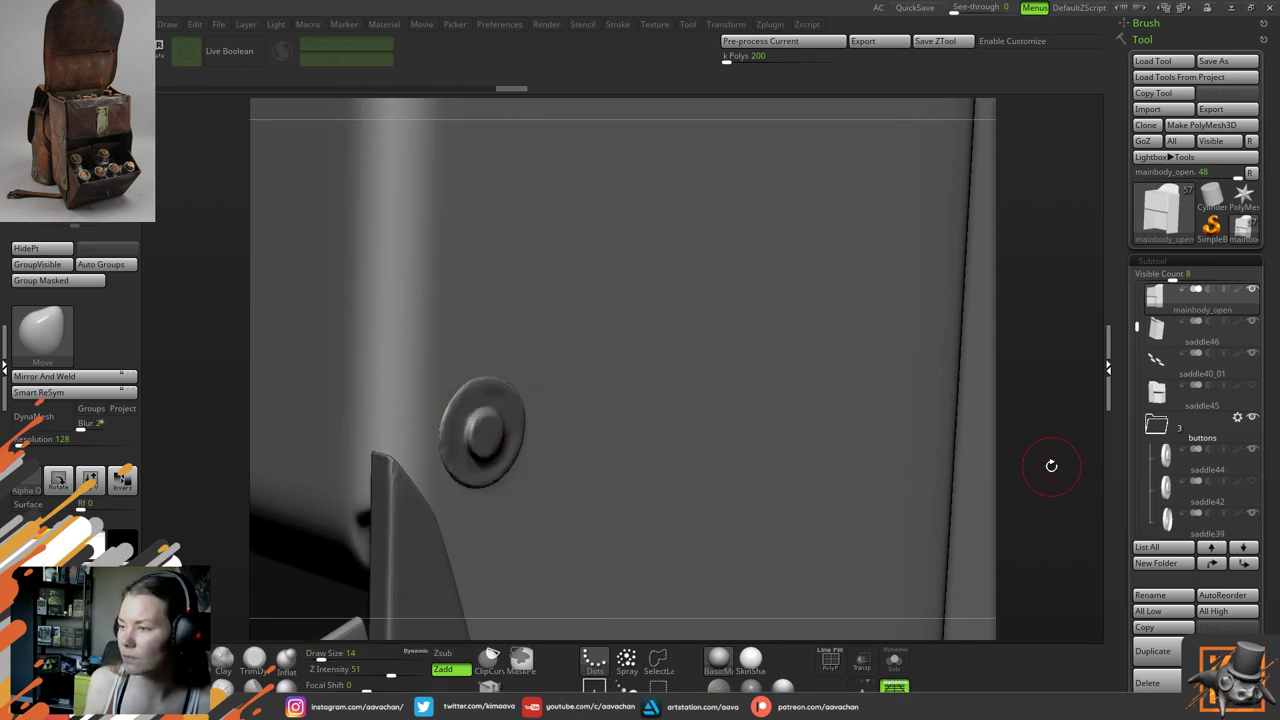
left_click_drag(1052, 465, 1029, 456)
left_click_drag(901, 347, 1010, 347, "alt")
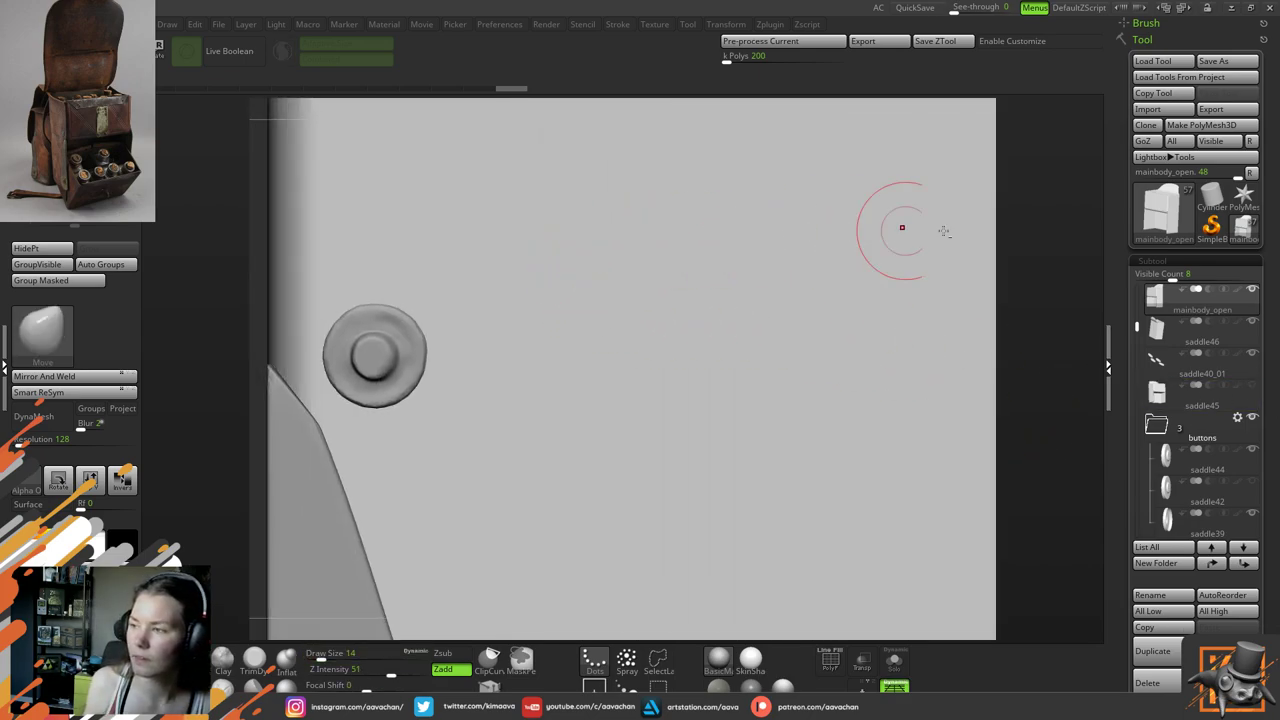
left_click_drag(1036, 280, 1071, 303, "alt")
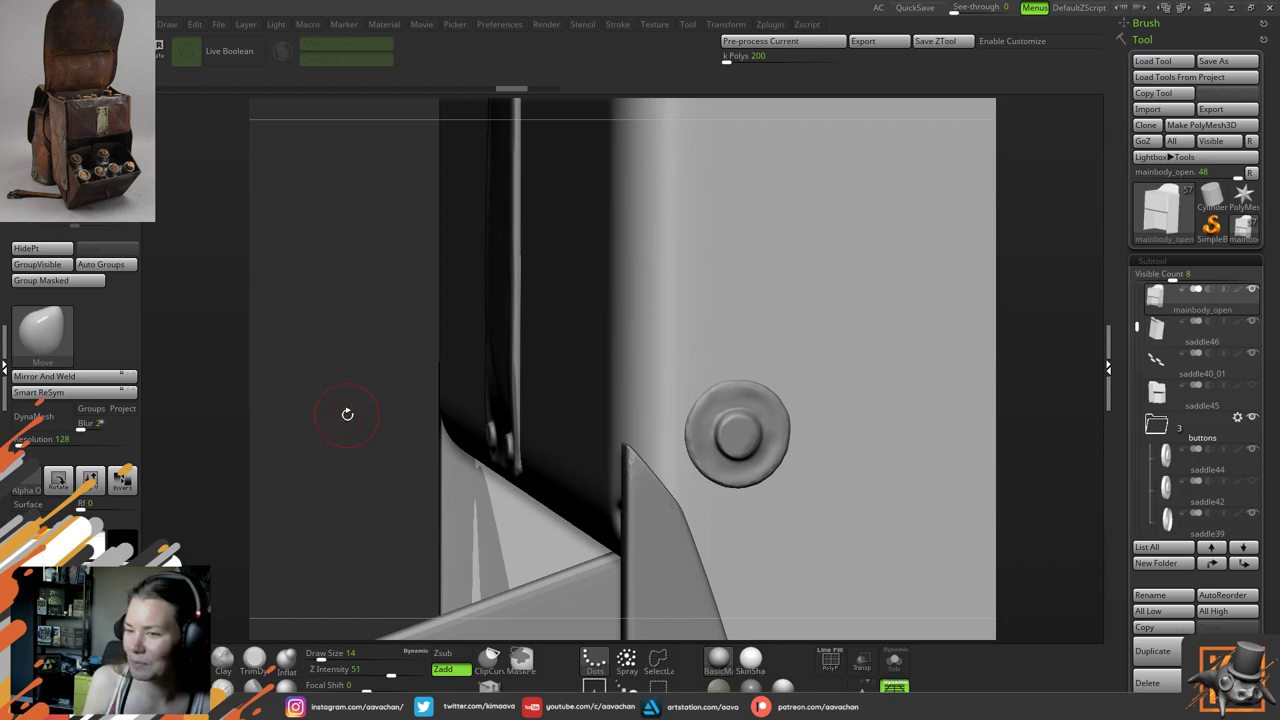
left_click_drag(347, 414, 1061, 358)
left_click_drag(1037, 357, 1066, 350)
key("space")
left_click_drag(637, 464, 624, 458)
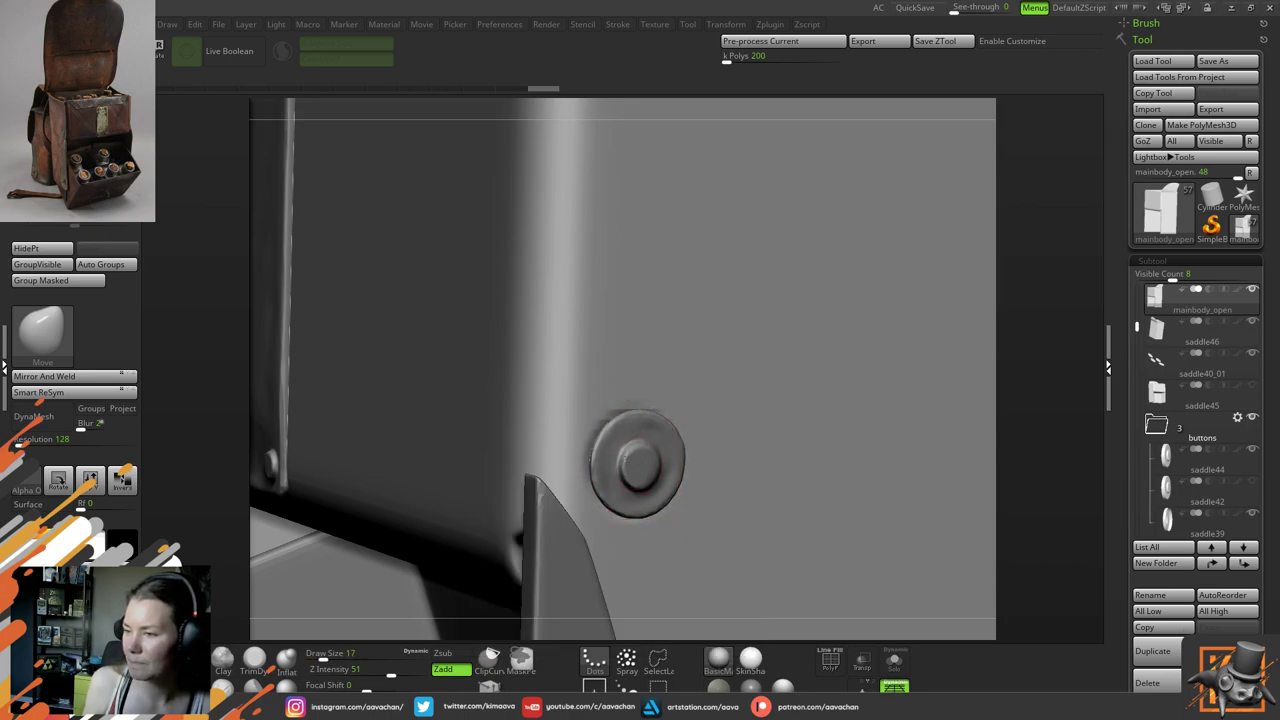
Press the side panel in further around the rivet's rim with the Move brush, working from steeper angles
left_click_drag(1088, 410, 1040, 426)
left_click_drag(430, 480, 423, 477)
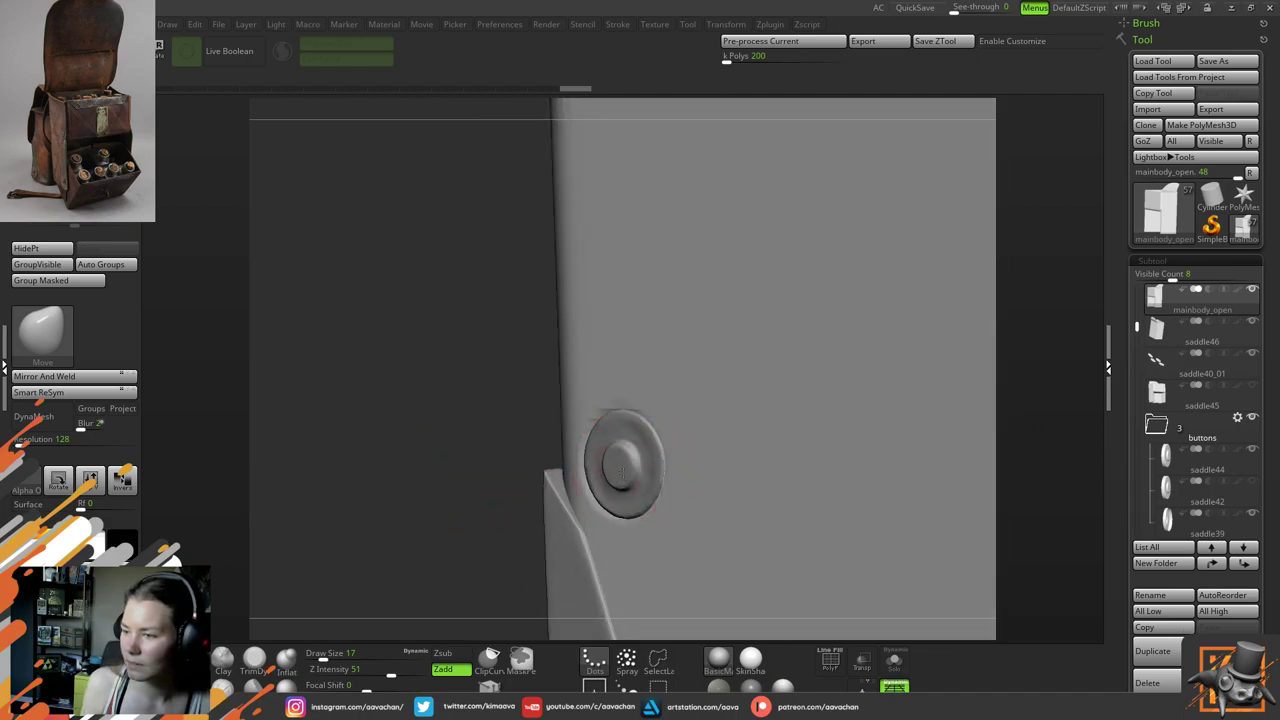
left_click_drag(640, 480, 624, 479)
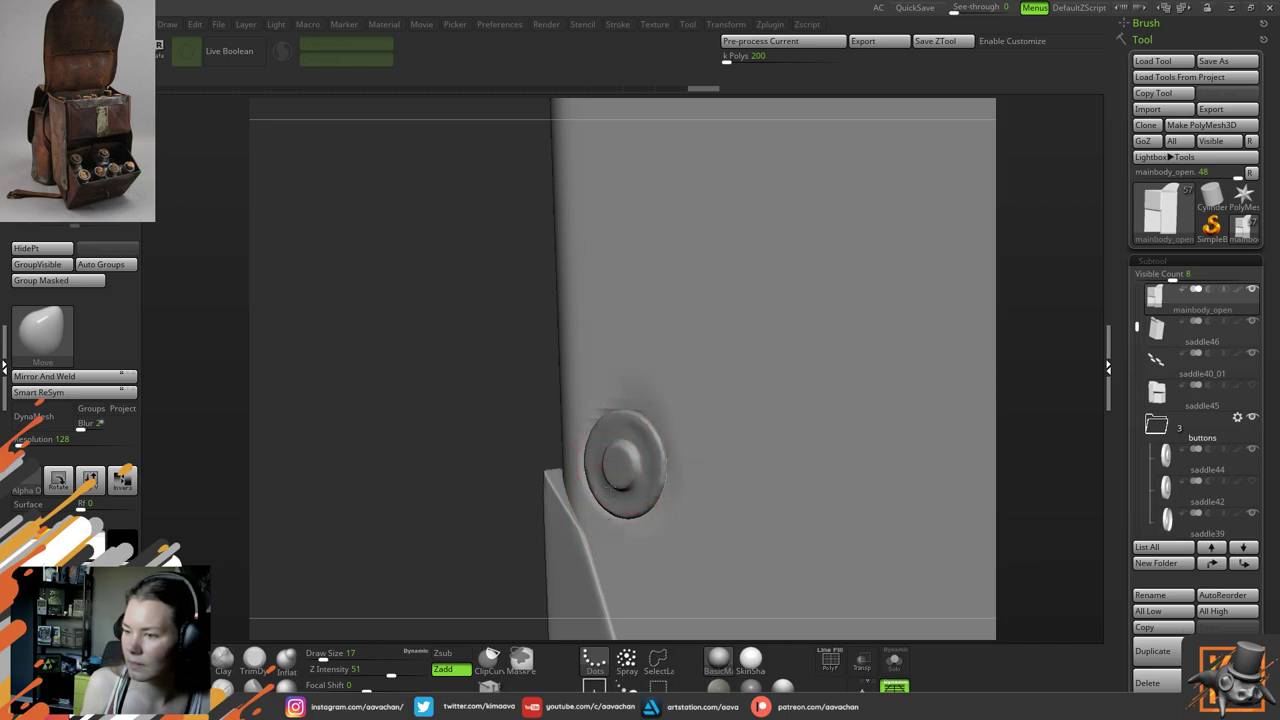
left_click_drag(404, 461, 440, 463)
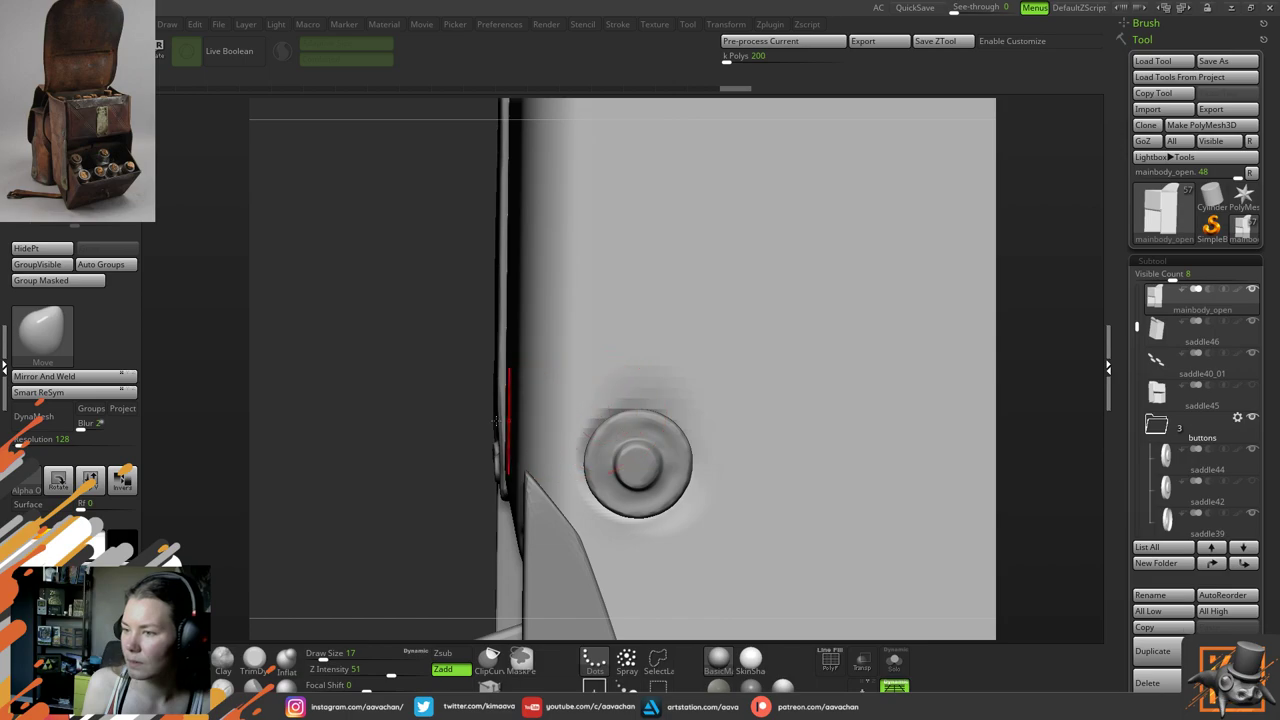
left_click_drag(386, 418, 464, 422)
Reduce the draw size to 8 and subdivide the mainbody_open mesh to refine the dented surface around the rivet
key("space")
left_click_drag(678, 442, 671, 442)
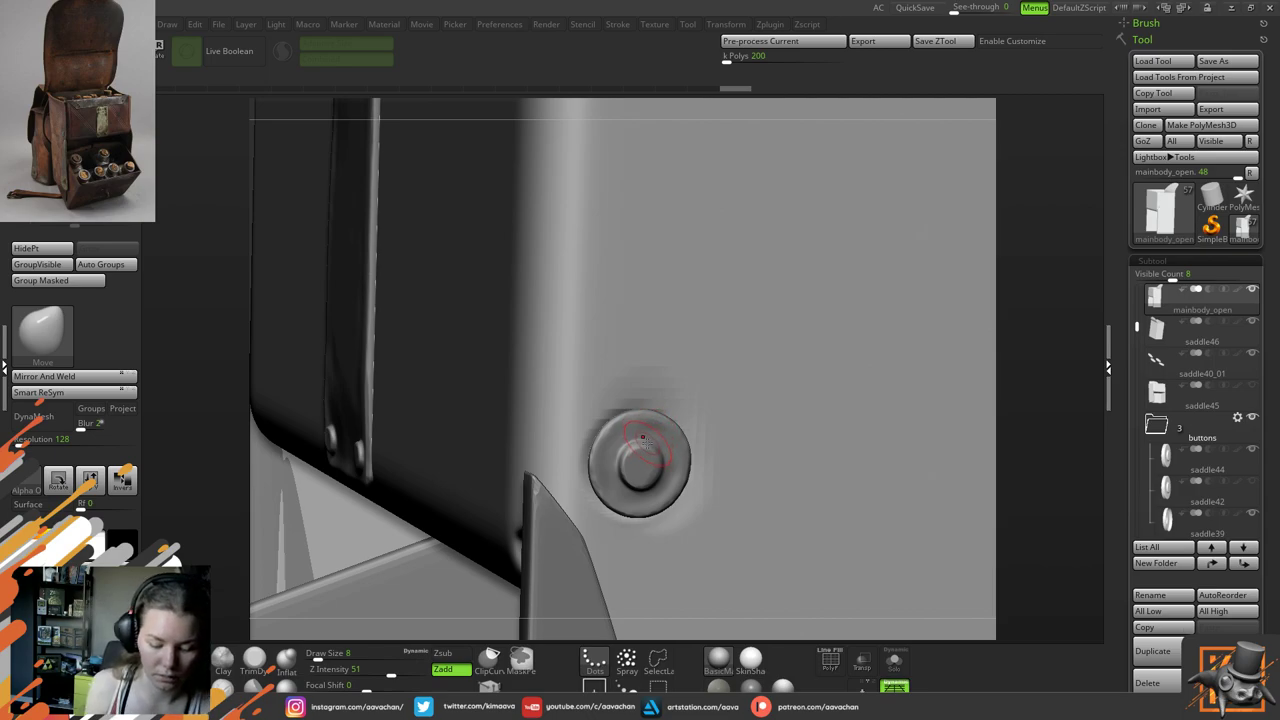
key("ctrl")
key("ctrl")
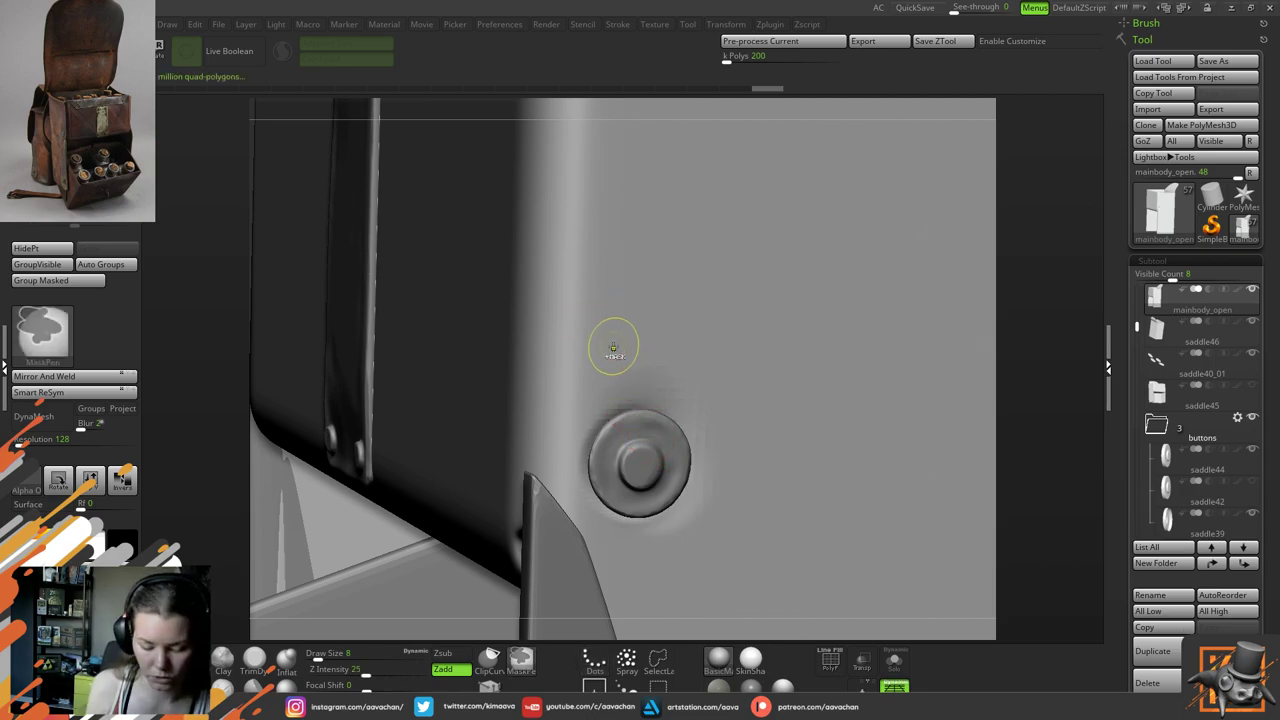
key("ctrl+shift+z")
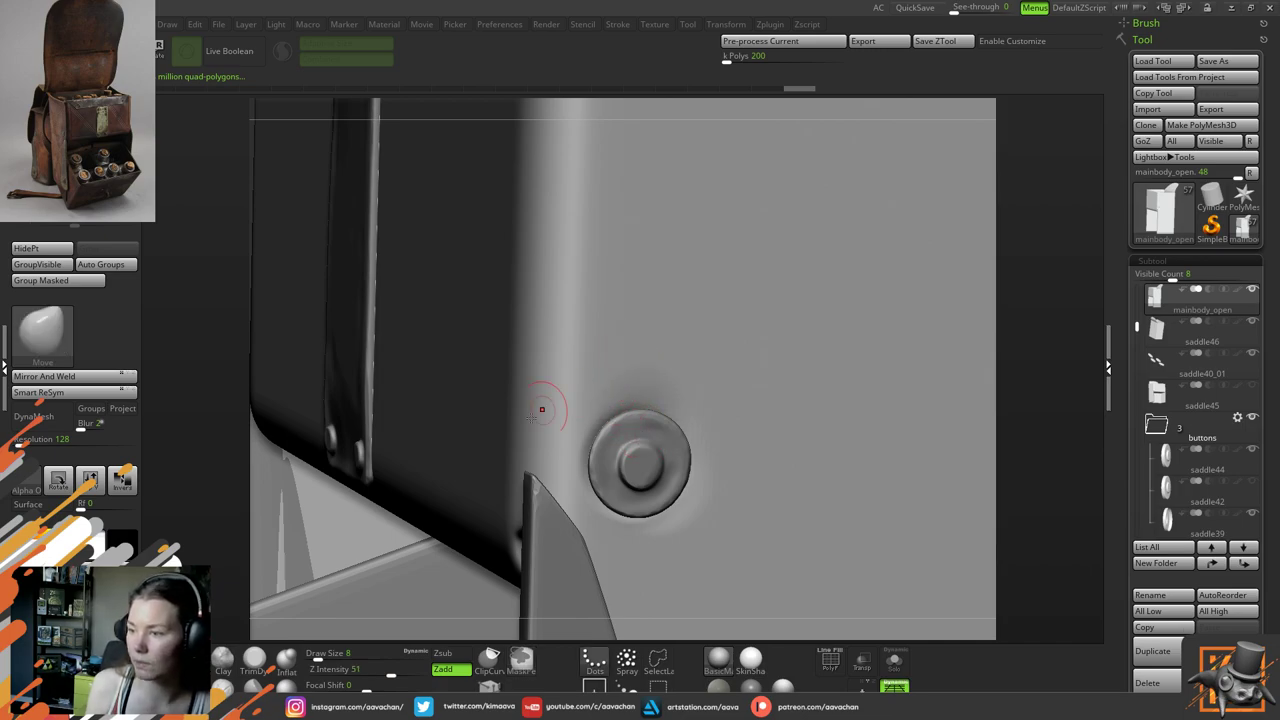
Inflate the leather around the rivet's rim at draw size 9 and smooth the raised ring into the panel
left_click(286, 660)
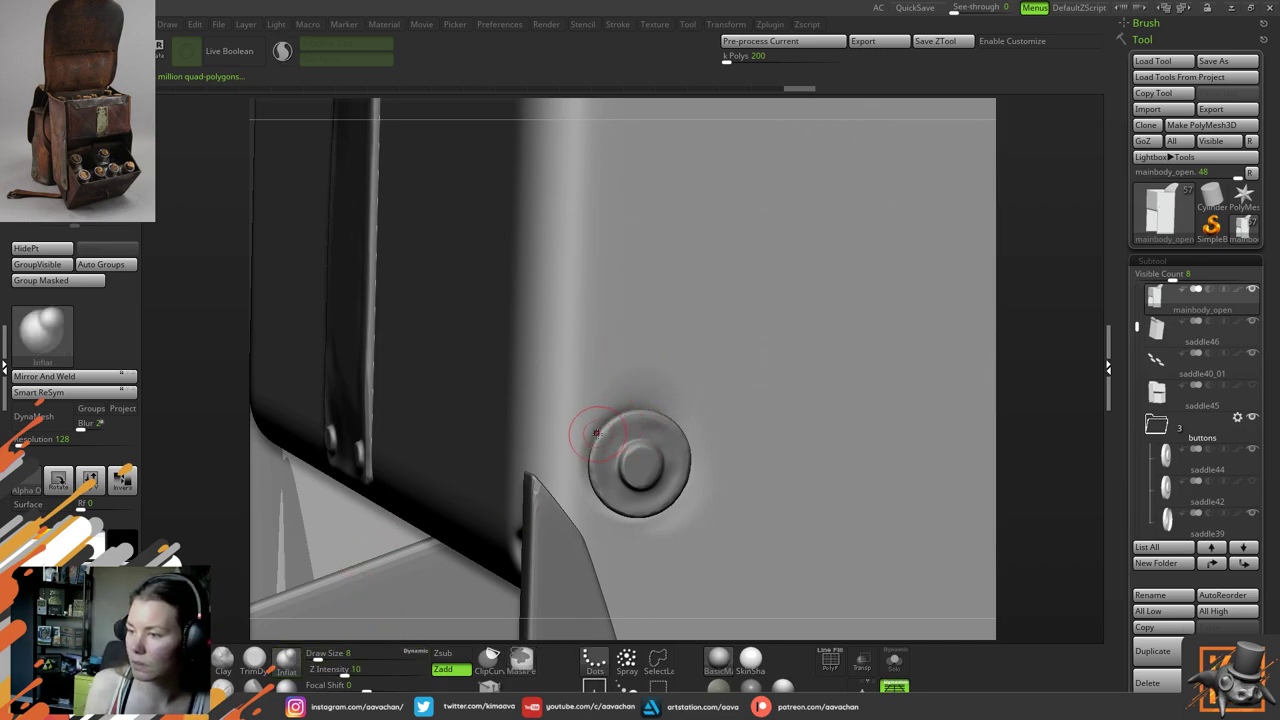
mouse_move(599, 428)
left_mouse_down()
mouse_move(646, 403)
mouse_move(584, 474)
left_mouse_up()
key("ctrl+z")
key("space")
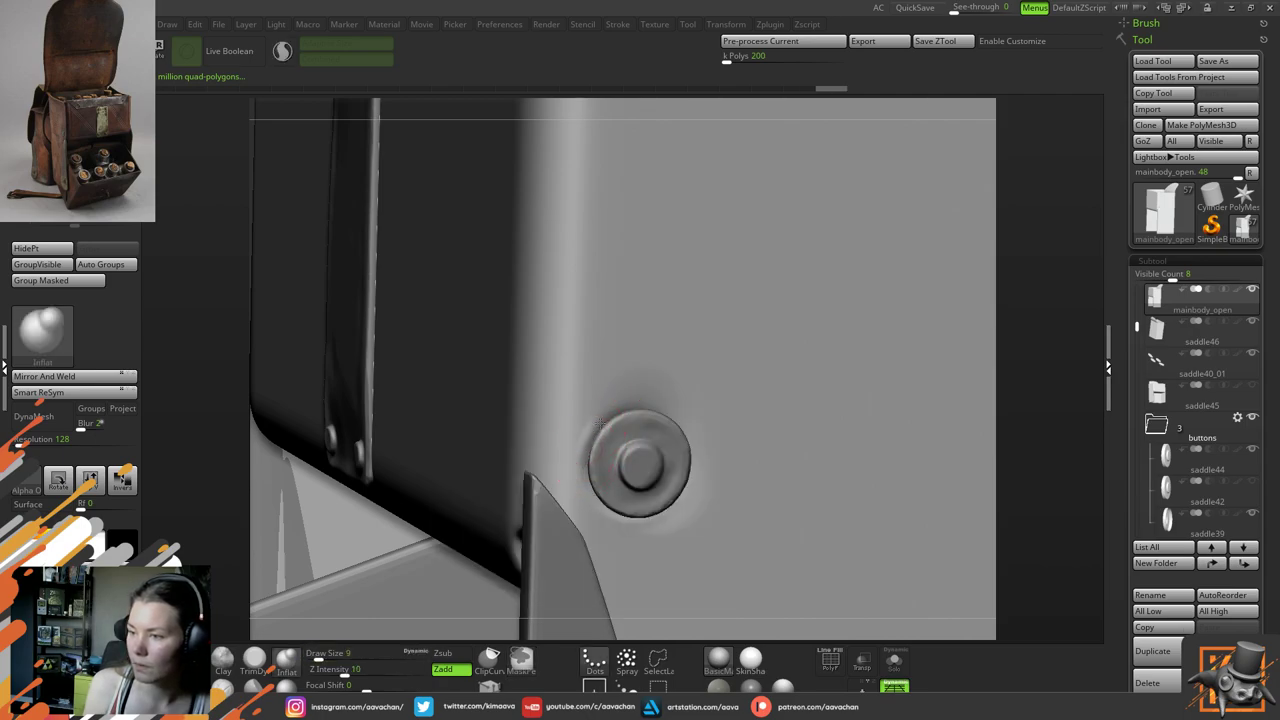
left_click_drag(697, 439, 697, 479)
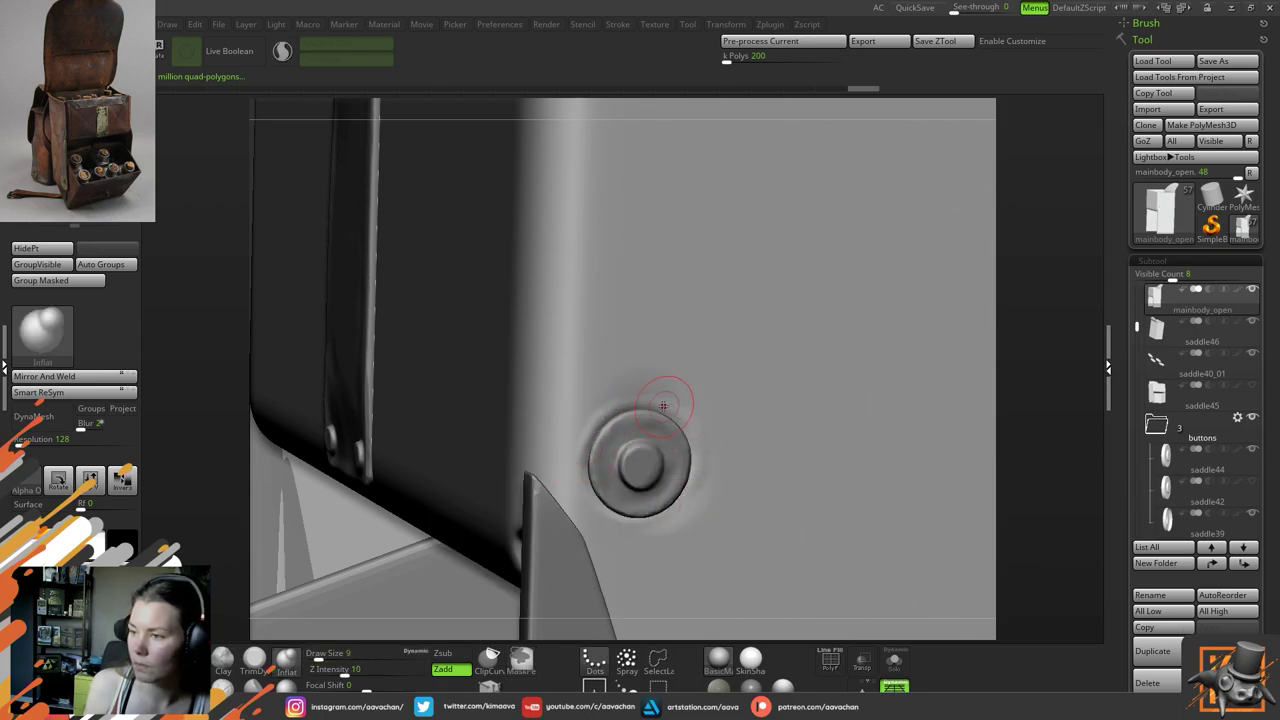
left_click_drag(690, 411, 708, 437, "shift")
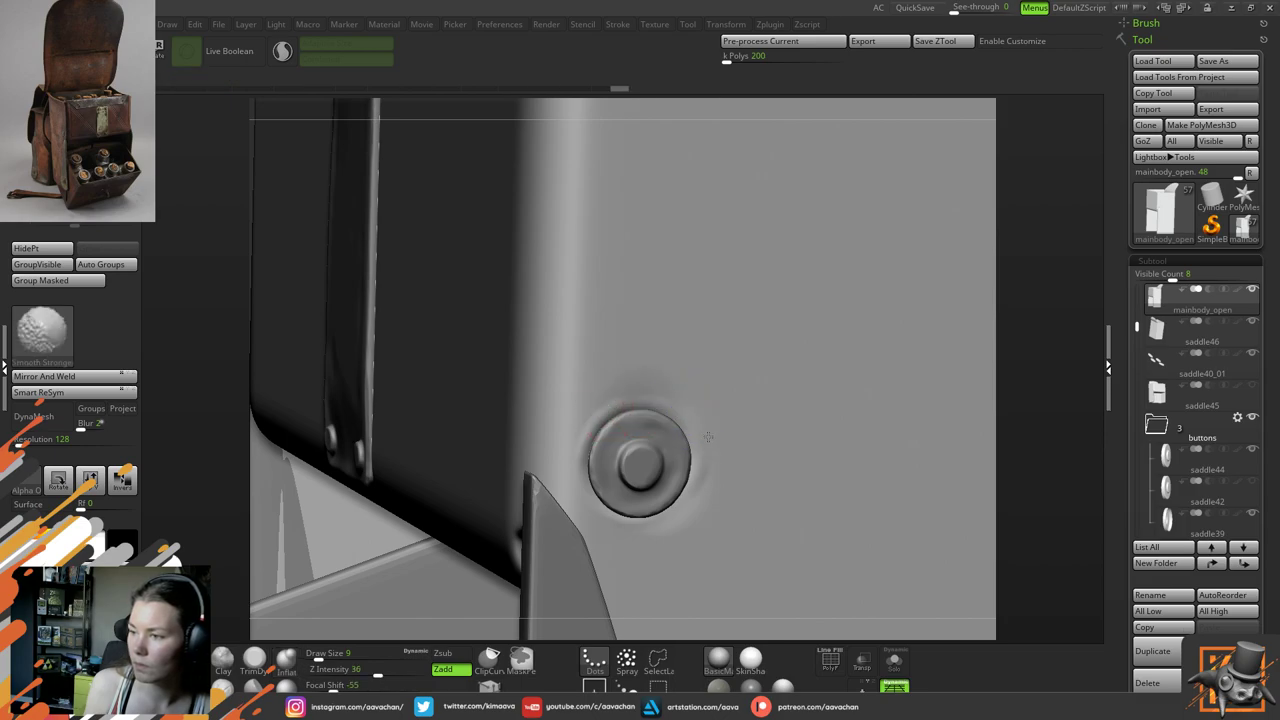
mouse_move(659, 388)
left_mouse_down("shift")
mouse_move(612, 405)
mouse_move(612, 505)
left_mouse_up("shift")
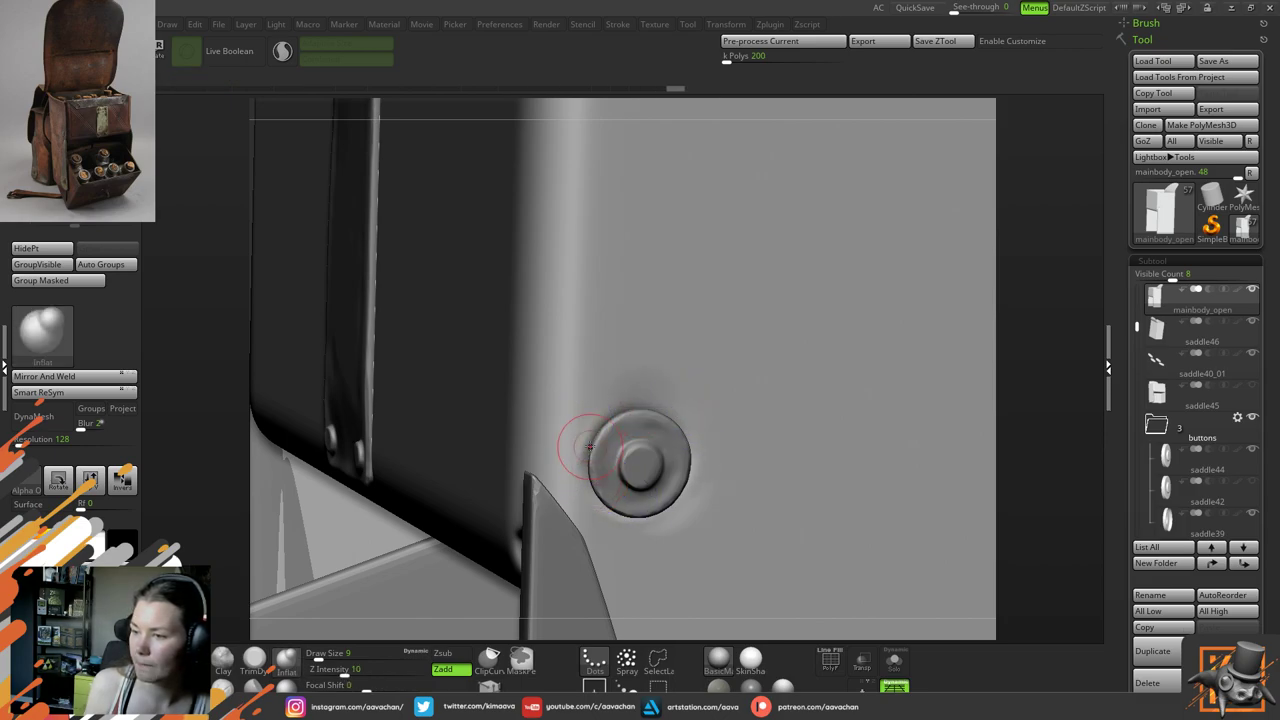
mouse_move(583, 440)
left_mouse_down()
mouse_move(586, 479)
mouse_move(630, 522)
mouse_move(692, 495)
mouse_move(699, 470)
left_mouse_up()
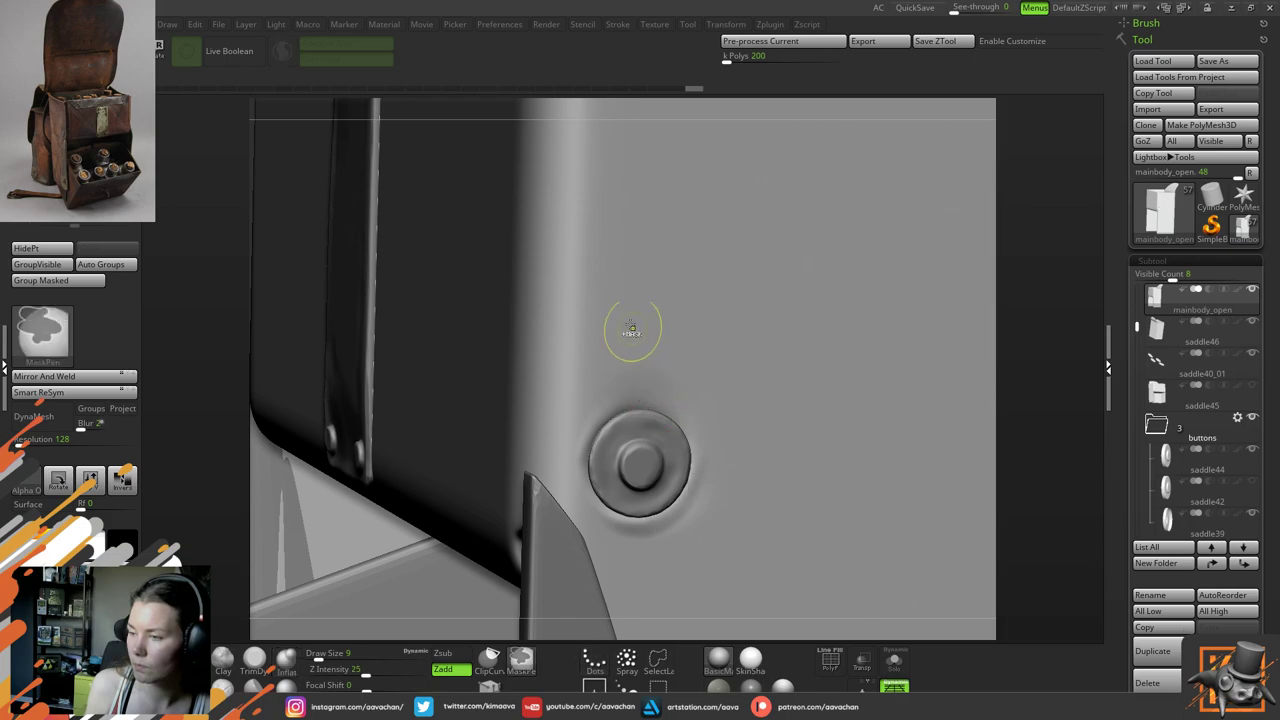
left_click_drag(581, 464, 696, 488, "shift")
key("ctrl+z")
mouse_move(583, 437)
left_mouse_down()
mouse_move(625, 522)
mouse_move(687, 490)
left_mouse_up()
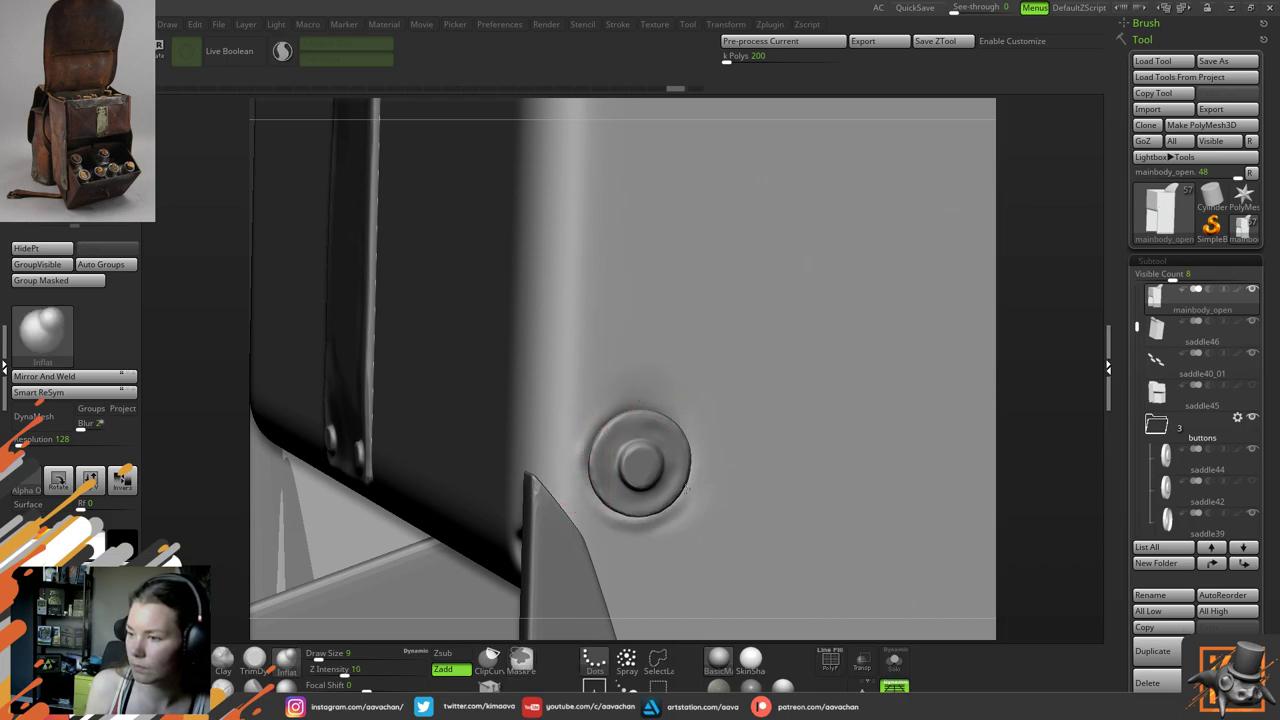
key("ctrl+z")
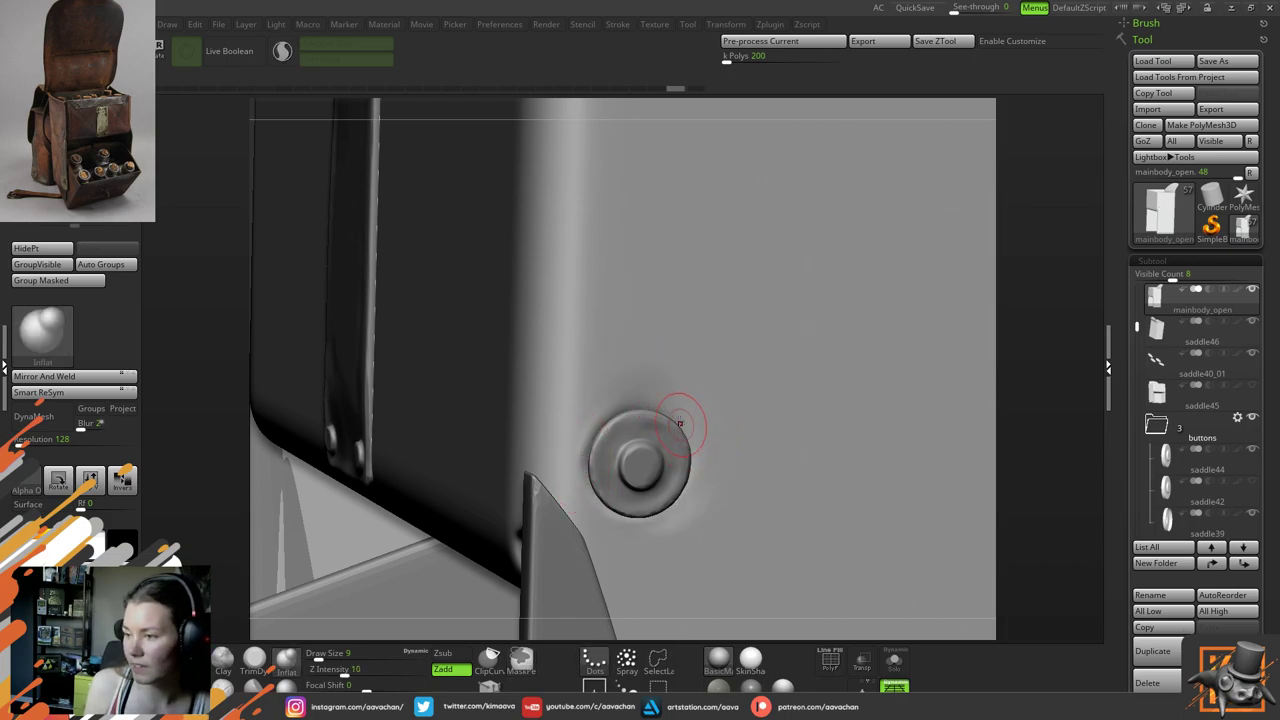
Puff up the leather along the rivet's side and upper rim with Inflate and smooth its outer edge
mouse_move(676, 416)
left_mouse_down()
mouse_move(692, 447)
mouse_move(665, 512)
left_mouse_up()
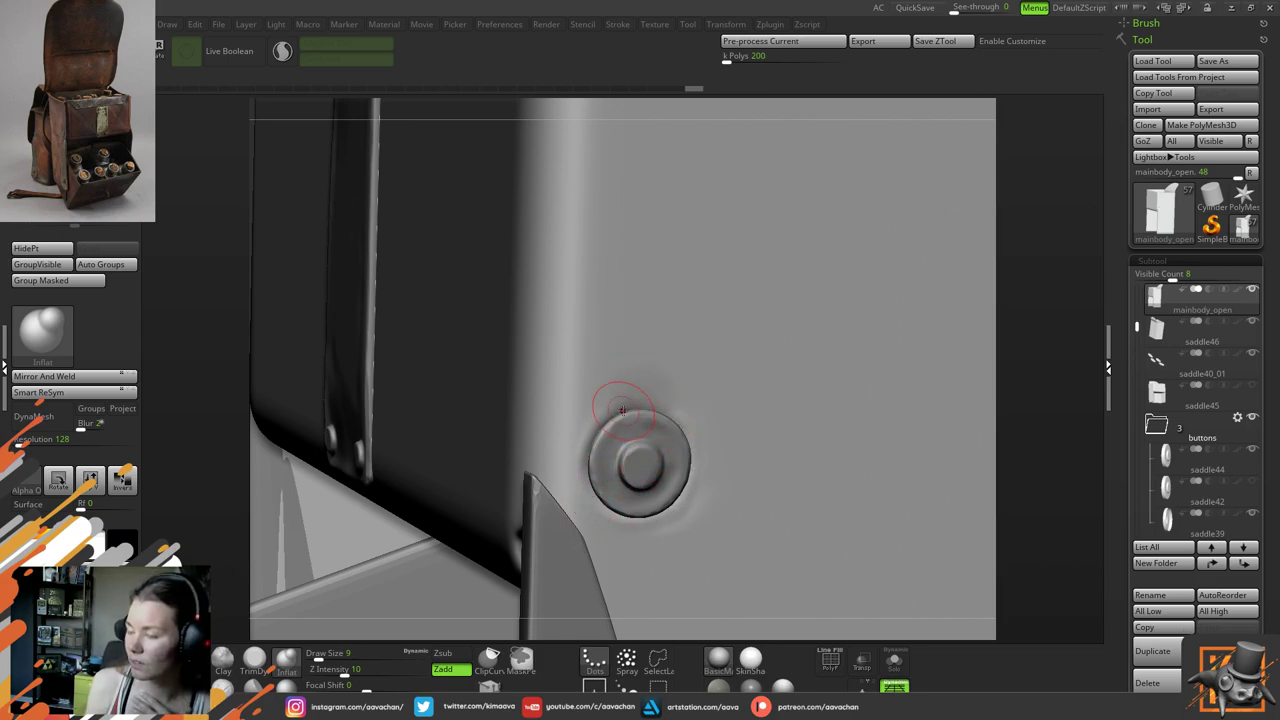
mouse_move(618, 411)
left_mouse_down()
mouse_move(667, 413)
mouse_move(682, 433)
left_mouse_up()
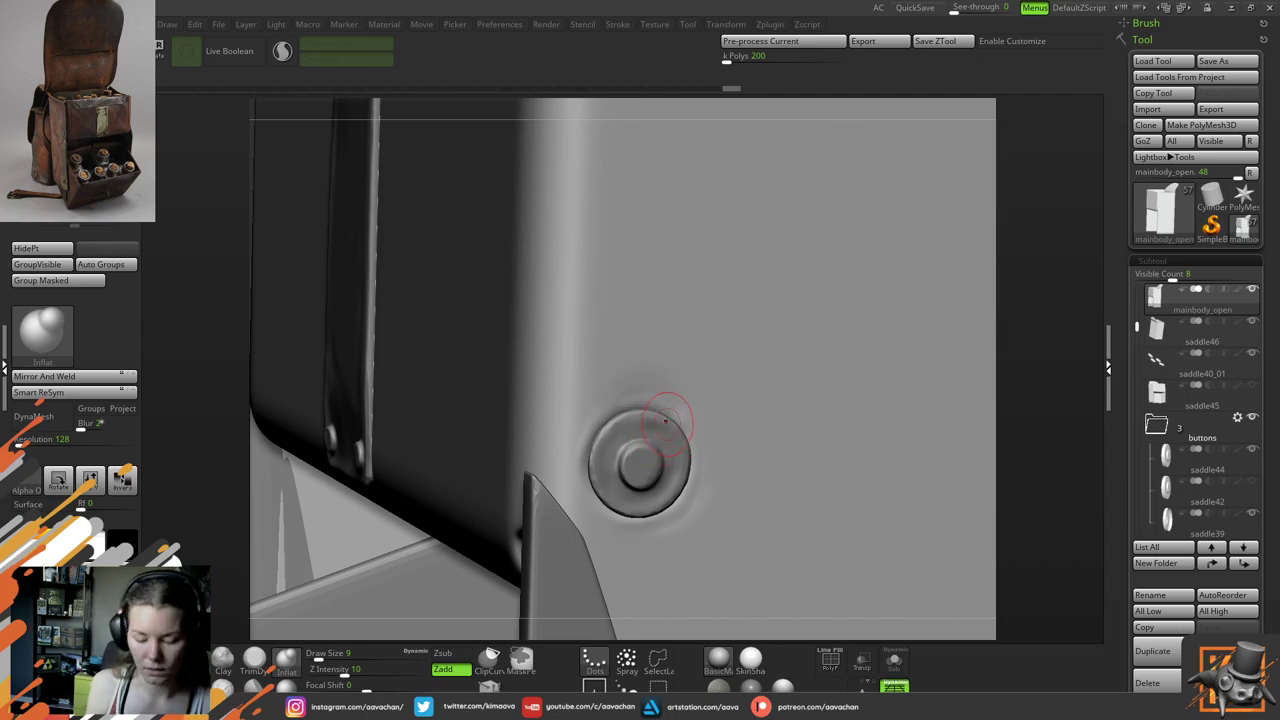
mouse_move(608, 388)
left_mouse_down("shift")
mouse_move(681, 388)
mouse_move(720, 474)
left_mouse_up("shift")
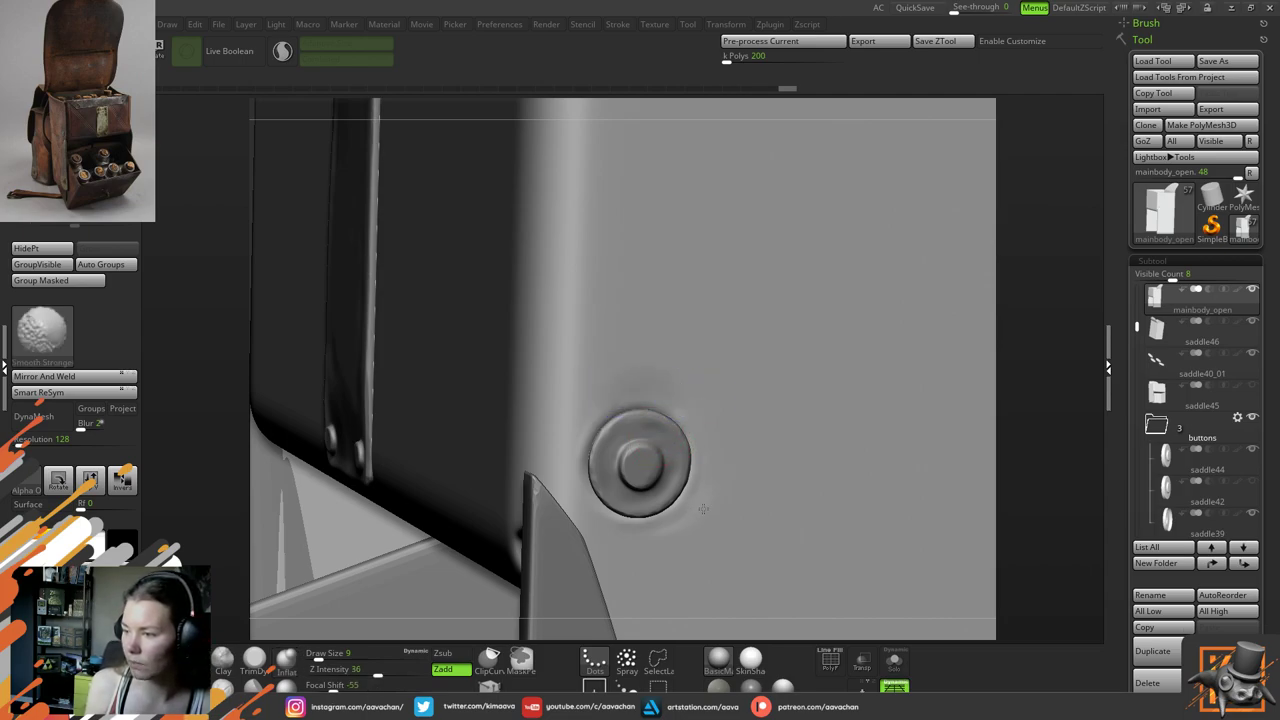
Smooth the raised leather ring around the rivet's lower, side and upper rim into the side panel at draw size 9
mouse_move(679, 527)
left_mouse_down("shift")
mouse_move(598, 534)
mouse_move(562, 481)
mouse_move(575, 430)
left_mouse_up("shift")
mouse_move(587, 411)
left_mouse_down("shift")
mouse_move(568, 446)
mouse_move(595, 400)
left_mouse_up("shift")
mouse_move(611, 381)
left_mouse_down("shift")
mouse_move(725, 409)
mouse_move(651, 410)
left_mouse_up("shift")
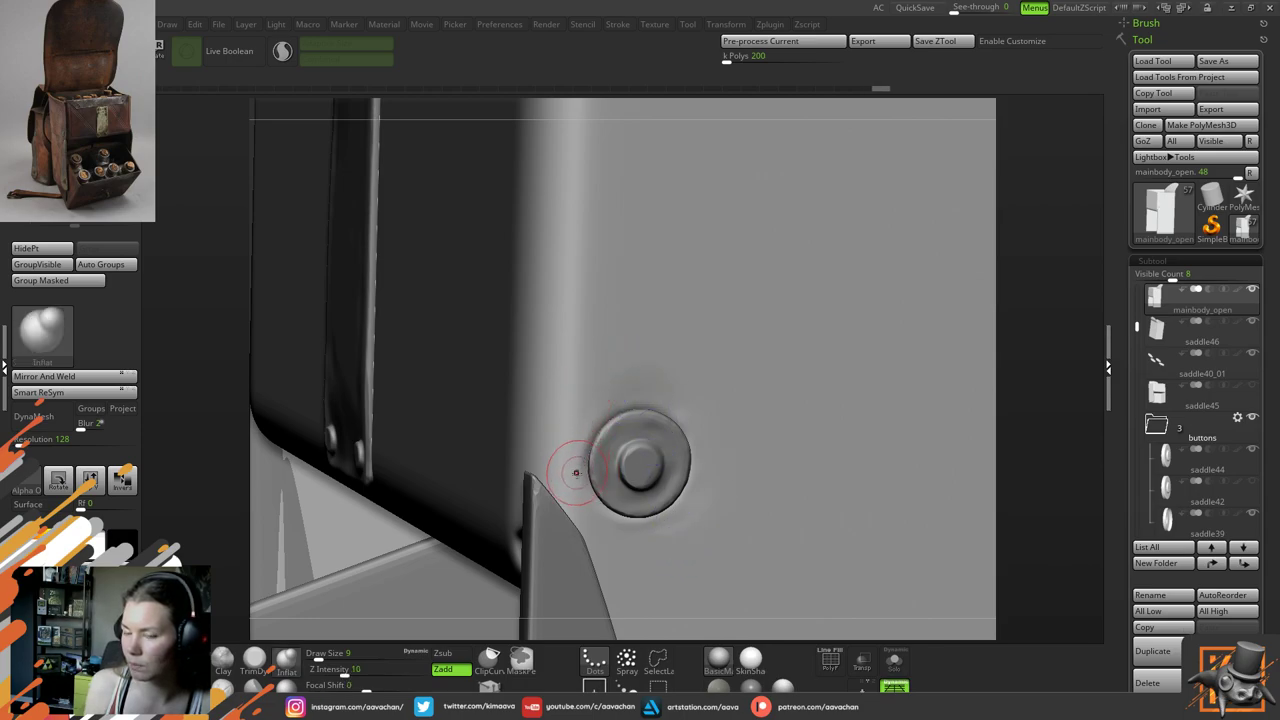
left_click_drag(1022, 376, 994, 346)
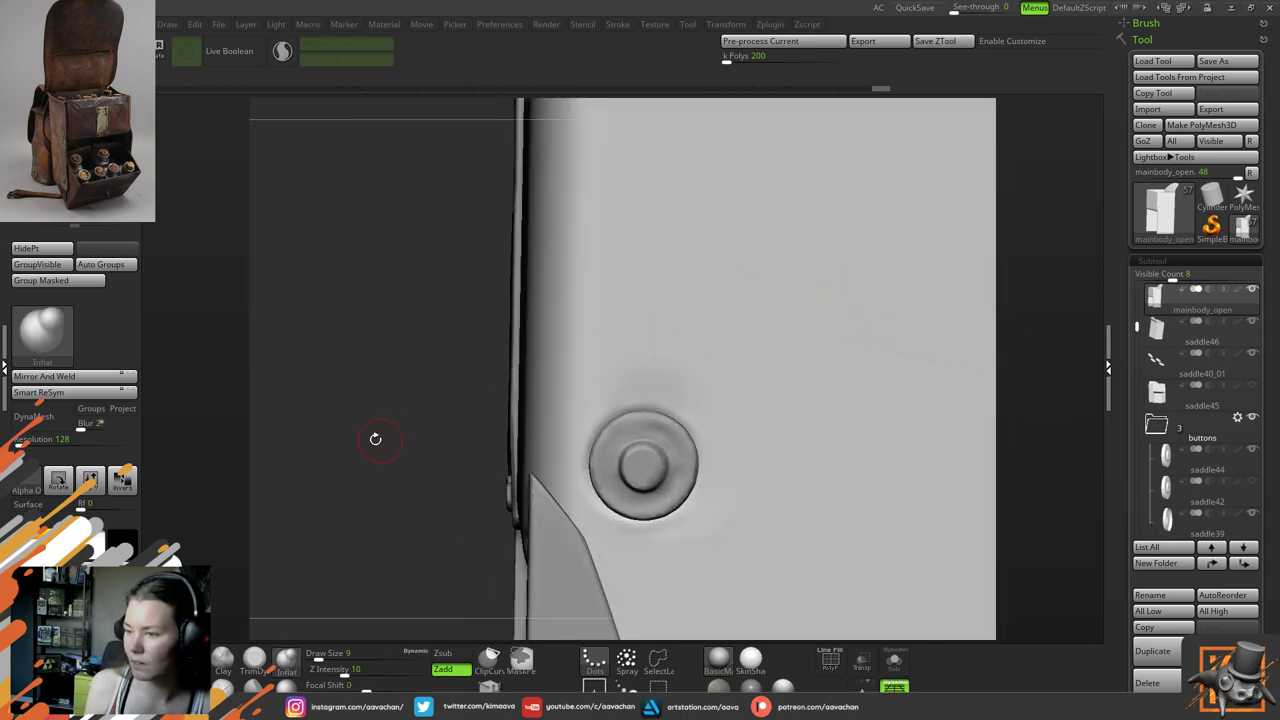
left_click_drag(375, 449, 320, 440)
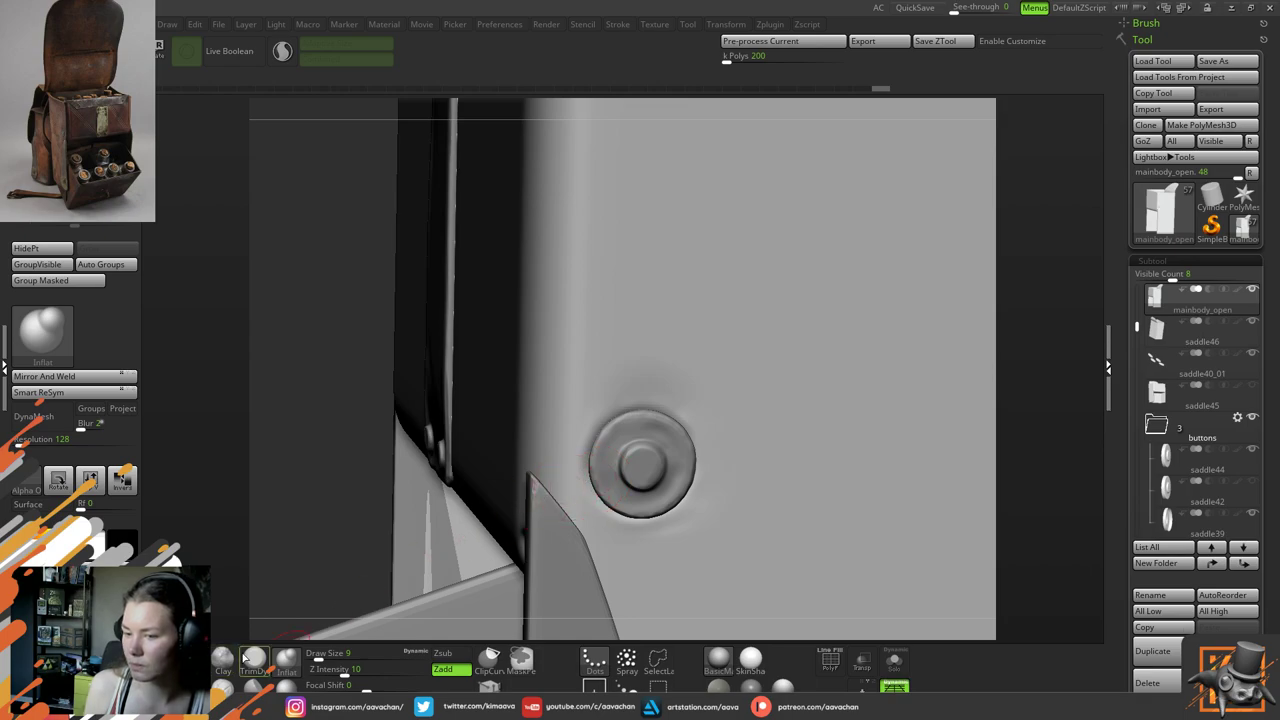
Press the leather in beneath the rivet with the Move brush, reducing the draw size from 29 to 23 and 18 between strokes
left_click(286, 684)
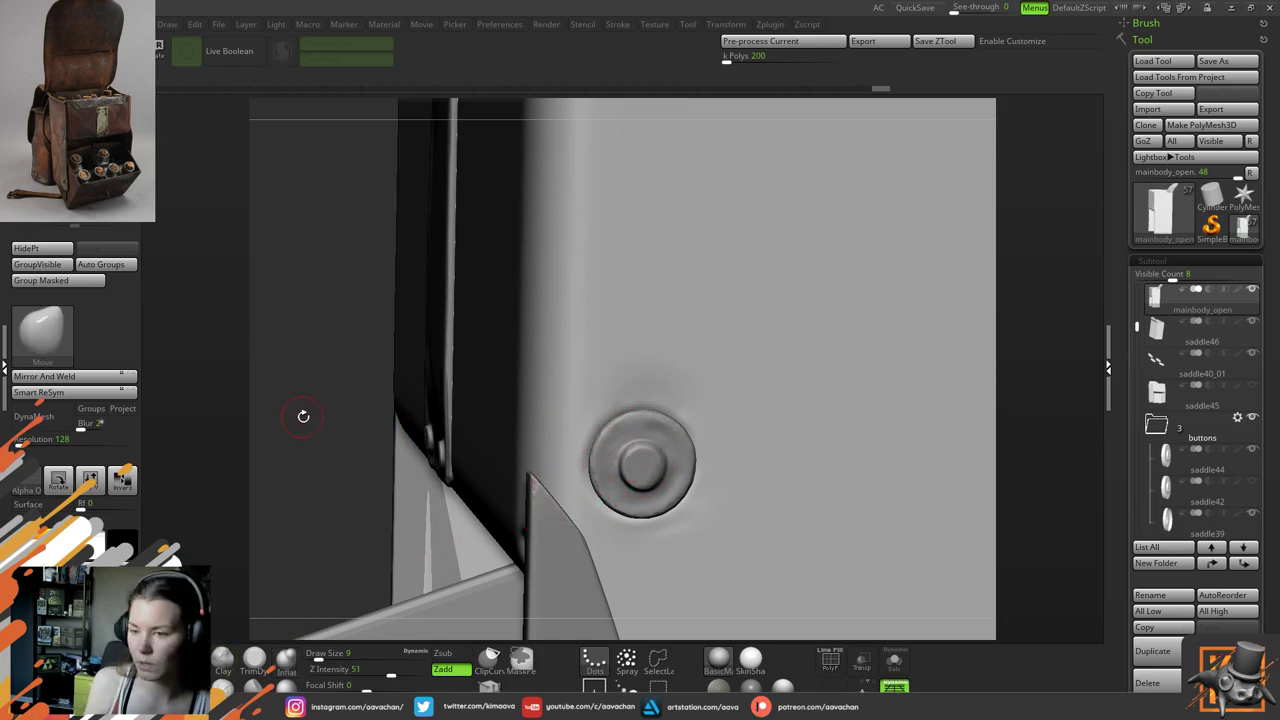
key("space")
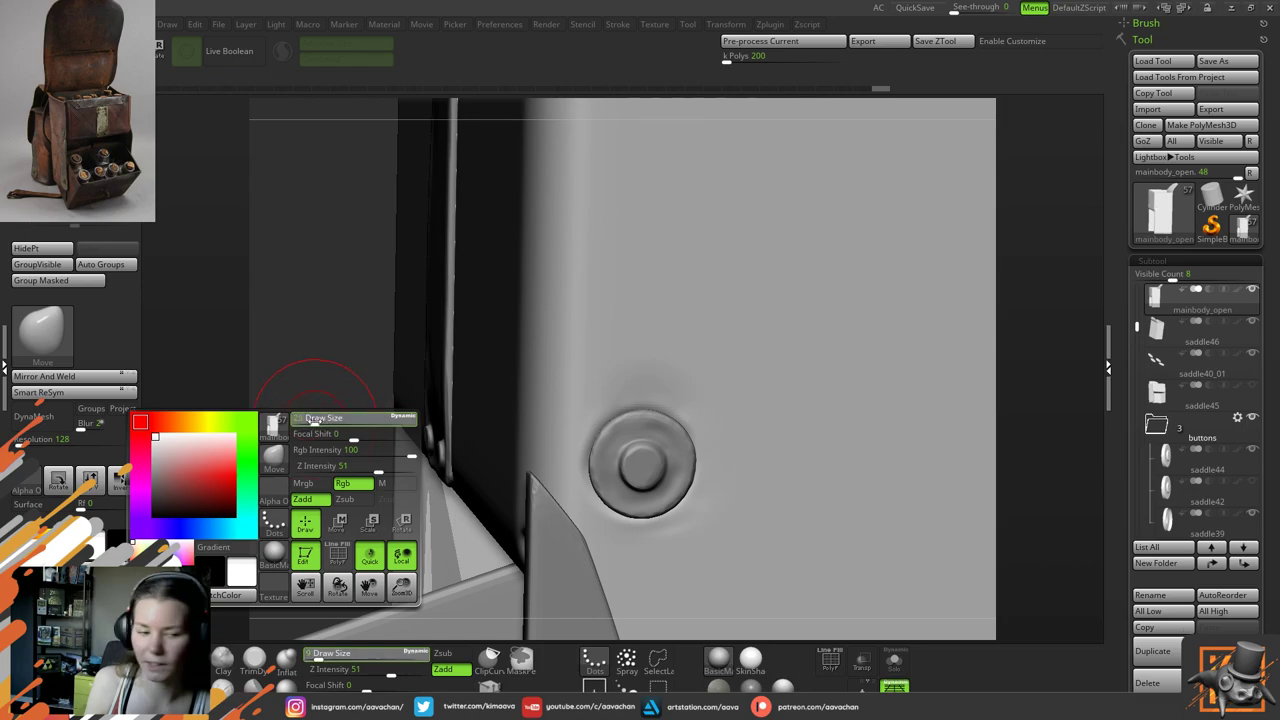
key("space")
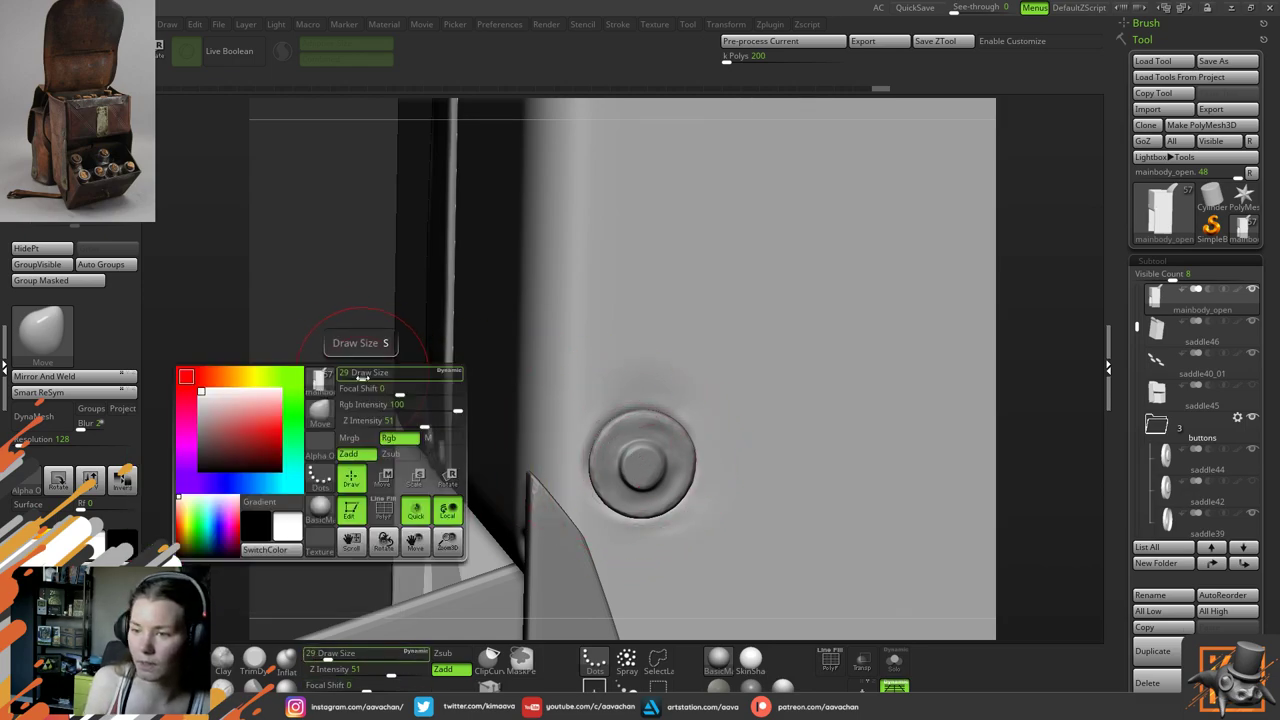
left_click_drag(362, 378, 358, 376)
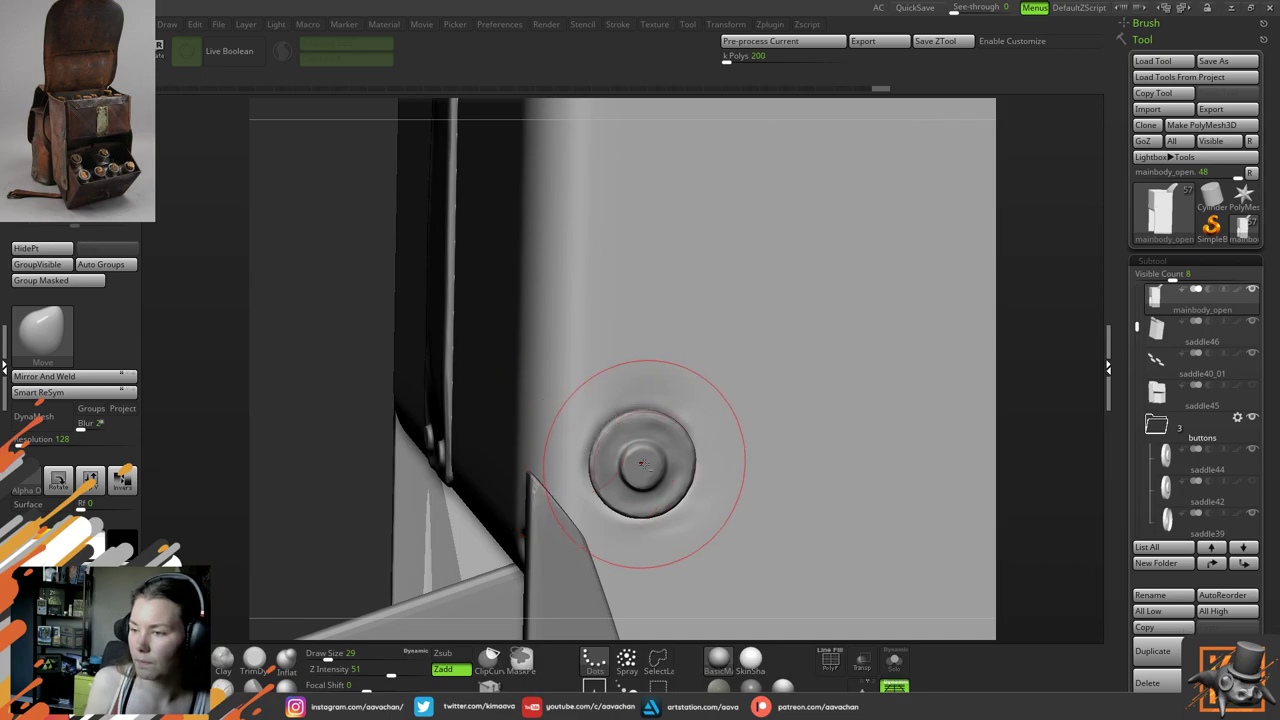
key("space")
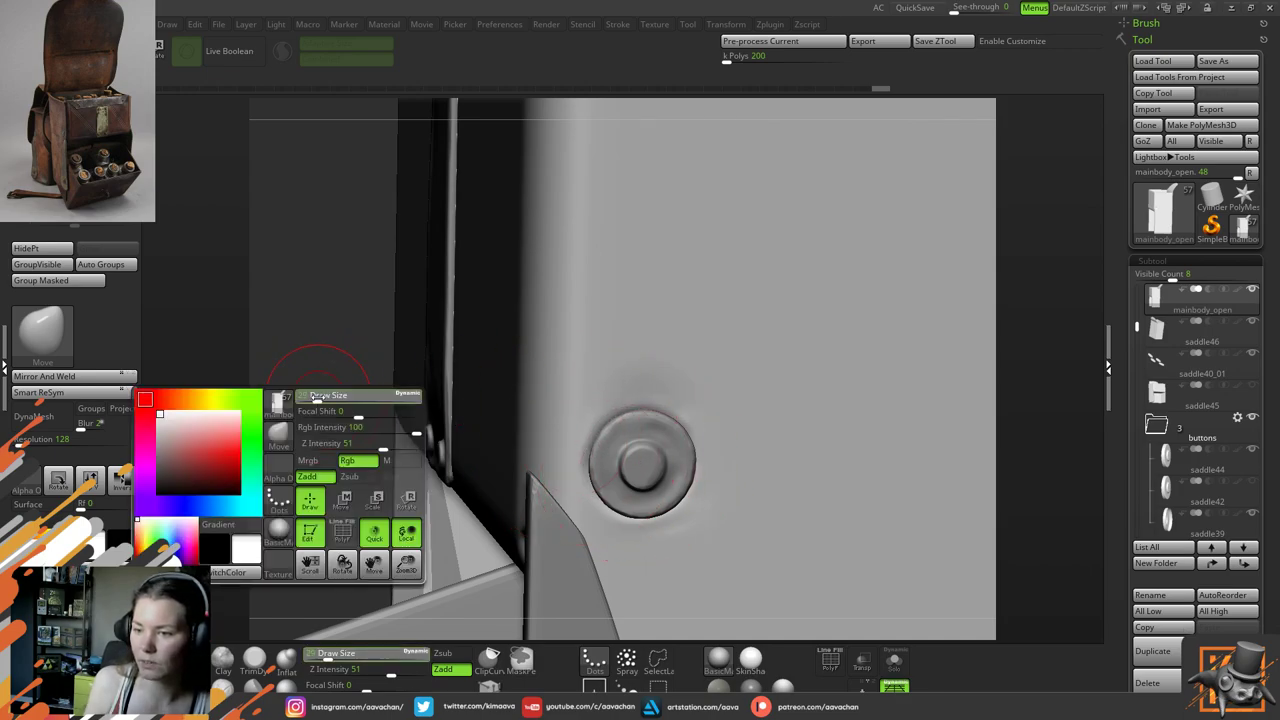
left_click_drag(316, 397, 311, 397)
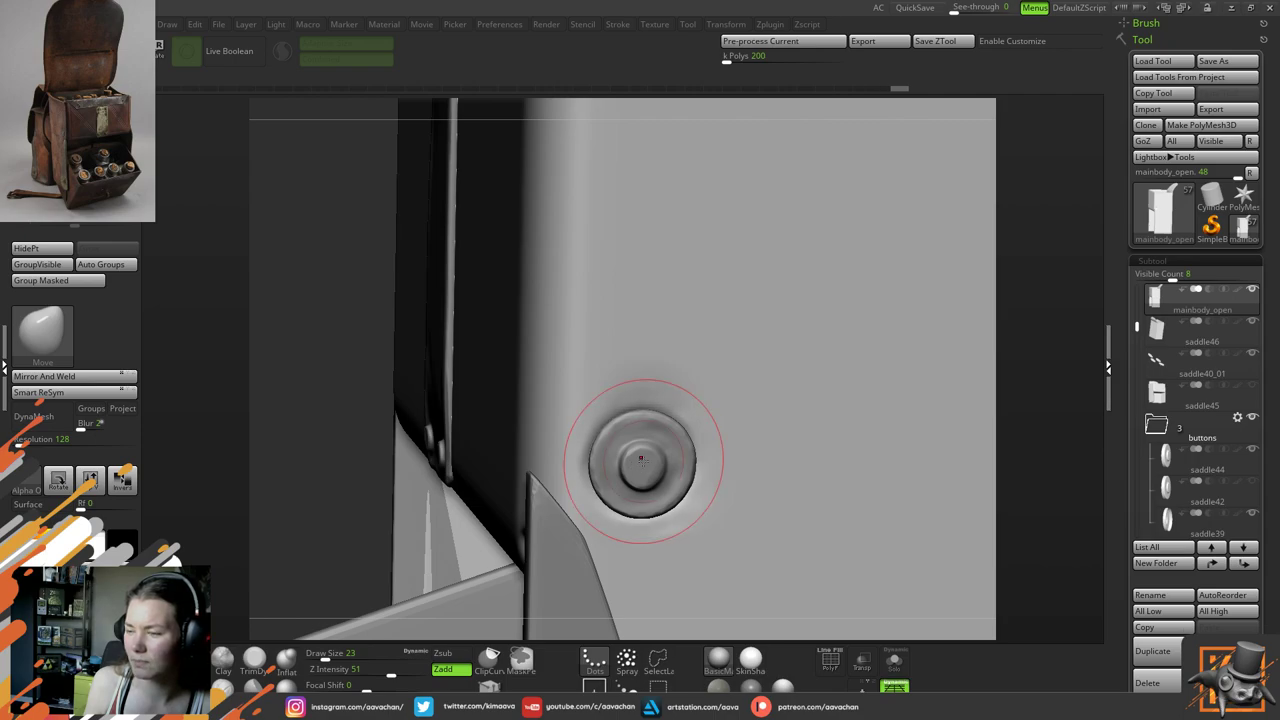
key("space")
left_click_drag(640, 466, 633, 466)
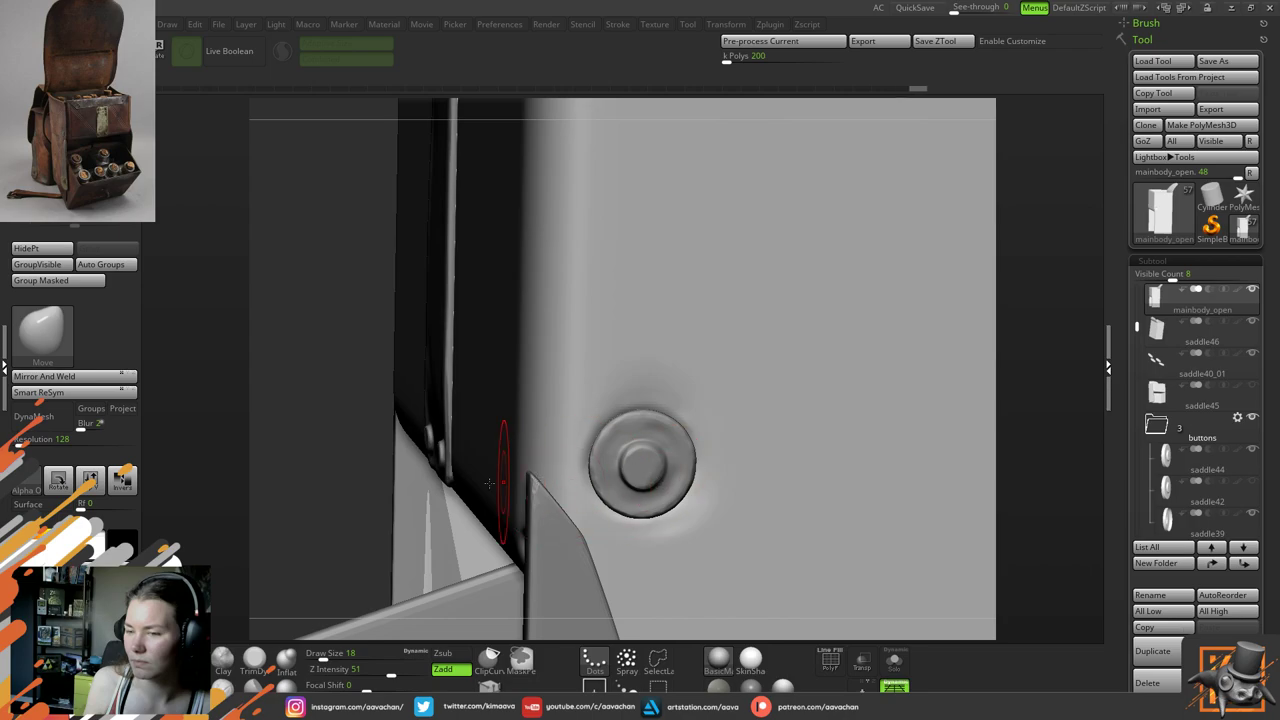
mouse_move(315, 474)
left_mouse_down()
mouse_move(318, 445)
mouse_move(288, 418)
left_mouse_up()
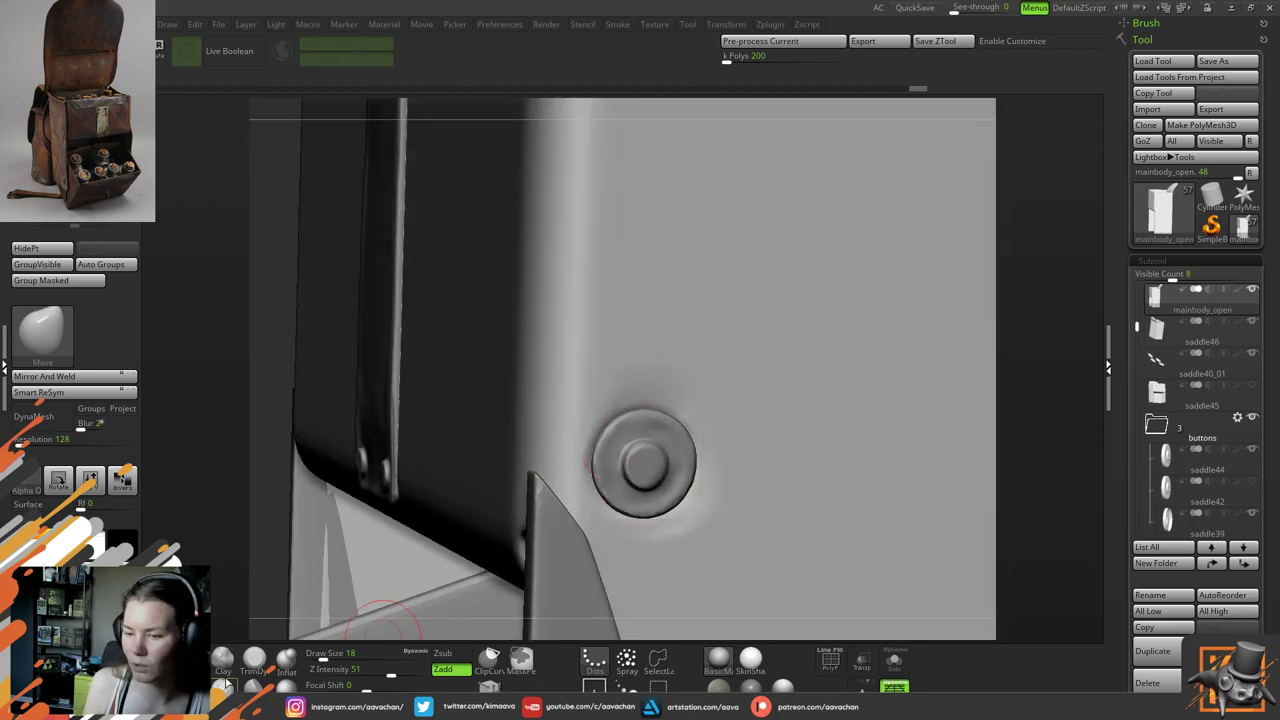
Switch to the Clay brush with a draw size of 11
left_click(258, 664)
key("space")
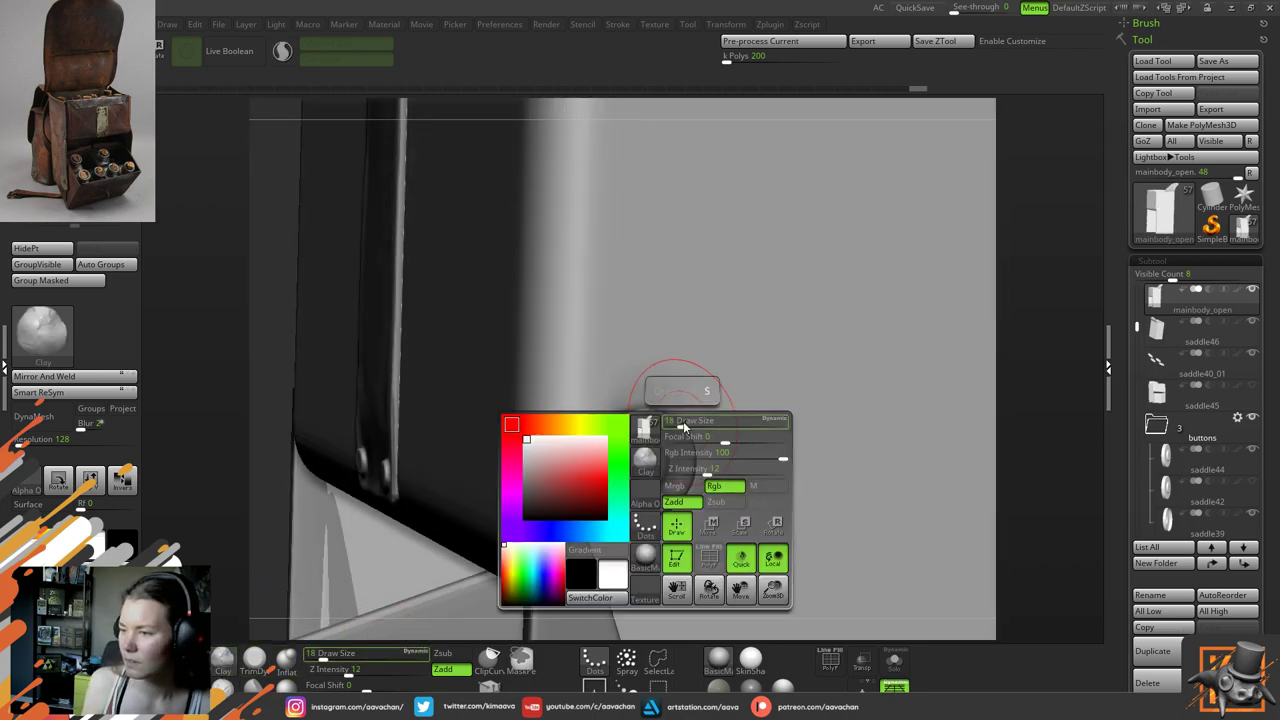
left_click(677, 422)
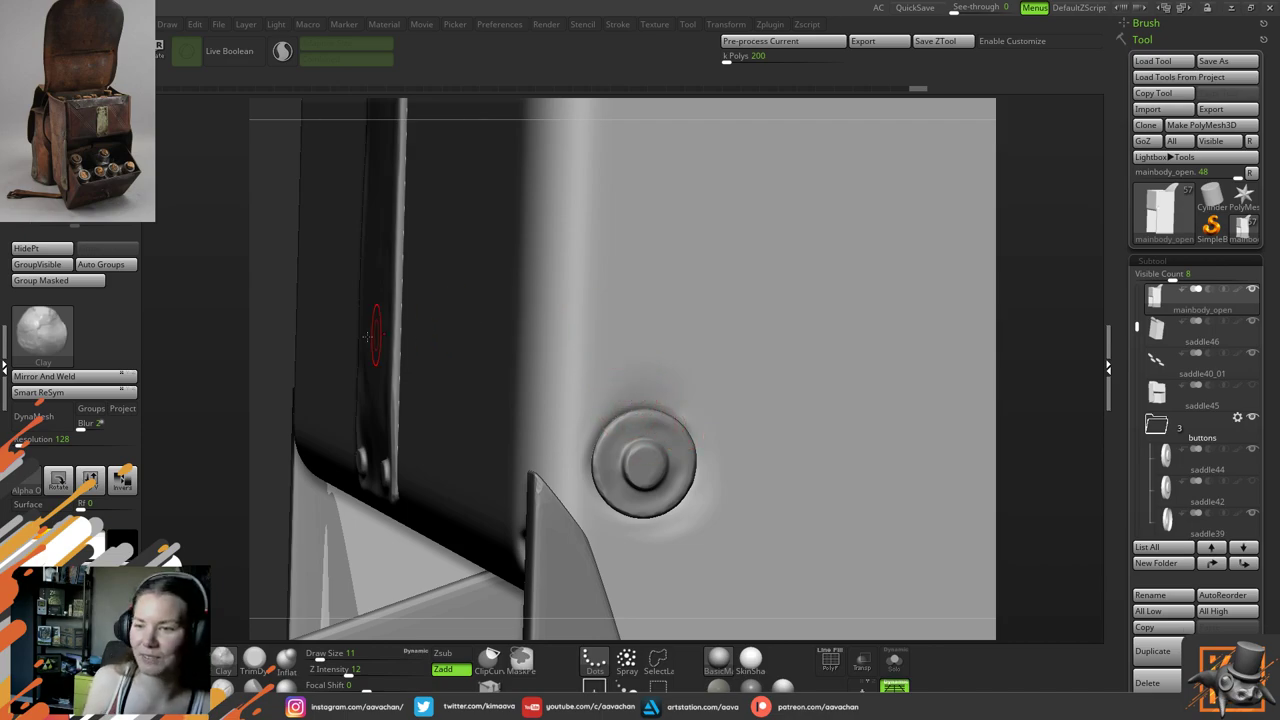
Try a Clay stroke along the rivet's lower rim and undo it
left_click_drag(292, 338, 269, 337)
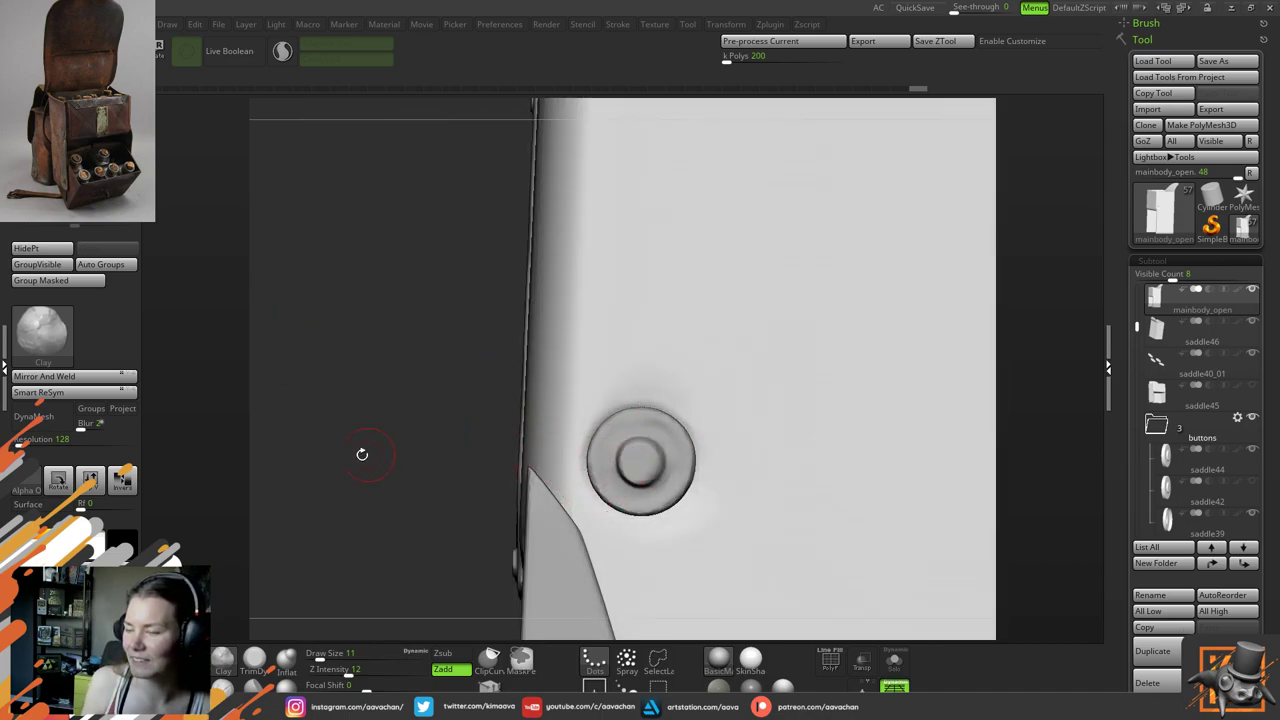
left_click_drag(363, 454, 460, 456)
mouse_move(597, 489)
left_mouse_down()
mouse_move(634, 514)
mouse_move(678, 498)
left_mouse_up()
key("ctrl+z")
key("ctrl+z")
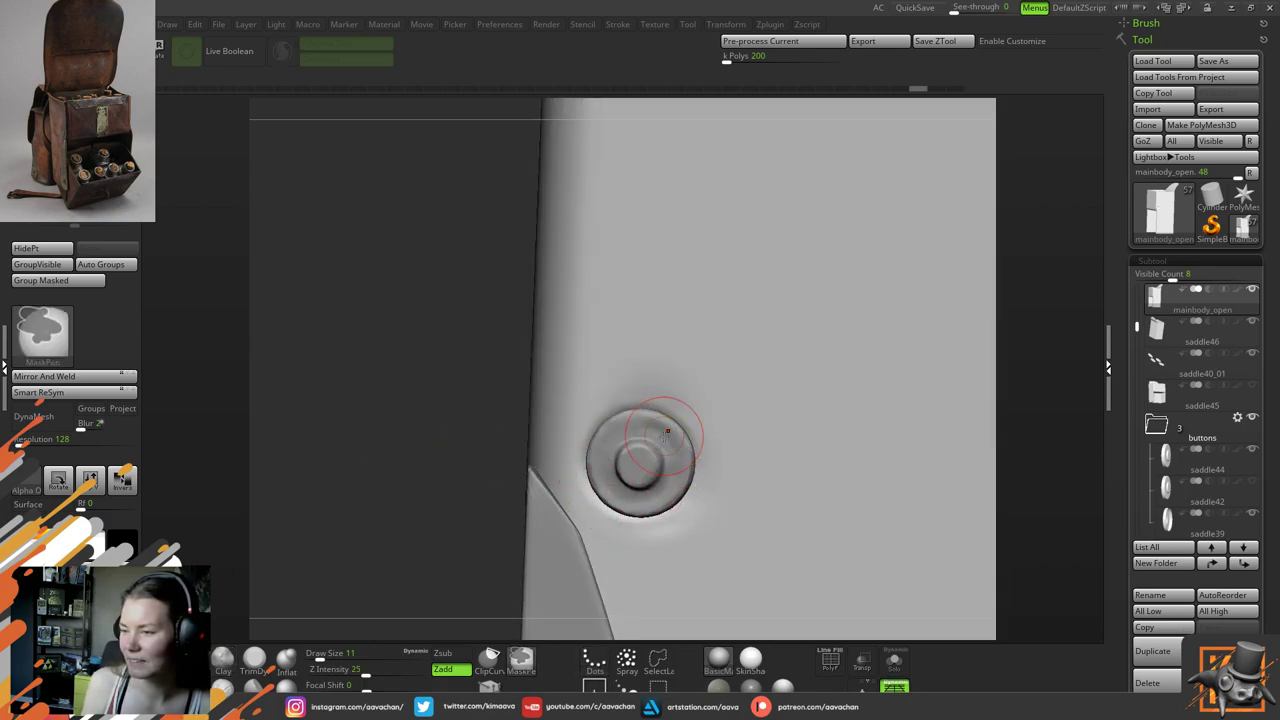
Reduce the Clay brush's draw size to 8 and build up the leather around the rivet's rim
mouse_move(370, 389)
left_mouse_down()
mouse_move(388, 417)
mouse_move(377, 416)
left_mouse_up()
mouse_move(281, 337)
left_mouse_down("alt")
mouse_move(362, 384)
mouse_move(348, 393)
left_mouse_up("alt")
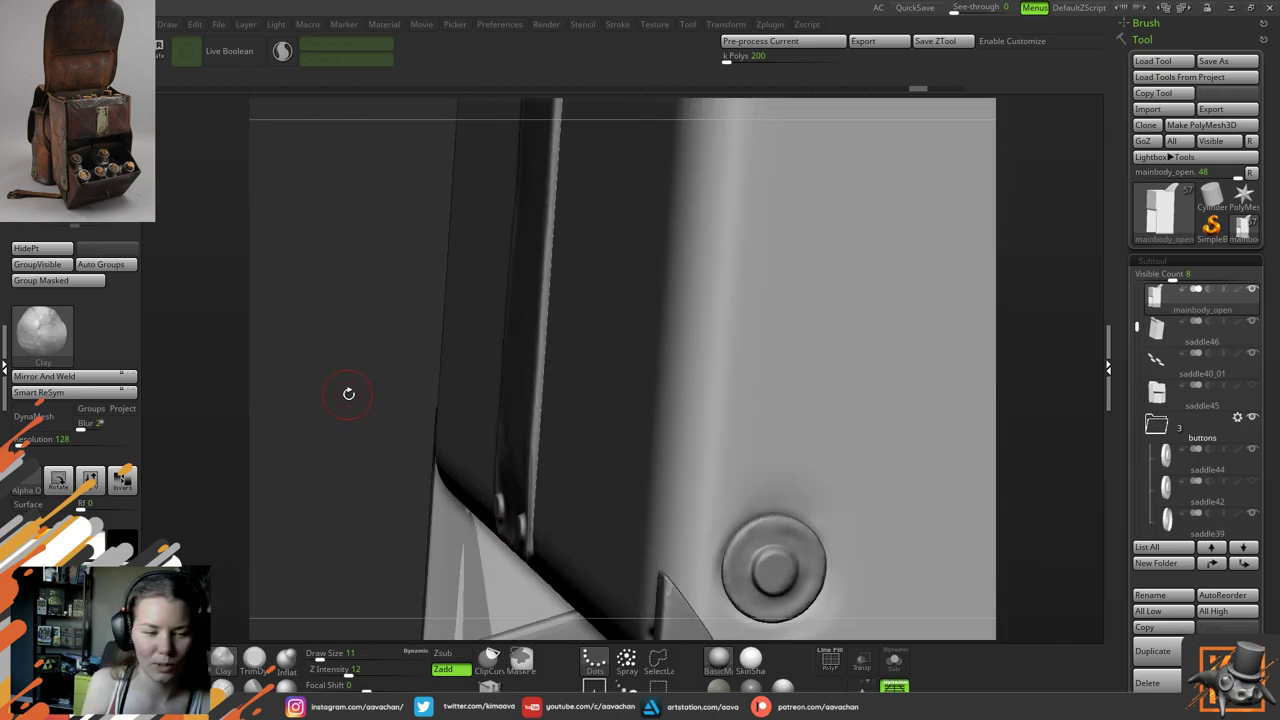
left_click_drag(371, 509, 316, 454)
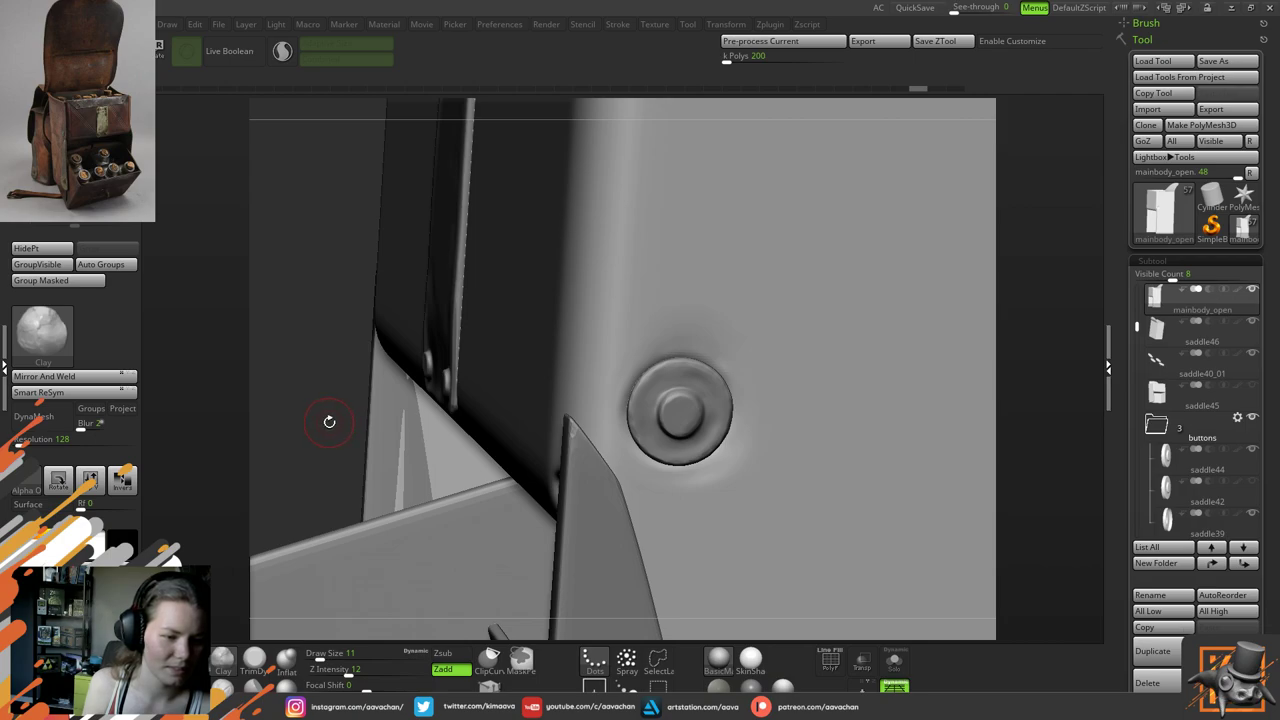
left_click_drag(318, 440, 300, 438)
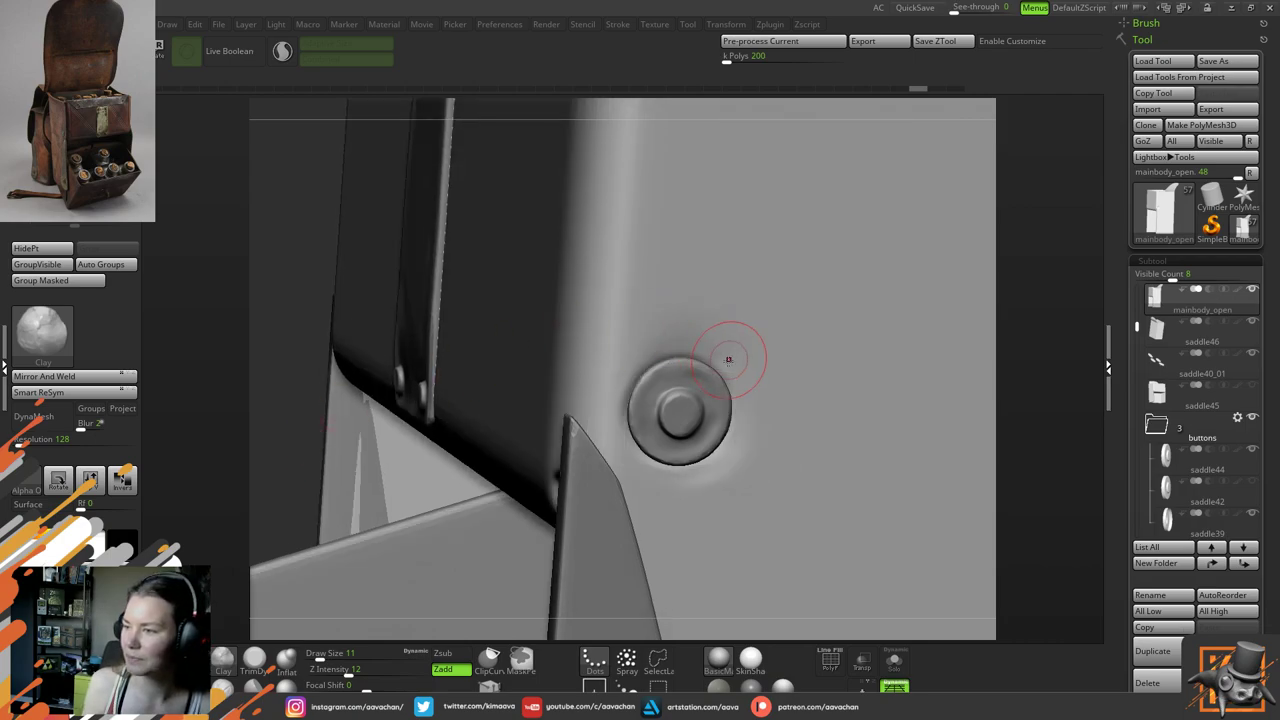
key("ctrl")
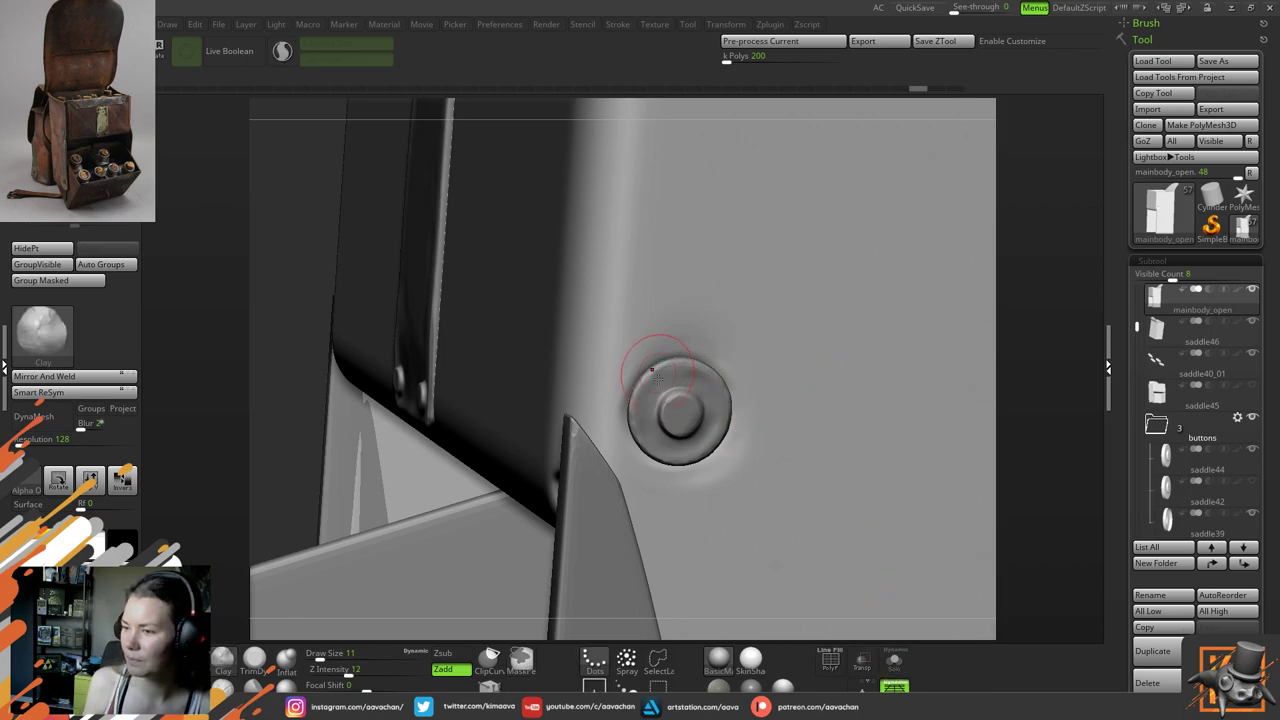
key("space")
left_click_drag(676, 392, 673, 392)
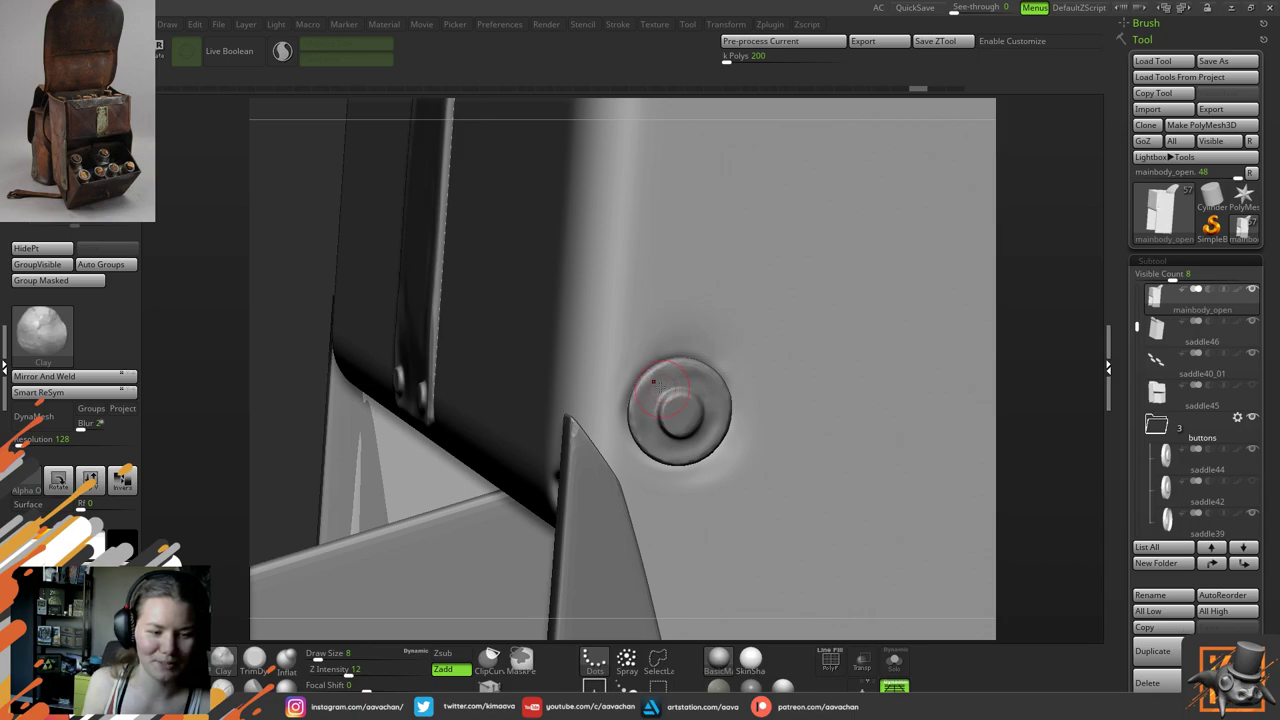
left_click_drag(260, 377, 297, 383)
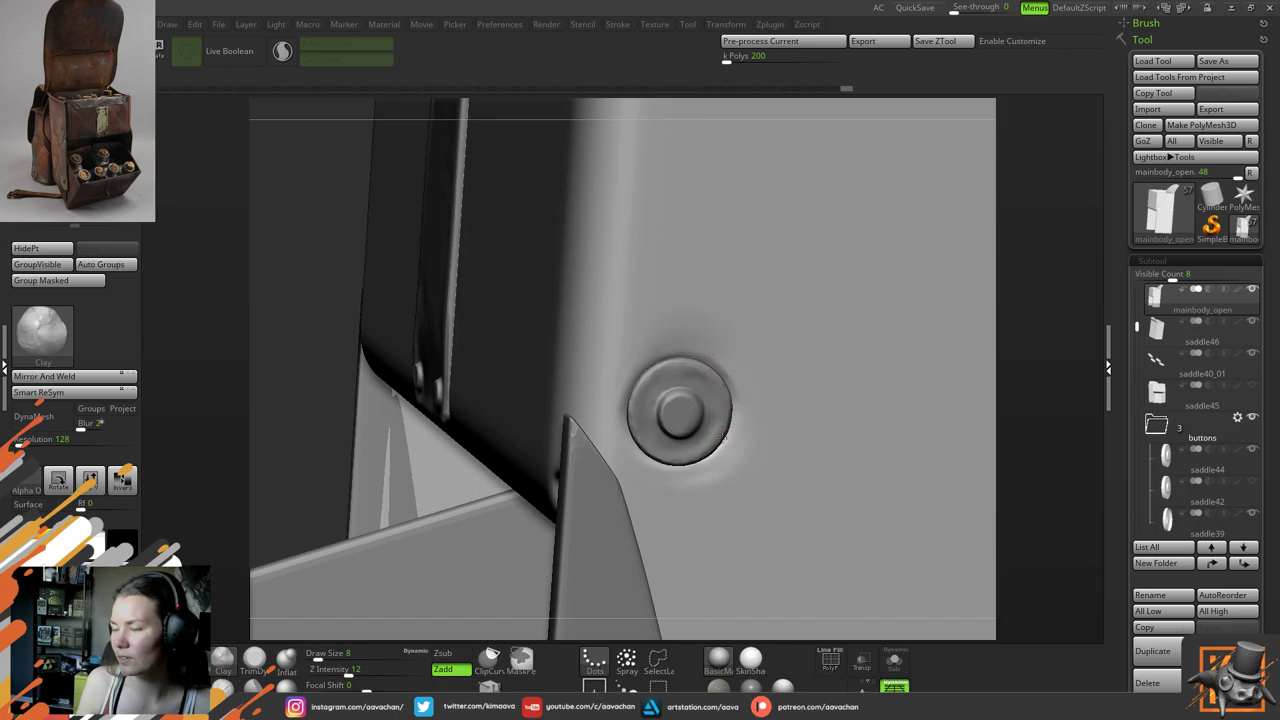
mouse_move(729, 421)
left_mouse_down()
mouse_move(684, 466)
mouse_move(642, 446)
mouse_move(724, 430)
mouse_move(729, 398)
mouse_move(677, 360)
left_mouse_up()
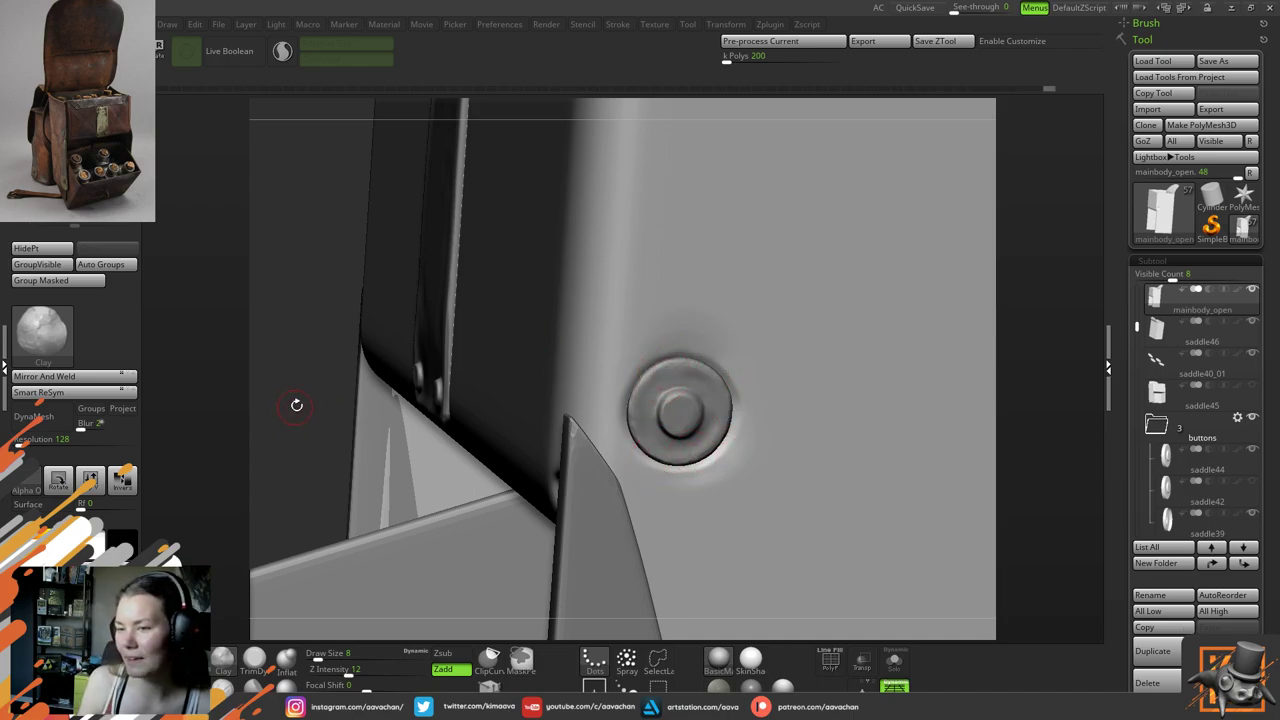
Add more Clay strokes along the rivet's upper rim and front side, and smooth the leather at its rear edge
left_click_drag(295, 404, 240, 404)
left_click_drag(652, 371, 703, 361)
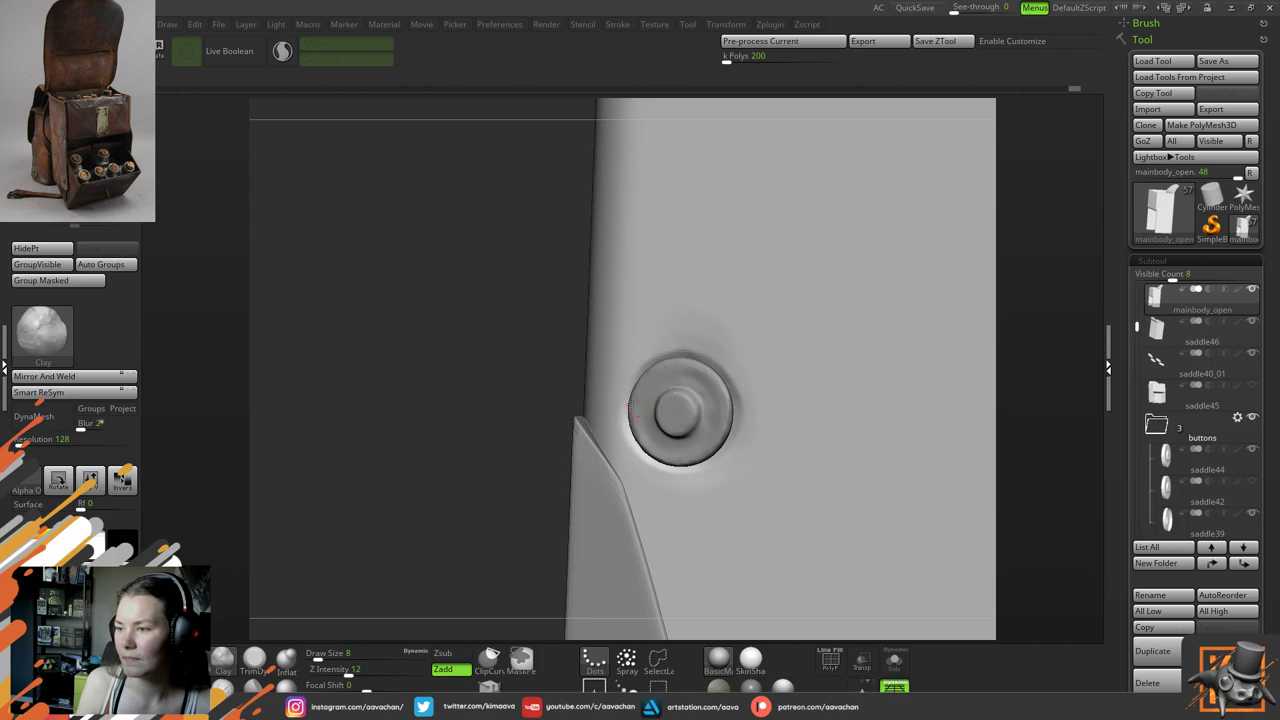
left_click_drag(632, 405, 634, 434)
left_click_drag(430, 415, 493, 427)
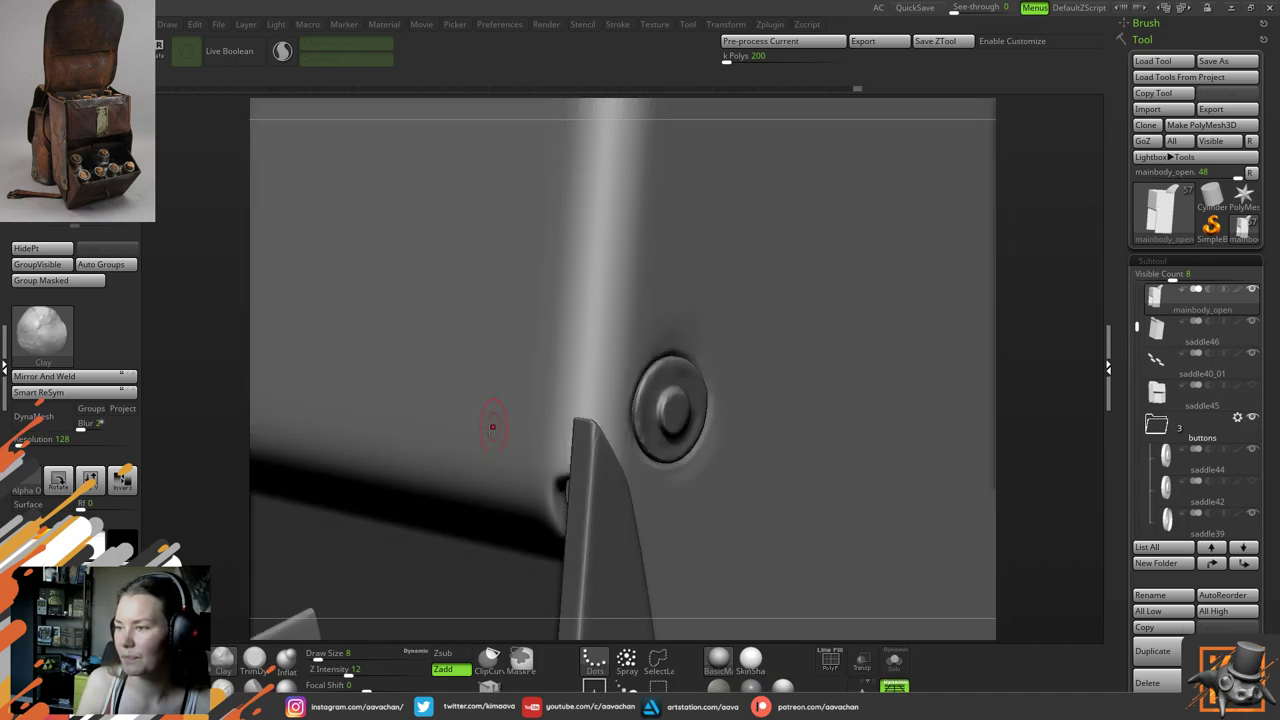
left_click_drag(1039, 390, 975, 388)
mouse_move(707, 356)
left_mouse_down("shift")
mouse_move(660, 353)
mouse_move(730, 387)
mouse_move(738, 414)
mouse_move(713, 366)
mouse_move(683, 480)
mouse_move(632, 436)
mouse_move(660, 476)
mouse_move(727, 441)
mouse_move(626, 429)
mouse_move(717, 358)
mouse_move(733, 438)
left_mouse_up("shift")
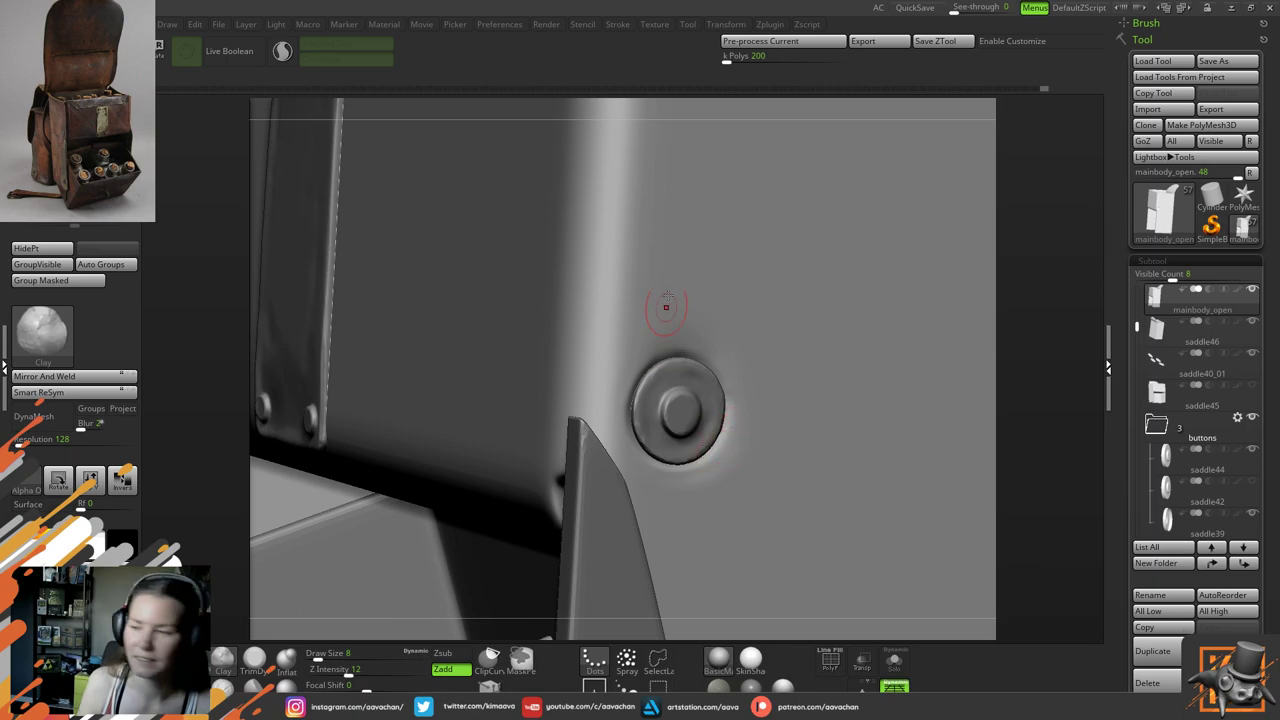
Save the project and check the sculpted leather around the rivet from several angles
right_click_drag(712, 338, 516, 394, "alt")
key("ctrl+s")
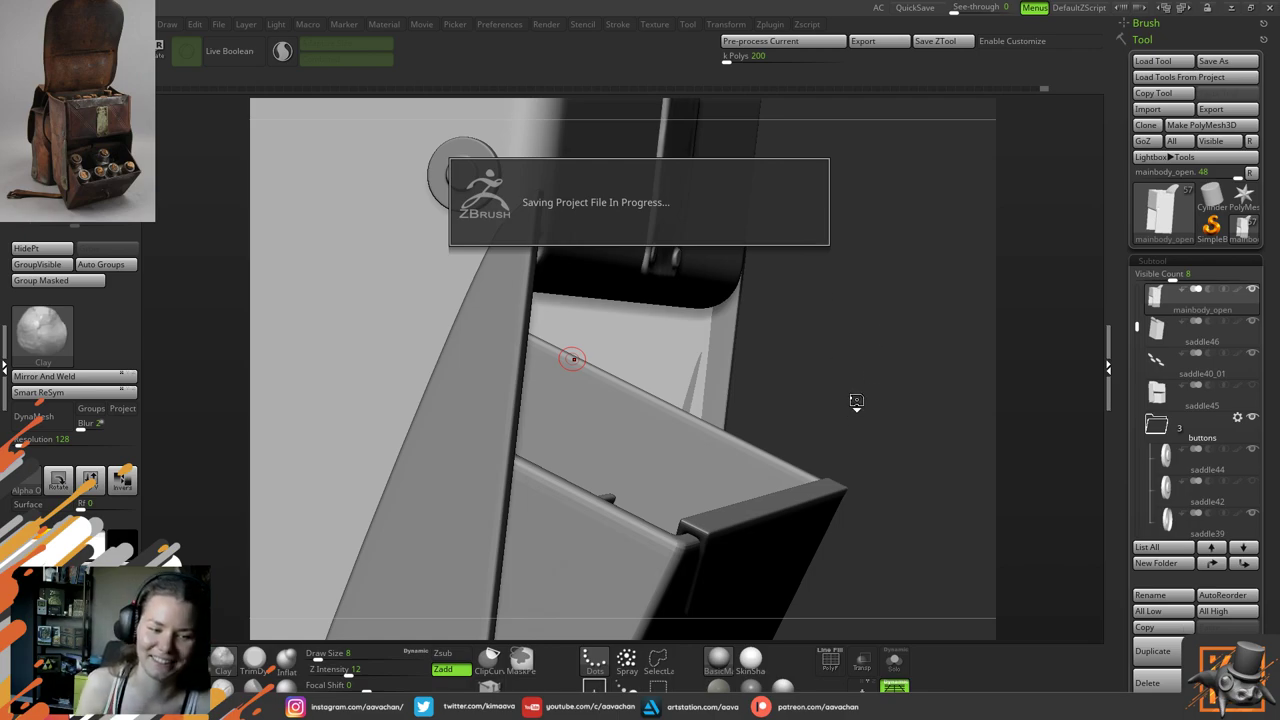
right_click_drag(852, 397, 849, 393)
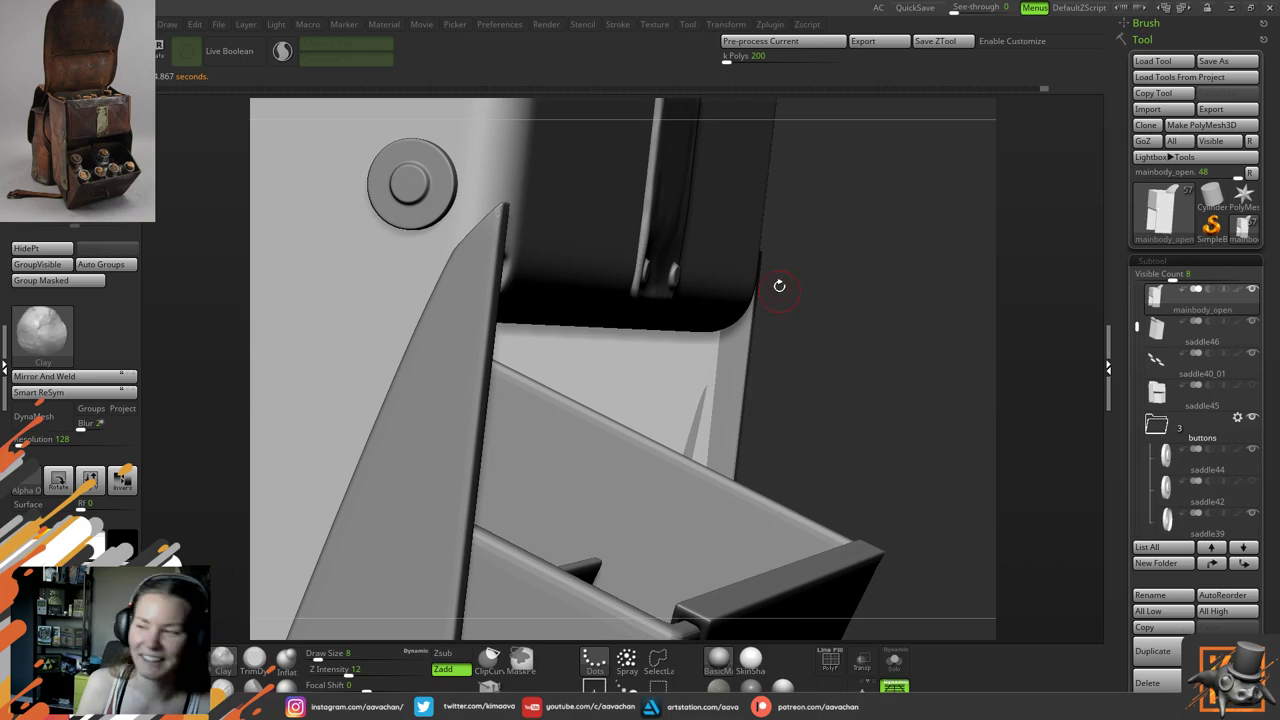
right_click_drag(779, 286, 657, 404)
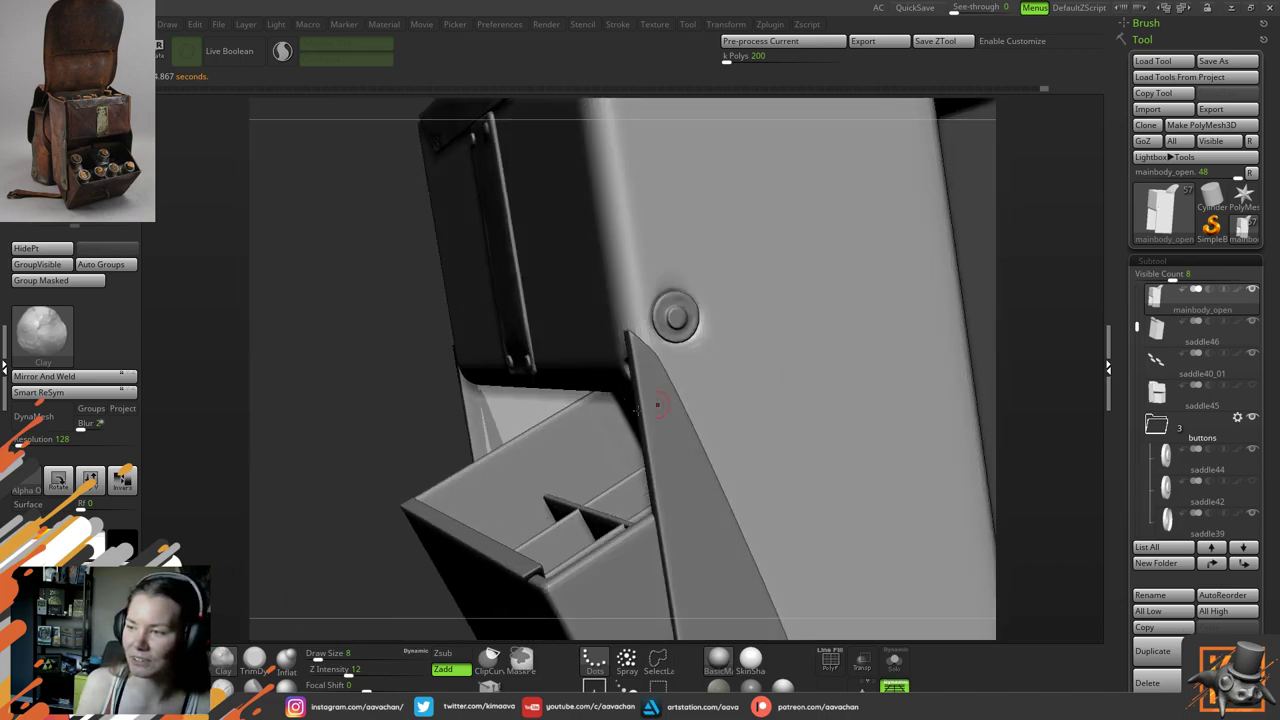
right_click_drag(492, 476, 298, 485)
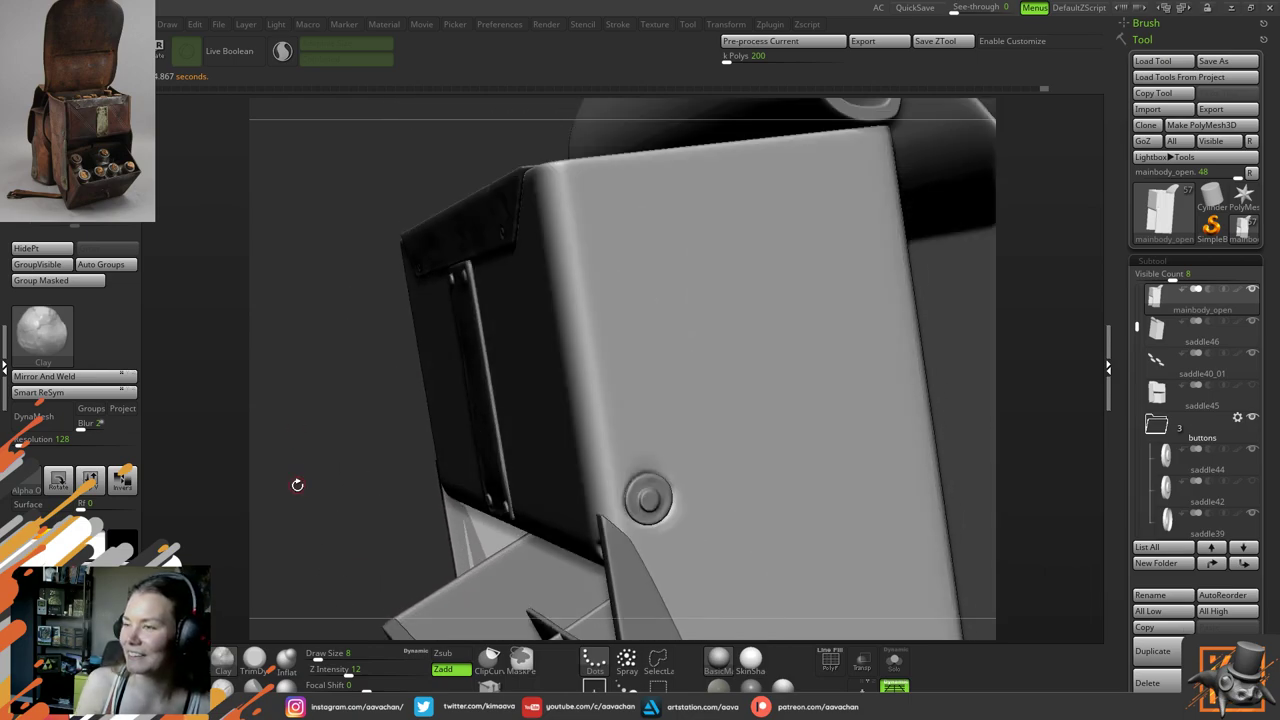
mouse_move(310, 557)
right_mouse_down()
mouse_move(782, 485)
mouse_move(800, 430)
mouse_move(852, 380)
mouse_move(742, 401)
right_mouse_up()
Switch to the Move brush and set its draw size to 20 for shaping the leather around the open-side rivet
left_click_drag(413, 418, 586, 457)
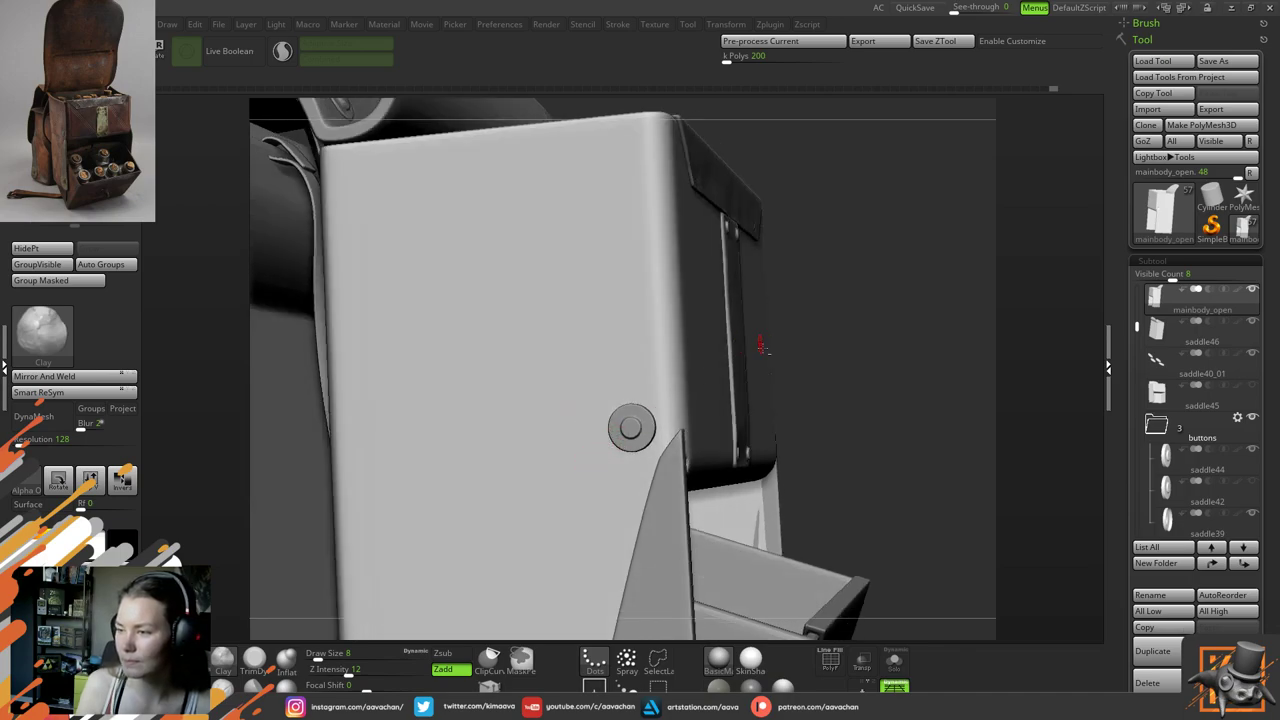
left_click_drag(768, 347, 868, 393, "alt")
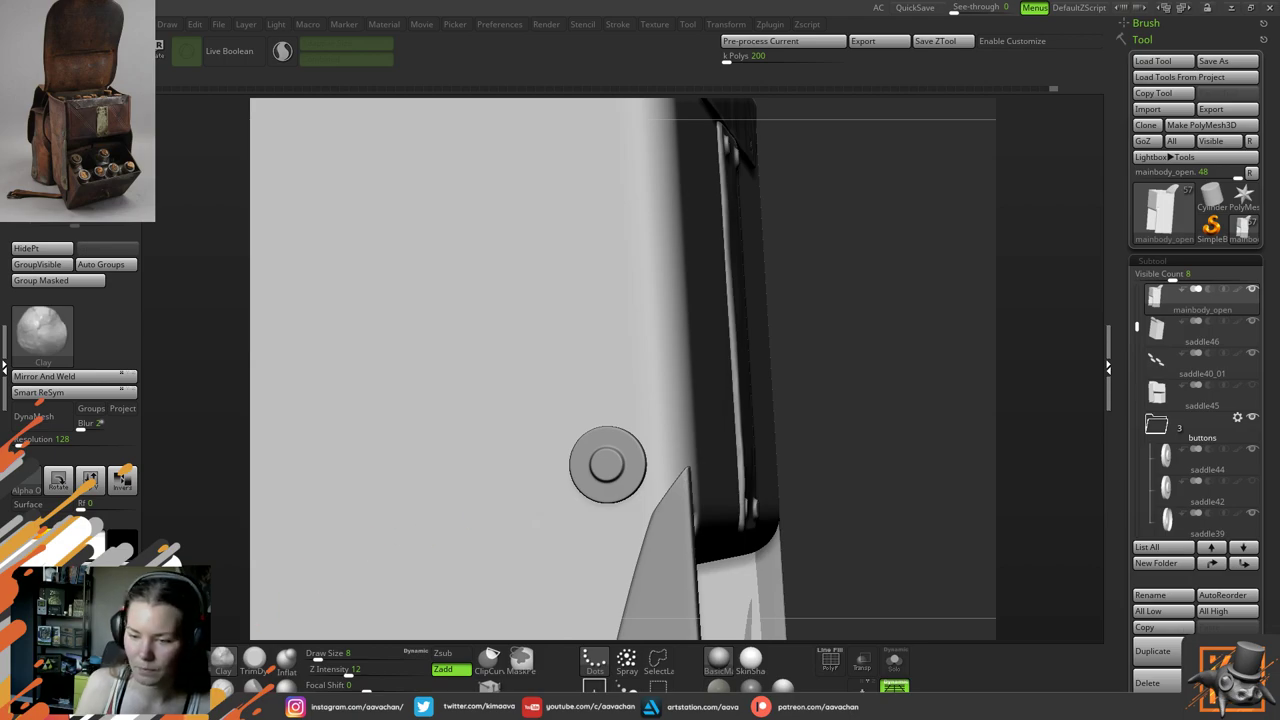
key("b")
key("m")
key("v")
key("space")
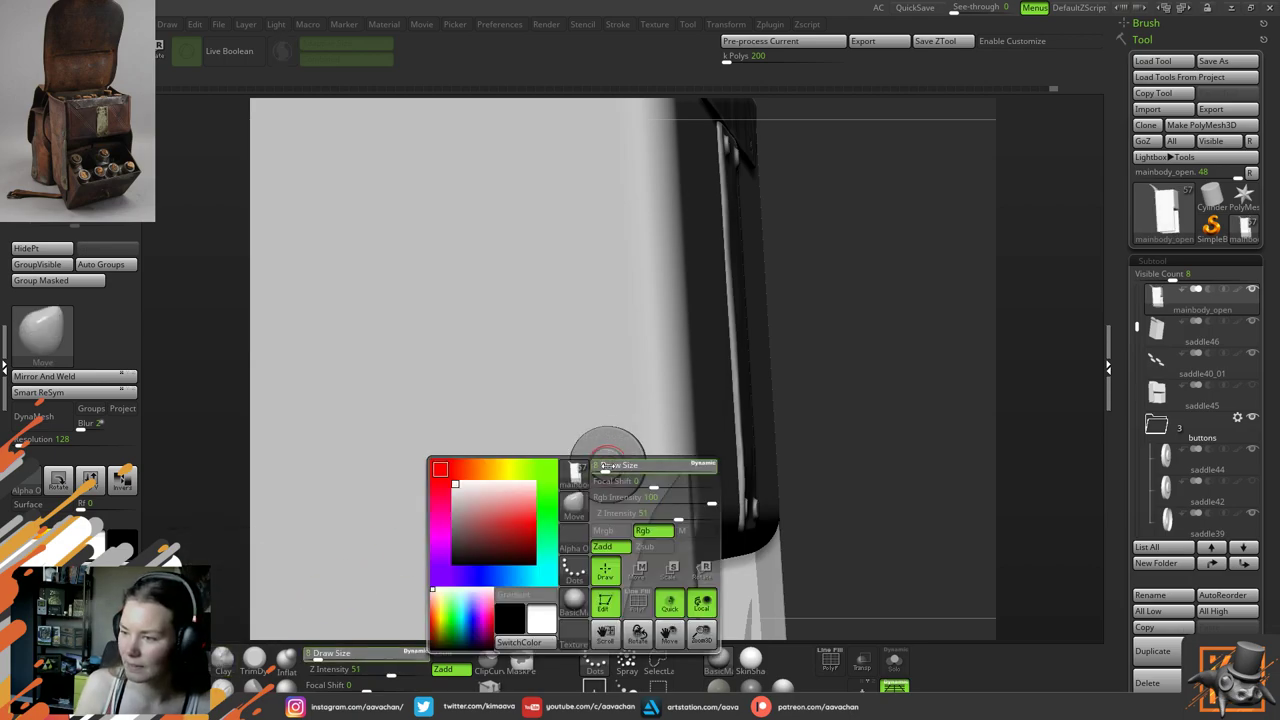
left_click_drag(606, 468, 614, 469)
mouse_move(822, 376)
left_mouse_down("shift")
mouse_move(846, 367)
mouse_move(451, 464)
left_mouse_up("shift")
key("space")
key("space")
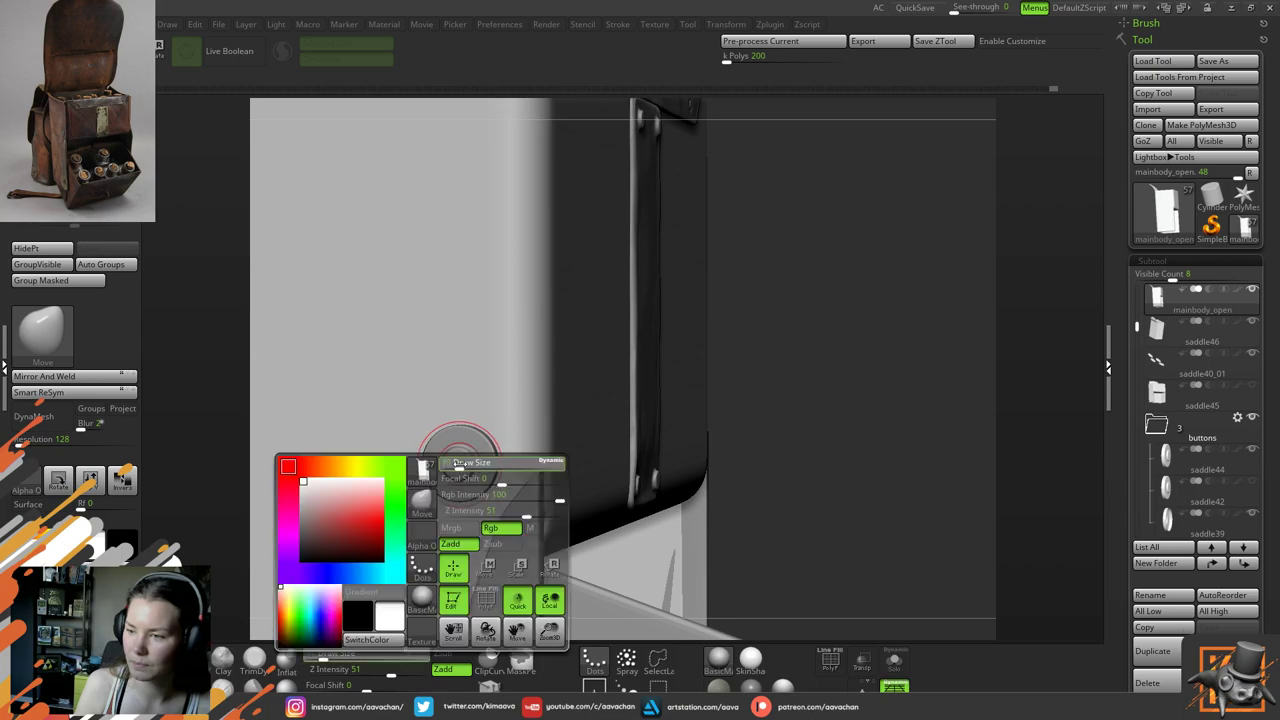
key("space")
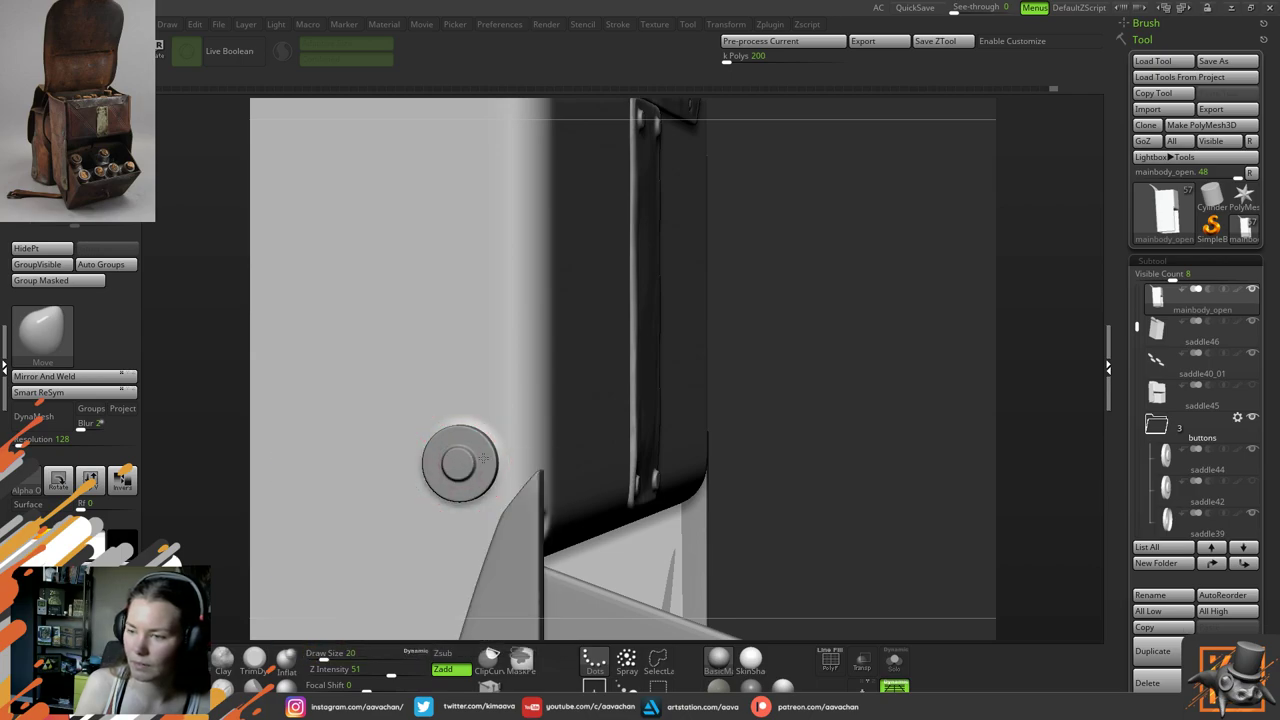
Reduce the Move brush's draw size to 17, adjust the leather around the rivet, and compare it with the opposite side of the bag
right_click_drag(825, 388, 664, 420)
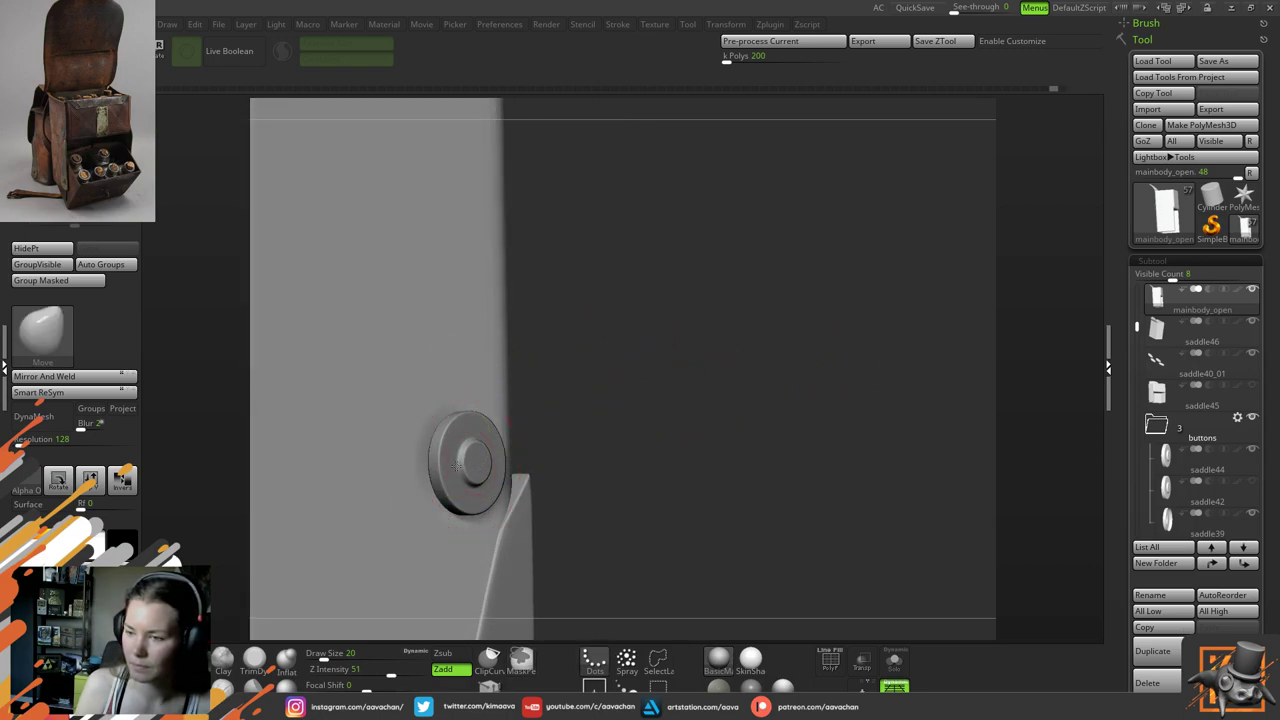
mouse_move(587, 408)
right_mouse_down()
mouse_move(569, 422)
mouse_move(577, 410)
right_mouse_up()
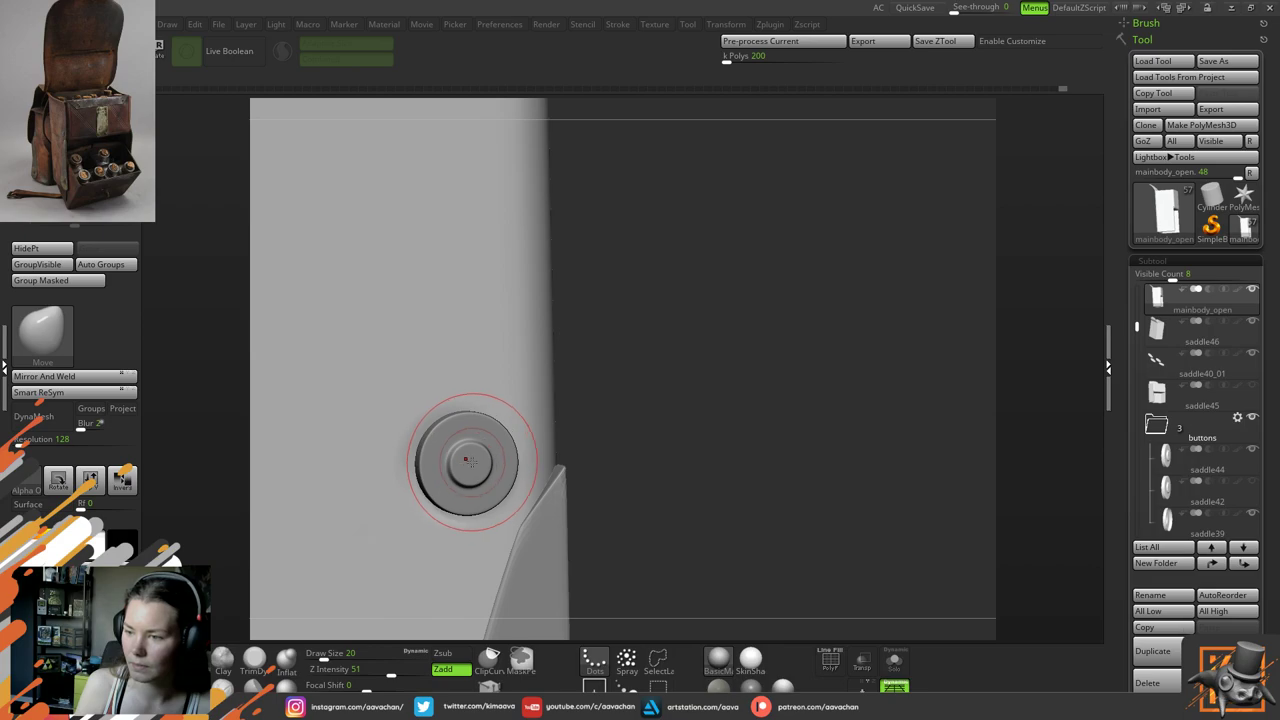
key("space")
left_click_drag(468, 462, 472, 462)
right_click_drag(553, 434, 499, 450)
right_click_drag(766, 400, 458, 401, "shift")
right_click_drag(721, 412, 424, 458, "alt")
right_click_drag(878, 403, 750, 480)
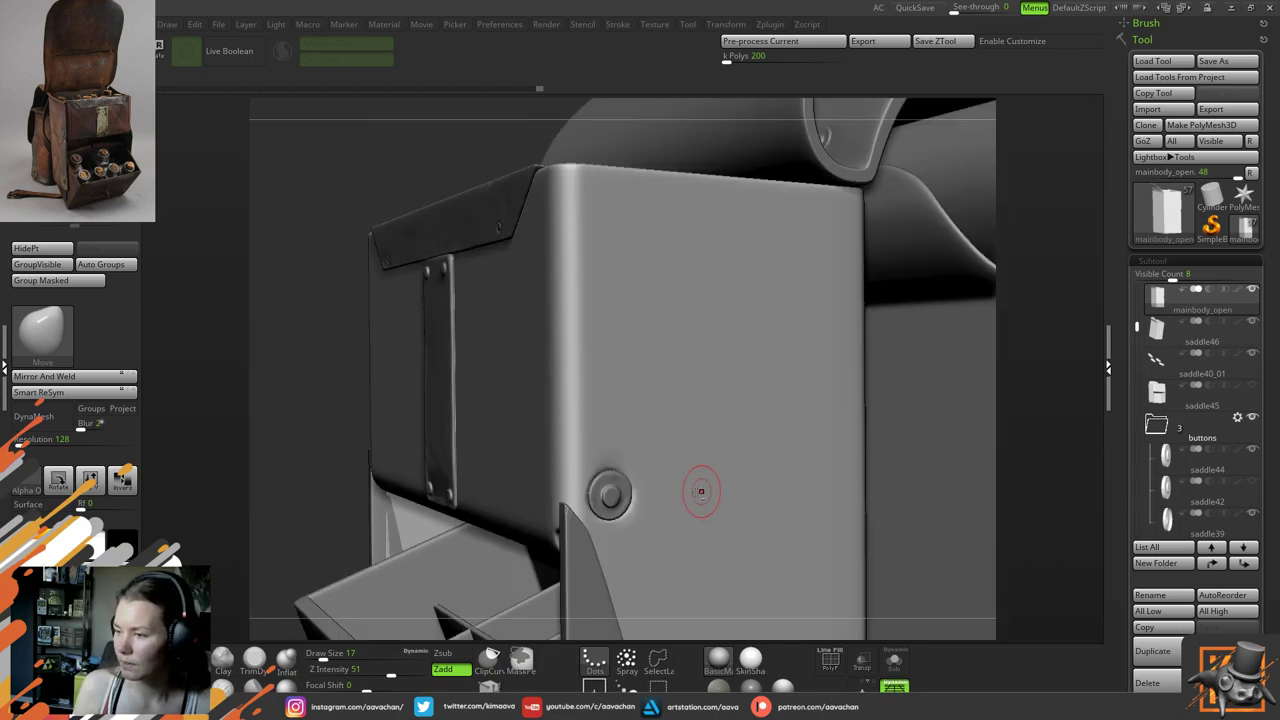
Select the domed closed-side rivet saddle17_02 and duplicate it
left_click(616, 516, "alt")
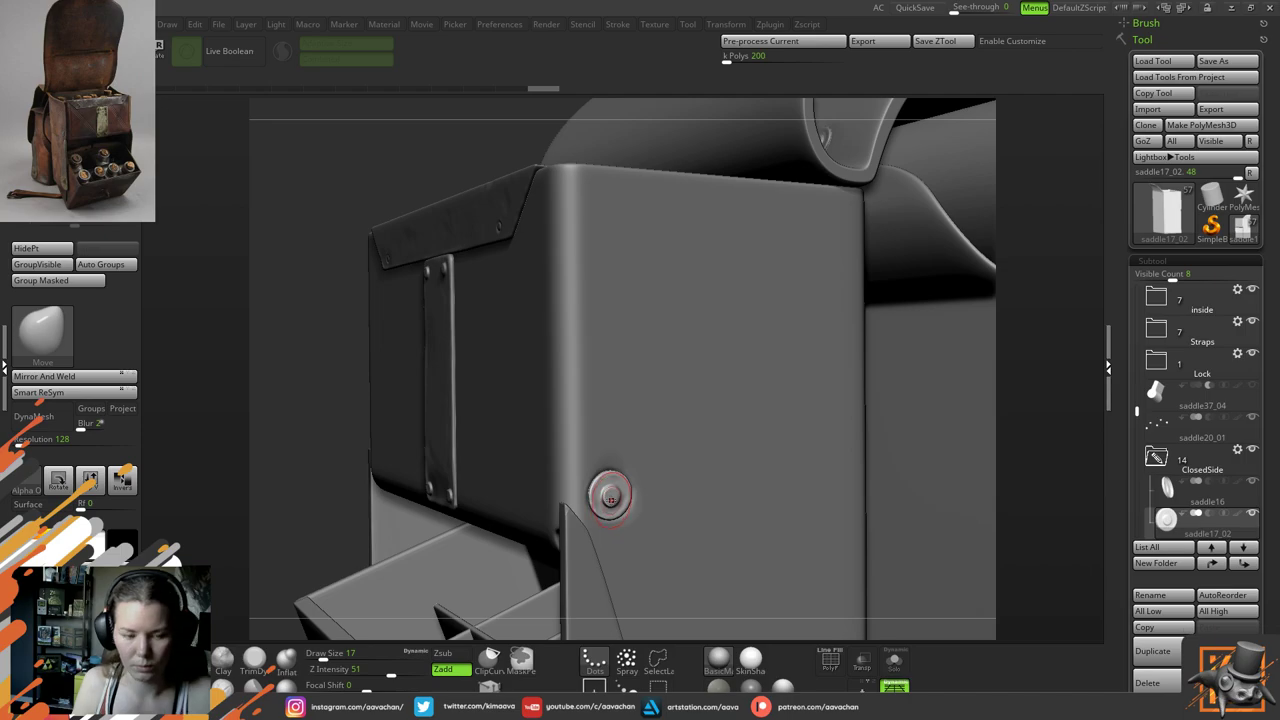
key("w")
right_click_drag(644, 602, 780, 598)
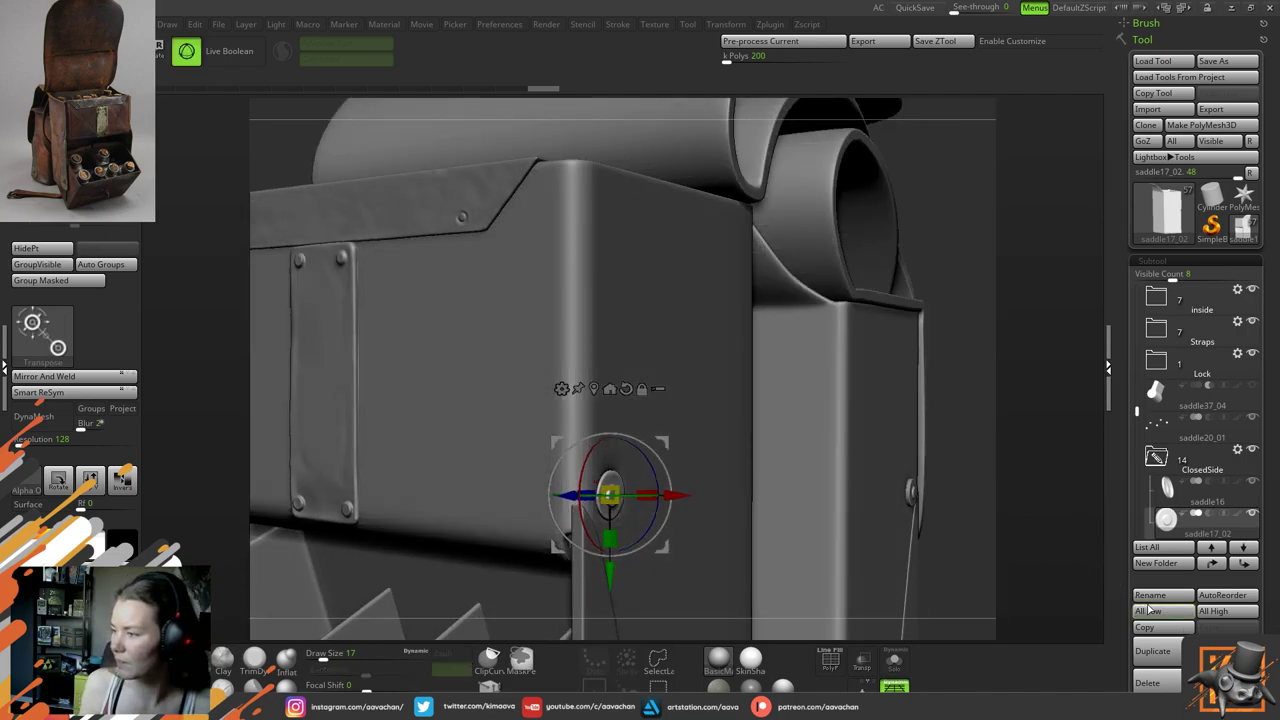
left_click(1154, 651)
Move the duplicated rivet straight across the bag to the rivet position on the open side
right_click_drag(642, 389, 920, 374, "alt")
left_click_drag(688, 492, 319, 492)
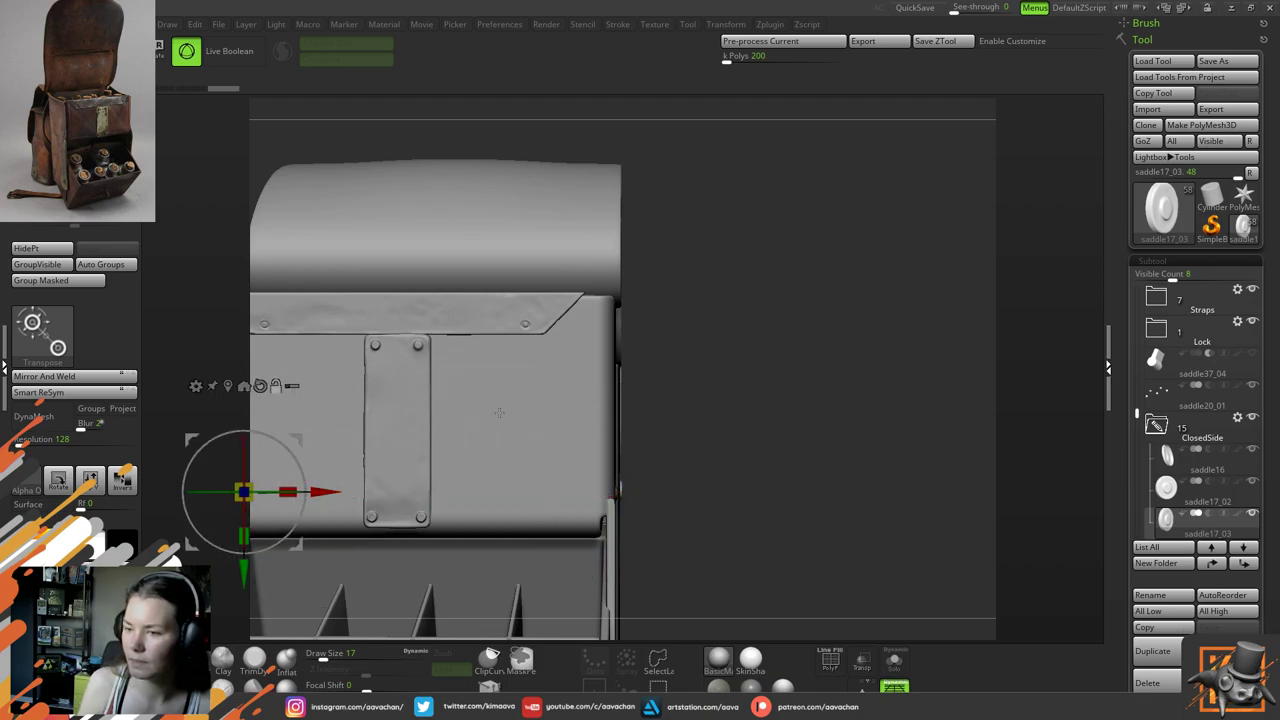
right_click_drag(499, 413, 1014, 334, "alt")
right_click_drag(911, 334, 827, 448, "ctrl")
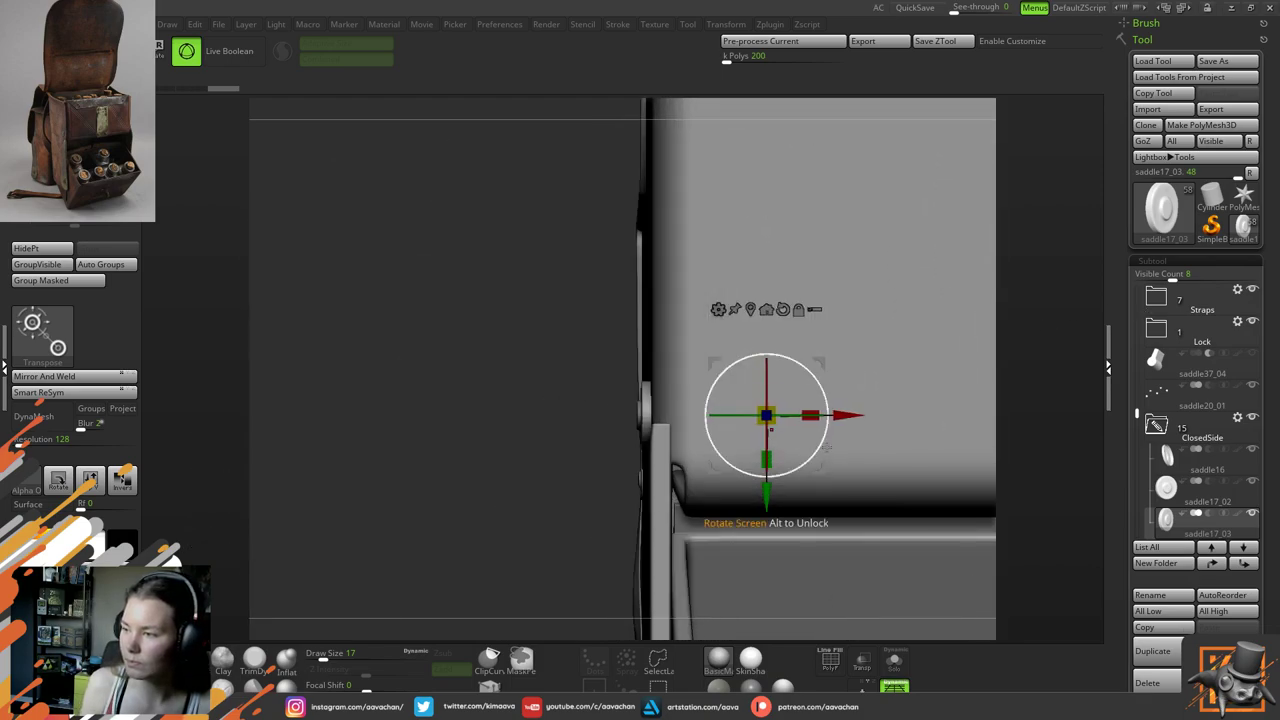
left_click_drag(848, 415, 701, 415)
right_click_drag(468, 456, 520, 469)
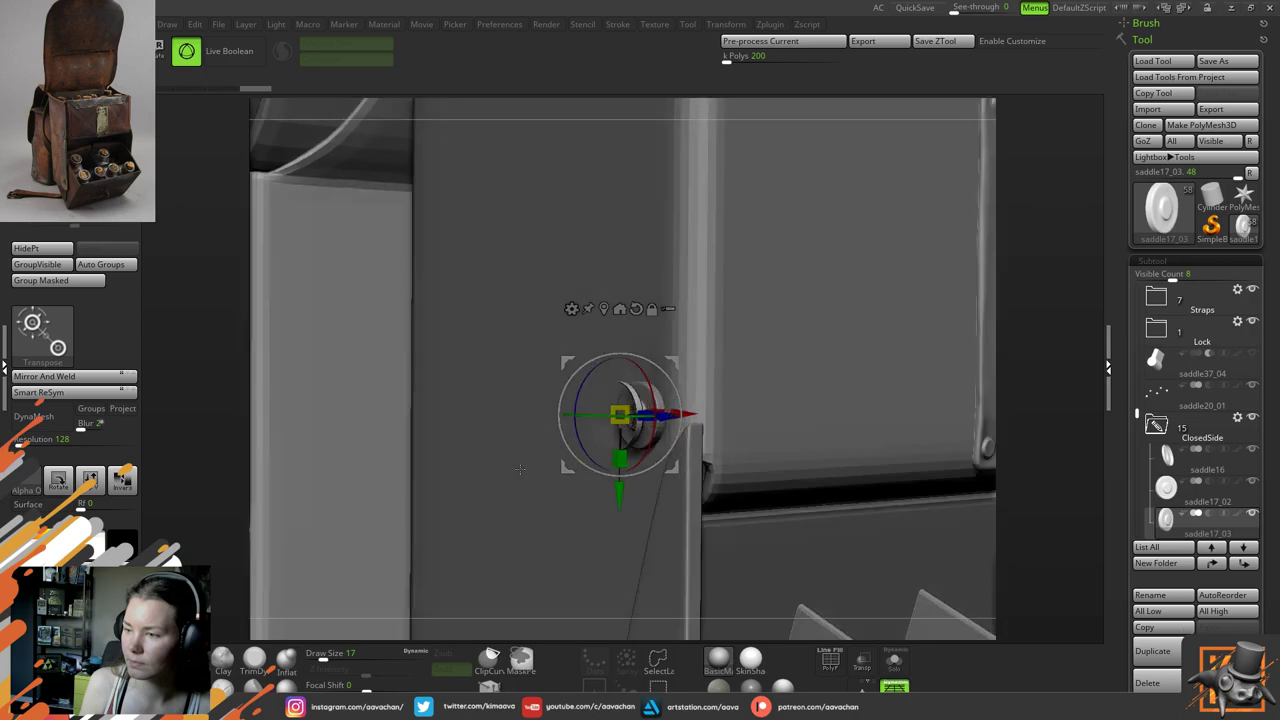
Rotate the duplicated rivet 180 degrees to face outward and fit it over the old rivet against the leather
left_click_drag(520, 469, 452, 484)
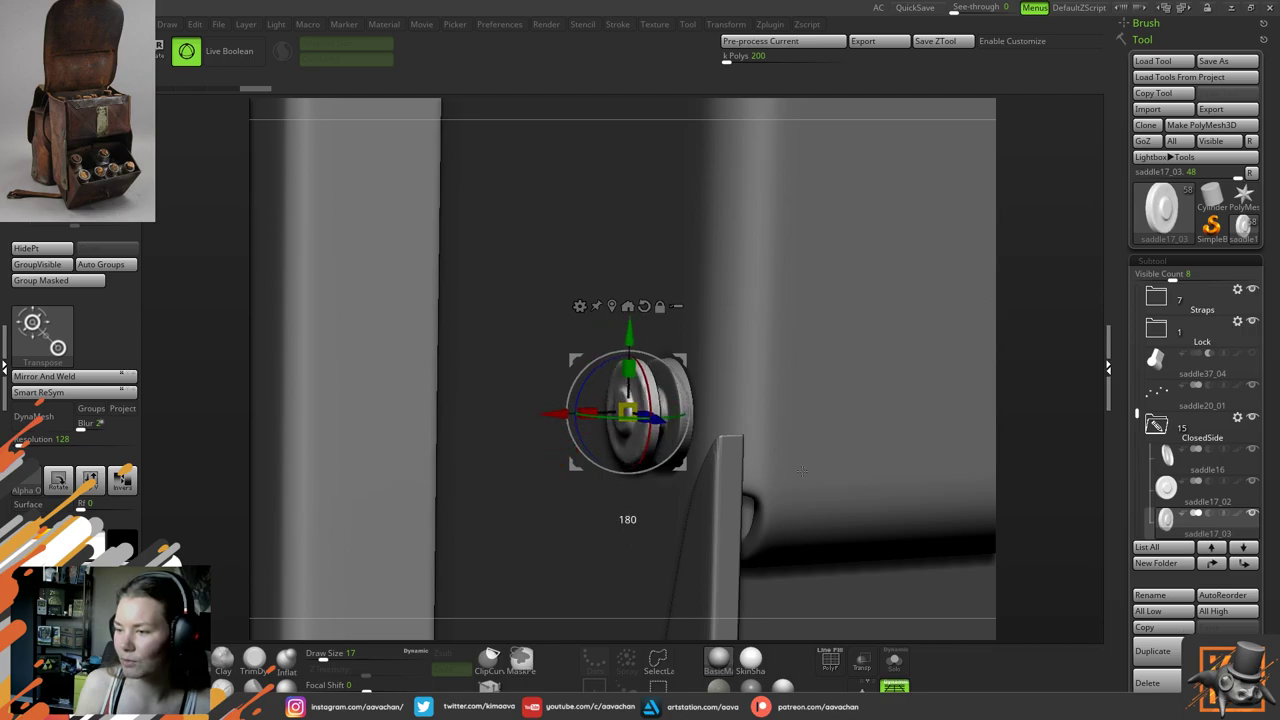
left_click_drag(837, 396, 553, 441)
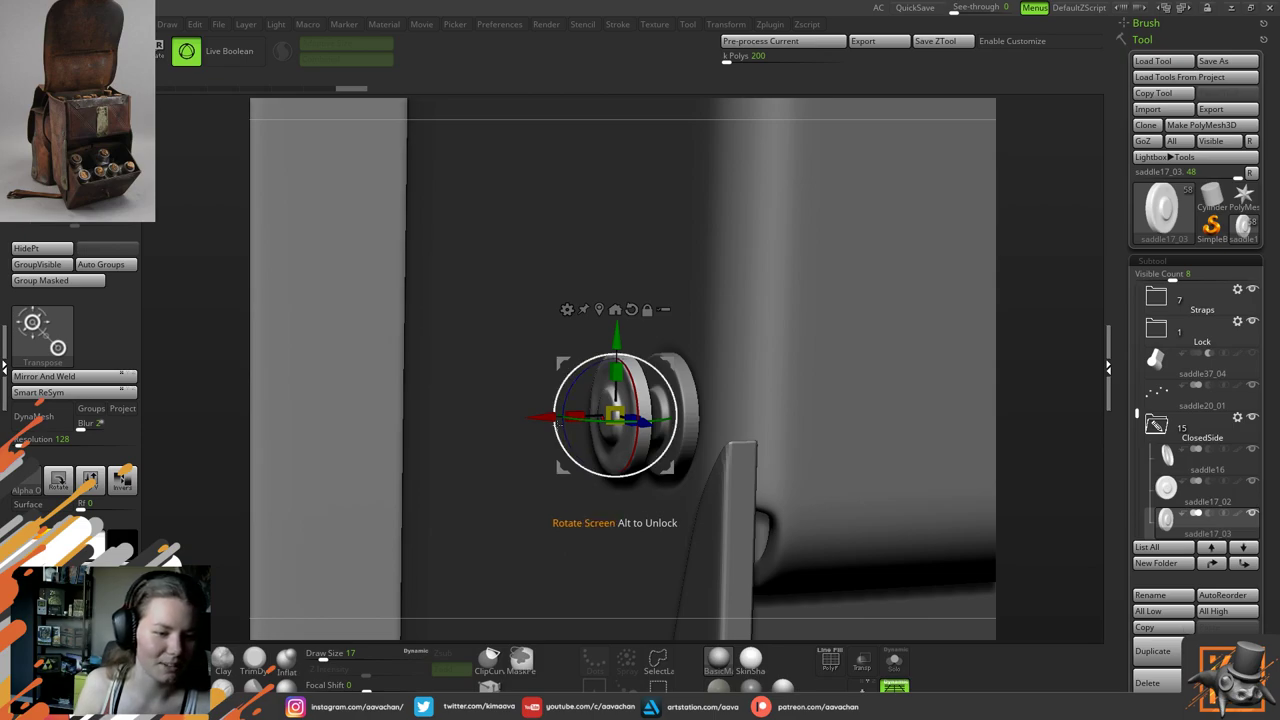
right_click_drag(573, 404, 573, 415, "ctrl")
left_click_drag(573, 414, 618, 432)
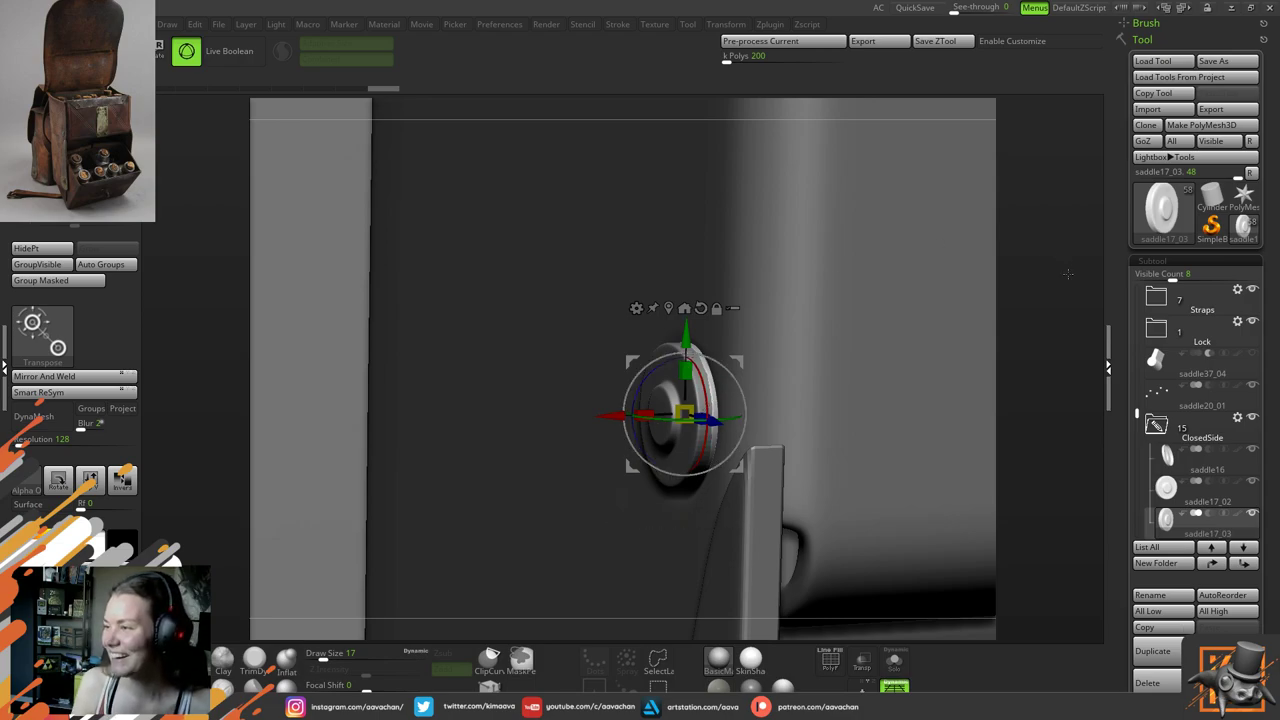
left_click_drag(1042, 291, 1043, 345)
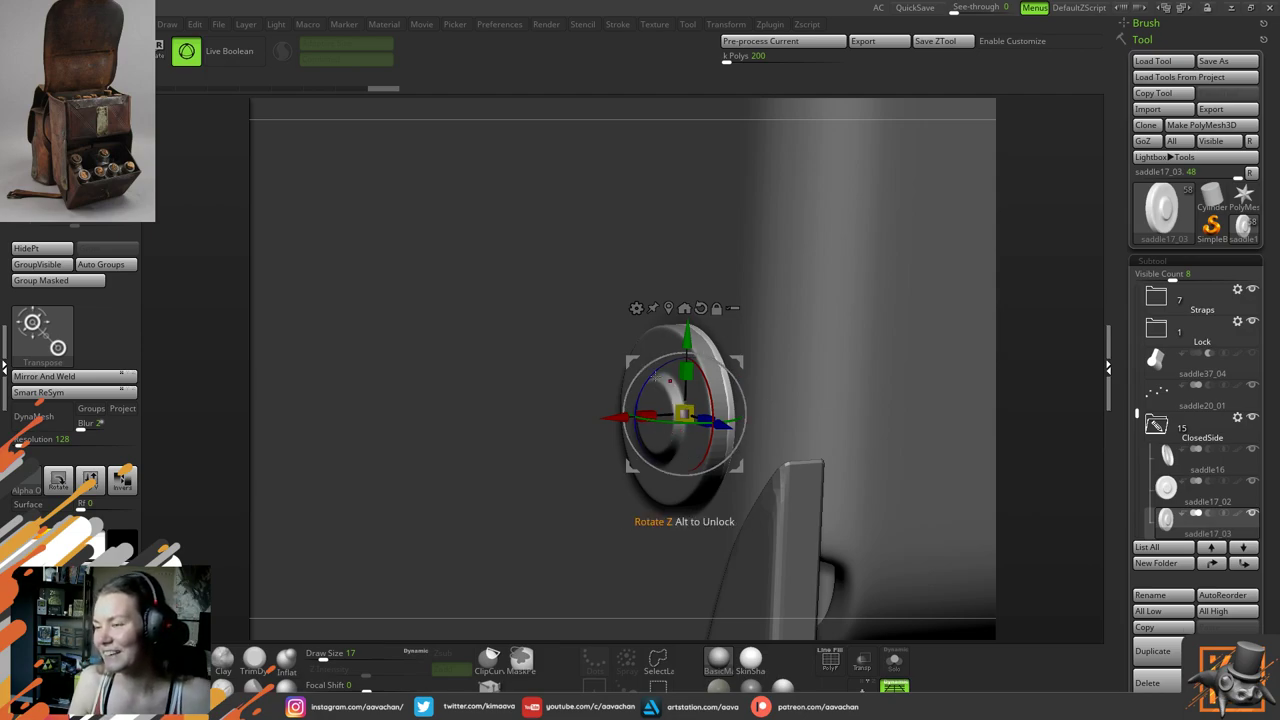
Try placing the transform gizmo on the old open-side rivet's rim, and select the rivet saddle37
left_click(679, 476, "alt")
mouse_move(730, 400)
right_mouse_down("ctrl")
mouse_move(810, 318)
mouse_move(824, 330)
right_mouse_up("ctrl")
left_click_drag(824, 330, 872, 346)
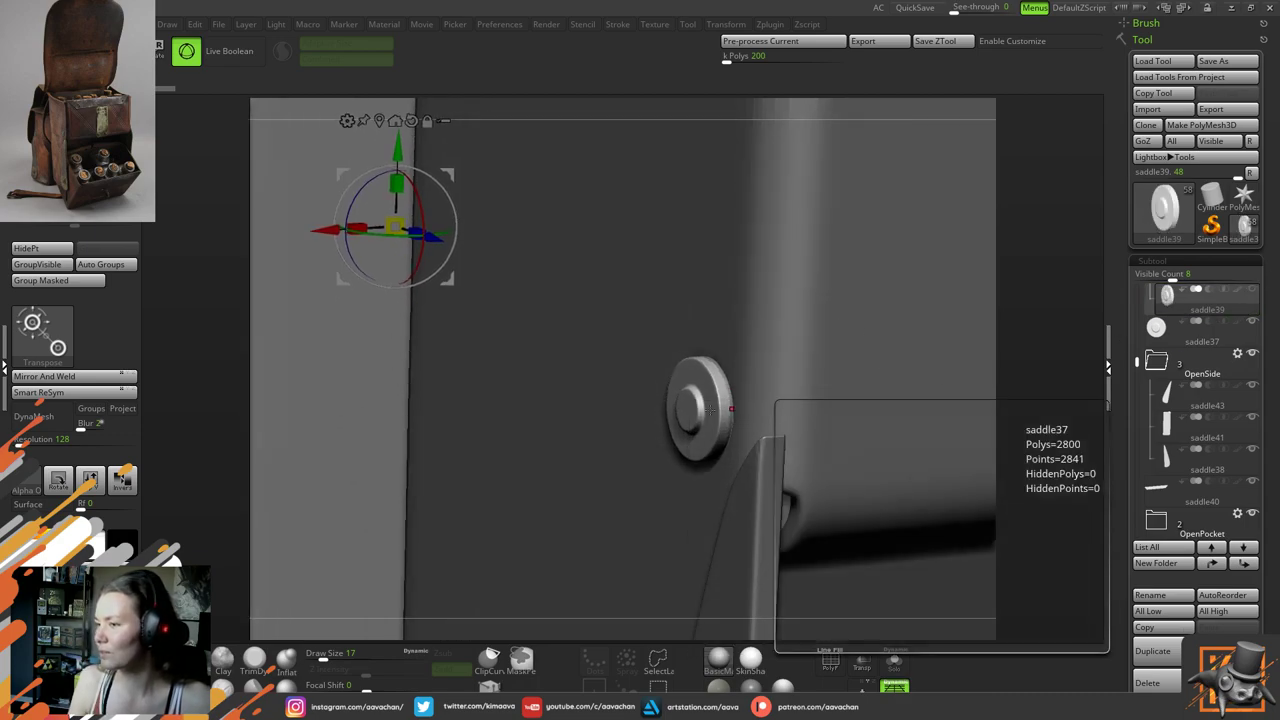
left_click(731, 409)
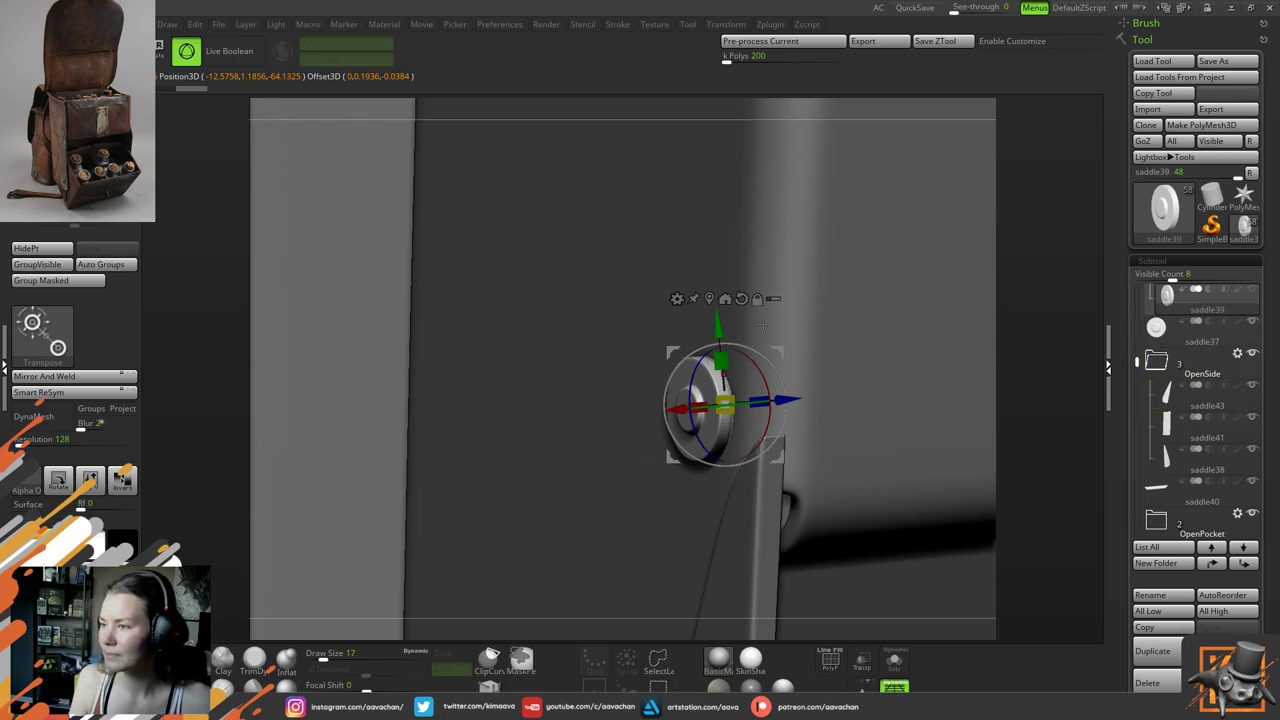
left_click(756, 341)
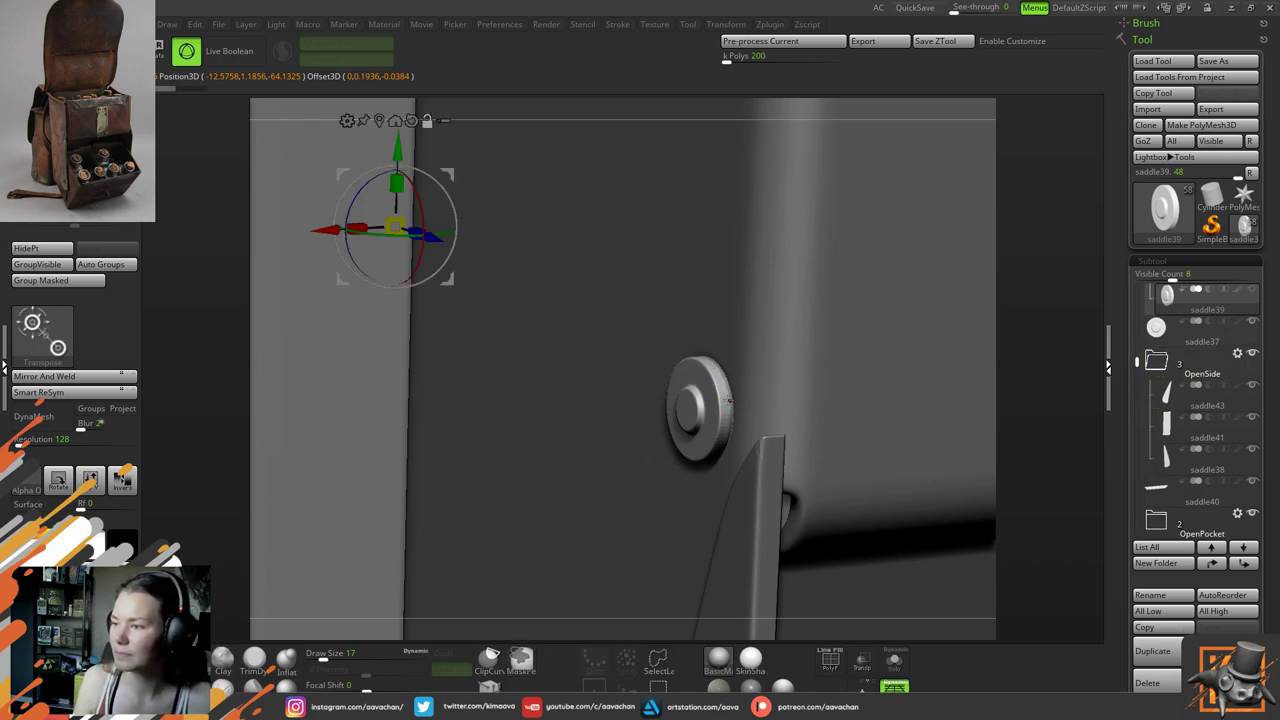
left_click(724, 385)
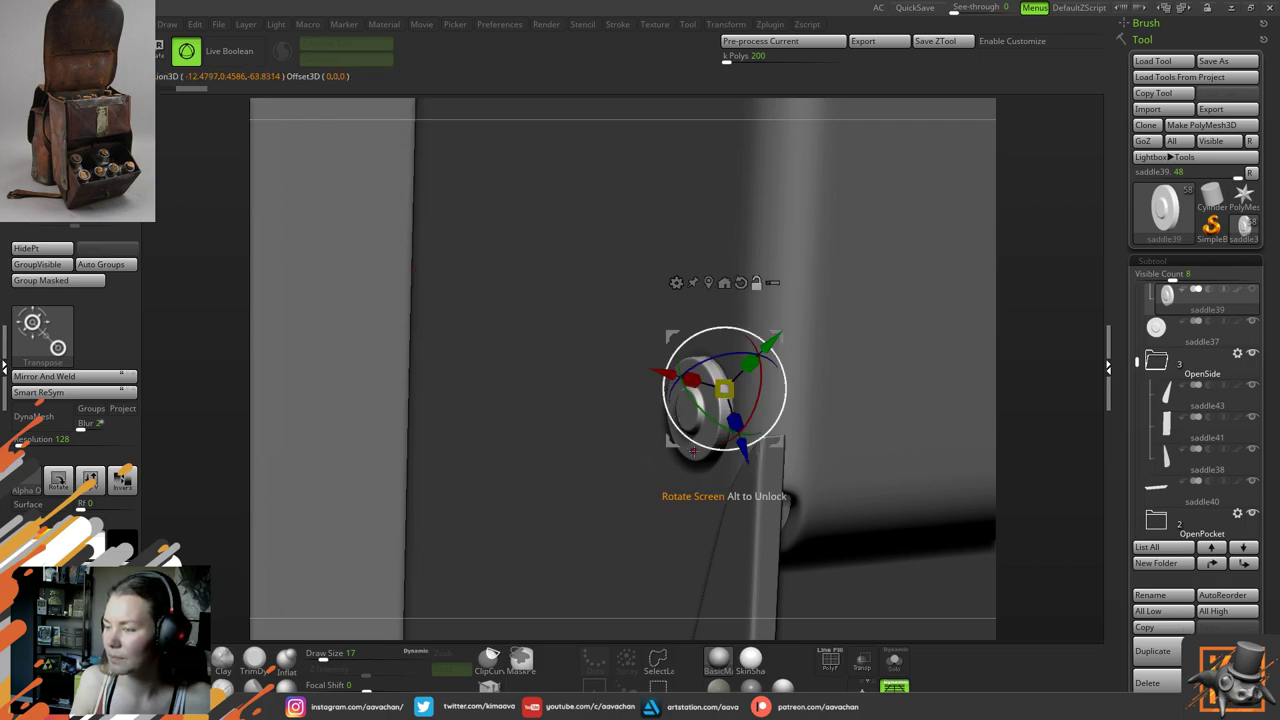
left_click(784, 307)
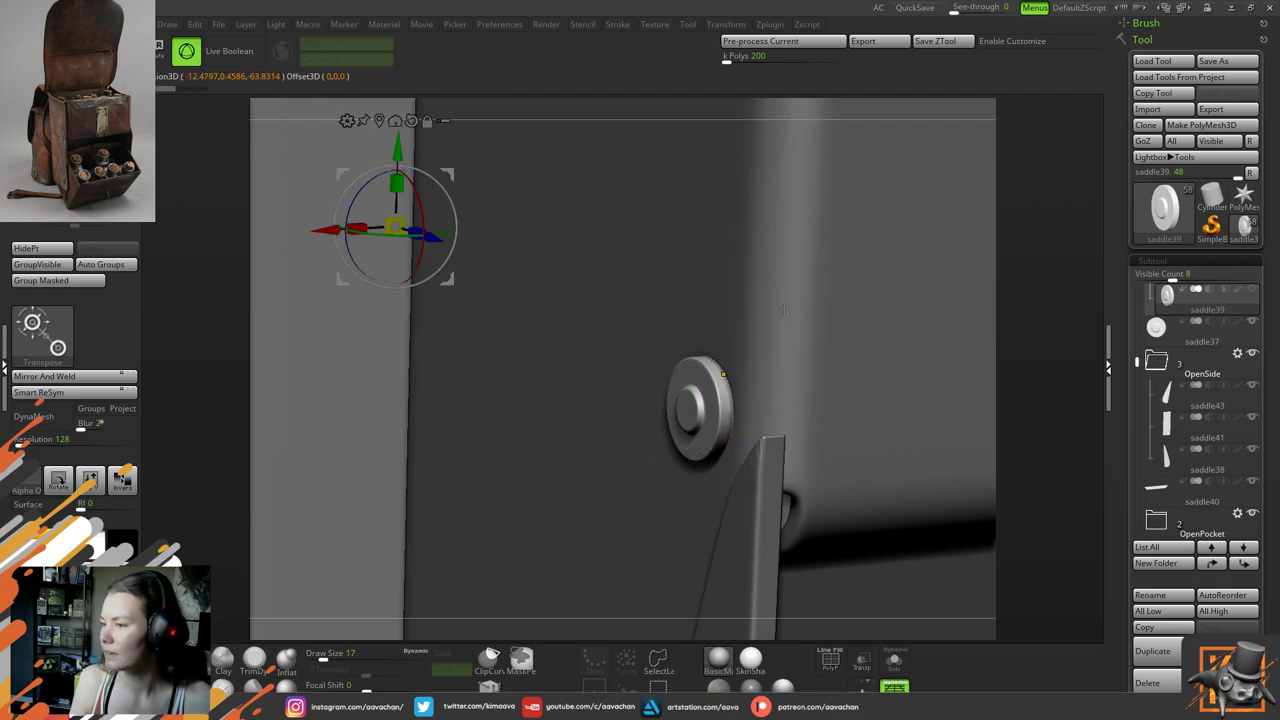
left_click(1181, 342)
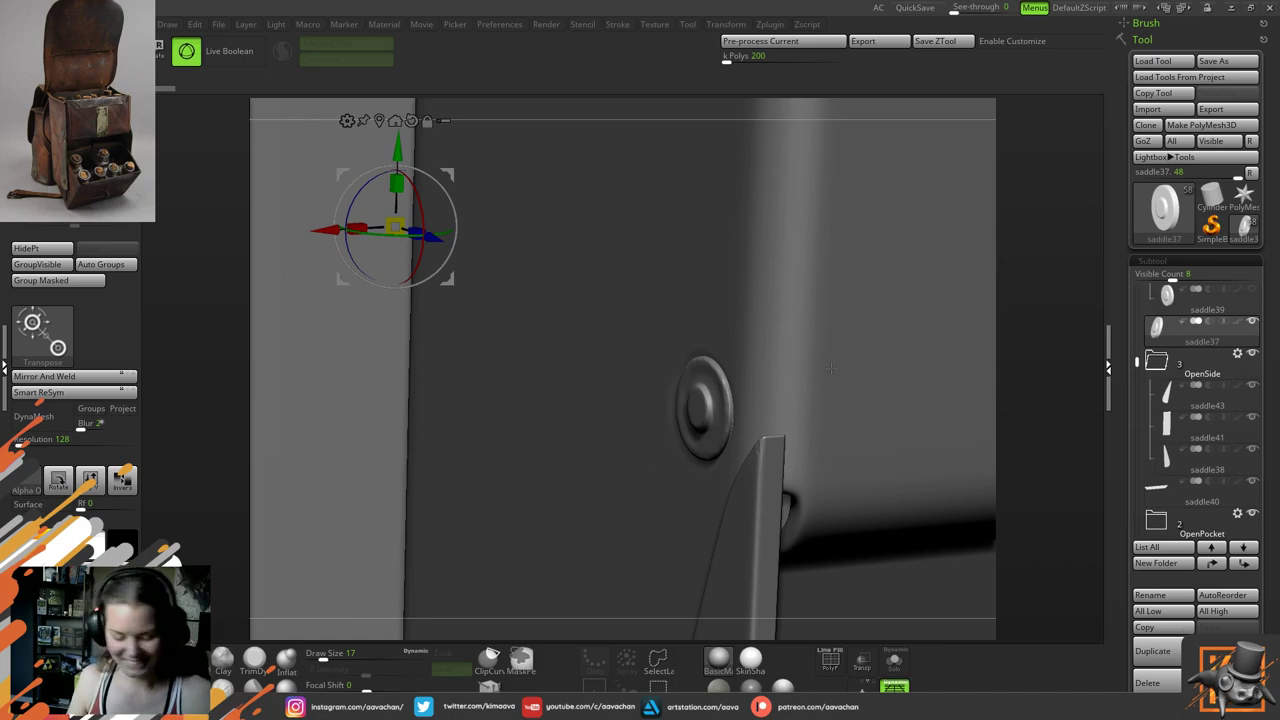
Select the main body mainbody_open, check how the new rivet sits from several angles, and return to Draw mode
left_click(738, 369, "alt")
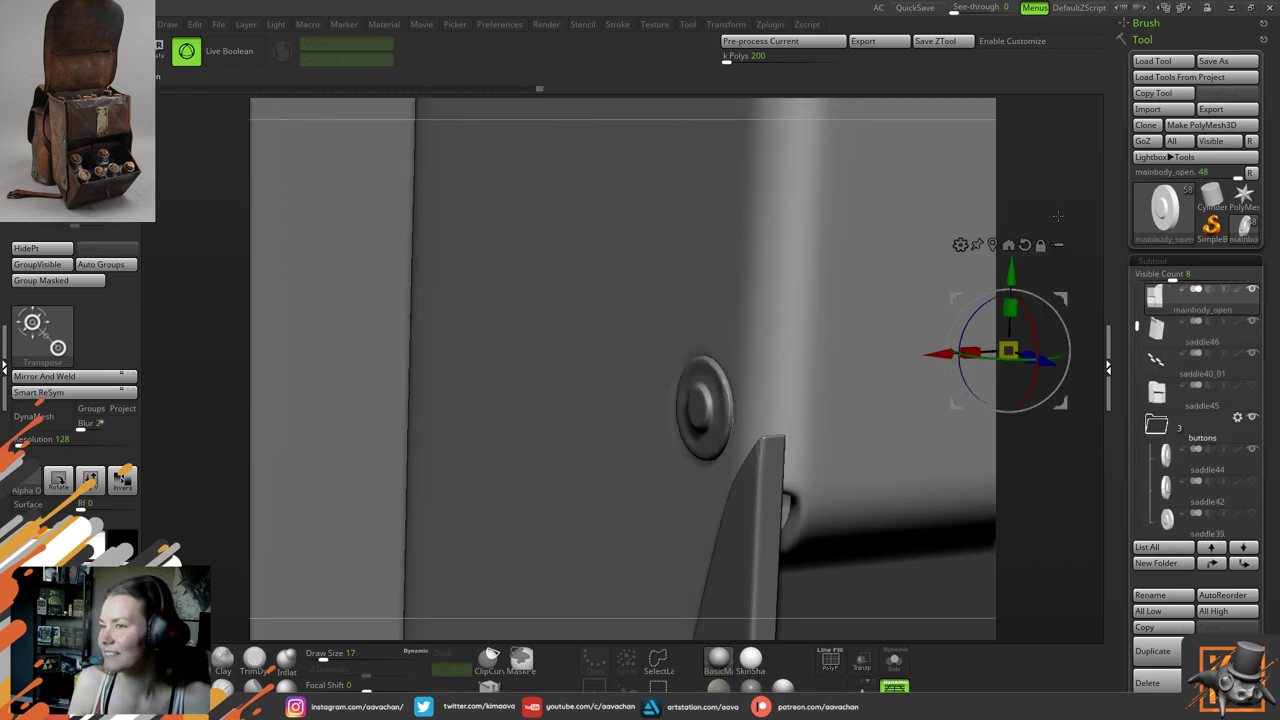
left_click_drag(1058, 216, 1102, 214)
left_click_drag(1034, 236, 652, 422, "alt")
right_click_drag(652, 422, 650, 475, "alt")
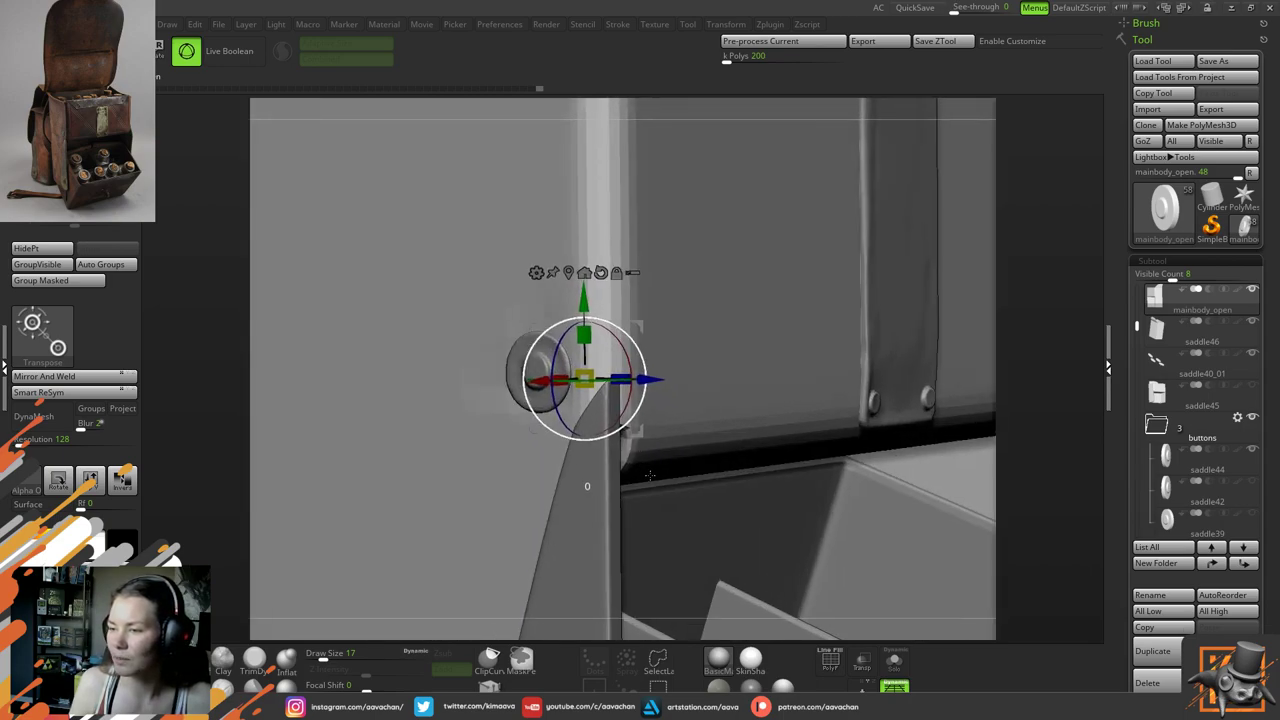
left_click_drag(650, 476, 1049, 365)
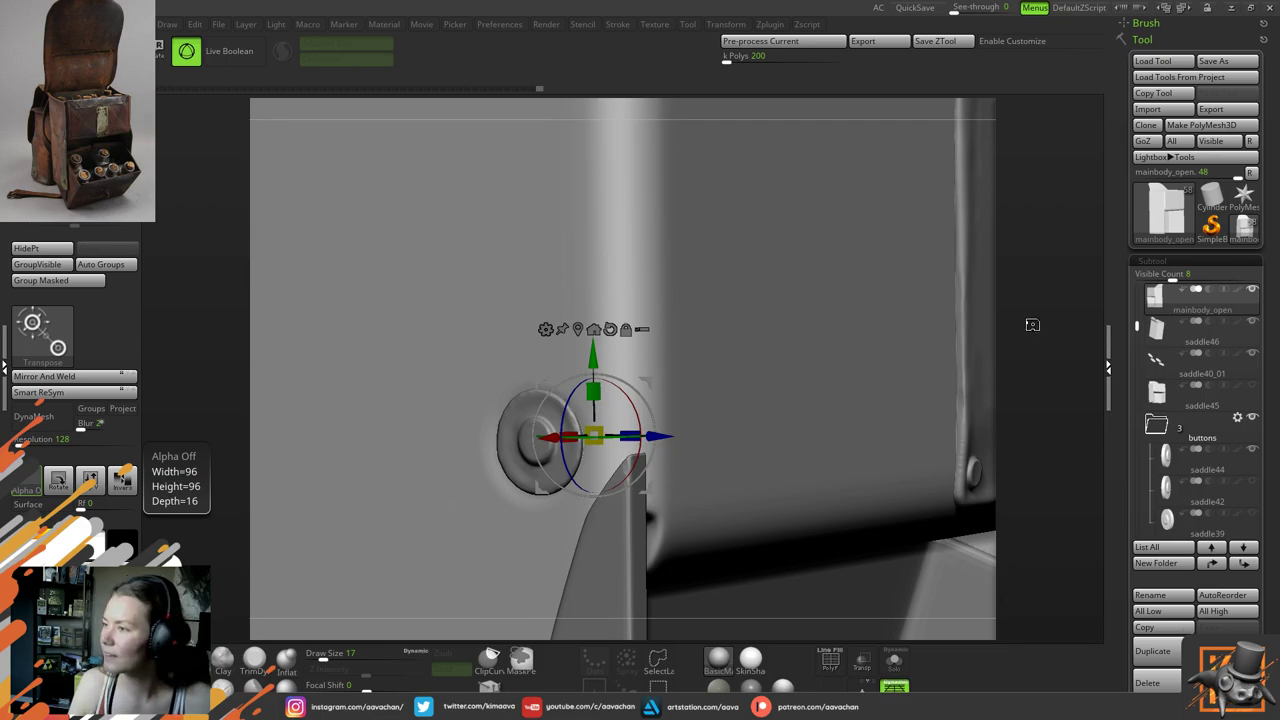
left_click_drag(1033, 325, 1040, 333)
left_click_drag(1026, 383, 864, 350)
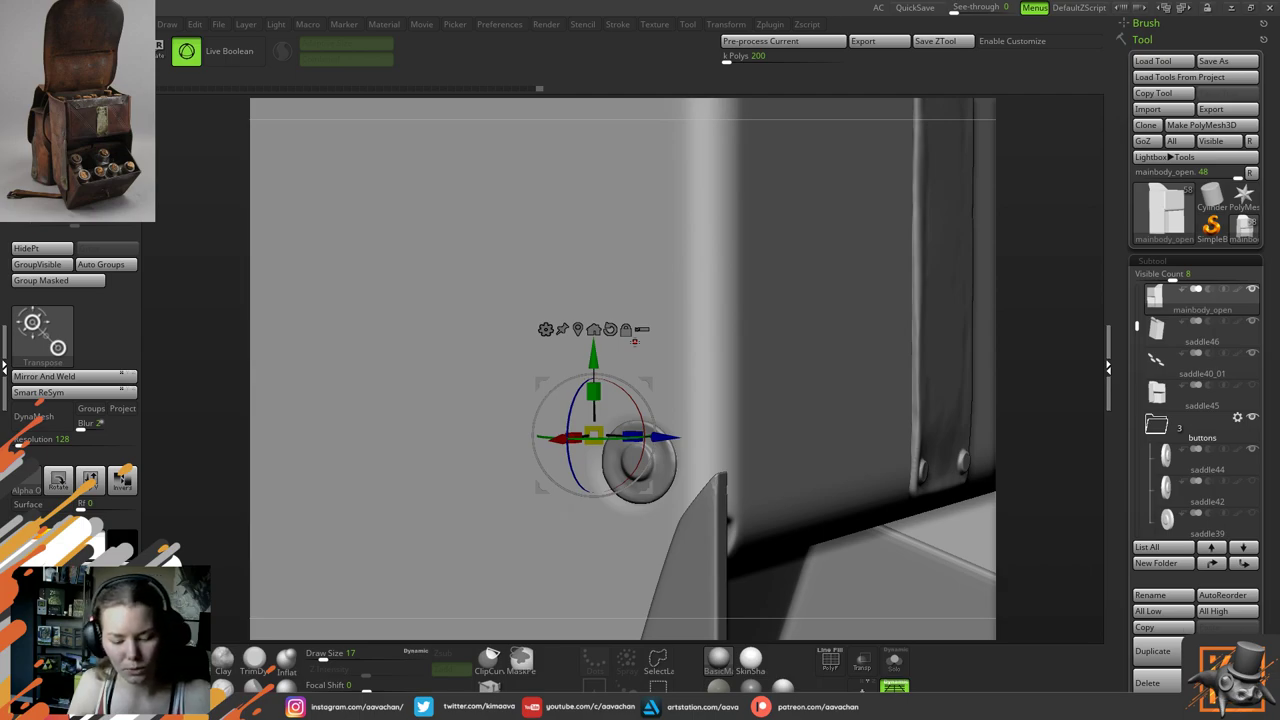
key("q")
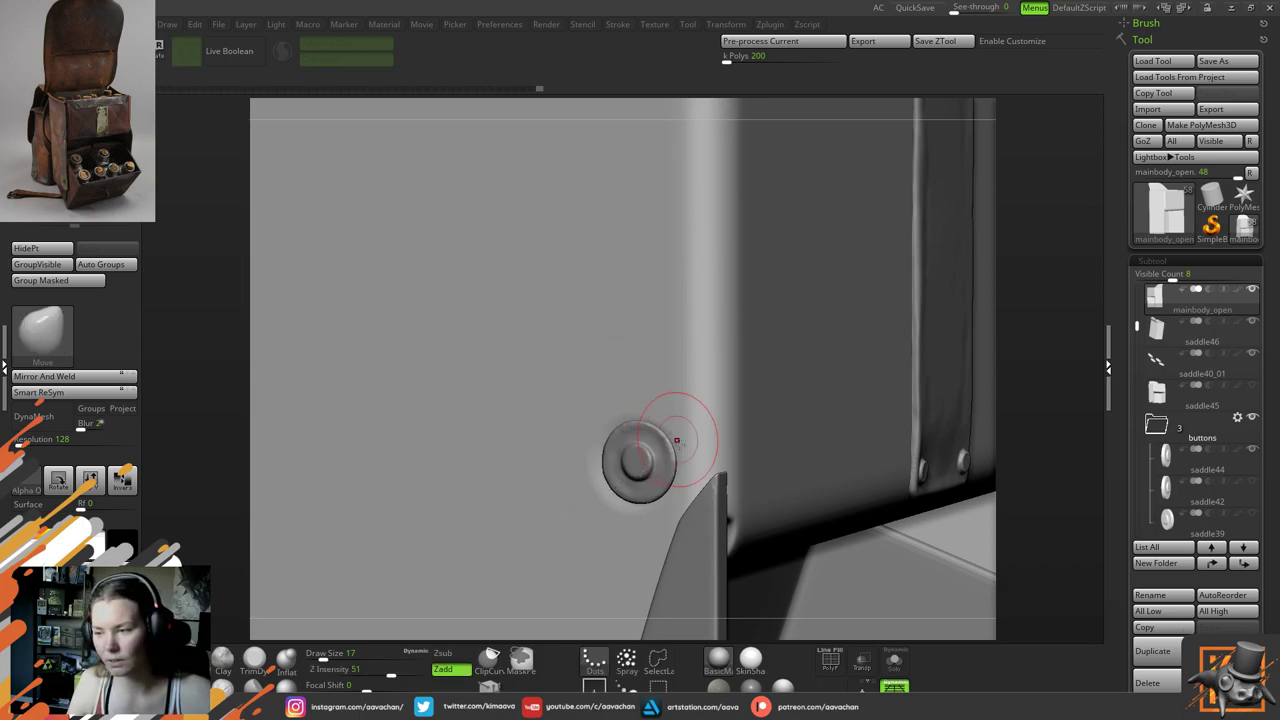
mouse_move(1036, 370)
left_mouse_down("alt")
mouse_move(1034, 420)
mouse_move(1046, 384)
left_mouse_up("alt")
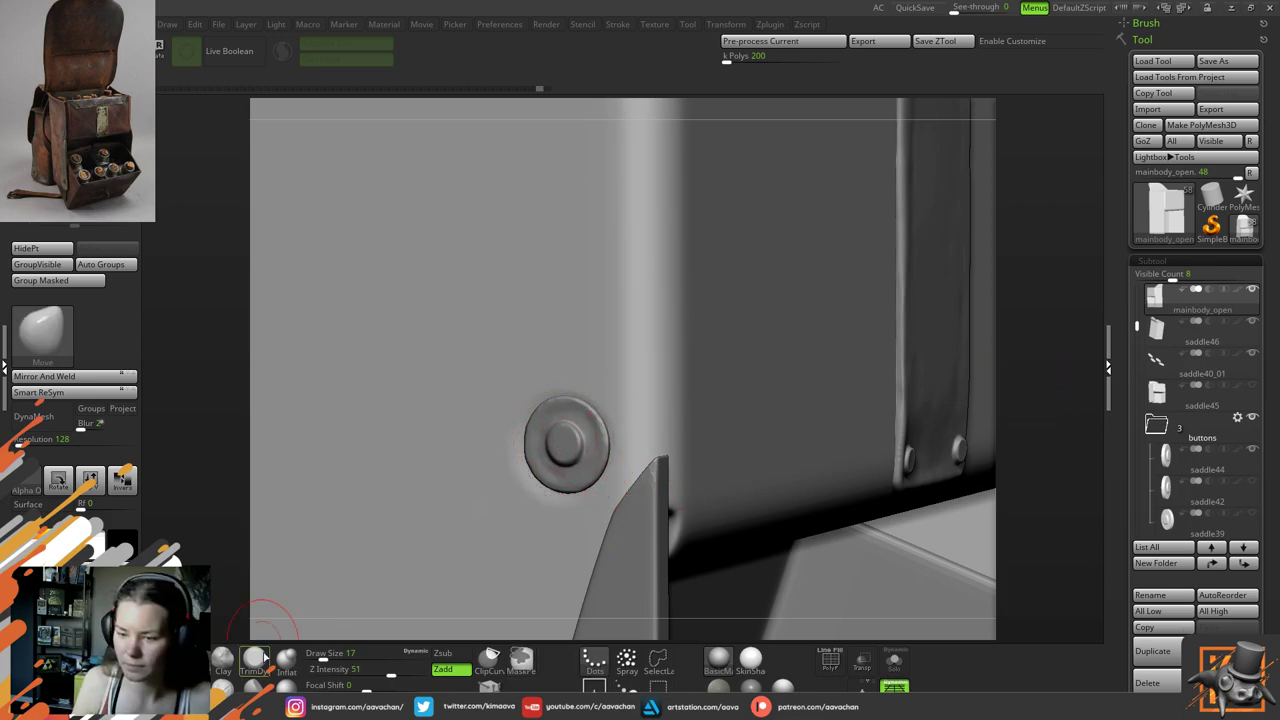
Carve a shallow dent in the leather around the rivet with the Clay brush at draw size 11, and undo the last stroke
left_click(224, 659)
left_click_drag(995, 357, 870, 362)
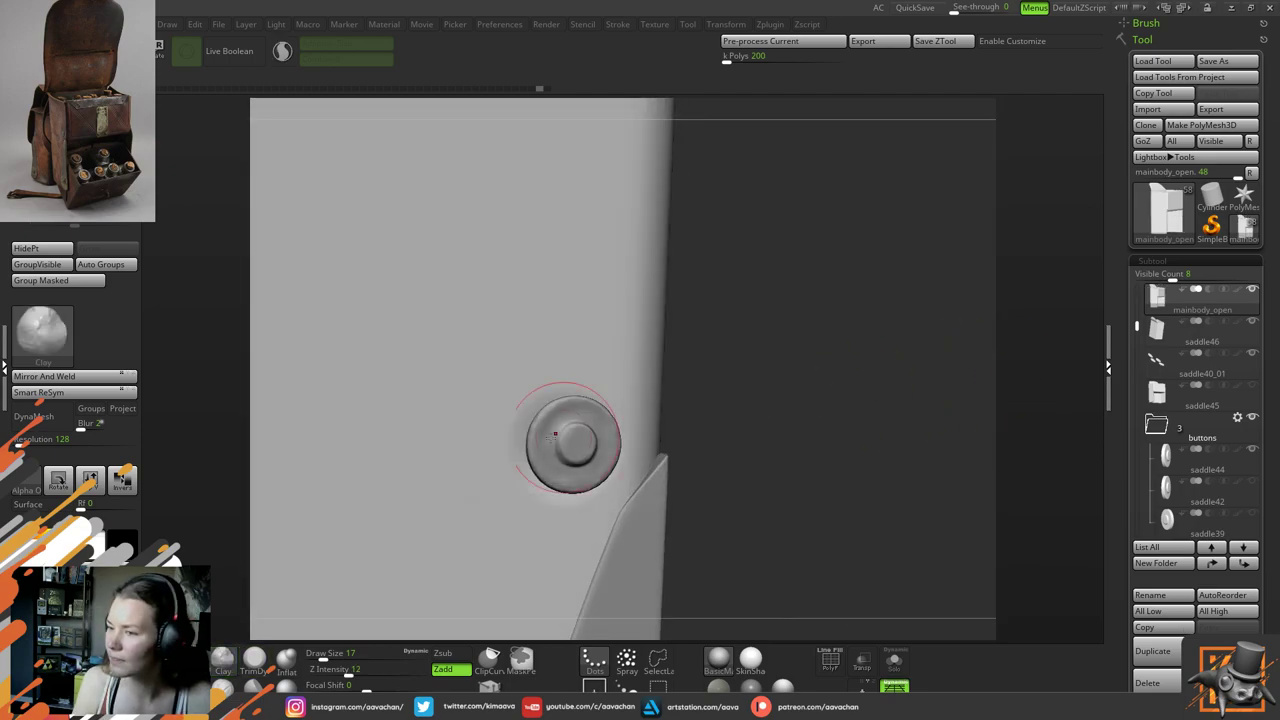
key("space")
mouse_move(557, 419)
left_mouse_down()
mouse_move(541, 420)
mouse_move(566, 396)
mouse_move(580, 402)
left_mouse_up()
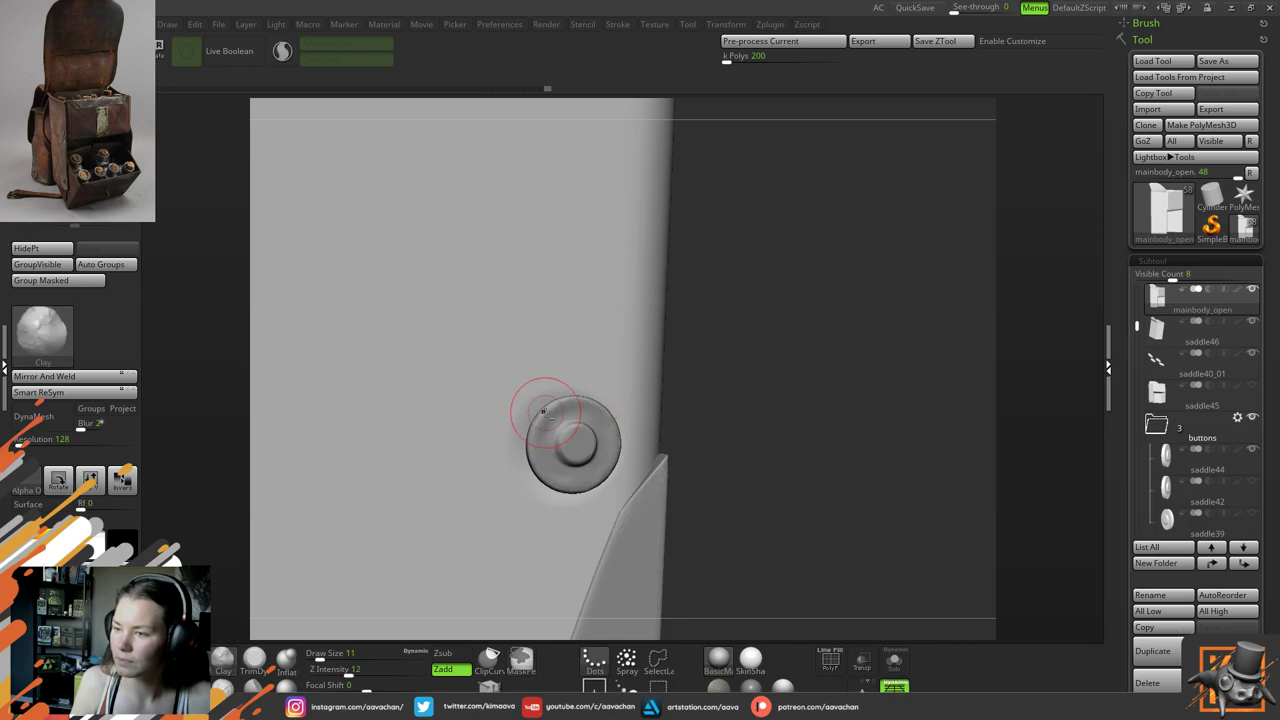
left_click_drag(535, 457, 543, 477)
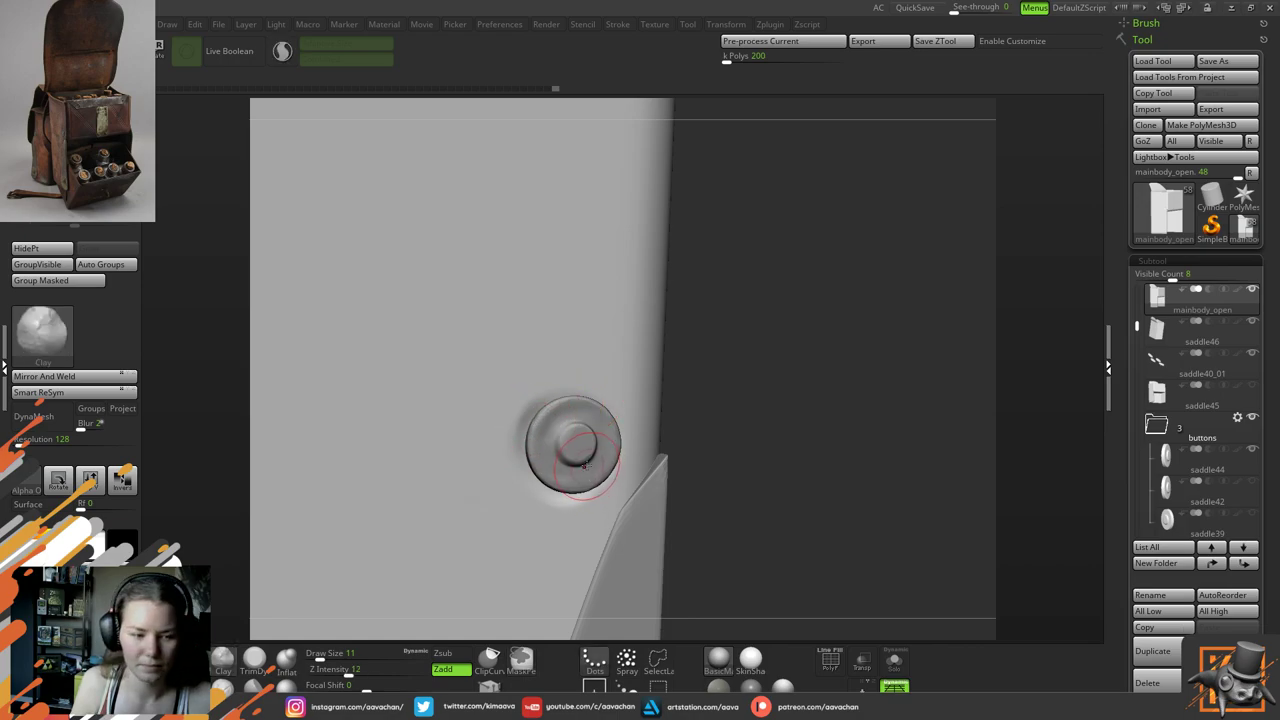
key("ctrl+z")
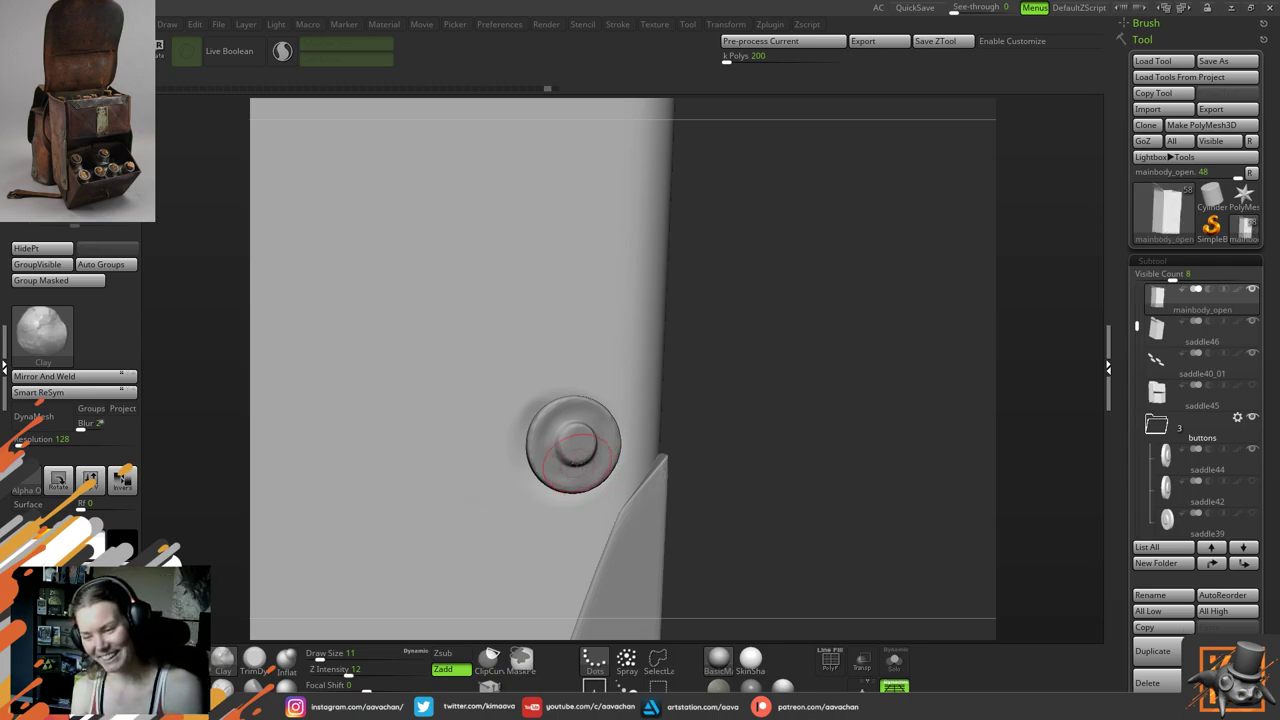
Continue working the leather close to the rivet's rim with the Clay brush, checking the dent from several angles
mouse_move(774, 386)
left_mouse_down("alt")
mouse_move(712, 380)
mouse_move(803, 403)
mouse_move(790, 403)
left_mouse_up("alt")
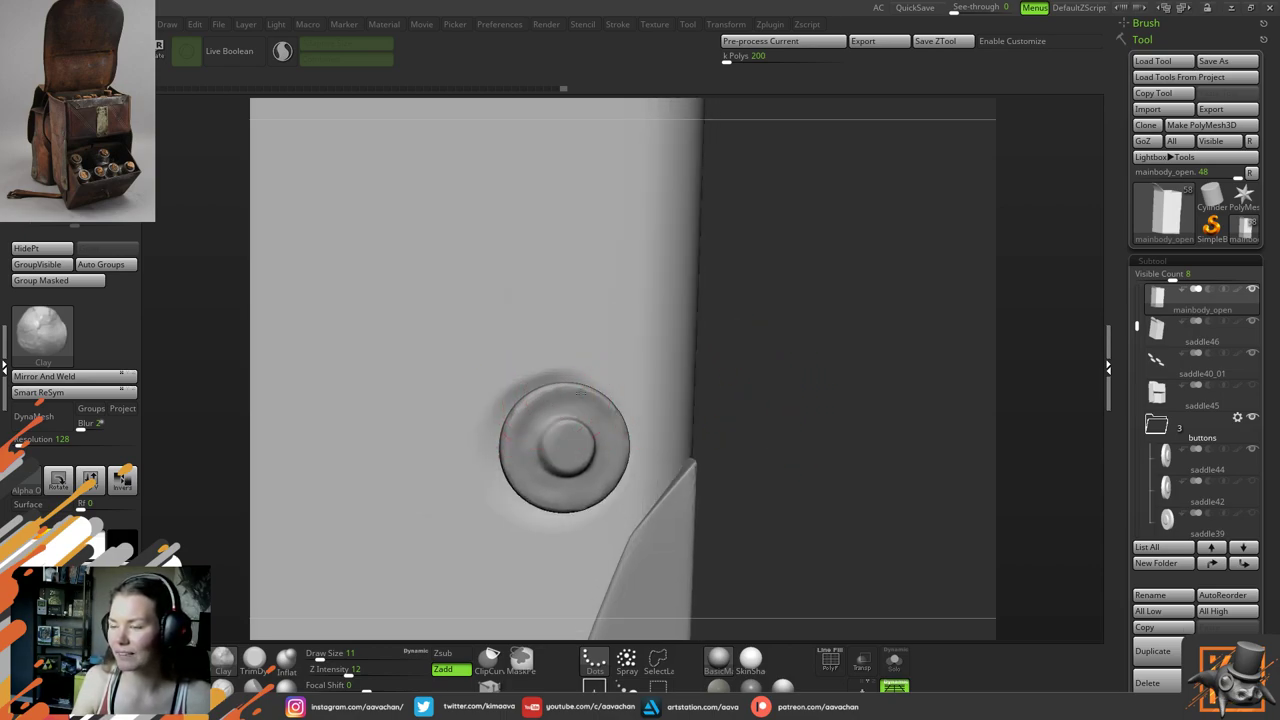
left_click_drag(801, 429, 777, 397)
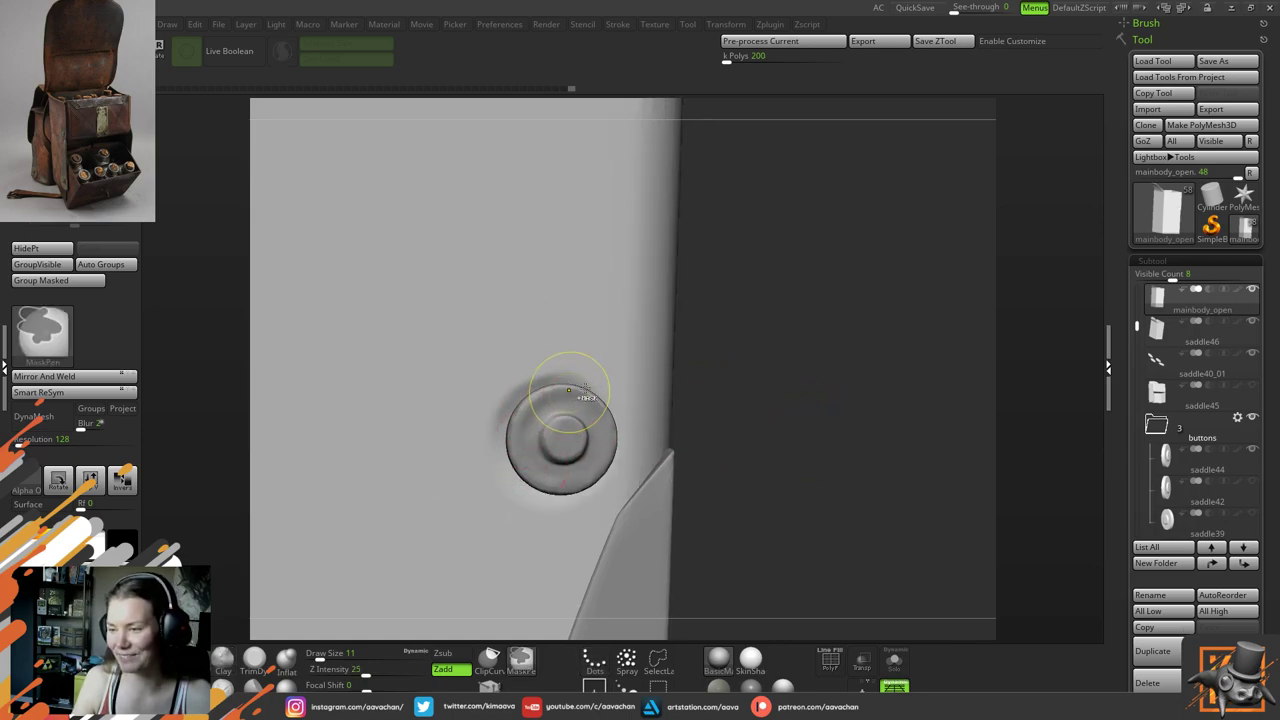
left_click_drag(791, 391, 803, 398)
left_click_drag(903, 330, 929, 346)
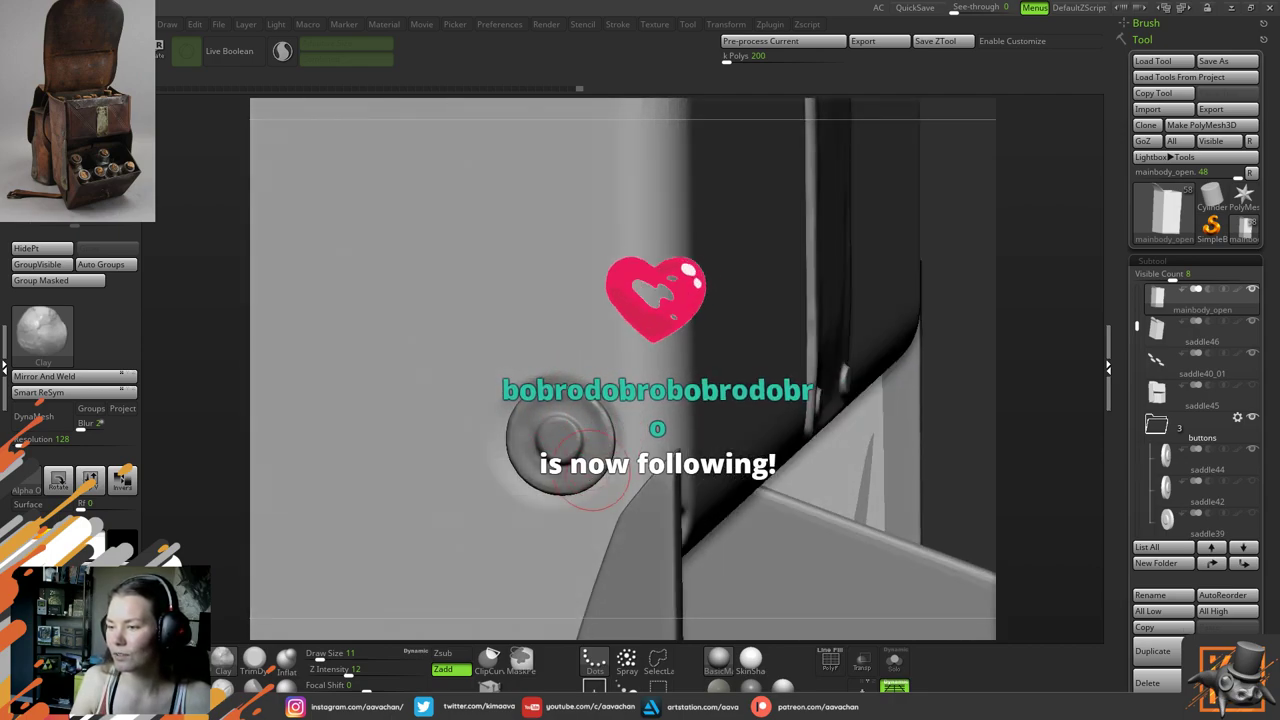
left_click_drag(928, 346, 943, 358)
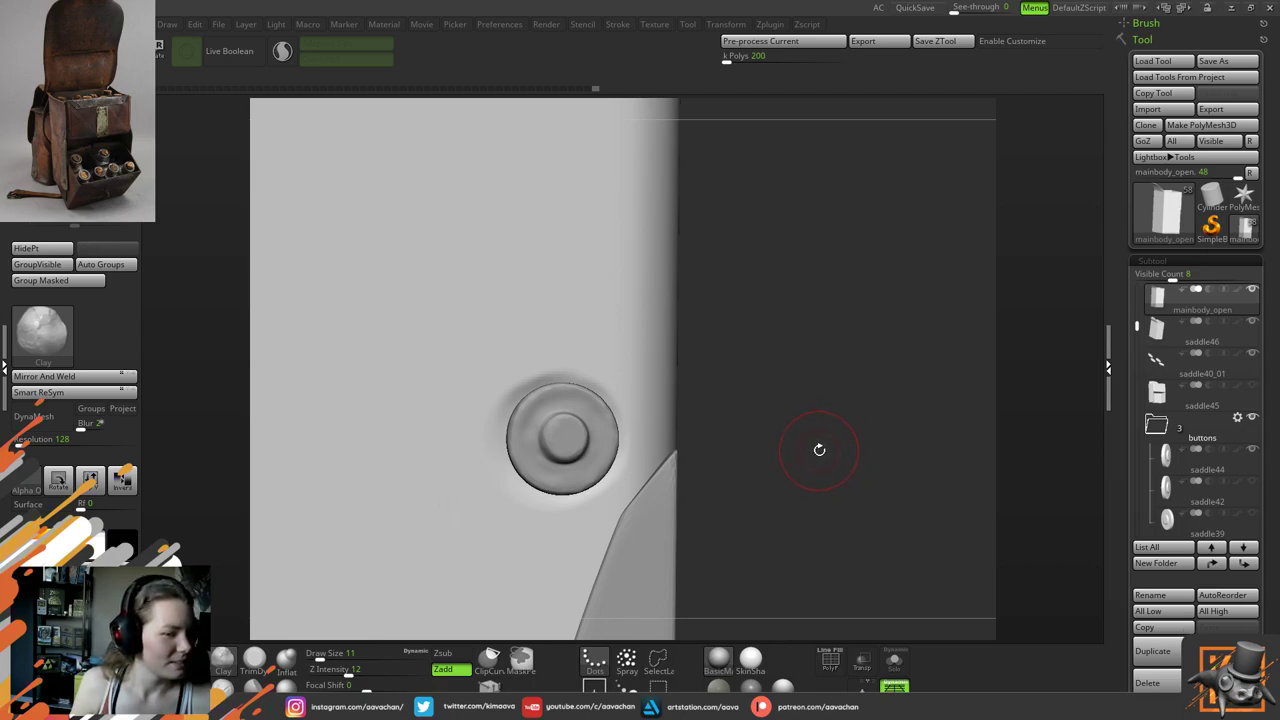
mouse_move(733, 332)
left_mouse_down("alt")
mouse_move(757, 383)
mouse_move(823, 400)
left_mouse_up("alt")
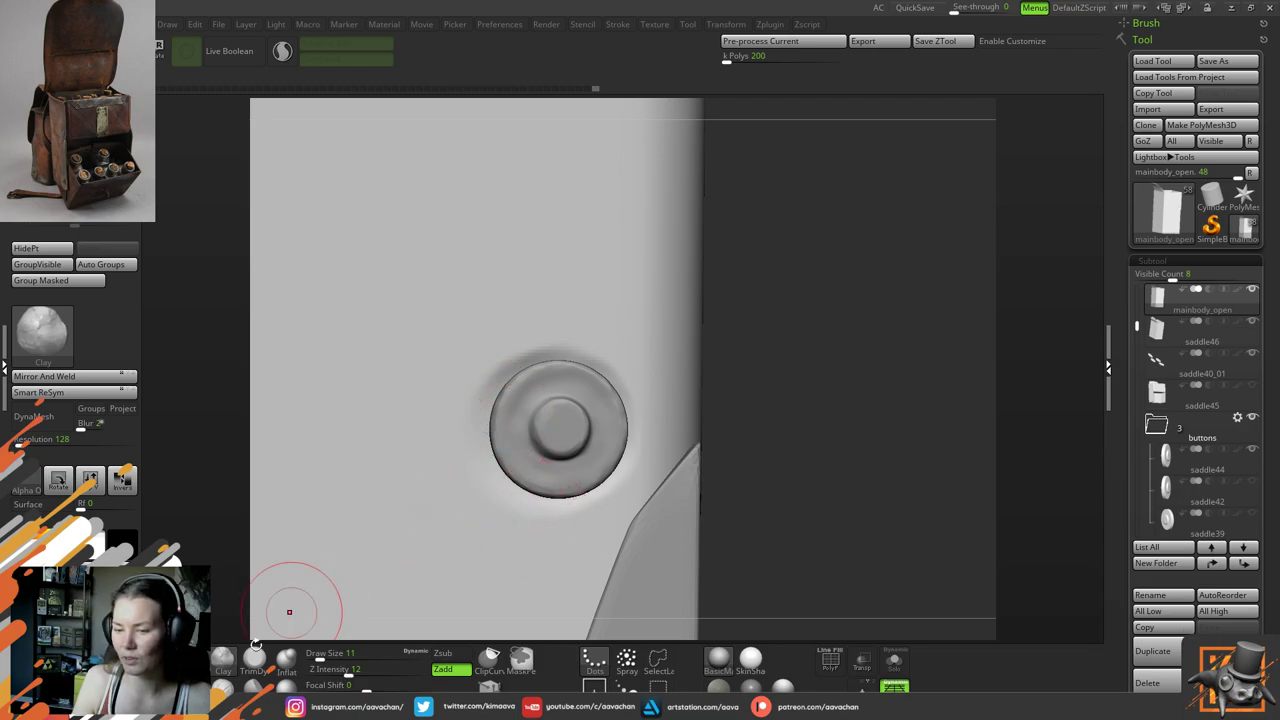
Try to raise the leather around the rivet's upper rim with the Inflat brush at draw size 12
left_click(288, 672)
left_click_drag(710, 392, 734, 363)
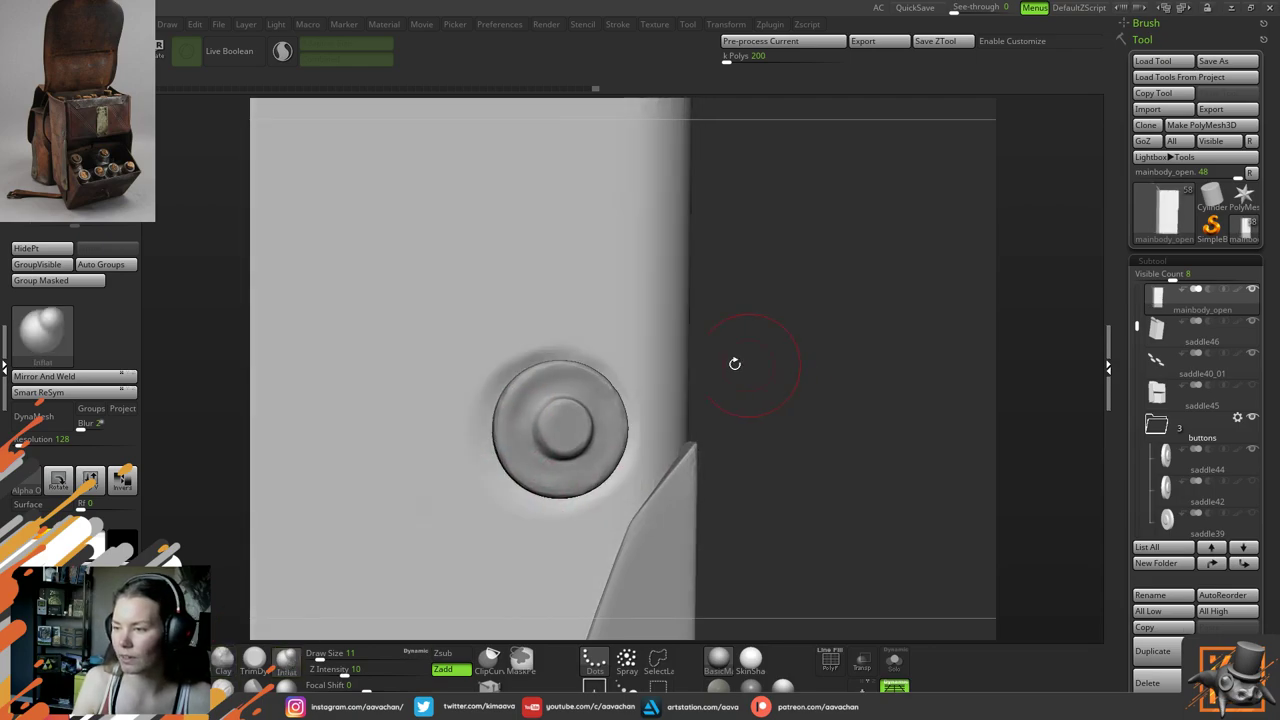
key("space")
mouse_move(519, 366)
left_mouse_down()
mouse_move(505, 370)
mouse_move(526, 361)
left_mouse_up()
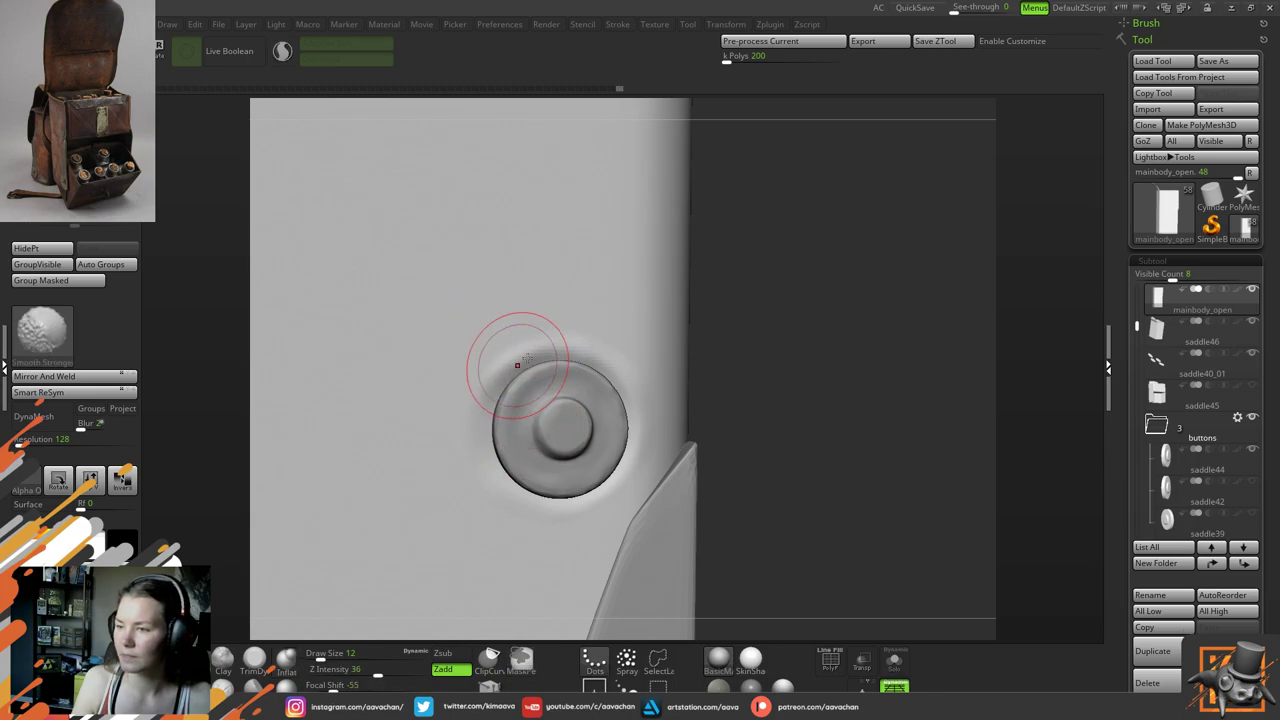
key("ctrl")
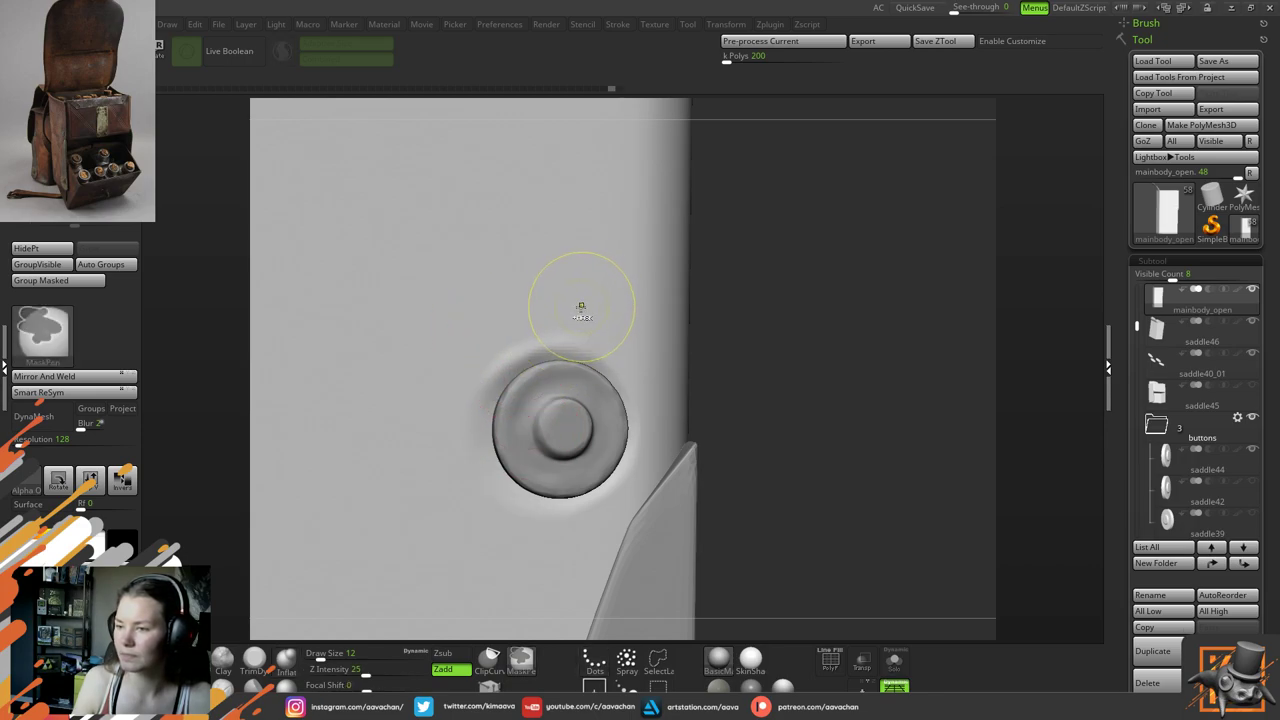
key("shift")
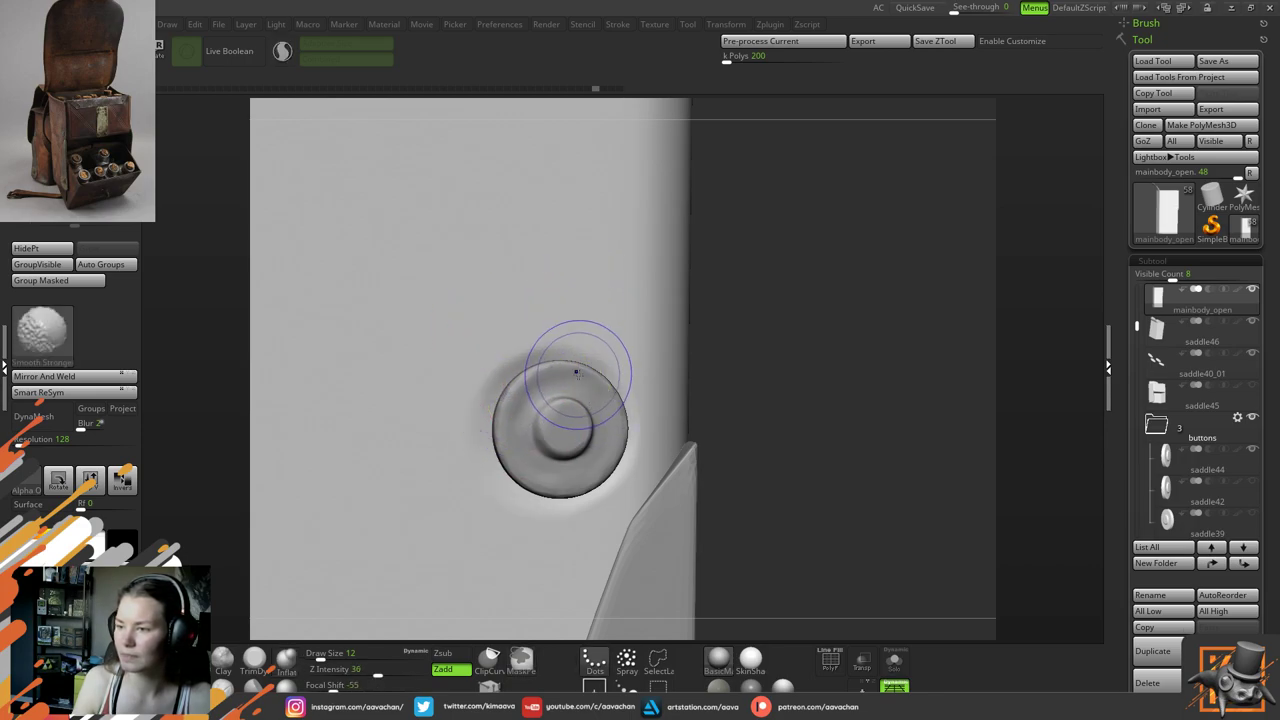
Smooth the leather at the rivet's upper rim and refine the dent around the rivet with the Clay brush at draw size 7
left_click_drag(578, 374, 543, 391, "shift")
left_click(224, 659)
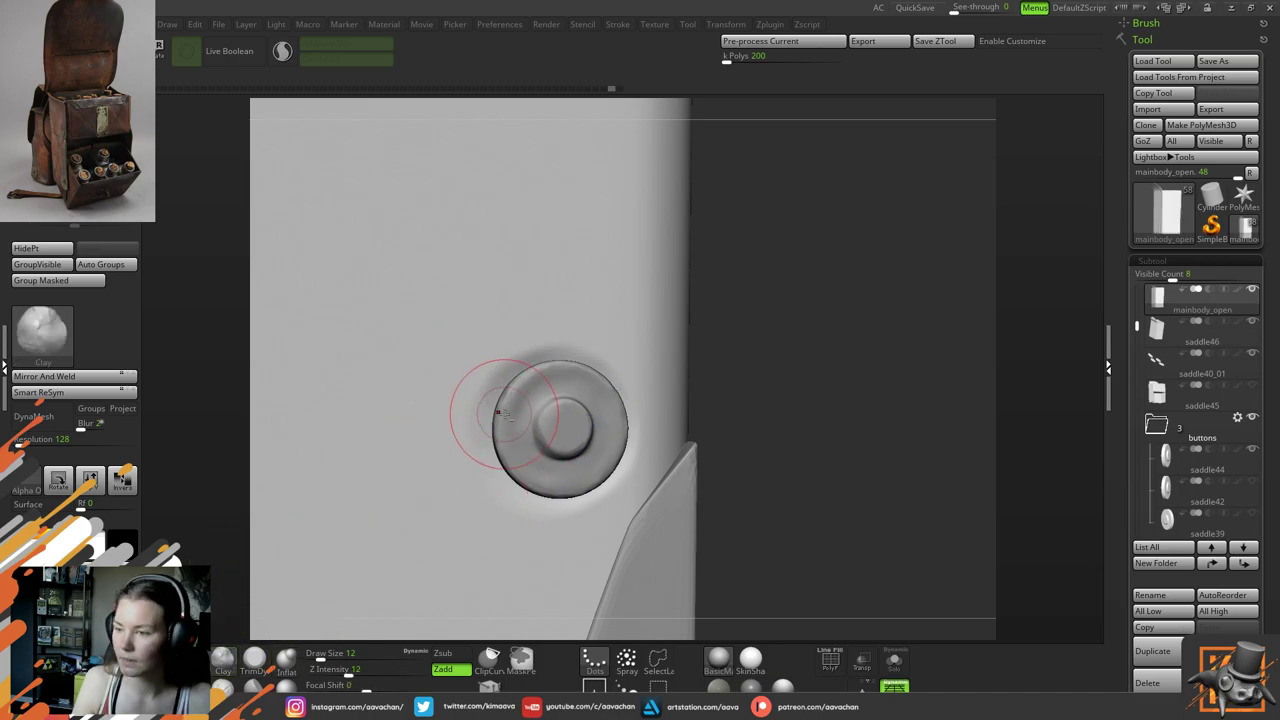
key("ctrl")
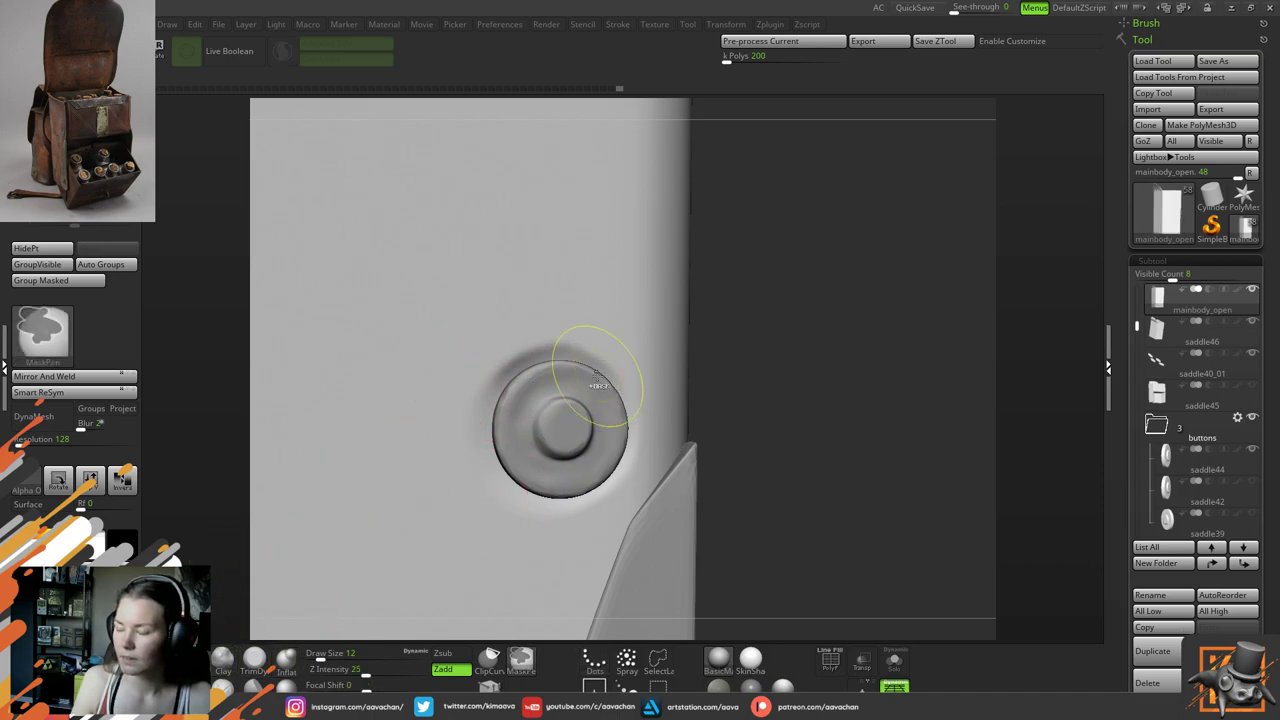
key("space")
left_click_drag(585, 388, 509, 394)
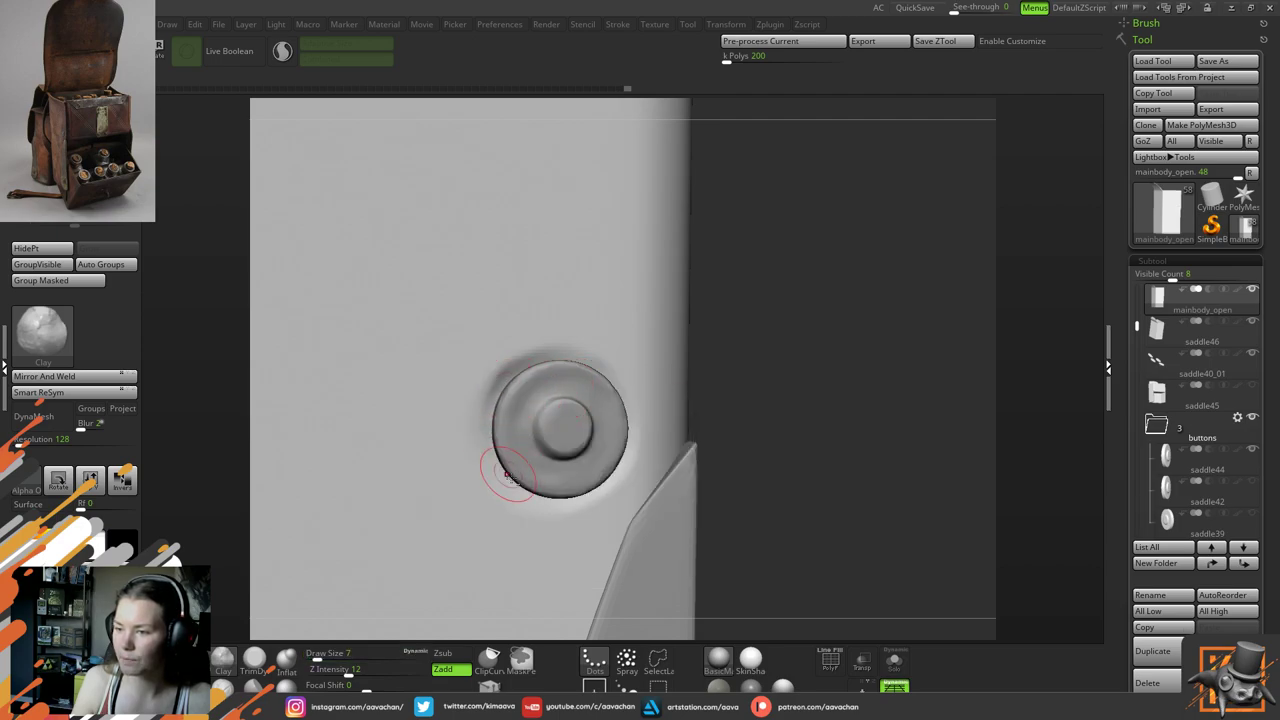
left_click_drag(787, 355, 800, 352)
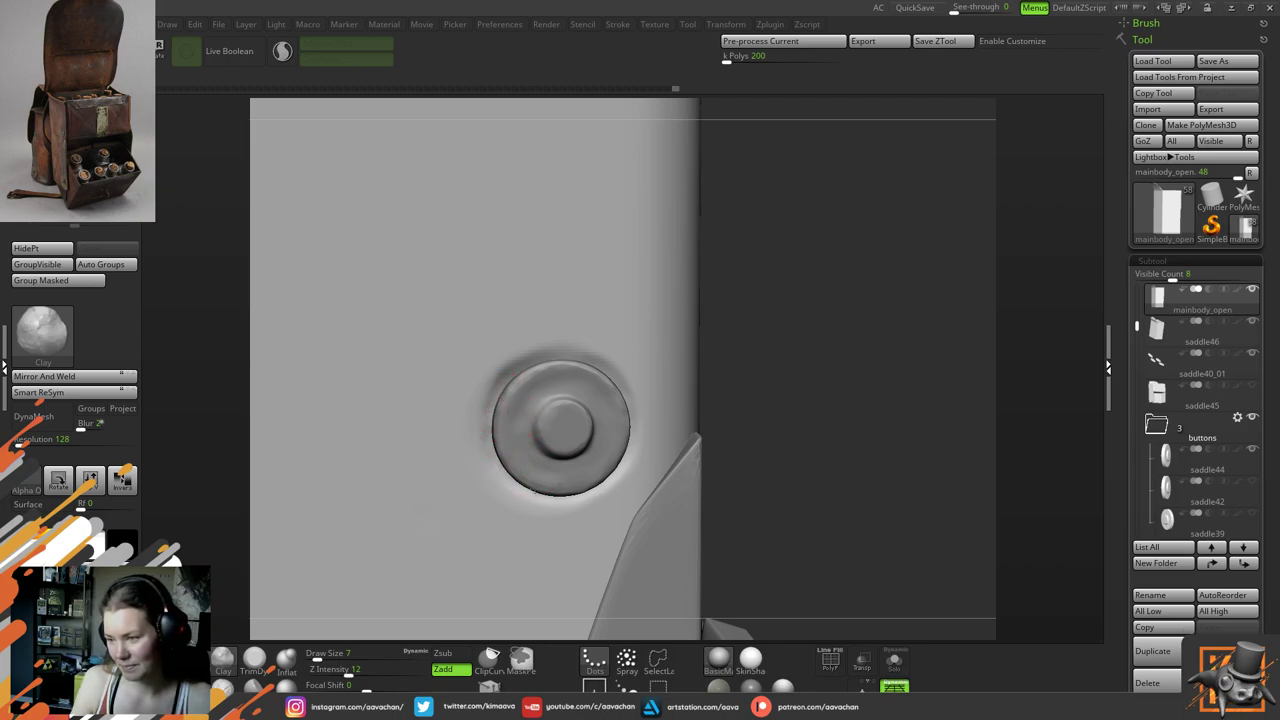
left_click_drag(803, 333, 748, 331)
left_click_drag(497, 423, 497, 430, "shift")
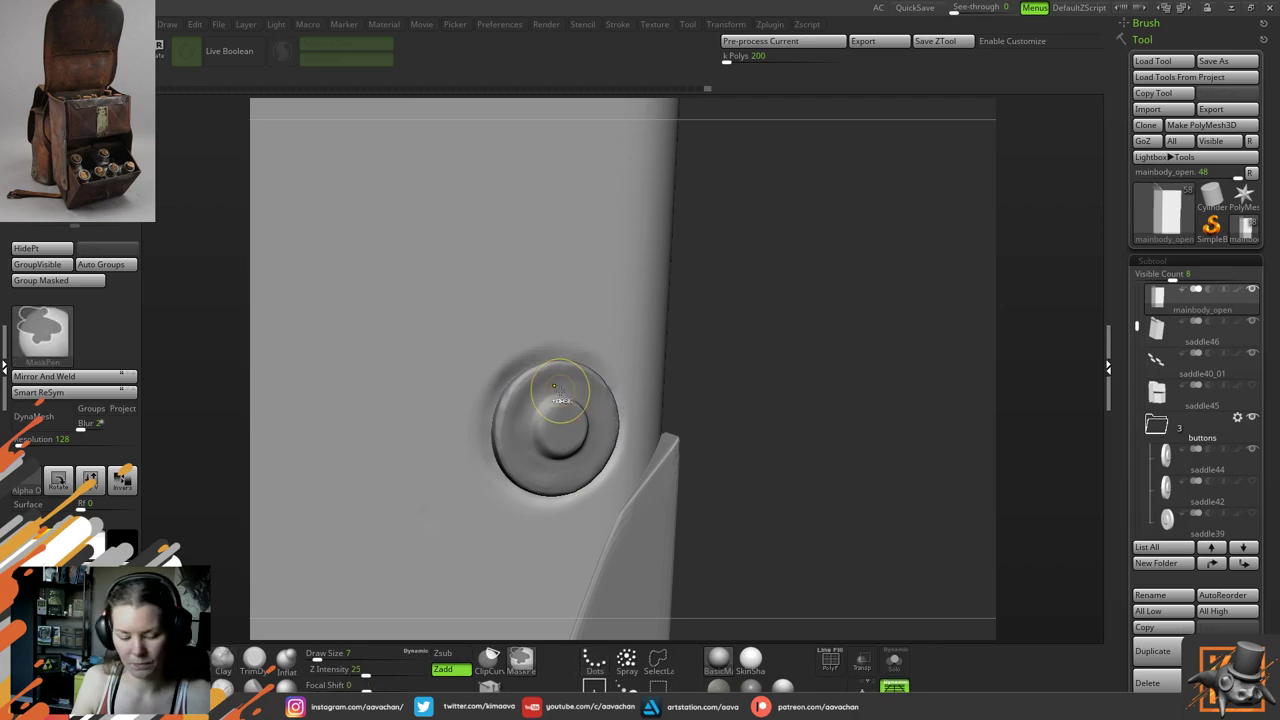
Subdivide the main body mesh and touch up the dent around the rivet with the Clay brush
key("ctrl+d")
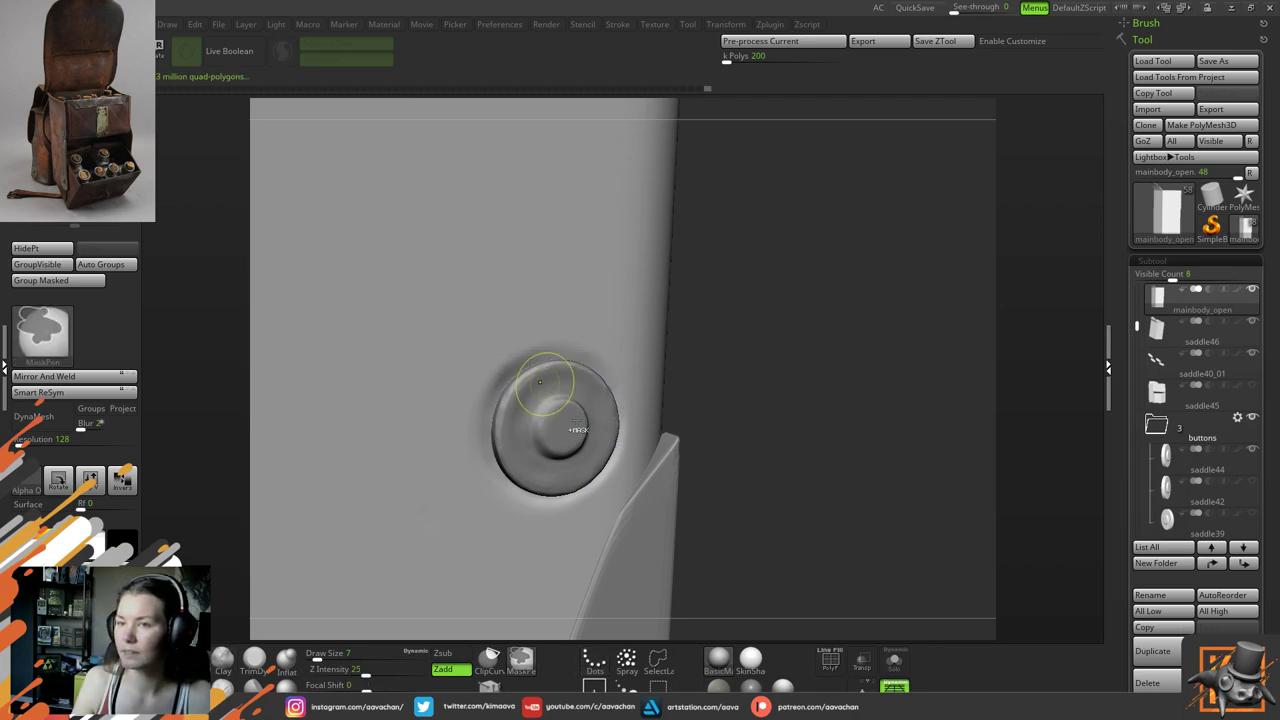
left_click_drag(695, 335, 607, 264, "alt")
left_click_drag(784, 376, 755, 526)
left_click_drag(697, 329, 715, 358)
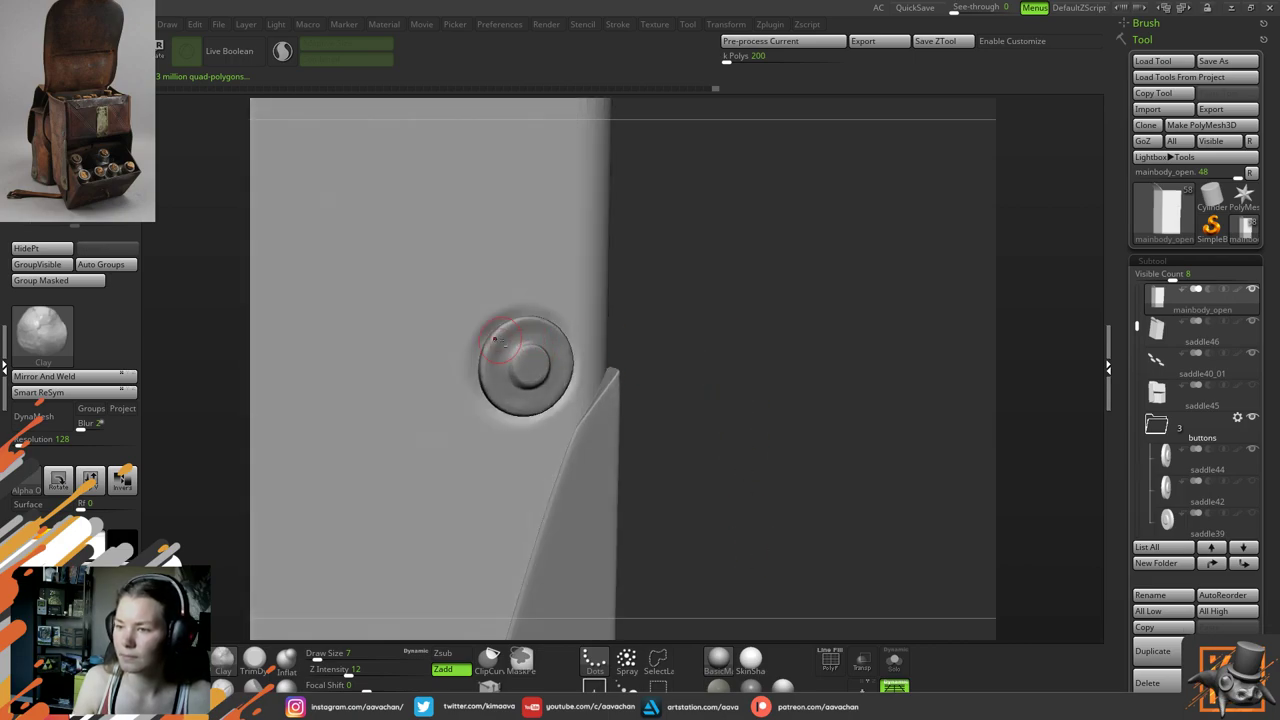
Bulge the leather around the rivet's rim with the Inflat brush at draw size 9 and smooth the raised edge
left_click(286, 657)
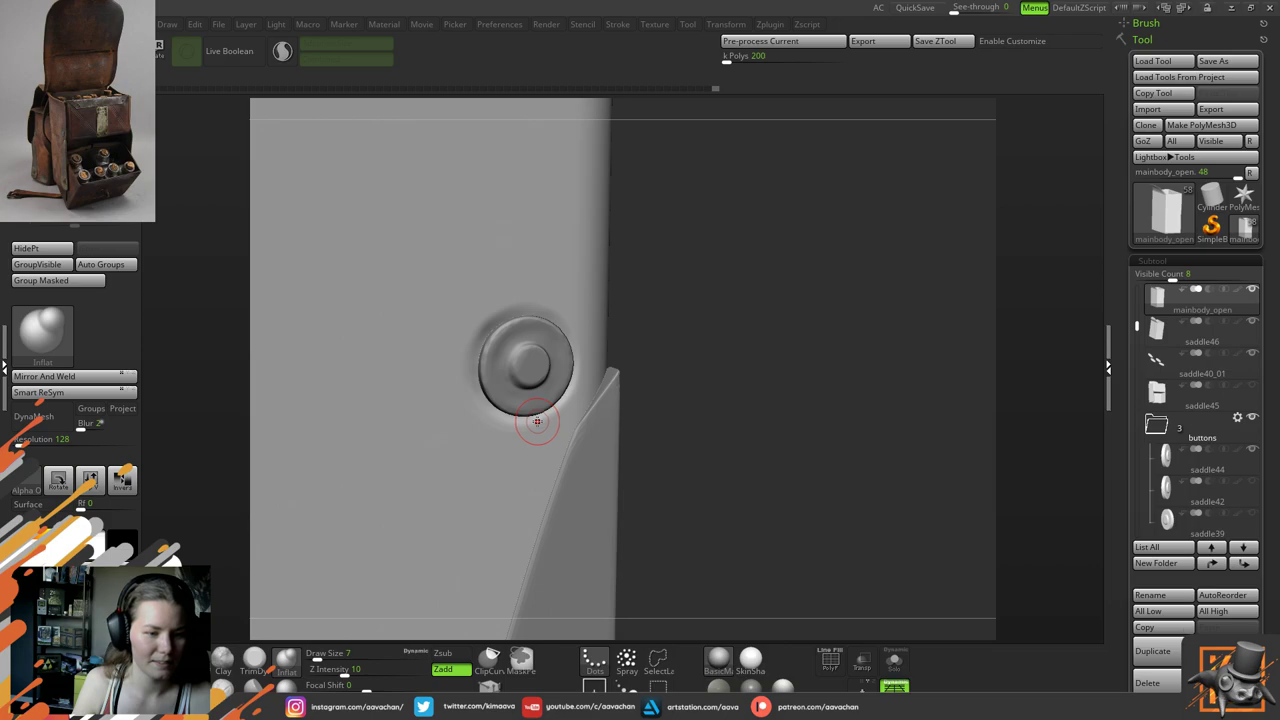
right_click_drag(527, 420, 550, 436, "ctrl")
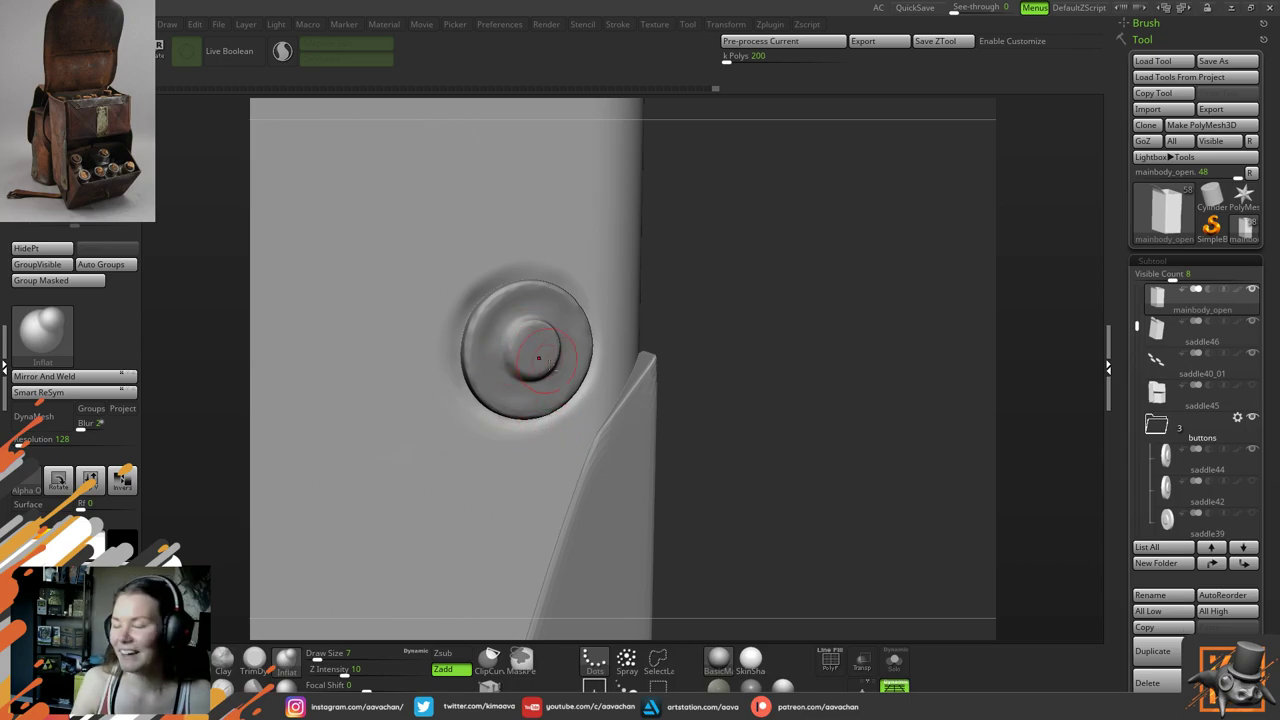
right_click_drag(534, 350, 598, 395, "ctrl")
mouse_move(786, 278)
right_mouse_down()
mouse_move(826, 334)
mouse_move(443, 309)
right_mouse_up()
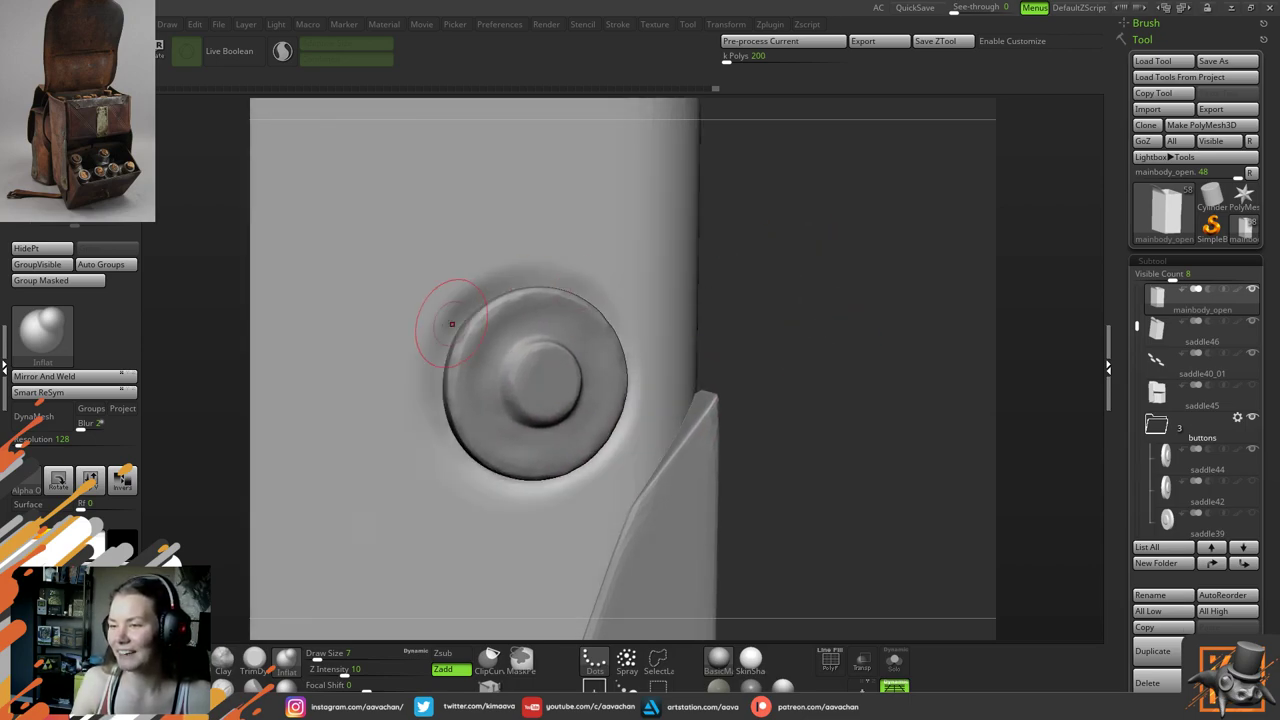
key("space")
left_click_drag(534, 312, 537, 312)
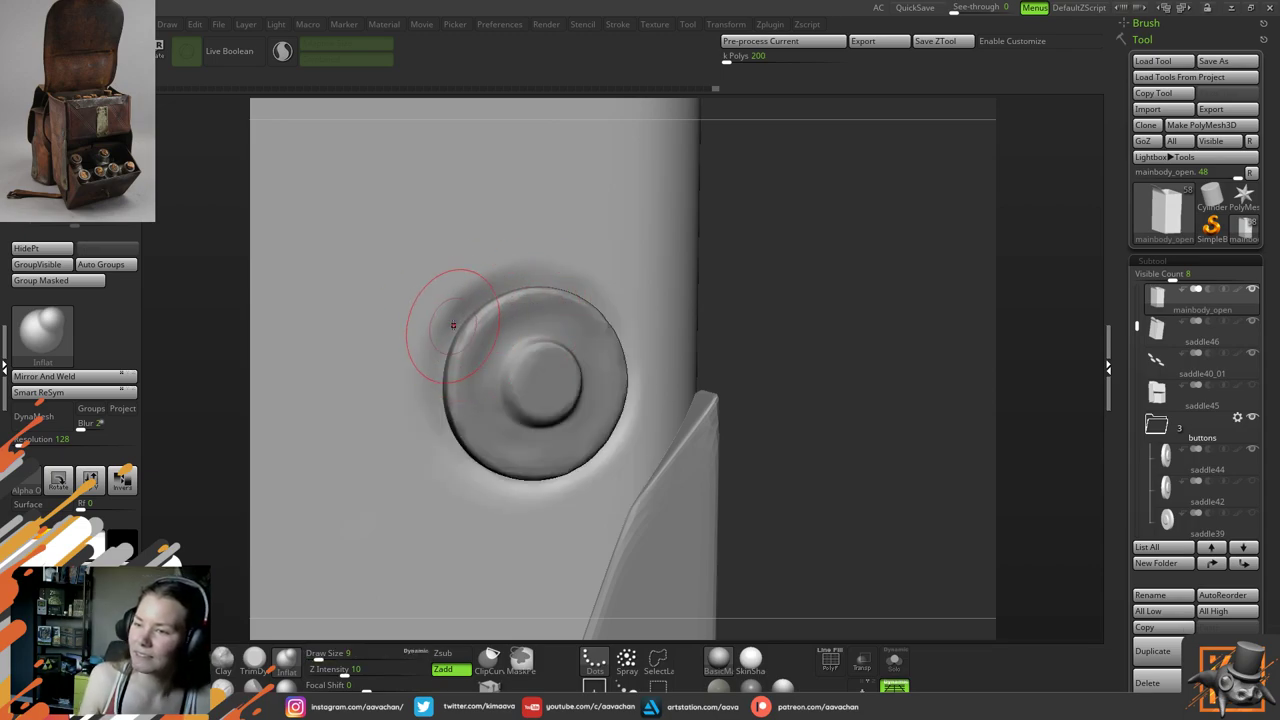
key("ctrl")
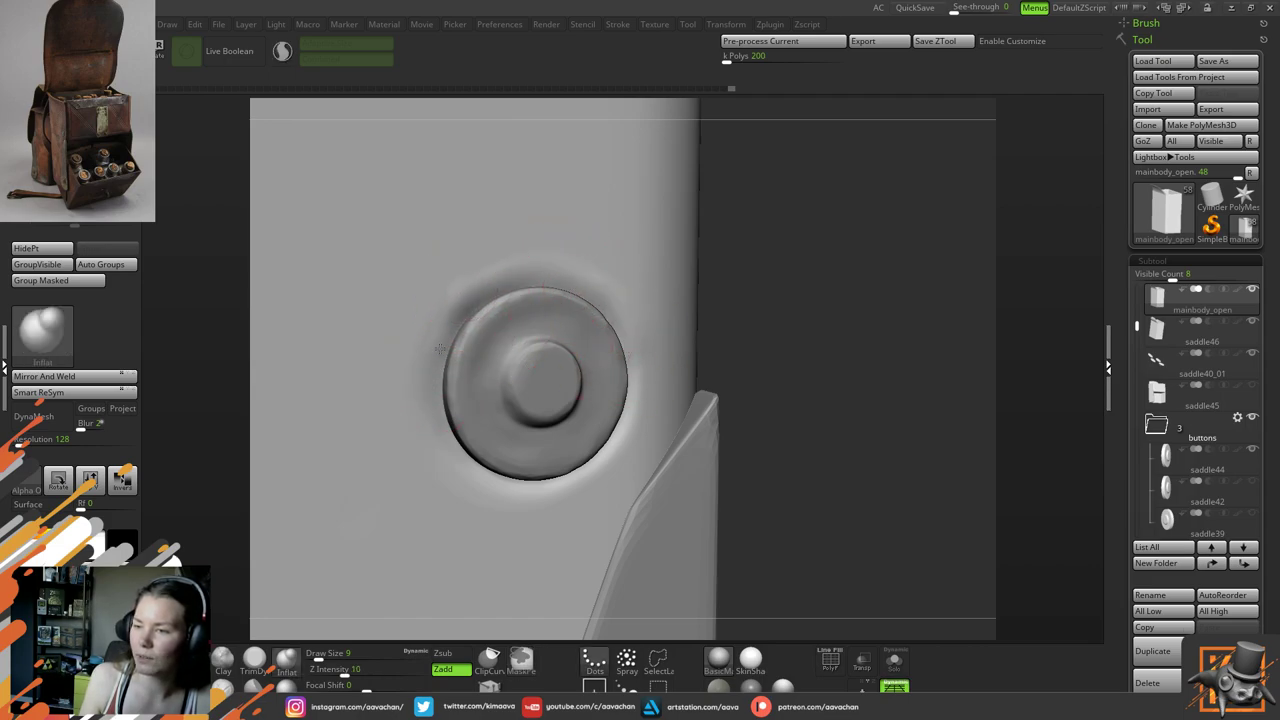
key("ctrl")
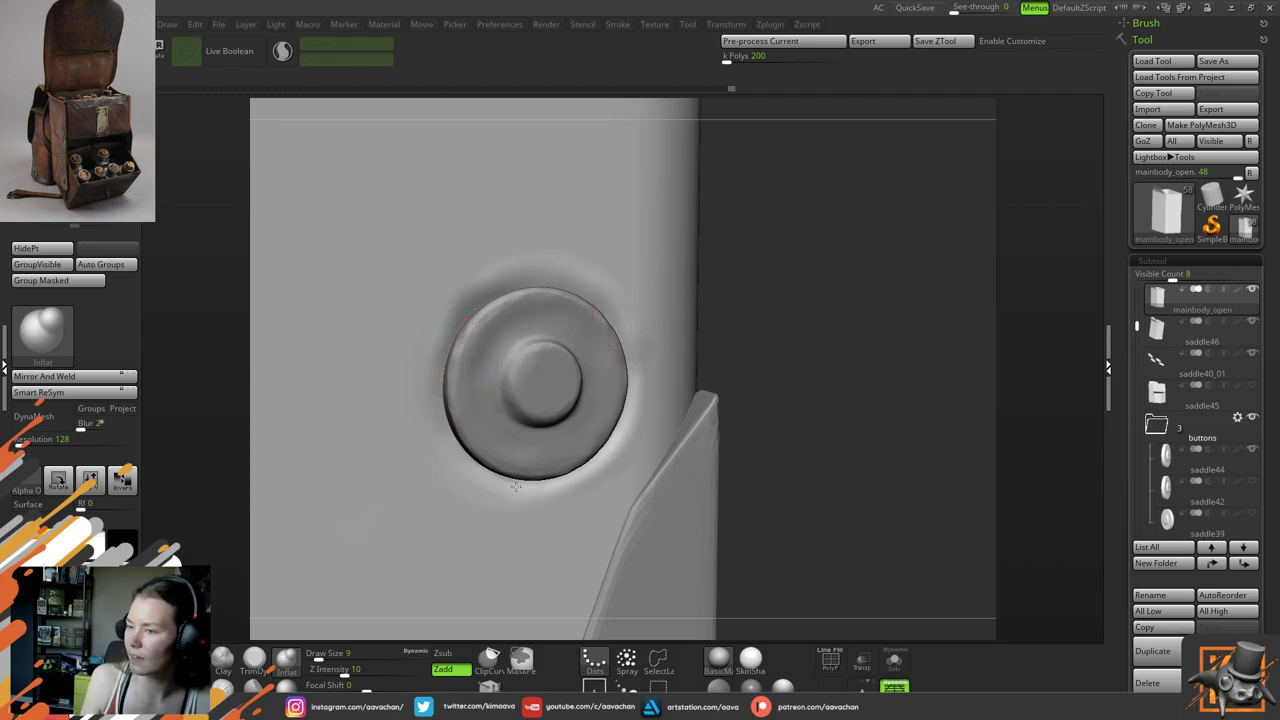
key("shift")
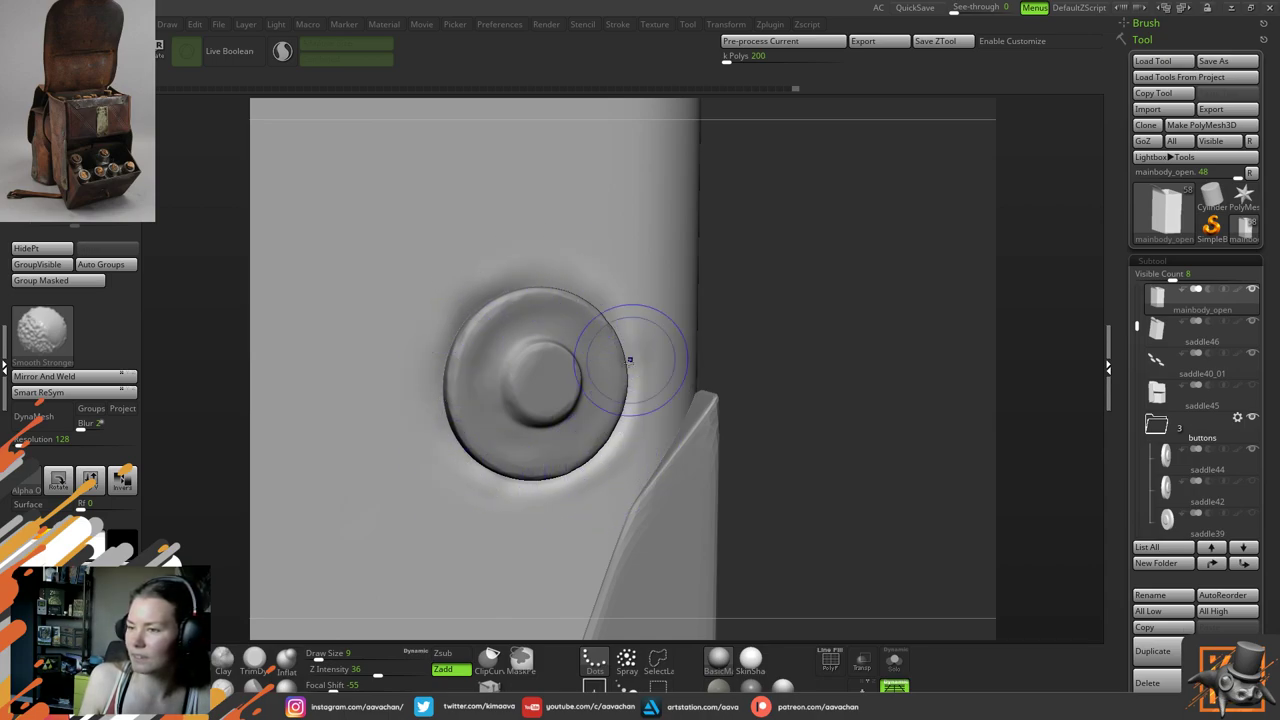
key("shift")
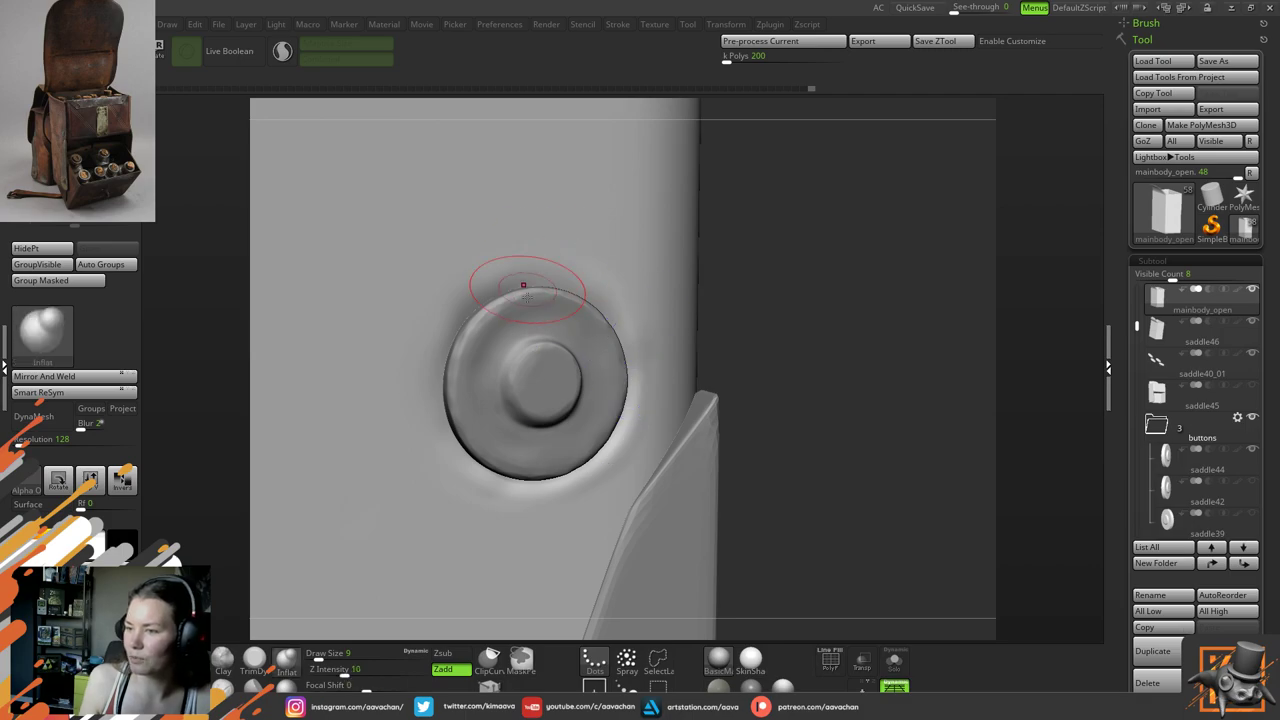
Examine how the rivet sits in the leather from the front and side of the bag, with draw size 5
key("space")
left_click_drag(527, 341, 521, 341)
right_click_drag(623, 346, 611, 307, "alt")
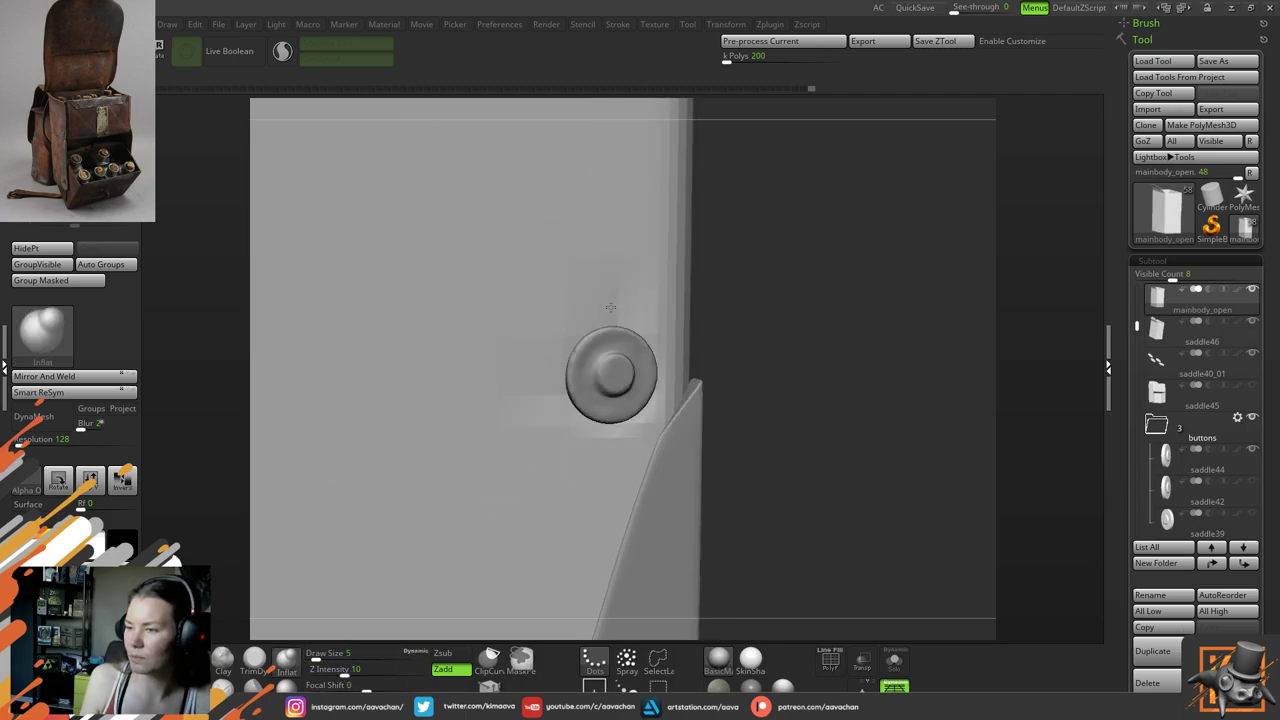
left_click_drag(815, 335, 690, 362)
left_click_drag(540, 385, 529, 330, "alt")
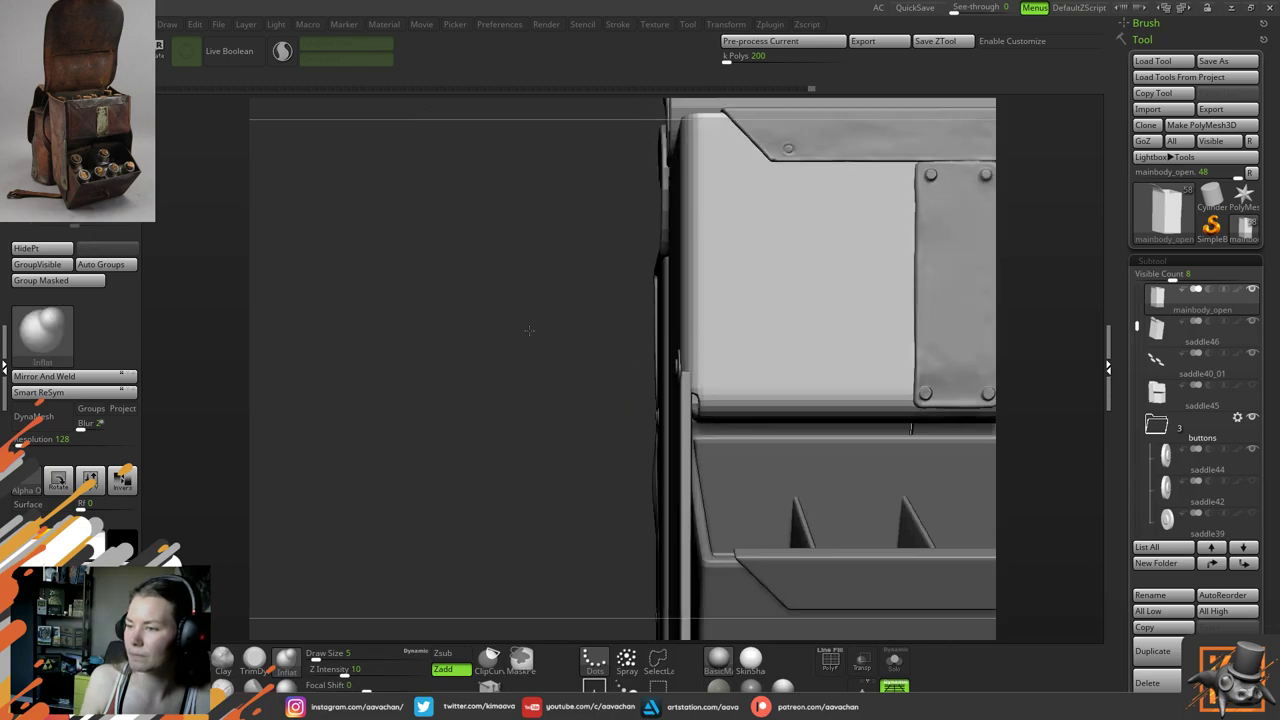
right_click_drag(529, 330, 866, 390)
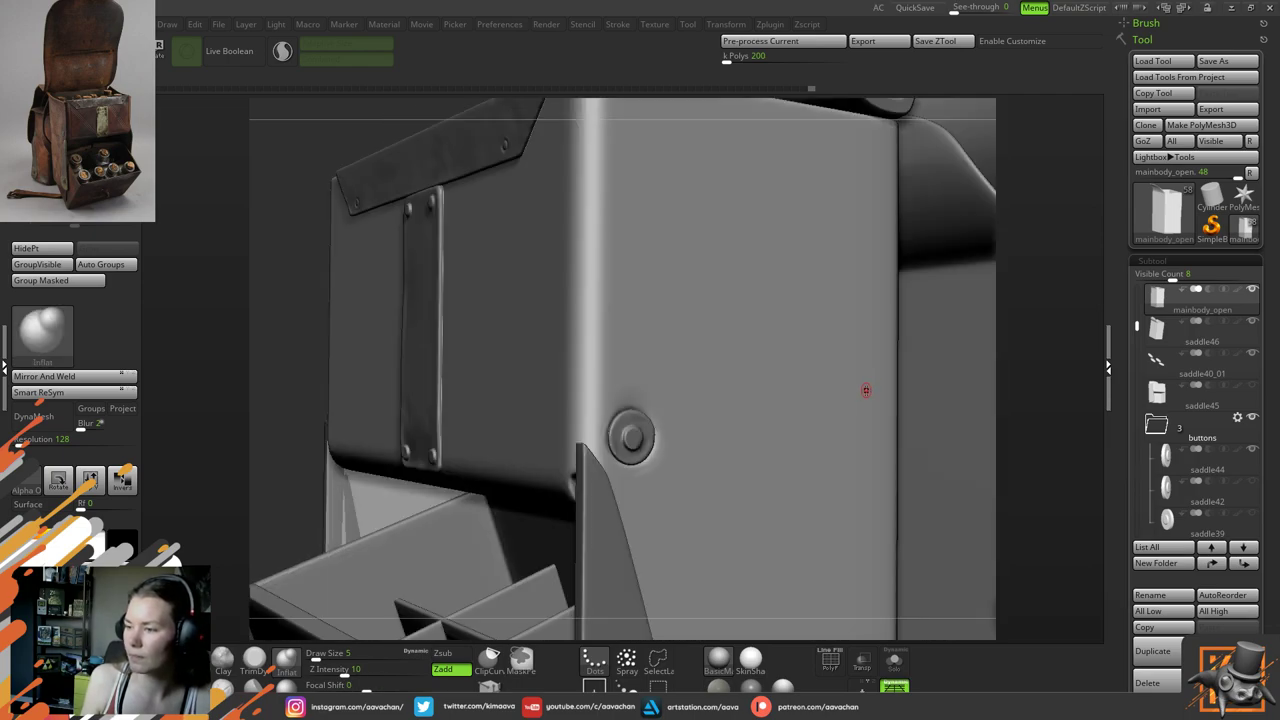
right_click_drag(282, 359, 792, 349)
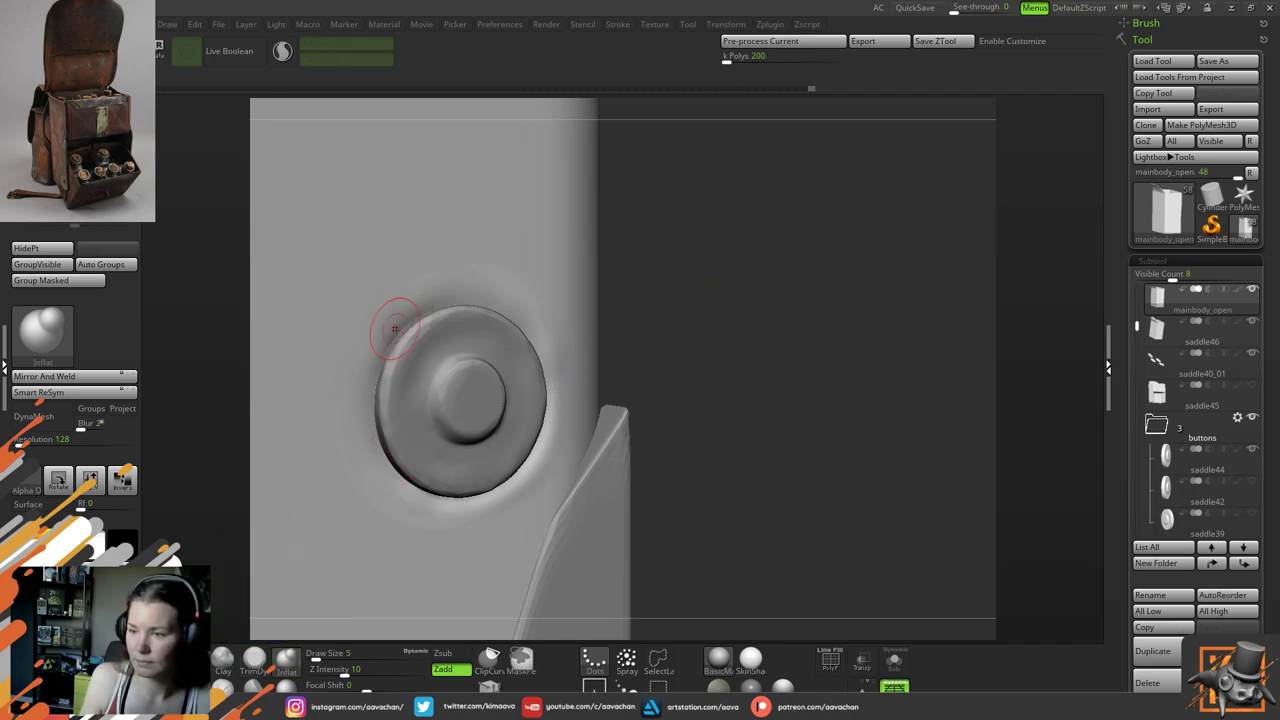
Build up a ring of raised leather around the rivet with the Inflat brush at draw size 8, and smooth its upper part
key("space")
left_click_drag(429, 314, 416, 307)
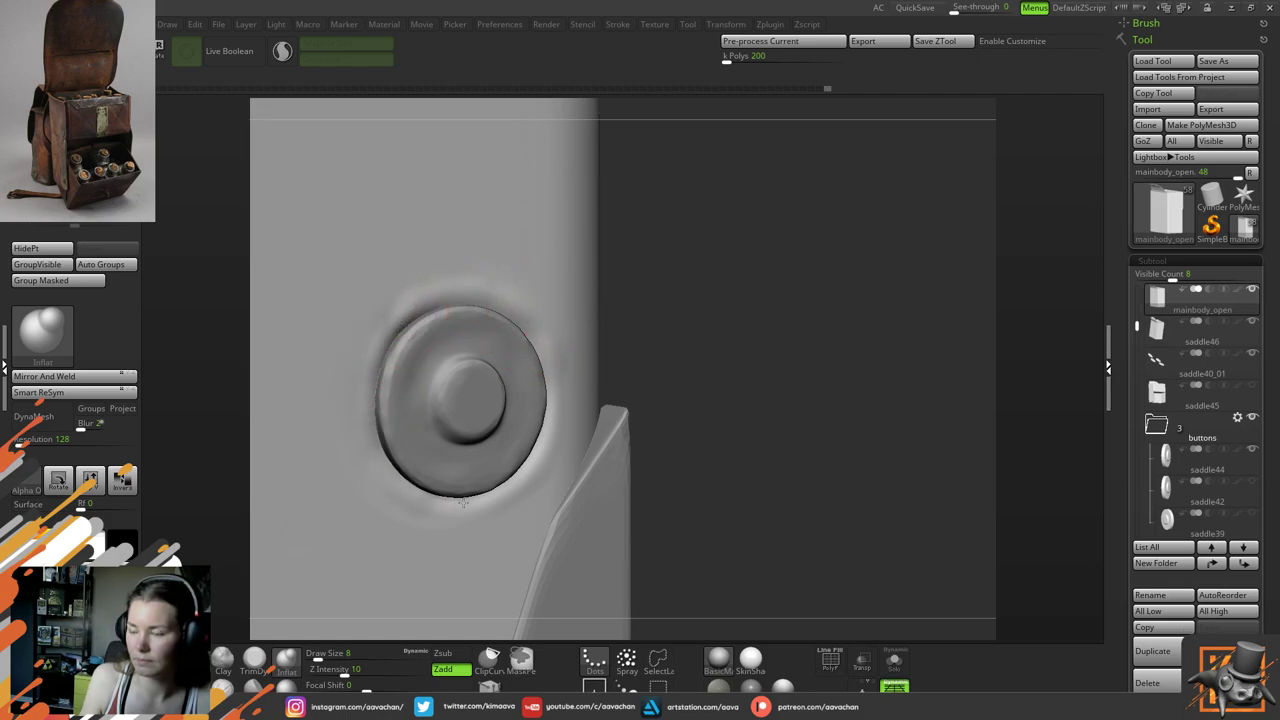
left_click_drag(463, 503, 568, 362)
left_click_drag(714, 292, 656, 296)
left_click_drag(527, 307, 572, 354)
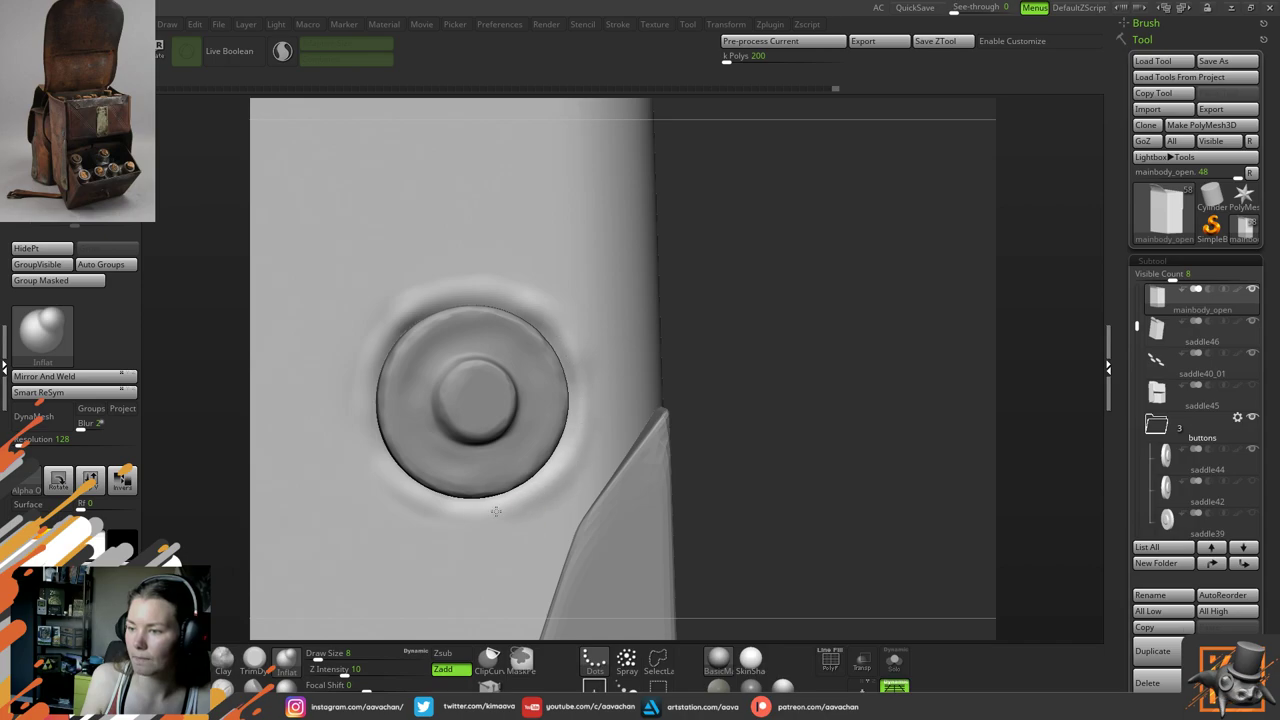
mouse_move(383, 306)
left_mouse_down("shift")
mouse_move(517, 271)
mouse_move(552, 290)
left_mouse_up("shift")
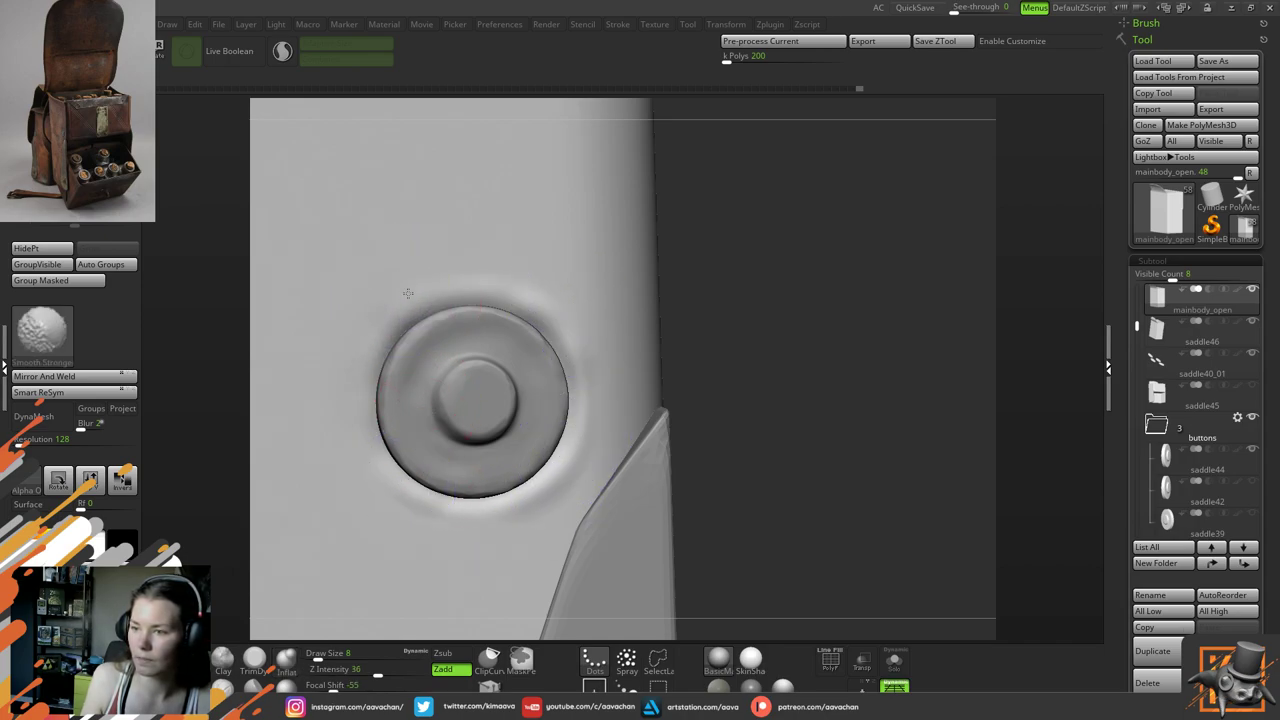
Smooth the raised leather above the rivet and move the rivet slightly along X, closer to the bag's side
left_click_drag(408, 293, 548, 314, "shift")
left_click_drag(771, 302, 613, 352)
left_click(428, 402, "alt")
key("w")
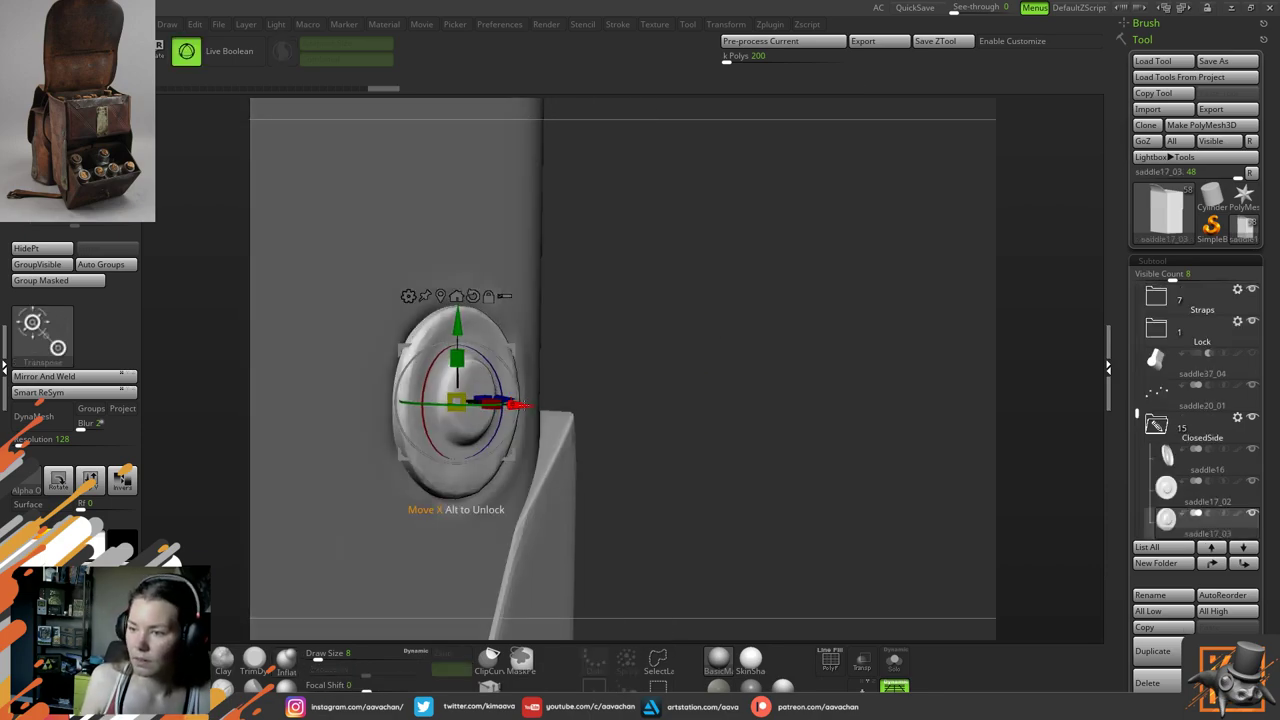
left_click_drag(522, 404, 516, 405)
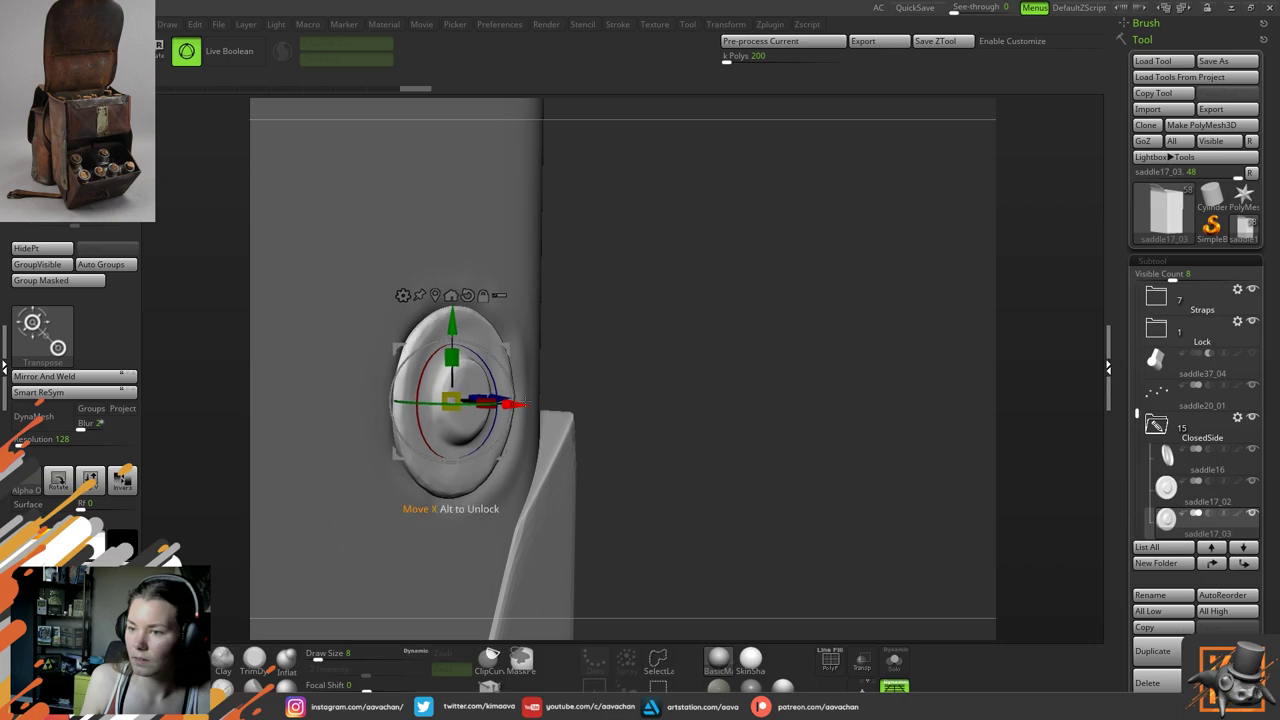
key("q")
left_click_drag(691, 357, 645, 354)
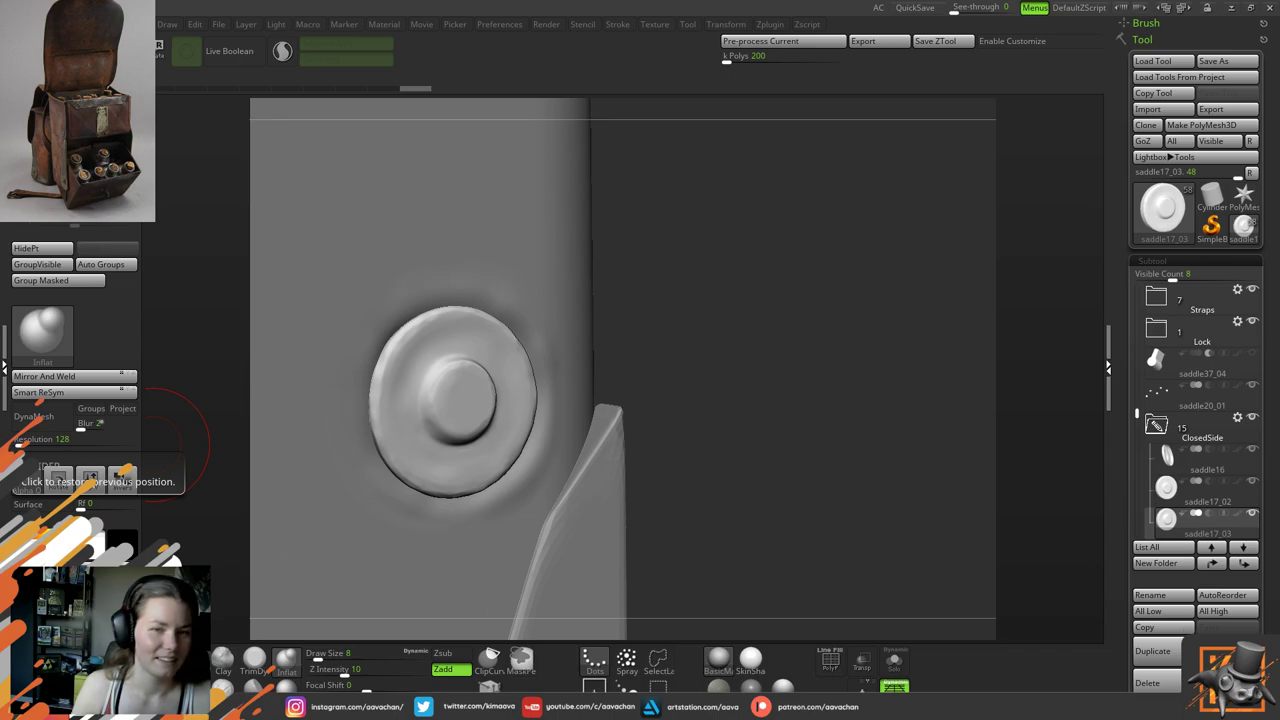
left_click_drag(0, 145, 703, 31)
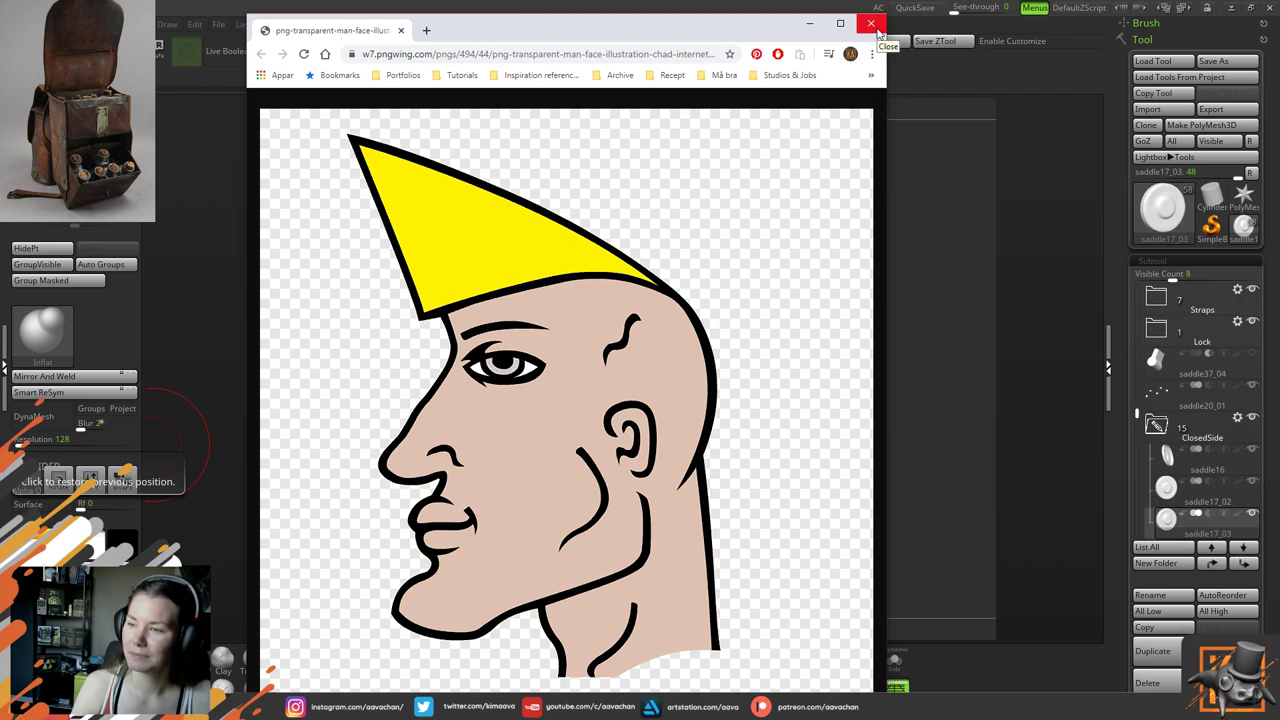
left_click(871, 24)
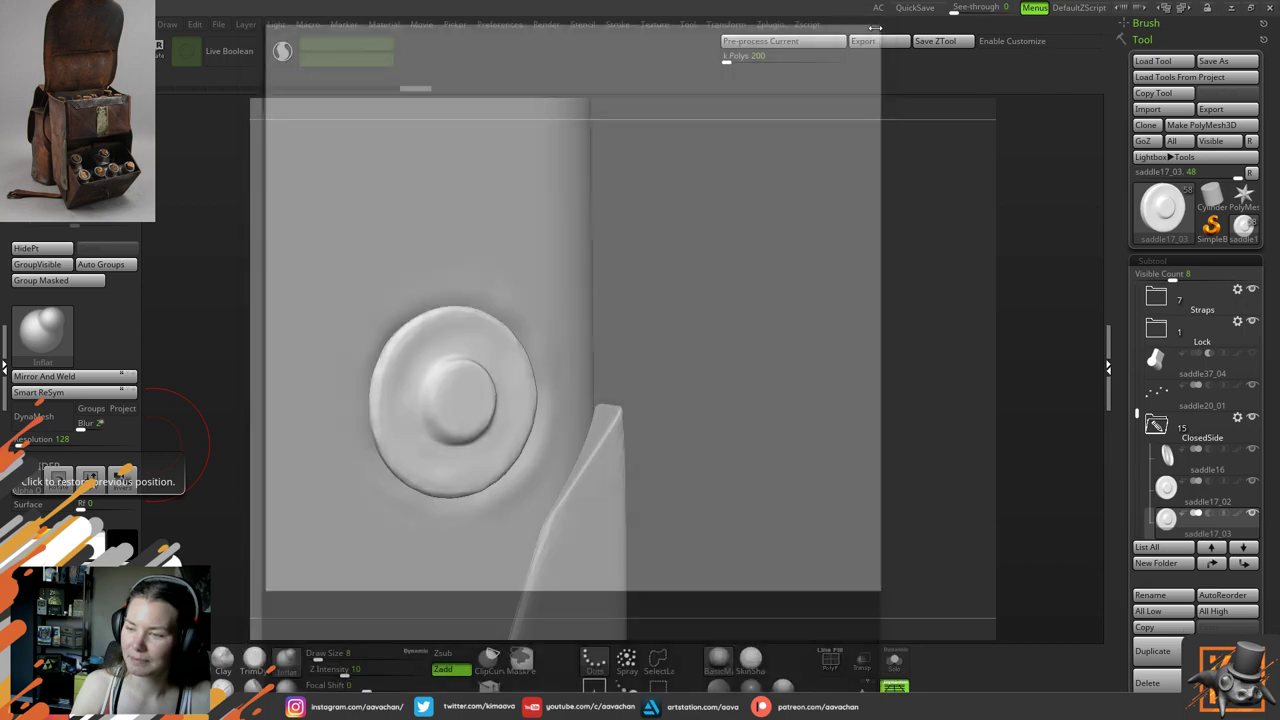
left_click_drag(696, 311, 749, 314, "alt")
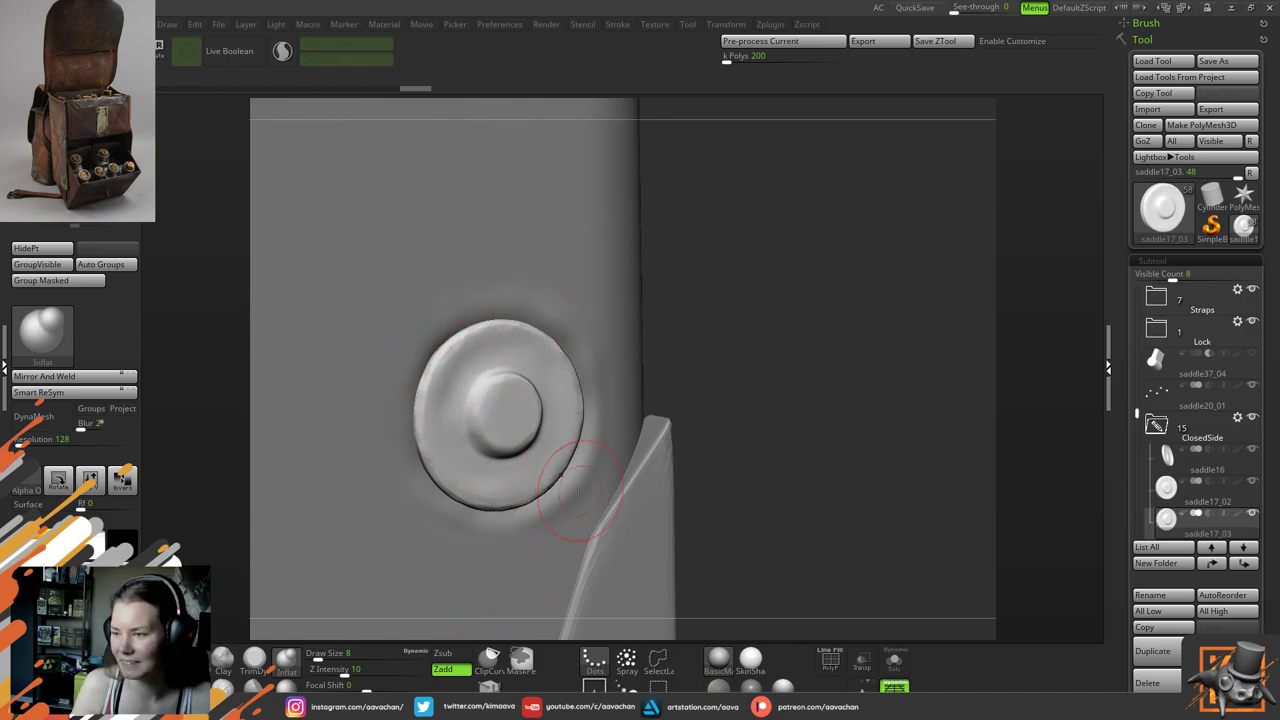
Trim the rivet's outer rim with the TrimDynamic brush at draw size 8 and undo the last strokes
left_click(249, 668)
left_click_drag(567, 497, 590, 448)
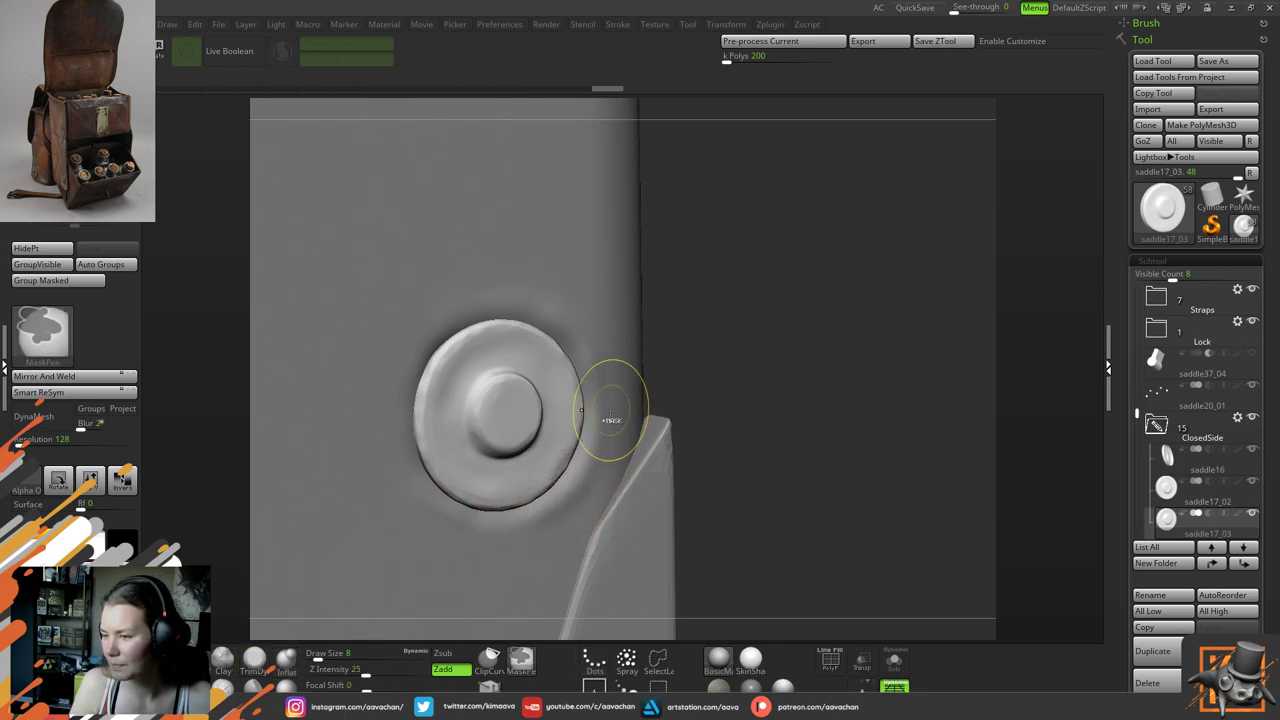
key("ctrl+z")
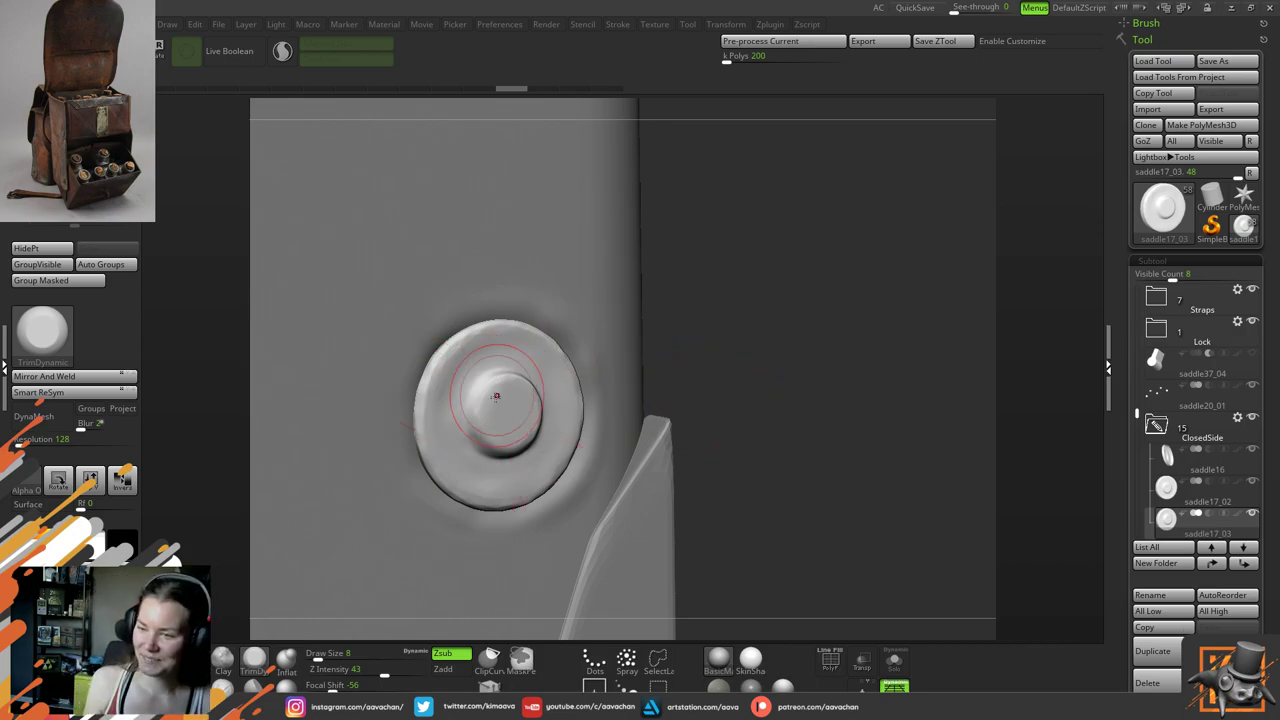
Try to reshape the rivet with the Move brush, first at draw size 17 and then at 16, and undo it
key("b")
key("c")
key("l")
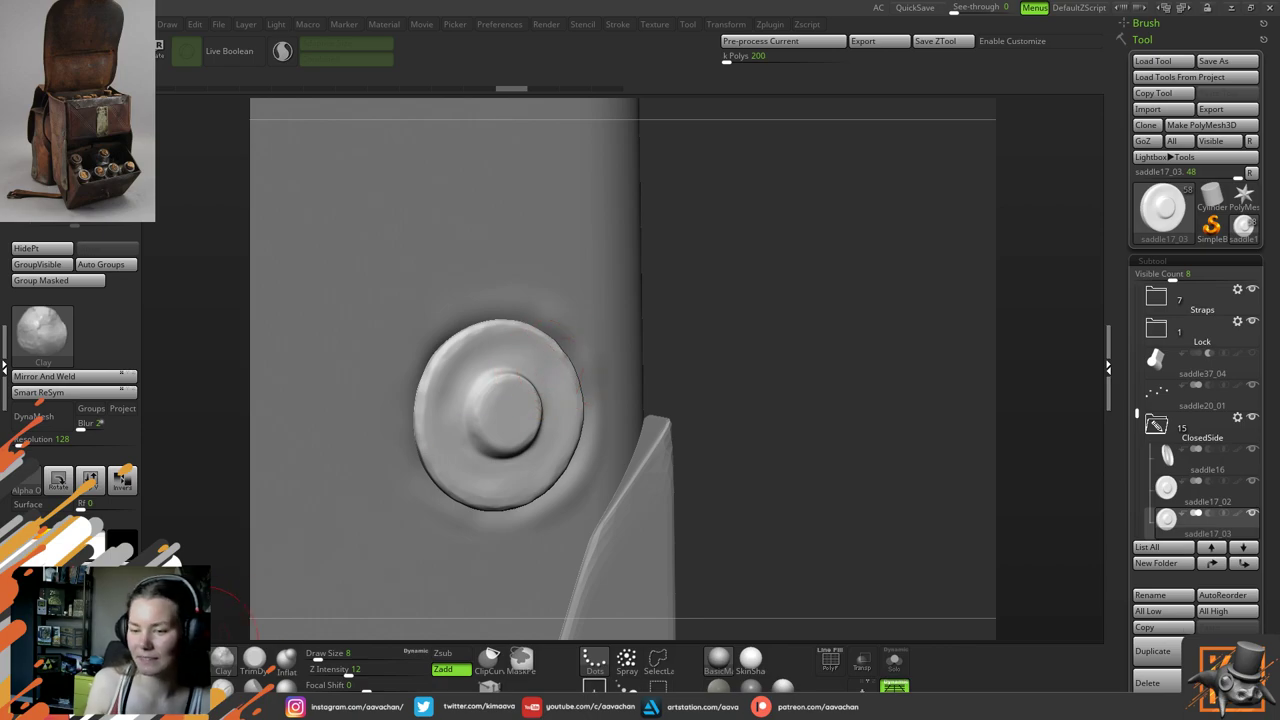
key("b")
key("m")
key("v")
key("space")
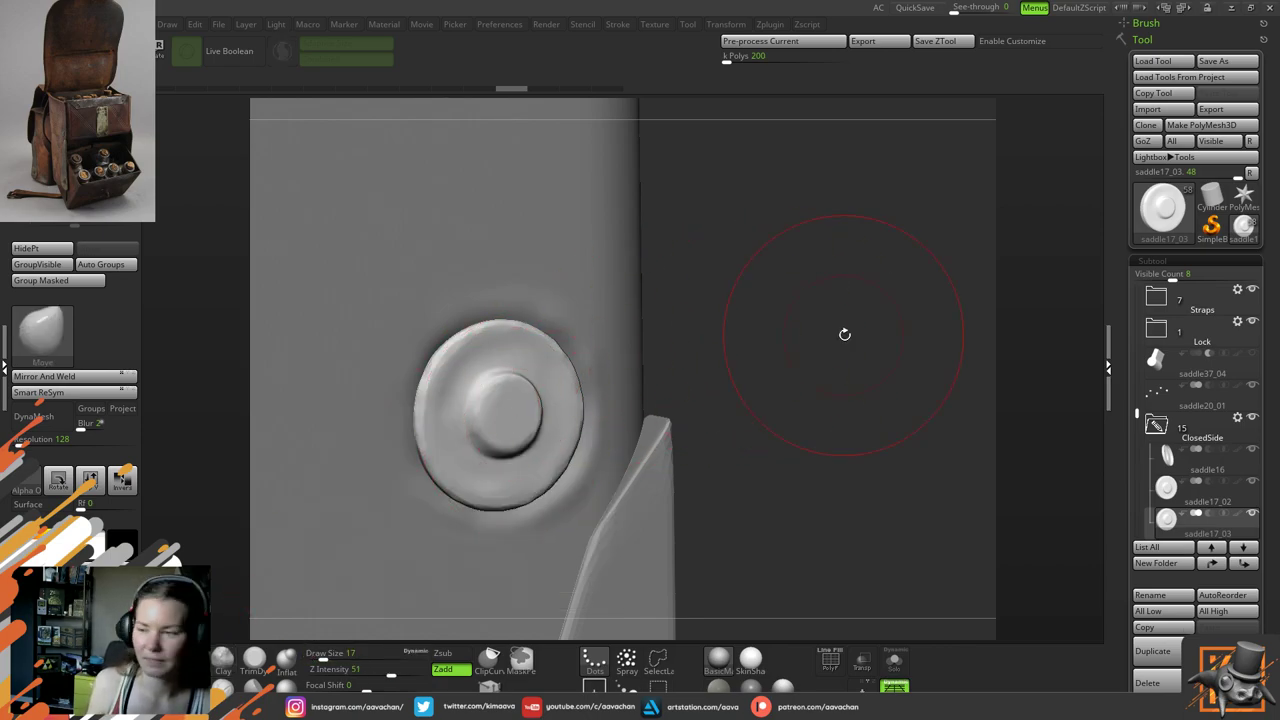
left_click_drag(845, 335, 826, 334, "shift")
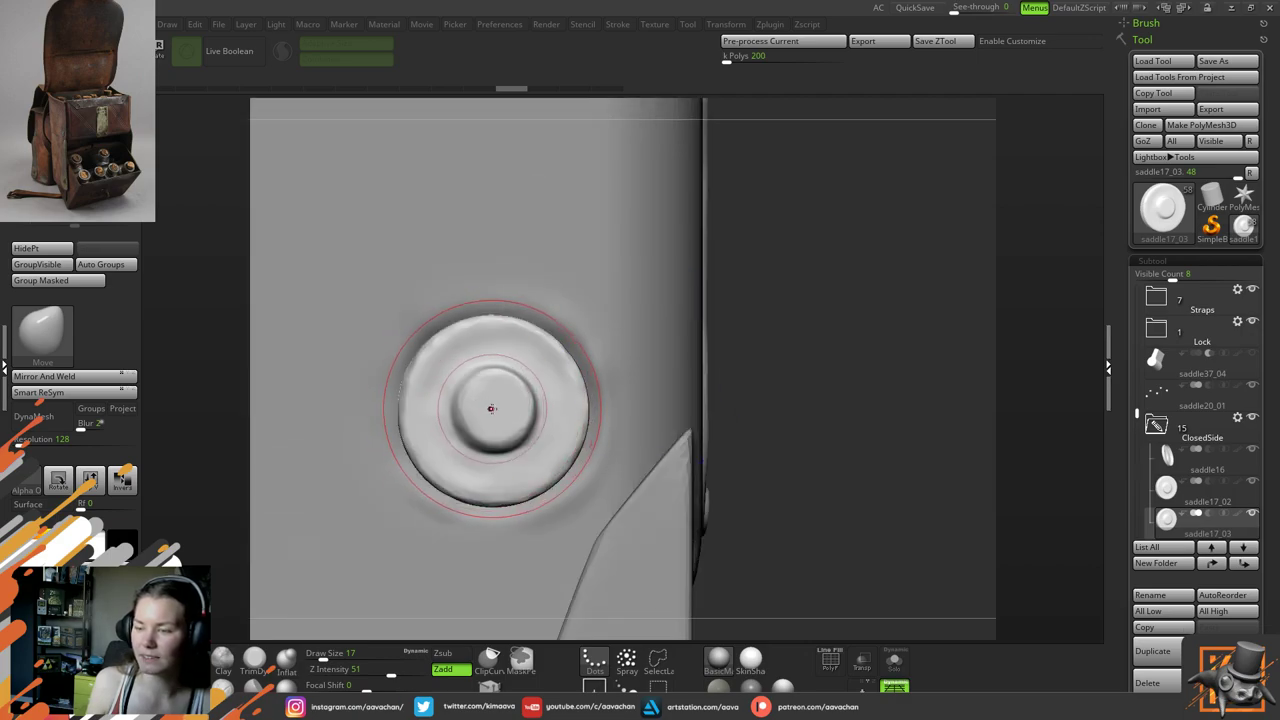
key("space")
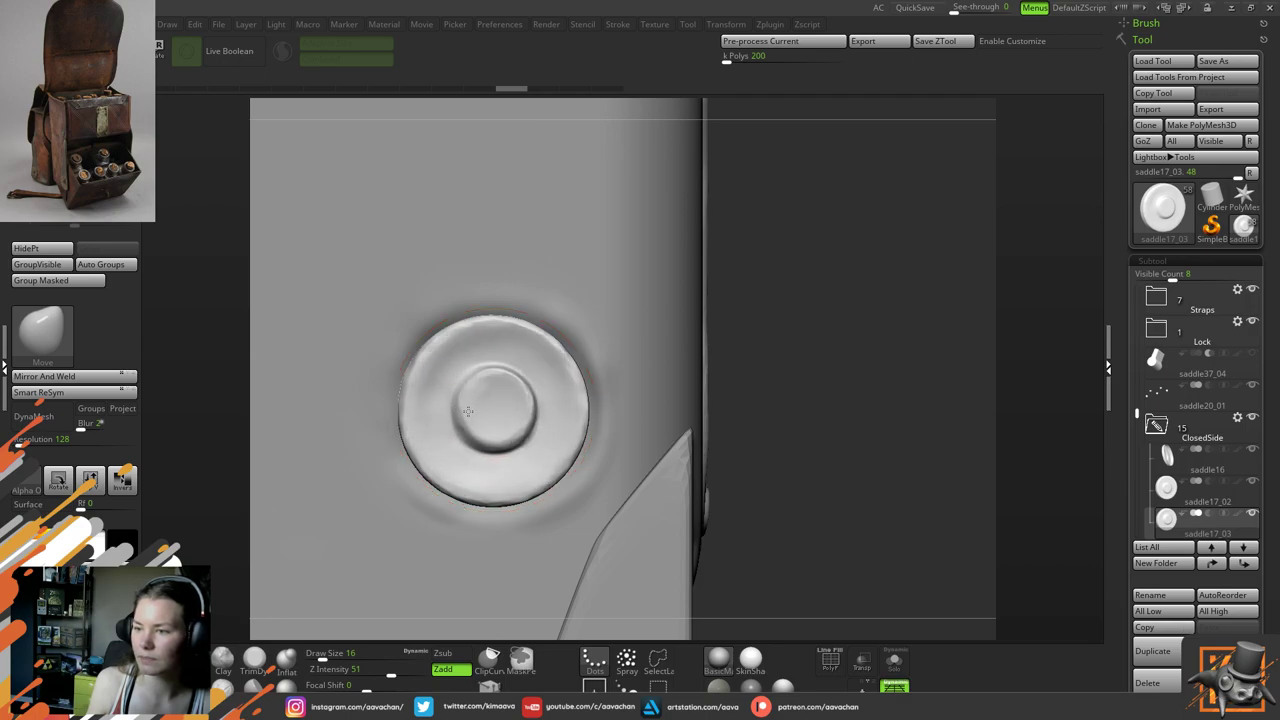
left_click_drag(814, 351, 828, 378)
key("ctrl")
key("ctrl+z")
Try nudging the middle of the rivet again with the Move brush at draw size 16, and undo the stroke
left_click_drag(694, 362, 636, 370)
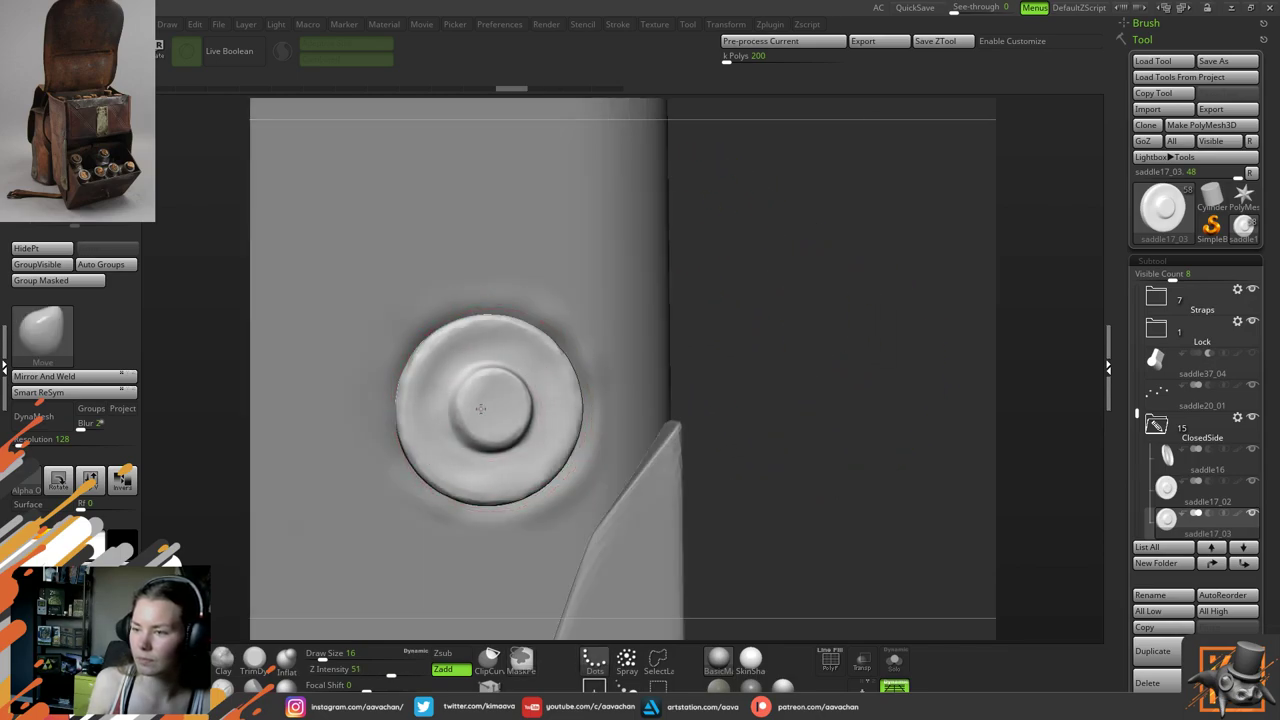
left_click_drag(481, 409, 479, 406)
mouse_move(817, 349)
left_mouse_down()
mouse_move(837, 351)
mouse_move(620, 373)
left_mouse_up()
key("ctrl")
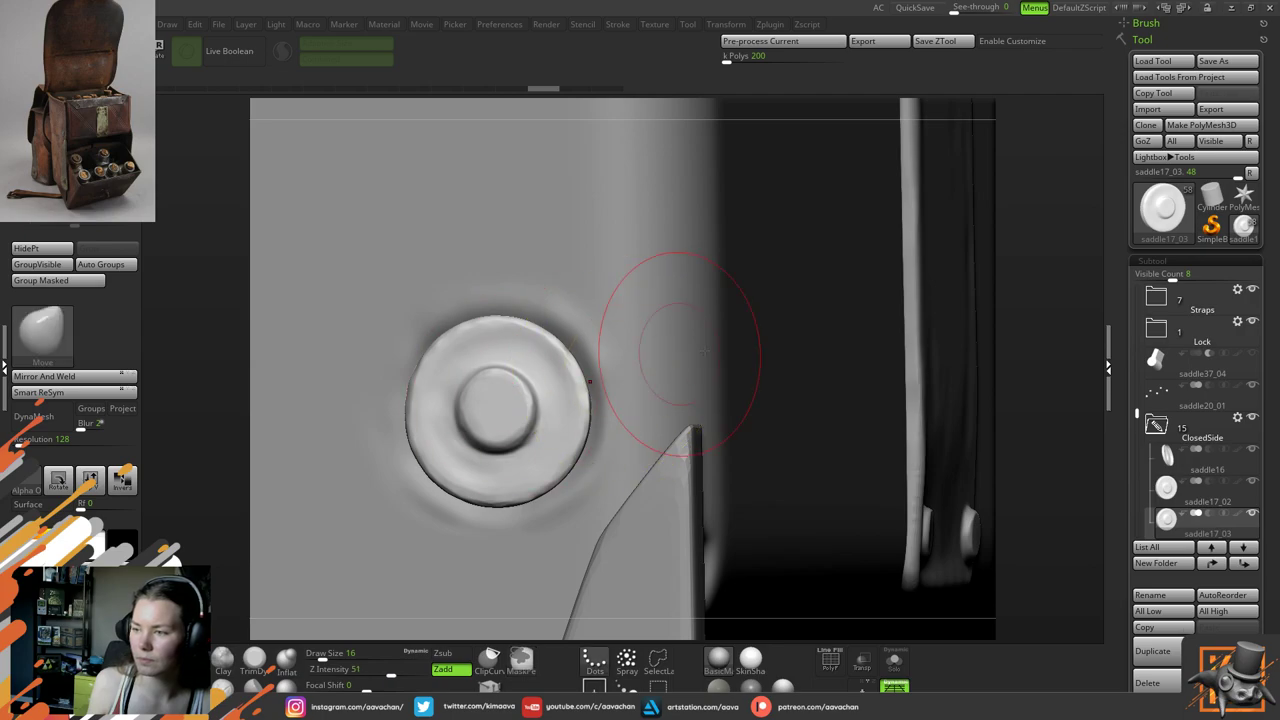
key("ctrl+z")
left_click_drag(1028, 319, 771, 364, "shift")
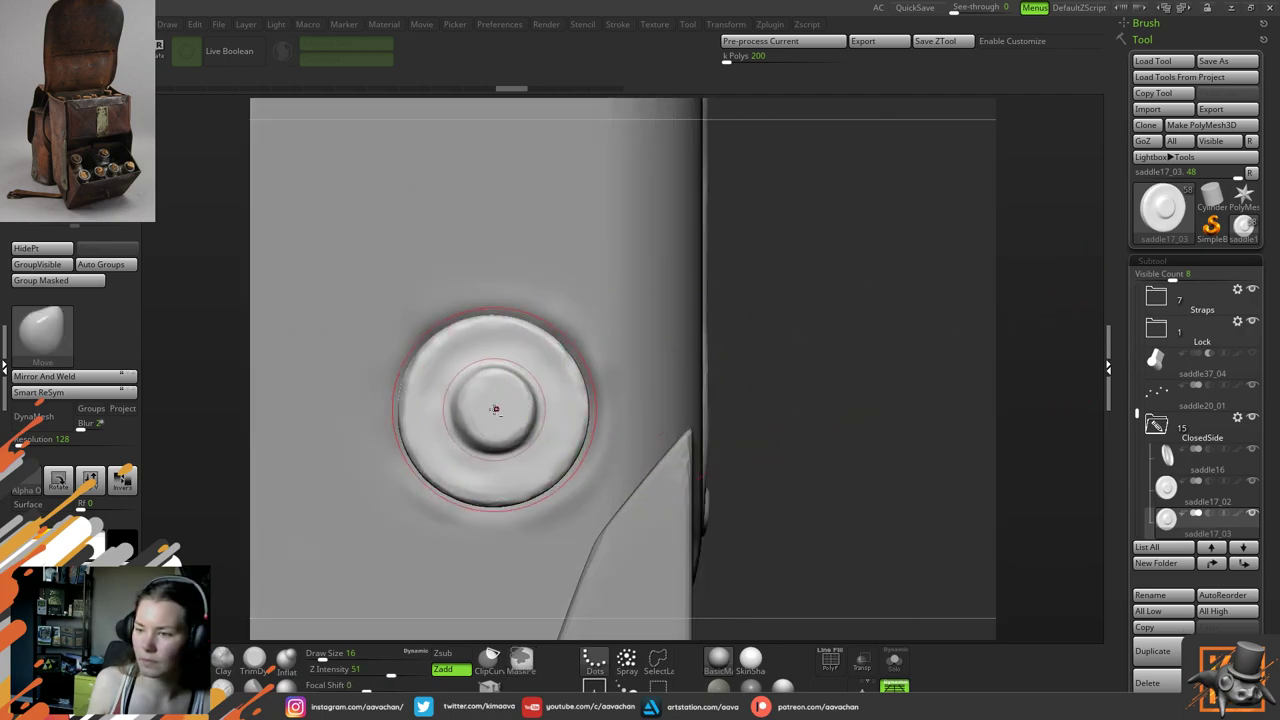
Select the main body and try shifting the leather around the rivet with the Move brush at draw size 16
left_click_drag(722, 343, 794, 339)
mouse_move(696, 338)
left_mouse_down()
mouse_move(655, 335)
mouse_move(700, 318)
left_mouse_up()
left_click(515, 248, "alt")
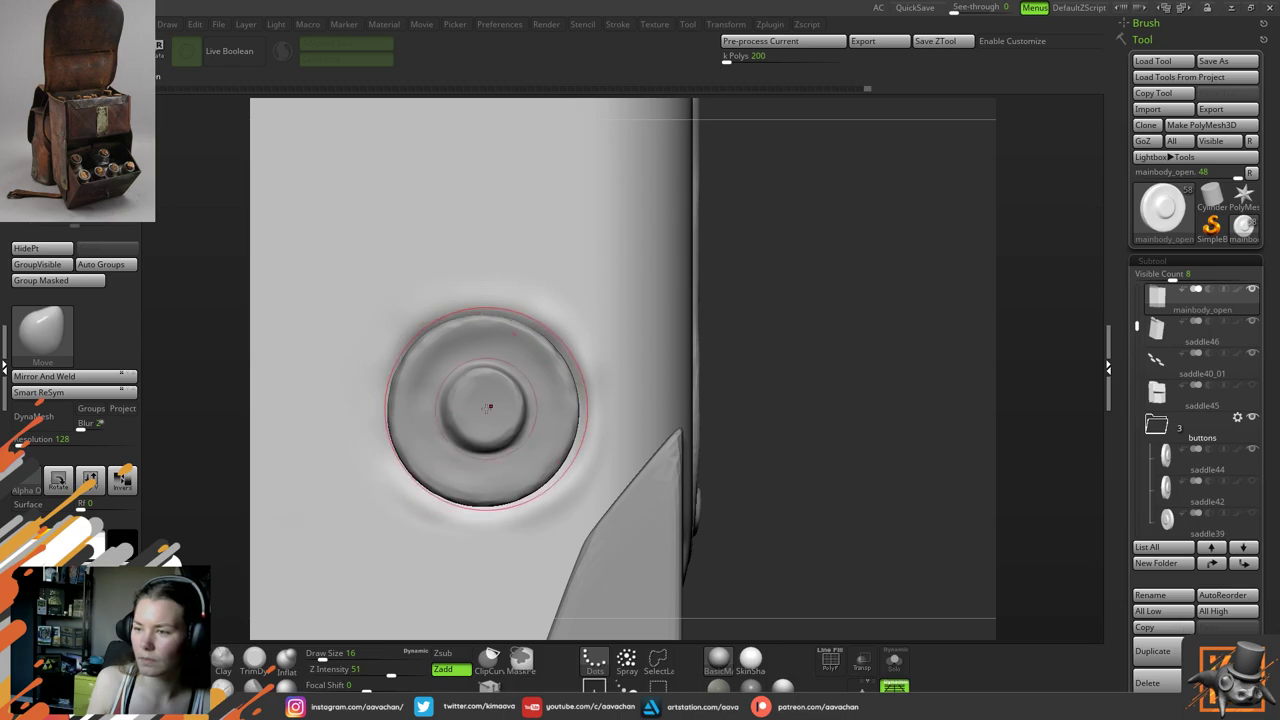
key("space")
left_click_drag(484, 413, 480, 410)
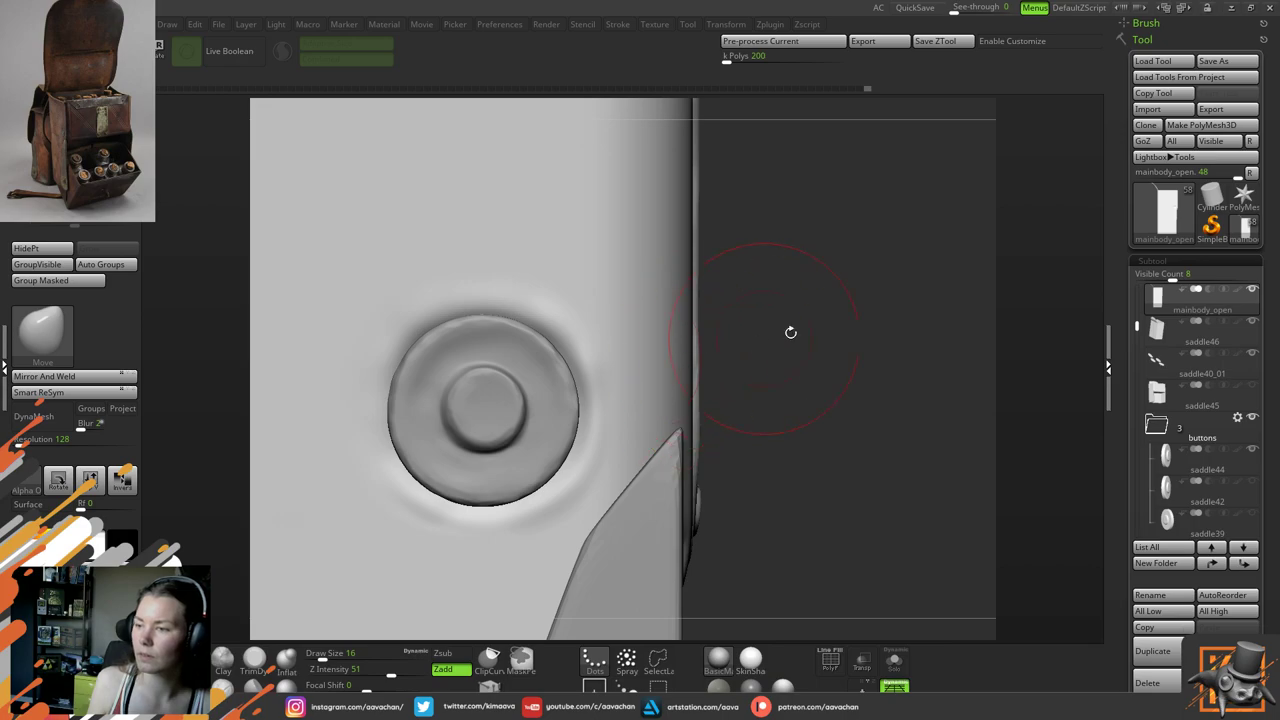
Smooth the leather around the rivet, raising the Smooth Stronger brush's Z intensity to 48
left_click_drag(792, 334, 648, 270, "alt")
right_click_drag(737, 375, 712, 374)
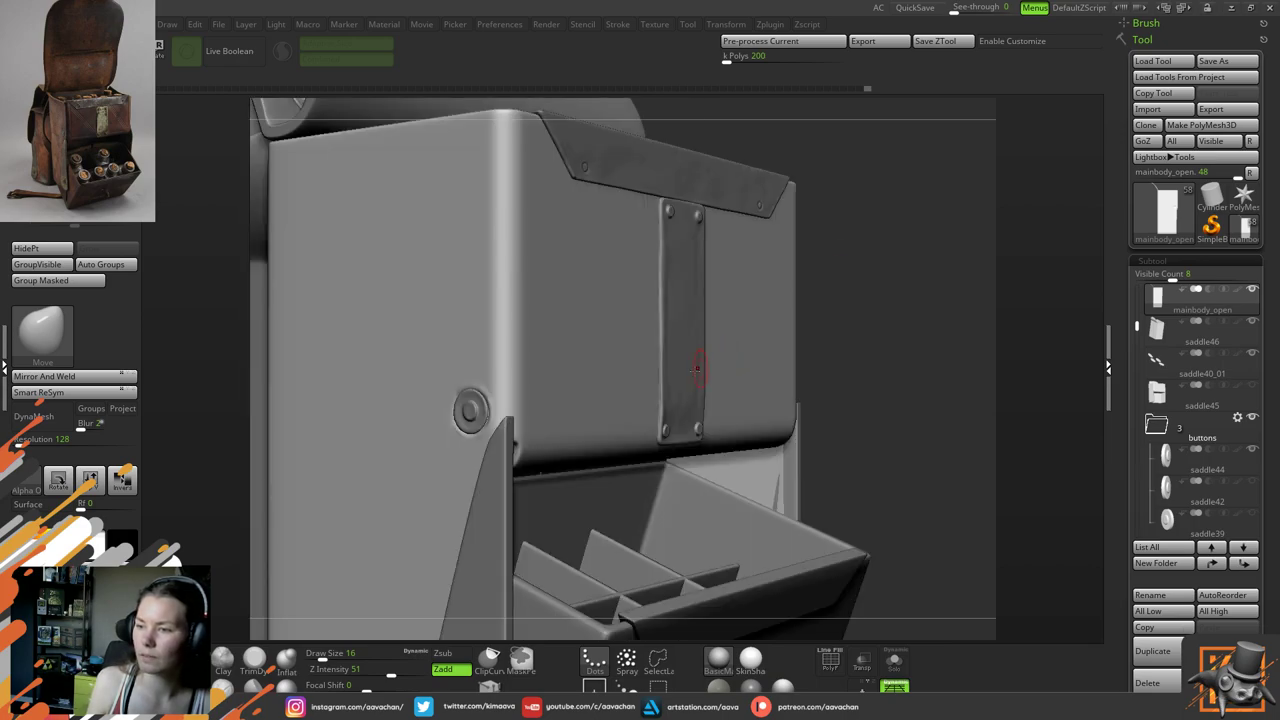
left_click_drag(905, 275, 985, 280, "shift")
mouse_move(489, 379)
left_mouse_down("shift")
mouse_move(505, 389)
mouse_move(503, 411)
left_mouse_up("shift")
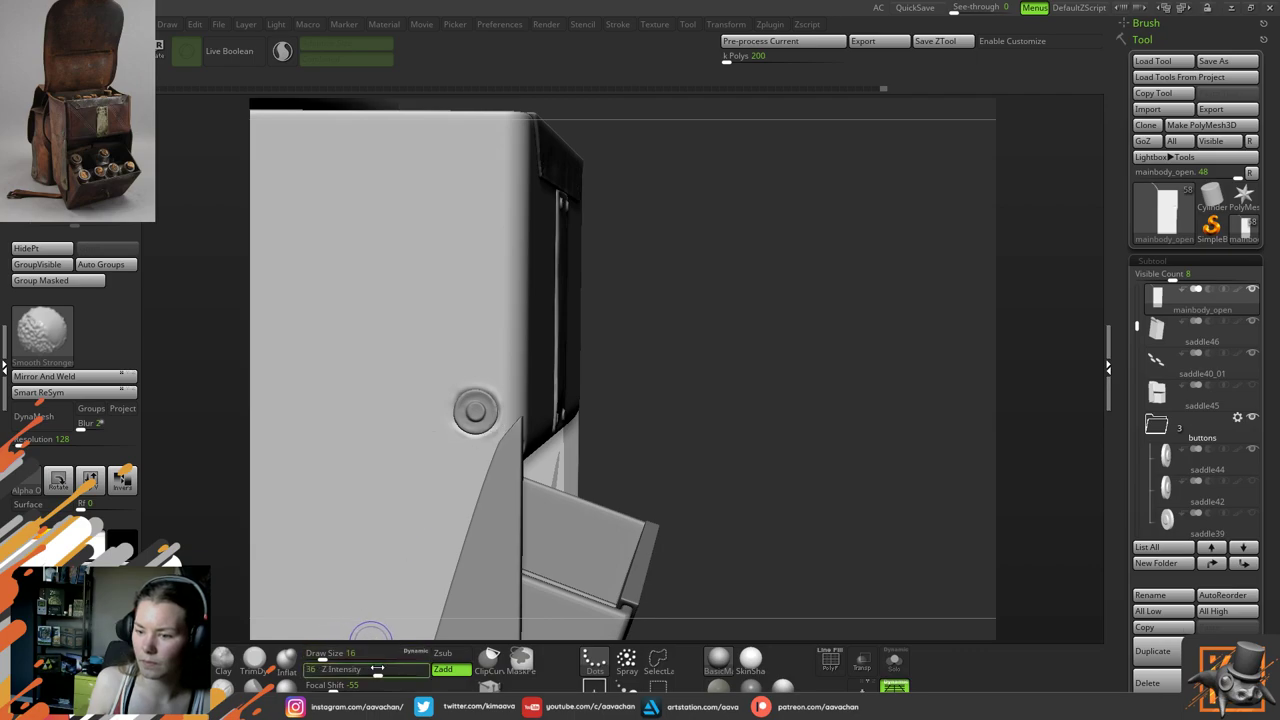
left_click_drag(378, 671, 389, 671, "shift")
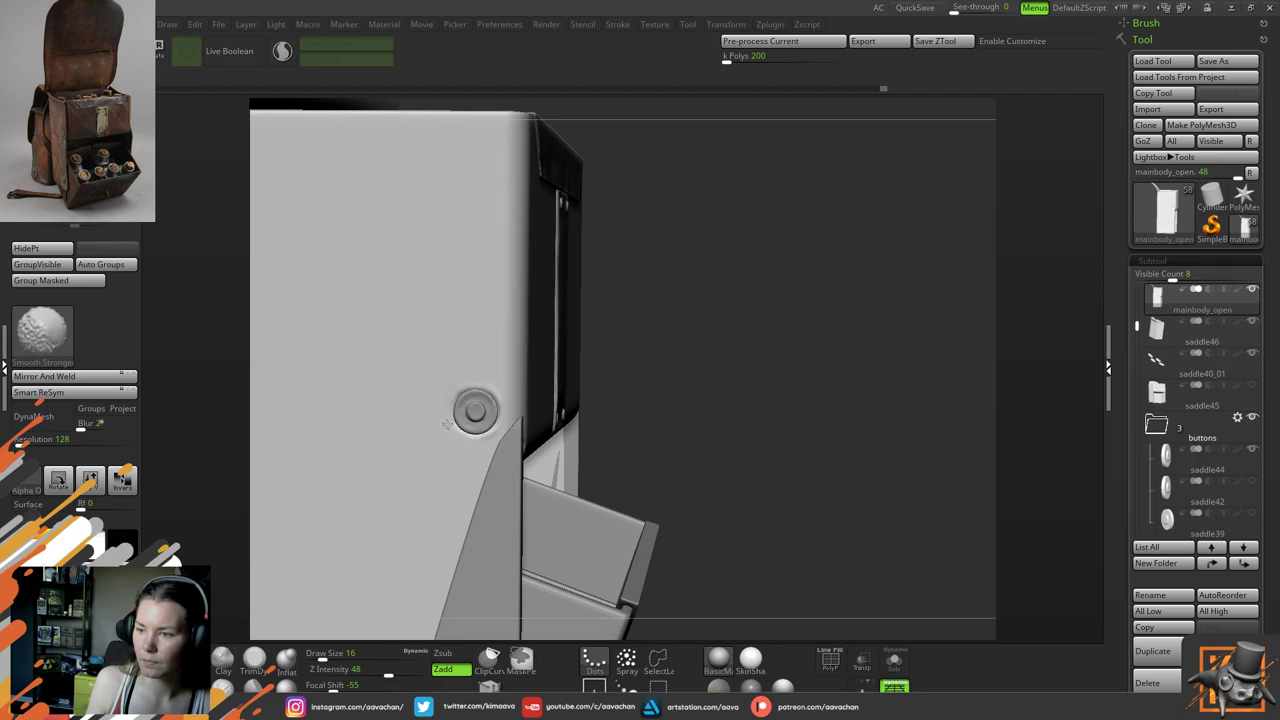
left_click_drag(651, 371, 486, 428)
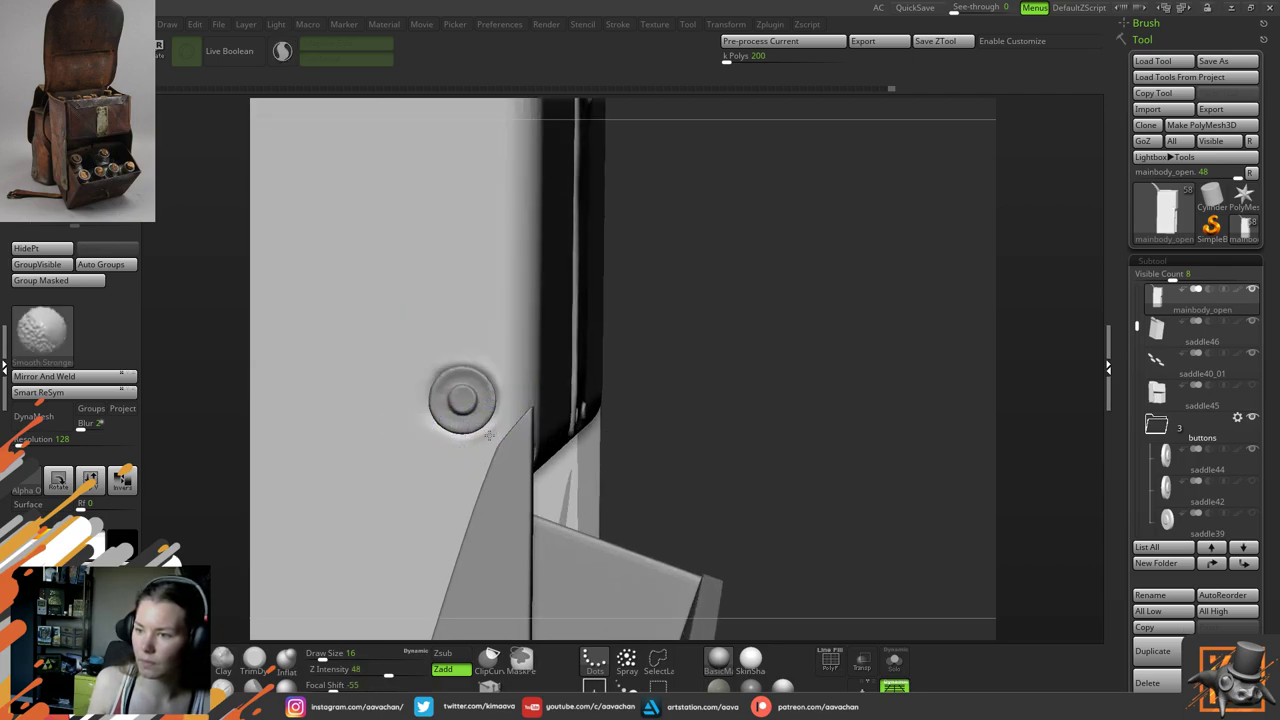
Carve into the leather beside the vertical riveted strip on the bag's front with the DamStandard brush at Z intensity 17
left_click_drag(769, 406, 483, 209, "alt")
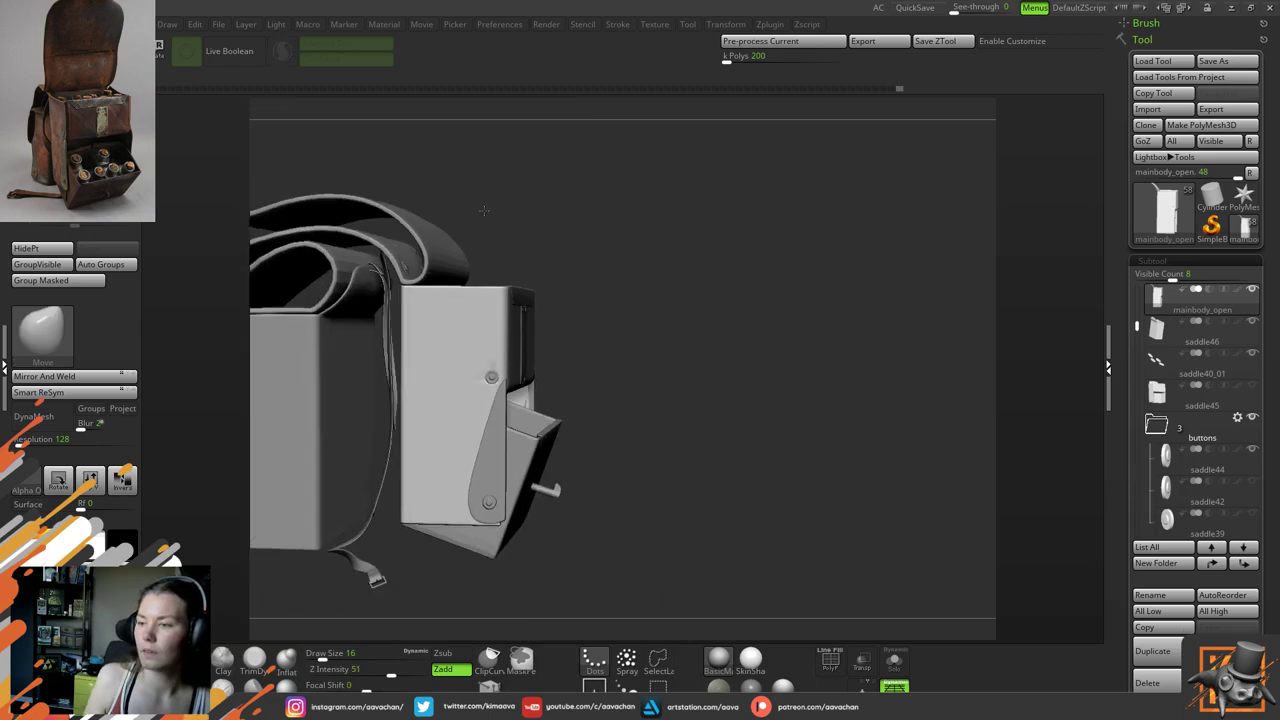
mouse_move(705, 340)
left_mouse_down()
mouse_move(649, 363)
mouse_move(560, 362)
left_mouse_up()
left_click_drag(756, 327, 394, 489)
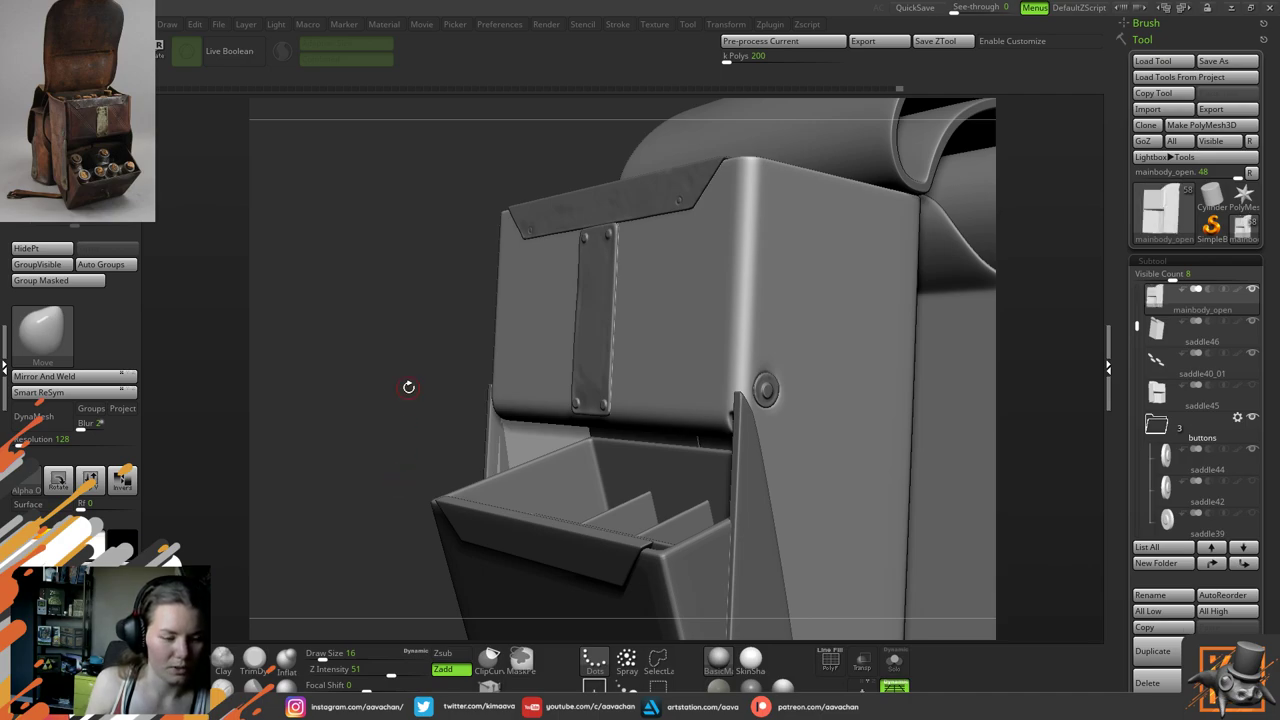
left_click_drag(348, 428, 316, 374)
mouse_move(351, 318)
left_mouse_down("alt")
mouse_move(262, 518)
mouse_move(297, 446)
mouse_move(313, 461)
mouse_move(366, 462)
left_mouse_up("alt")
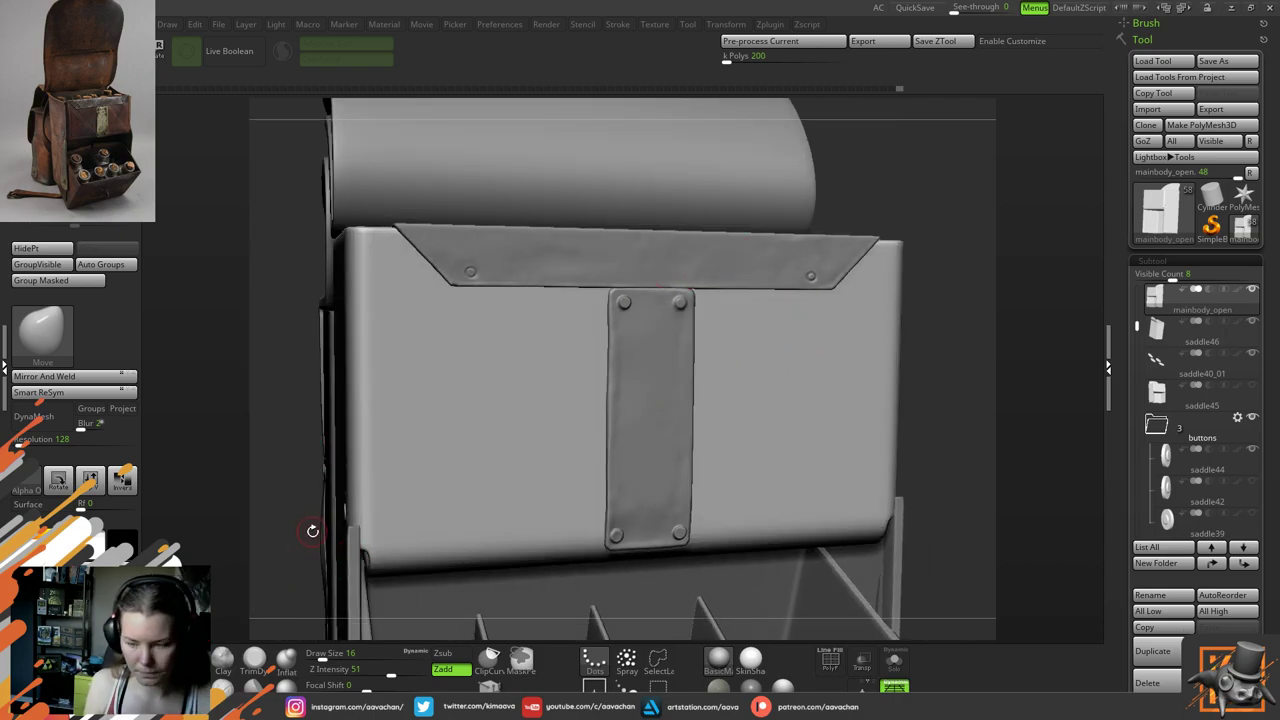
left_click(256, 662)
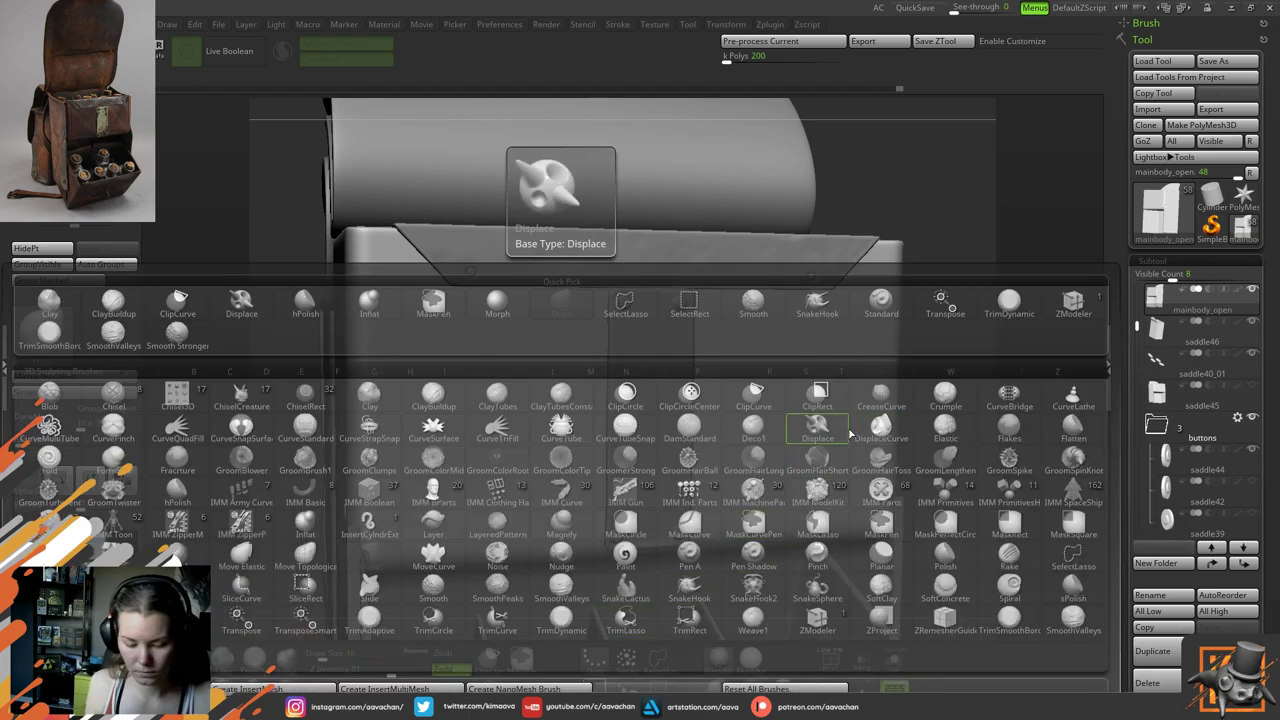
key("s")
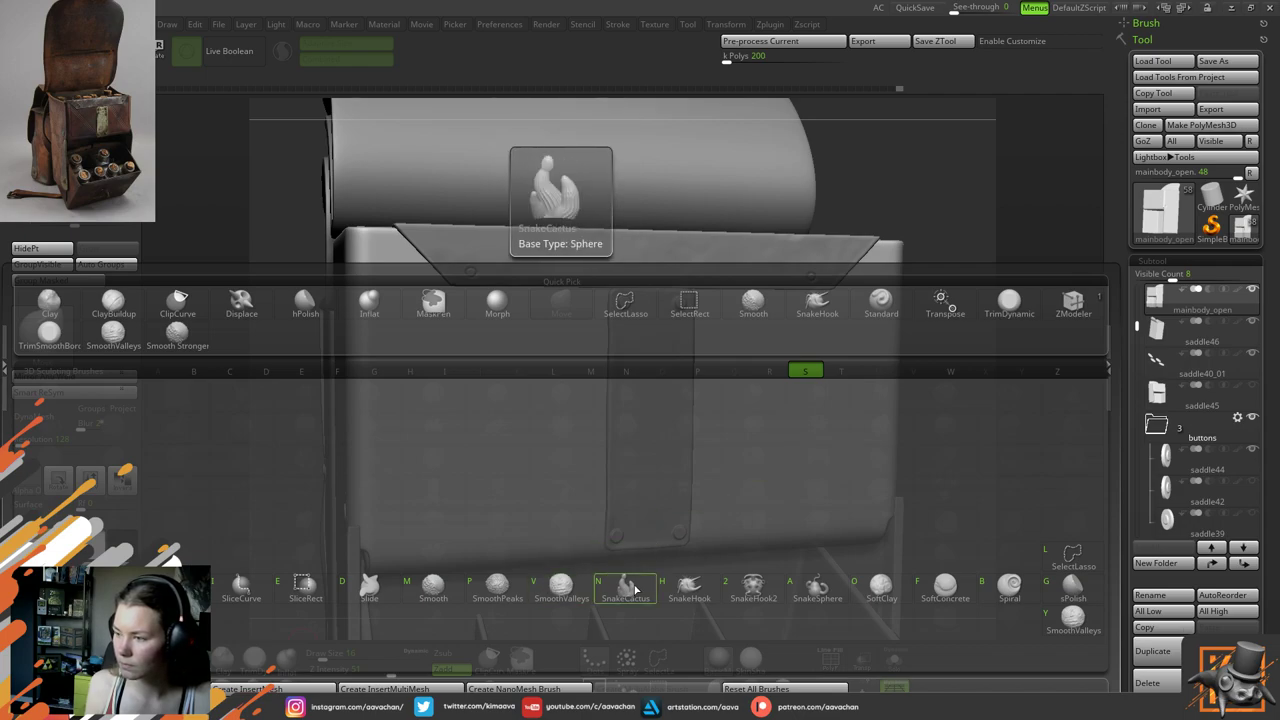
key("h")
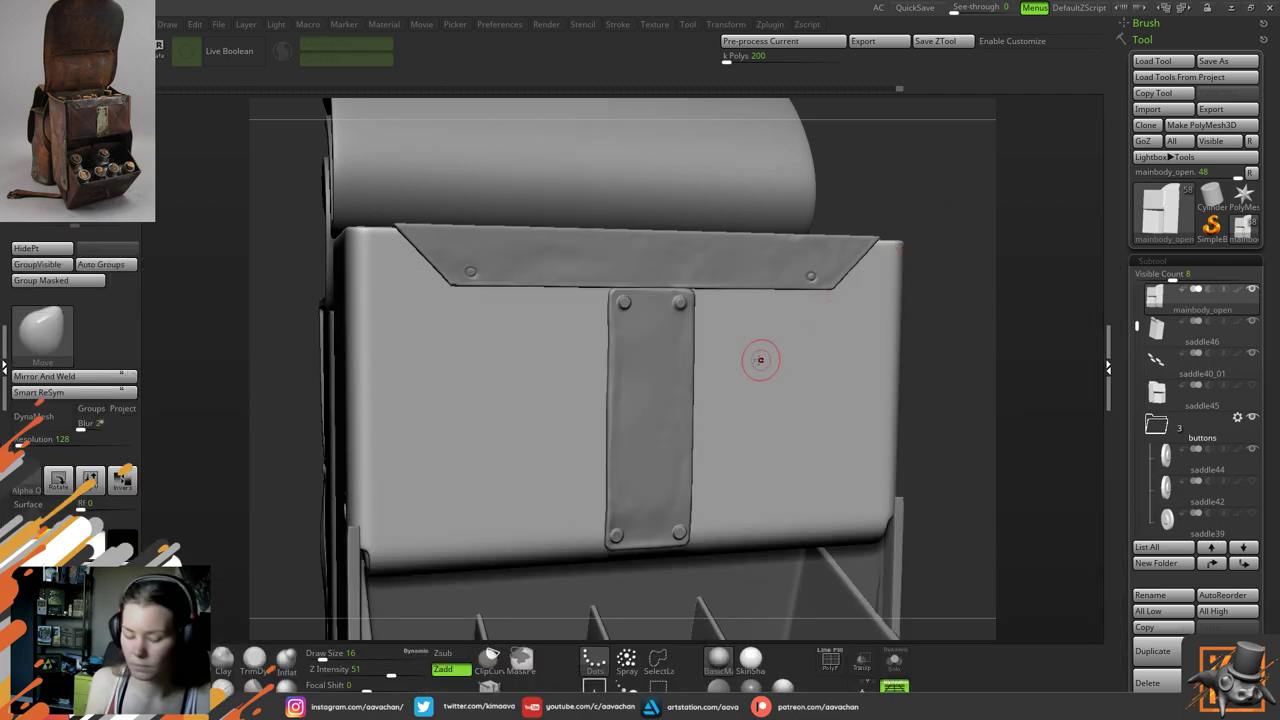
key("b")
left_click(851, 432)
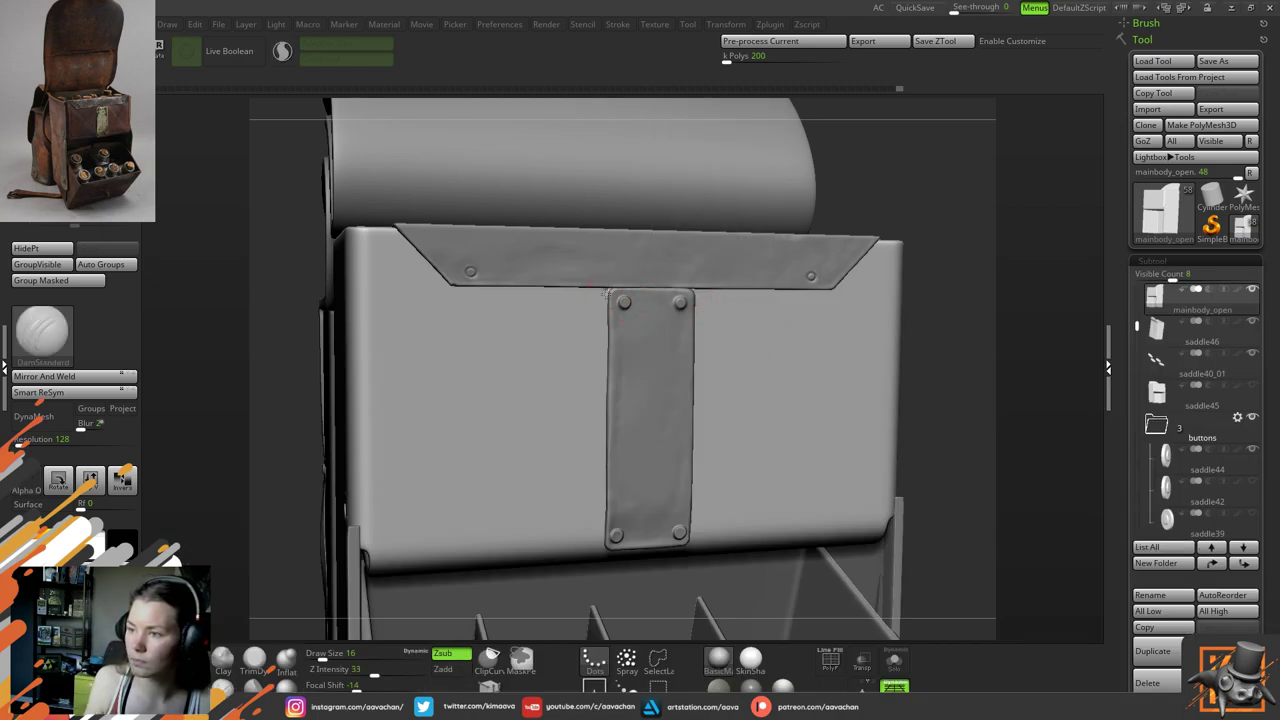
key("ctrl")
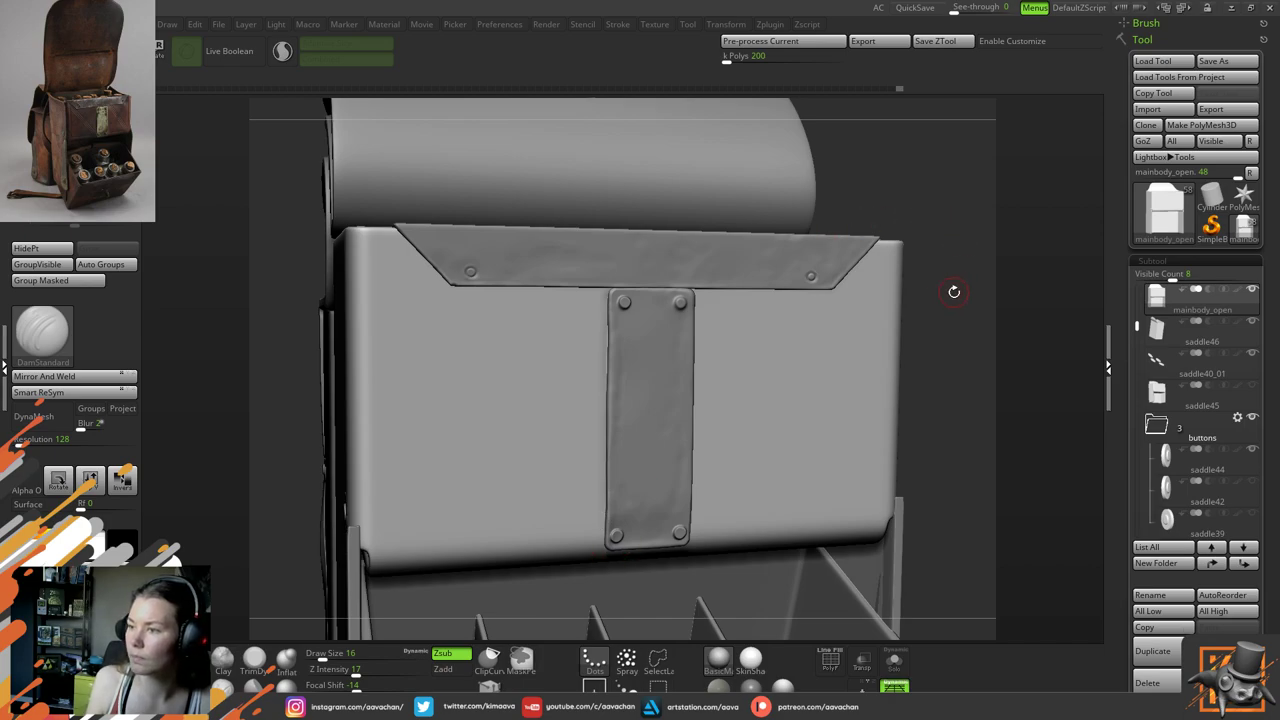
left_click_drag(951, 289, 697, 274)
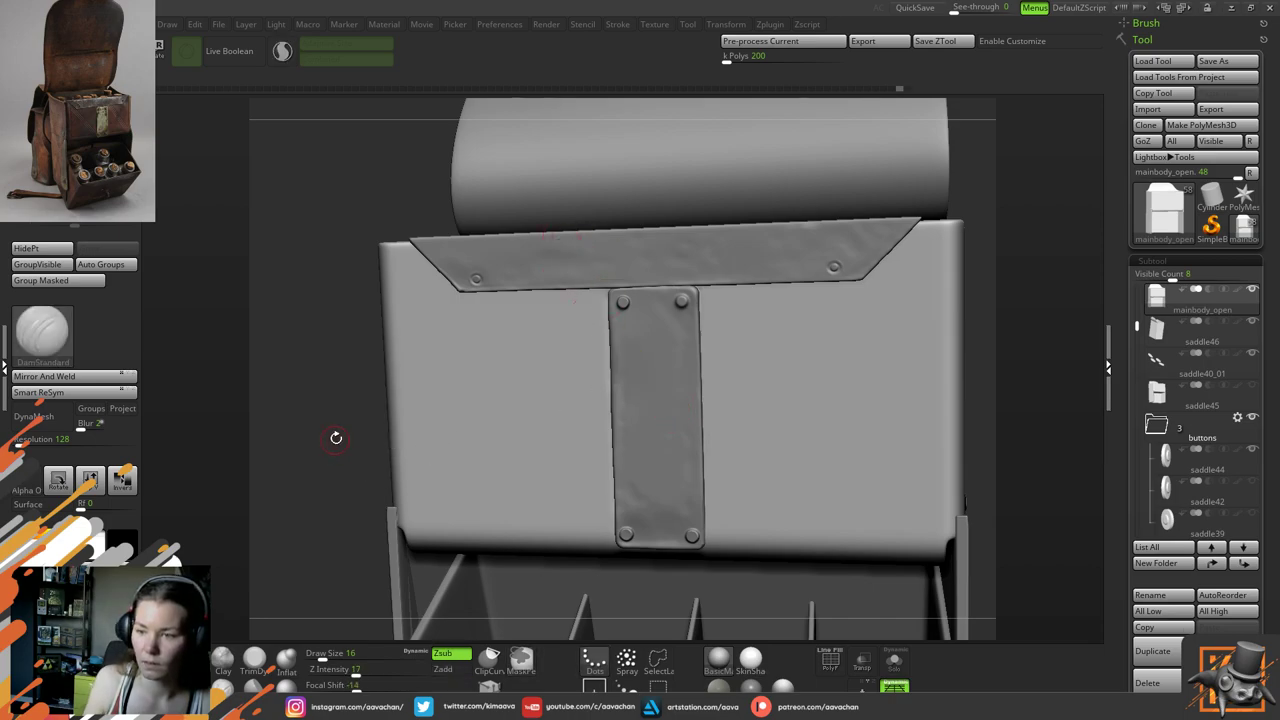
mouse_move(334, 437)
left_mouse_down()
mouse_move(309, 449)
mouse_move(370, 419)
left_mouse_up()
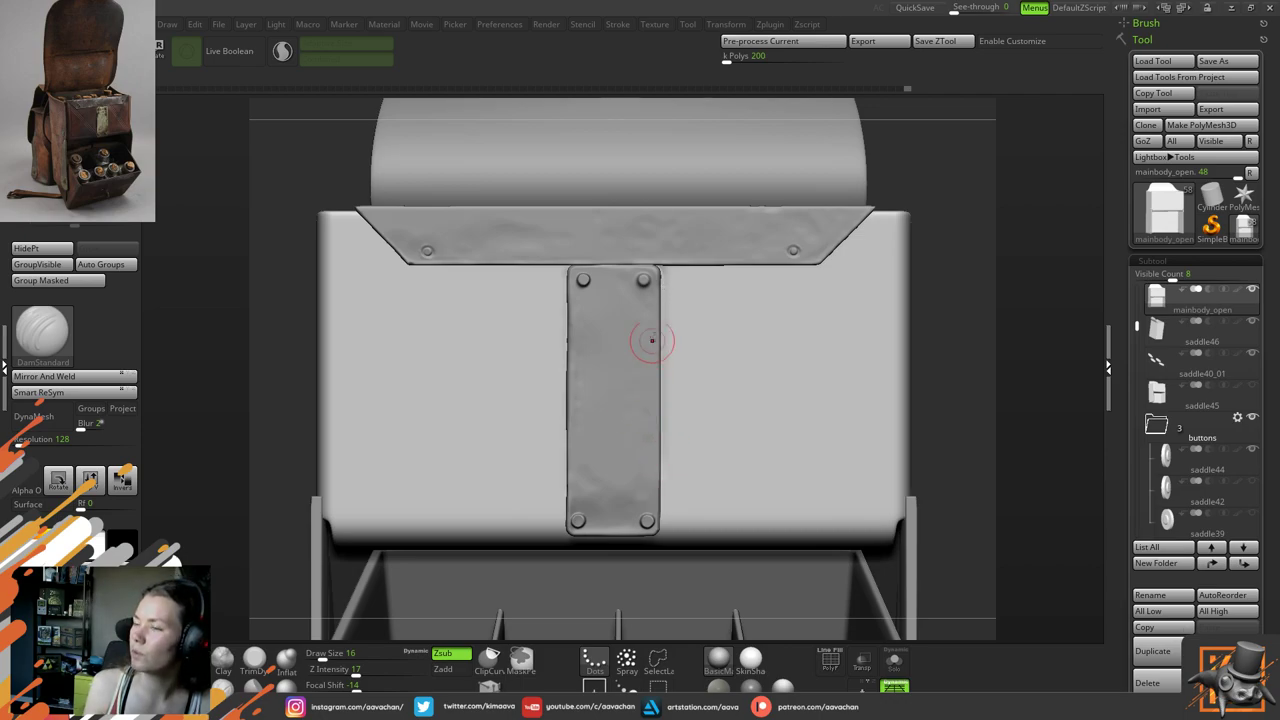
Carve the leather along the sides and lower edge of the riveted front strip with the DamStandard brush at draw size 16
left_click_drag(957, 357, 950, 285)
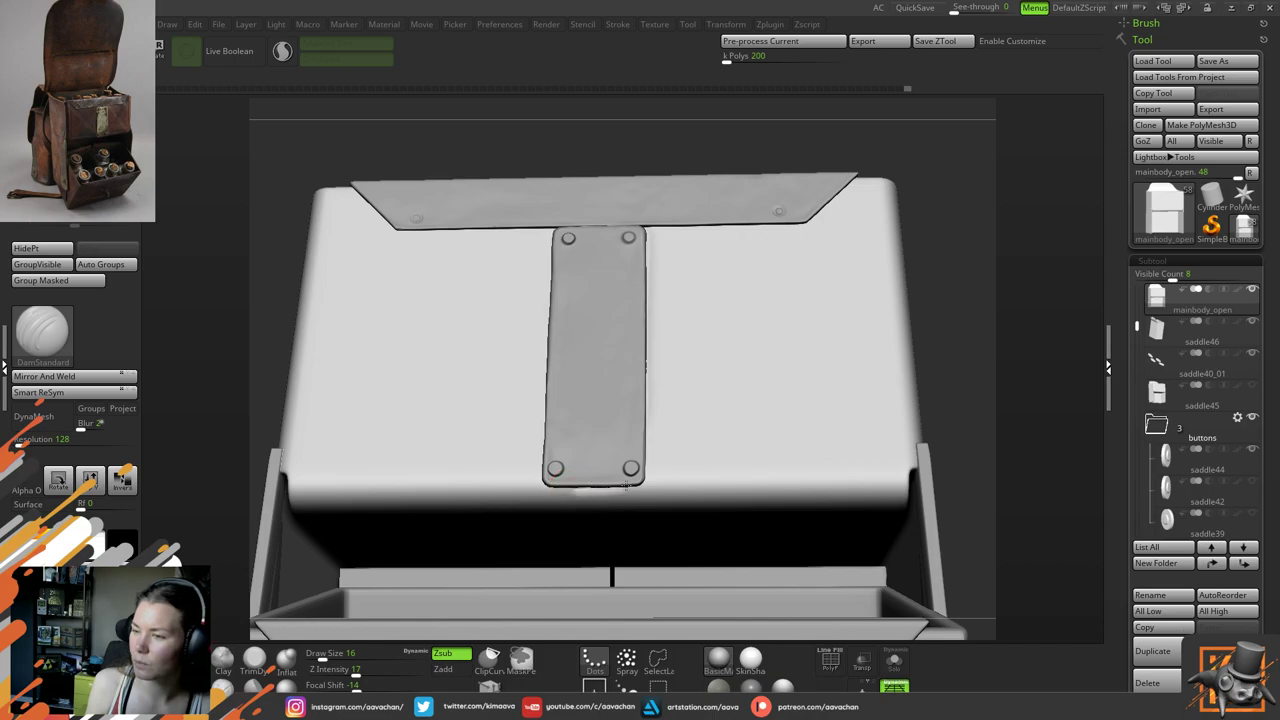
left_click_drag(974, 374, 972, 358)
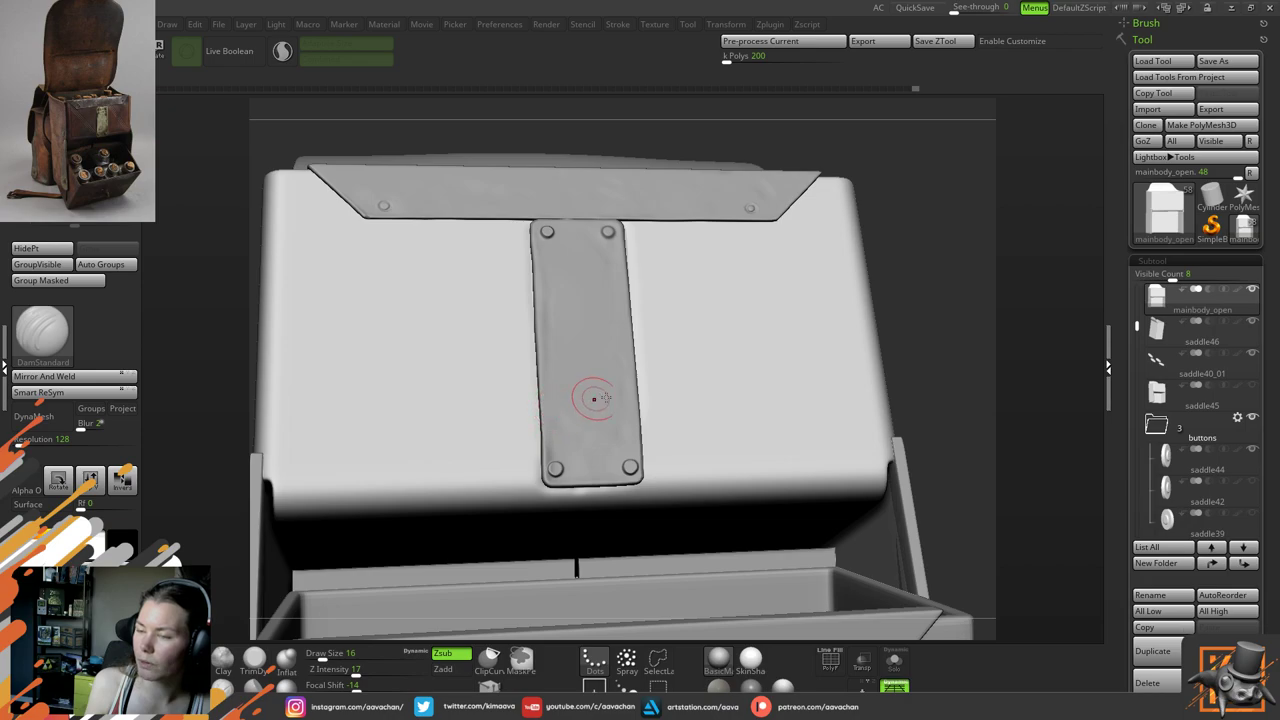
left_click_drag(946, 364, 714, 430)
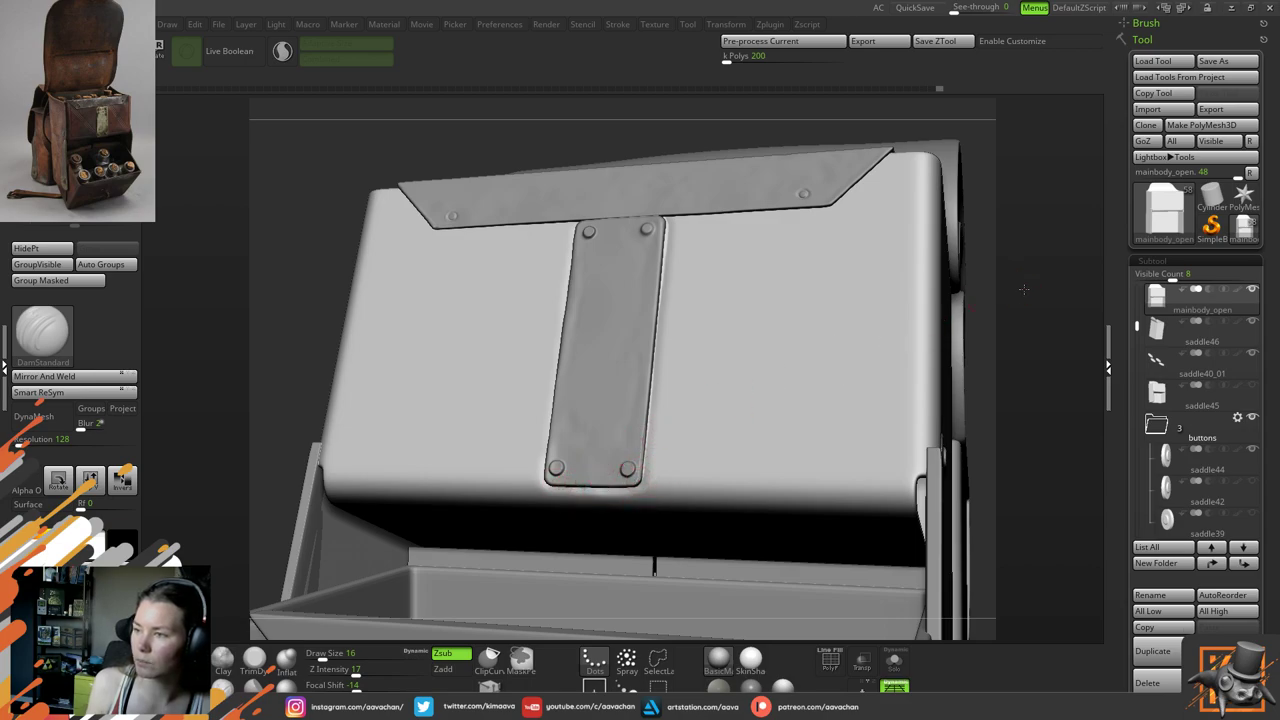
mouse_move(997, 284)
left_mouse_down()
mouse_move(1010, 329)
mouse_move(980, 354)
mouse_move(954, 331)
mouse_move(759, 341)
mouse_move(586, 486)
mouse_move(654, 480)
left_mouse_up()
Soften the carved leather around the riveted front strip with the Smooth Stronger brush at Z intensity 48
key("shift")
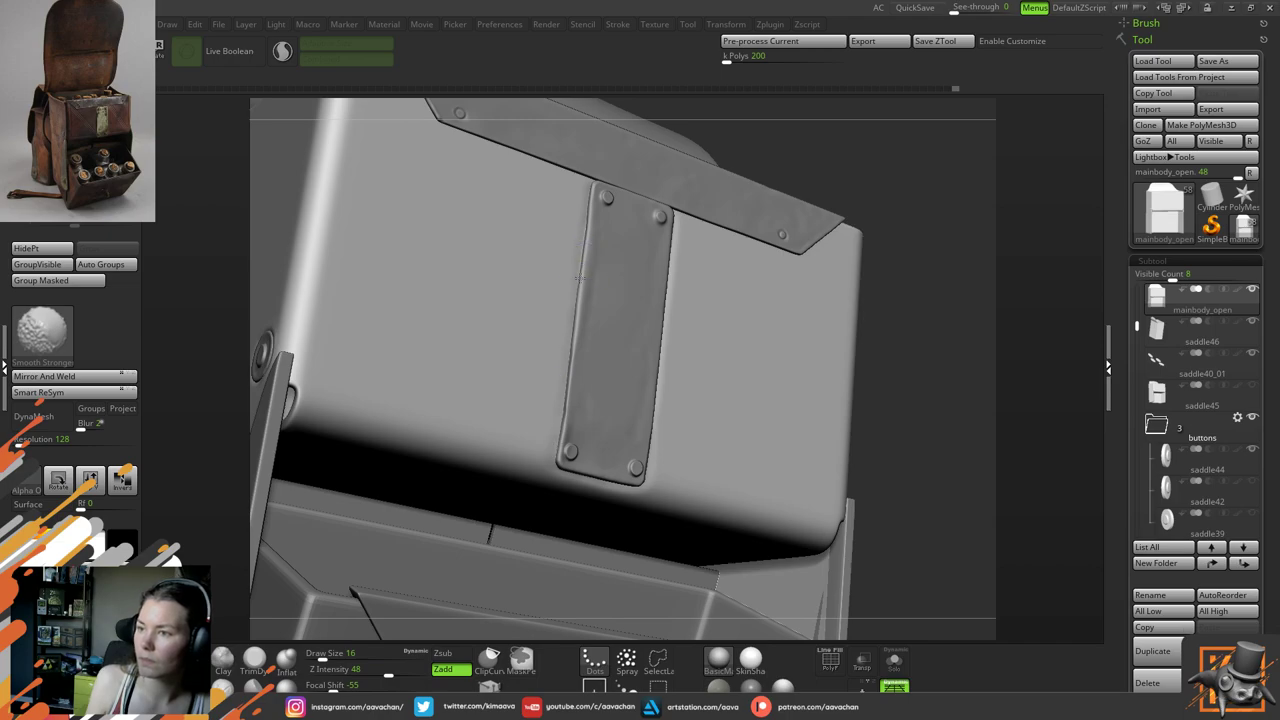
left_click_drag(589, 197, 592, 187, "shift")
left_click_drag(671, 215, 643, 478, "shift")
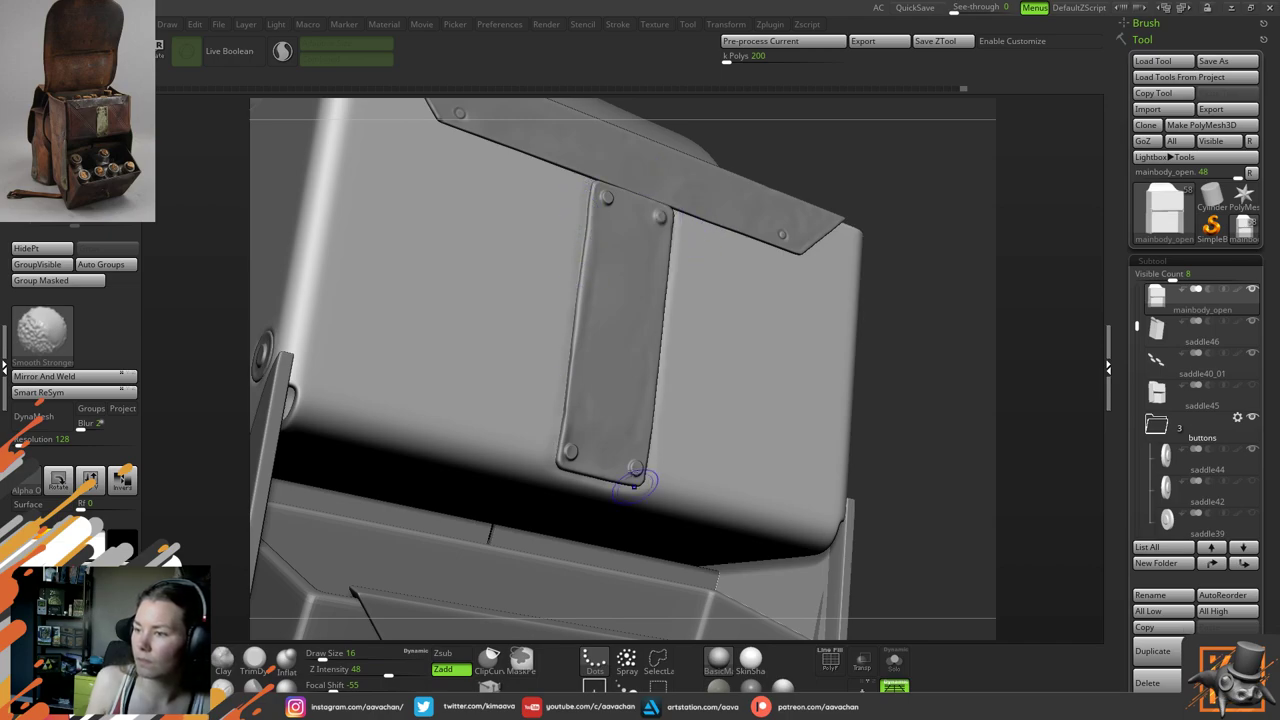
right_click_drag(789, 326, 683, 164, "alt")
right_click_drag(861, 283, 458, 425)
mouse_move(381, 376)
left_mouse_down()
mouse_move(367, 384)
mouse_move(890, 290)
mouse_move(622, 422)
left_mouse_up()
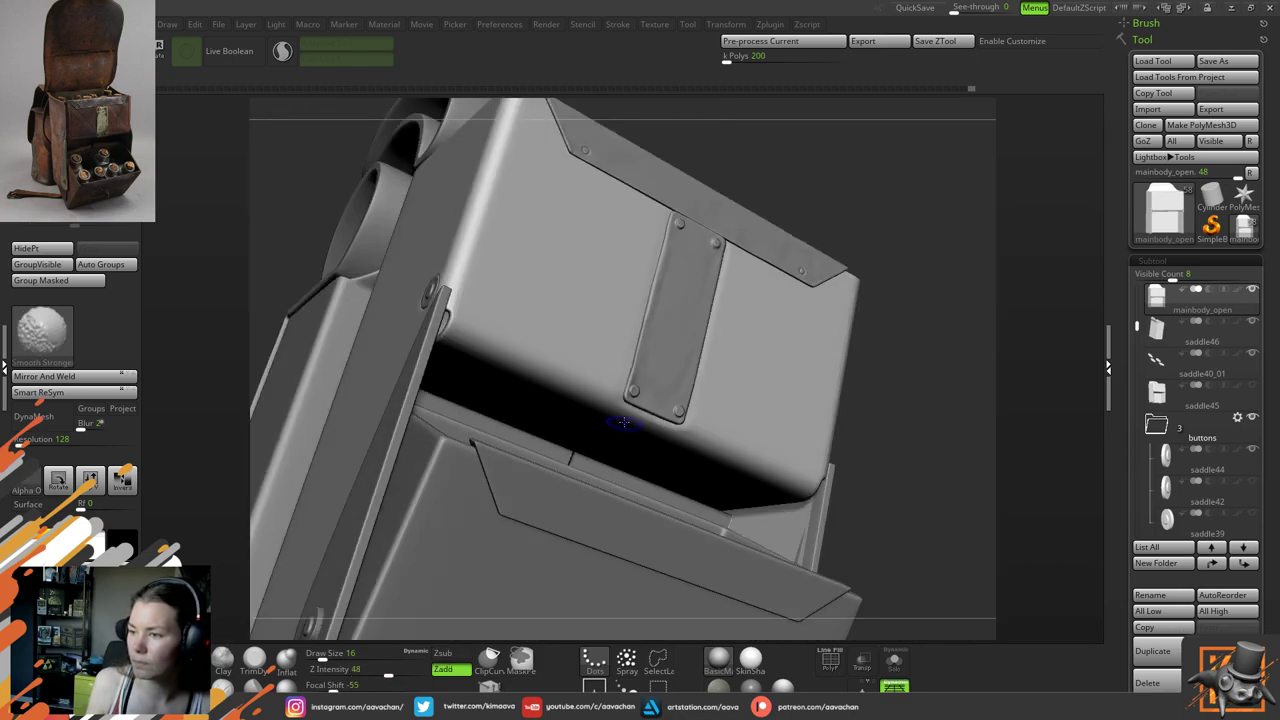
key("shift")
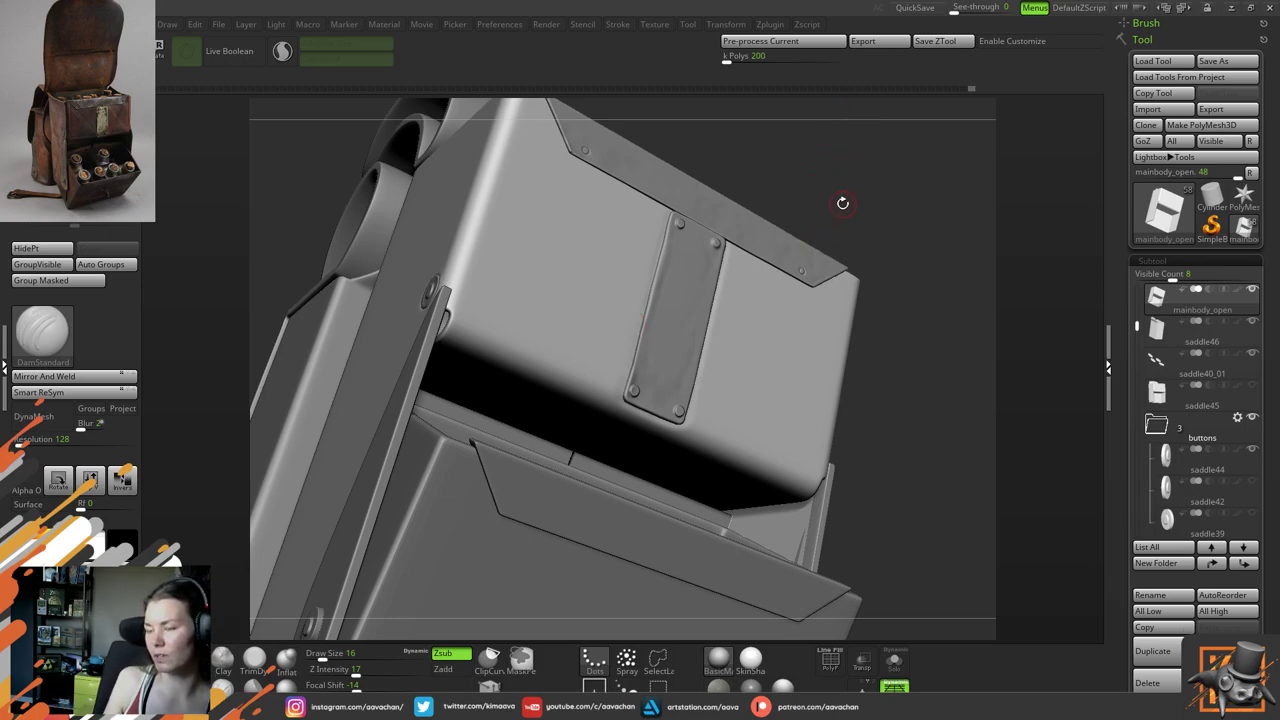
Examine the leather around the front strip and the riveted strips on the sides of both bags
left_click_drag(857, 191, 824, 376)
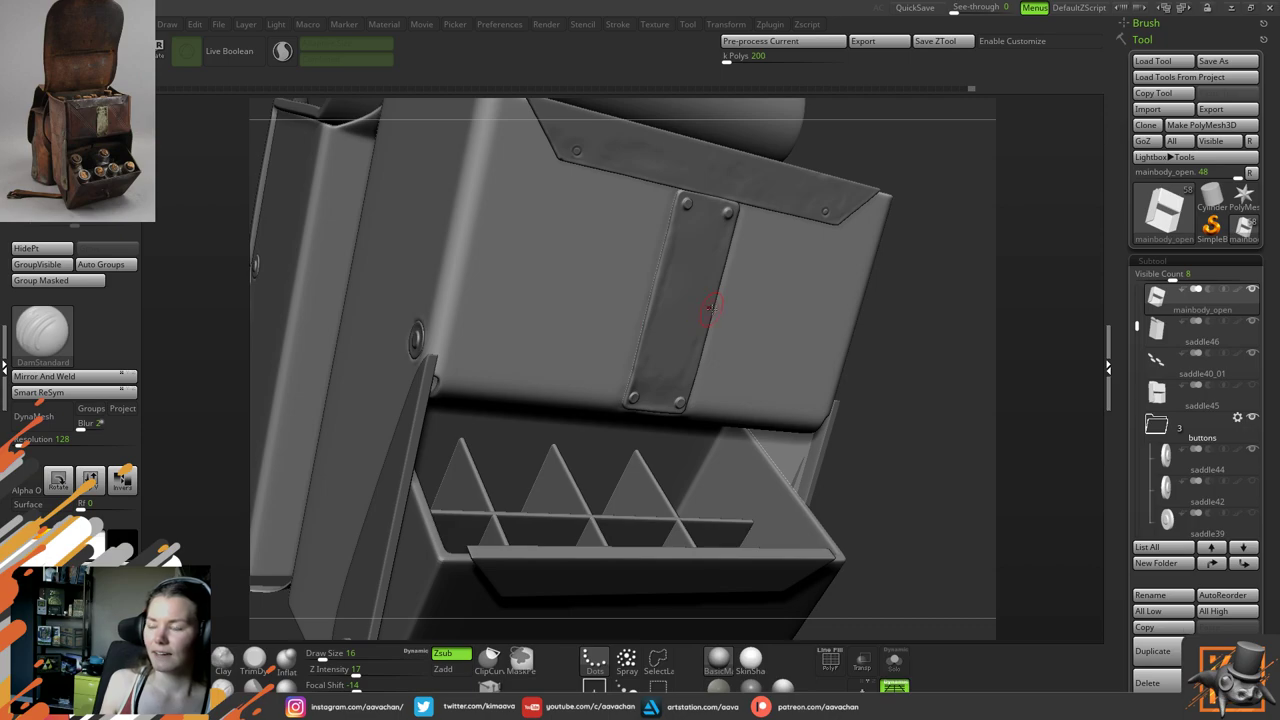
right_click_drag(709, 307, 971, 343)
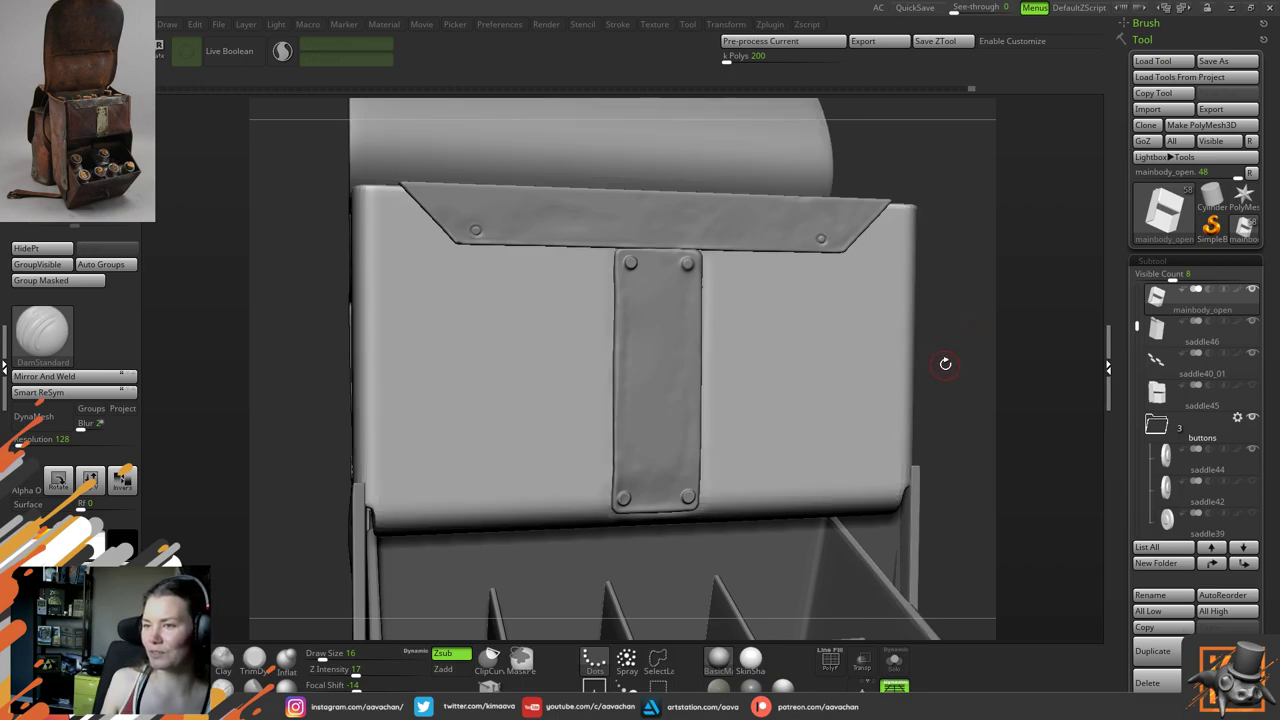
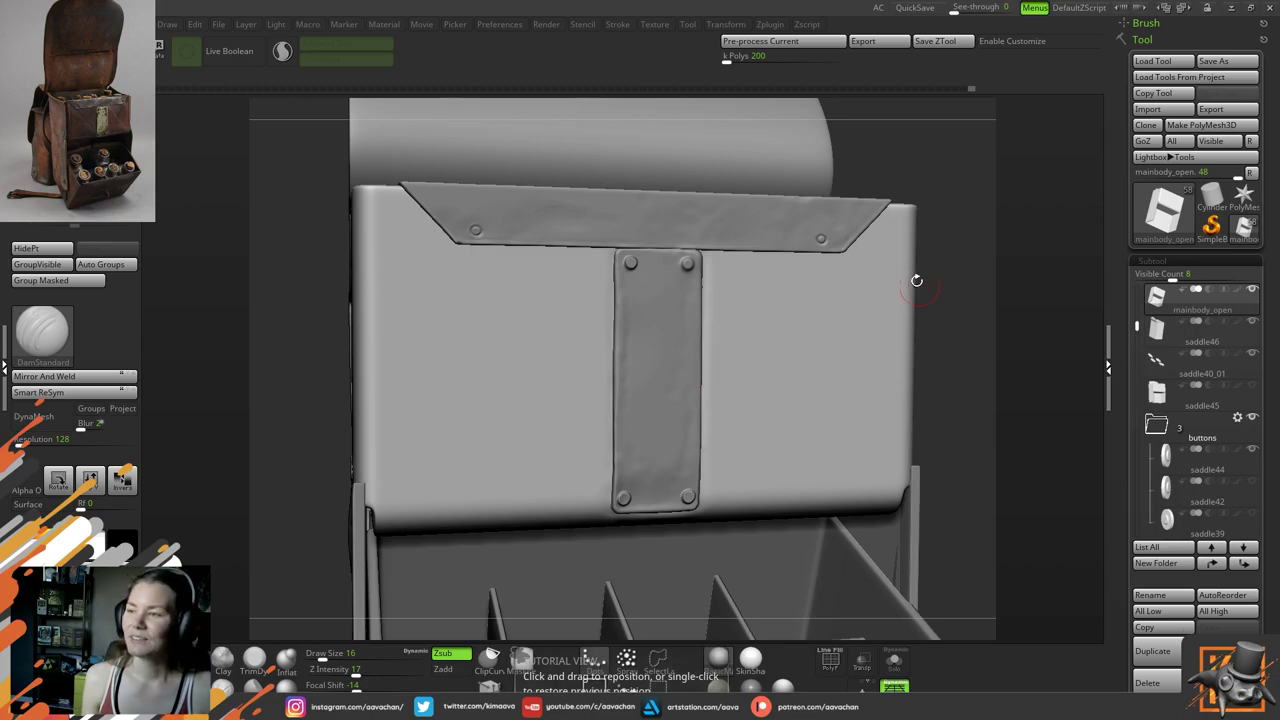
mouse_move(951, 357)
left_mouse_down()
mouse_move(966, 360)
mouse_move(948, 361)
left_mouse_up()
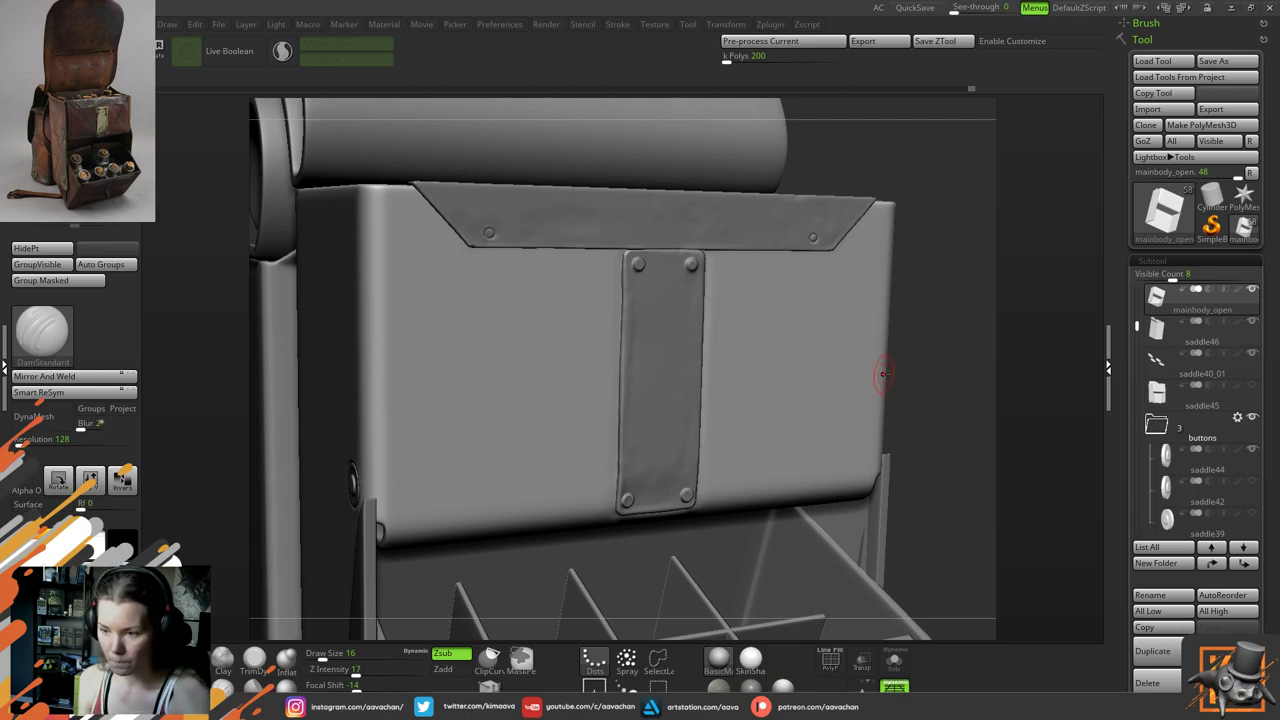
right_click_drag(826, 440, 726, 453, "ctrl")
right_click_drag(568, 419, 404, 407, "ctrl")
right_click_drag(744, 585, 600, 374)
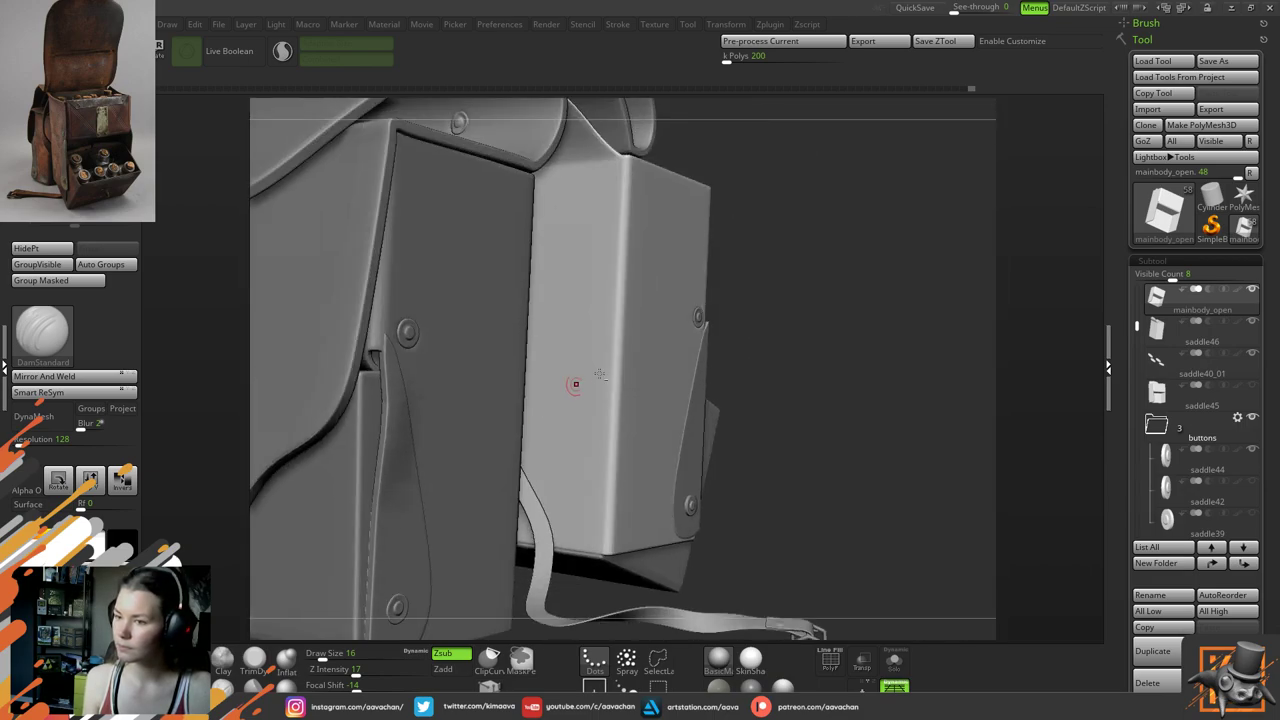
right_click_drag(796, 359, 1000, 300)
right_click_drag(580, 385, 492, 411, "ctrl")
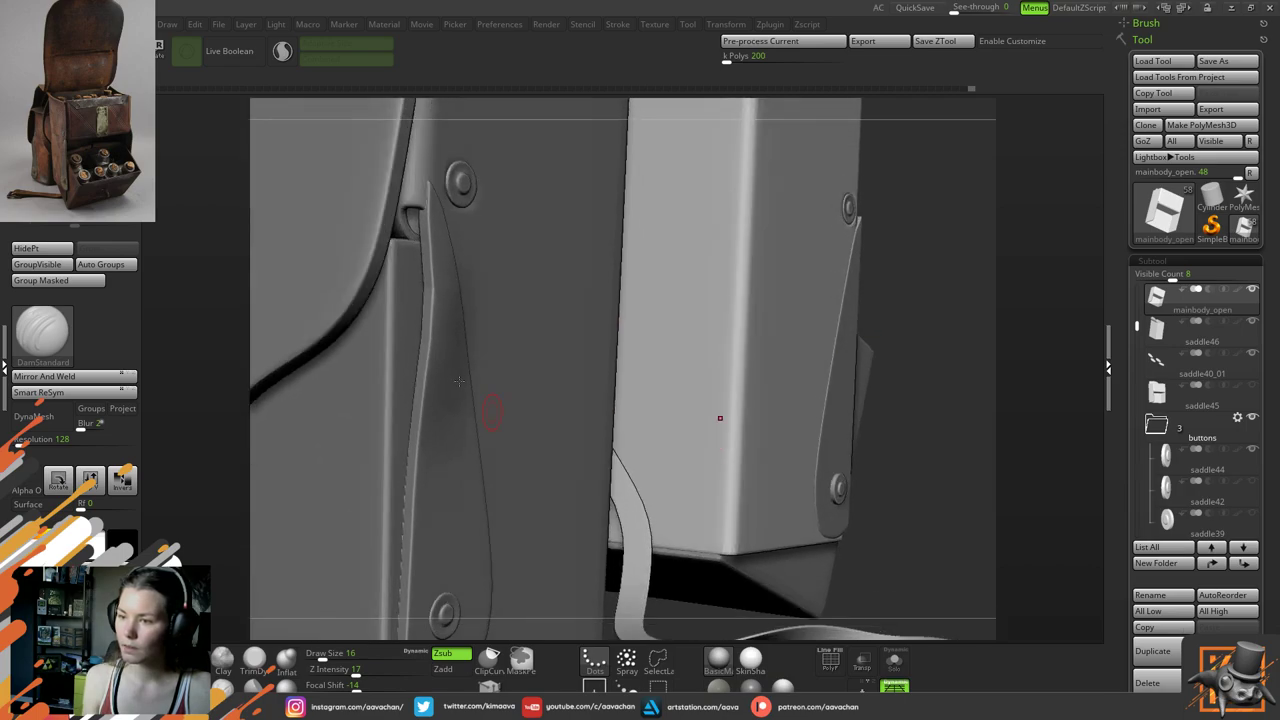
Select the pointed side strip on the closed bag and set the brush's draw size to 27
left_click(458, 418, "alt")
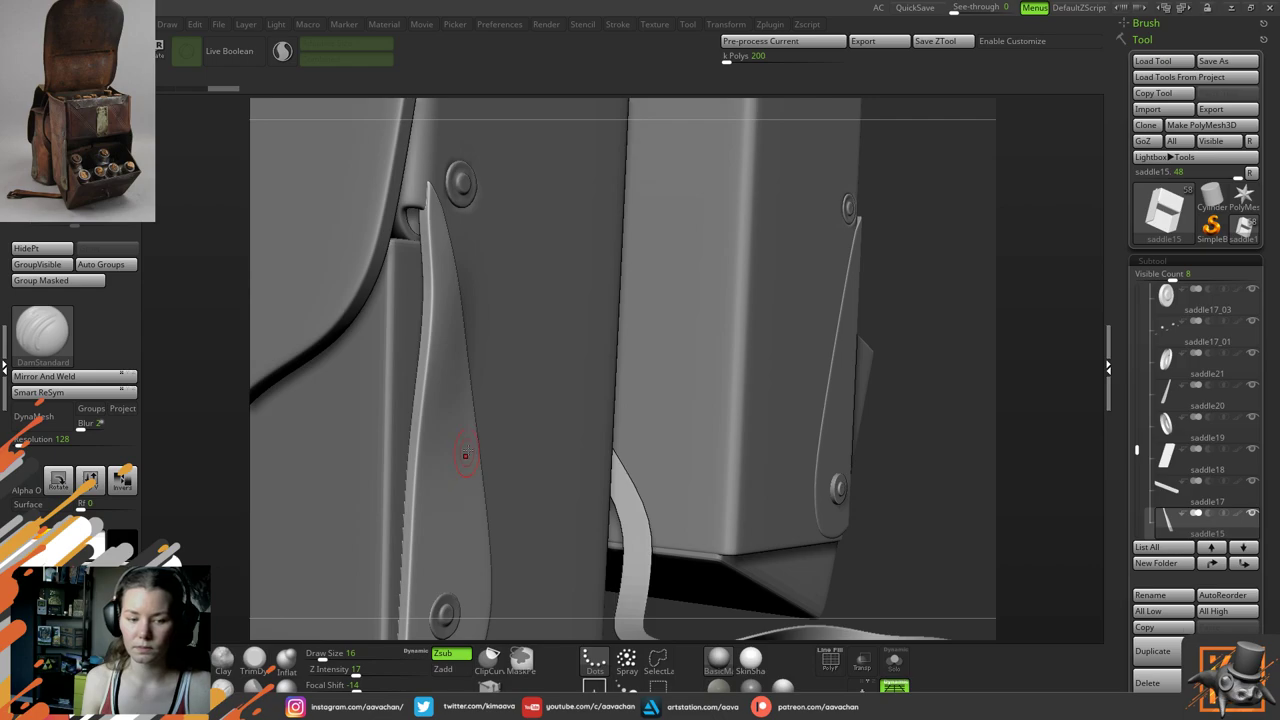
mouse_move(918, 311)
left_mouse_down()
mouse_move(888, 322)
mouse_move(948, 332)
left_mouse_up()
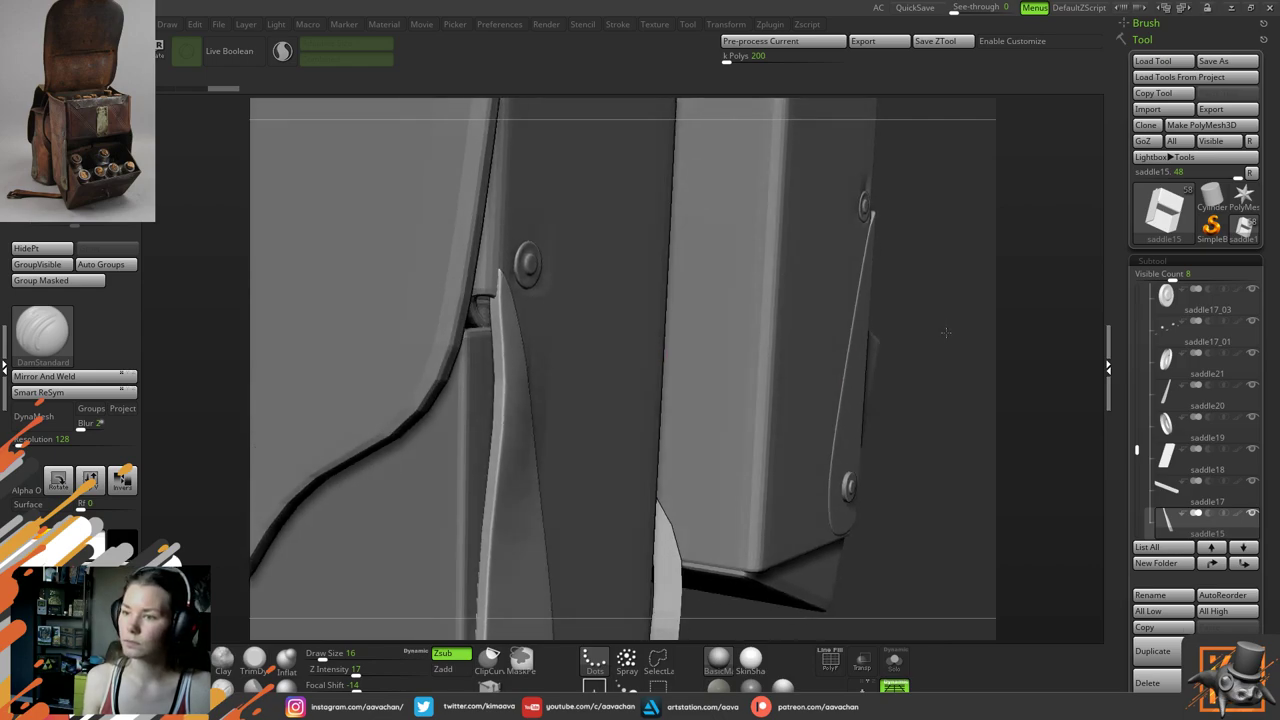
key("space")
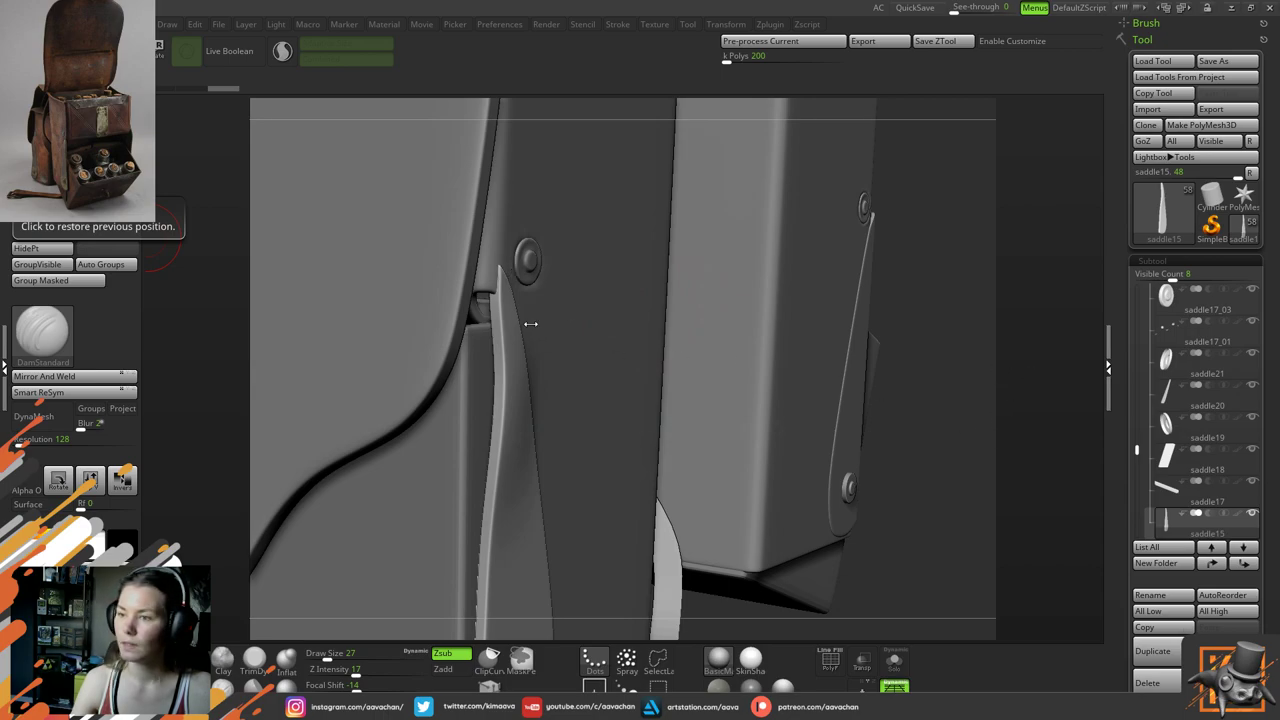
Switch to the reference board and examine how the riveted side strip sits against the flap and rivets in the saddlebag photos
key("alt+Tab")
left_click_drag(442, 387, 750, 340)
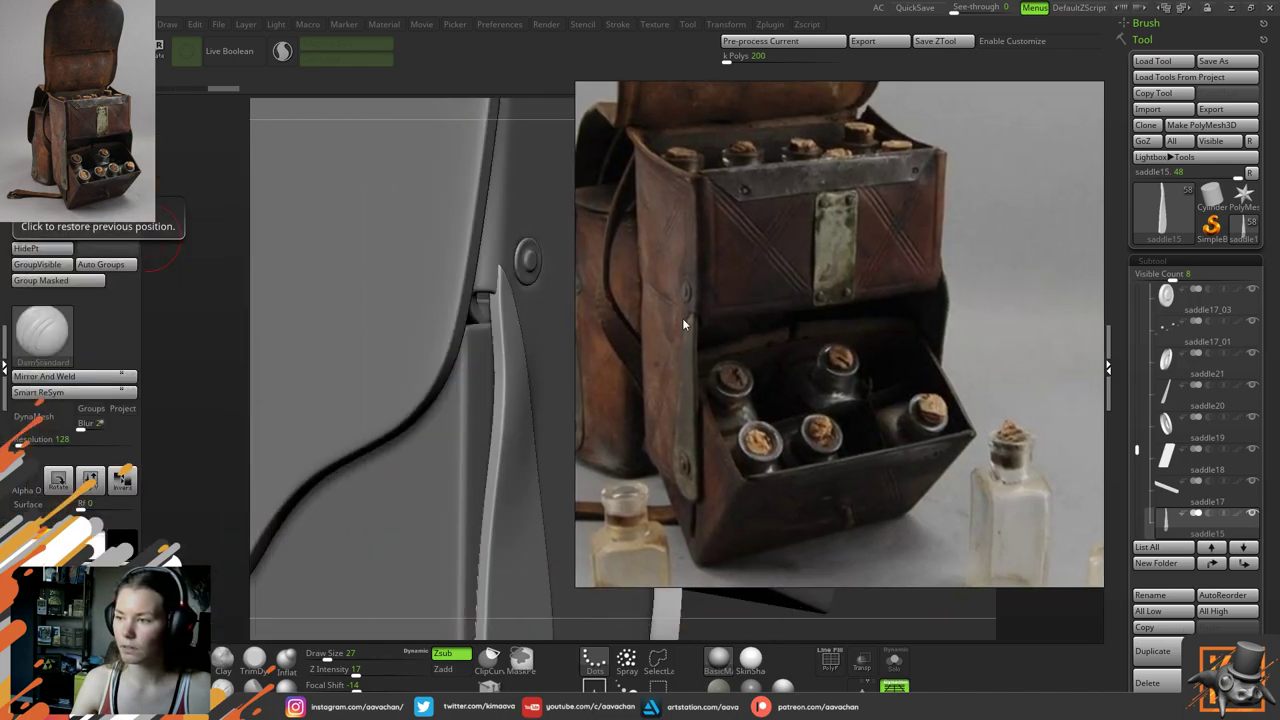
left_click_drag(685, 270, 824, 337)
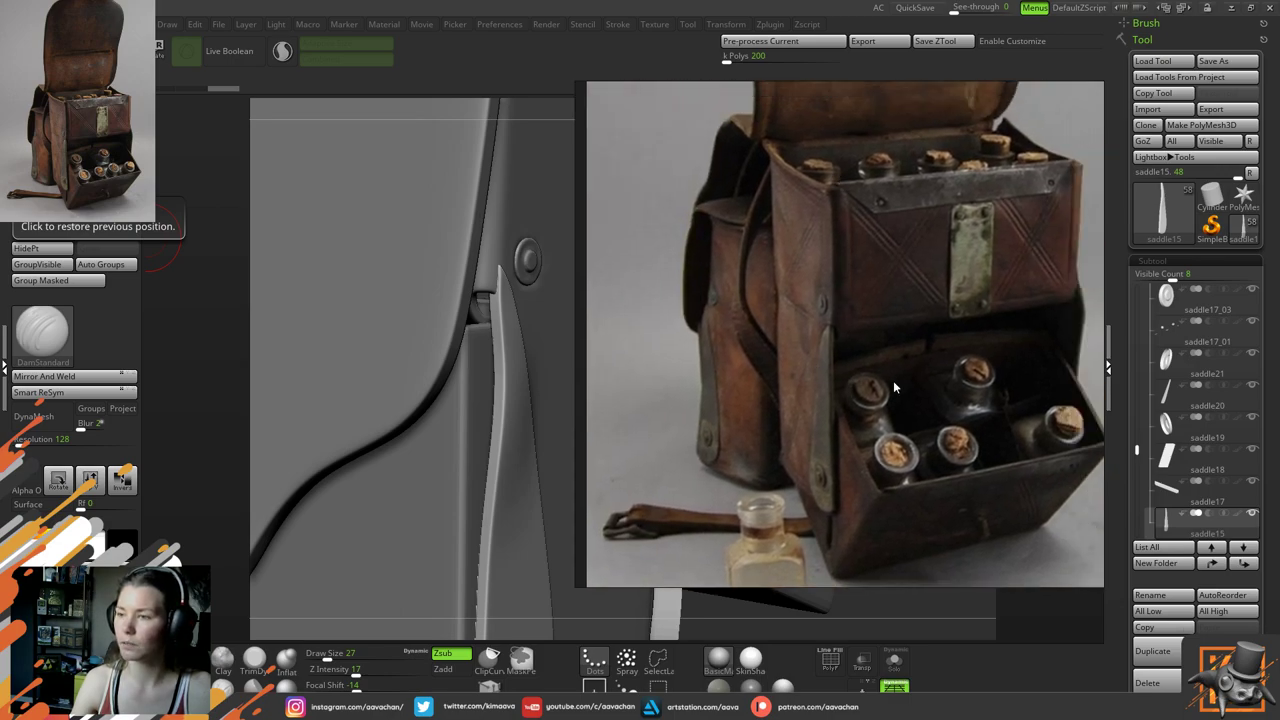
scroll(893, 380, "down", 2)
middle_click_drag(832, 337, 753, 300)
middle_click_drag(1000, 283, 646, 252)
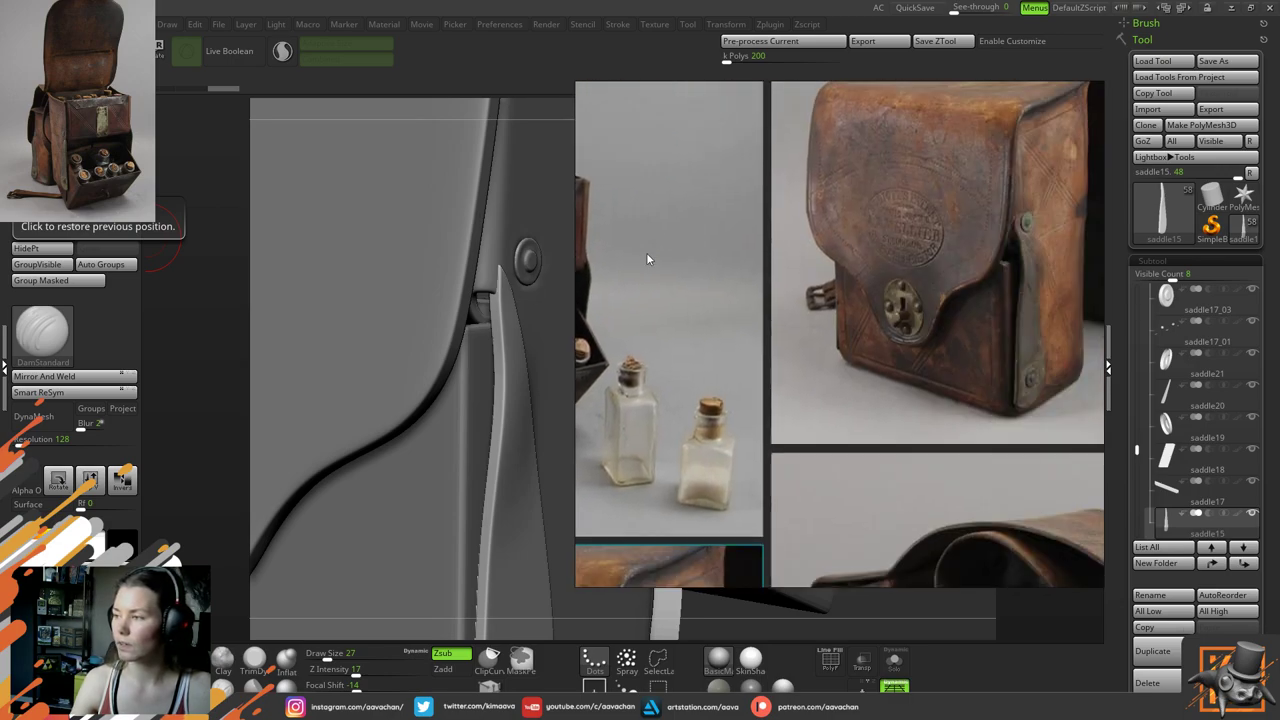
middle_click_drag(881, 261, 753, 300)
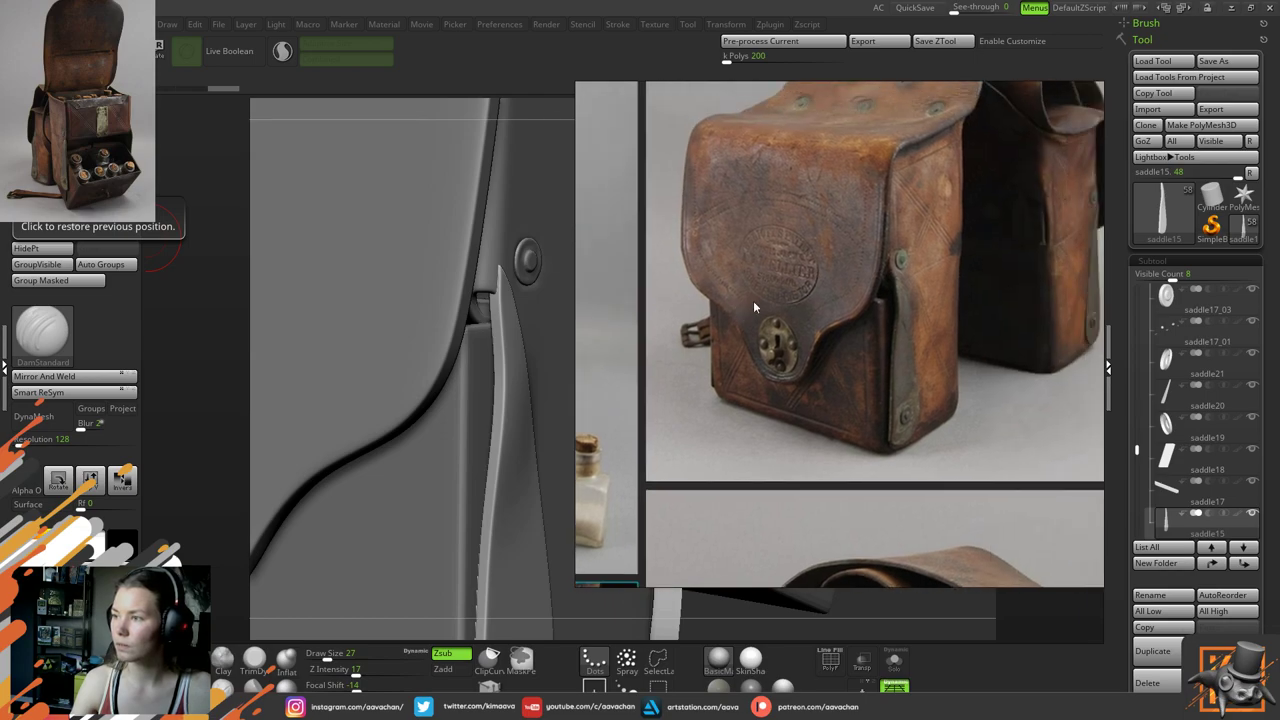
scroll(753, 300, "up", 2)
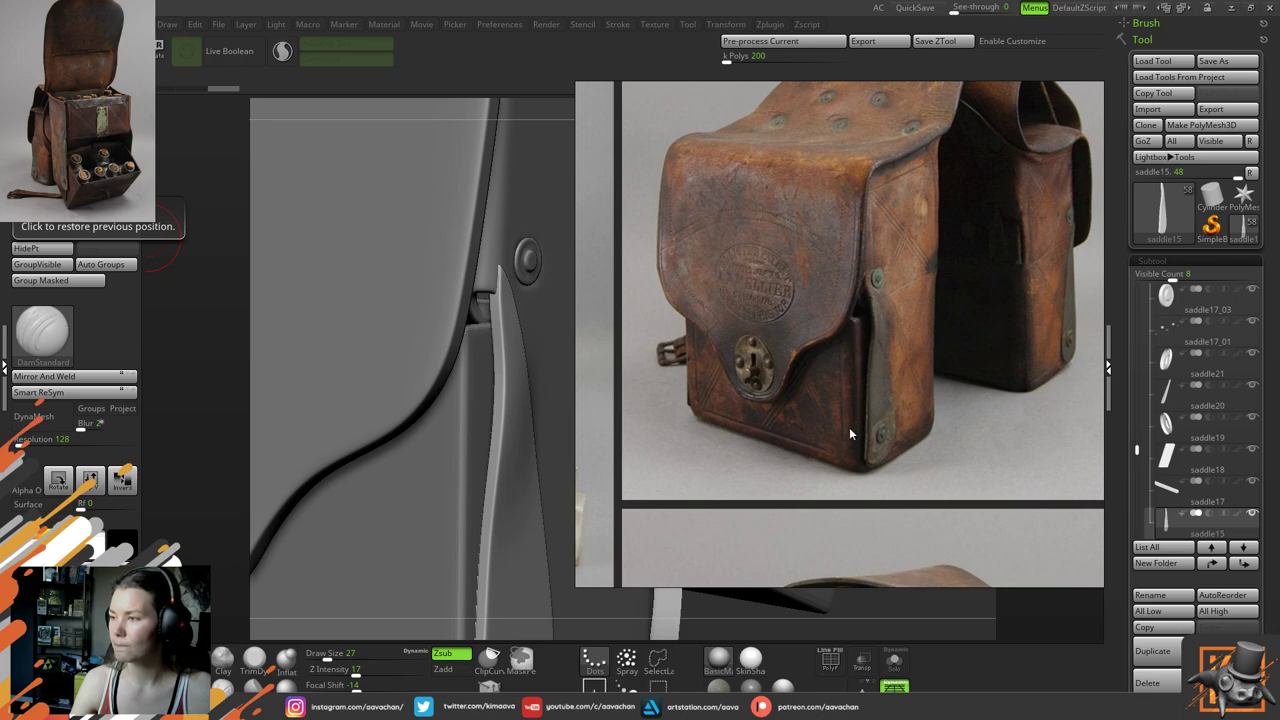
double_click(900, 514)
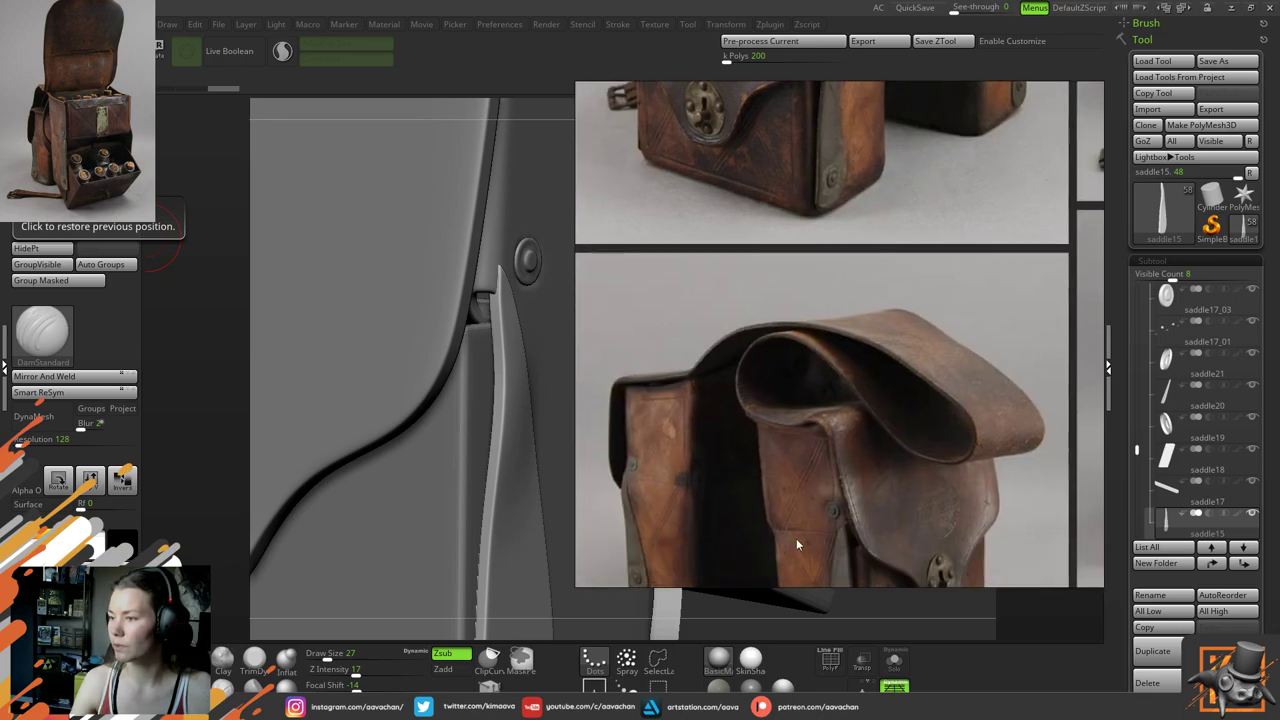
scroll(763, 378, "up", 3)
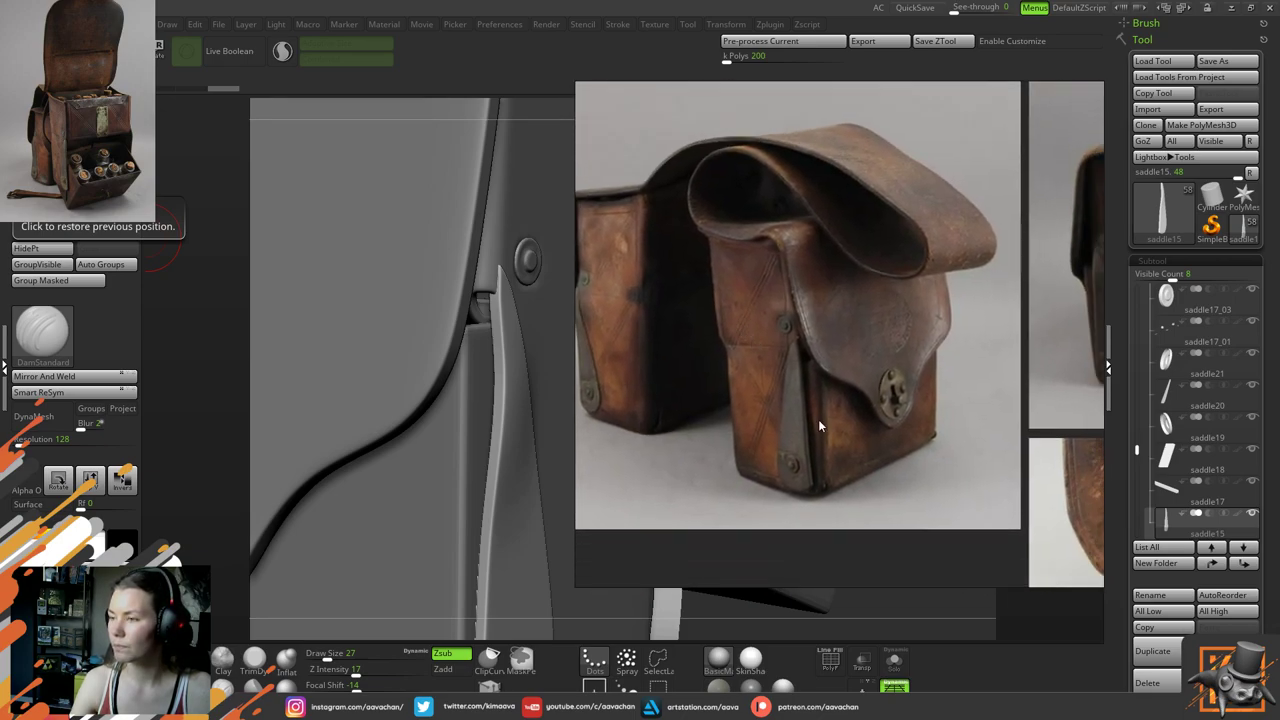
Compare the side strip's shape across the remaining reference photos, including the open bag, and return to ZBrush
scroll(818, 419, "down", 2)
middle_click_drag(934, 382, 600, 373)
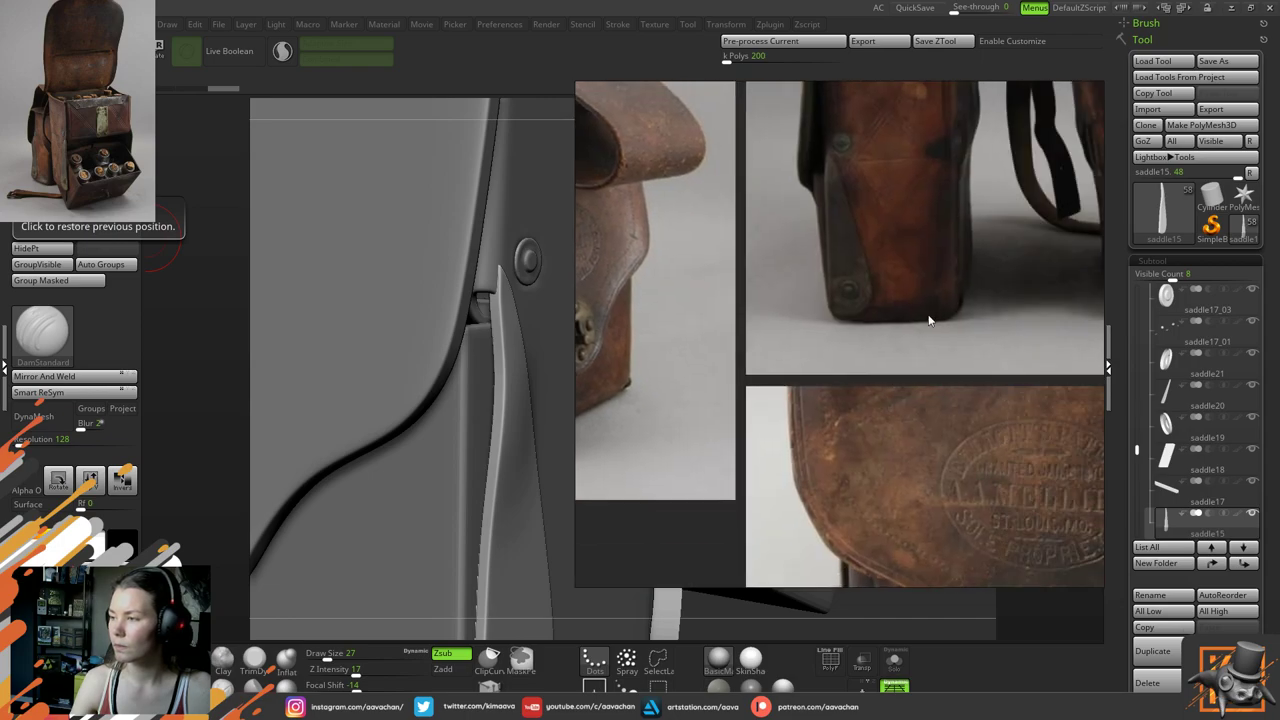
middle_click_drag(929, 320, 661, 447)
middle_click_drag(709, 532, 704, 341)
mouse_move(757, 469)
middle_mouse_down()
mouse_move(754, 283)
mouse_move(661, 336)
middle_mouse_up()
scroll(869, 339, "down", 3)
scroll(869, 341, "down", 4)
middle_click_drag(757, 429, 1100, 535)
middle_click_drag(846, 240, 825, 480)
scroll(841, 476, "up", 3)
scroll(841, 477, "up", 2)
middle_click_drag(846, 244, 736, 254)
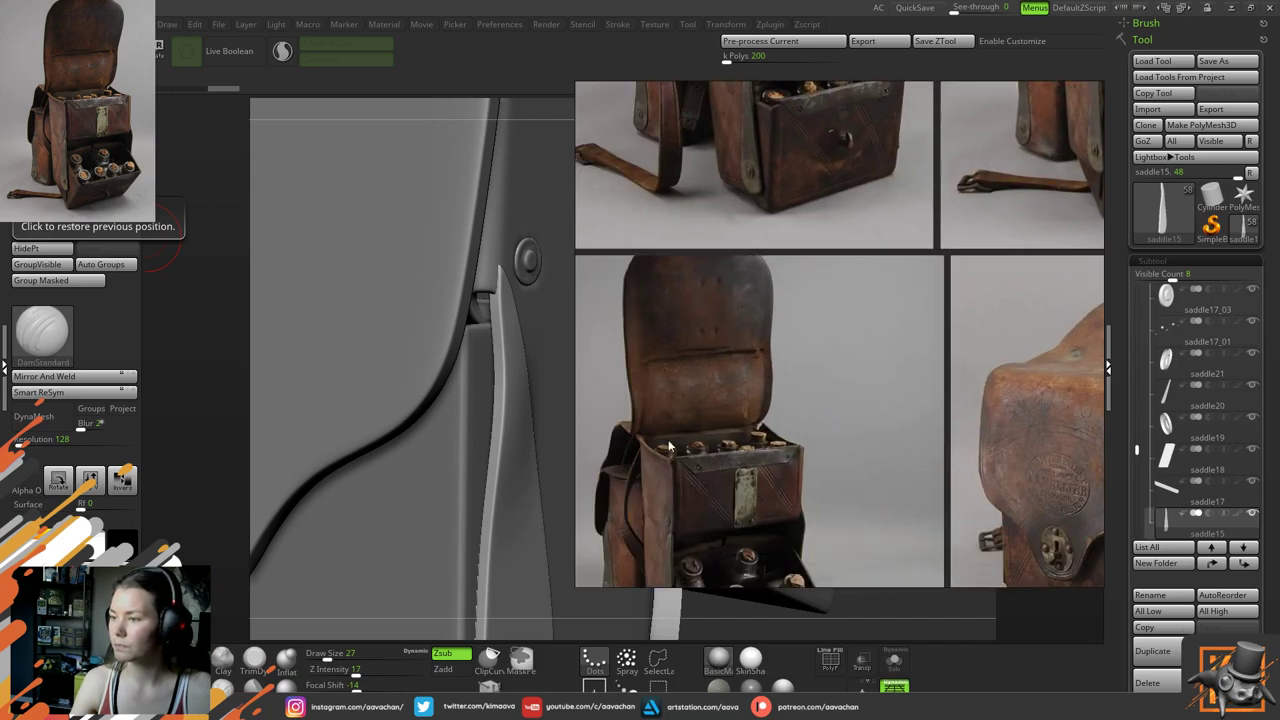
scroll(724, 370, "down", 4)
scroll(716, 471, "up", 4)
scroll(714, 472, "up", 4)
middle_click_drag(692, 408, 725, 326)
scroll(730, 328, "down", 2)
right_click_drag(966, 350, 0, 510)
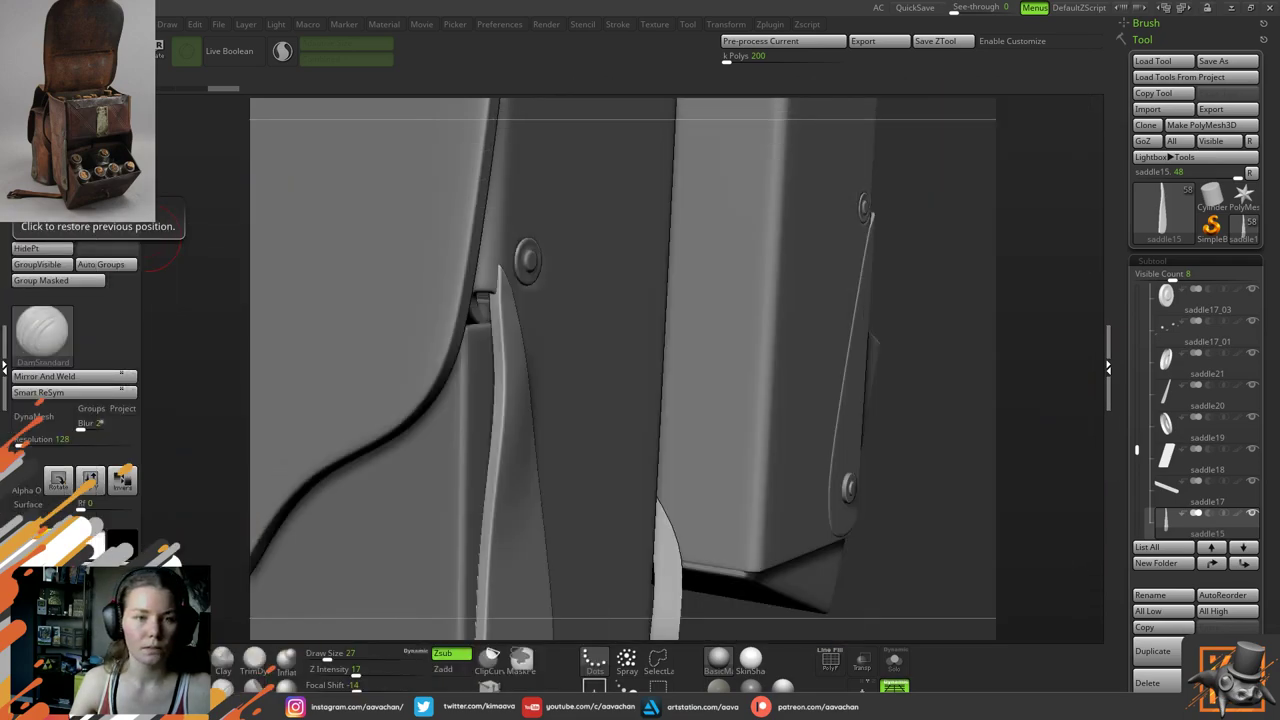
Save the project and push the side strip's pointed tip down below the upper rivet with the Move brush at draw size 27
key("ctrl+s")
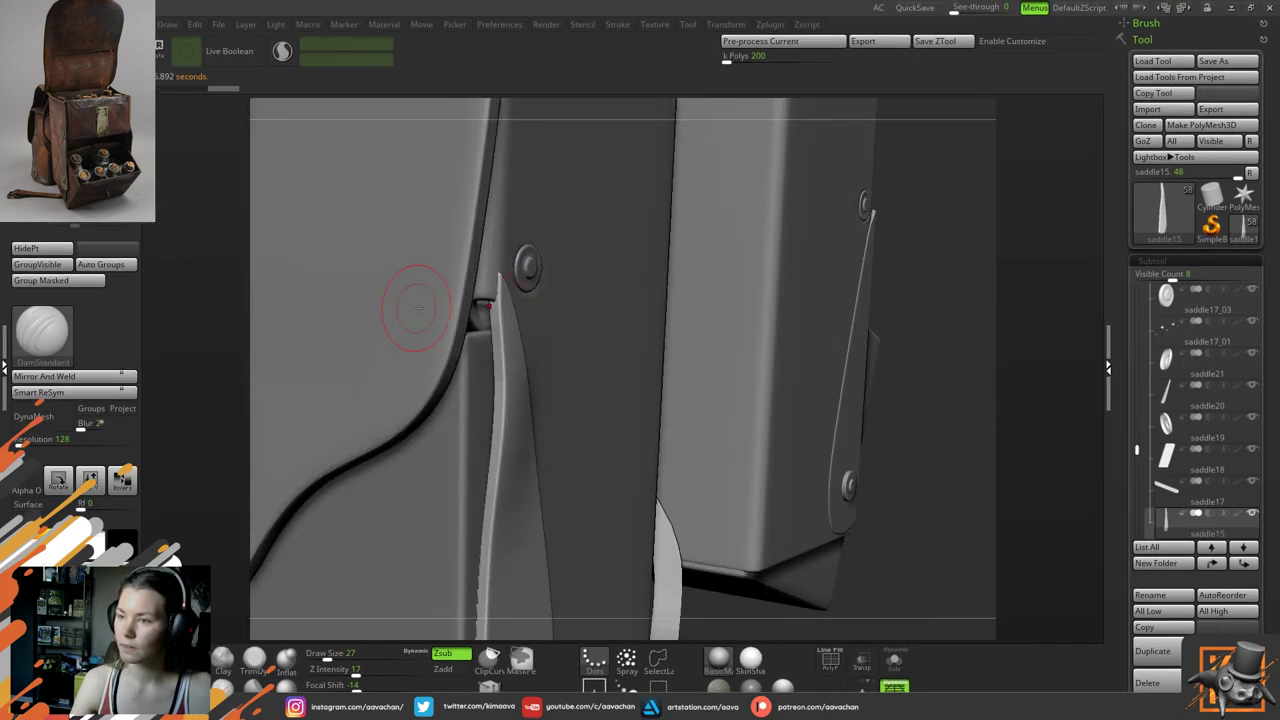
left_click(191, 660)
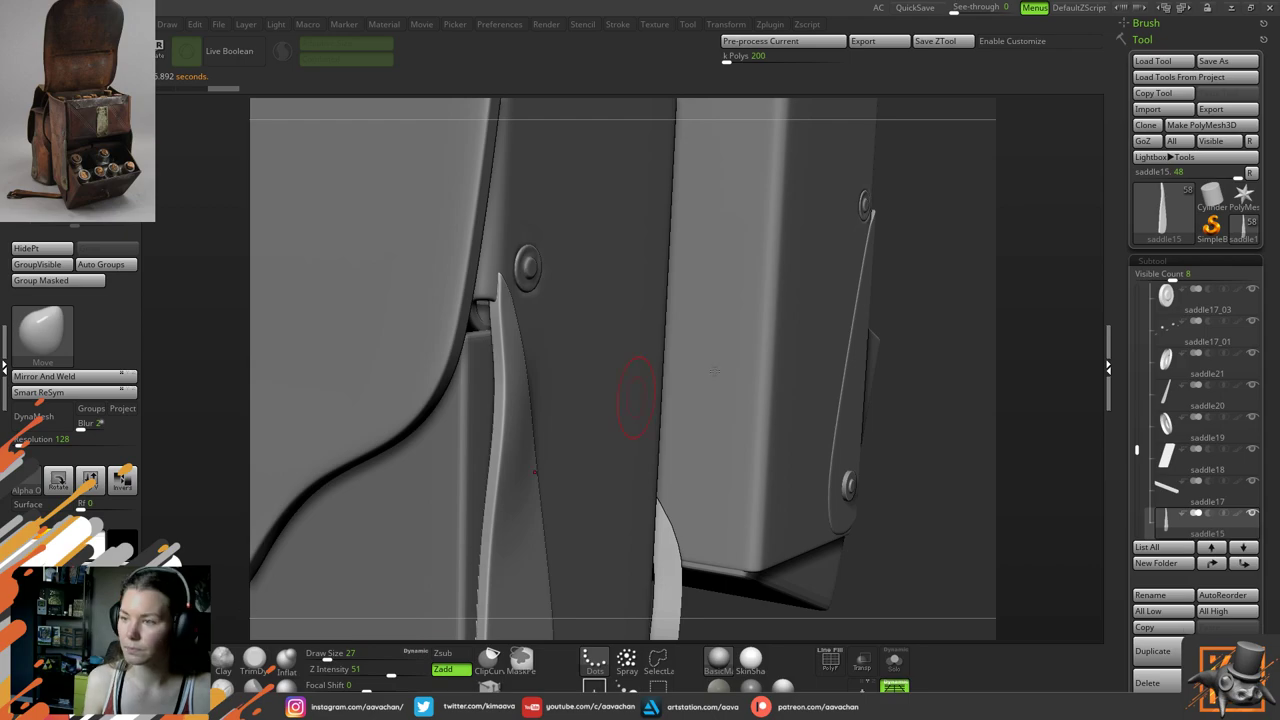
left_click_drag(974, 317, 944, 322)
left_click_drag(475, 303, 489, 310)
Reshape the side strip's upper end beside the flap with the Move brush, reducing the draw size to 29
key("space")
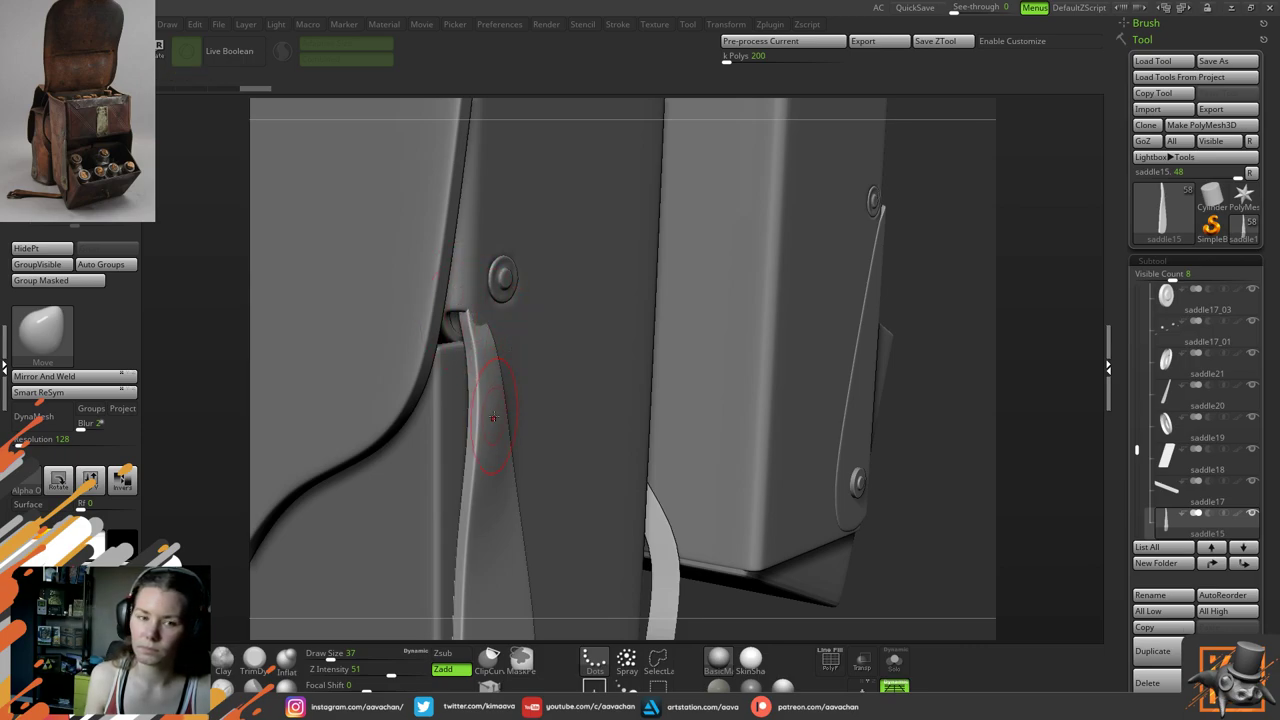
left_click_drag(917, 309, 785, 312)
key("space")
left_click_drag(485, 324, 463, 299)
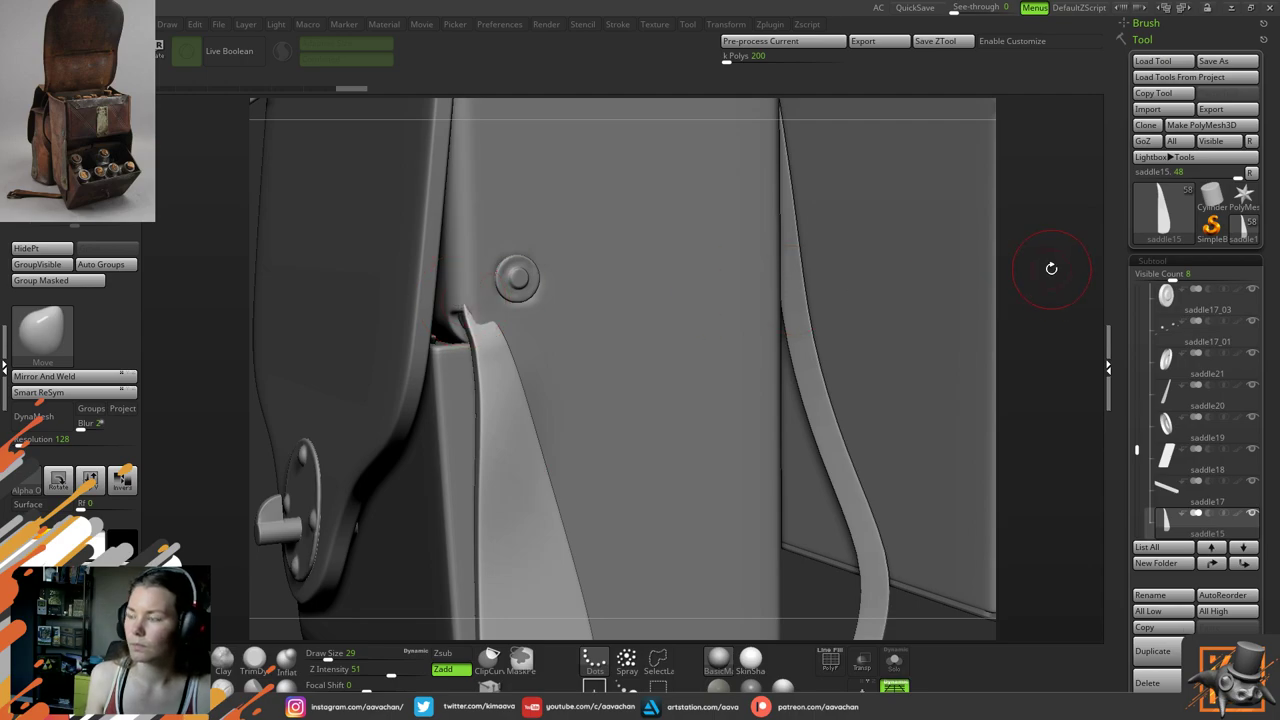
mouse_move(1051, 269)
left_mouse_down()
mouse_move(1017, 277)
mouse_move(1033, 276)
left_mouse_up()
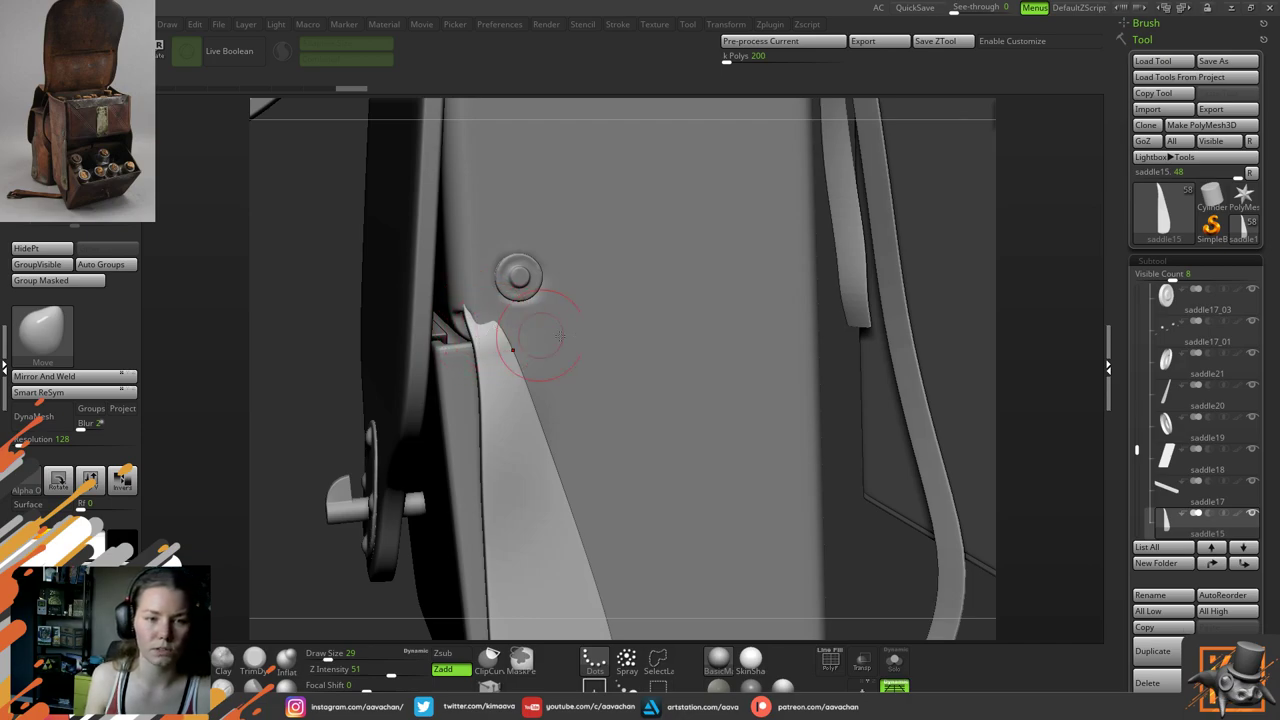
mouse_move(1027, 240)
left_mouse_down()
mouse_move(546, 325)
mouse_move(469, 314)
left_mouse_up()
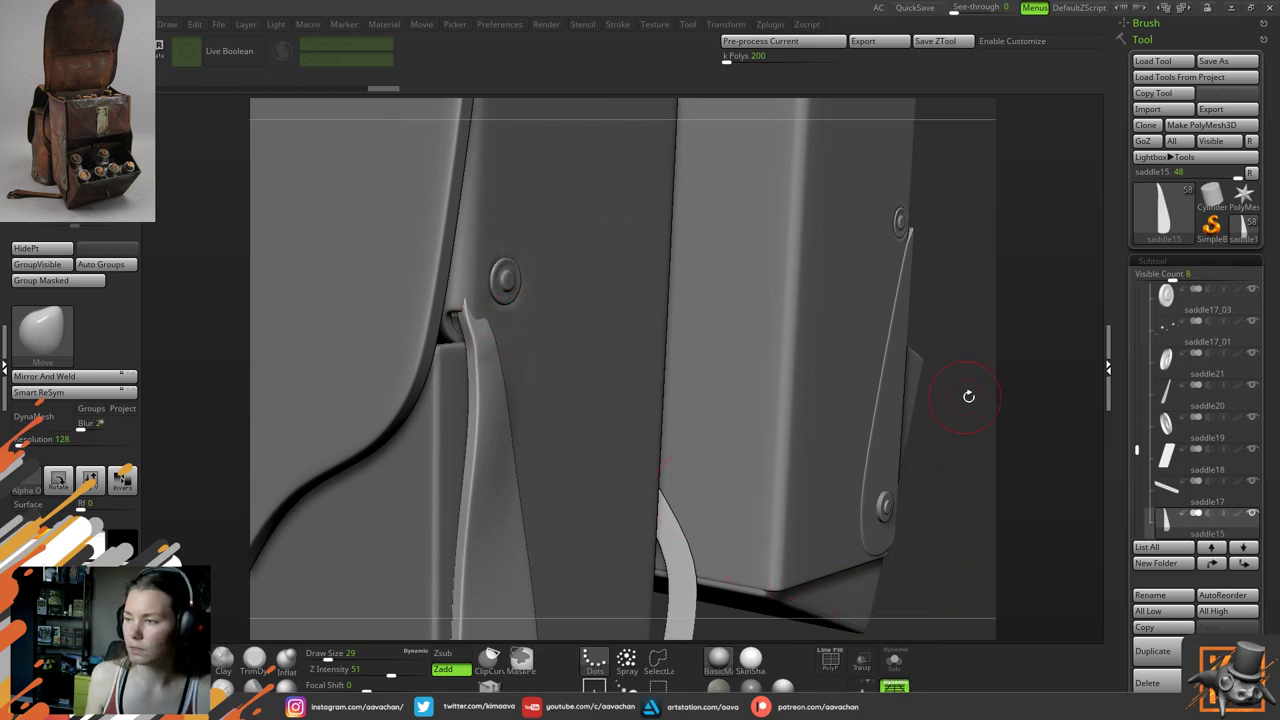
Isolate the side strip, bend its thin upper end sideways with the Move brush at draw size 33, and show all parts again
left_click_drag(968, 396, 1030, 420)
left_click(895, 661)
left_click_drag(903, 566, 925, 500)
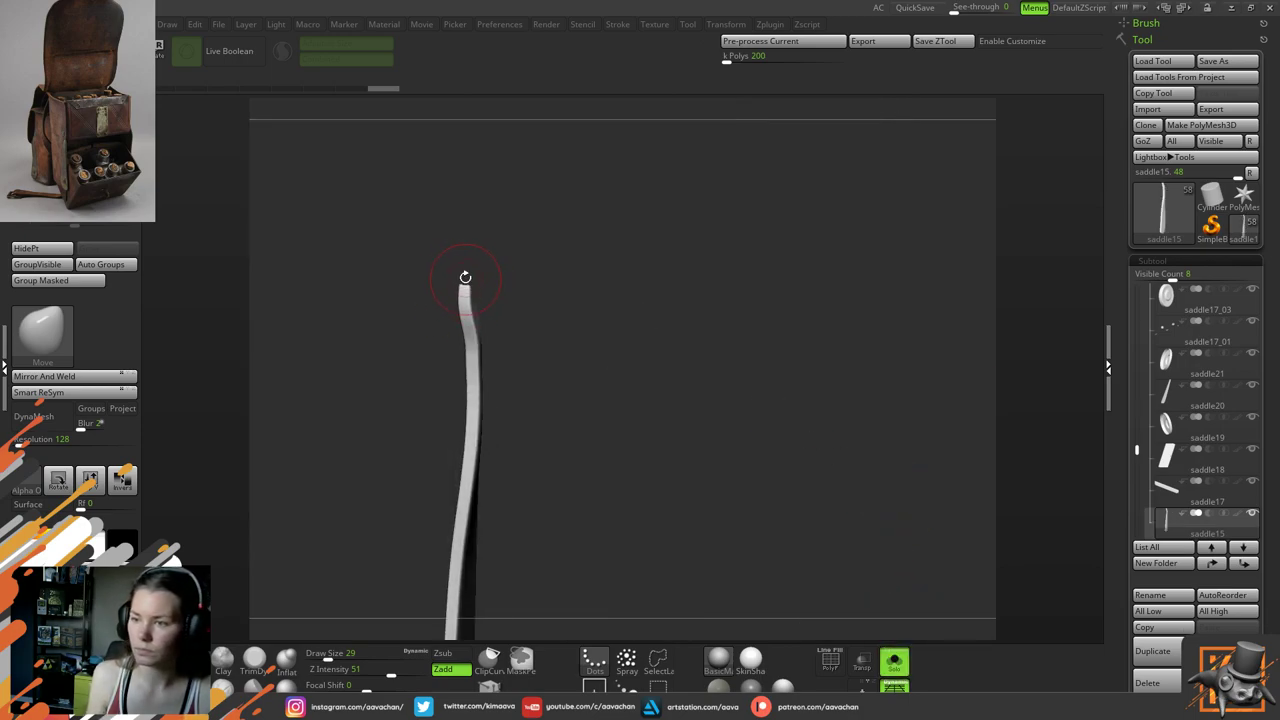
key("space")
left_click_drag(467, 284, 465, 294)
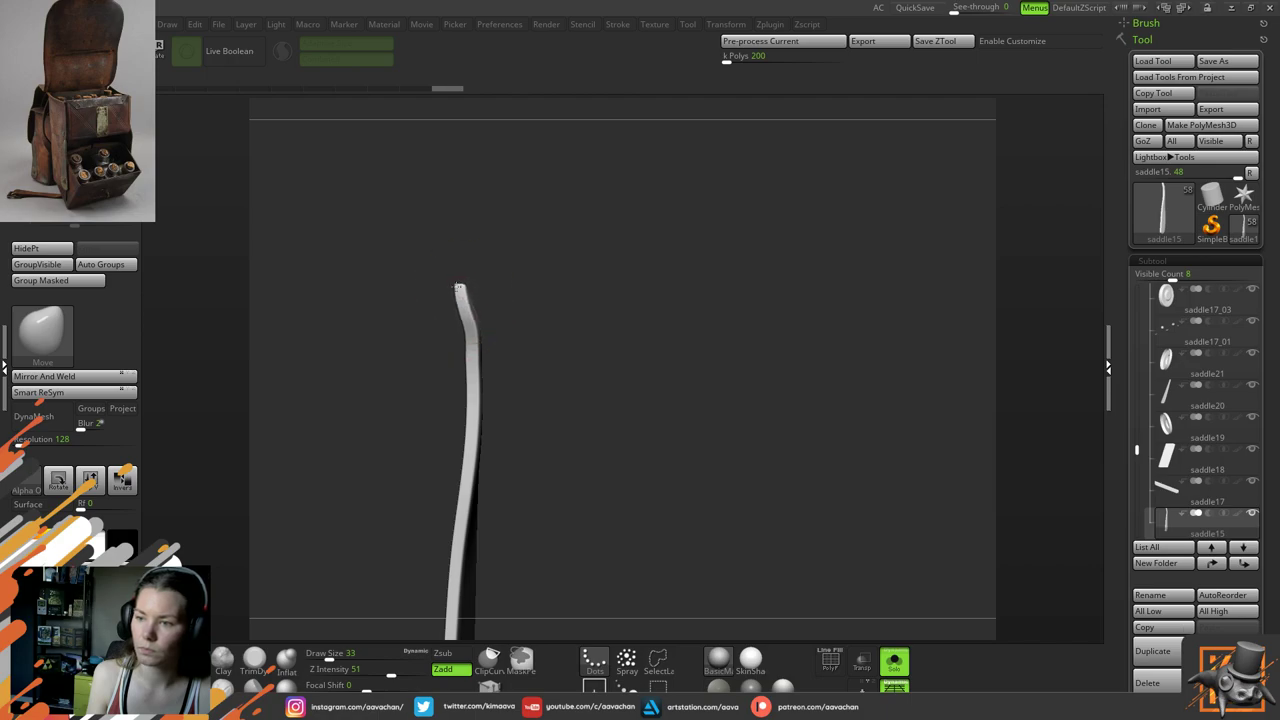
left_click(894, 660)
left_click_drag(809, 300, 760, 366)
right_click_drag(760, 367, 466, 312)
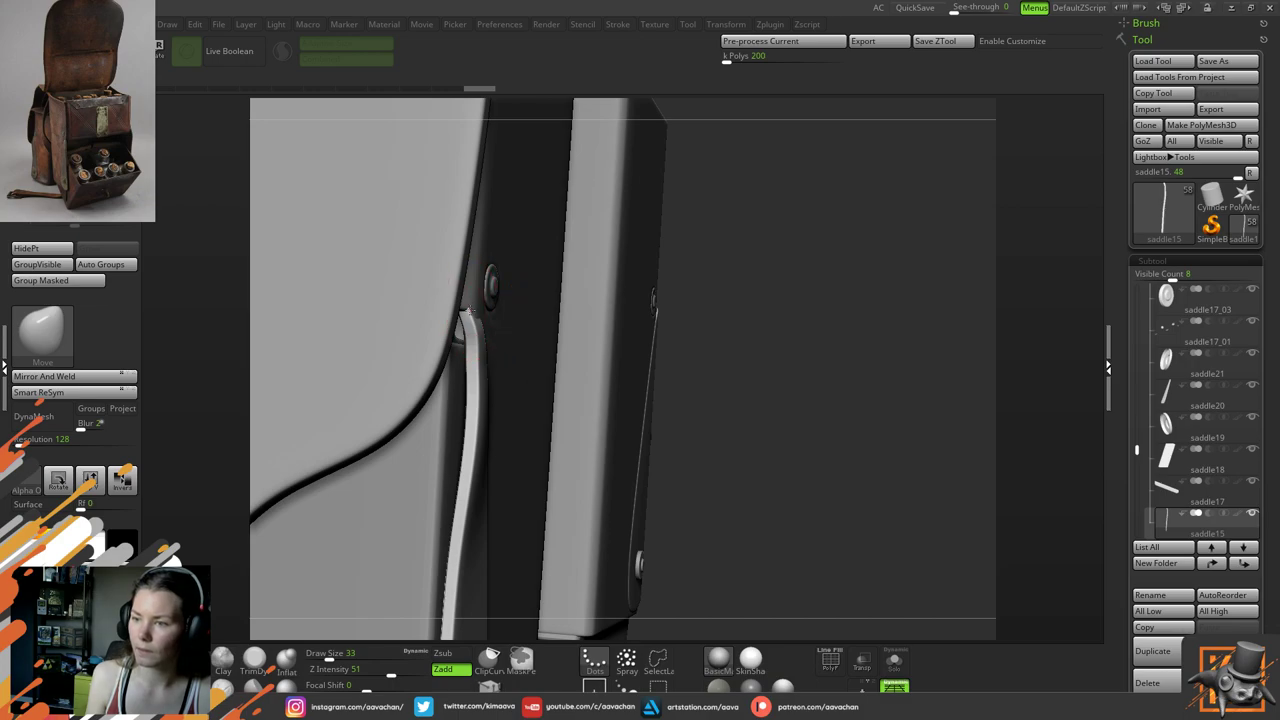
Push the side strip's upper tip down at the front edge with the Move brush and shift the whole strip slightly toward the front
left_click_drag(470, 313, 474, 314)
left_click_drag(786, 363, 746, 381)
right_click_drag(745, 381, 651, 337)
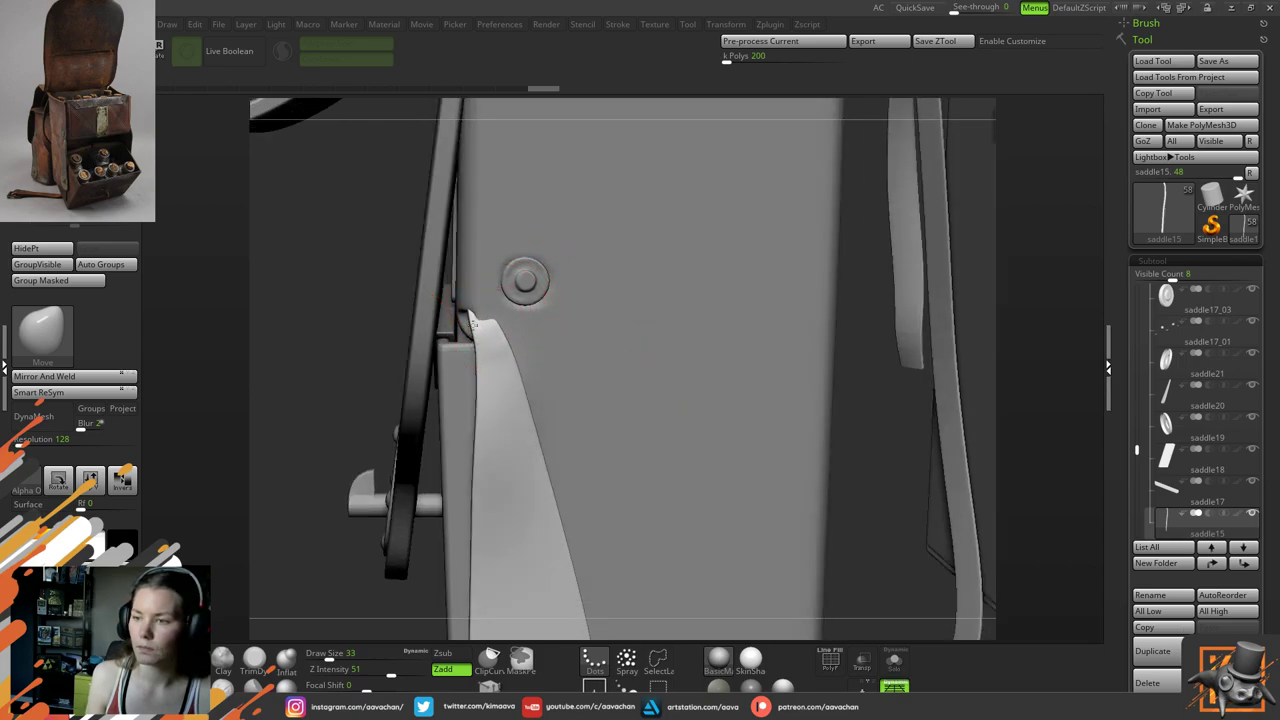
left_click_drag(473, 324, 475, 370)
left_click_drag(479, 390, 480, 386)
mouse_move(499, 348)
right_mouse_down()
mouse_move(500, 334)
mouse_move(492, 345)
right_mouse_up()
key("w")
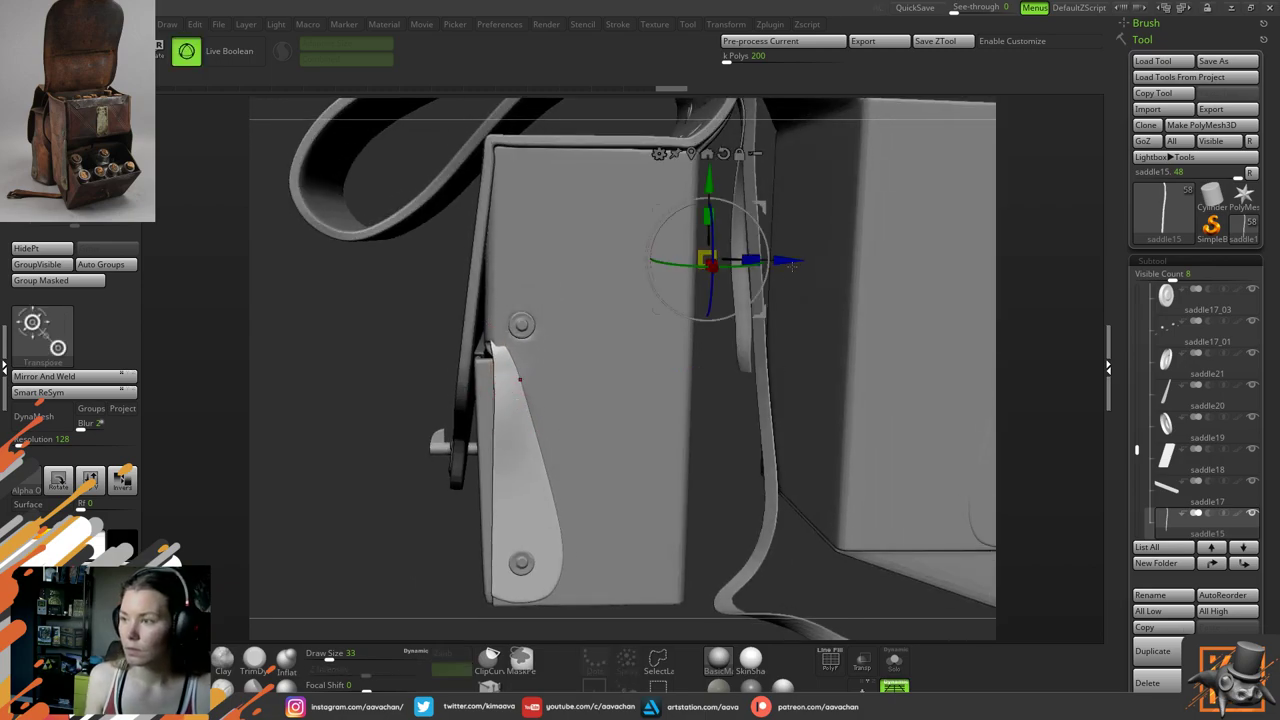
left_click_drag(790, 263, 785, 261)
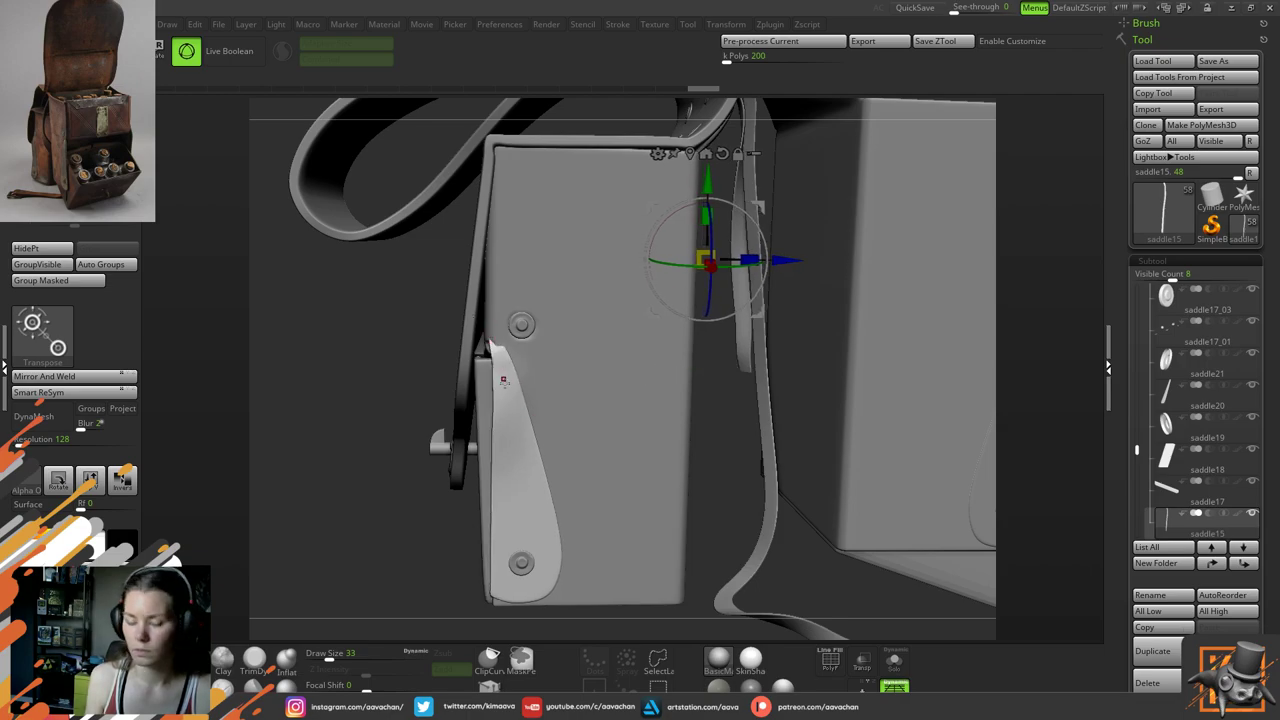
Lower the side strip's subdivision level and reshape its upper tip with the Move brush, reducing the draw size to 16
key("q")
right_click_drag(474, 351, 348, 324, "ctrl")
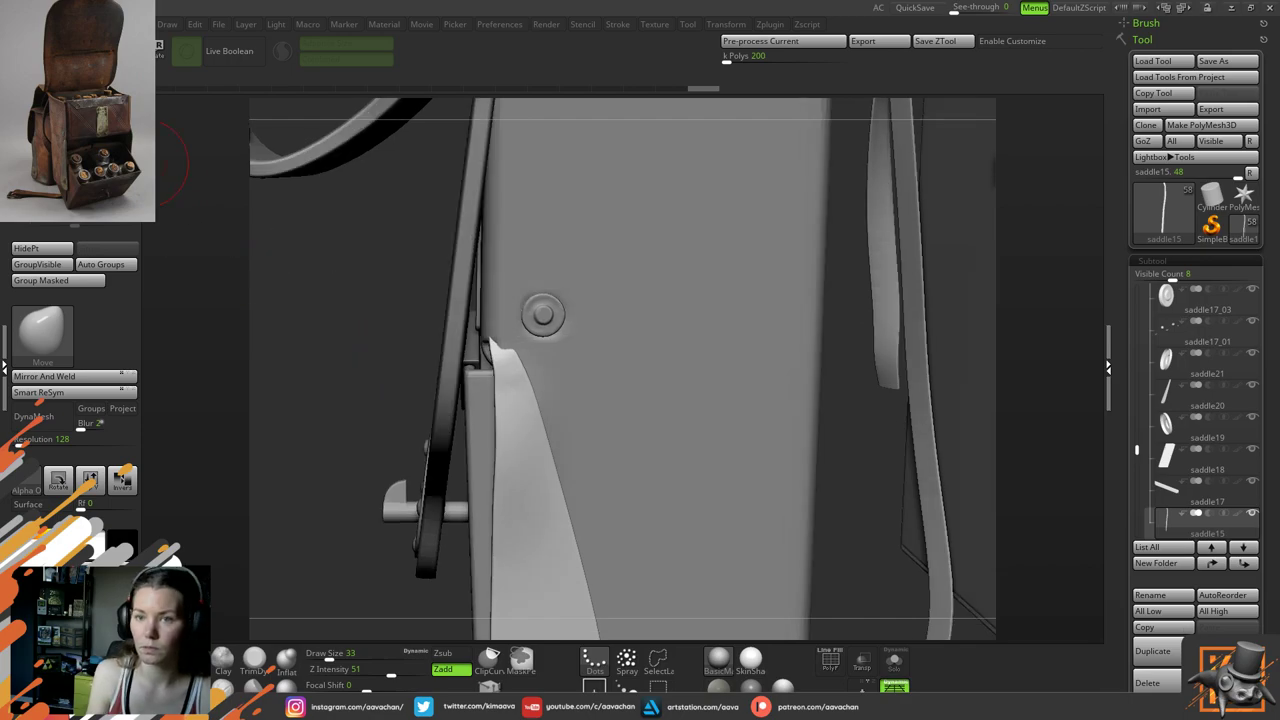
left_click(74, 377)
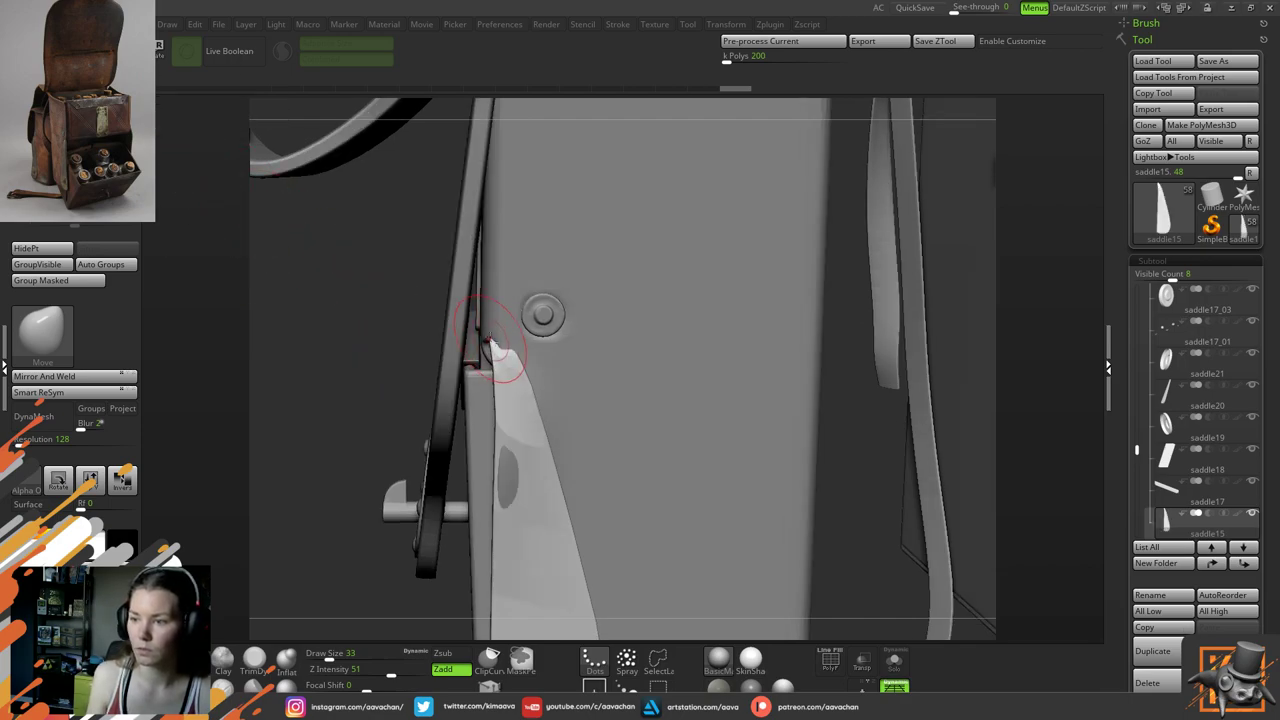
left_click_drag(485, 341, 499, 350)
key("space")
key("space")
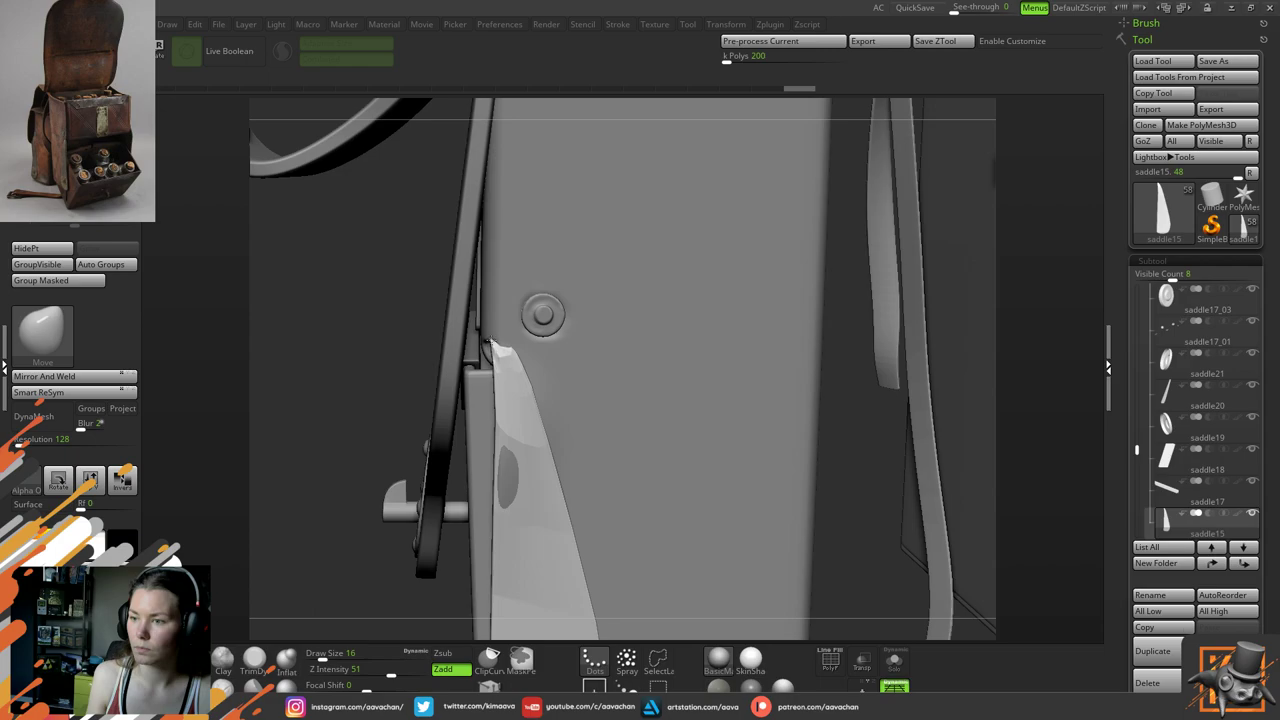
mouse_move(487, 342)
left_mouse_down()
mouse_move(462, 366)
mouse_move(510, 358)
left_mouse_up()
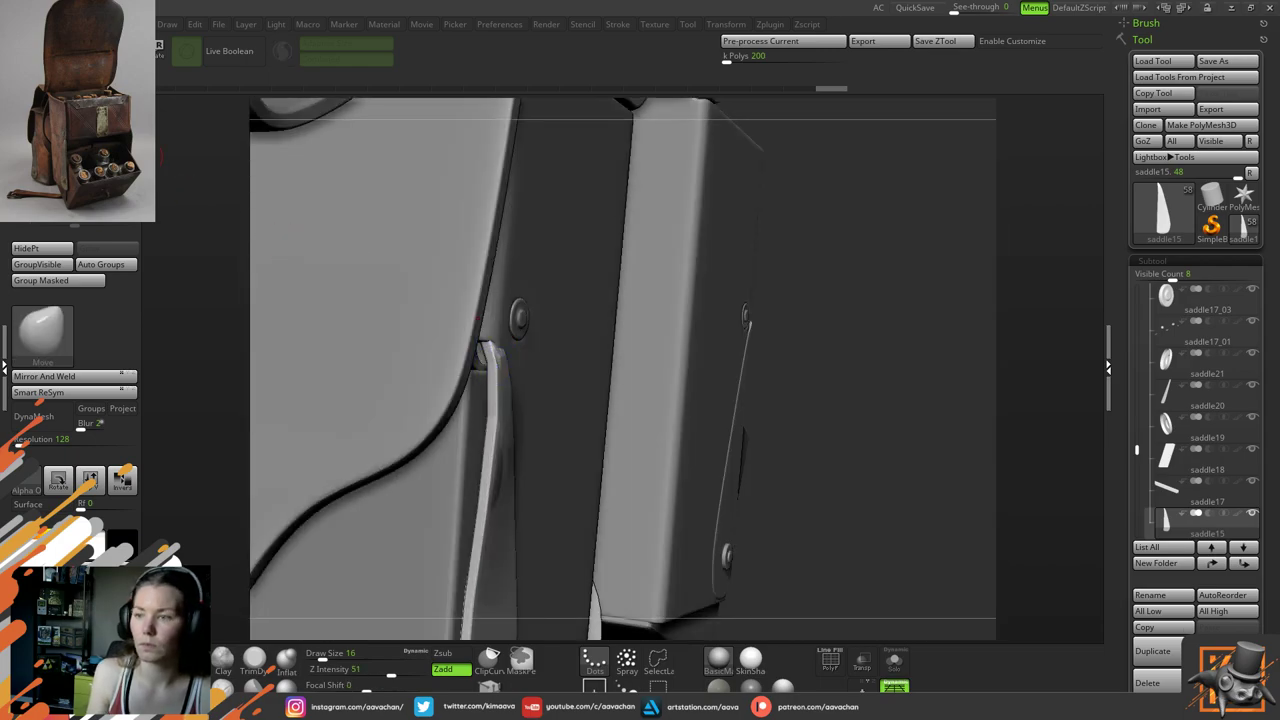
Examine the reshaped side strip against the whole bag from the side, front and three-quarter views
right_click_drag(783, 340, 730, 420)
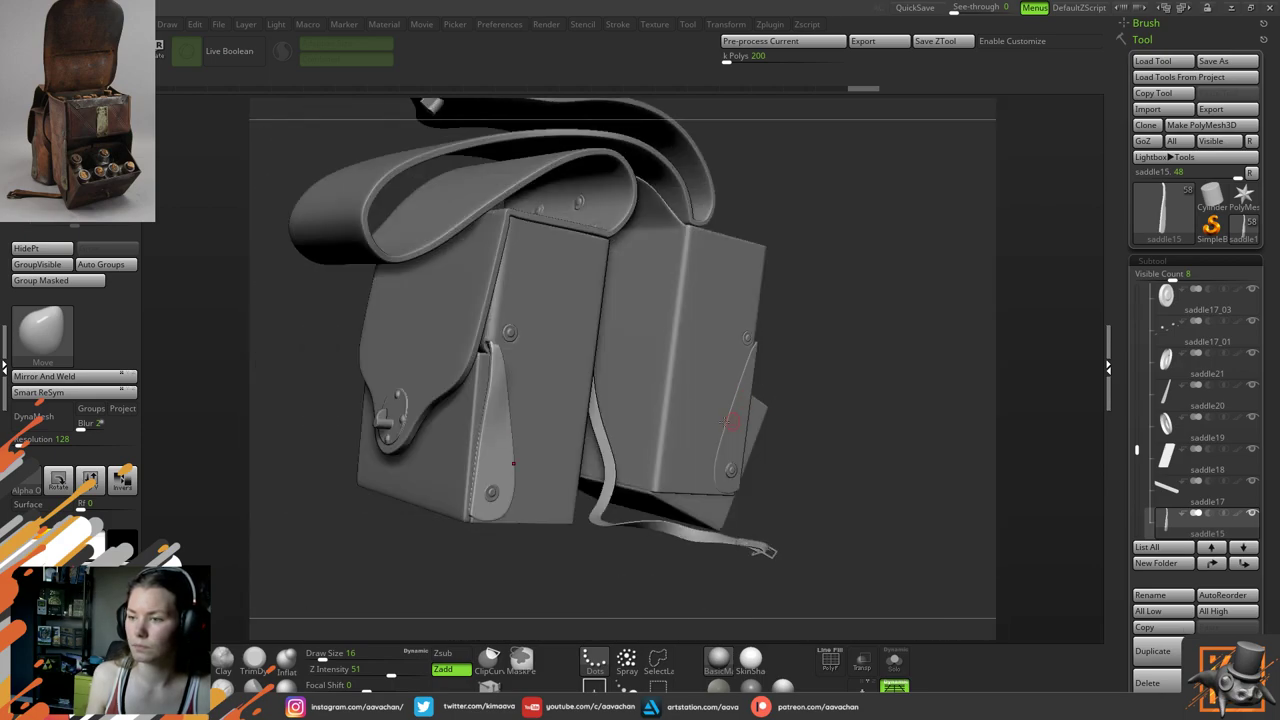
right_click_drag(247, 406, 241, 435)
left_click_drag(242, 447, 337, 441)
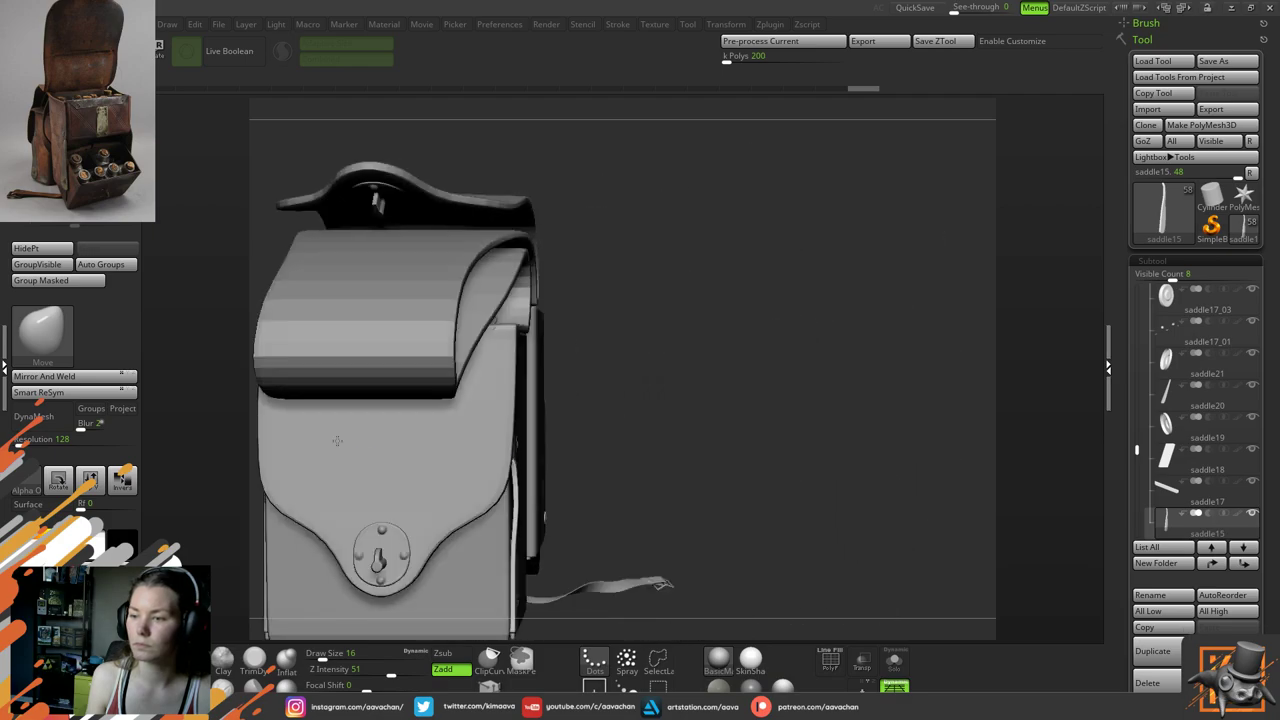
left_click_drag(706, 404, 740, 384, "alt")
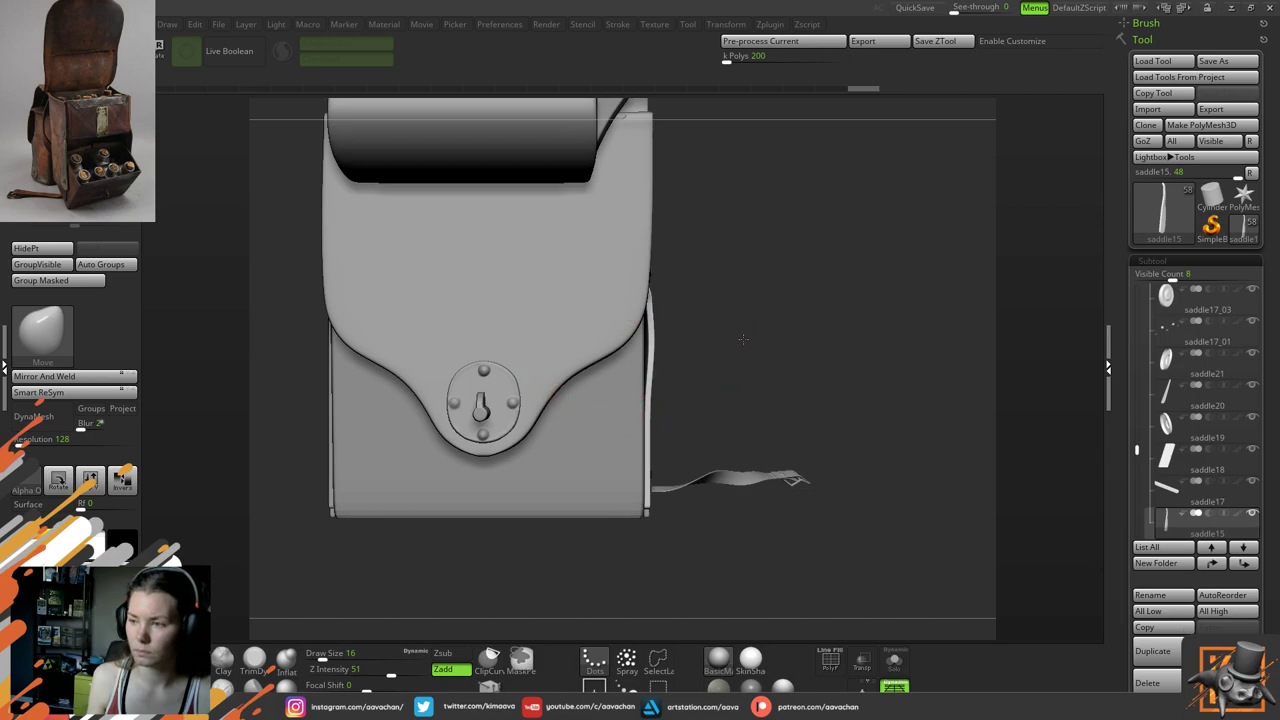
mouse_move(743, 340)
left_mouse_down()
mouse_move(708, 339)
mouse_move(731, 336)
left_mouse_up()
left_click_drag(829, 248, 752, 300, "alt")
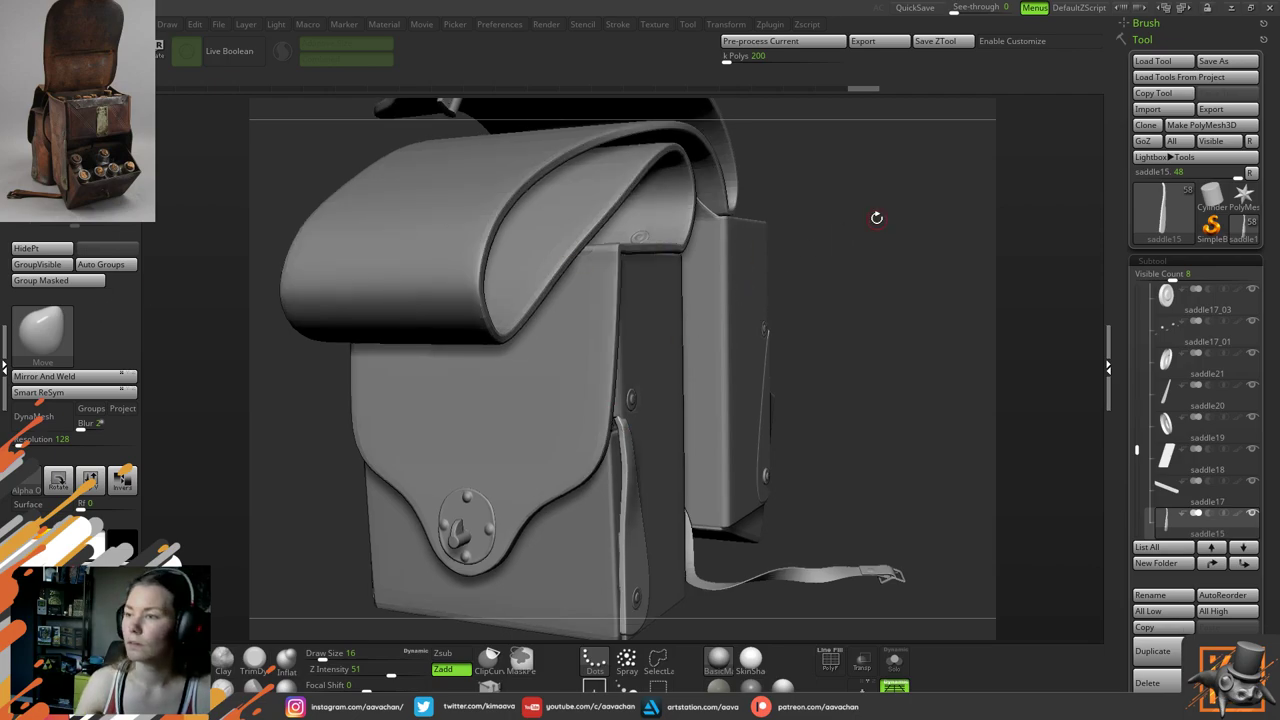
left_click_drag(864, 276, 845, 340, "alt")
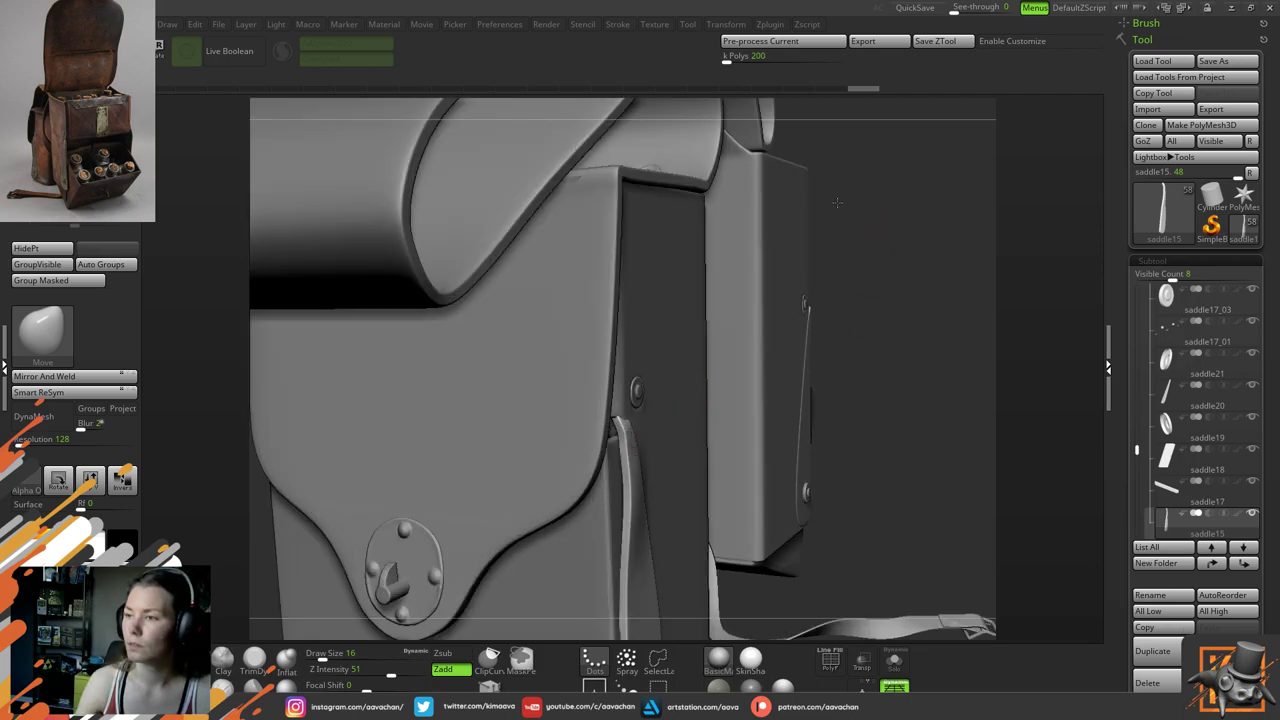
Isolate the bag's main body, lower its subdivision level and mask the upper edge of the side panel
key("alt+Down")
left_click(894, 660)
left_click_drag(878, 561, 778, 279, "alt")
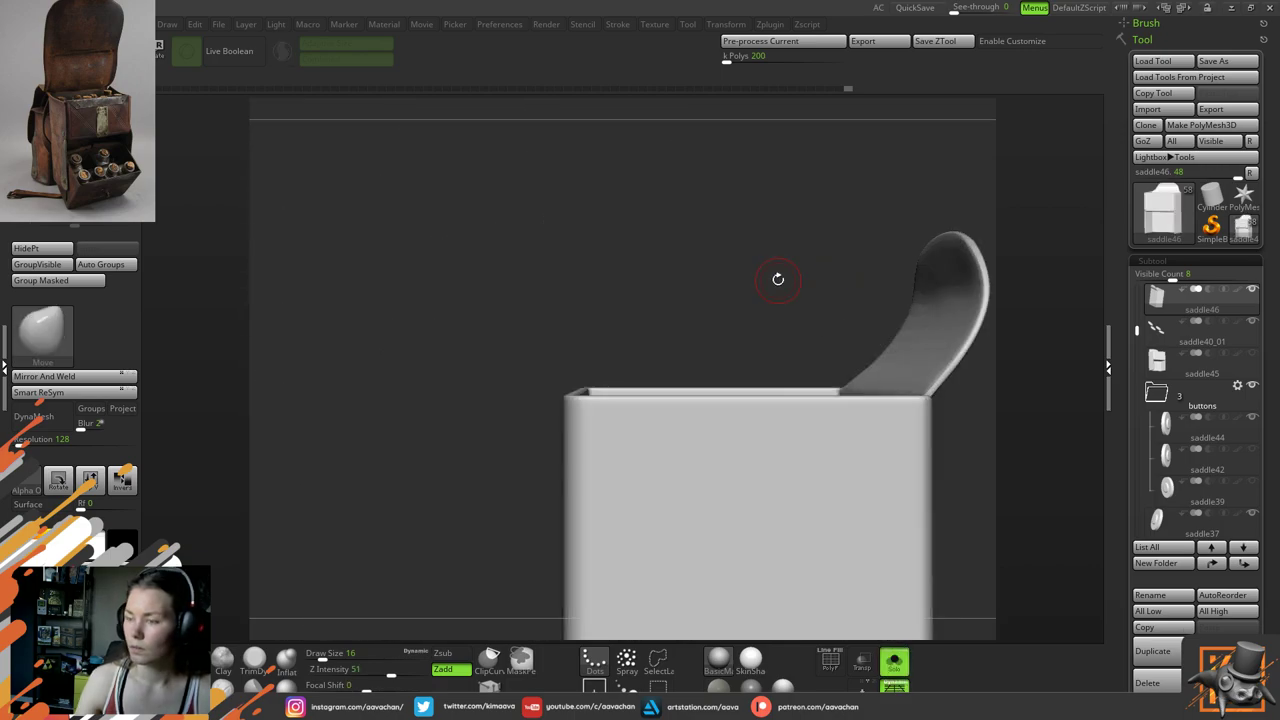
mouse_move(482, 342)
left_mouse_down("alt")
mouse_move(386, 266)
mouse_move(560, 350)
mouse_move(495, 355)
left_mouse_up("alt")
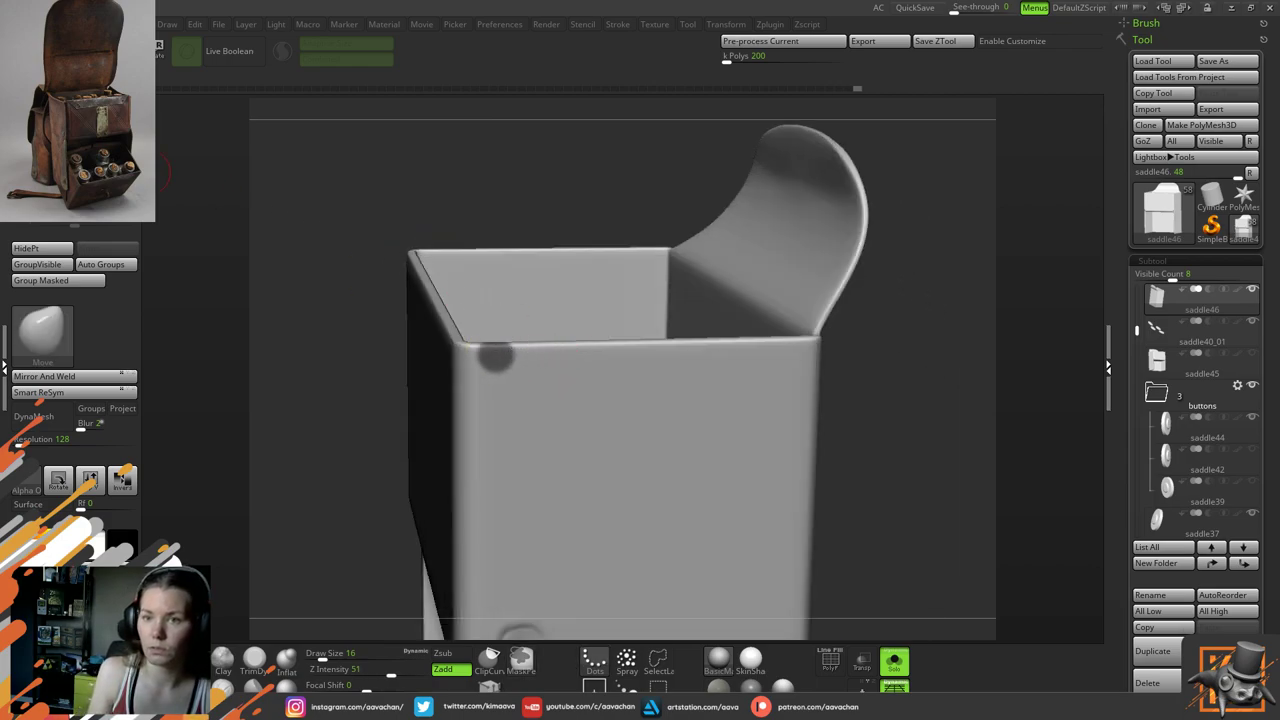
key("shift+d")
left_click_drag(514, 217, 526, 240)
mouse_move(500, 356)
left_mouse_down("ctrl")
mouse_move(808, 354)
mouse_move(610, 372)
mouse_move(468, 362)
mouse_move(705, 366)
mouse_move(775, 345)
left_mouse_up("ctrl")
left_click_drag(934, 314, 791, 274)
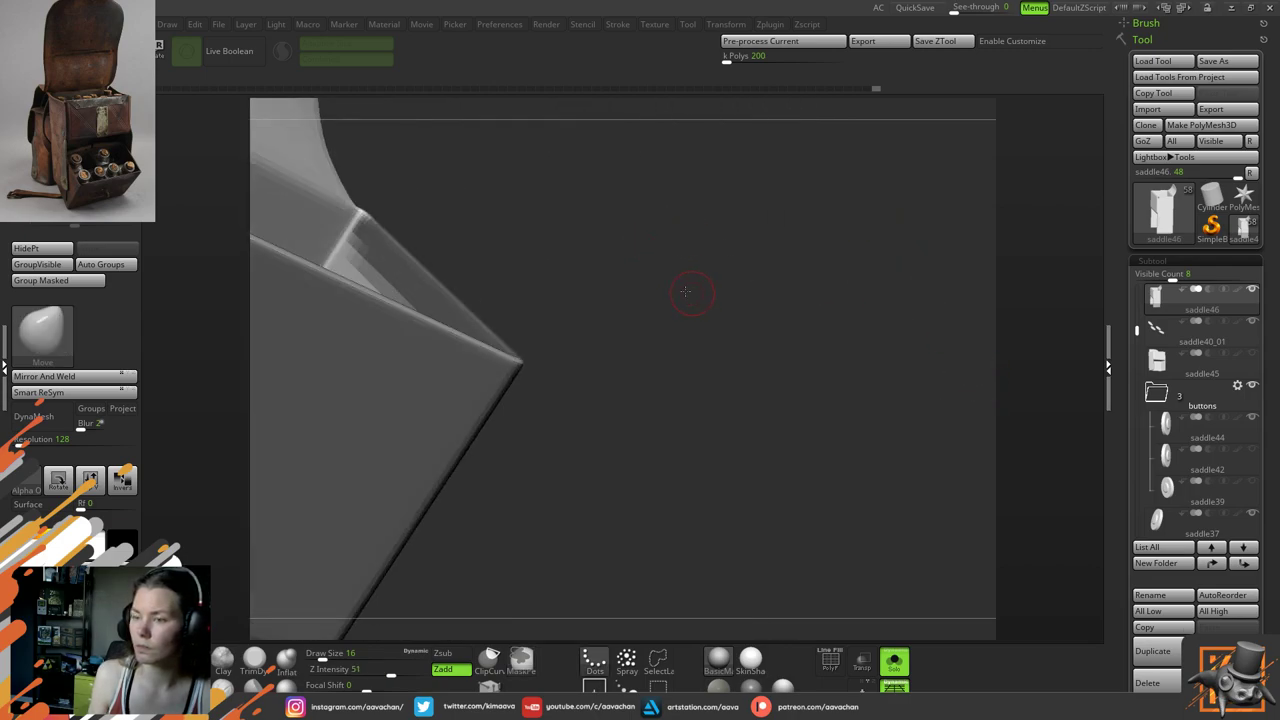
left_click_drag(686, 291, 569, 360)
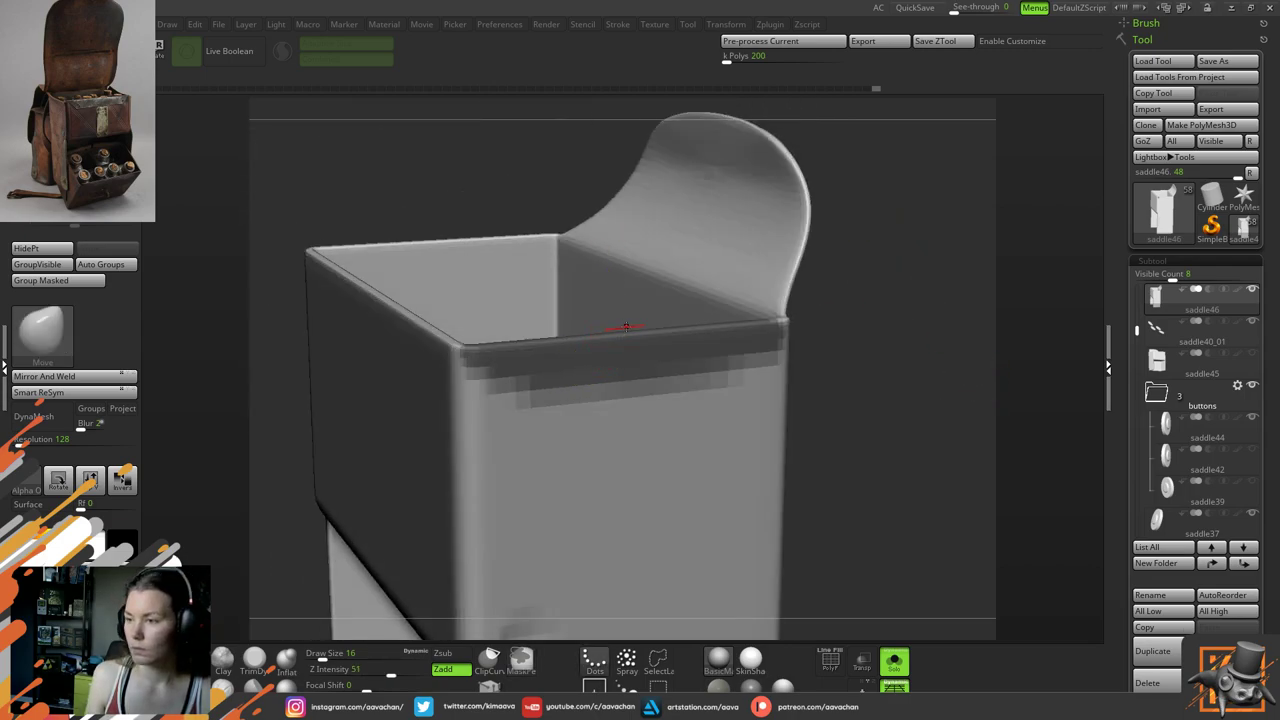
Invert the mask, center the gizmo on the side panel's unmasked upper edge and shift that edge slightly
key("w")
left_click_drag(828, 312, 586, 281, "ctrl")
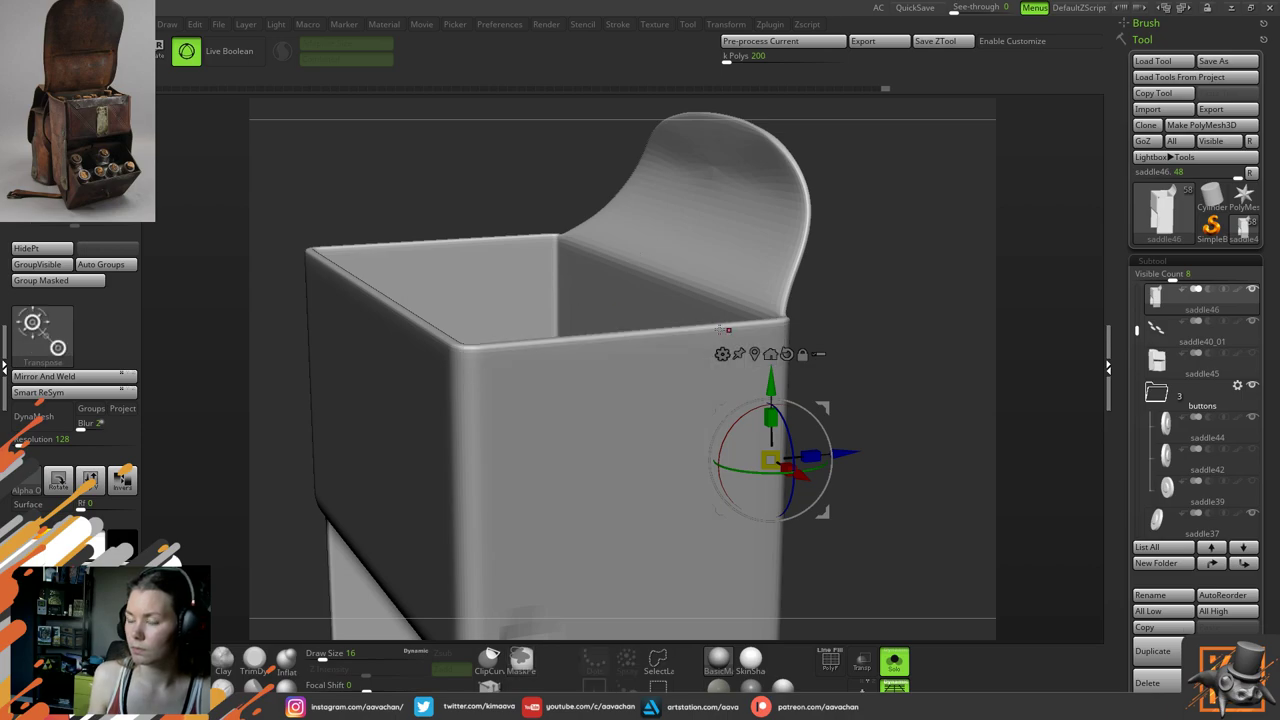
key("ctrl+z")
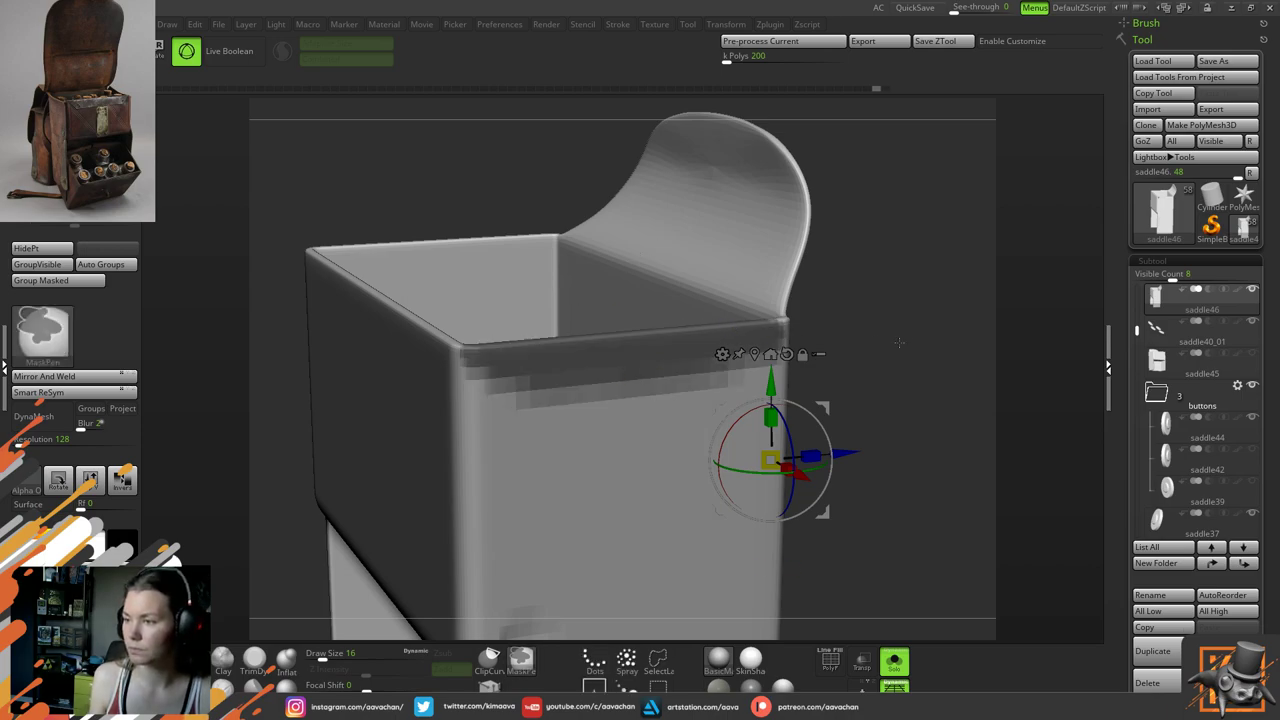
left_click(900, 340, "ctrl")
left_click(756, 354)
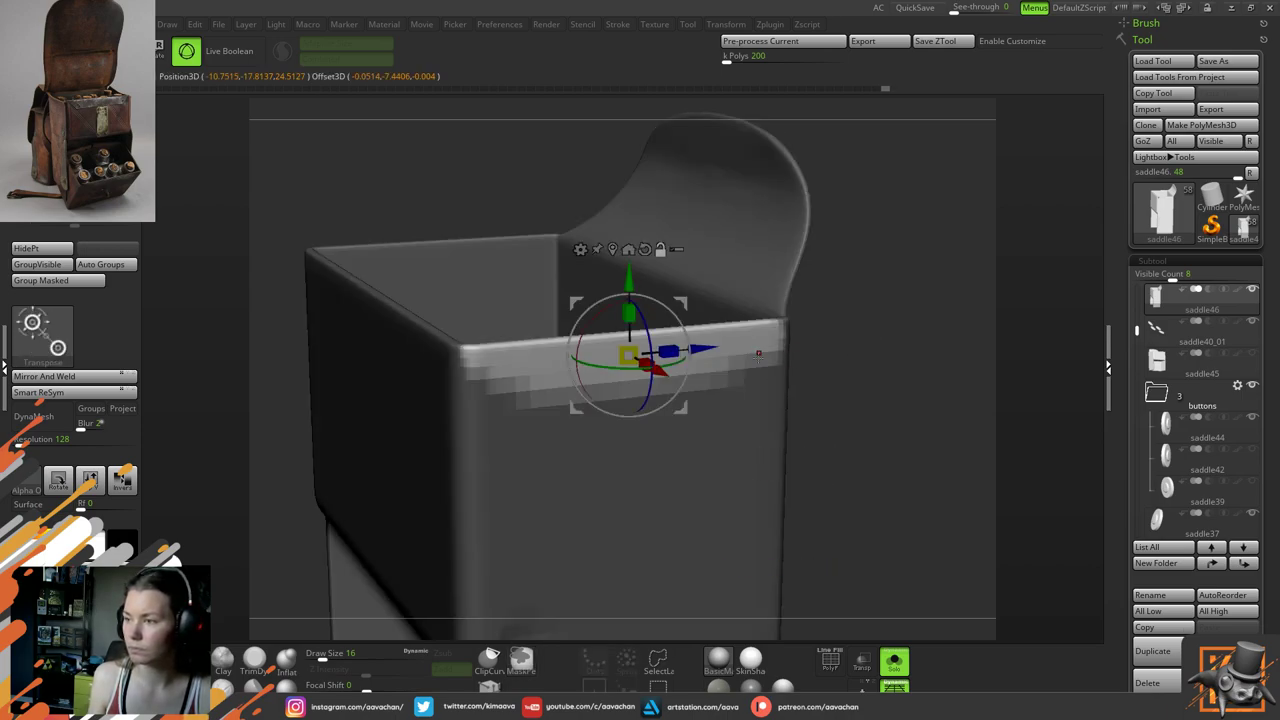
left_click_drag(820, 293, 858, 275)
left_click_drag(633, 279, 653, 341, "alt")
left_click(659, 271)
left_click_drag(838, 283, 820, 317)
key("q")
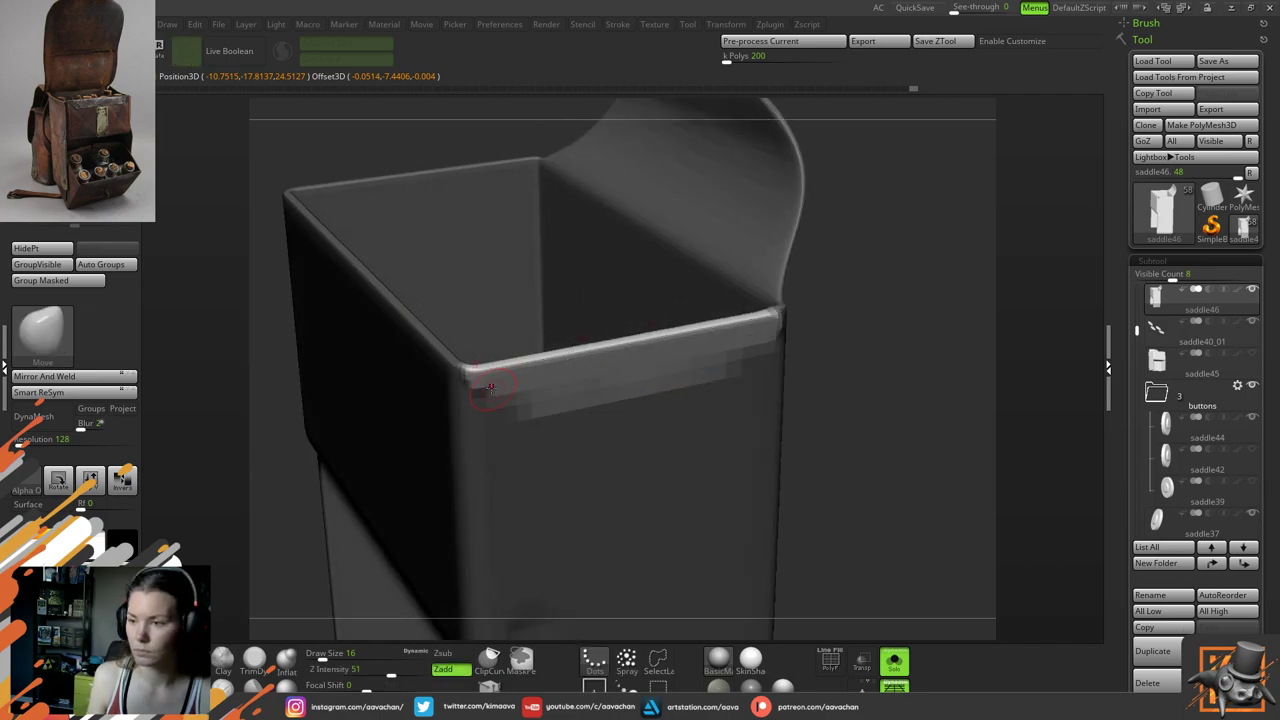
Set the draw size to 33 and mask both ends of the side panel's upper edge, leaving its middle unmasked
left_click_drag(926, 347, 868, 322)
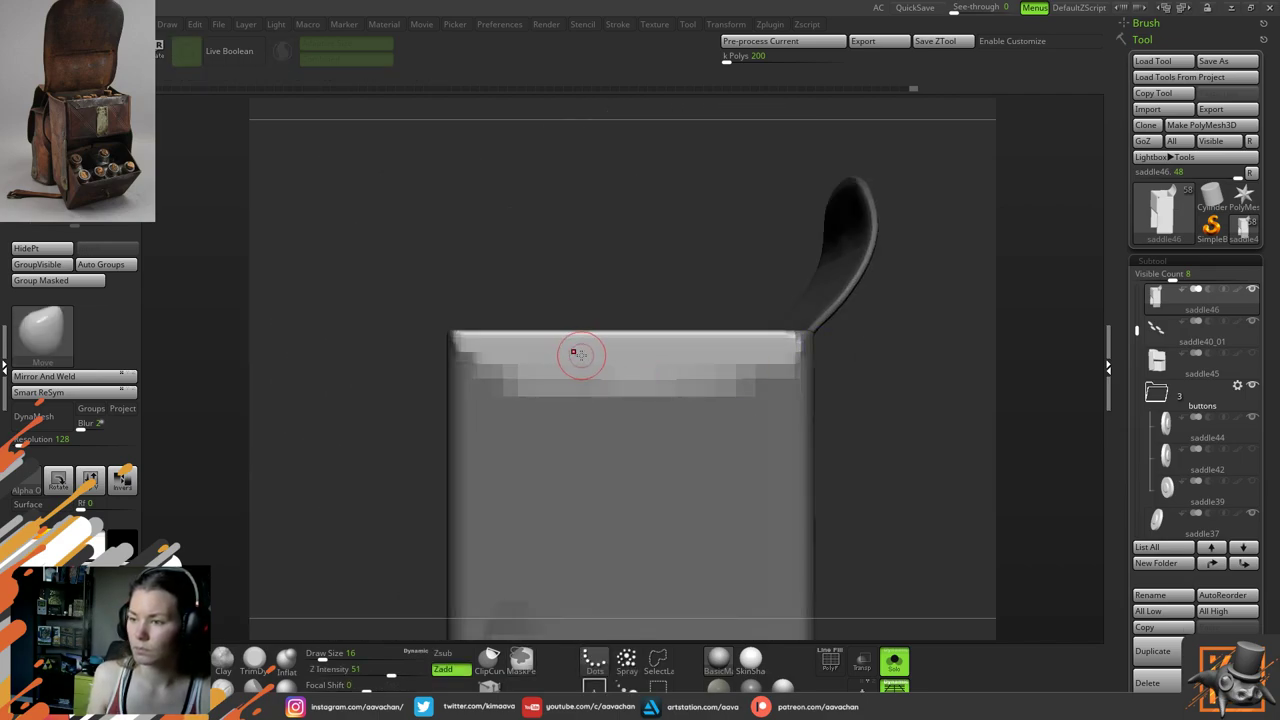
key("space")
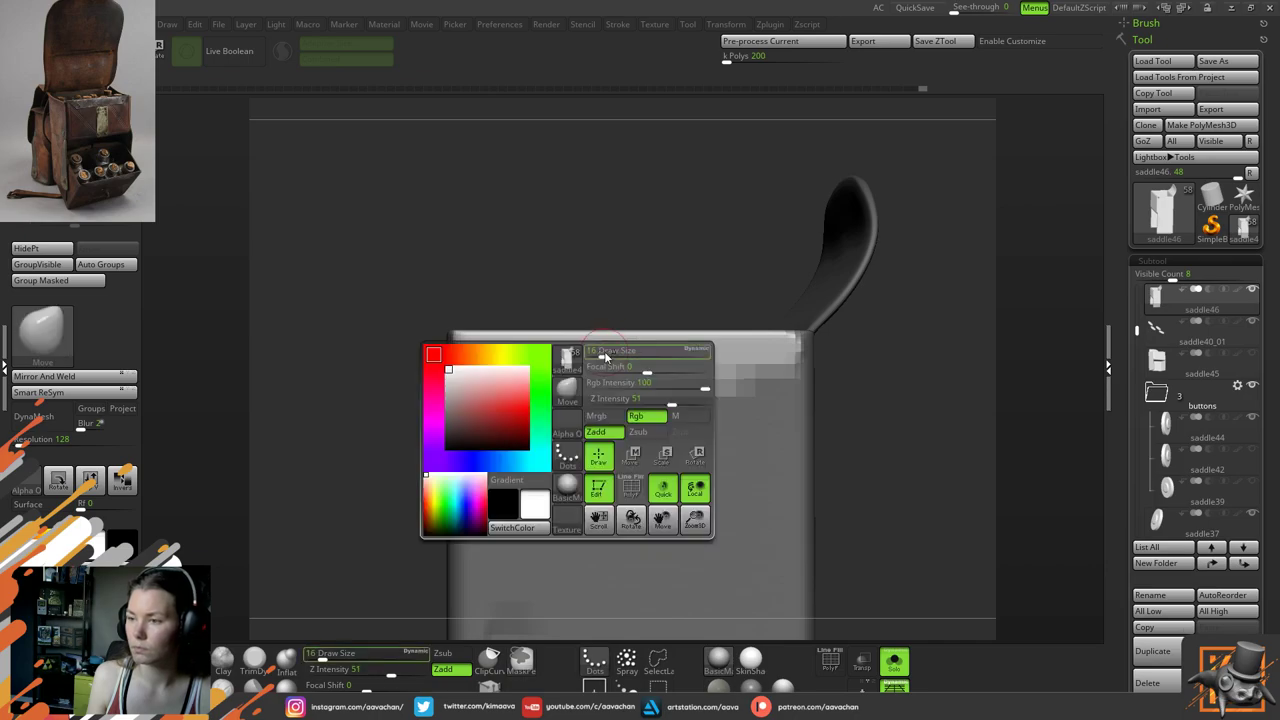
left_click_drag(608, 353, 612, 353)
left_click_drag(480, 351, 518, 354, "ctrl")
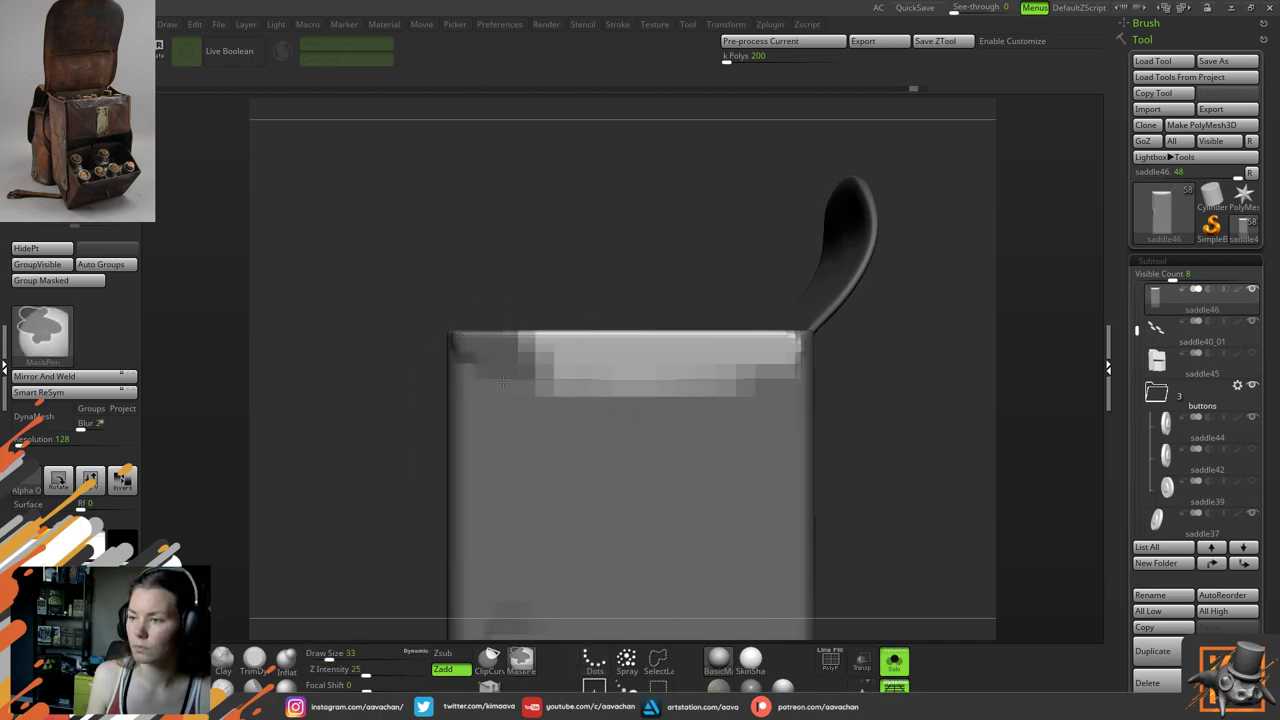
mouse_move(754, 396)
left_mouse_down("ctrl")
mouse_move(740, 368)
mouse_move(552, 385)
mouse_move(665, 415)
left_mouse_up("ctrl")
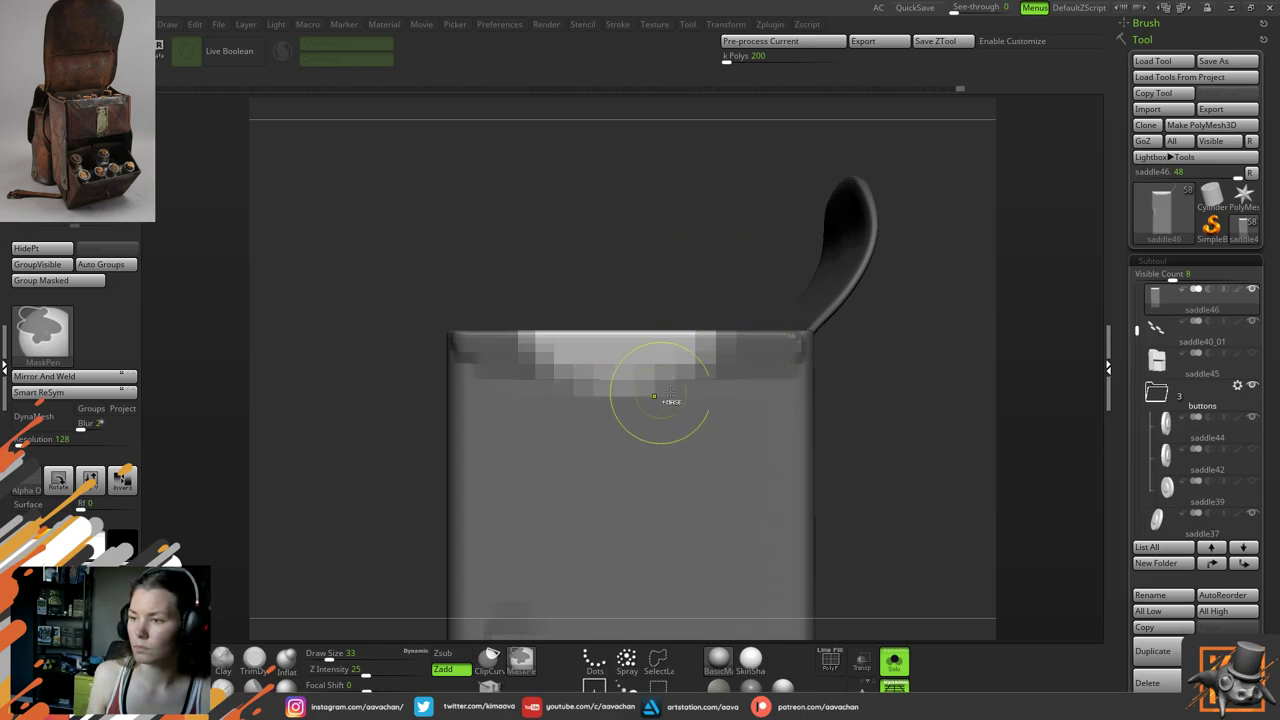
Shift the unmasked middle of the side panel's upper edge with the gizmo and clear the mask
left_click_drag(491, 229, 592, 282)
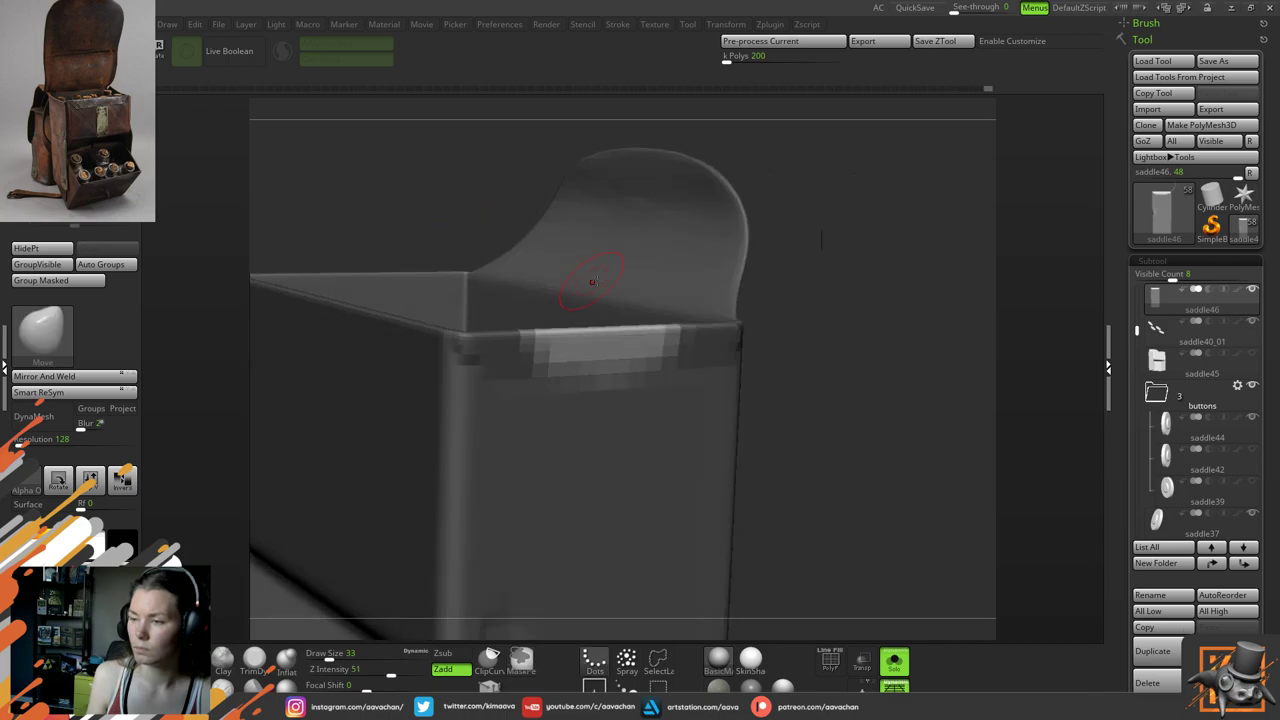
key("w")
right_click_drag(609, 293, 638, 330)
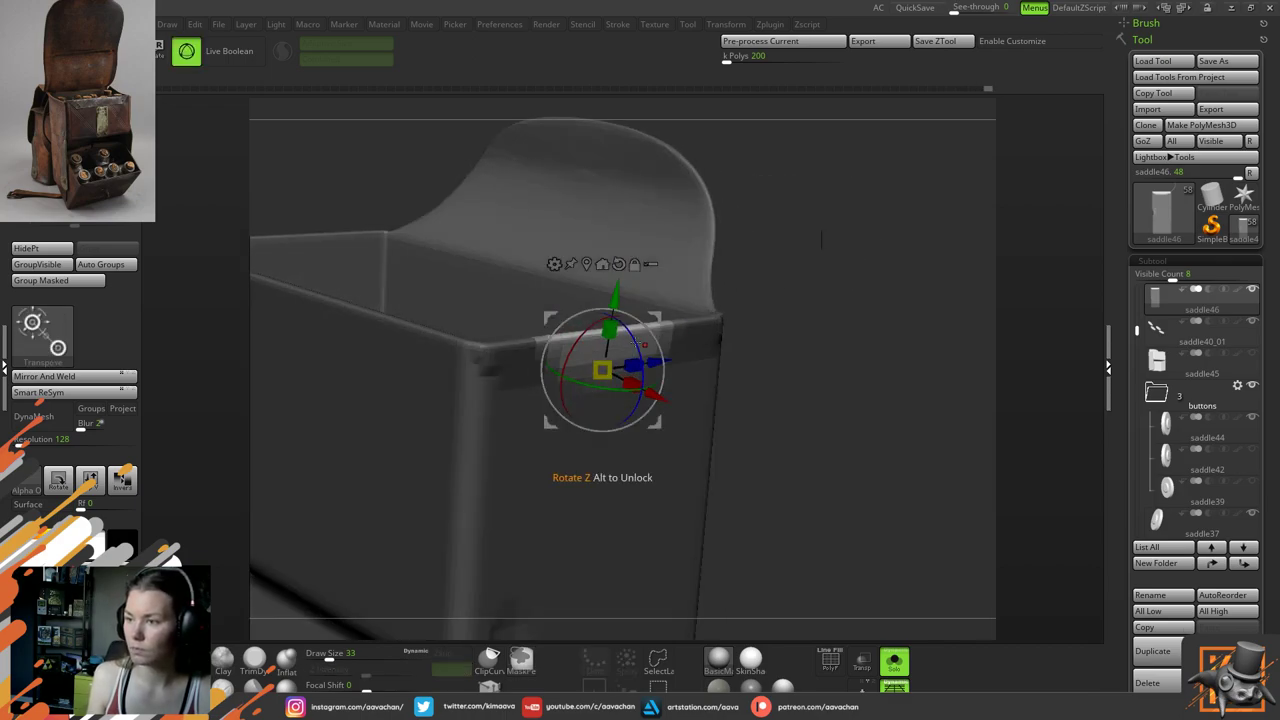
left_click_drag(636, 338, 639, 342)
left_click_drag(656, 400, 656, 400)
left_click_drag(637, 340, 638, 343)
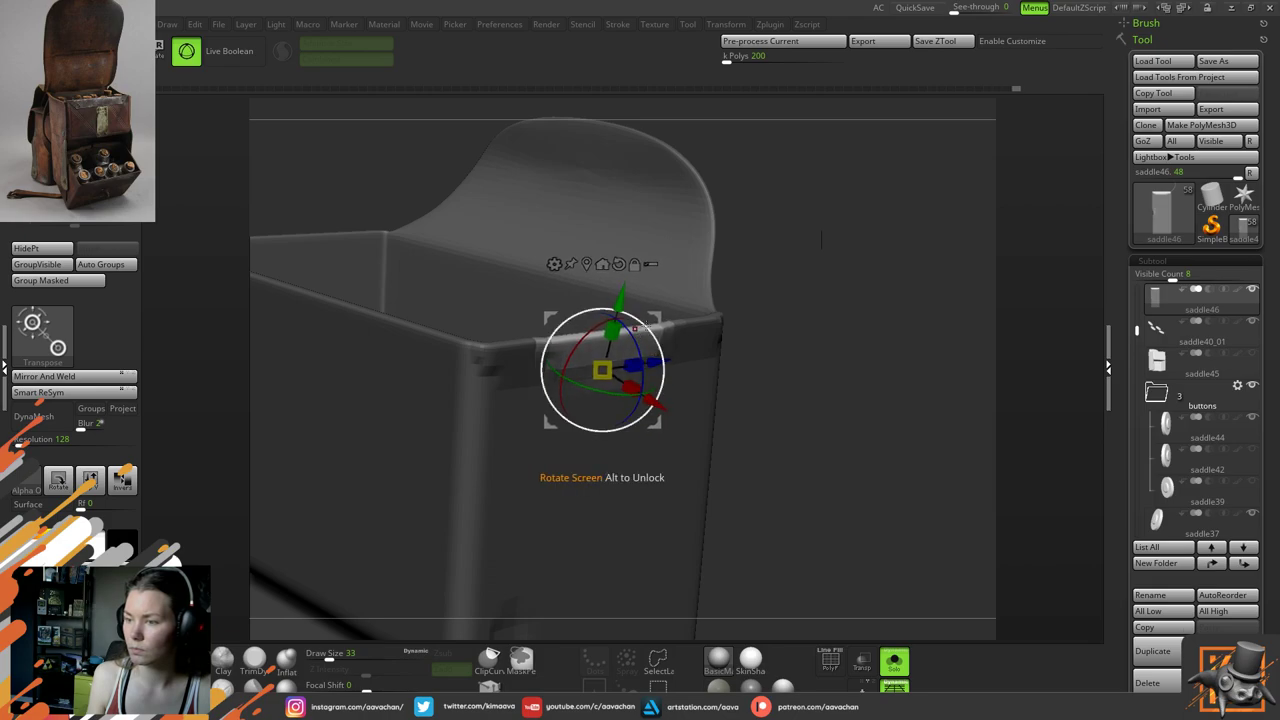
key("q")
left_click_drag(788, 270, 794, 306, "ctrl")
Smooth the uneven transitions along the side panel's upper edge with the Smooth Stronger brush
right_click_drag(794, 306, 800, 322)
key("shift")
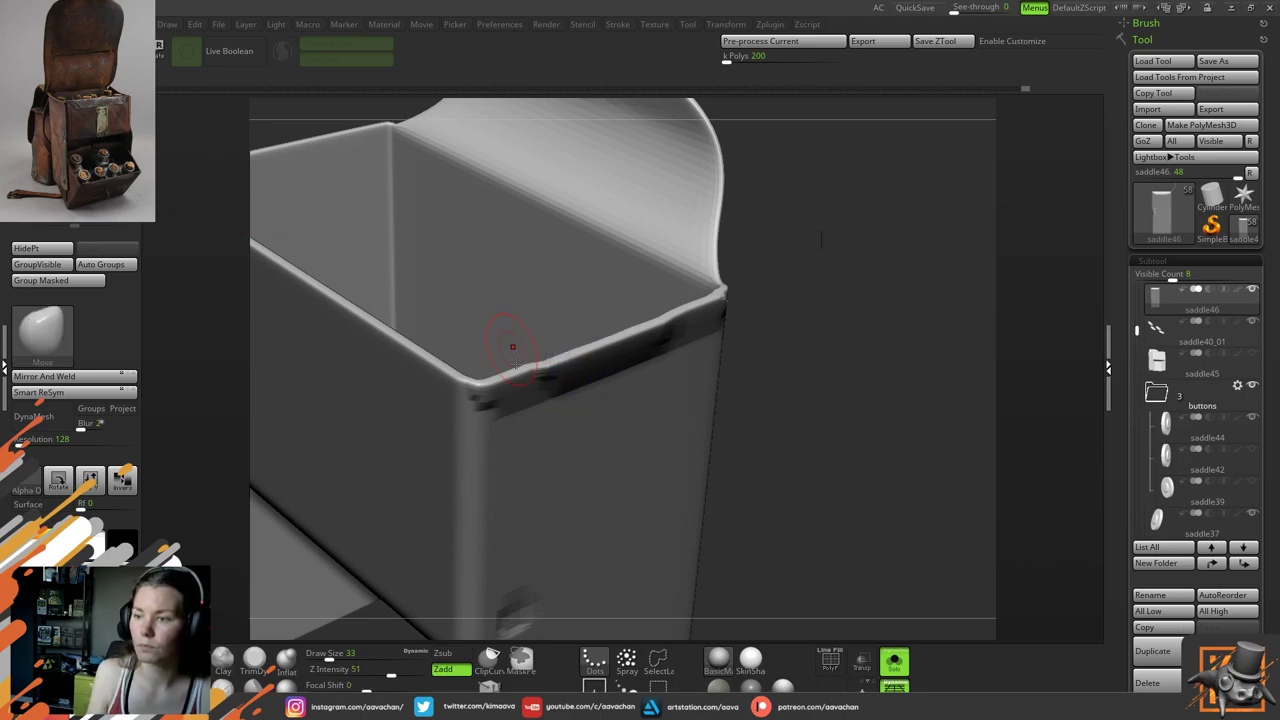
left_click_drag(528, 380, 537, 366, "shift")
left_click_drag(822, 248, 828, 312)
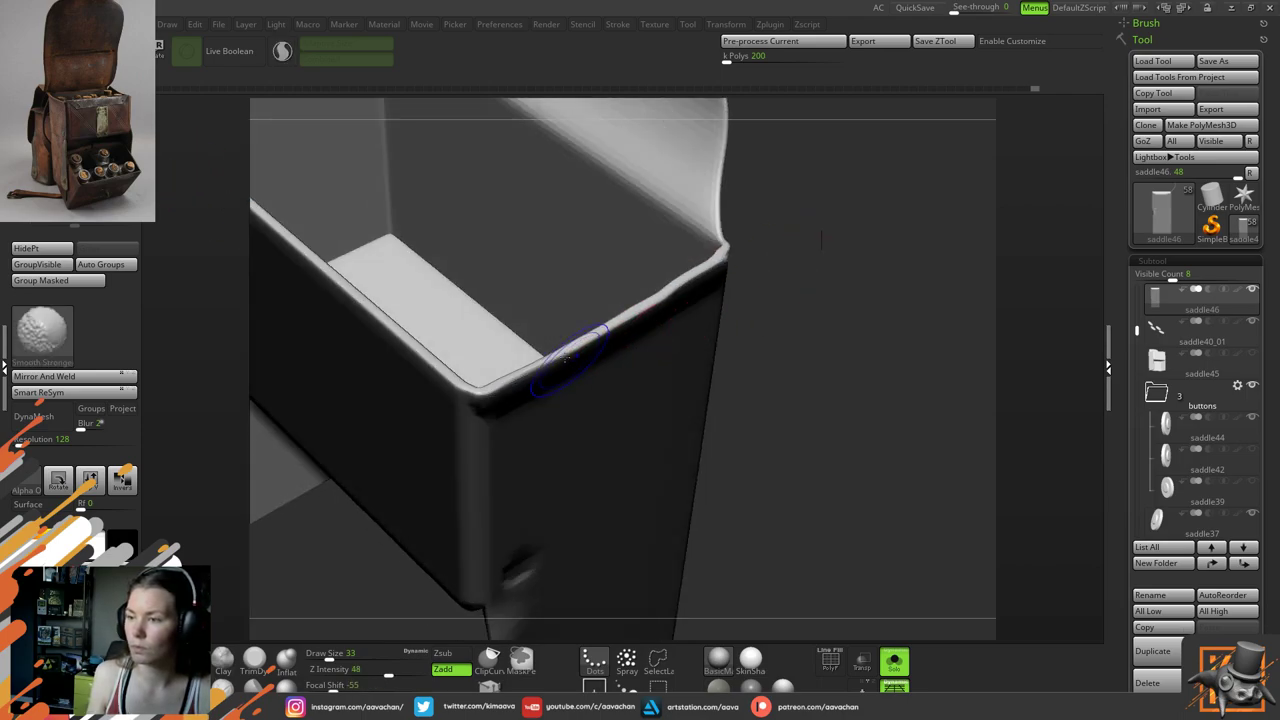
left_click_drag(565, 357, 646, 309, "shift")
left_click_drag(765, 273, 738, 240)
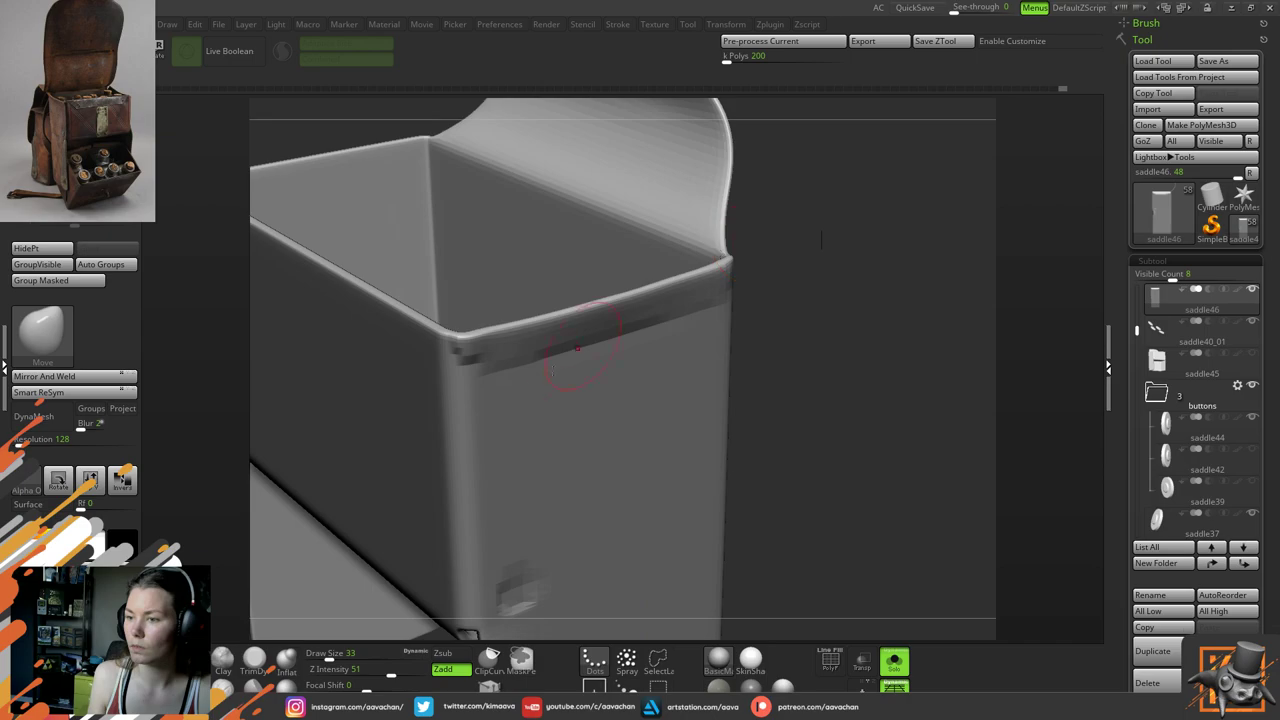
left_click_drag(450, 350, 593, 358, "shift")
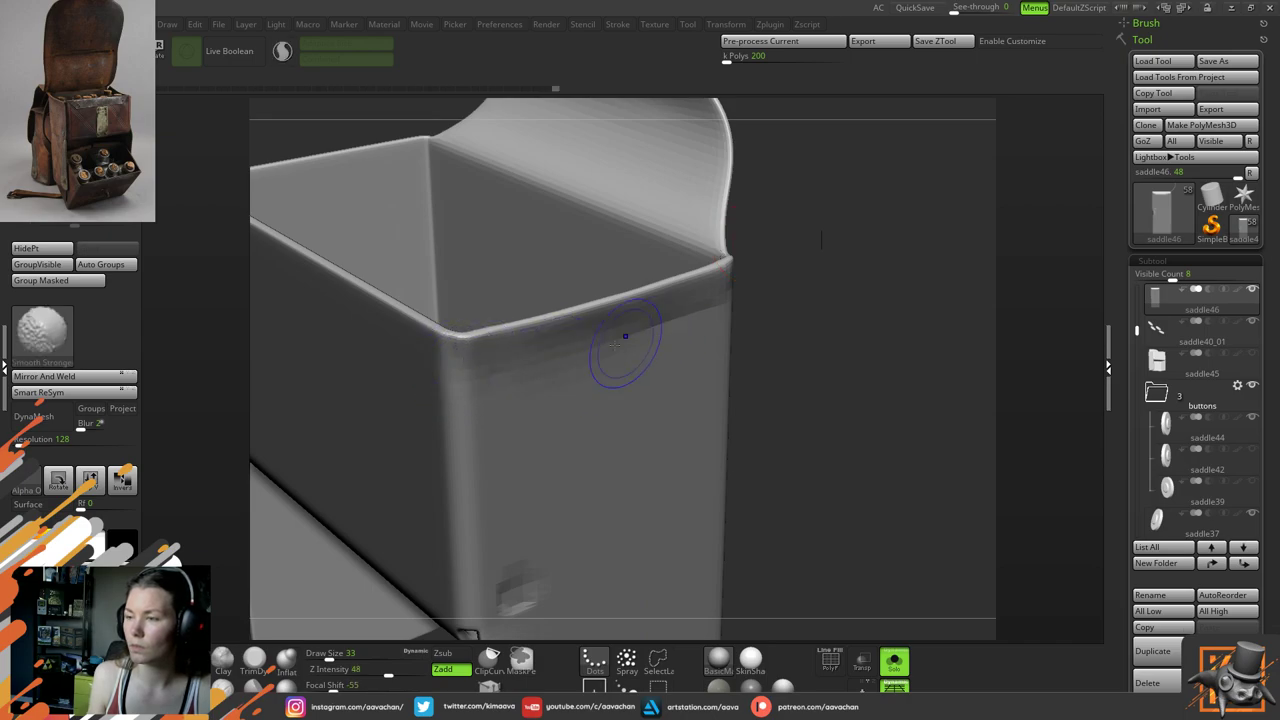
Restore the main body's higher subdivision level, smooth the side panel's upper edge once more and show all parts again
key("shift")
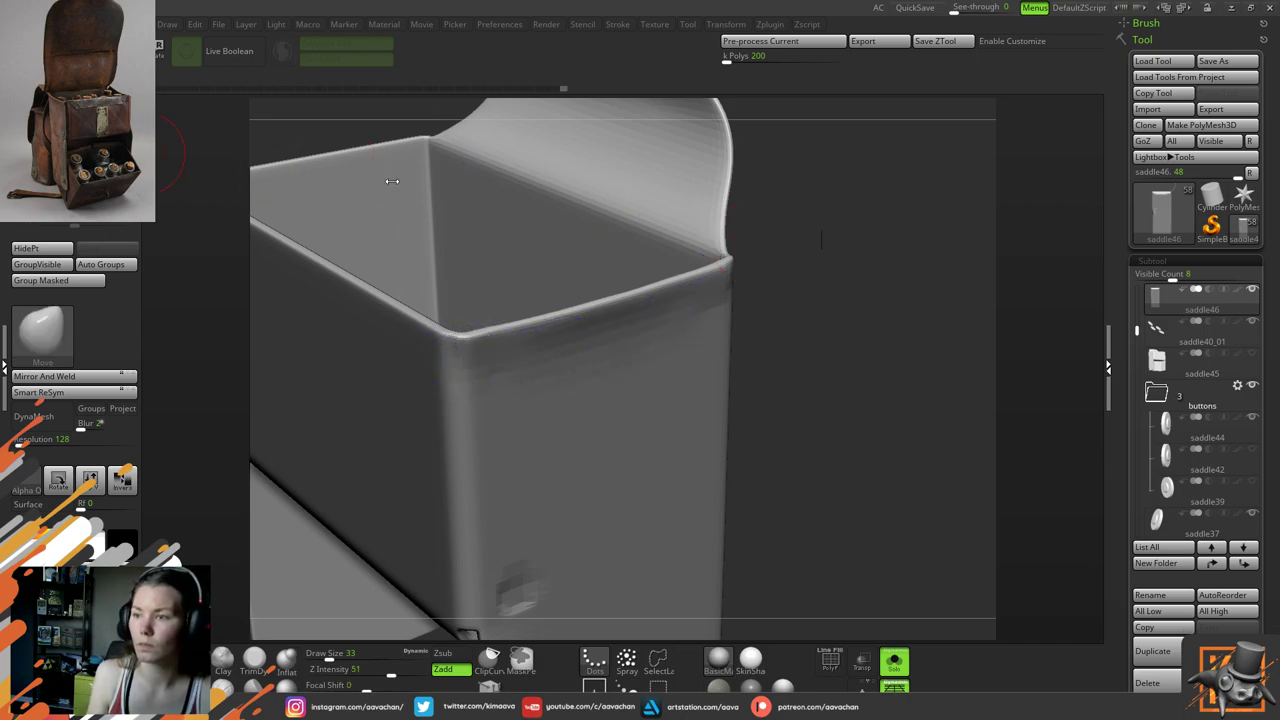
left_click_drag(541, 348, 567, 351, "shift")
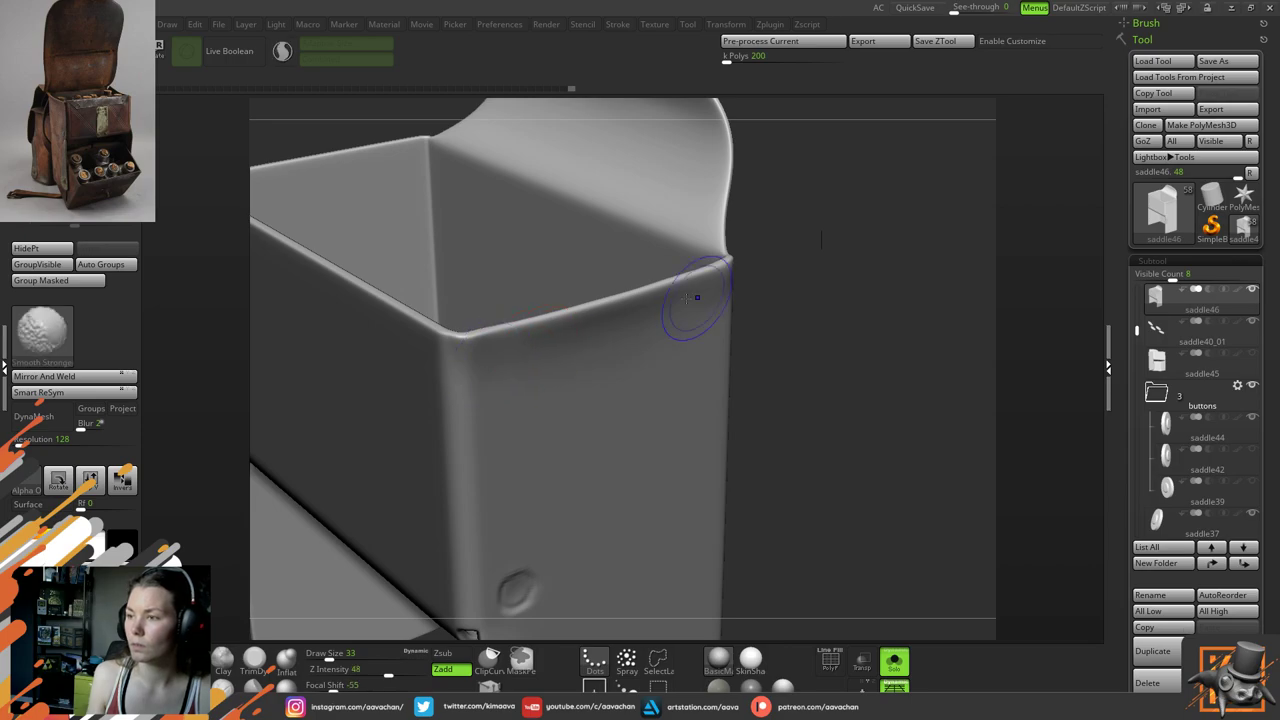
key("shift")
left_click(893, 657)
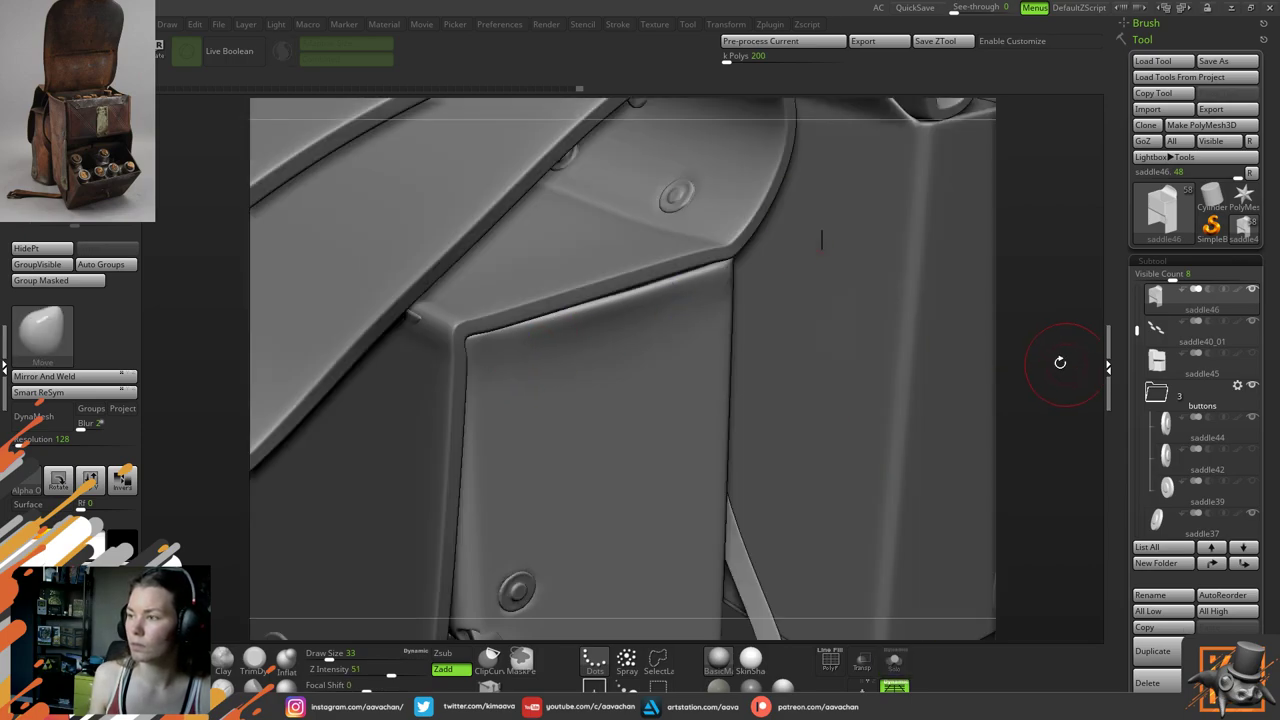
left_click_drag(1060, 362, 1007, 337)
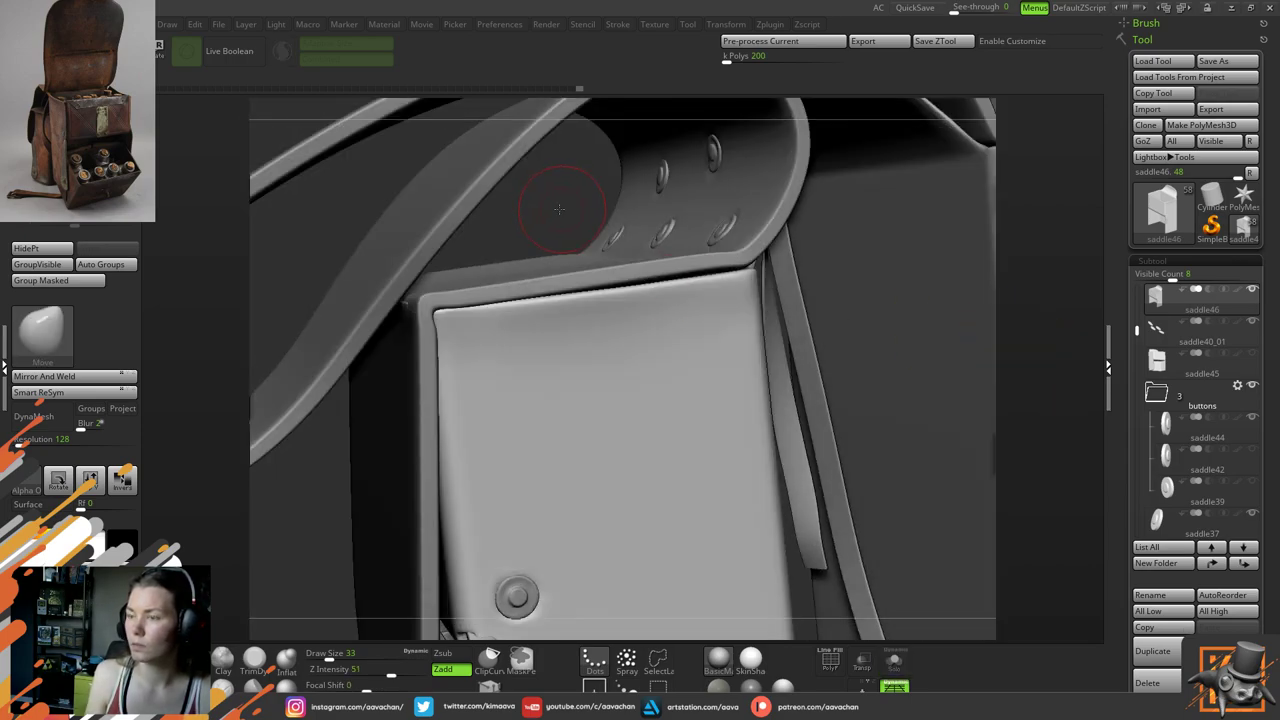
Isolate the saddlebag's main body and bring the side panel's upper edge into close view
right_click_drag(559, 209, 842, 263)
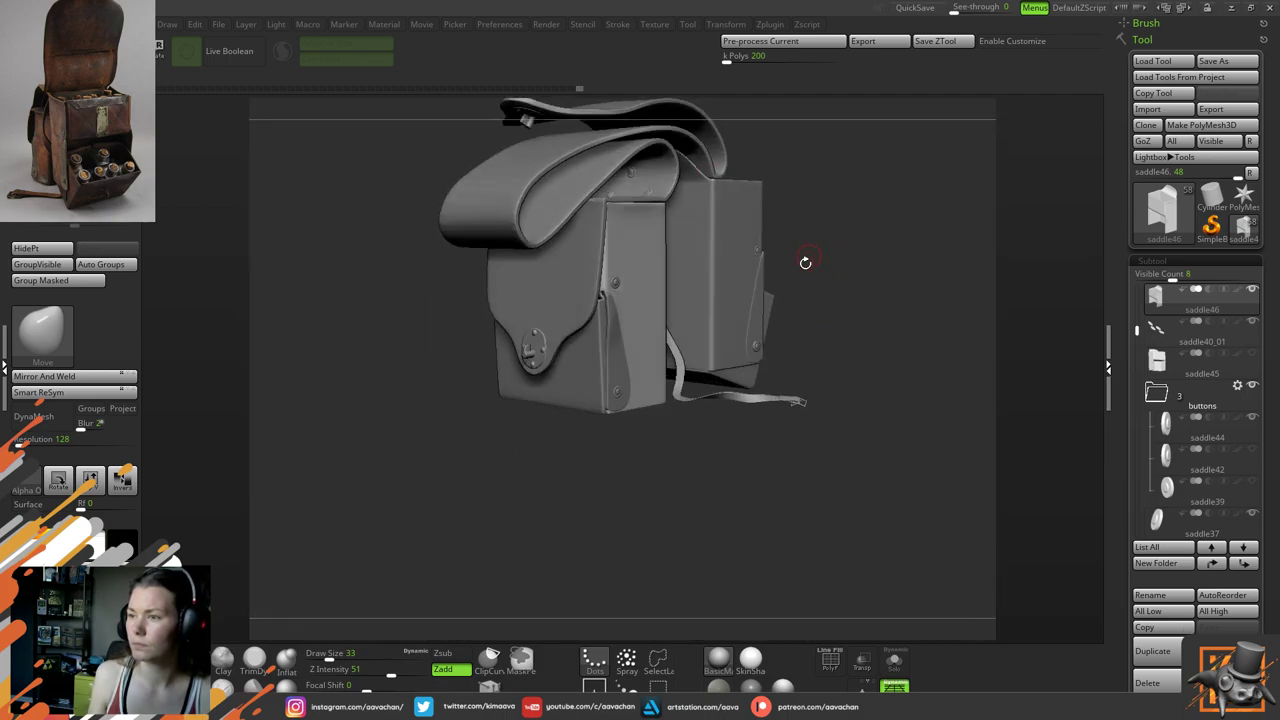
right_click_drag(839, 219, 880, 460, "ctrl")
right_click_drag(971, 223, 972, 352, "ctrl")
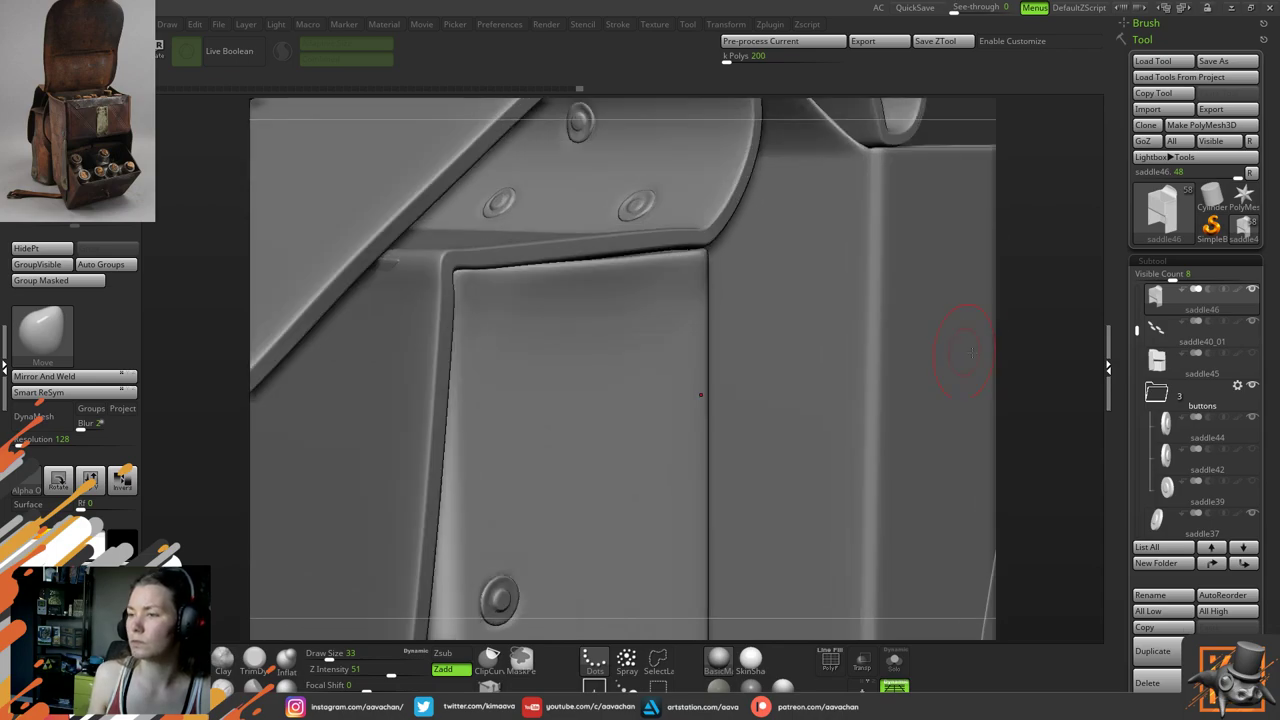
left_click(894, 661)
right_click_drag(829, 346, 644, 308)
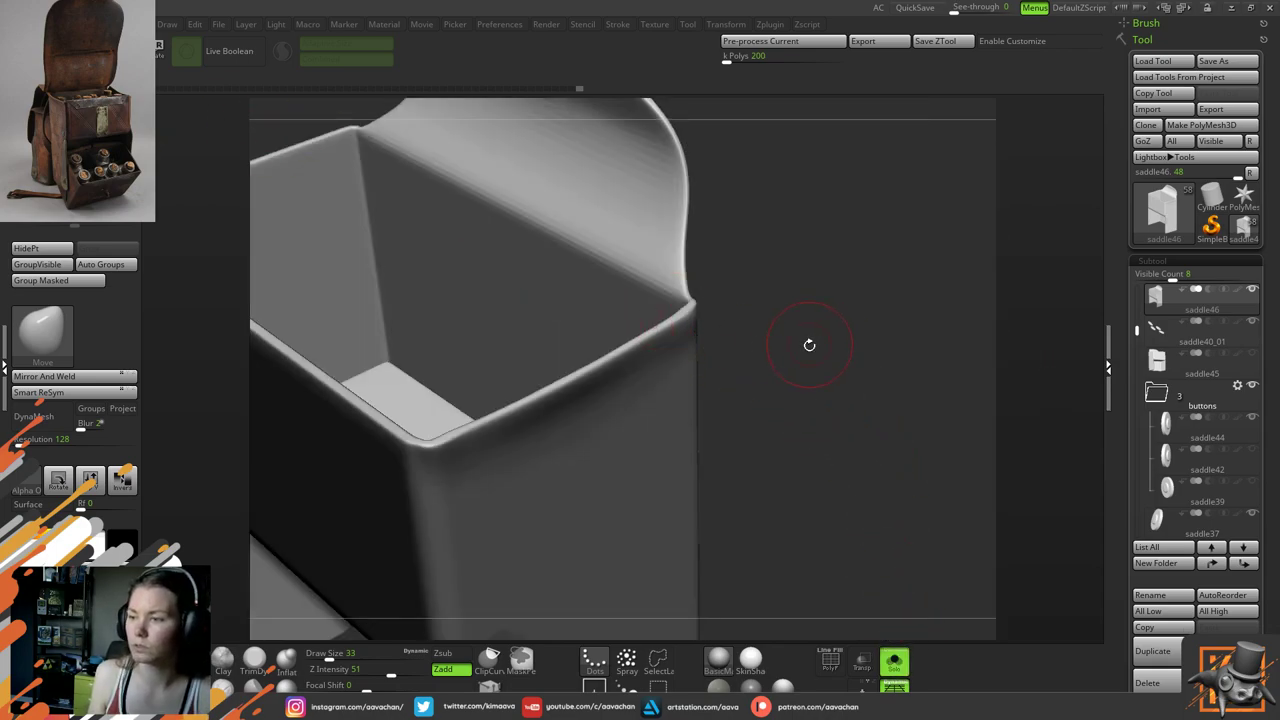
right_click_drag(809, 345, 586, 386)
key("ctrl")
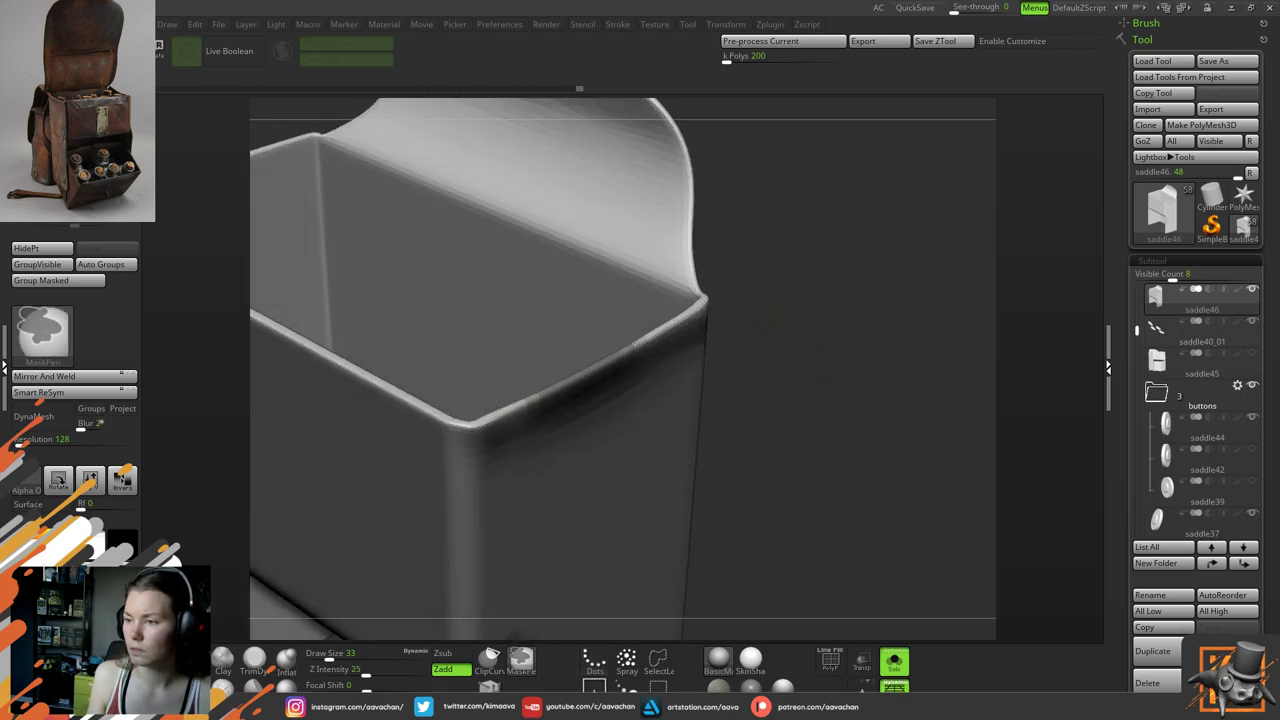
mouse_move(634, 346)
left_mouse_down("ctrl")
mouse_move(666, 331)
mouse_move(532, 397)
left_mouse_up("ctrl")
mouse_move(576, 378)
right_mouse_down()
mouse_move(782, 324)
mouse_move(660, 378)
right_mouse_up()
key("ctrl+z")
Set the draw size to 25 and mask the side panel's upper edge on the main body's lower subdivision level
key("space")
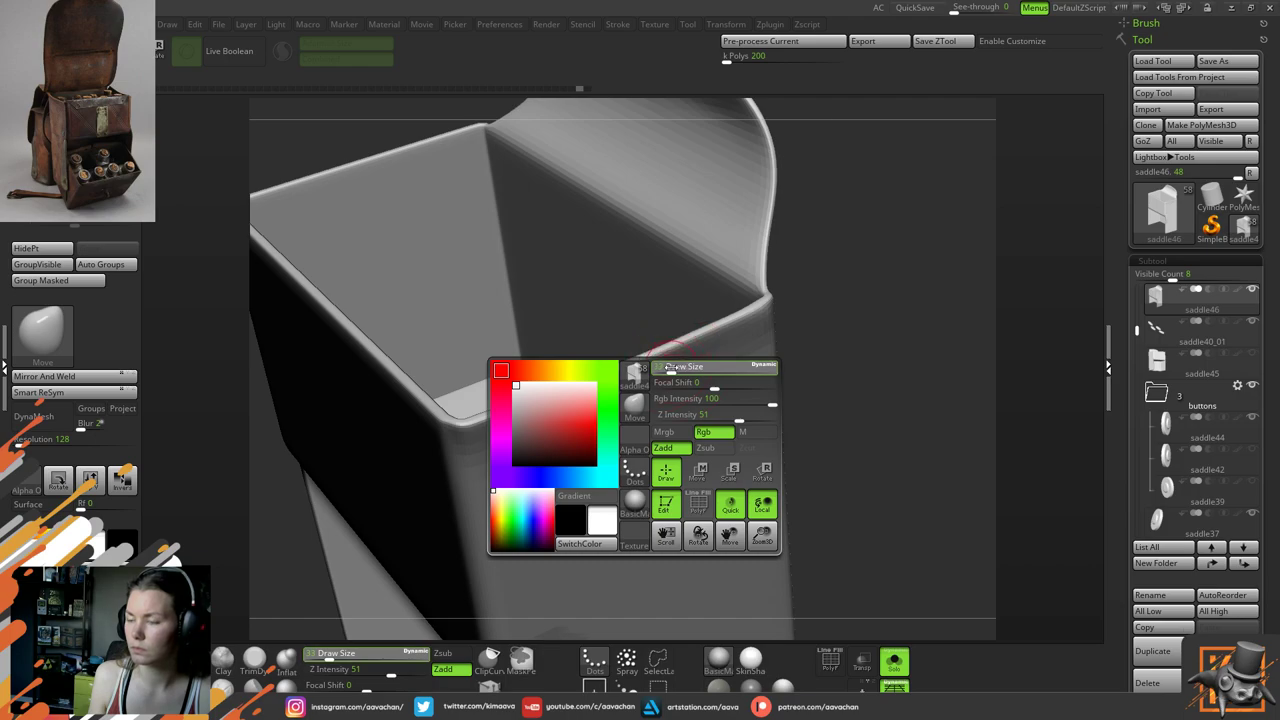
left_click_drag(671, 367, 664, 367)
right_click_drag(857, 303, 900, 318)
key("space")
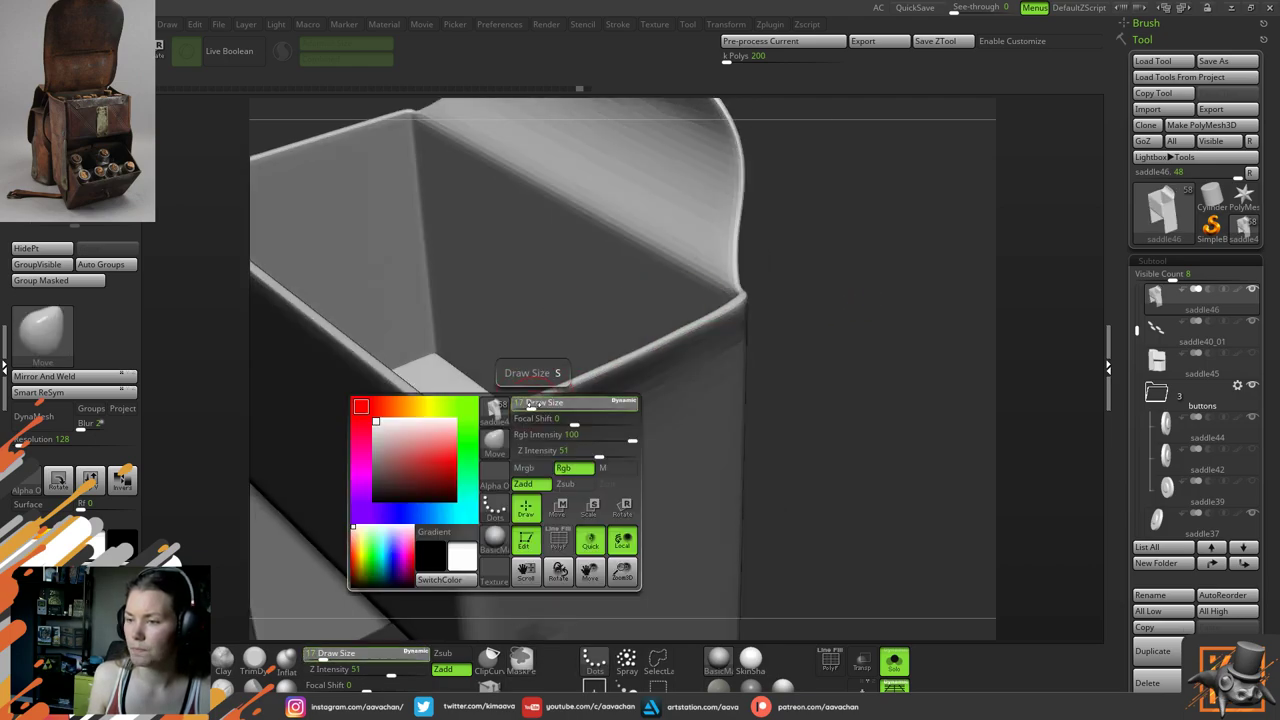
mouse_move(528, 405)
left_mouse_down()
mouse_move(712, 320)
mouse_move(484, 424)
mouse_move(733, 310)
left_mouse_up()
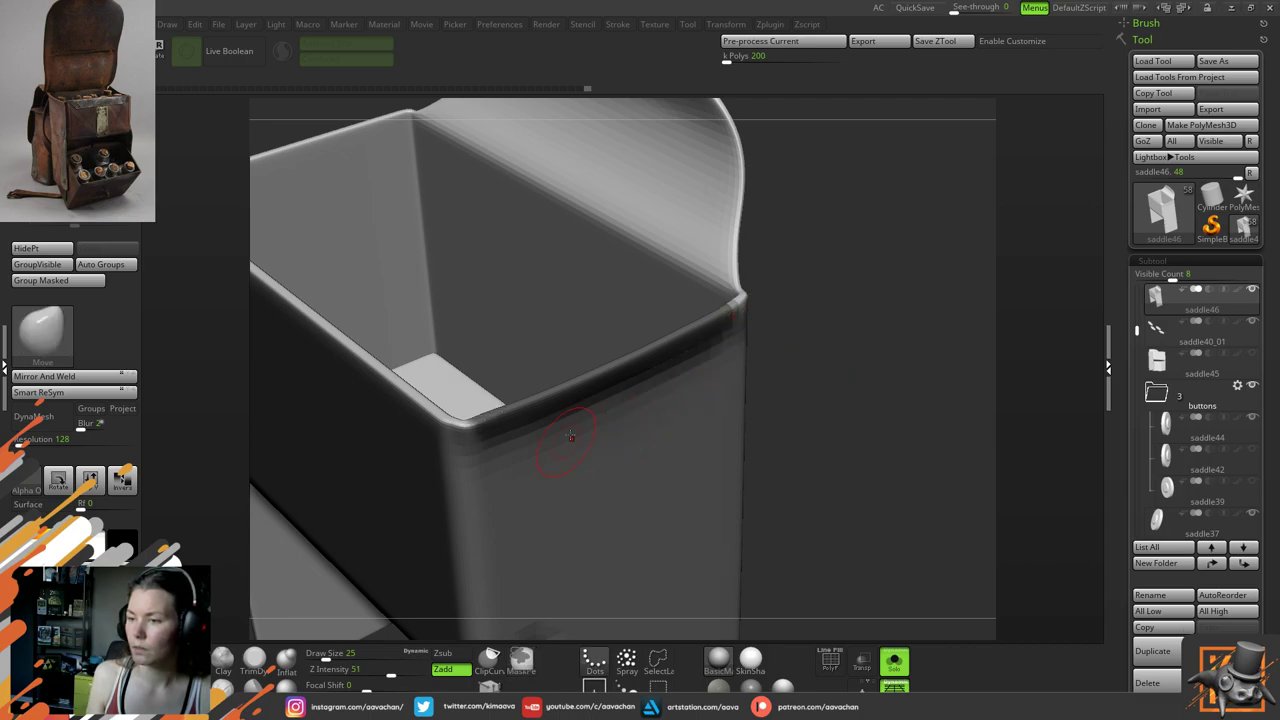
Trim the mask below the side panel's upper edge and invert it so only the edge strip is unmasked
left_click_drag(873, 373, 805, 325)
mouse_move(480, 458)
left_mouse_down("ctrl+alt")
mouse_move(595, 474)
mouse_move(803, 471)
left_mouse_up("ctrl+alt")
left_click_drag(534, 468, 830, 457, "ctrl+alt")
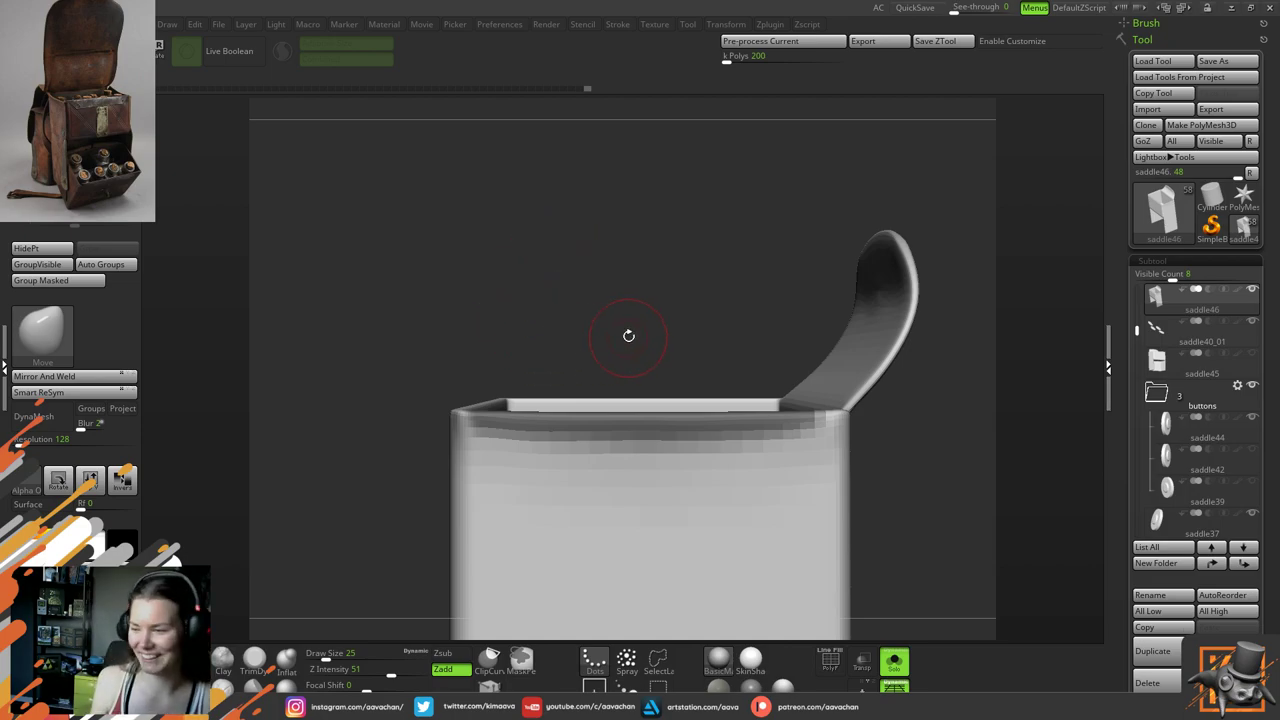
left_click_drag(628, 336, 620, 301)
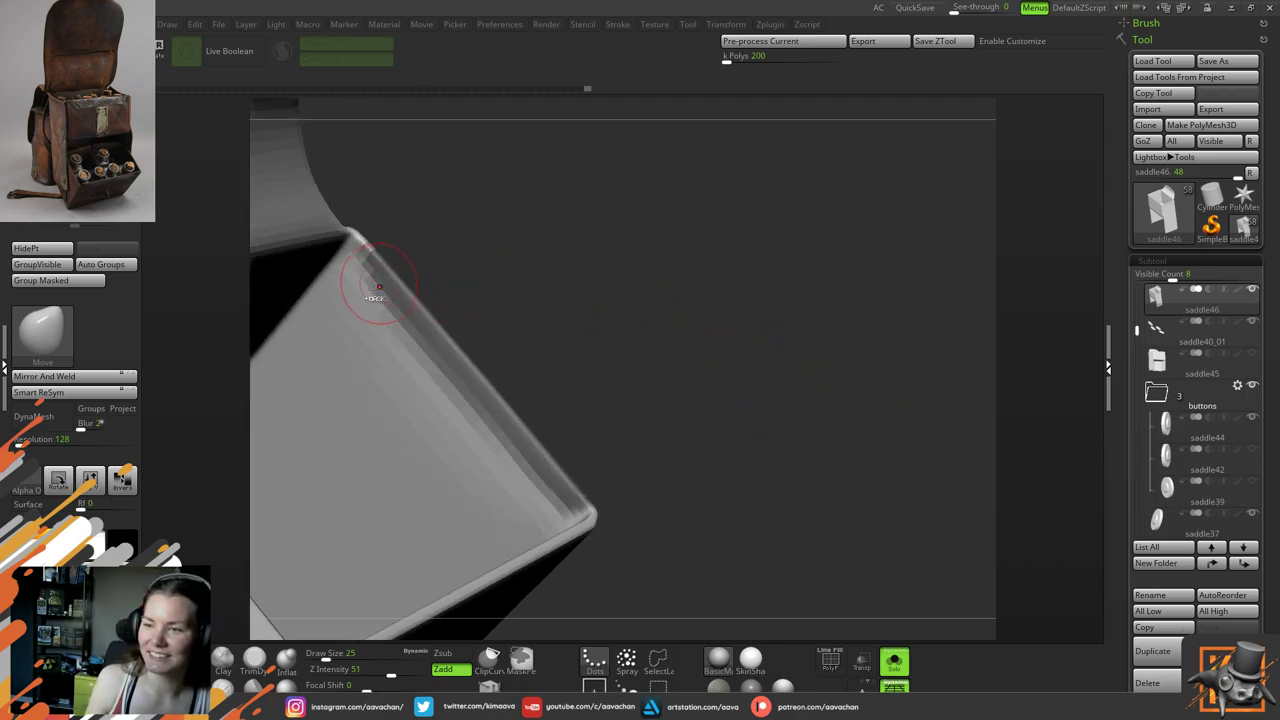
left_click_drag(709, 380, 550, 232)
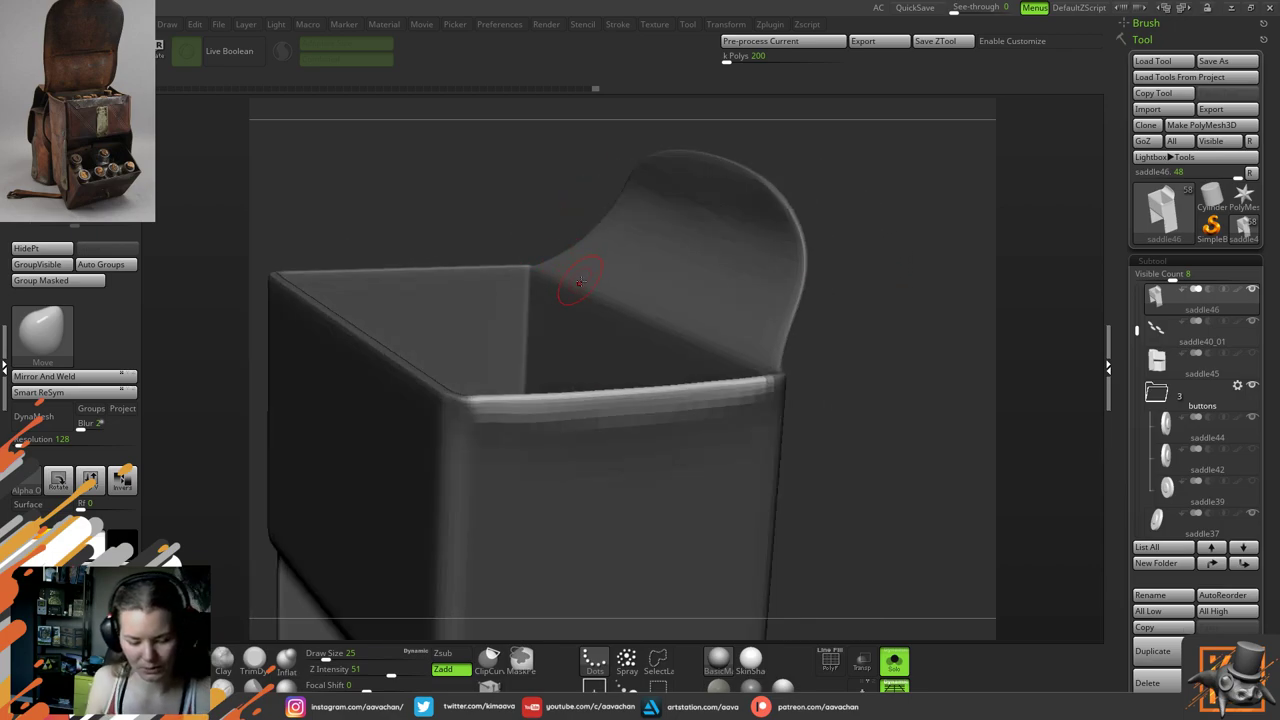
Reorient the gizmo at the side panel's upper edge and shift the unmasked strip slightly along the X axis
key("w")
left_click(638, 325)
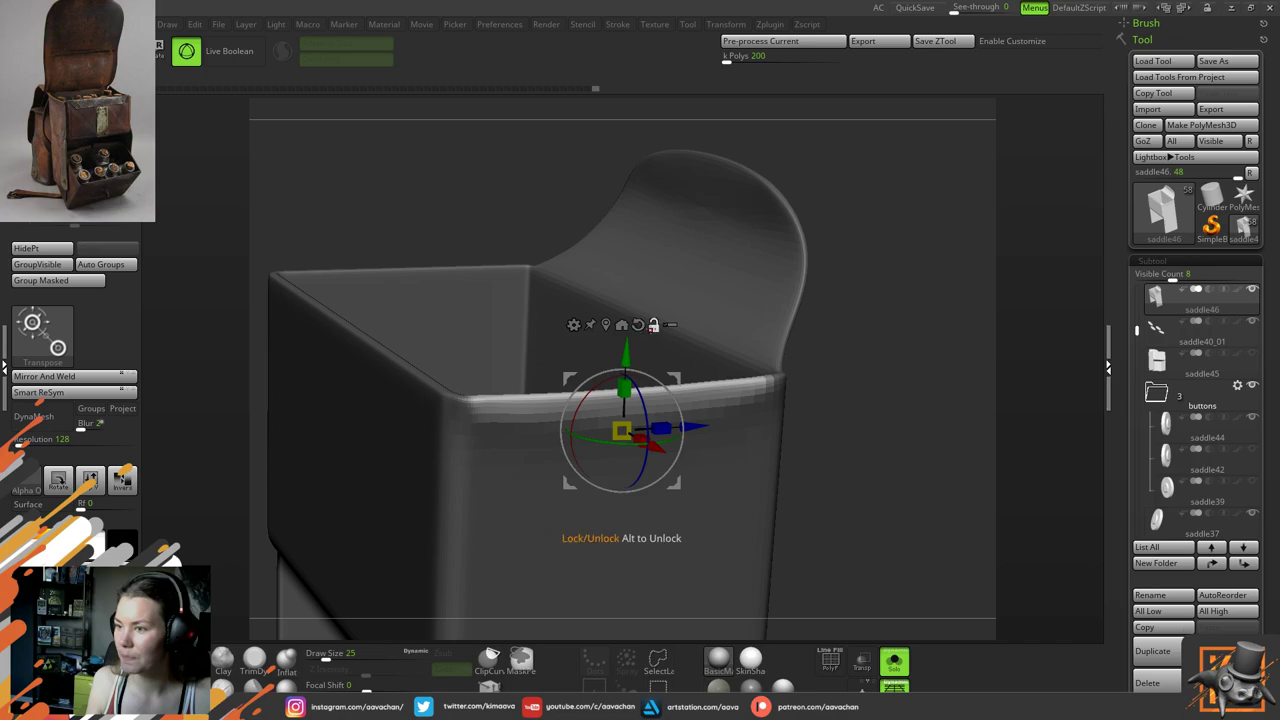
left_click_drag(627, 355, 657, 378)
left_click(655, 294)
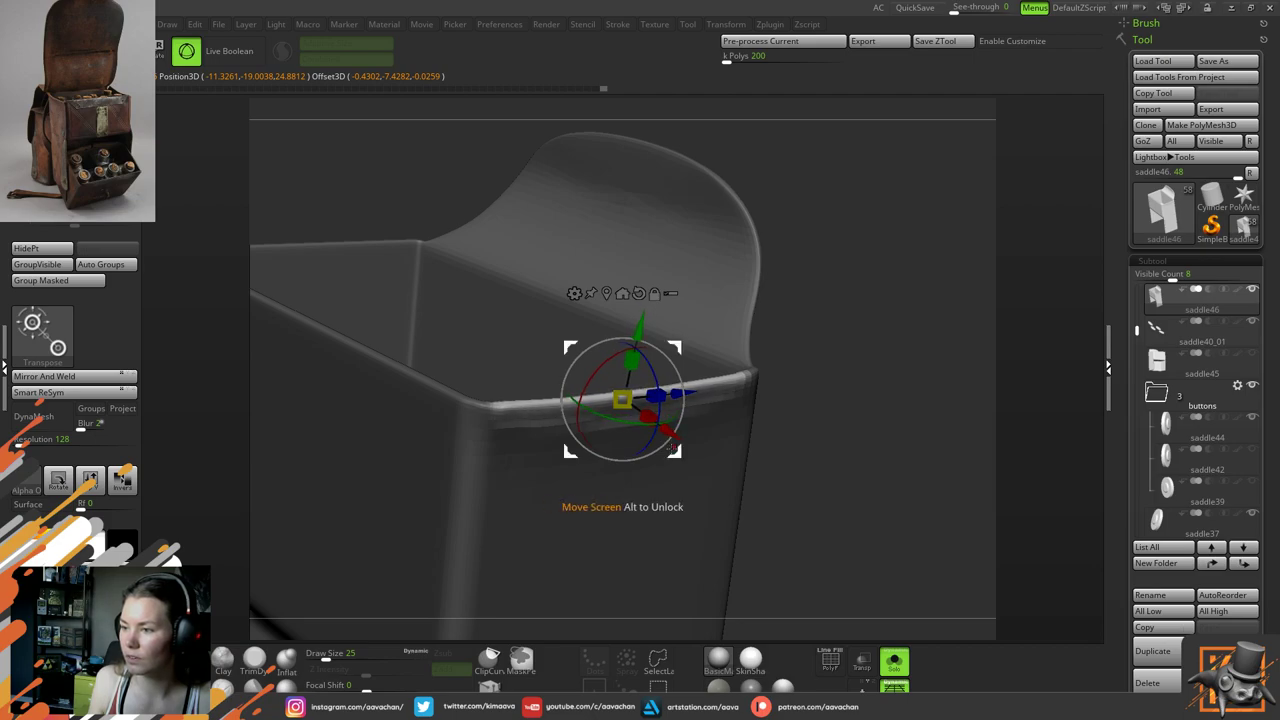
left_click_drag(669, 431, 669, 433)
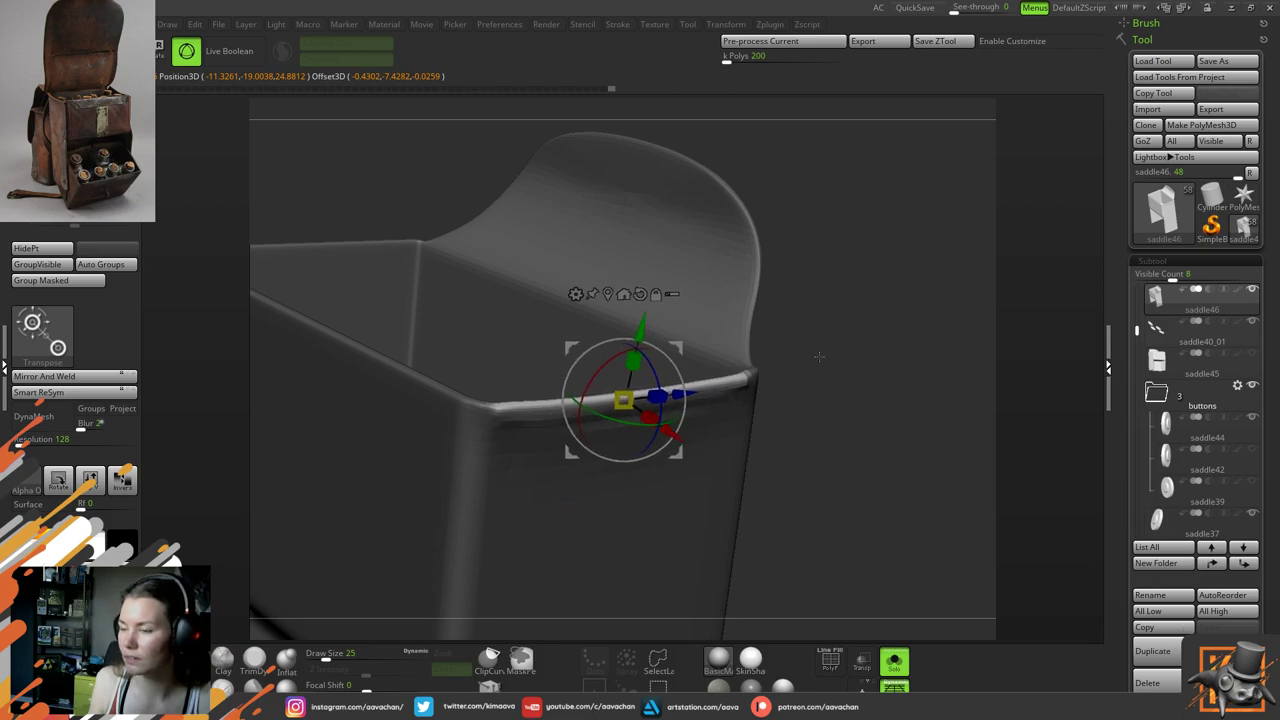
mouse_move(802, 367)
left_mouse_down()
mouse_move(850, 400)
mouse_move(890, 388)
mouse_move(885, 398)
mouse_move(790, 352)
mouse_move(758, 318)
left_mouse_up()
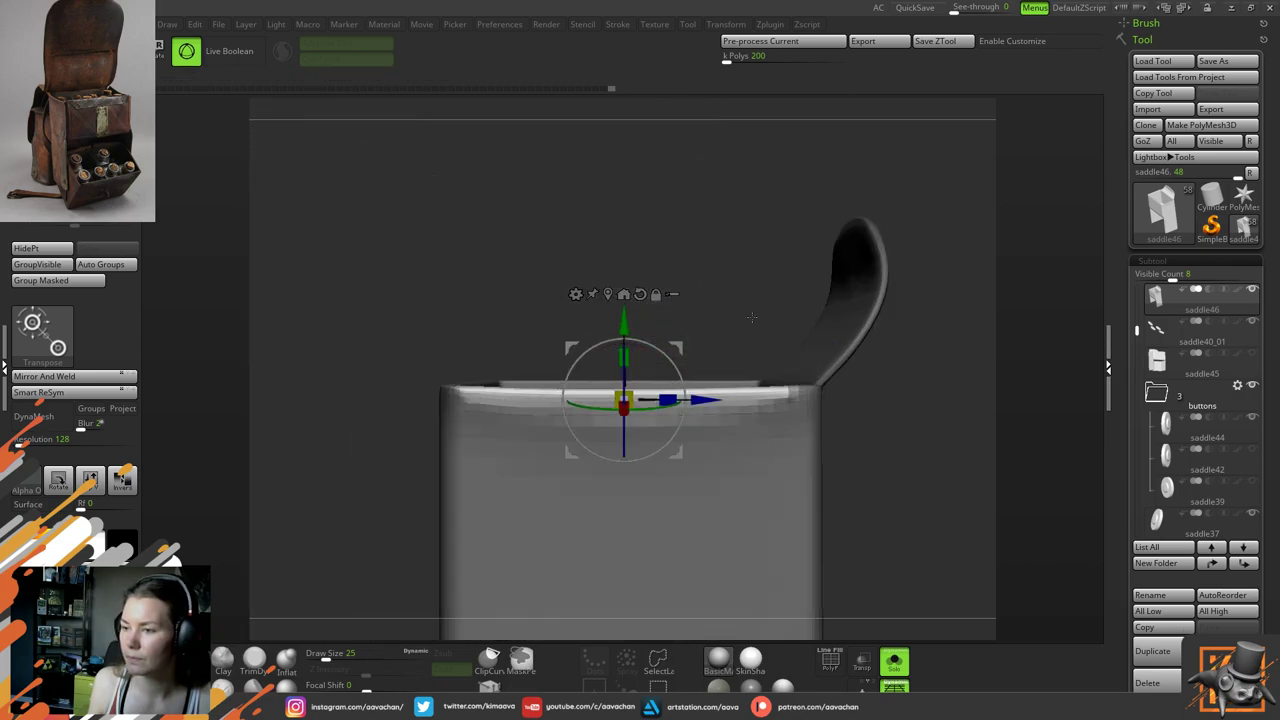
Mask both ends of the side panel's upper edge and shift its unmasked middle slightly further with the gizmo
key("q")
left_click_drag(460, 394, 510, 408, "ctrl")
left_click_drag(794, 400, 686, 440, "ctrl")
left_click_drag(587, 436, 722, 400, "ctrl")
mouse_move(730, 279)
left_mouse_down()
mouse_move(880, 345)
mouse_move(845, 340)
left_mouse_up()
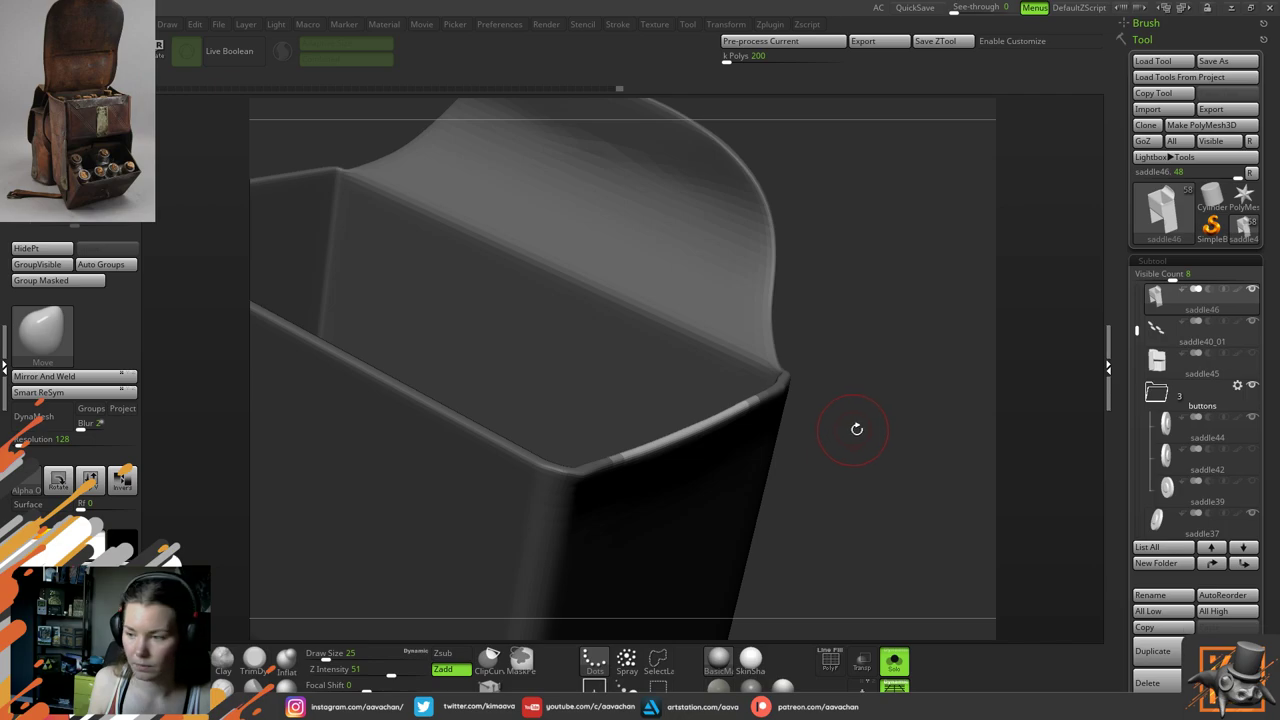
left_click_drag(856, 429, 823, 417)
key("w")
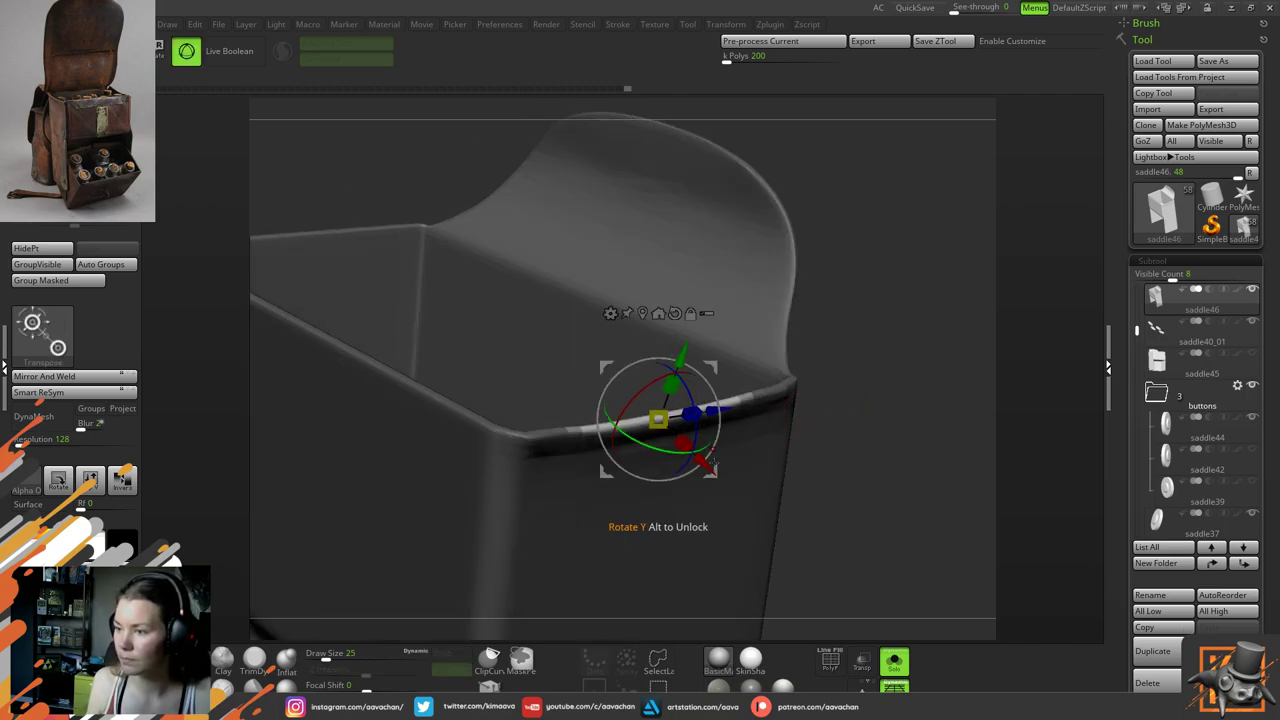
left_click_drag(703, 462, 706, 465)
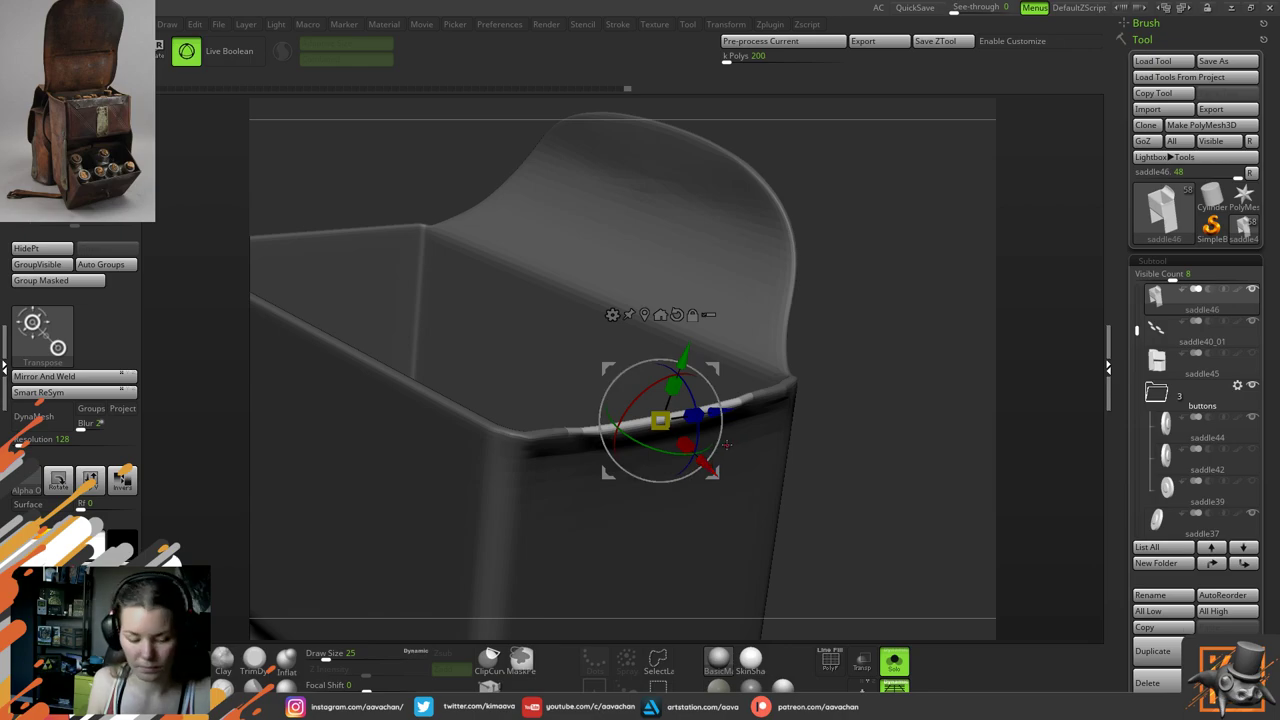
Clear the mask, smooth along the side panel's upper edge and restore the main body's higher subdivision level
key("q")
left_click_drag(908, 383, 866, 334, "ctrl")
mouse_move(598, 435)
left_mouse_down("ctrl")
mouse_move(609, 437)
mouse_move(567, 442)
mouse_move(778, 402)
left_mouse_up("ctrl")
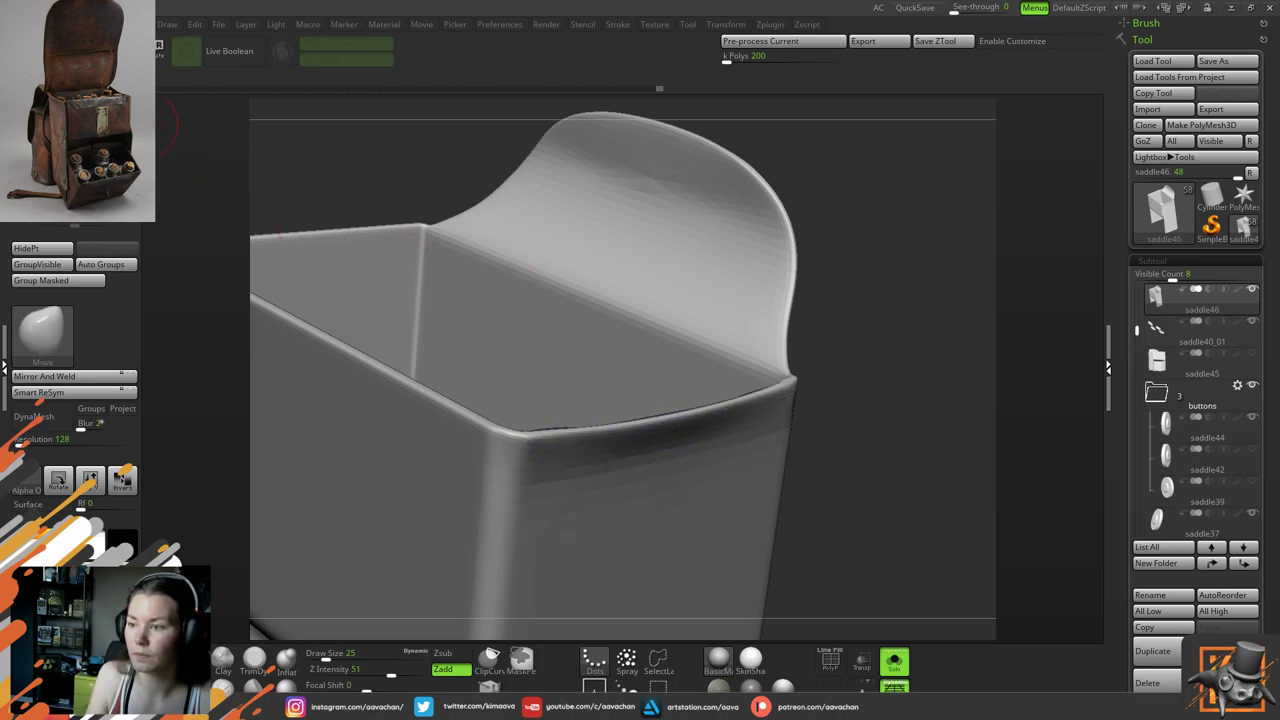
key("d")
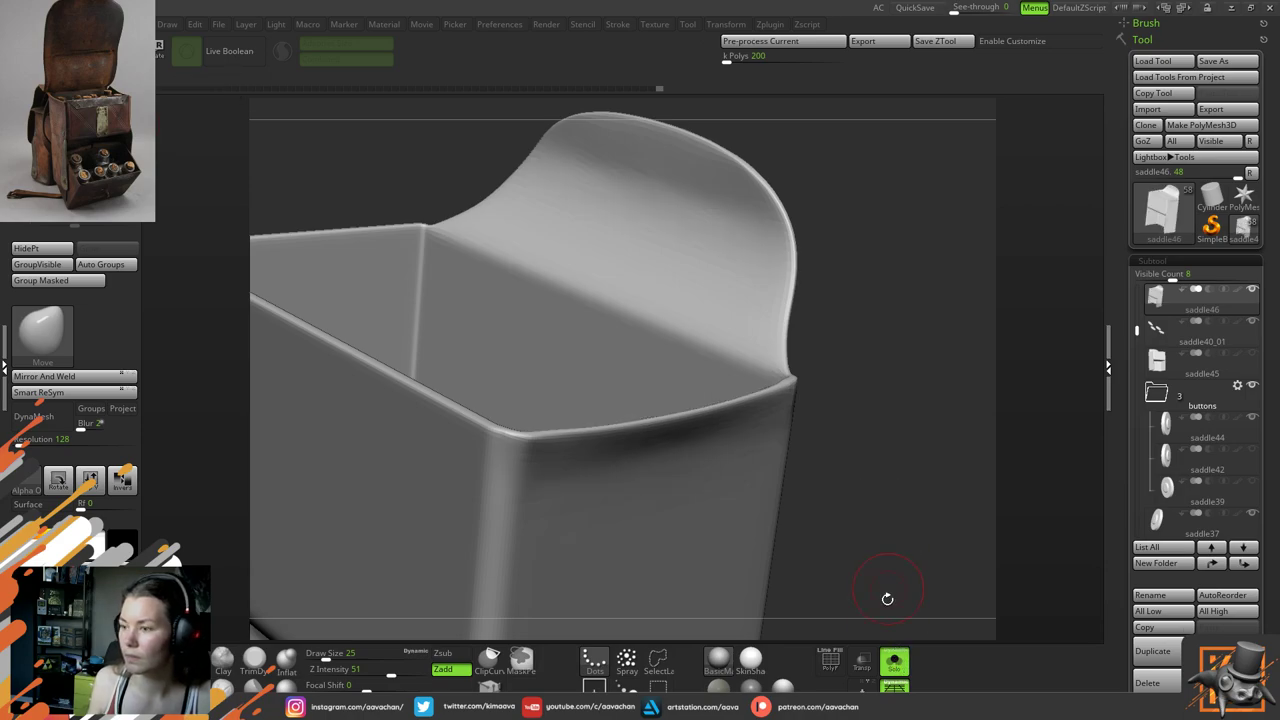
Show all saddlebag parts again and save the file
left_click(894, 660)
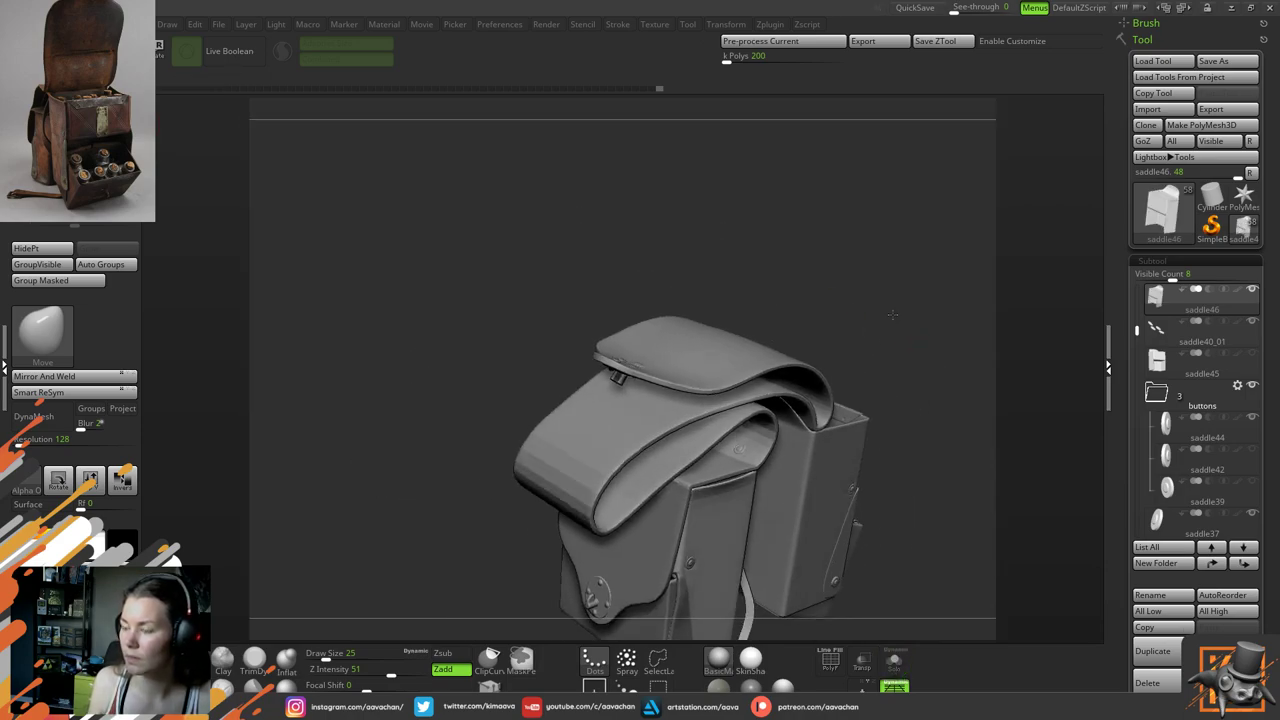
left_click_drag(871, 296, 914, 205)
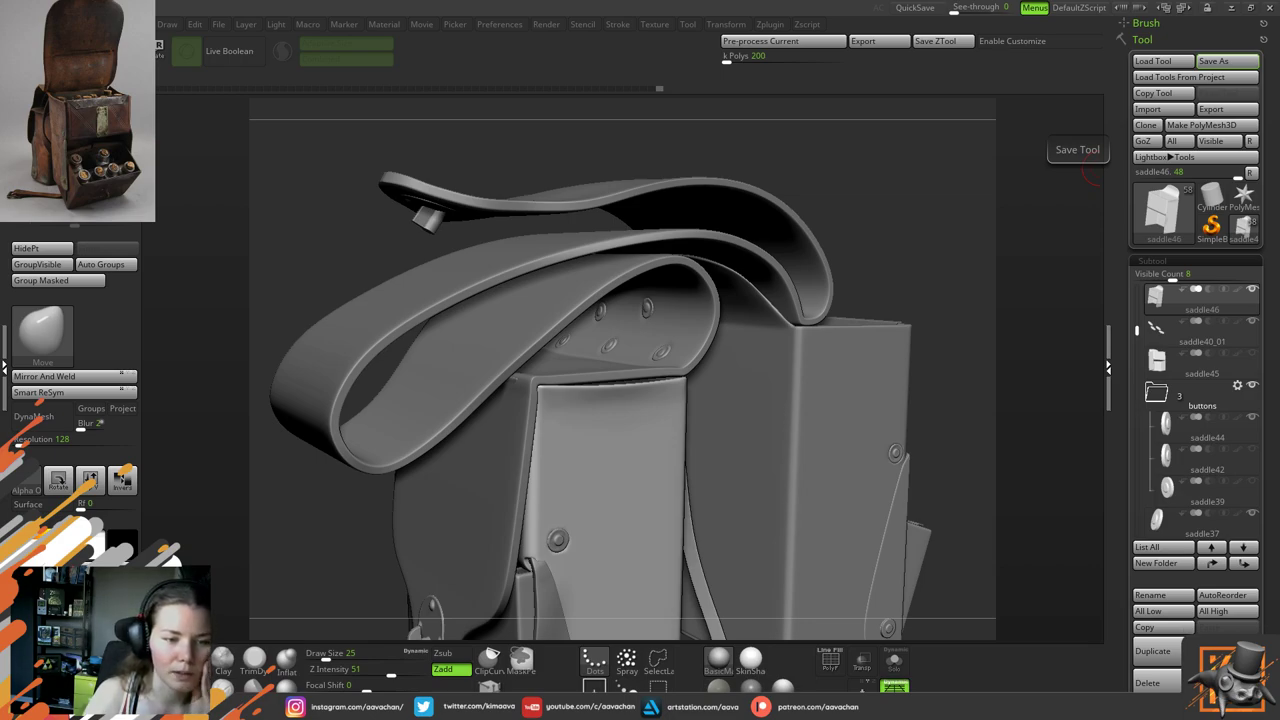
key("ctrl+s")
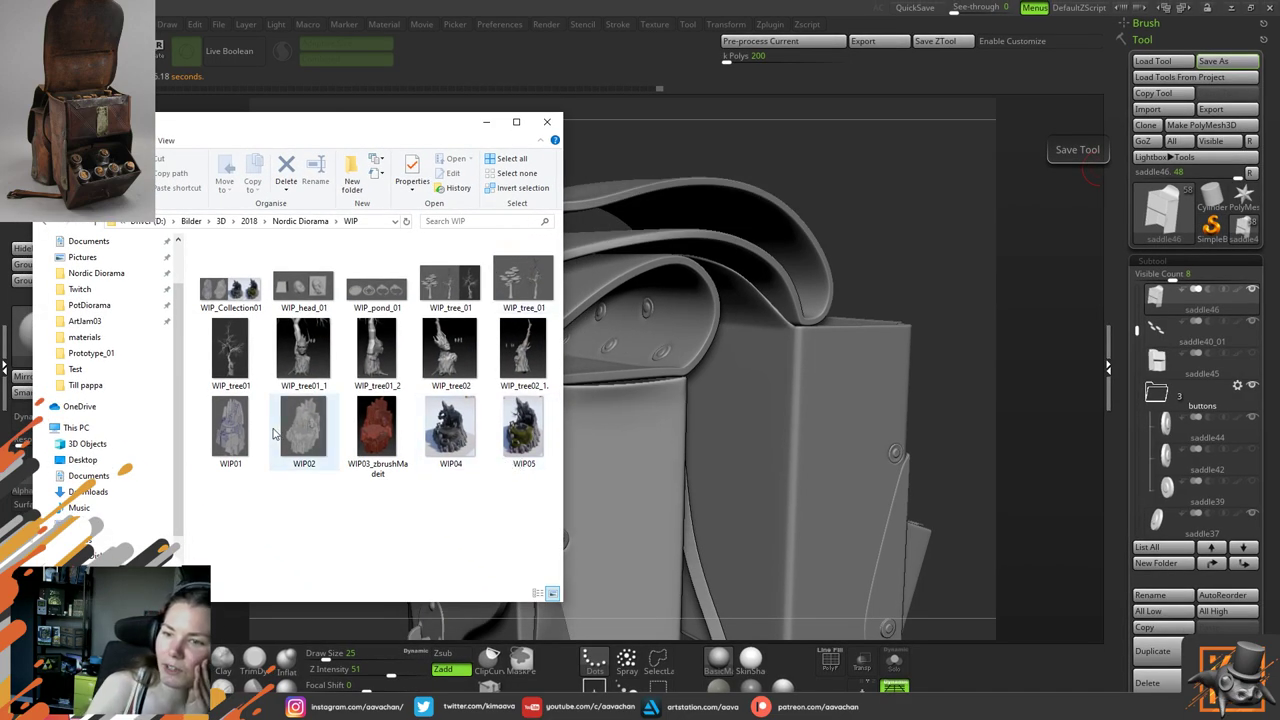
Open the WIP_Collection01 image from the Nordic Diorama WIP folder in Photos and enlarge its window
double_click(230, 290)
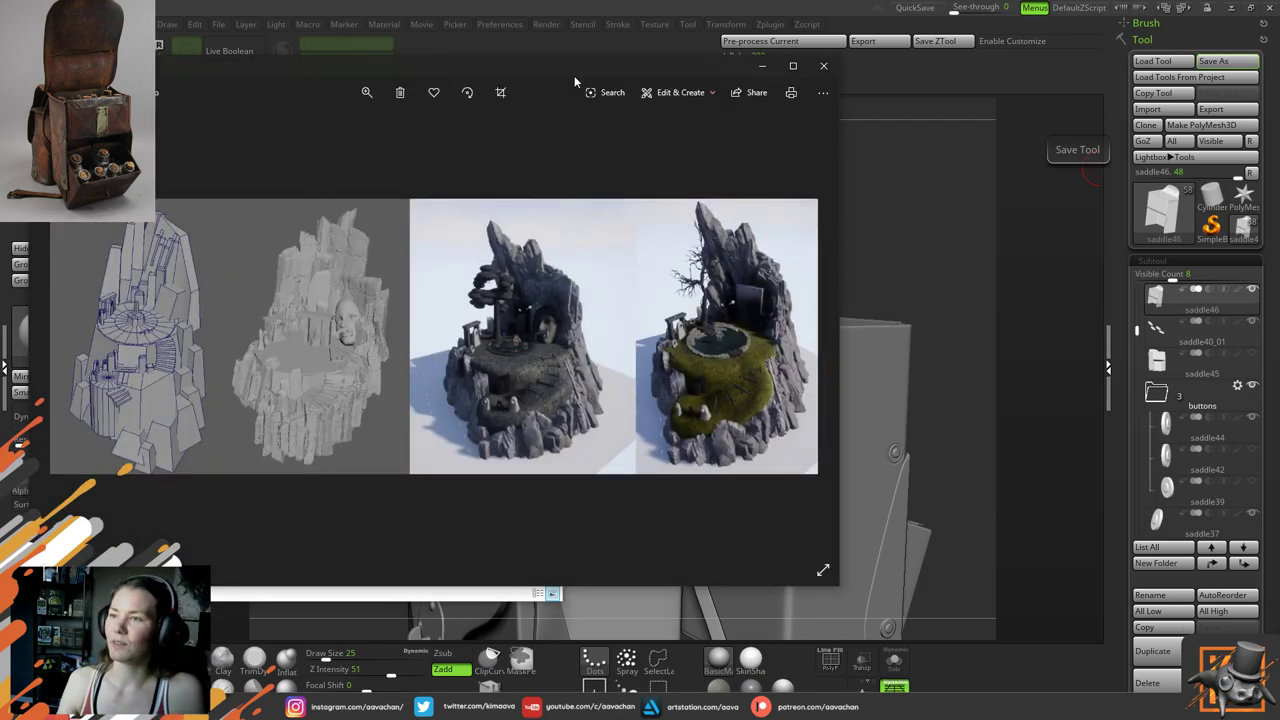
left_click_drag(594, 63, 797, 40)
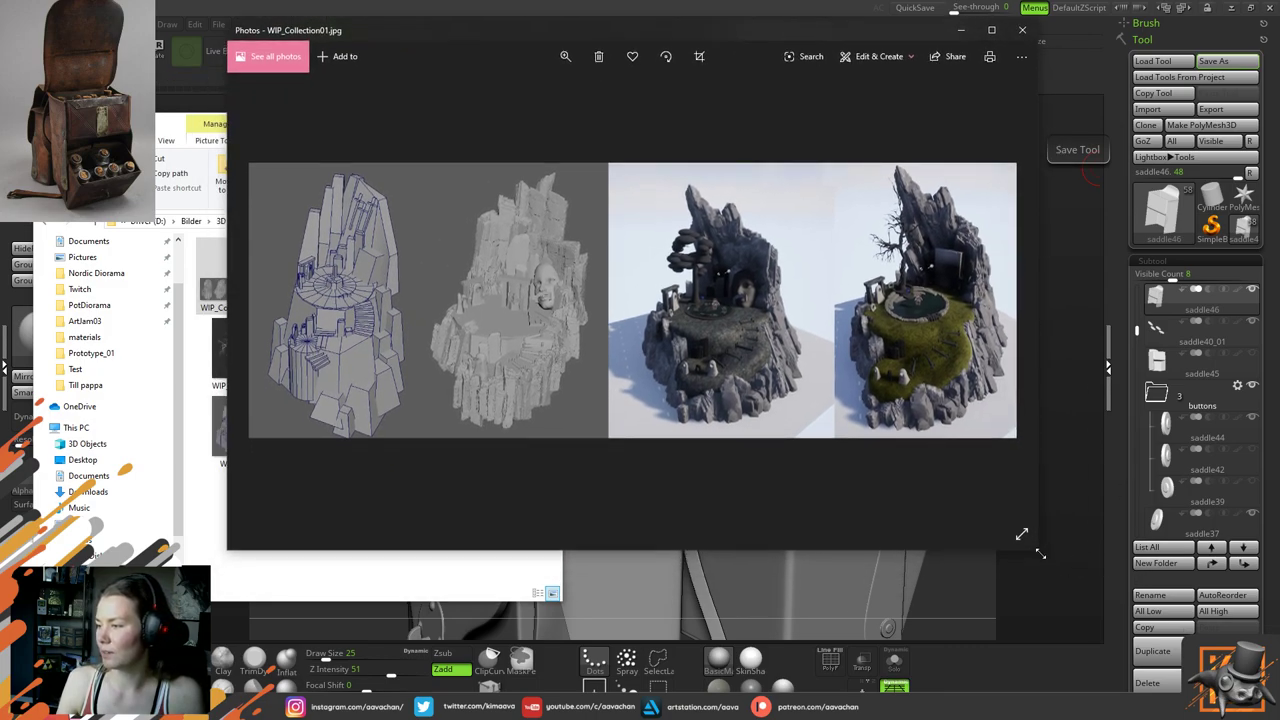
left_click_drag(1039, 557, 1110, 678)
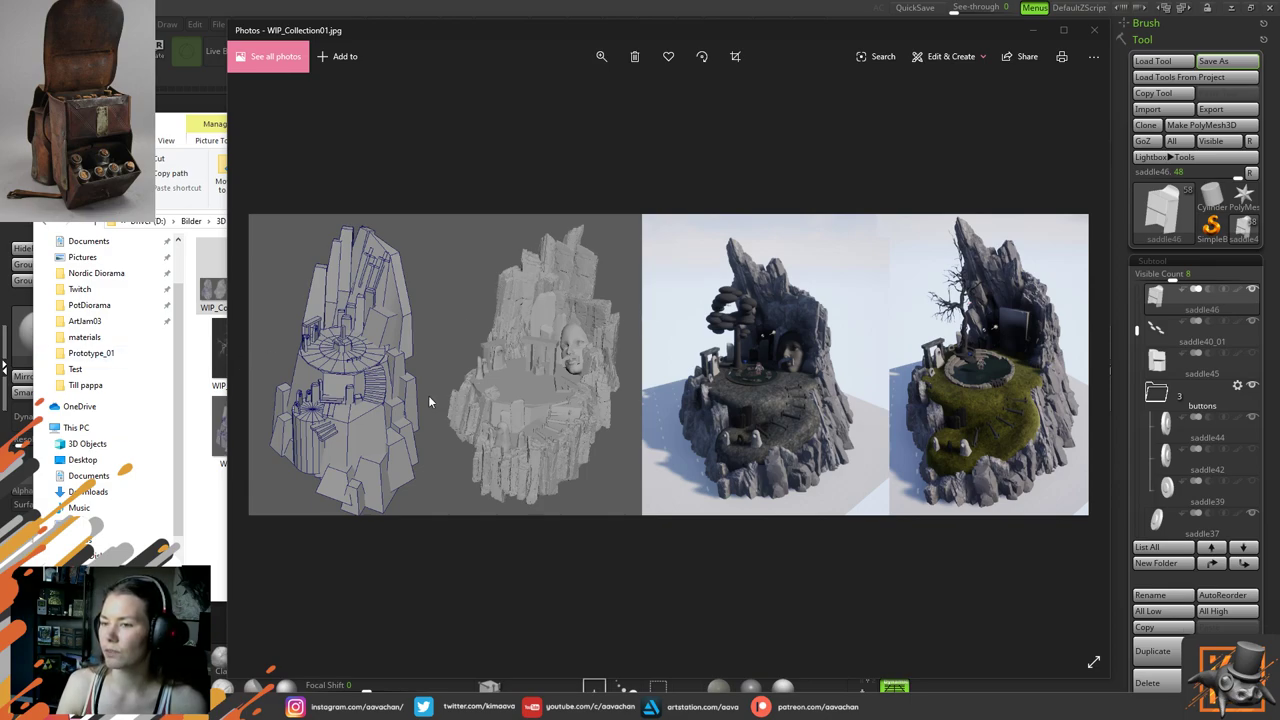
Go up to the Nordic Diorama folder and open the Moodboard_03 image
left_click(205, 520)
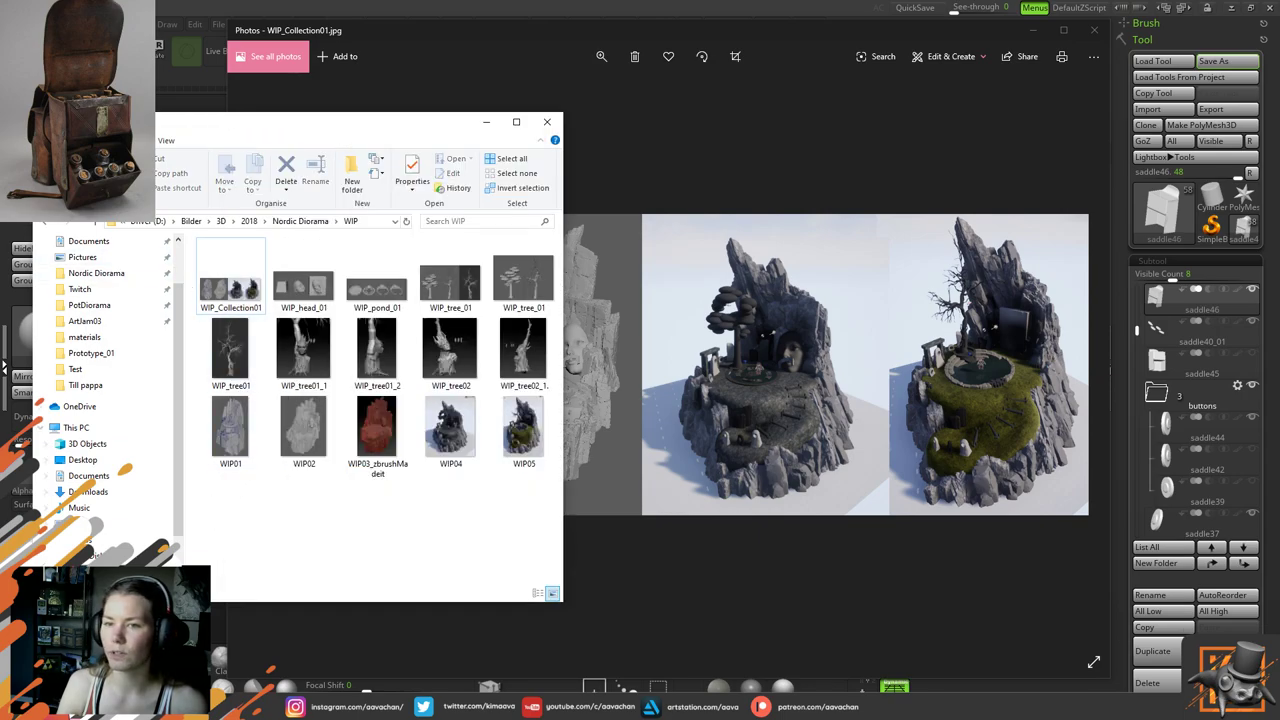
left_click(56, 228)
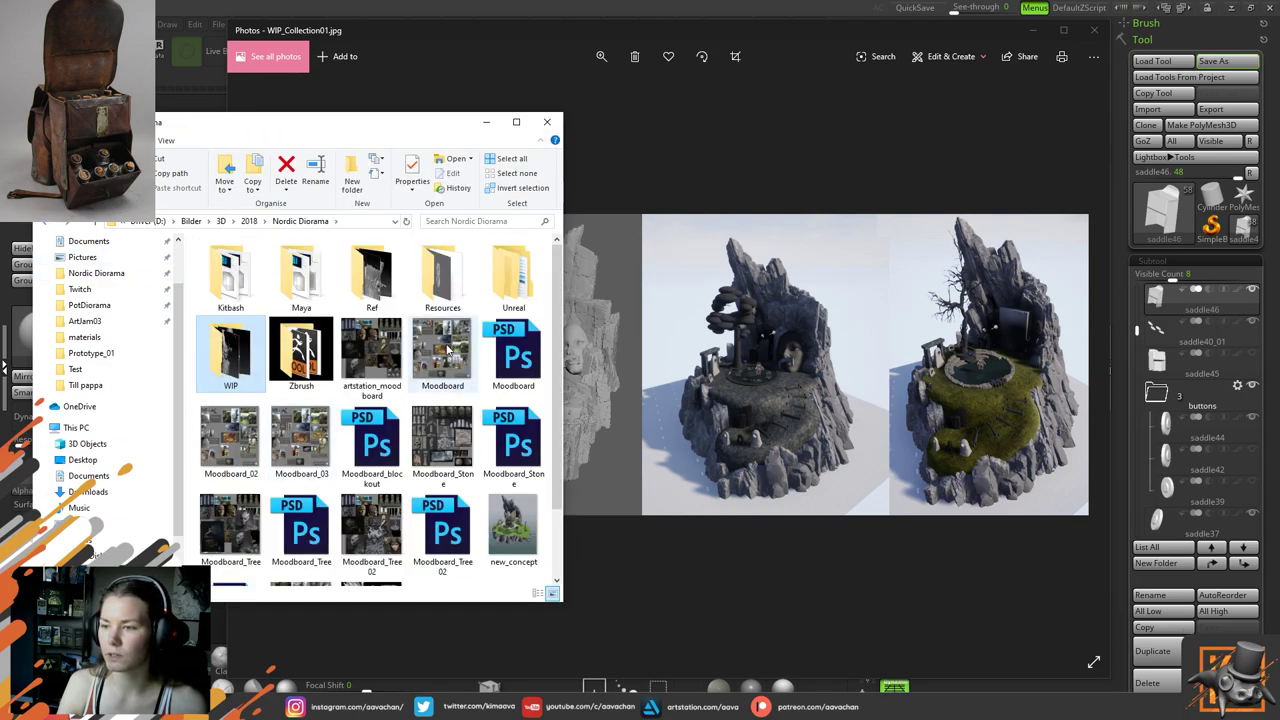
double_click(299, 432)
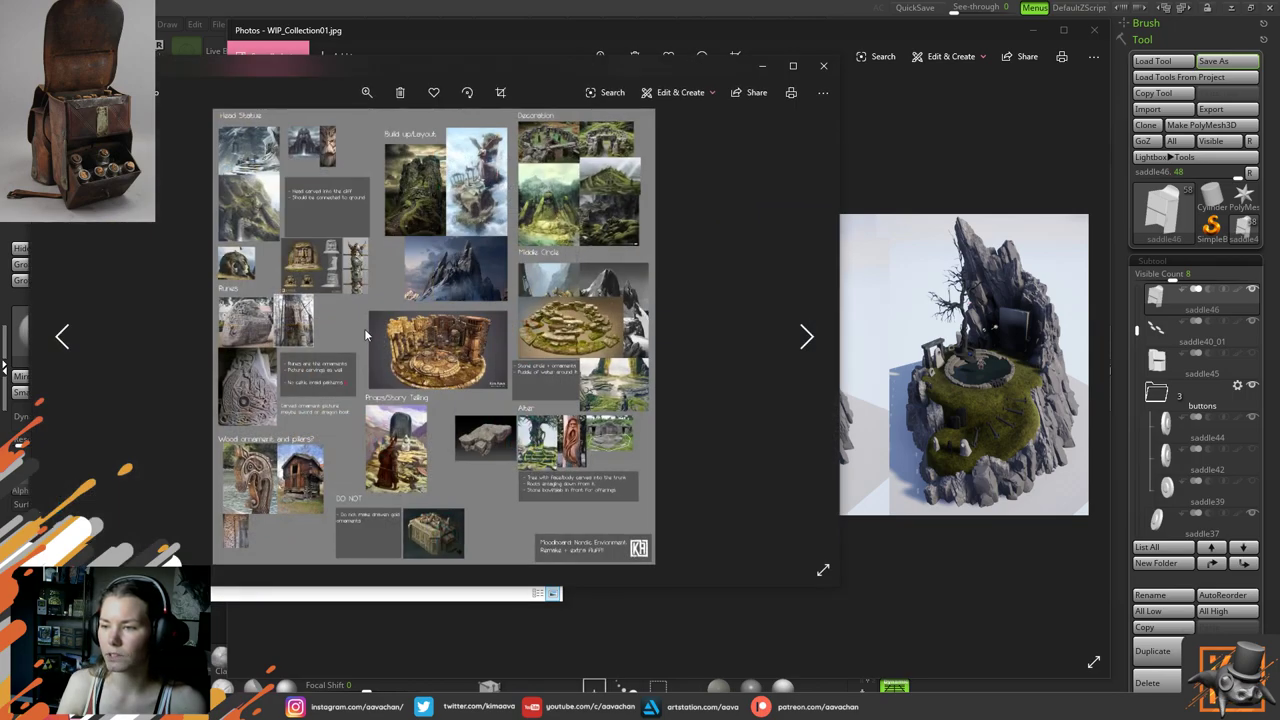
Examine the round stone ruin diorama on the moodboard up close and in relation to the neighbouring references
scroll(430, 306, "up", 5)
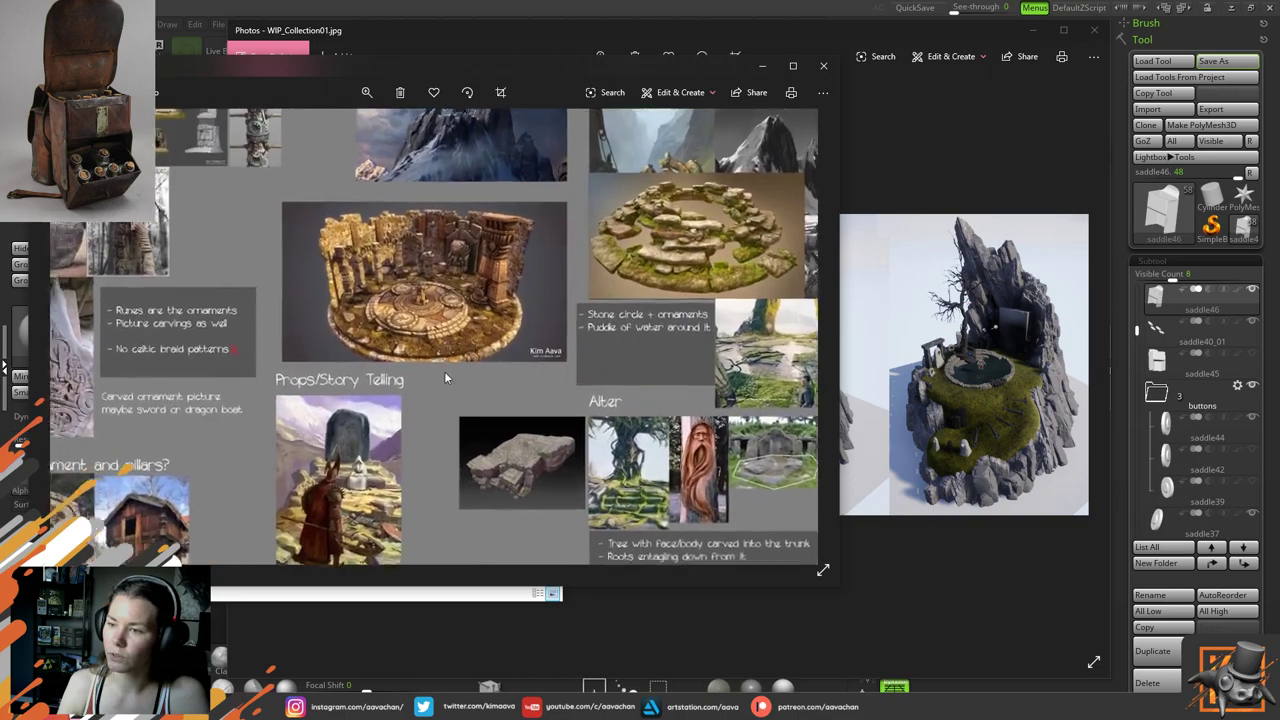
left_click_drag(436, 192, 543, 423)
scroll(543, 423, "up", 2)
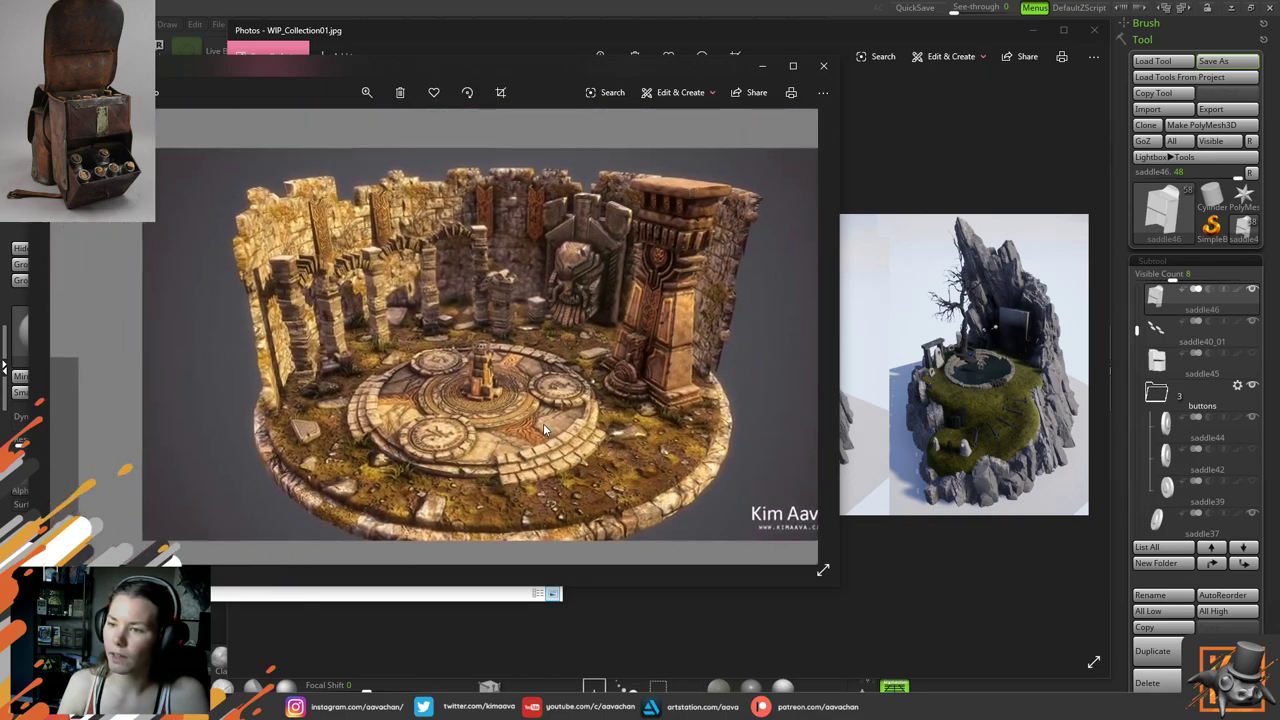
scroll(543, 423, "up", 1)
scroll(543, 423, "down", 1)
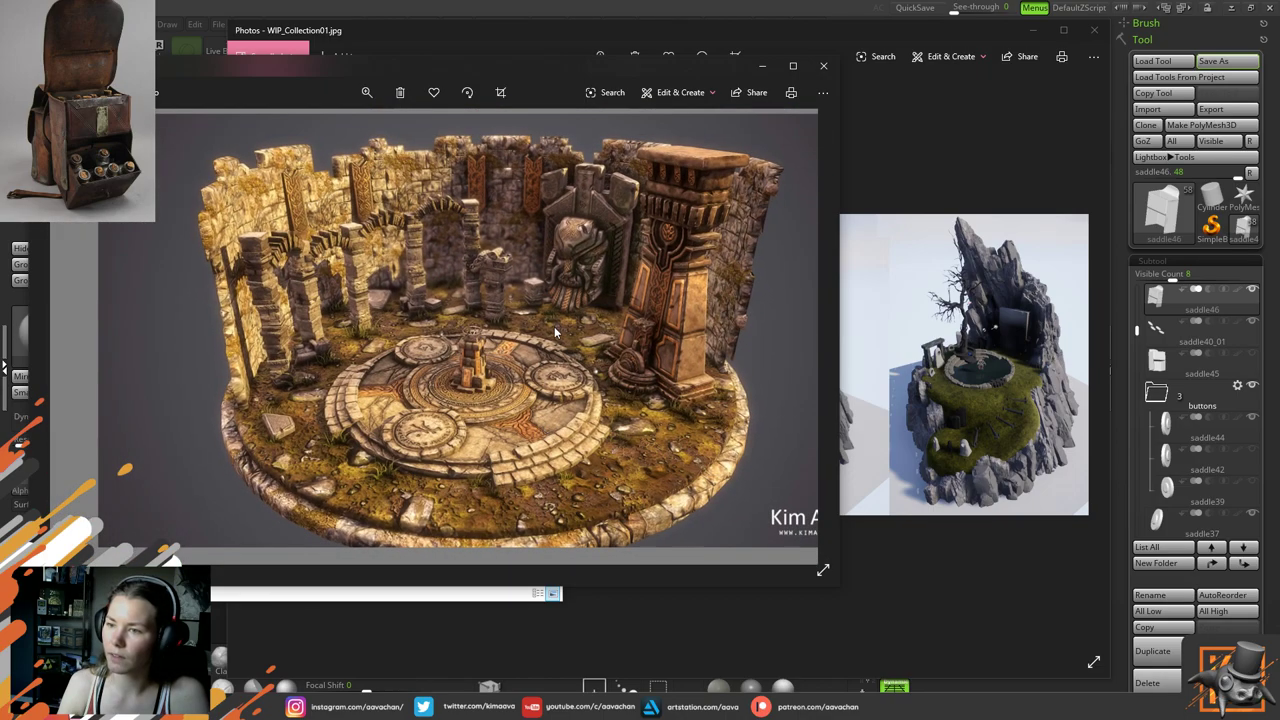
left_click_drag(554, 326, 539, 331)
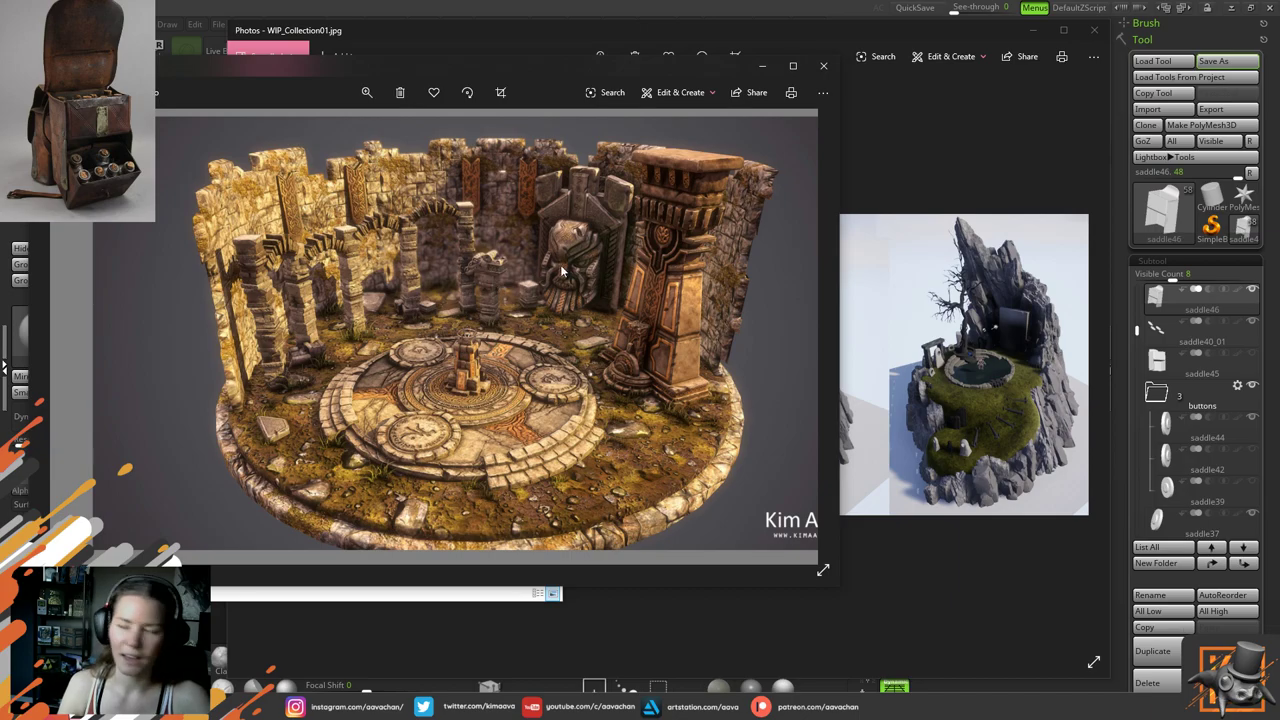
scroll(576, 323, "down", 5)
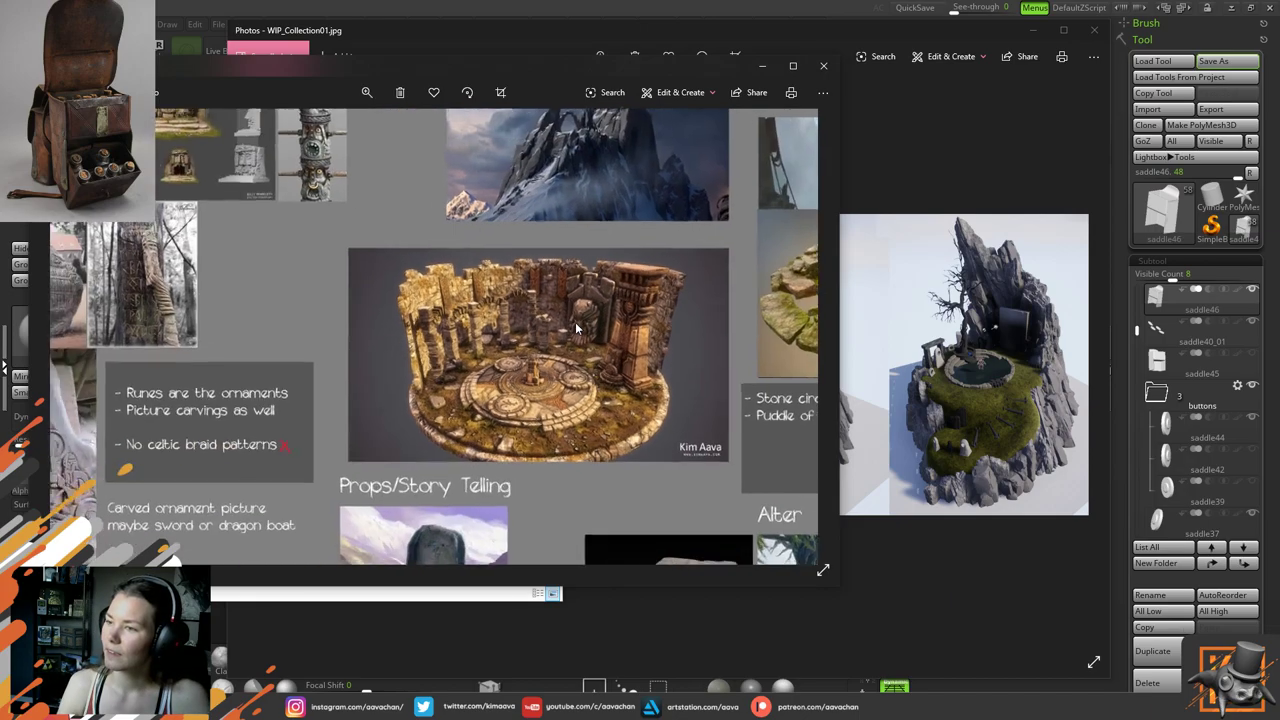
scroll(575, 323, "down", 5)
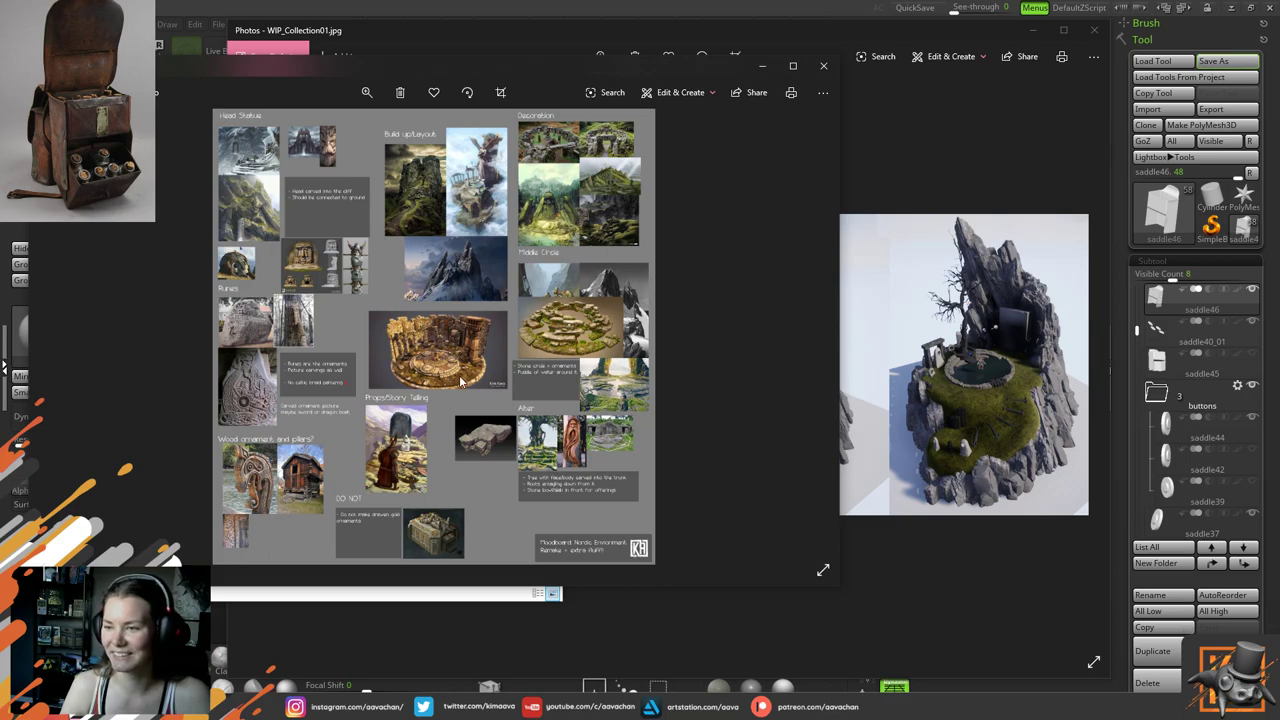
scroll(455, 386, "up", 2)
scroll(443, 391, "up", 4)
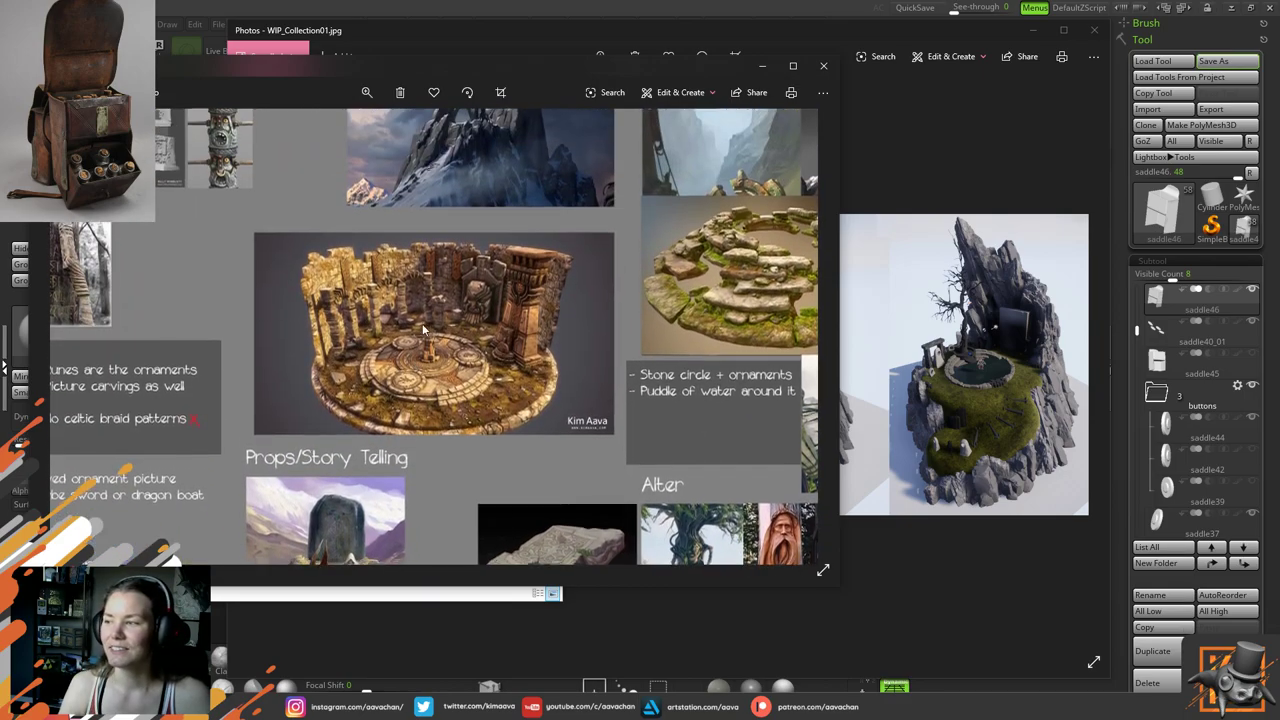
Compare the moodboard's round stone ruin with the diorama progress image, narrowing the moodboard window to reveal the image behind it
scroll(702, 295, "up", 2)
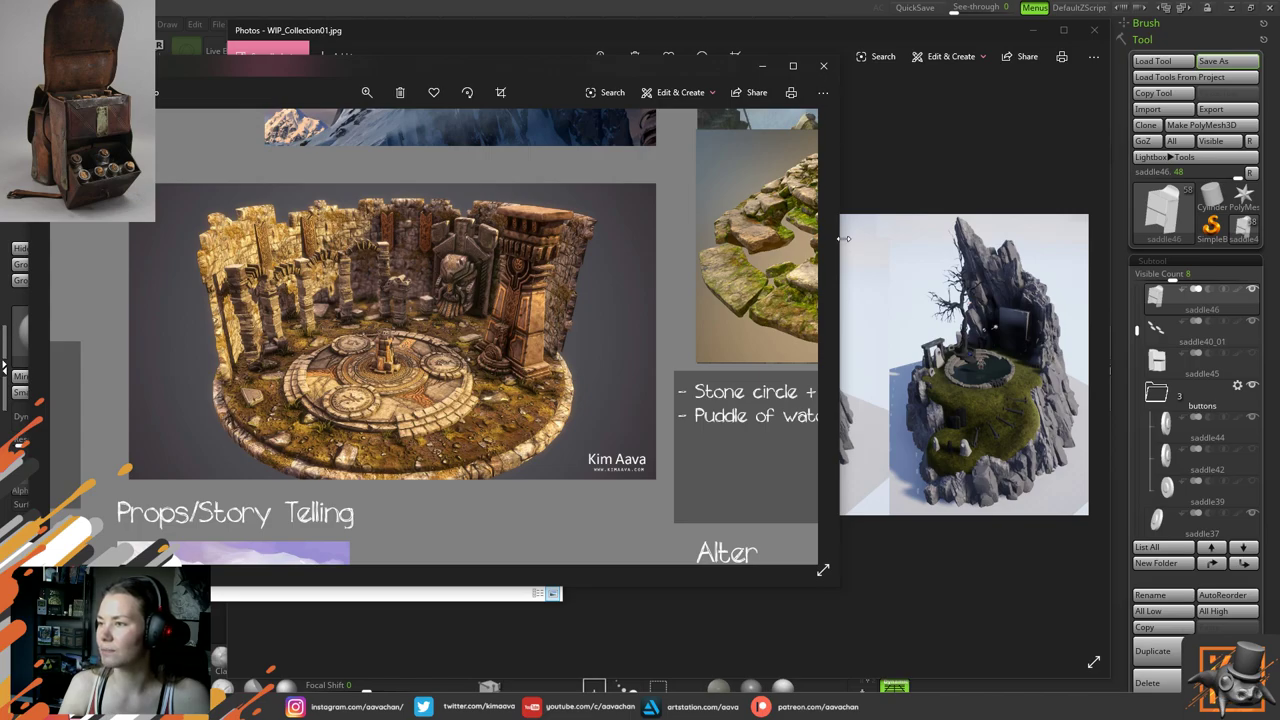
left_click_drag(834, 244, 582, 281)
scroll(314, 363, "up", 1)
scroll(314, 364, "up", 5)
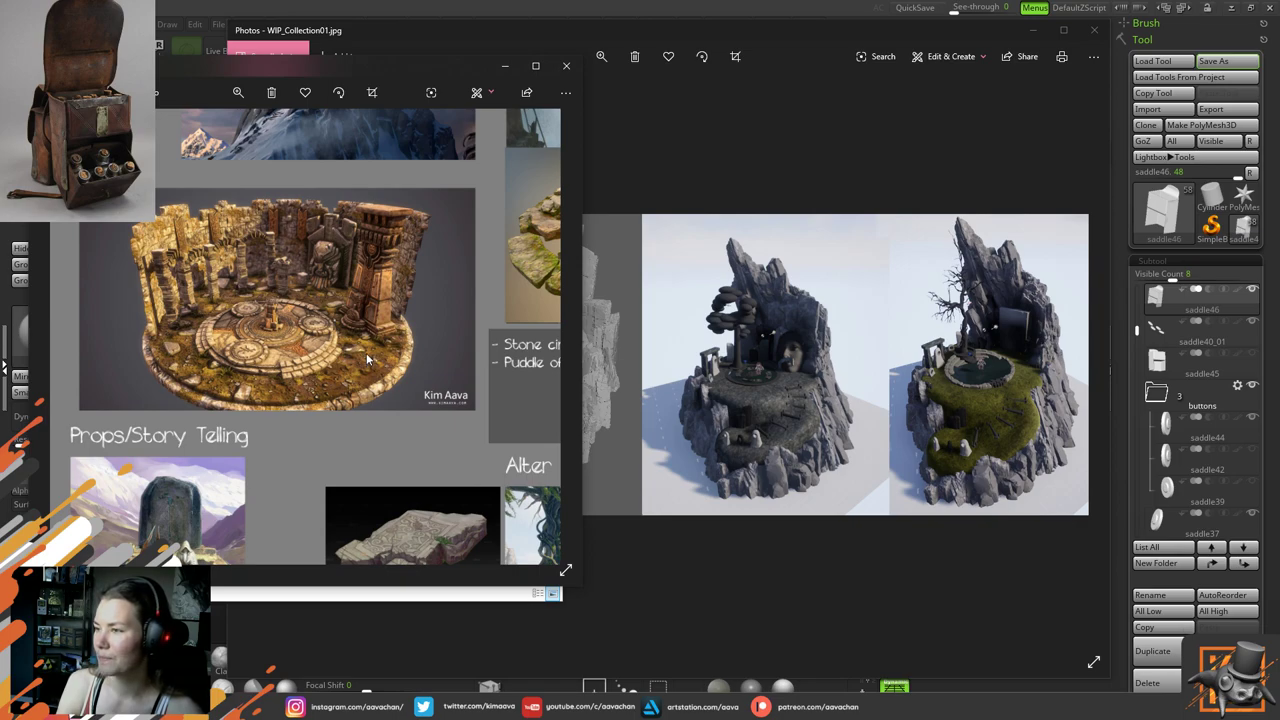
Bring WIP_Collection01 to the front and examine its grey blockout and moss-covered diorama stages up close
left_click(790, 363)
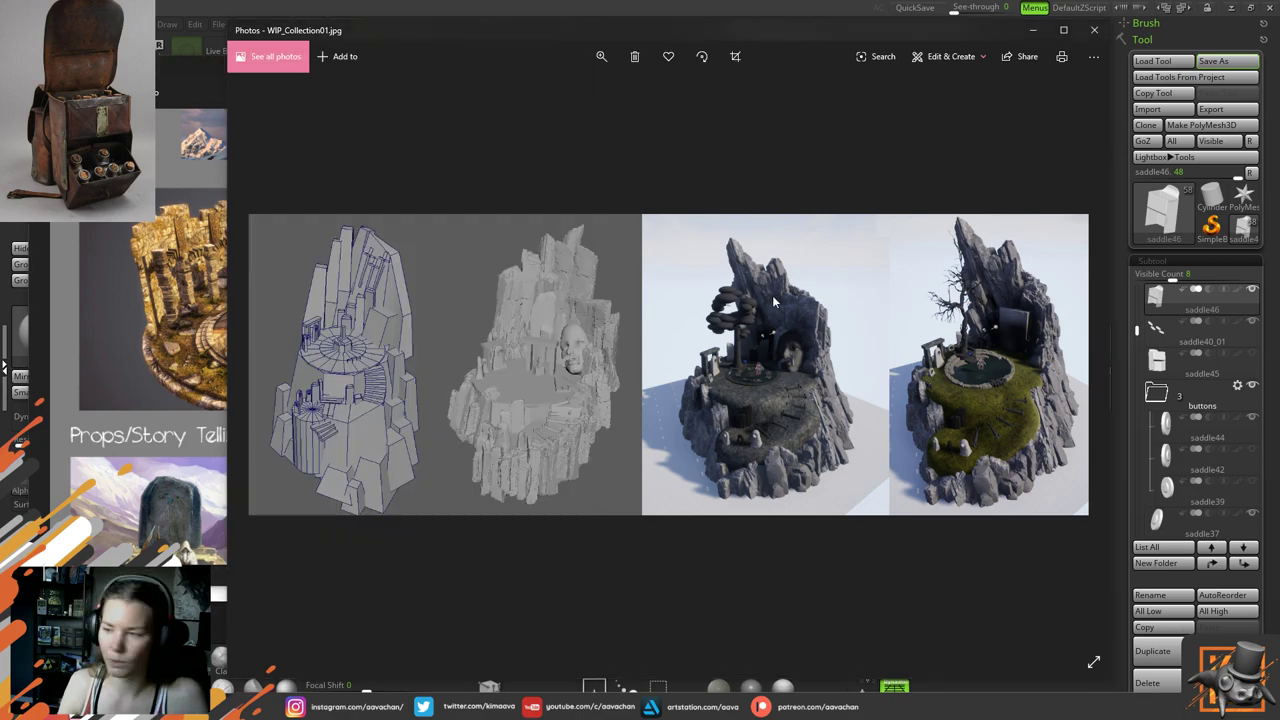
scroll(735, 344, "up", 8)
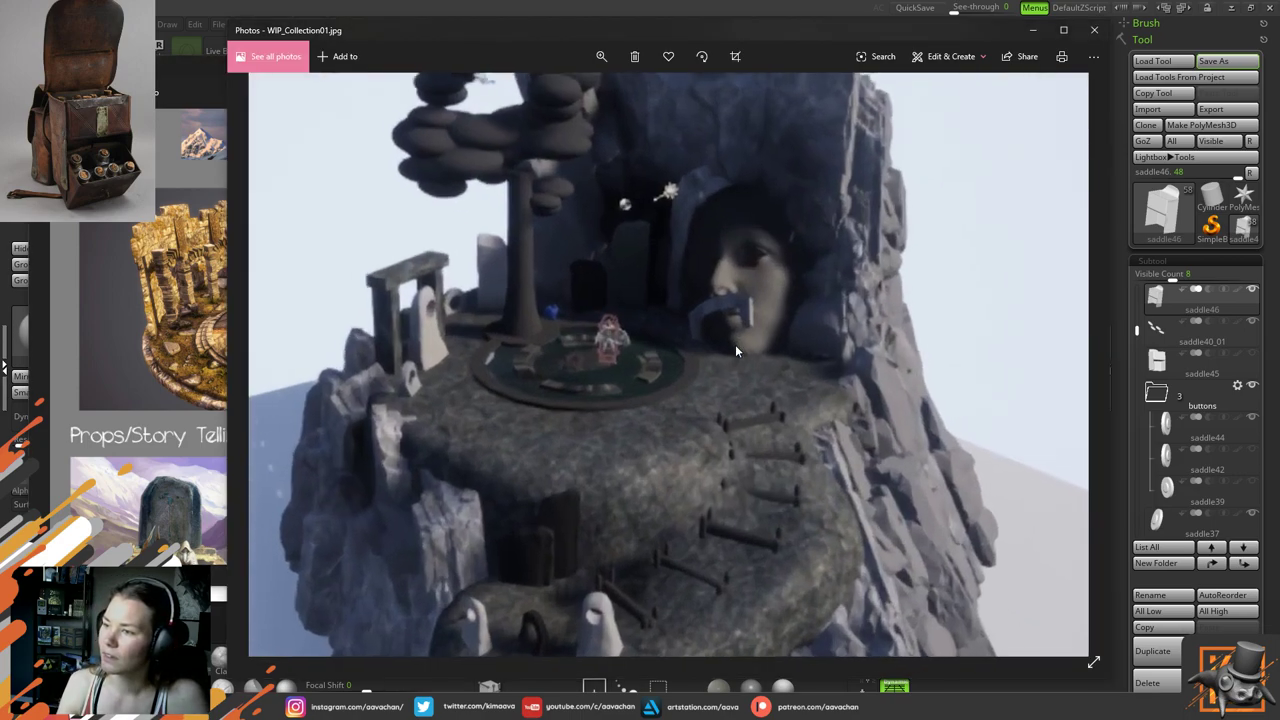
scroll(735, 344, "down", 2)
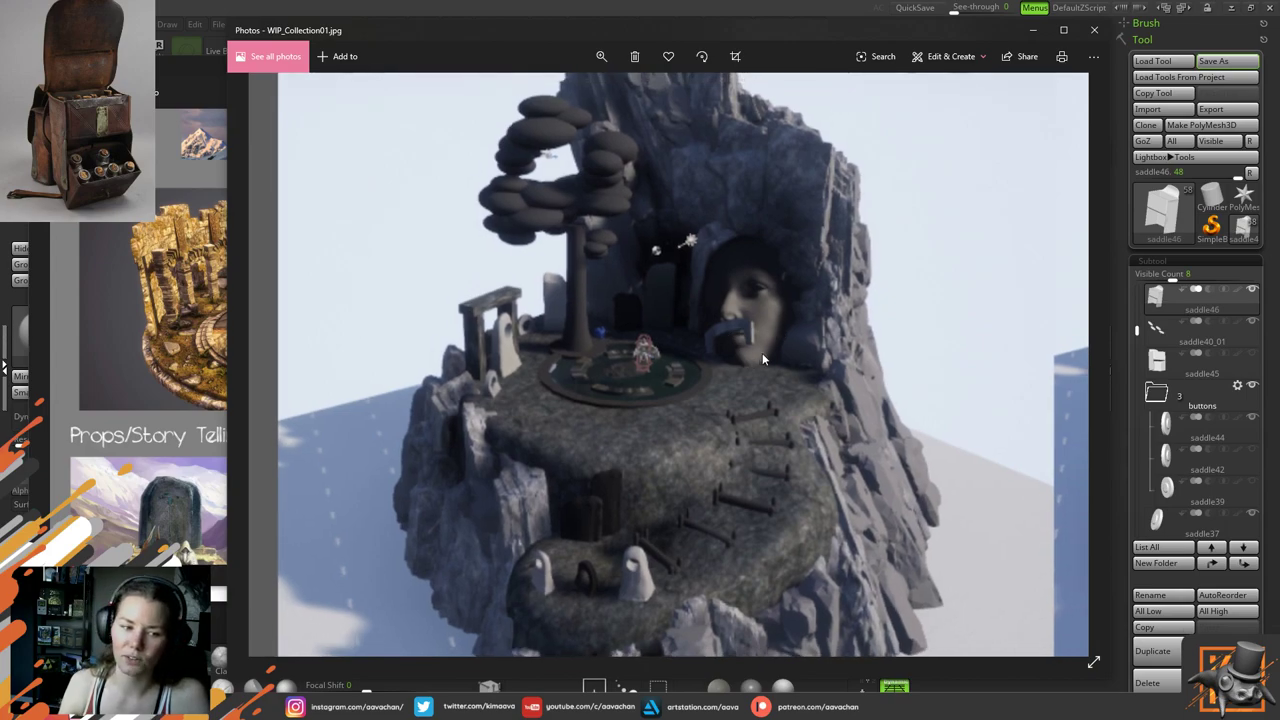
scroll(784, 438, "down", 6)
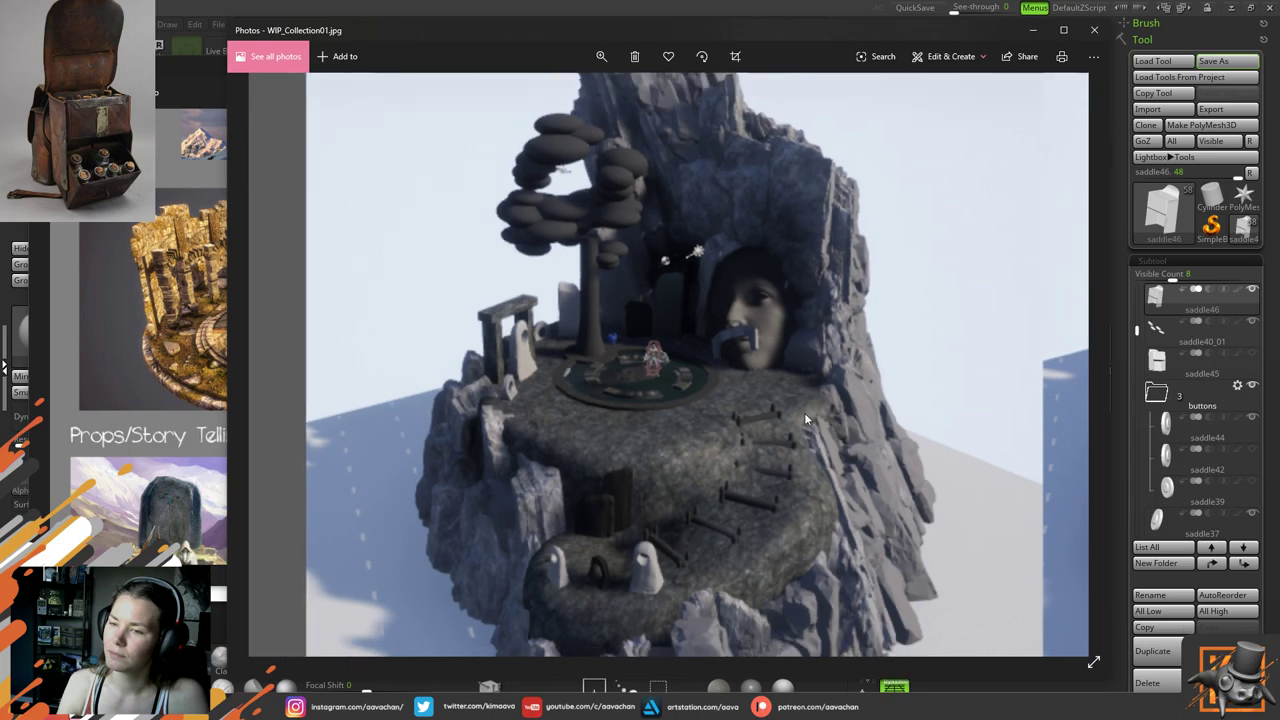
scroll(879, 439, "up", 5)
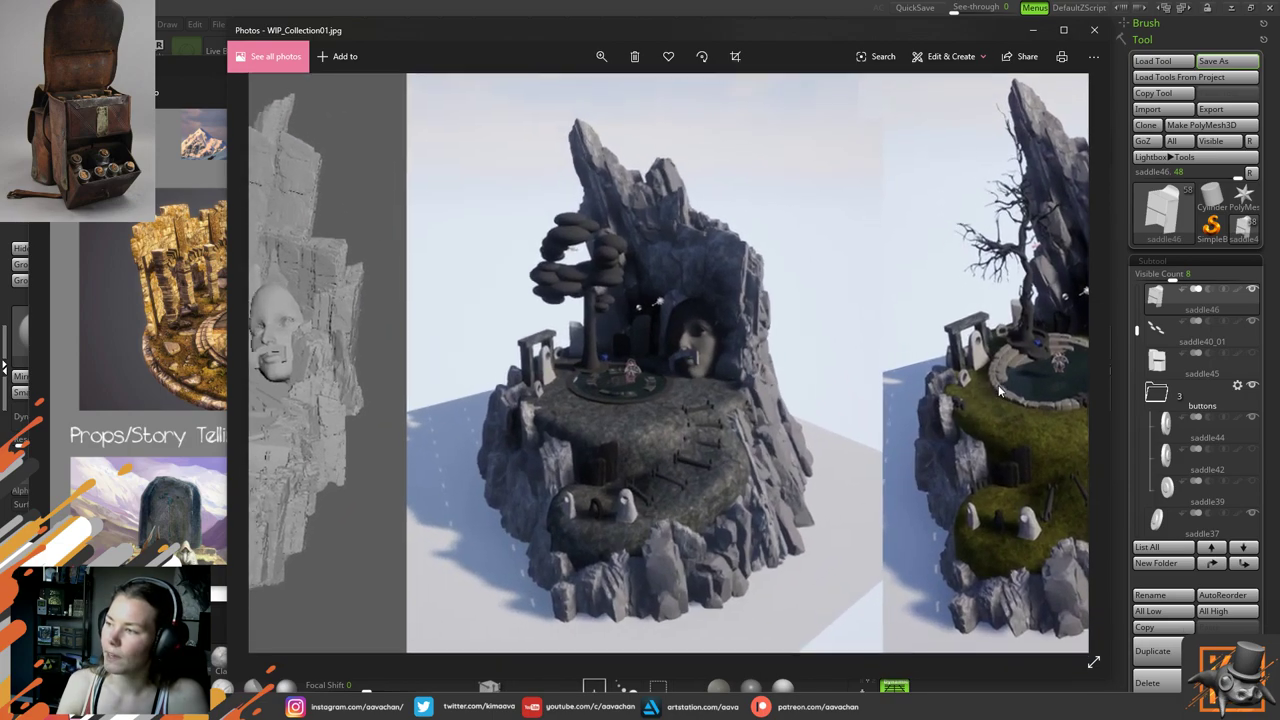
left_click_drag(703, 401, 974, 377)
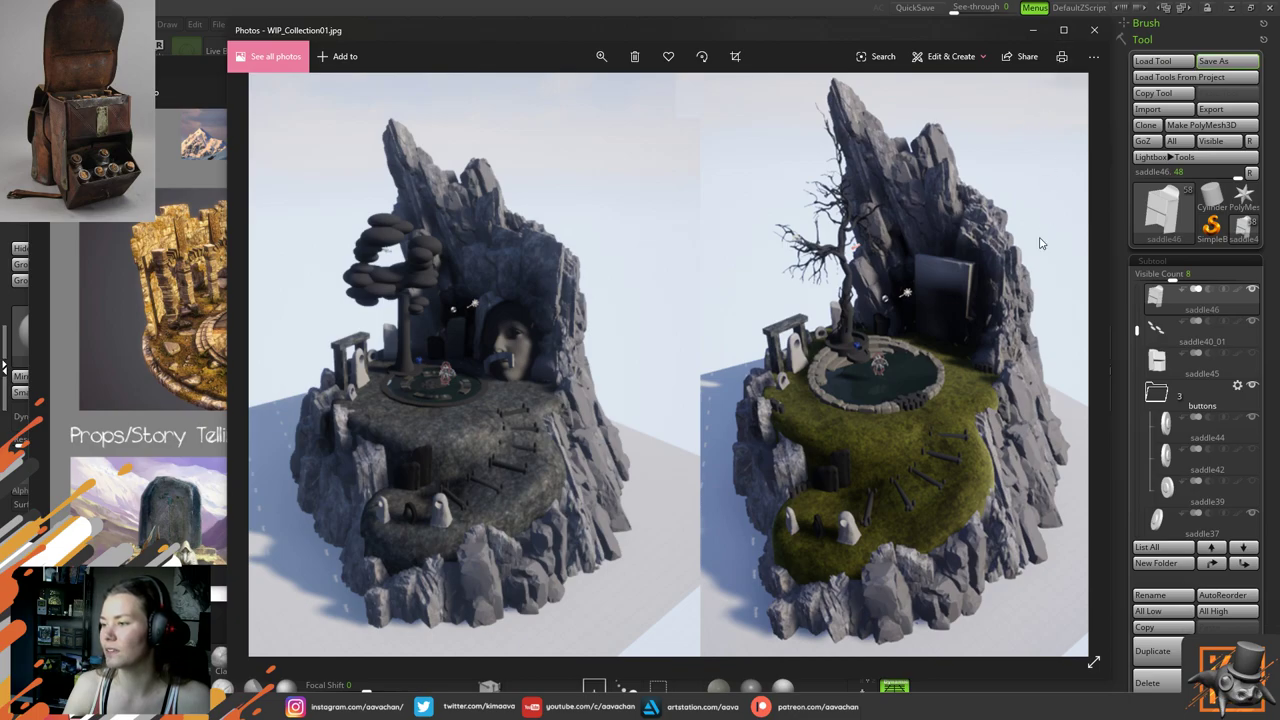
Close the WIP_Collection01 and moodboard images and move the Nordic Diorama folder window out of view
left_click(1088, 35)
left_click(566, 62)
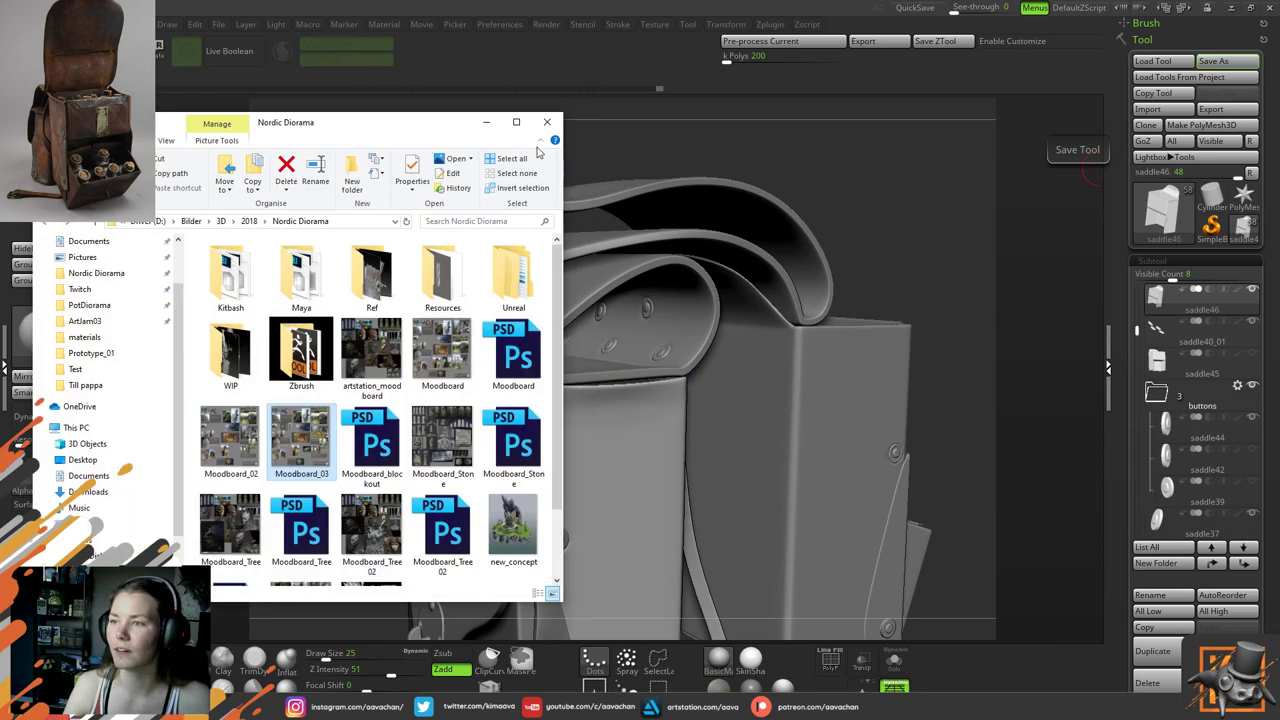
left_click_drag(403, 130, 0, 145)
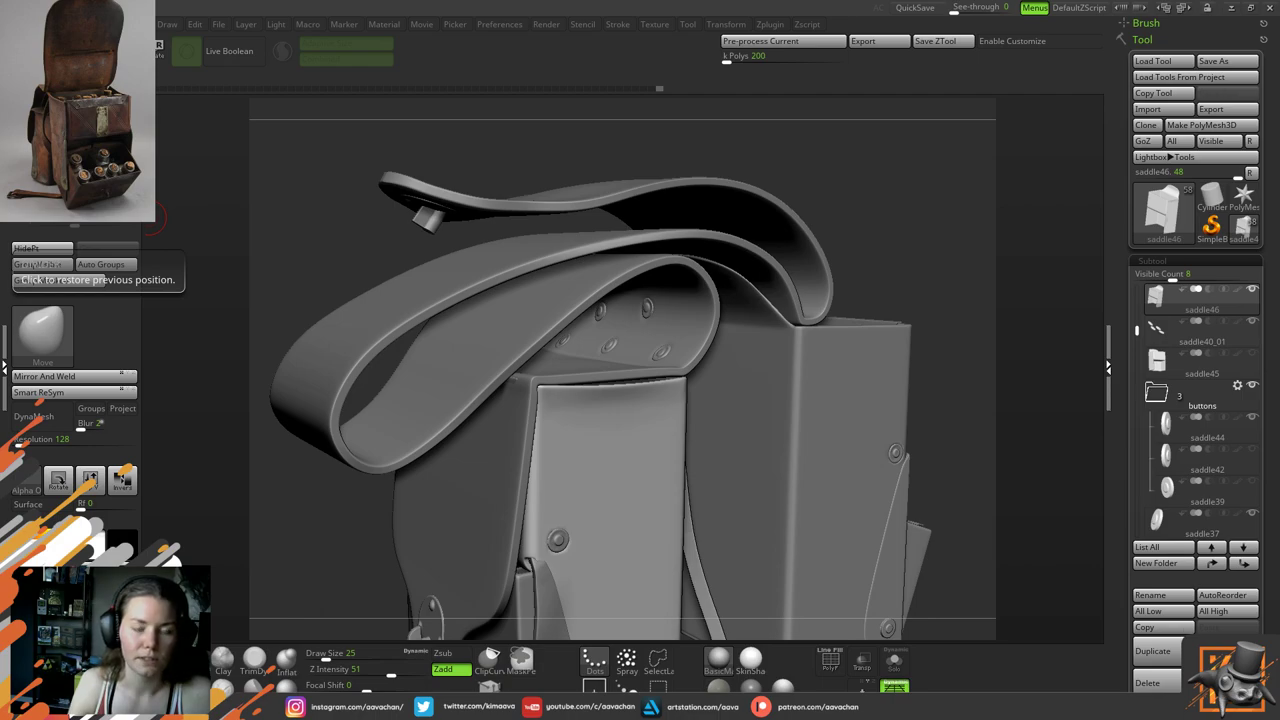
Bring the Nordic Diorama folder window back into view and open the WIP05 image from its WIP folder
left_click_drag(0, 131, 493, 154)
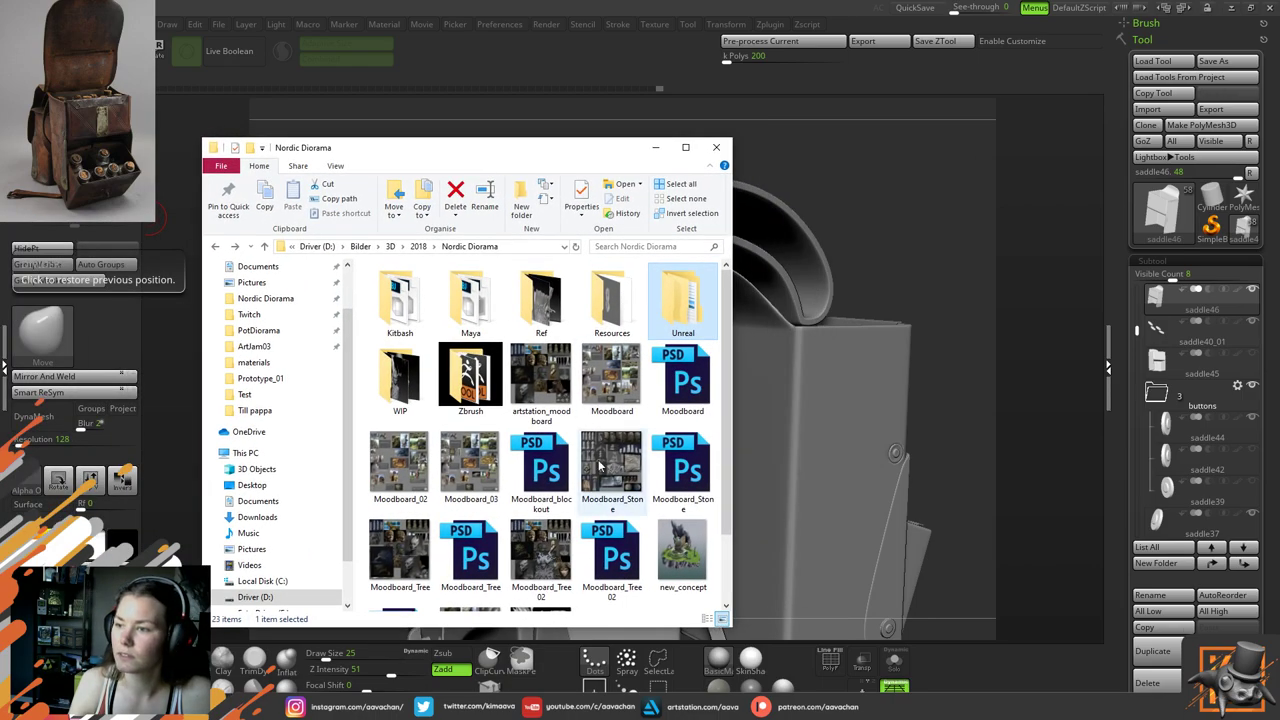
double_click(385, 396)
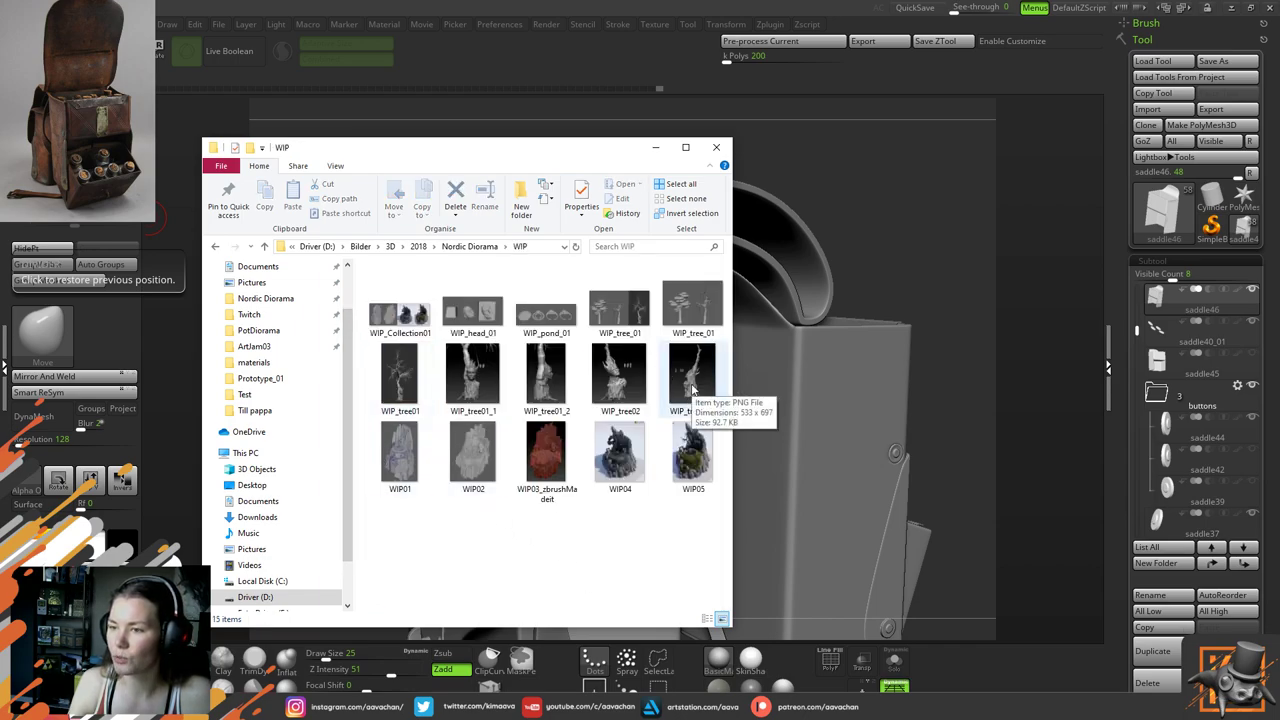
left_click(692, 474)
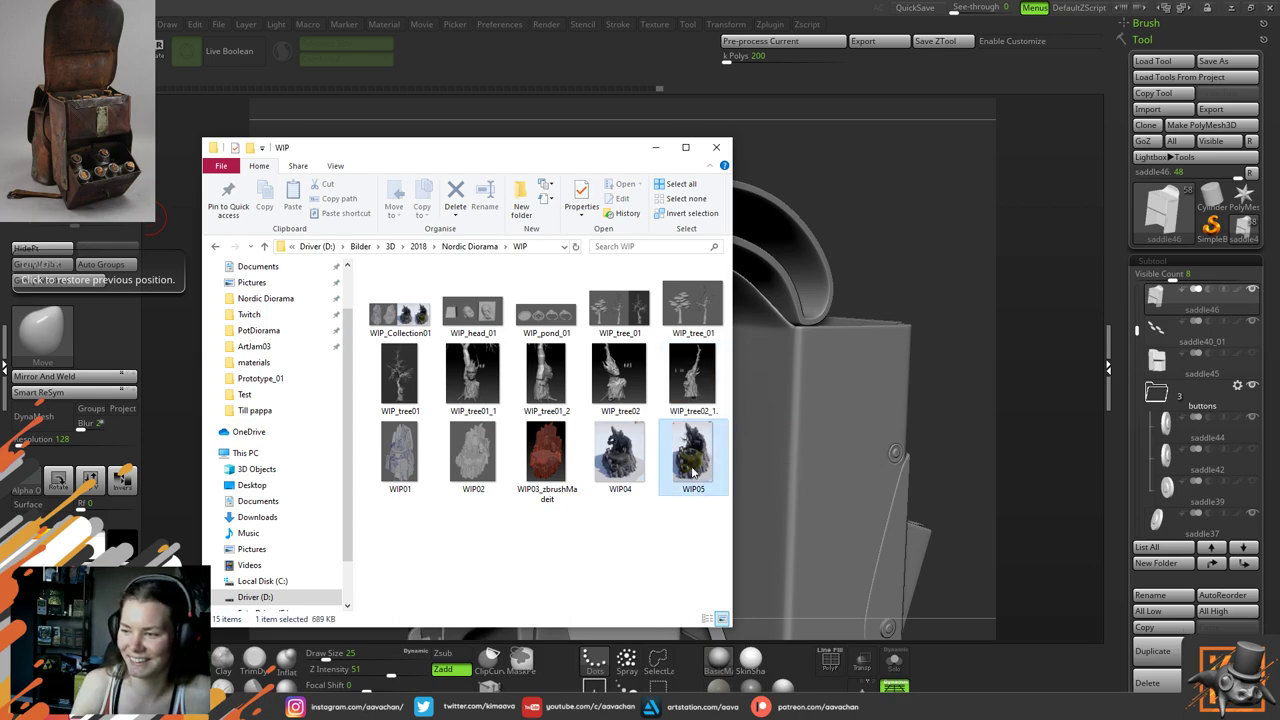
double_click(692, 474)
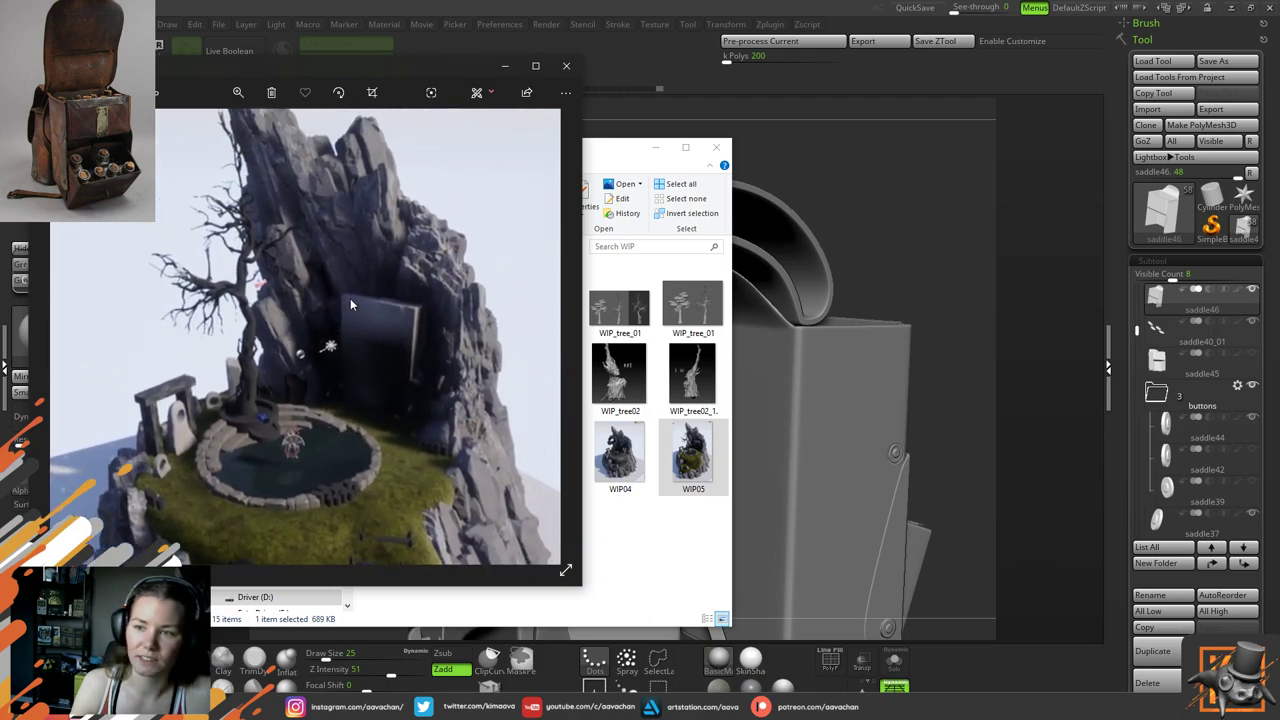
Open the three-tree WIP_tree_01 image from the WIP folder and examine each tree stage in turn
left_click(651, 530)
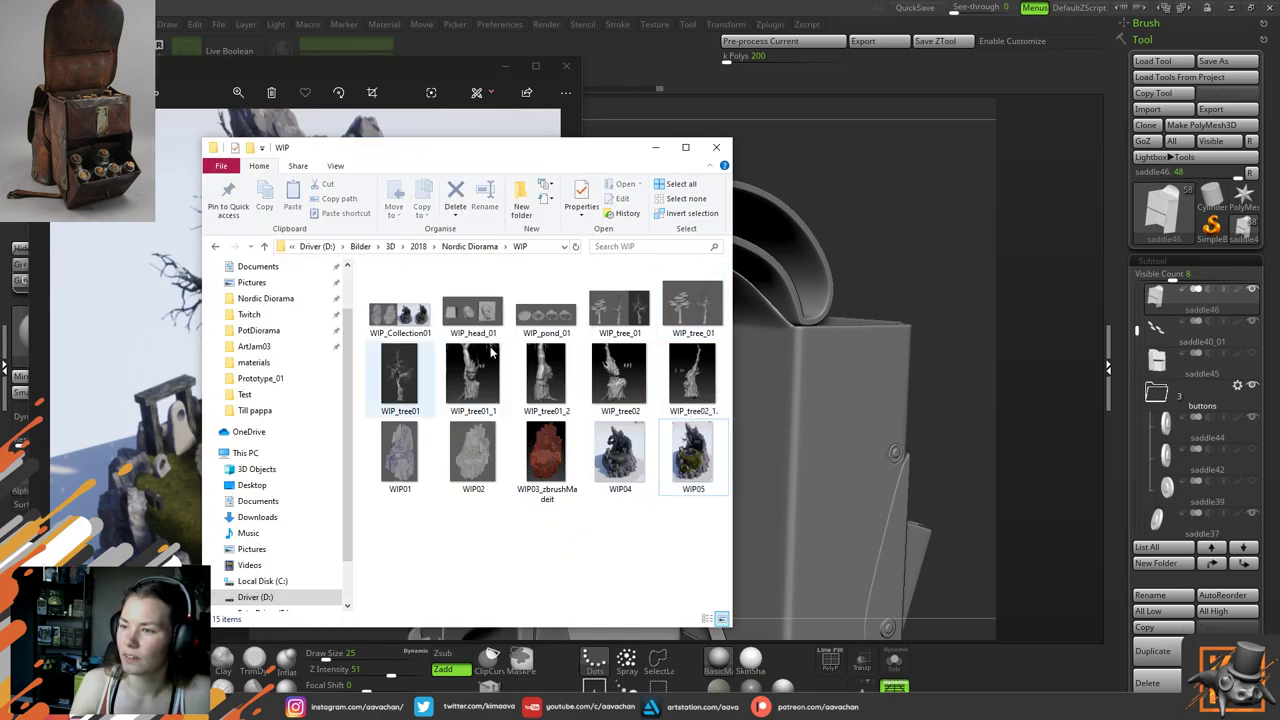
left_click(628, 313)
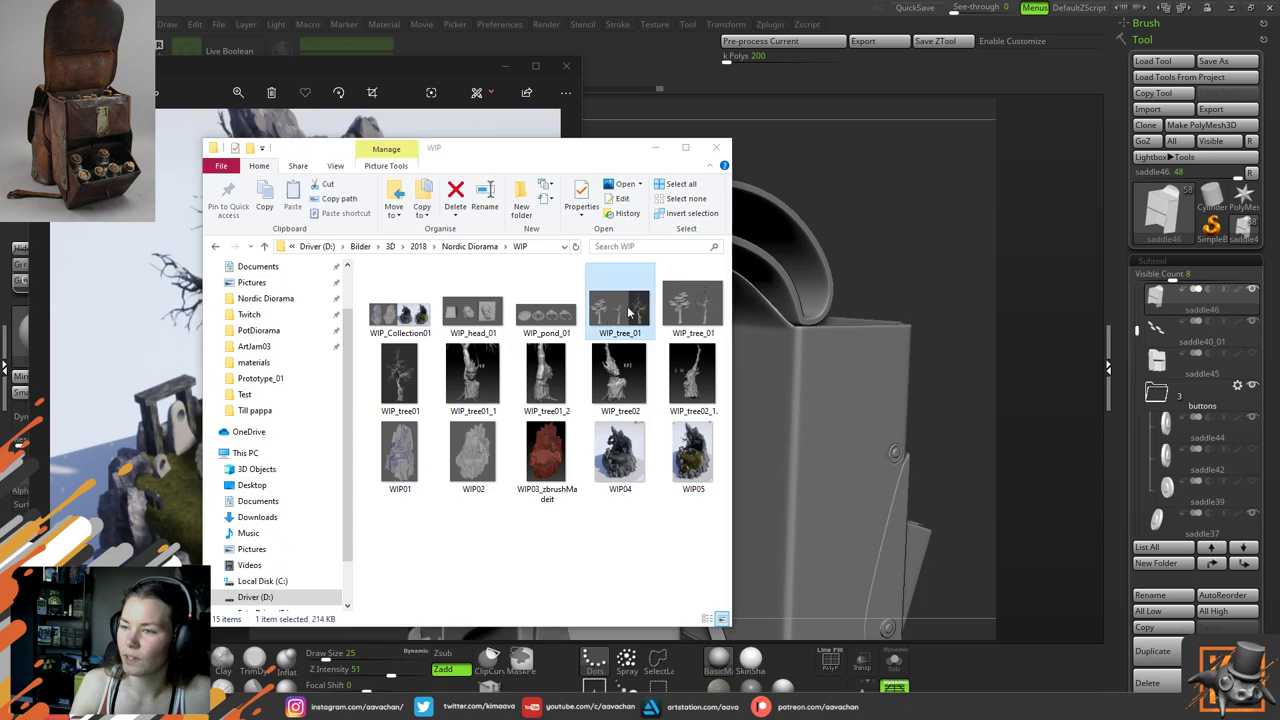
double_click(628, 313)
scroll(392, 430, "up", 3)
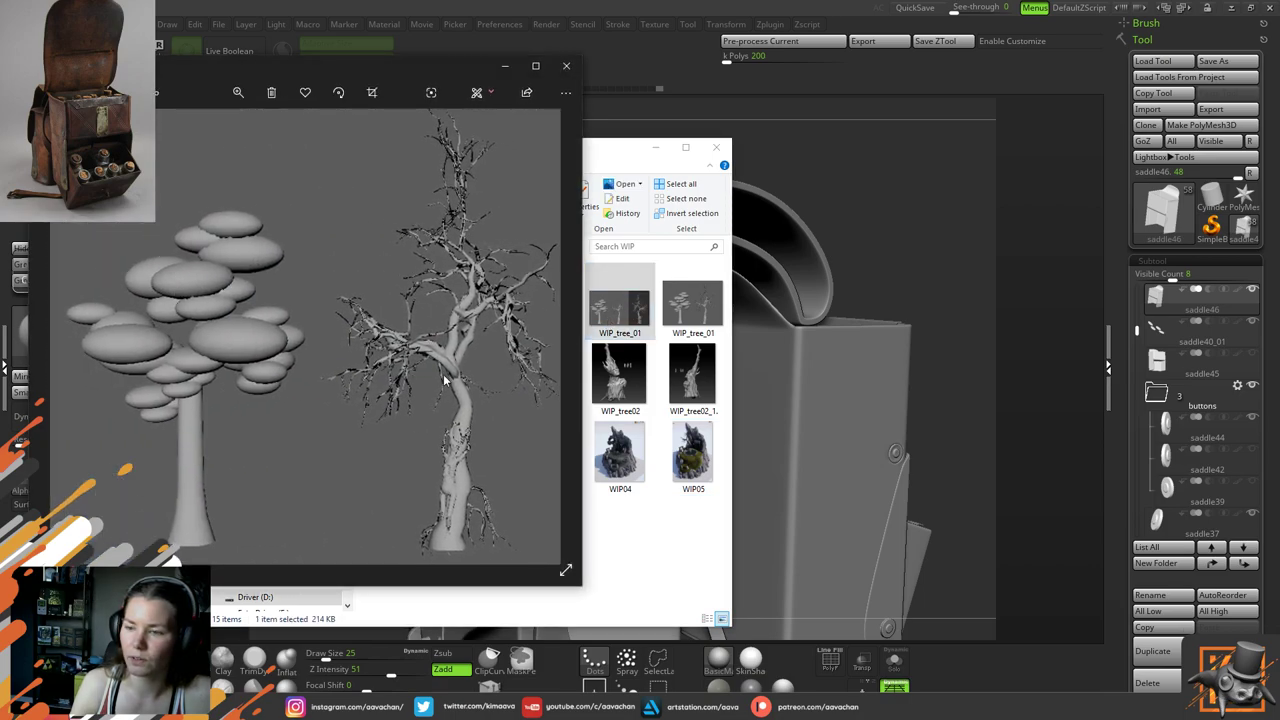
left_click_drag(446, 380, 270, 262)
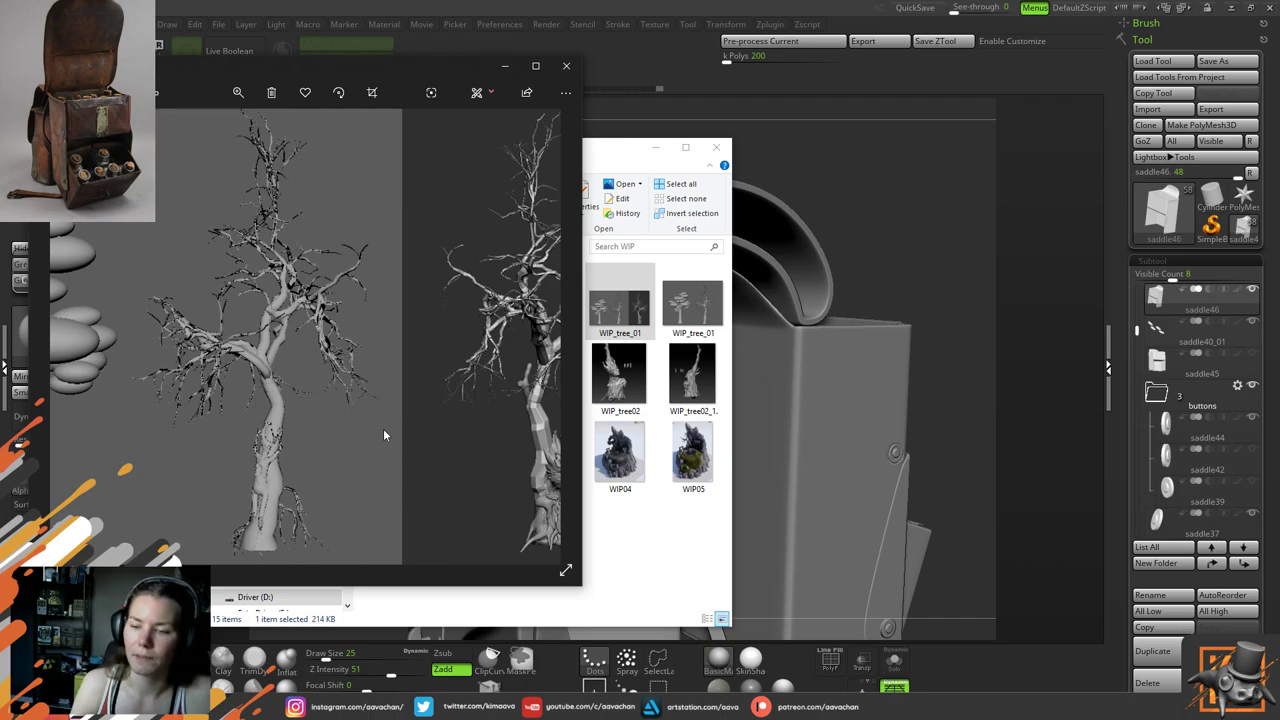
left_click_drag(490, 510, 275, 489)
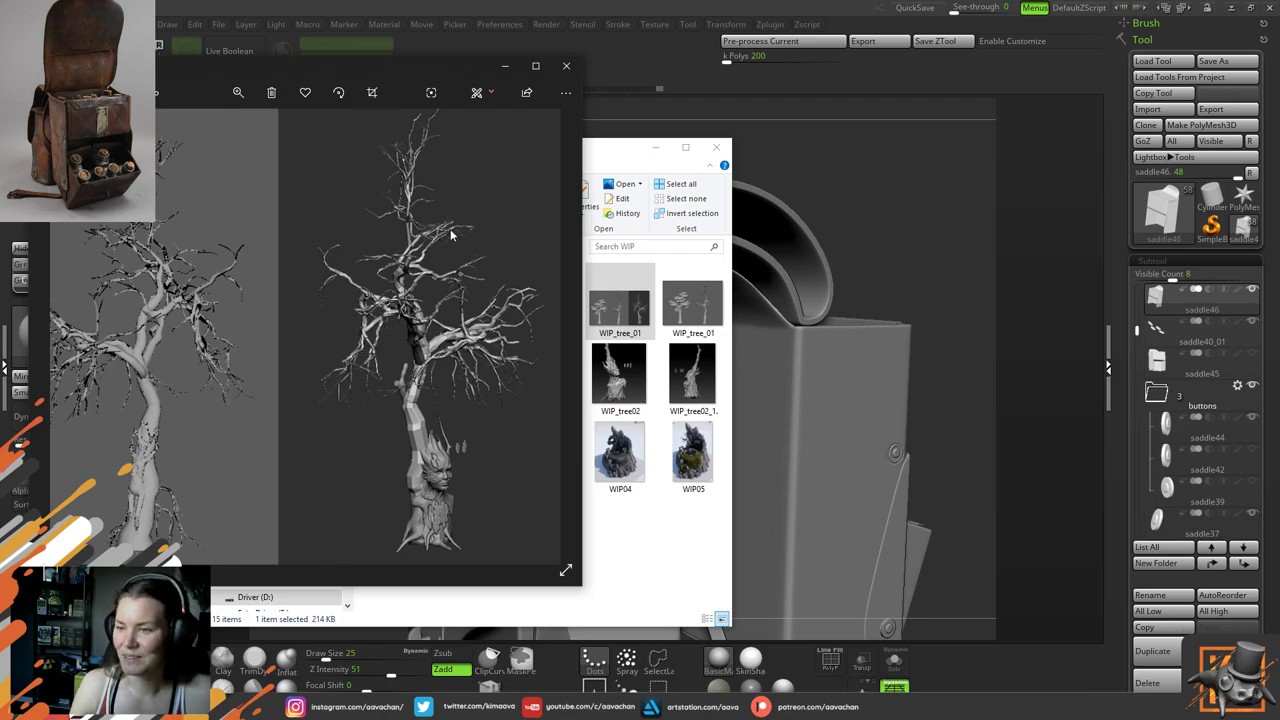
Browse forward through the following tree progress images to the WIP_tree02 sculpt with the crowned head
scroll(453, 340, "down", 4)
key("Right")
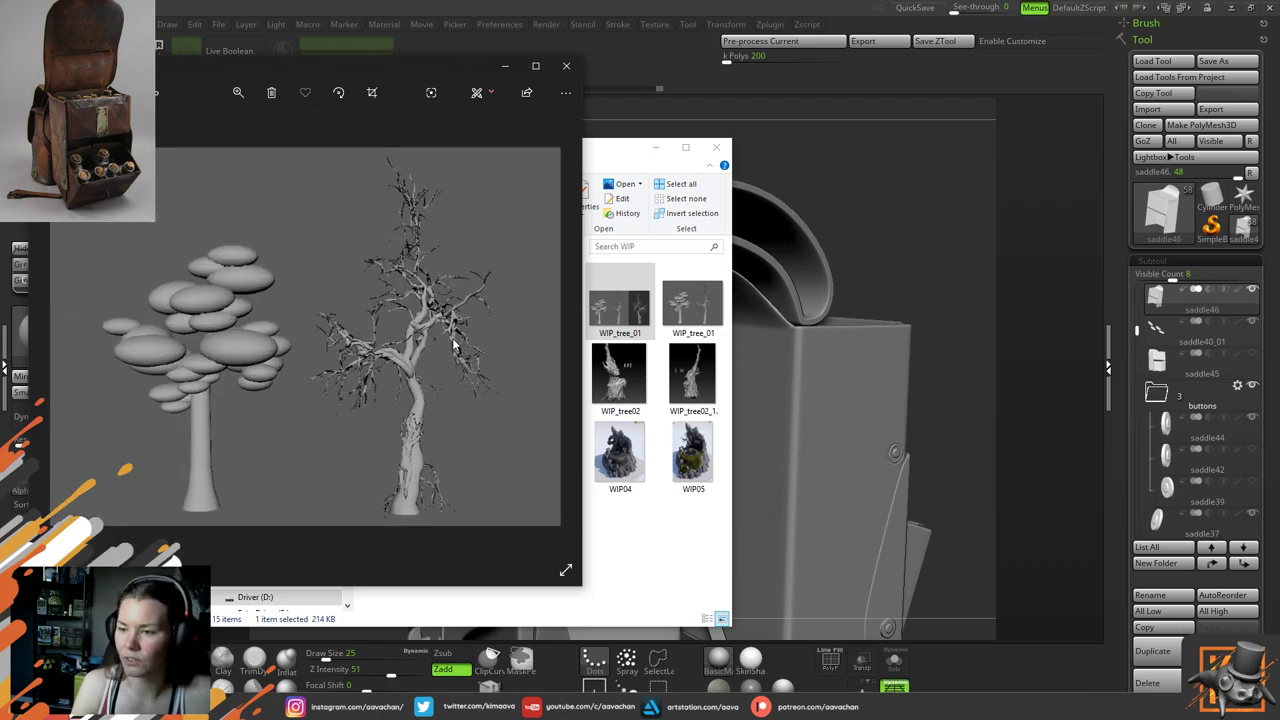
key("Right")
key("Right")
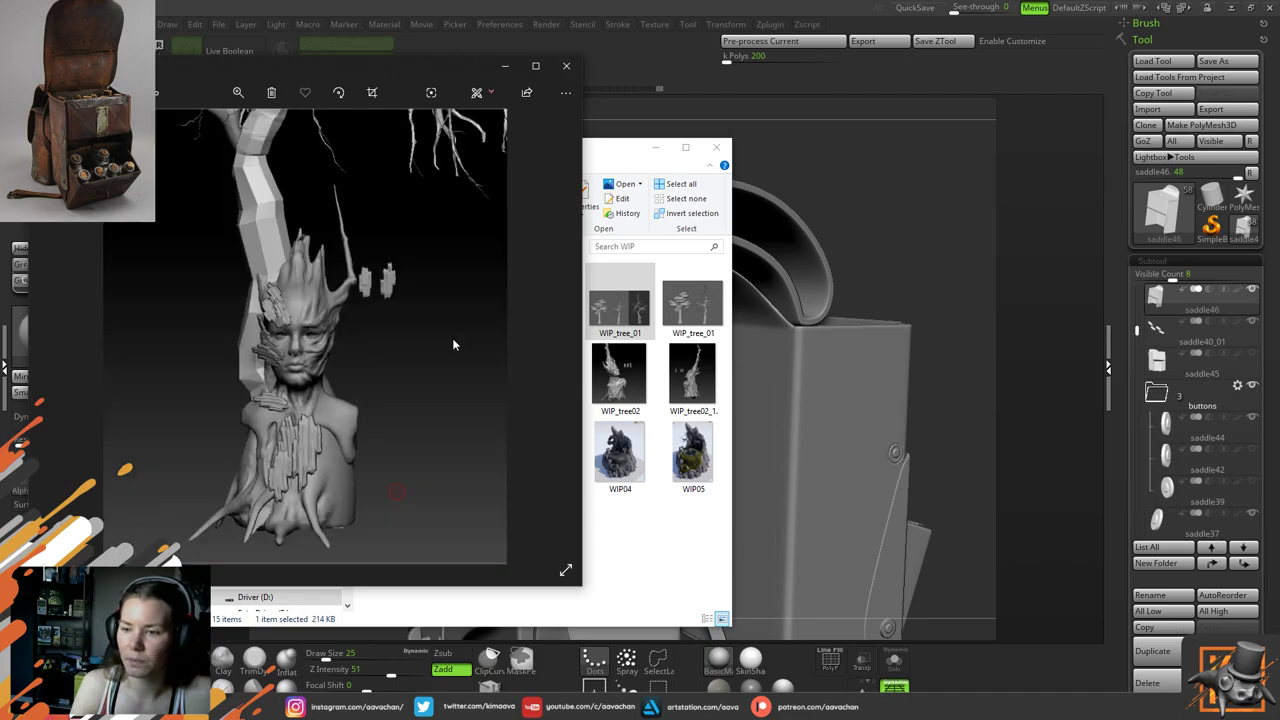
key("Right")
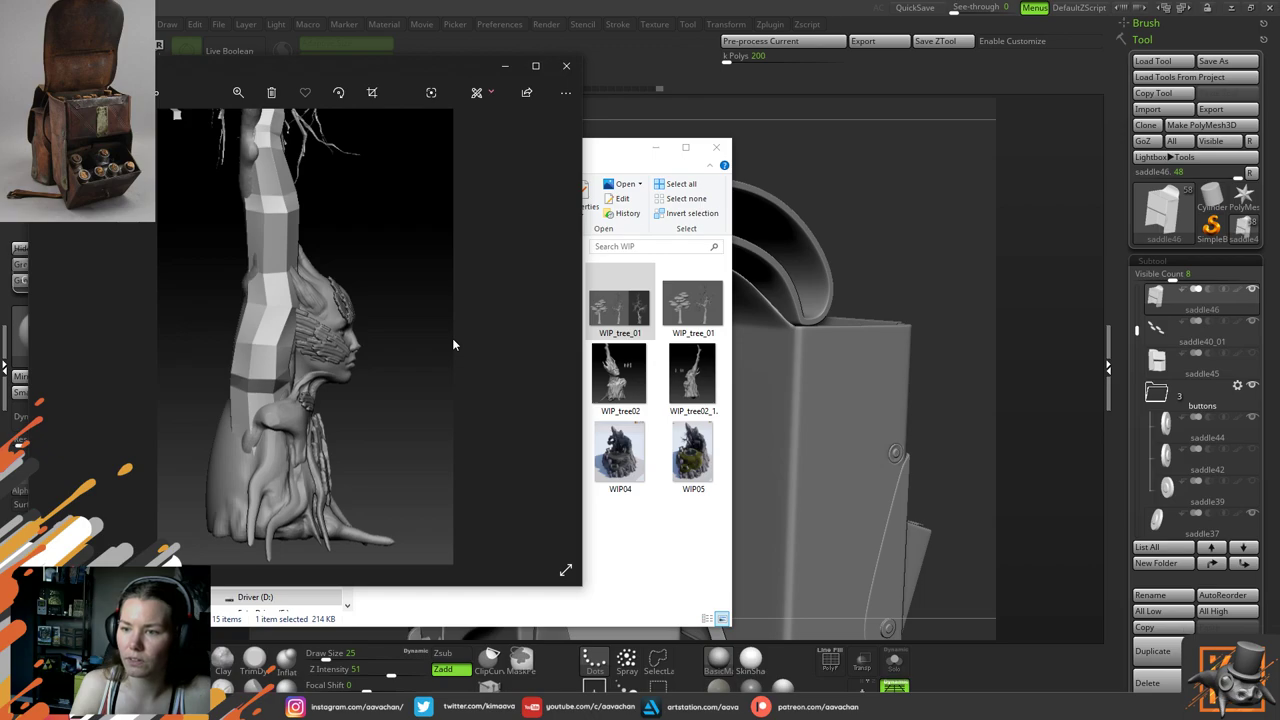
key("Right")
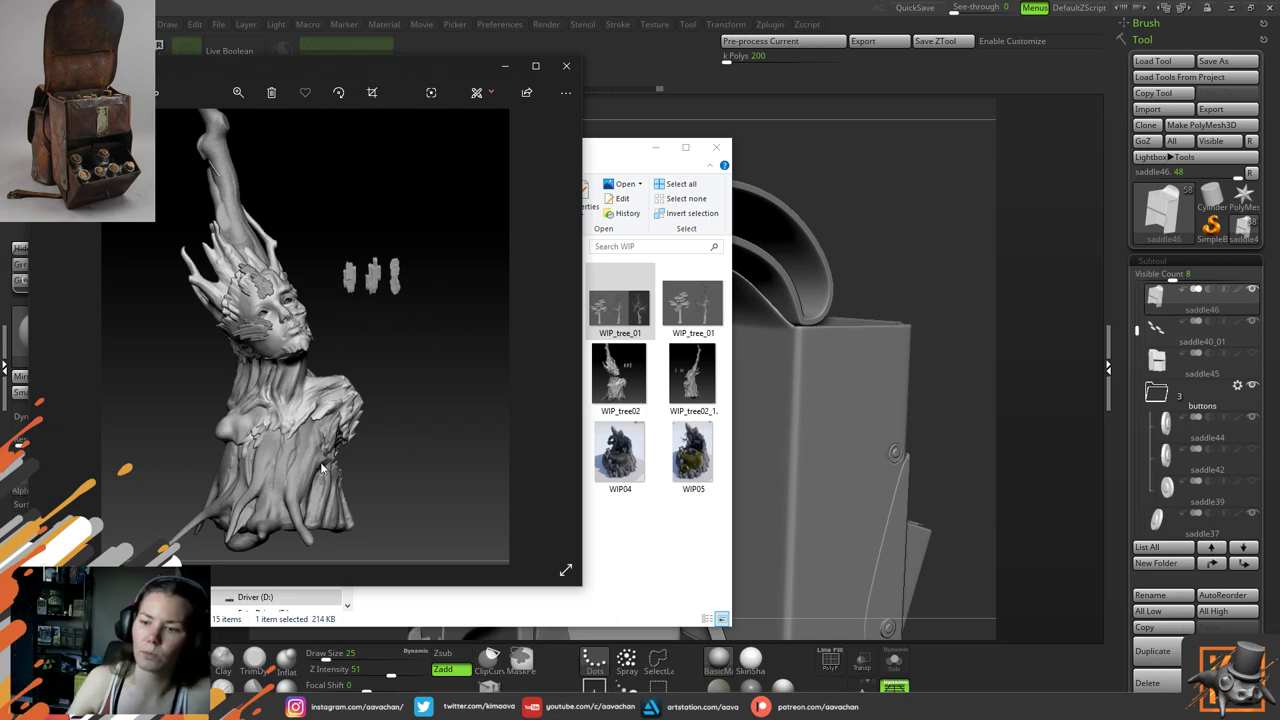
Rearrange the image and folder windows to uncover the WIP folder's contents, and open WIP05 again
left_click_drag(400, 68, 409, 108)
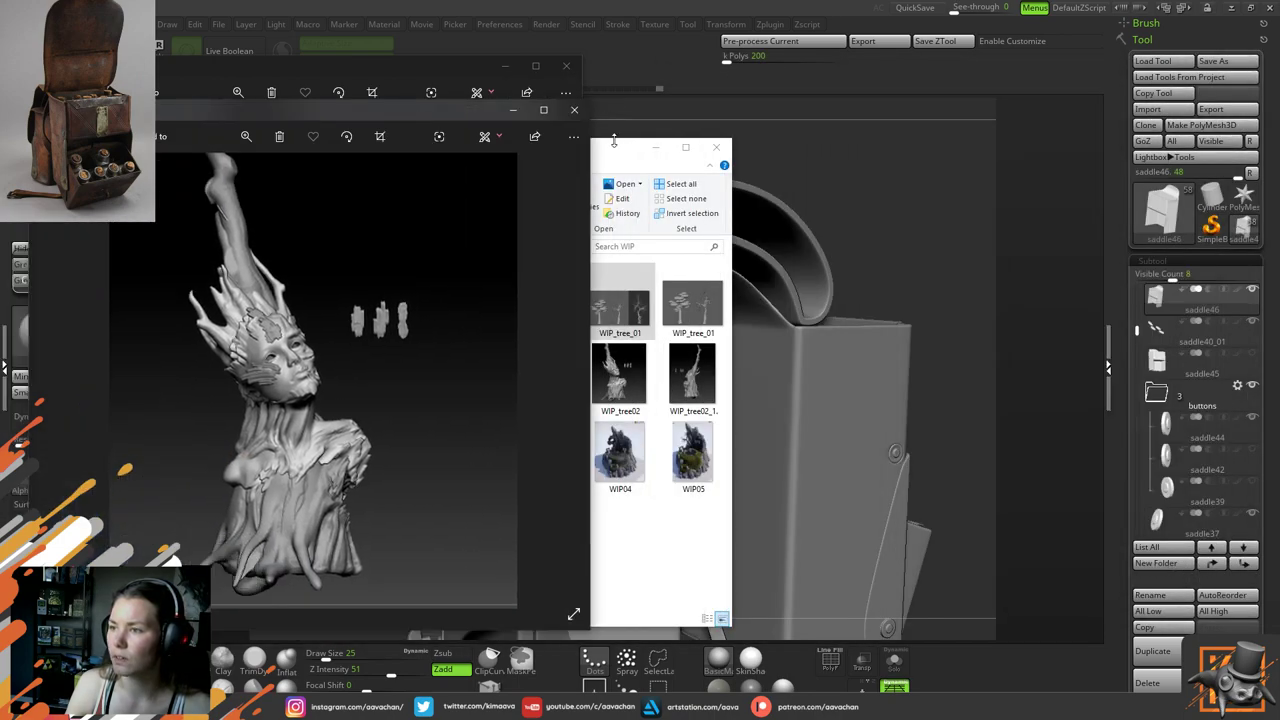
left_click_drag(614, 140, 906, 150)
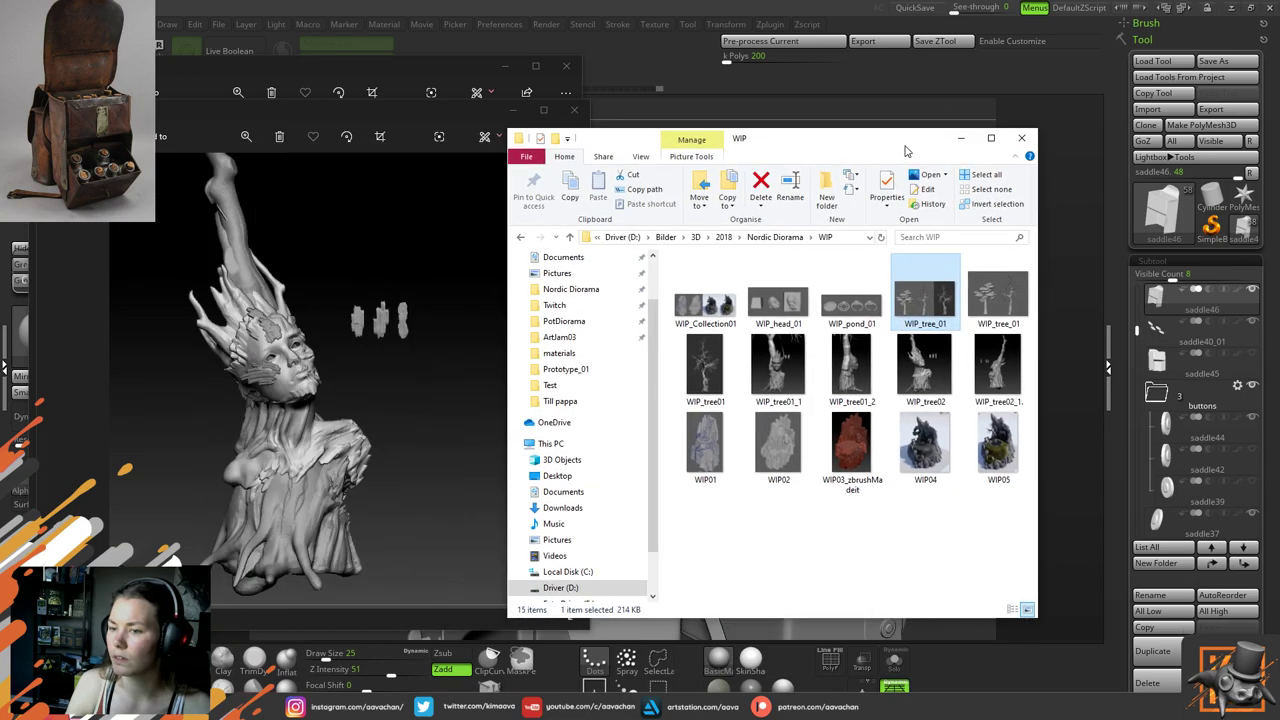
double_click(994, 450)
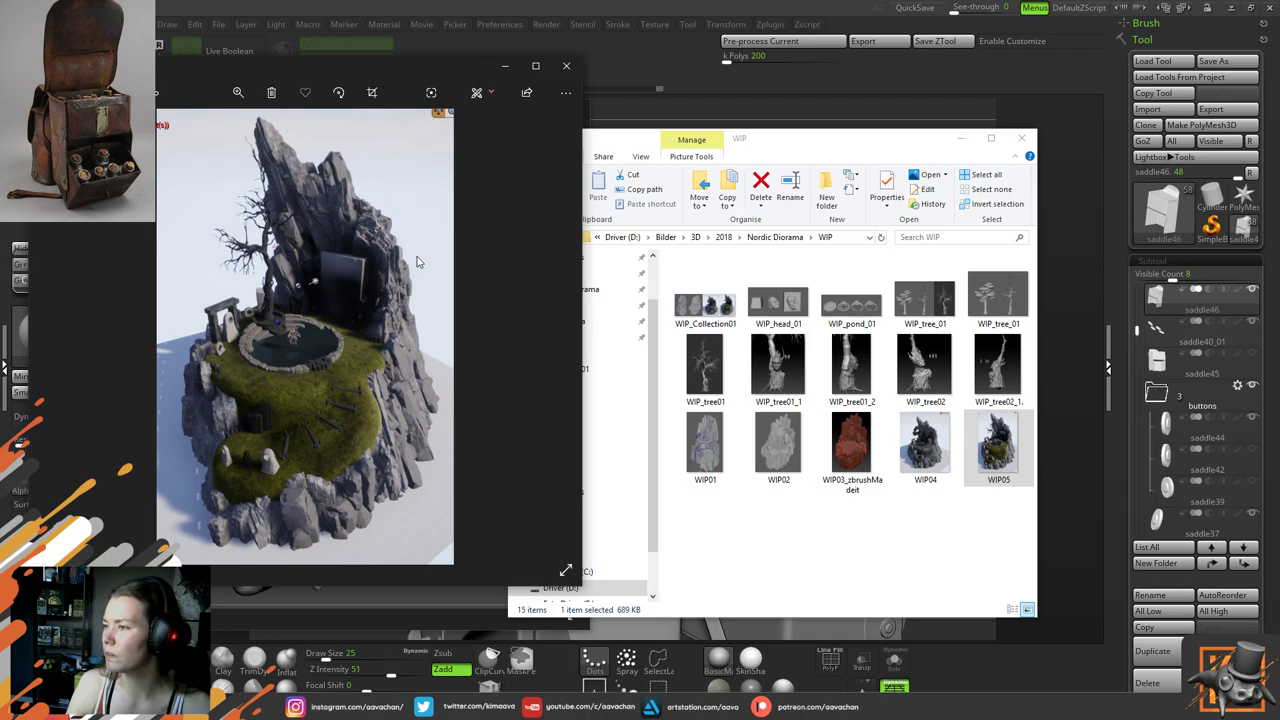
Close all open diorama and tree images and return to the saddlebag in ZBrush
left_click(825, 570)
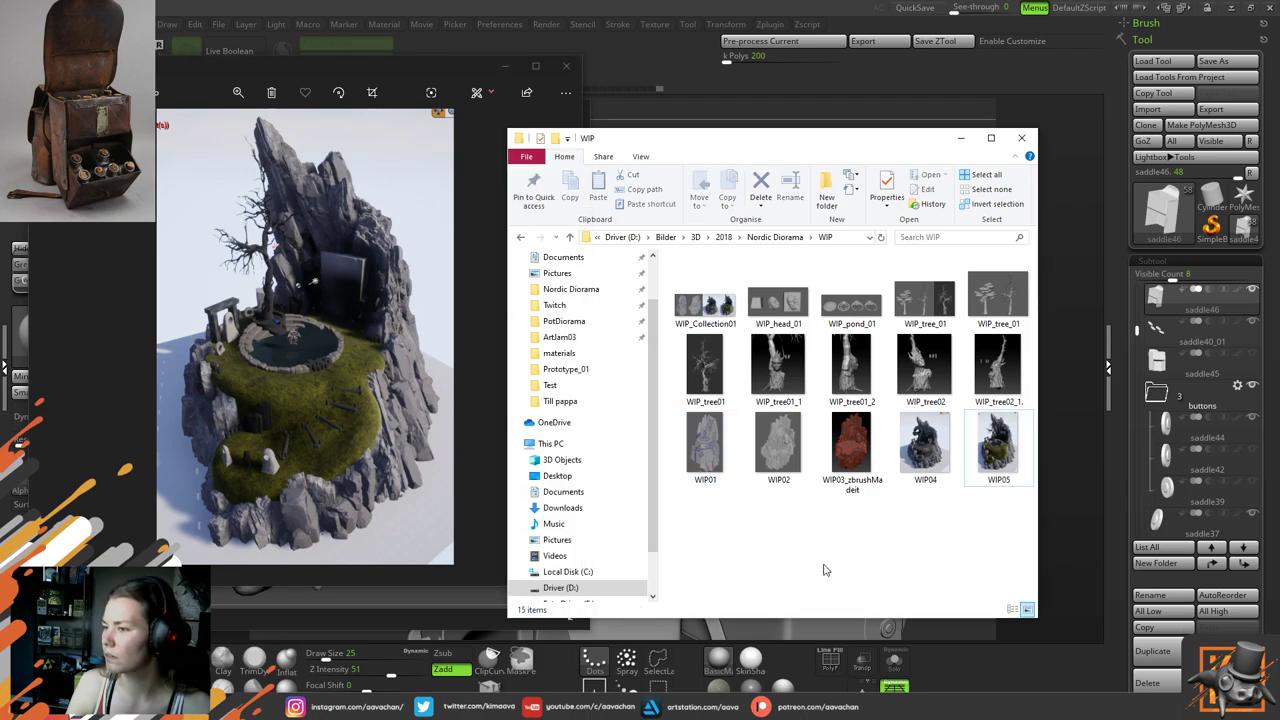
left_click(566, 66)
left_click(574, 110)
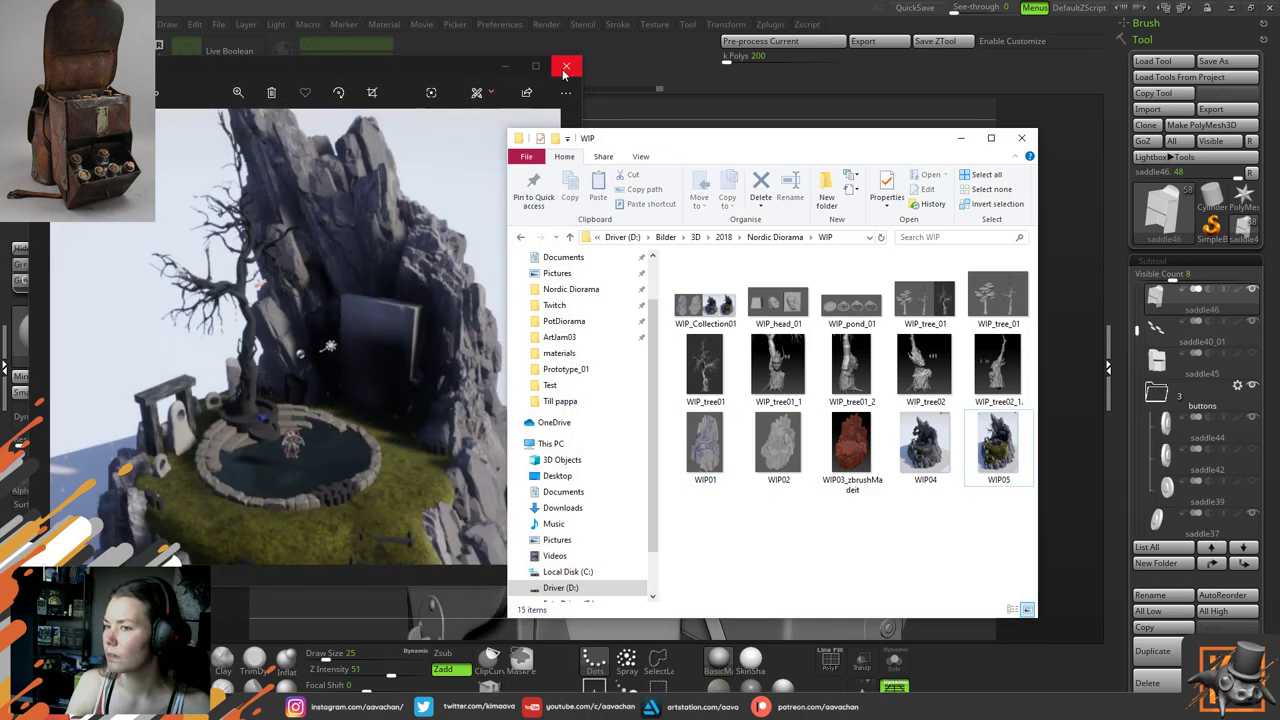
left_click(566, 66)
left_click(892, 640)
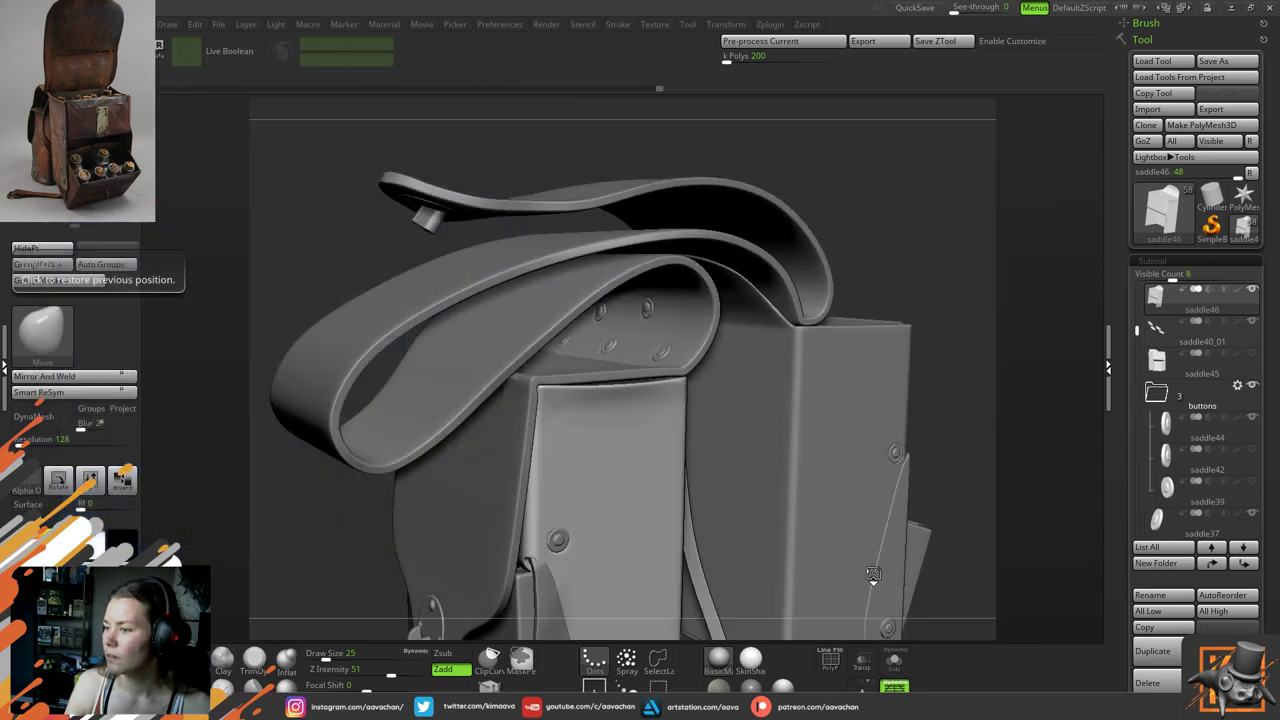
left_click_drag(894, 206, 882, 208)
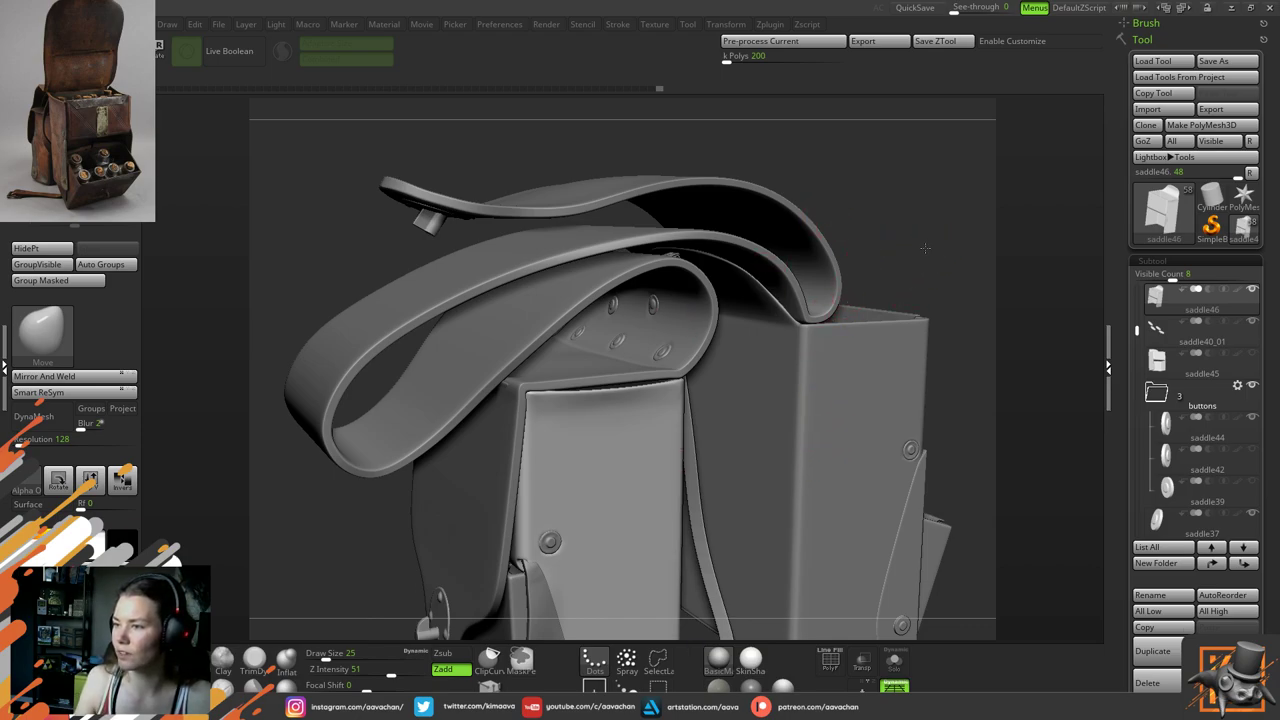
left_click_drag(928, 250, 891, 263)
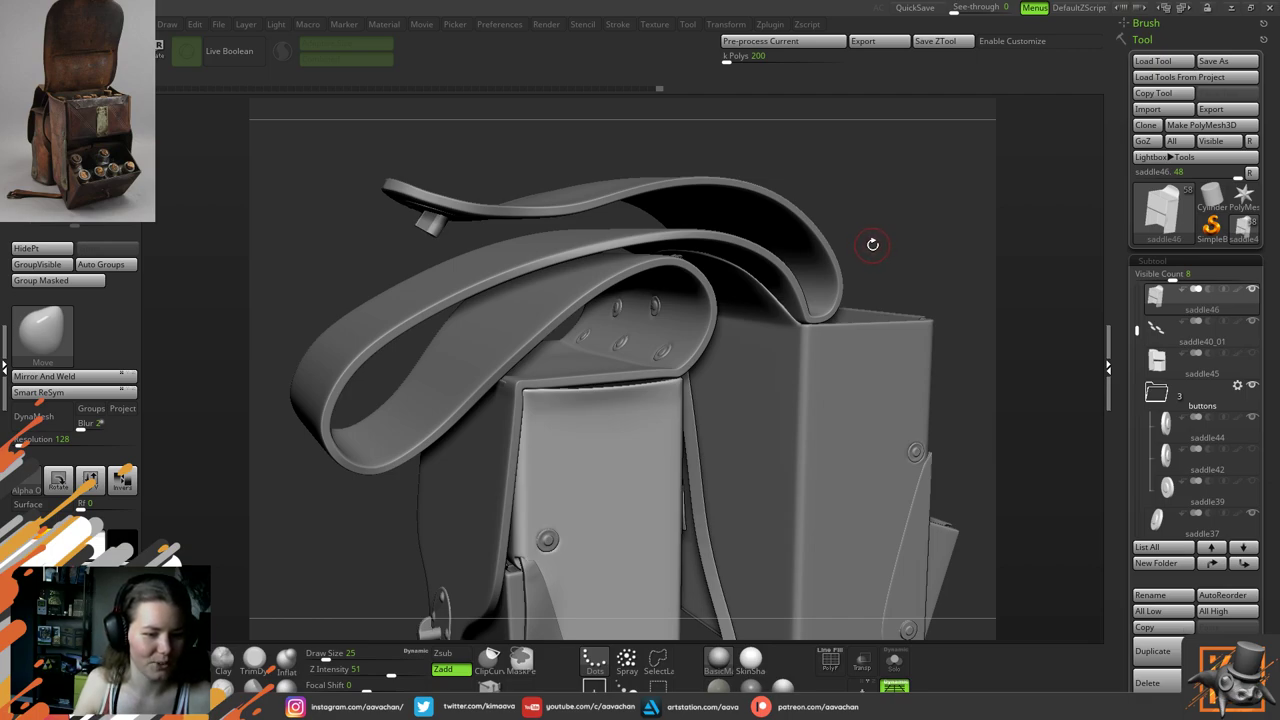
left_click_drag(354, 550, 371, 437)
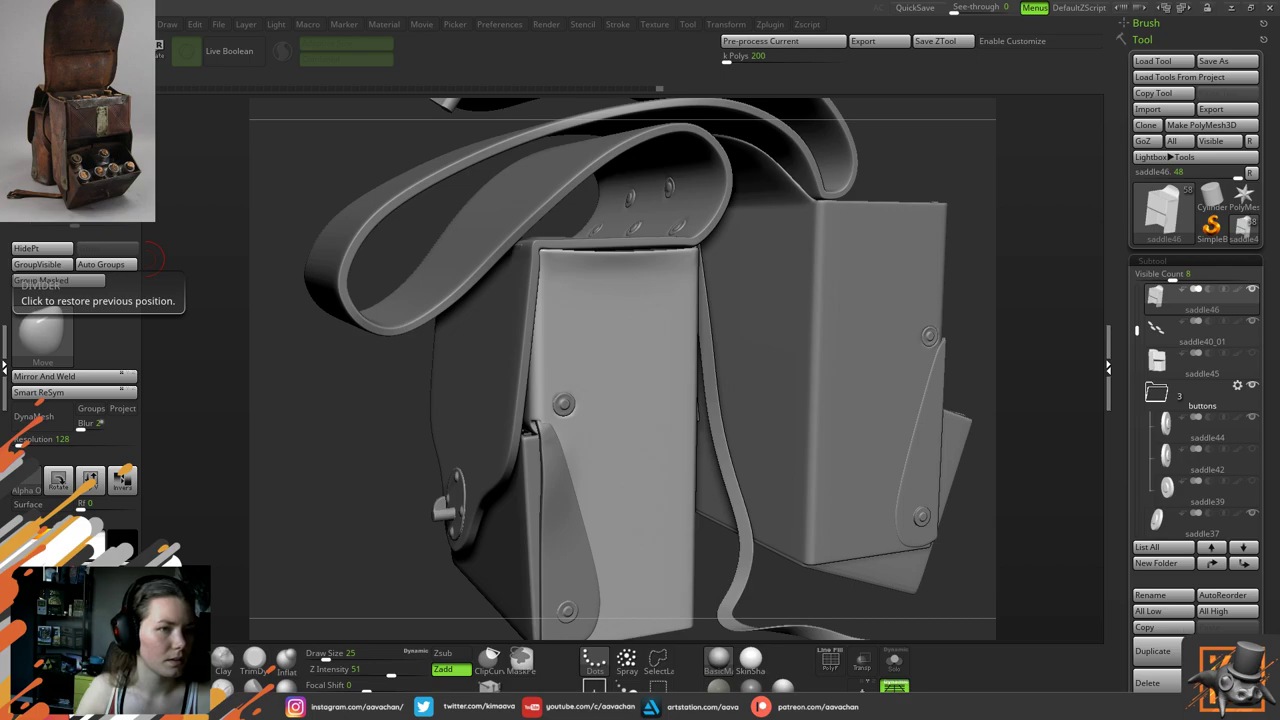
Bring the browser window with the Imgur post into view and examine the horned, bearded tree man image
left_click_drag(0, 132, 594, 71)
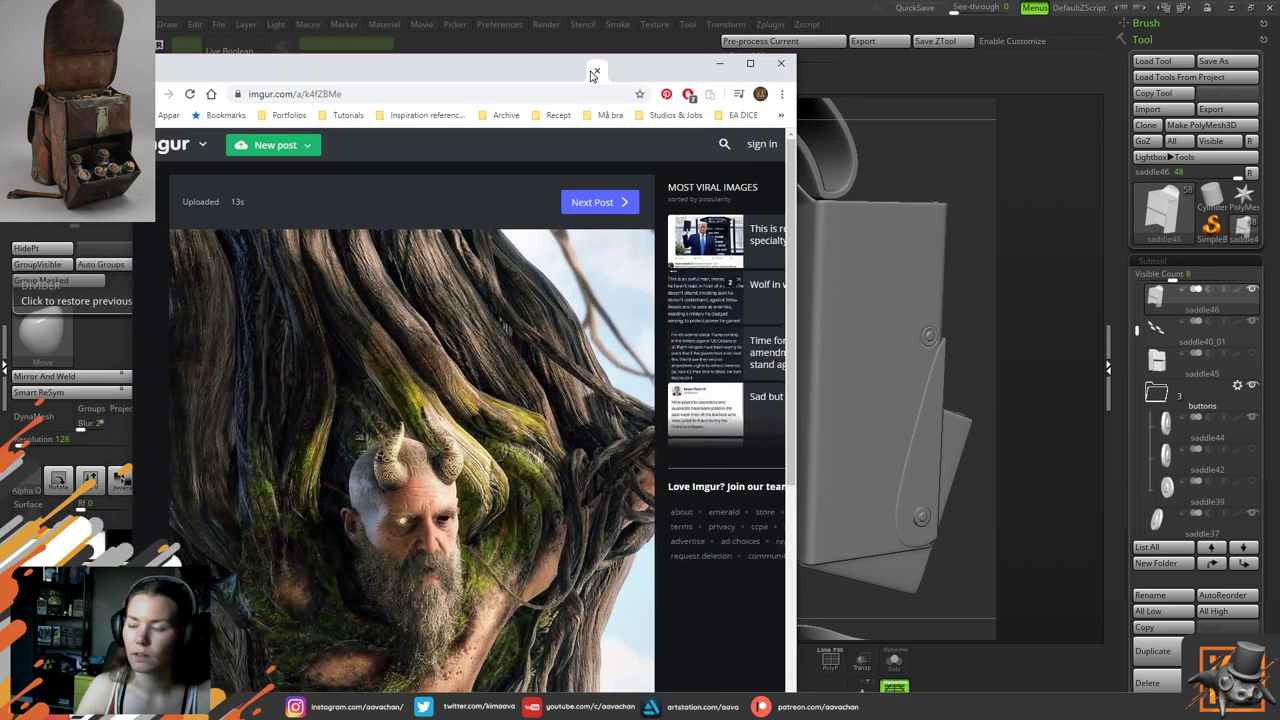
scroll(533, 390, "down", 2)
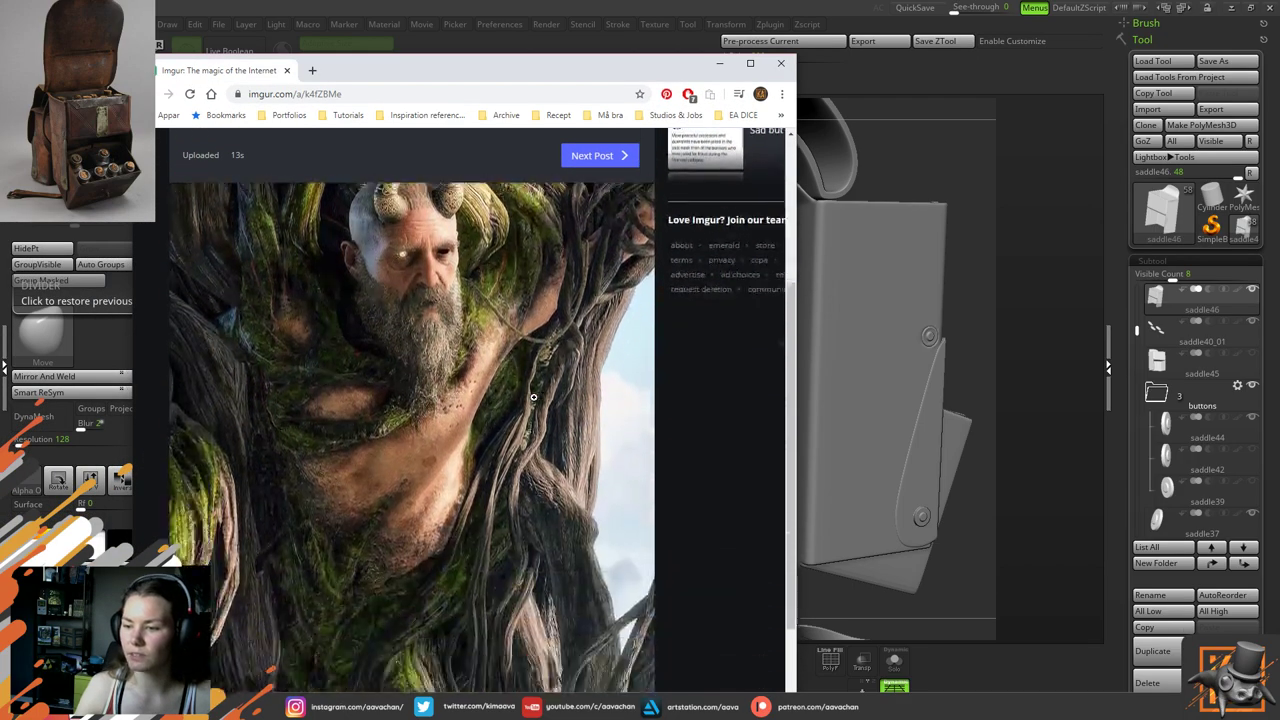
scroll(533, 398, "up", 1)
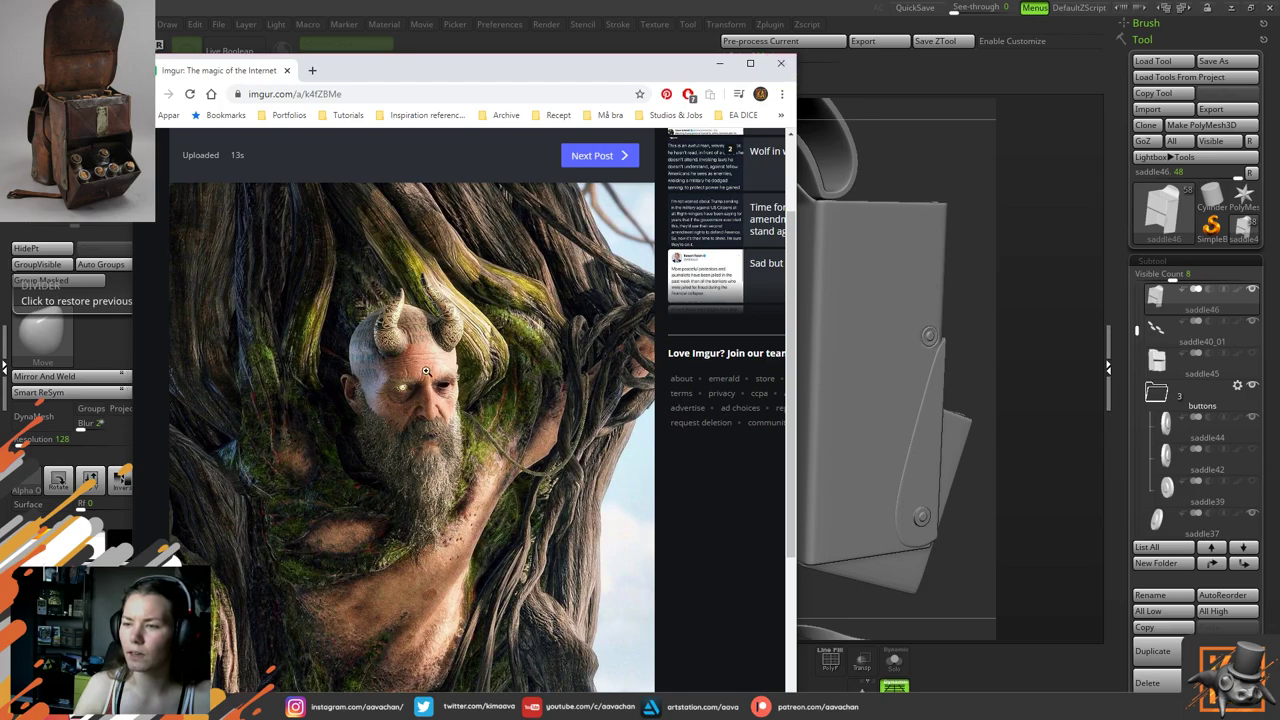
Close the Imgur page, open Moodboard_Tree02 from the Nordic Diorama folder and position its window fully in view
left_click(781, 63)
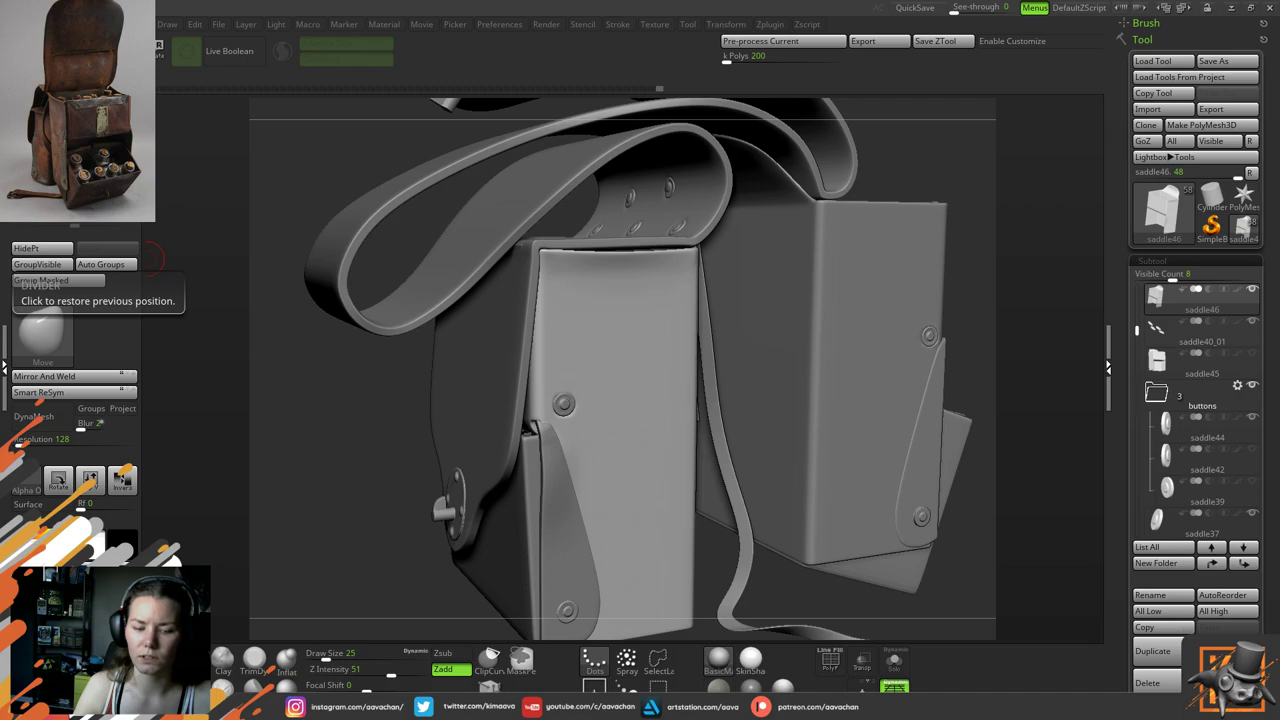
key("alt+Tab")
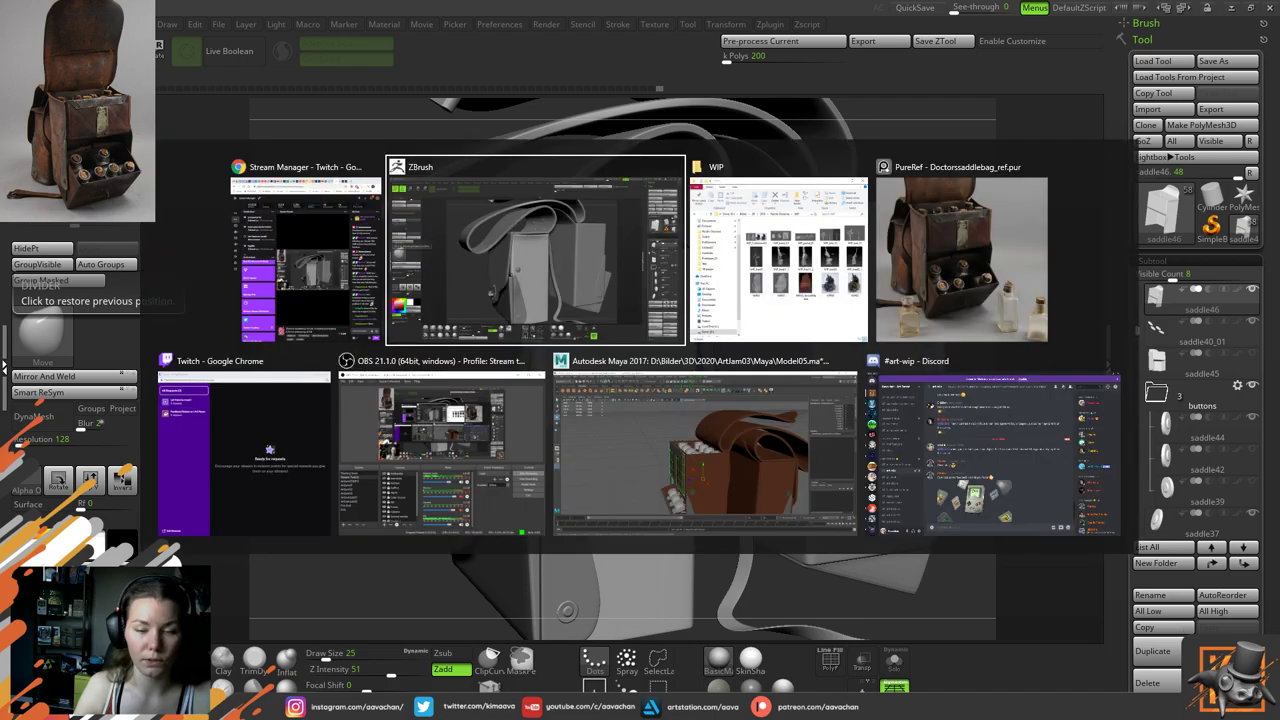
left_click(841, 243)
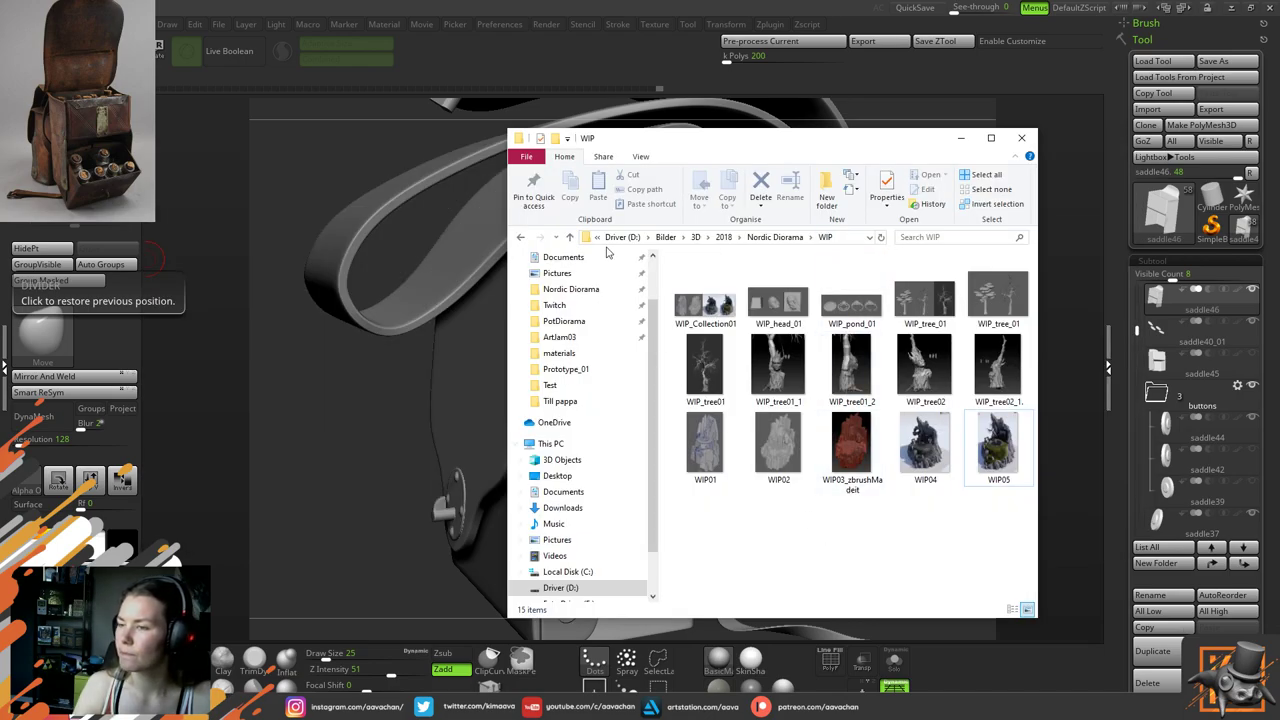
left_click(521, 238)
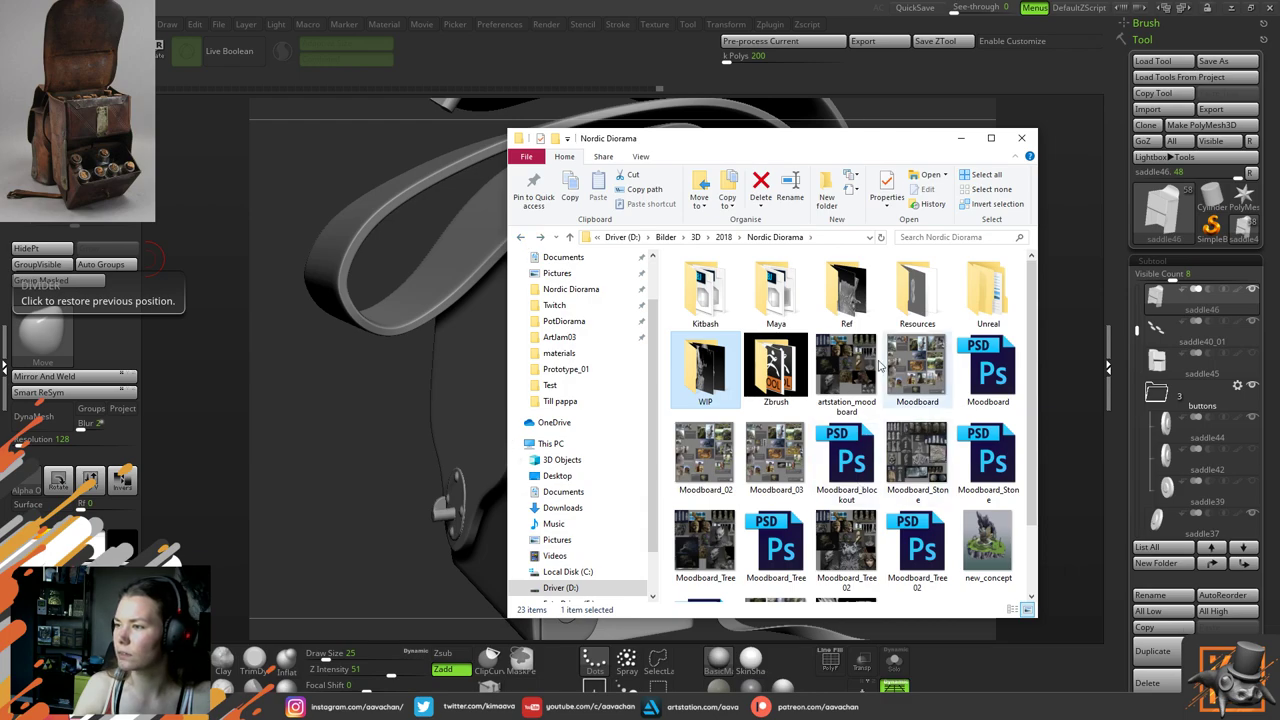
scroll(868, 507, "down", 2)
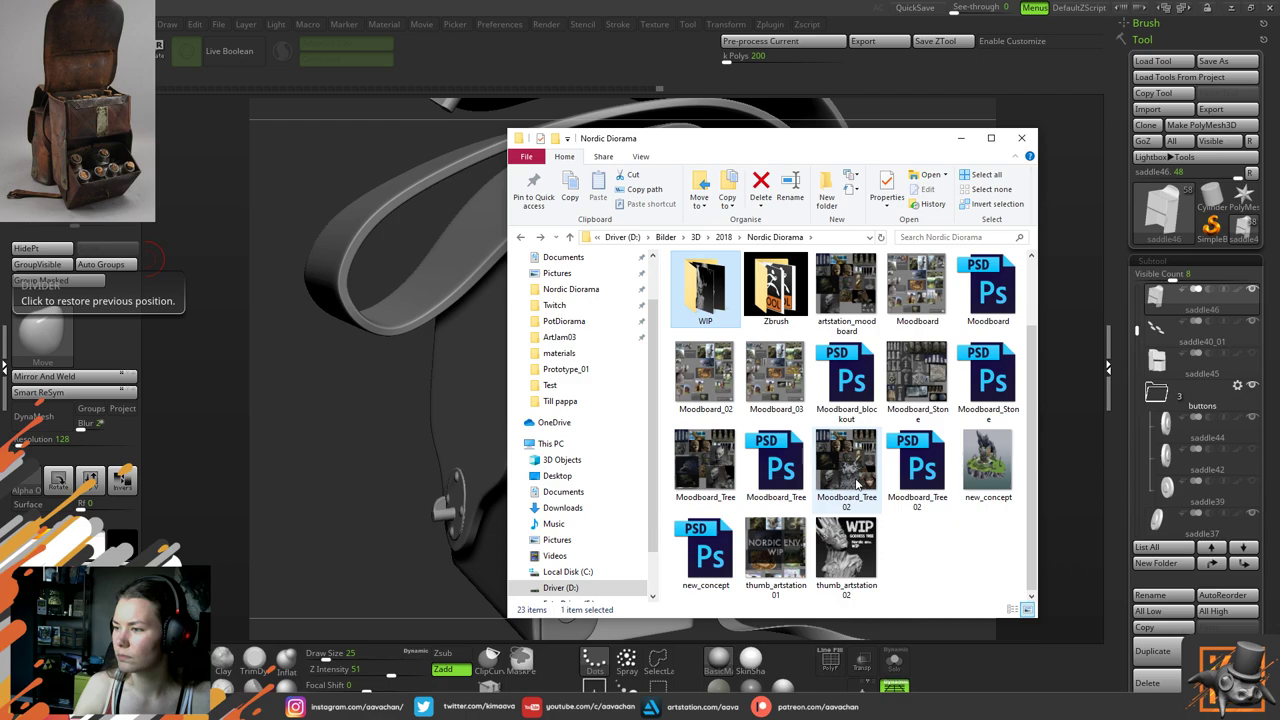
double_click(857, 484)
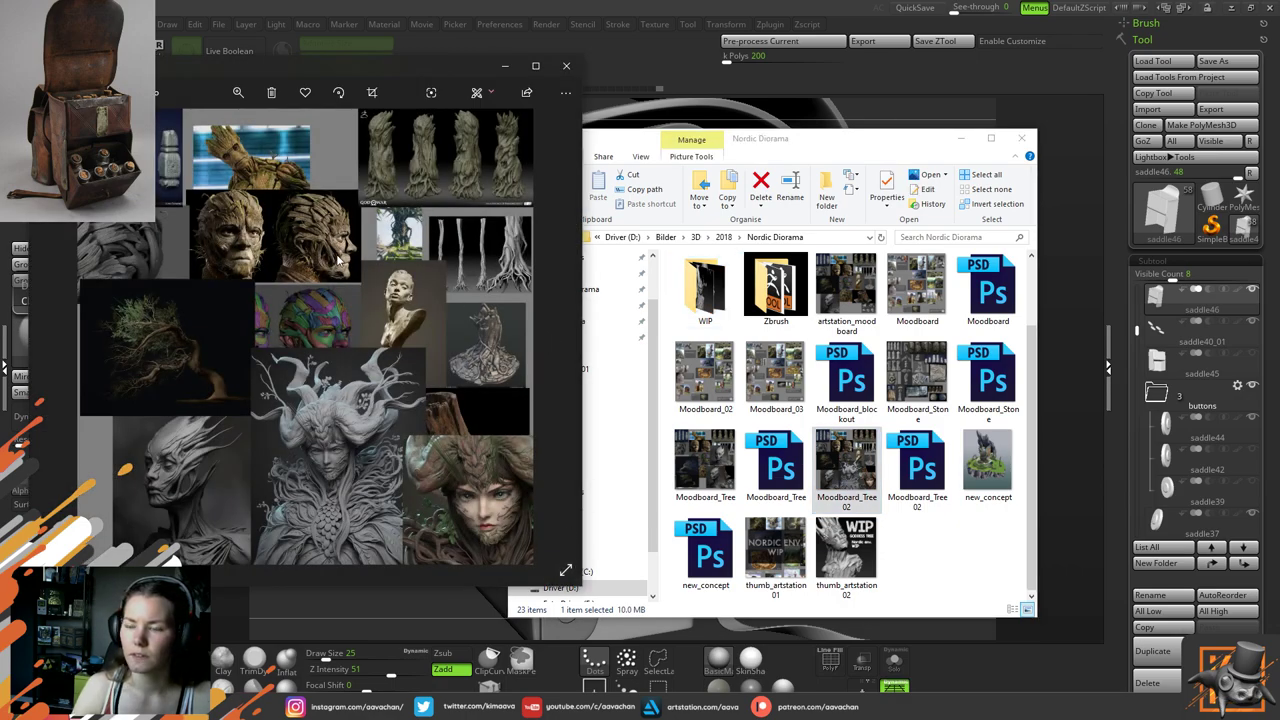
key("Left")
key("Right")
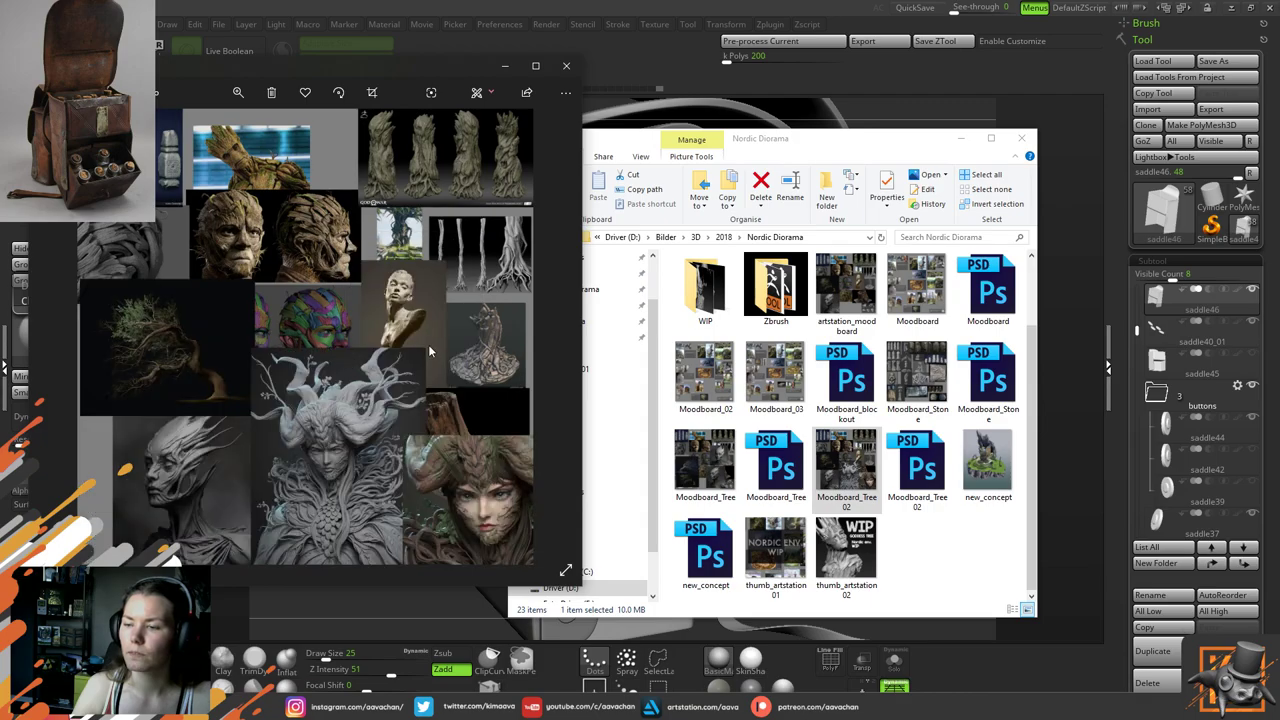
left_click_drag(375, 68, 717, 136)
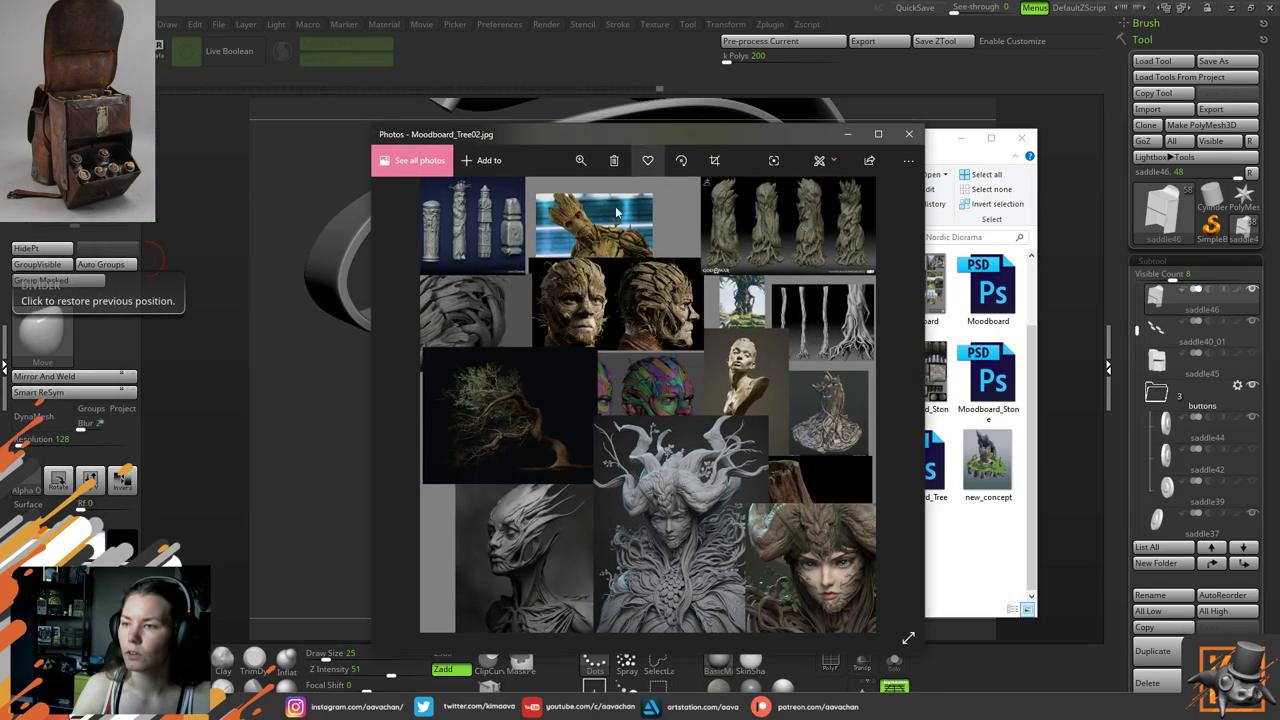
Examine the Groot photo and the bark-covered head references in the tree moodboard up close
scroll(691, 395, "up", 4)
left_click_drag(691, 397, 708, 475)
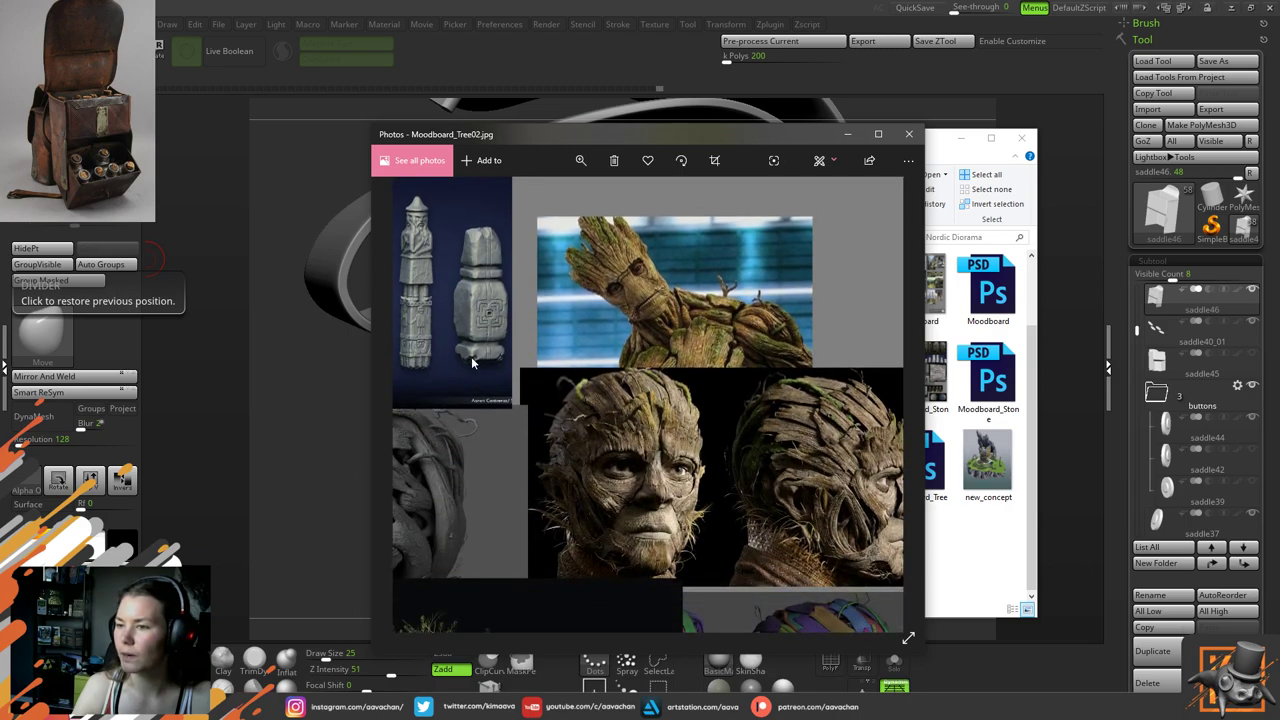
left_click_drag(674, 447, 584, 325)
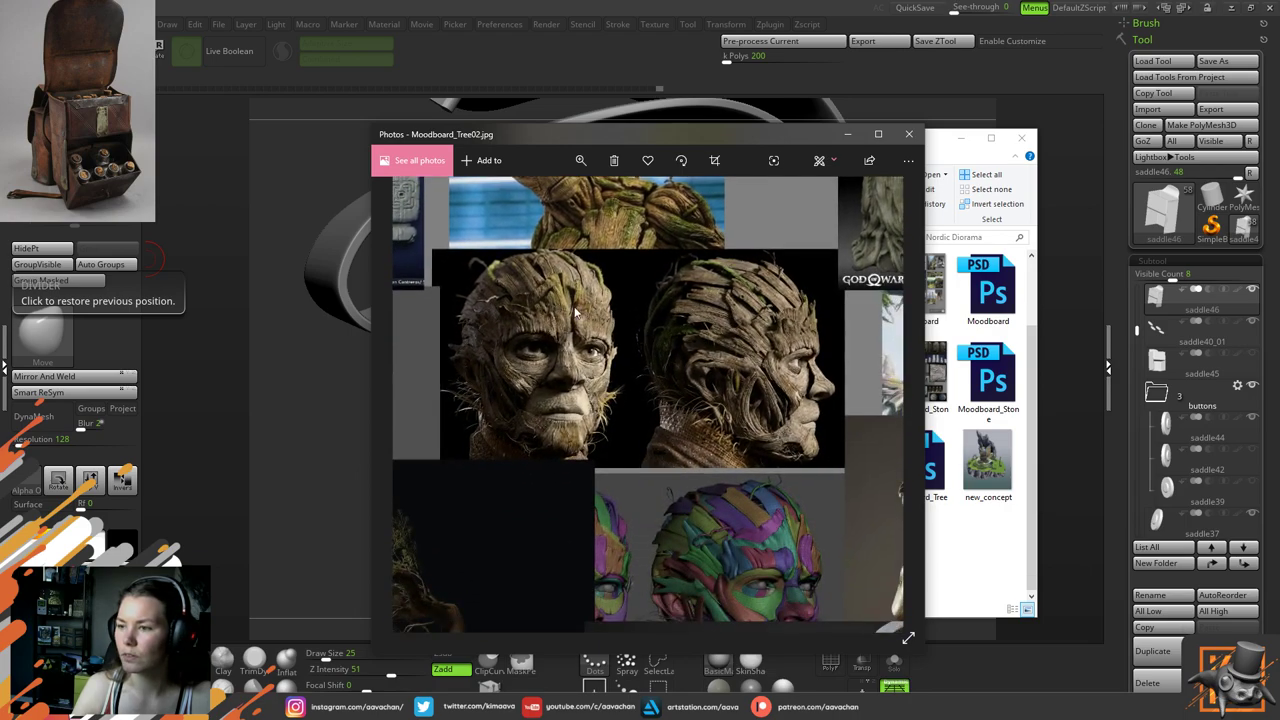
scroll(657, 425, "down", 1)
scroll(657, 425, "down", 1)
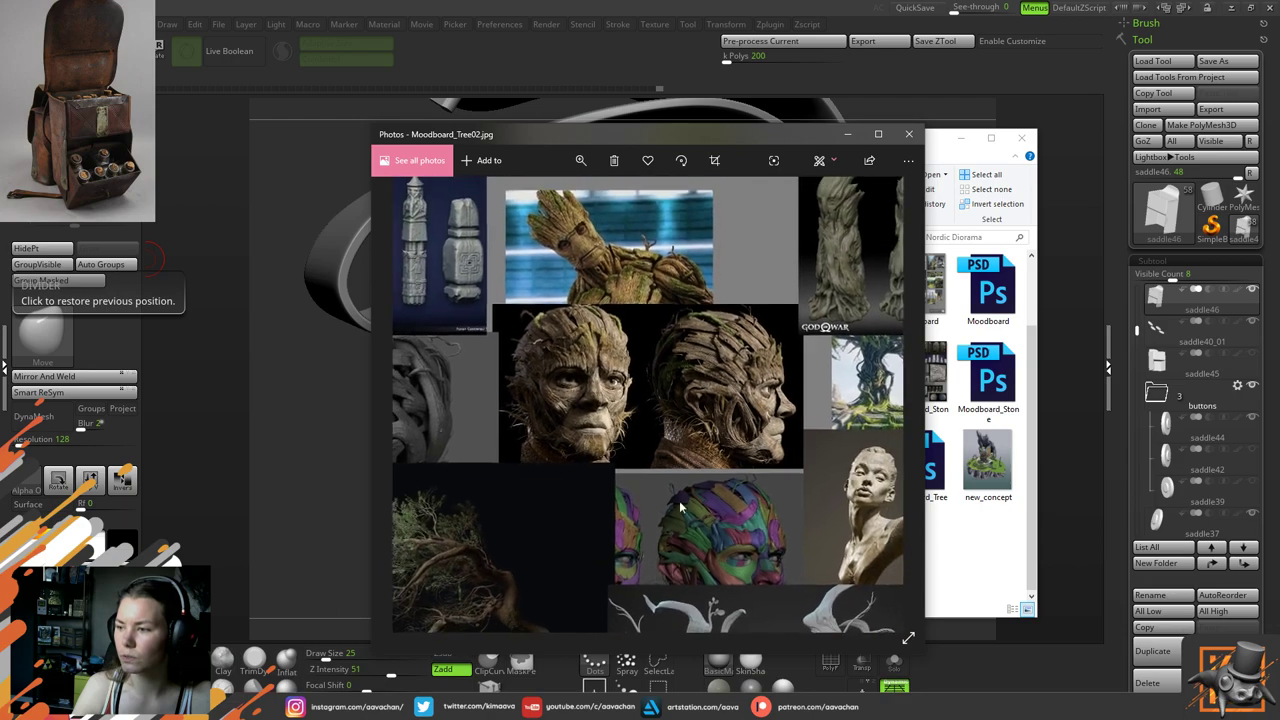
Examine the moodboard's wooden bust, root sculpts and twisted tree with the figure embedded in its trunk
left_click_drag(677, 506, 594, 415)
left_click_drag(838, 460, 723, 424)
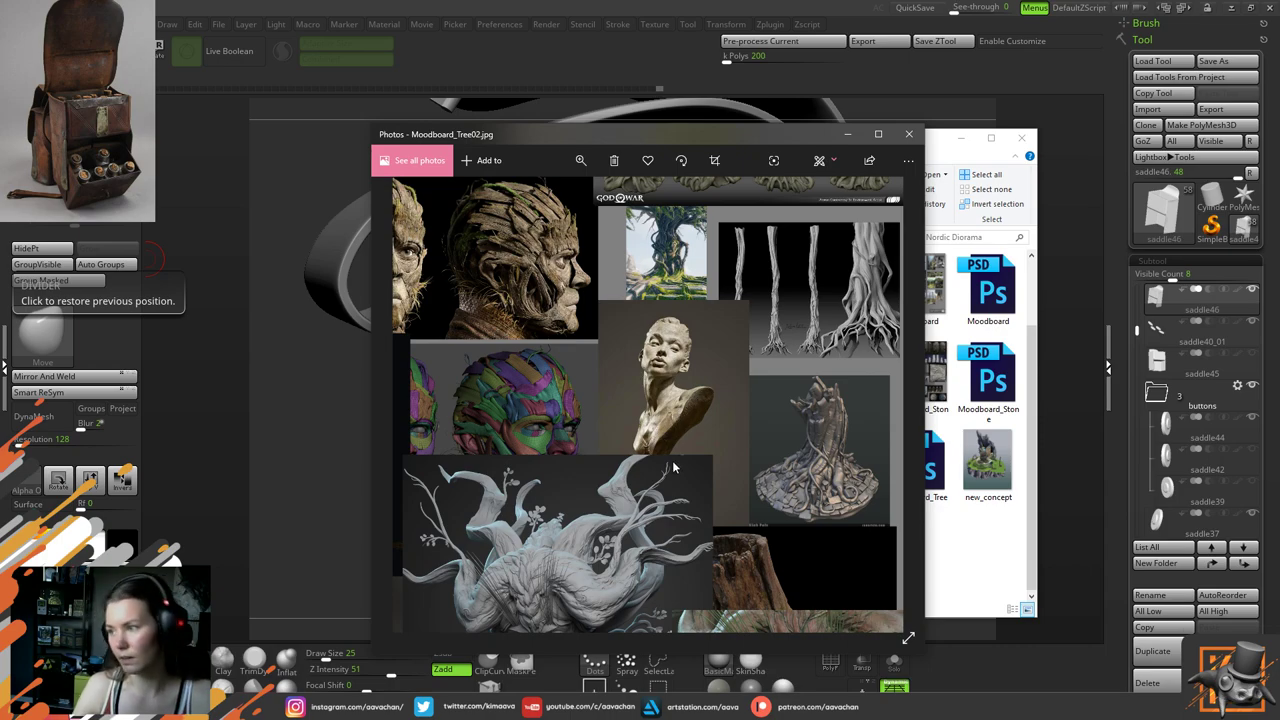
left_click_drag(804, 405, 797, 397)
scroll(797, 392, "up", 1)
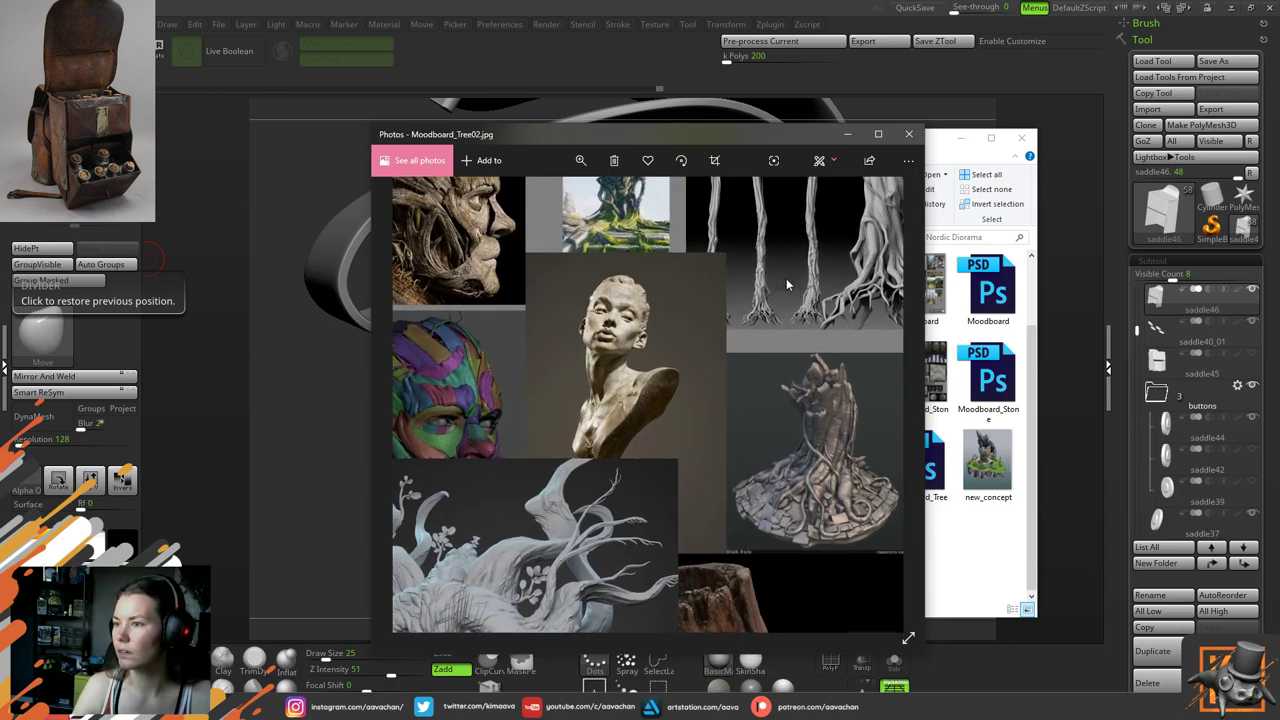
left_click_drag(786, 278, 760, 391)
scroll(574, 312, "up", 2)
scroll(573, 313, "up", 4)
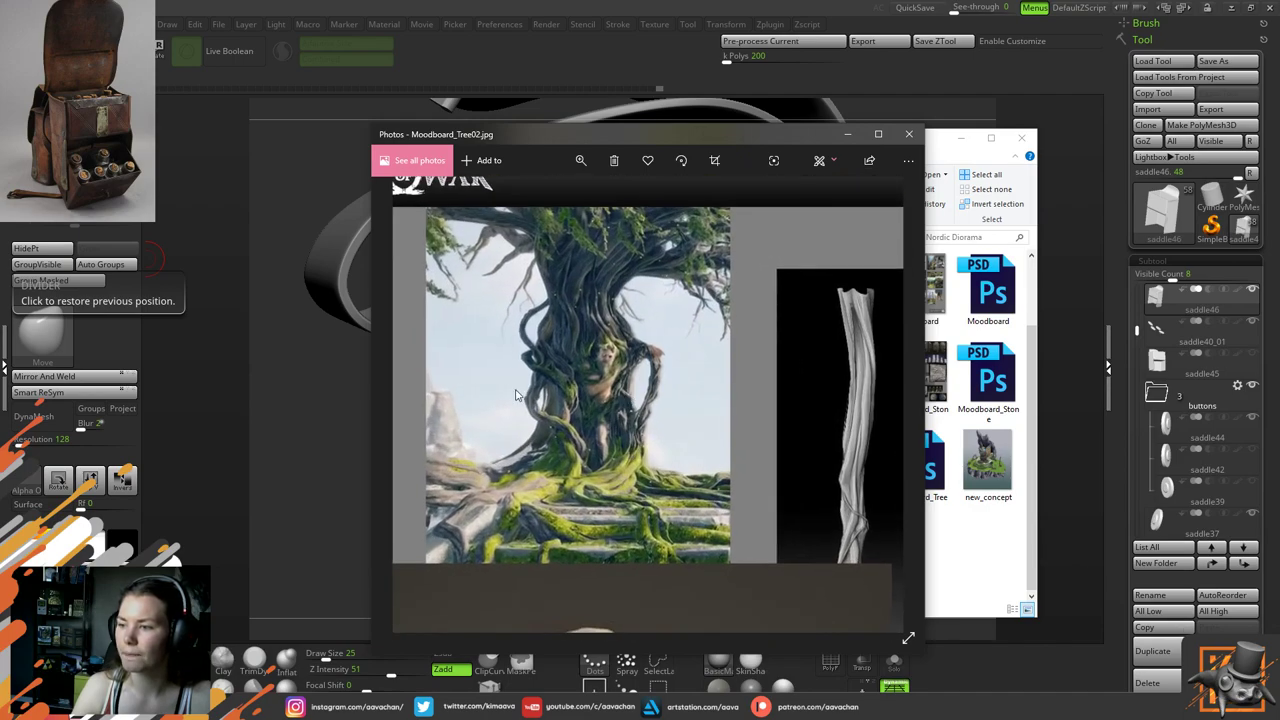
Examine the grey horned figure sculpt and the coloured horned face beside it in the moodboard
scroll(690, 410, "down", 4)
scroll(695, 407, "down", 4)
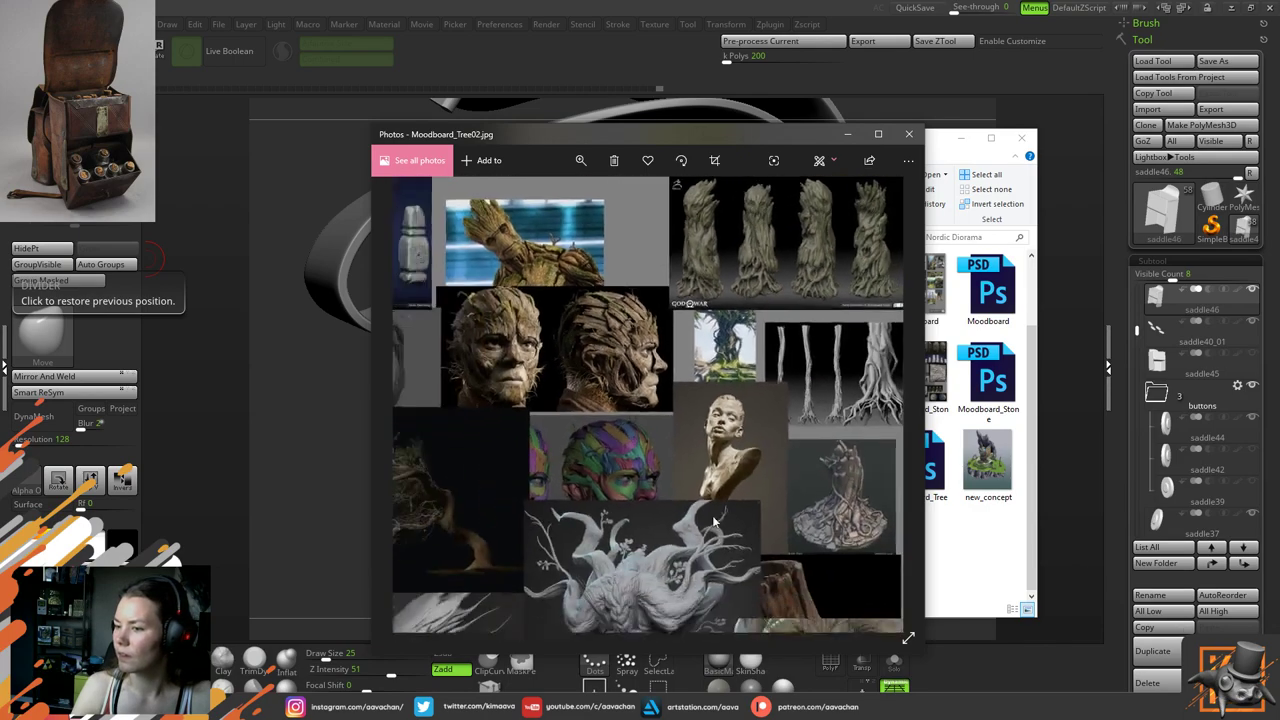
left_click_drag(688, 492, 700, 380)
scroll(700, 380, "up", 2)
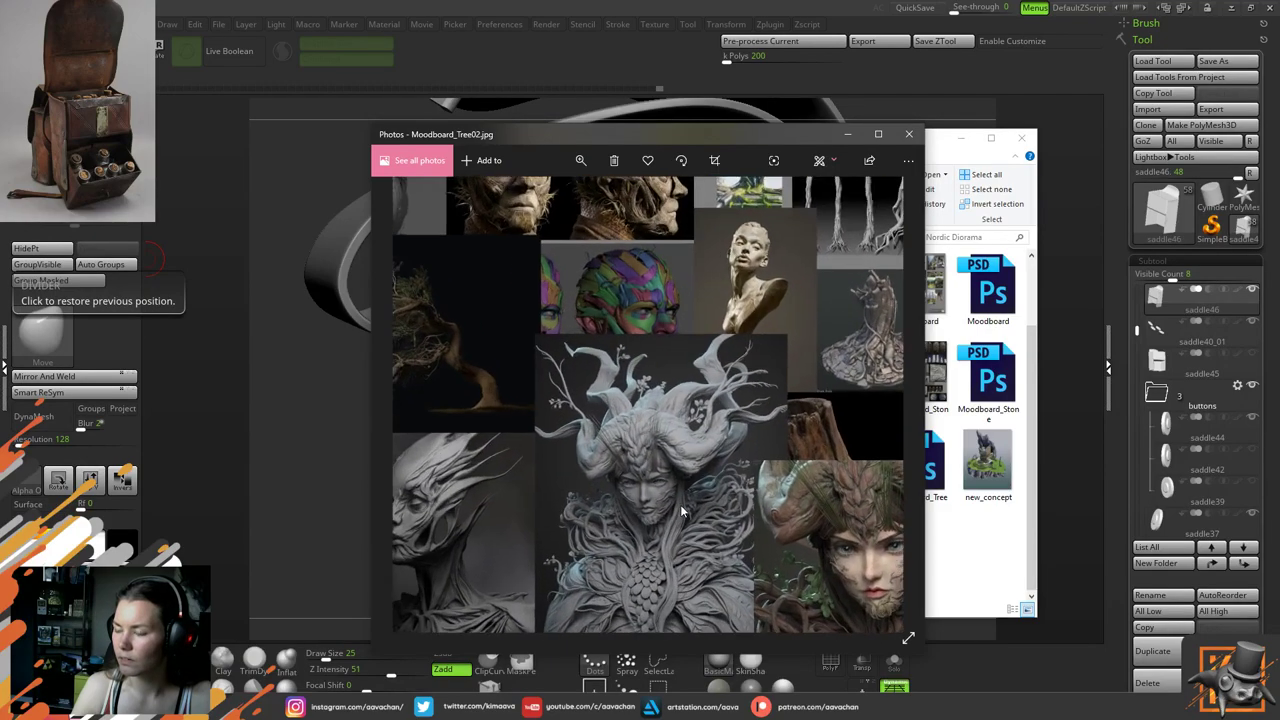
mouse_move(720, 524)
left_mouse_down()
mouse_move(664, 432)
mouse_move(644, 462)
left_mouse_up()
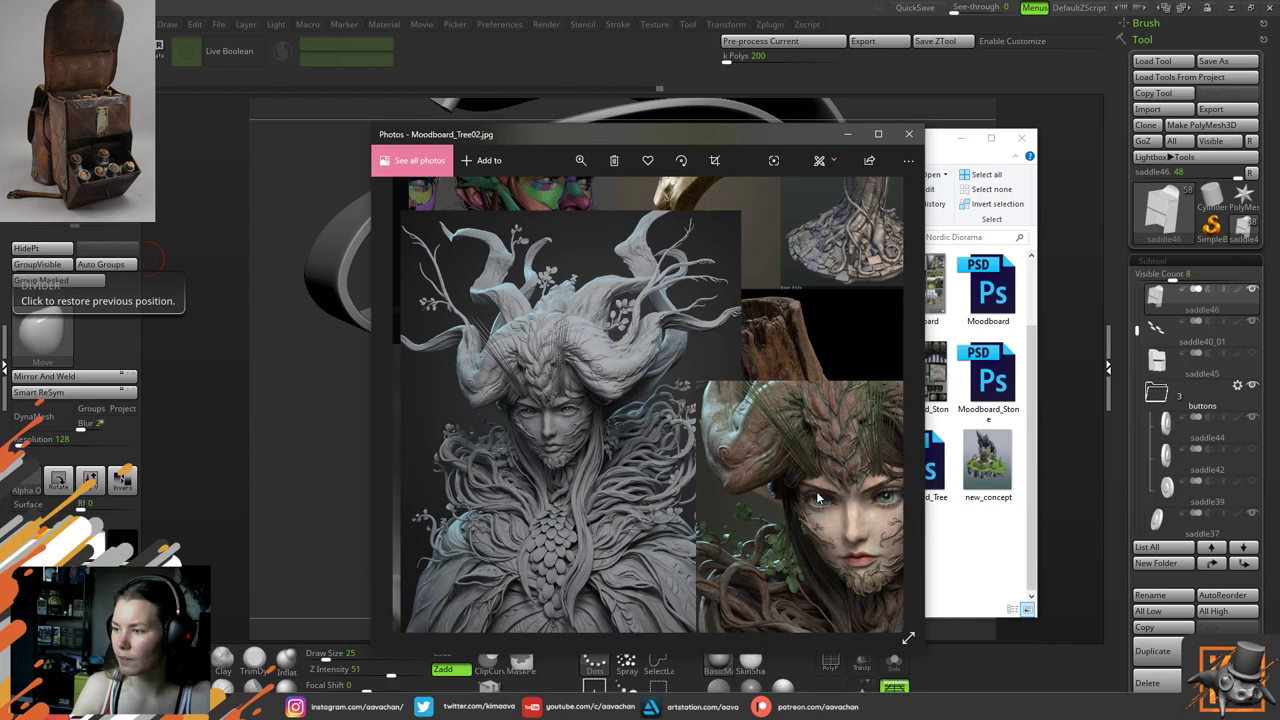
Review the remaining moodboard references through to the spiky grey head sculpt, and put away the image and folder windows
scroll(600, 455, "down", 3)
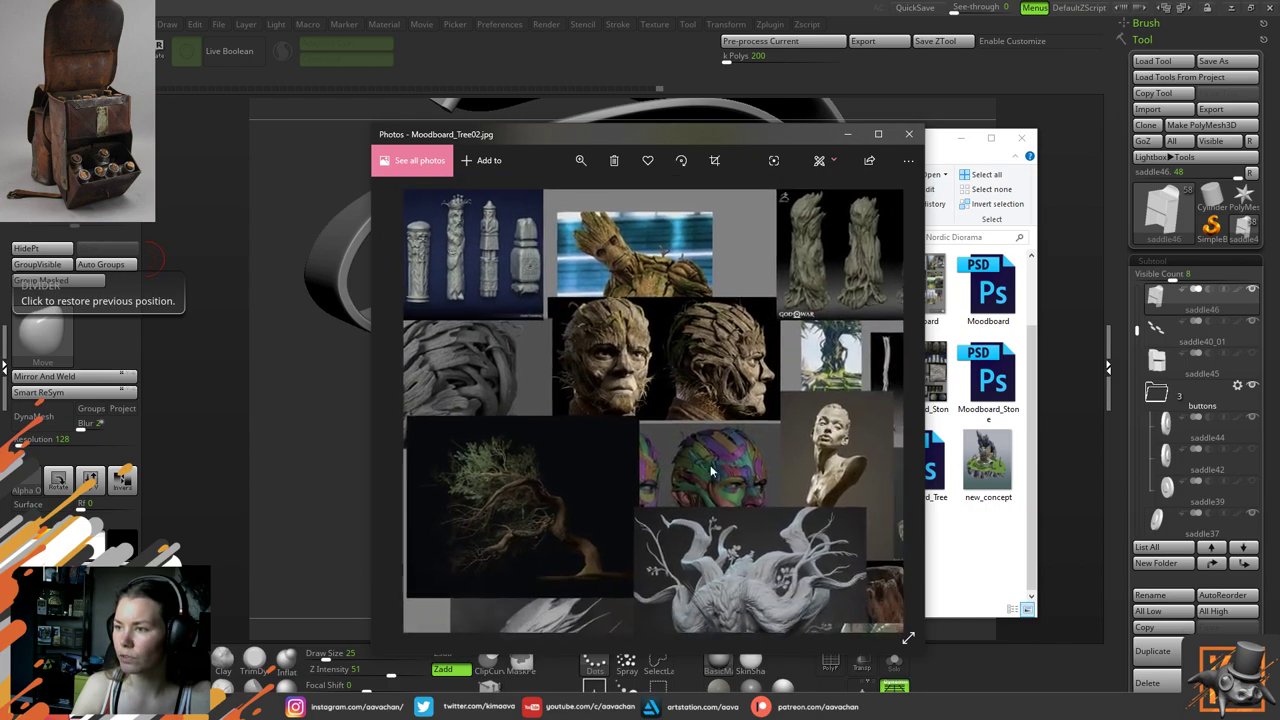
scroll(610, 272, "up", 3)
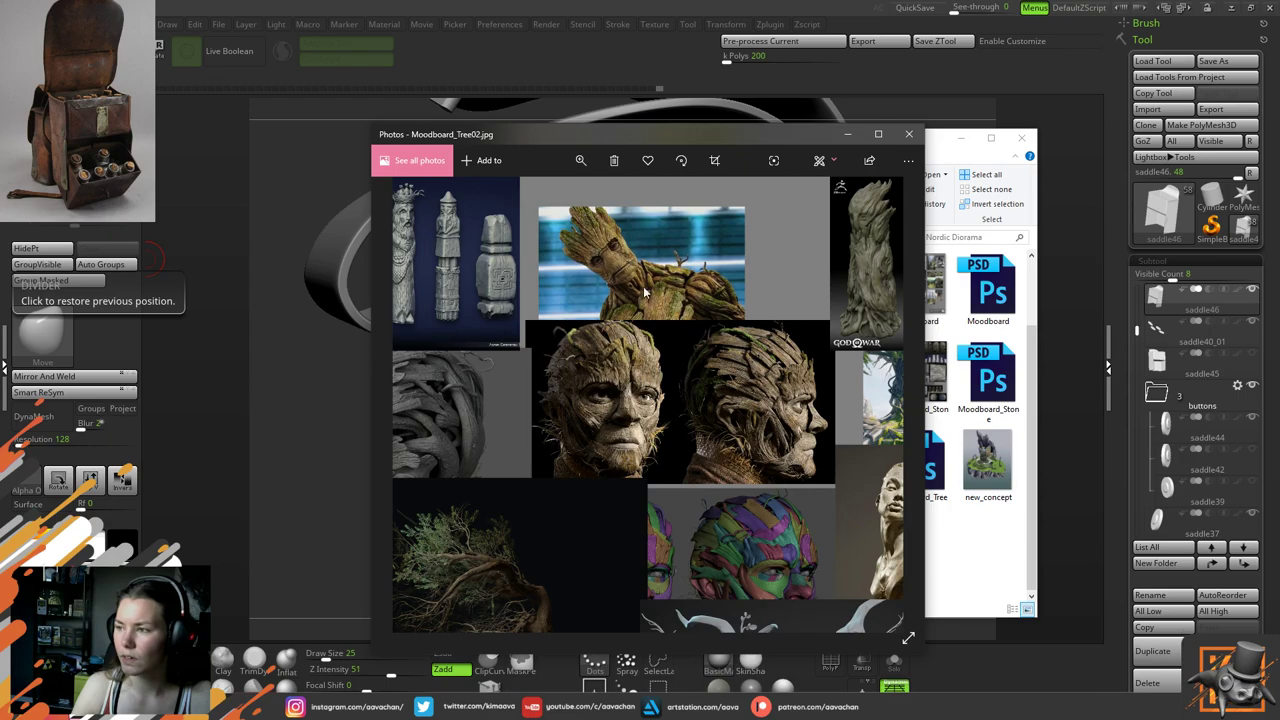
left_click_drag(772, 307, 592, 214)
mouse_move(784, 418)
left_mouse_down()
mouse_move(664, 330)
mouse_move(664, 232)
left_mouse_up()
mouse_move(659, 396)
left_mouse_down()
mouse_move(739, 382)
mouse_move(865, 319)
left_mouse_up()
left_click_drag(520, 432, 653, 305)
scroll(577, 543, "up", 3)
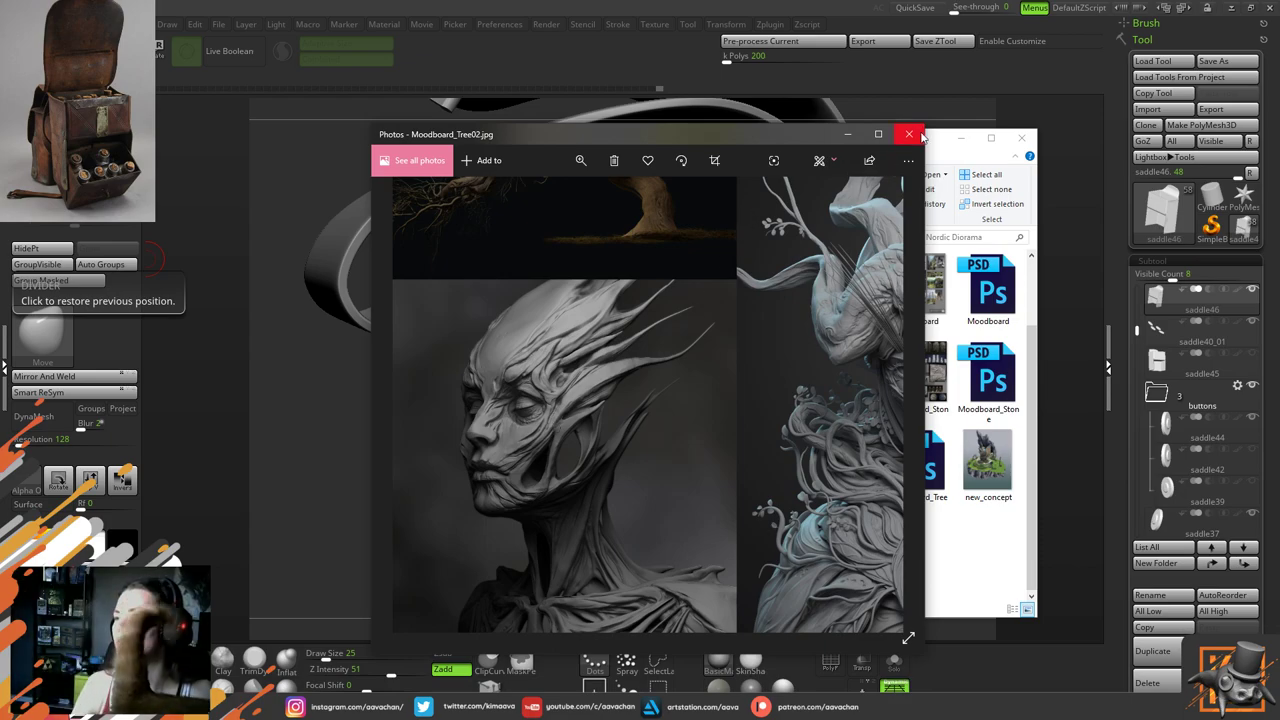
left_click(908, 133)
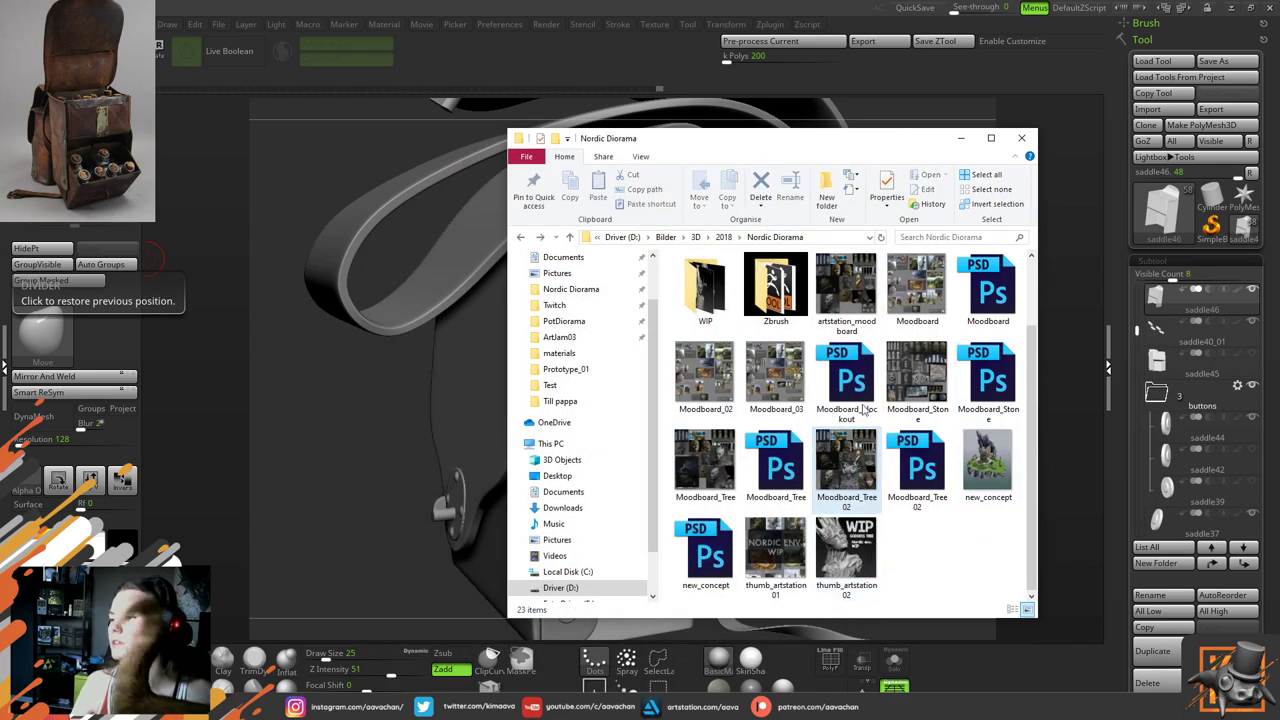
left_click(961, 138)
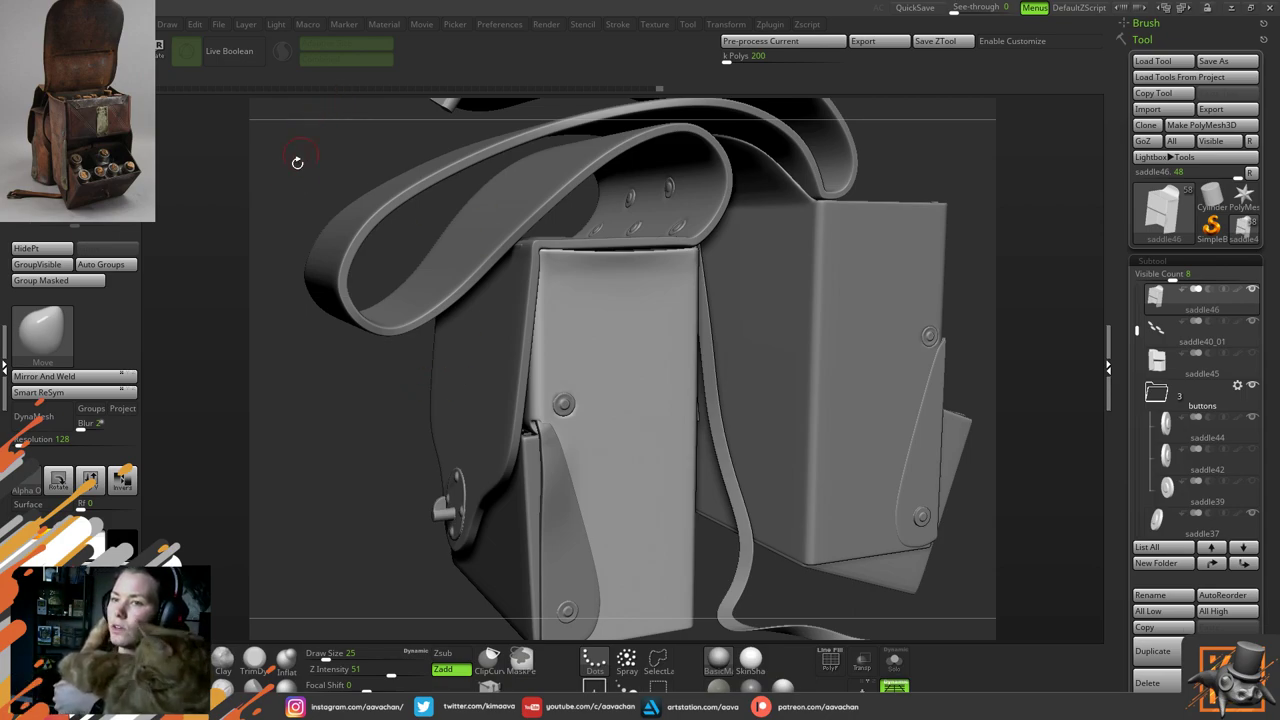
Start saving the saddlebag tool to a file
left_click_drag(298, 163, 320, 194)
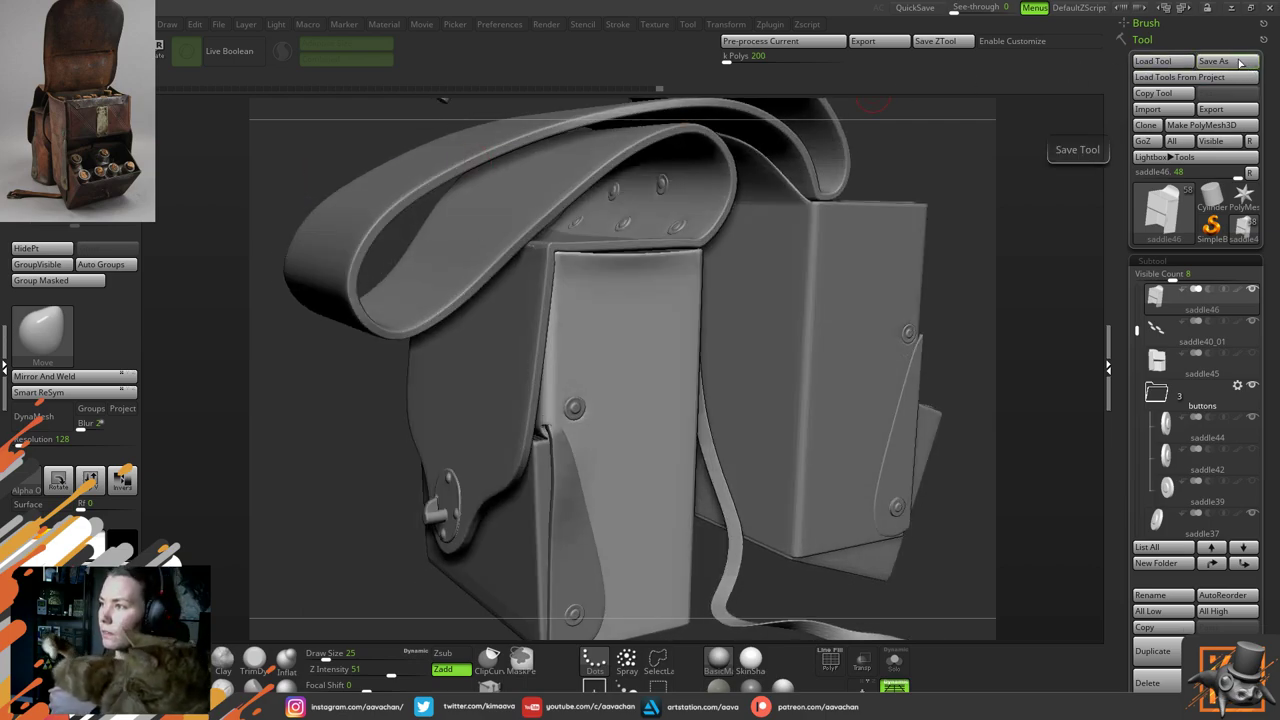
left_click(1238, 63)
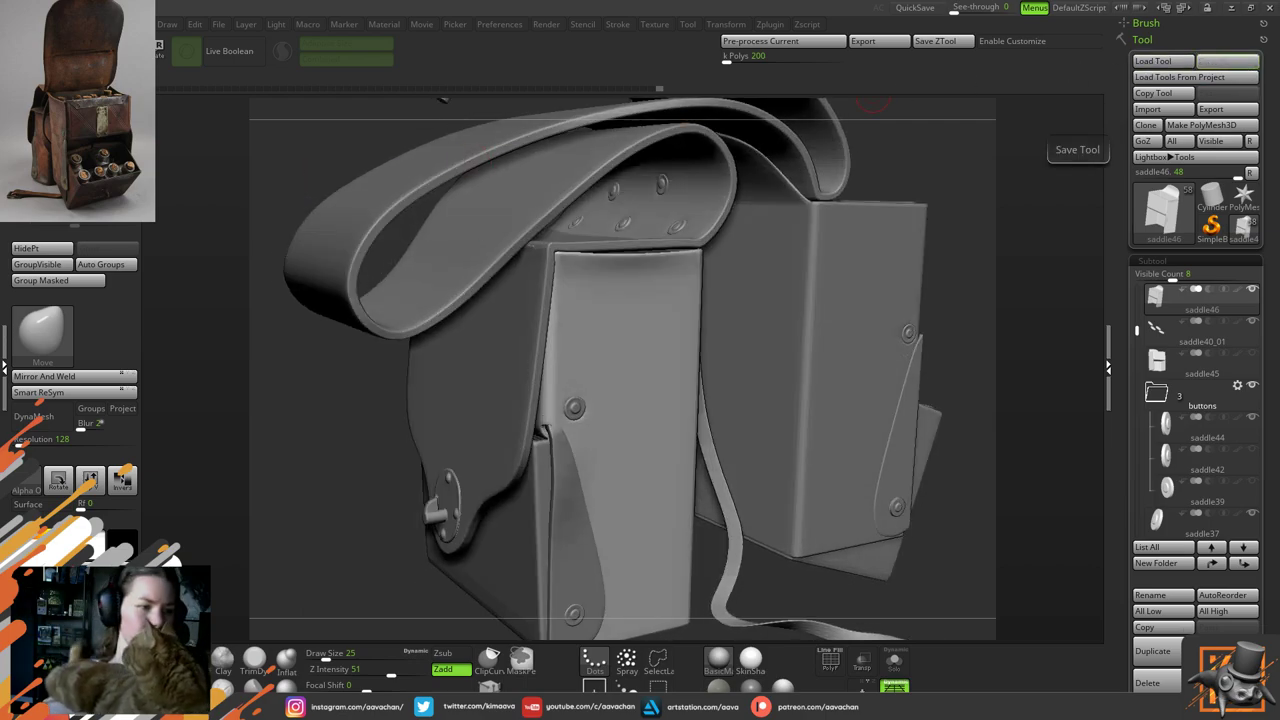